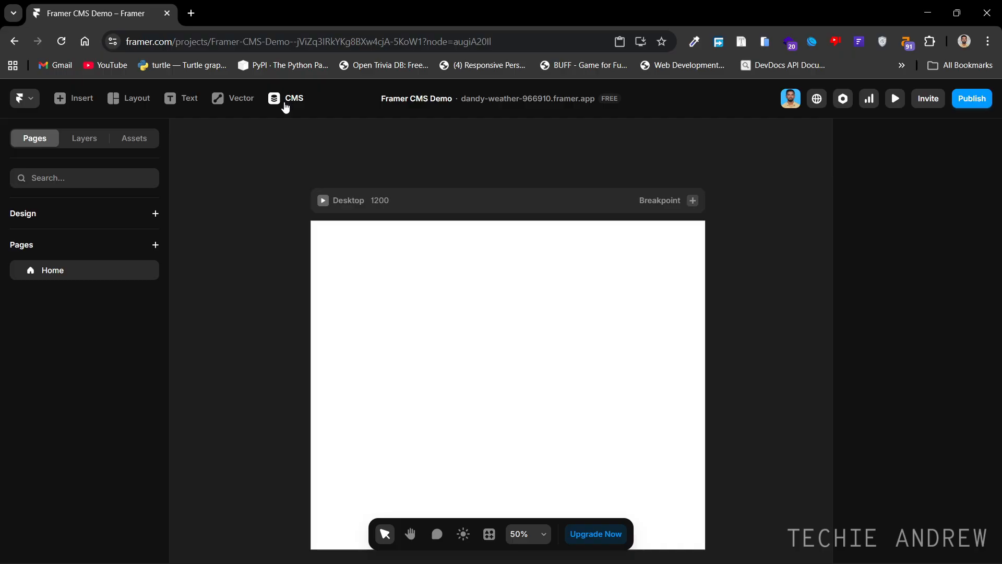
Create a new CMS collection and rename it as Blog.
left_click(285, 108)
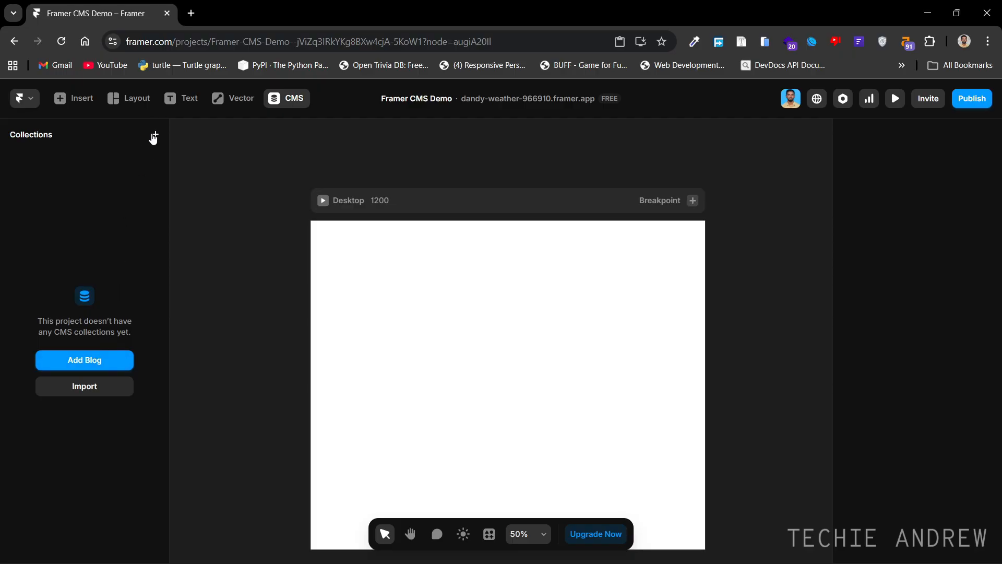
left_click(155, 136)
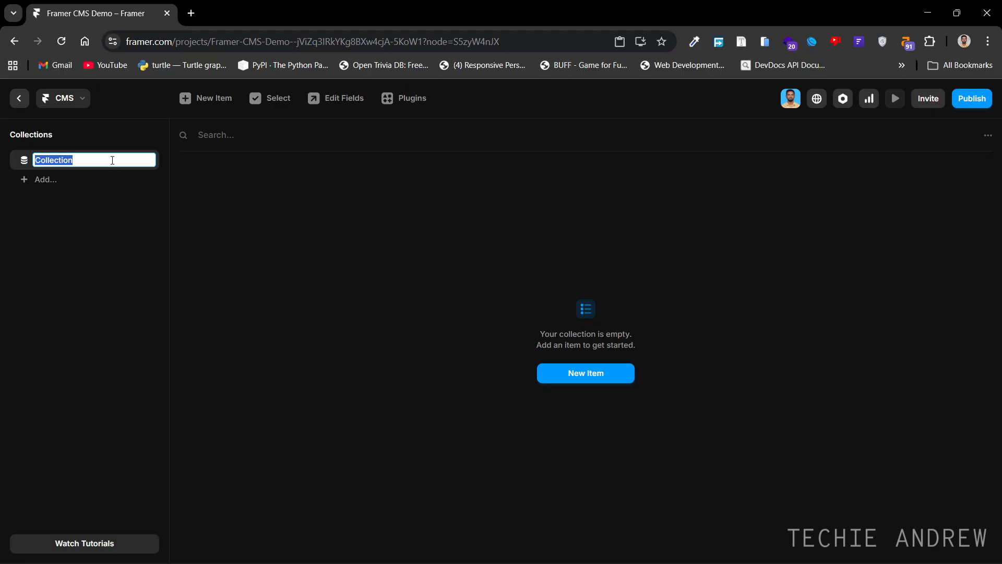
left_click(284, 188)
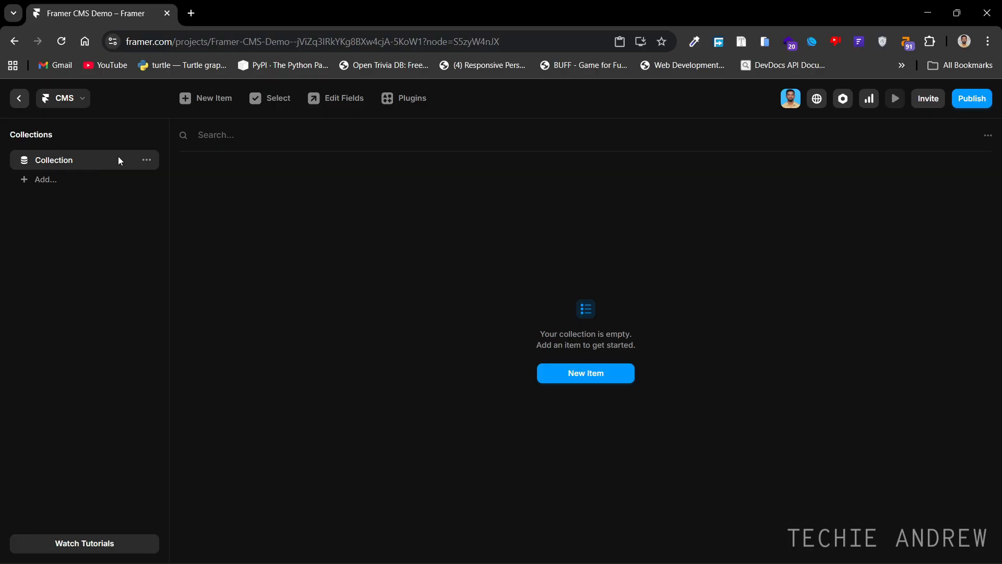
left_click(147, 160)
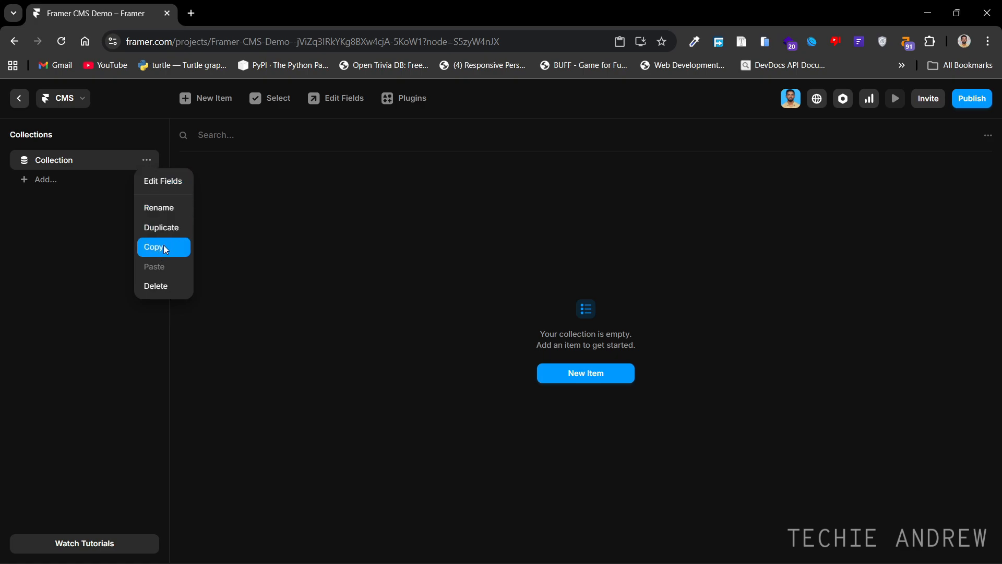
left_click(152, 211)
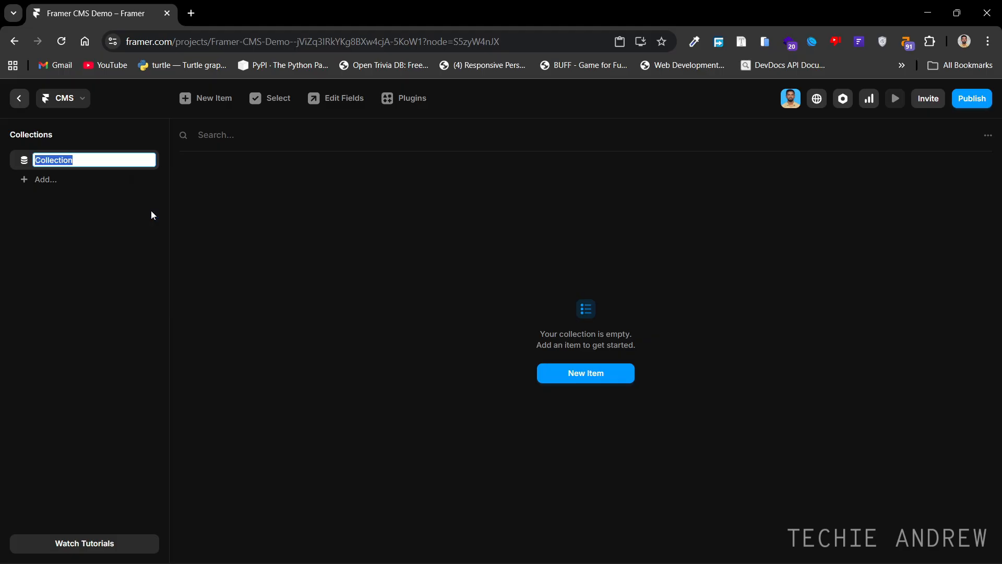
type("Blog")
key("Return")
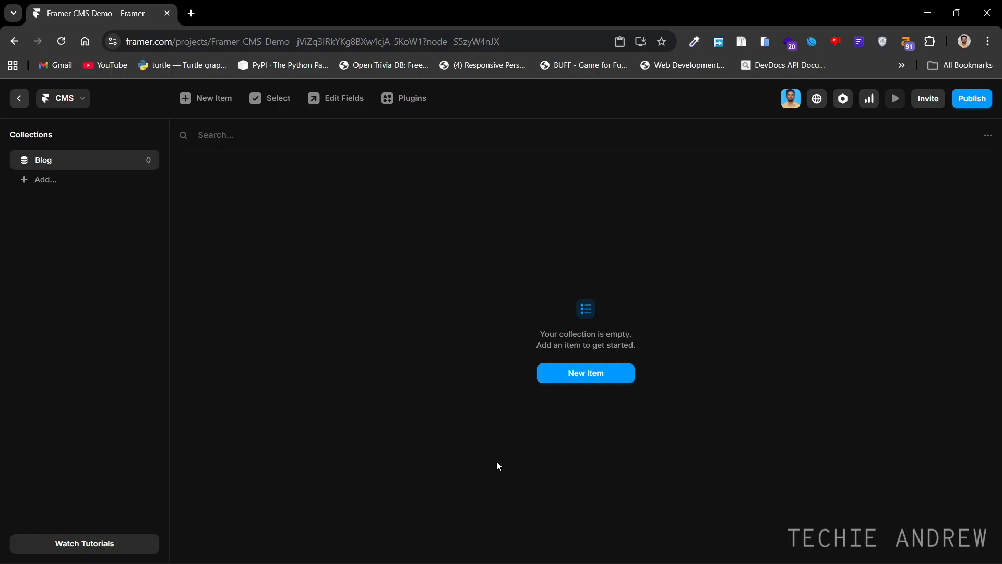
Add a new item to the Blog collection with the title "Demo Blog".
left_click(583, 376)
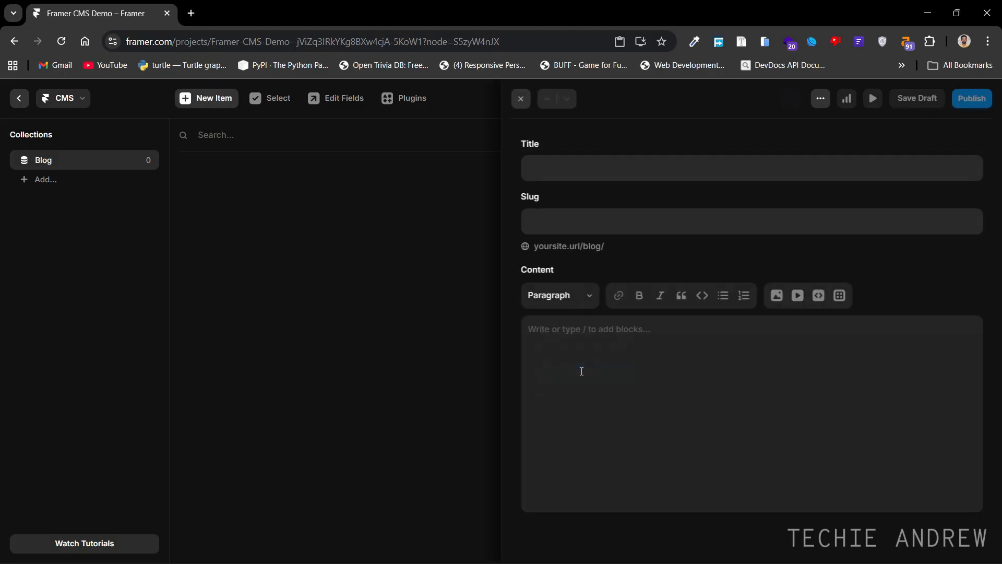
left_click(625, 360)
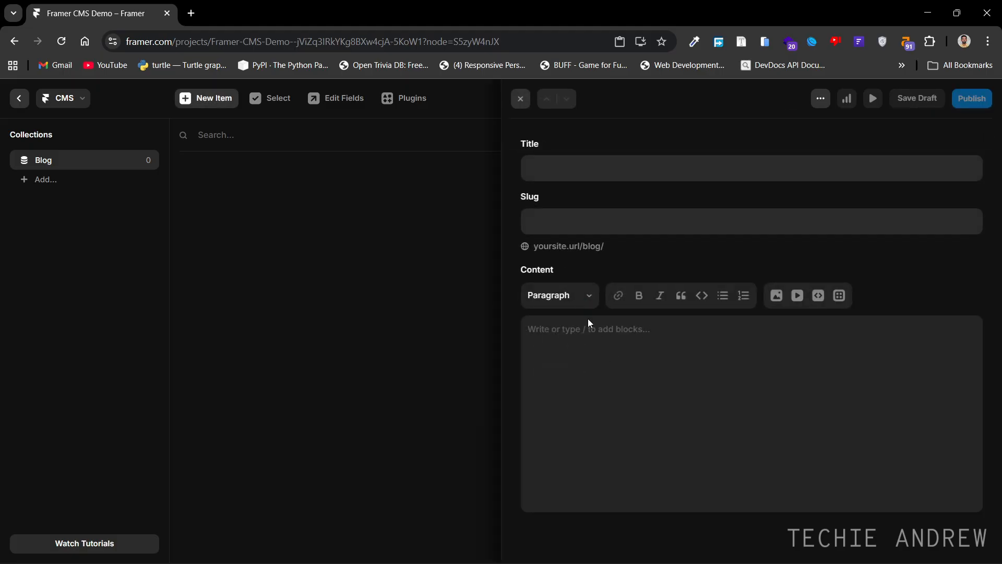
left_click(546, 170)
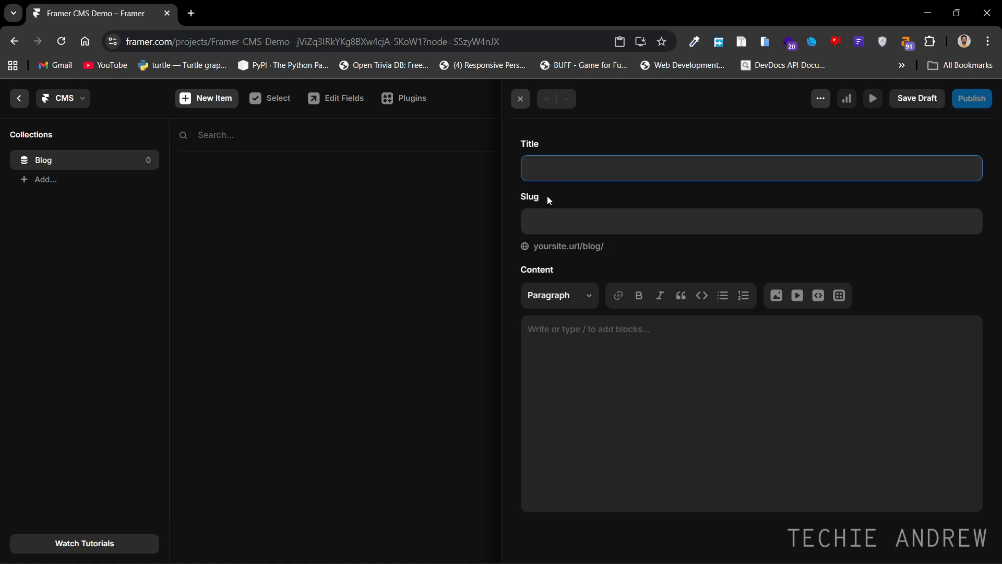
left_click(547, 221)
left_click(554, 330)
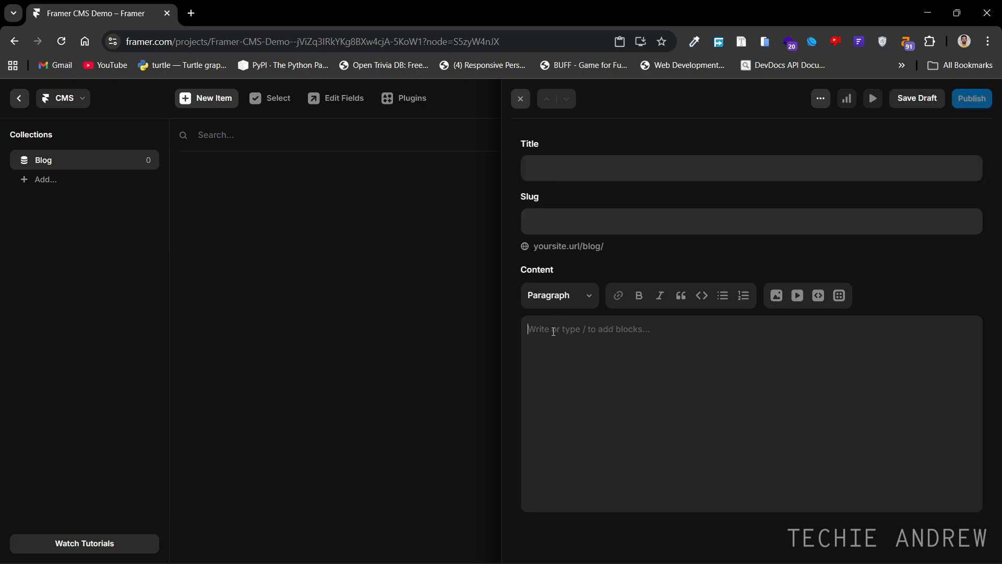
left_click(569, 170)
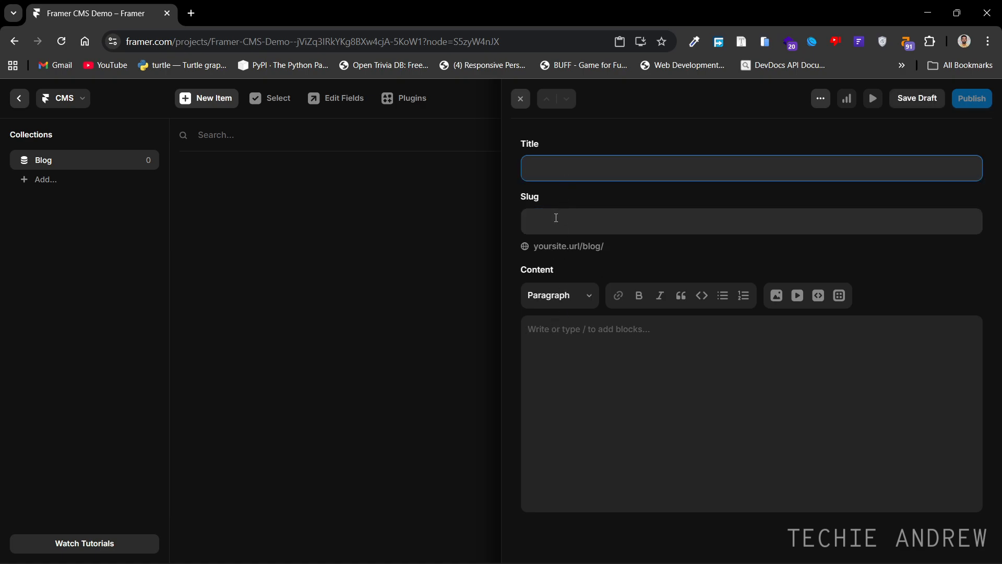
left_click(556, 219)
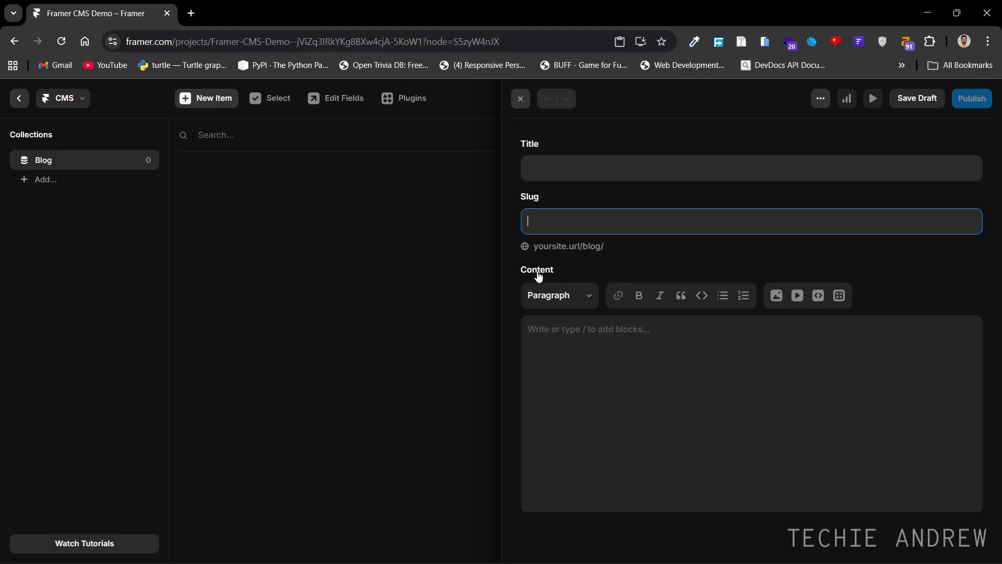
left_click(547, 165)
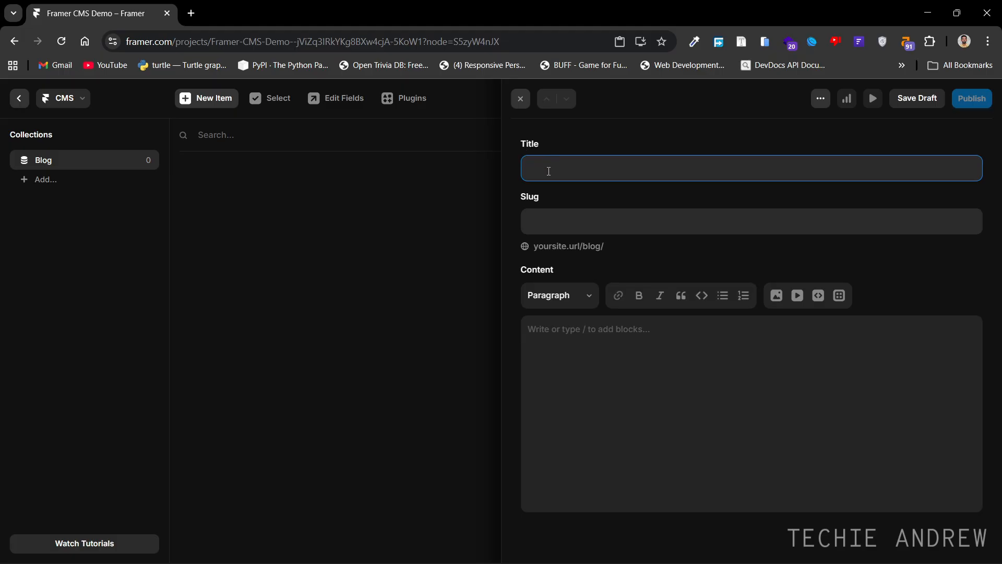
type("Demo Blog")
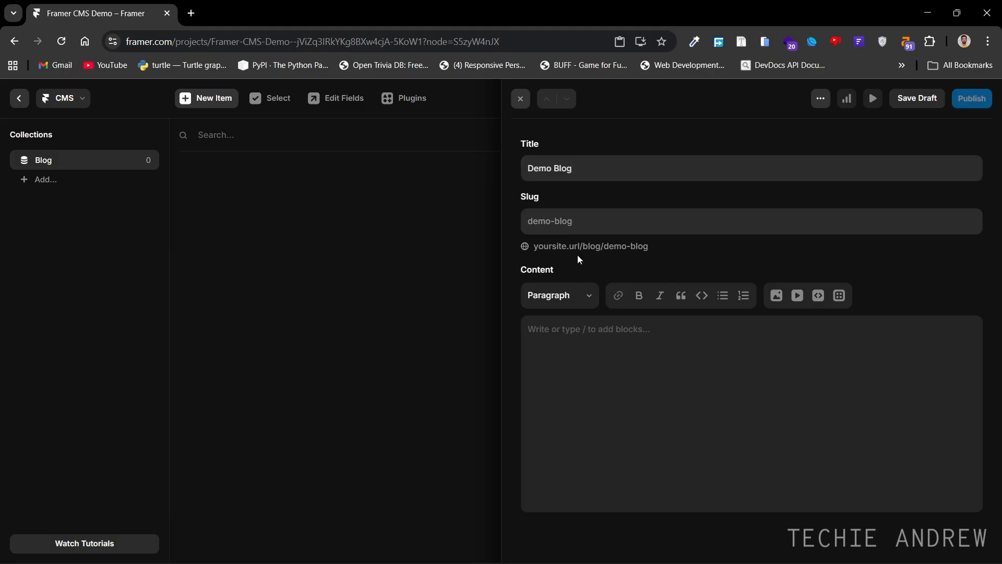
Set the new item's slug to demo-blog.
left_click(553, 223)
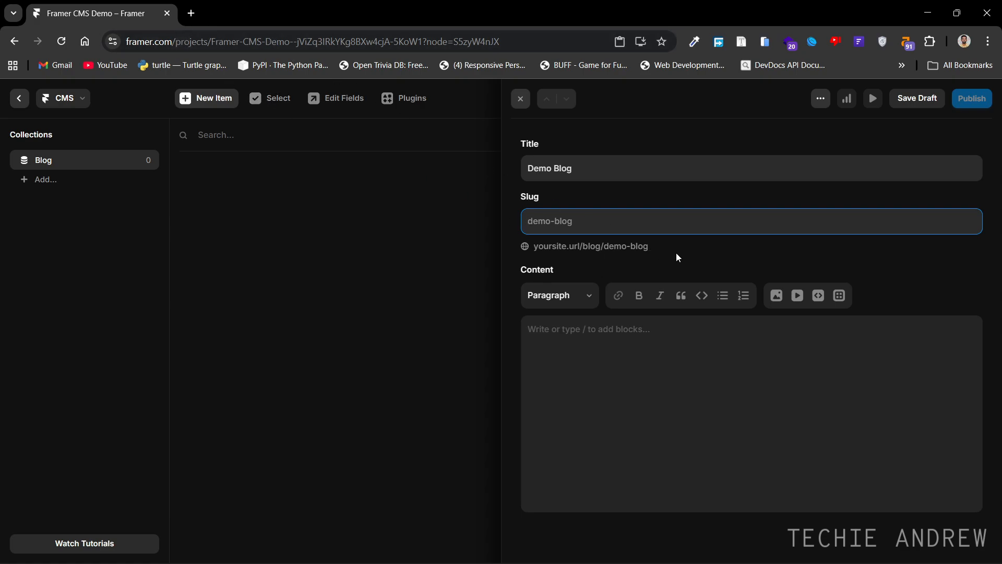
mouse_move(529, 176)
left_mouse_down()
mouse_move(612, 165)
mouse_move(543, 165)
left_mouse_up()
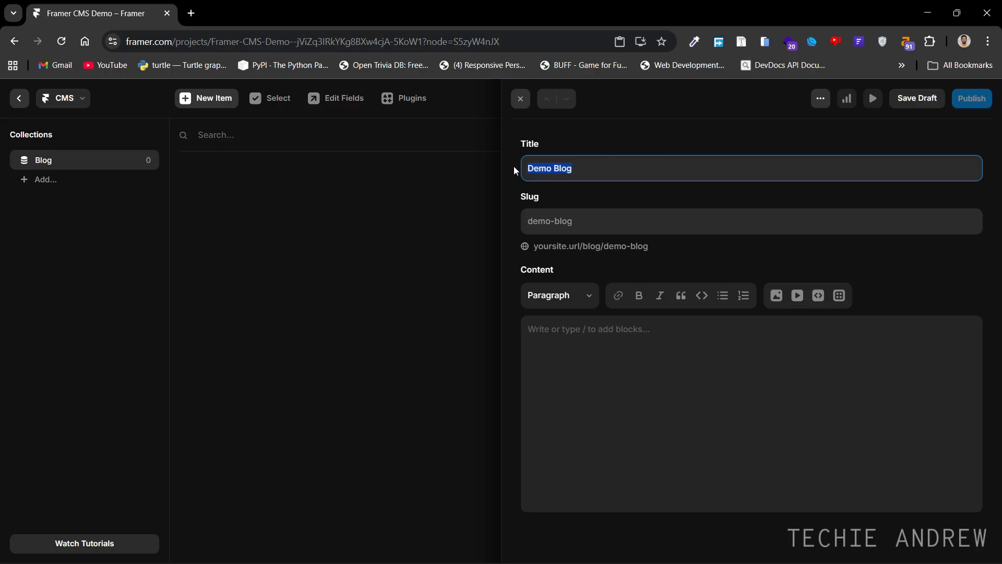
left_click(563, 219)
type("Demo Blog")
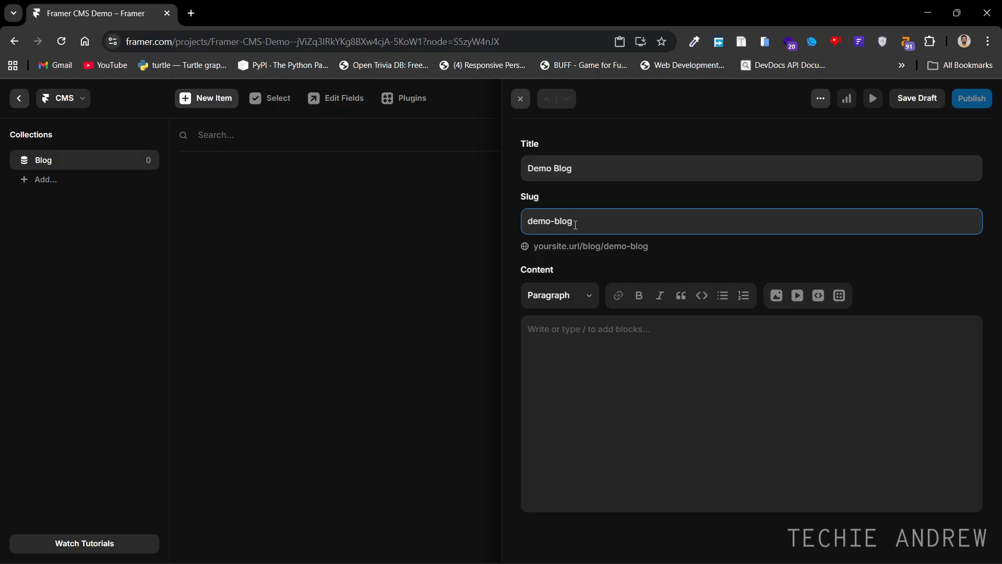
left_click(585, 160)
left_click(581, 174)
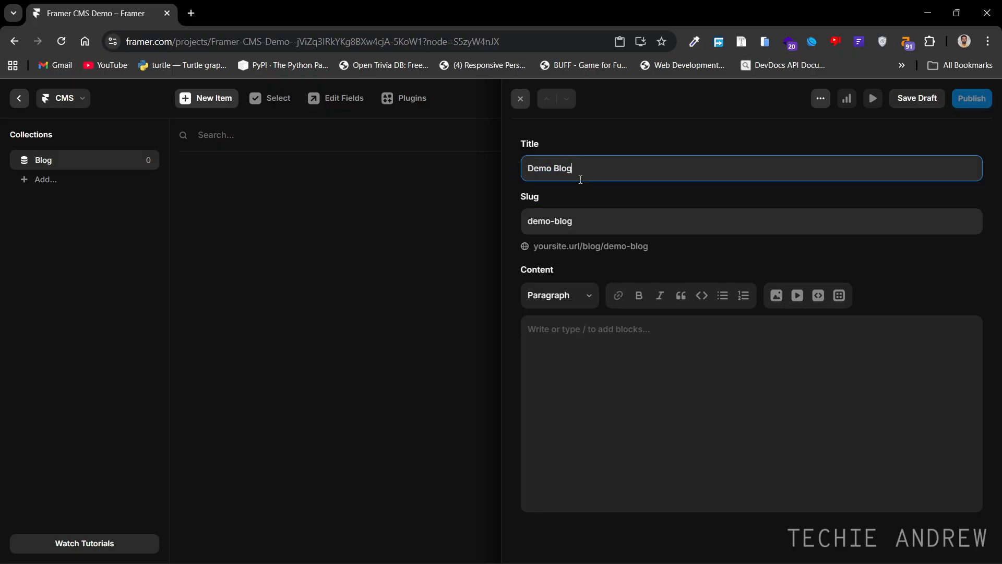
left_click_drag(581, 179, 525, 176)
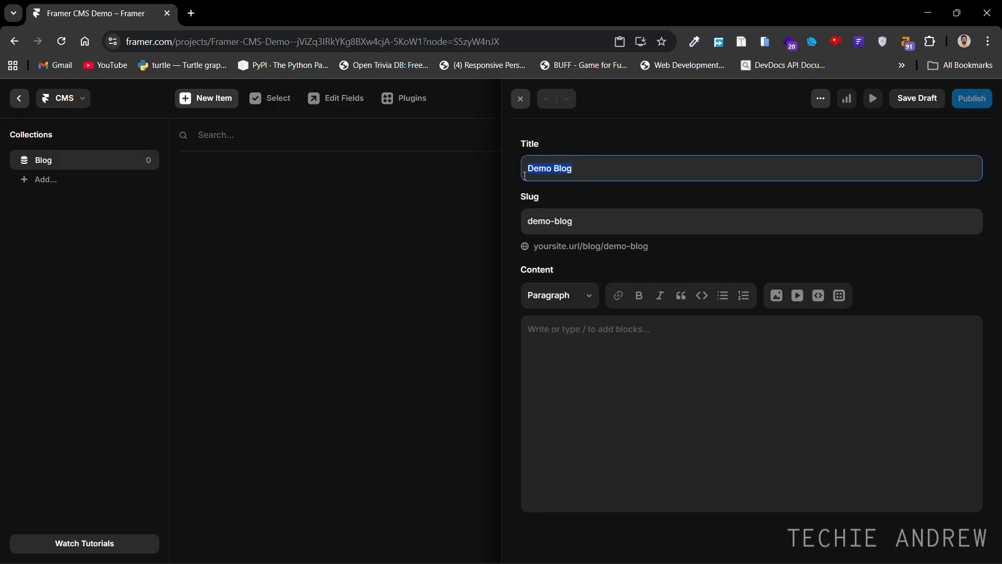
left_click(592, 201)
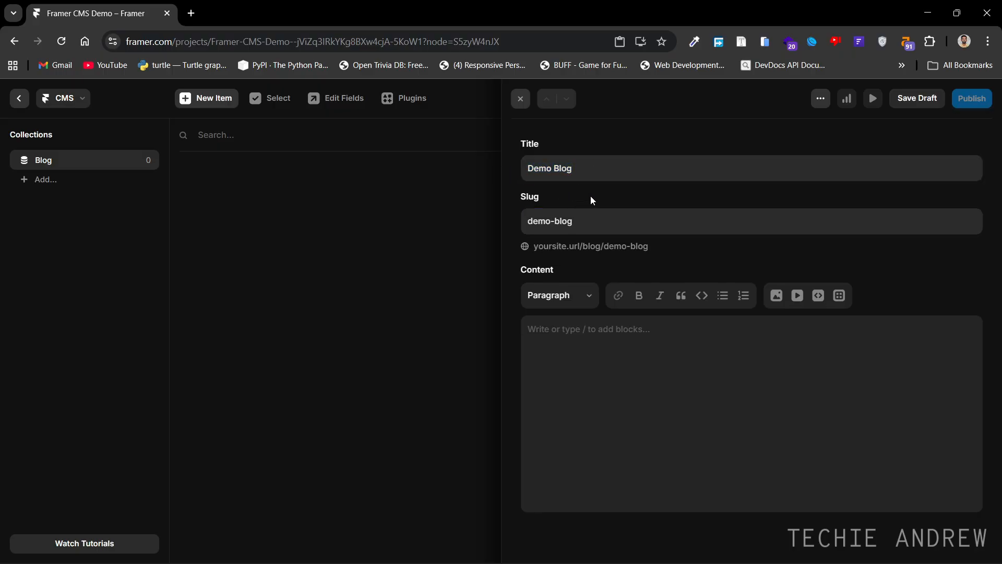
left_click(543, 225)
left_click(539, 221)
left_click_drag(532, 221, 524, 221)
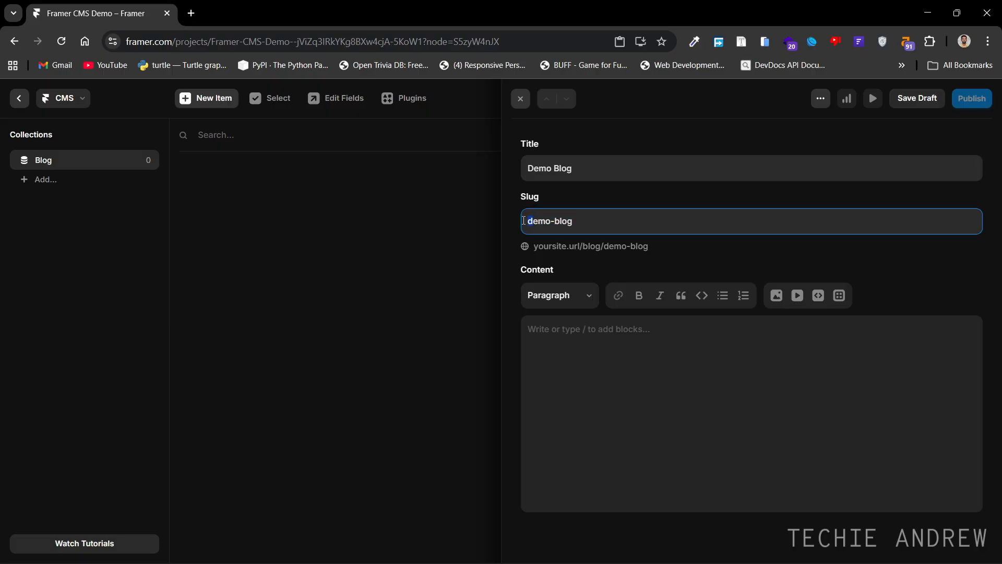
left_click(571, 221)
left_click_drag(550, 223, 554, 220)
Write "This is a blog content." as the item's content and save the item as a draft.
left_click(594, 343)
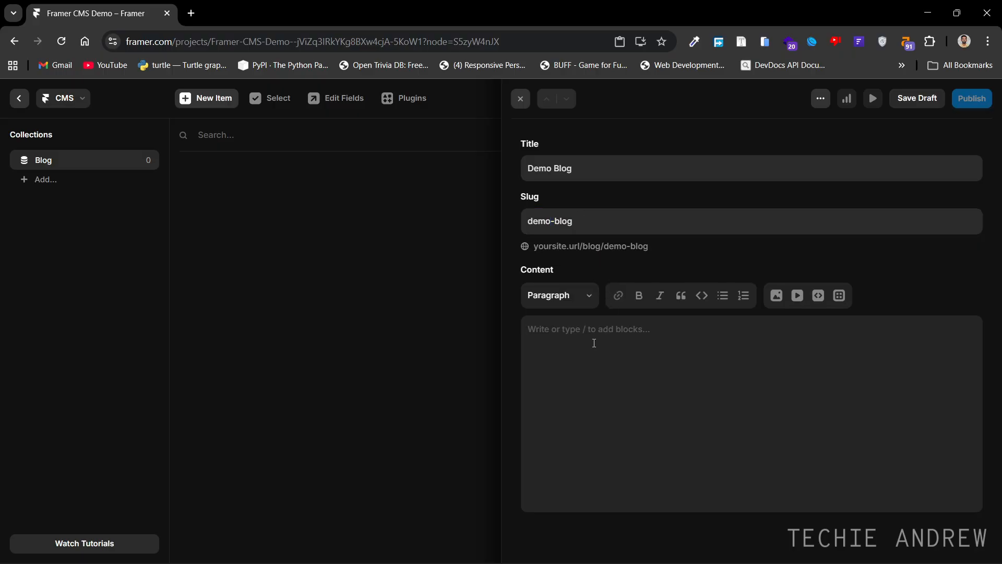
type("This is a blog content.")
left_click(880, 220)
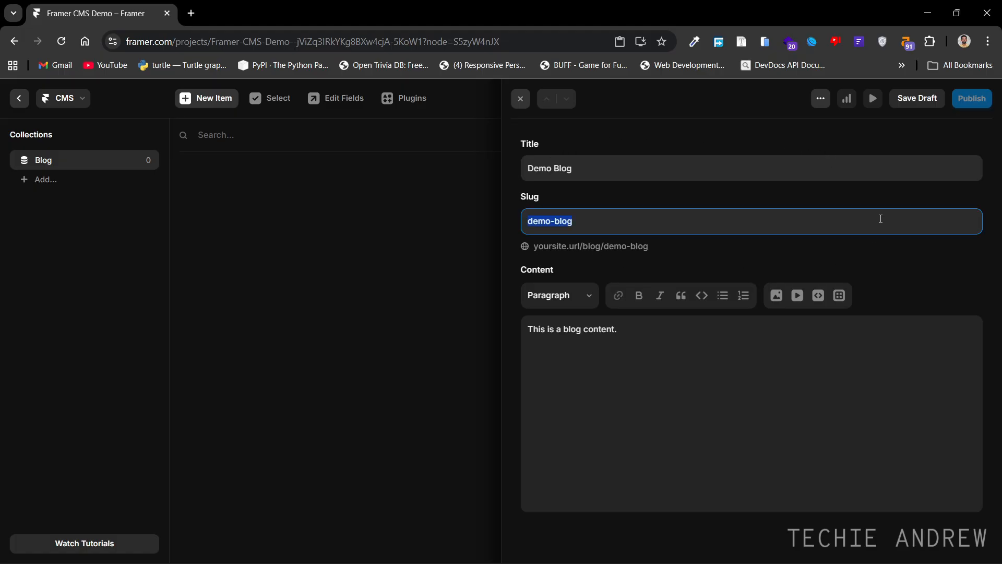
left_click(916, 216)
left_click(674, 342)
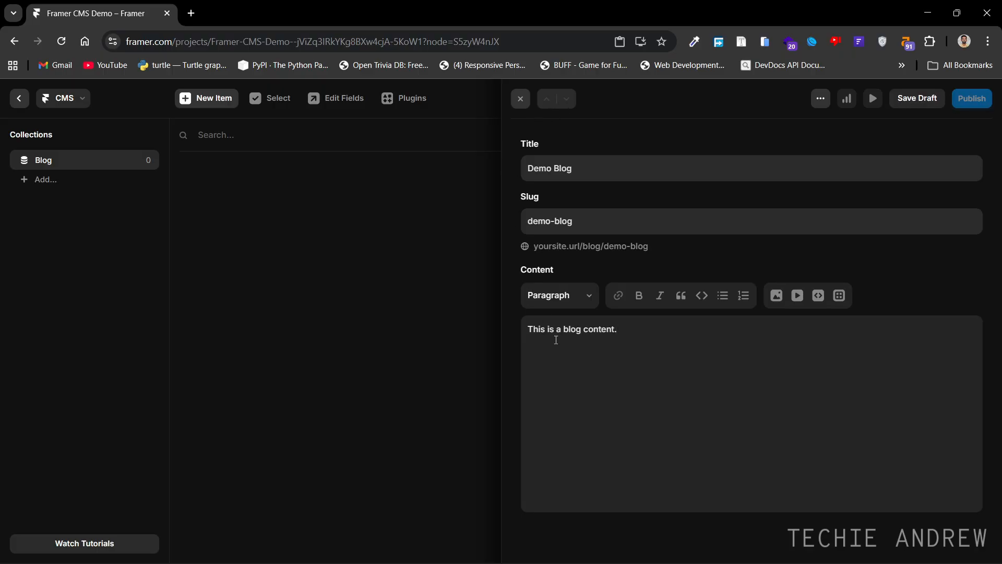
left_click(915, 100)
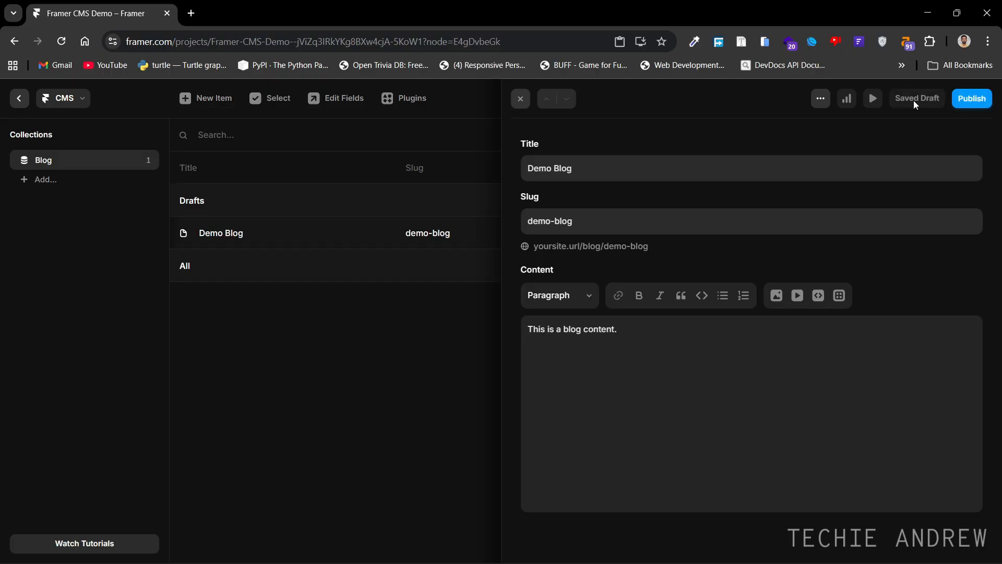
left_click(521, 99)
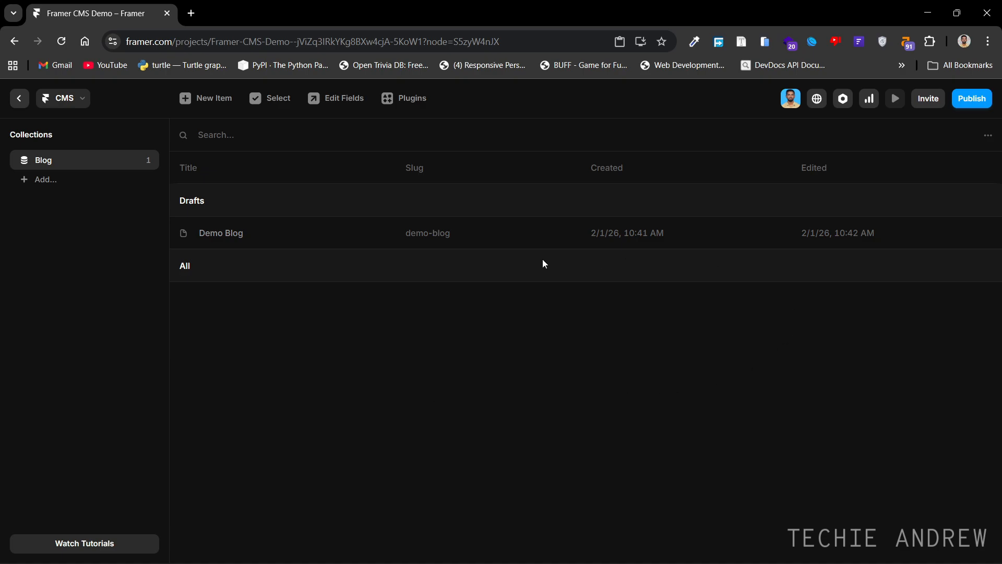
Undraft the Demo Blog item and open it to review its fields.
right_click(231, 234)
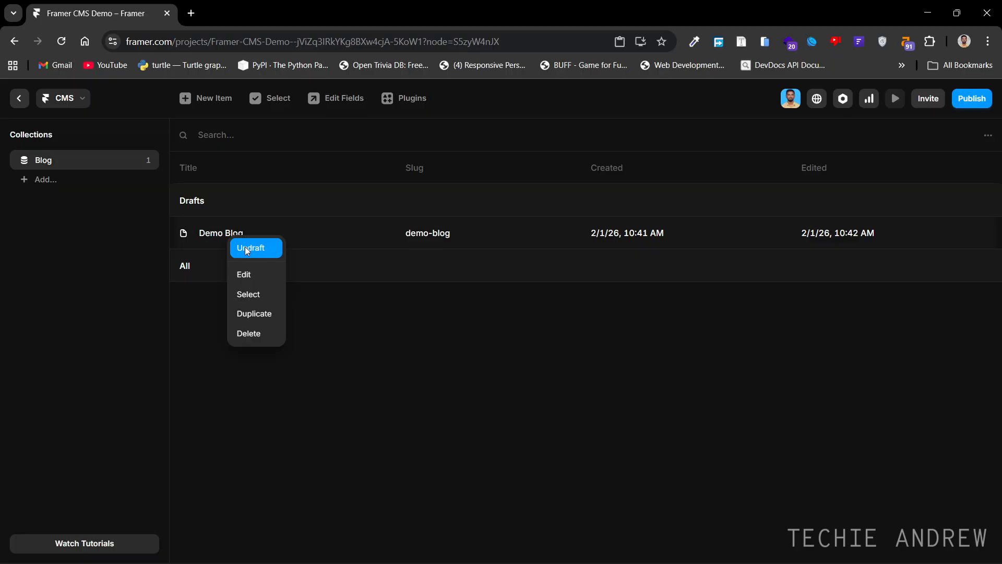
left_click(245, 248)
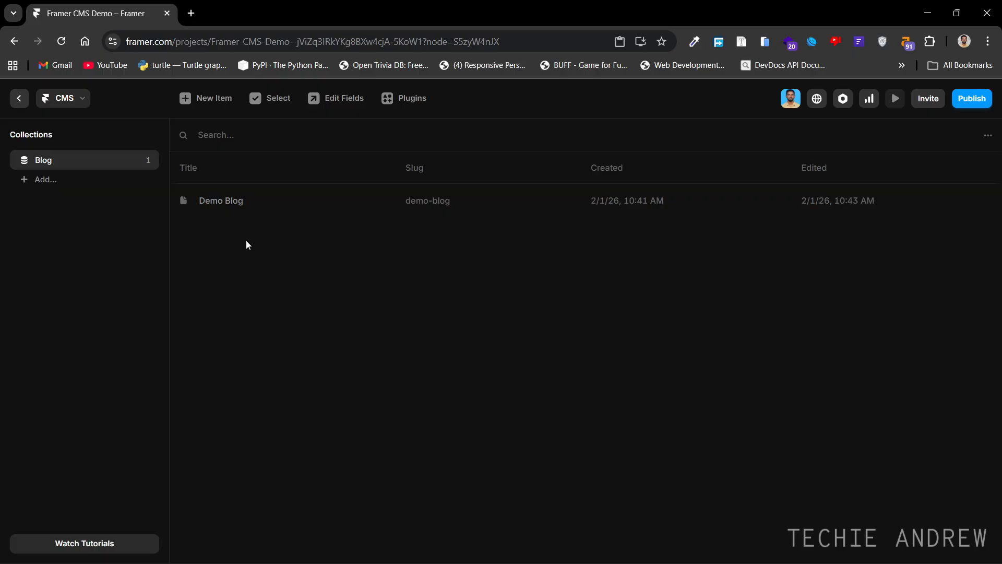
left_click(231, 205)
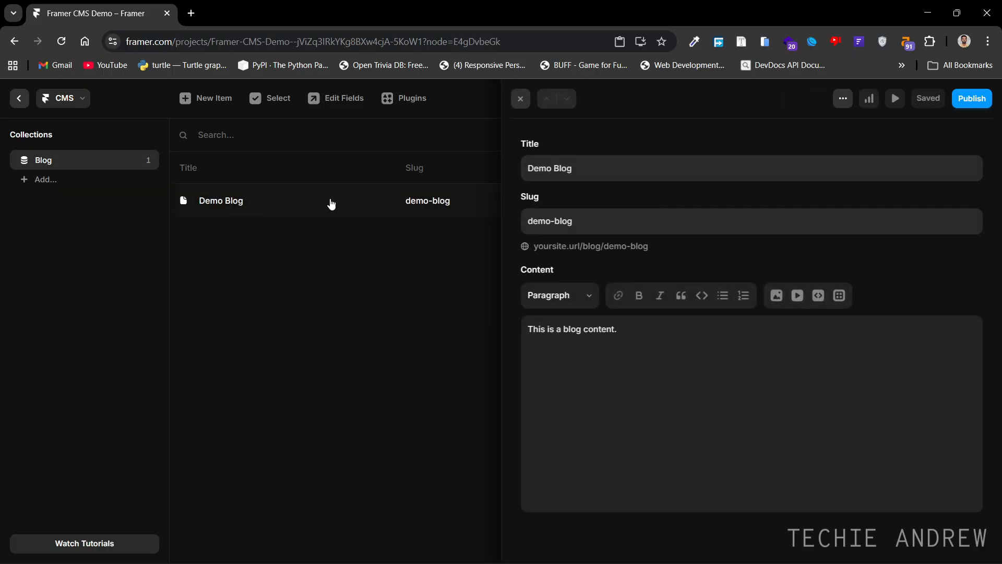
left_click(642, 219)
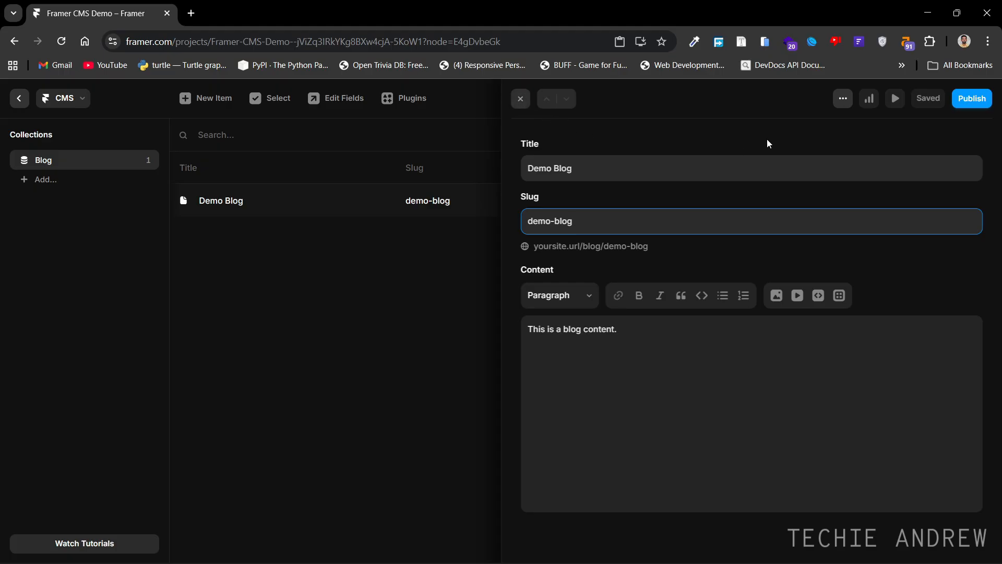
left_click(520, 99)
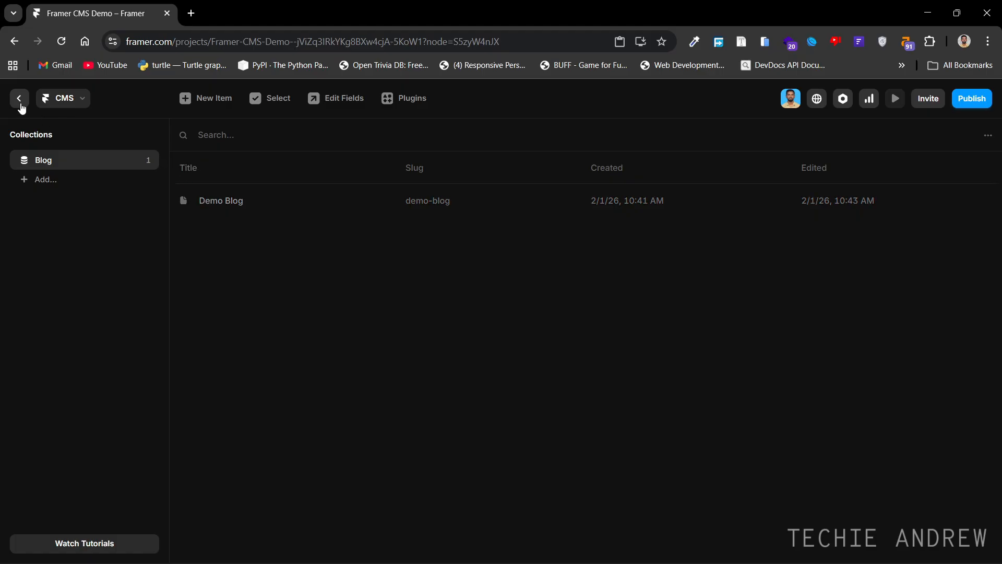
Check which collections the page editor offers for a new CMS page, and return to the CMS.
left_click(18, 99)
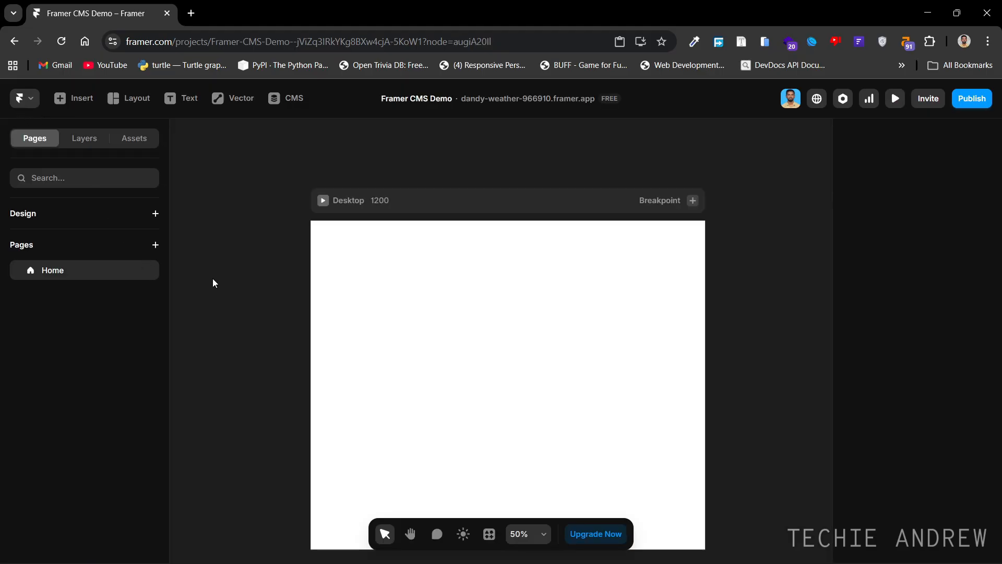
left_click(155, 245)
mouse_move(176, 278)
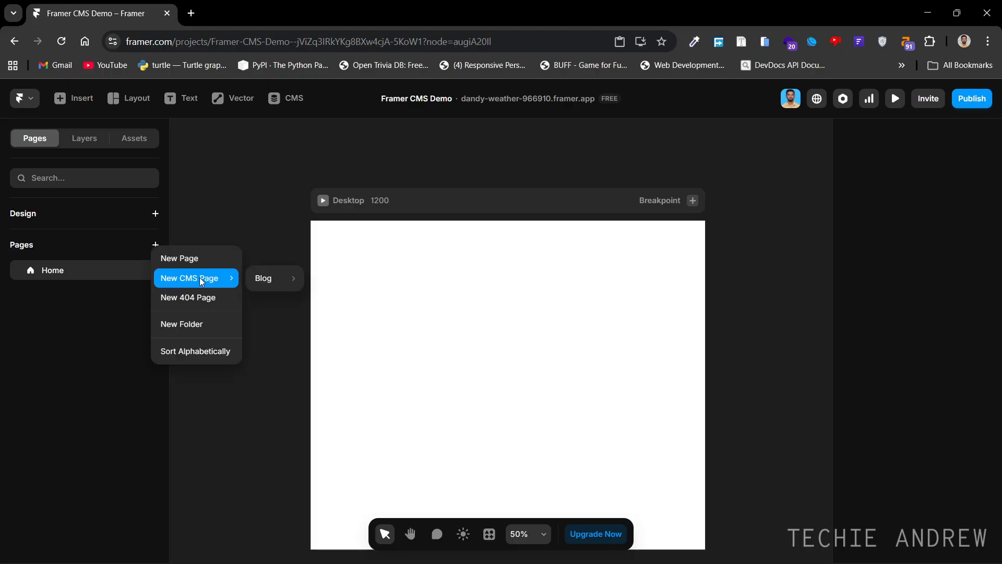
mouse_move(251, 283)
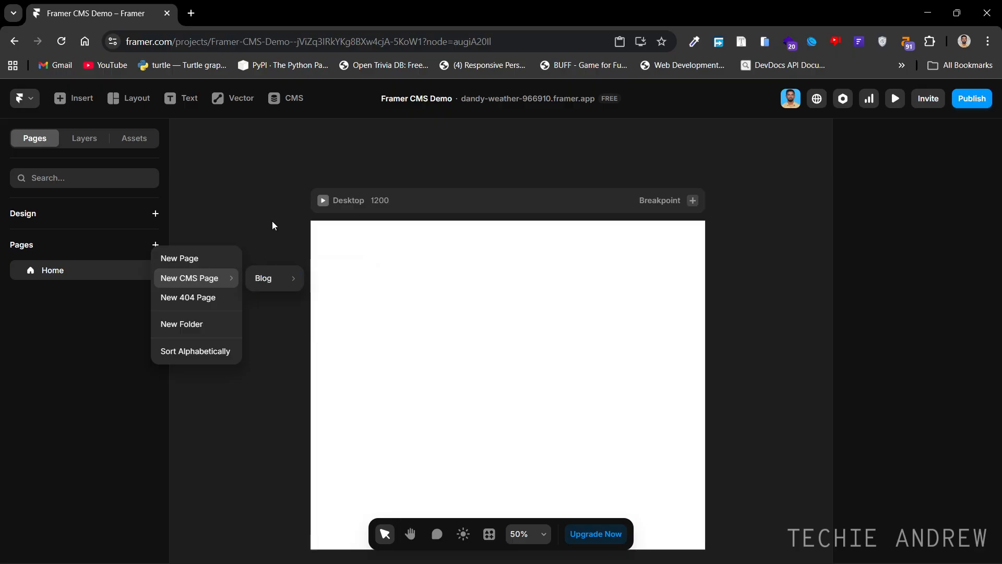
left_click(278, 99)
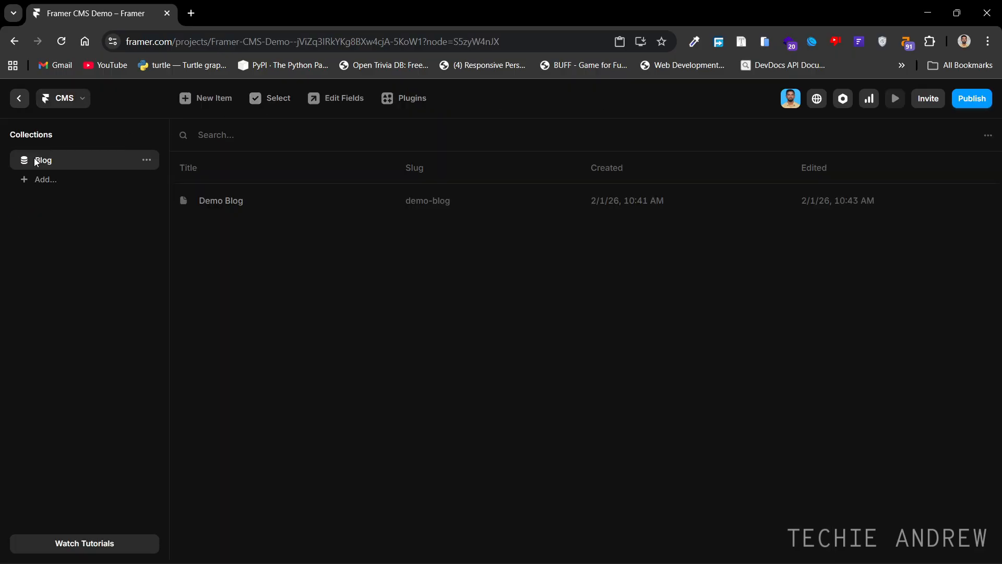
Return to the page editor and add a CMS index page for the Blog collection.
left_click(18, 104)
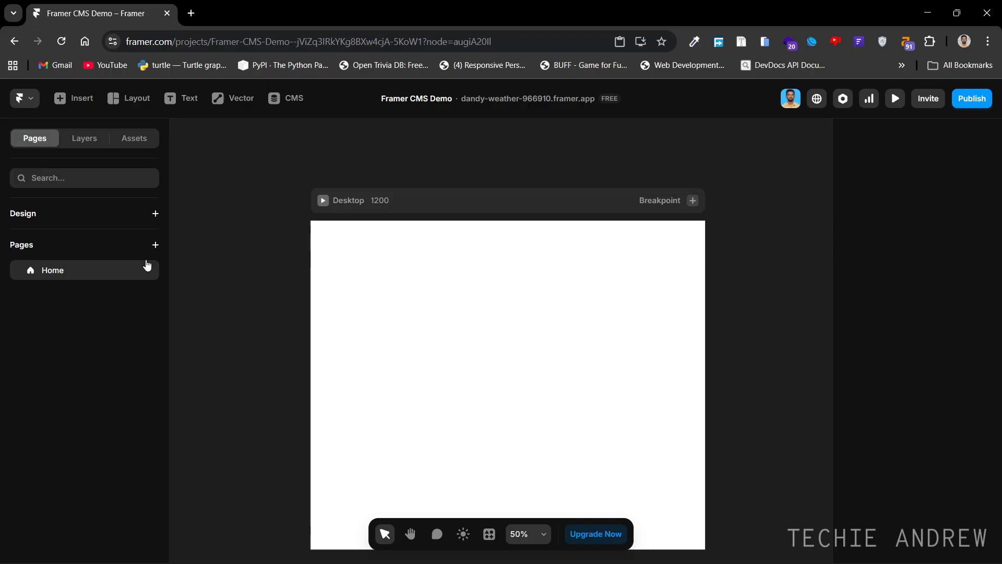
left_click(157, 245)
mouse_move(209, 277)
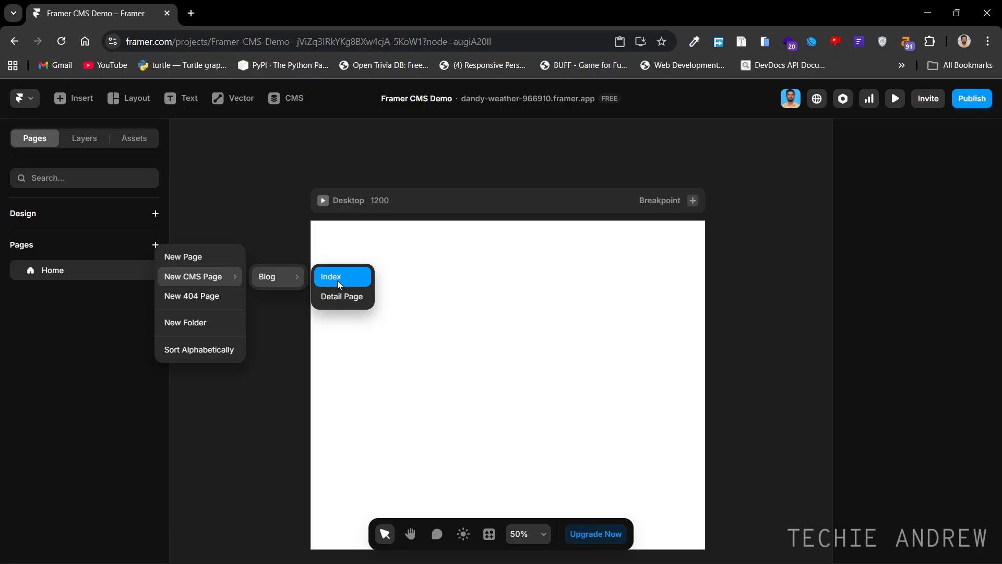
left_click(340, 277)
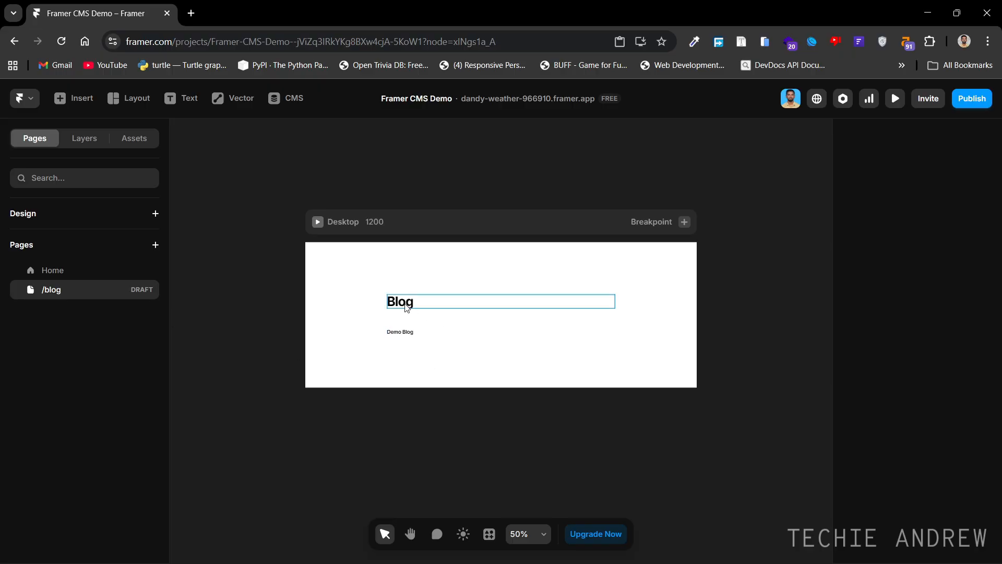
Review the Demo Blog item's fields in the CMS and return to the /blog page.
left_click(292, 100)
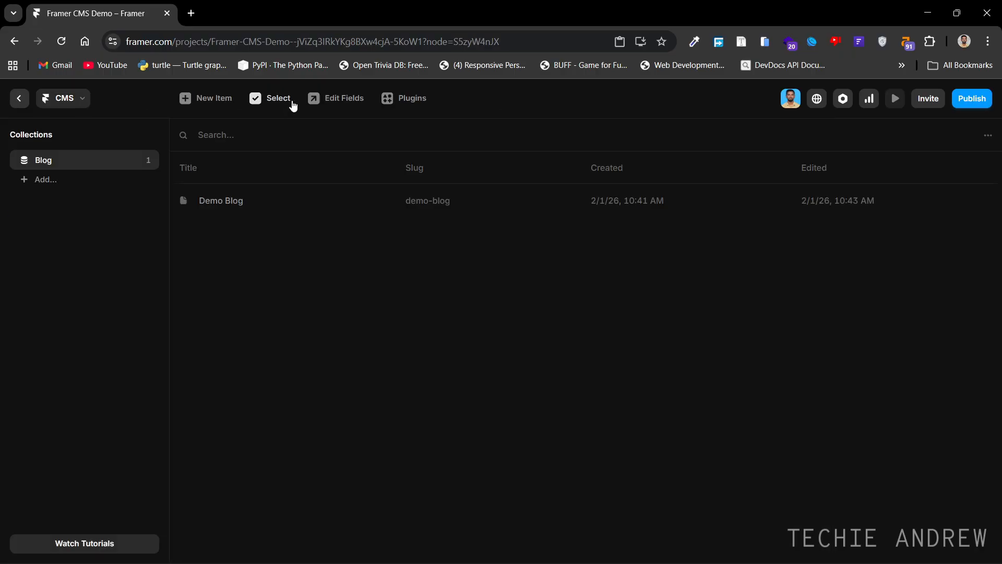
left_click(331, 202)
left_click(593, 168)
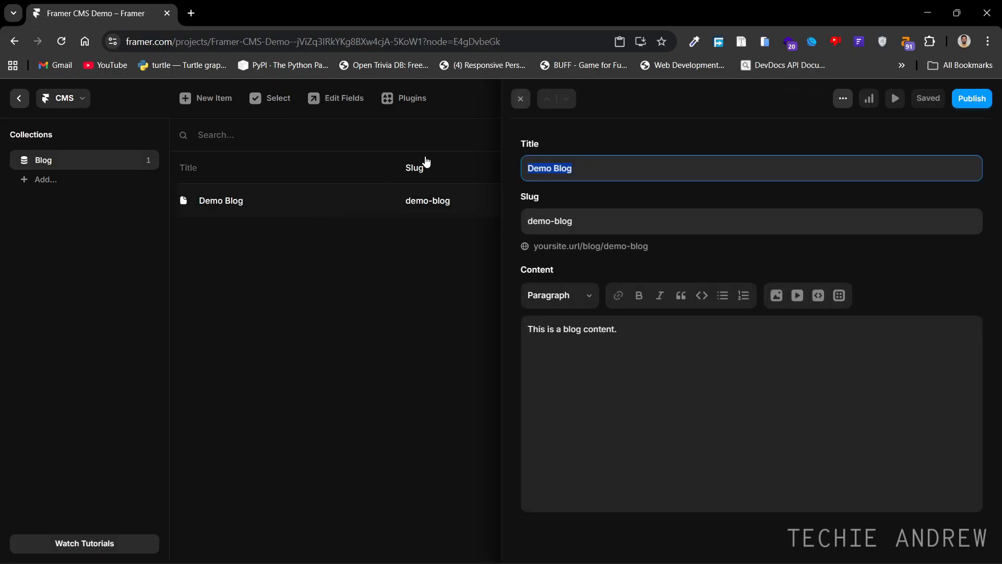
left_click(521, 99)
left_click(17, 100)
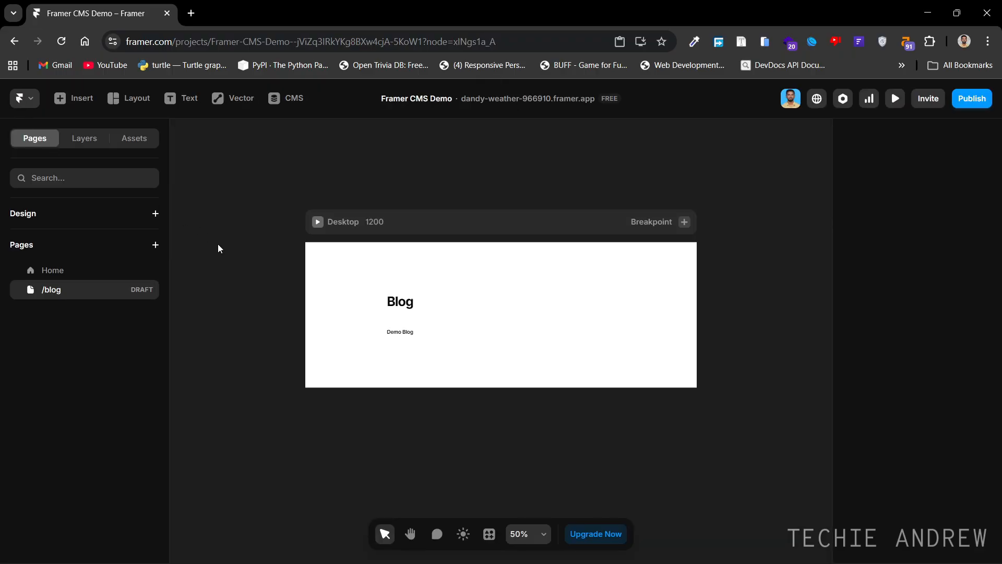
Examine the text settings of the Blog heading on the /blog page to see where its content comes from.
left_click(393, 334)
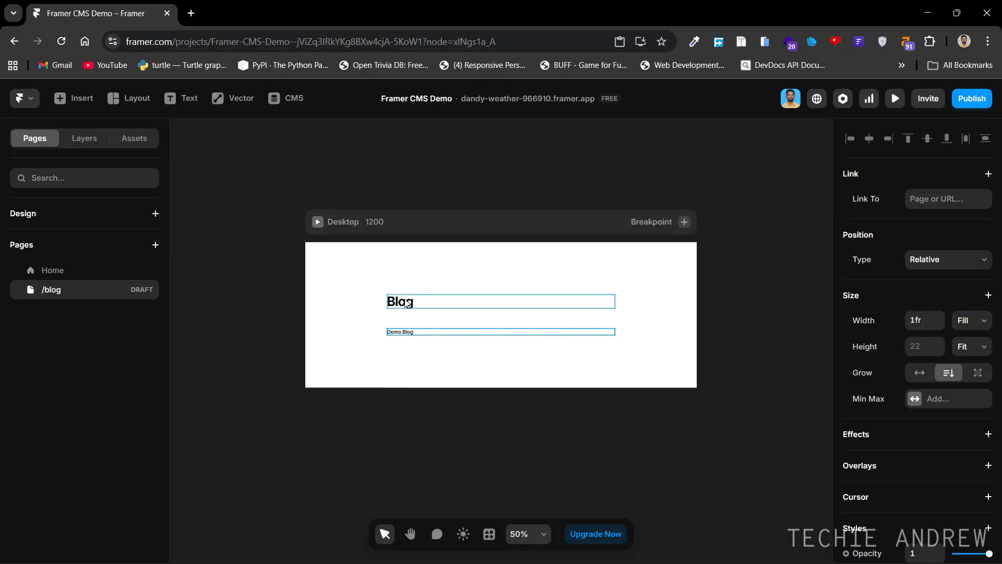
left_click(407, 303)
scroll(938, 407, "down", 5)
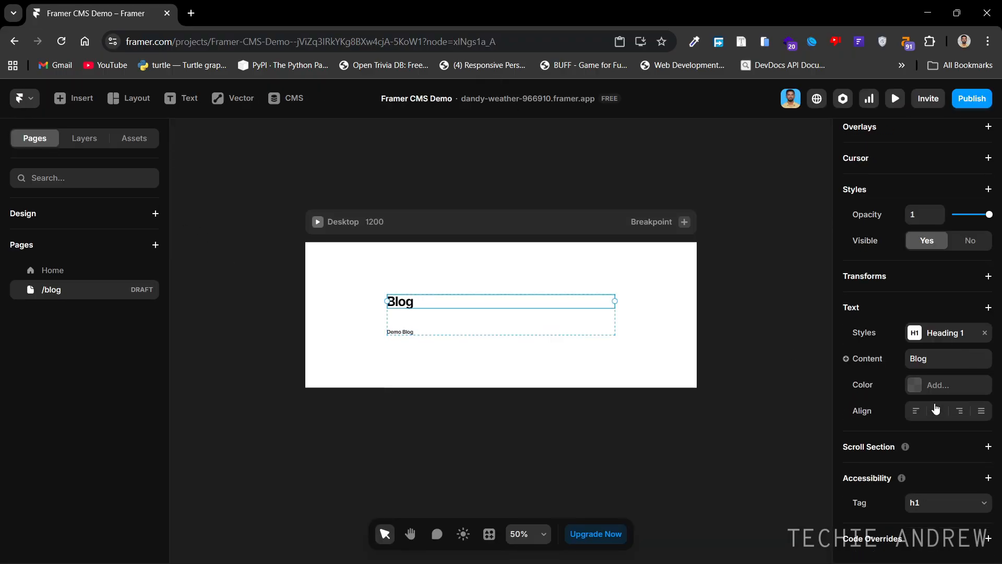
left_click(934, 357)
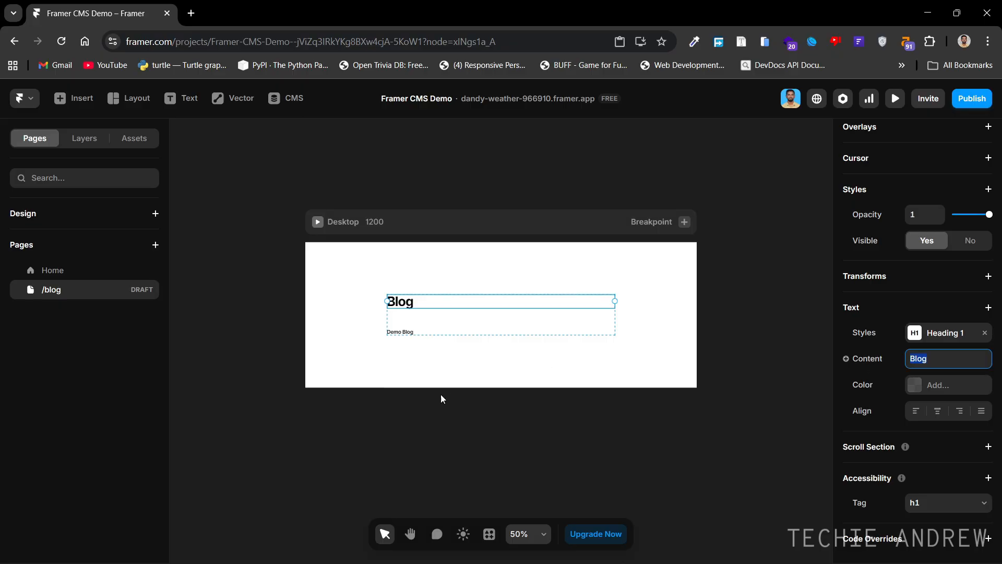
left_click(408, 423)
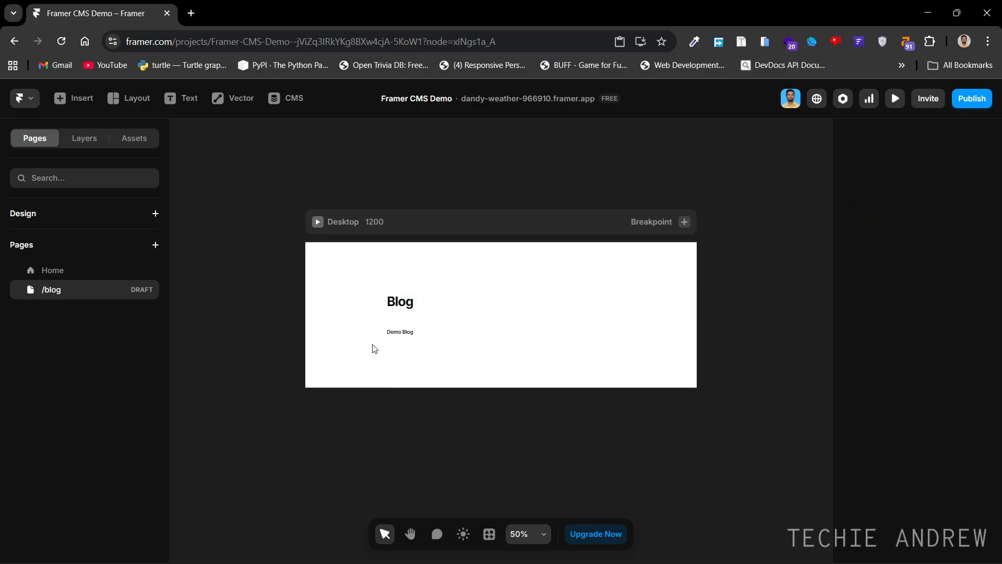
Compare the Blog collection in the CMS with the content setting of the Demo Blog list entry on the /blog page.
left_click(410, 303)
left_click(287, 98)
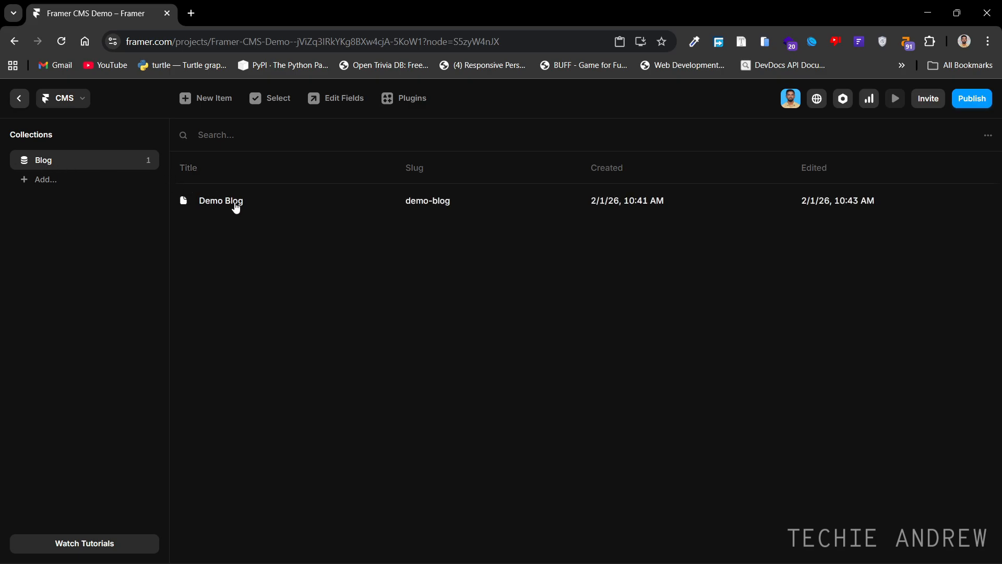
left_click(18, 98)
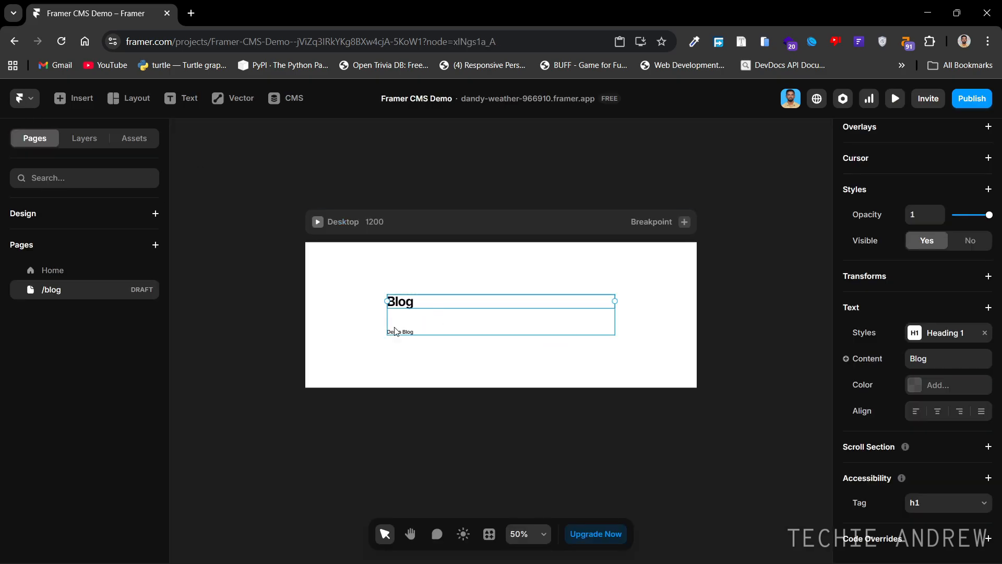
left_click(420, 332)
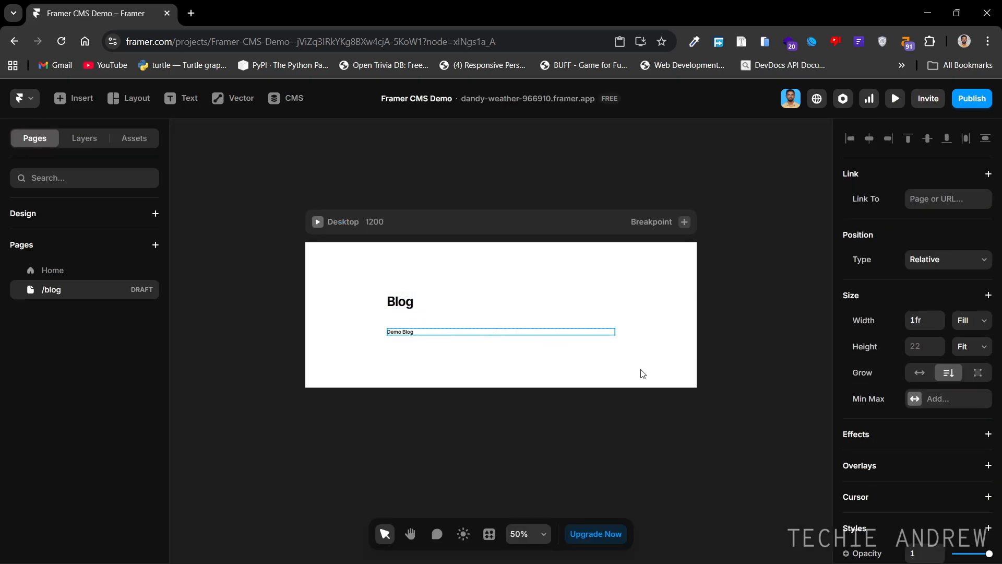
scroll(951, 425, "down", 6)
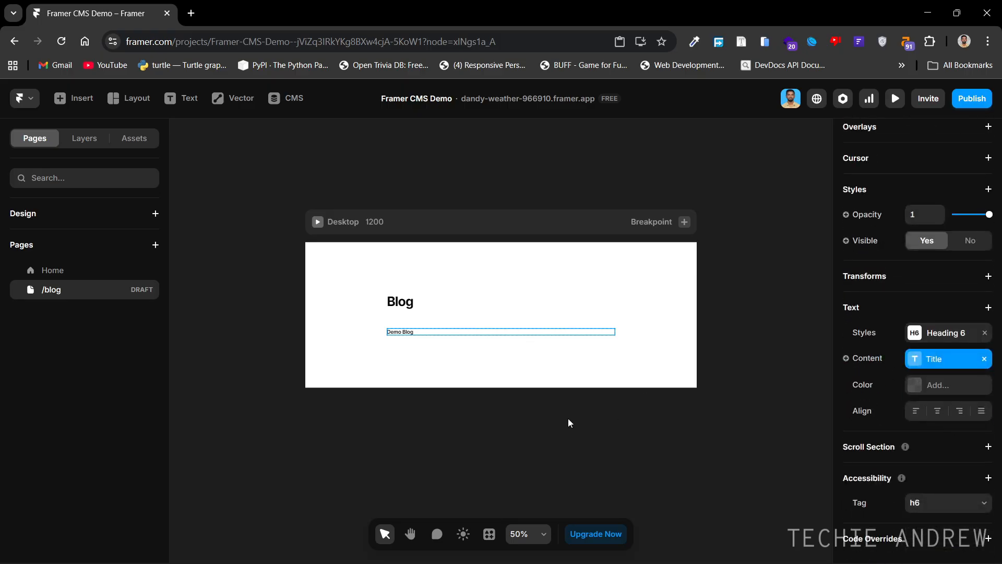
scroll(568, 418, "up", 2)
left_click(520, 468)
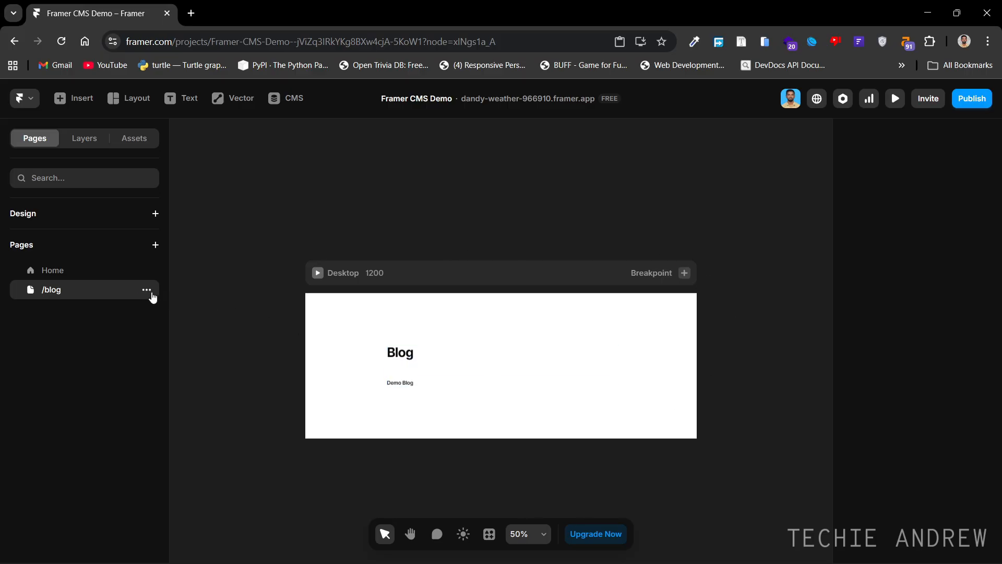
Add a CMS detail page for the Blog collection.
left_click(151, 293)
left_click(152, 292)
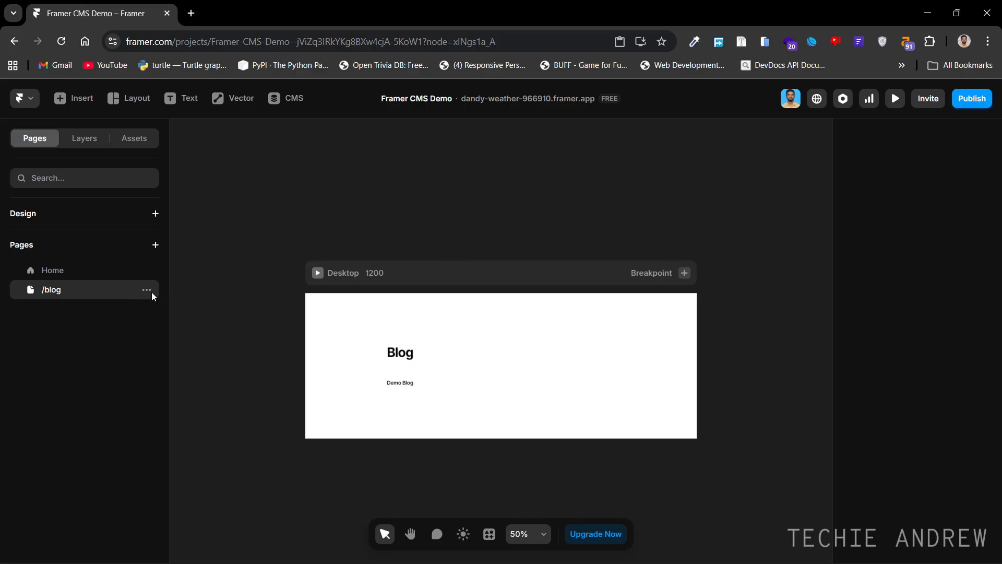
left_click(156, 245)
mouse_move(180, 274)
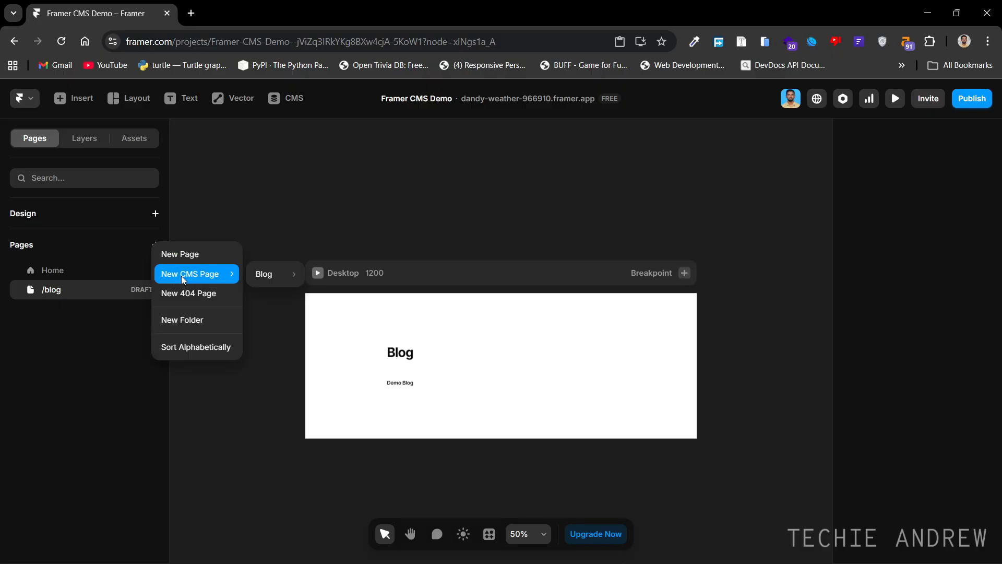
mouse_move(274, 274)
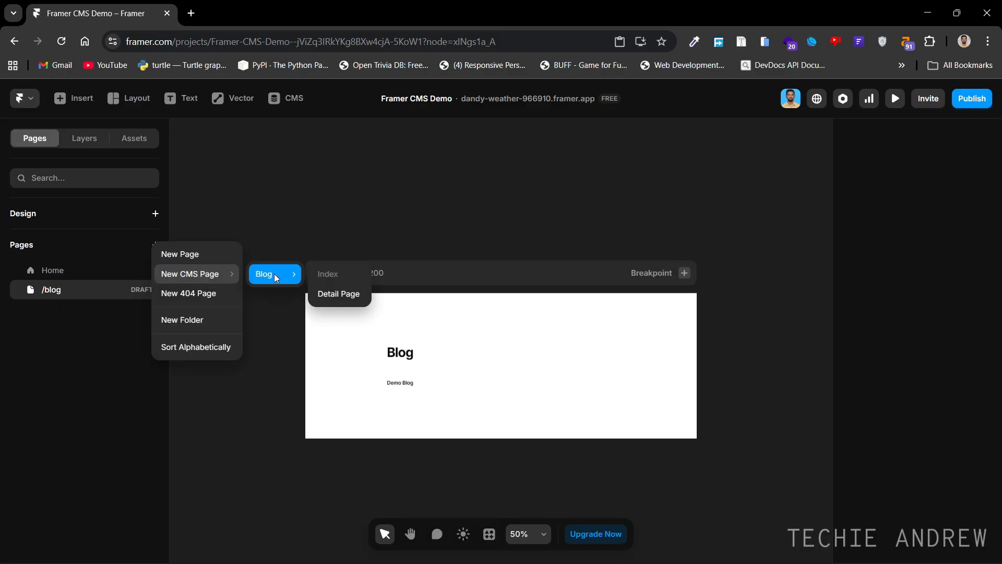
left_click(342, 294)
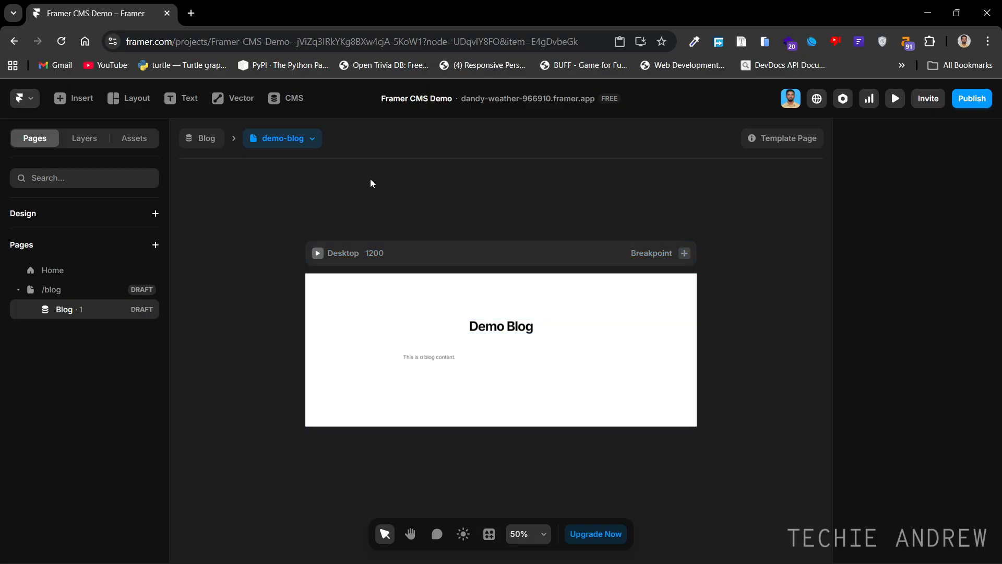
Check the Demo Blog item's title and content in the CMS against the detail page, and return to the page editor.
left_click(292, 98)
left_click(308, 201)
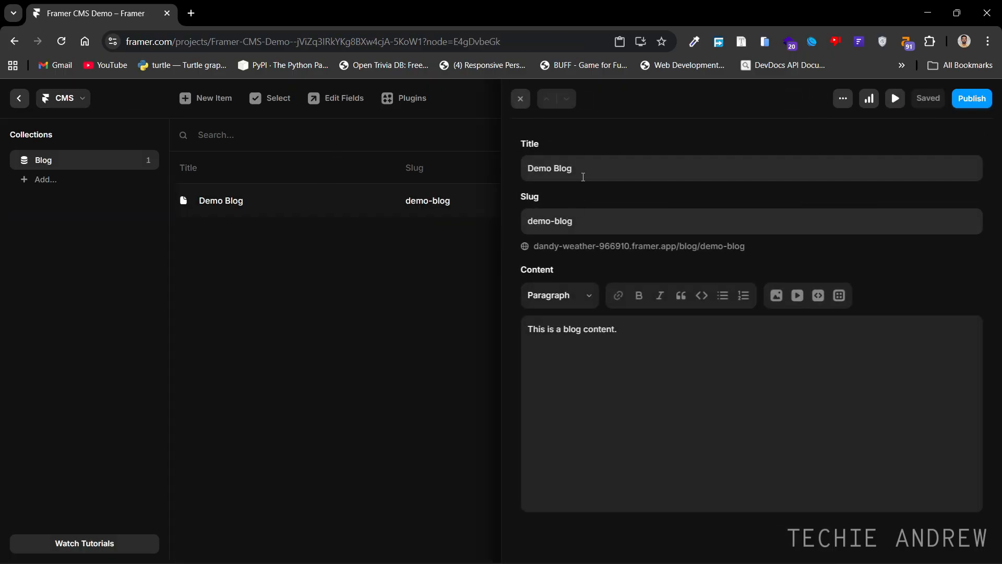
left_click(584, 173)
left_click(606, 333)
left_click(521, 98)
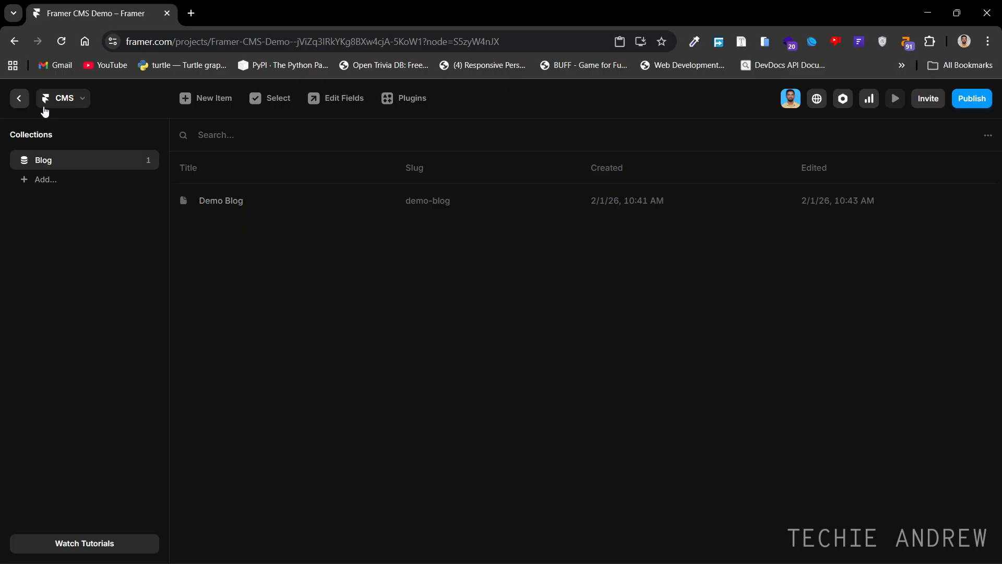
left_click(18, 102)
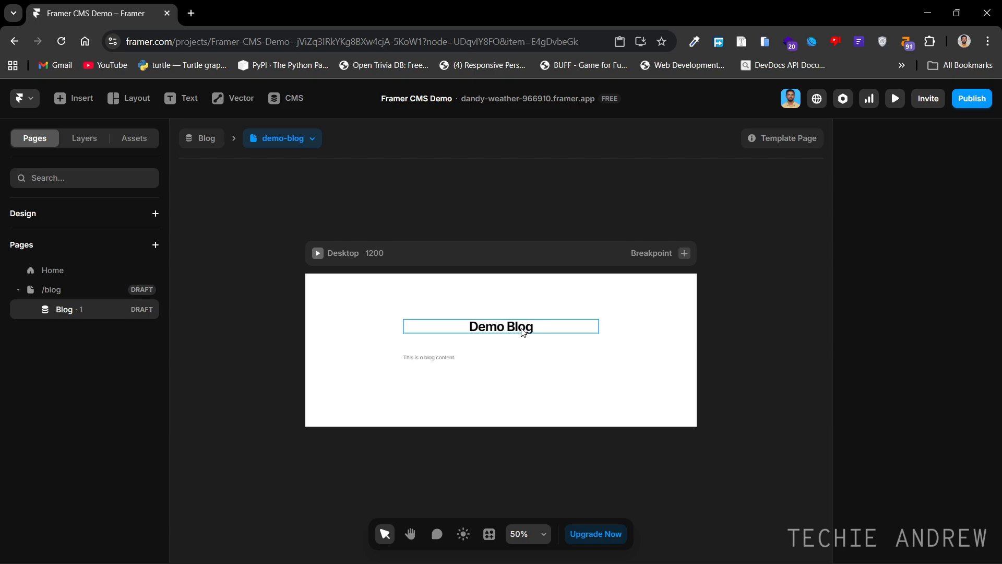
Examine the detail page heading's content binding and the collection variables available for it.
left_click(490, 333)
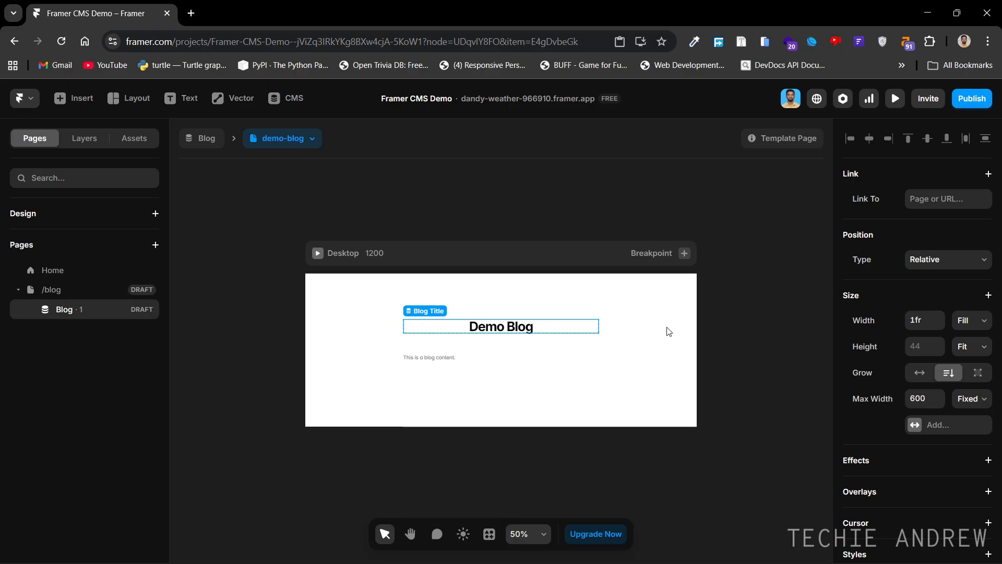
scroll(917, 336, "down", 7)
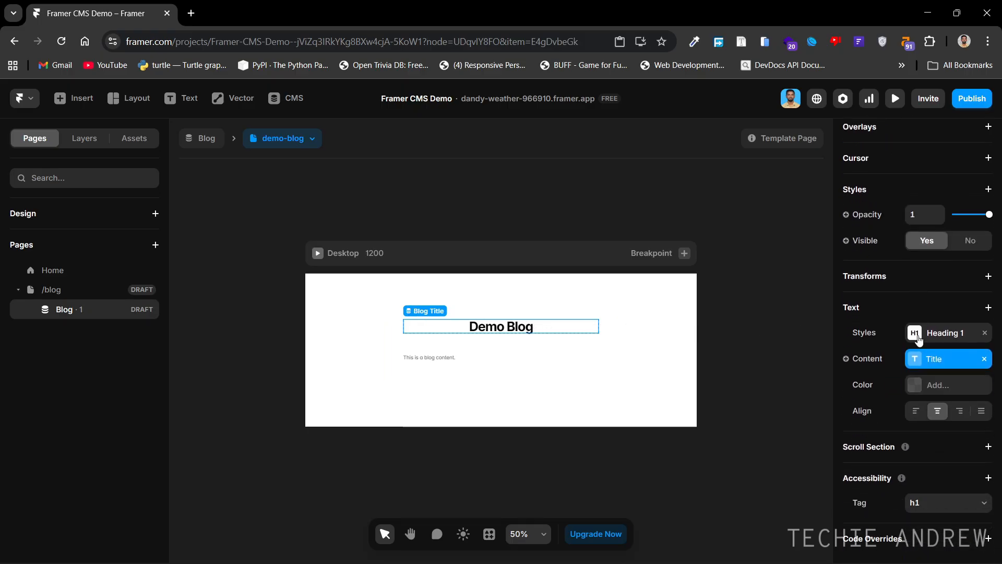
left_click(877, 360)
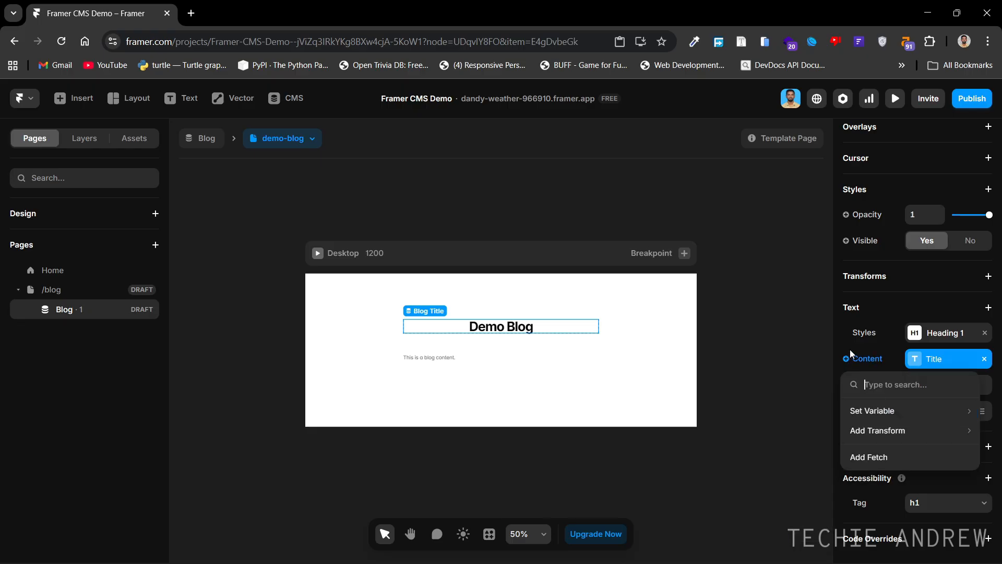
left_click(846, 349)
left_click(853, 362)
mouse_move(875, 410)
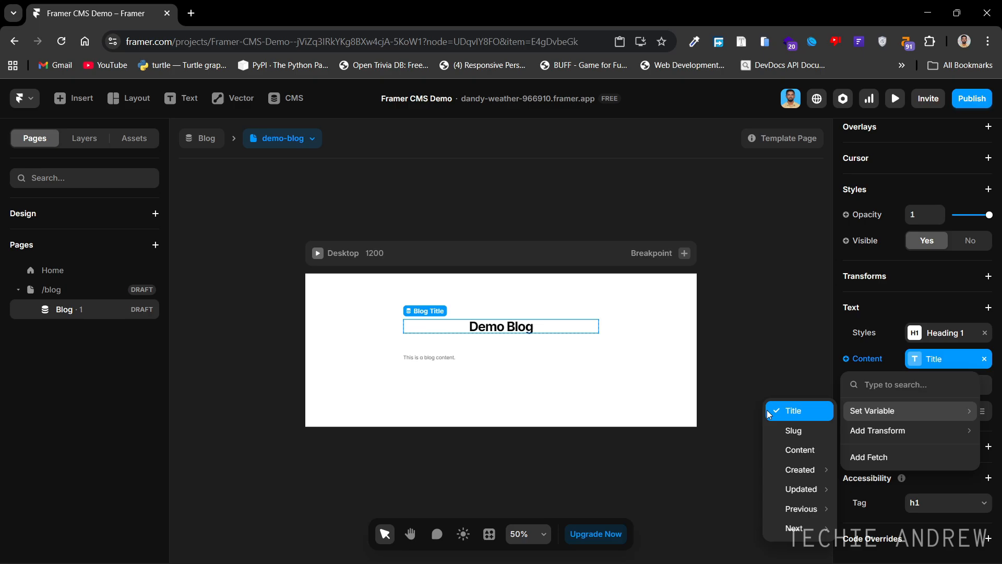
left_click(270, 428)
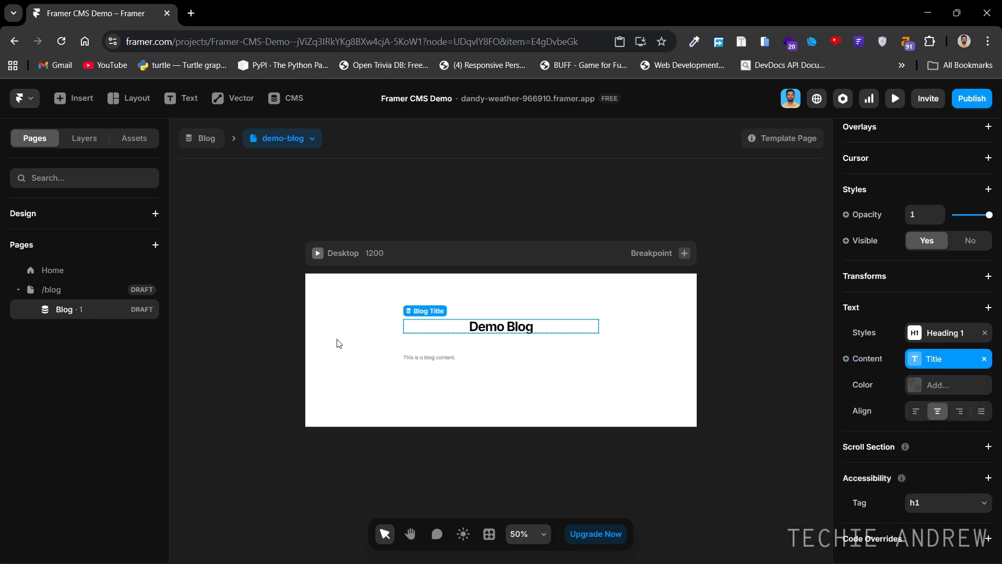
Remove the Title variable from the detail page heading's content and view the variables that can be assigned to it.
left_click(985, 360)
left_click(931, 364)
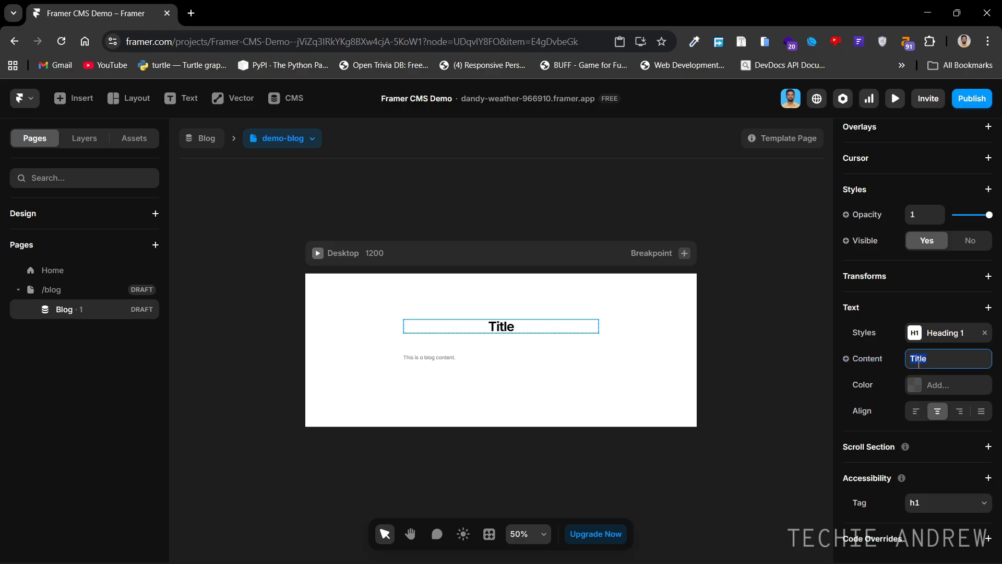
left_click(866, 360)
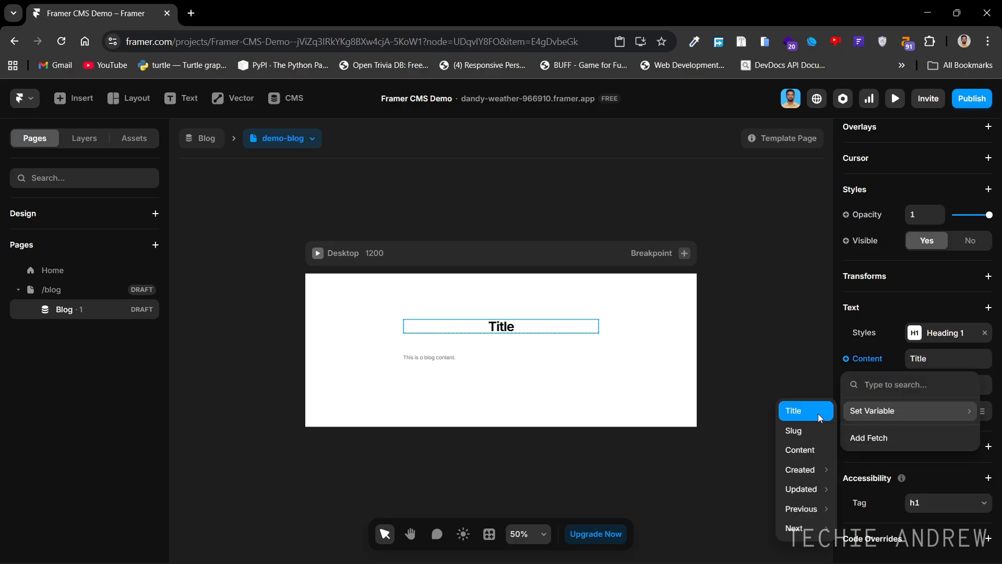
Look up the Title field of the Demo Blog item in the CMS and return to the detail page.
left_click(287, 98)
left_click(268, 193)
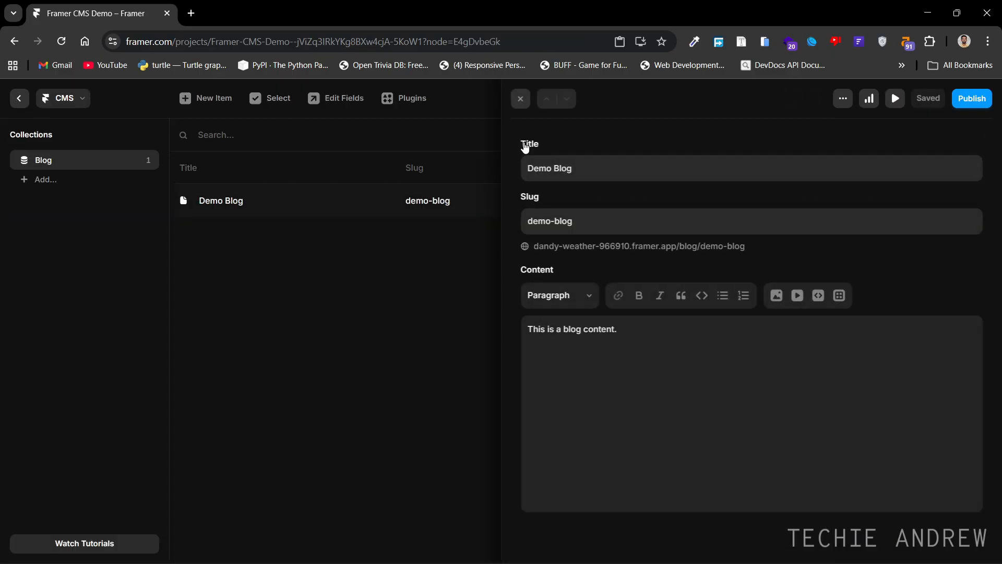
left_click(553, 171)
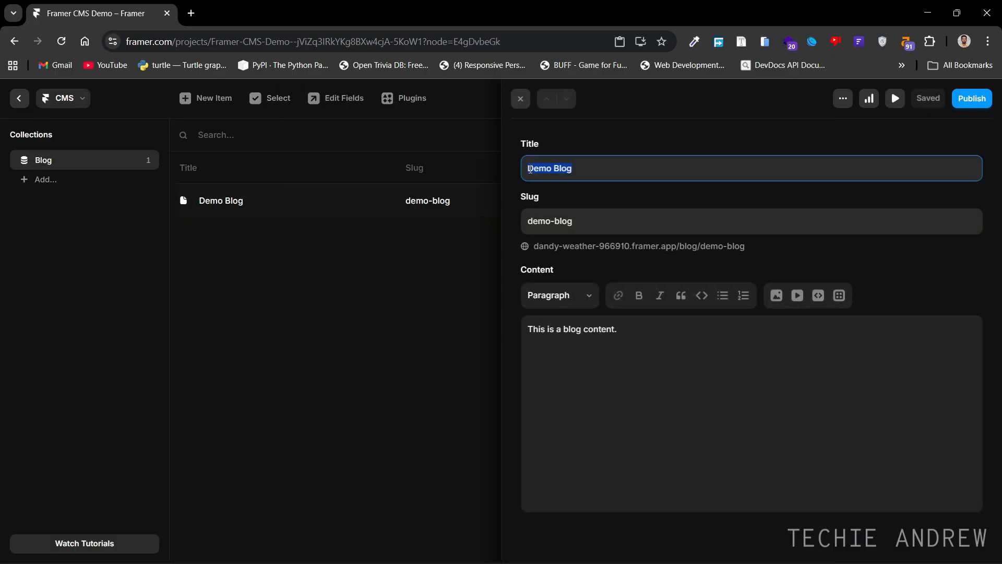
left_click(19, 100)
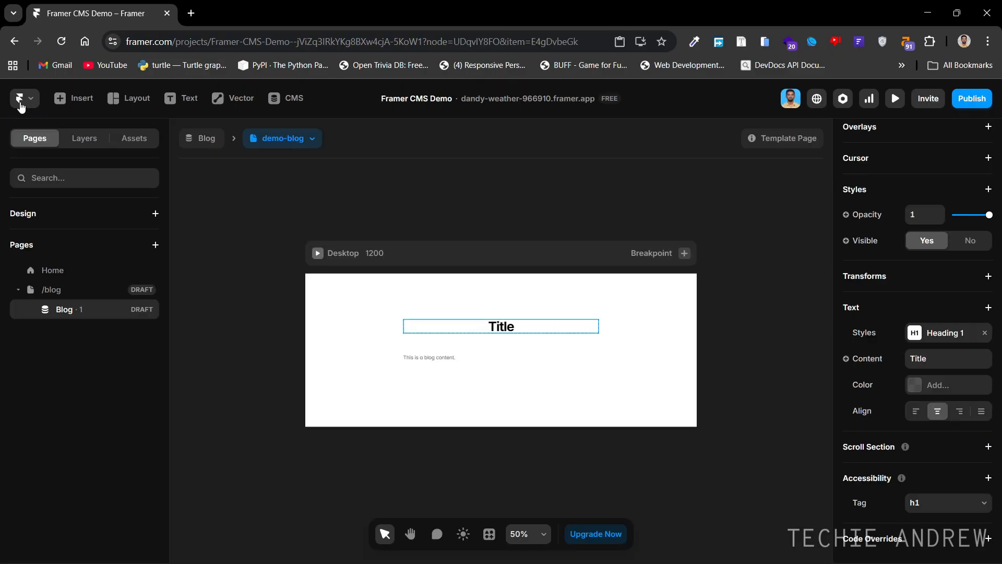
Assign the Title variable to the content of the detail page's heading.
left_click(457, 211)
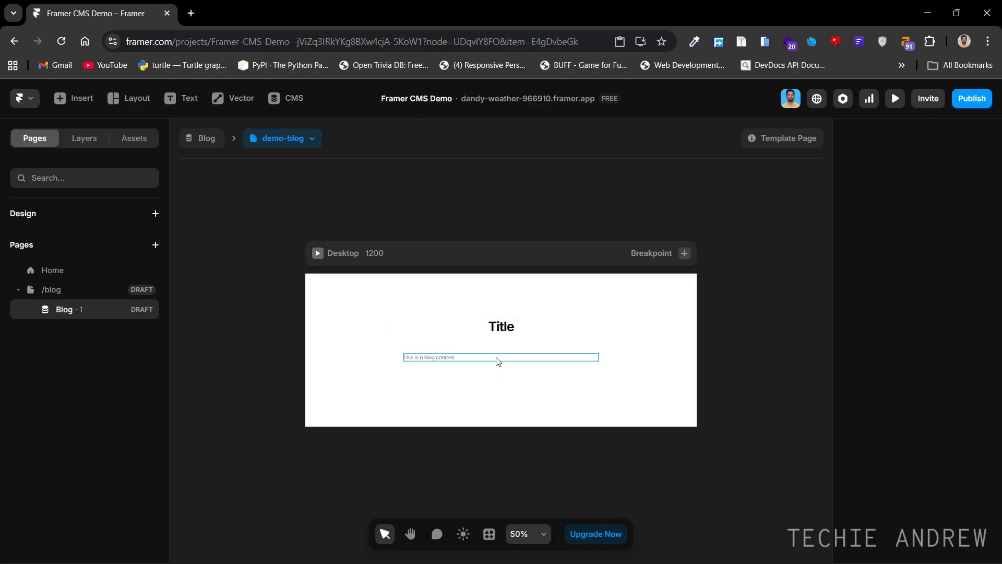
left_click(505, 329)
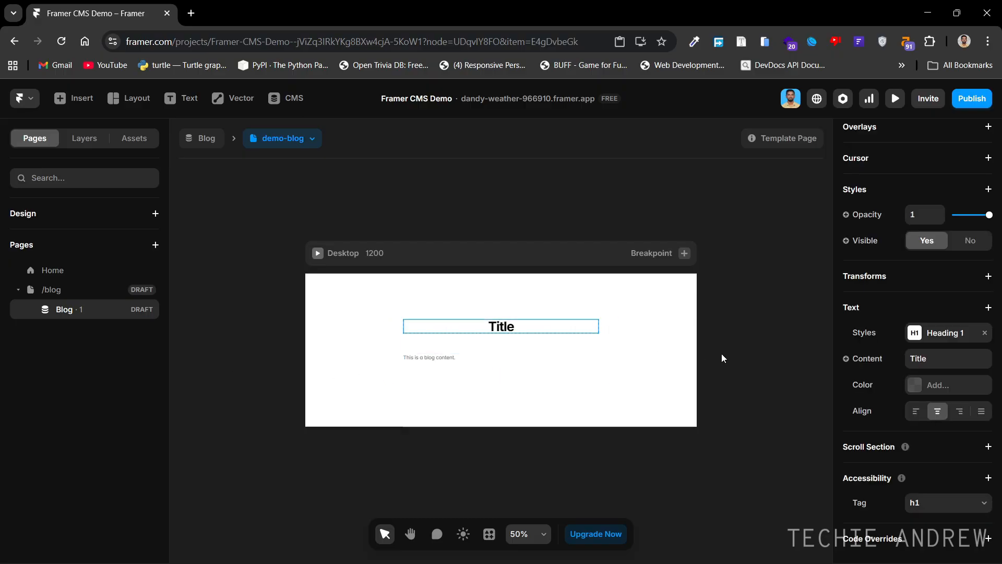
left_click(864, 359)
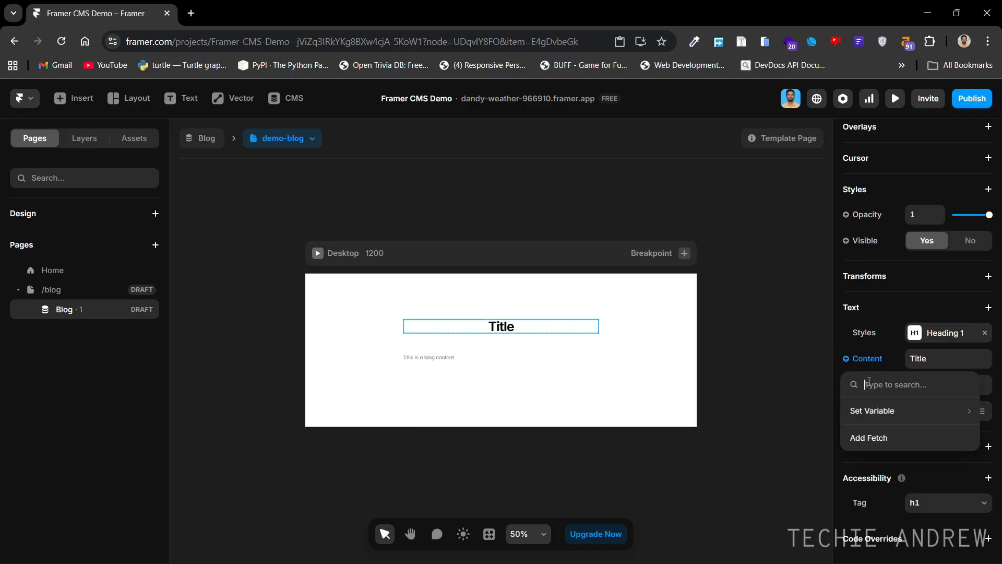
mouse_move(880, 416)
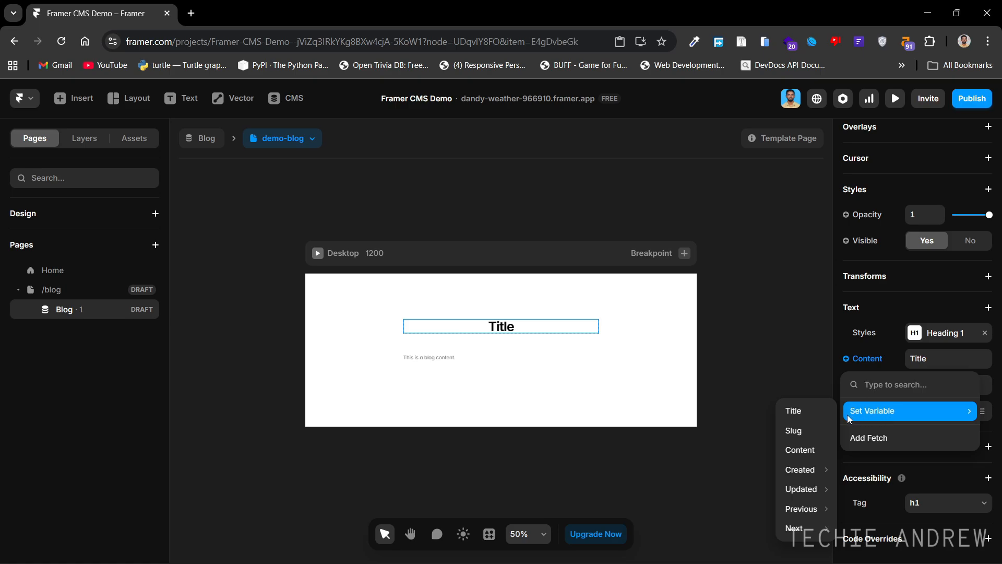
left_click(810, 413)
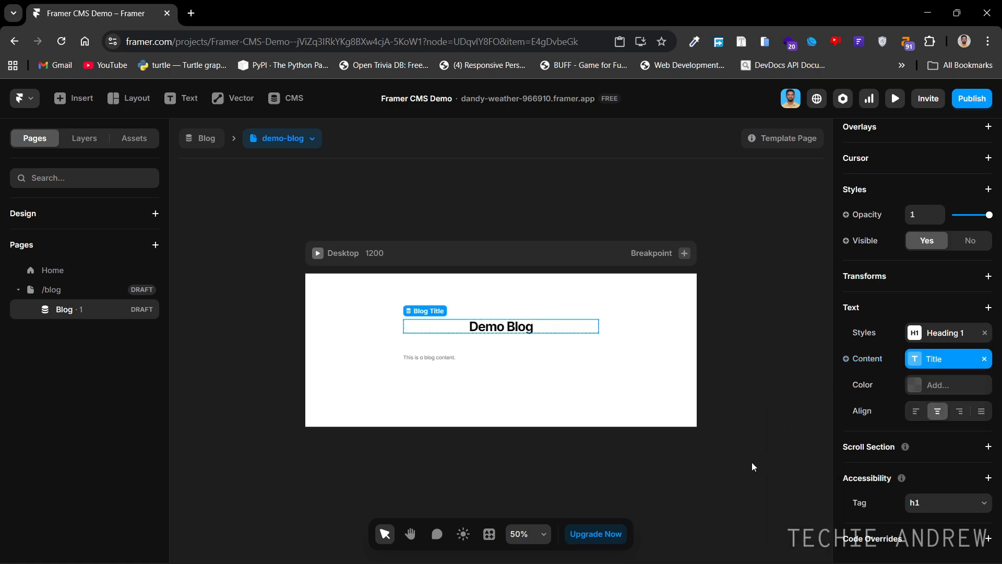
Compare the reconnected heading with the Demo Blog item's Title field in the CMS and return to the detail page.
left_click(298, 102)
left_click(226, 199)
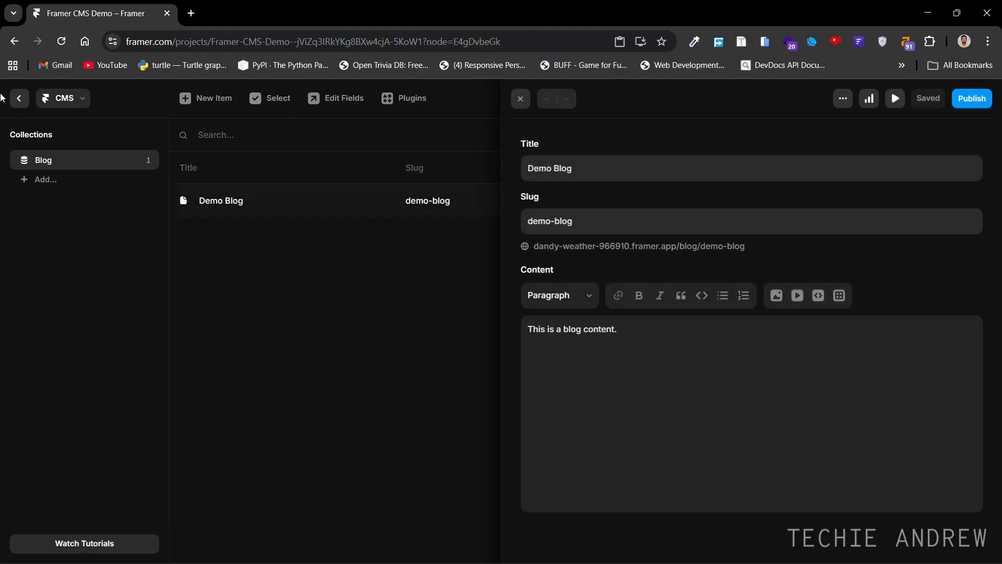
left_click(19, 99)
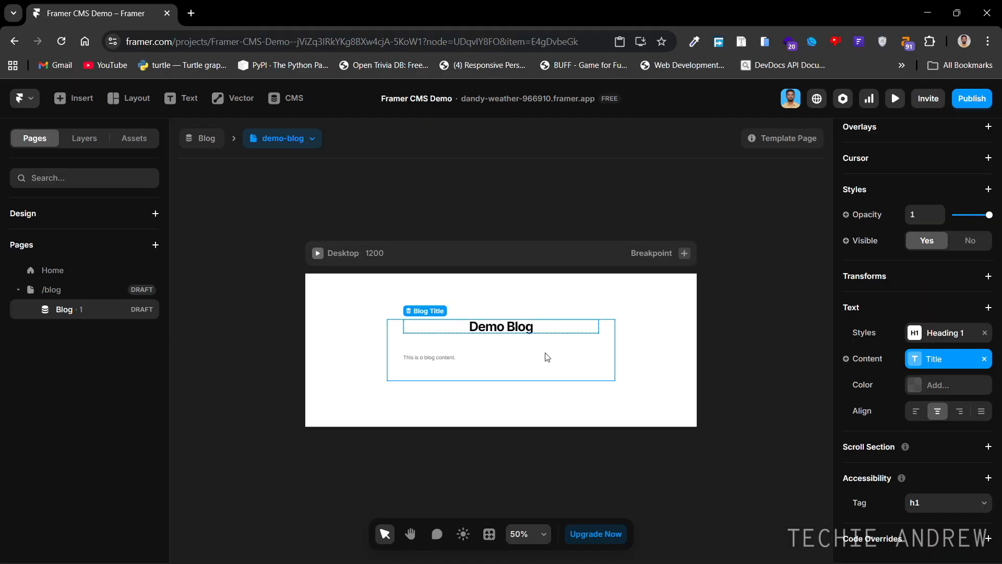
left_click(748, 343)
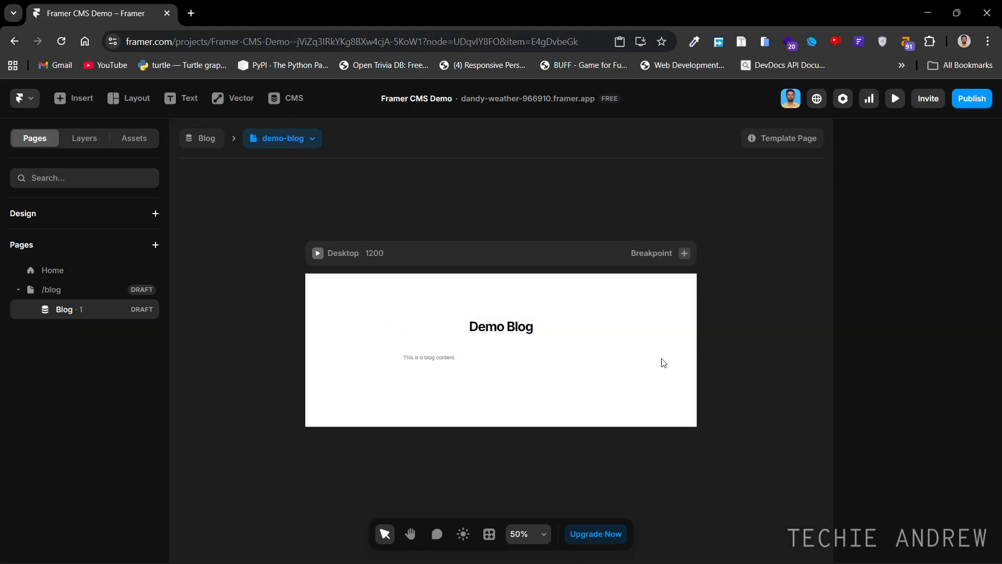
Remove the Content variable from the detail page's body text and assign the Content variable to it again.
left_click(461, 360)
scroll(940, 293, "down", 10)
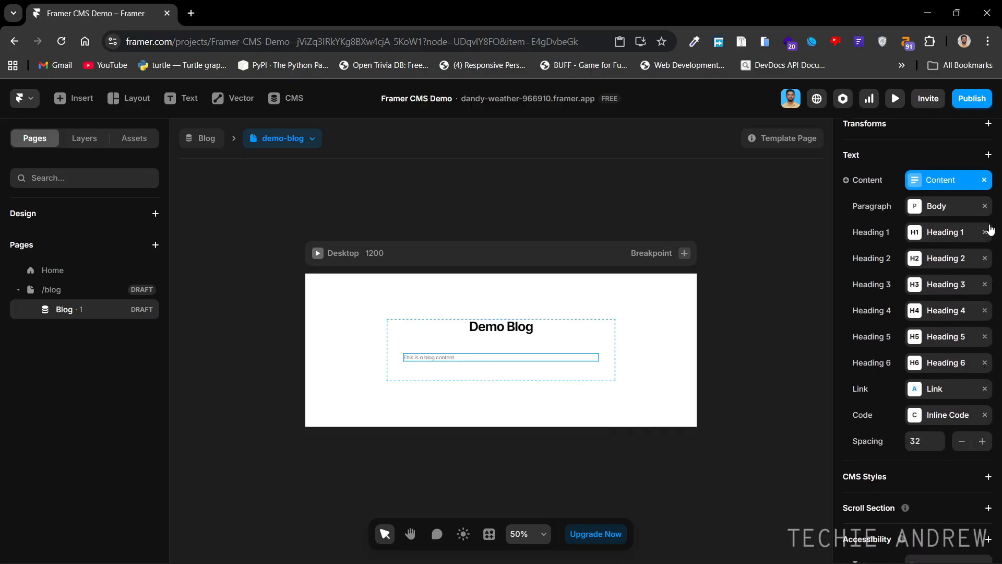
left_click(986, 182)
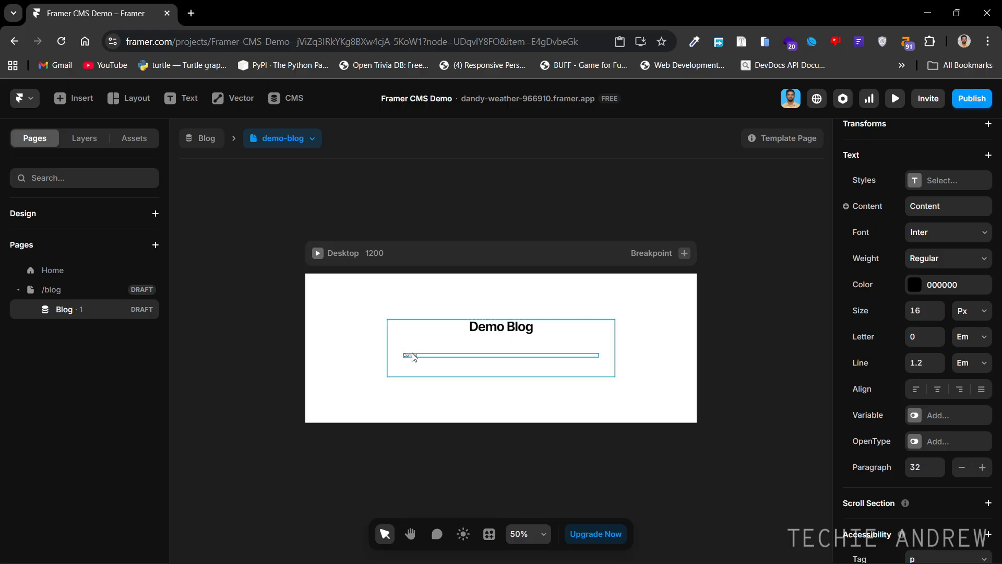
left_click(871, 209)
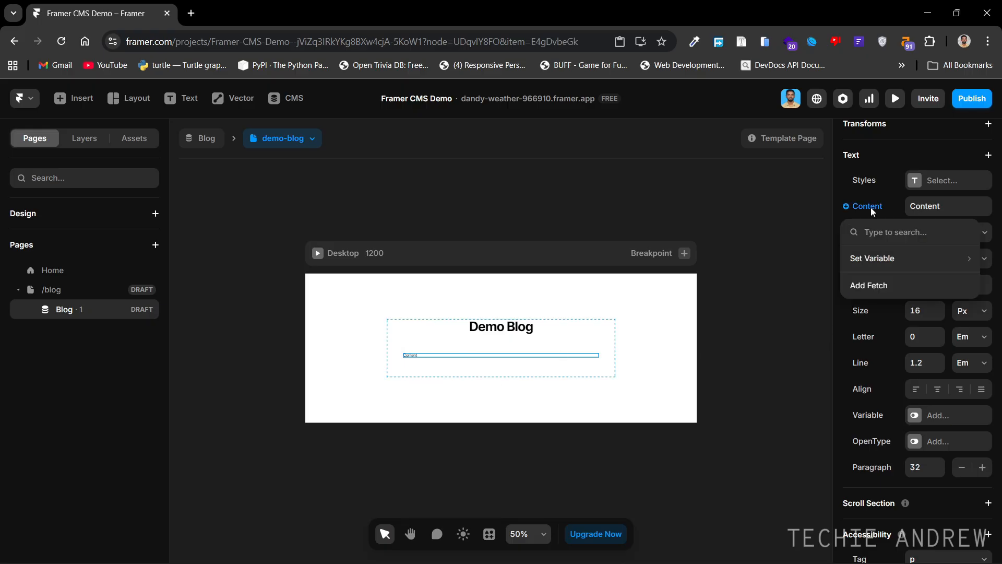
mouse_move(889, 264)
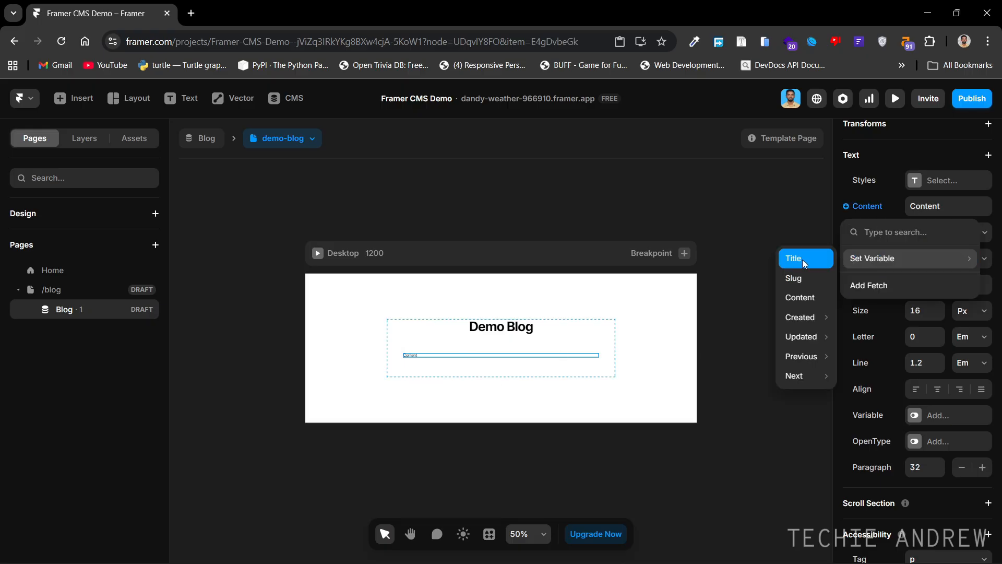
left_click(795, 298)
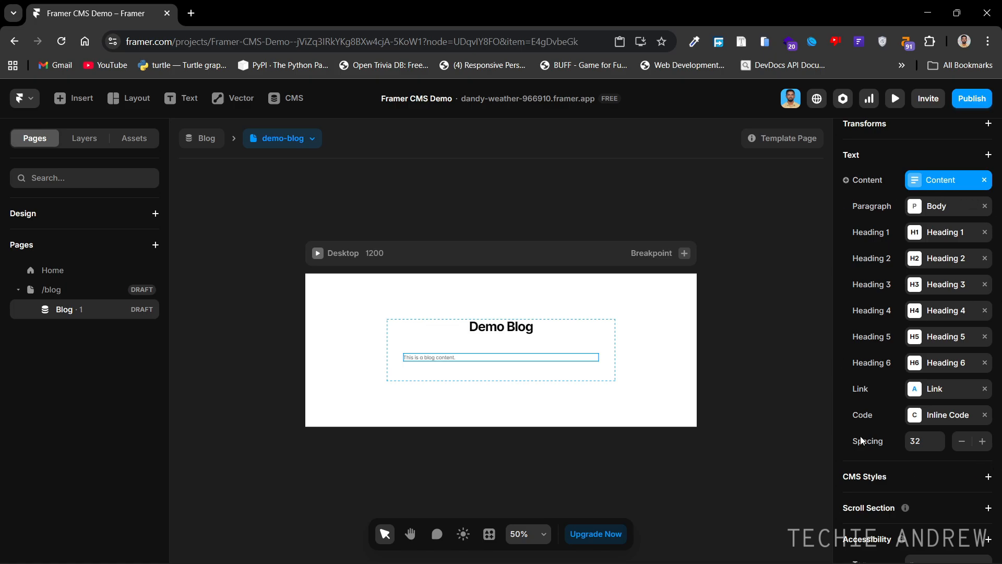
Review the Demo Blog item's title, slug and content in the CMS and close the item.
left_click(670, 178)
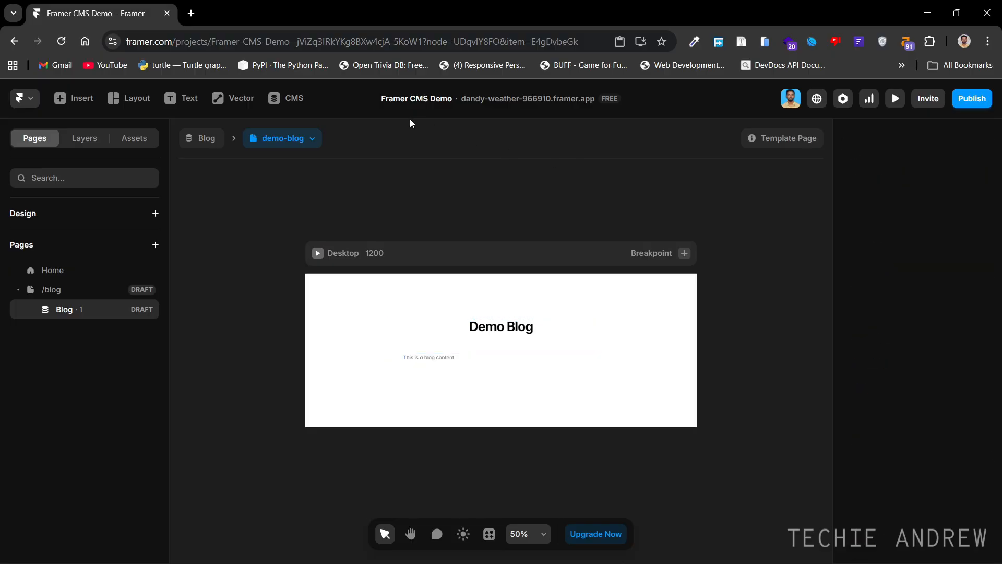
left_click(305, 101)
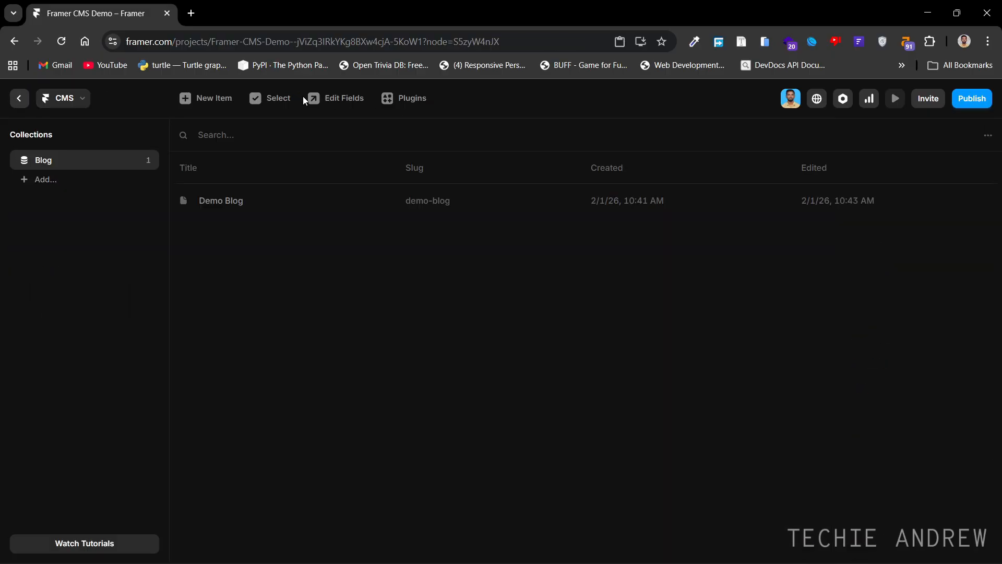
left_click(250, 201)
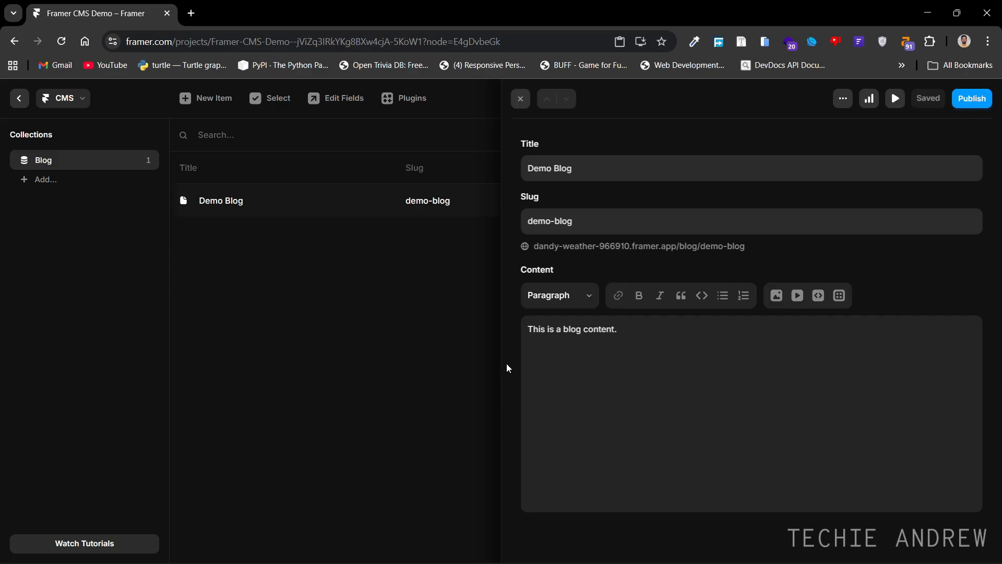
left_click(521, 100)
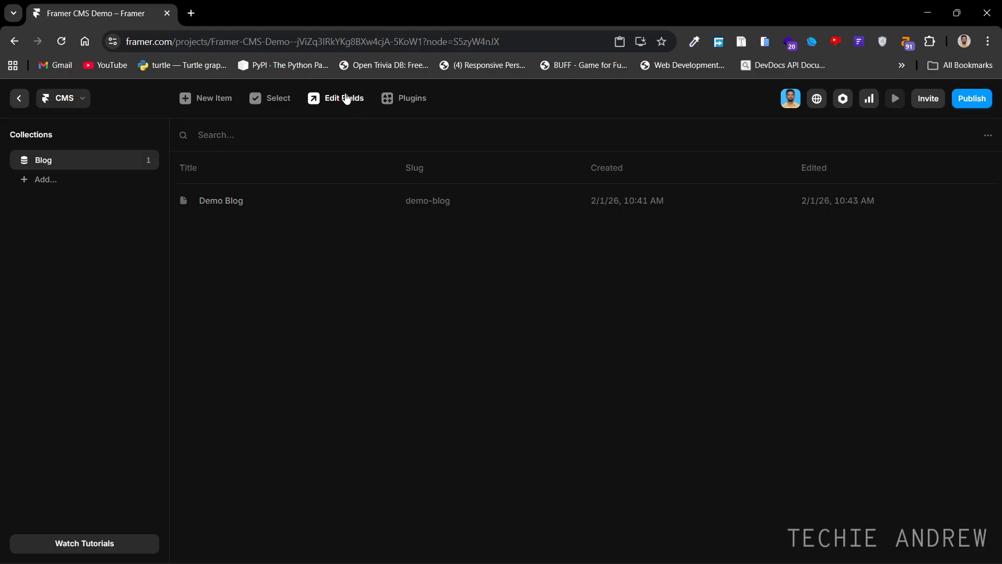
Examine the Blog collection's fields, including the Content field's settings, and return to the detail page.
left_click(335, 100)
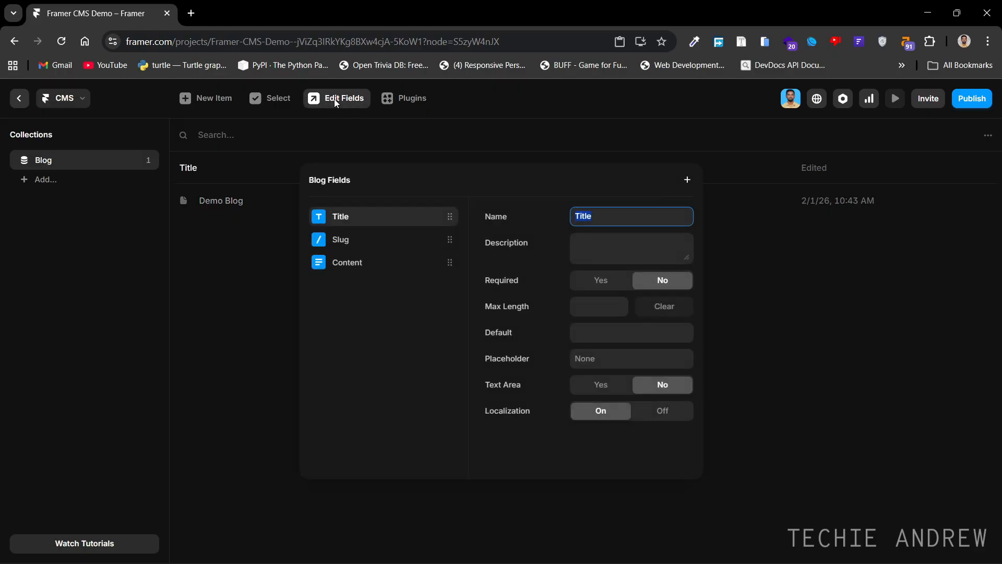
left_click(346, 265)
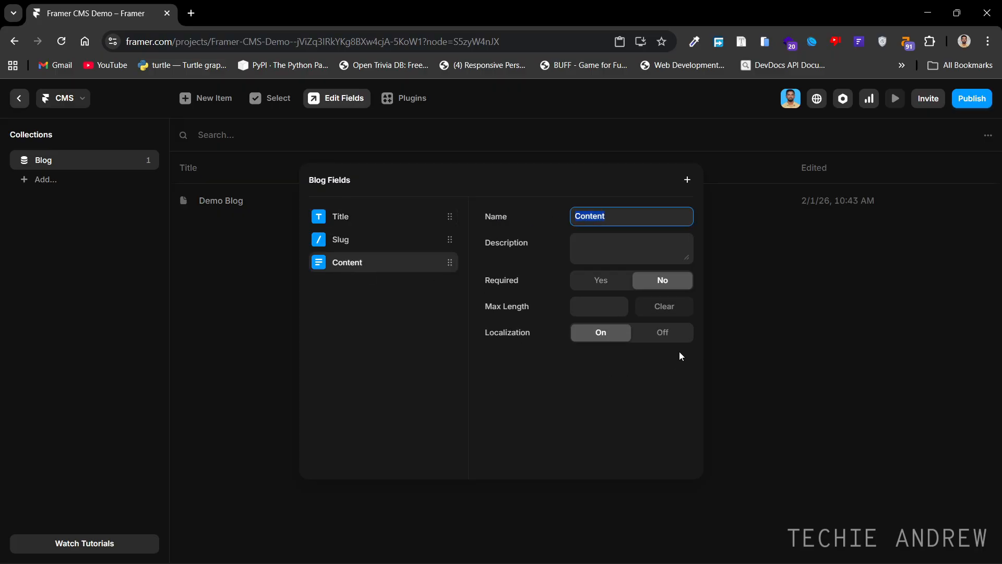
left_click(542, 378)
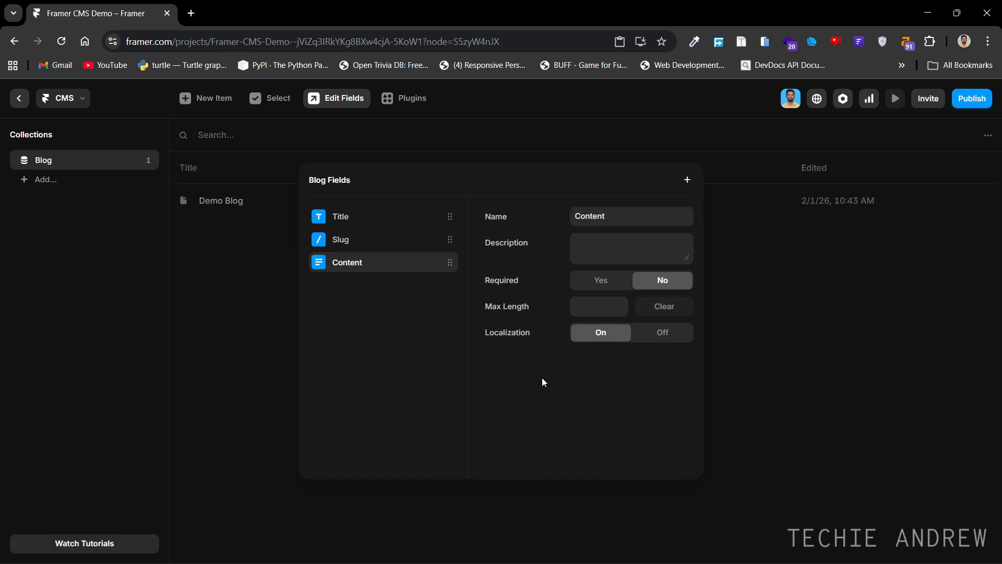
left_click(21, 103)
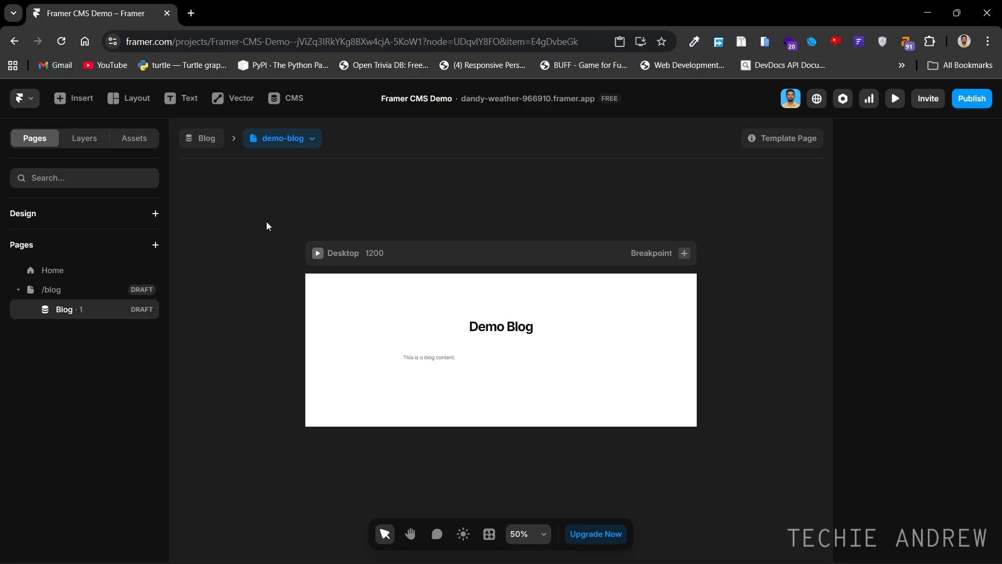
Inspect the detail page heading's binding and the Demo Blog item behind it in the CMS, and return to the page.
left_click(497, 331)
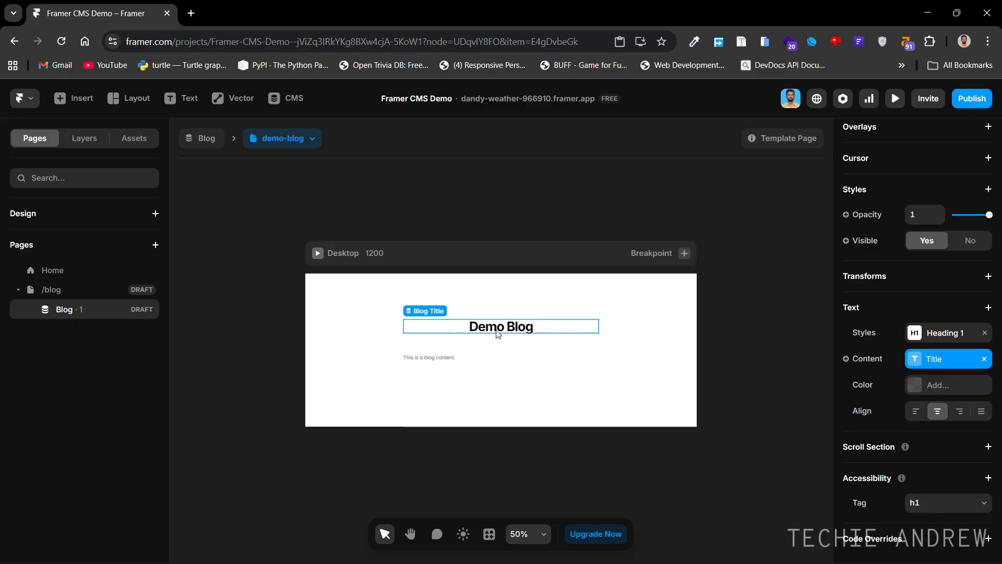
left_click(769, 353)
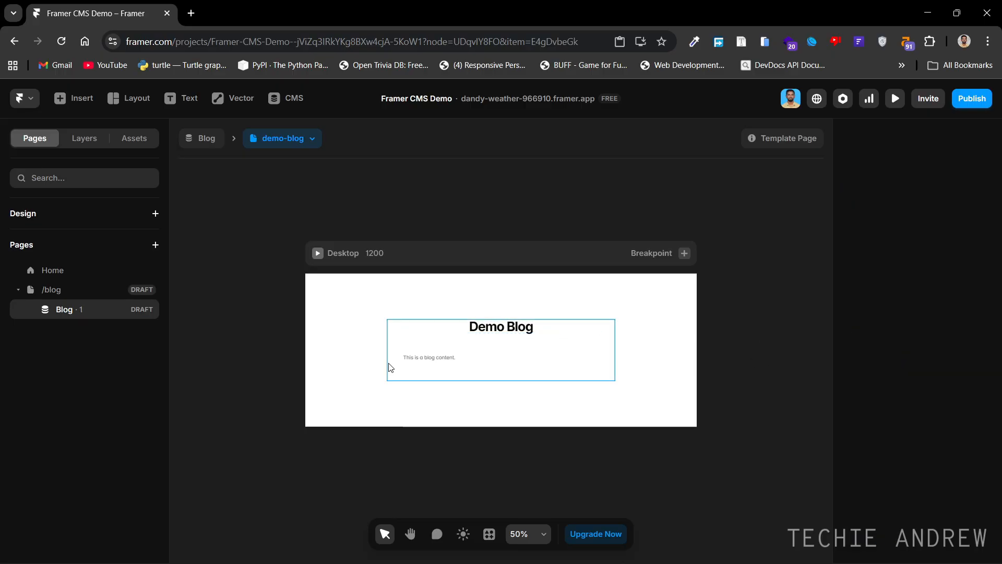
left_click(286, 99)
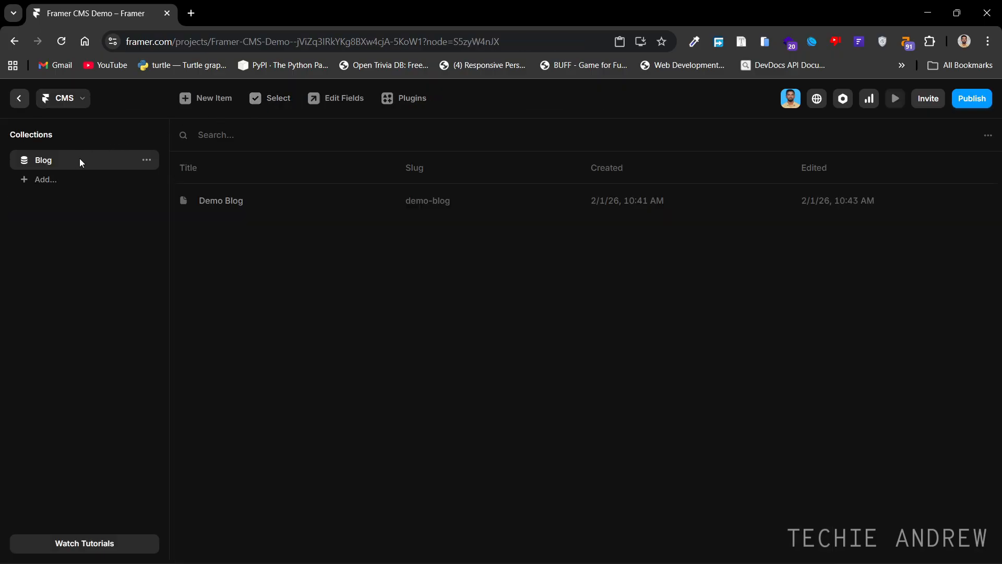
left_click(251, 201)
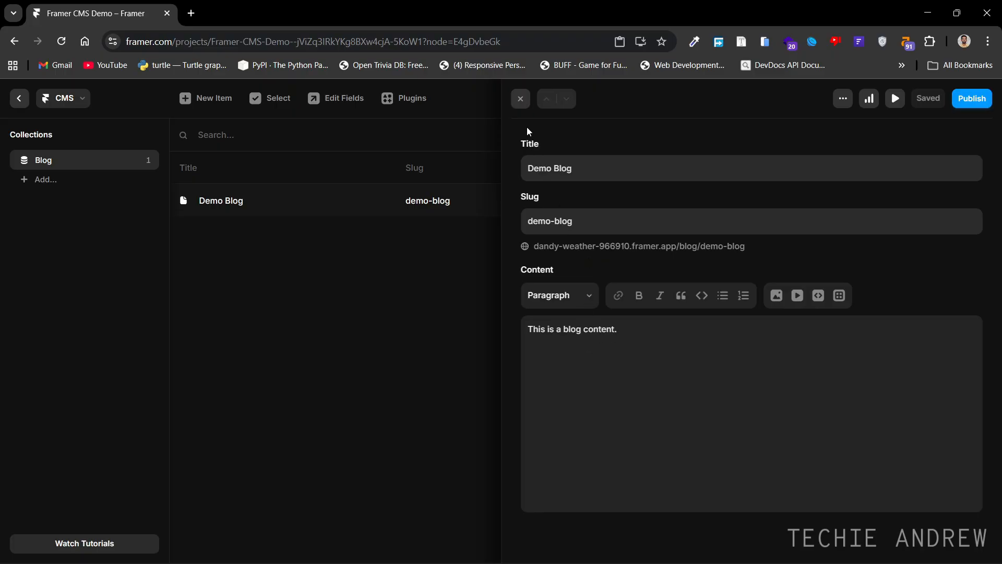
left_click(523, 105)
left_click(19, 98)
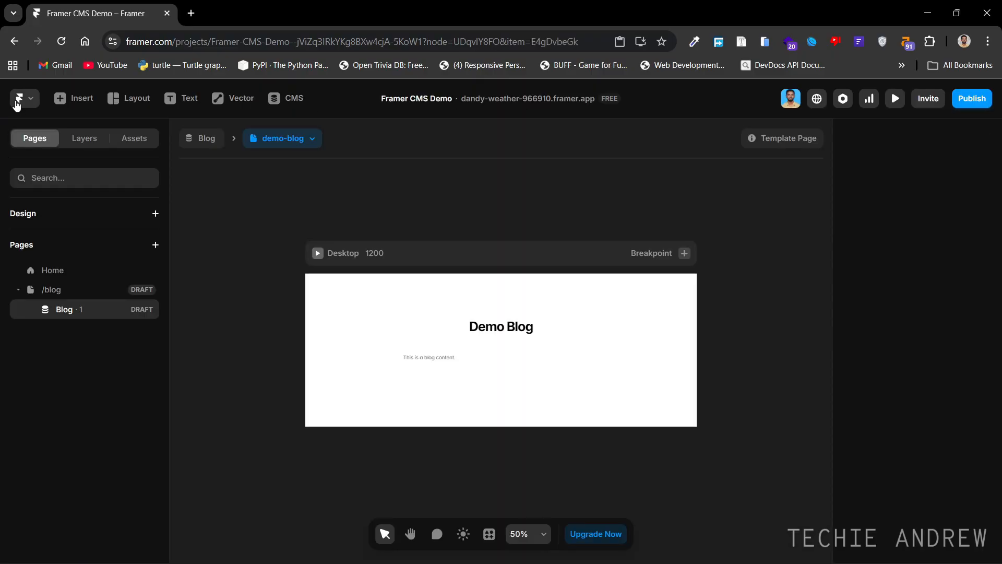
Look at the options for creating a CMS page and view the /blog index page and the Blog detail page.
left_click(155, 245)
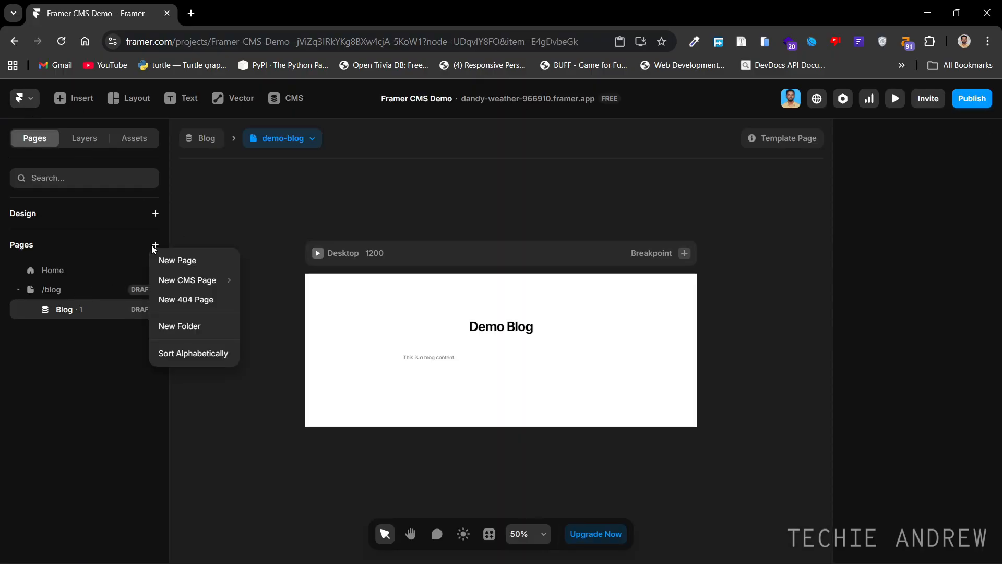
mouse_move(179, 281)
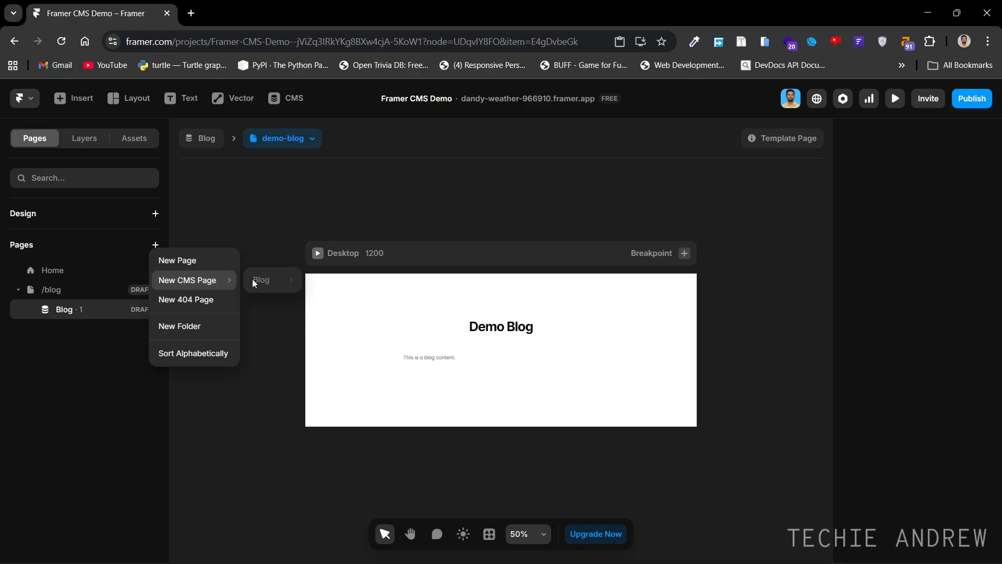
left_click(224, 390)
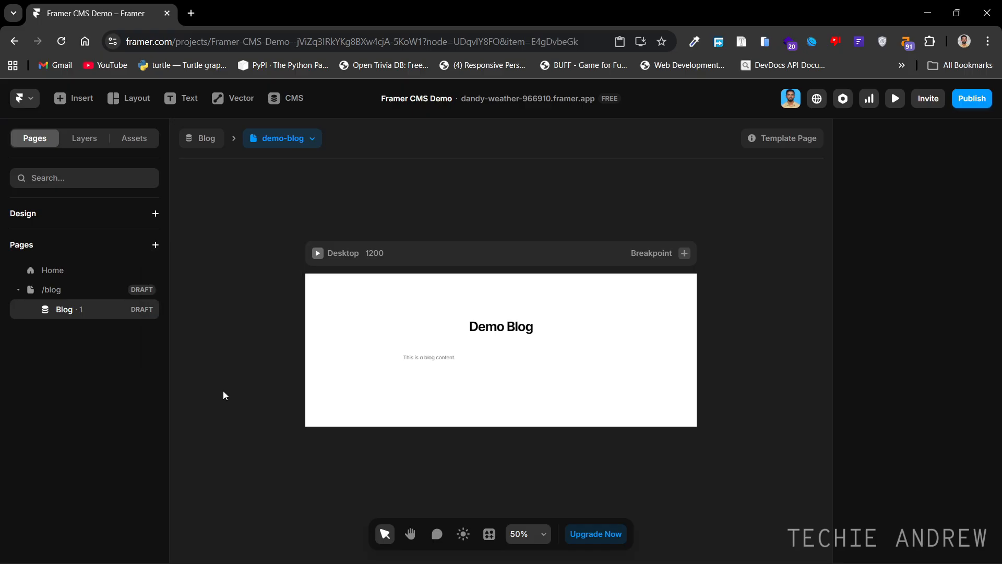
left_click(61, 290)
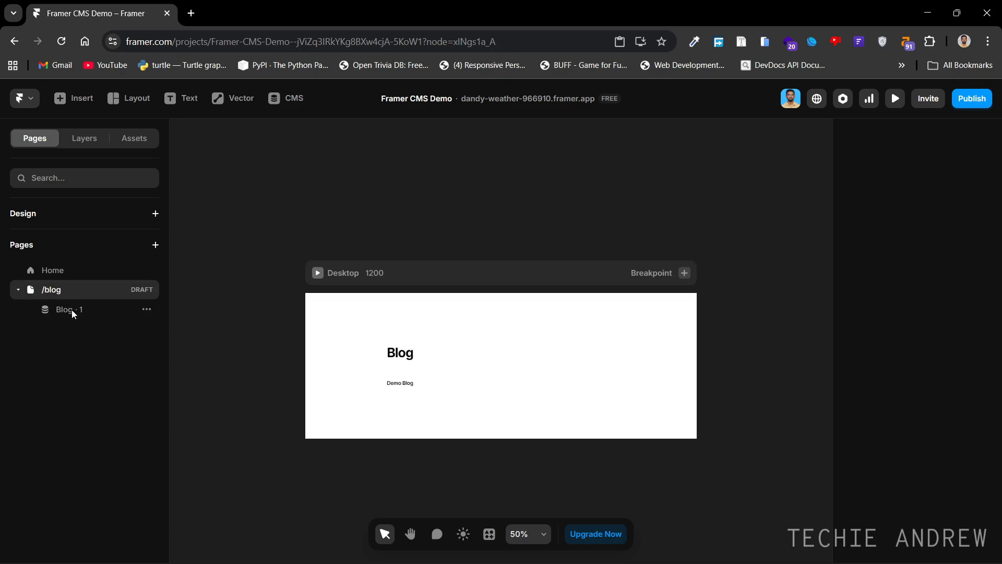
left_click(72, 311)
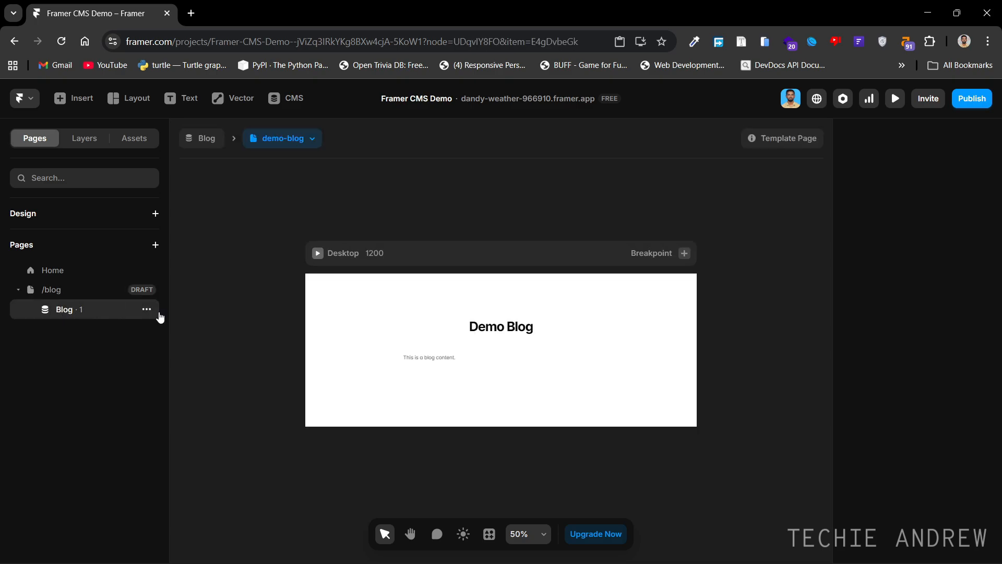
Review which variable is set for the detail page heading's content and which other variables can be chosen.
left_click(537, 331)
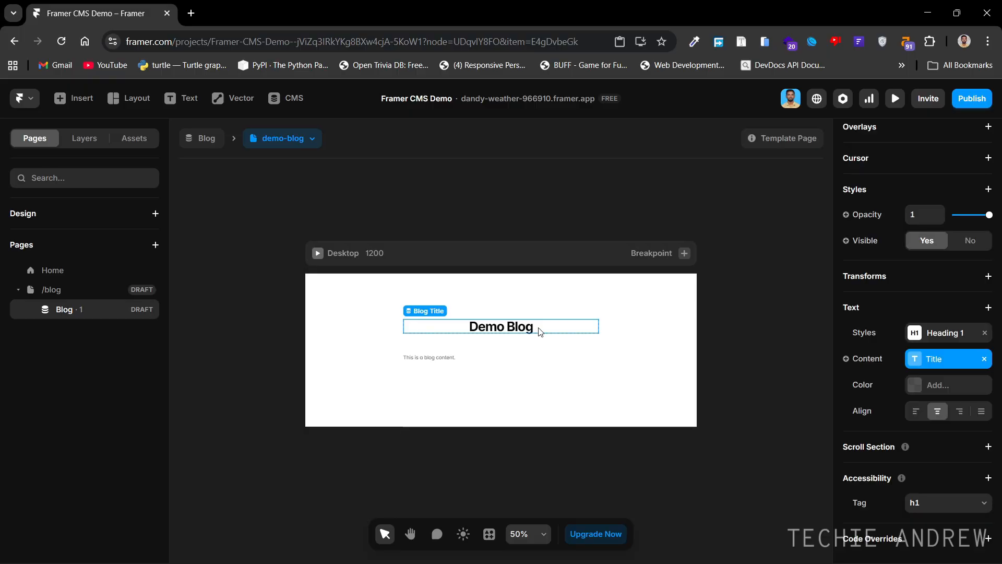
left_click(866, 359)
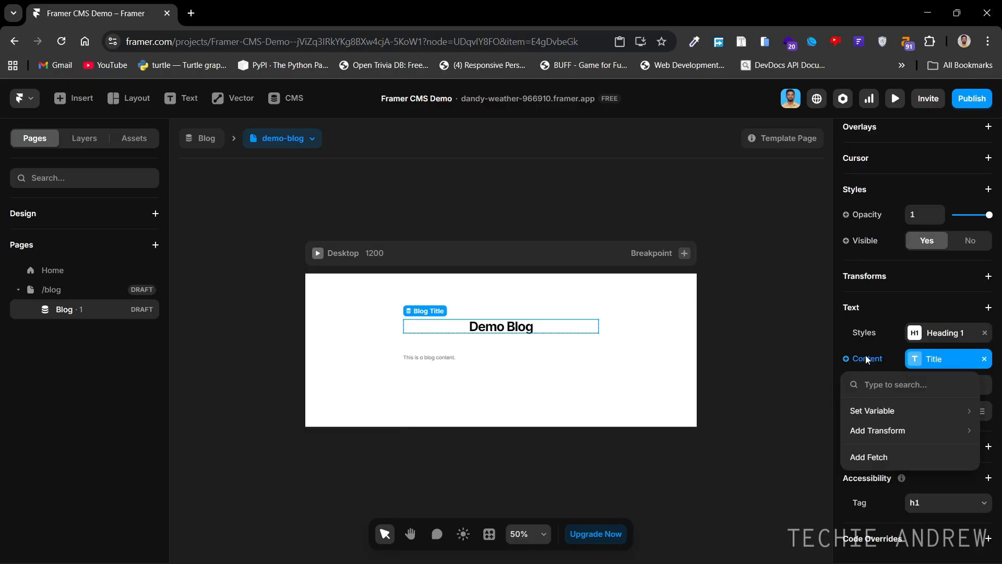
mouse_move(853, 409)
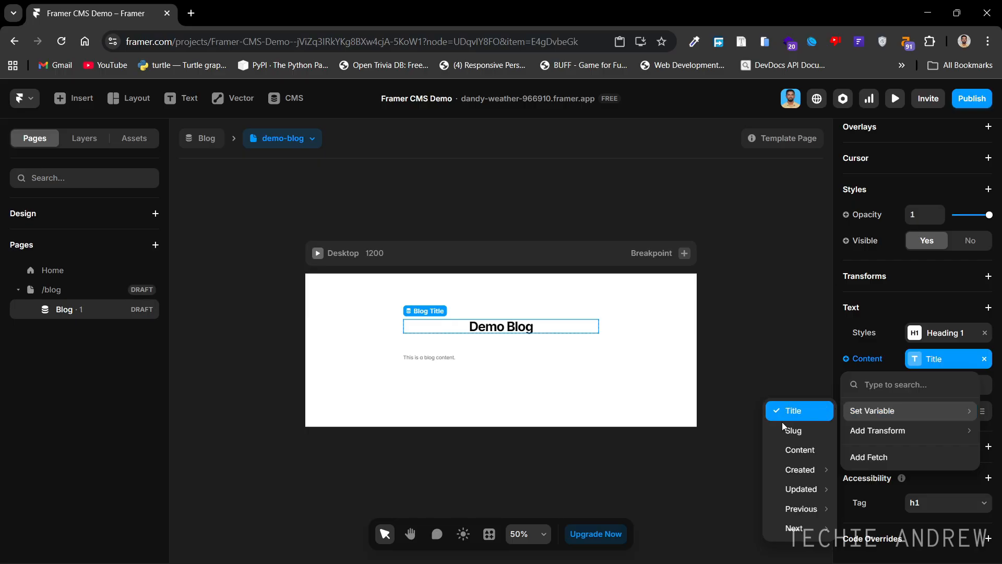
left_click(744, 315)
left_click(744, 314)
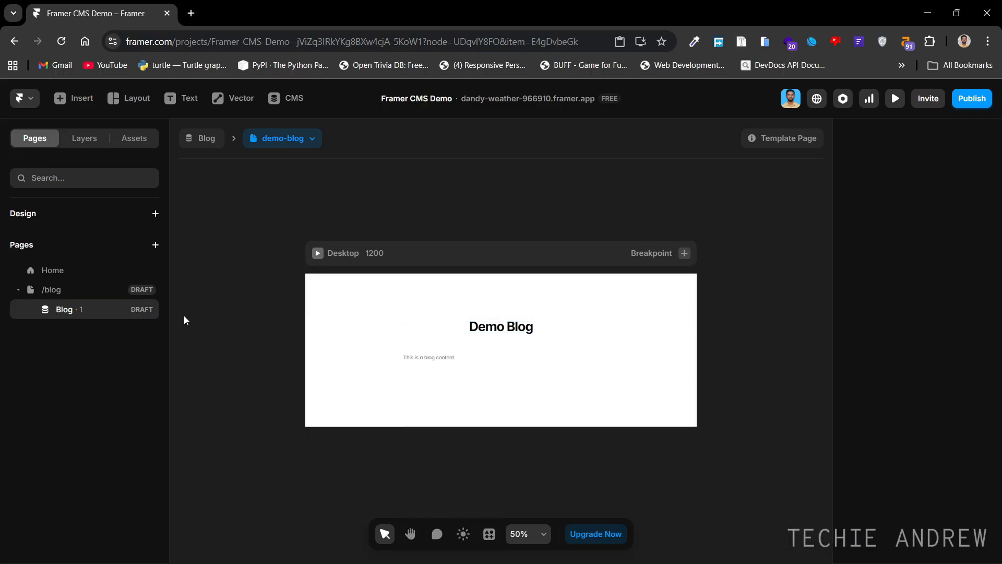
Compare the variable options for the content of the Blog heading and the Demo Blog title on the /blog page.
left_click(108, 289)
key("space")
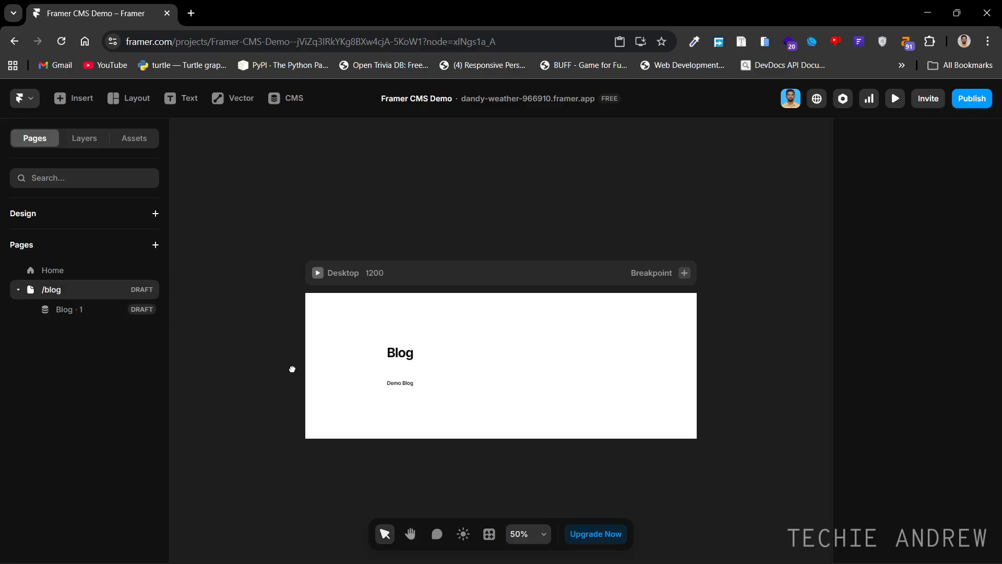
left_click_drag(291, 369, 325, 275)
left_click(479, 263)
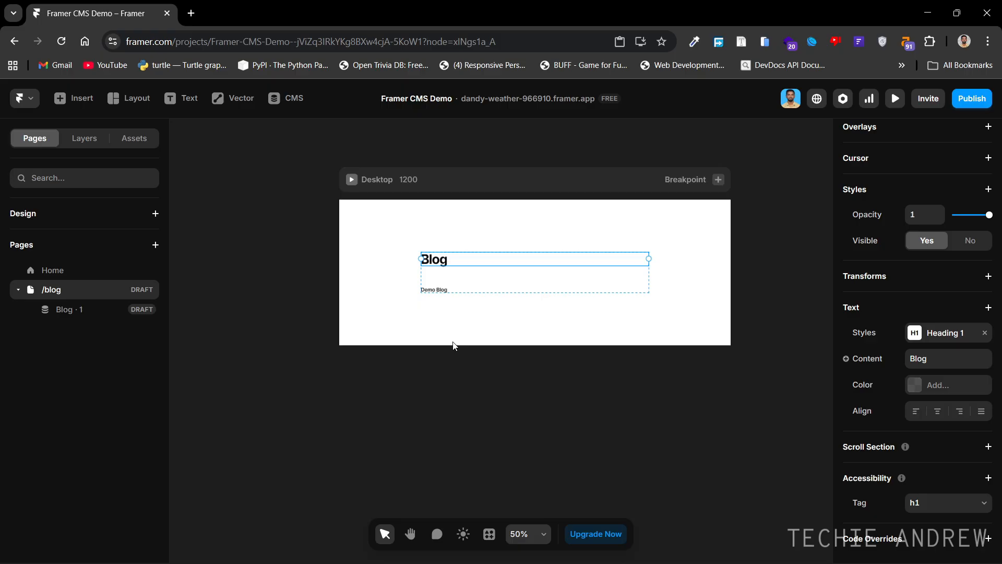
left_click(846, 359)
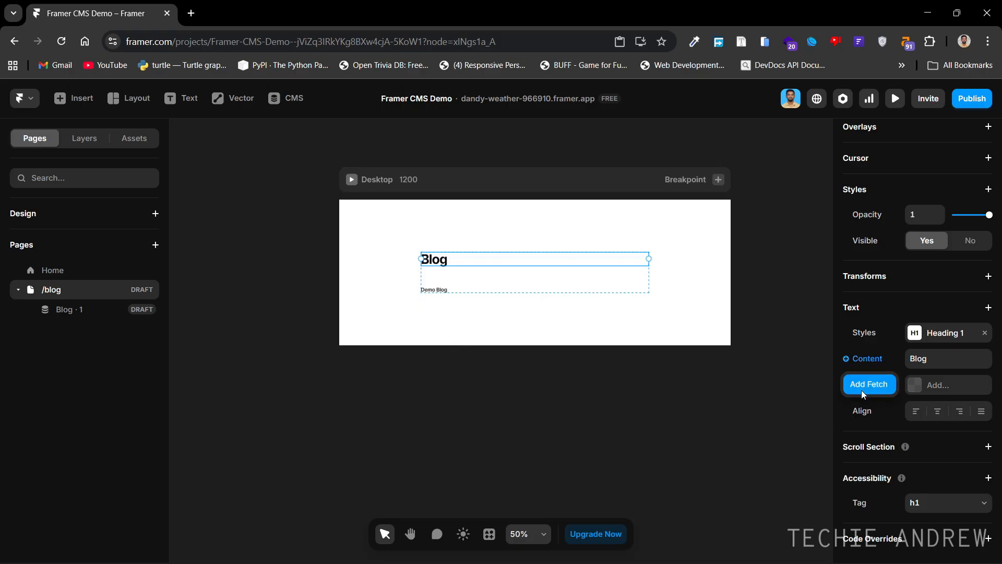
left_click(439, 294)
left_click(874, 360)
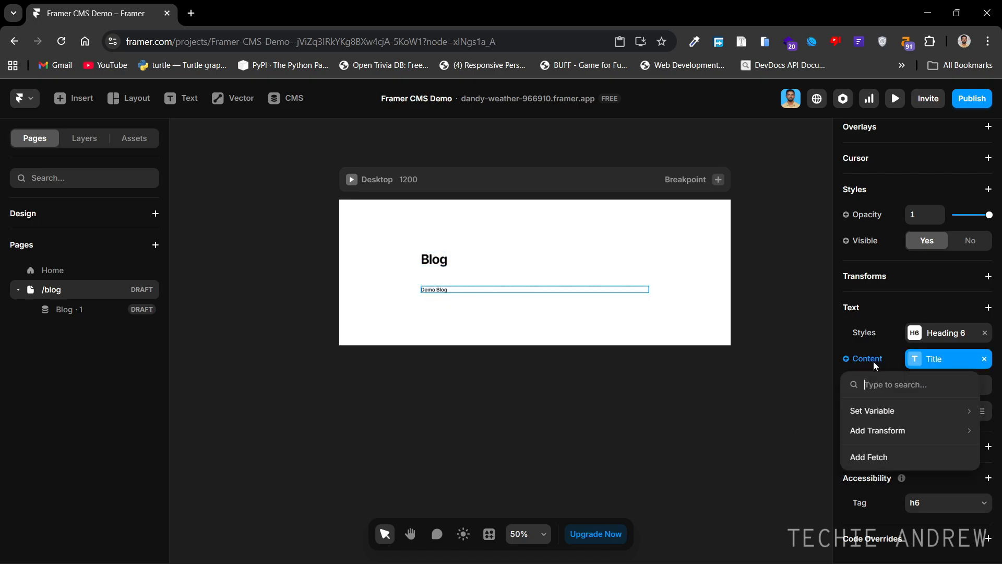
left_click(452, 265)
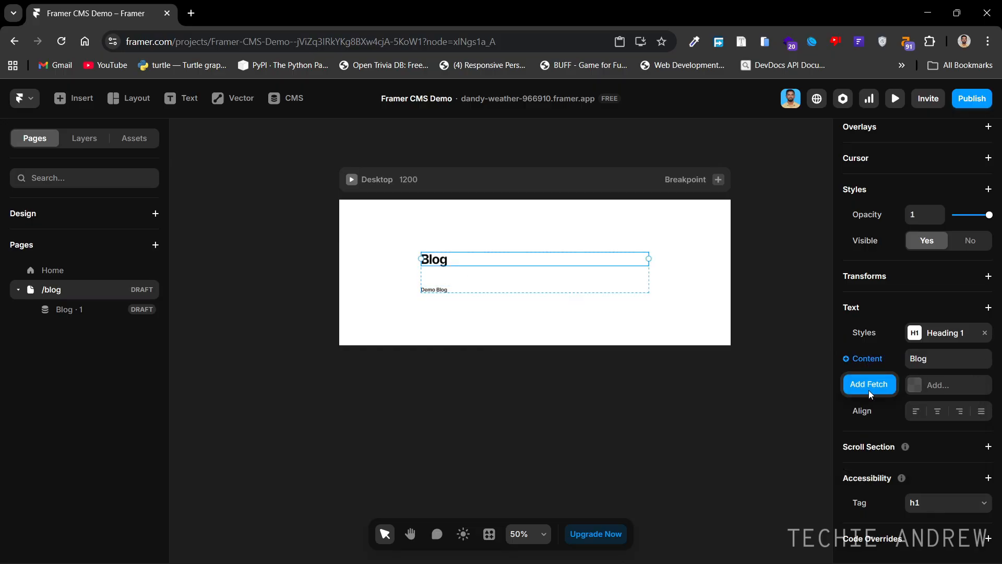
left_click(459, 291)
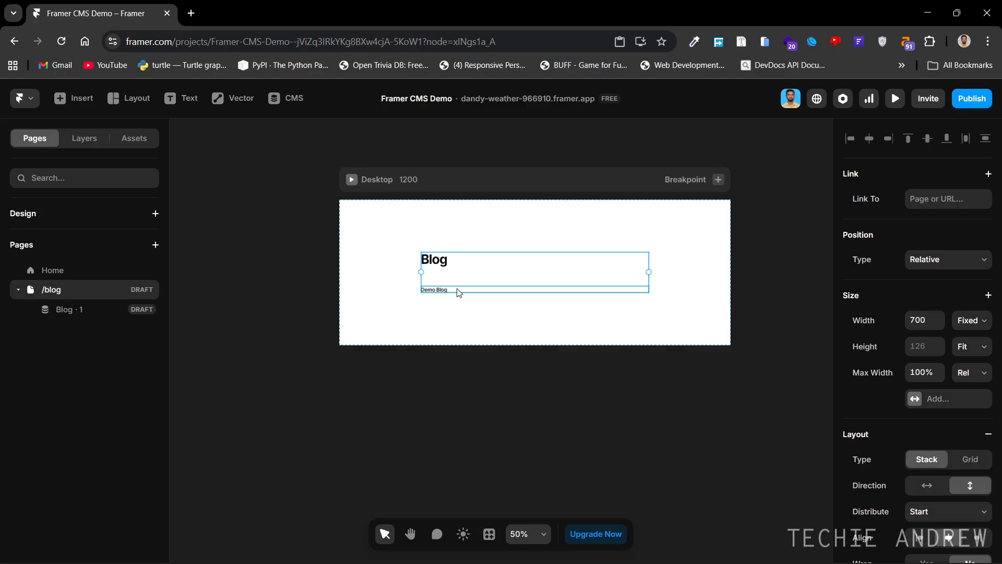
left_click(459, 291)
left_click(868, 359)
left_click(729, 429)
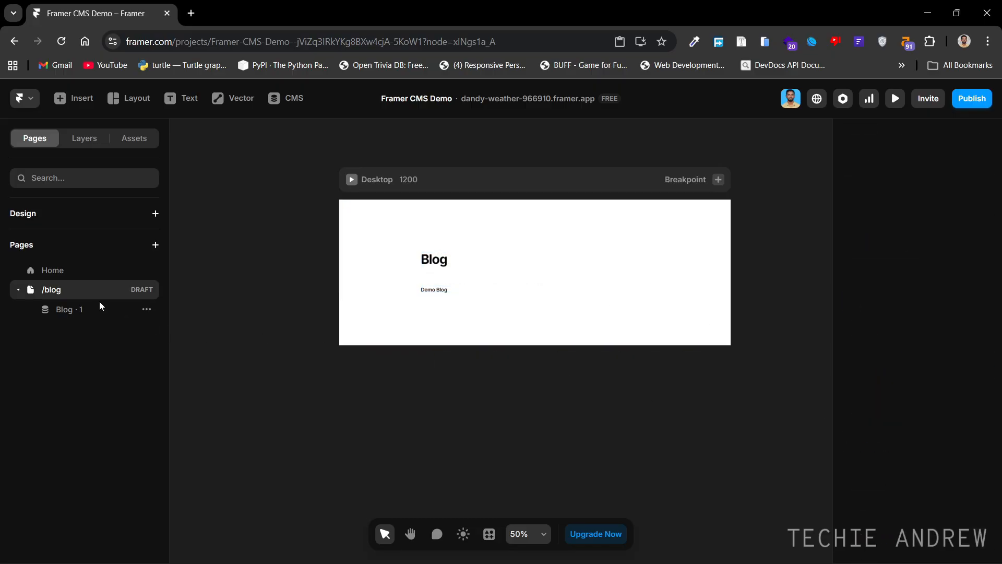
Expand the /blog page's layer tree down to the Blog collection list and examine the list's content and layout settings.
left_click(81, 138)
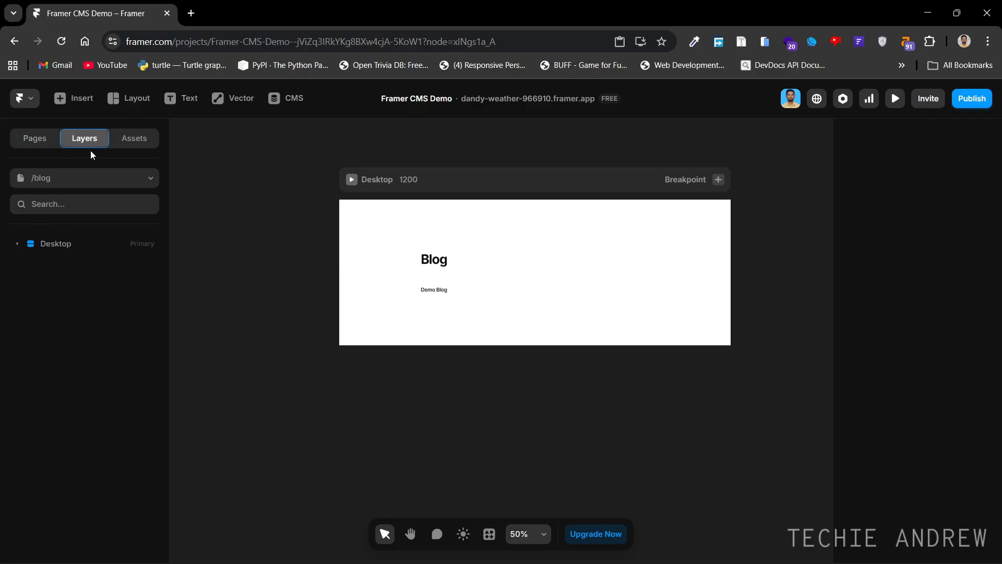
left_click(70, 312)
left_click(20, 245)
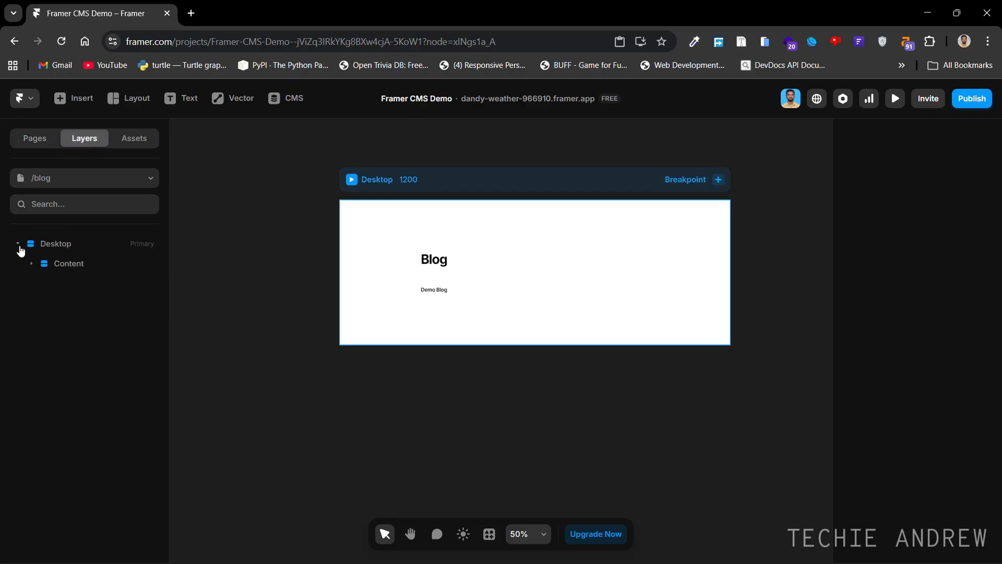
left_click(31, 265)
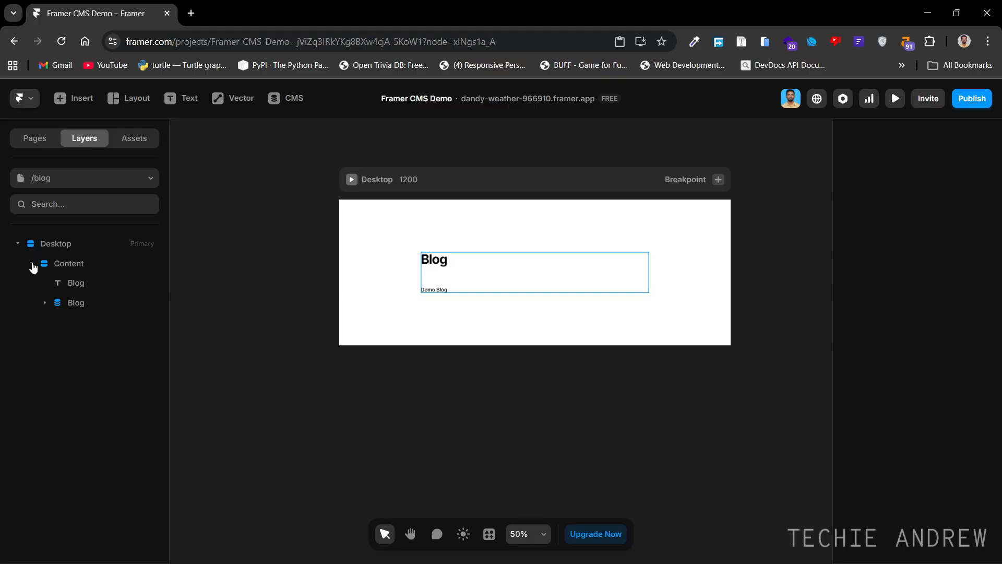
left_click(63, 306)
left_click(45, 303)
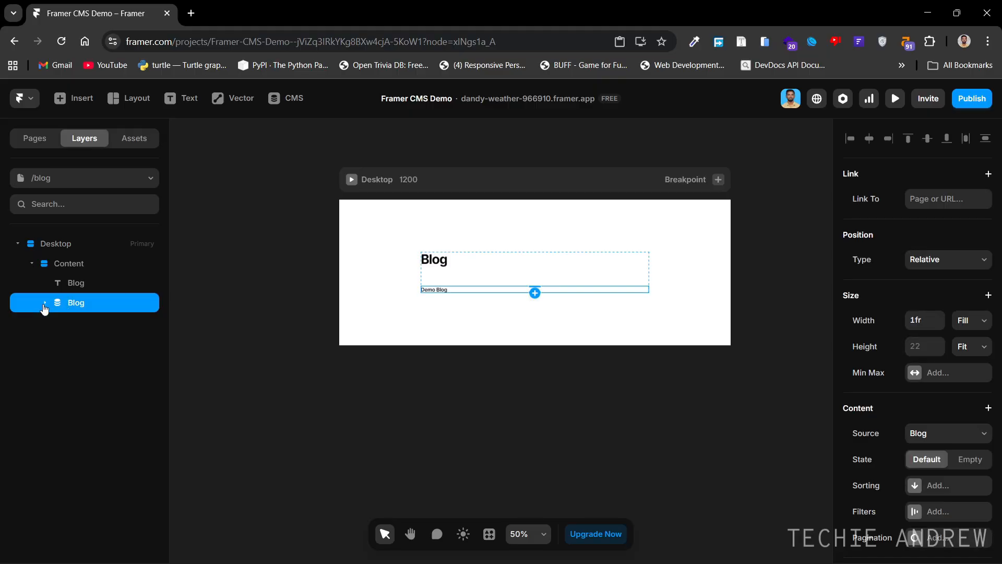
left_click(45, 304)
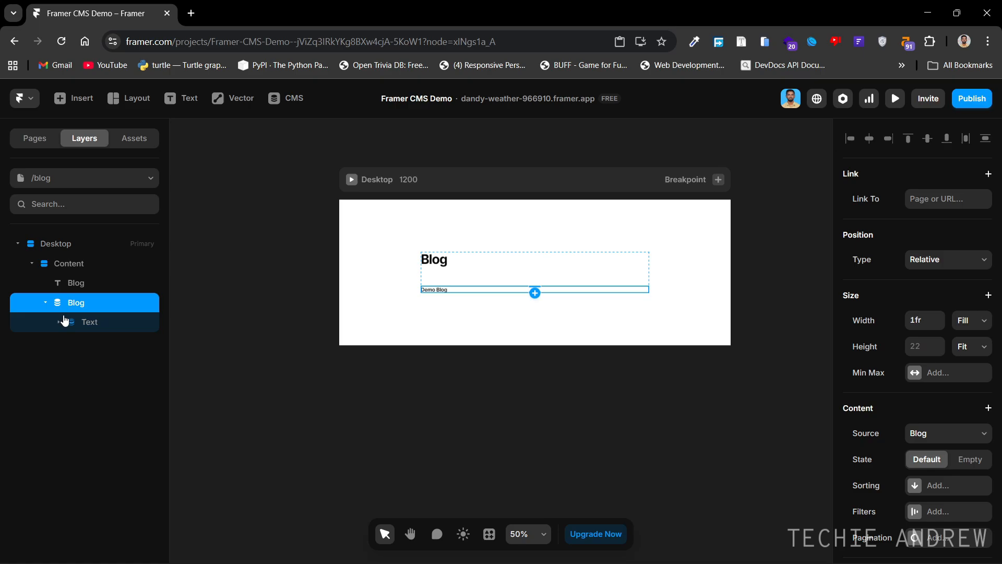
scroll(951, 389, "down", 5)
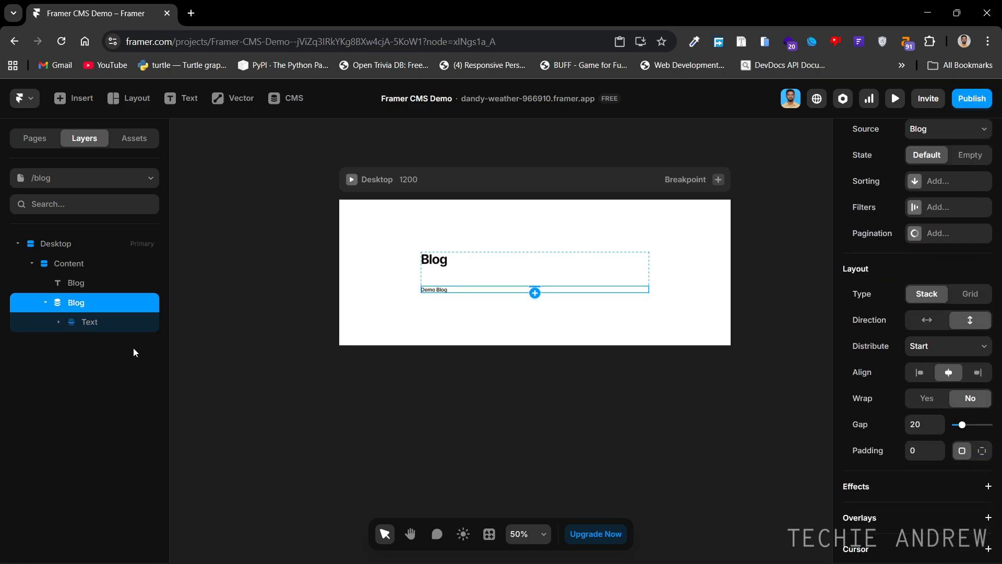
Inspect the content binding of the Title layer inside the Blog collection list, and collapse the list.
left_click(102, 324)
left_click(67, 340)
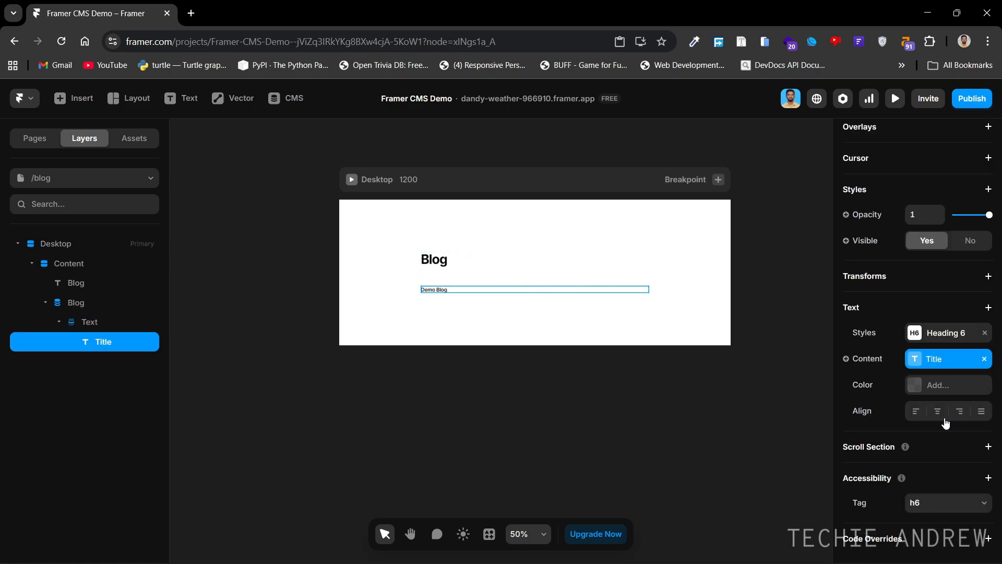
left_click(857, 358)
left_click(544, 437)
left_click(544, 435)
left_click(45, 303)
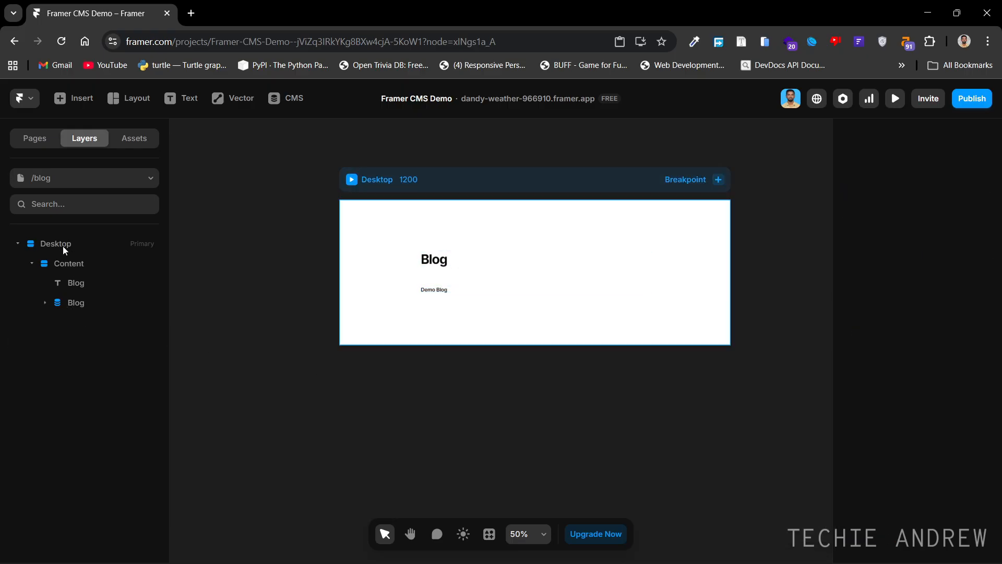
Review the /blog page's place among the pages and the properties of its Desktop and Content layers.
left_click(45, 177)
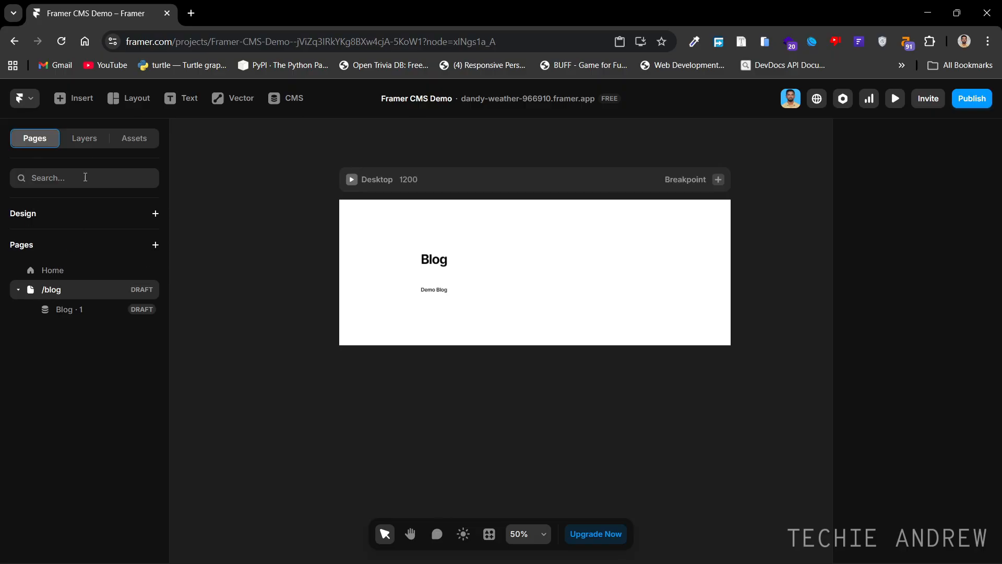
left_click(80, 141)
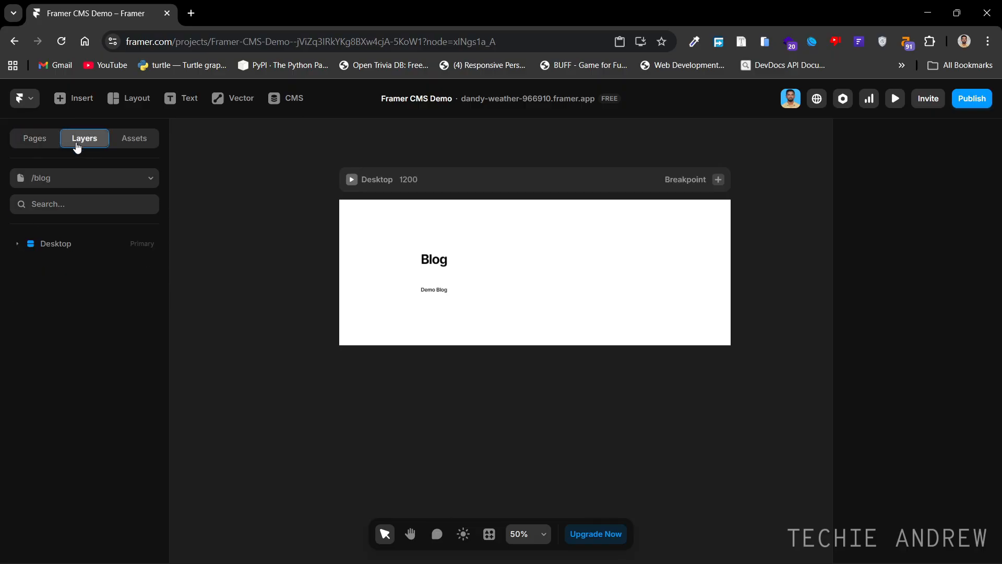
left_click(14, 249)
left_click(30, 264)
left_click(31, 265)
left_click(67, 241)
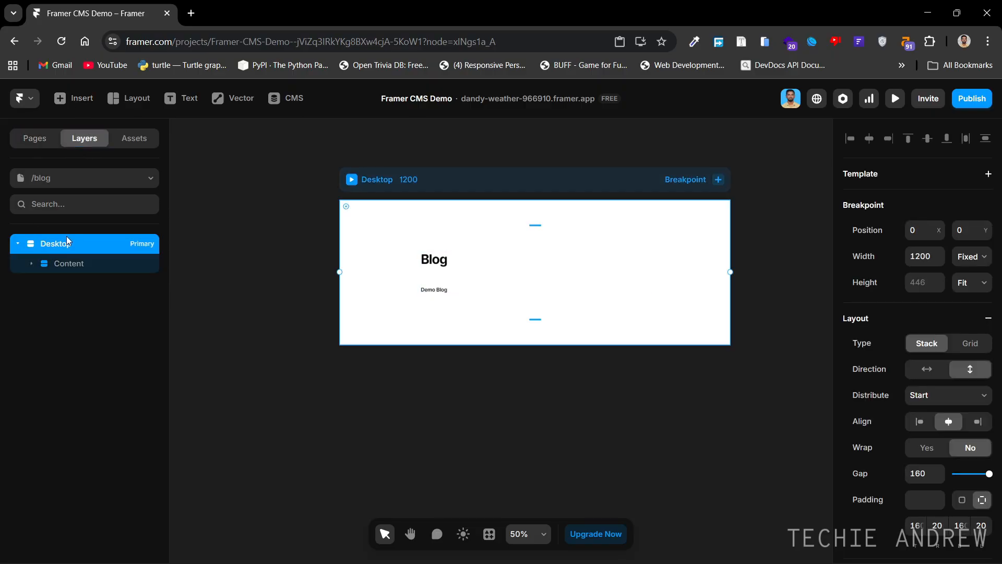
left_click(63, 265)
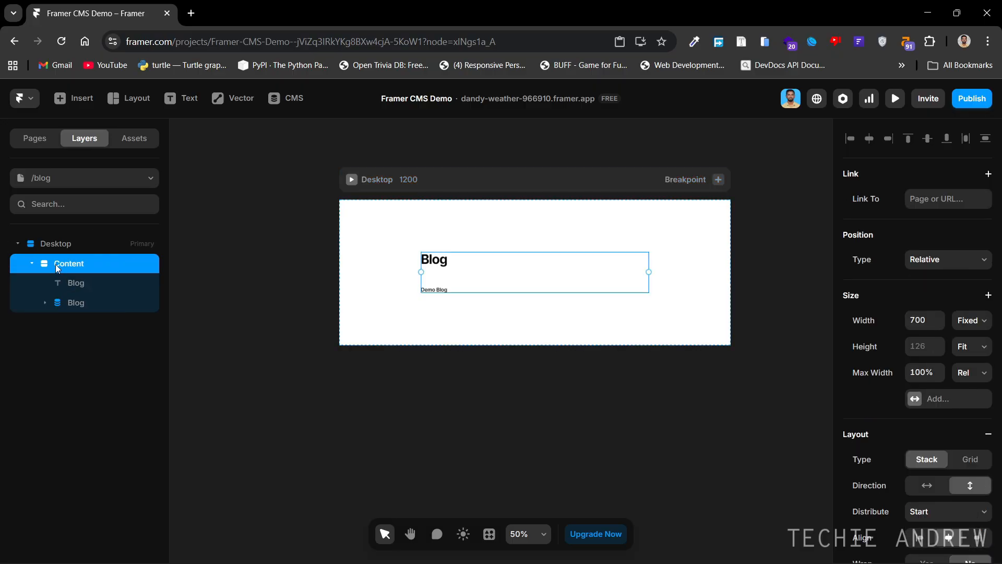
left_click(32, 263)
Insert a second Blog collection list into the Desktop layer of the /blog page, below the existing content.
left_click(57, 244)
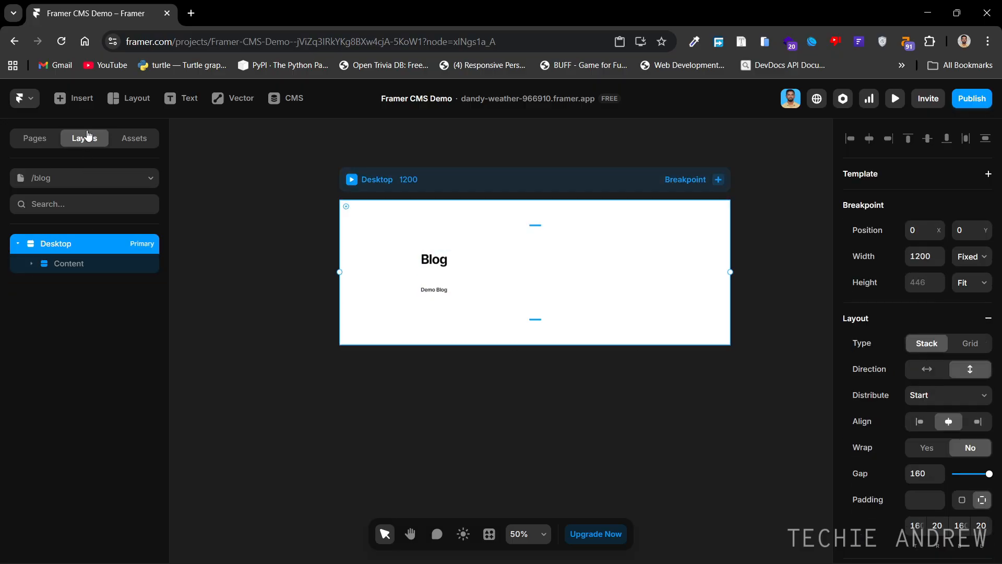
left_click(79, 99)
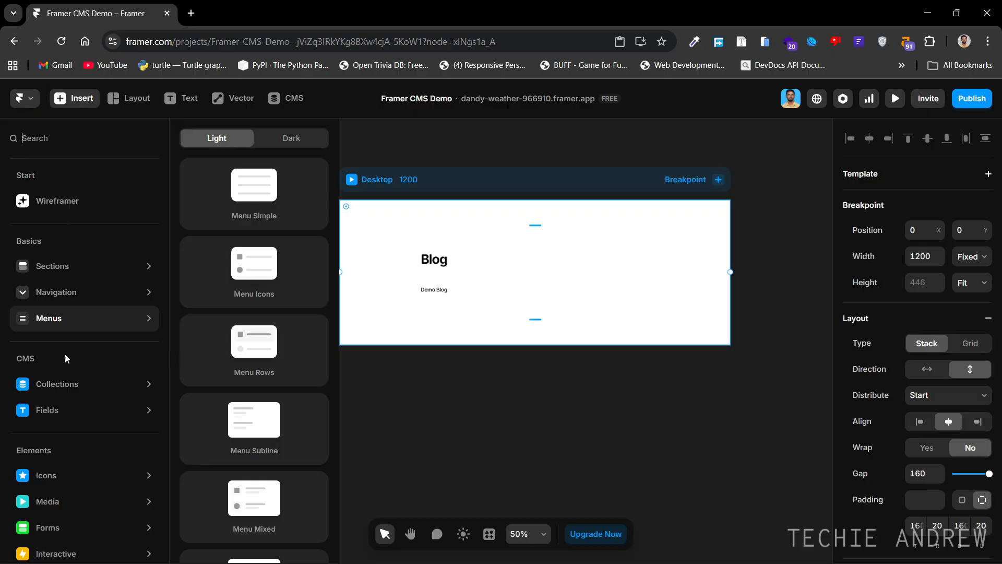
mouse_move(68, 388)
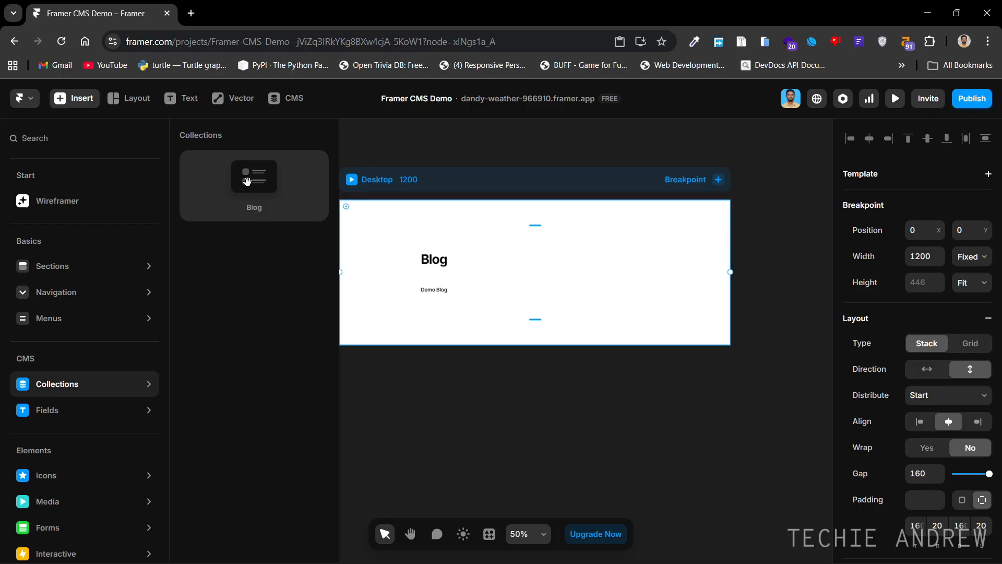
left_click_drag(247, 181, 452, 321)
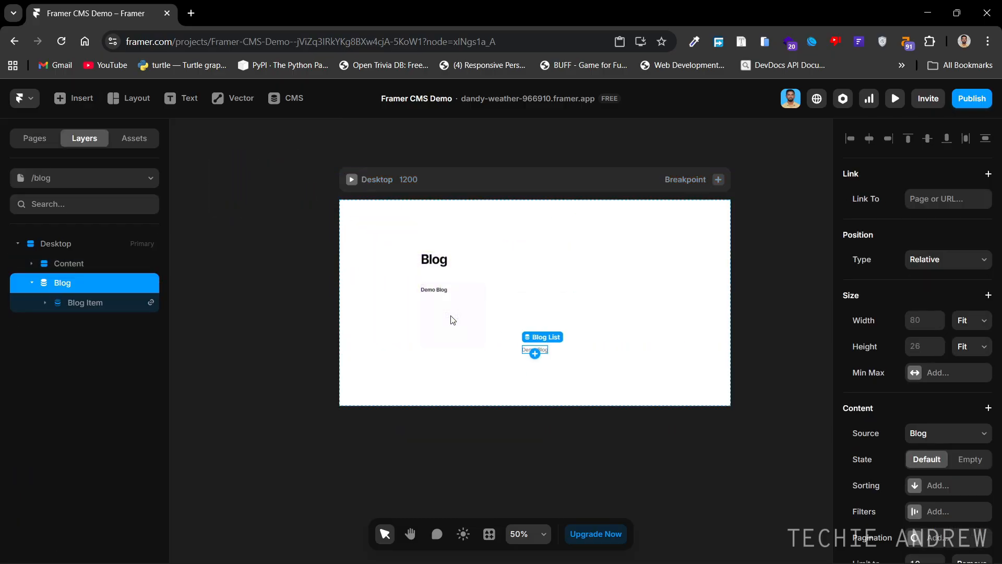
left_click(503, 476)
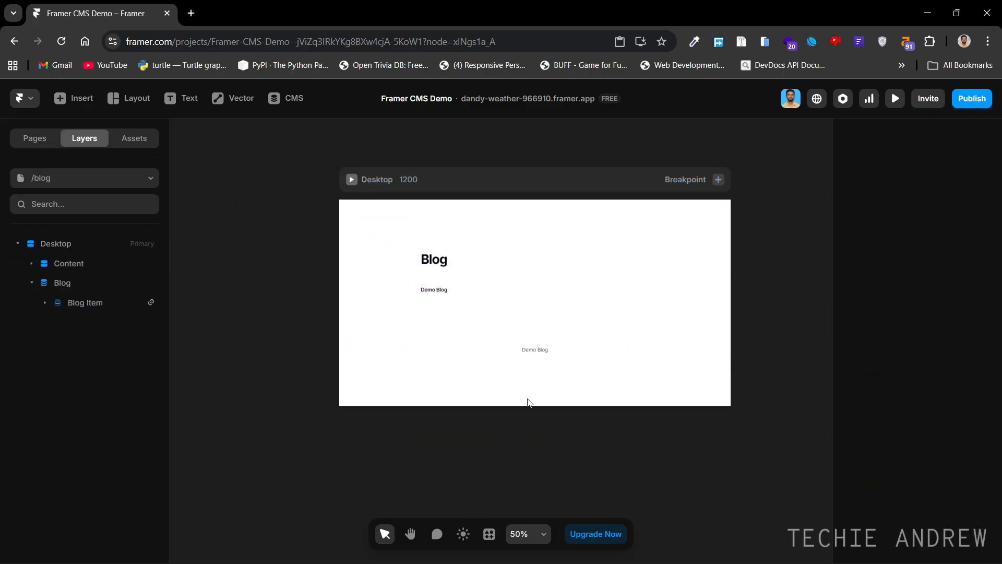
Set the content variable of the inserted list's title text to Slug.
left_click(541, 354)
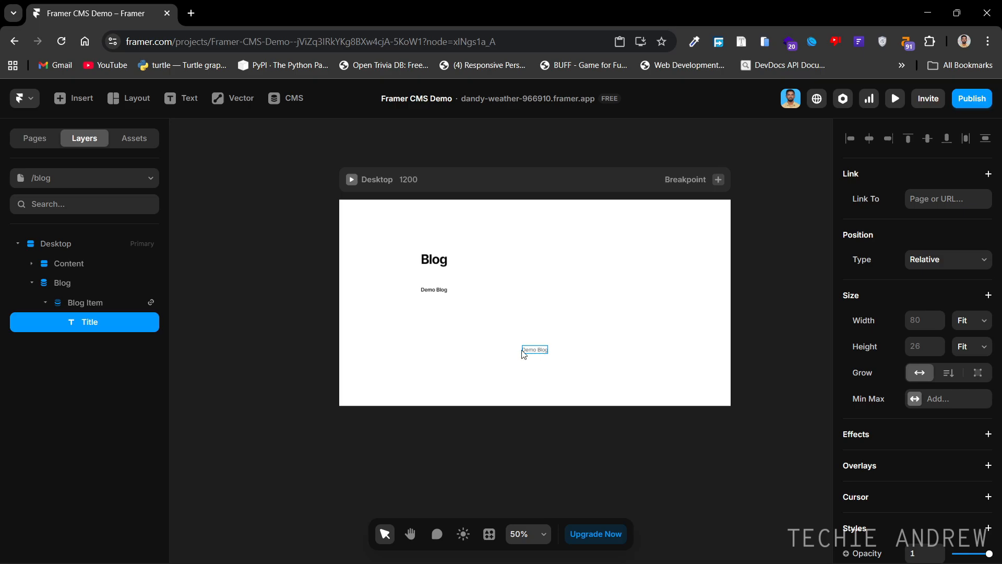
scroll(900, 380, "down", 6)
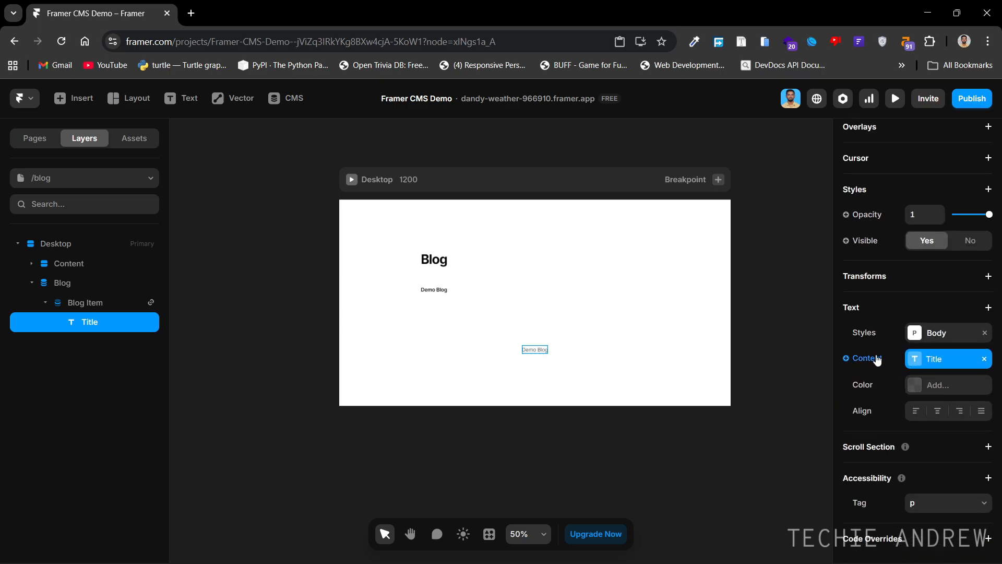
left_click(877, 360)
mouse_move(874, 410)
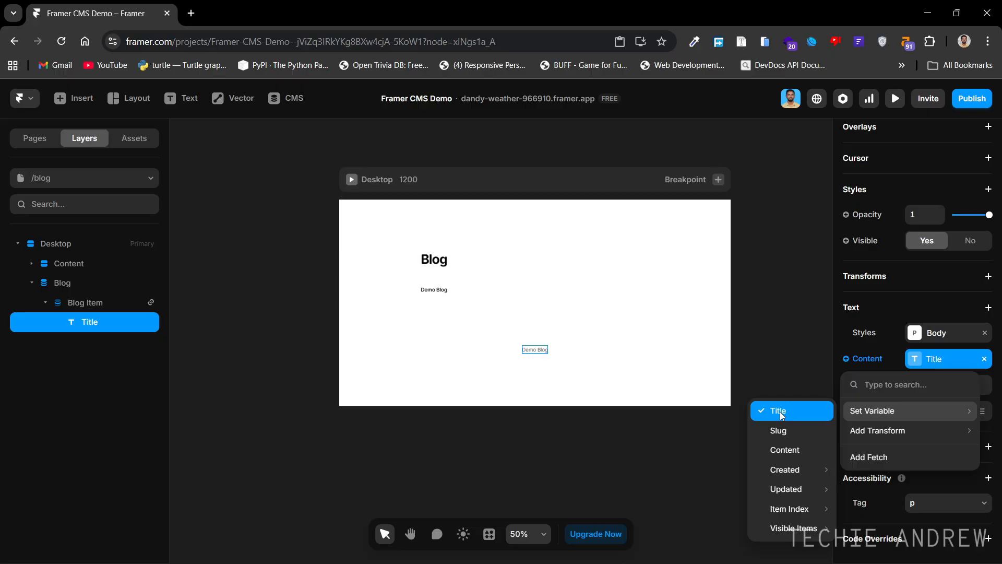
left_click(778, 430)
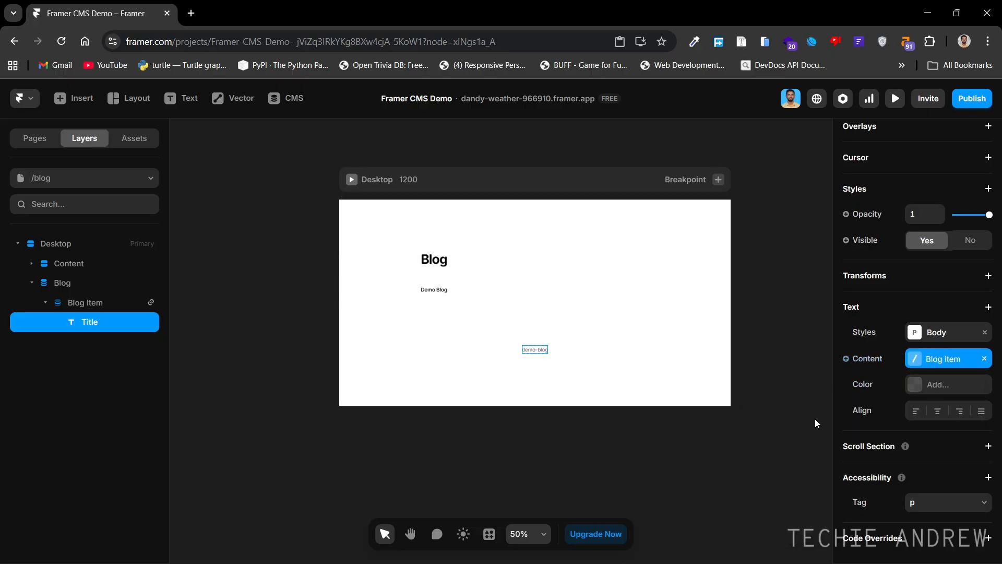
Switch the inserted list's title text to the Content variable, and remove that variable from the text.
left_click(867, 358)
mouse_move(876, 412)
left_click(774, 452)
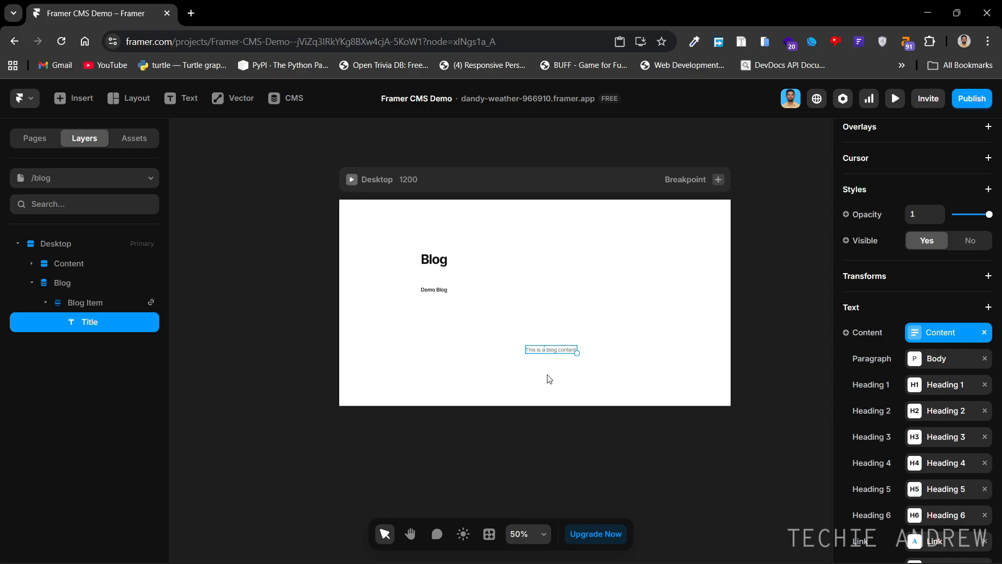
left_click(986, 332)
left_click(744, 444)
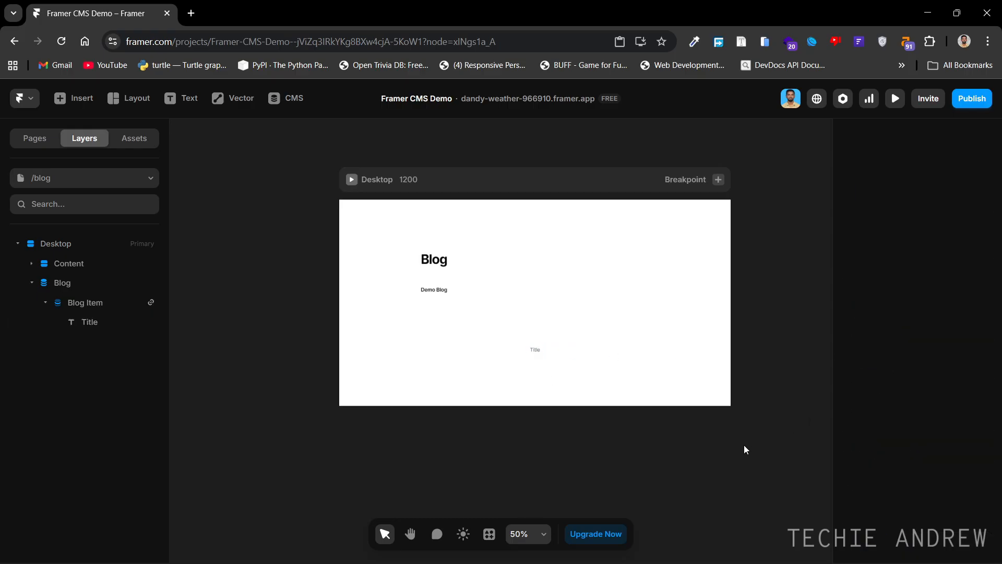
Delete the inserted Blog collection list from the Desktop layer of the /blog page.
left_click(46, 303)
left_click(31, 282)
left_click(83, 289)
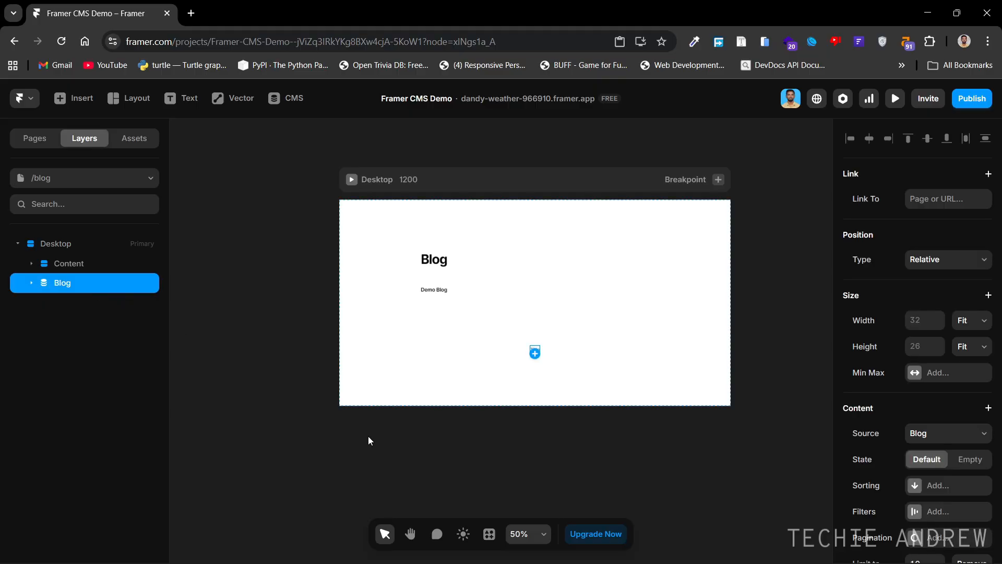
key("Delete")
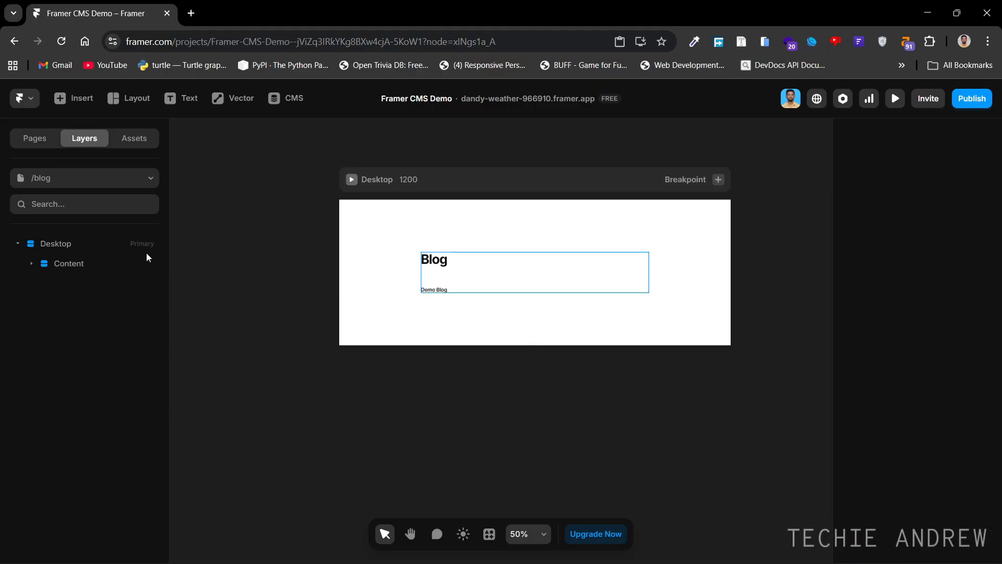
Duplicate the Demo Blog item in the Blog collection of the CMS.
left_click(36, 140)
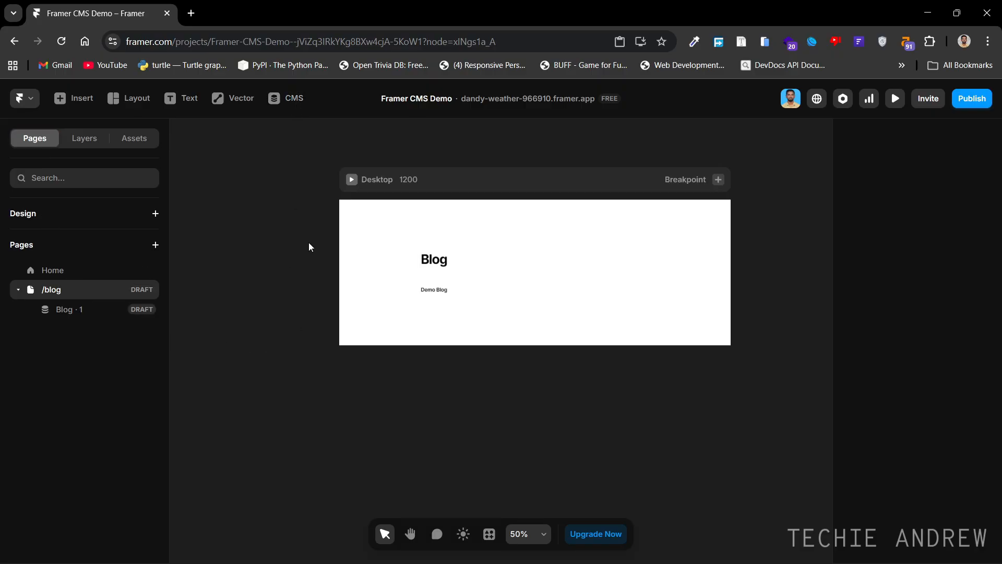
left_click(291, 99)
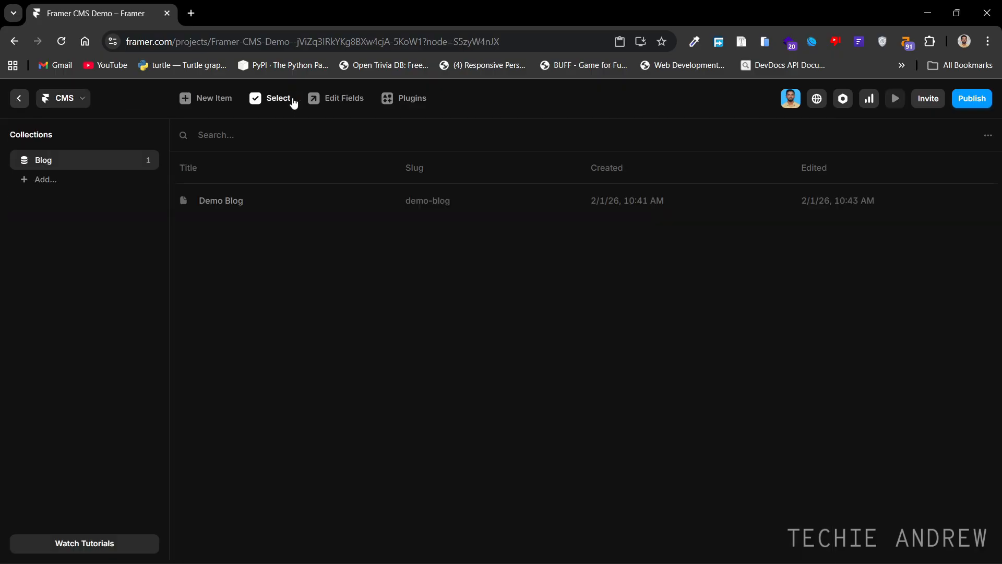
right_click(230, 200)
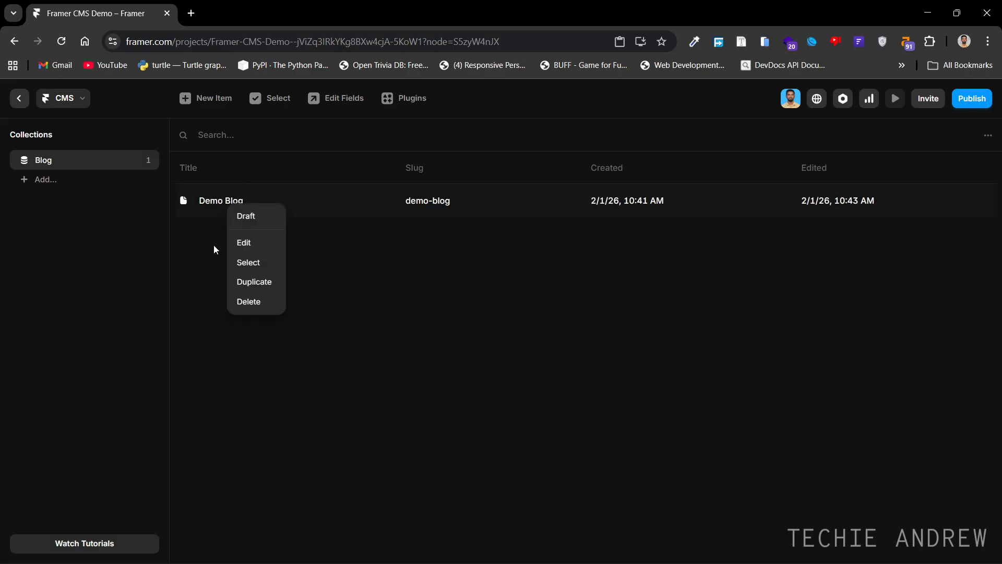
left_click(214, 246)
right_click(236, 200)
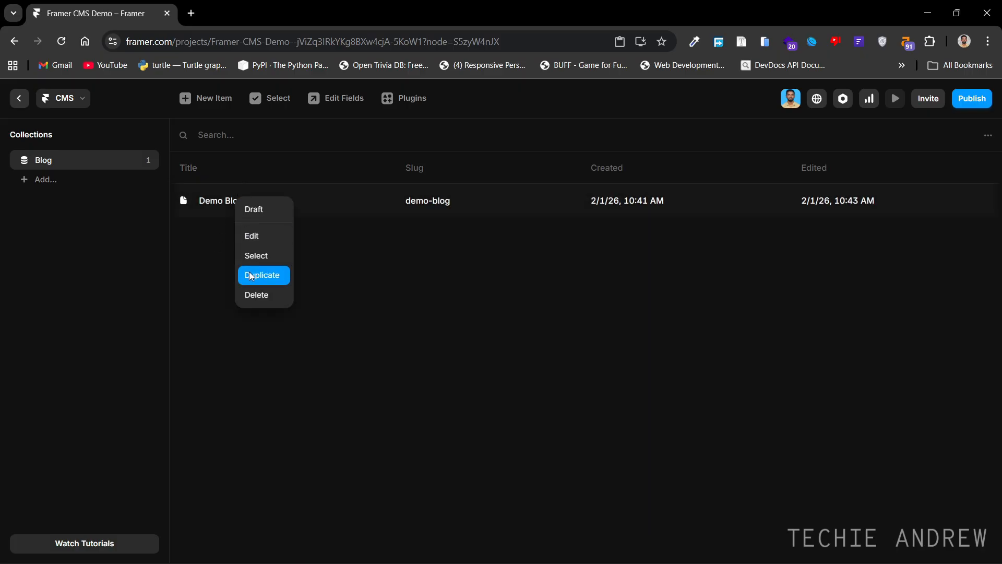
left_click(250, 275)
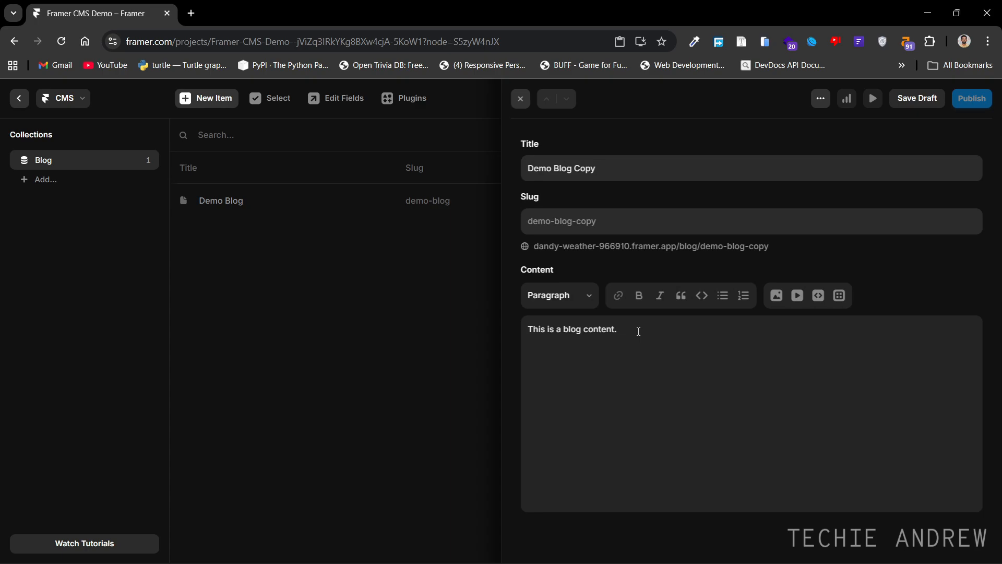
Change the duplicated item's content to "This is a blog 1 content." and its title to "Demo Blog 1".
left_click(639, 332)
left_click(585, 329)
type("1")
left_click(569, 170)
left_click_drag(572, 168, 634, 168)
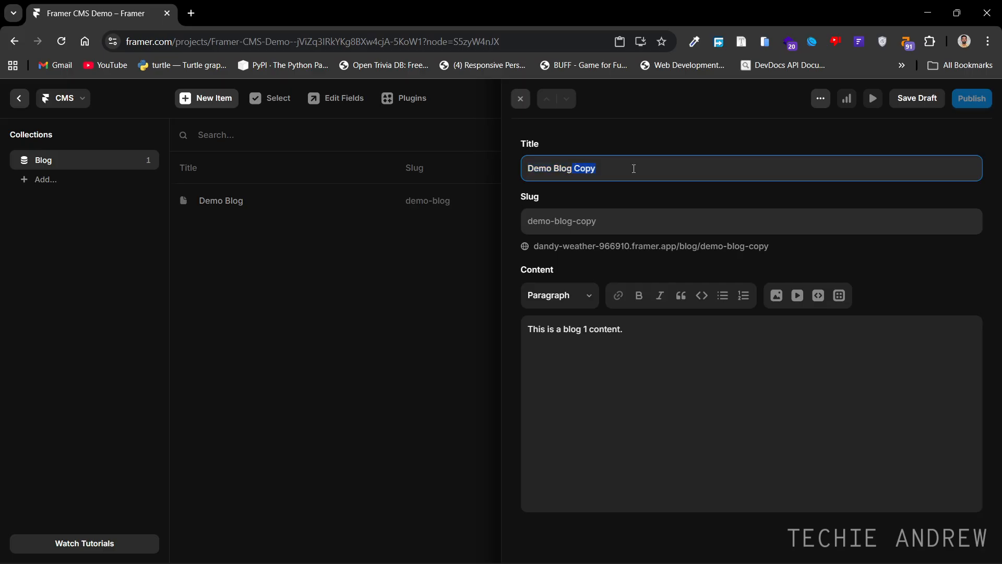
key("BackSpace")
type("1")
left_click(689, 414)
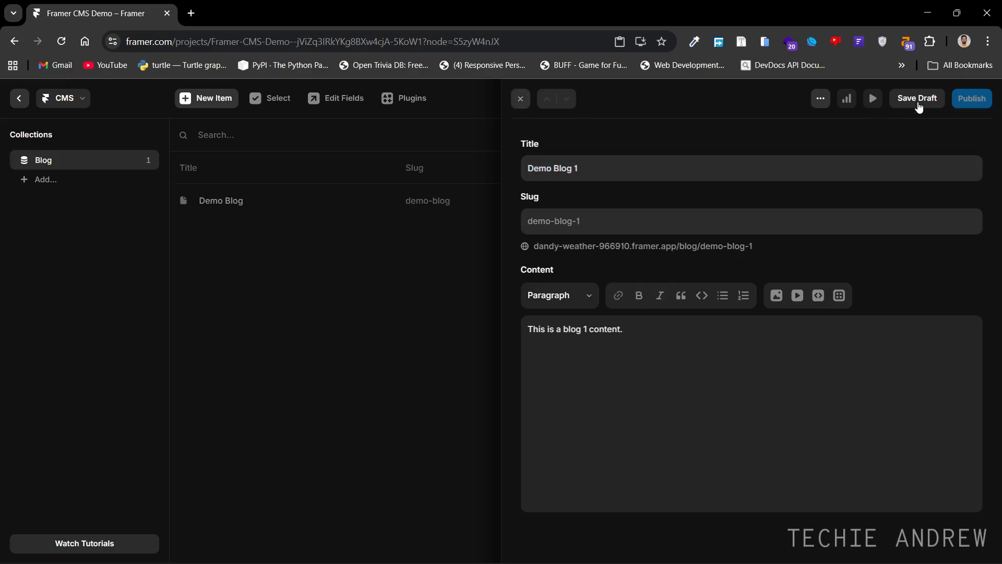
Save Demo Blog 1 as a draft, undraft it in the Blog collection, and return to the /blog page.
left_click(919, 103)
left_click(521, 99)
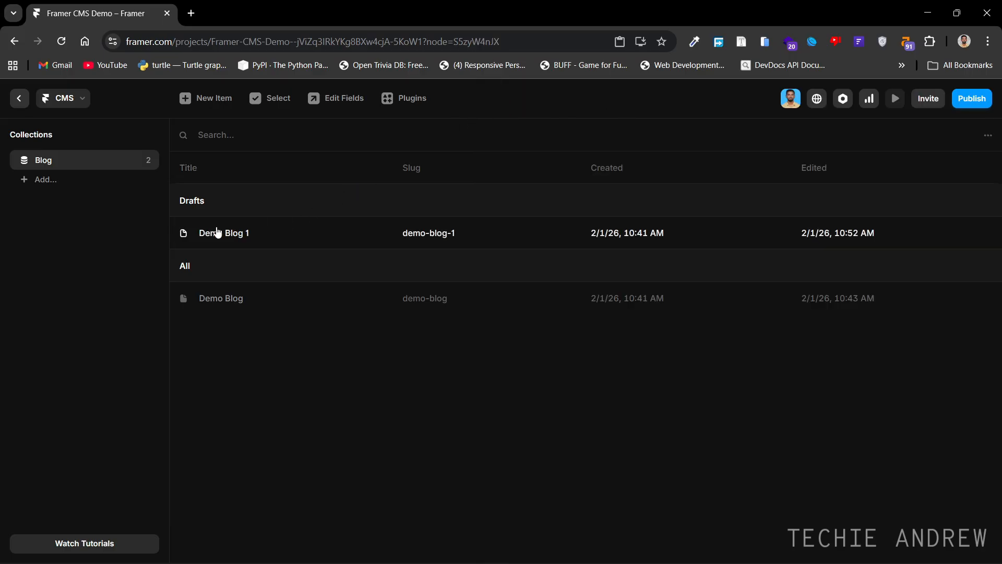
right_click(218, 233)
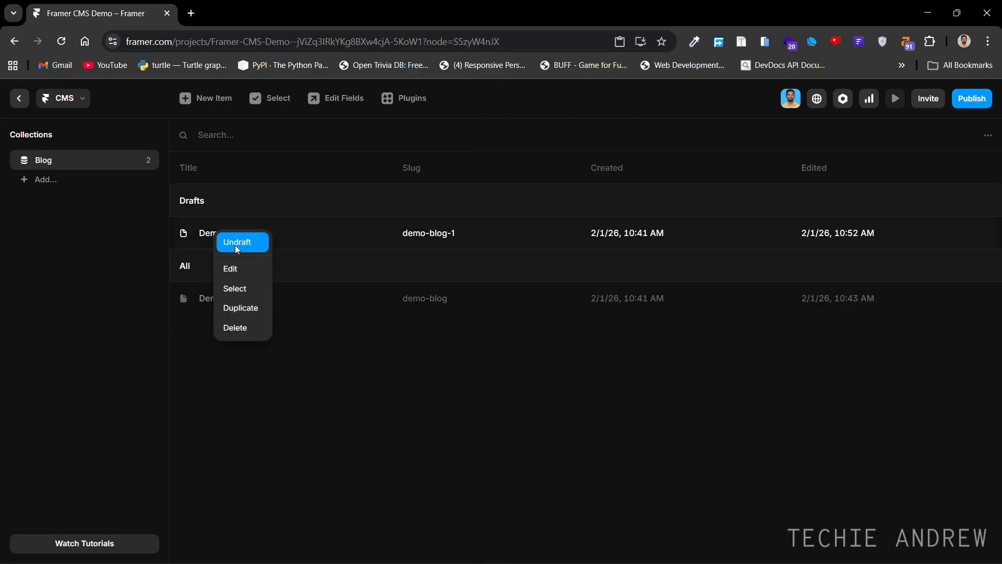
left_click(235, 241)
left_click(18, 102)
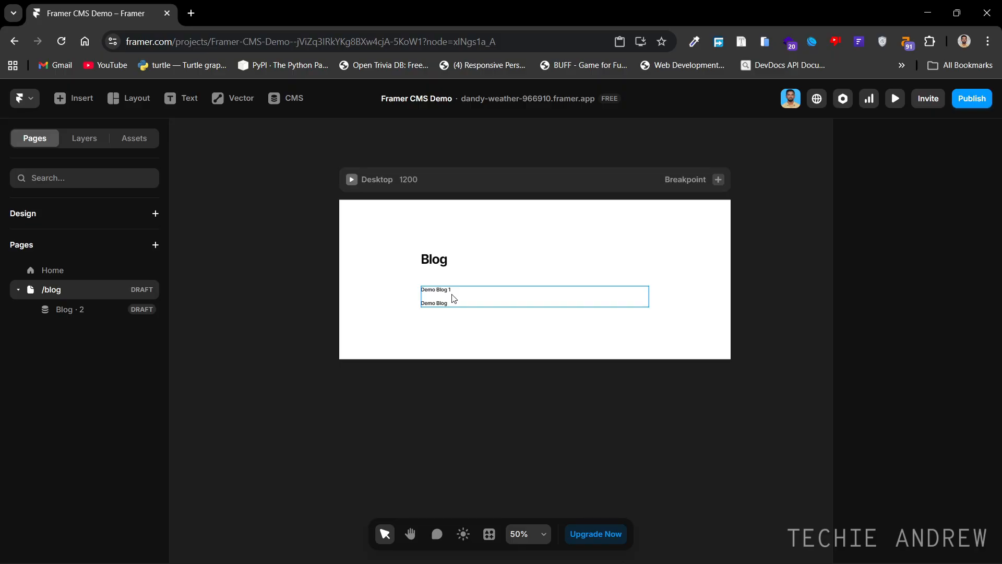
Examine the Blog collection list on the /blog page and the Text and Title layers nested in it.
left_click(454, 299)
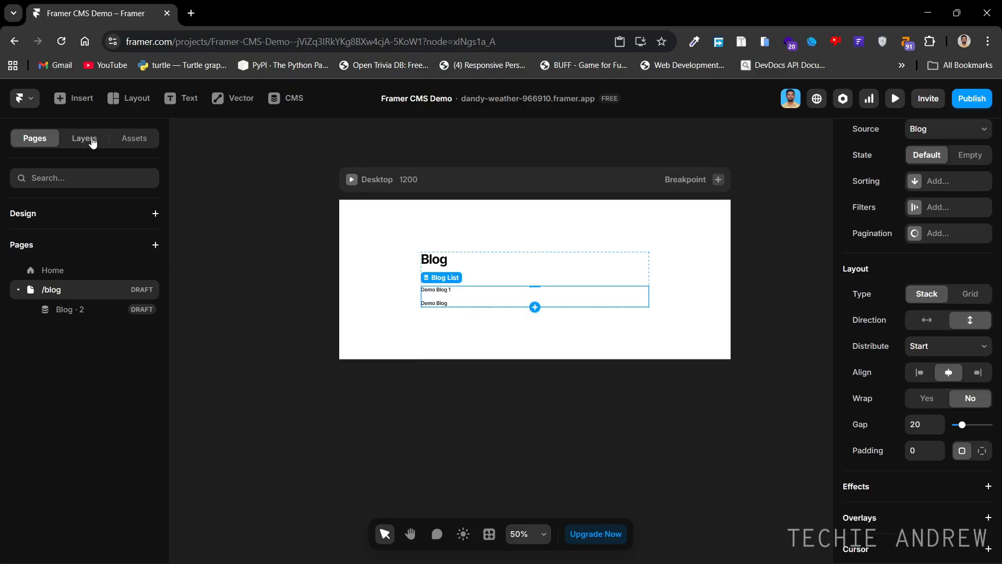
left_click(92, 143)
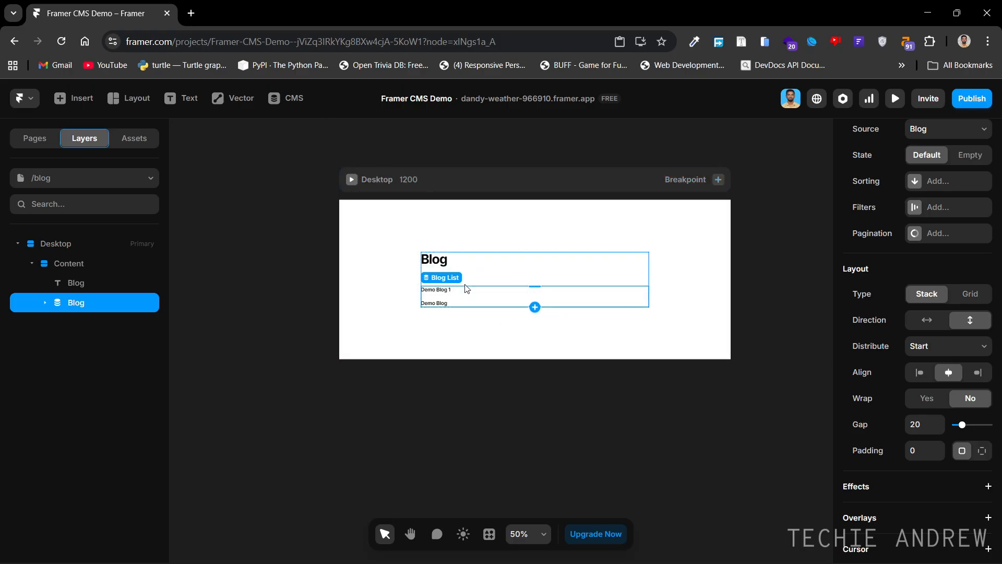
double_click(452, 294)
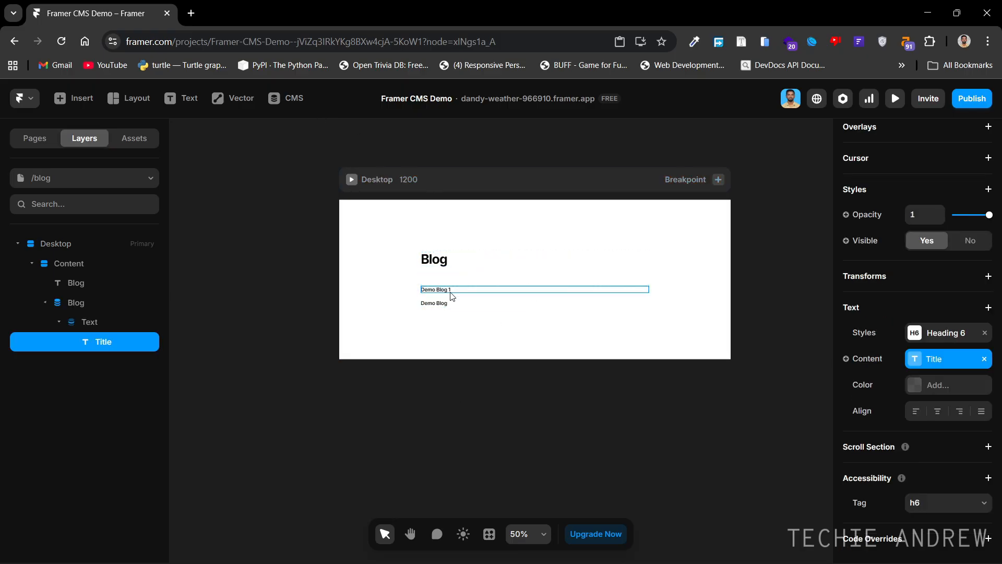
left_click(476, 334)
left_click(46, 302)
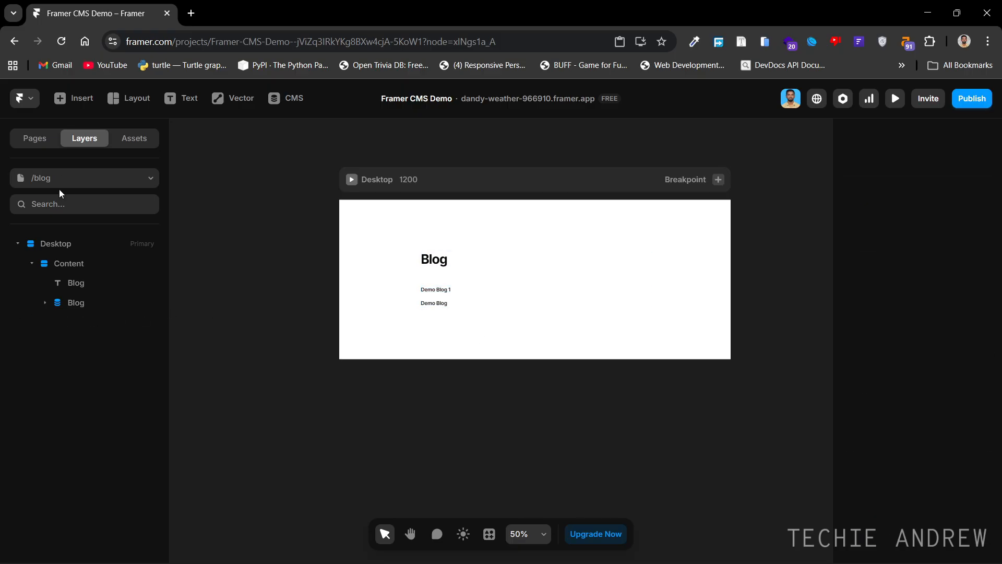
left_click(41, 139)
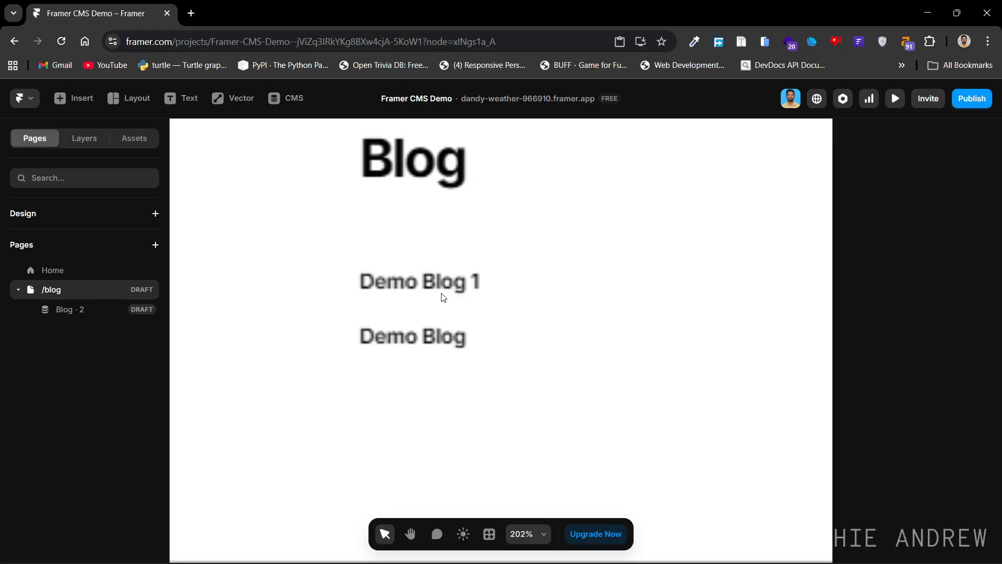
scroll(443, 290, "up", 5)
left_click(467, 288)
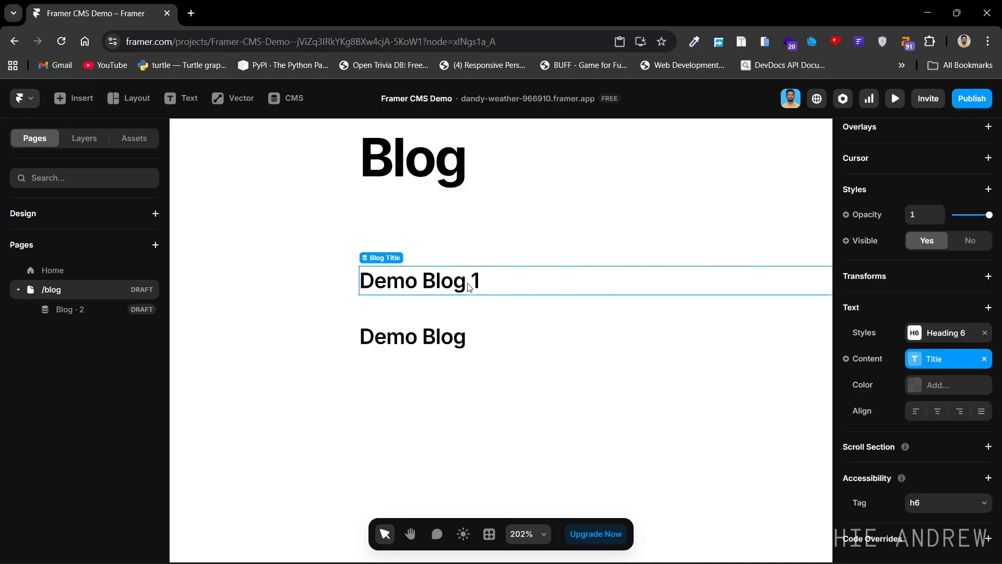
left_click(104, 147)
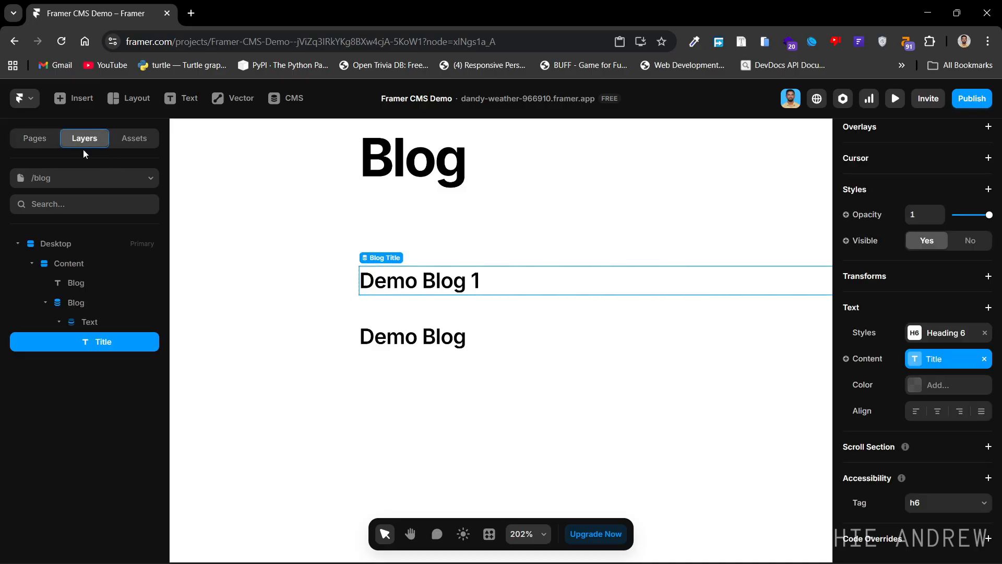
left_click(61, 321)
left_click(80, 320)
left_click(46, 304)
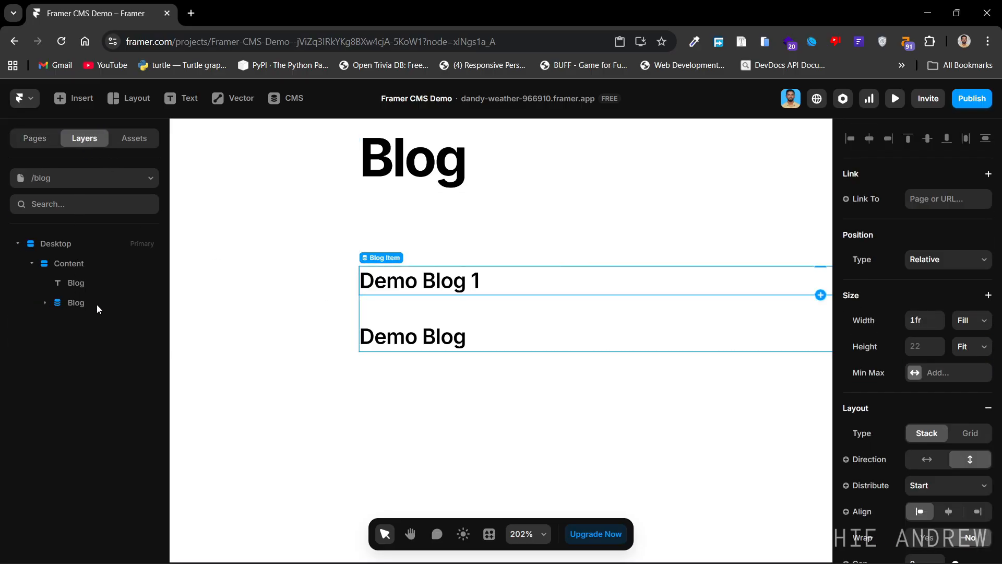
left_click(52, 301)
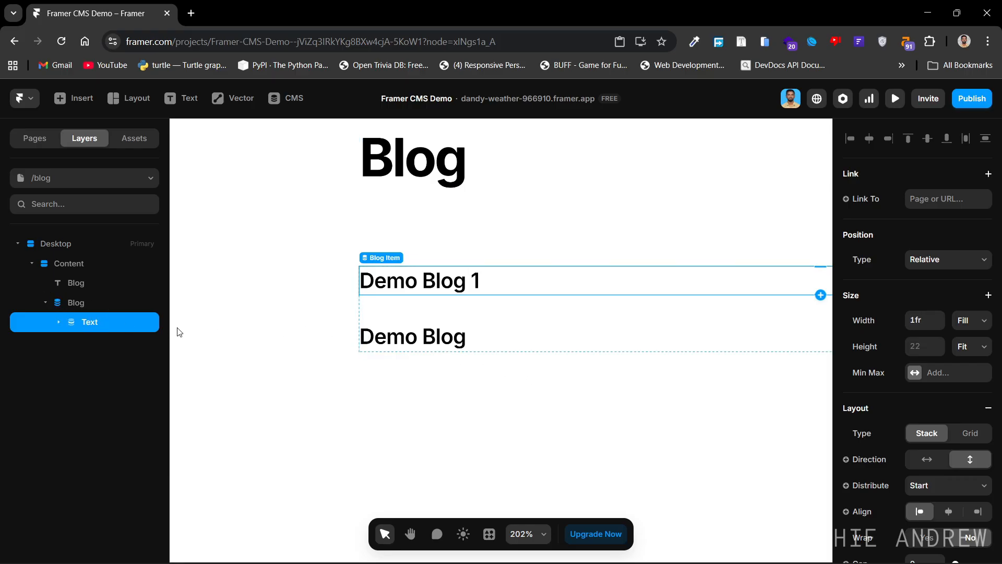
left_click(80, 306)
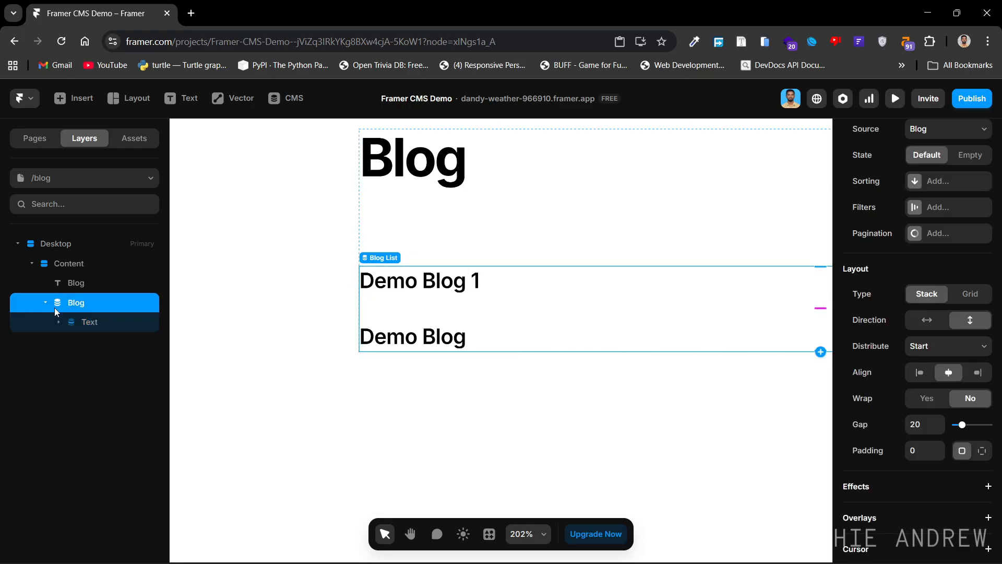
left_click(82, 321)
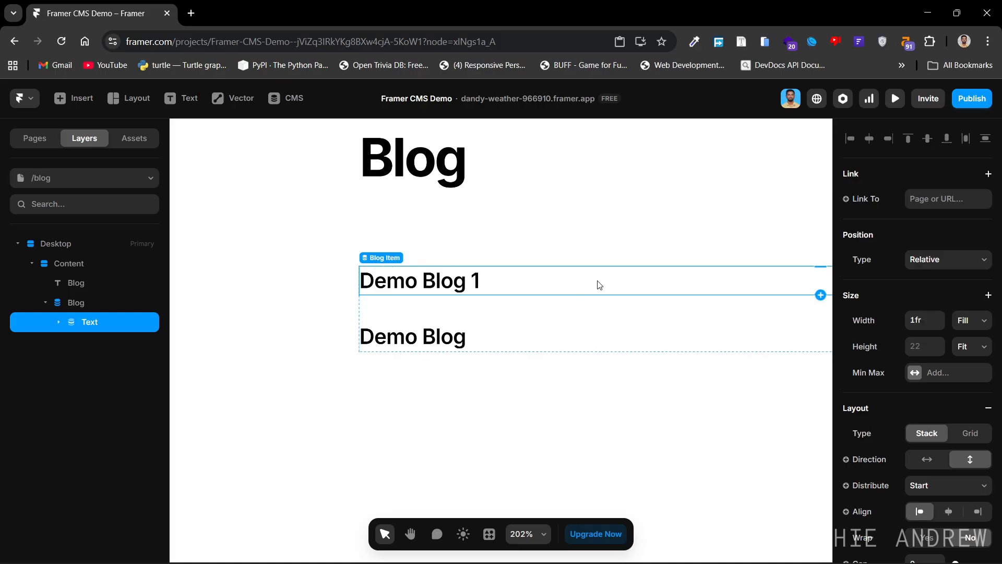
left_click(874, 200)
mouse_move(881, 251)
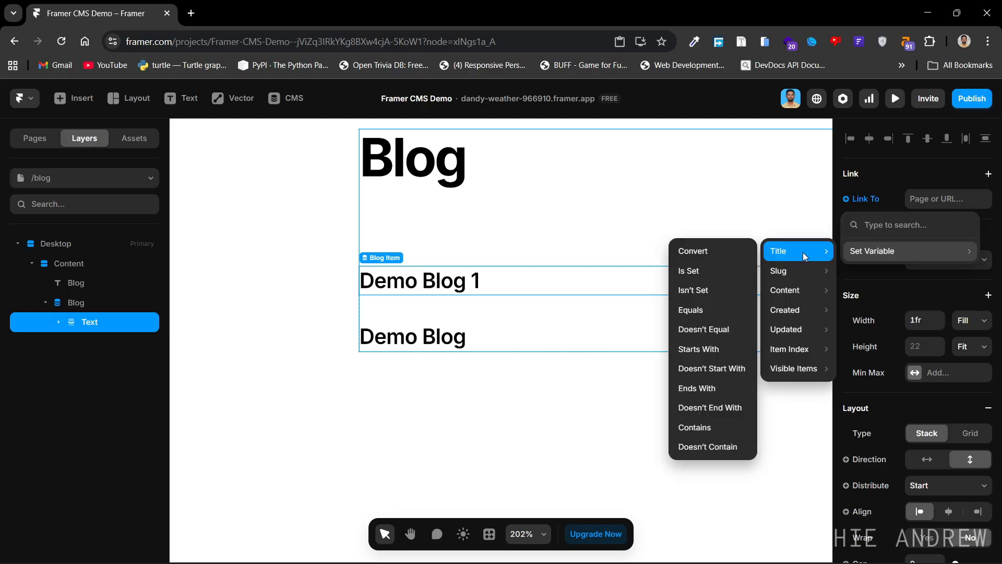
left_click(925, 207)
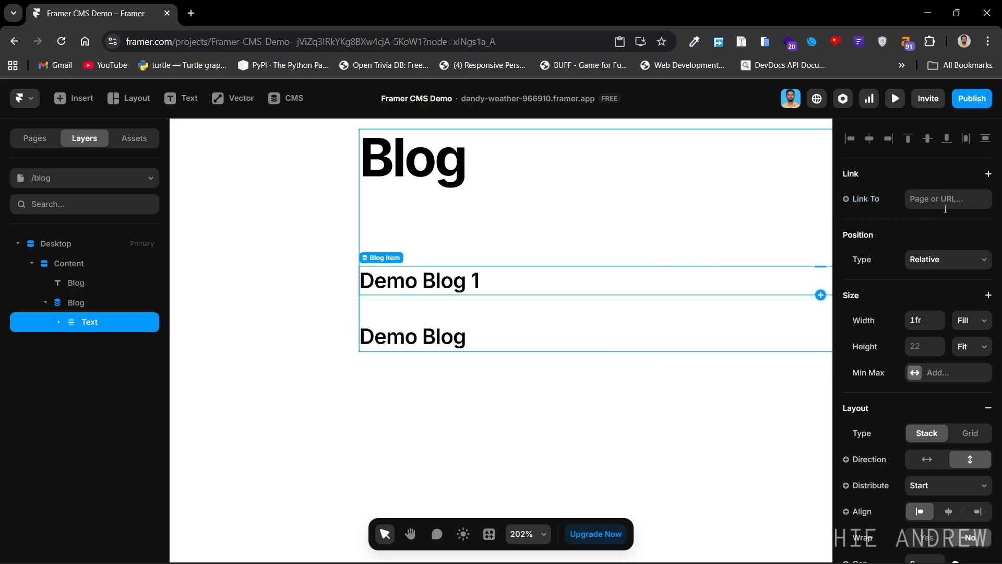
Link the Text item layer of the Blog collection list to the CMS detail page /blog/:slug.
left_click(946, 199)
left_click(926, 230)
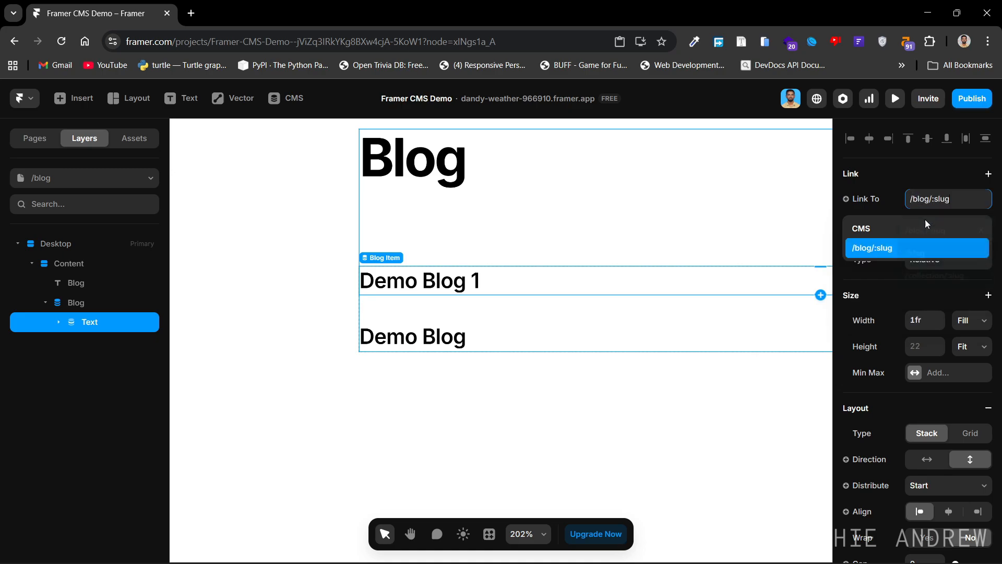
left_click(876, 249)
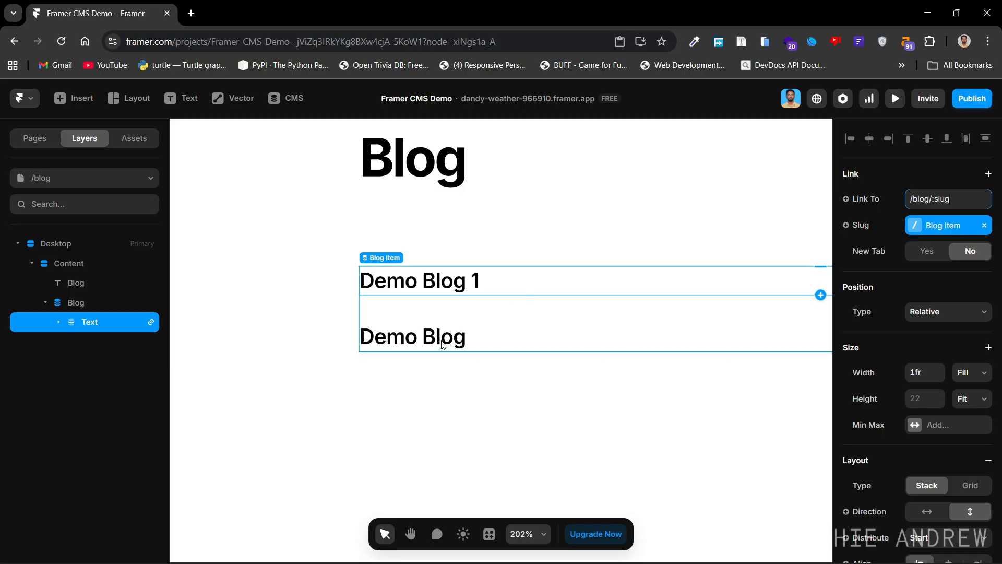
key("Escape")
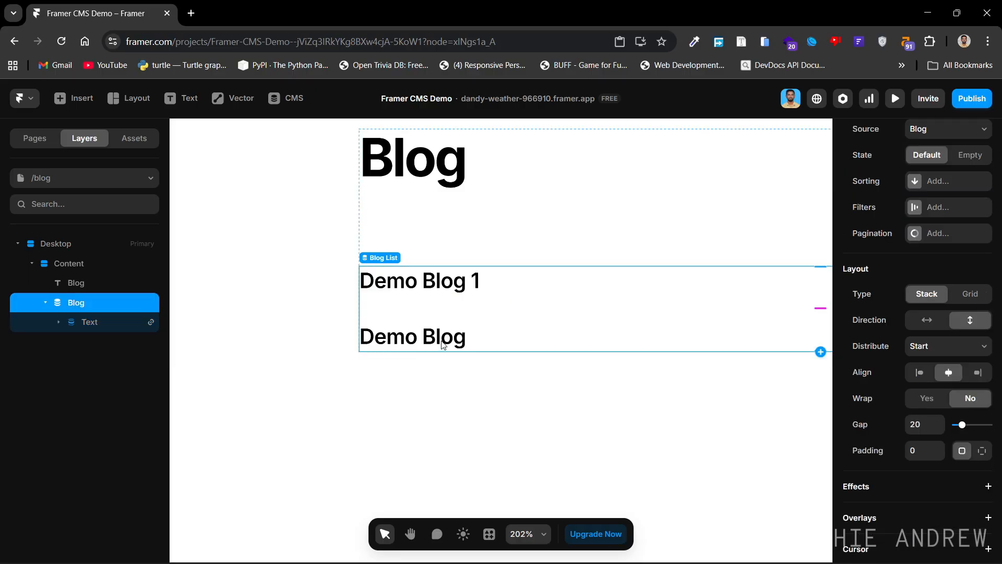
Review the link settings of the Text item layer and the Slug field of the linked Demo Blog 1 item.
double_click(477, 280)
scroll(990, 210, "up", 5)
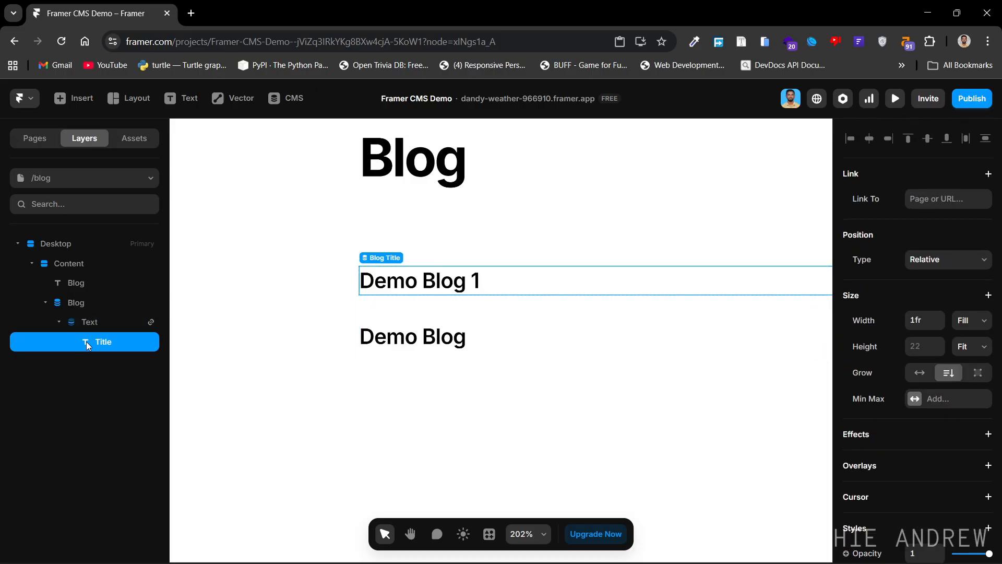
left_click(113, 322)
left_click(943, 198)
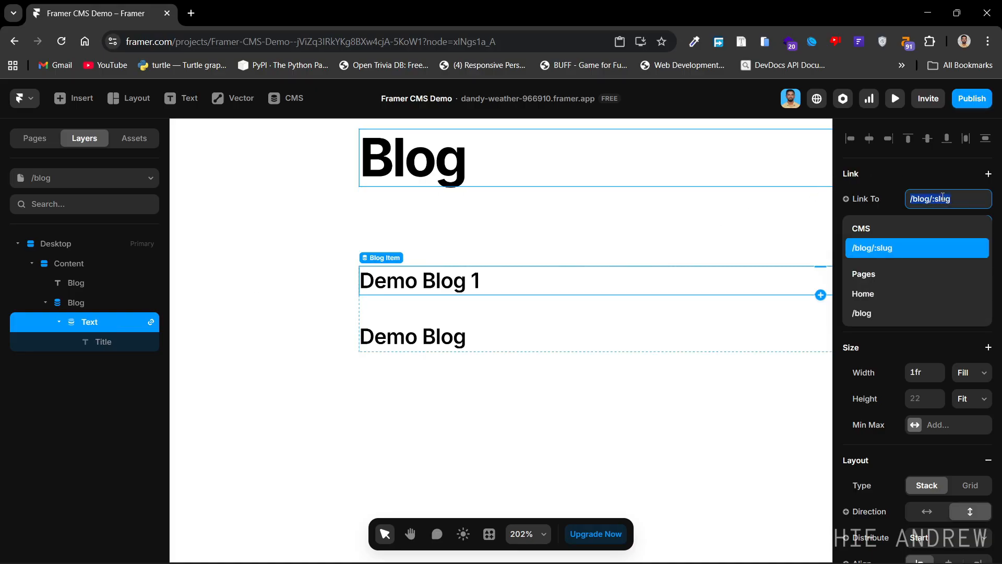
left_click(894, 248)
left_click(942, 234)
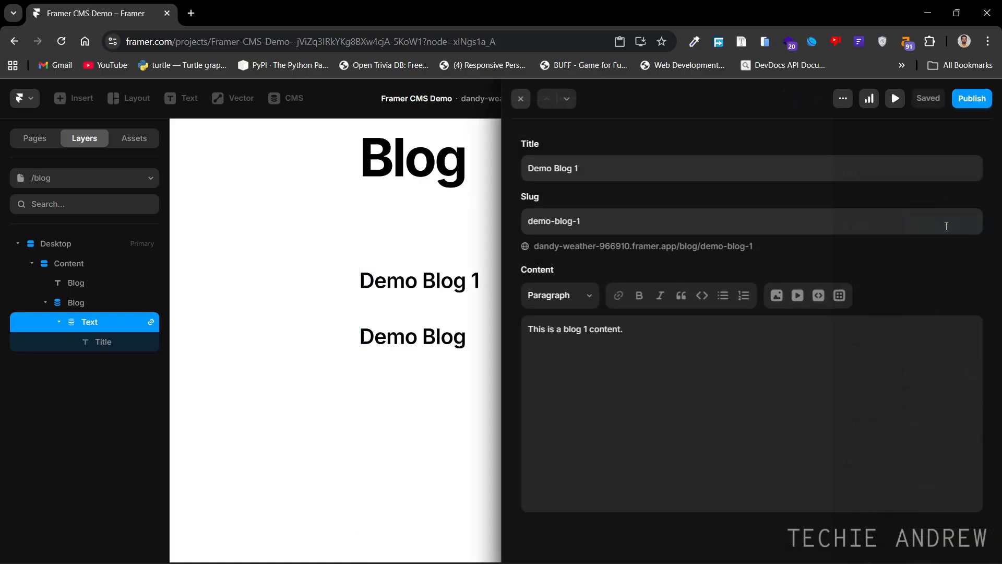
left_click(614, 221)
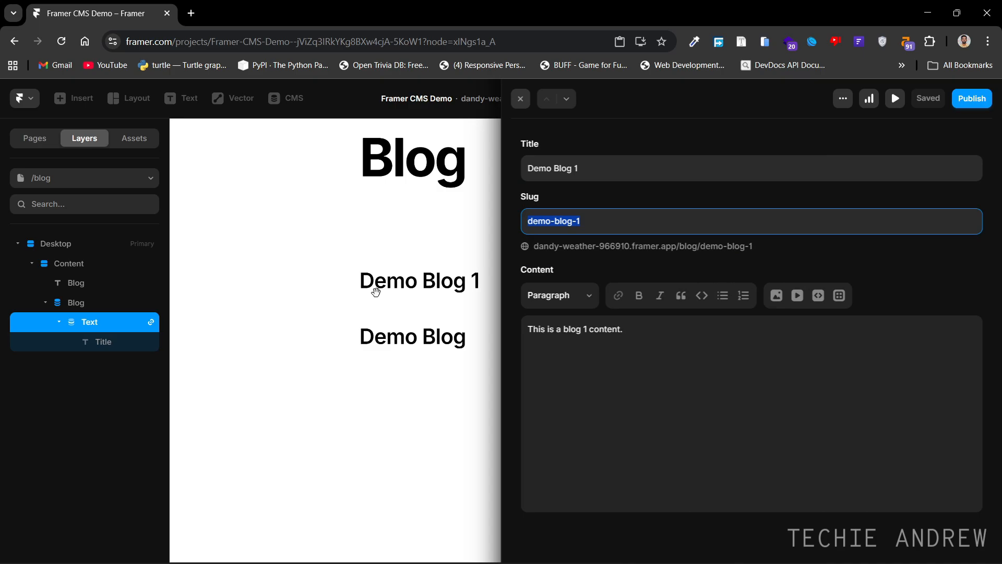
left_click(602, 227)
left_click(521, 100)
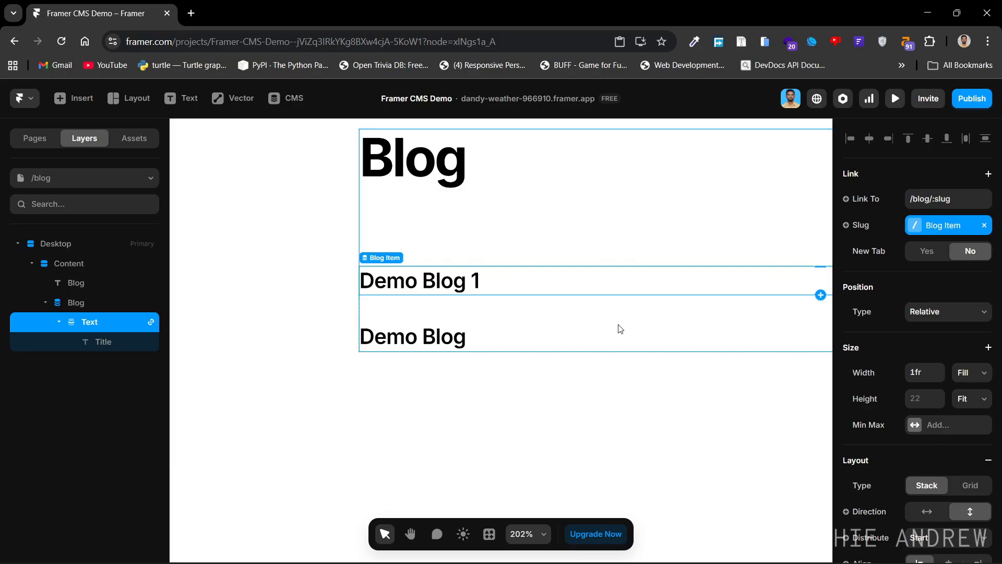
Collapse the Desktop layer tree, undraft the /blog page, and bring up the site's publishing options.
scroll(621, 331, "down", 6)
left_click(522, 406)
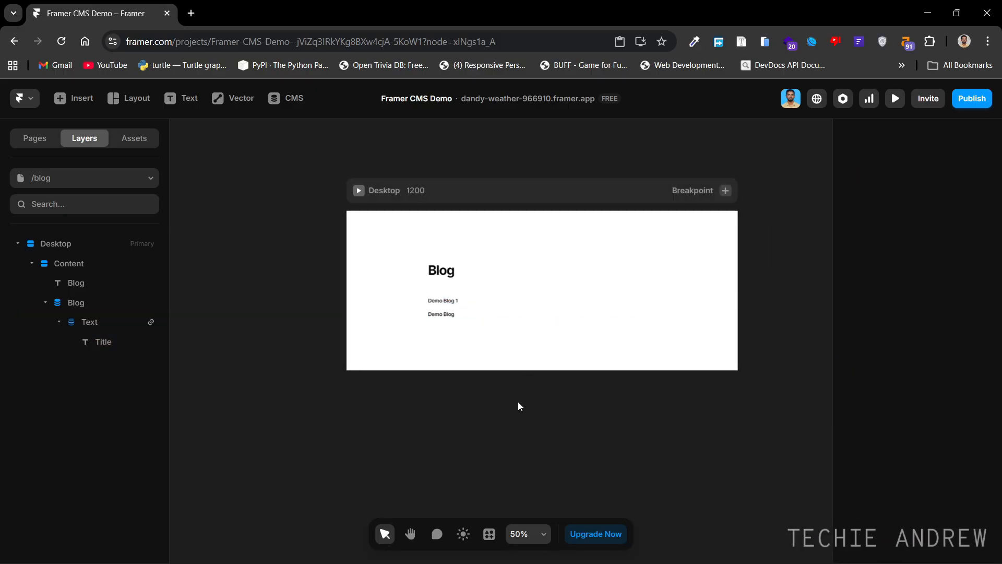
left_click(32, 263)
left_click(18, 244)
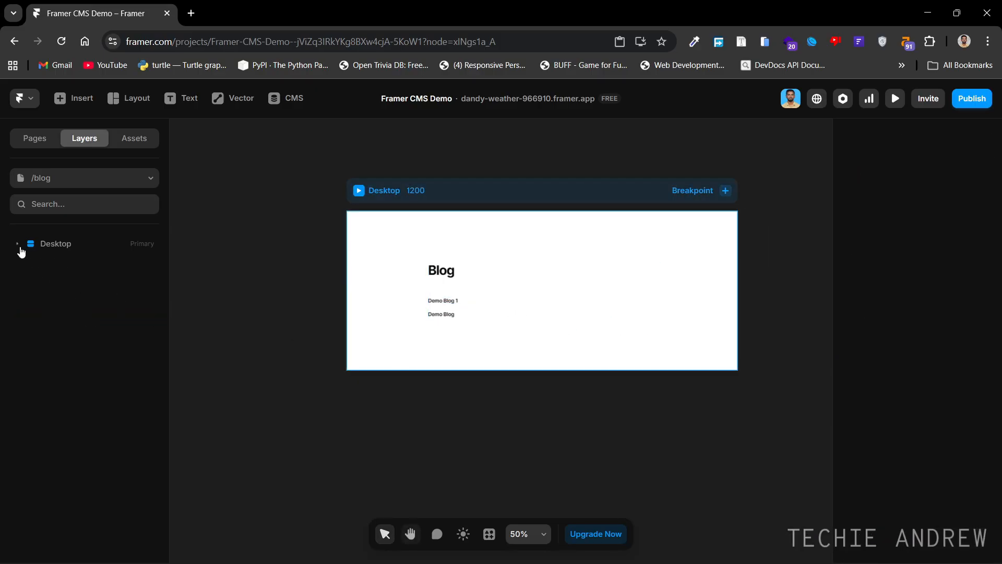
left_click(333, 291)
left_click(972, 99)
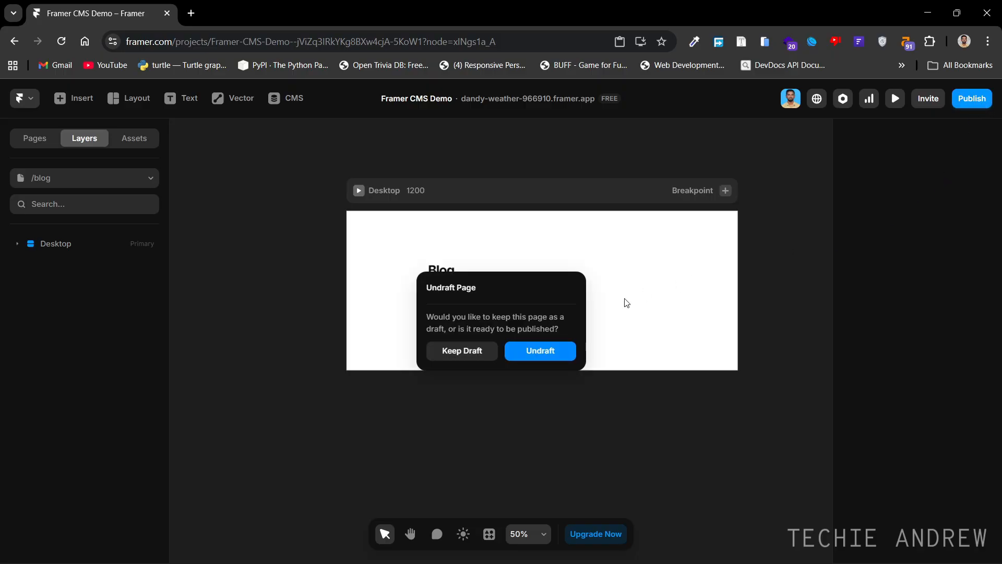
left_click(529, 353)
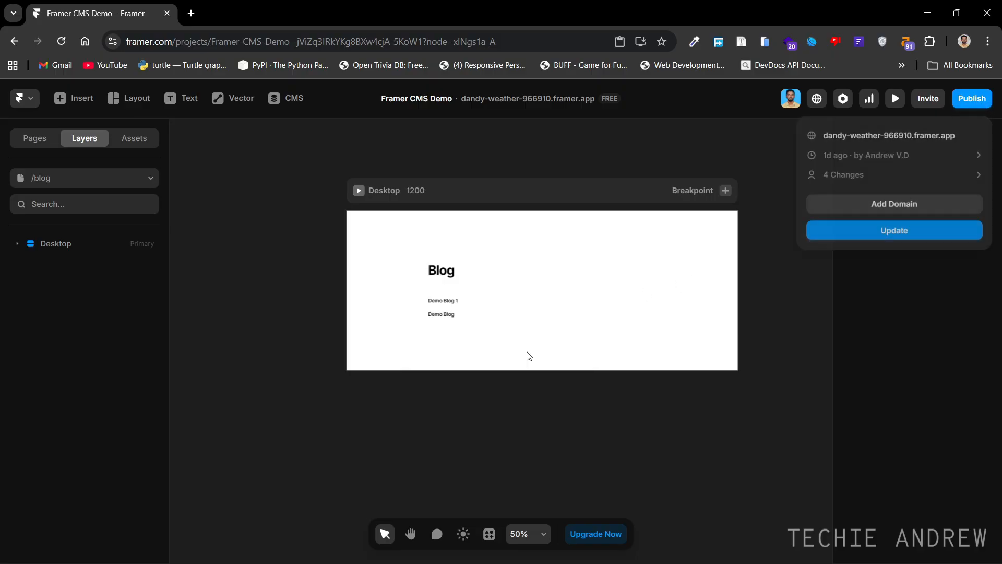
Update the published site, open its live address, and check the /blog path of the published page.
left_click(890, 238)
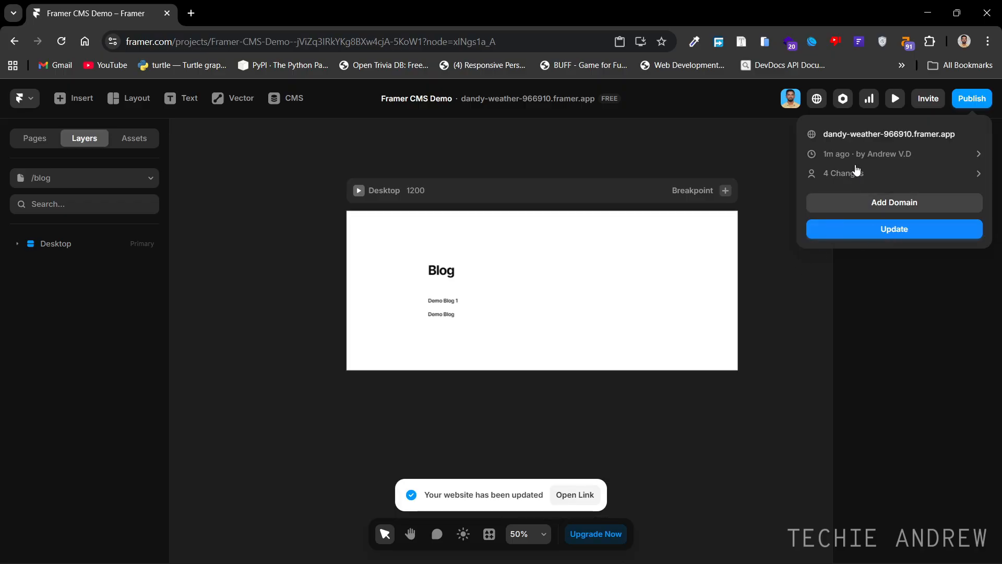
left_click(866, 135)
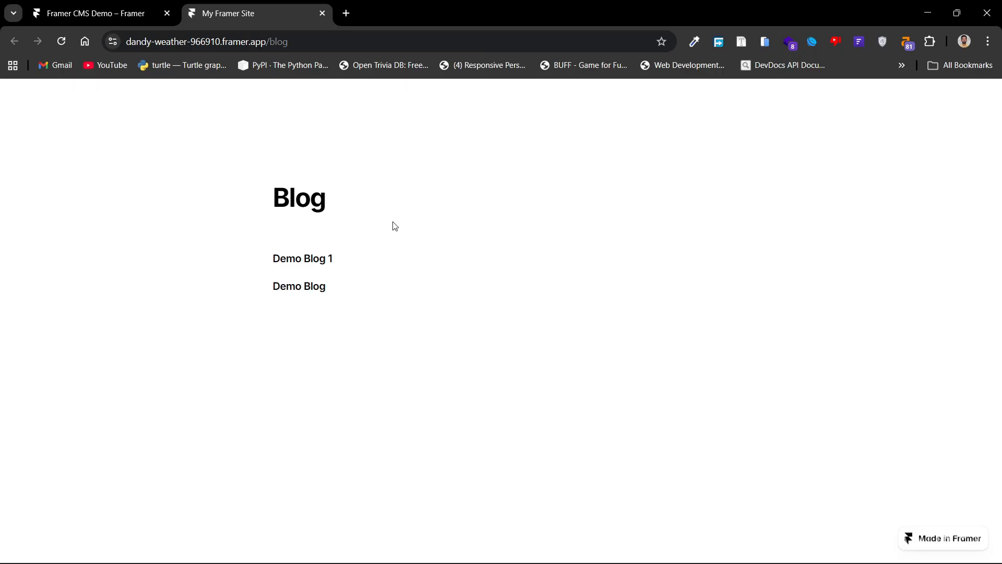
left_click(271, 41)
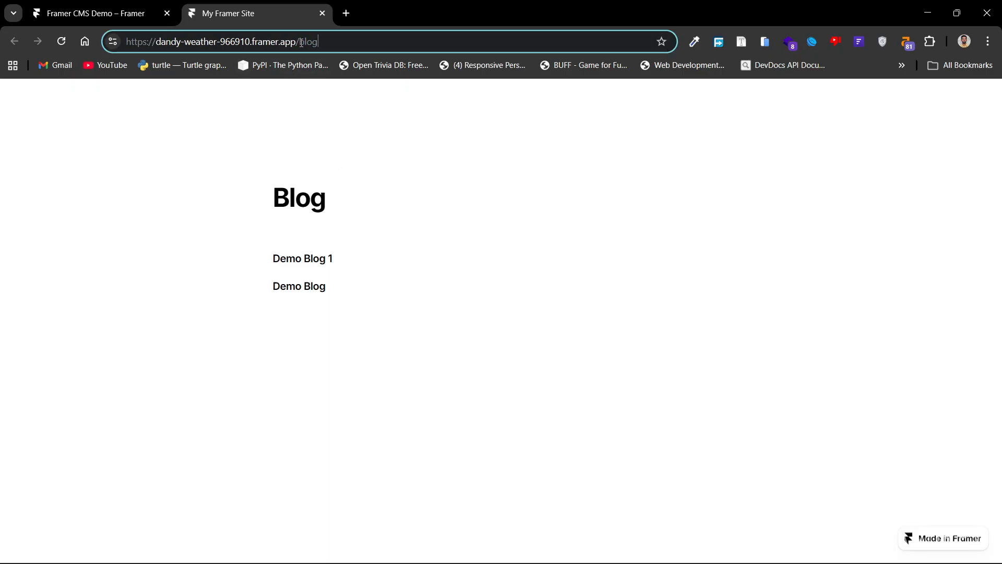
left_click_drag(297, 42, 318, 42)
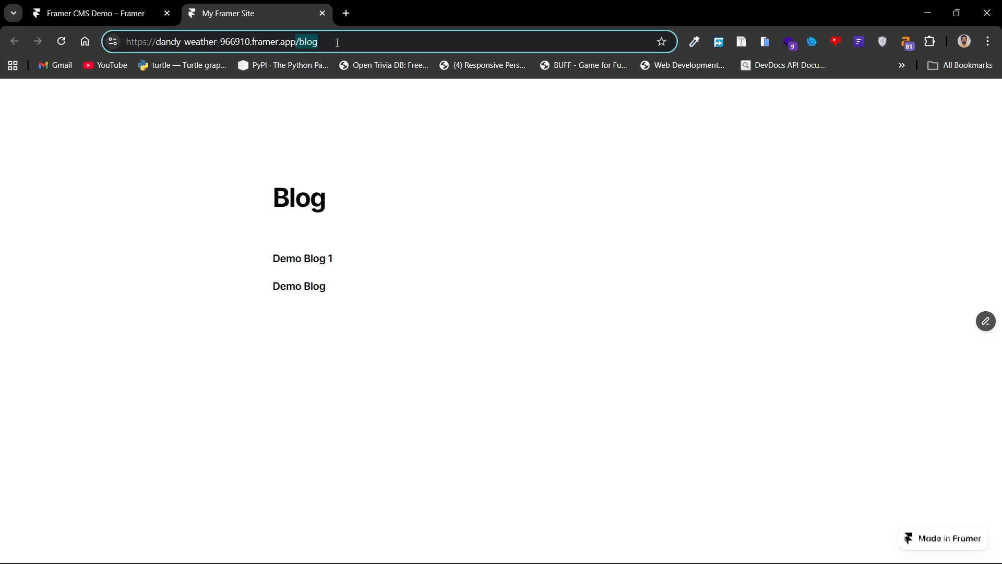
left_click(534, 150)
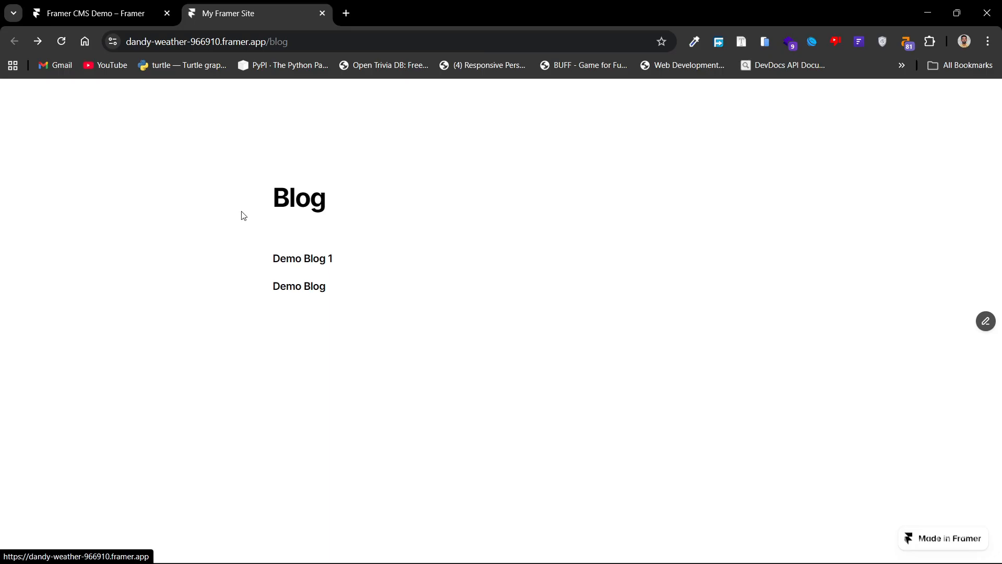
Return to the Framer project and undraft the Blog collection's detail page nested under /blog.
left_click(96, 14)
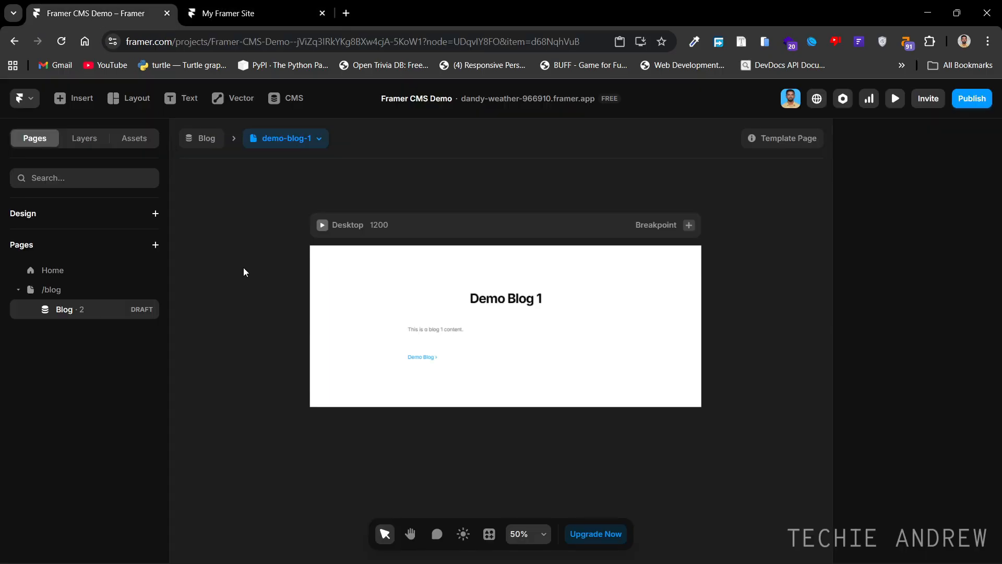
left_click(79, 288)
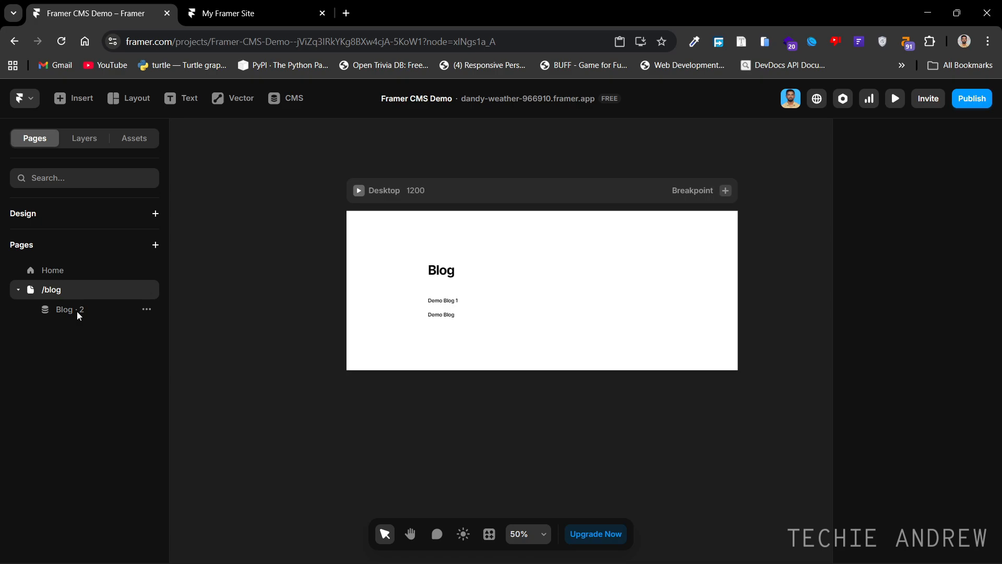
left_click(77, 311)
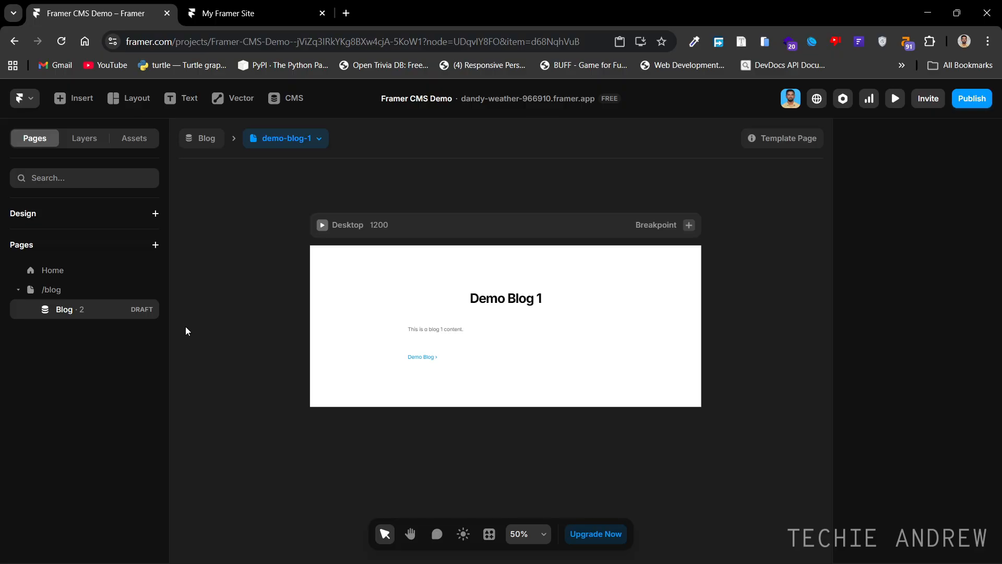
left_click(148, 310)
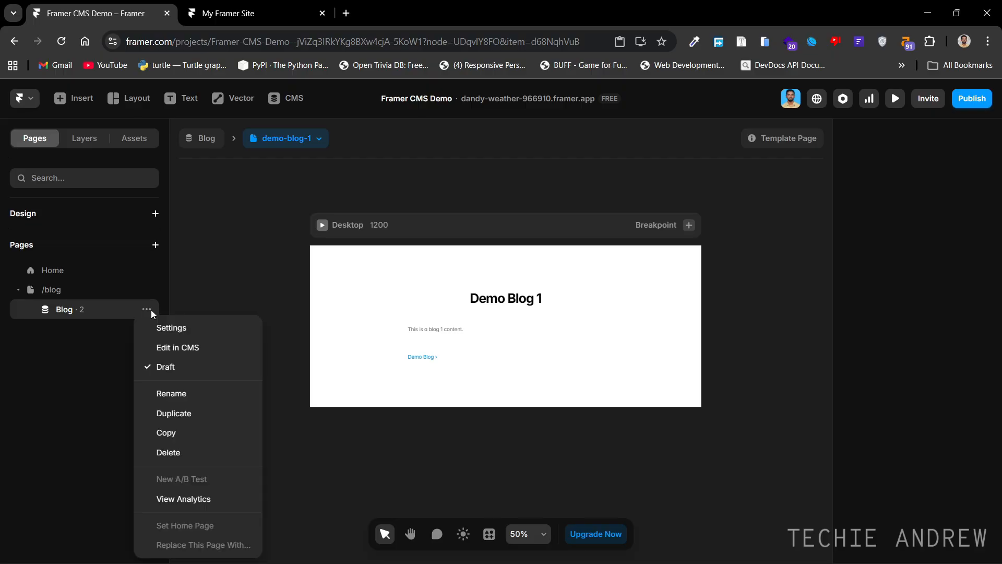
left_click(162, 368)
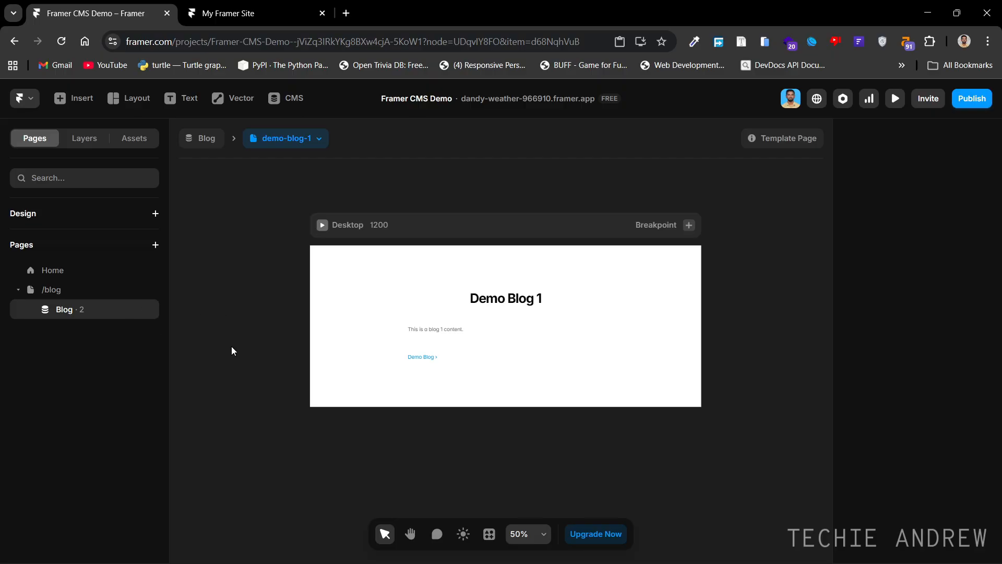
mouse_move(145, 319)
Publish the latest site update and reload the live /blog page.
left_click(981, 102)
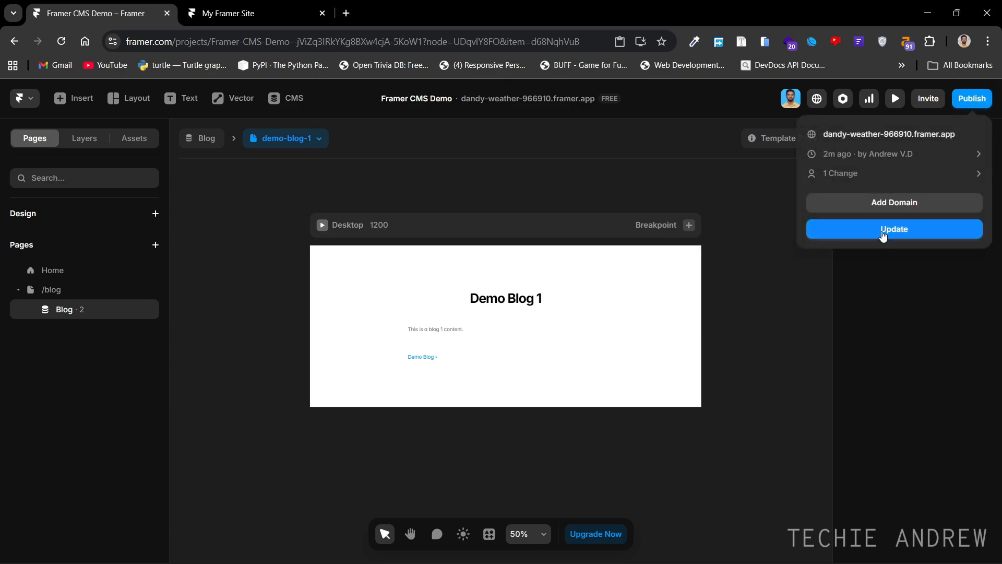
left_click(884, 231)
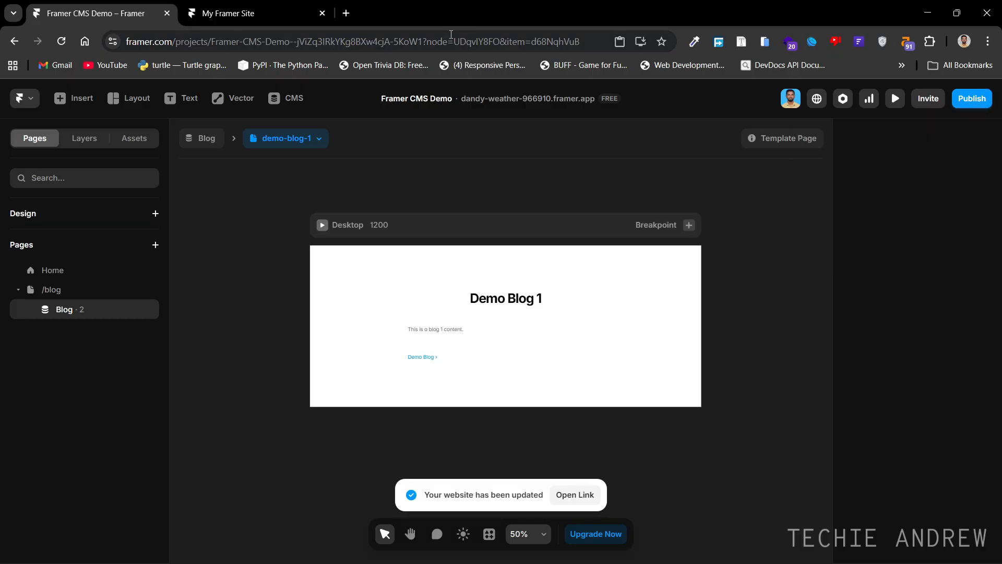
left_click(248, 4)
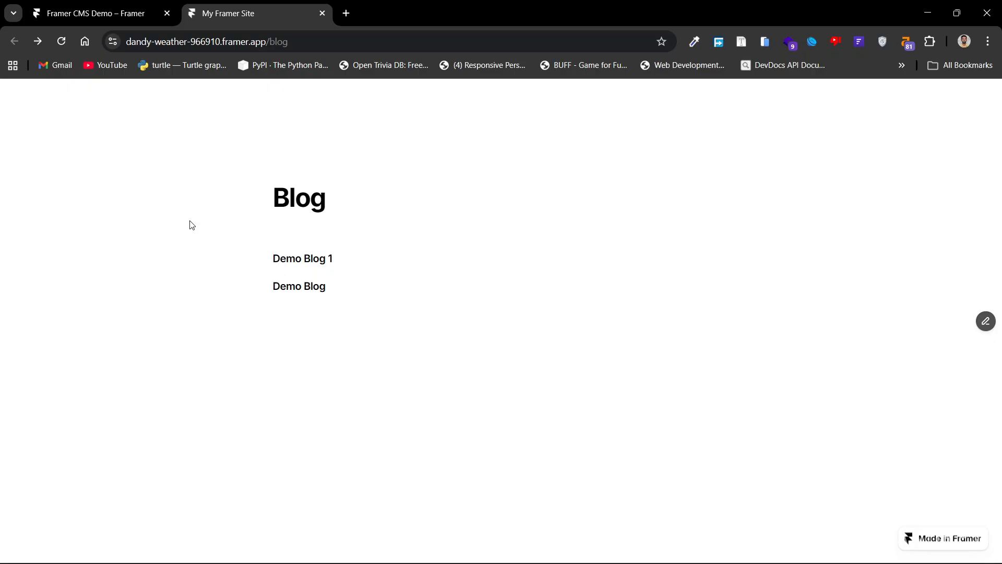
key("ctrl+r")
Open Demo Blog 1 from the live blog list and check the /demo-blog-1 slug in its address.
left_click(316, 261)
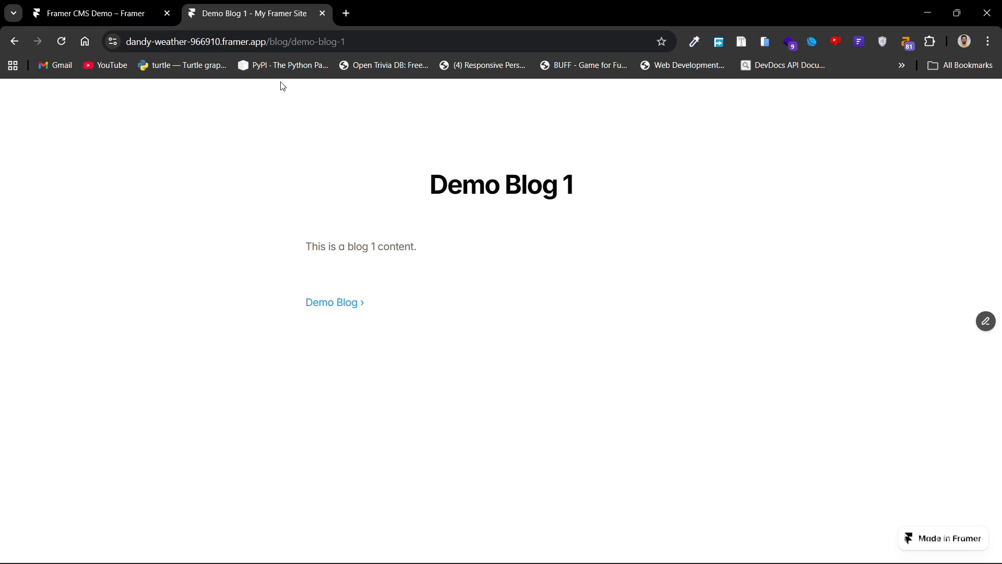
left_click(298, 41)
left_click_drag(398, 41, 318, 42)
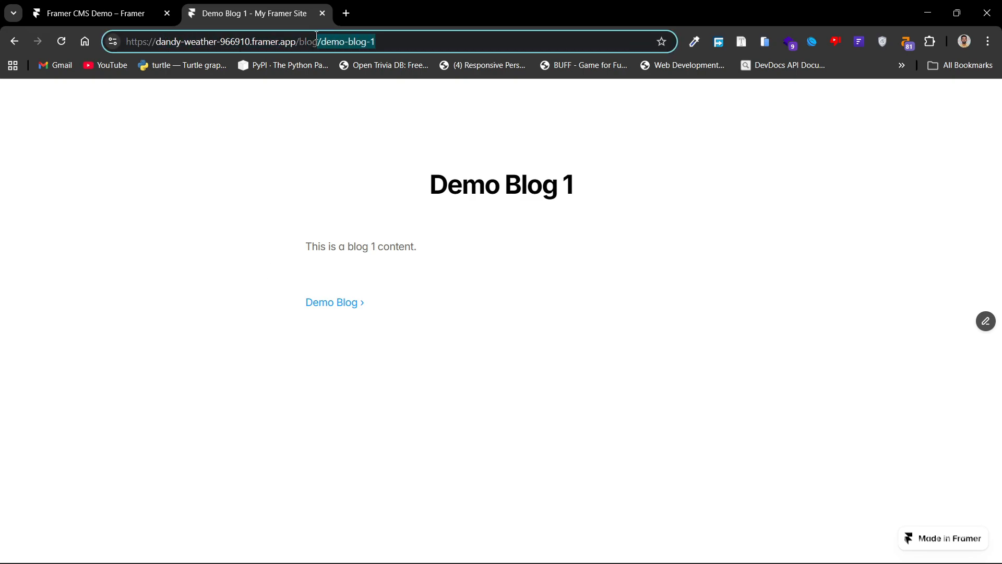
left_click(472, 314)
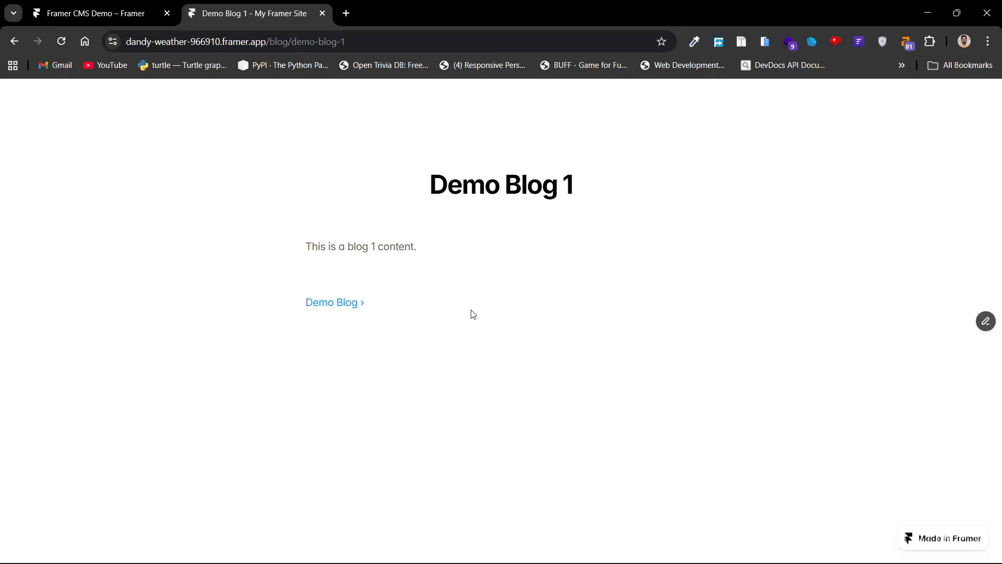
Test the previous and next links between the live Demo Blog and Demo Blog 1 pages.
left_click(336, 303)
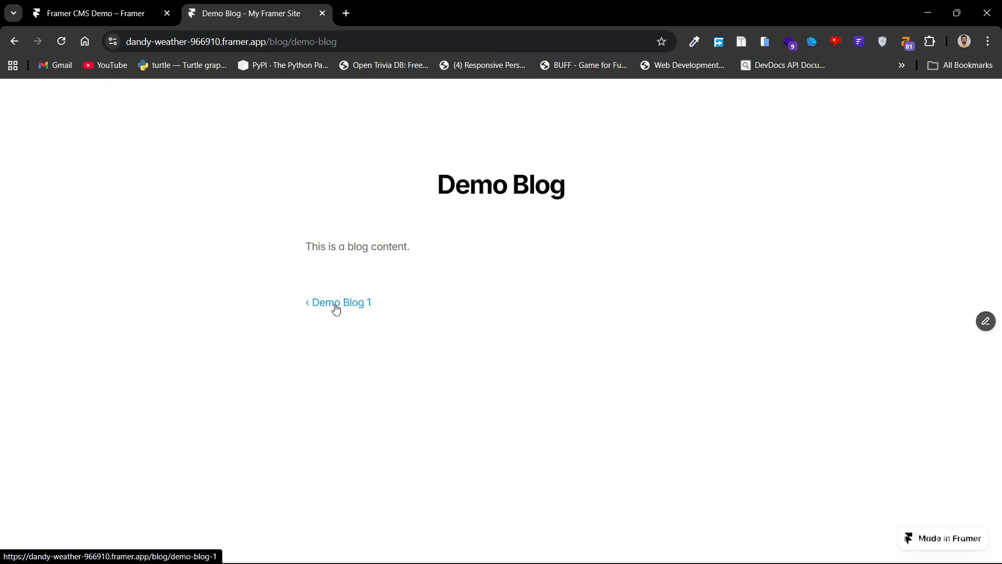
left_click(336, 304)
left_click(336, 303)
left_click(335, 303)
left_click(335, 304)
left_click(336, 303)
left_click(335, 309)
left_click(345, 303)
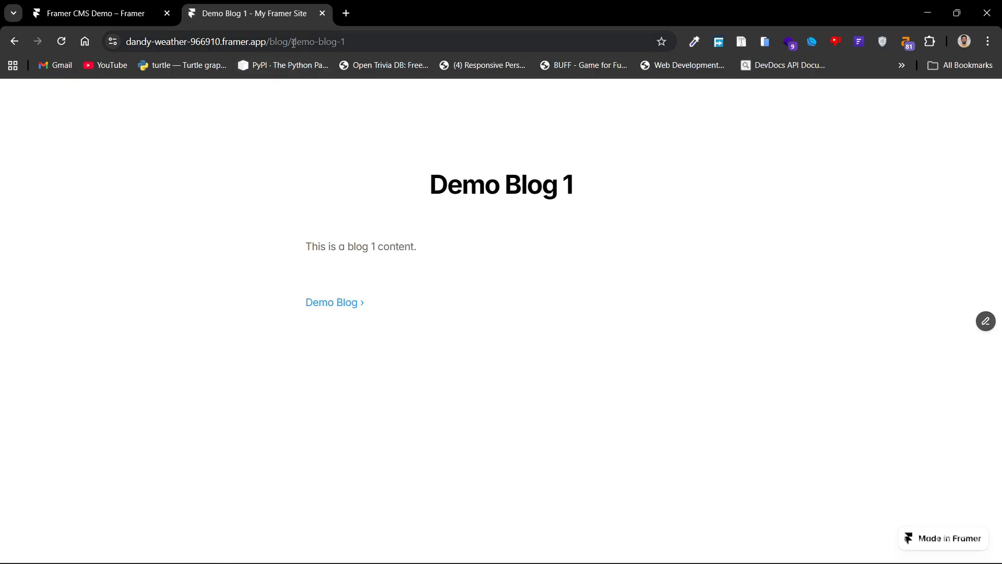
Go back to the live blog index by removing /demo-blog-1 from the address, and reopen Demo Blog 1.
left_click(365, 47)
left_click_drag(412, 39, 322, 37)
key("BackSpace")
key("Return")
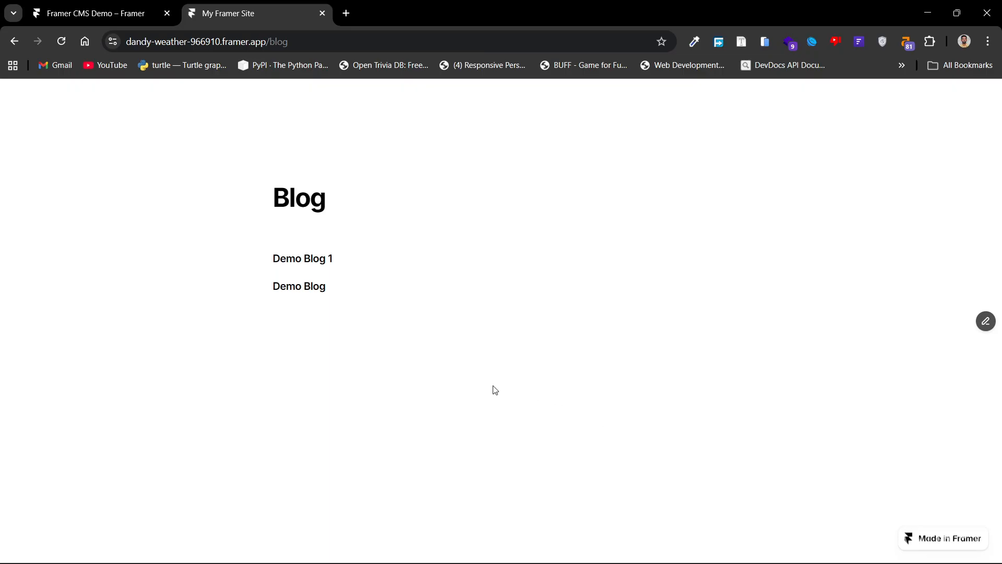
left_click(305, 260)
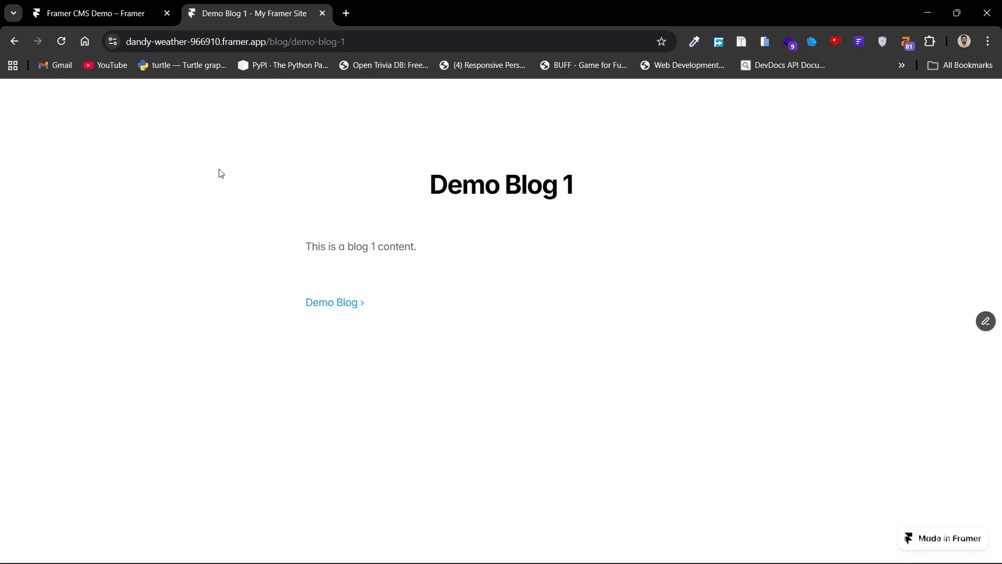
Return to the Framer project and examine the Title, Slug and Content fields of the Demo Blog 1 CMS item.
left_click(61, 11)
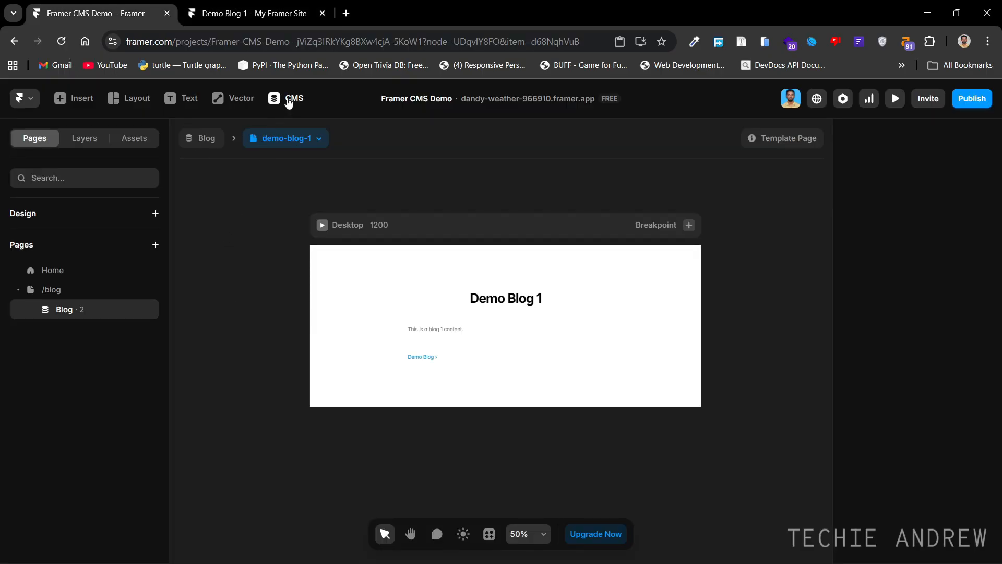
left_click(287, 101)
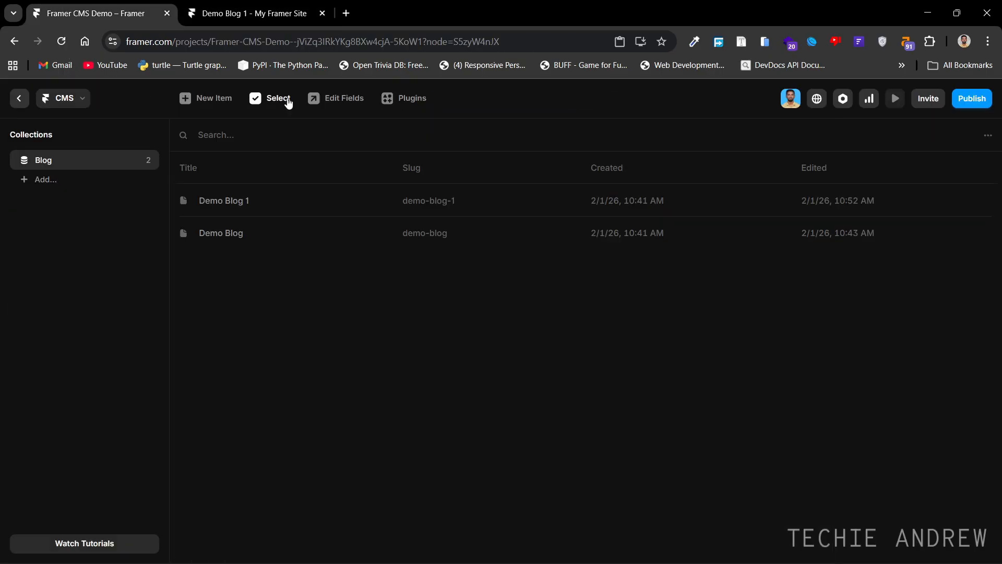
left_click(242, 204)
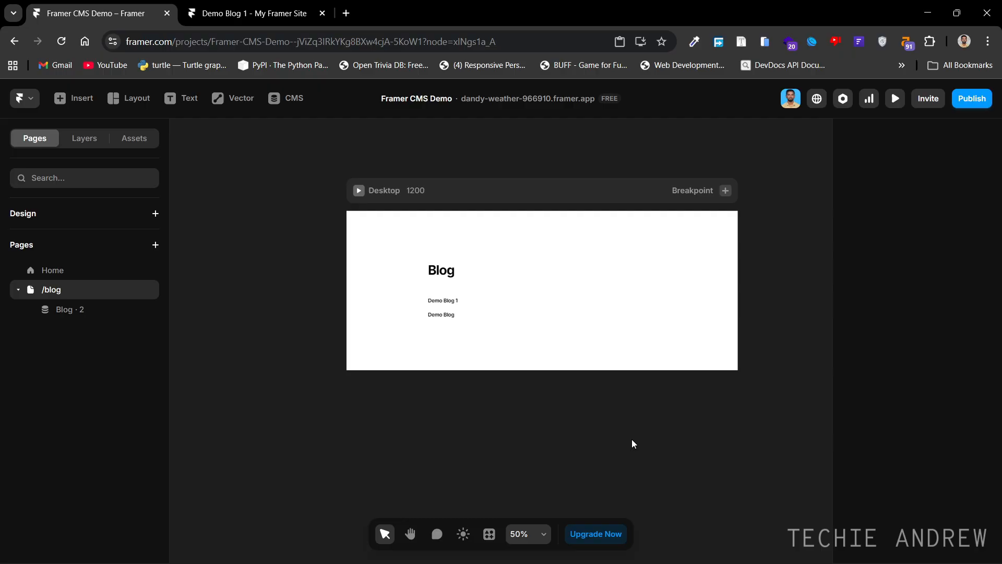
left_click(291, 100)
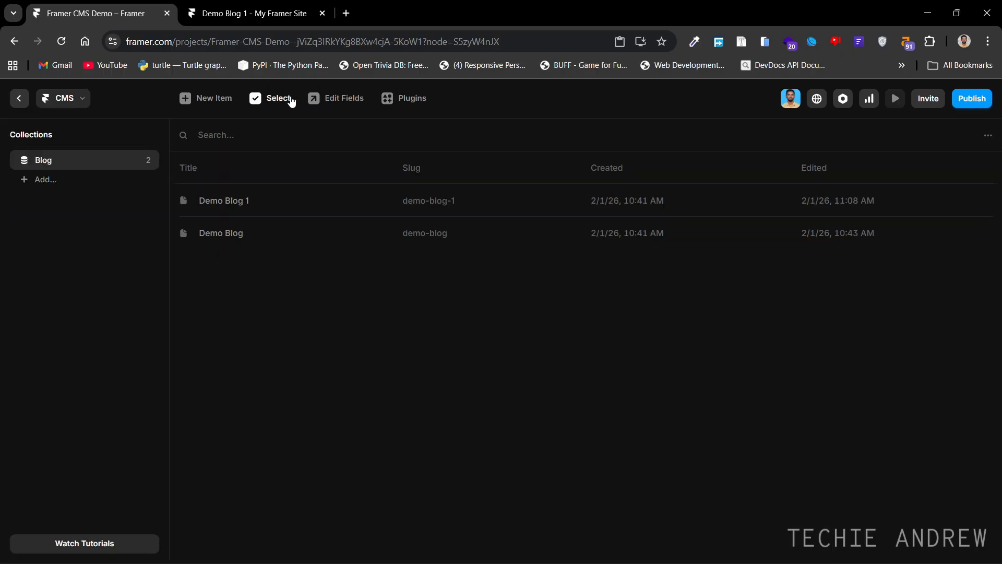
left_click(235, 202)
left_click(600, 163)
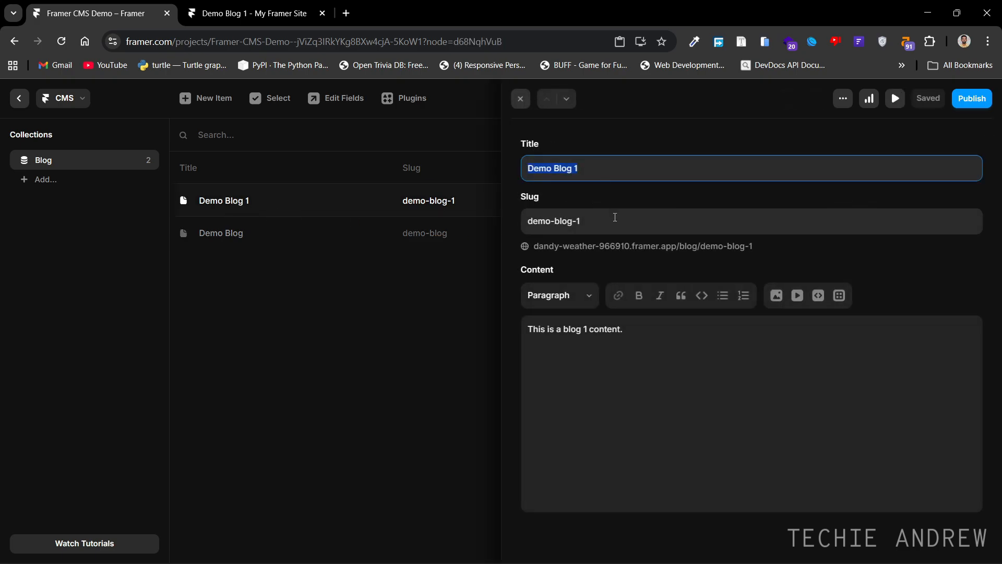
left_click(615, 219)
left_click(642, 331)
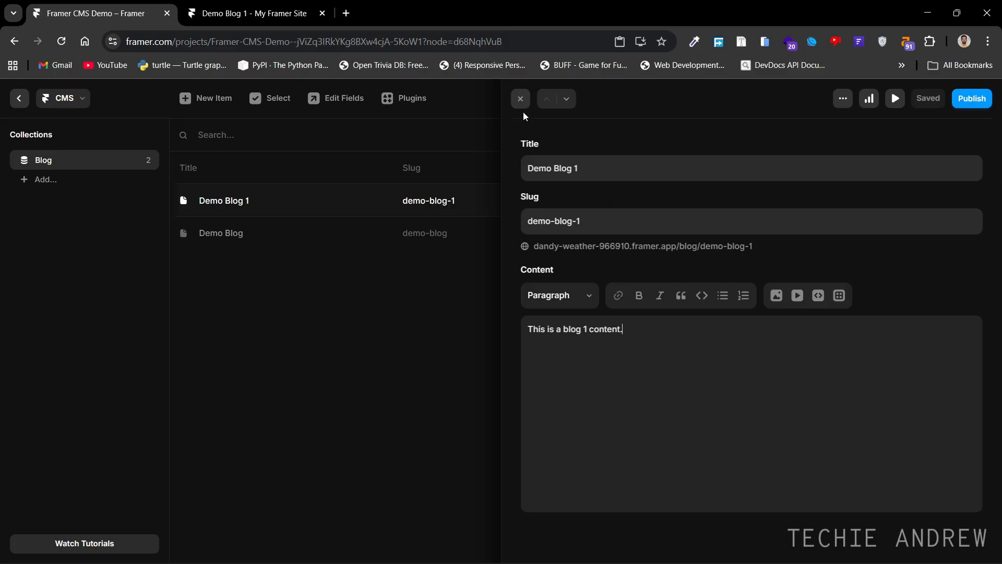
left_click(521, 98)
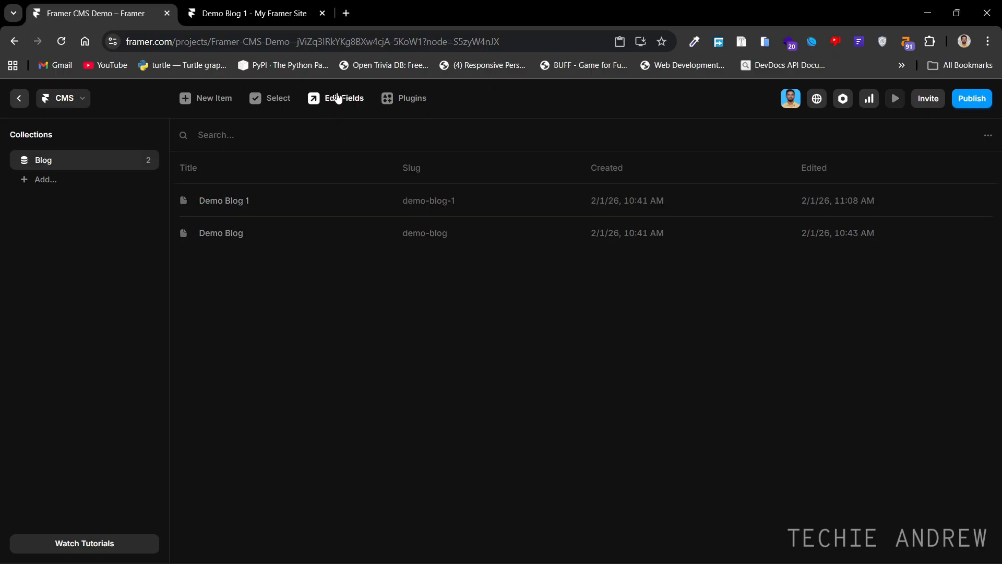
Open the Blog collection's field settings and examine the Title, Slug and Content fields and the available field types.
left_click(338, 98)
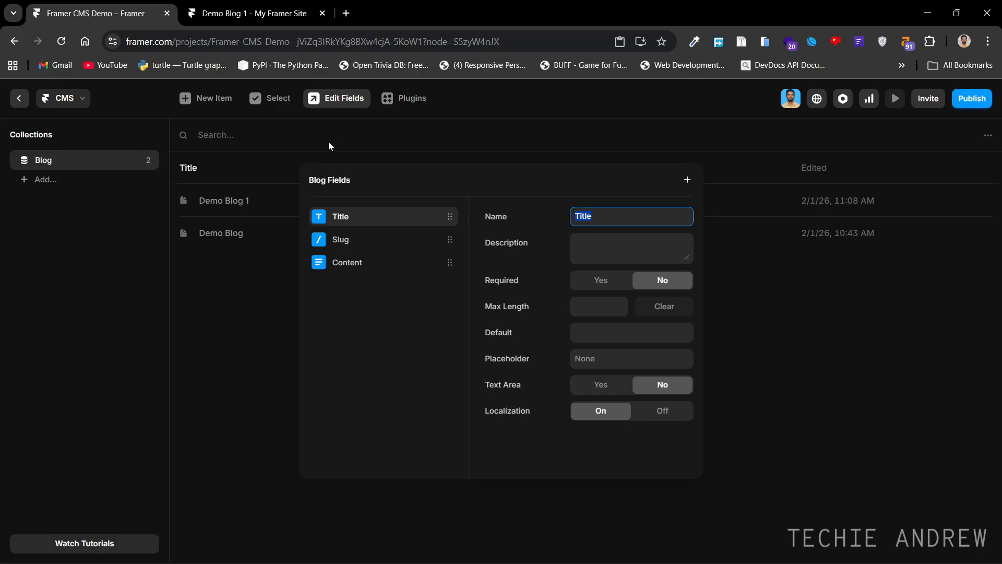
left_click(338, 240)
left_click(353, 257)
left_click(355, 223)
left_click(688, 180)
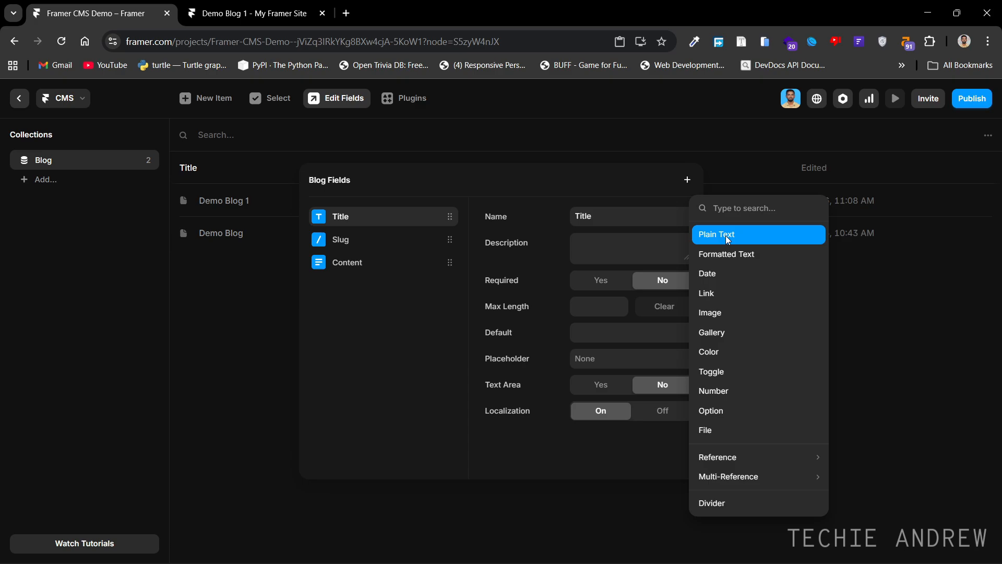
left_click(389, 307)
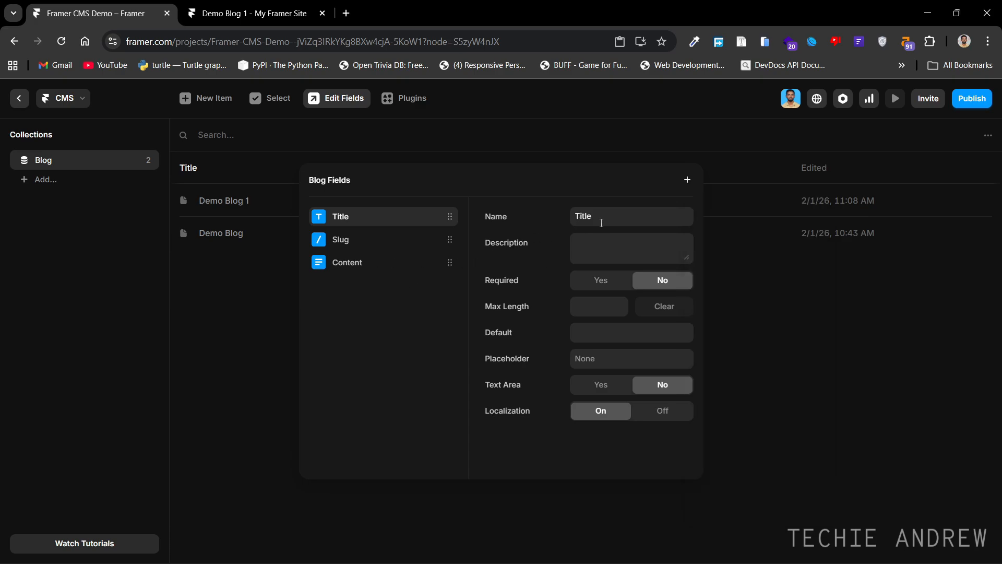
Rename the Blog collection's Title field to "Blog Title".
left_click(613, 217)
left_click(631, 213)
left_click(521, 224)
left_click(612, 214)
left_click(613, 214)
type("Blog")
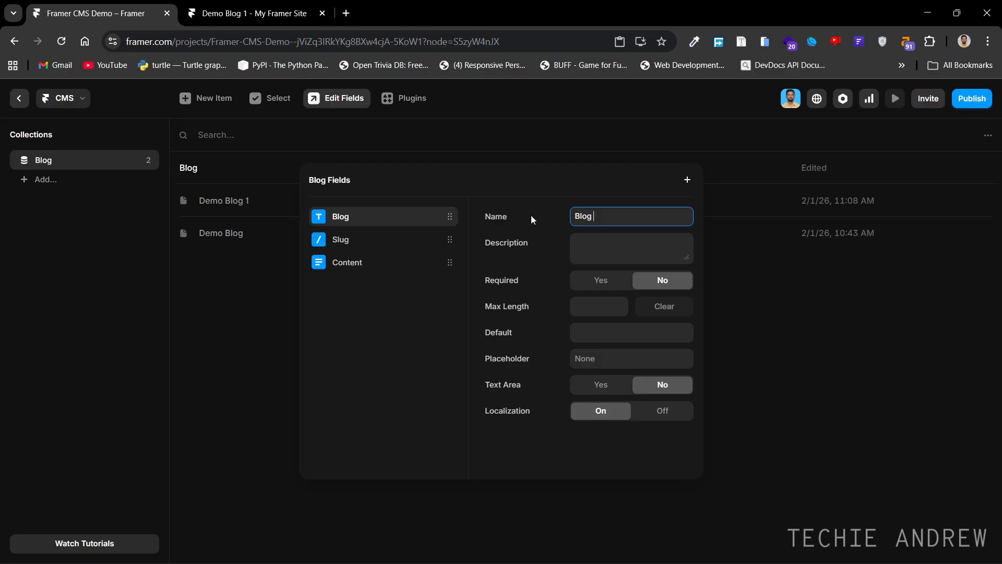
type(" Title")
Set the Blog Title field's description to "This is the blog title field".
left_click(605, 249)
left_click(614, 219)
left_click(601, 239)
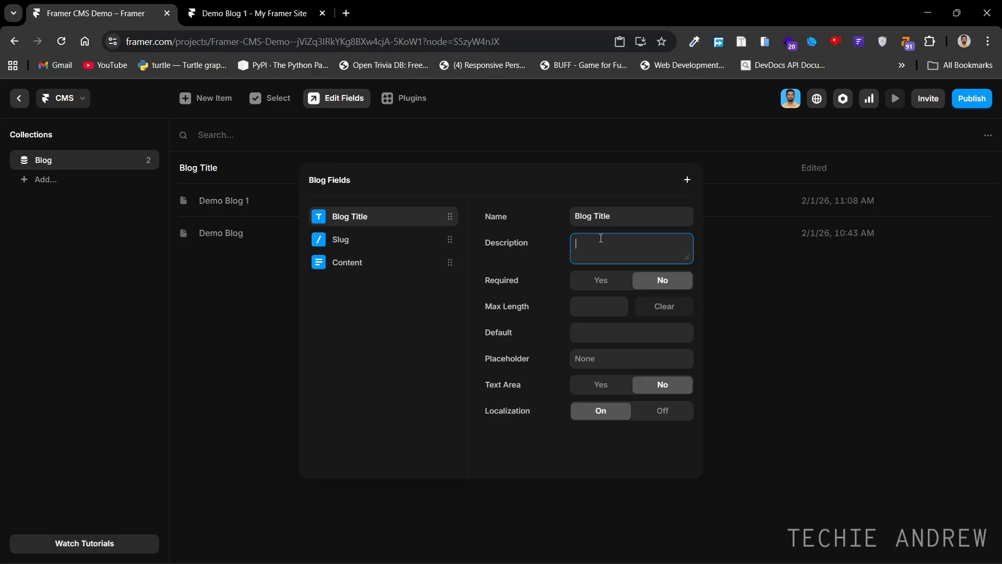
type("This is the blog title field")
left_click(495, 255)
triple_click(604, 248)
left_click_drag(682, 245, 568, 246)
left_click(537, 247)
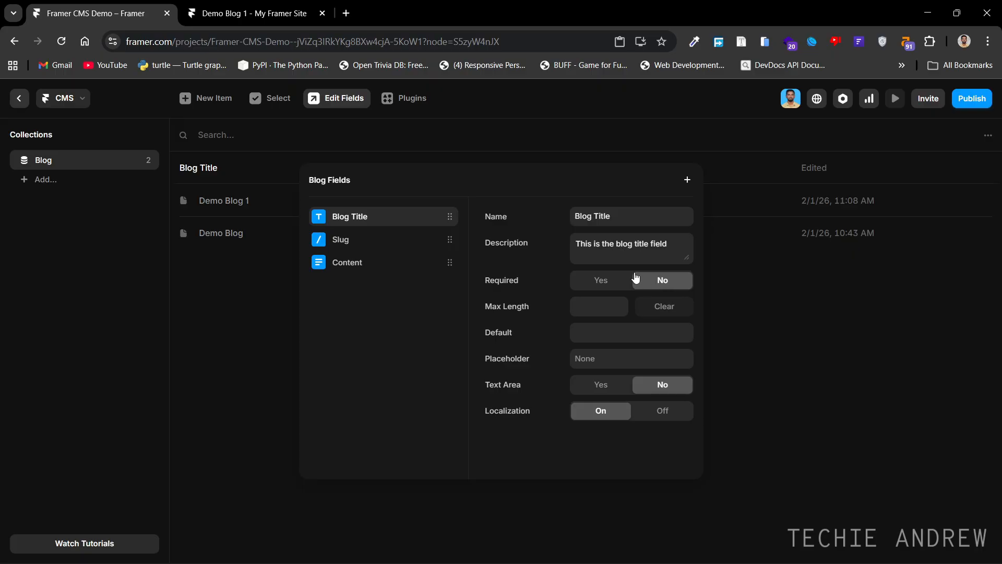
Set the Blog Title field as required, close the field settings, and open the Demo Blog 1 item.
left_click(598, 285)
left_click(819, 284)
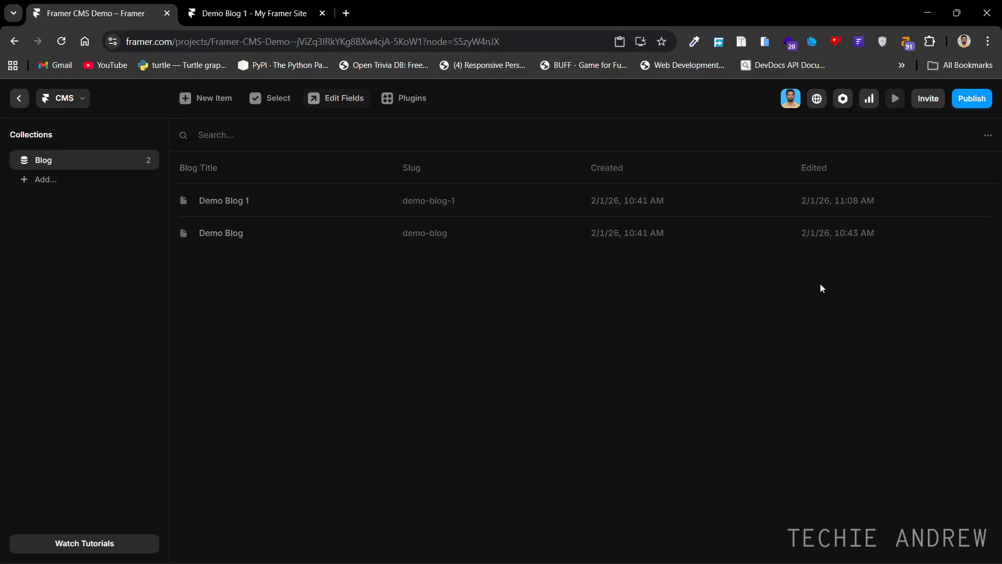
left_click(456, 199)
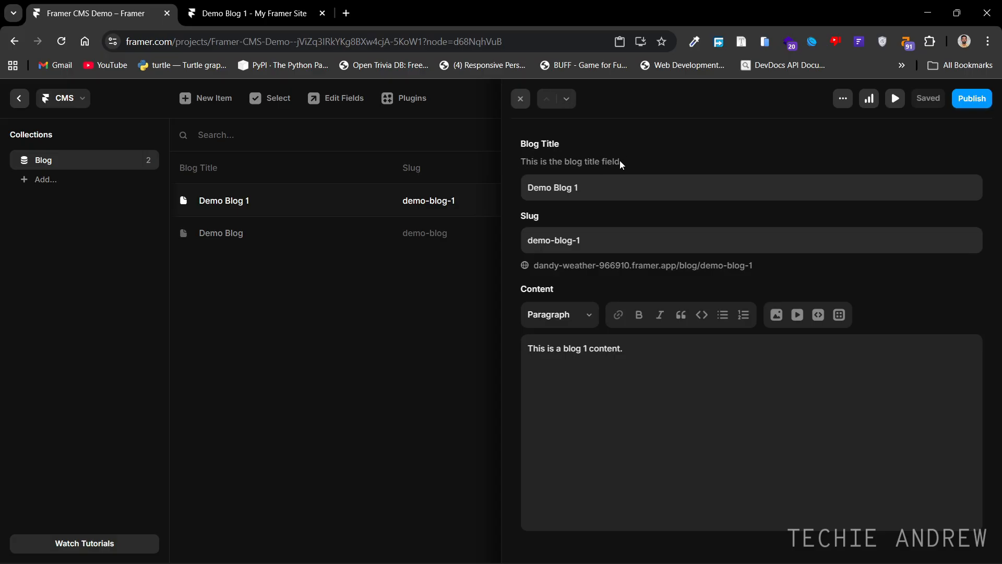
Clear the Demo Blog 1 item's title and set the Blog Title field as not required.
left_click_drag(620, 165, 518, 169)
left_click(622, 185)
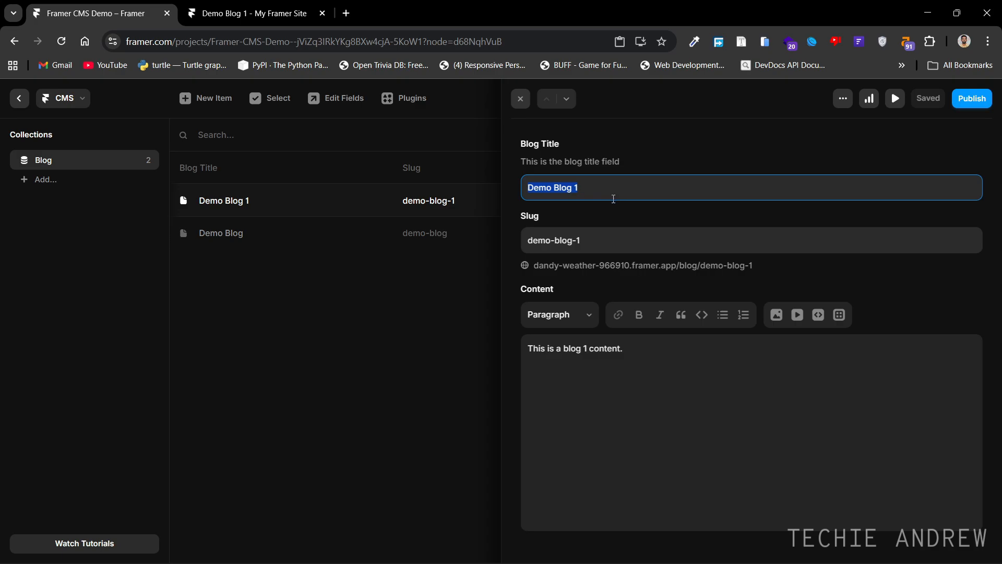
key("BackSpace")
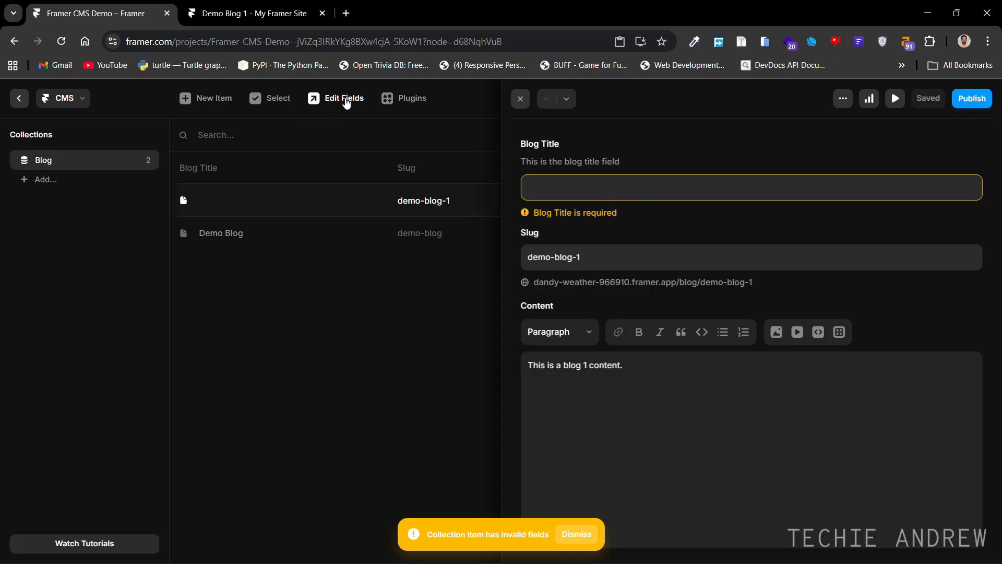
left_click(345, 99)
left_click(662, 281)
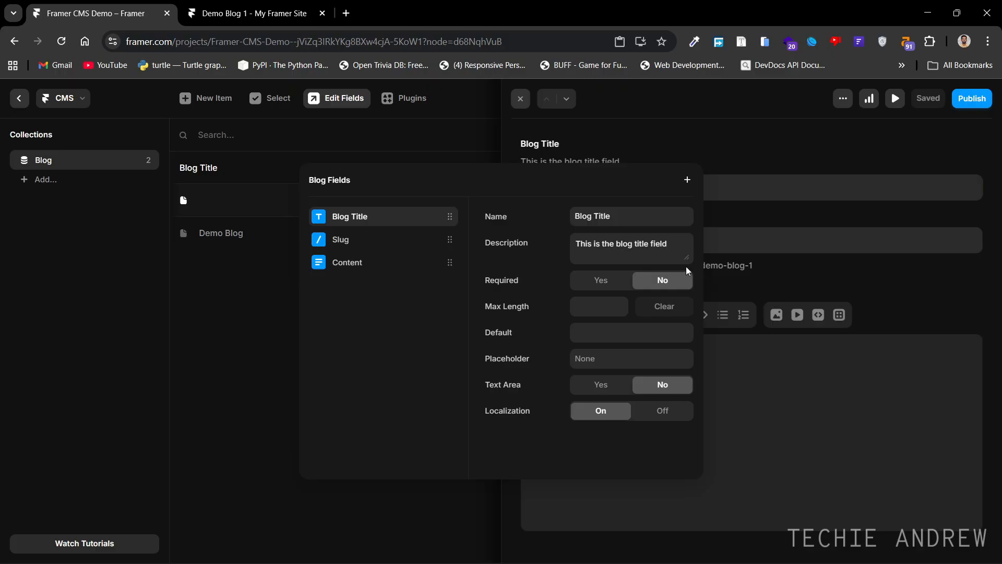
Set the Blog Title field's maximum length to 10.
left_click(580, 306)
type("10")
left_click(531, 312)
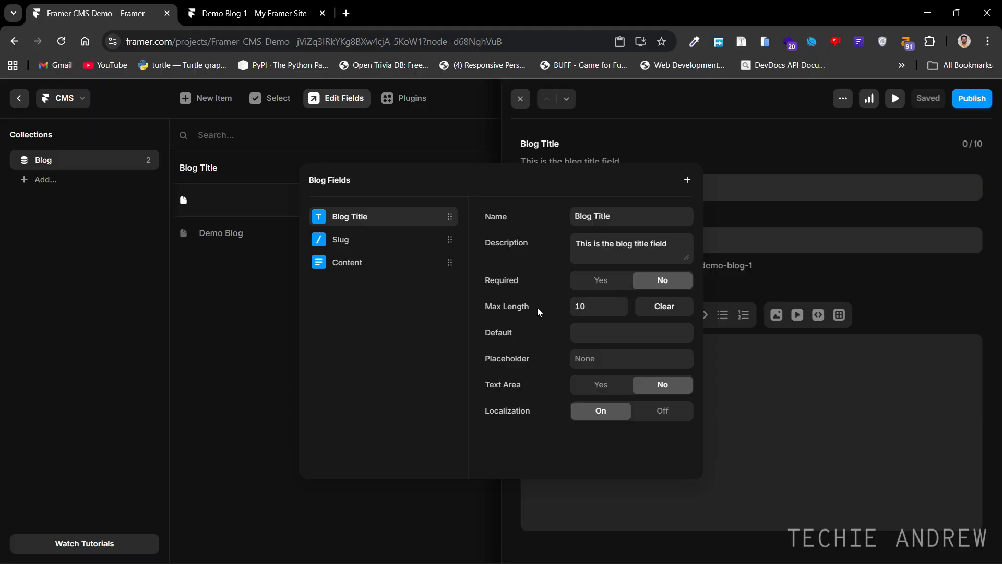
left_click_drag(575, 307, 587, 306)
left_click(610, 306)
Test the length limit by entering eleven "t" characters as the demo-blog-1 item's title and removing the extra one.
left_click(716, 186)
left_click(714, 187)
type("tttttttttt")
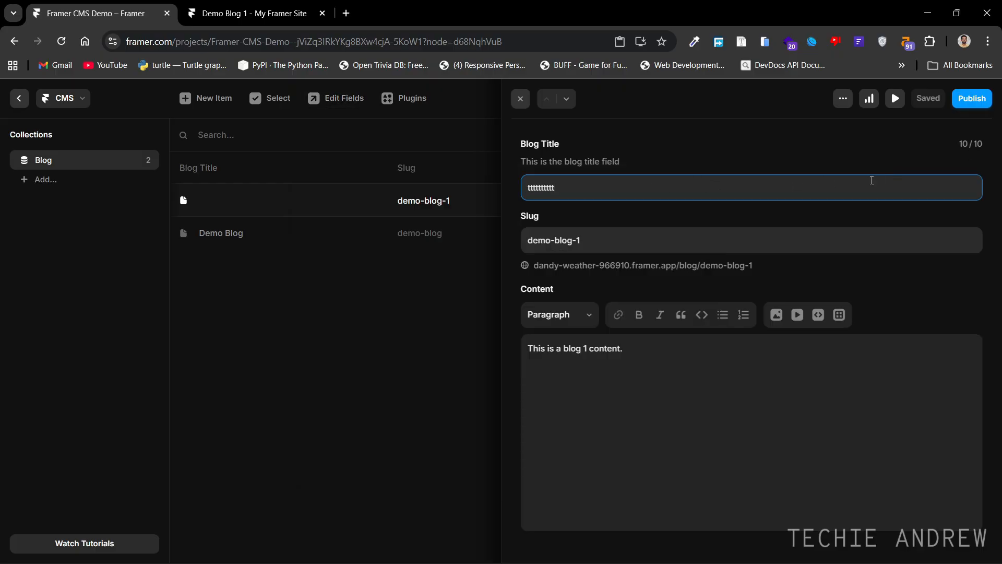
type("t")
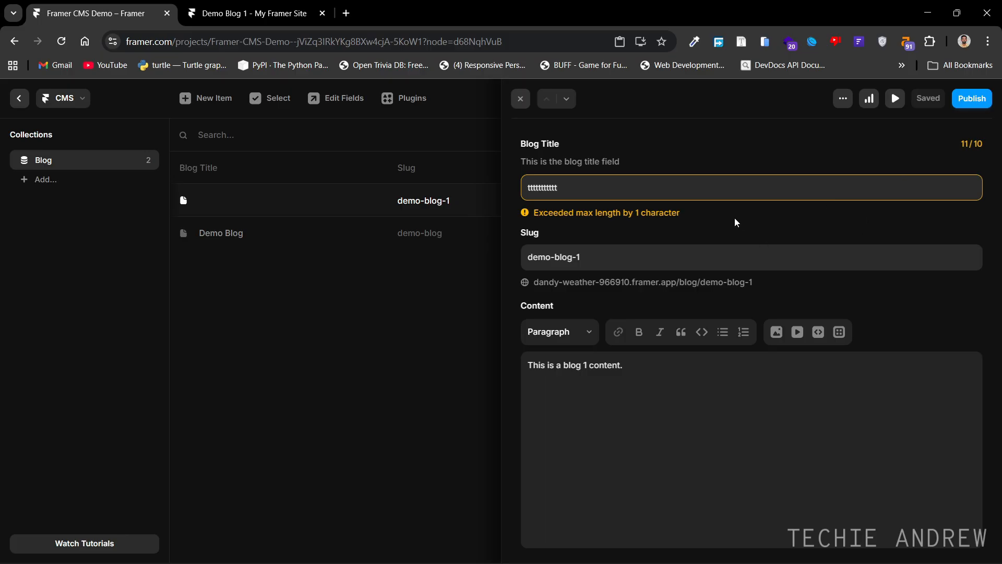
key("BackSpace")
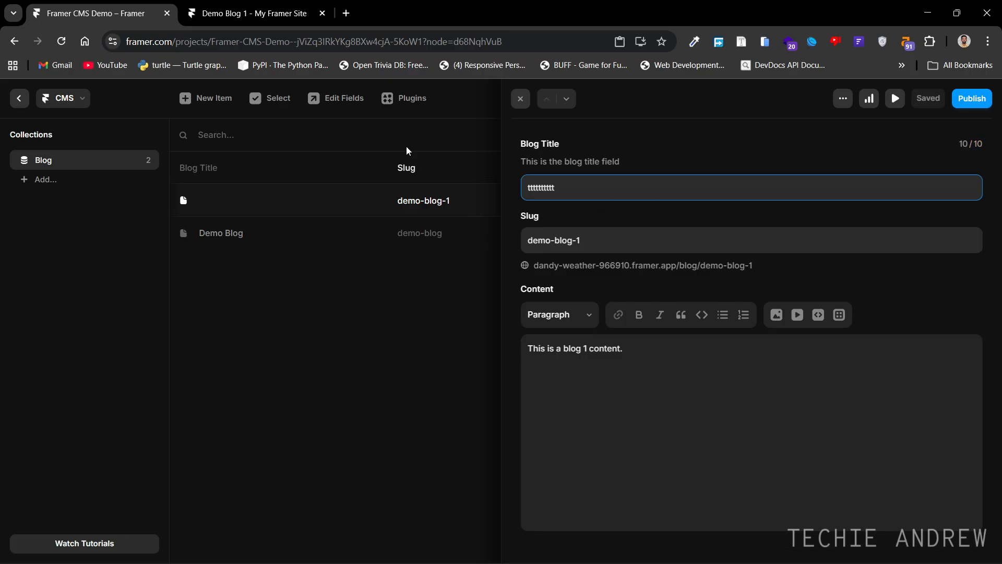
Clear the Blog Title field's maximum length and set its default value to "Blog Title 1".
left_click(353, 108)
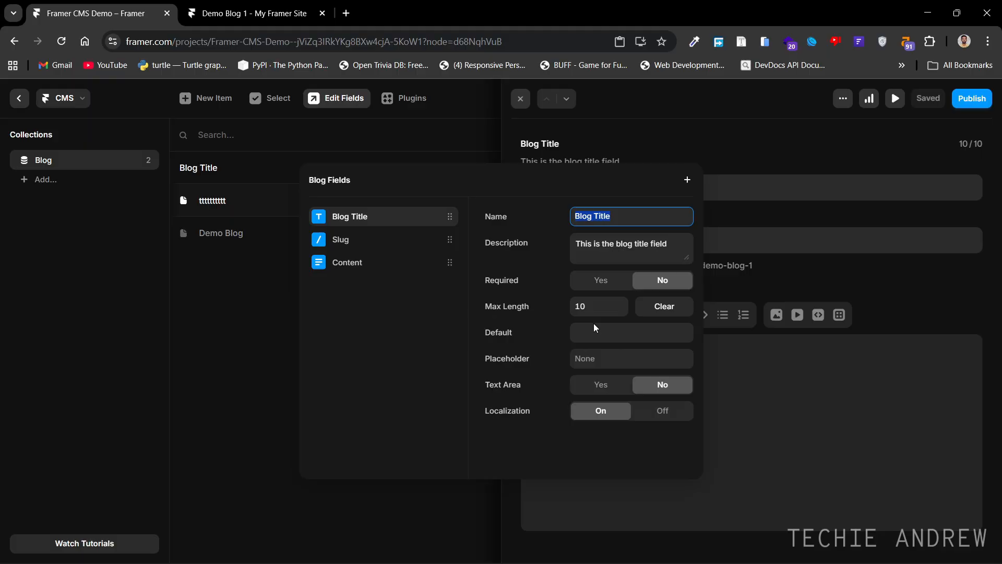
left_click(610, 308)
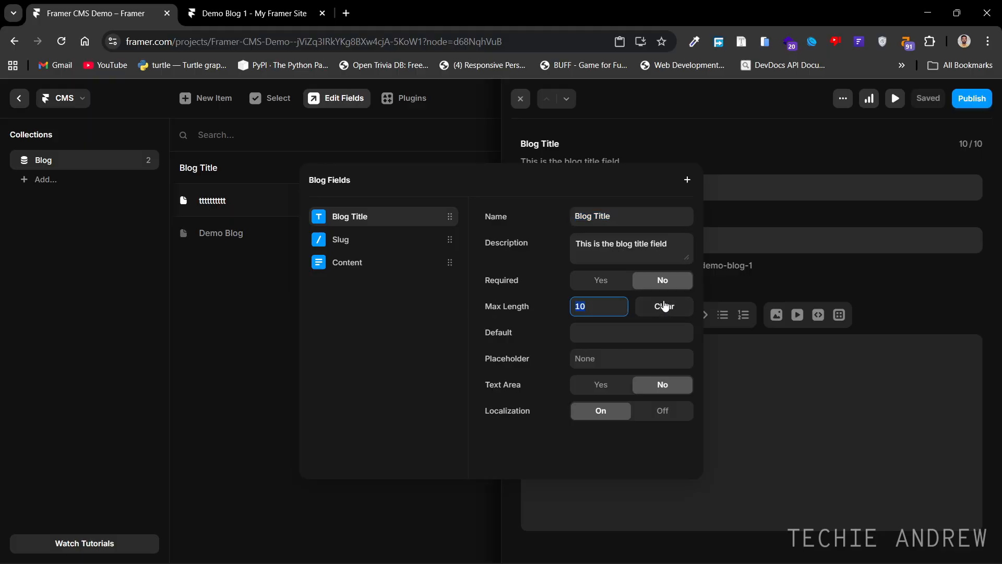
left_click(665, 306)
left_click(601, 331)
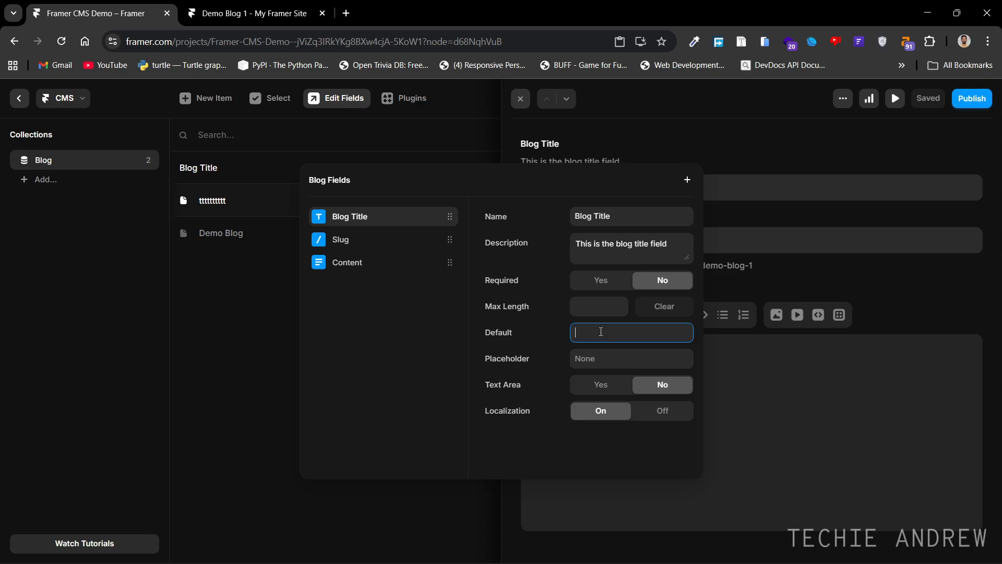
type("Blog Title 1")
left_click(763, 213)
Empty the demo-blog-1 item's title and close the item.
double_click(561, 185)
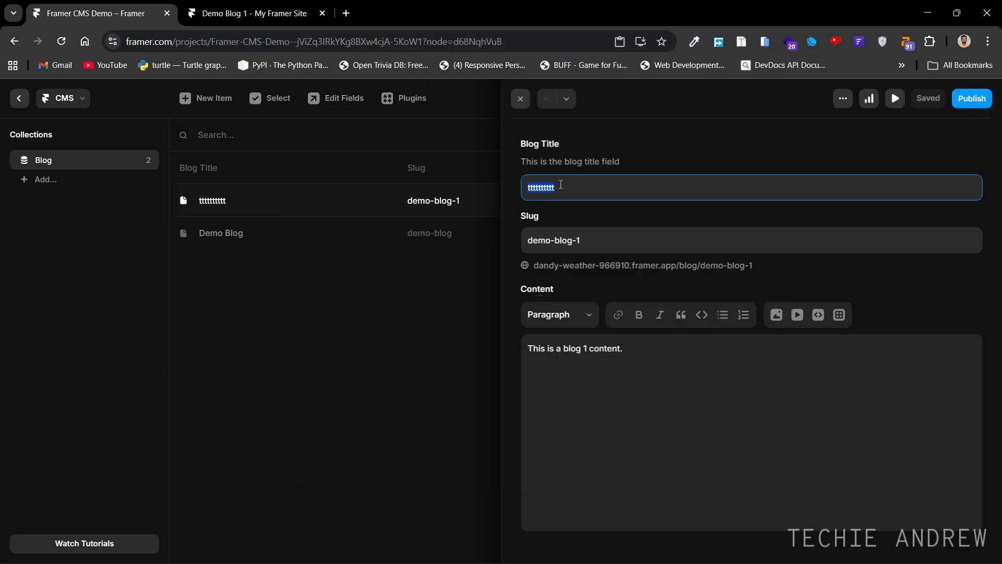
key("BackSpace")
left_click(573, 217)
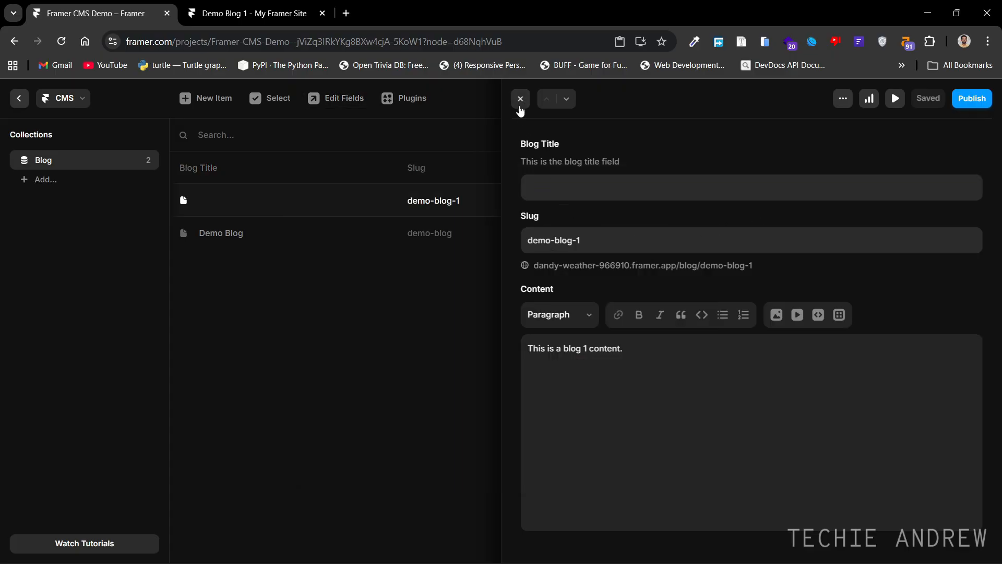
left_click(520, 99)
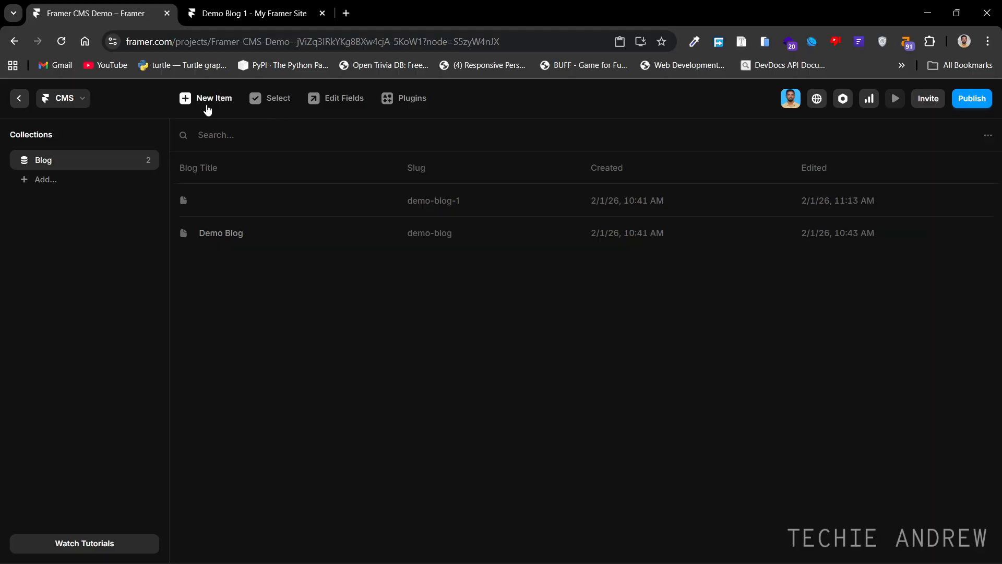
Create a Blog item with the default title "Blog Title 1" as a test, and delete its draft.
left_click(207, 107)
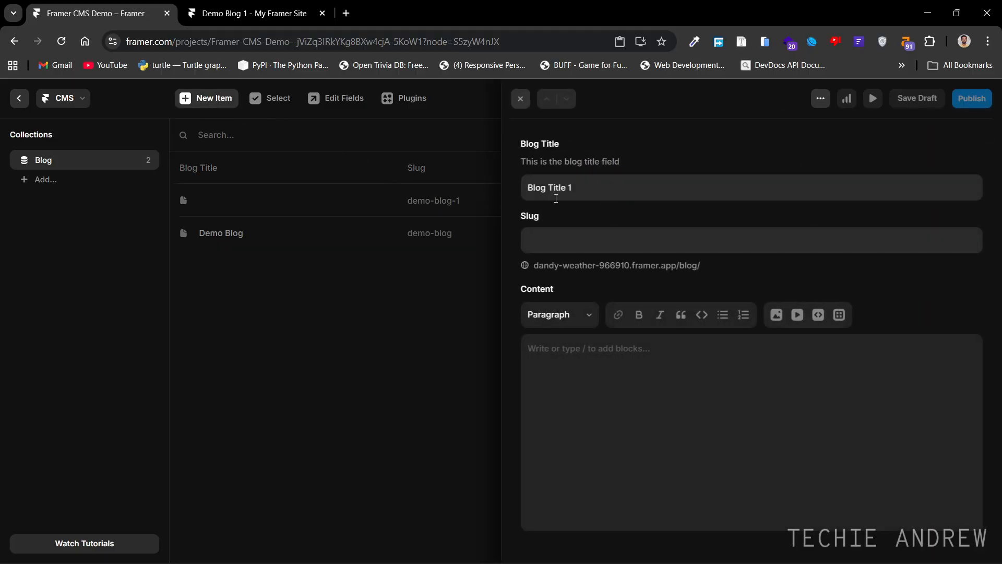
triple_click(570, 186)
left_click_drag(592, 184, 515, 191)
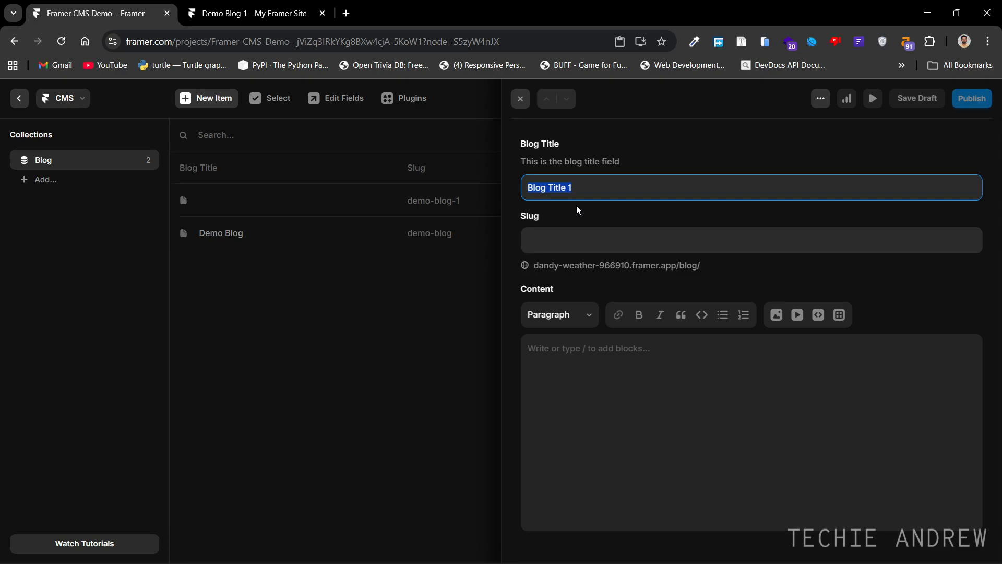
left_click(578, 210)
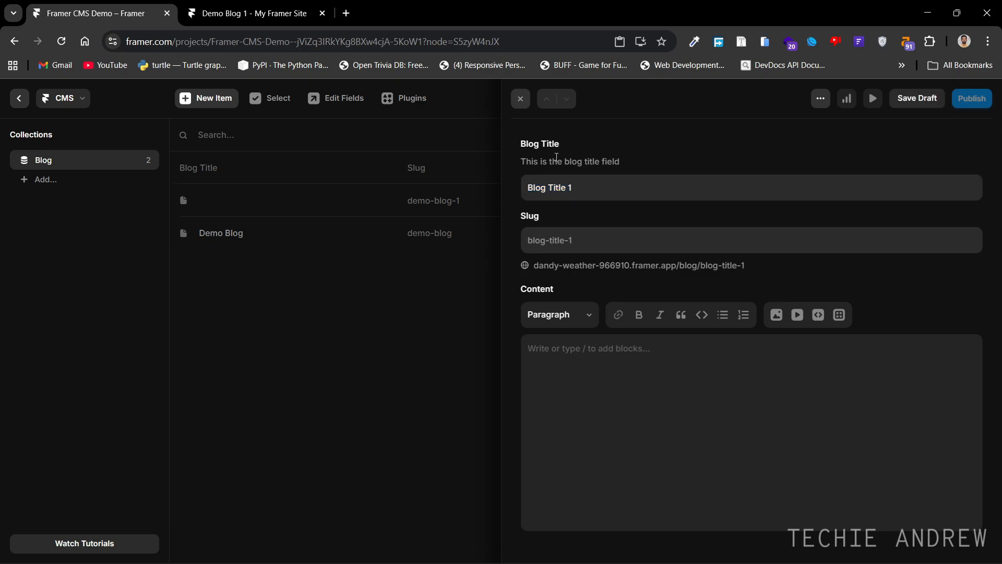
left_click(519, 98)
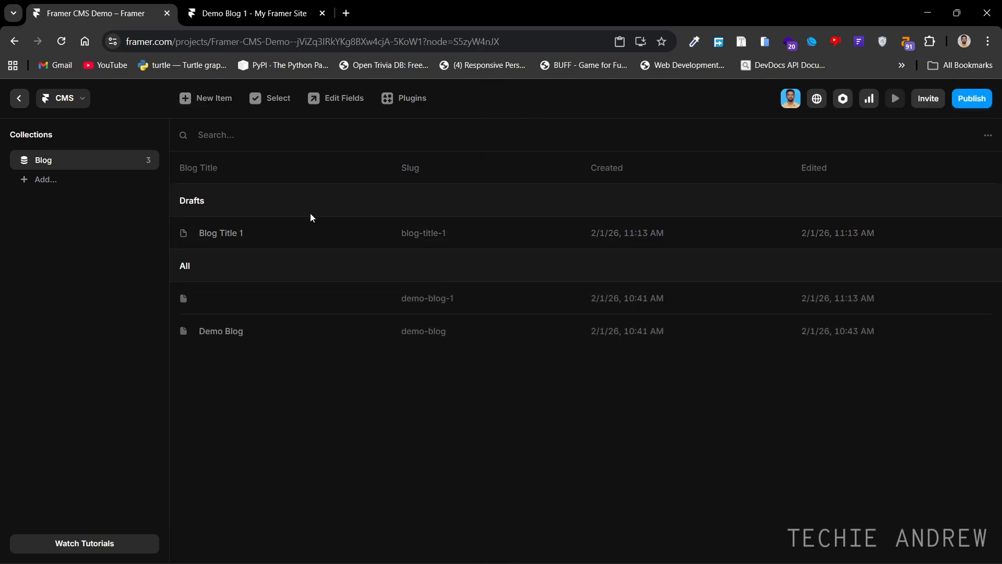
right_click(224, 236)
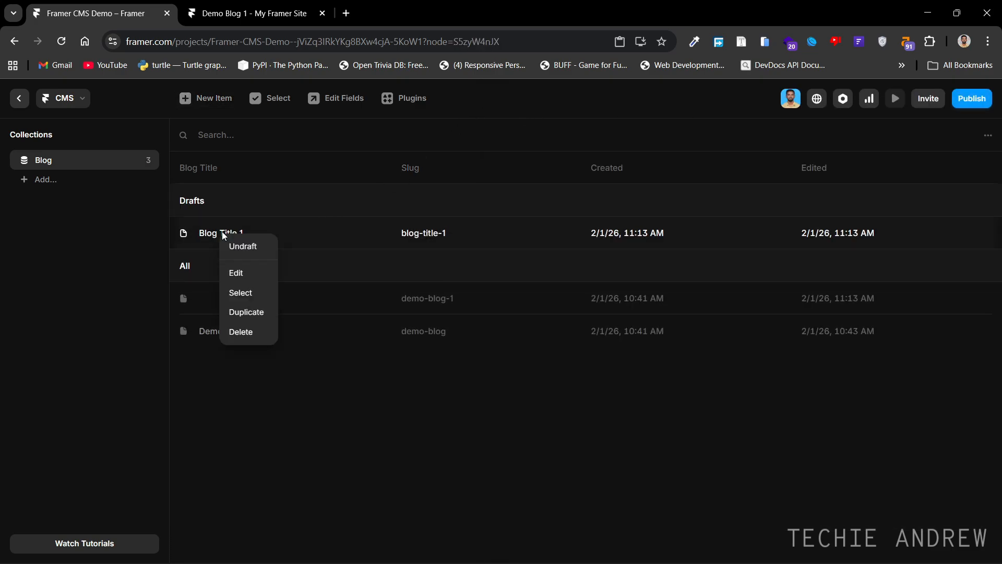
left_click(241, 333)
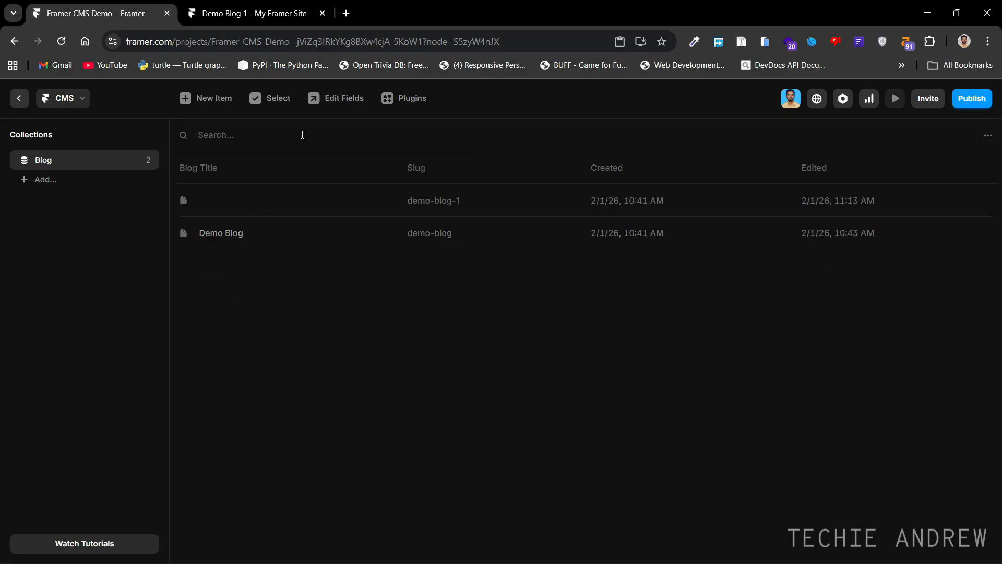
Reopen the demo-blog-1 item and remove the Blog Title field's default value.
left_click(298, 208)
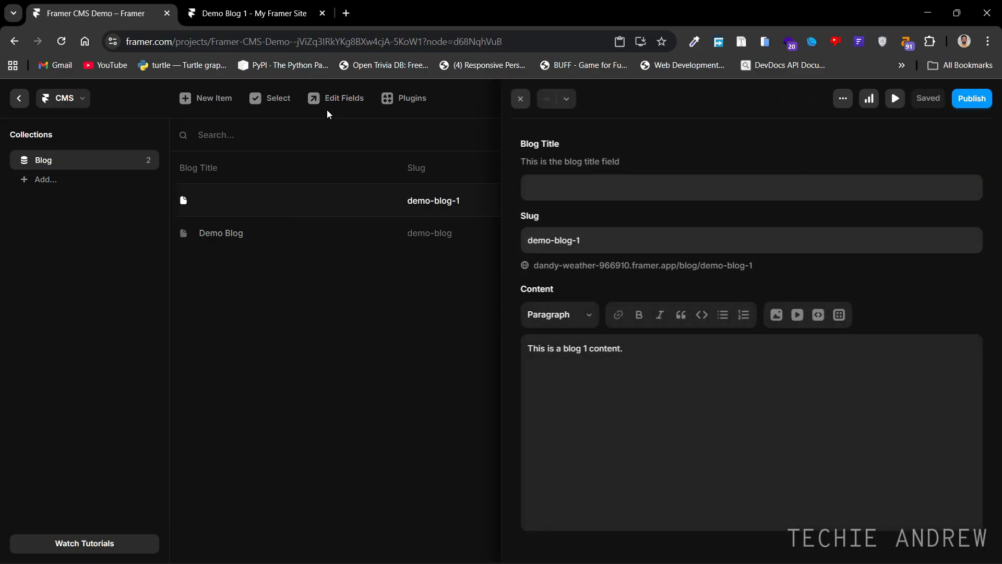
left_click(332, 100)
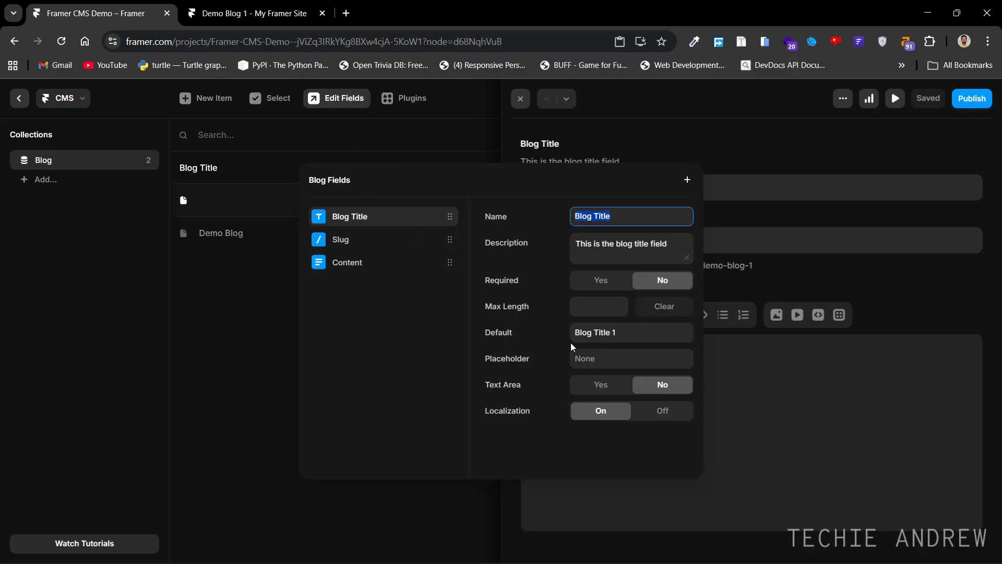
left_click(631, 328)
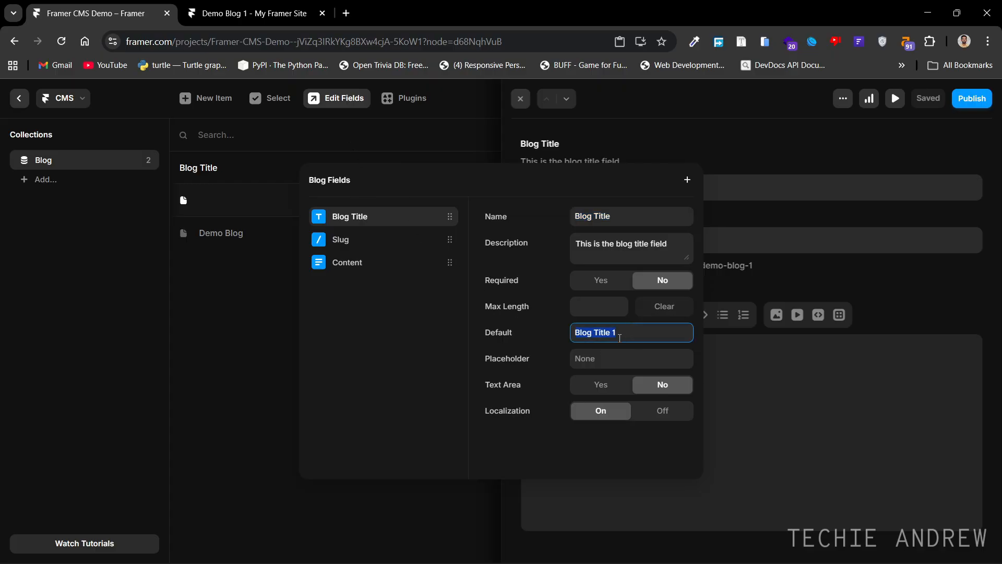
key("BackSpace")
left_click(534, 333)
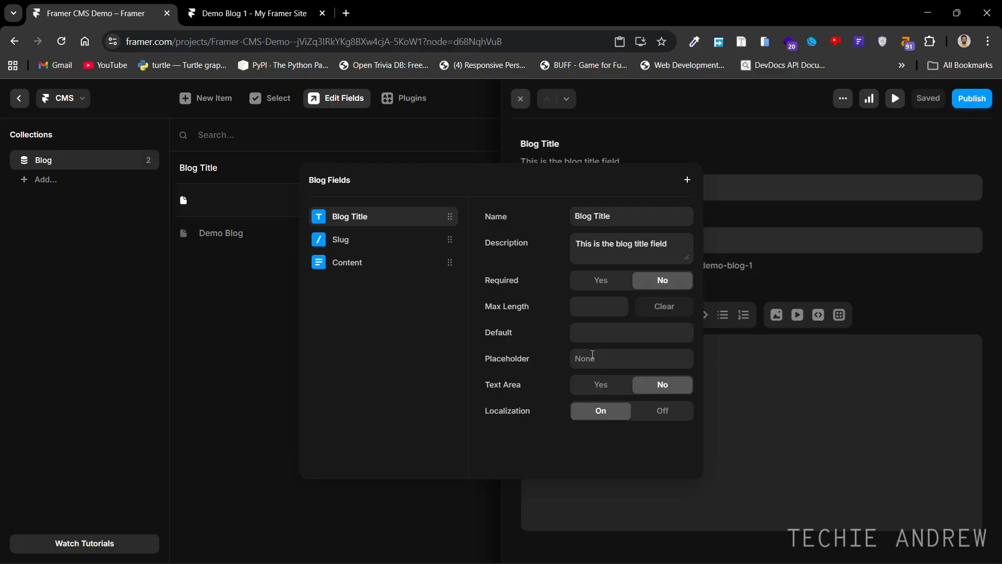
Set the Blog Title field's placeholder to "Please enter the blog title" and close the field settings.
left_click(593, 356)
type("Please enter the blog yiy")
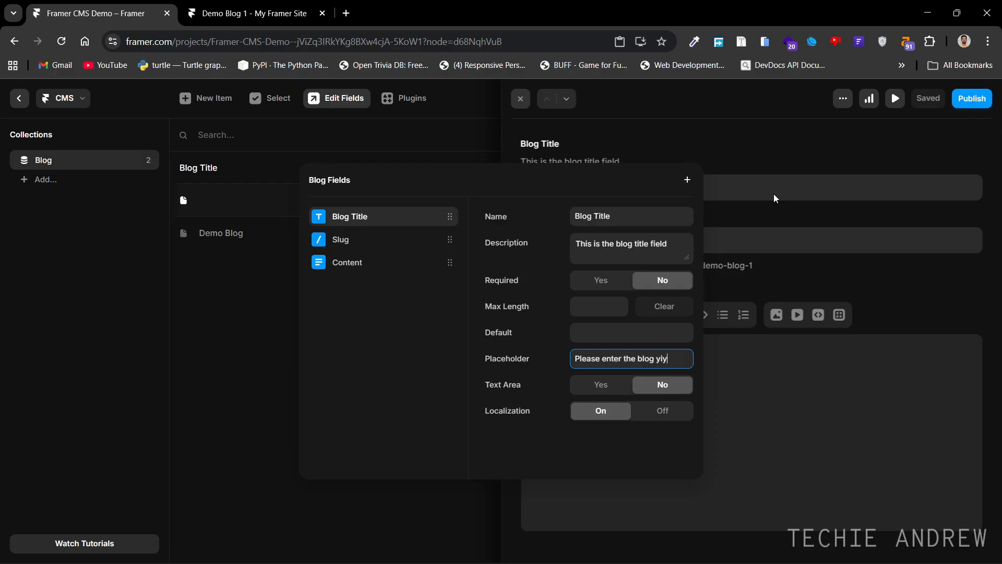
key("BackSpace")
key("BackSpace")
key("BackSpace")
type("title")
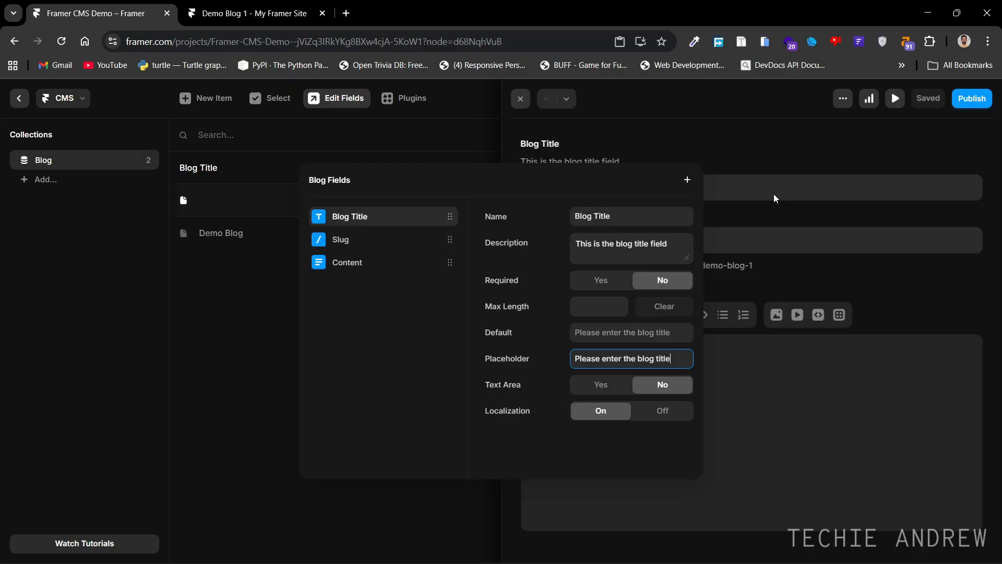
left_click(730, 188)
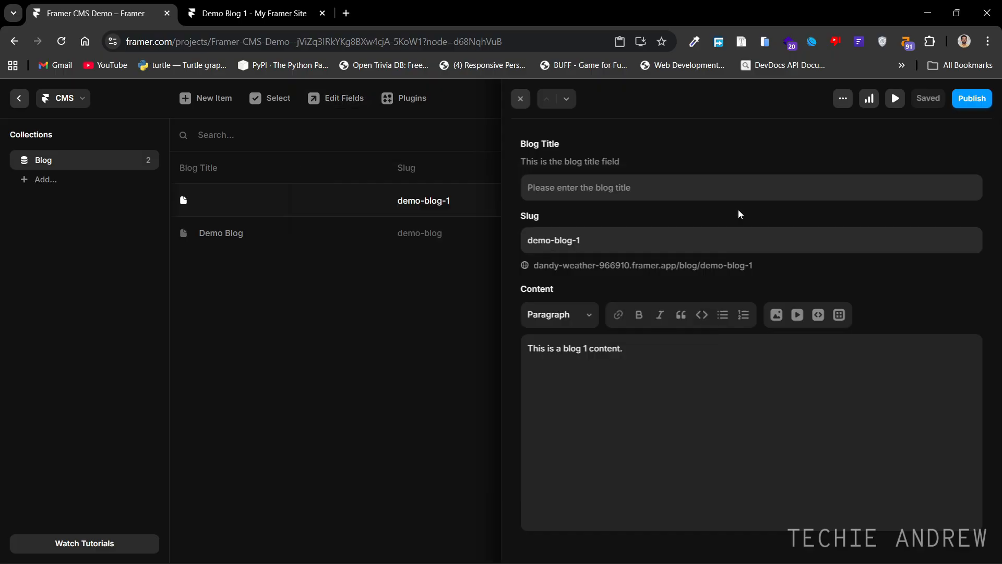
Test the placeholder by entering "T" as the demo-blog-1 item's title and deleting it.
left_click(627, 191)
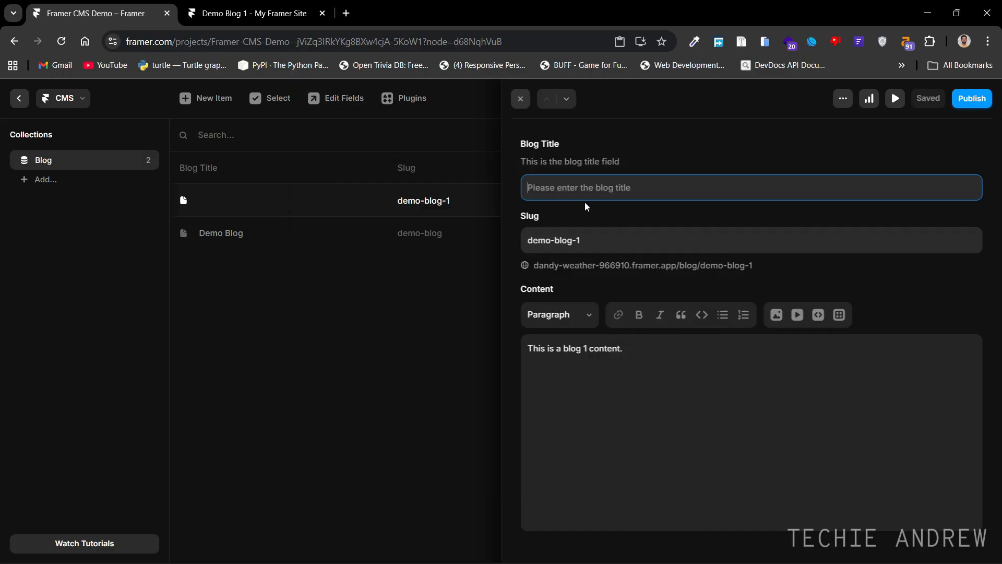
type("T")
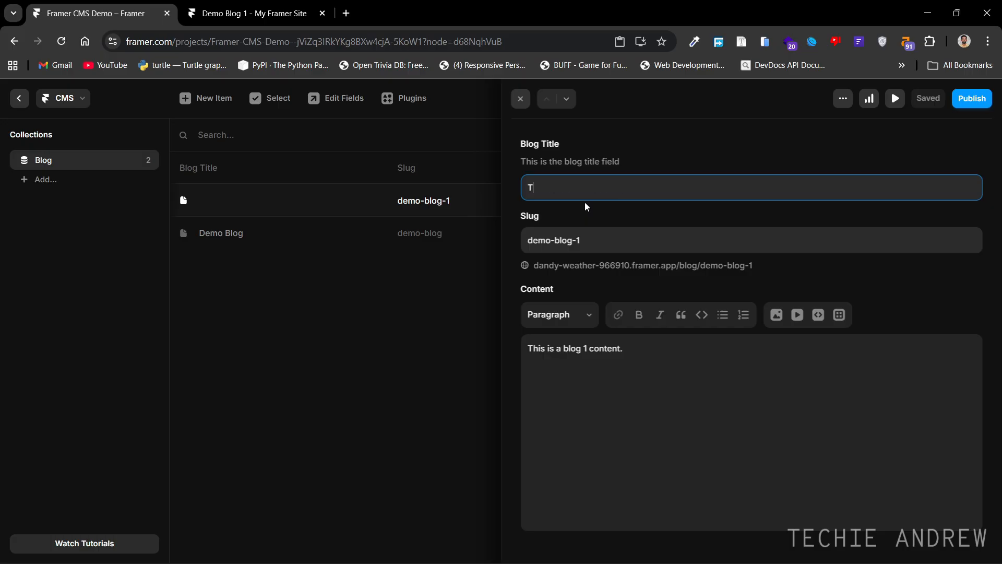
key("BackSpace")
left_click(602, 216)
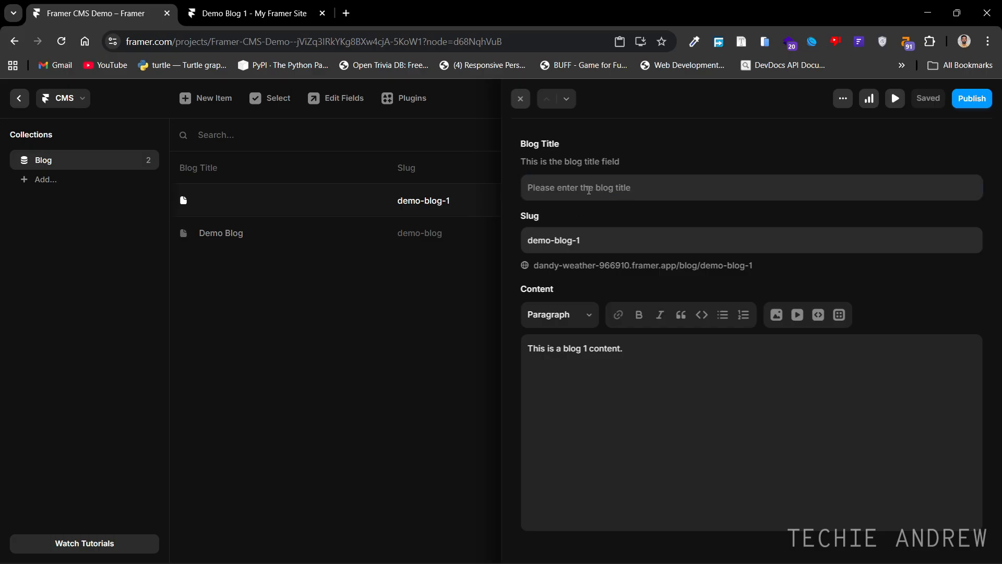
Remove the Blog Title field's placeholder text.
left_click(343, 101)
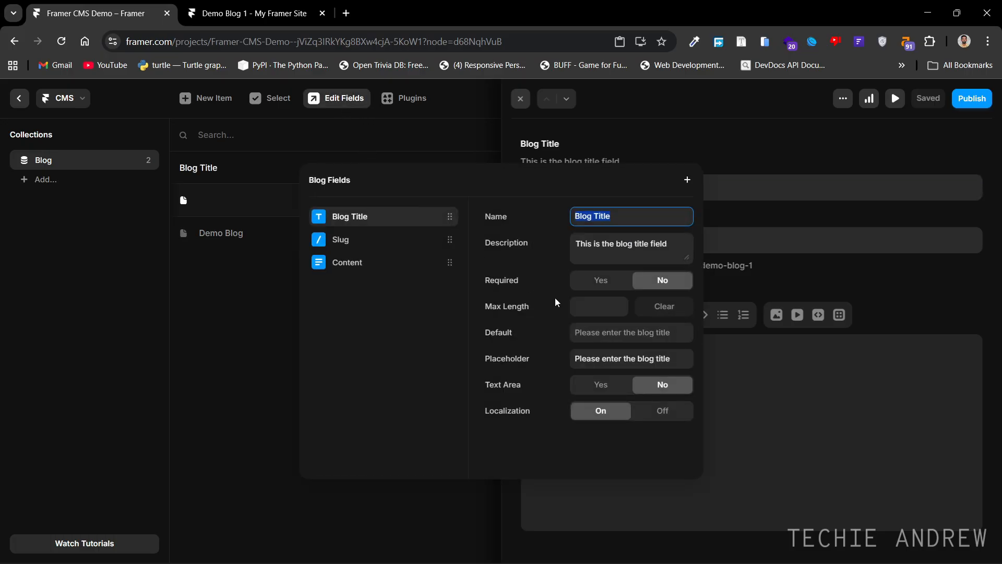
triple_click(646, 361)
key("BackSpace")
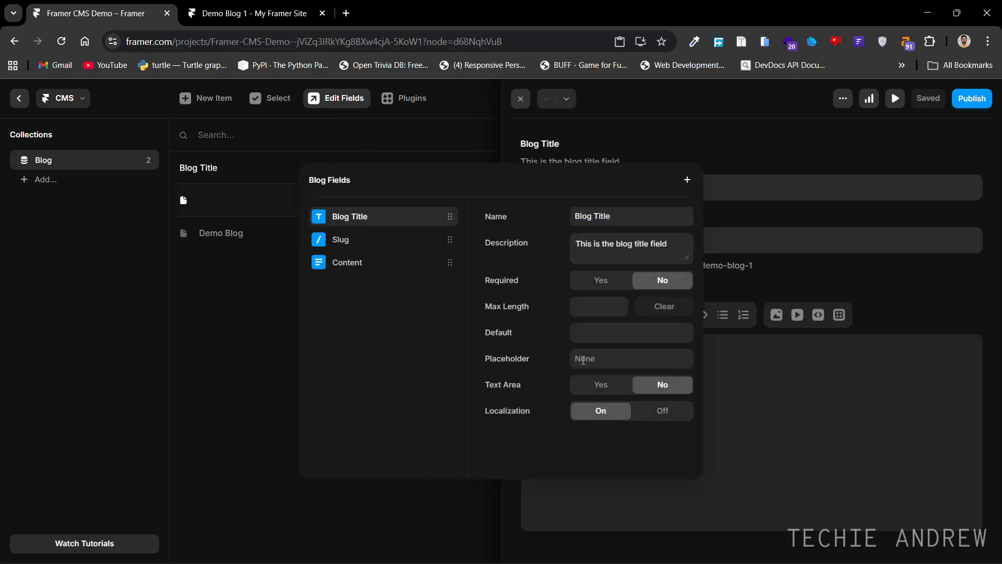
Try out the Text Area option on the Blog Title field and turn it back off.
left_click(606, 389)
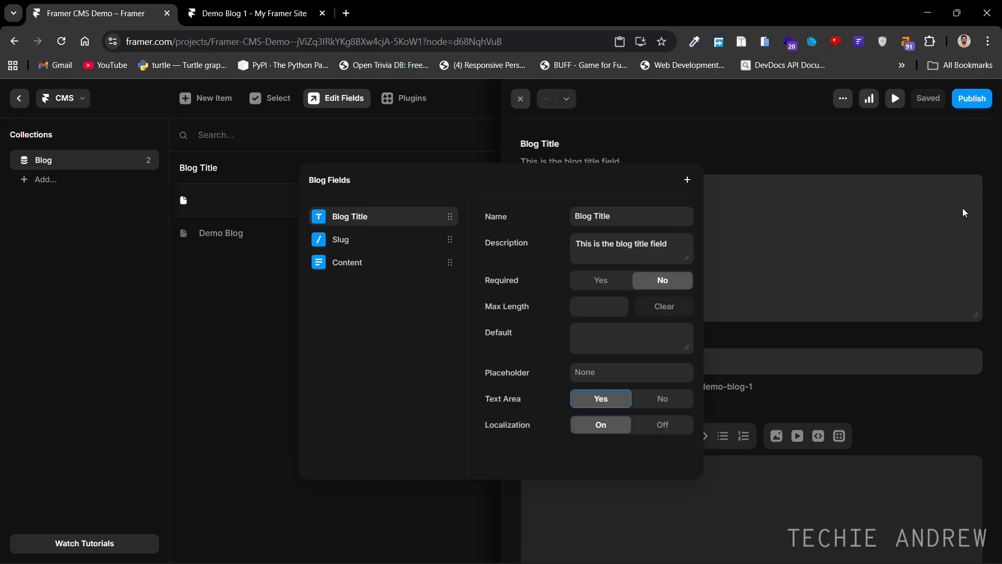
left_click(544, 400)
left_click(667, 404)
left_click(603, 390)
left_click(649, 391)
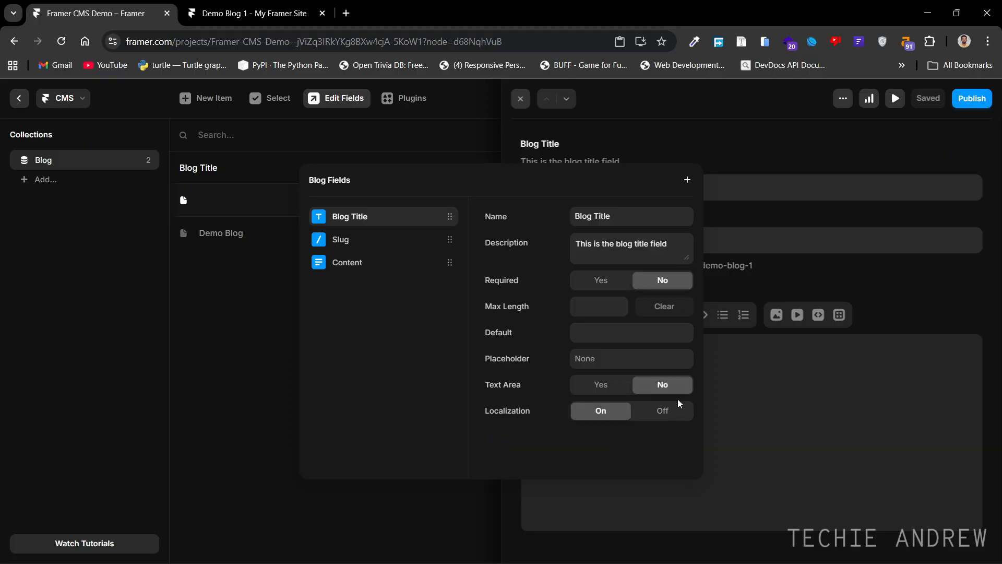
Turn the Blog Title field's localization off and back on.
left_click(649, 409)
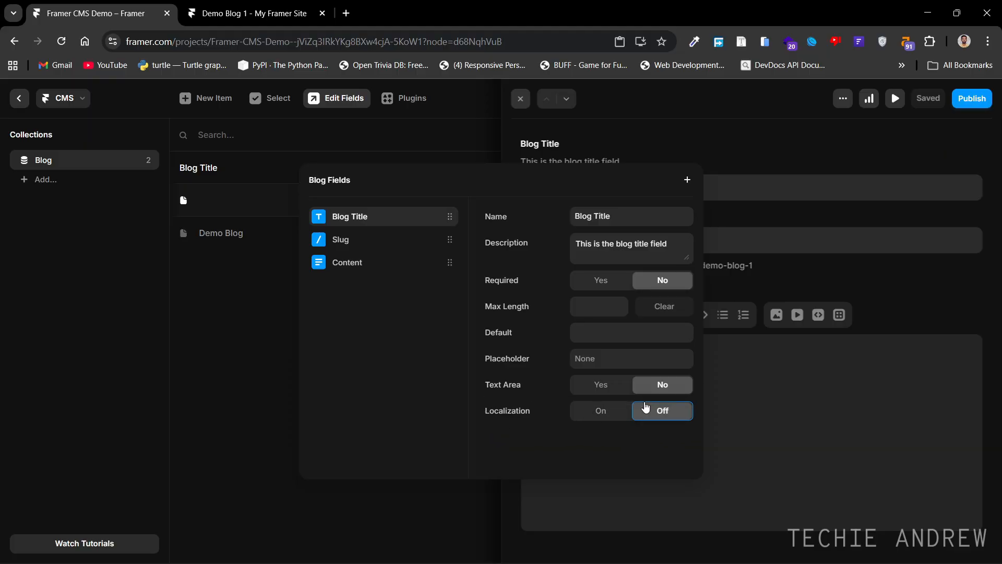
left_click(615, 412)
left_click(553, 437)
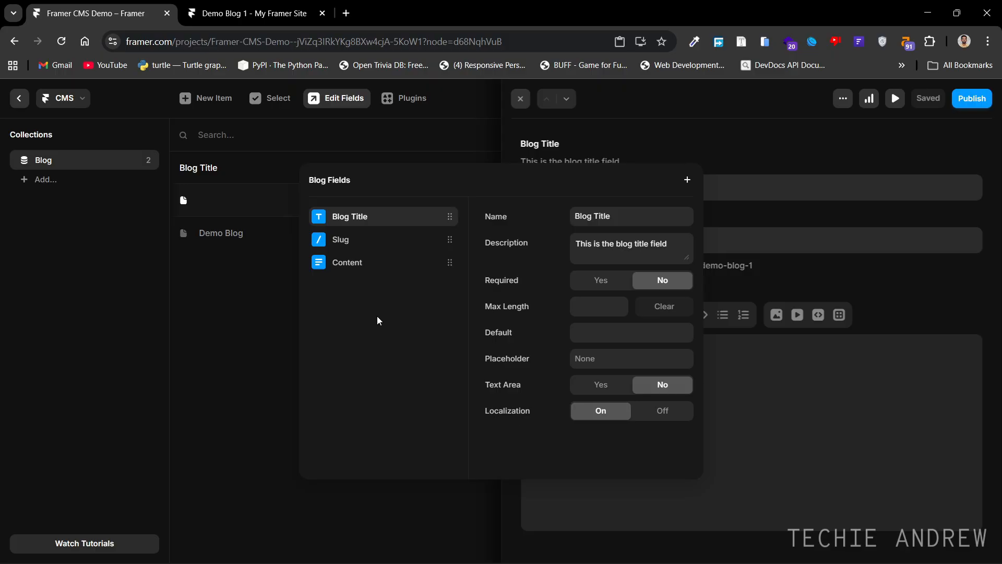
Add a Formatted Text field to the Blog collection and remove it again.
left_click(685, 181)
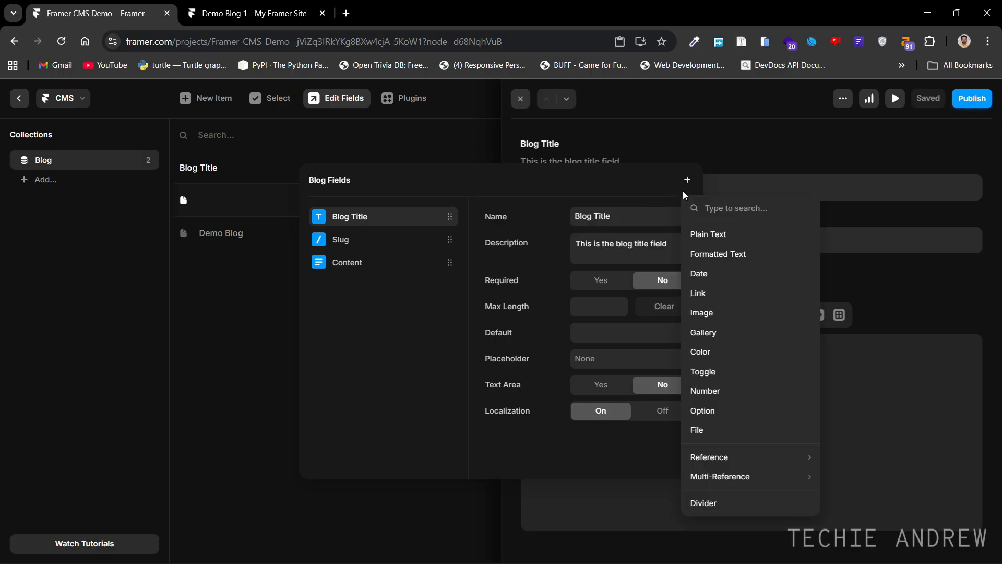
left_click(705, 254)
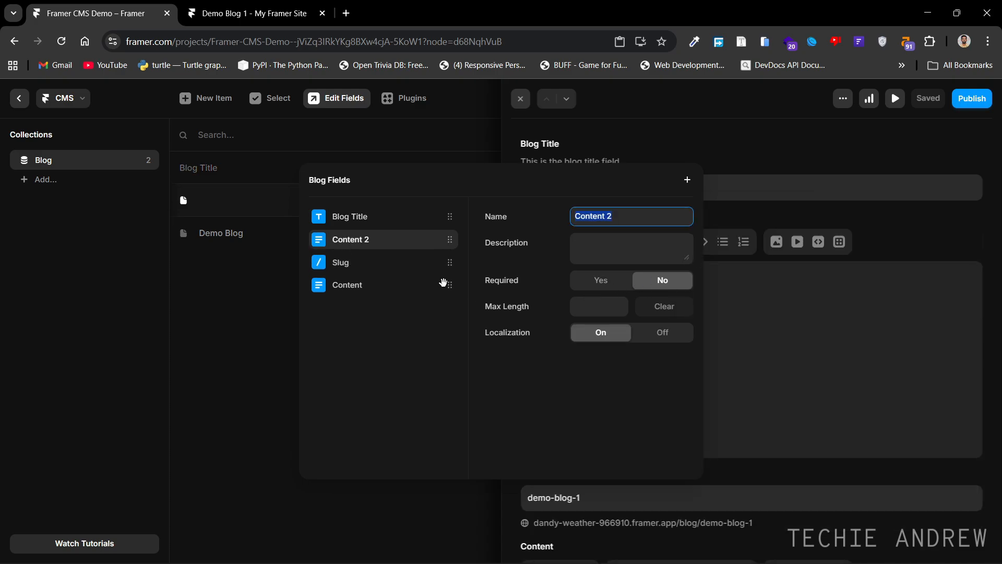
left_click(358, 294)
left_click(384, 243)
right_click(385, 241)
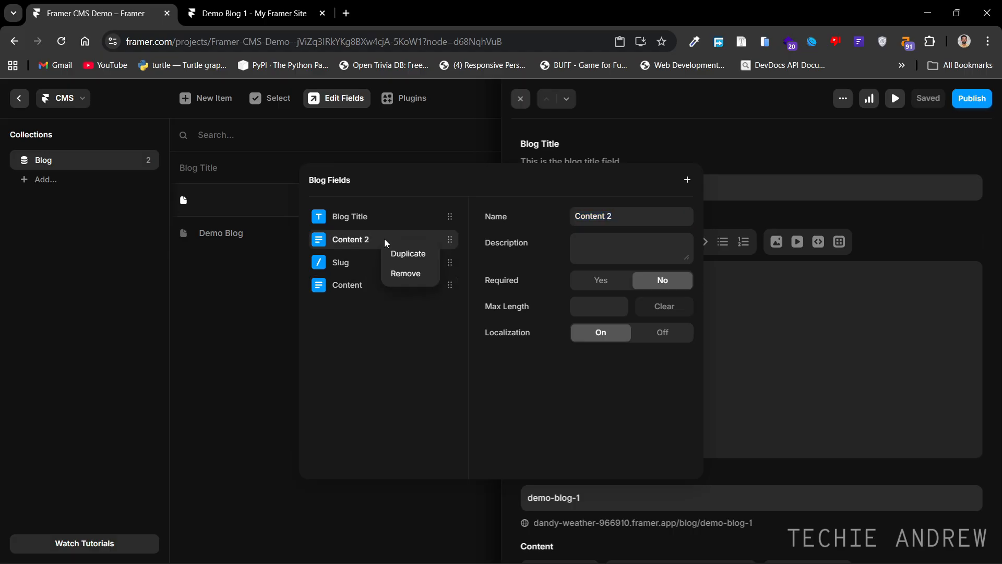
left_click(402, 266)
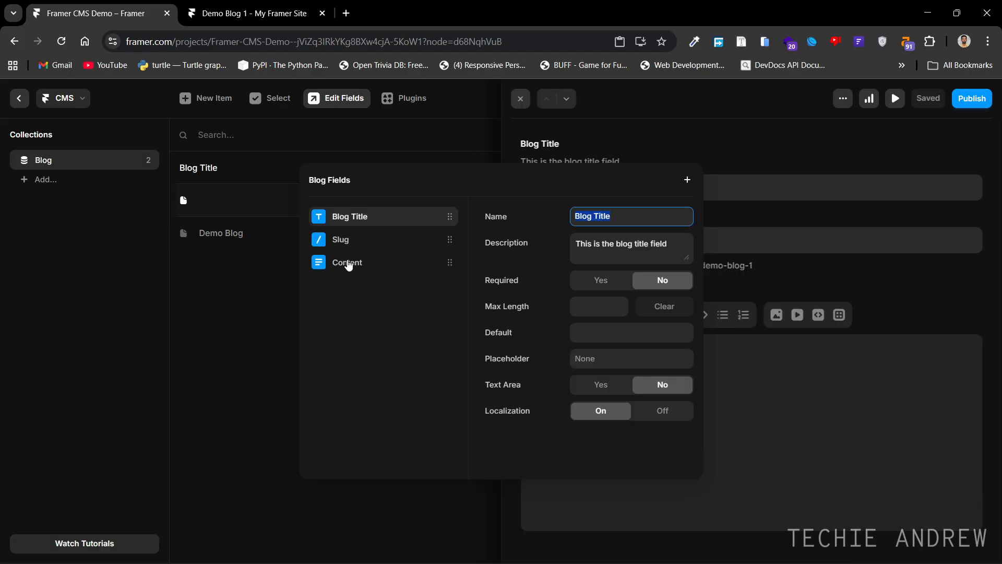
Examine the Content field's settings and the available field types, and close the Blog fields editor.
left_click(370, 269)
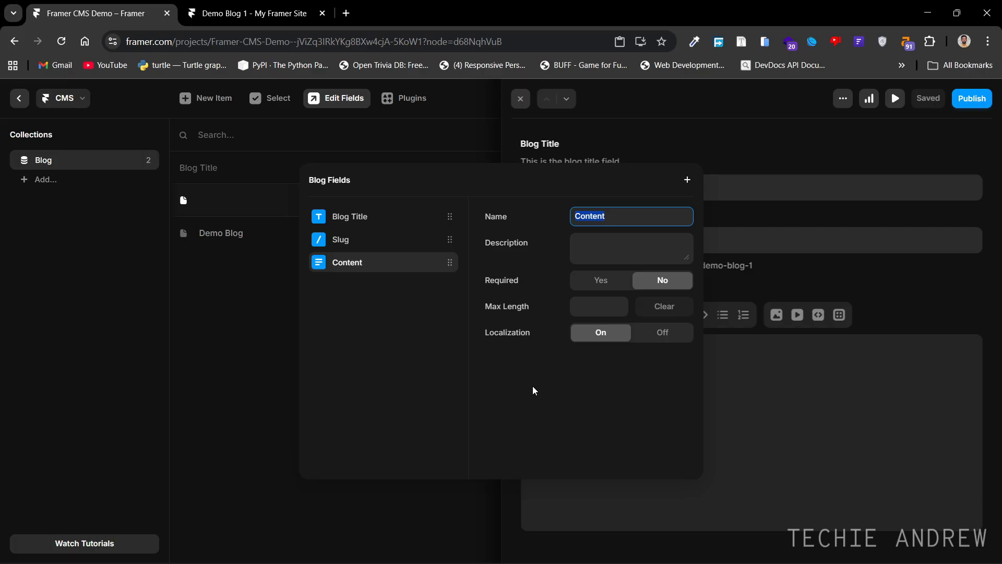
left_click(687, 180)
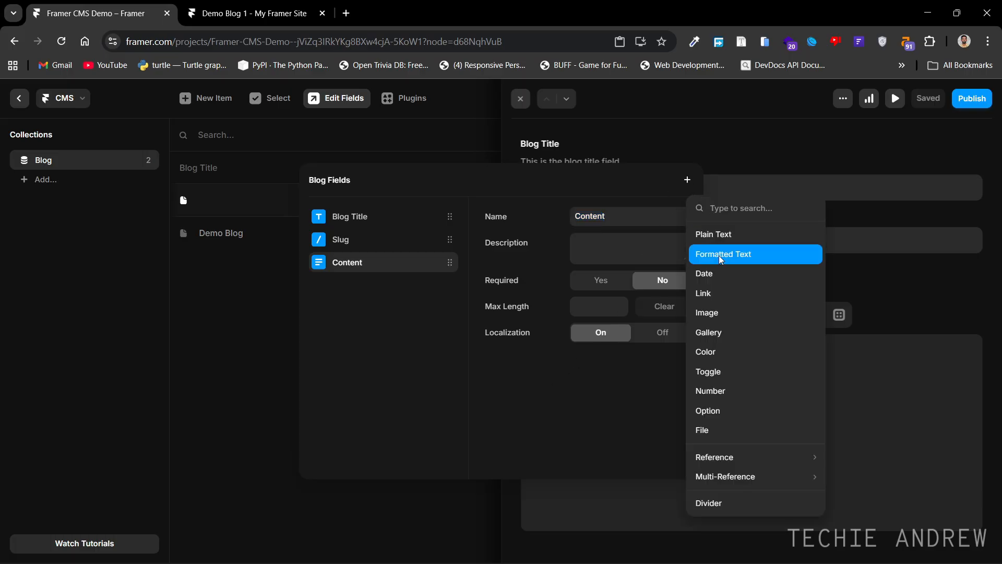
left_click(501, 407)
left_click(629, 216)
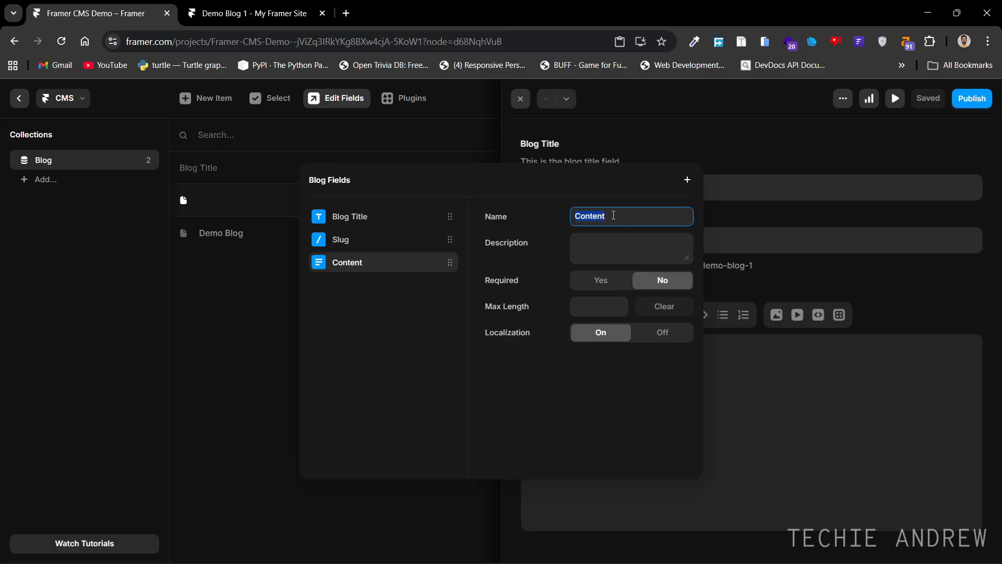
left_click(610, 241)
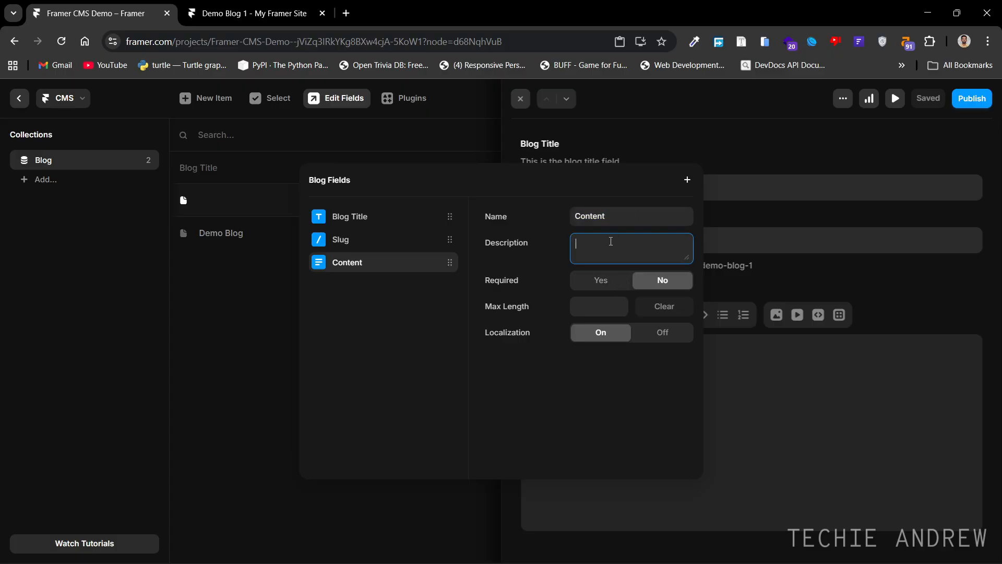
left_click(508, 291)
left_click(875, 269)
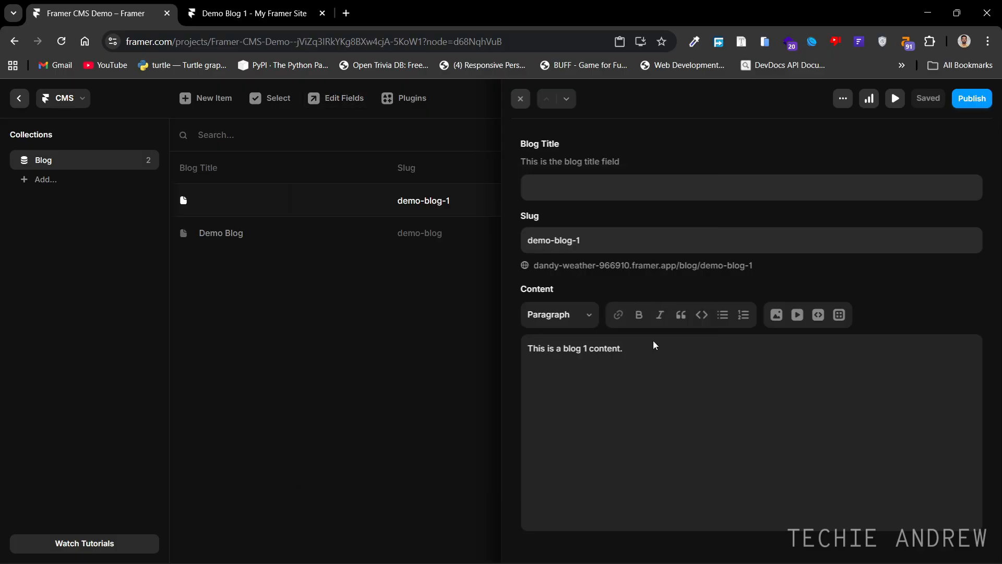
Try Heading 1 through Heading 6 on the demo-blog-1 item's content text and set it back to Heading 1.
left_click(636, 349)
left_click_drag(530, 350, 627, 348)
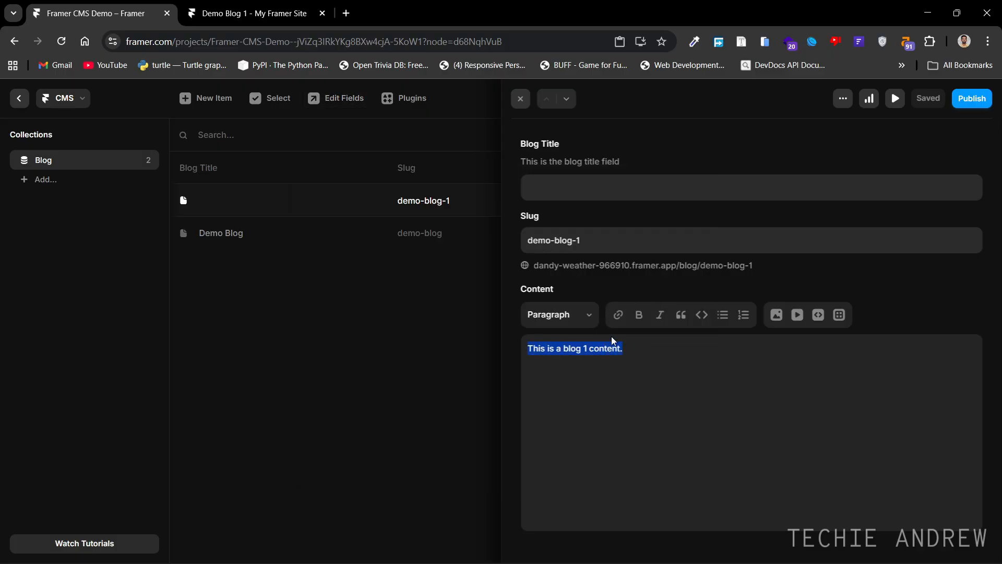
left_click(581, 315)
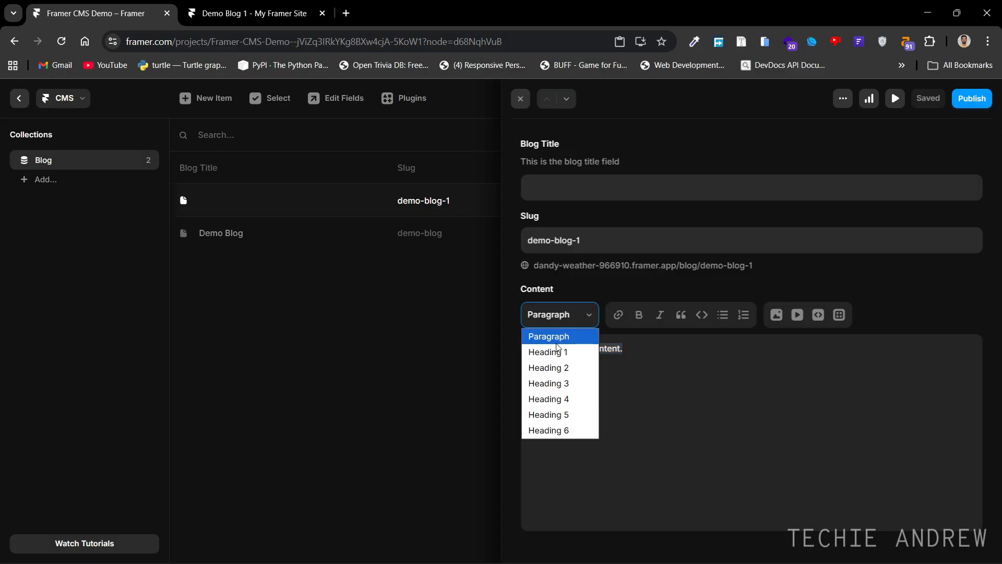
left_click(564, 351)
left_click(568, 315)
left_click(555, 367)
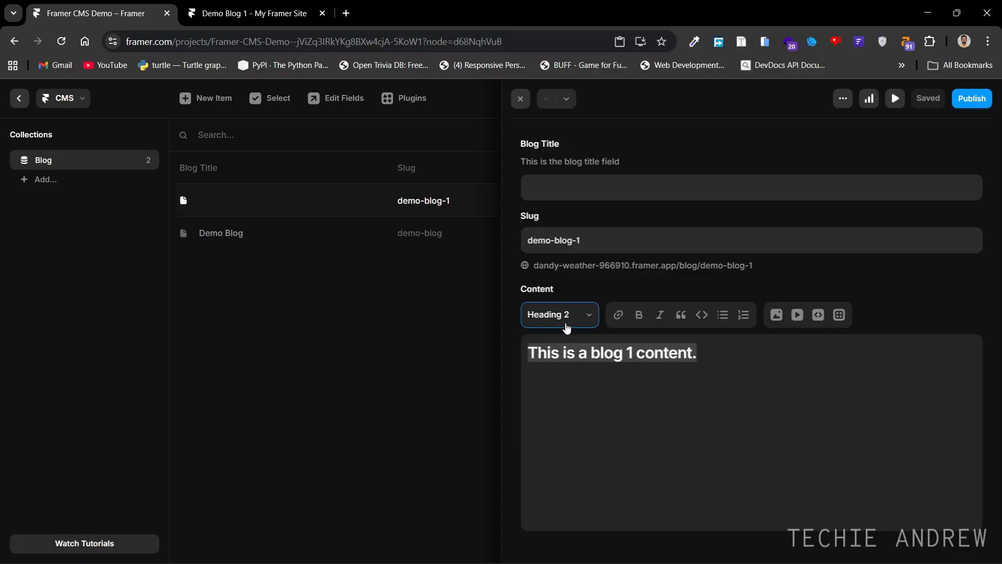
left_click(565, 314)
left_click(551, 383)
left_click(567, 315)
left_click(553, 399)
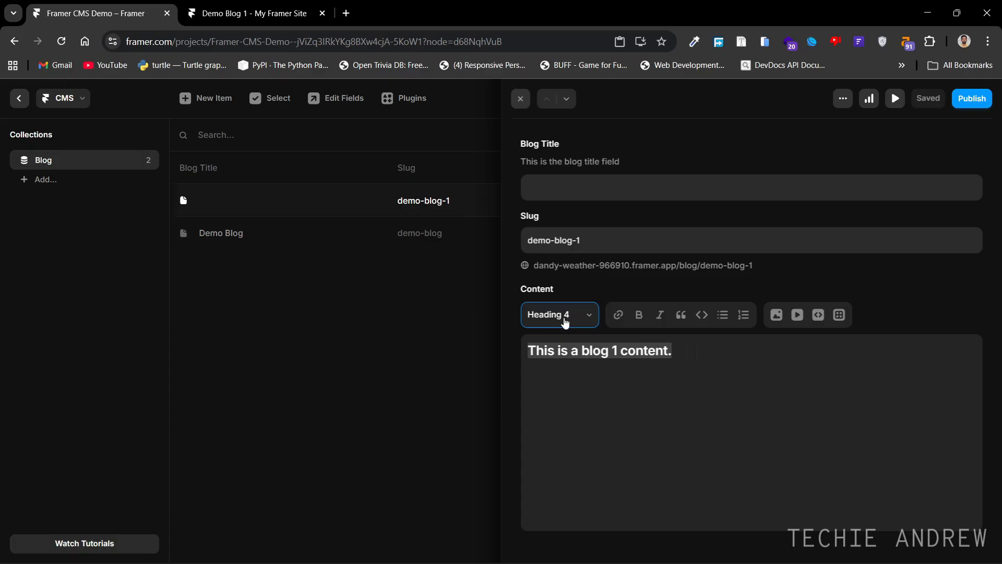
left_click(563, 317)
left_click(550, 414)
left_click(563, 320)
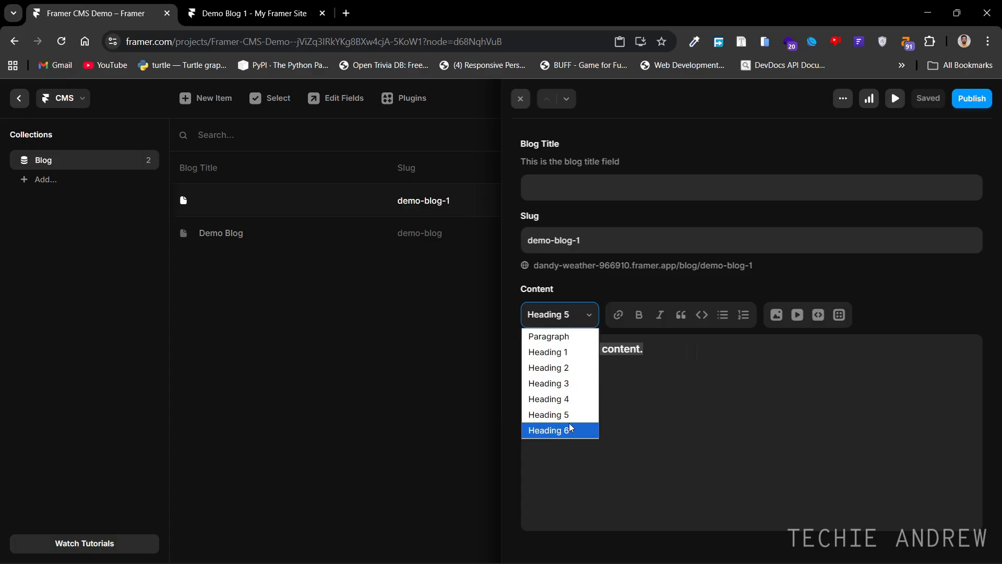
left_click(562, 430)
left_click(563, 315)
left_click(553, 353)
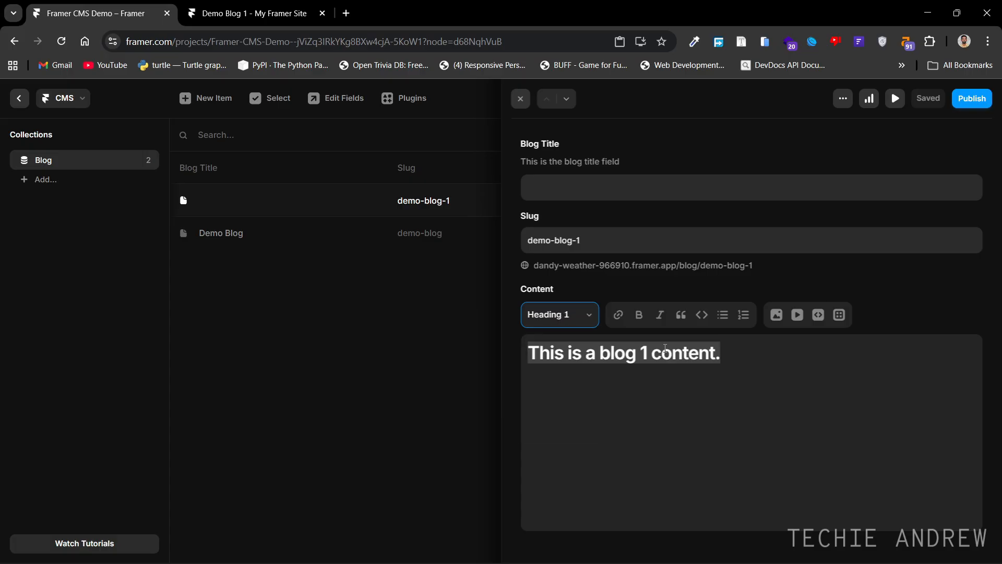
Check the link options for the selected content text and close them without linking.
left_click(768, 351)
left_click_drag(752, 348, 526, 365)
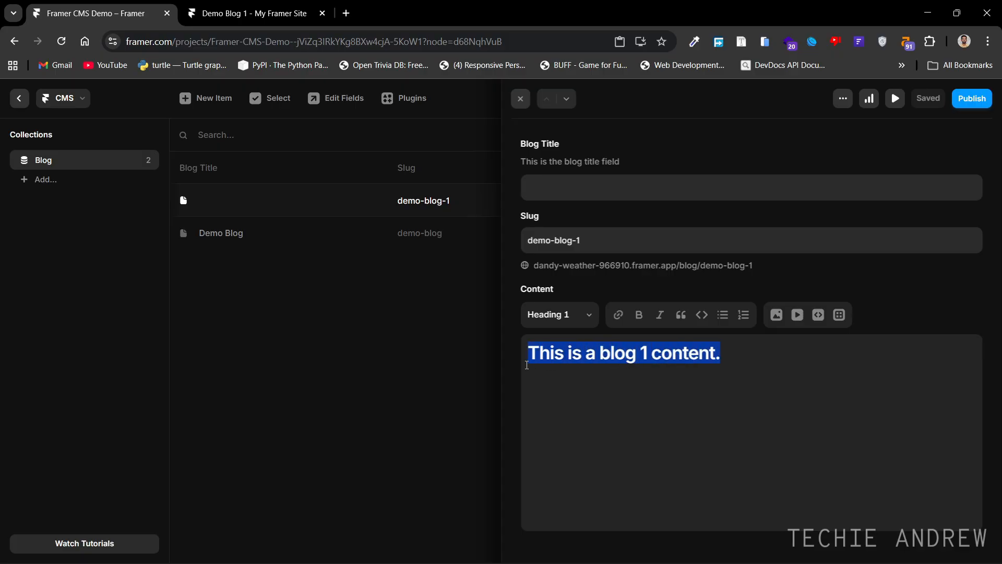
left_click(619, 316)
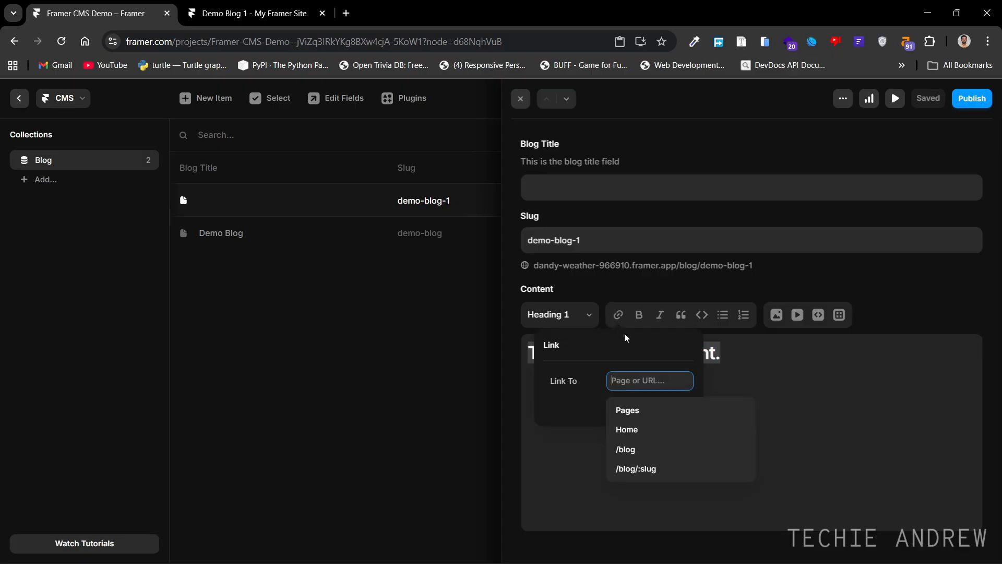
left_click(755, 352)
left_click(759, 346)
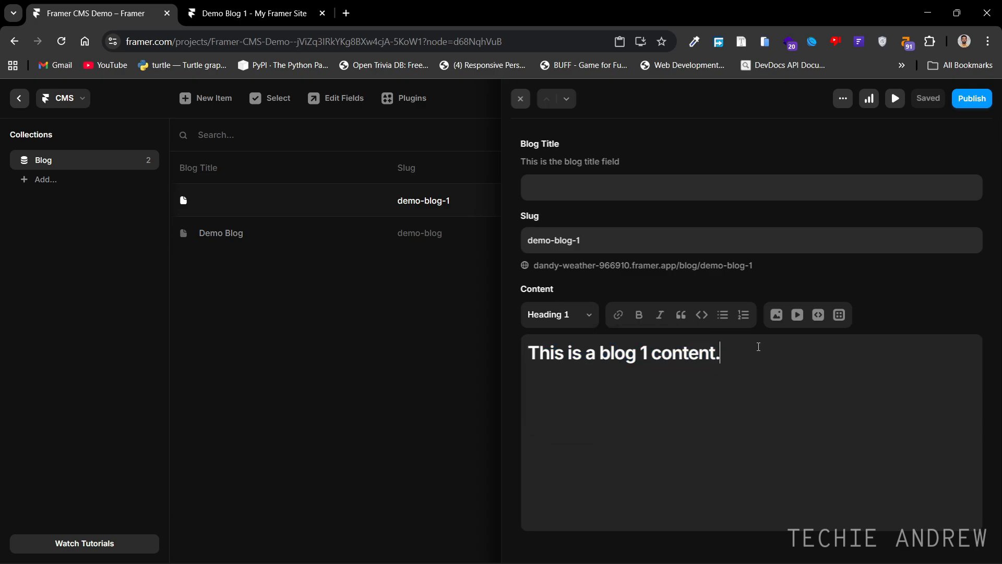
Make the demo-blog-1 item's heading text "This is a blog 1 content." bold and italic.
left_click_drag(759, 347, 527, 361)
left_click(646, 320)
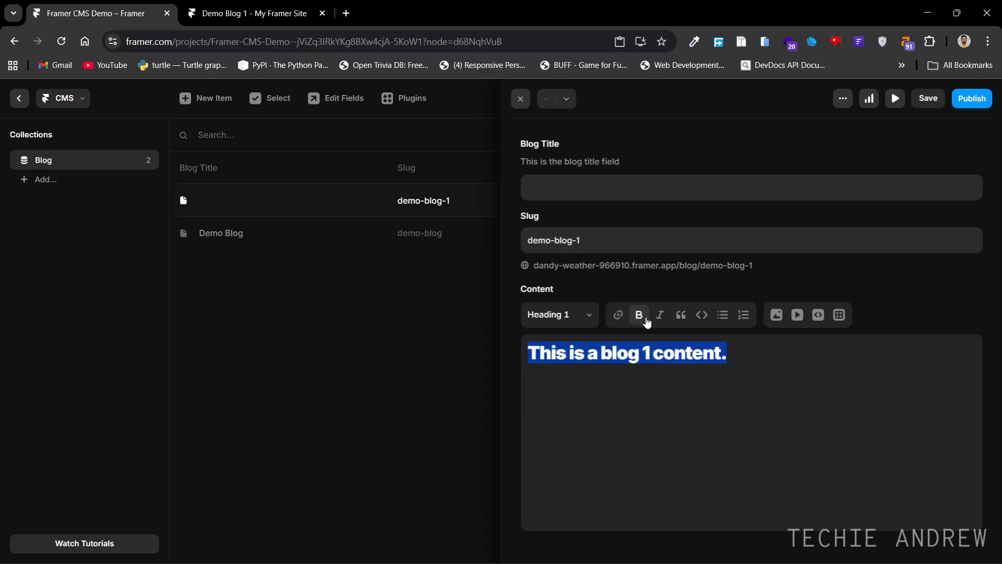
left_click(660, 317)
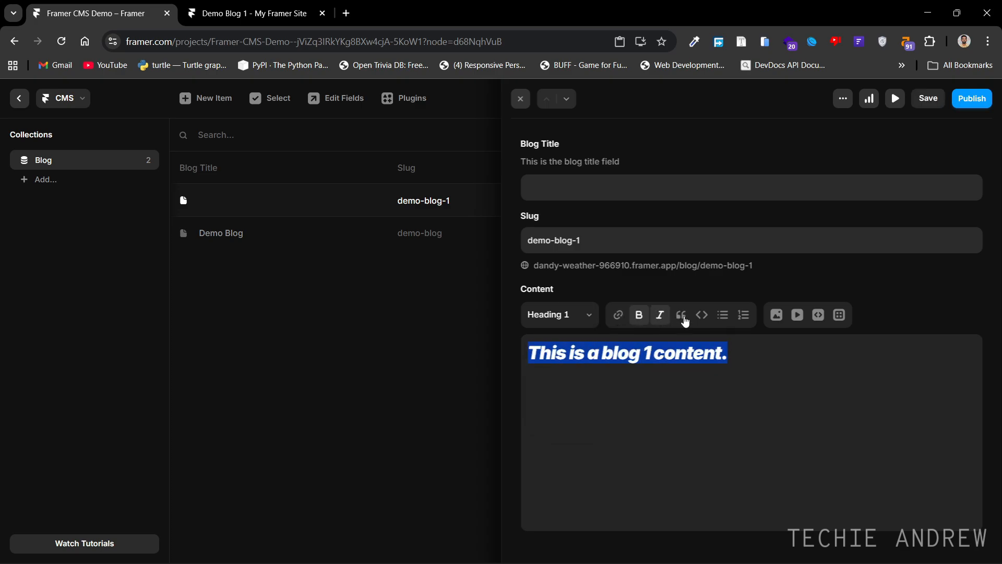
Try out the blockquote and inline code formats on the content text and turn them back off.
left_click(683, 316)
left_click(683, 316)
left_click(704, 316)
left_click(827, 361)
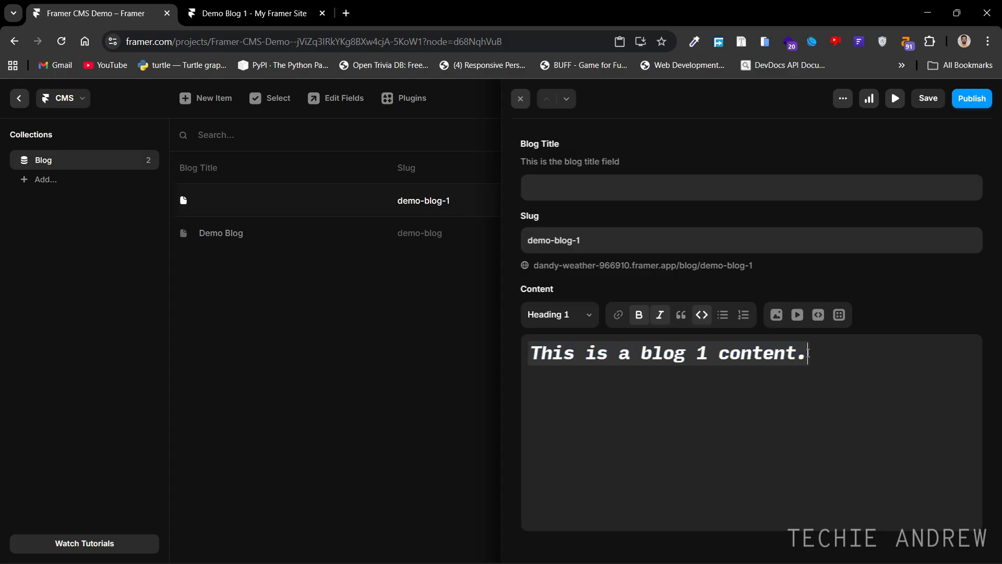
left_click(702, 316)
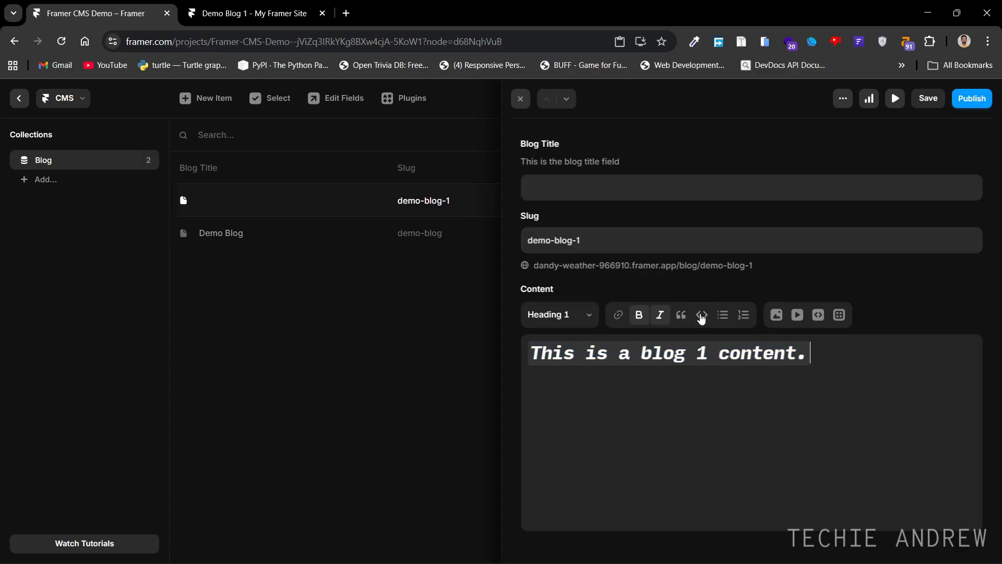
triple_click(820, 356)
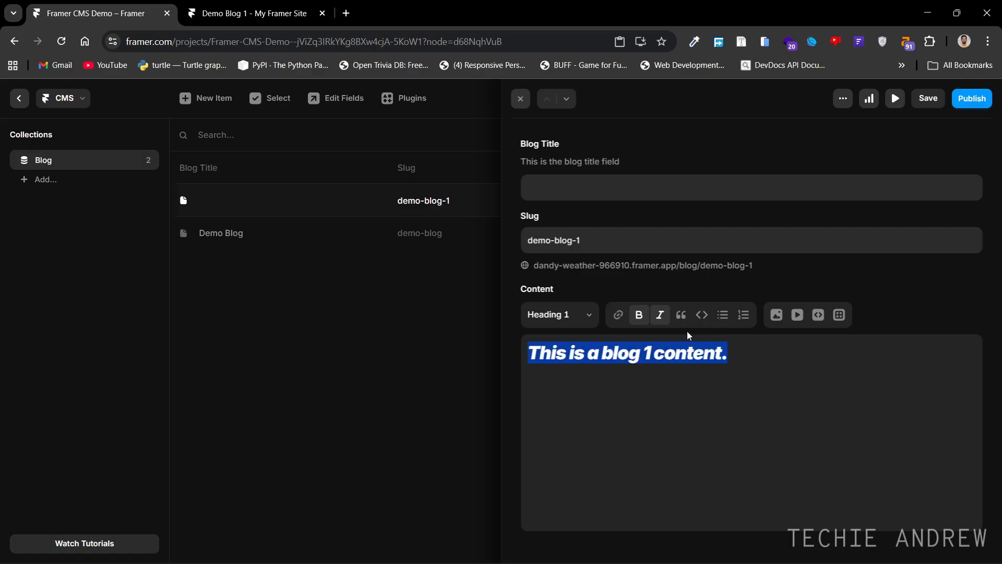
Try out the bulleted and numbered list formats on the content text and turn them back off.
left_click(724, 318)
left_click(744, 317)
left_click(742, 318)
left_click(781, 353)
Open and cancel the content's image upload, and insert a video below the heading text.
left_click(777, 317)
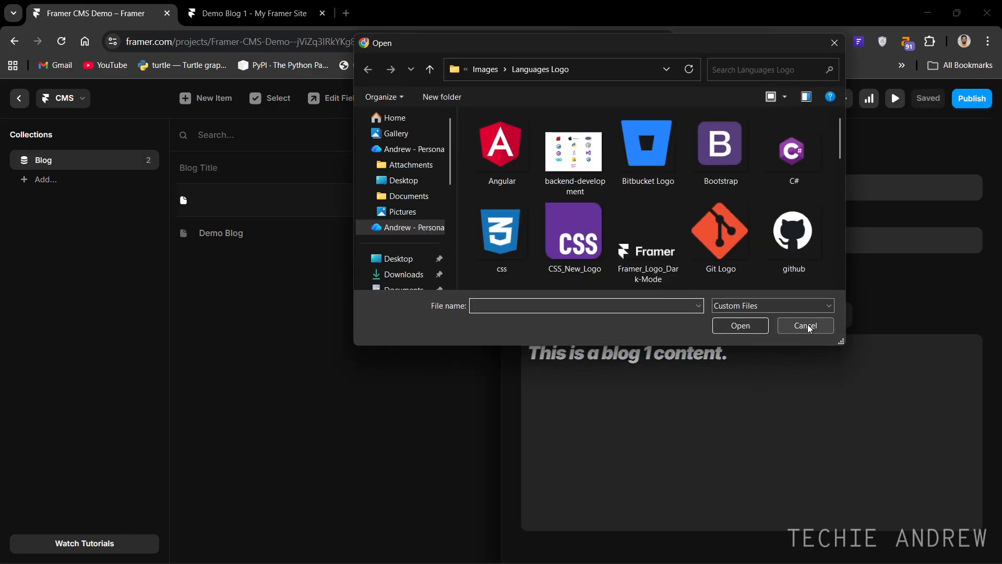
left_click(806, 325)
left_click(800, 317)
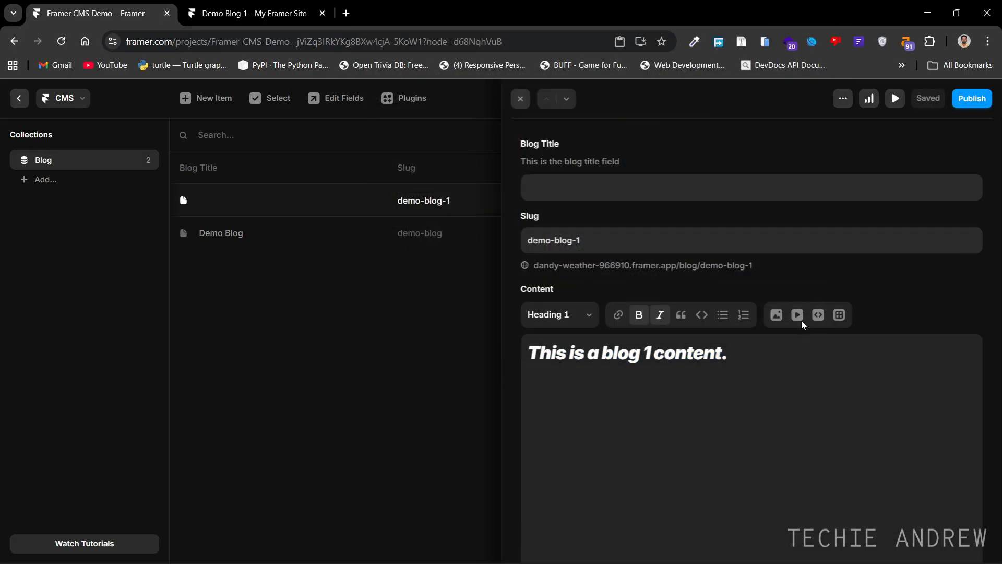
scroll(791, 383, "down", 1)
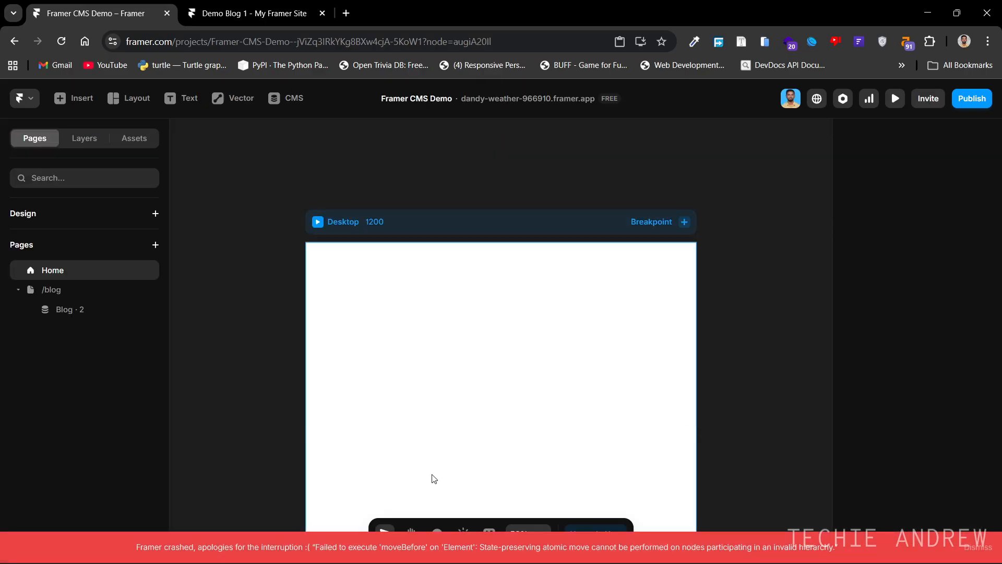
View the demo-blog-1 detail page on the canvas and reopen the demo-blog-1 item in the CMS.
left_click_drag(758, 418, 775, 352)
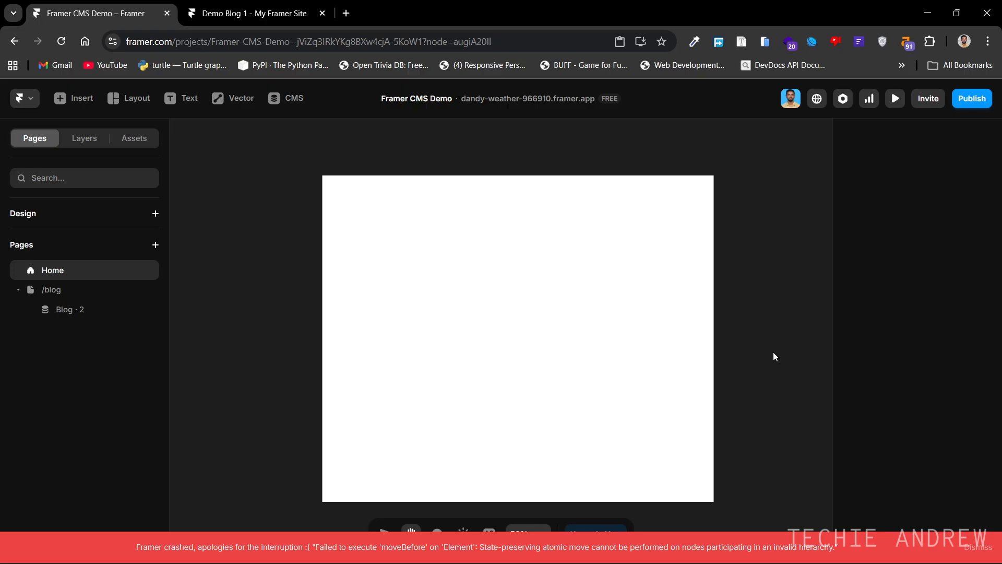
left_click(99, 308)
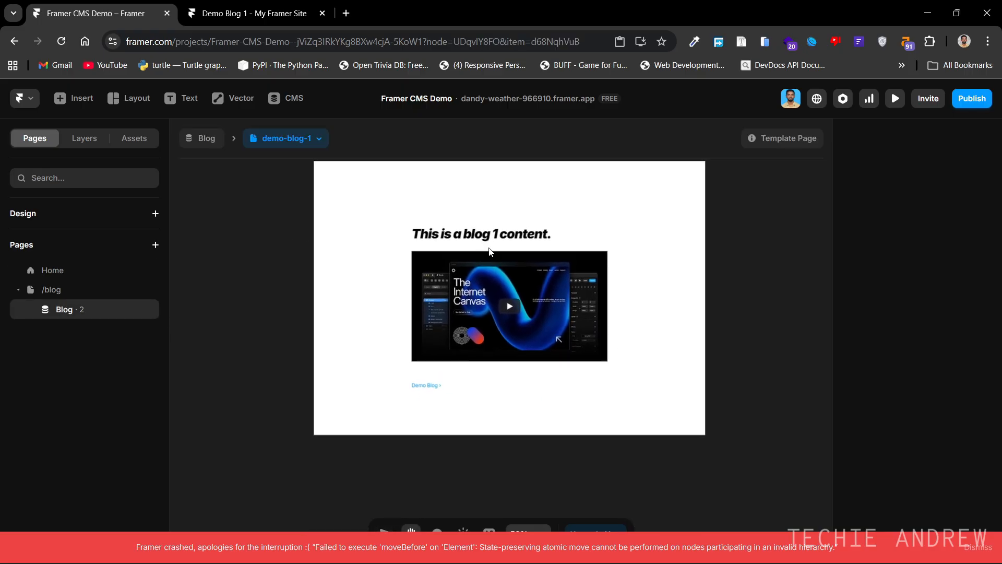
left_click(554, 283)
left_click(287, 98)
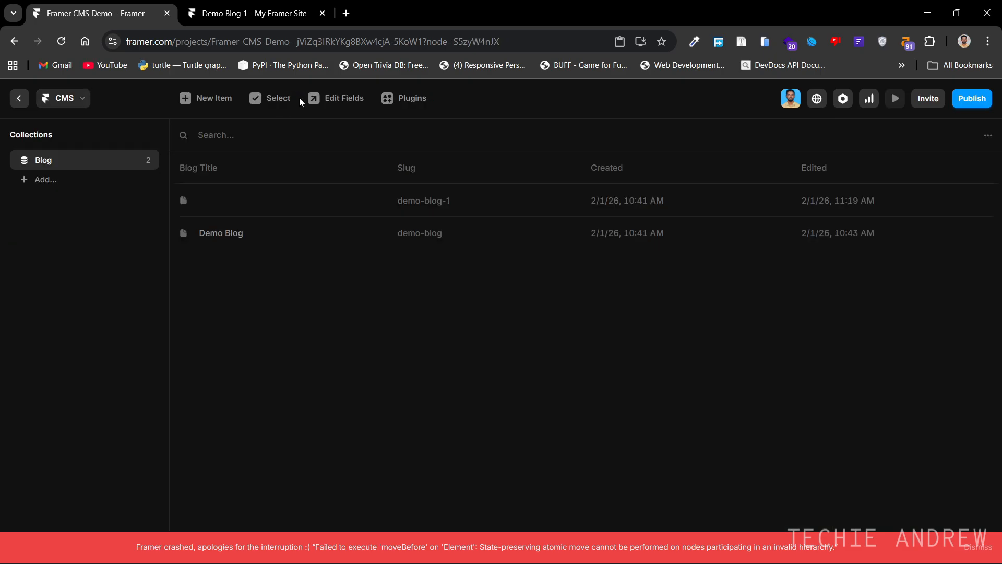
left_click(541, 199)
scroll(841, 359, "down", 1)
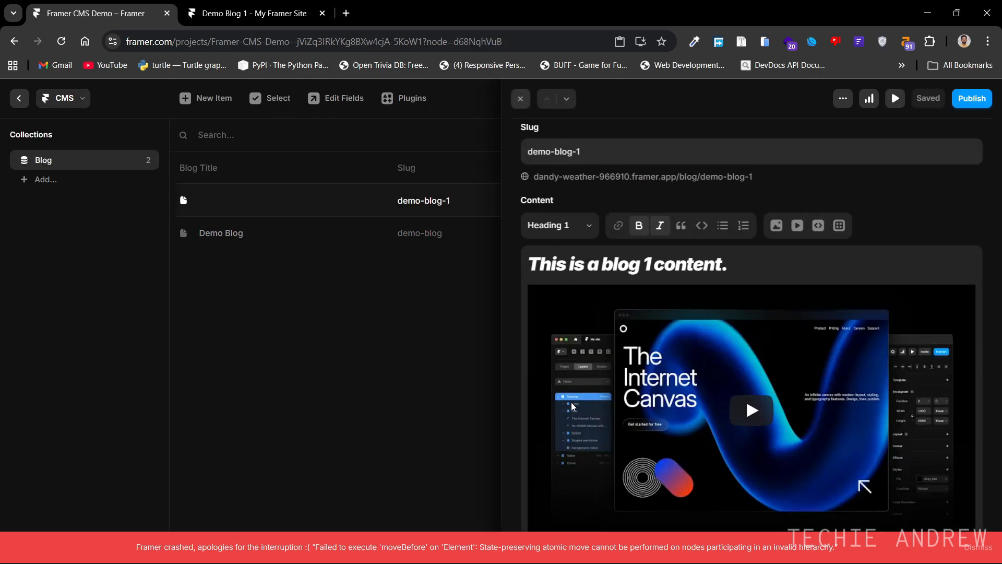
Delete the video from the demo-blog-1 item's content.
left_click(674, 380)
left_click(766, 262)
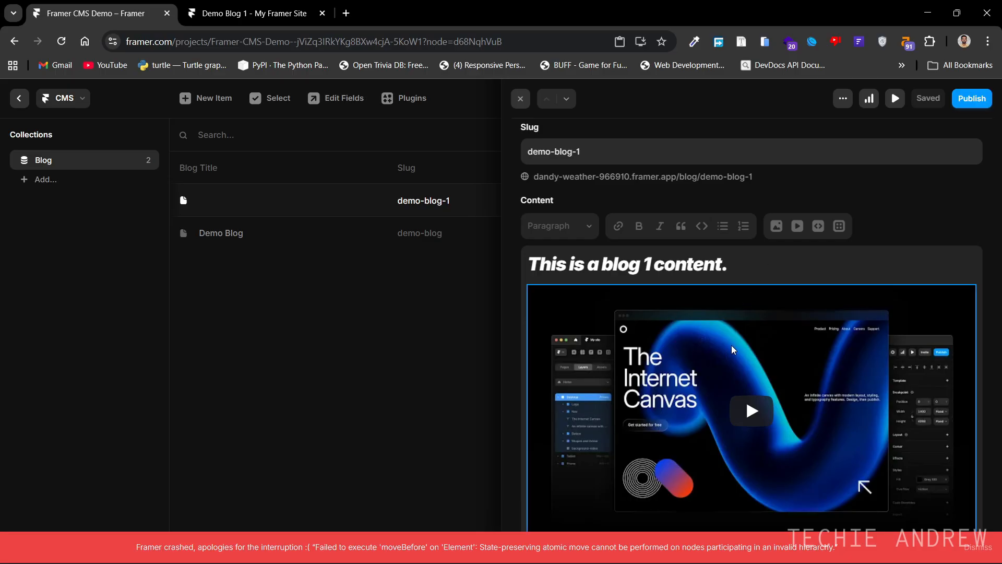
key("Delete")
Insert a JSX code block below the content heading and delete it again.
left_click(818, 315)
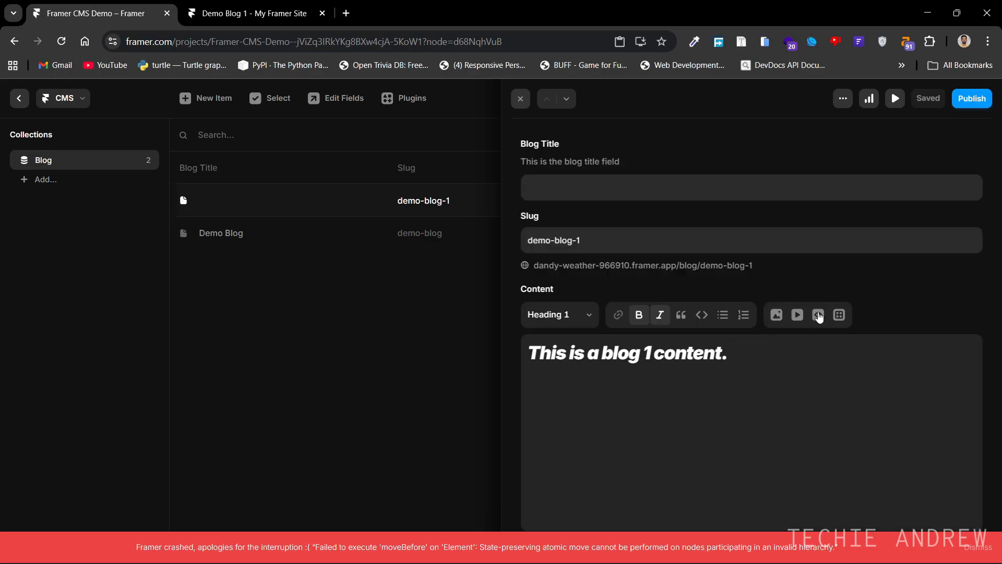
left_click(660, 387)
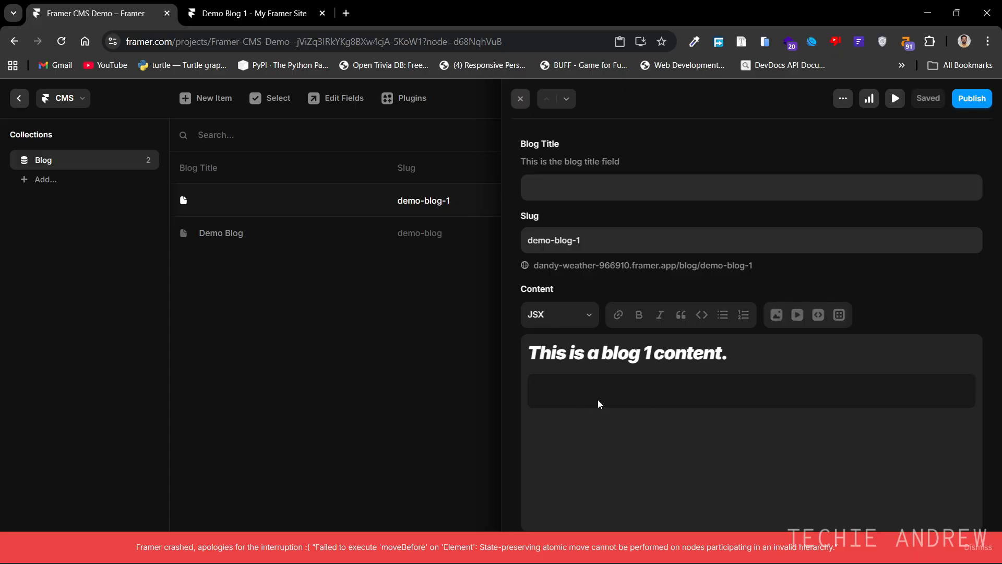
left_click(794, 345)
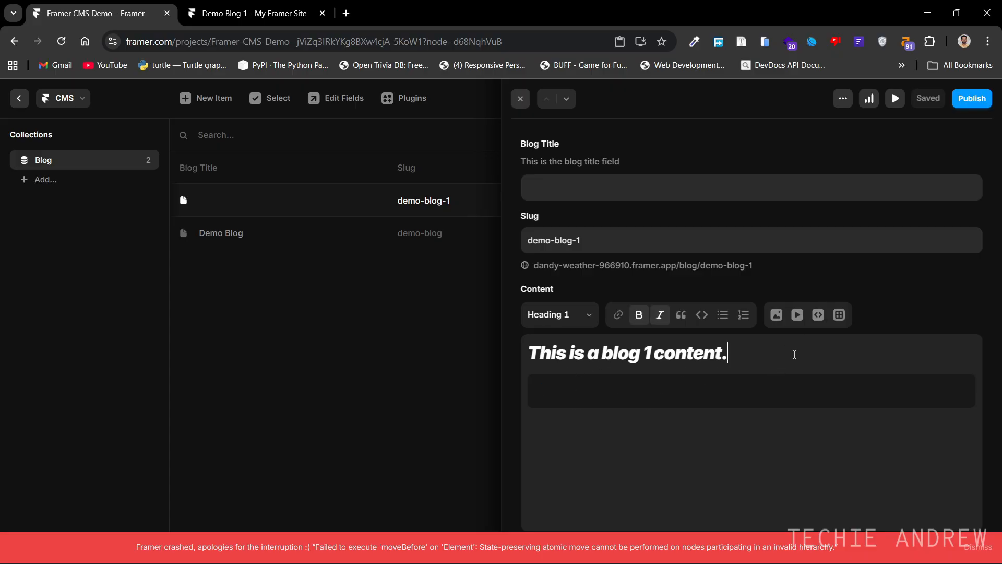
left_click(740, 404)
key("BackSpace")
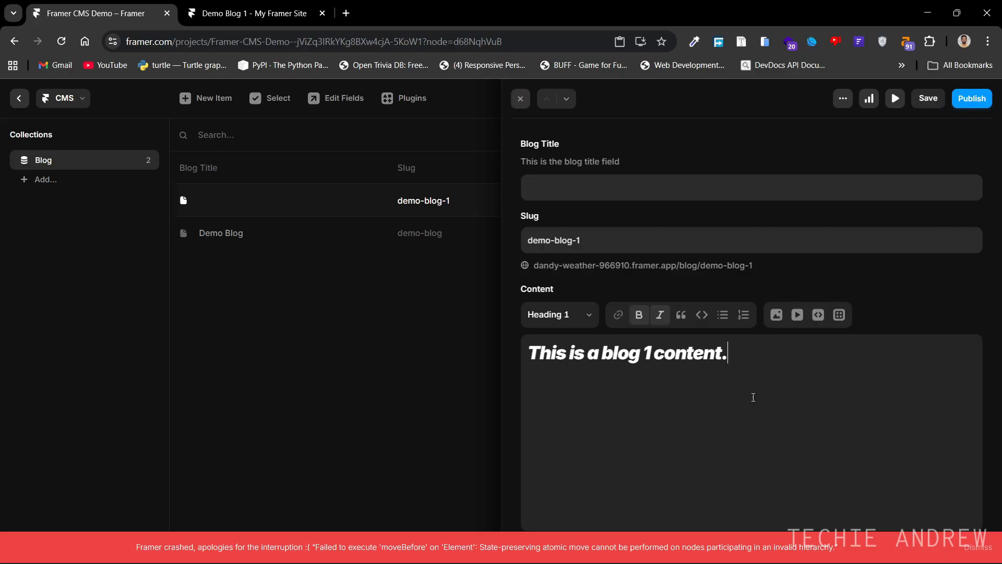
Insert a table below the demo-blog-1 content heading and undo the insertion.
left_click(839, 316)
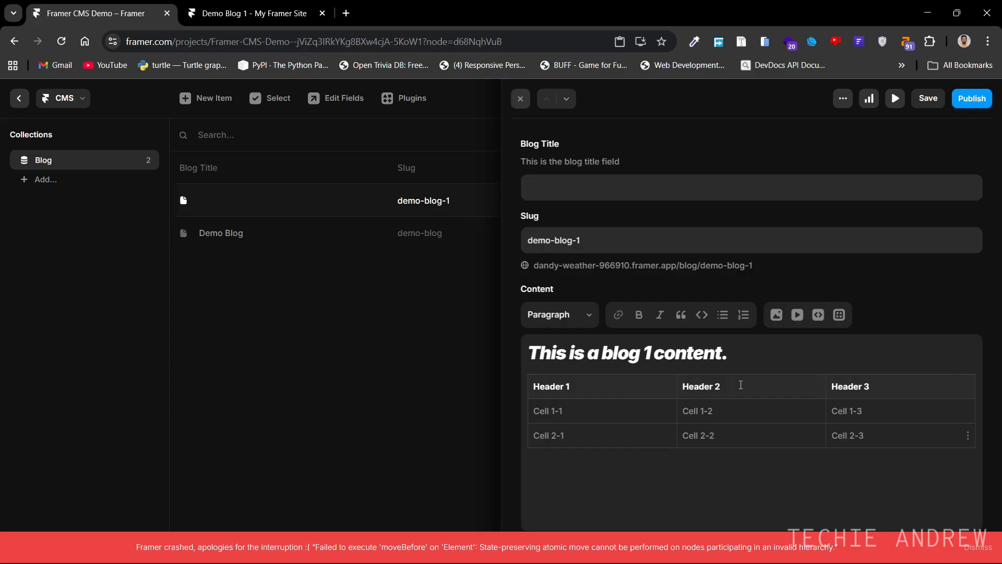
key("ctrl+z")
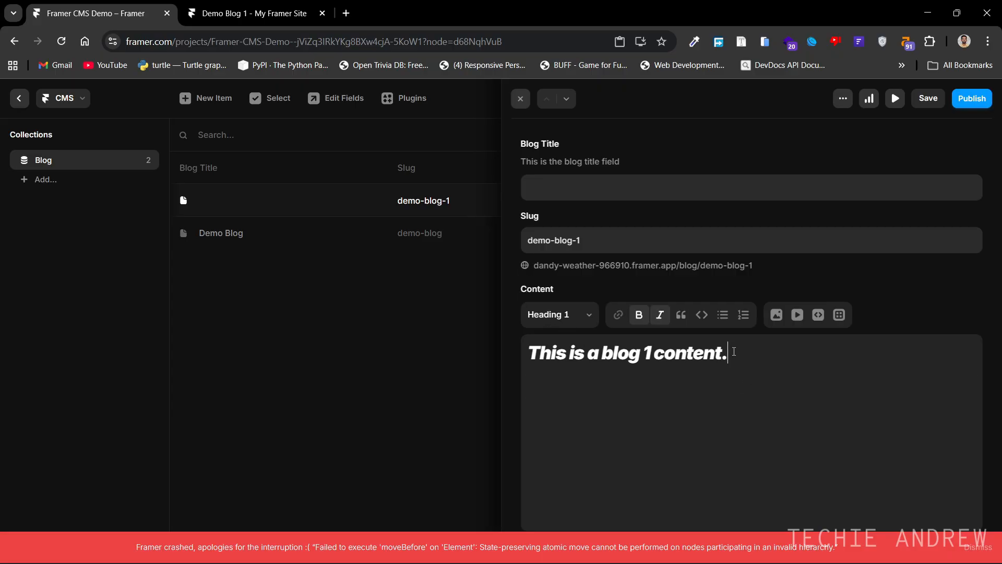
left_click_drag(756, 351, 526, 350)
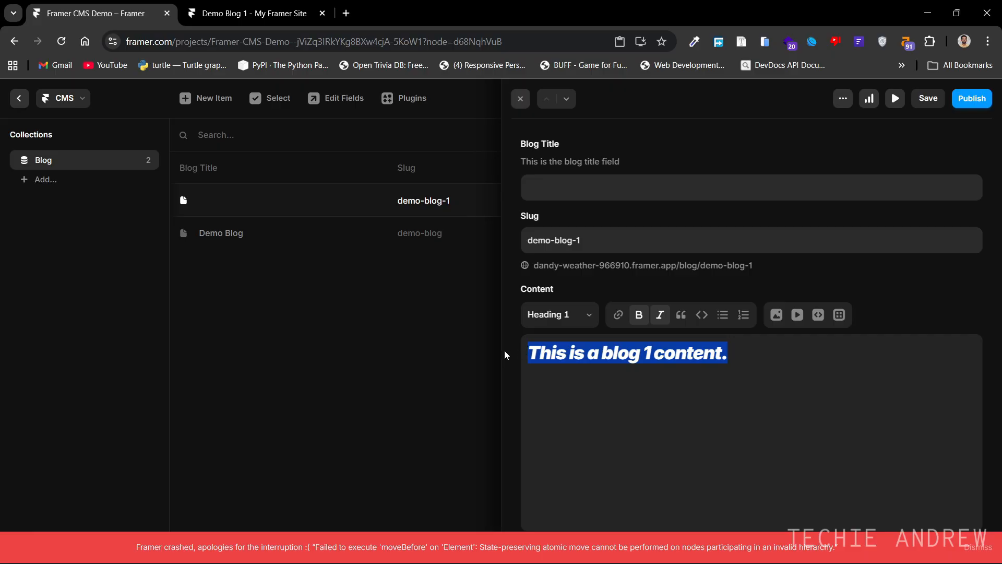
left_click(743, 359)
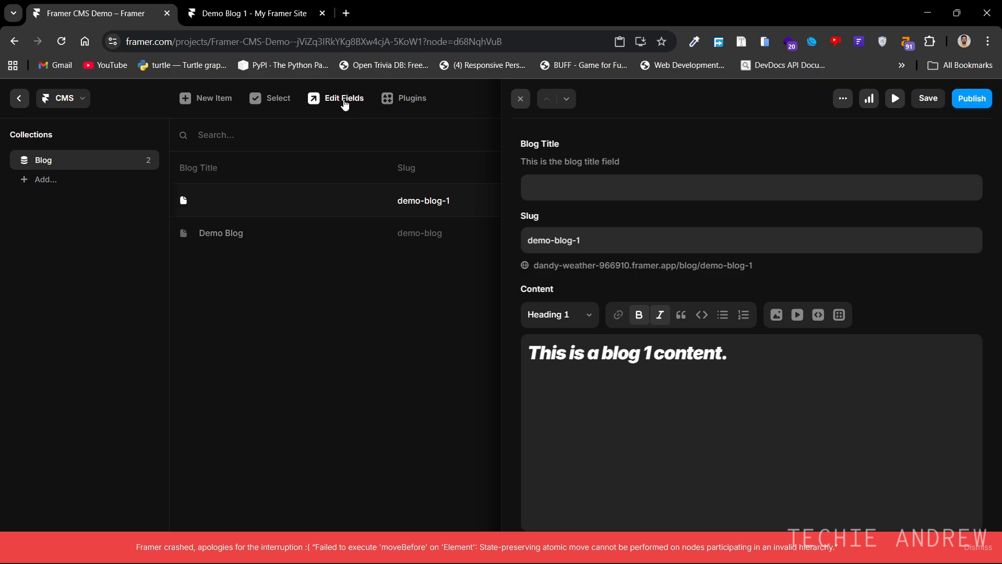
Examine the demo-blog-1 detail page on the canvas and dismiss the crash notice.
left_click(18, 98)
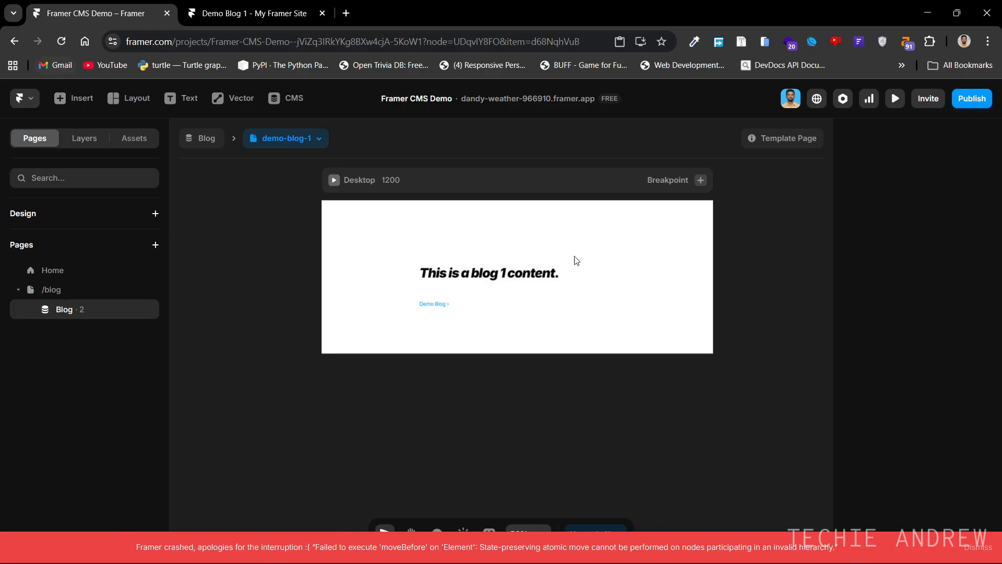
left_click(974, 548)
scroll(645, 408, "down", 3)
scroll(646, 408, "up", 3)
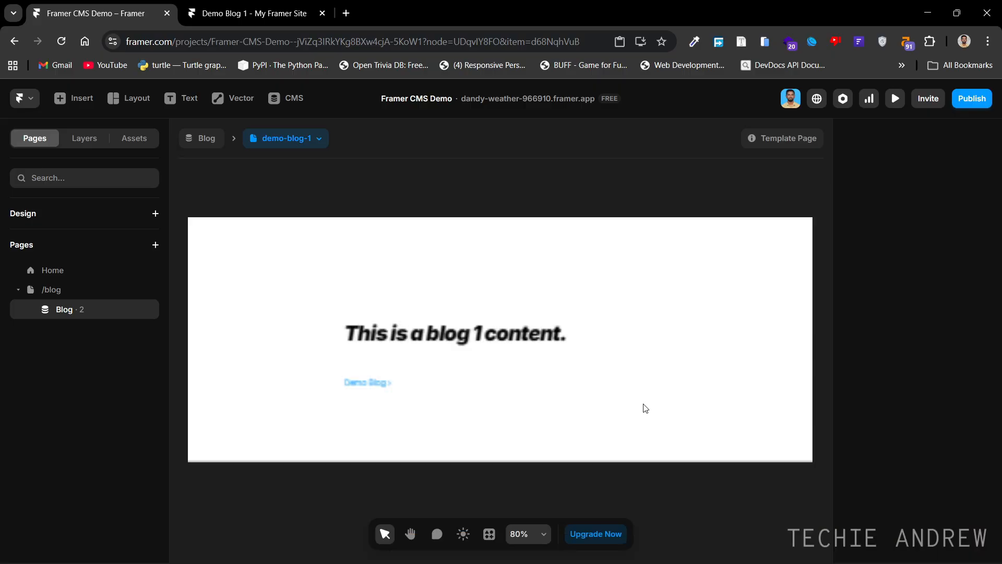
mouse_move(651, 406)
left_mouse_down()
mouse_move(637, 396)
mouse_move(651, 386)
left_mouse_up()
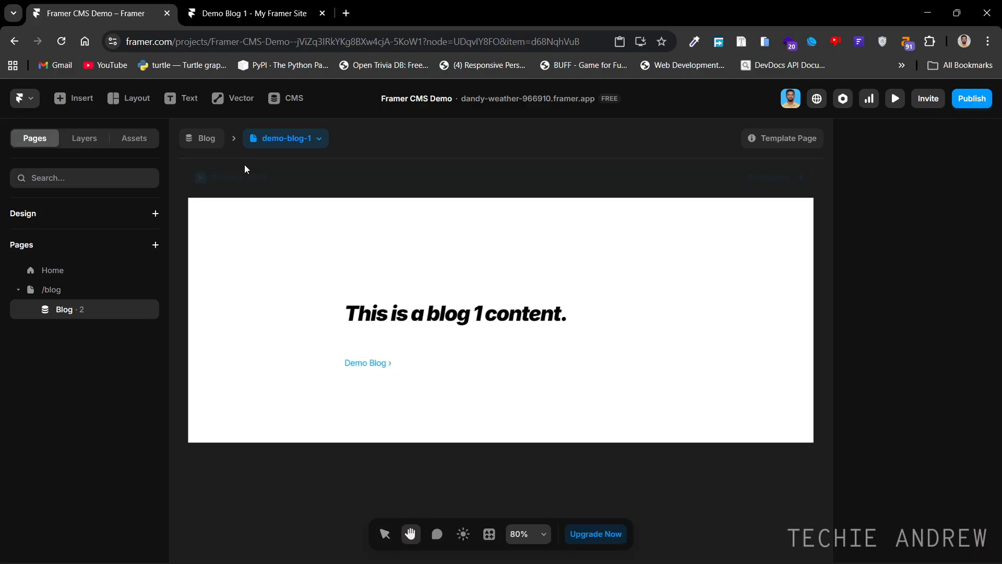
Add a Date field to the Blog collection in the CMS, keeping its default name.
left_click(298, 98)
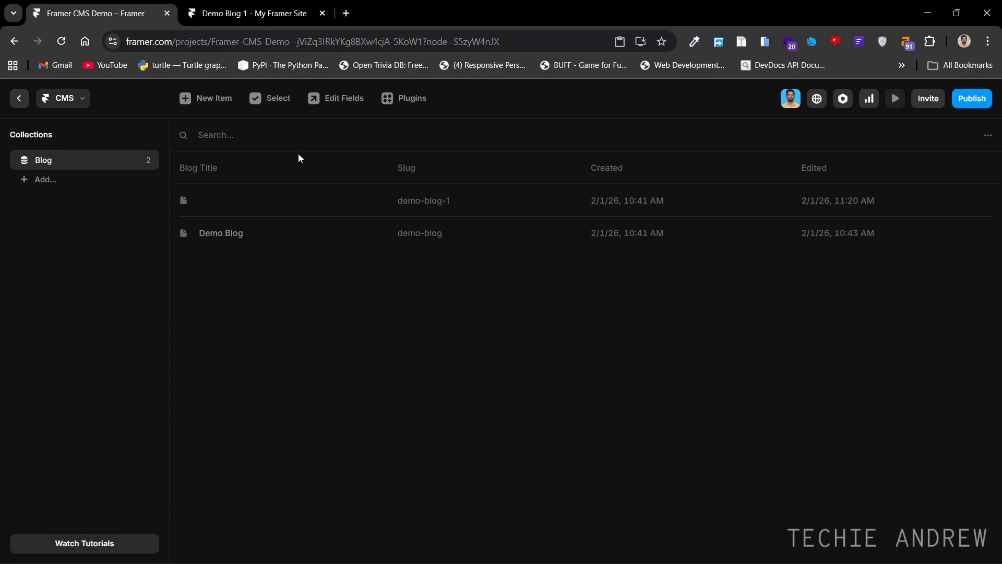
left_click(345, 98)
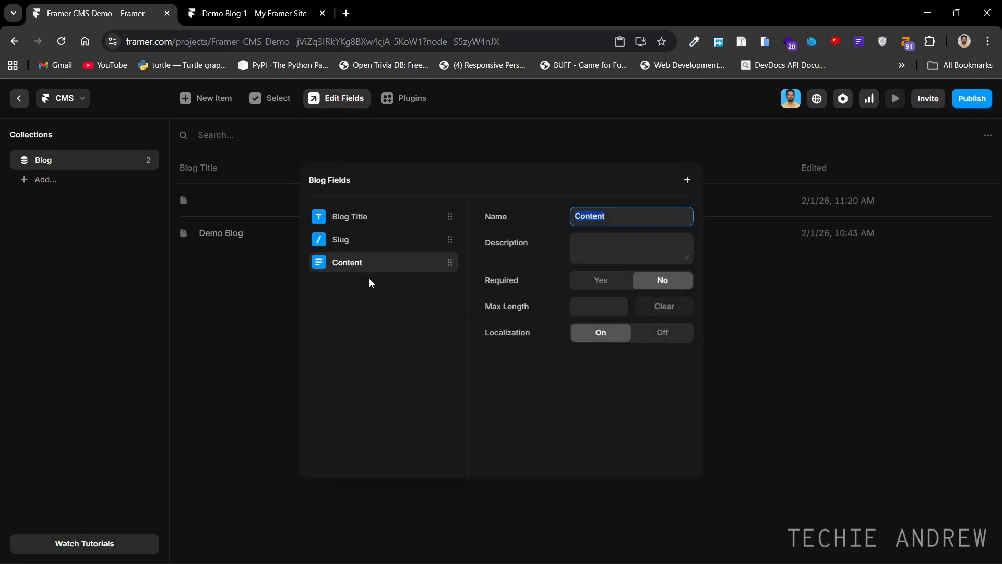
left_click(688, 180)
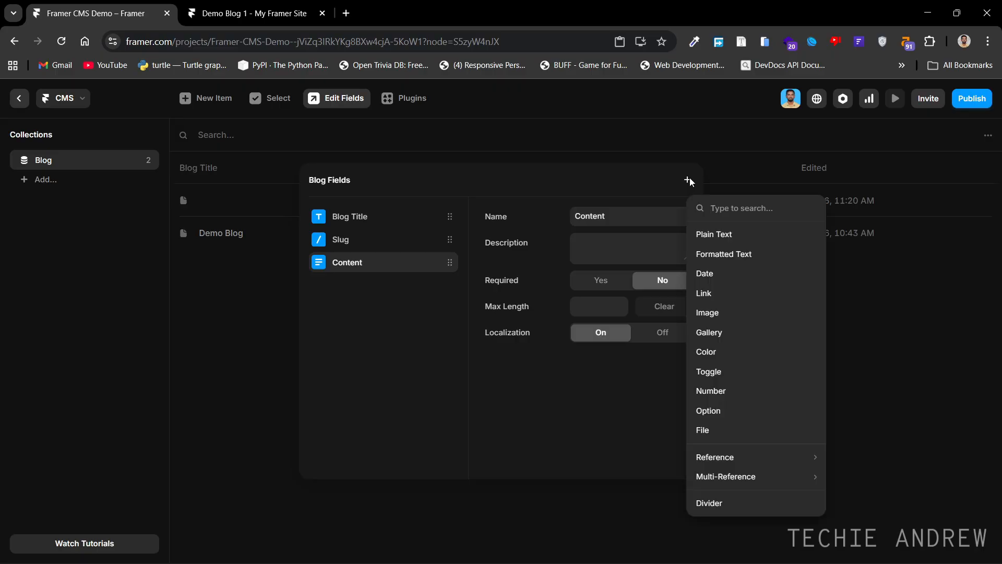
left_click(718, 273)
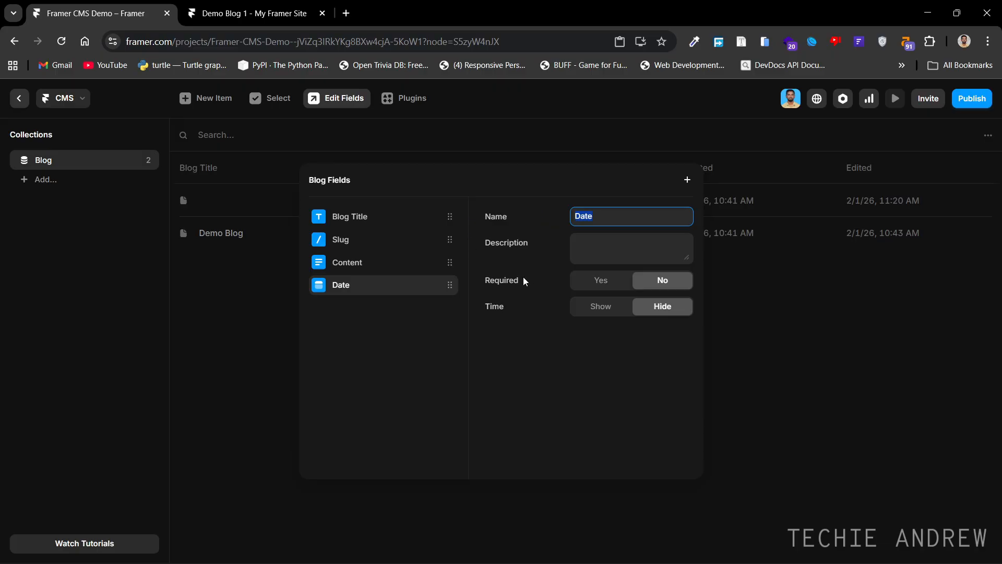
left_click(544, 243)
Switch the Date field's Time option between Show and Hide, leave it on Show, and close the field settings.
left_click(601, 307)
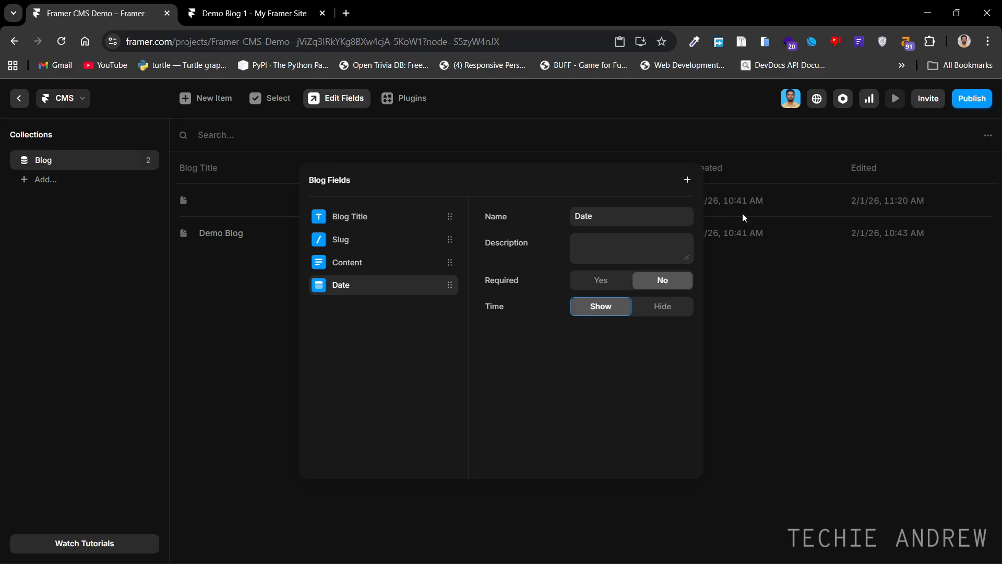
left_click(675, 309)
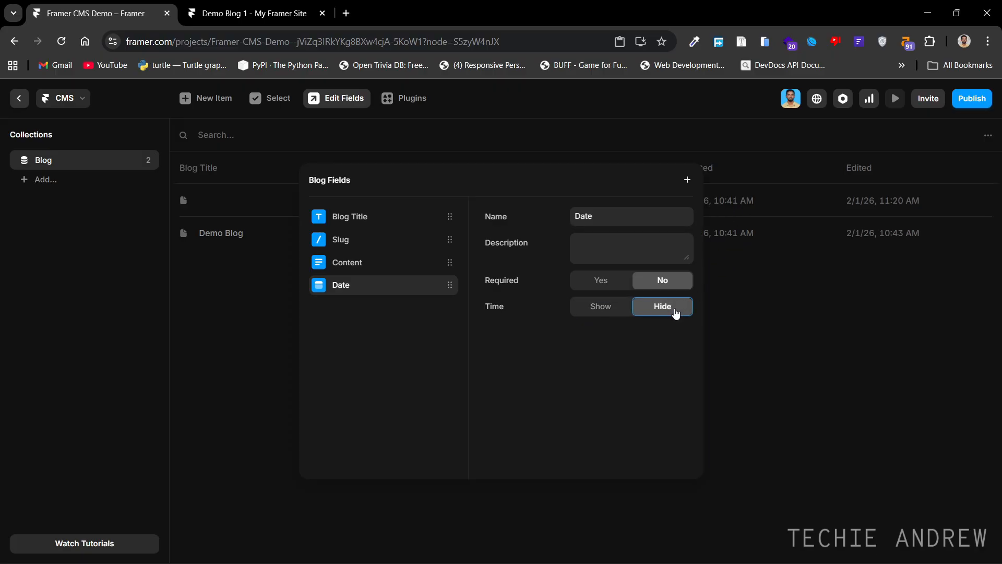
left_click(614, 313)
left_click(646, 309)
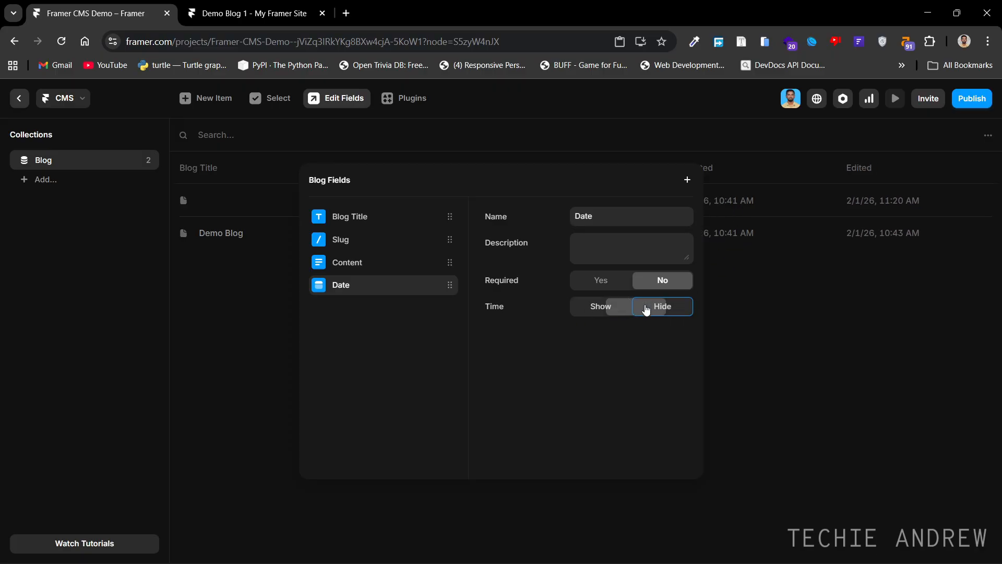
left_click(615, 310)
left_click(771, 318)
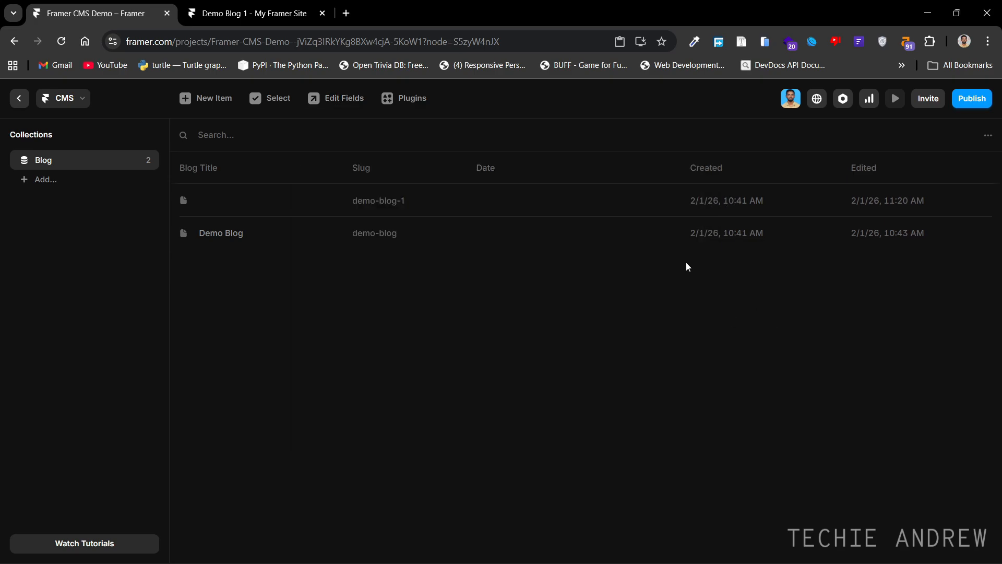
Set the Date field's Time option to Hide, return to the items table, and set the option back to Show.
left_click(330, 99)
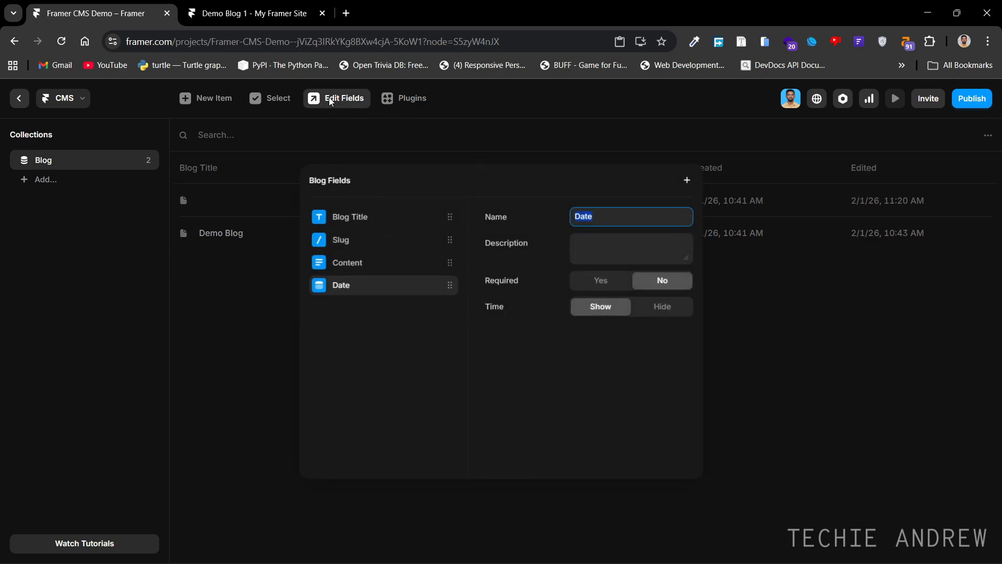
left_click(663, 307)
left_click(784, 246)
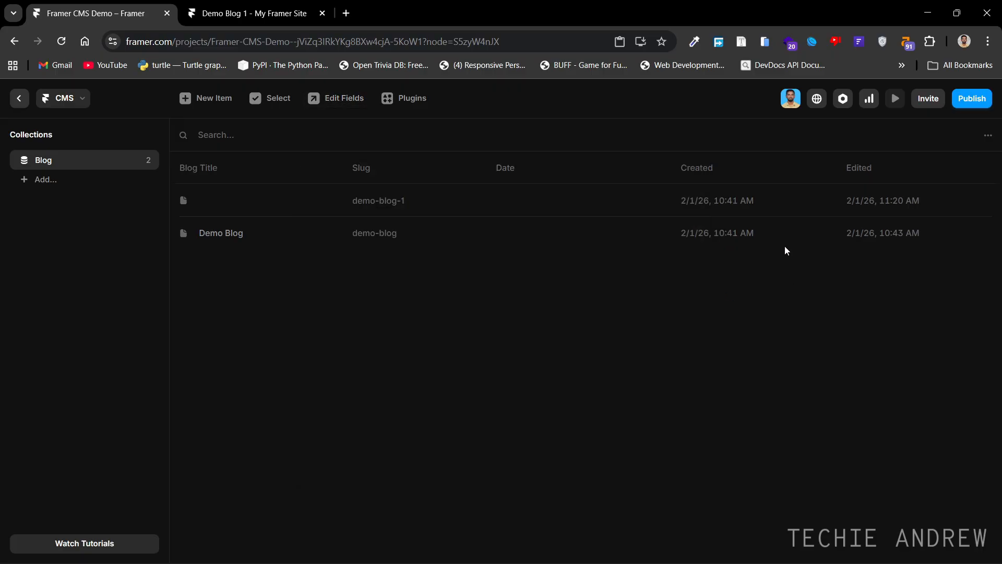
left_click(316, 99)
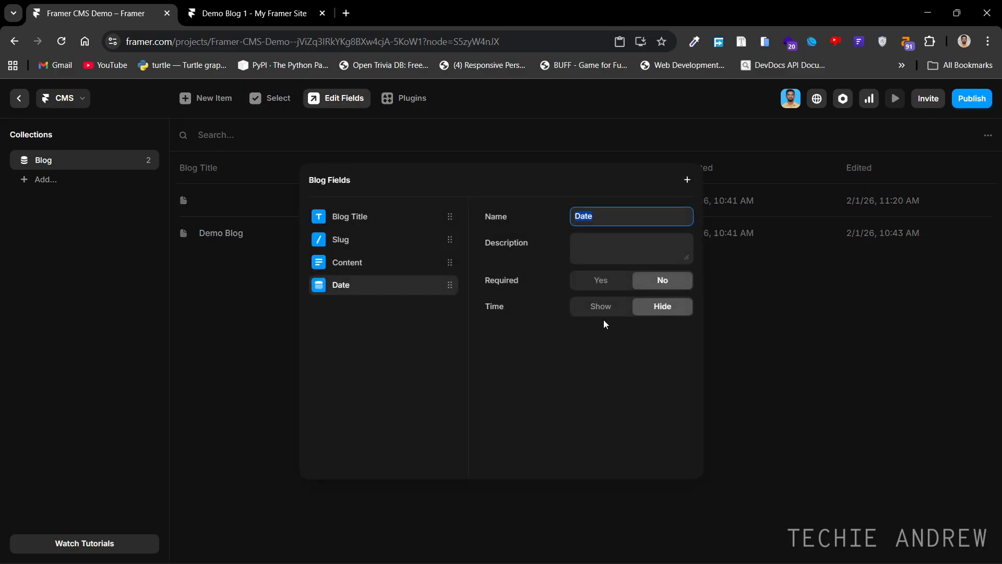
left_click(603, 308)
left_click(842, 297)
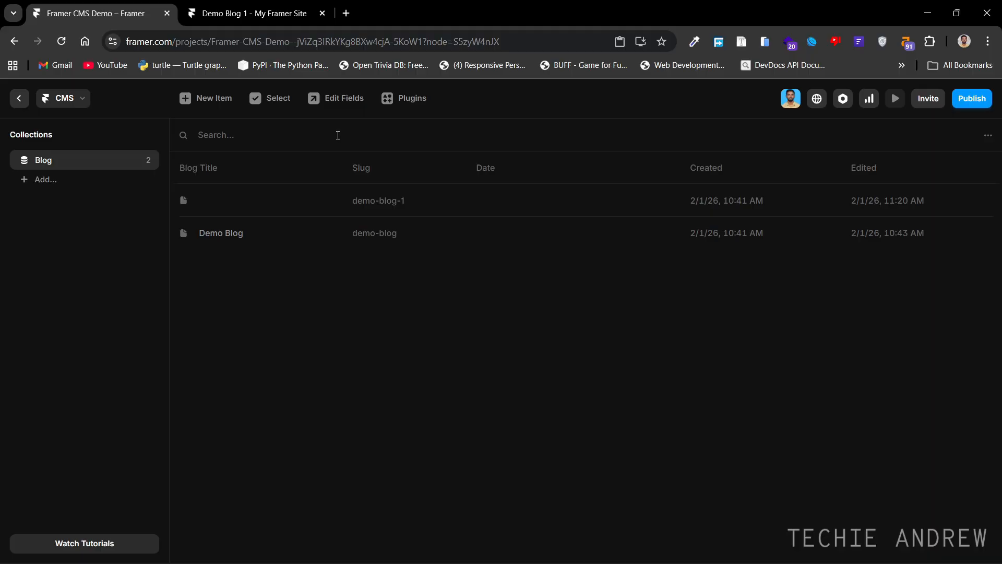
Reopen the Blog fields and set the Date field's Time option to Hide.
left_click(325, 100)
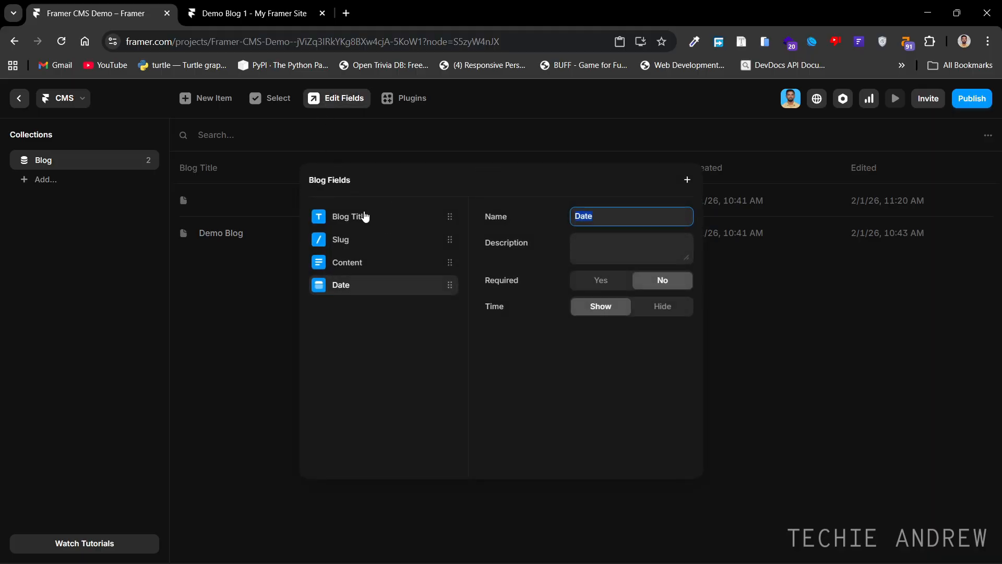
left_click(681, 311)
left_click(601, 307)
left_click(657, 311)
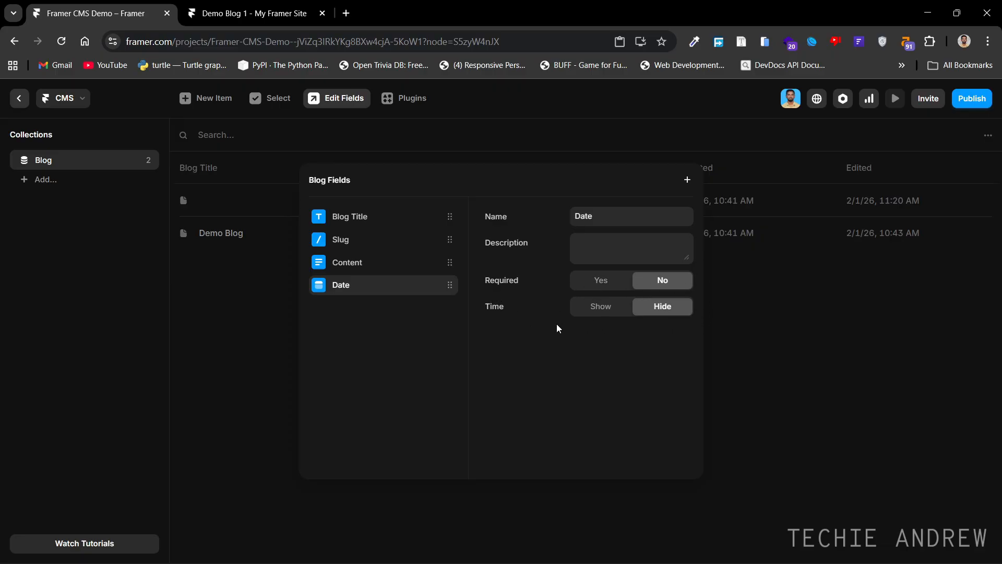
Add a Link field to the Blog collection and open the demo-blog-1 item at its new fields.
left_click(687, 180)
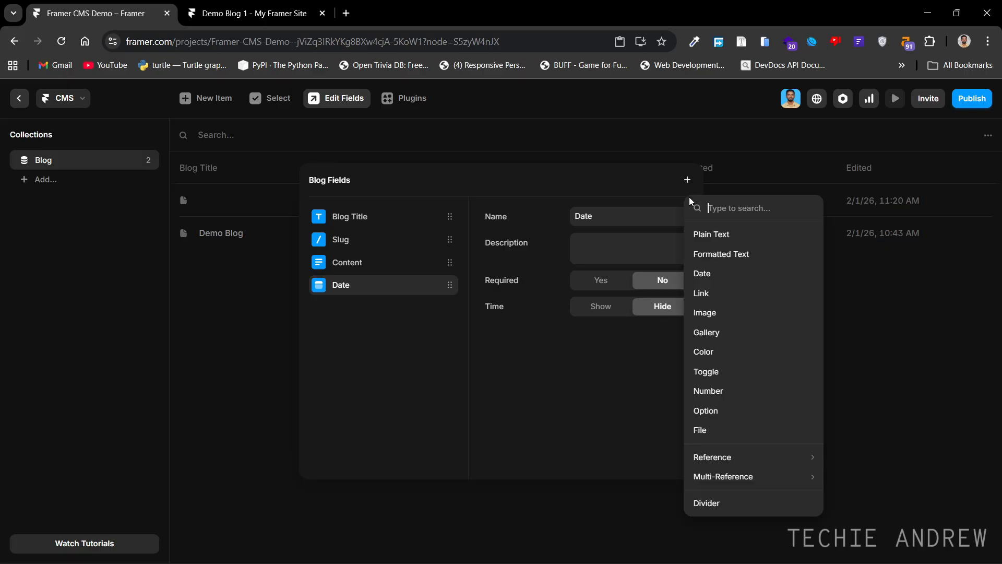
left_click(701, 295)
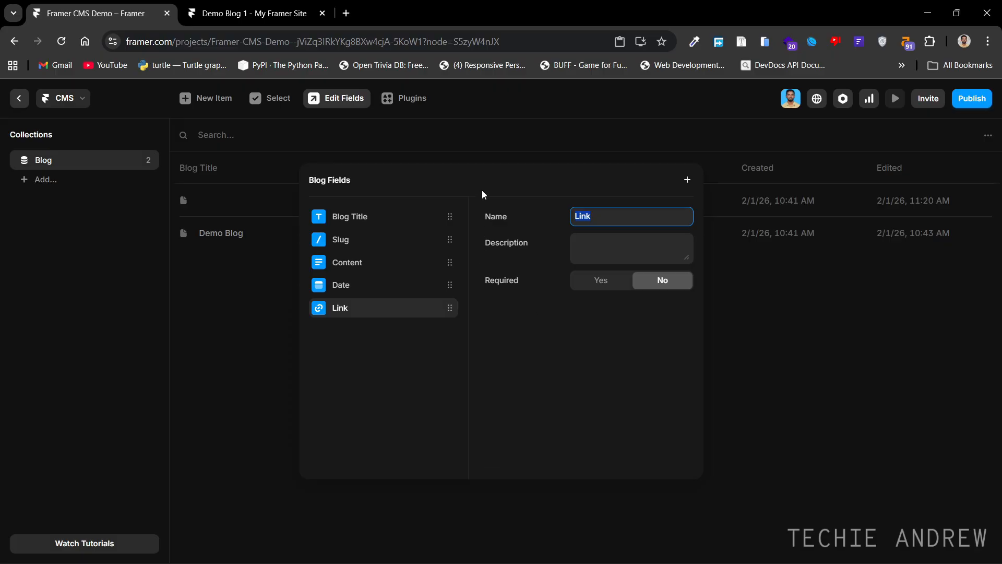
left_click(846, 356)
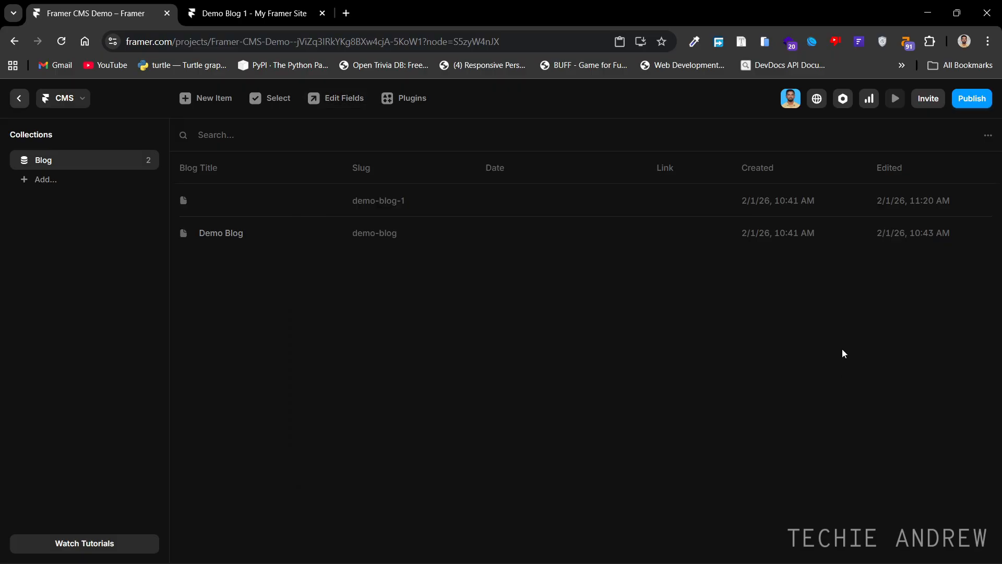
left_click(544, 209)
scroll(711, 387, "down", 2)
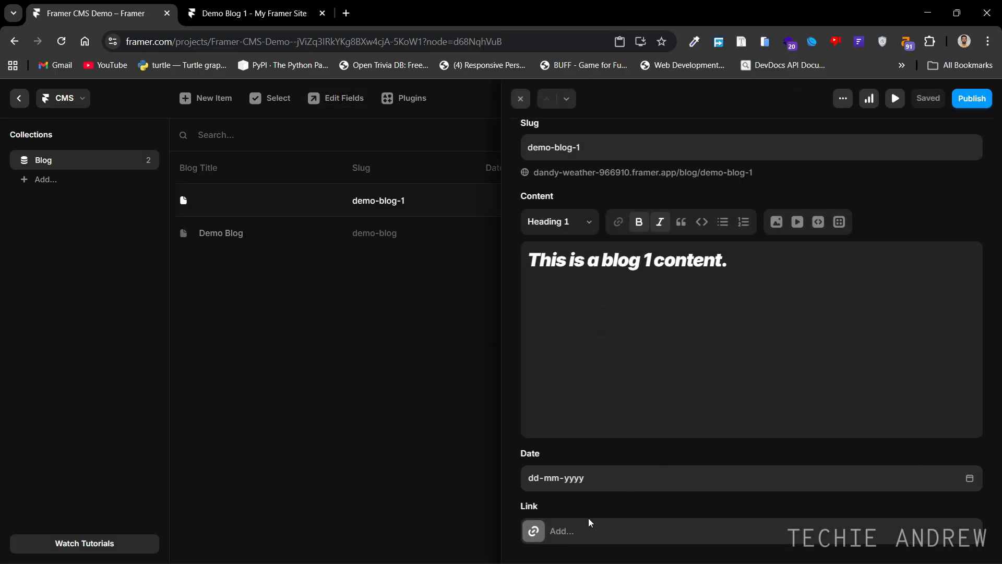
Point the demo-blog-1 item's Link field to the /blog page and clear the link again.
left_click(534, 531)
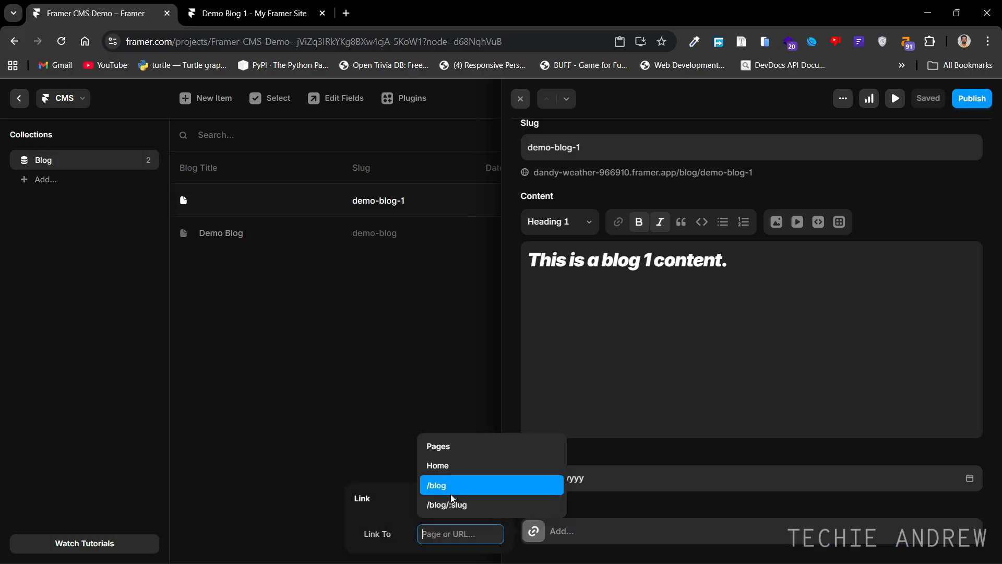
left_click(441, 534)
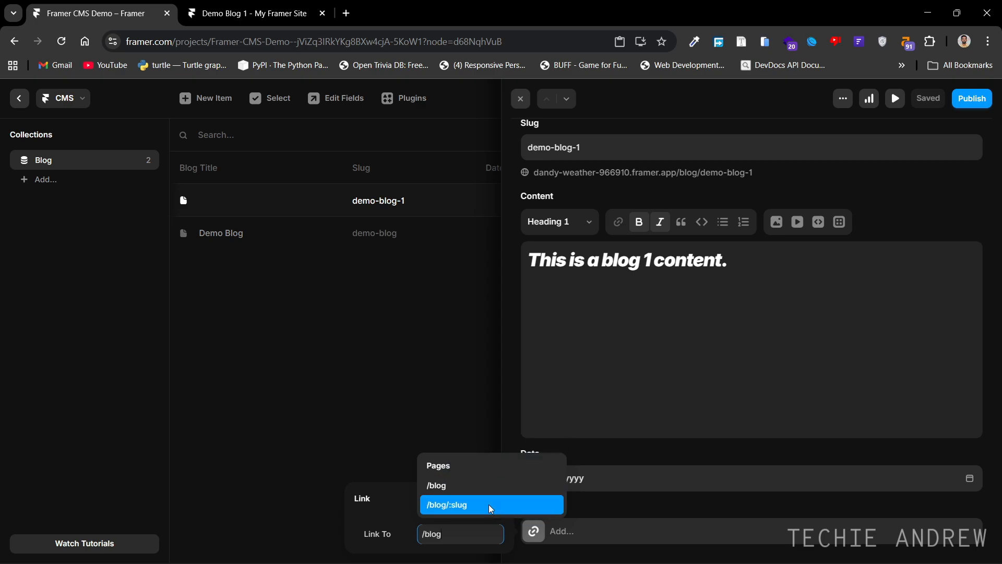
left_click(496, 486)
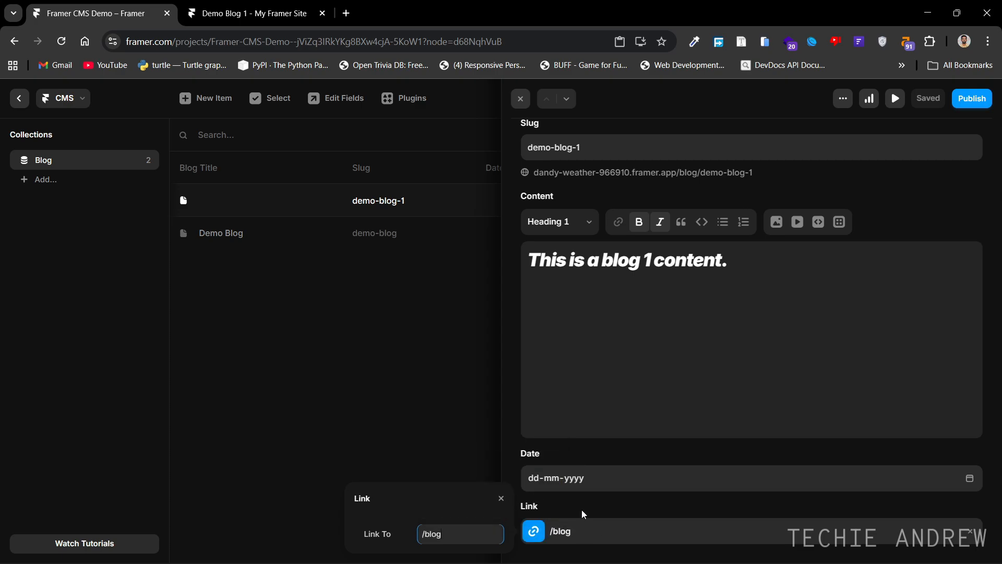
left_click(501, 499)
left_click(972, 531)
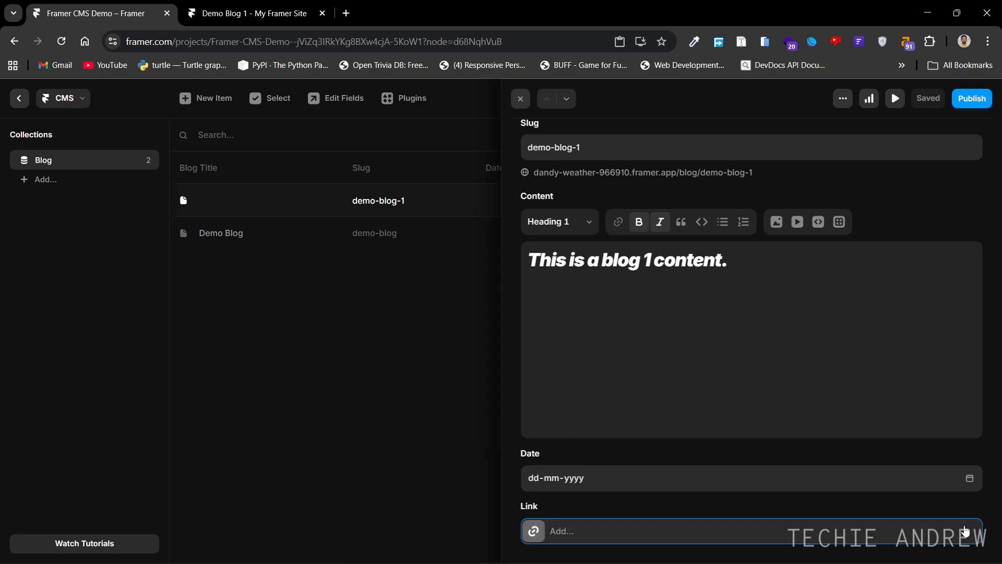
Set the demo-blog-1 item's Date to 20-02-2026 using the calendar.
left_click(972, 479)
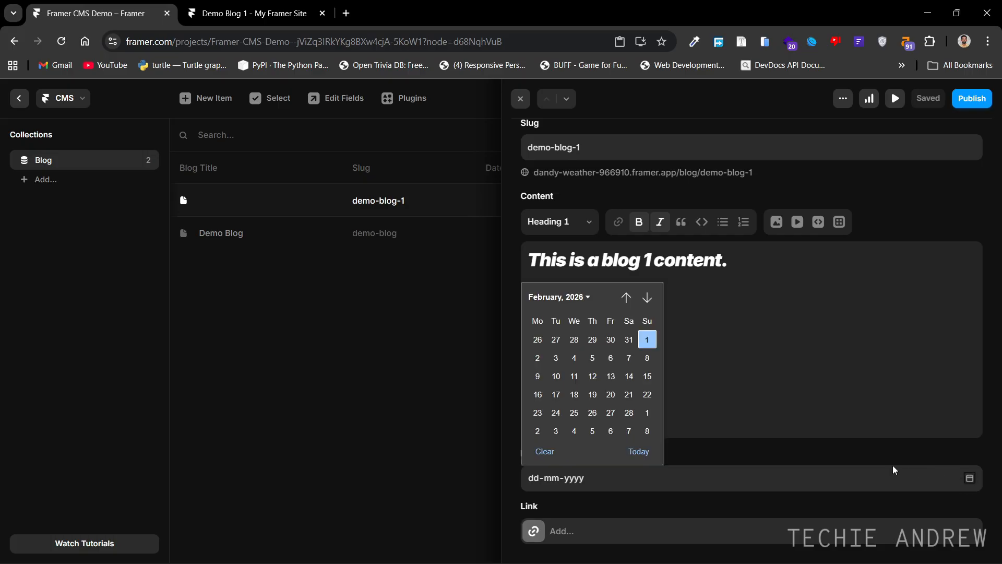
left_click(611, 394)
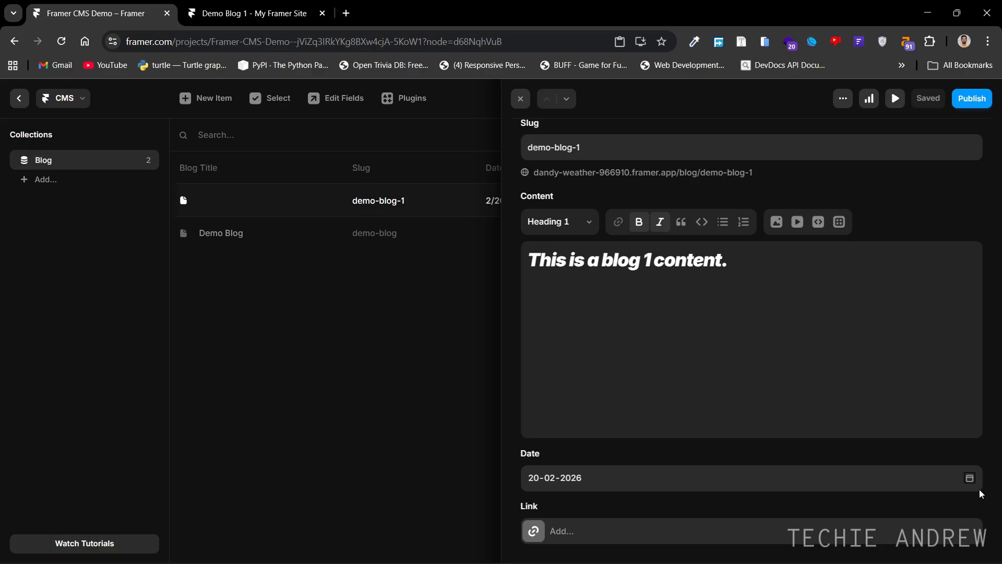
left_click(970, 479)
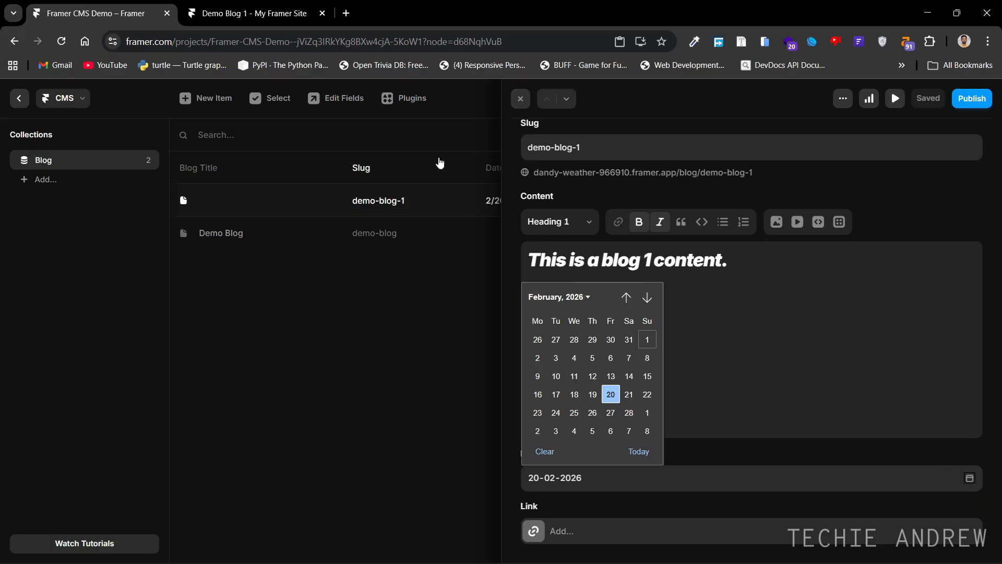
left_click(714, 436)
Edit the Blog collection's Date field to set its Time option to Show.
left_click(345, 98)
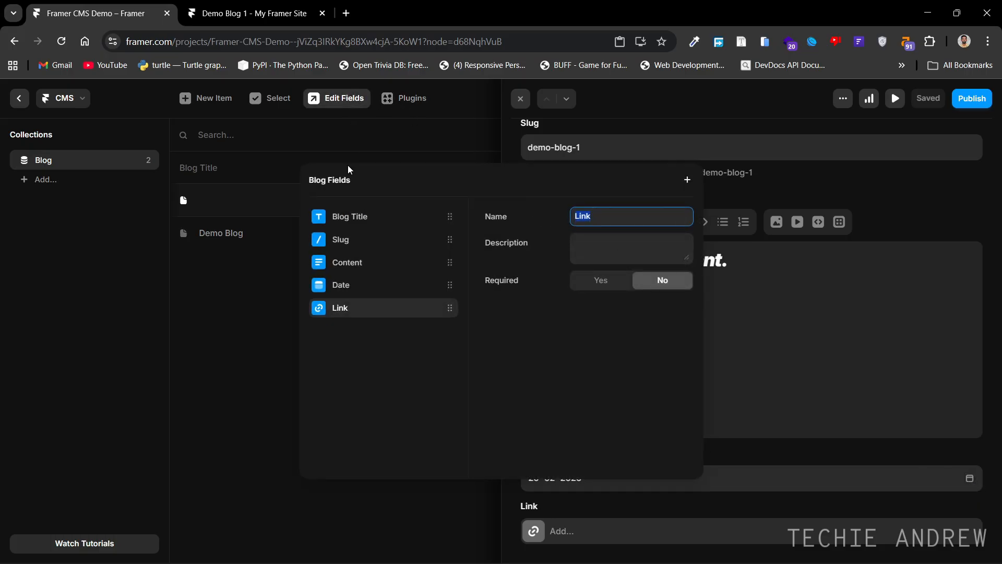
left_click(366, 285)
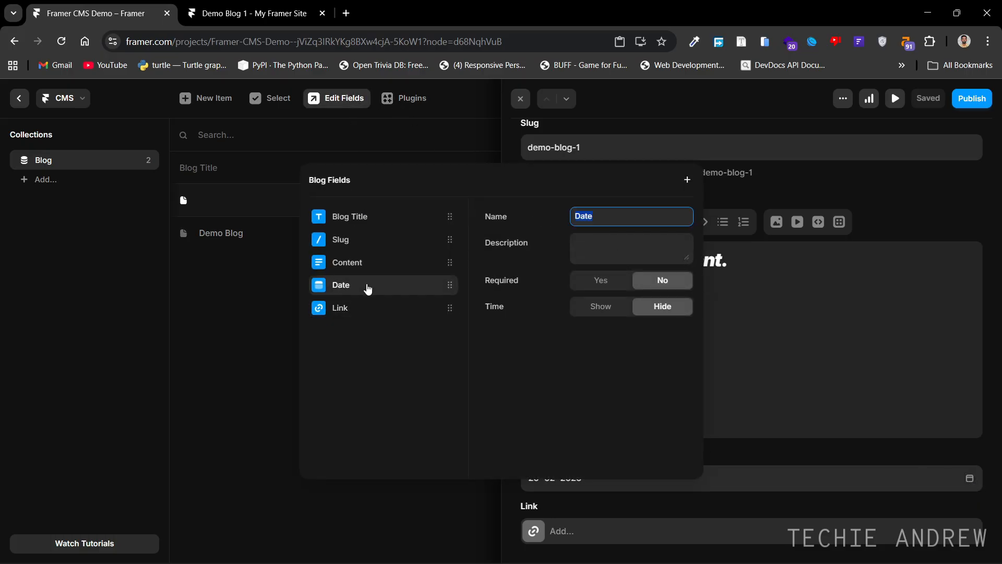
left_click(600, 309)
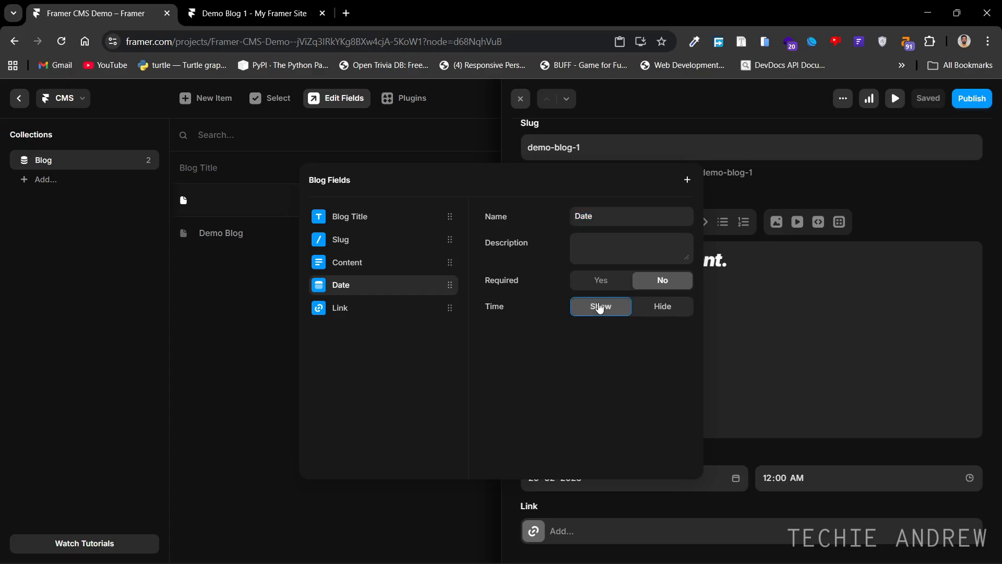
Check the time entry beside the demo-blog-1 item's Date and set the Date field's Time option to Hide.
left_click(749, 450)
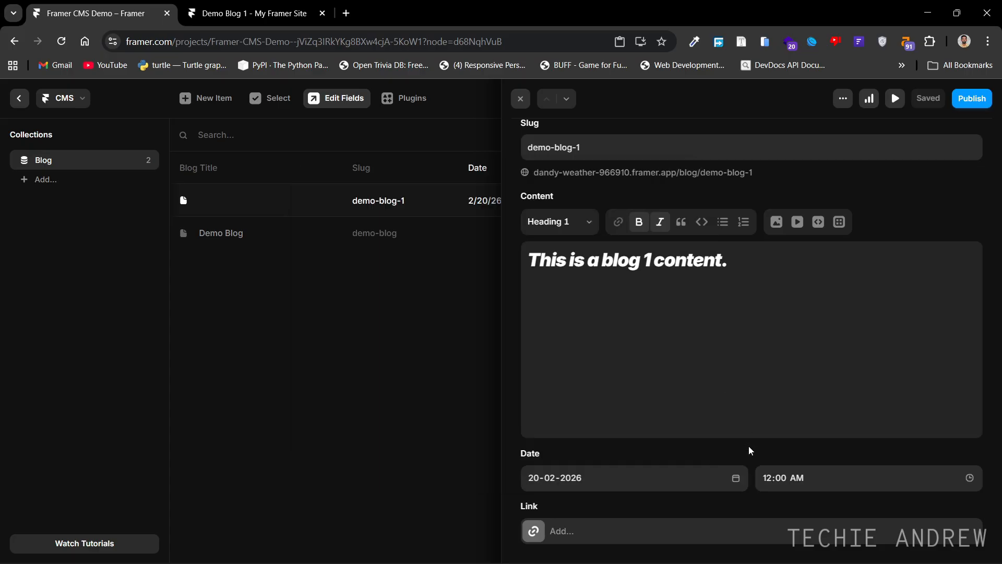
left_click(967, 477)
left_click(934, 453)
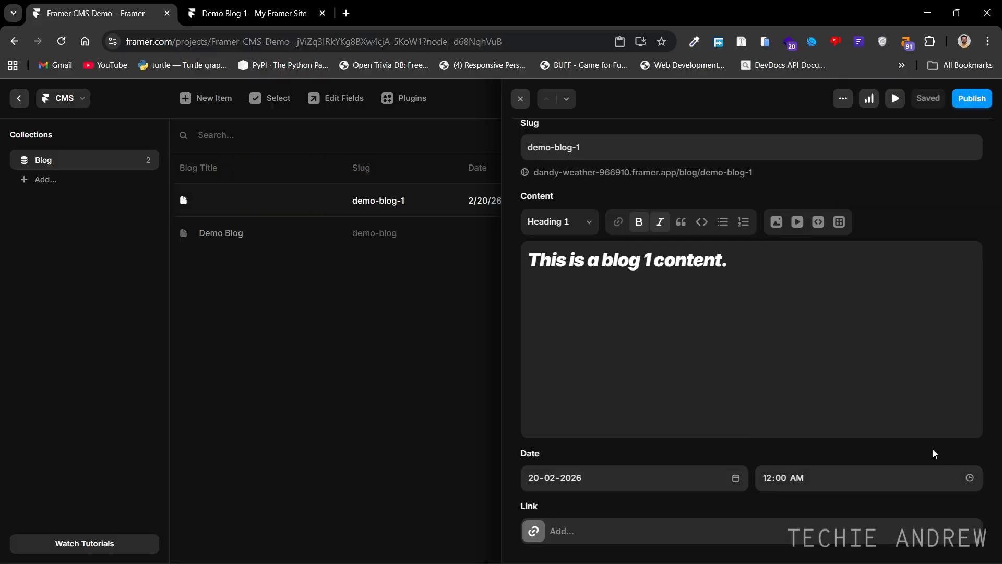
left_click(336, 98)
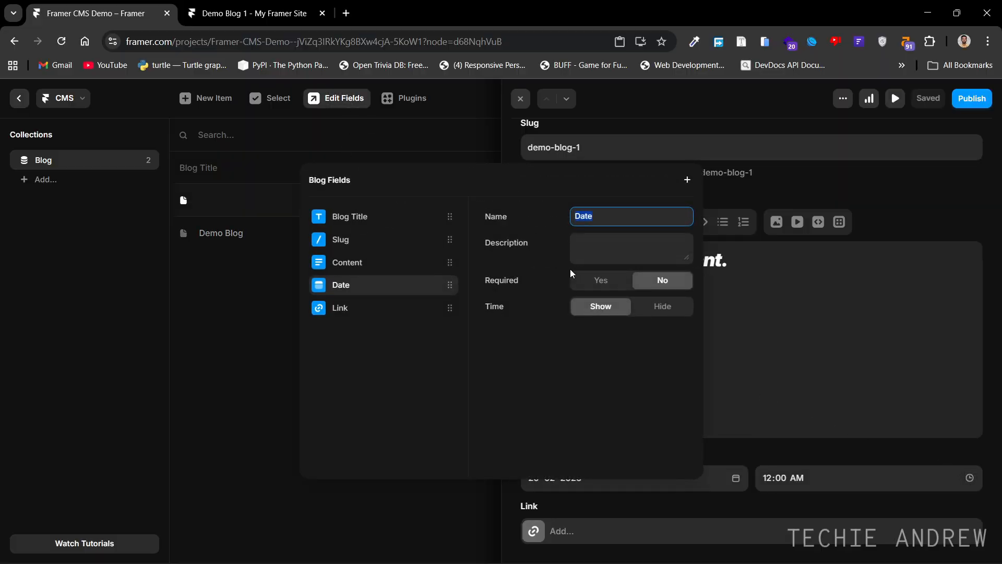
left_click(673, 309)
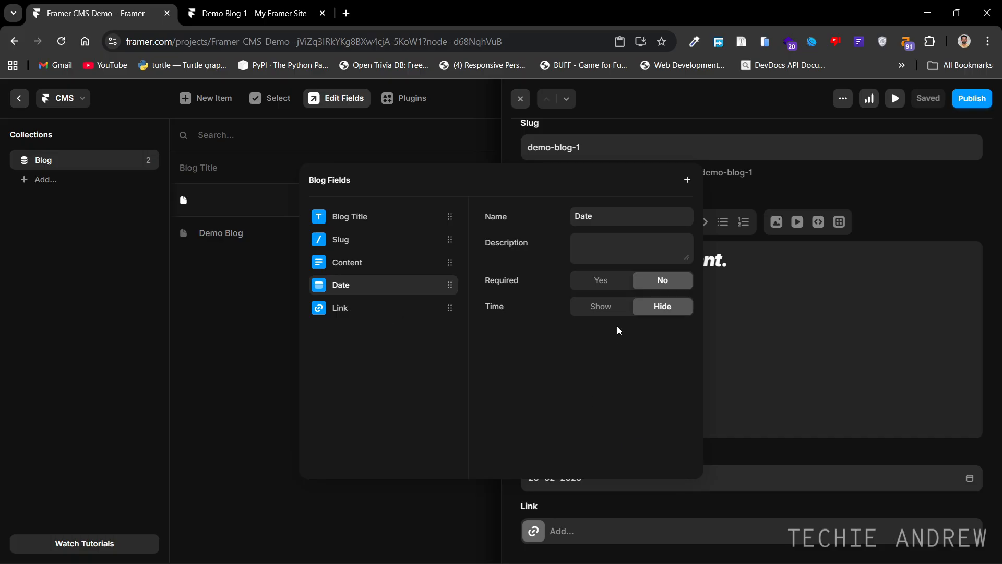
Add an Image field to the Blog collection and view it in the demo-blog-1 item.
left_click(687, 179)
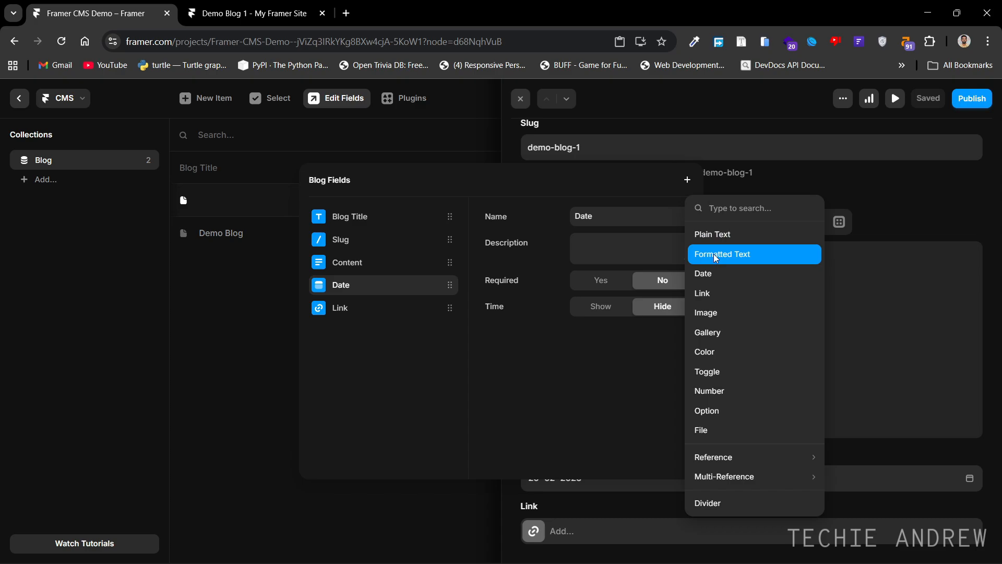
left_click(729, 312)
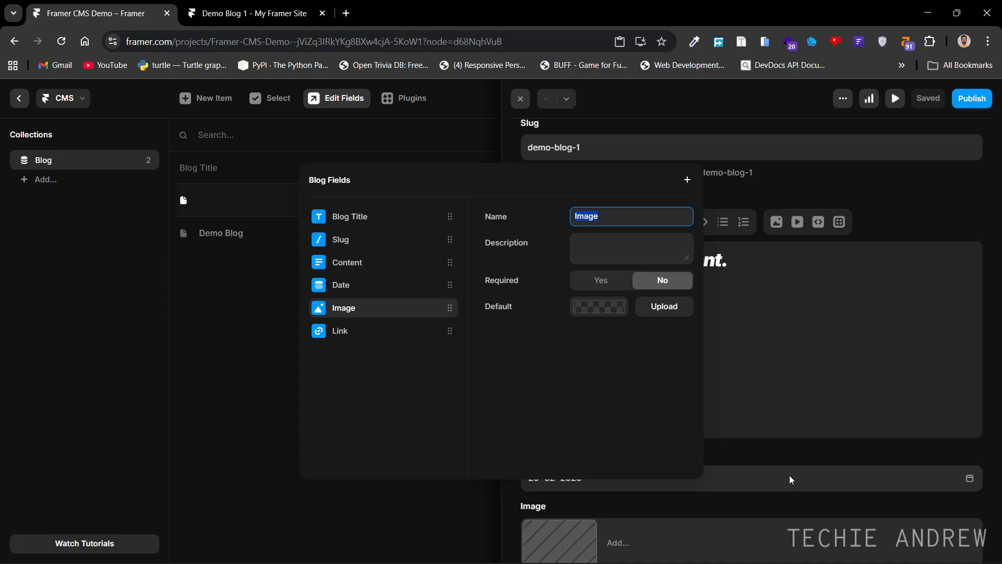
left_click(795, 506)
scroll(621, 514, "down", 3)
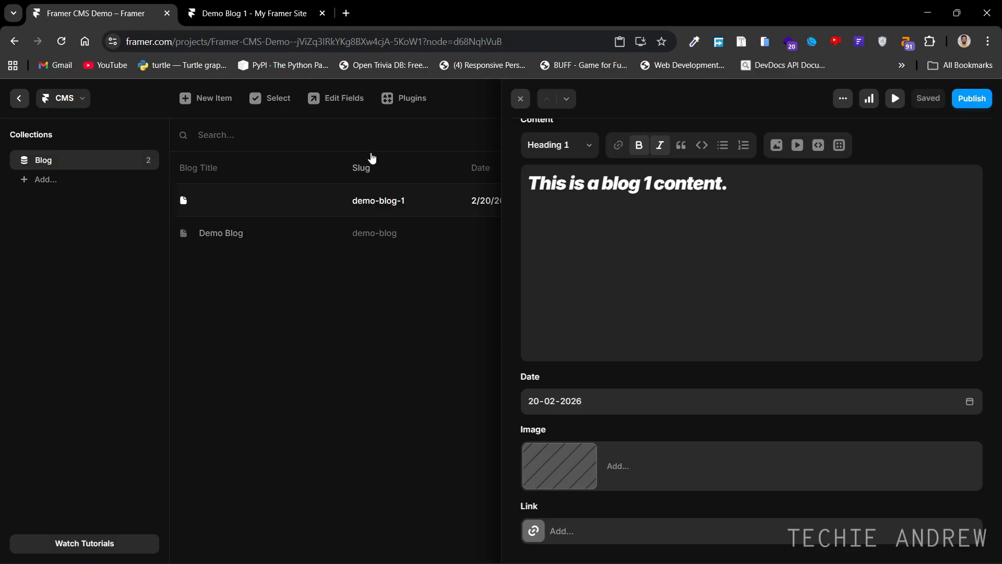
Add a Gallery field to the Blog collection and view it in the demo-blog-1 item.
left_click(337, 99)
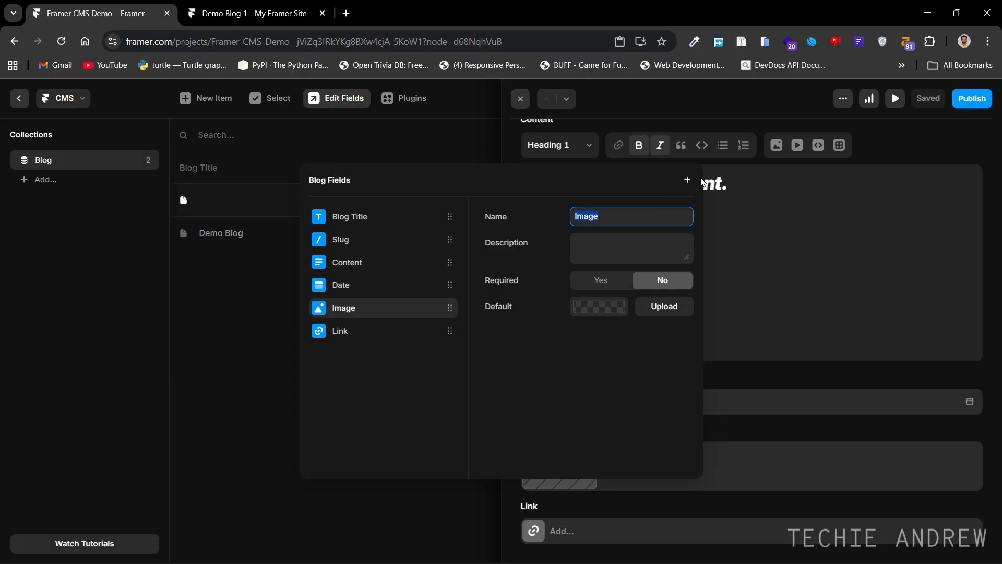
left_click(688, 180)
left_click(719, 331)
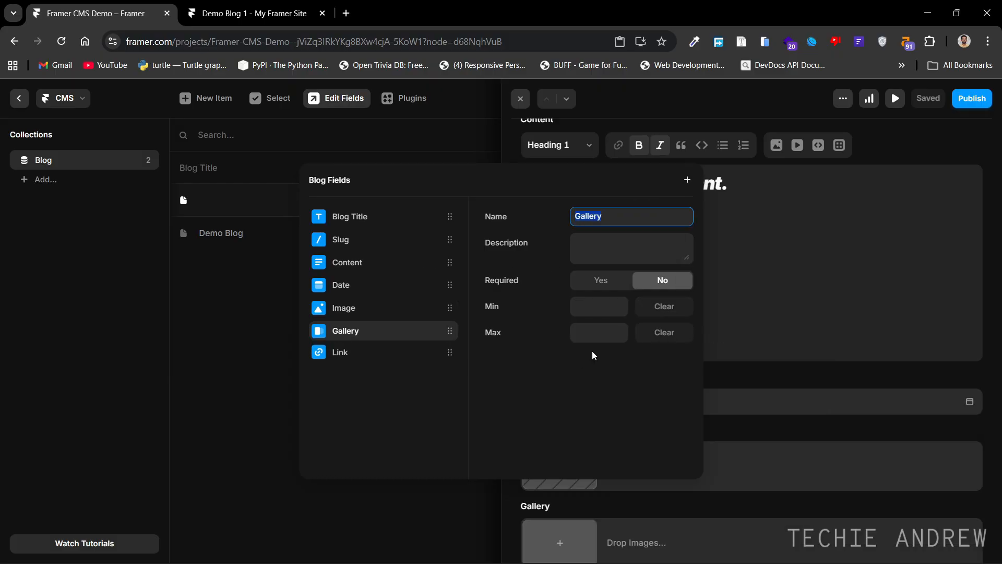
left_click(742, 496)
scroll(770, 480, "down", 2)
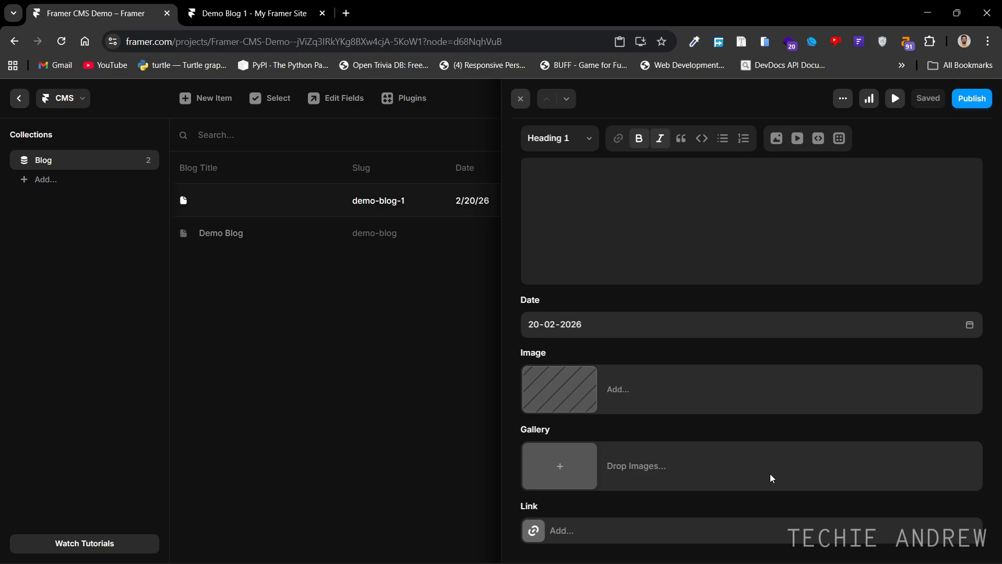
Try adding empty image slots to the demo-blog-1 item's Gallery and remove them again.
left_click(560, 468)
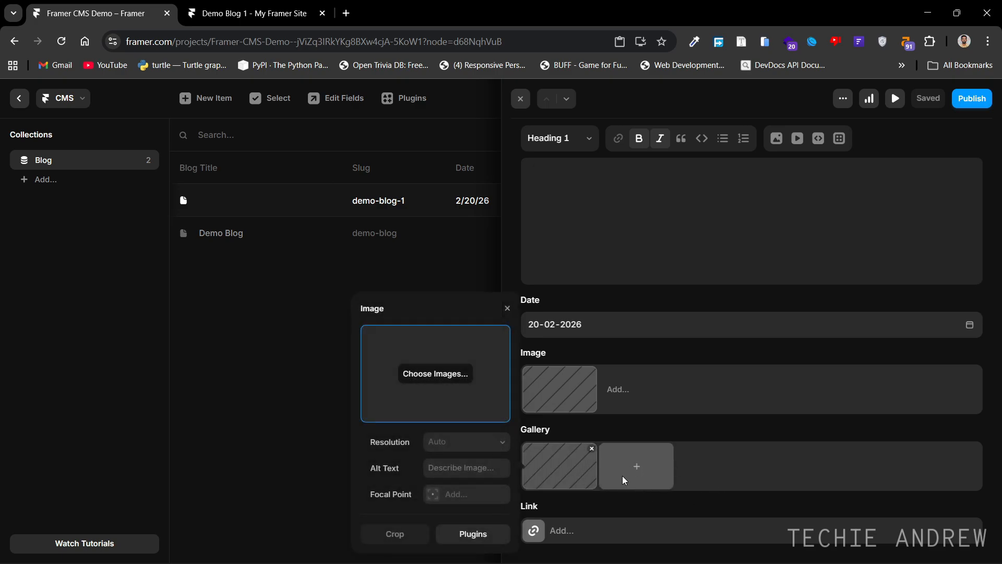
left_click(623, 476)
left_click(585, 464)
left_click(592, 448)
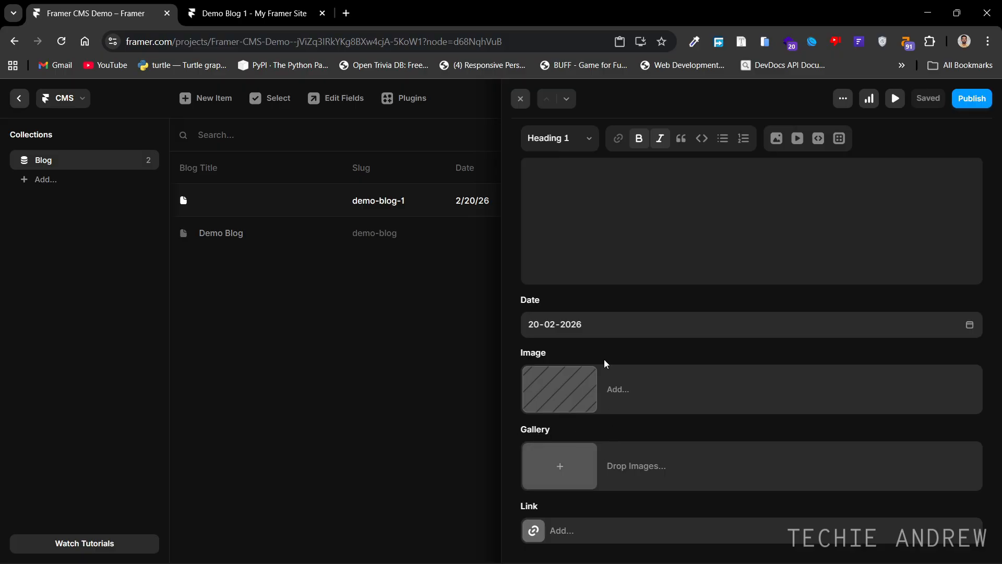
Compare the Blog collection's Image and Gallery field settings, examining the Gallery's Min and Max limits.
left_click(342, 98)
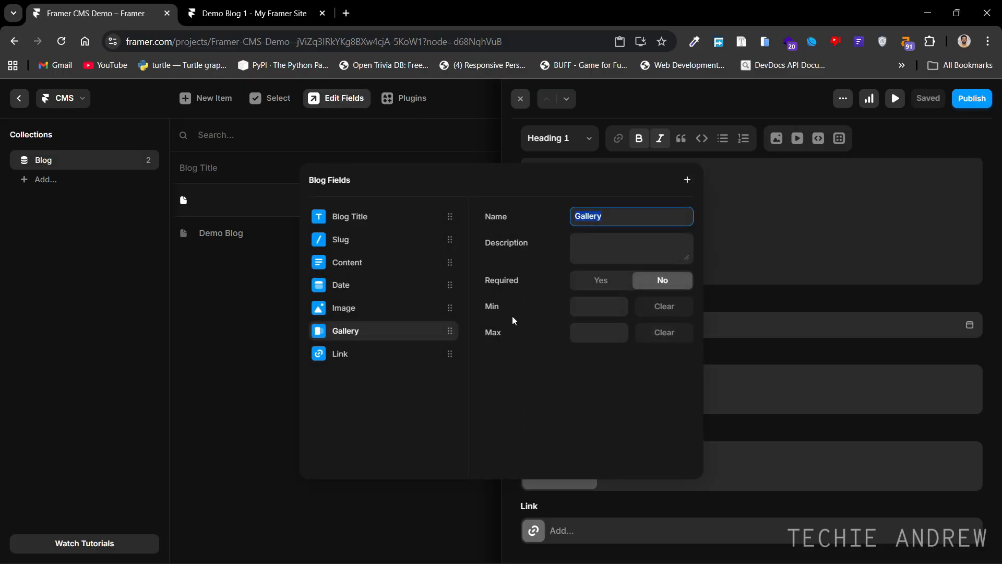
left_click(407, 312)
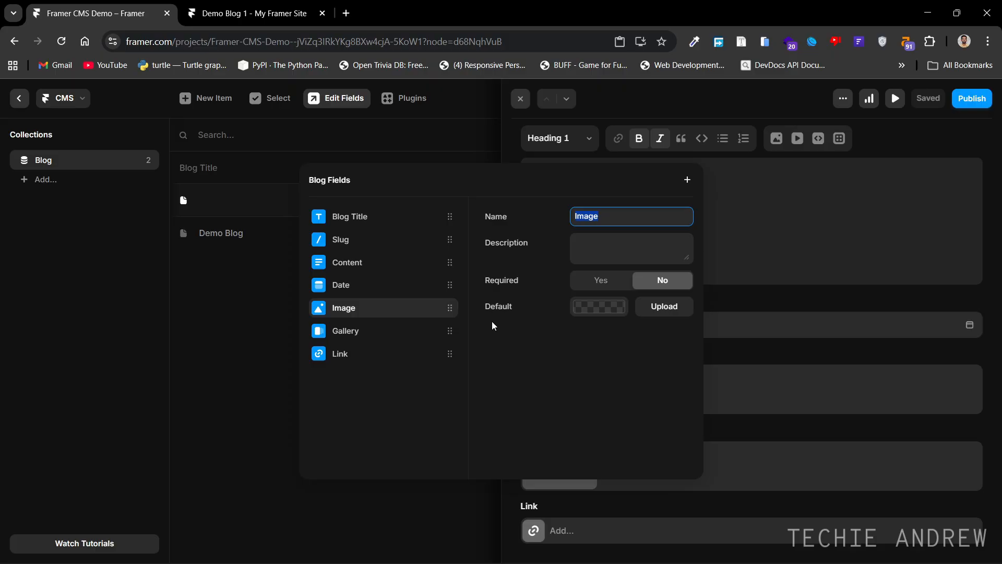
left_click(424, 340)
left_click(599, 312)
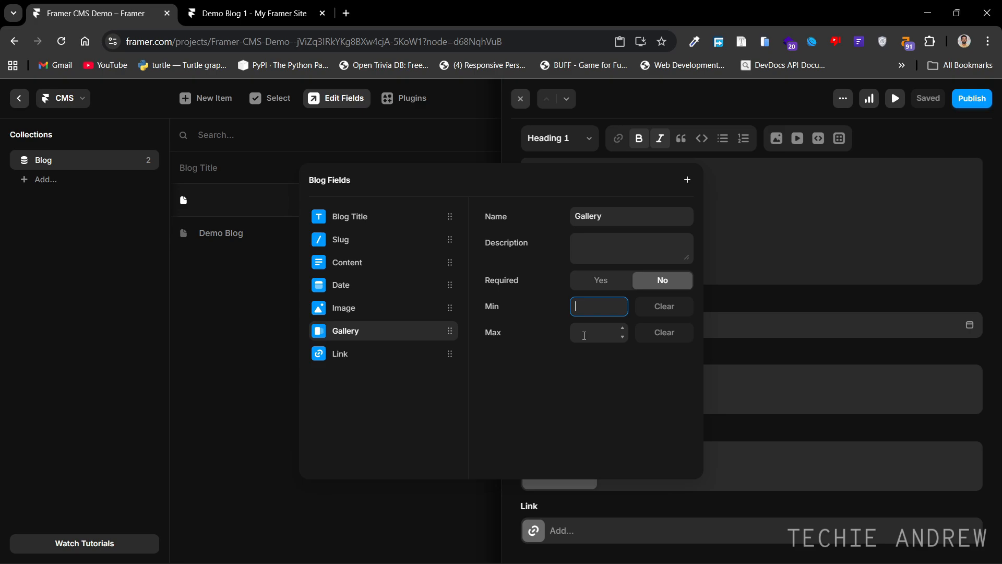
left_click(584, 335)
left_click(592, 311)
left_click(603, 353)
Add a Color field to the Blog collection and open its default colour for editing.
left_click(688, 183)
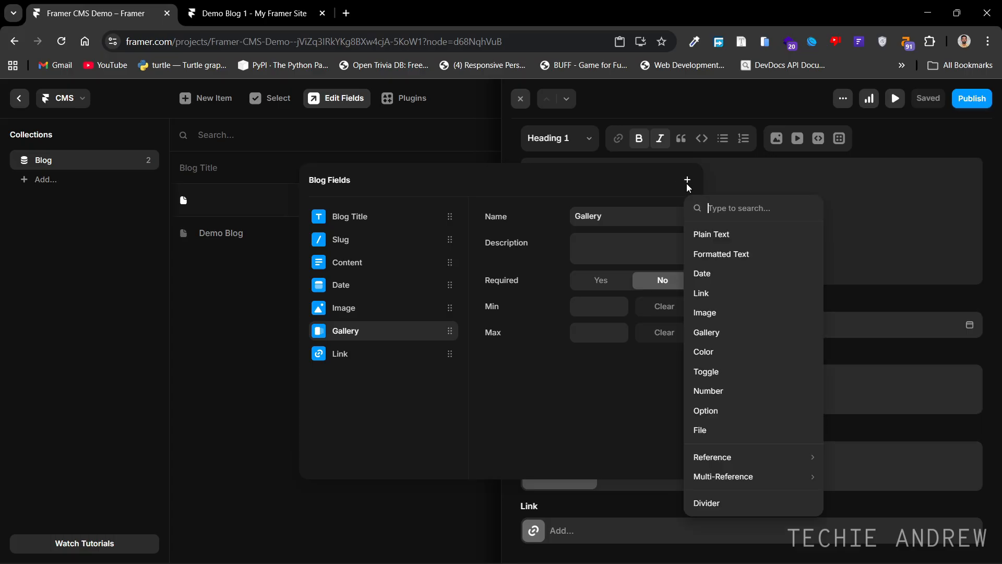
left_click(723, 349)
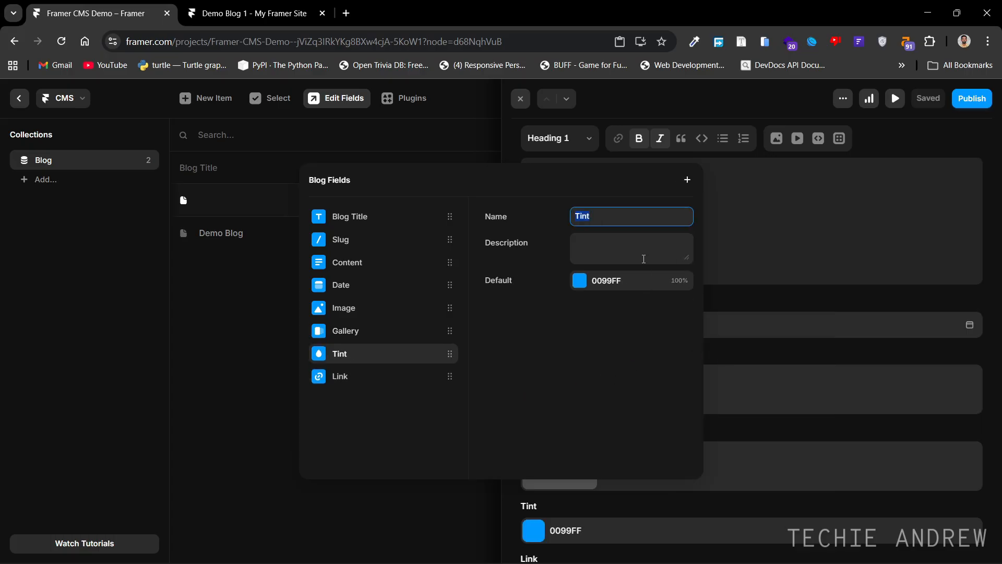
left_click(622, 282)
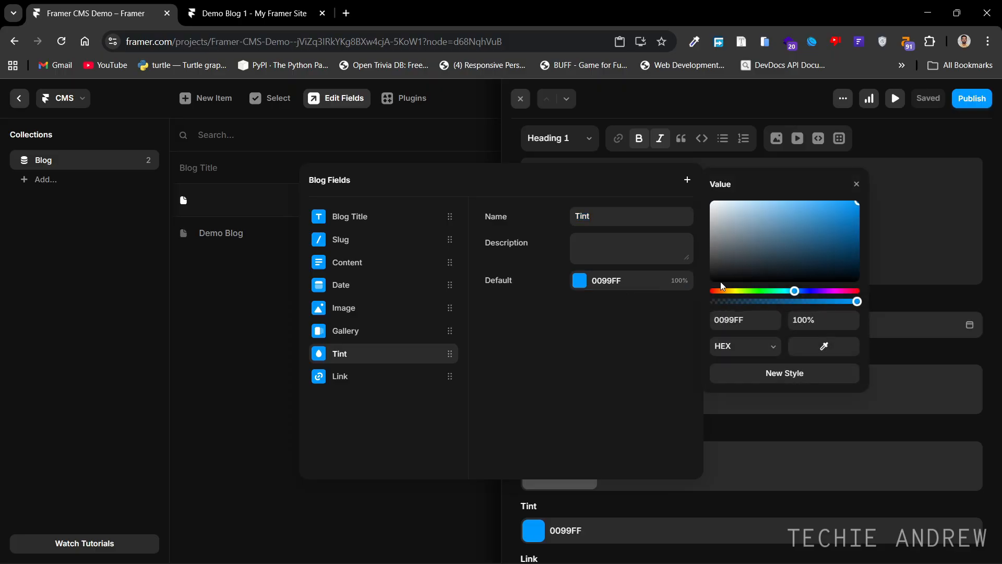
Set the Tint field's default color to 80CCFF and add a Toggle field to the Blog collection.
left_click_drag(721, 285, 787, 203)
left_click(581, 344)
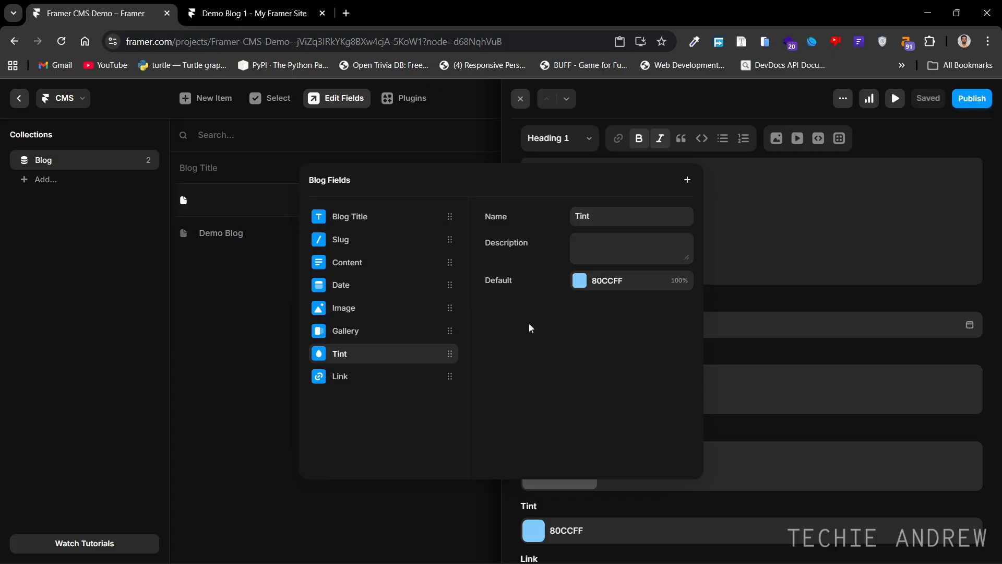
left_click(687, 179)
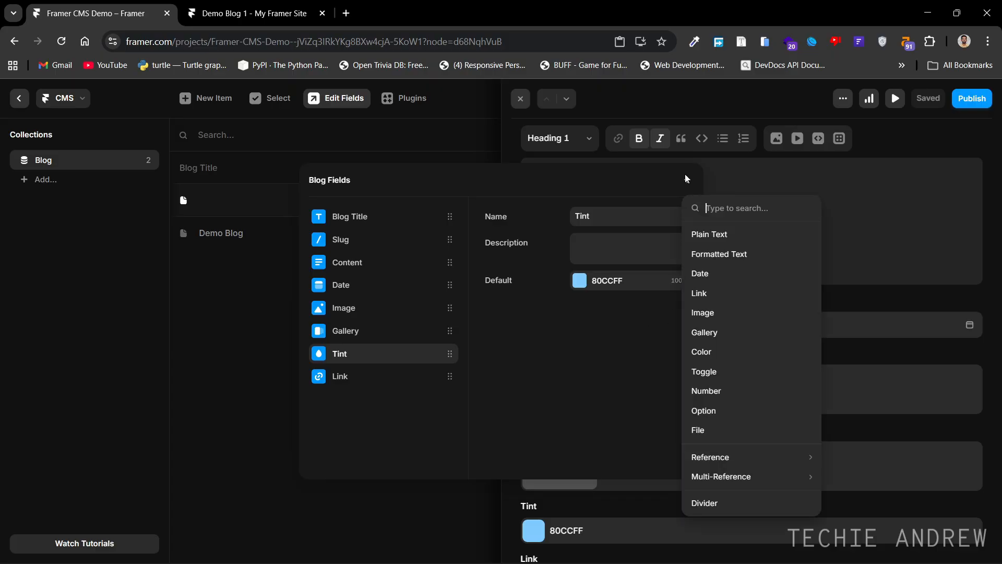
left_click(689, 372)
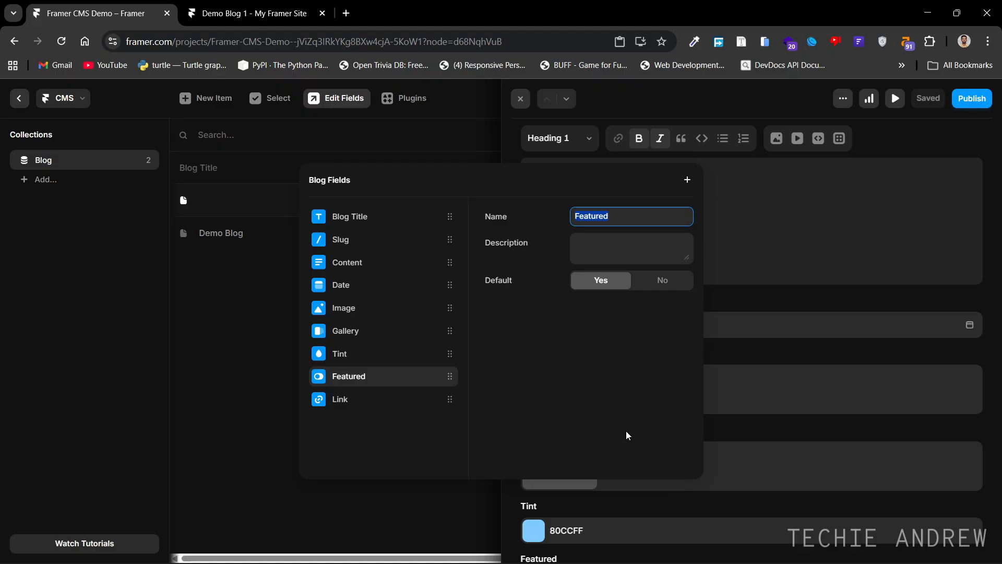
left_click(773, 420)
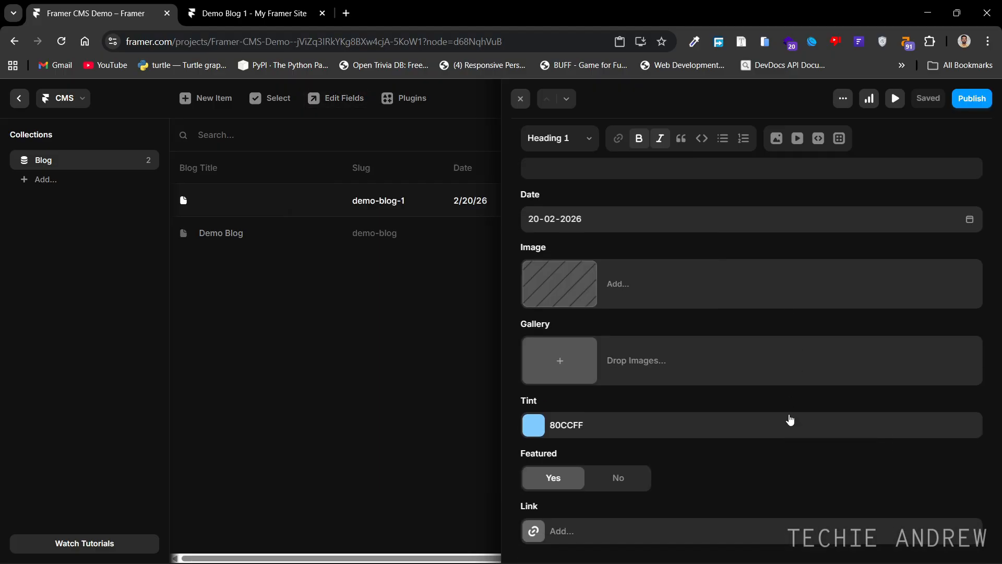
Switch the blog item's Featured toggle to No and back to Yes.
left_click(604, 481)
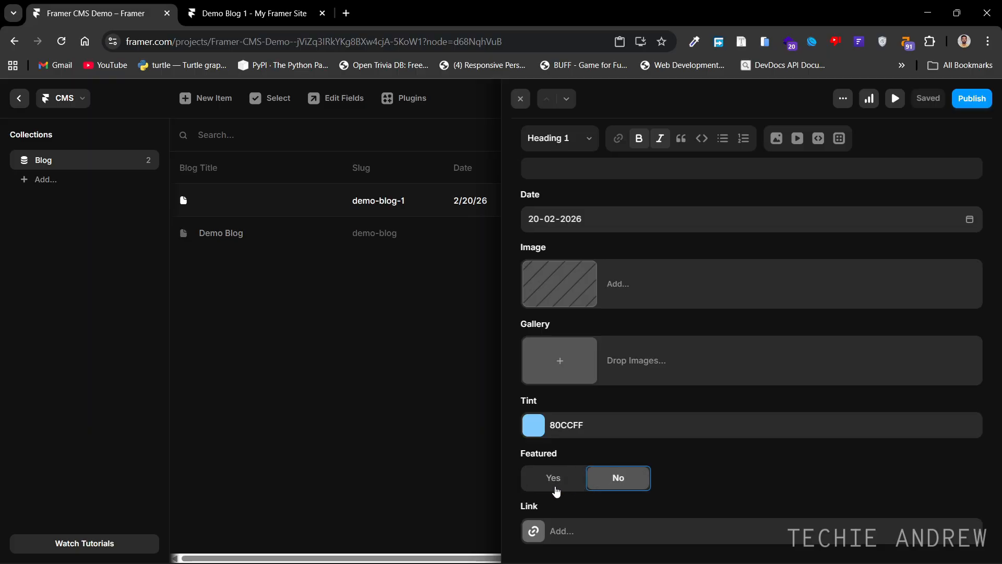
left_click(555, 483)
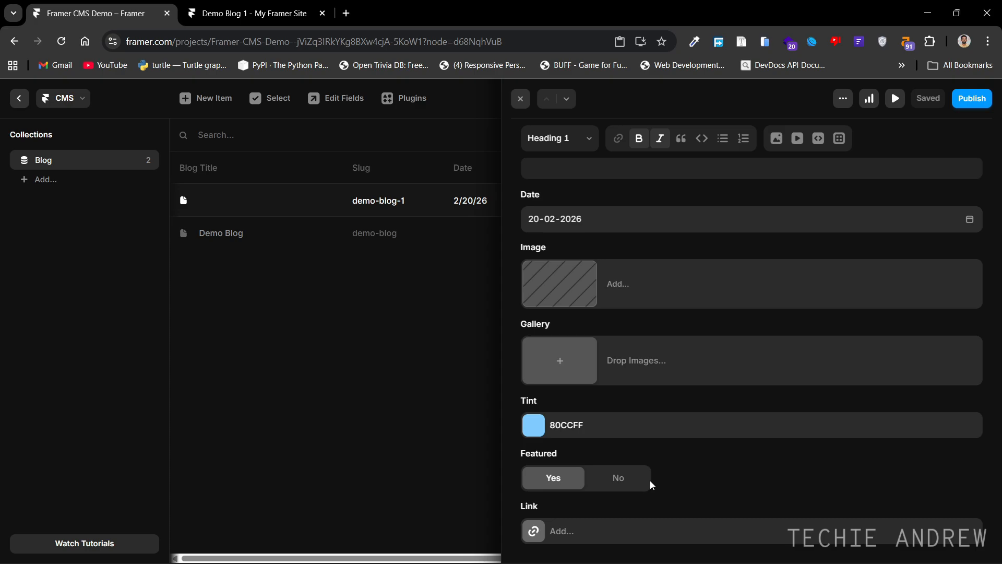
left_click(636, 484)
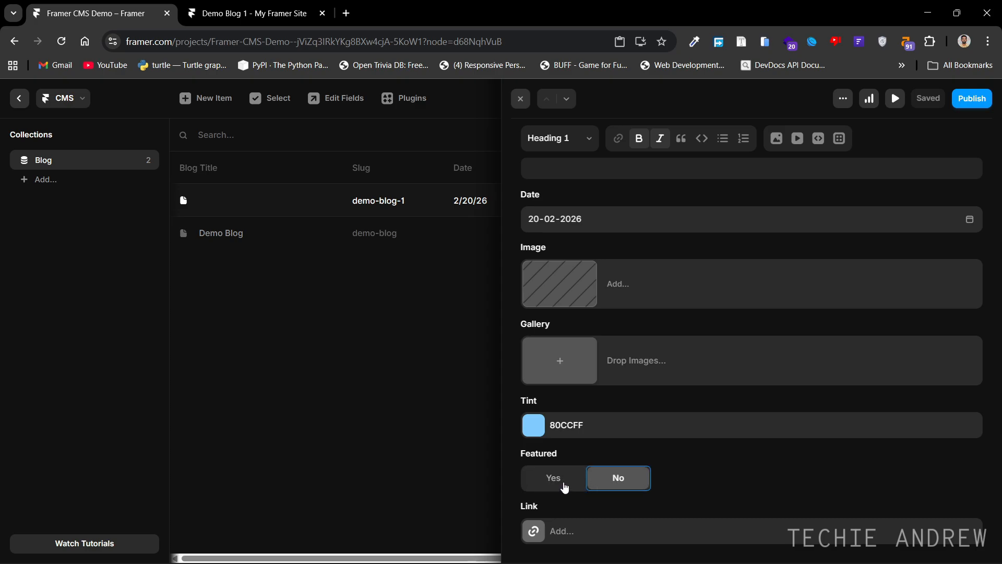
left_click(565, 486)
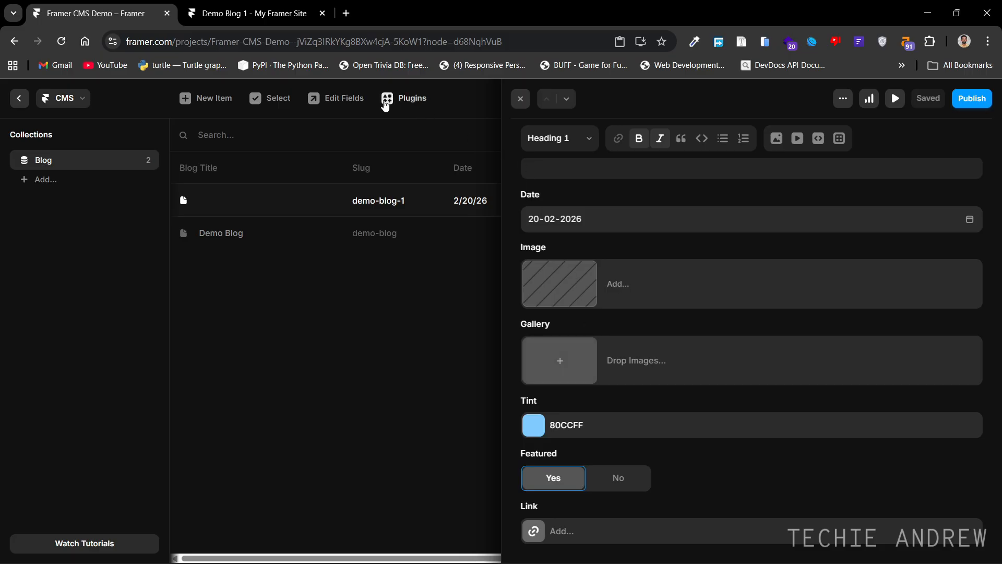
Rename the Featured toggle field of the Blog collection to Visible.
left_click(350, 99)
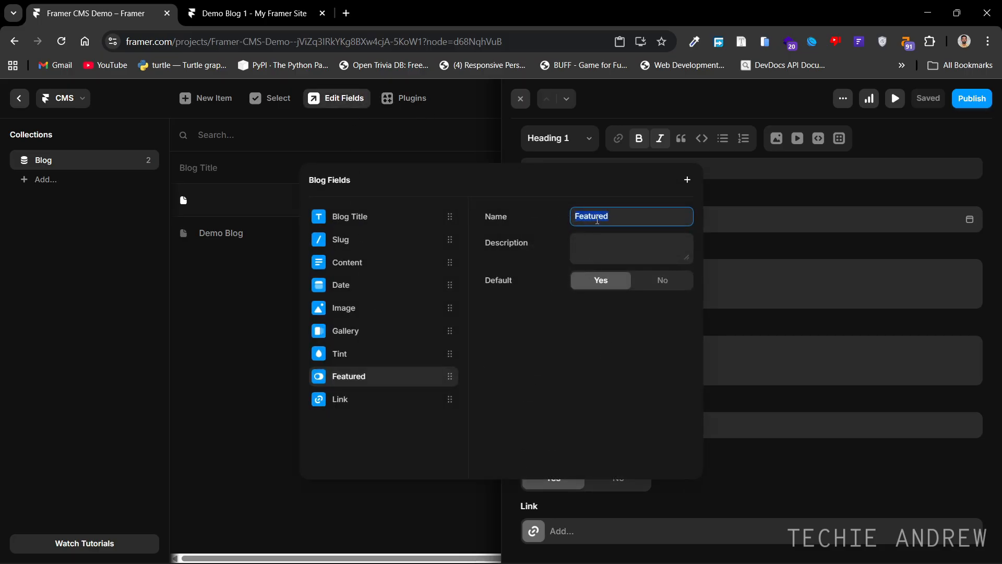
type("Visible")
left_click(734, 431)
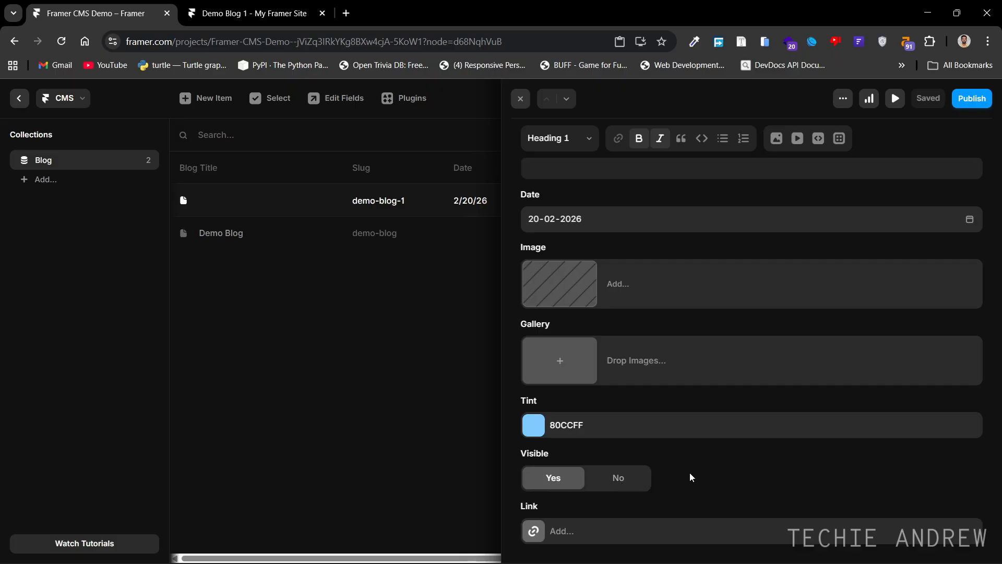
Add a Number field to the Blog collection.
left_click(334, 99)
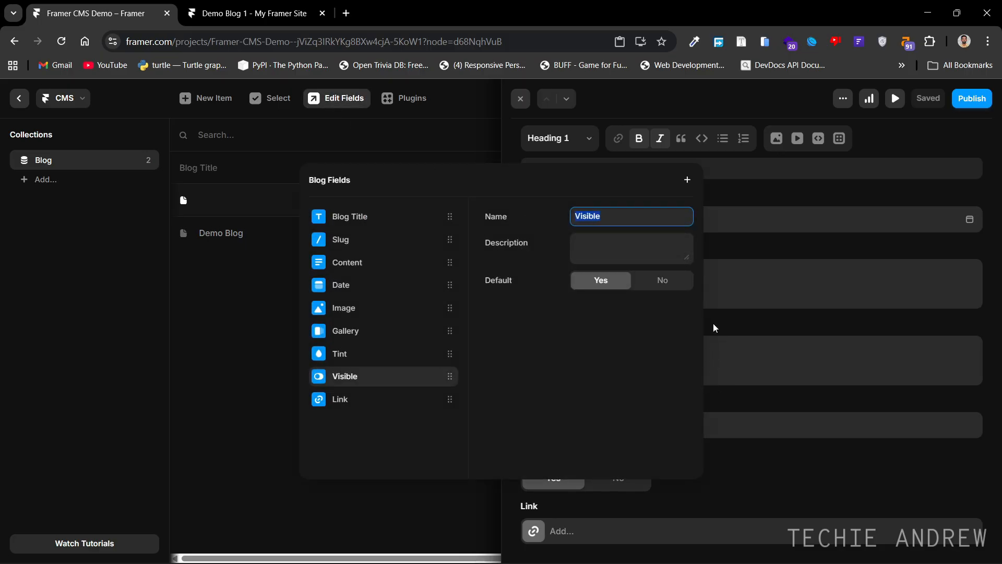
left_click(687, 179)
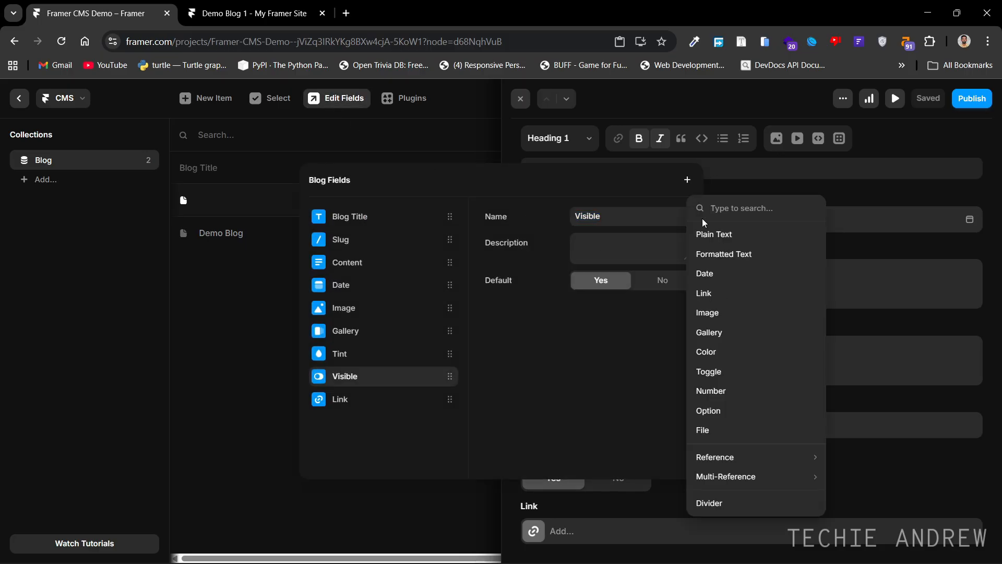
left_click(728, 391)
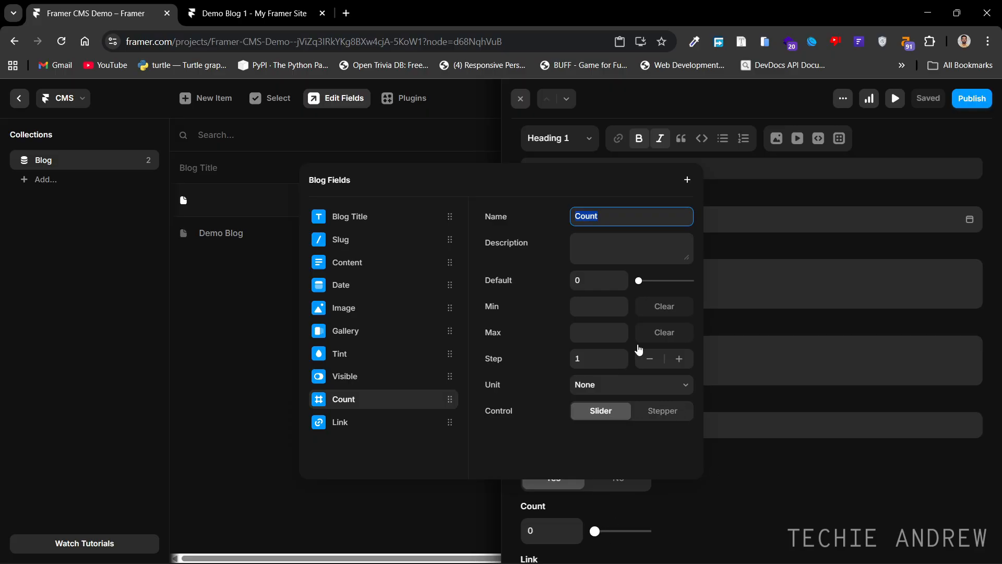
mouse_move(639, 281)
left_mouse_down()
mouse_move(662, 283)
mouse_move(637, 283)
left_mouse_up()
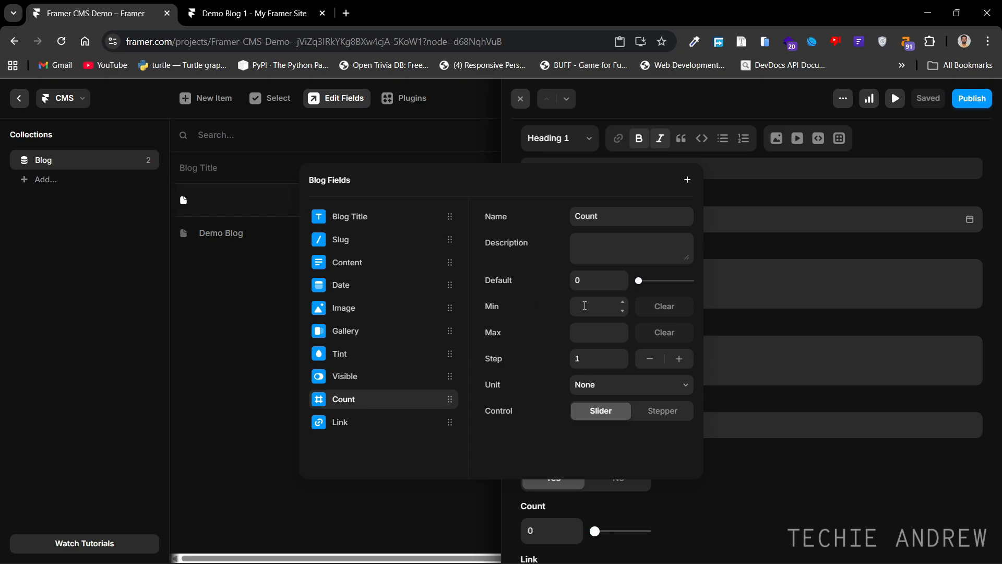
Limit the Count field to a minimum of 1 and a maximum of 20, and set the blog item's Count to 20.
left_click(583, 307)
type("1")
left_click(588, 331)
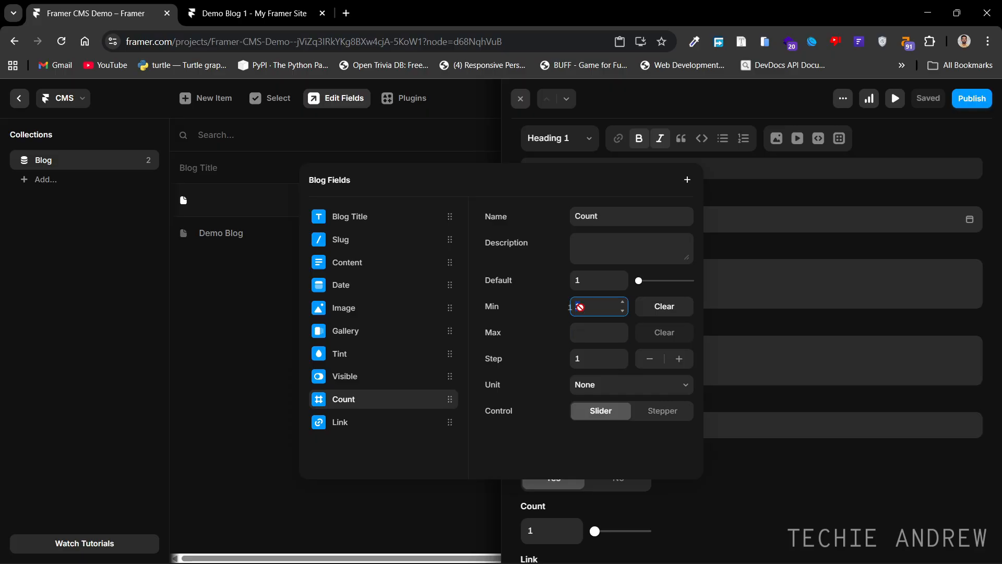
key("shift+Tab")
left_click(602, 329)
type("20")
left_click(542, 349)
left_click(706, 458)
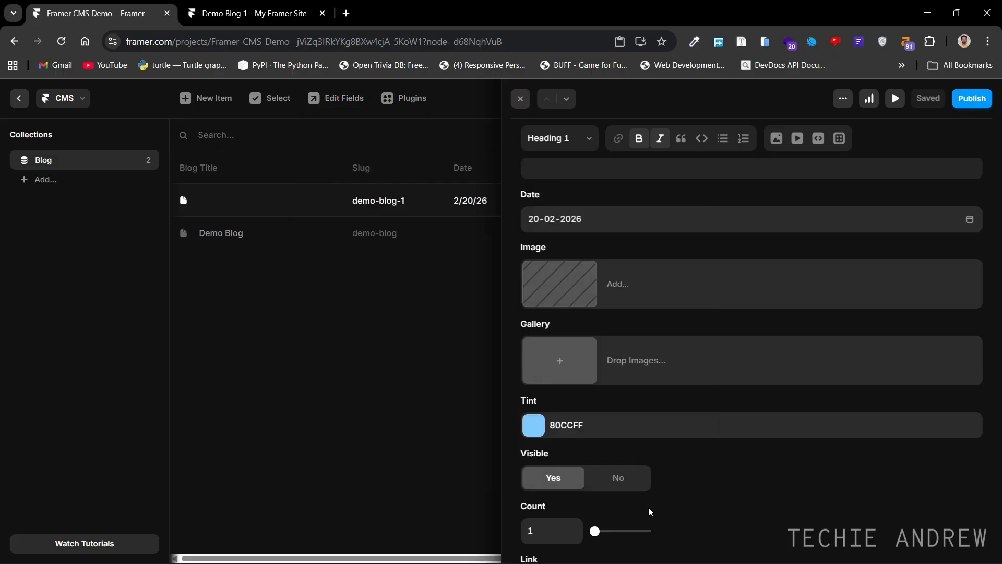
left_click_drag(596, 531, 694, 511)
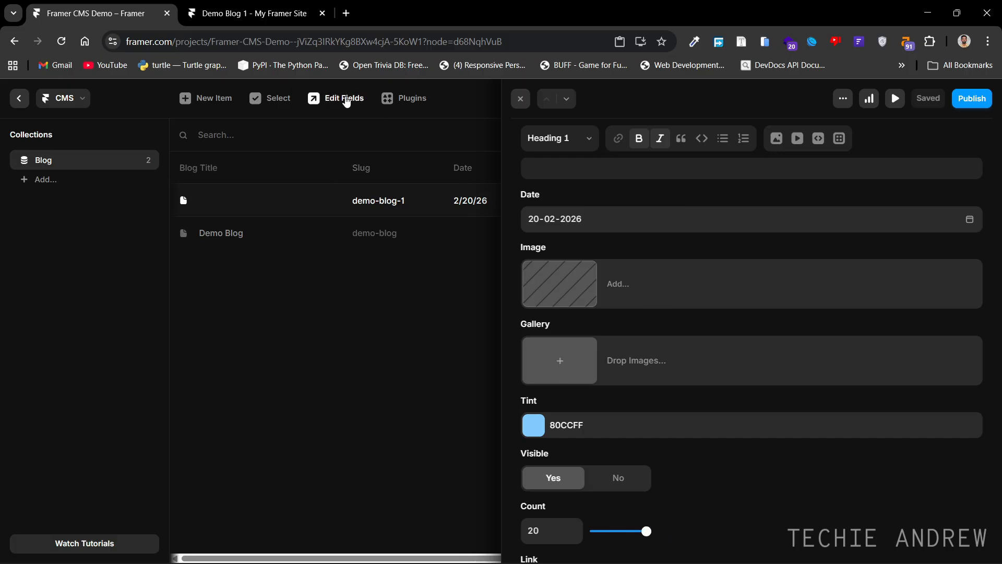
Clear the Count field's maximum and set the blog item's Count to 100.
left_click(345, 99)
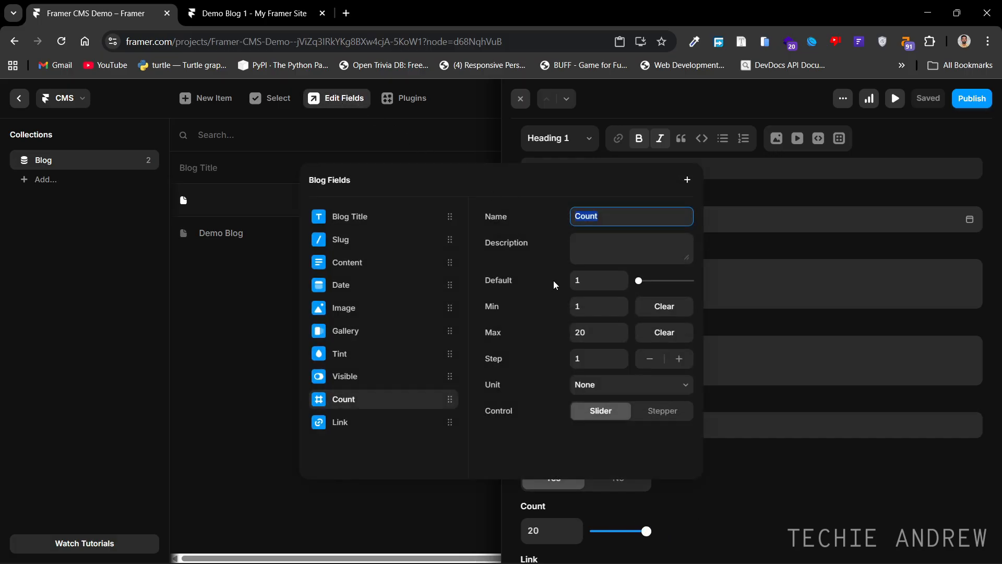
left_click(663, 335)
left_click(599, 534)
left_click(599, 534)
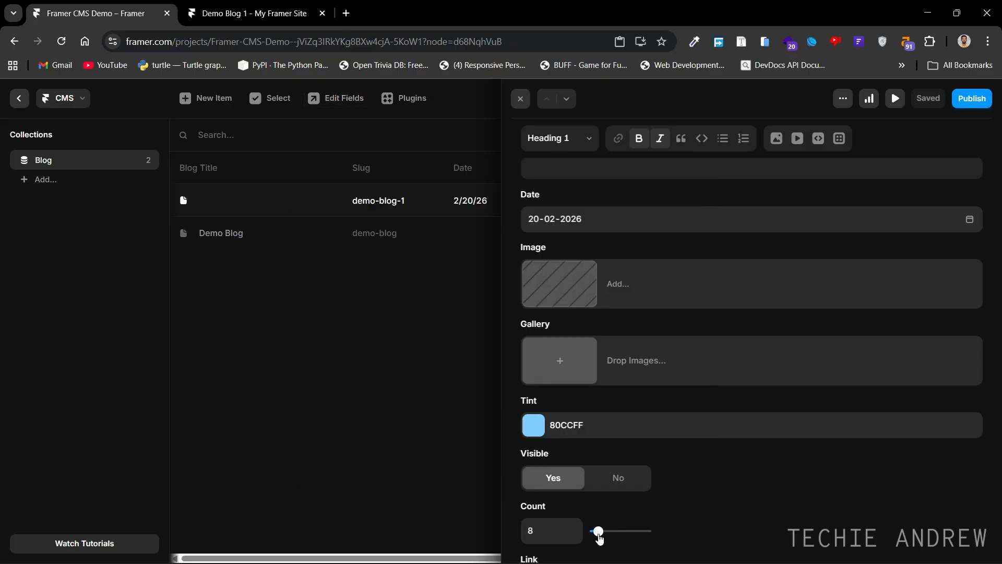
mouse_move(599, 535)
left_mouse_down()
mouse_move(664, 534)
mouse_move(614, 532)
left_mouse_up()
scroll(679, 480, "down", 1)
left_click_drag(625, 479, 666, 480)
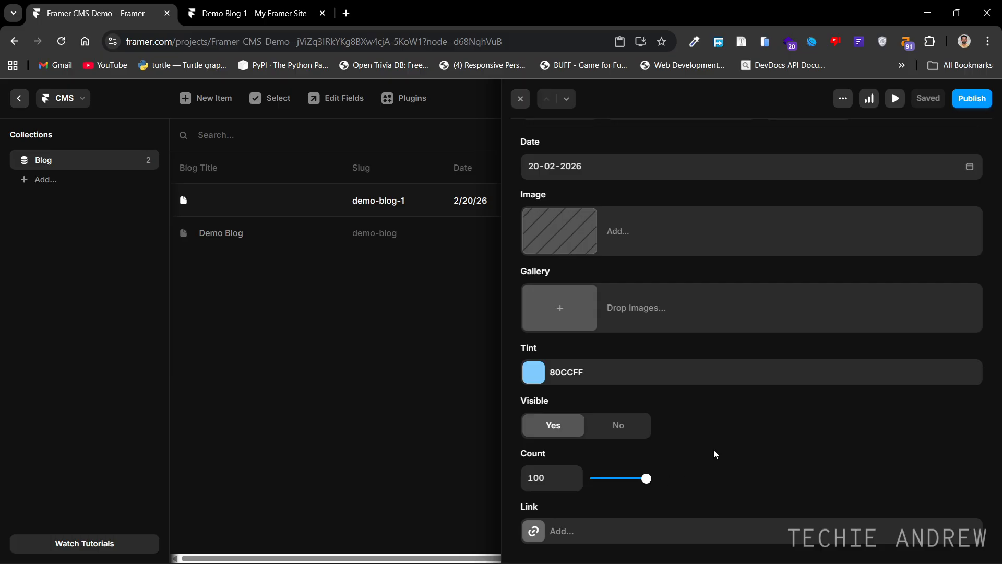
Set the Count field's step to 10 and the blog item's Count to 91.
left_click(336, 102)
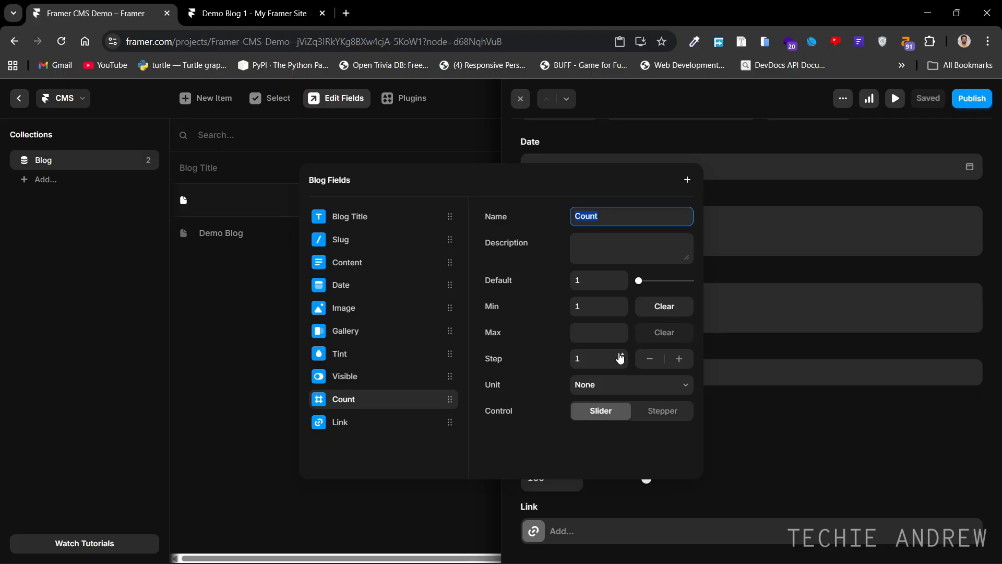
left_click(679, 359)
left_click(680, 360)
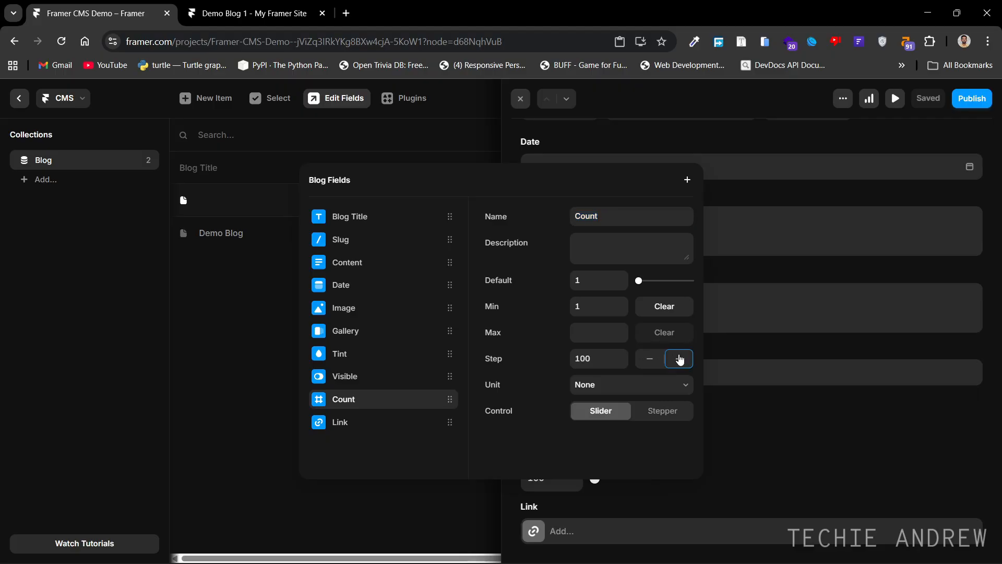
left_click(651, 359)
left_click(775, 459)
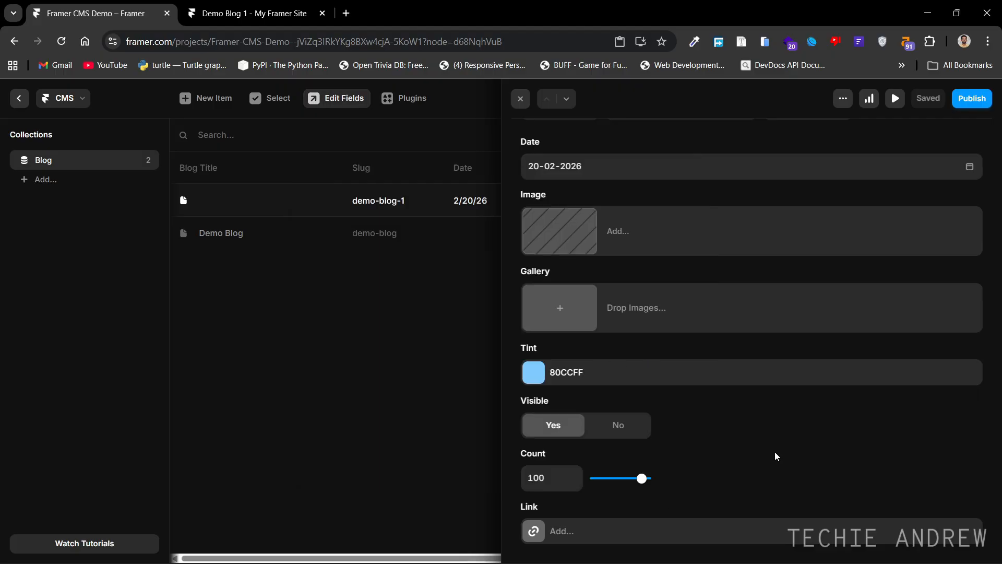
mouse_move(637, 482)
left_mouse_down()
mouse_move(585, 484)
mouse_move(644, 483)
left_mouse_up()
Set the Count field's unit to Percent % and the blog item's Count to 81%.
left_click(336, 99)
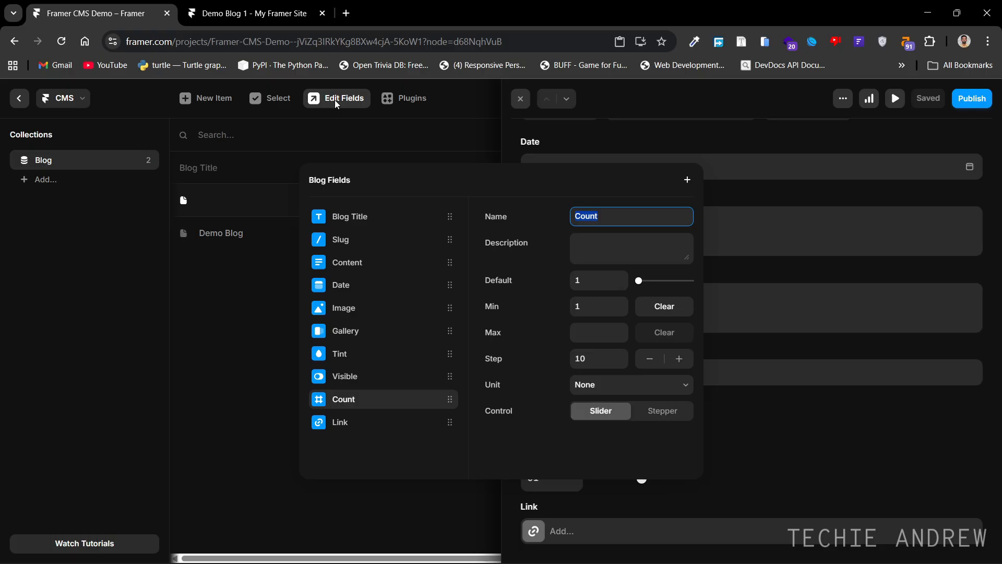
left_click(635, 390)
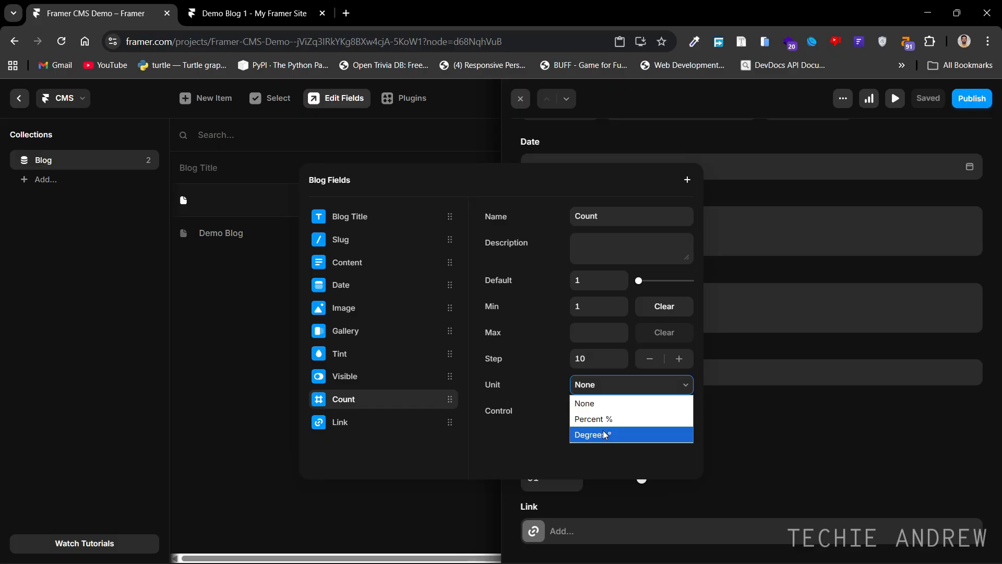
left_click(604, 434)
left_click(621, 394)
left_click(610, 417)
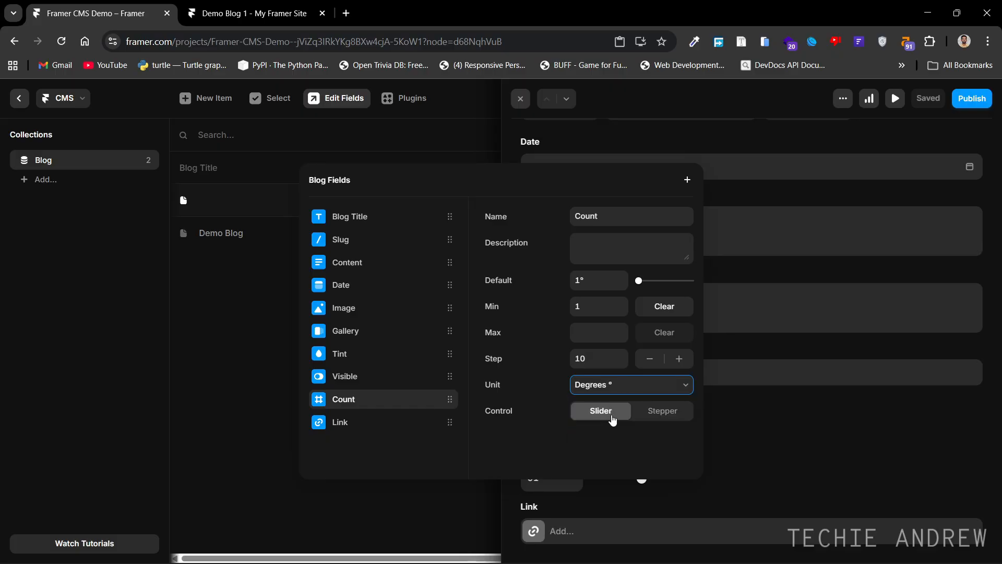
left_click(794, 432)
mouse_move(642, 478)
left_mouse_down()
mouse_move(611, 485)
mouse_move(637, 478)
left_mouse_up()
Set the Count field's unit to Degrees ° and the blog item's Count to 91°.
left_click(342, 97)
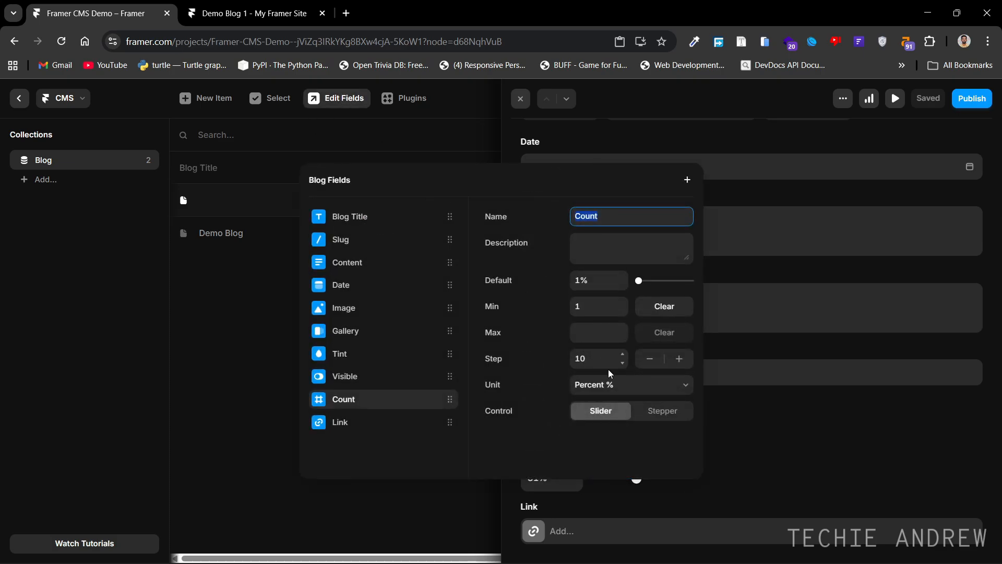
left_click(611, 385)
left_click(606, 433)
left_click(717, 420)
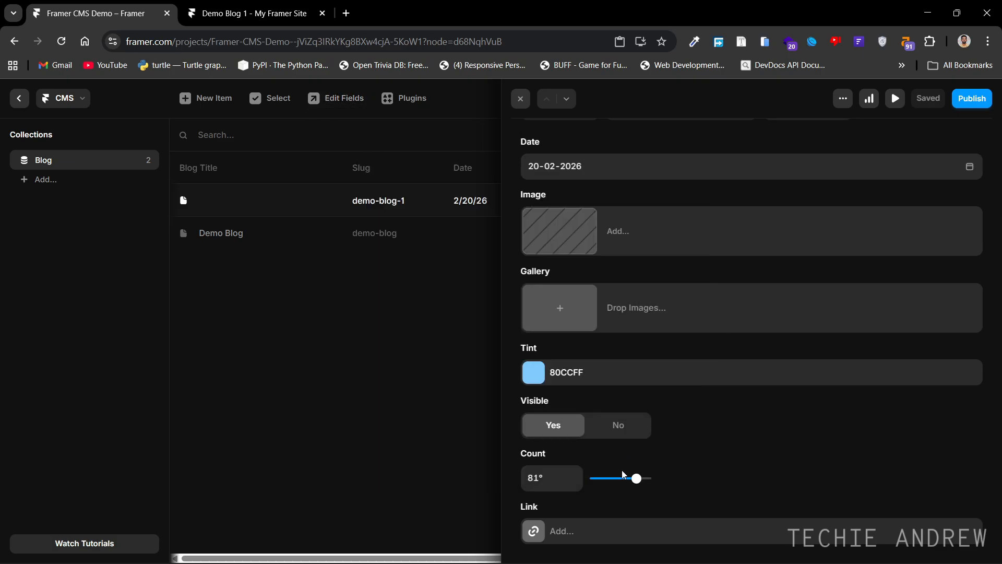
left_click_drag(636, 478, 657, 478)
Change the Count field's control type to Stepper.
left_click(334, 99)
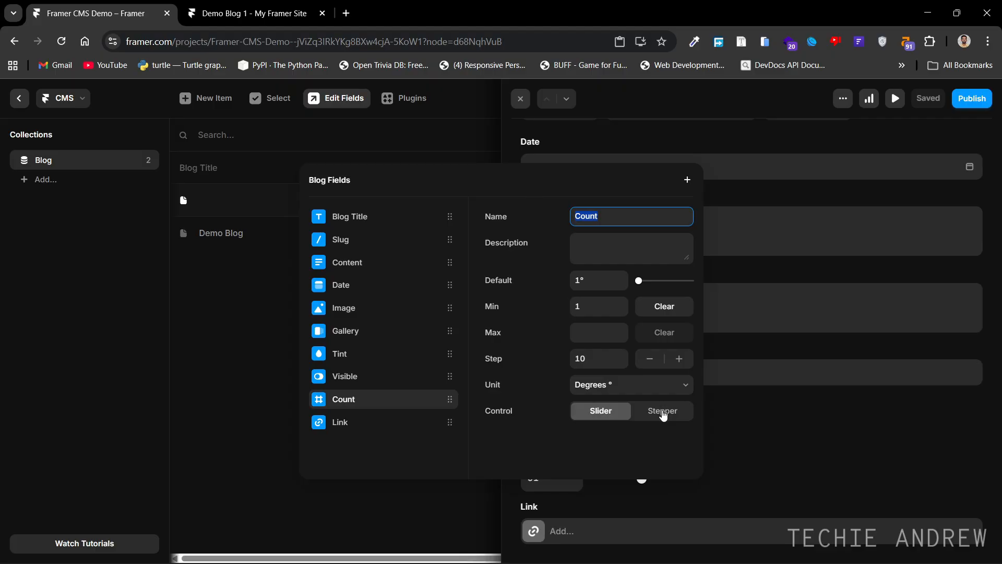
left_click(730, 424)
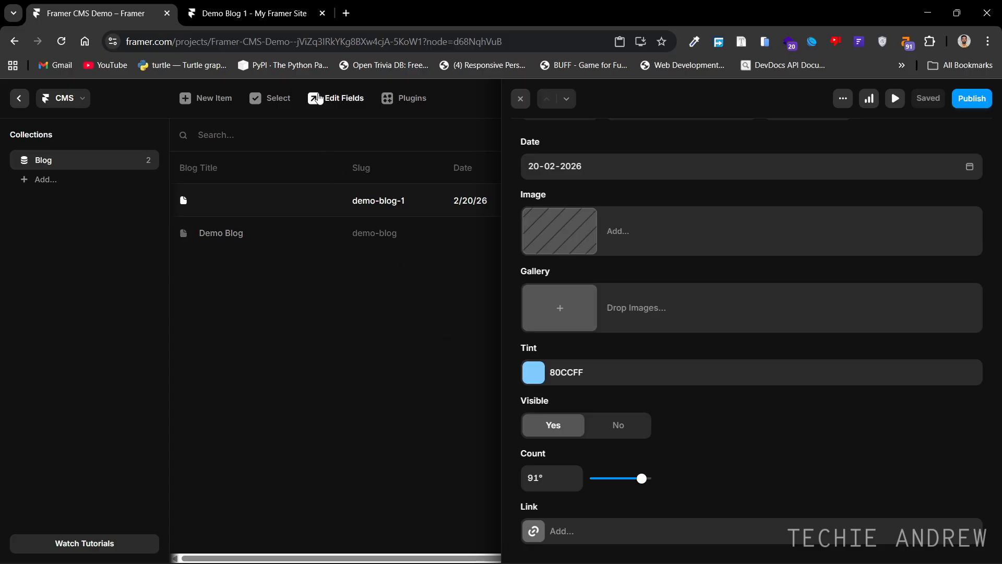
left_click(336, 98)
left_click(678, 412)
left_click(706, 426)
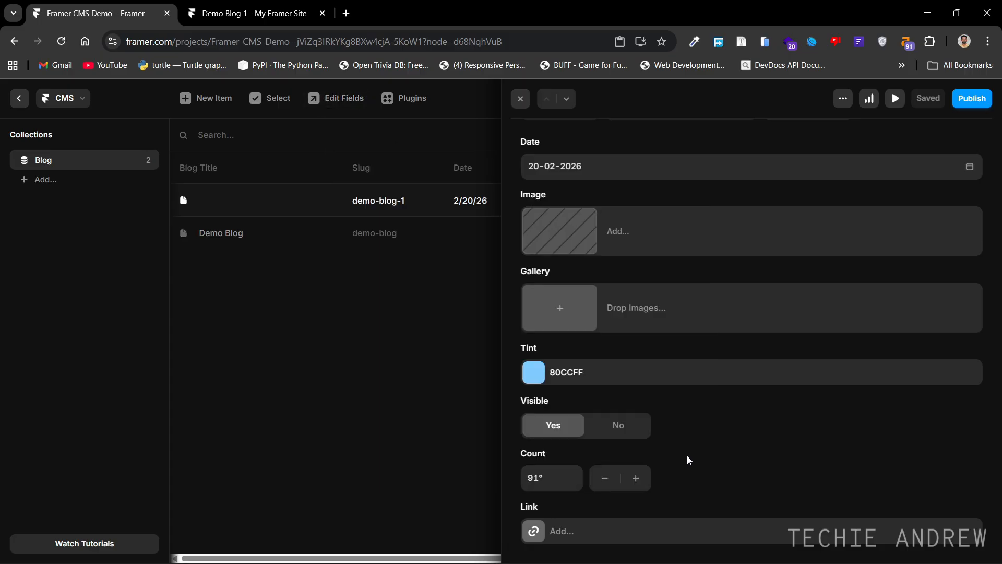
Raise and lower the blog item's Count value repeatedly with its stepper control.
left_click(636, 487)
left_click(636, 487)
left_click(636, 487)
left_click(636, 487)
left_click(604, 481)
left_click(640, 482)
left_click(642, 485)
left_click(642, 485)
left_click(641, 484)
left_click(632, 483)
left_click(632, 484)
left_click(610, 484)
left_click(610, 485)
left_click(610, 485)
Add an Option field to the Blog collection, keeping its default name and options.
left_click(351, 101)
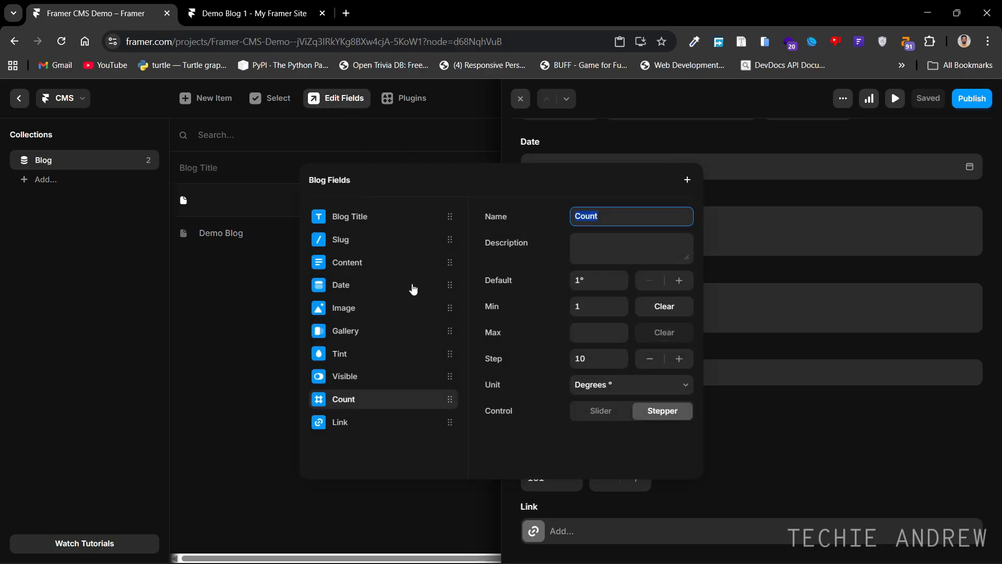
left_click(688, 179)
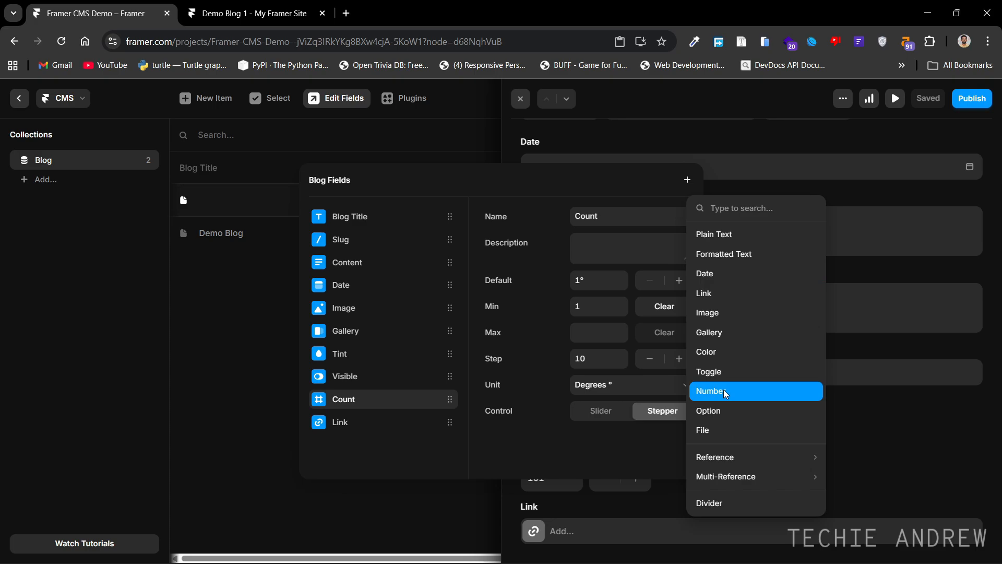
left_click(712, 411)
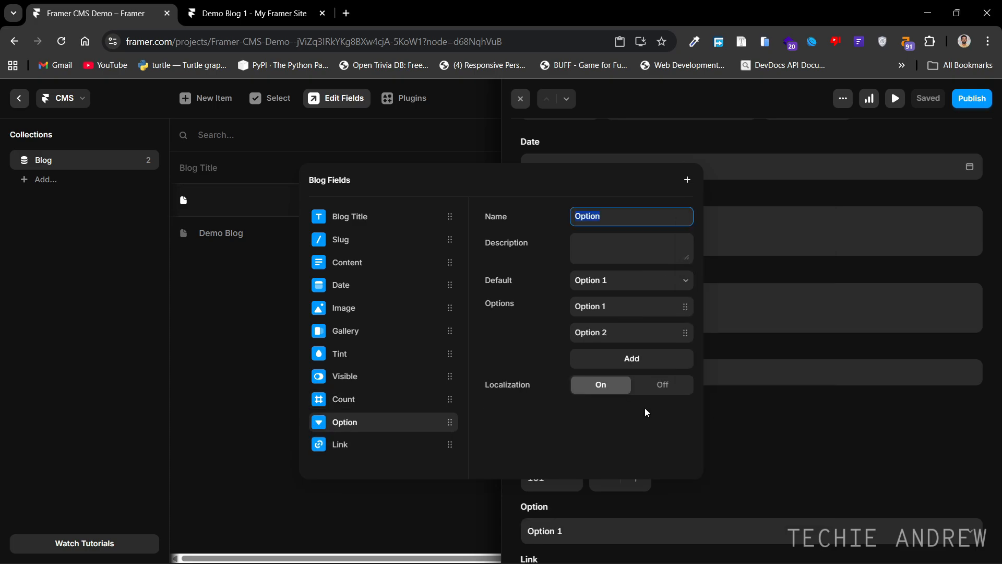
left_click(555, 433)
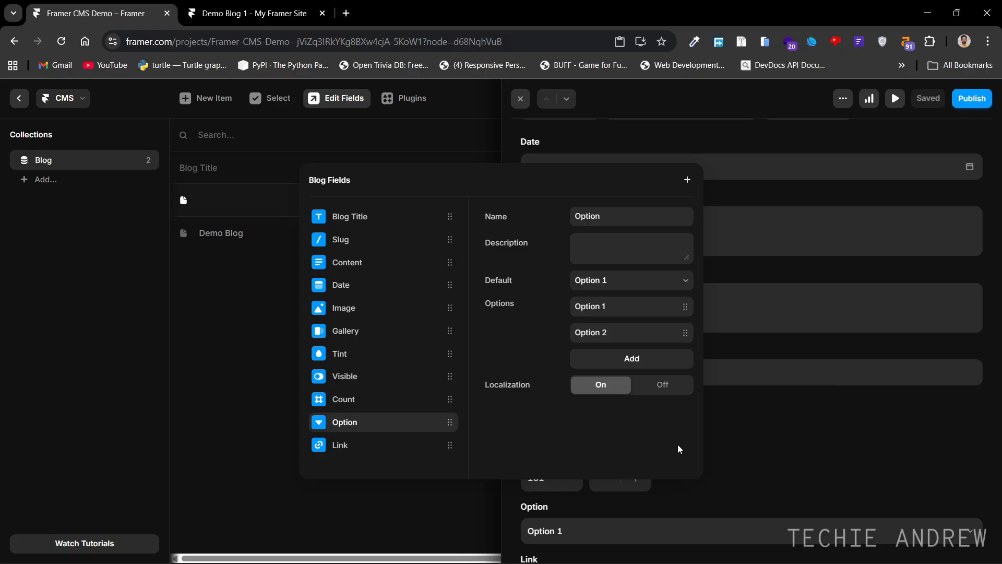
Add two more choices, Option 3 and Option 4, to the Option field of the Blog collection.
left_click(661, 281)
left_click(661, 282)
left_click(646, 362)
left_click(639, 388)
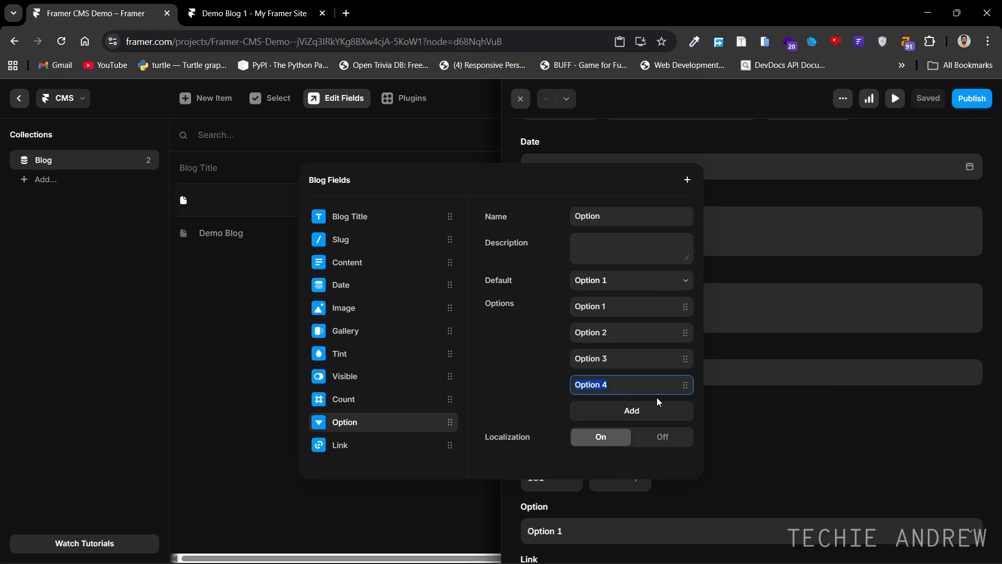
left_click(518, 341)
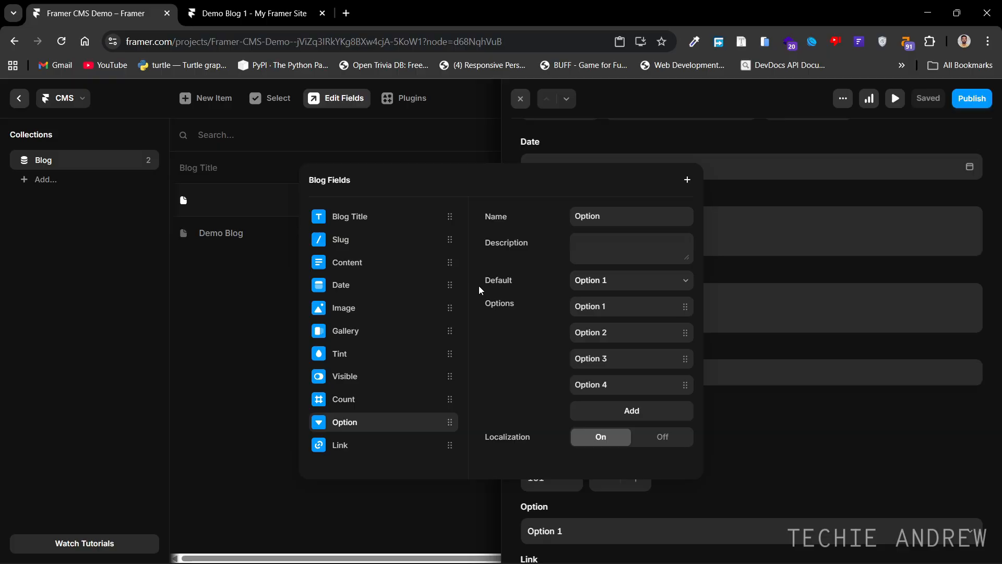
Rename the Option field's first choice to Menu 1.
left_click(641, 307)
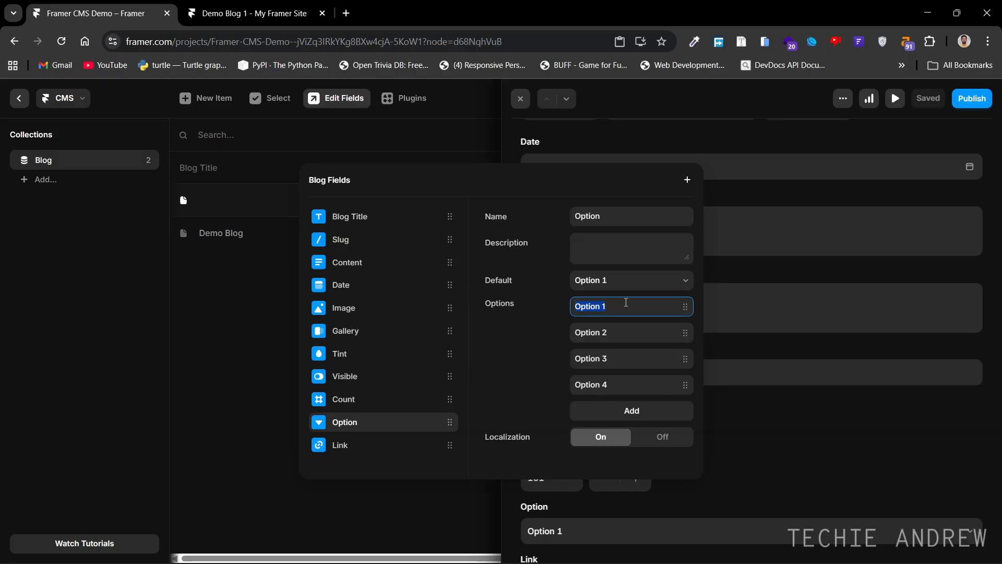
type("Menu")
key("BackSpace")
type("u 1")
left_click(507, 311)
left_click(605, 333)
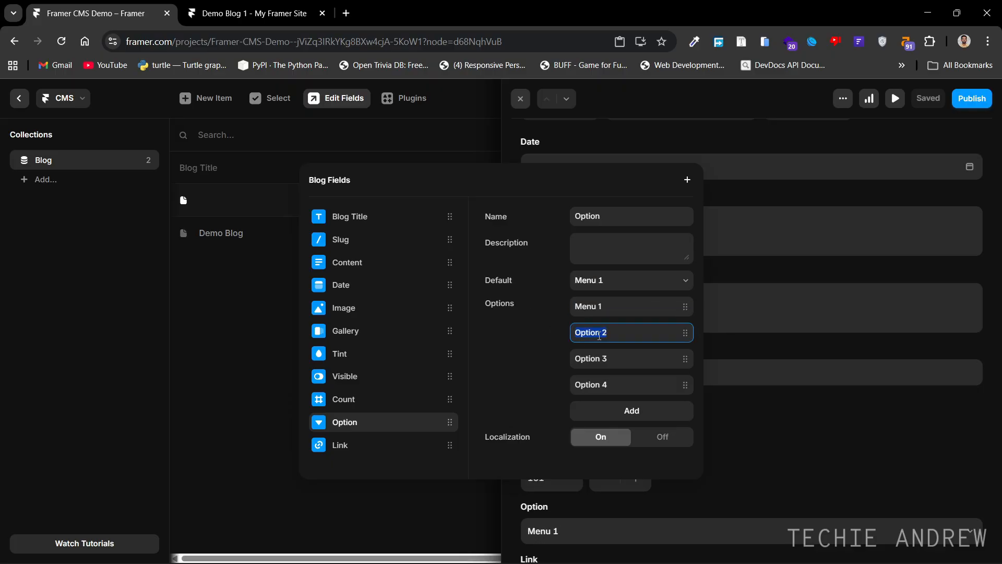
left_click(538, 350)
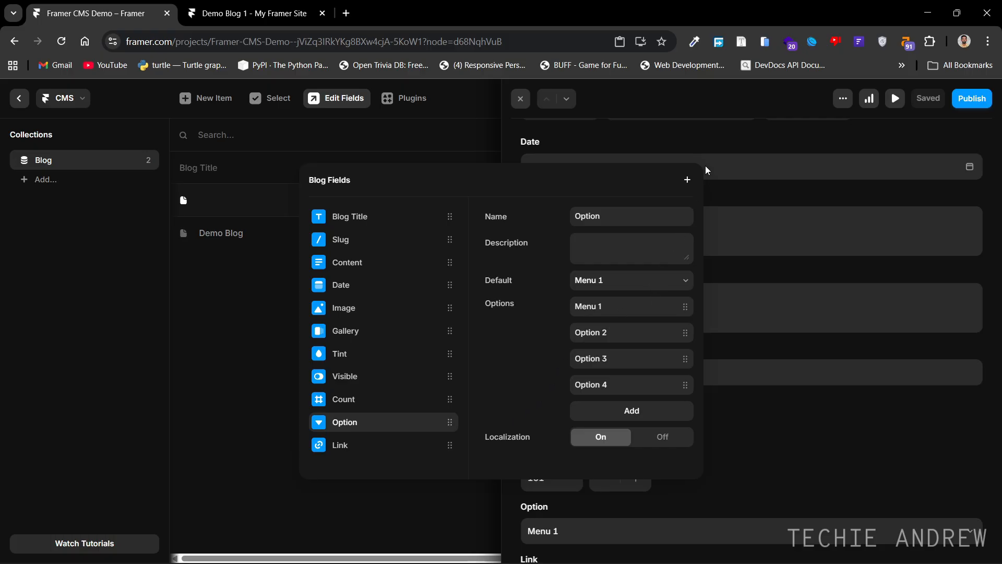
Add a File field to the Blog collection, keeping its default name.
left_click(688, 179)
left_click(736, 428)
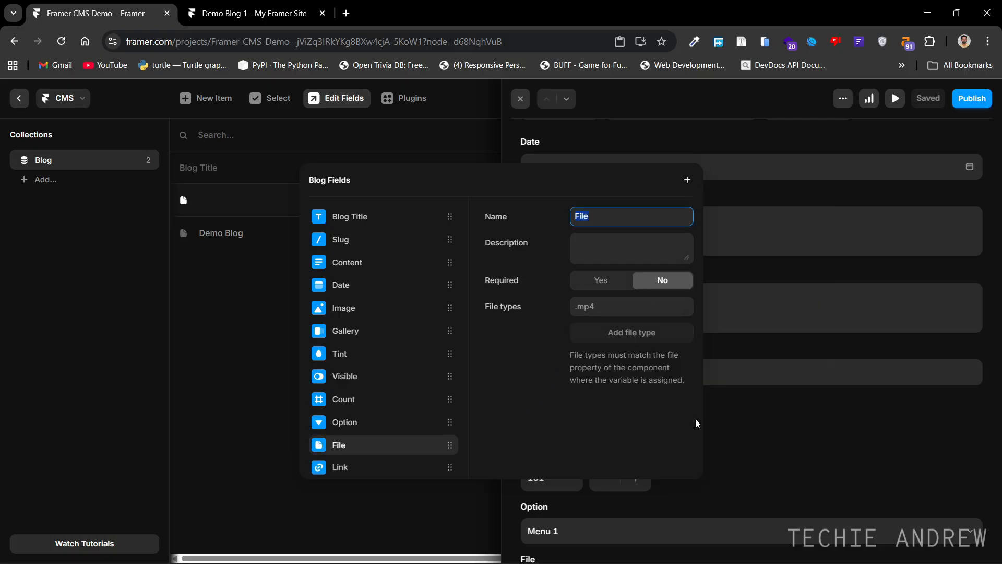
scroll(405, 415, "down", 1)
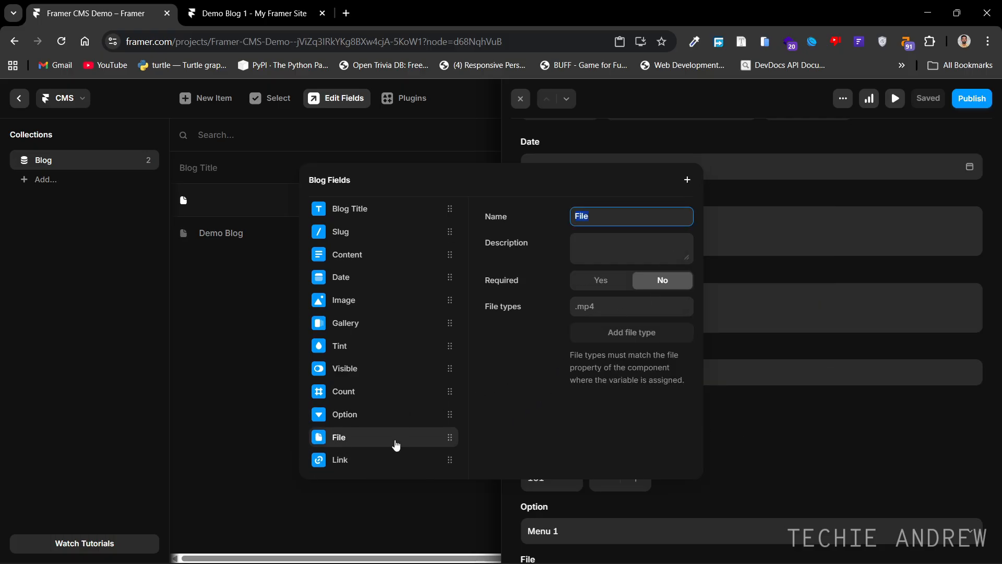
left_click(687, 181)
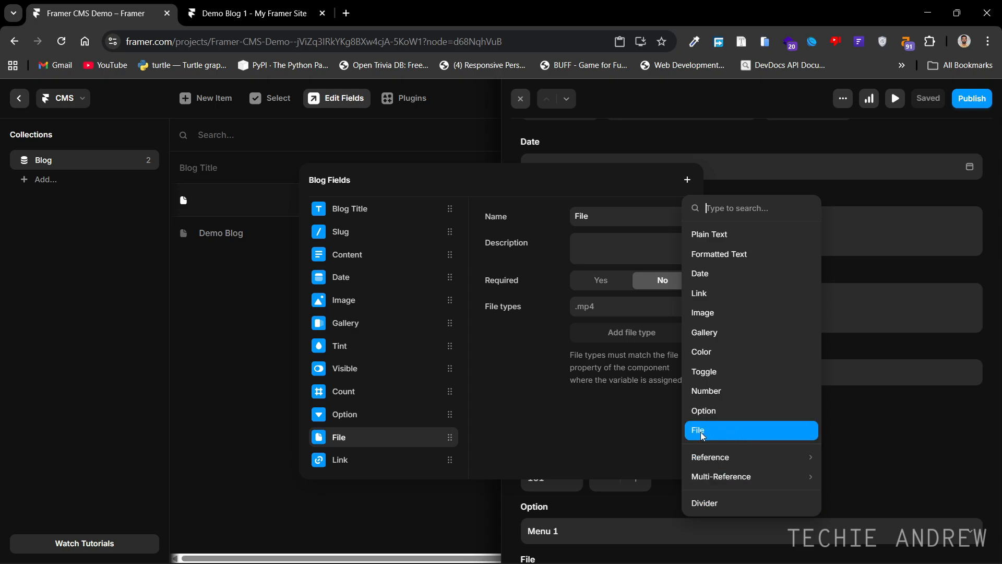
left_click(528, 384)
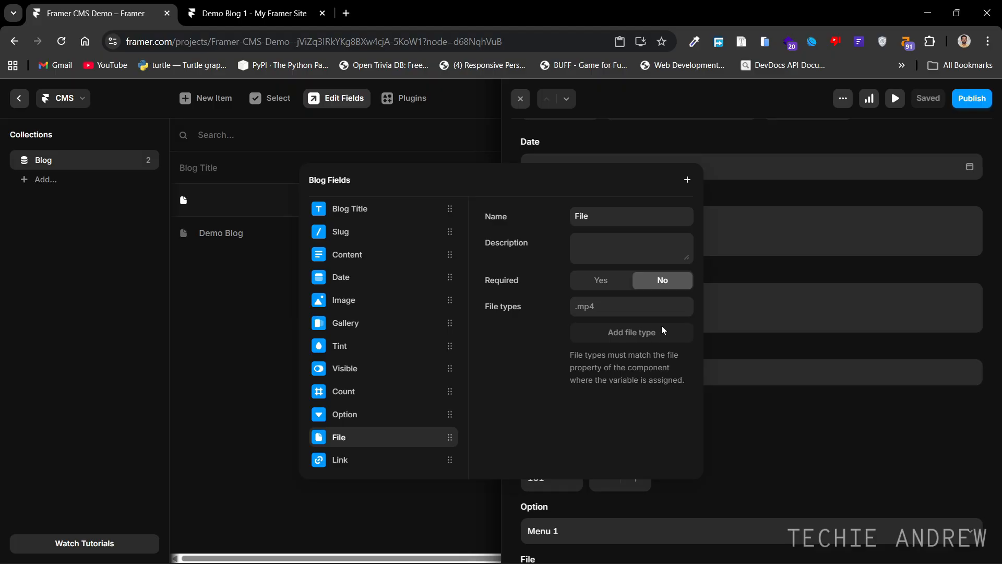
Examine the File field's file types setting and how the File field appears in the demo-blog-1 item.
left_click(654, 308)
left_click(632, 333)
left_click(592, 304)
left_click(373, 301)
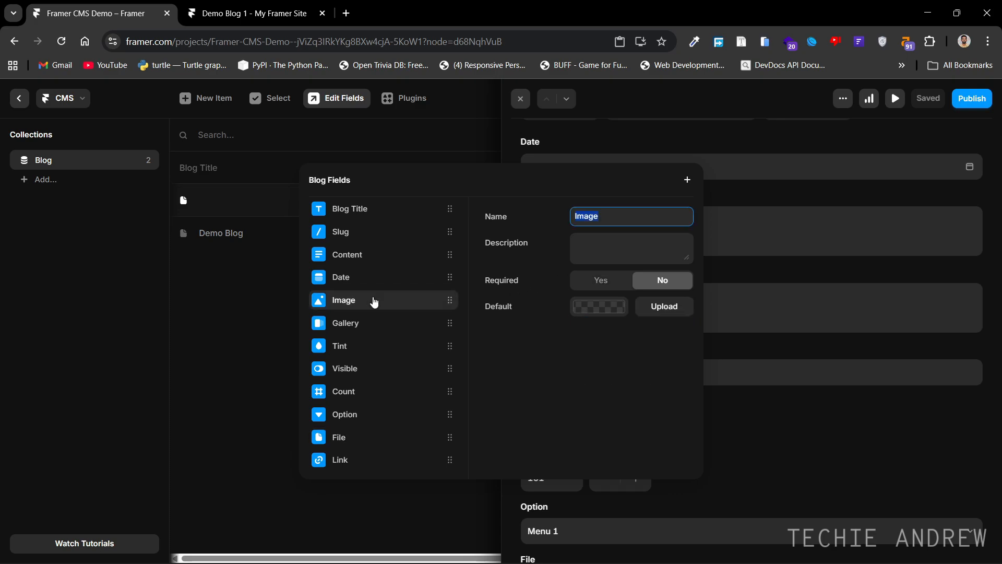
left_click(372, 437)
left_click(592, 307)
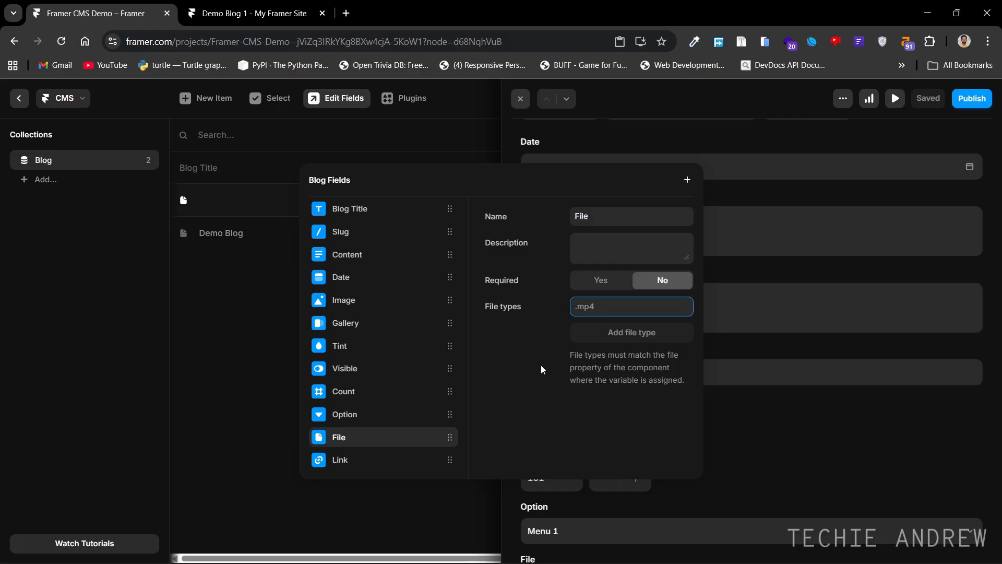
left_click(800, 405)
scroll(800, 406, "down", 3)
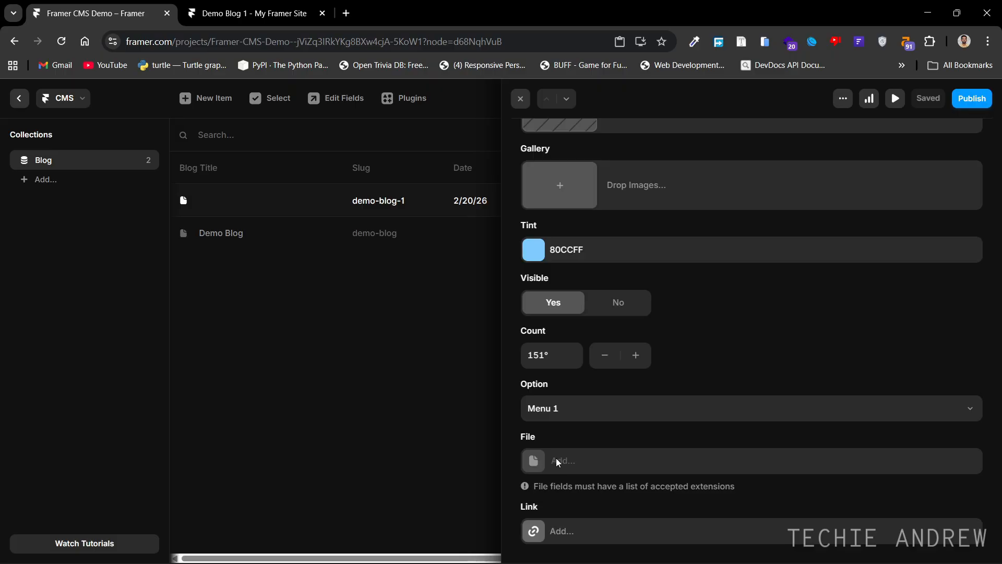
Set the File field's accepted file type to .mp4.
left_click(337, 98)
left_click(597, 306)
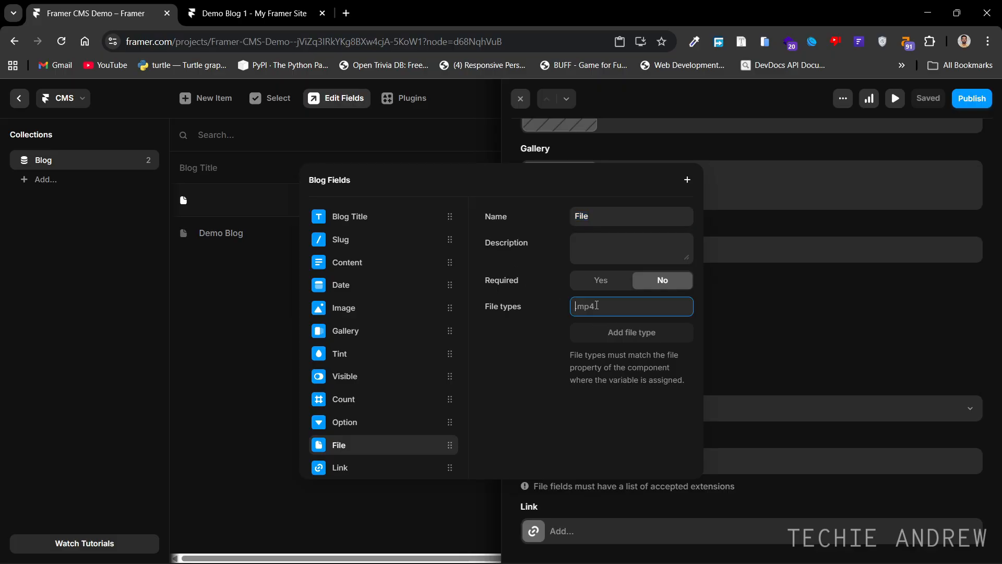
type(".mp4")
left_click(732, 327)
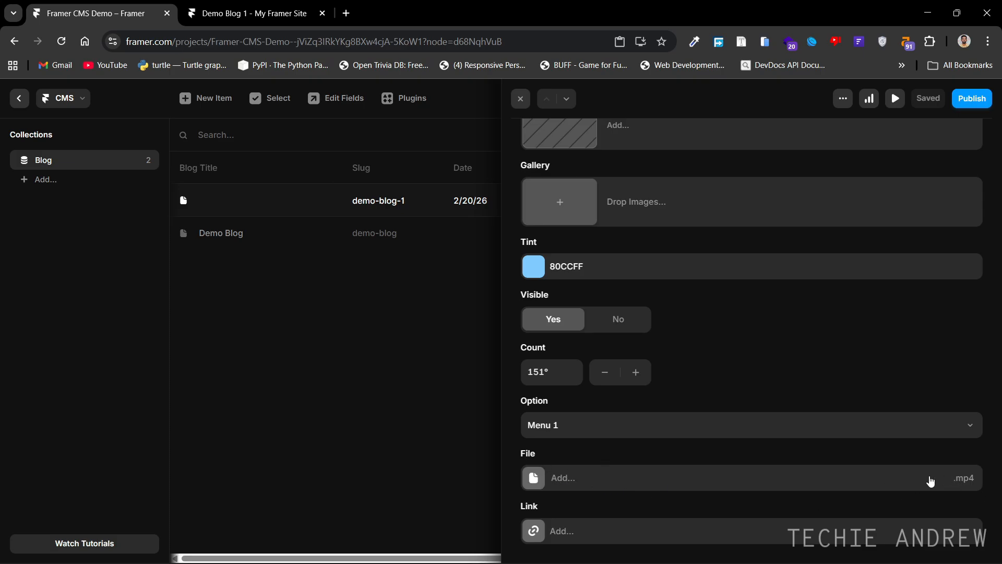
Upload 2. Intro_Part_2.mp4 from the Video Rendered (Temp) folder's React challenge videos to the blog item's File field, and remove it again.
left_click(546, 479)
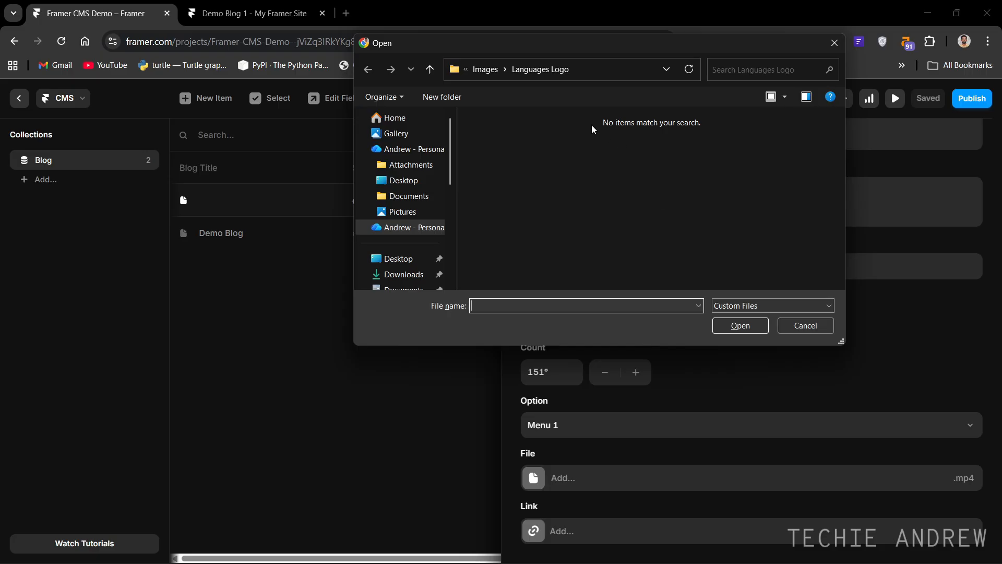
left_click(804, 325)
left_click(598, 480)
scroll(412, 244, "down", 5)
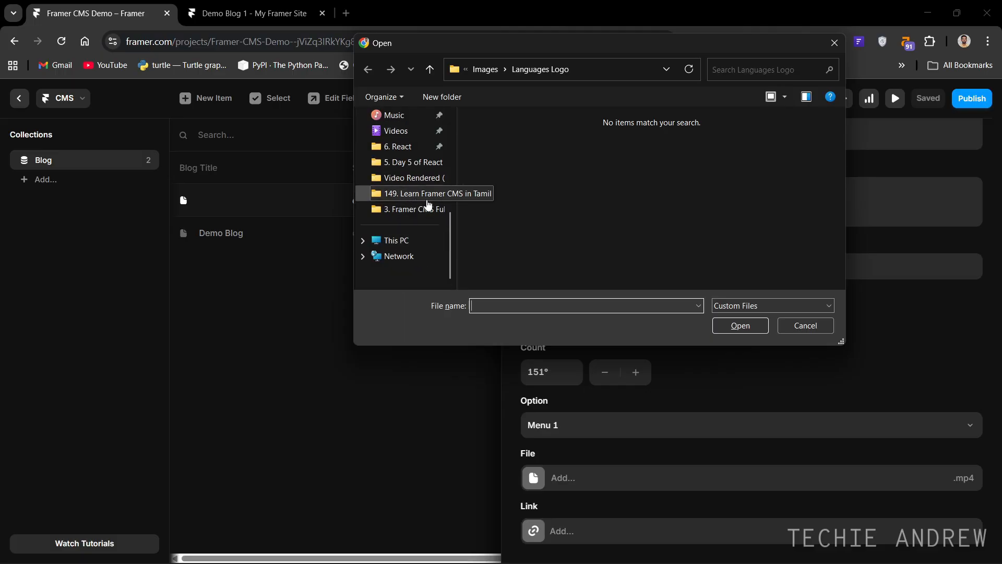
left_click(389, 178)
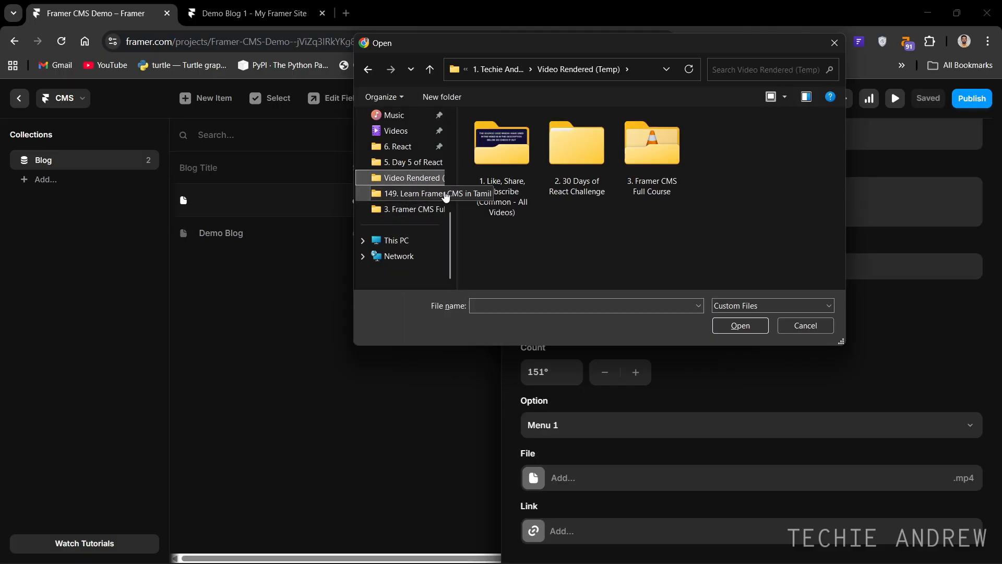
double_click(571, 168)
double_click(572, 153)
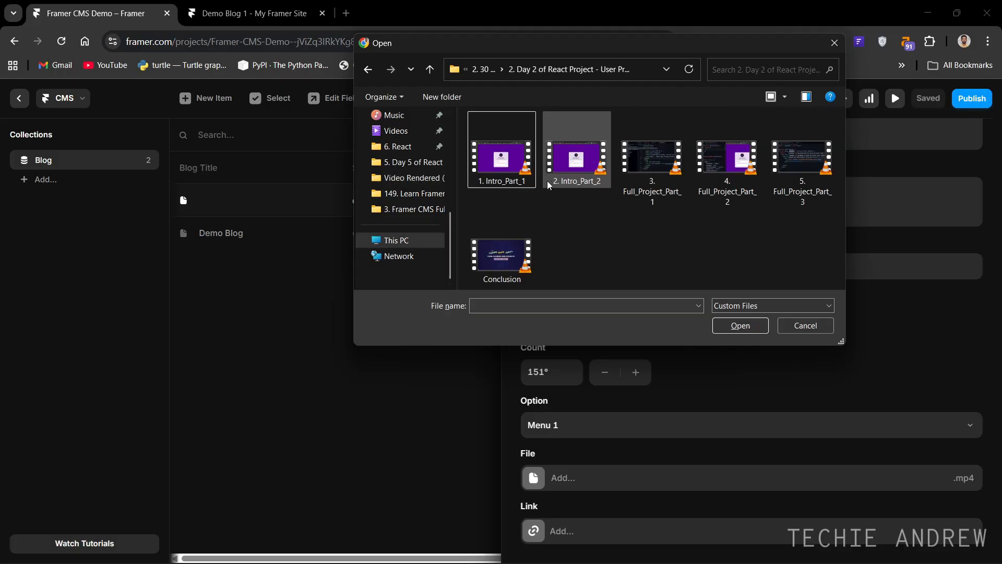
double_click(570, 162)
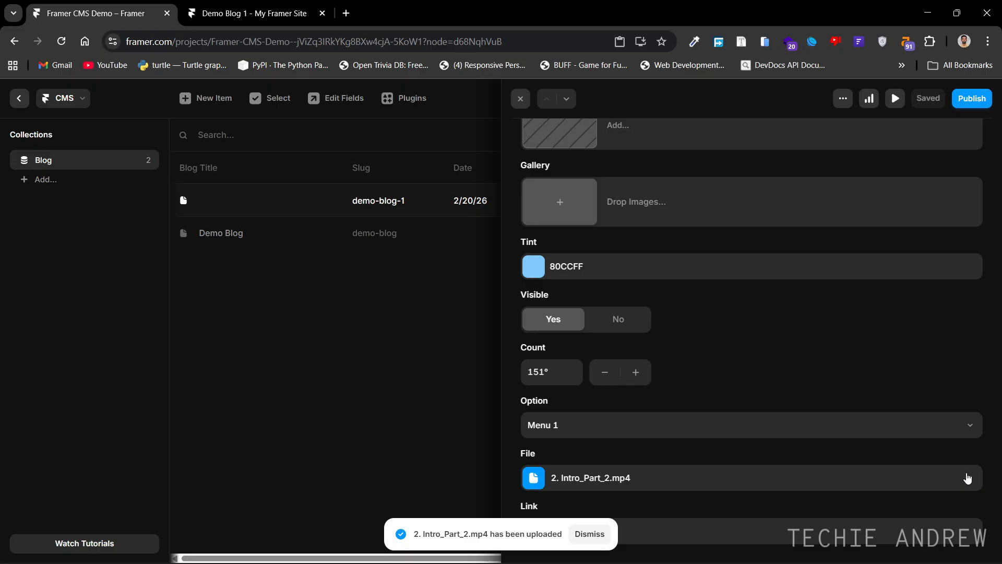
left_click(968, 478)
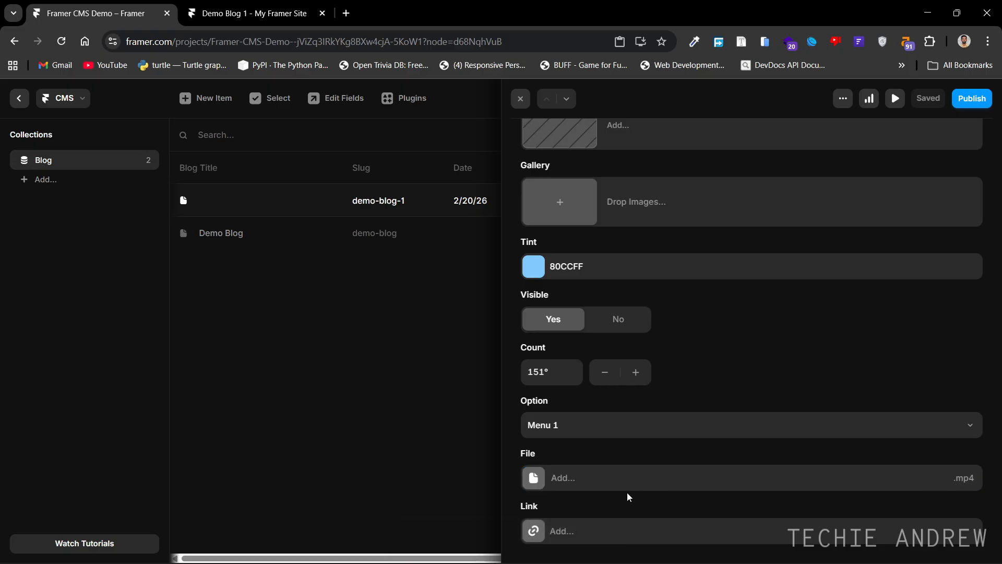
Change the File field's accepted type to .mp3 and add .mp4 as a second file type.
left_click(334, 97)
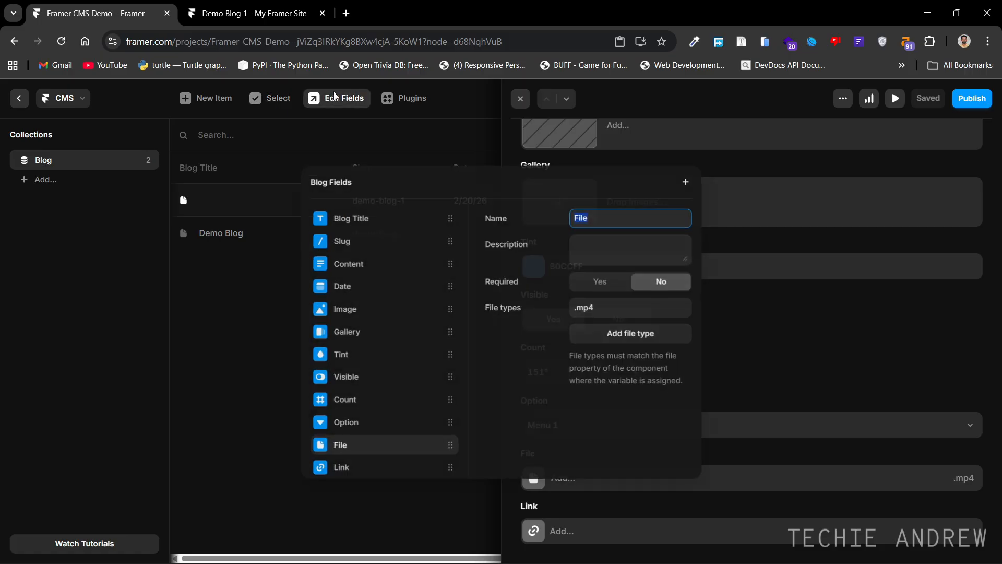
left_click(642, 306)
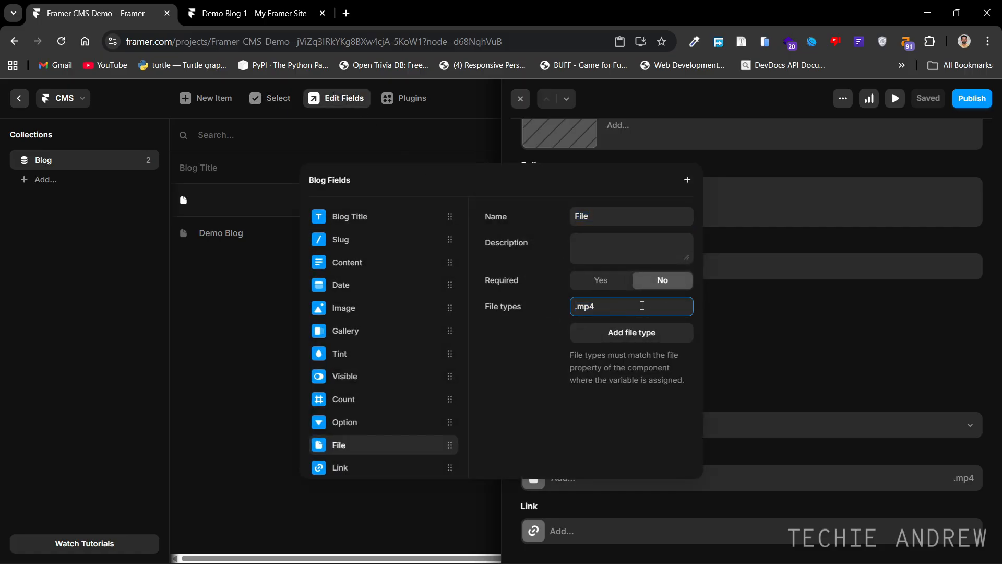
type("3")
left_click(604, 410)
left_click(611, 333)
left_click(598, 334)
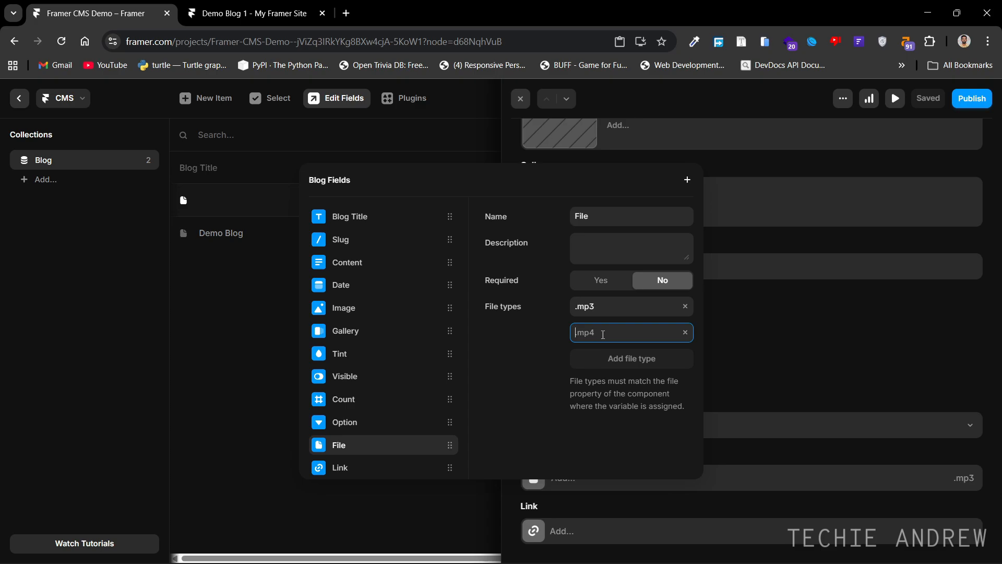
type(".mp4")
left_click(533, 365)
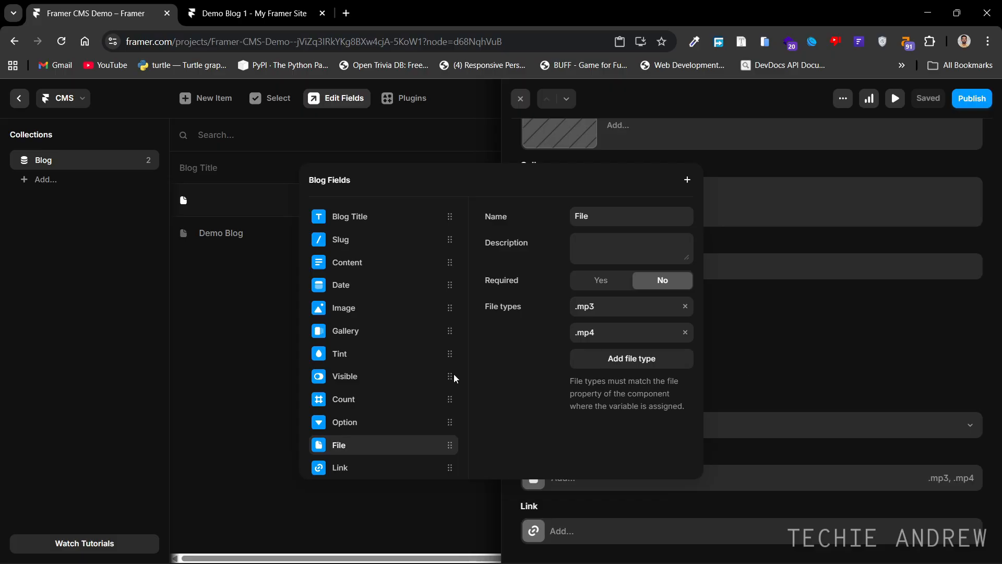
scroll(378, 428, "down", 1)
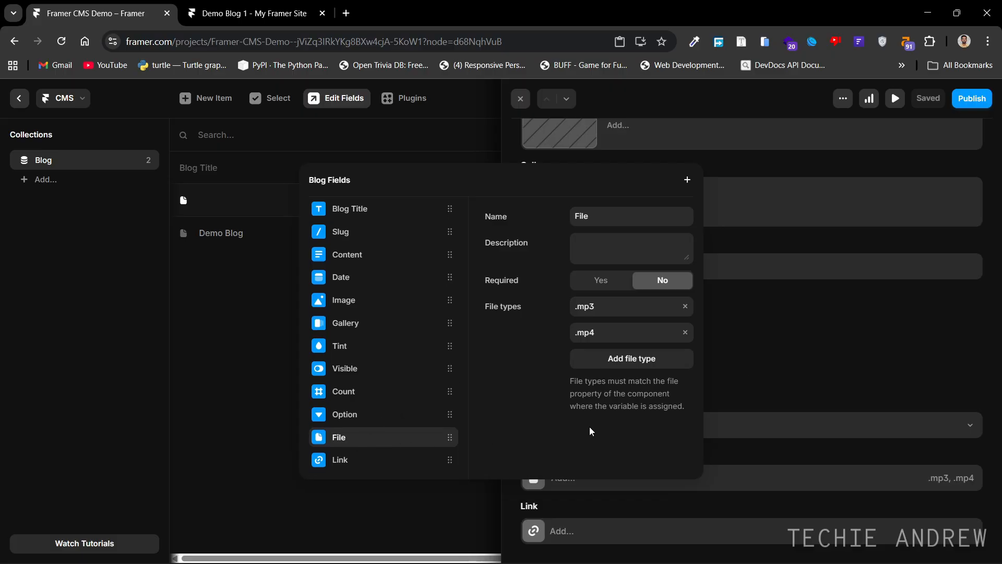
left_click(822, 362)
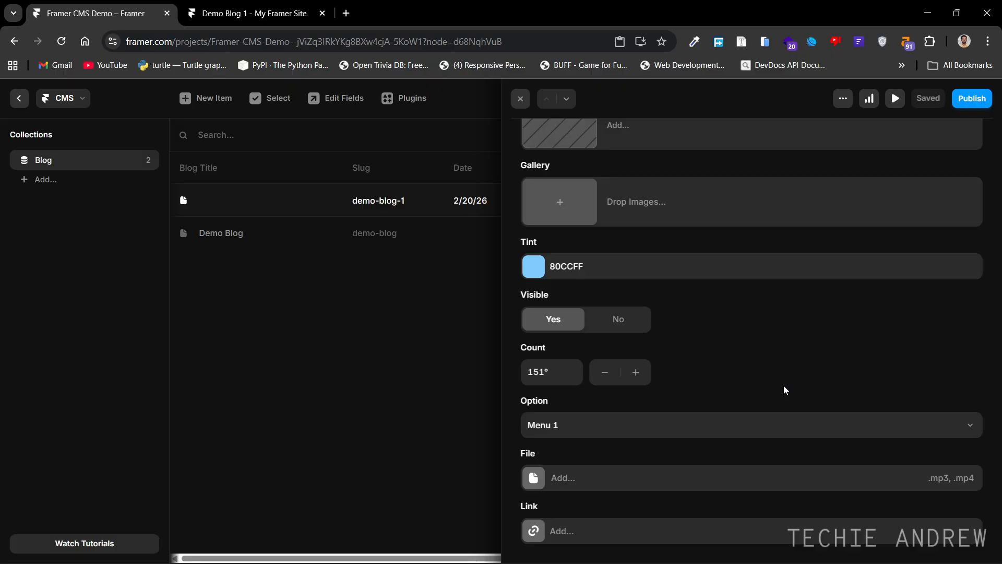
Close the demo-blog-1 item and leave the CMS for the blog page's design canvas.
scroll(785, 390, "up", 10)
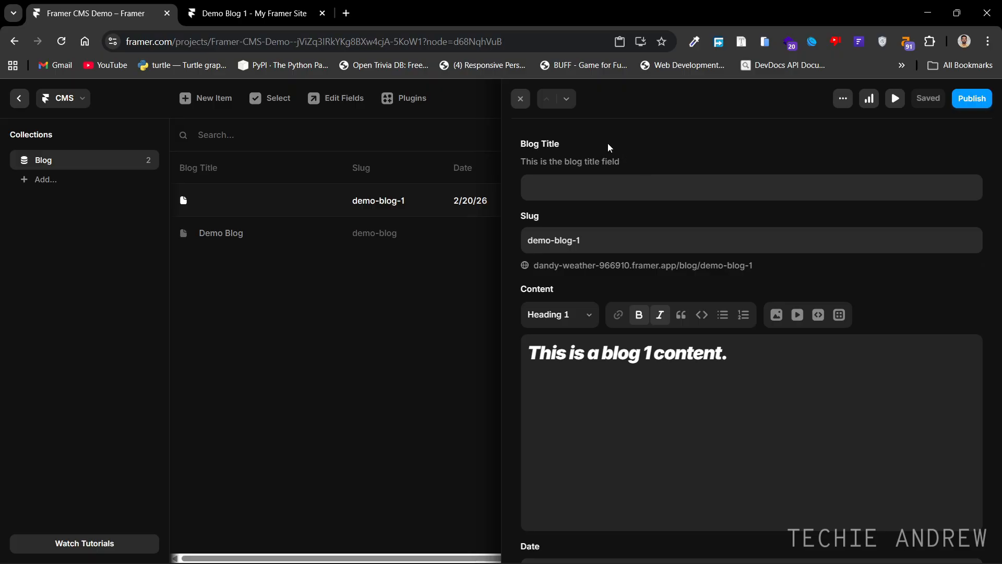
left_click(519, 100)
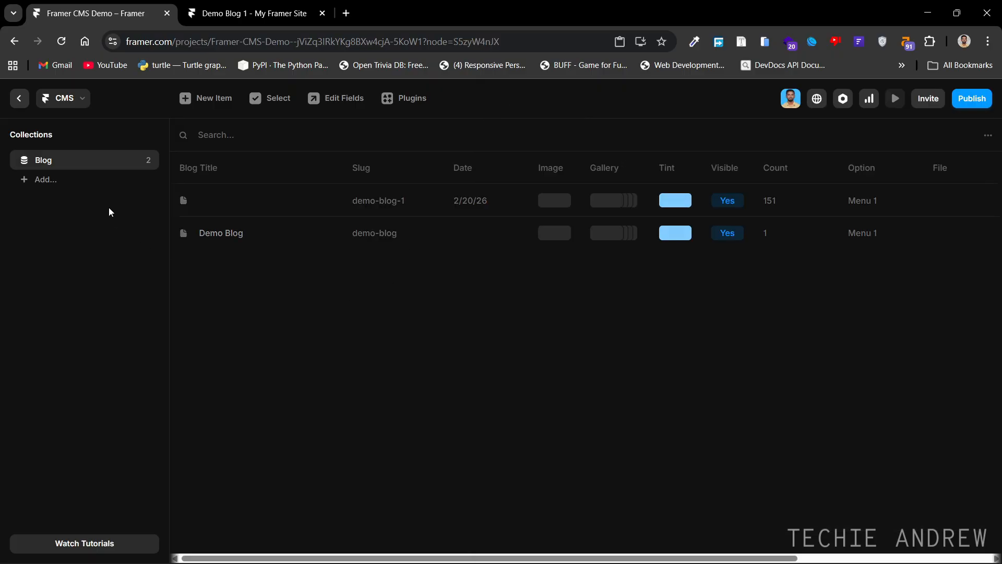
left_click(18, 99)
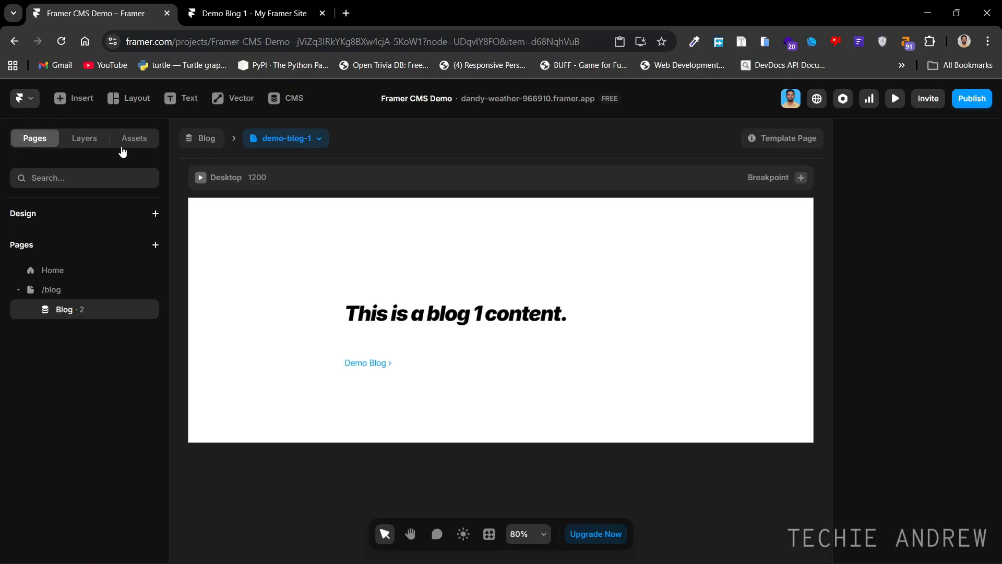
Examine the blog content text's style properties and the CMS fields it can be bound to, including Gallery, Option and File.
left_click_drag(463, 396, 533, 362)
left_click_drag(523, 303, 516, 299)
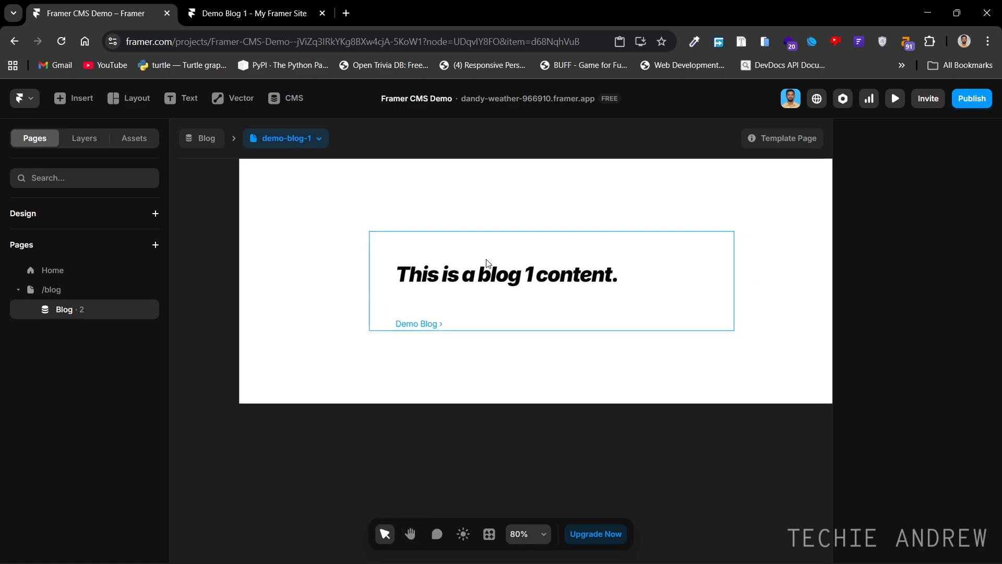
left_click(483, 272)
scroll(924, 412, "down", 3)
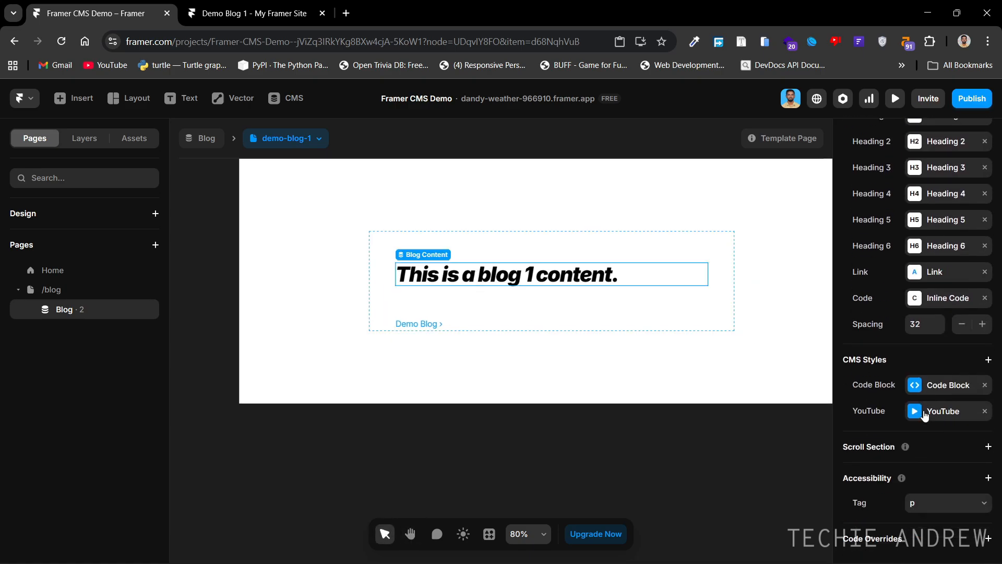
scroll(925, 416, "up", 9)
scroll(927, 418, "down", 3)
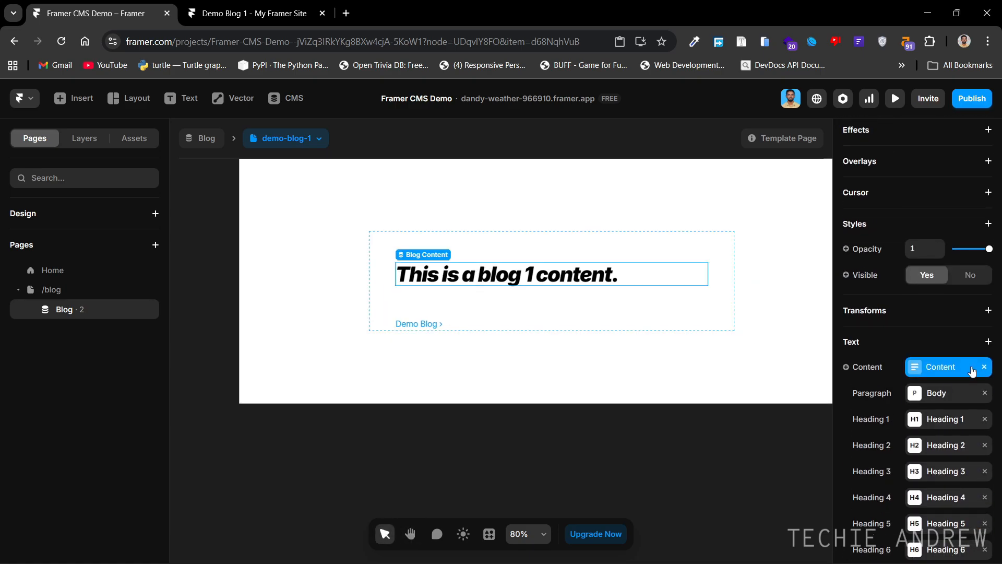
left_click(865, 368)
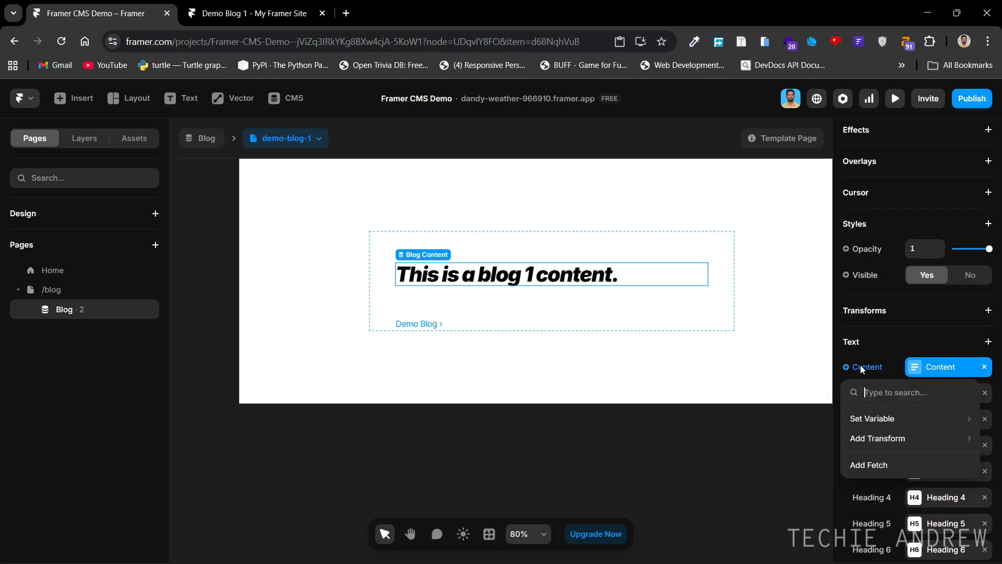
mouse_move(877, 419)
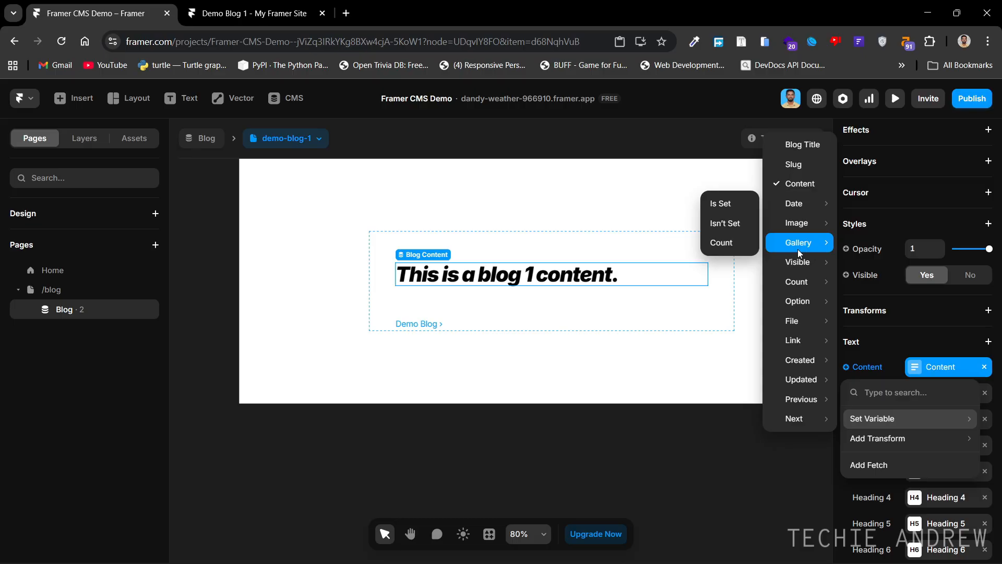
mouse_move(798, 275)
mouse_move(806, 305)
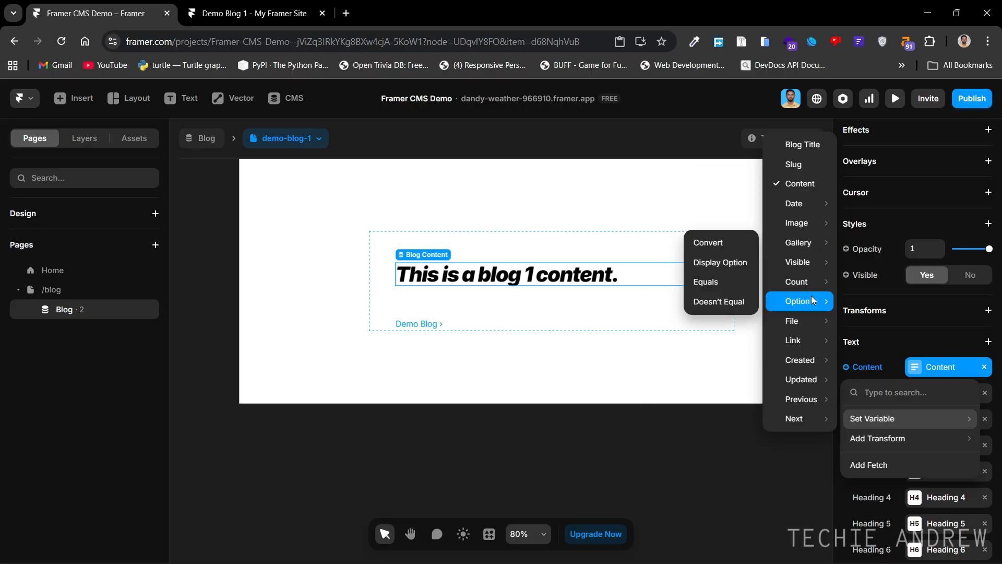
mouse_move(798, 323)
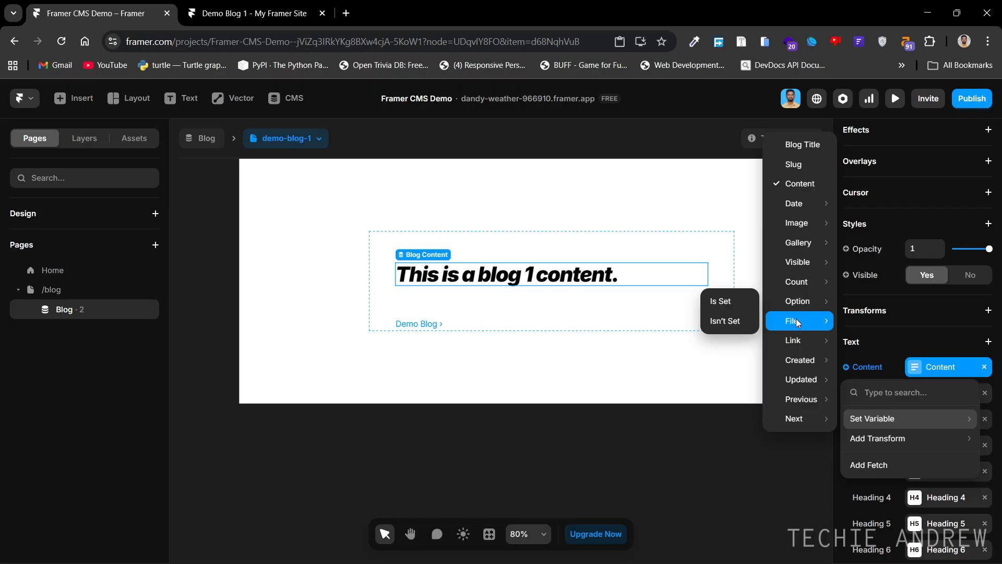
left_click(878, 317)
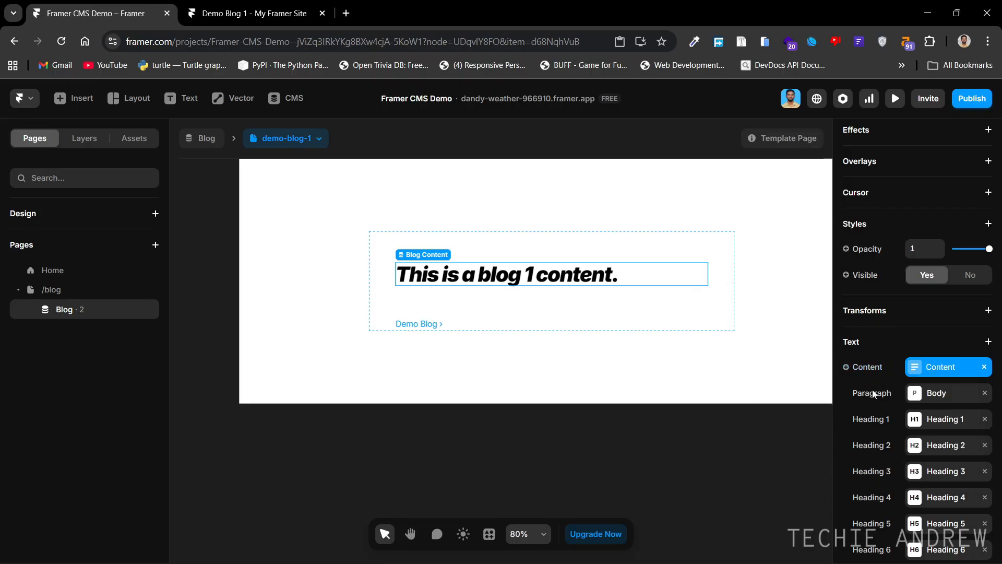
scroll(872, 390, "down", 3)
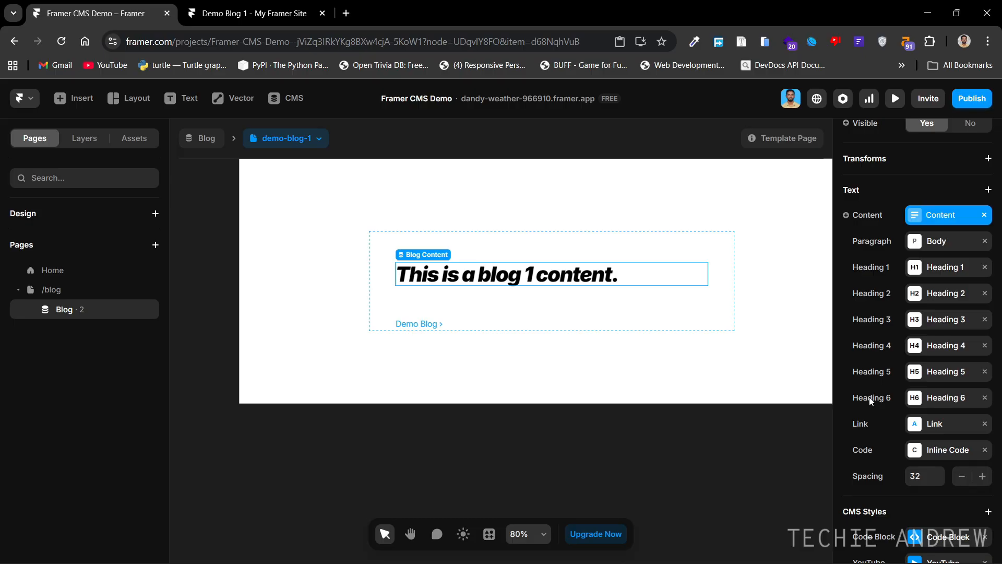
scroll(873, 393, "down", 3)
scroll(884, 392, "up", 3)
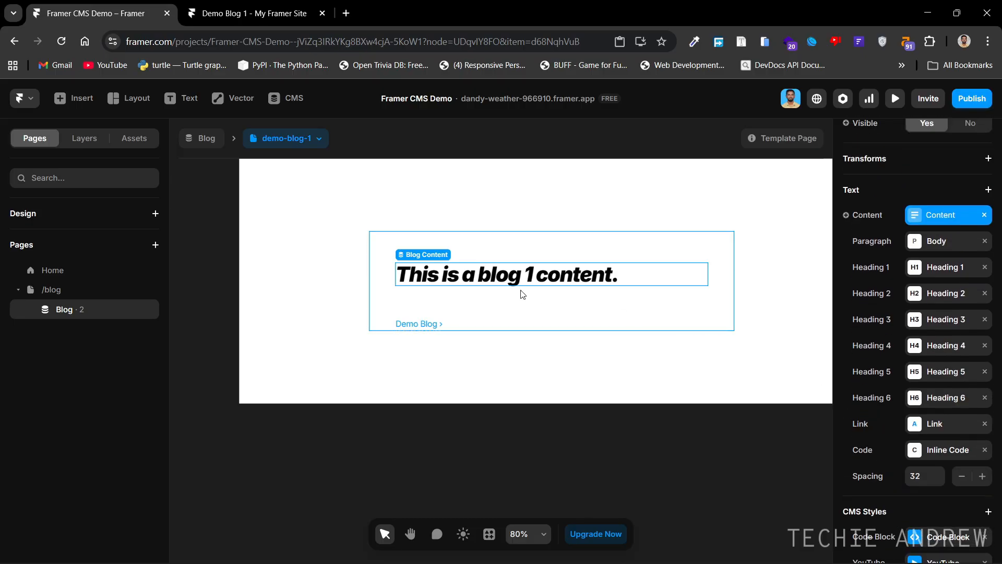
Check the heading levels available for the demo-blog-1 item's Content text in the CMS, and return to the blog page's canvas.
left_click(286, 98)
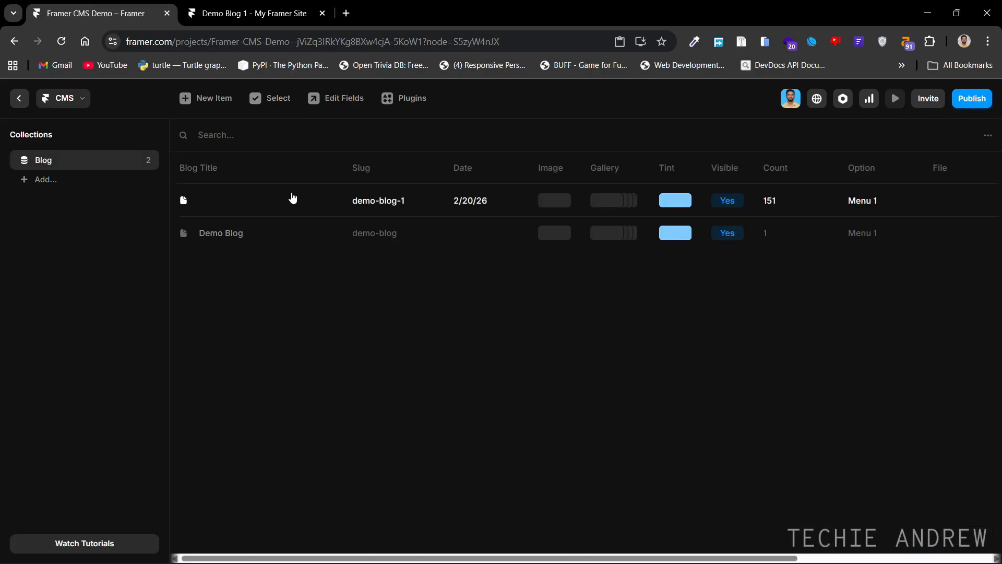
left_click(293, 200)
scroll(647, 251, "down", 3)
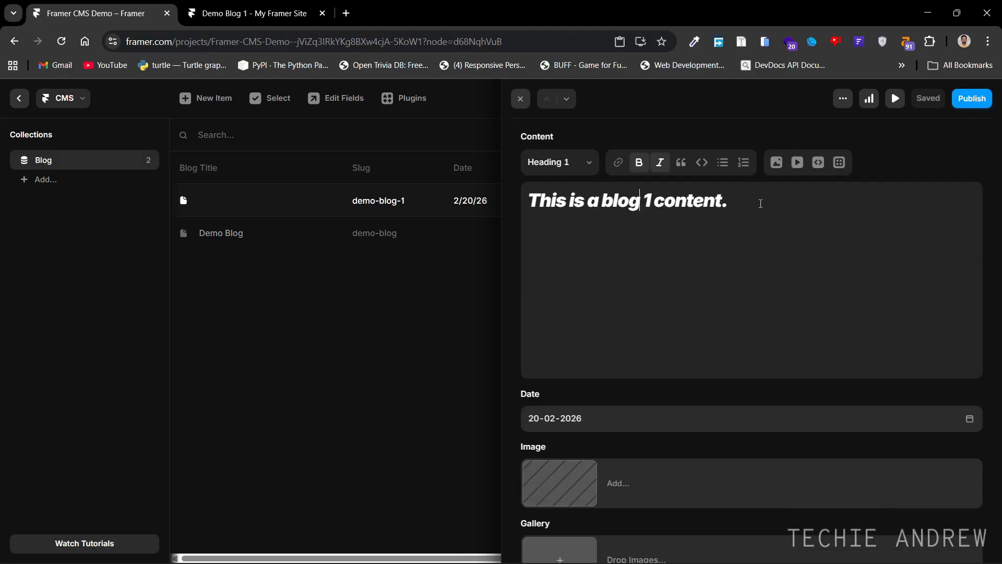
left_click_drag(761, 204, 522, 189)
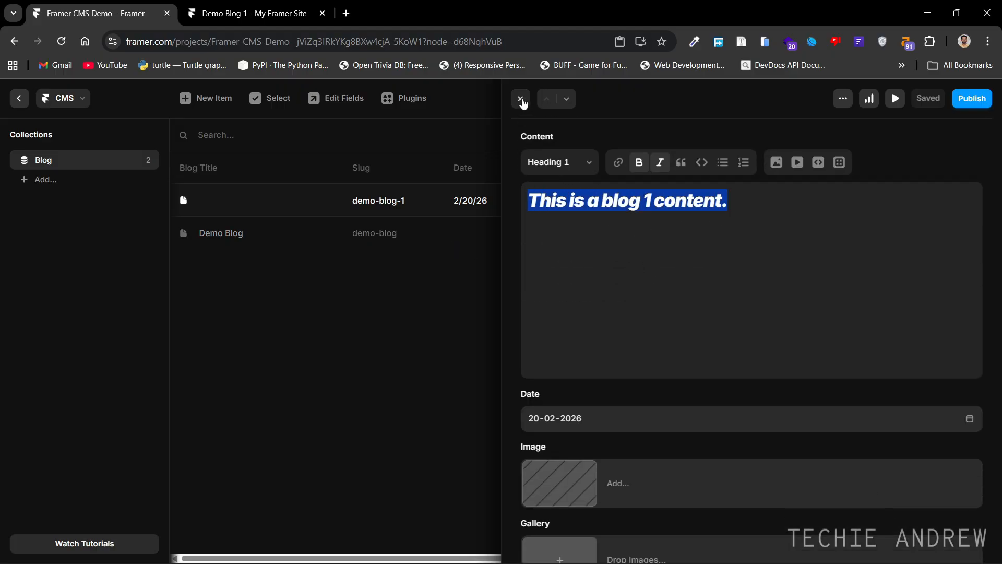
left_click(567, 164)
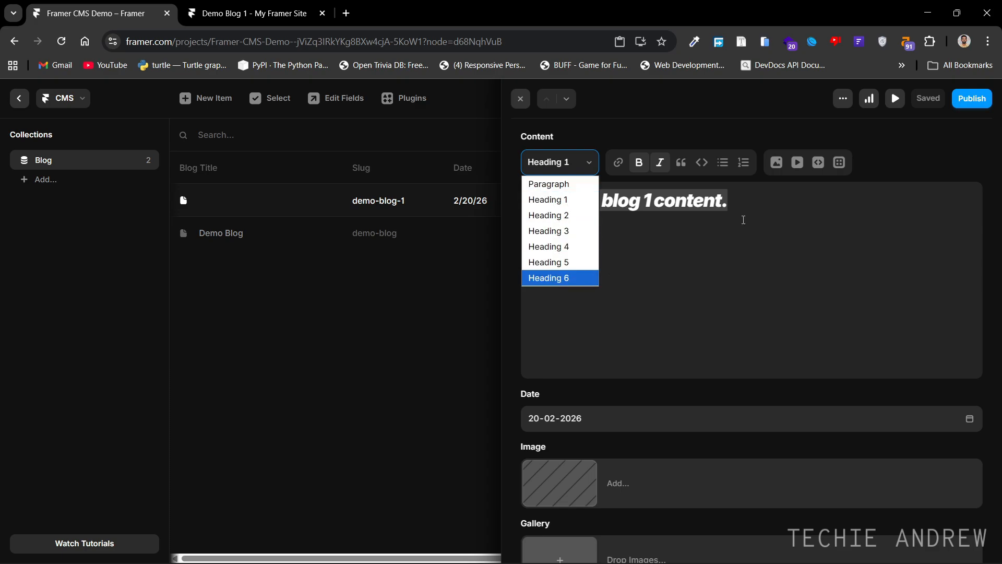
left_click(743, 219)
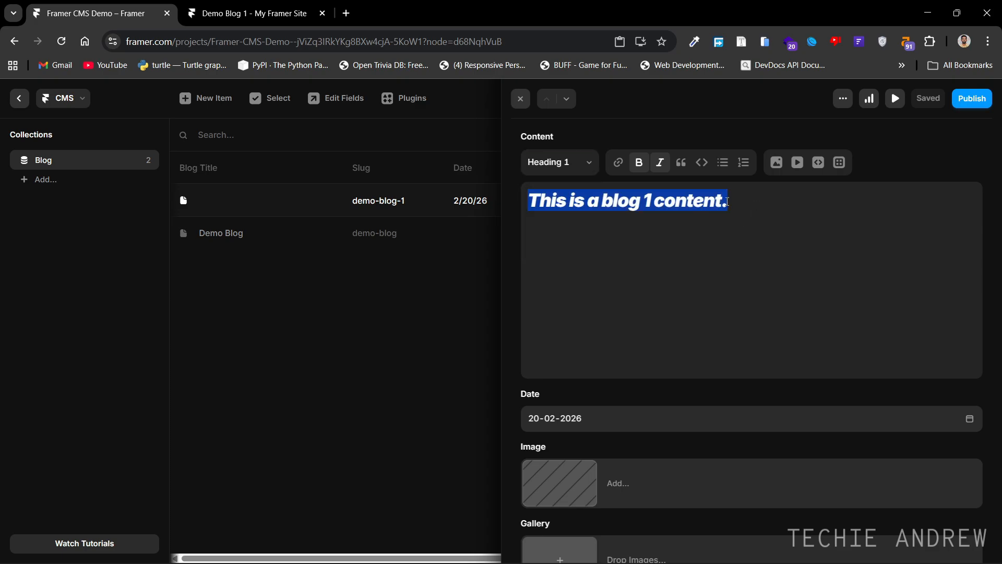
left_click(728, 202)
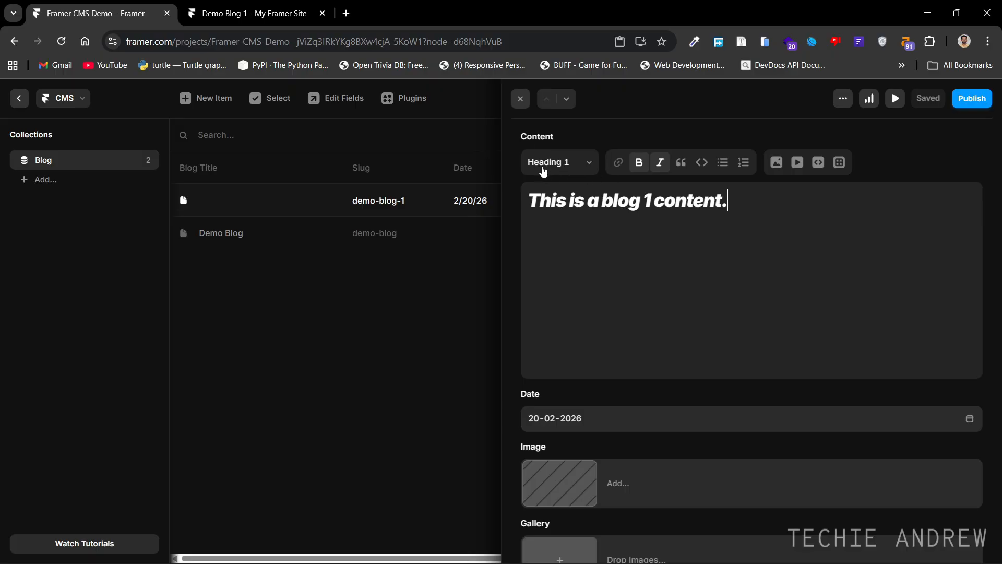
left_click(521, 100)
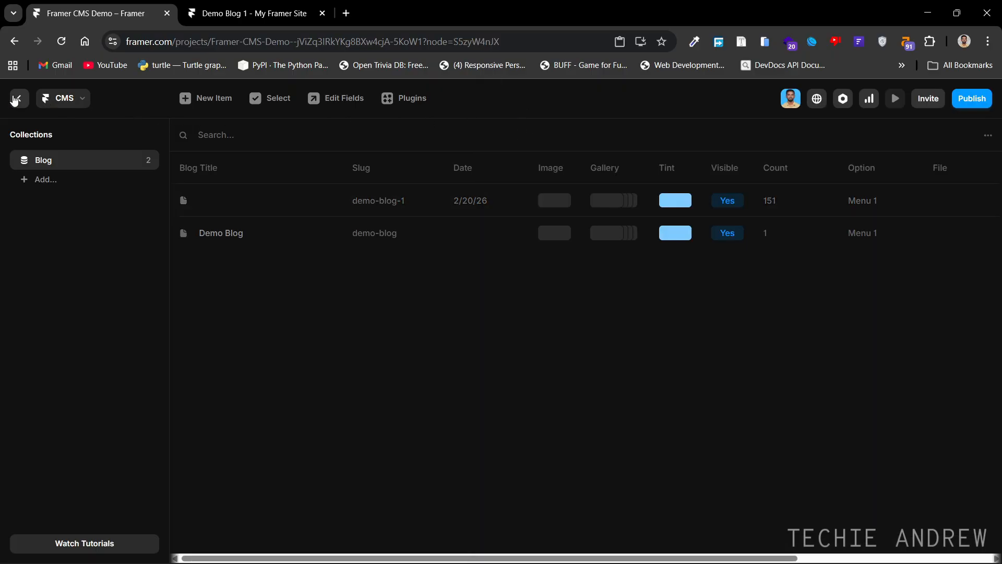
left_click(19, 98)
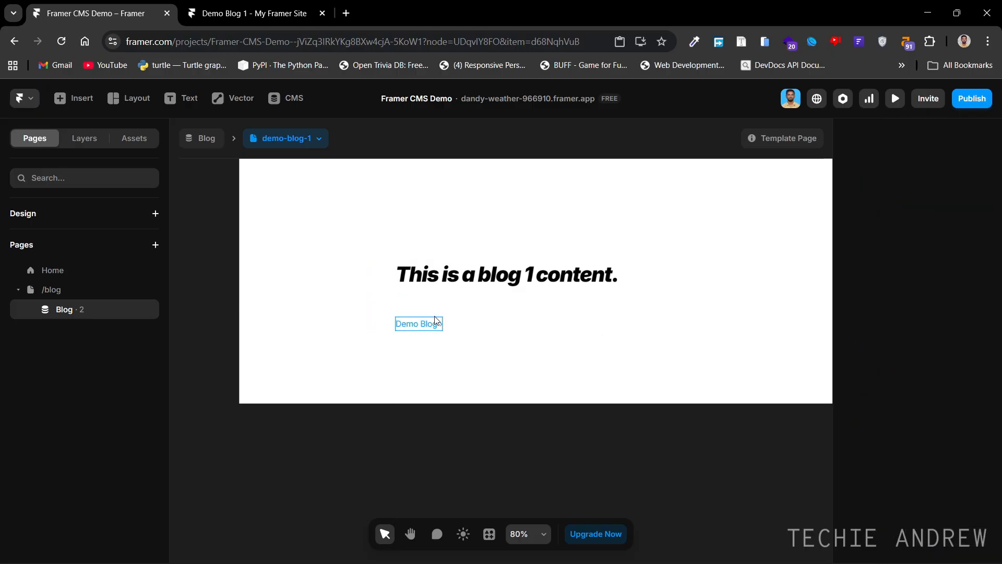
left_click(449, 276)
left_click(88, 147)
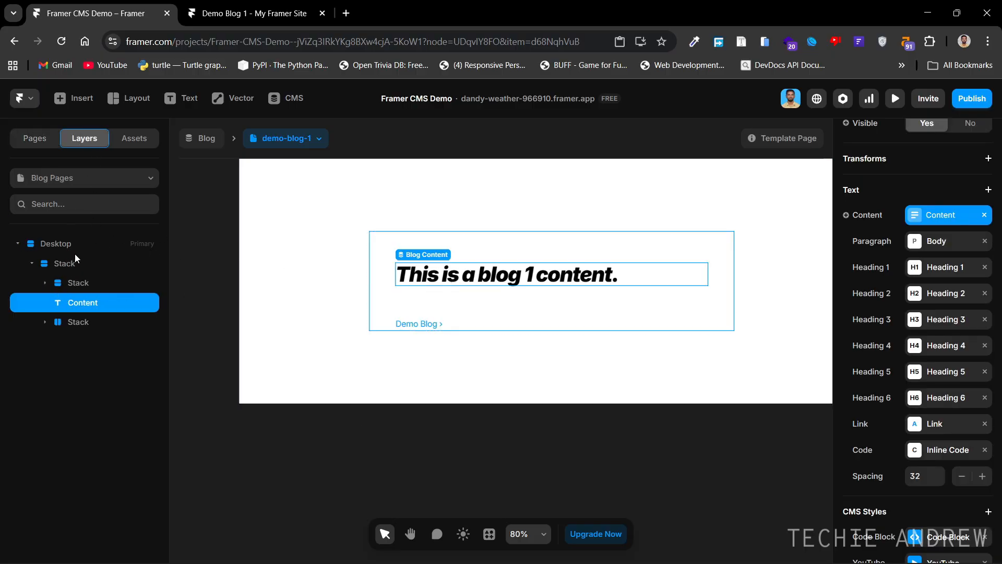
left_click(57, 244)
left_click(38, 140)
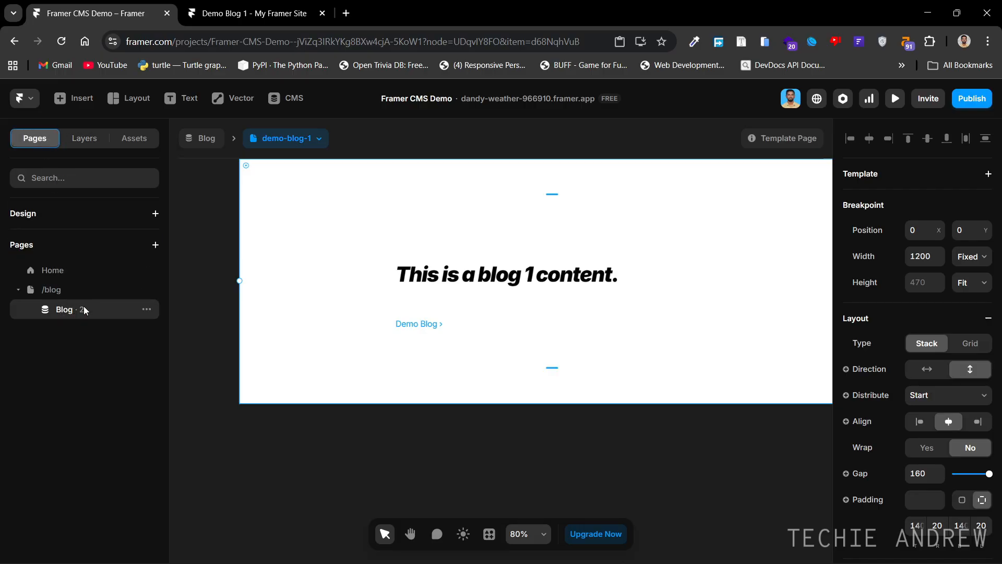
left_click(327, 452)
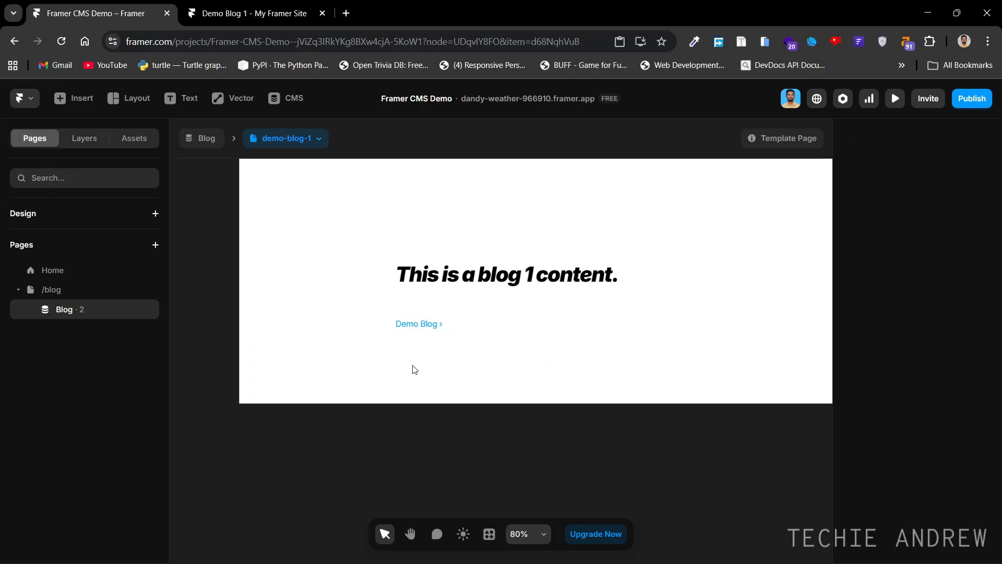
Unbind the blog content text from the Content field and bind it to the Content variable again.
left_click(462, 284)
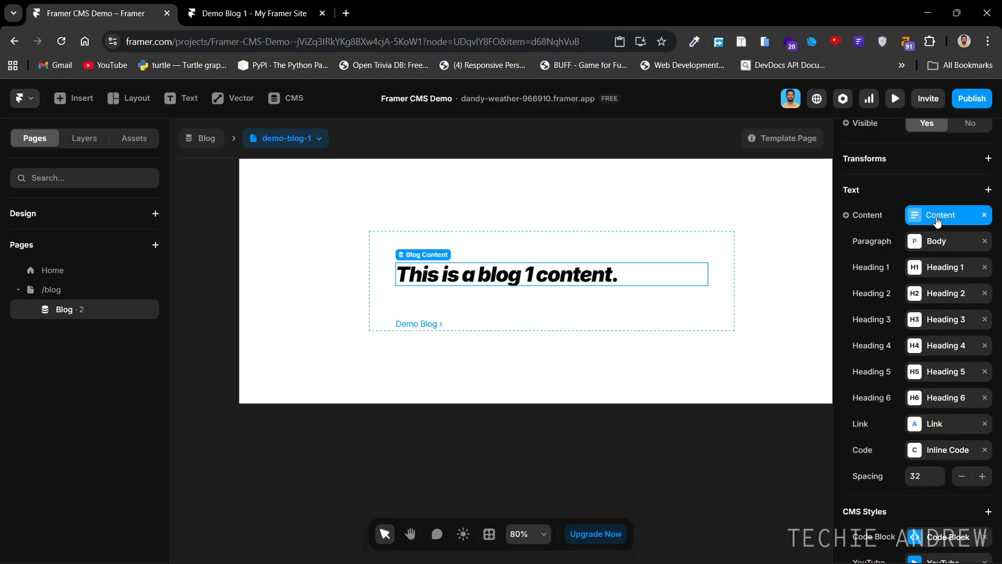
left_click(985, 214)
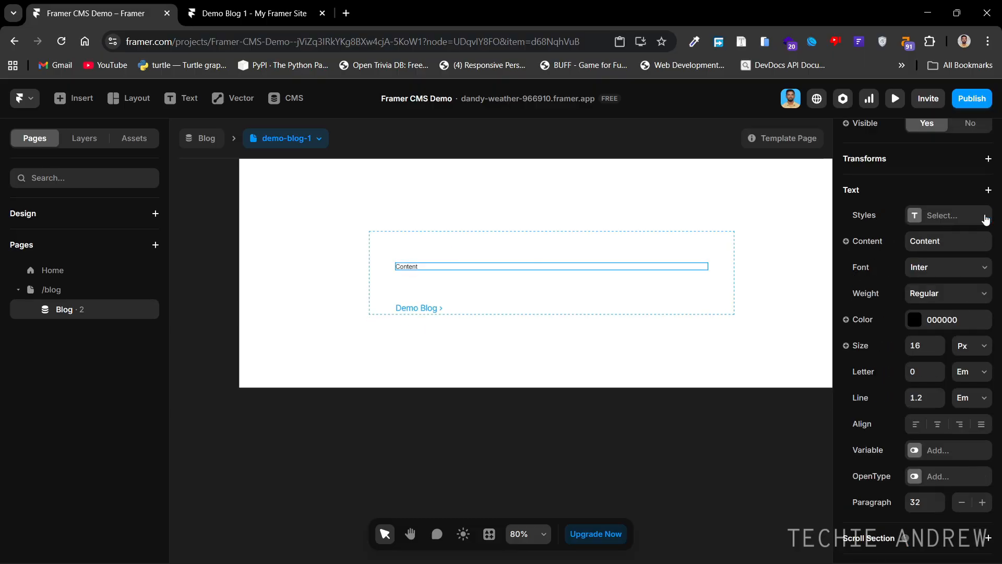
left_click(867, 239)
mouse_move(857, 296)
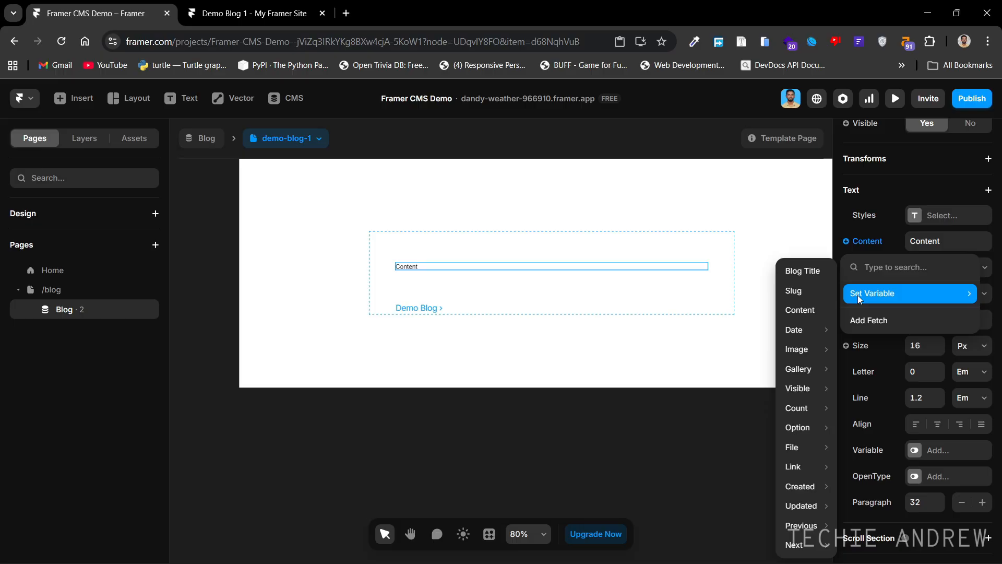
left_click(799, 310)
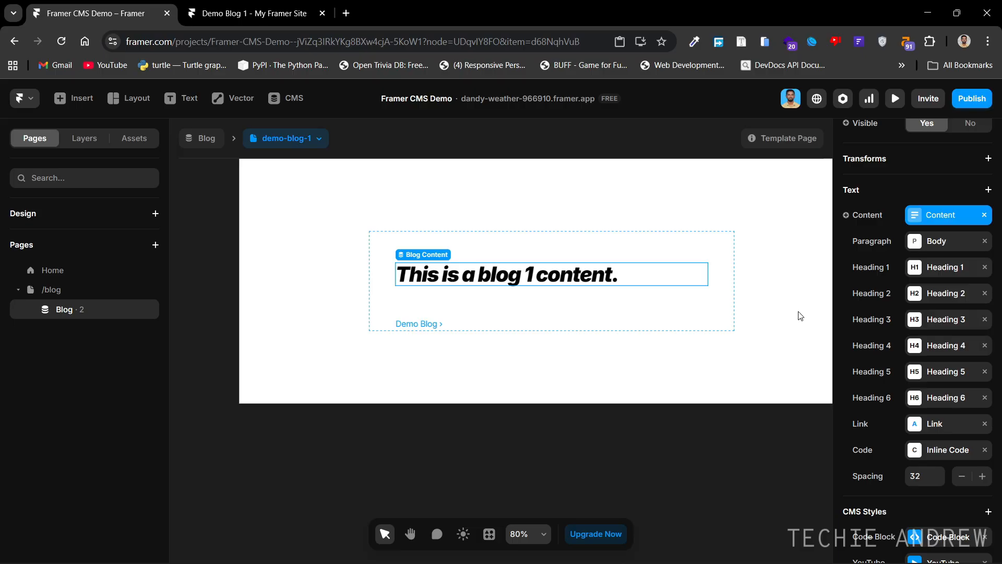
Review the text styles assigned to the blog content, including the Body, Heading 1, Heading 6, Link and Inline Code styles.
left_click(935, 241)
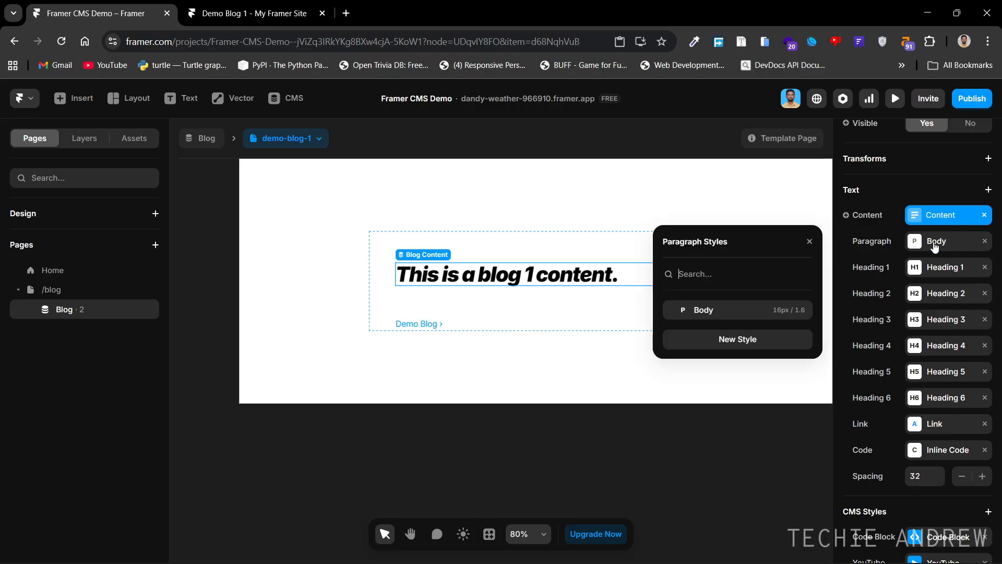
left_click(796, 310)
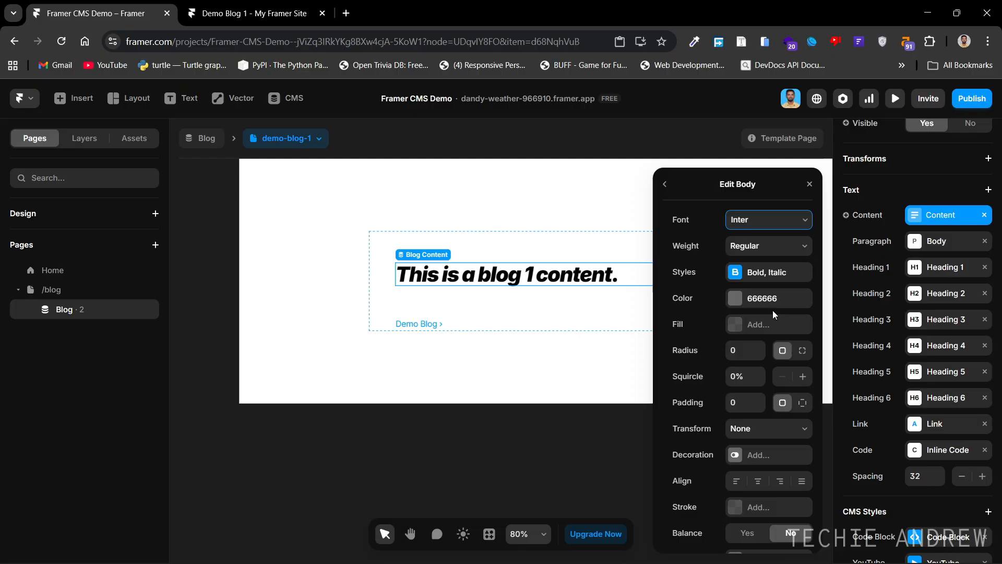
left_click(664, 187)
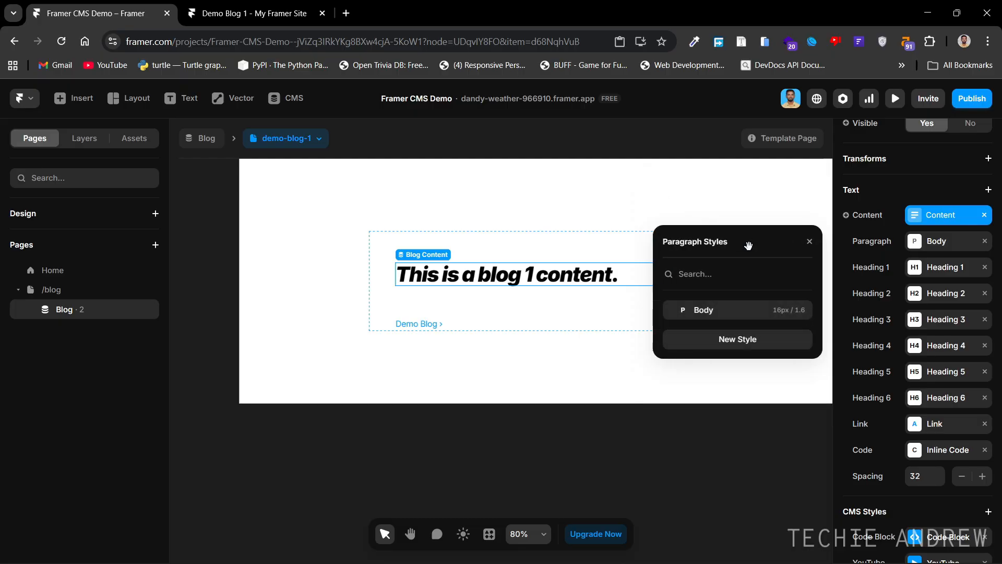
left_click(960, 268)
left_click(799, 339)
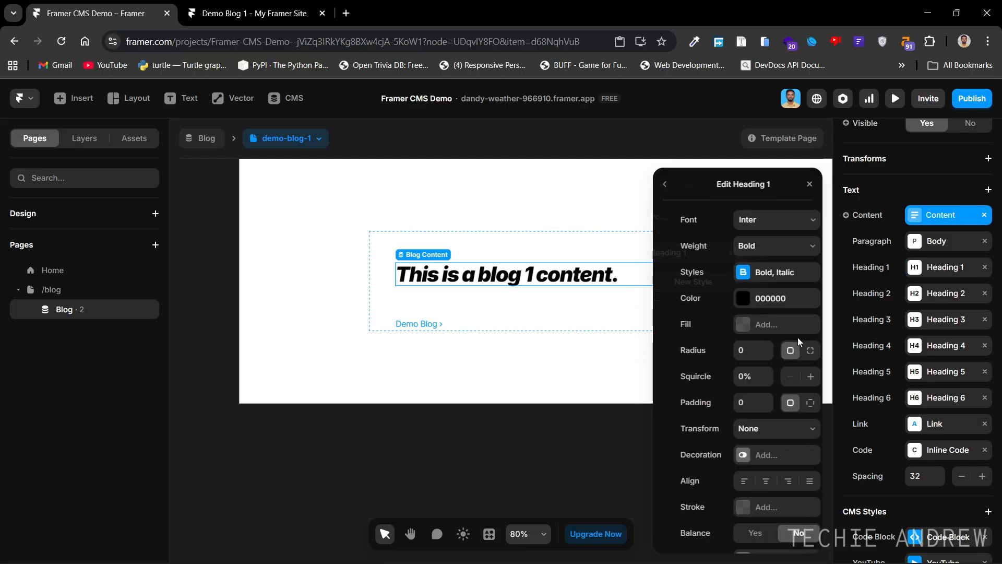
left_click(957, 294)
left_click(940, 399)
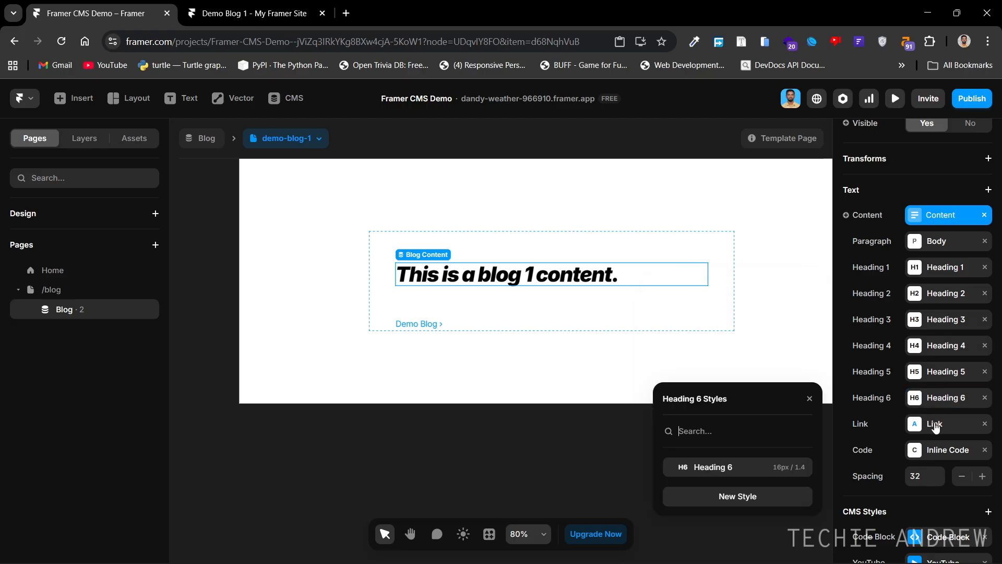
left_click(935, 424)
left_click(938, 454)
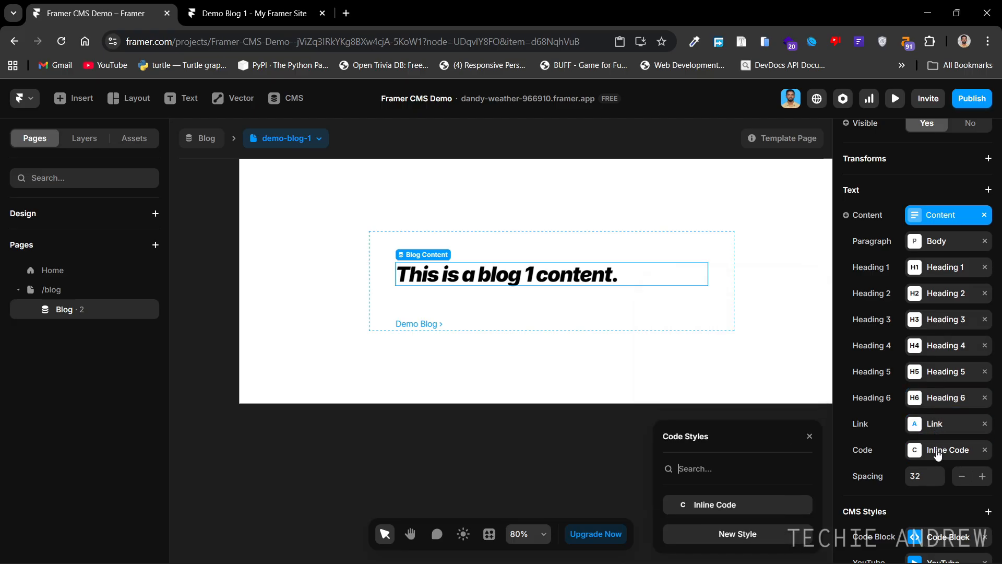
Set the blog content text's spacing to 25 and open its Link style for editing.
left_click(963, 478)
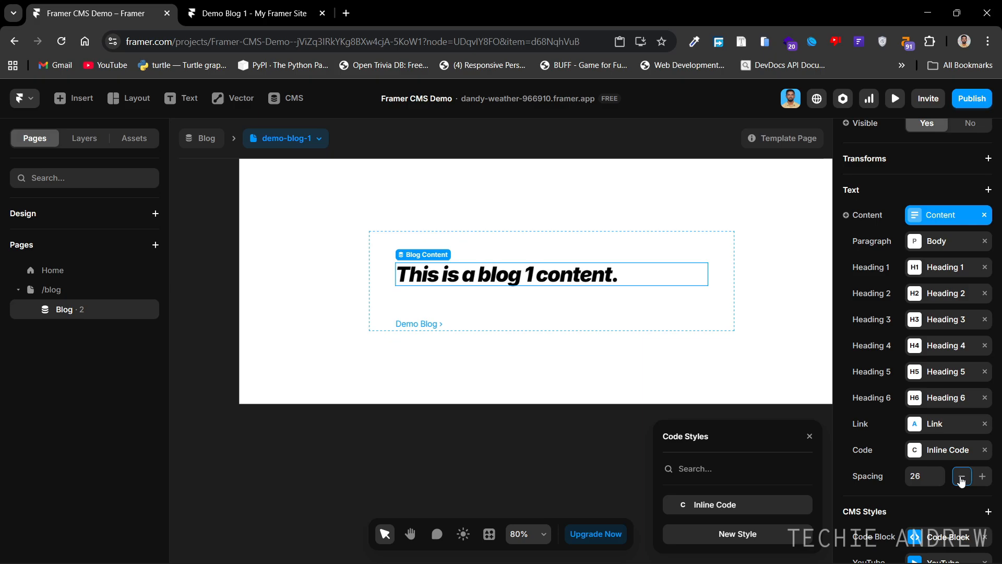
left_click(962, 452)
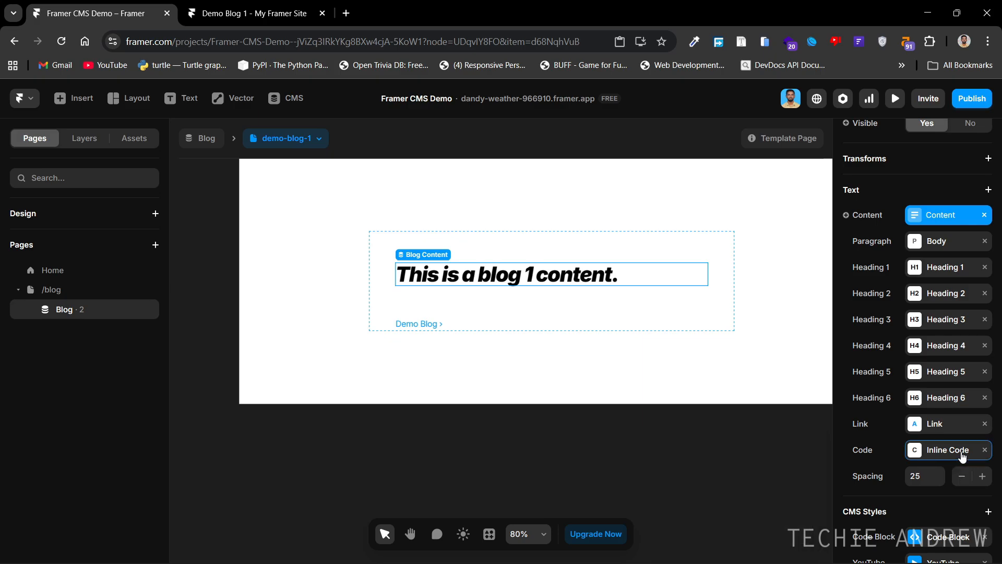
left_click(956, 428)
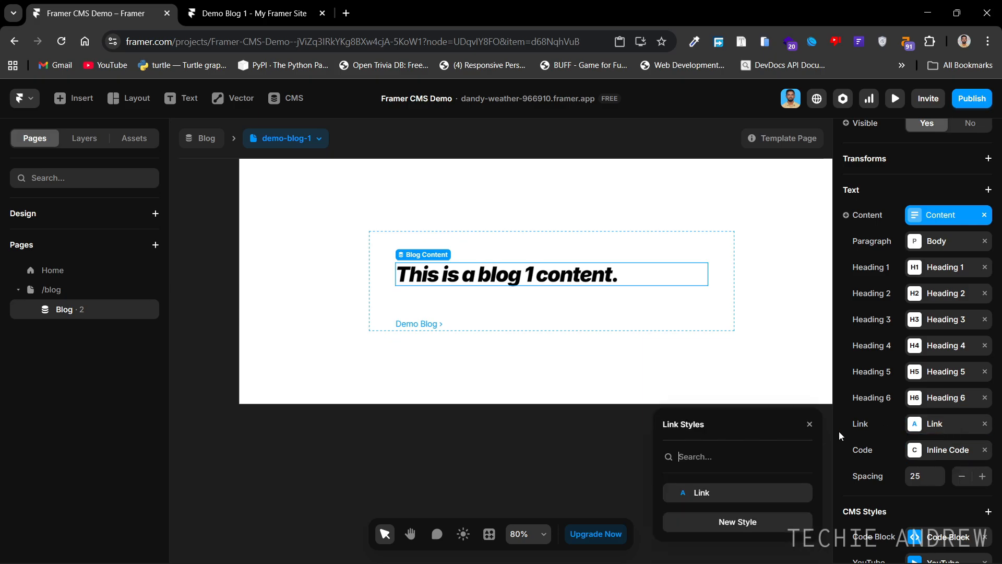
left_click(802, 496)
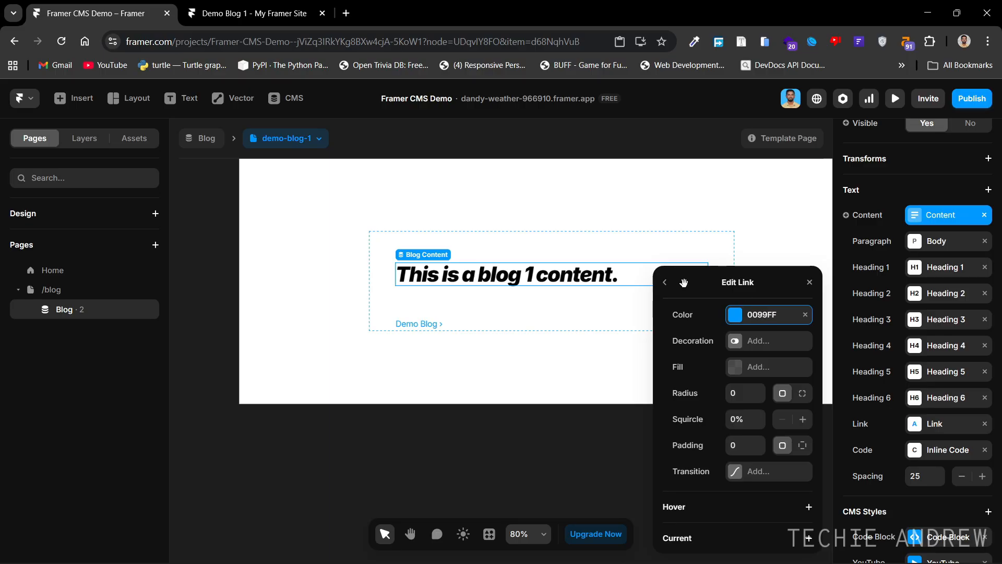
Close the Link style and review the settings of the blog content's Heading 3 and Body styles.
left_click(665, 290)
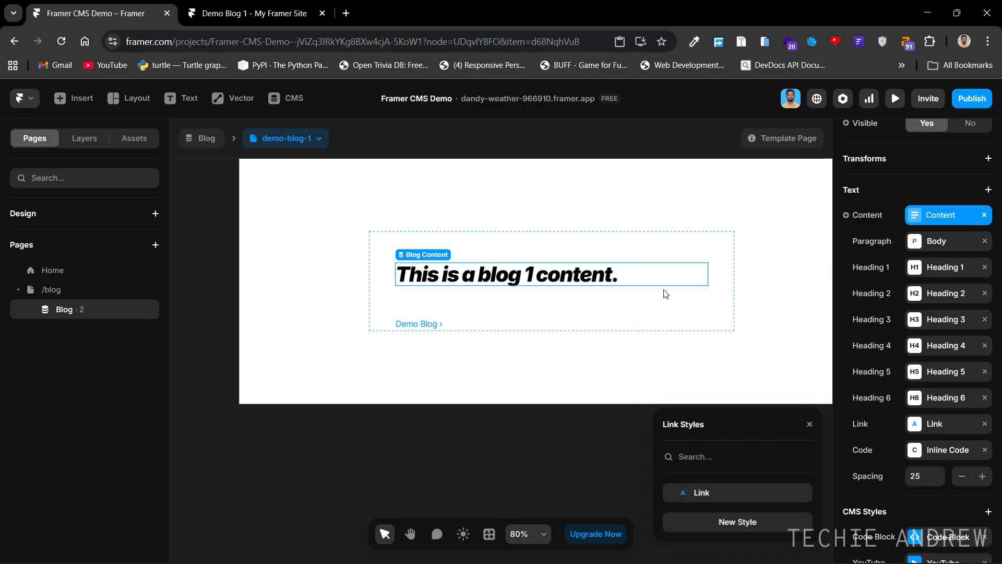
left_click(810, 424)
left_click(939, 319)
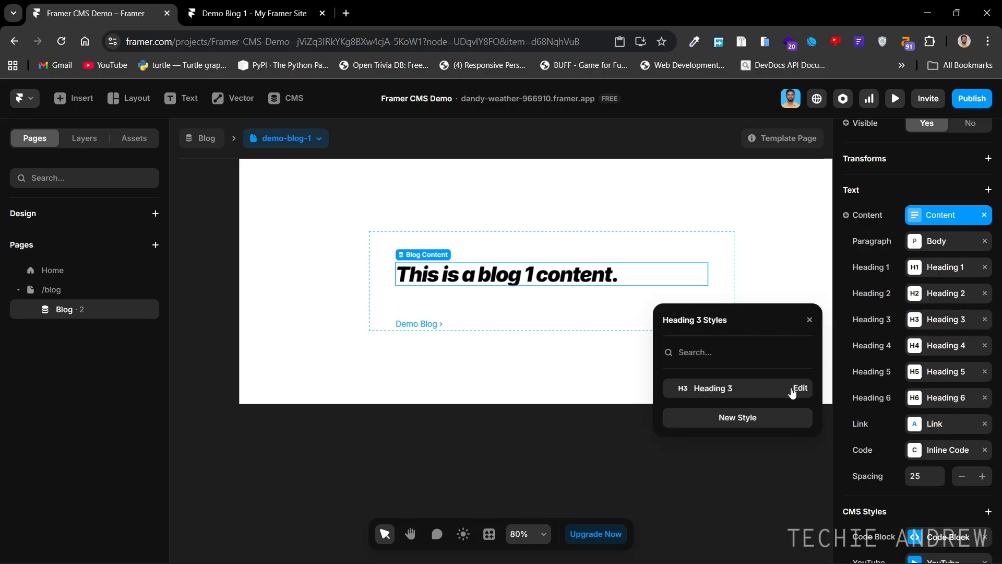
left_click(794, 389)
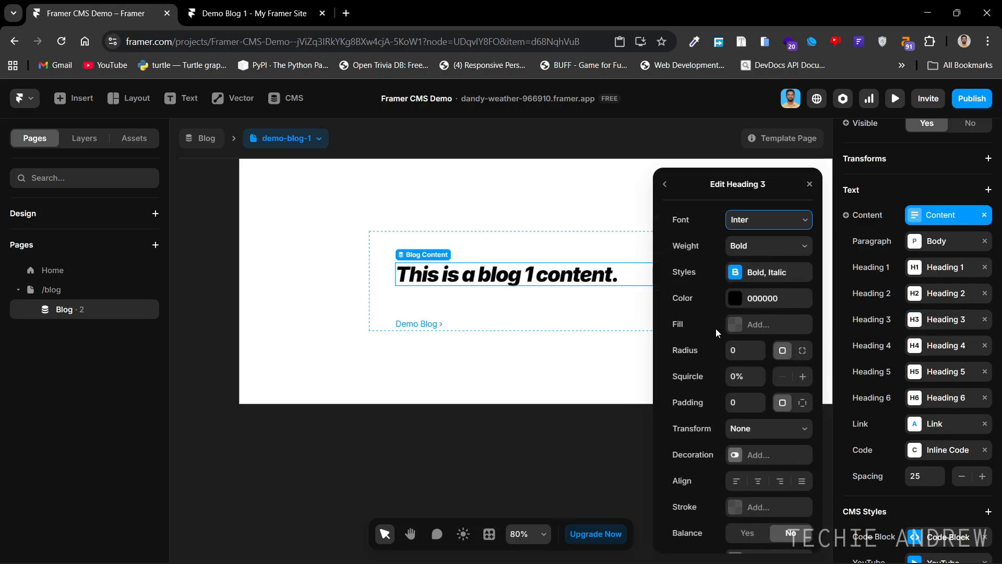
left_click(809, 184)
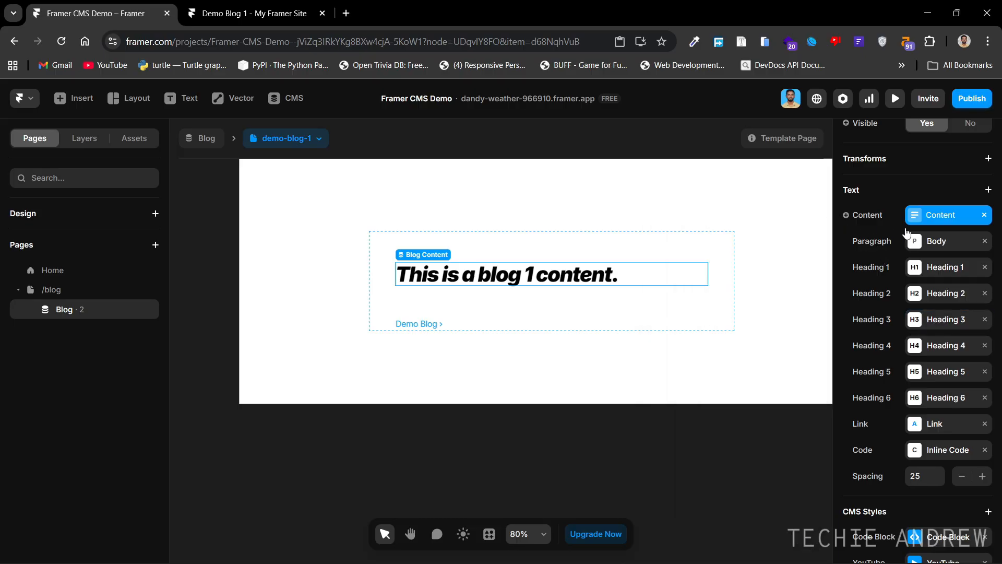
left_click(953, 241)
left_click(803, 309)
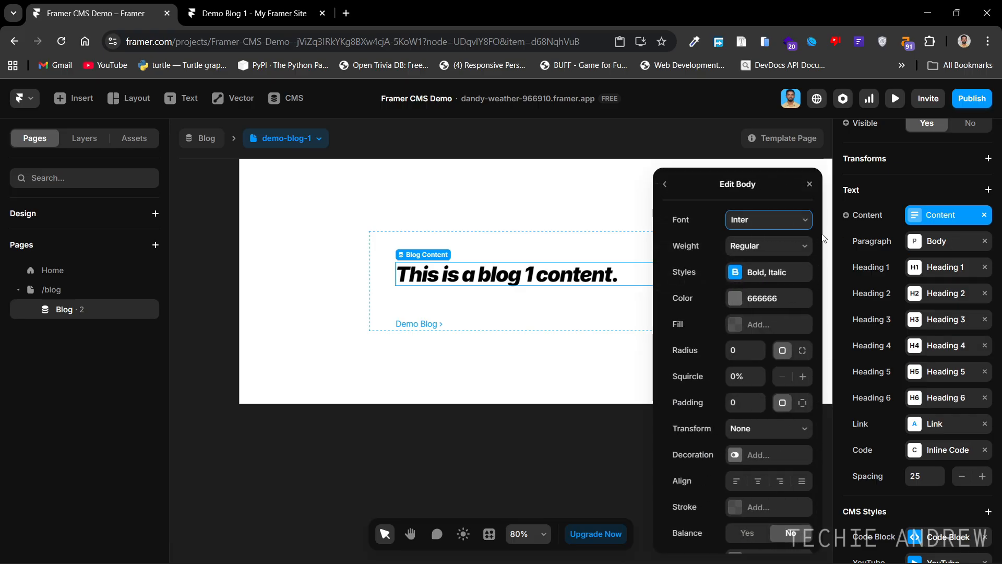
left_click(808, 190)
Review the settings of the Code Block and YouTube CMS styles assigned to the blog content text.
scroll(872, 373, "down", 1)
scroll(872, 373, "down", 2)
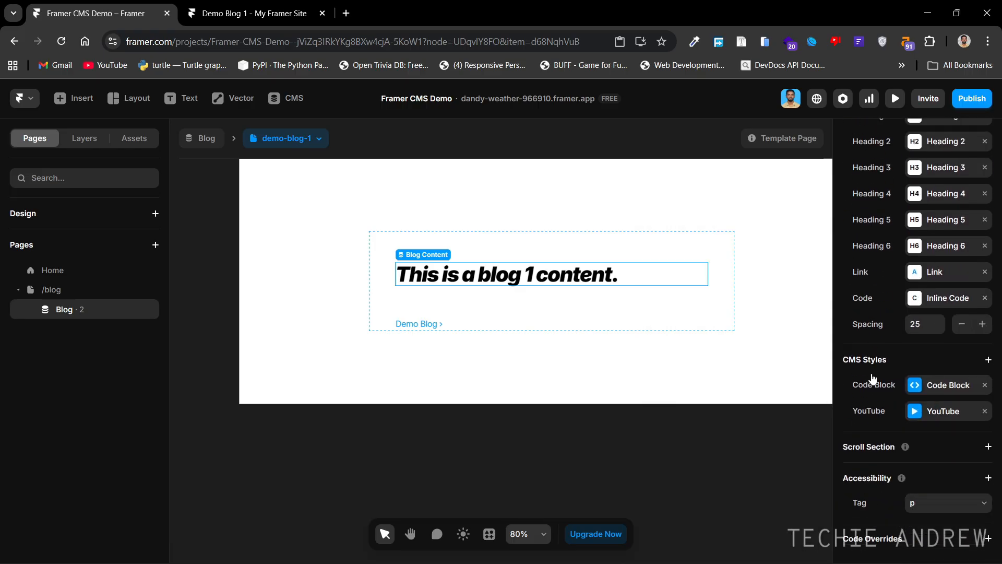
left_click(947, 387)
left_click(796, 454)
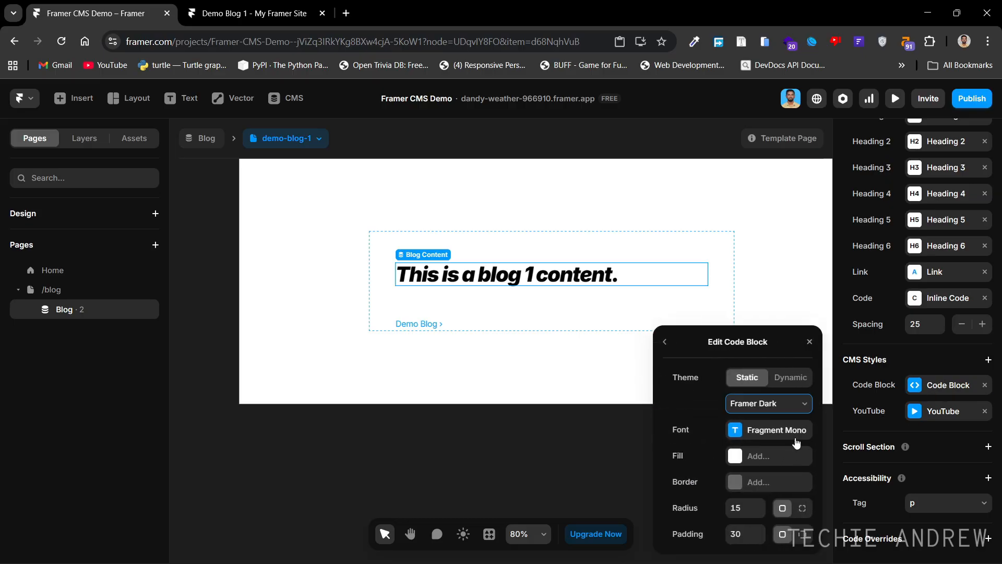
left_click(811, 340)
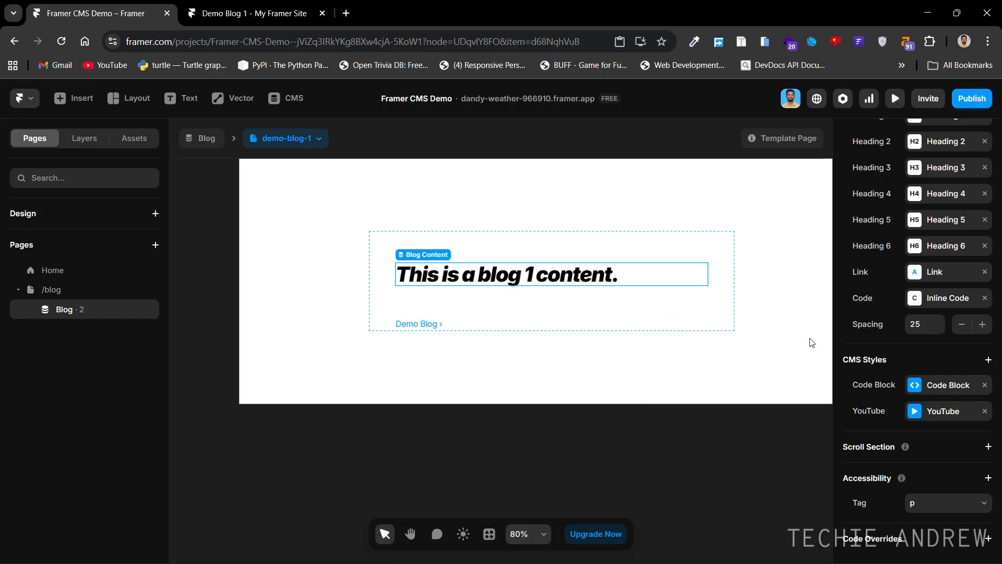
left_click(942, 413)
left_click(801, 480)
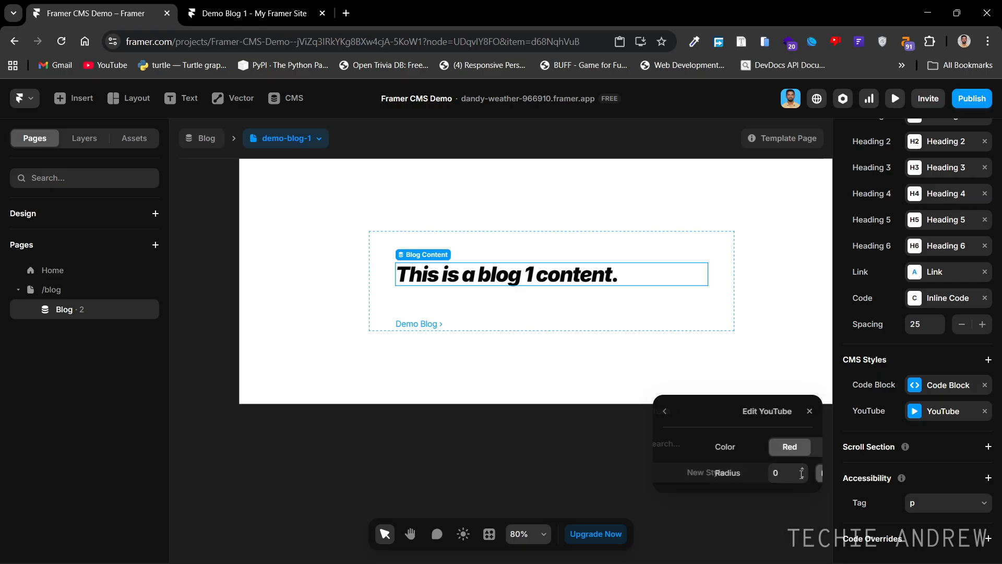
left_click(810, 412)
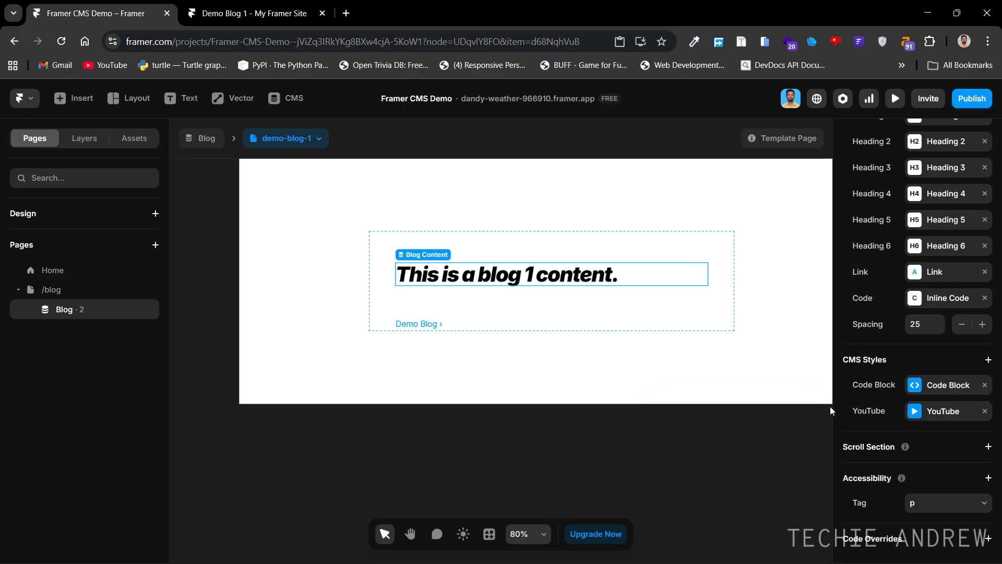
scroll(866, 417, "up", 5)
scroll(866, 418, "down", 4)
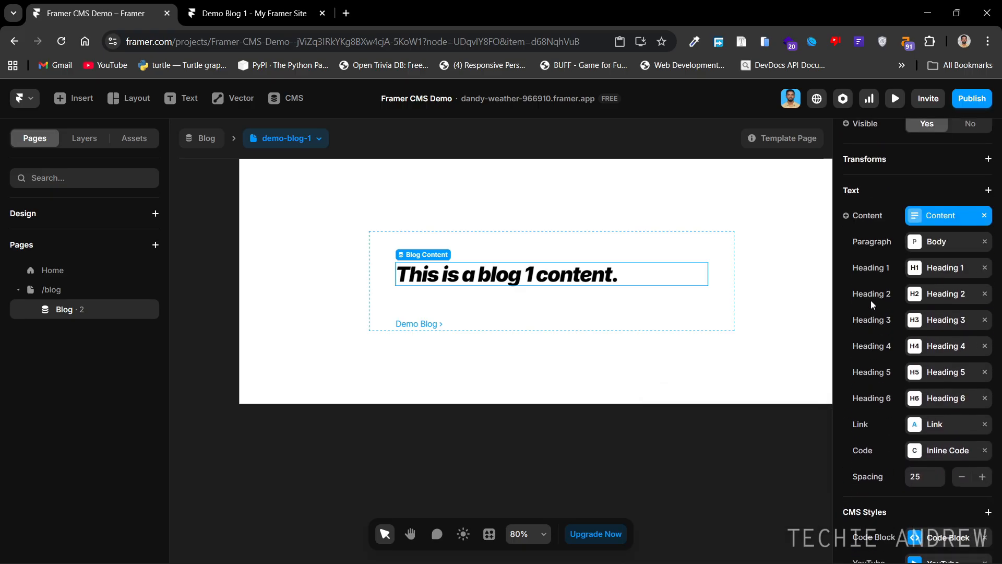
scroll(966, 423, "down", 3)
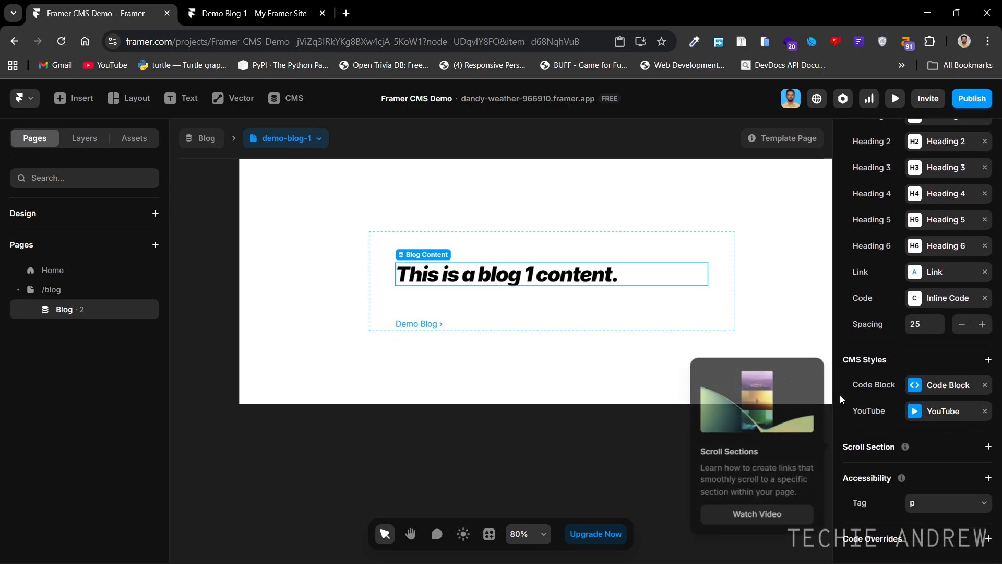
left_click(730, 442)
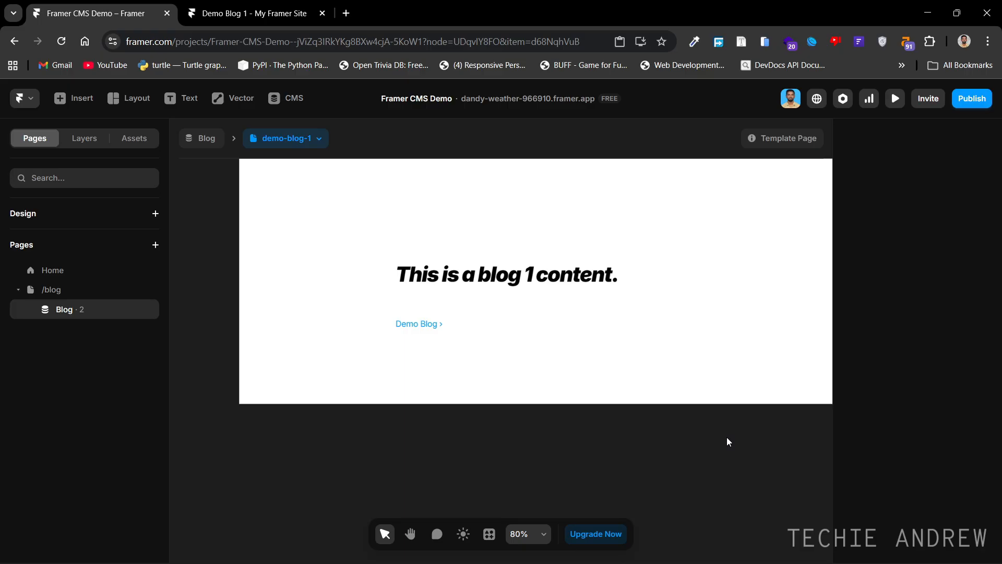
left_click(536, 278)
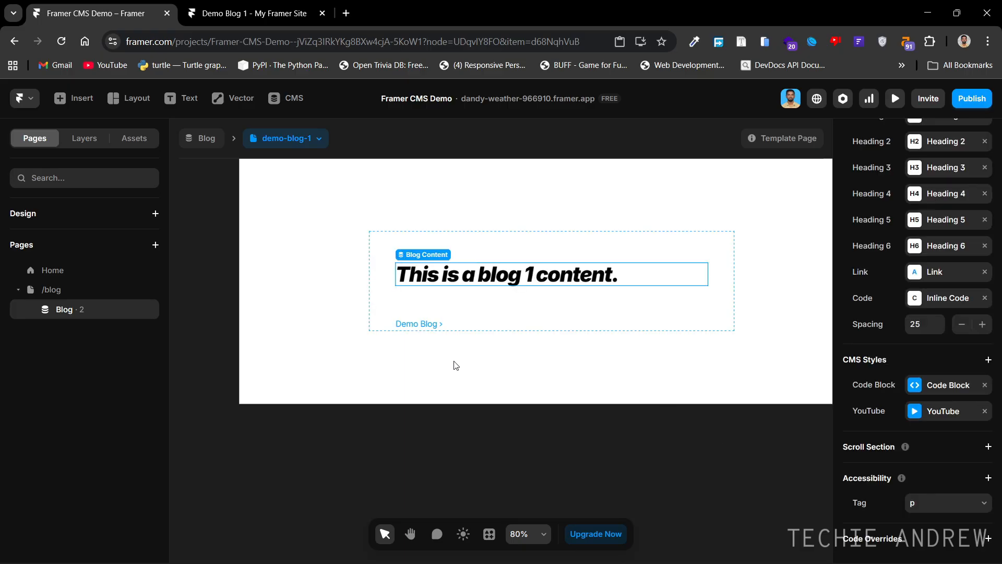
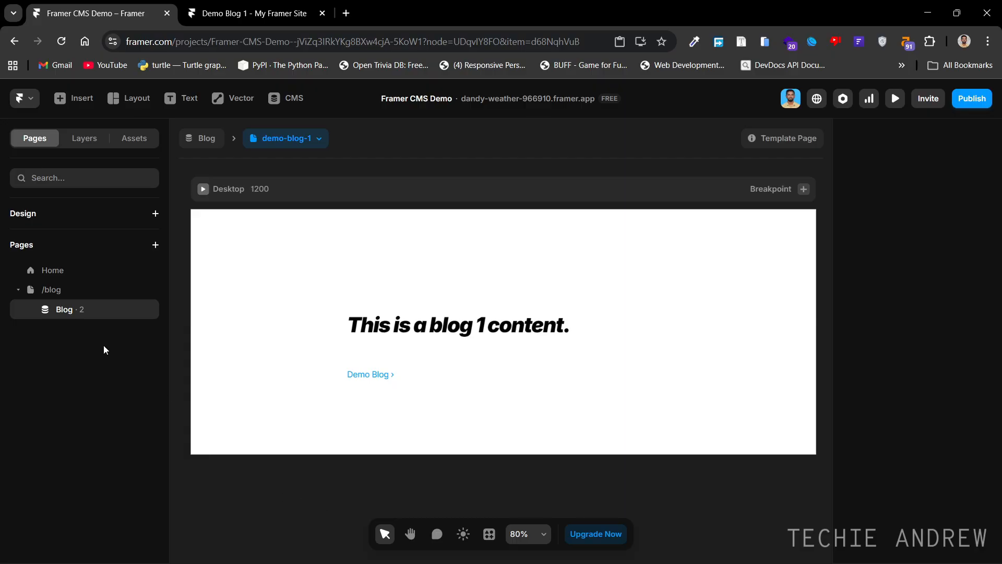
Open the /blog page and inspect the properties of the Blog collection list in its layer structure.
left_click(86, 296)
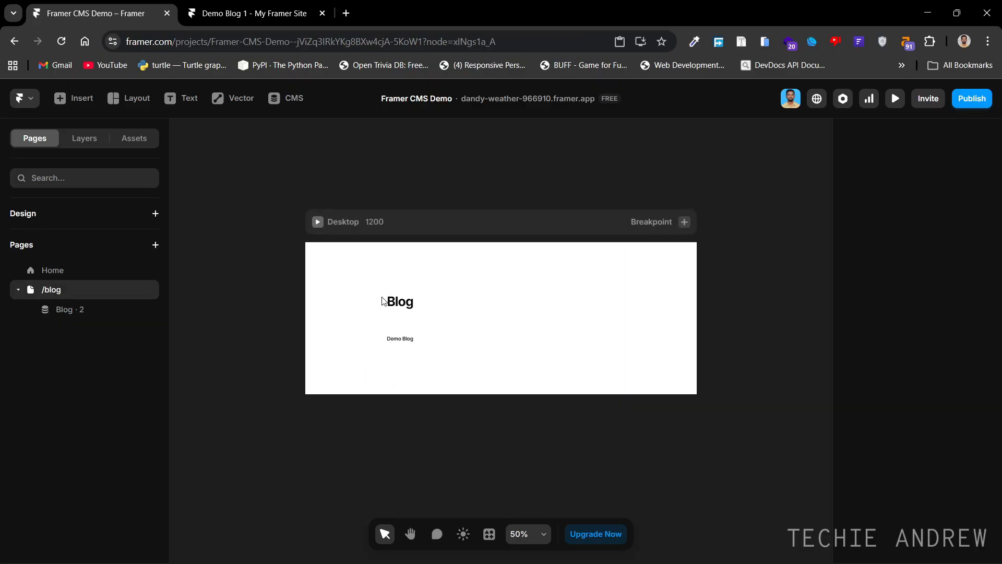
left_click(395, 302)
left_click(84, 137)
left_click(70, 302)
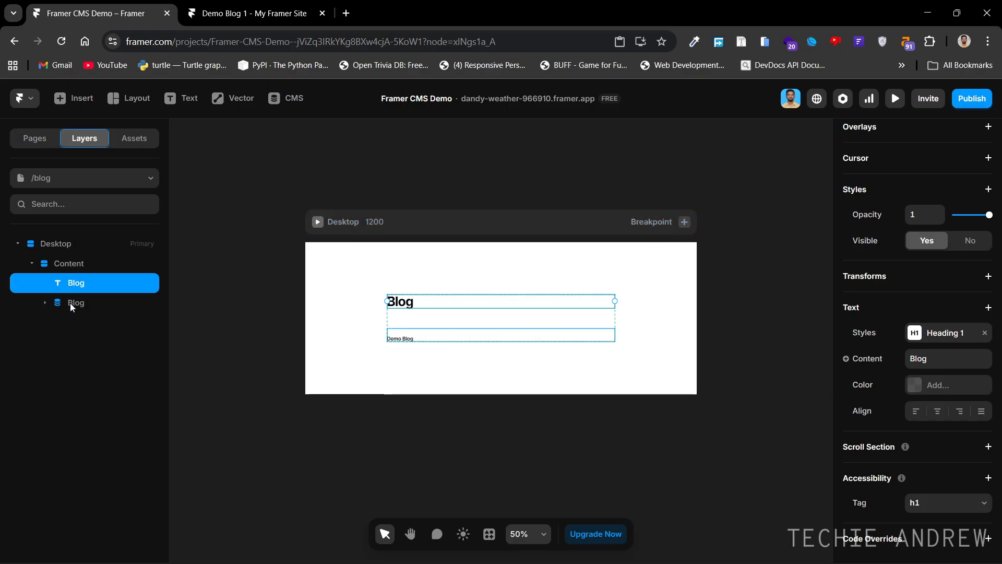
left_click(46, 303)
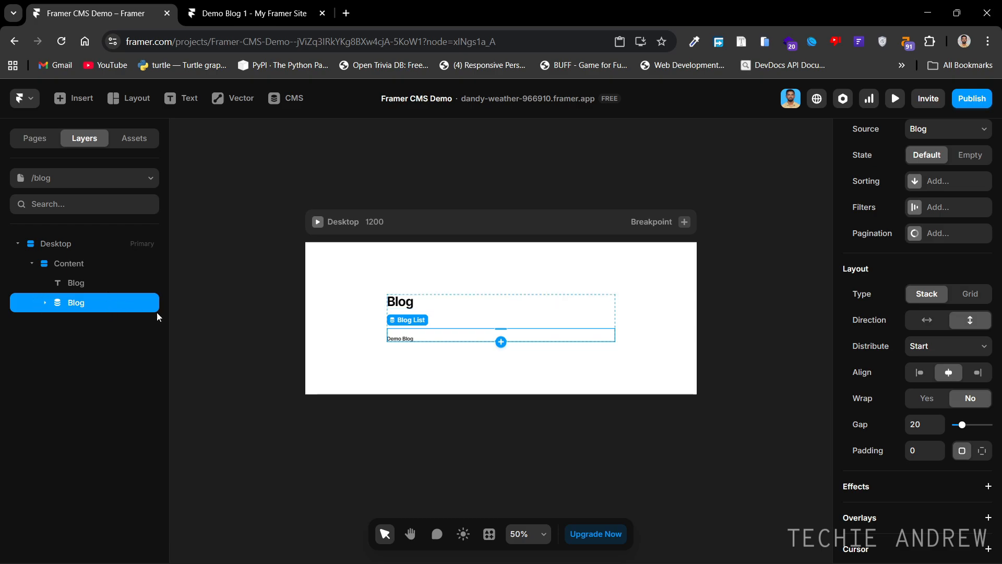
scroll(977, 414, "down", 6)
scroll(978, 414, "down", 1)
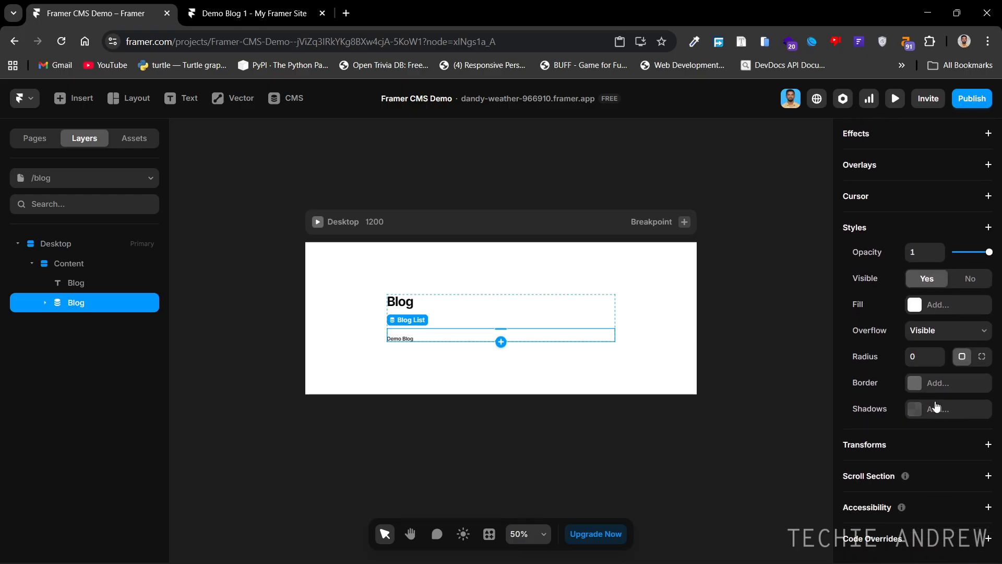
Expand the Blog list's layers and check the Text stack's link settings and the variable option for its slug.
left_click(45, 302)
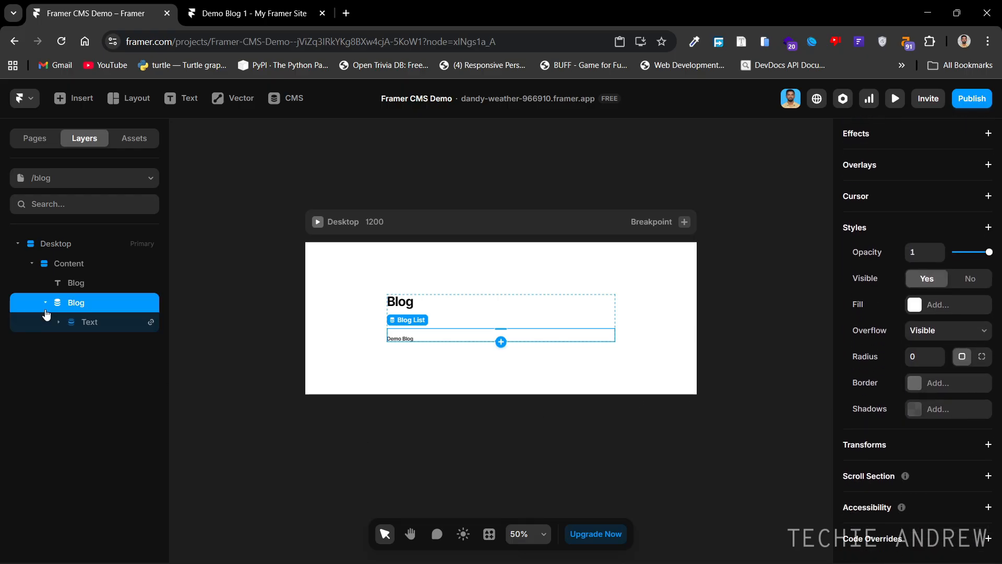
left_click(71, 327)
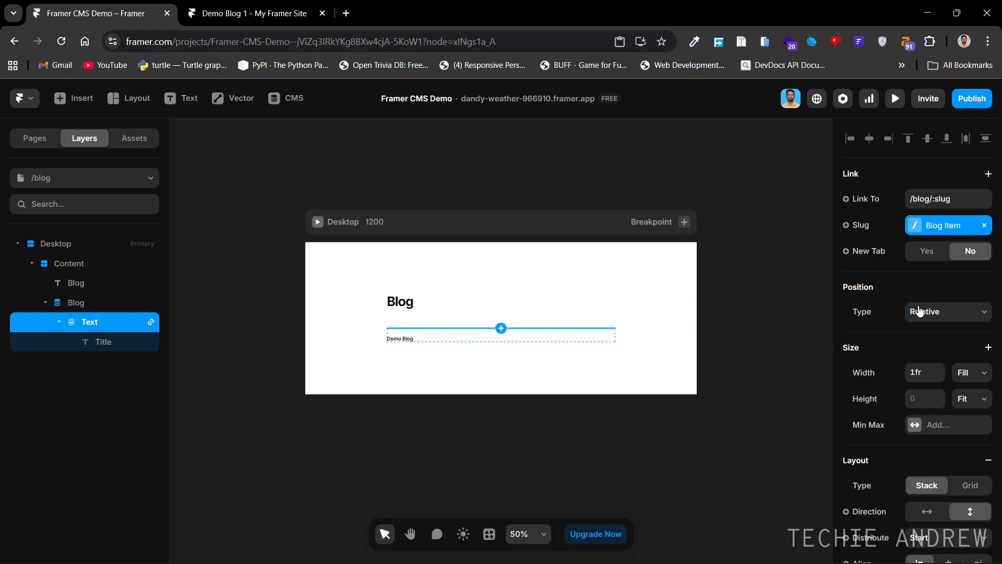
left_click(851, 222)
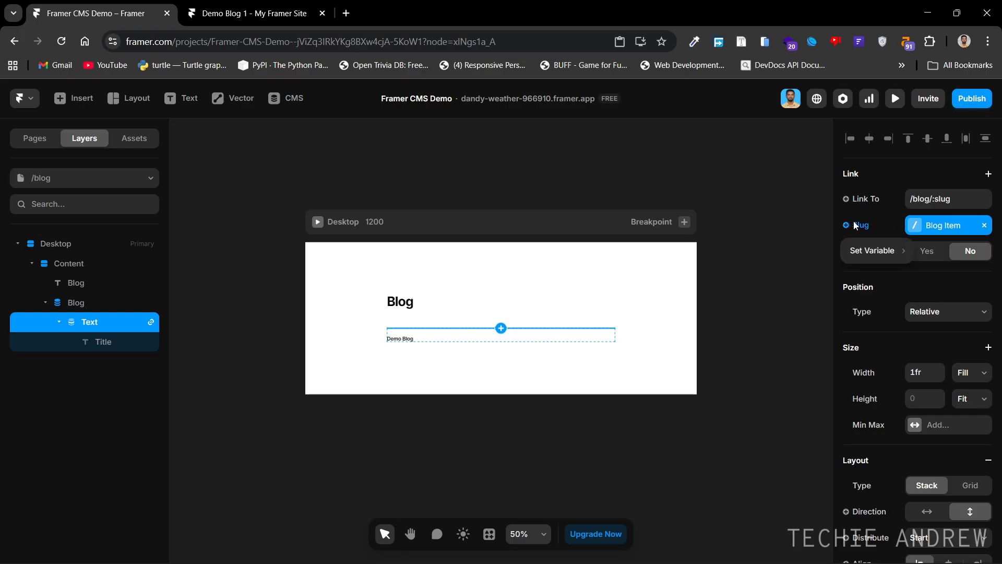
mouse_move(865, 248)
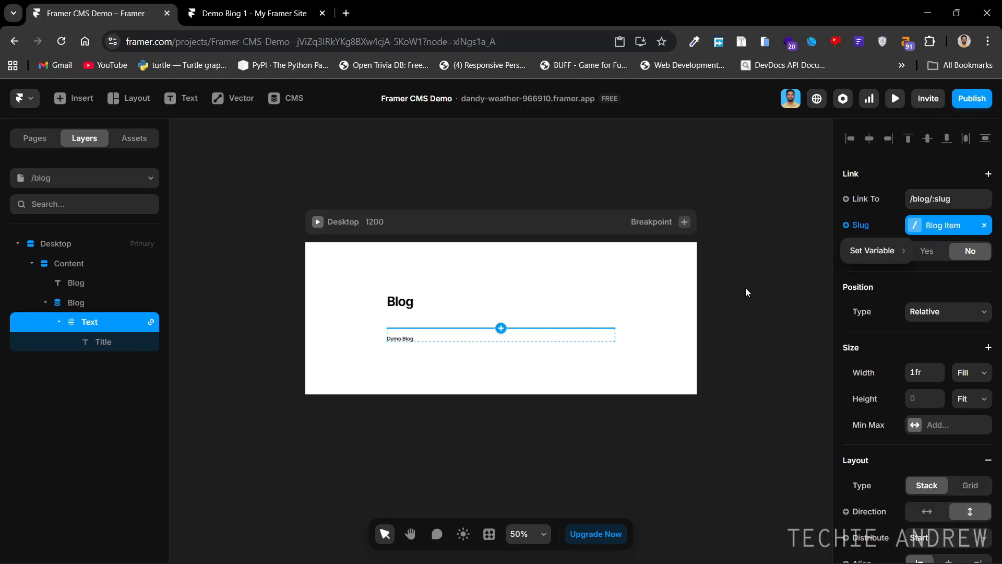
left_click(391, 443)
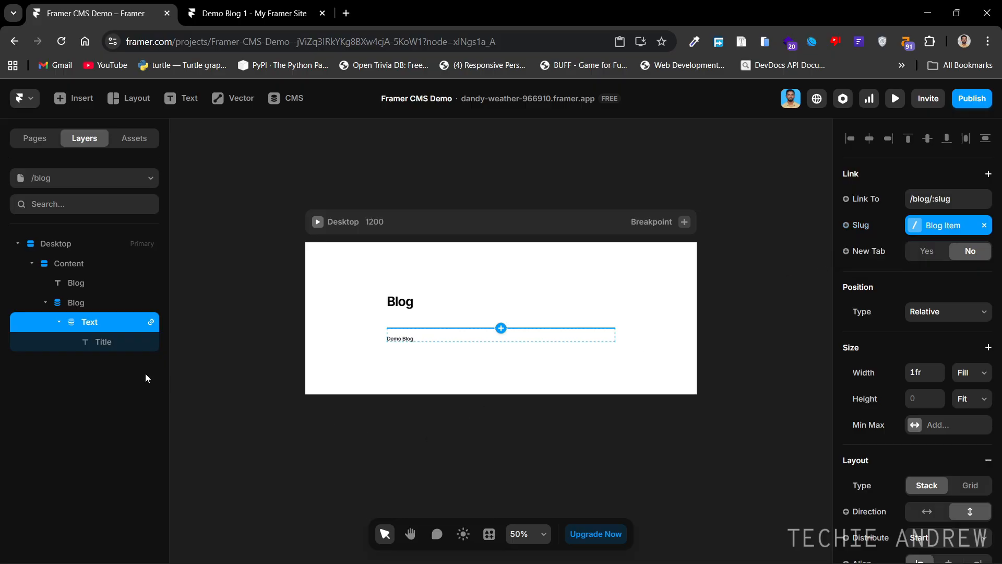
Check which CMS variables are offered for the link of the Title layer inside the Blog list.
left_click(93, 343)
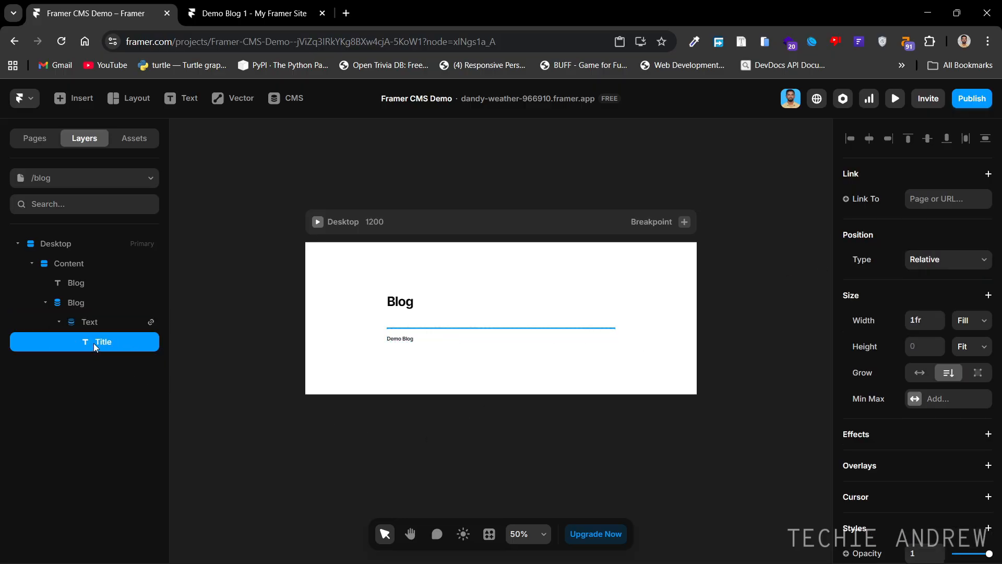
left_click(856, 202)
mouse_move(872, 228)
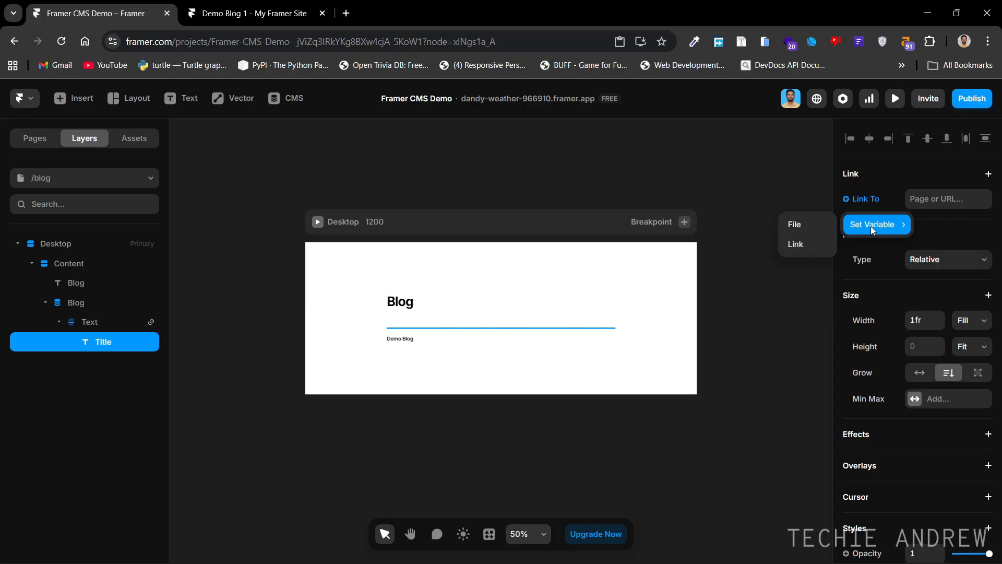
left_click(753, 344)
left_click(85, 356)
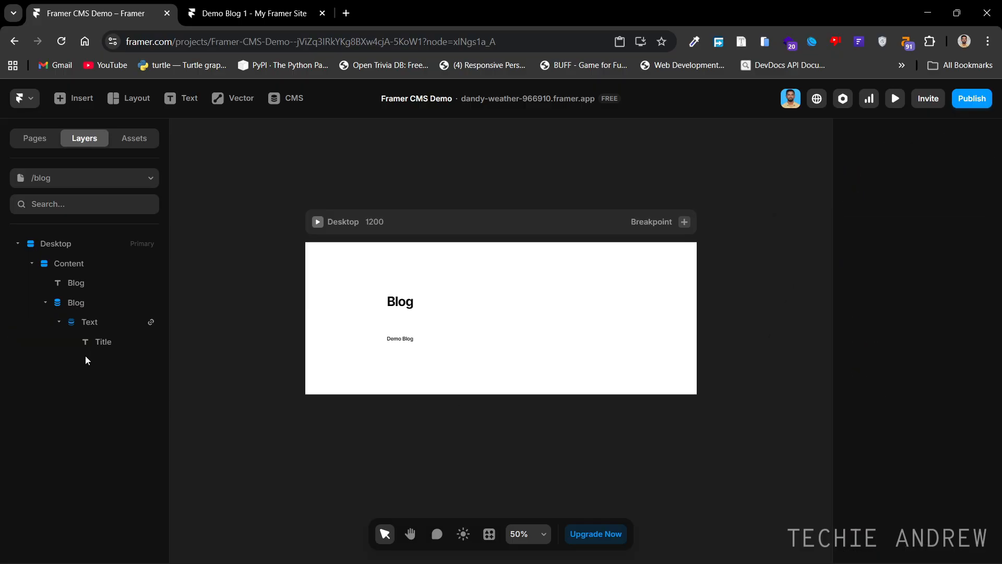
left_click(64, 302)
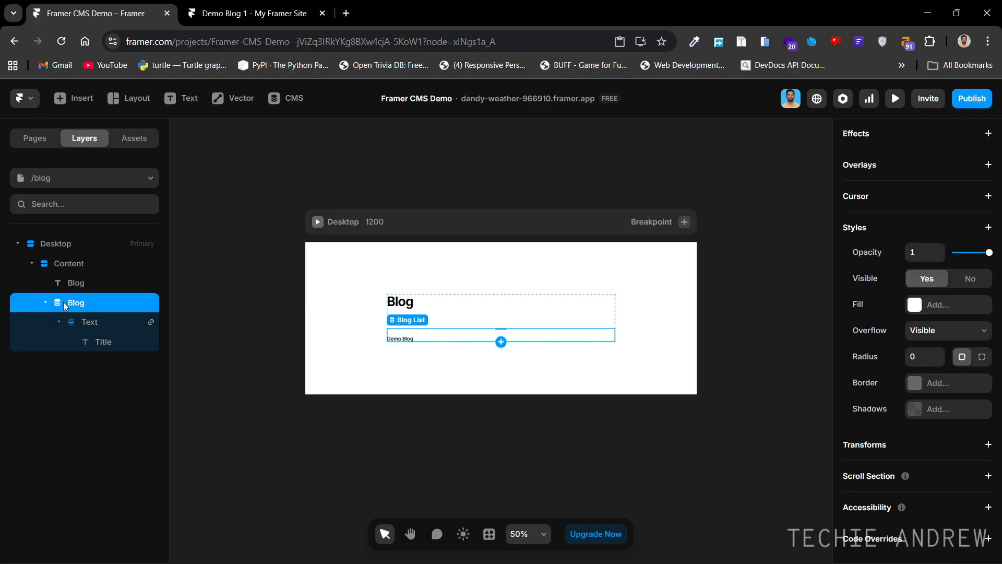
left_click(93, 348)
left_click(879, 199)
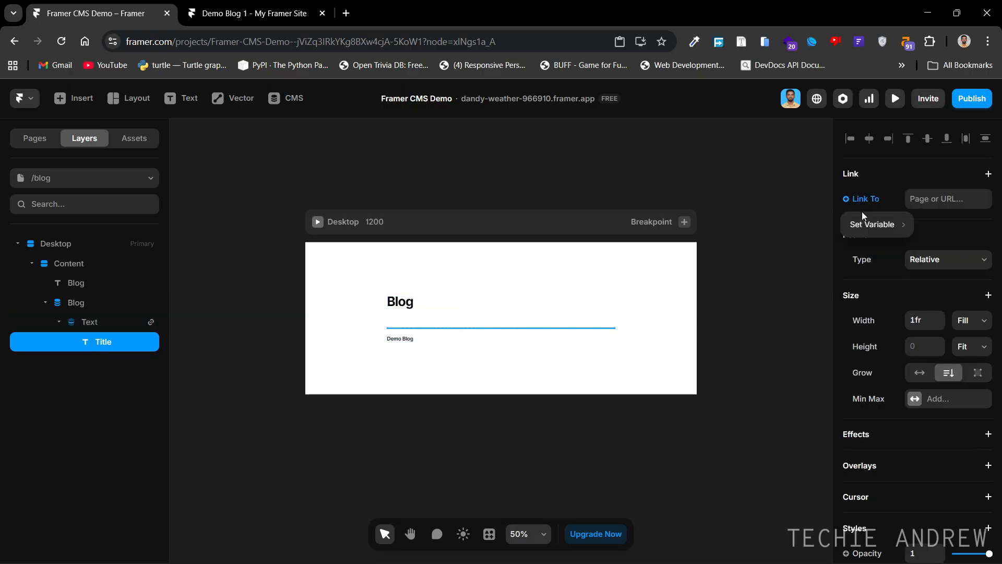
mouse_move(862, 220)
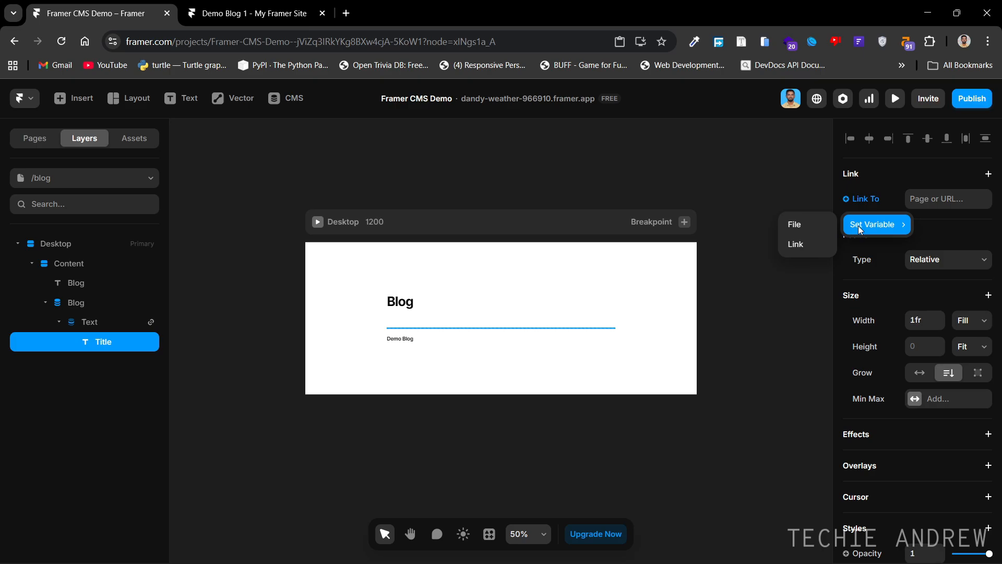
left_click(738, 359)
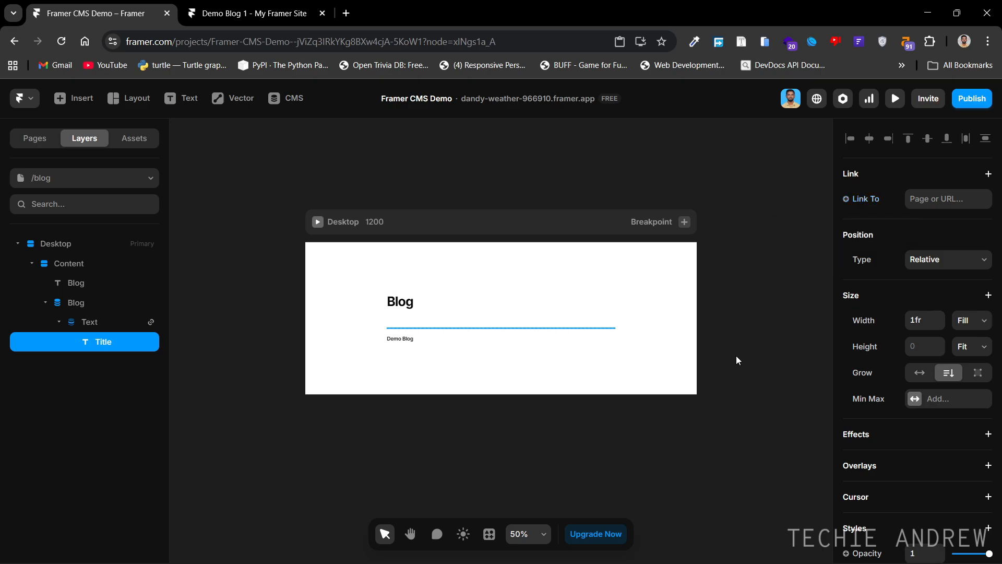
left_click(189, 404)
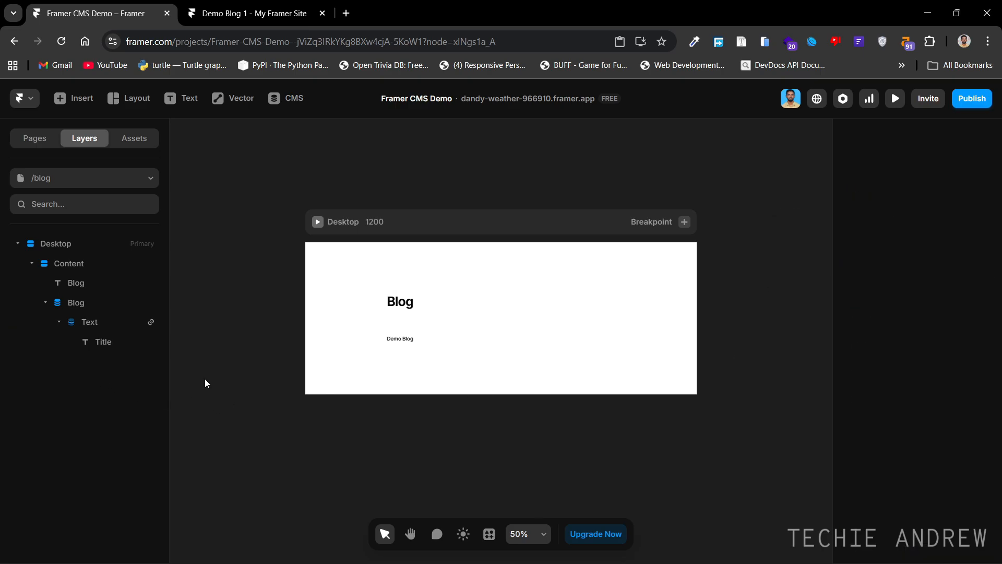
Check the binding option for the Content of the Blog heading outside the collection list.
left_click(106, 284)
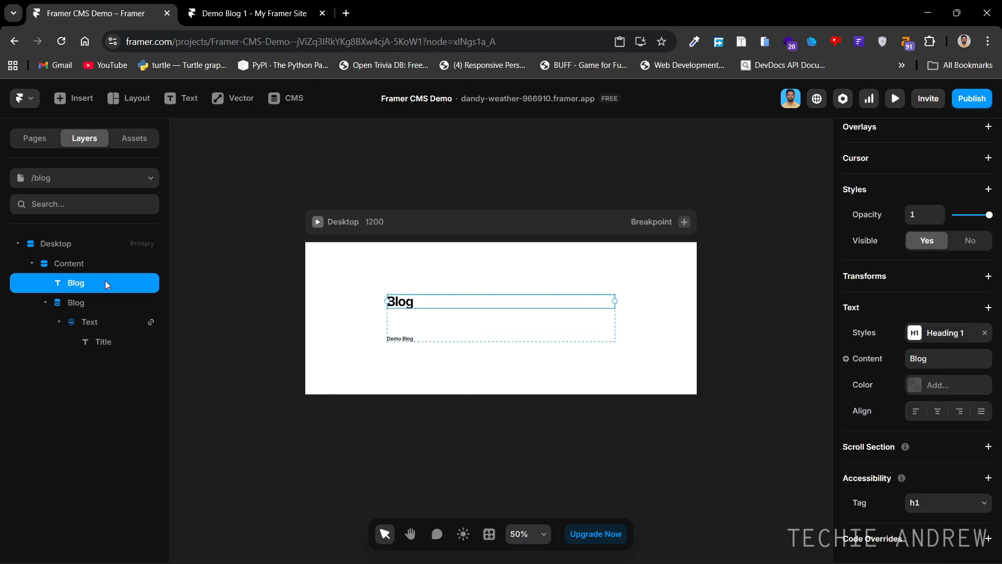
left_click(868, 360)
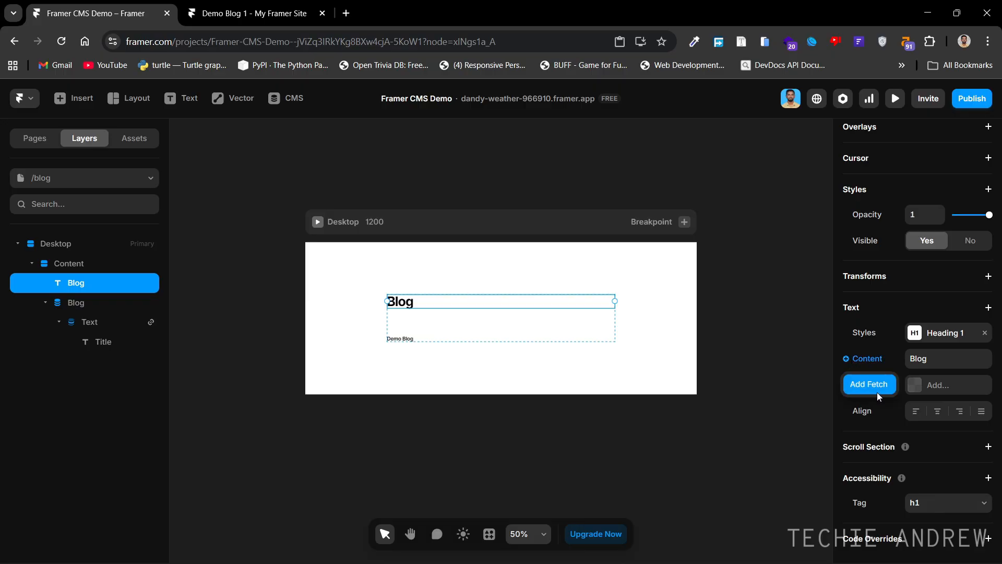
left_click(173, 384)
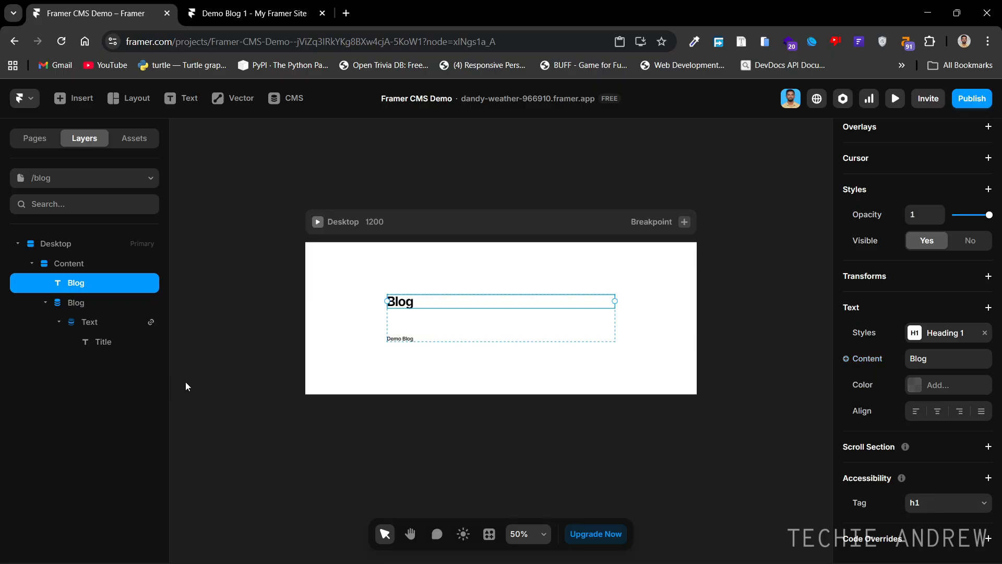
Check the variable options for the opacity and link of the Title layer inside the Blog list.
left_click(210, 362)
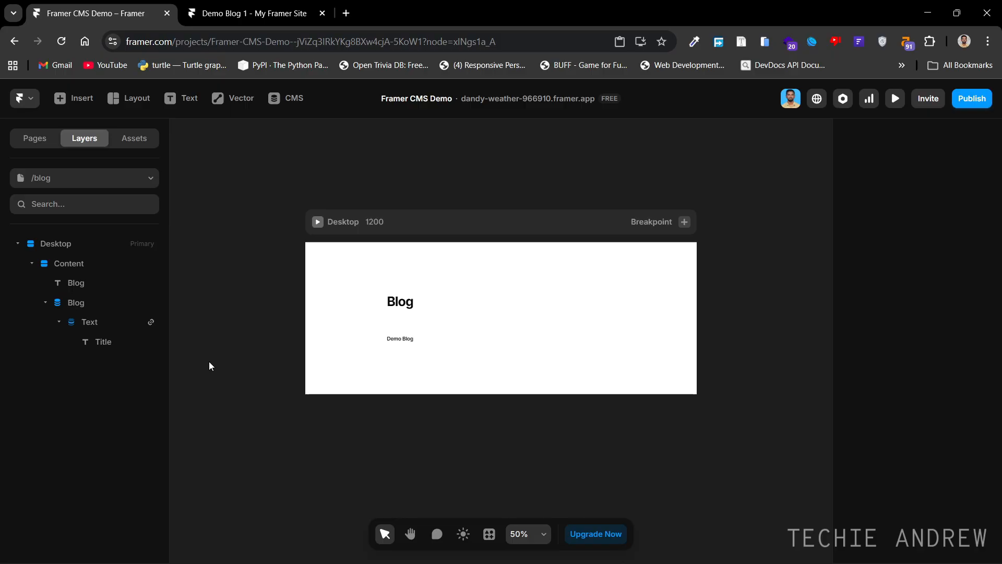
left_click(86, 303)
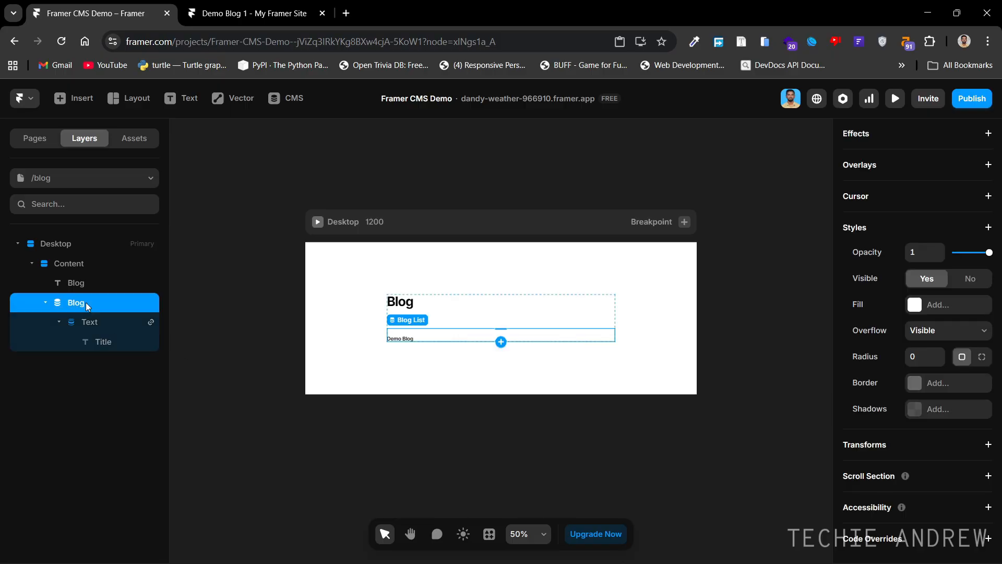
left_click(93, 341)
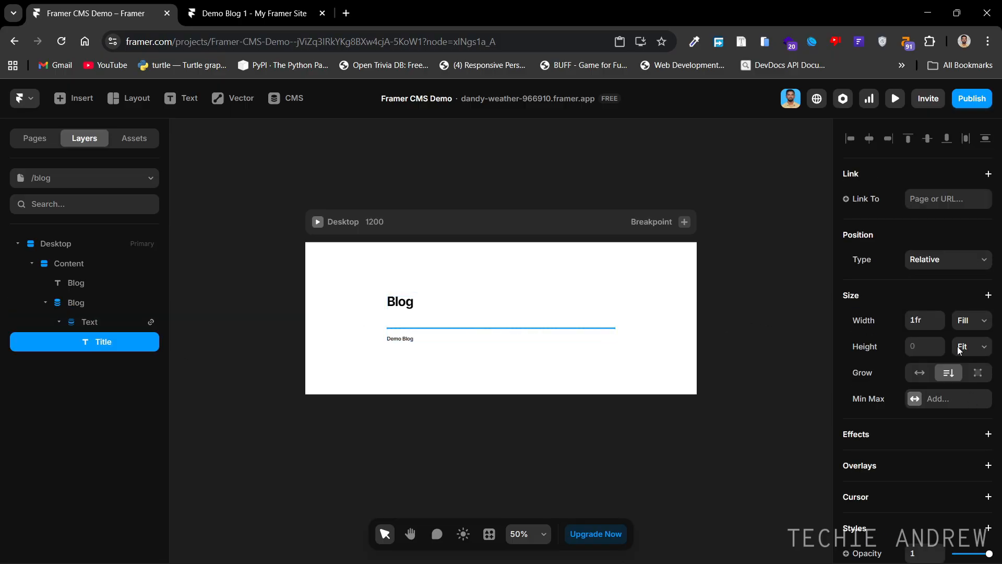
scroll(876, 301, "down", 3)
left_click(862, 401)
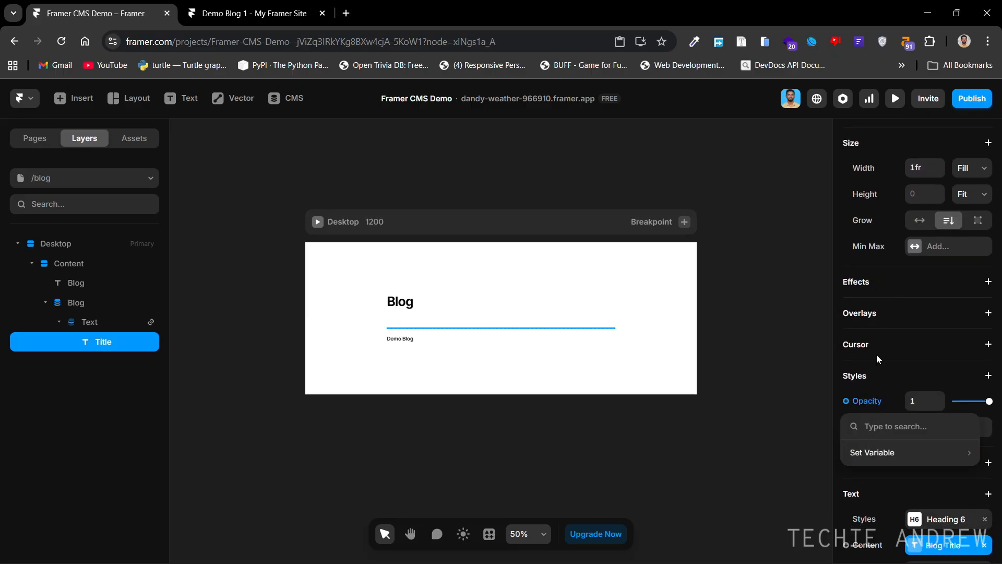
left_click(867, 372)
scroll(865, 370, "up", 1)
scroll(865, 370, "up", 2)
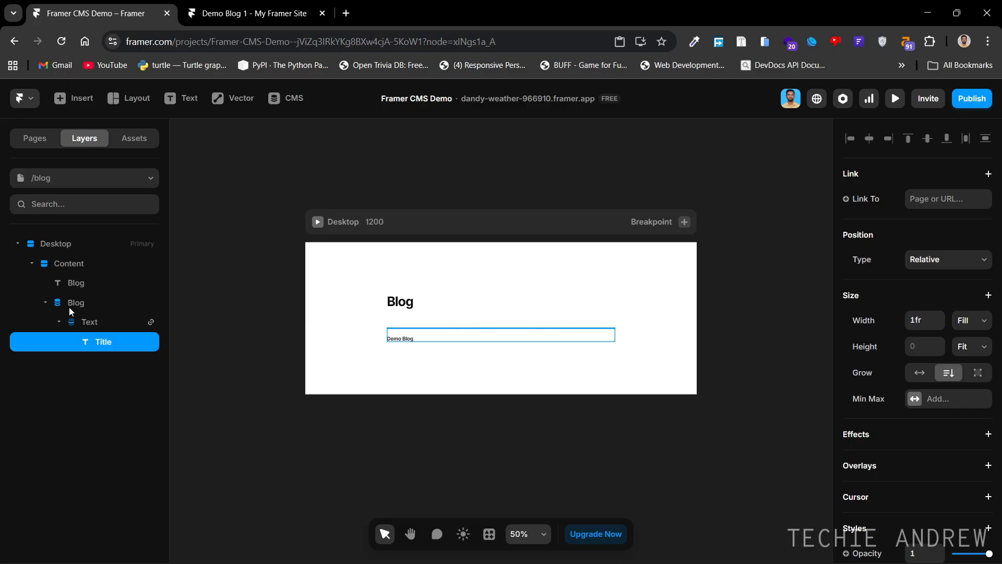
left_click(876, 200)
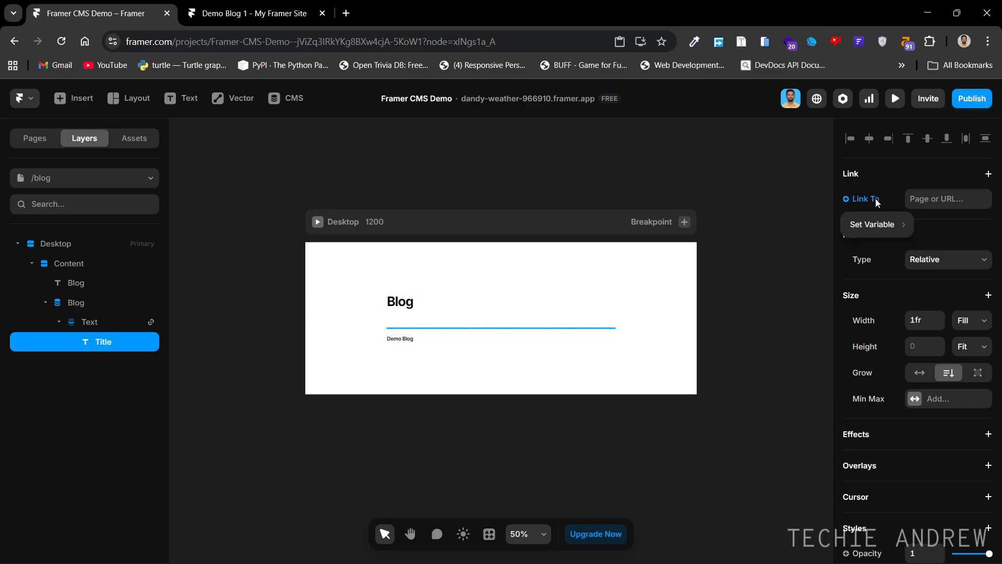
Check the binding options for the Title layer's Opacity, Visible, Content and Color properties.
scroll(885, 251, "down", 5)
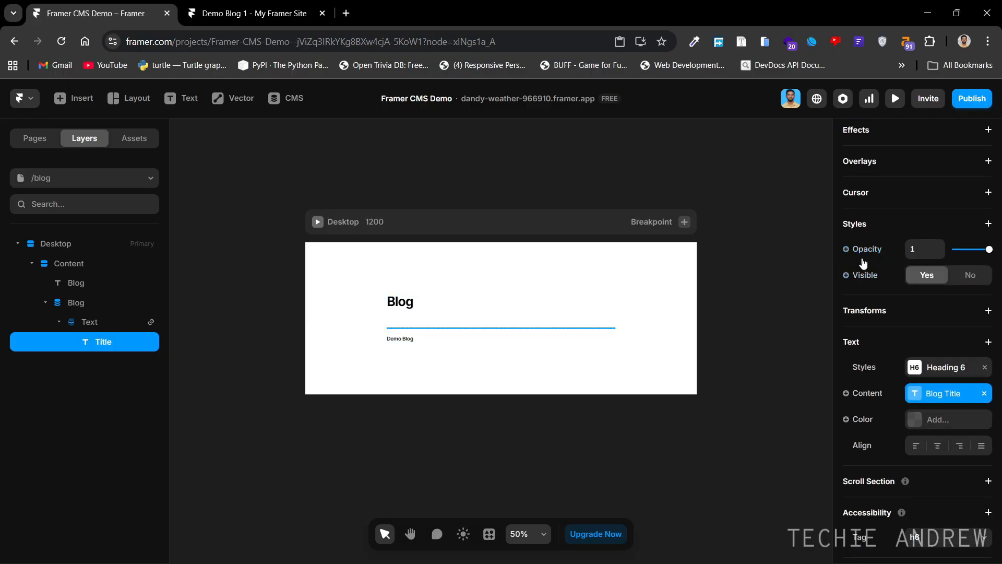
left_click(867, 248)
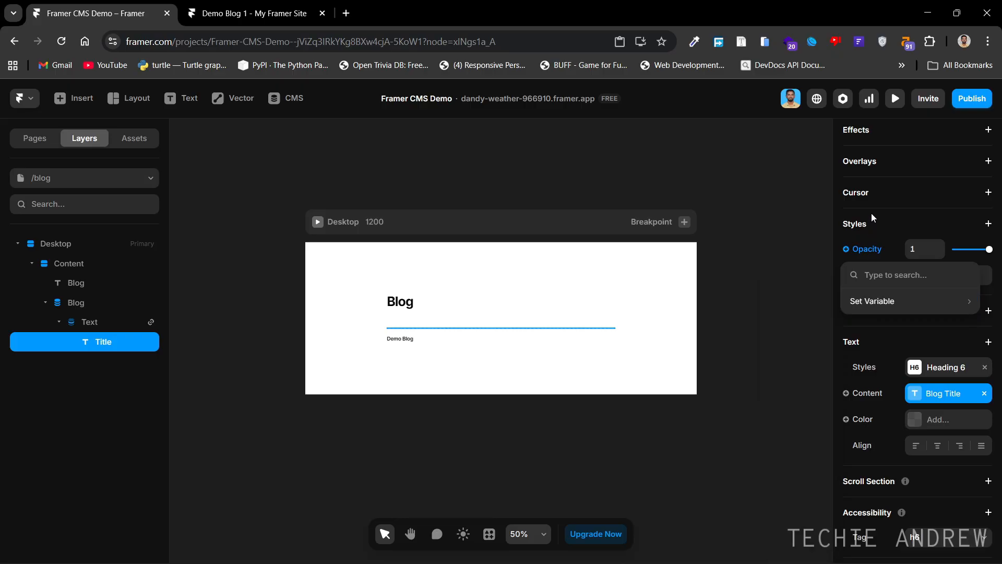
left_click(875, 234)
left_click(859, 277)
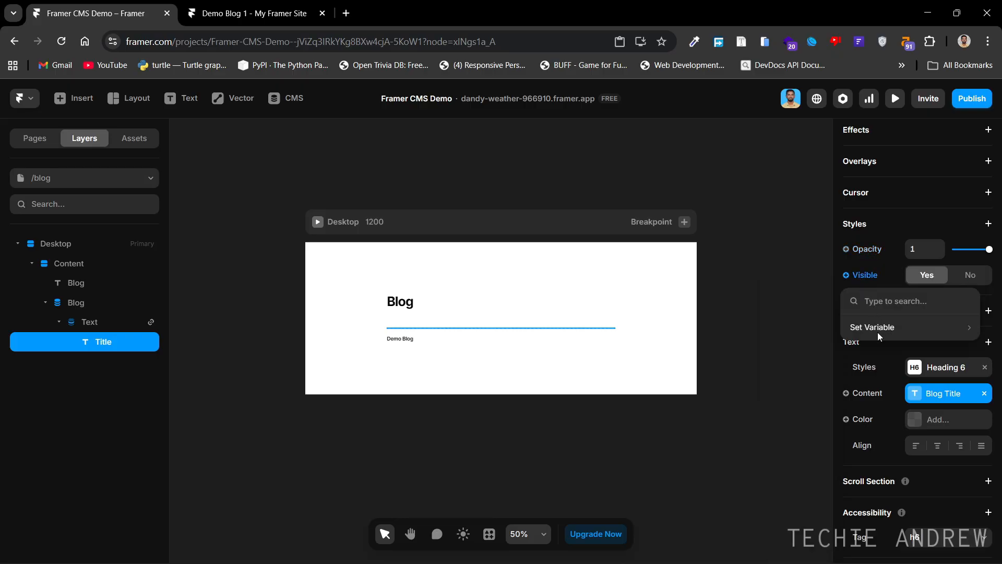
mouse_move(878, 329)
left_click(859, 393)
left_click(860, 394)
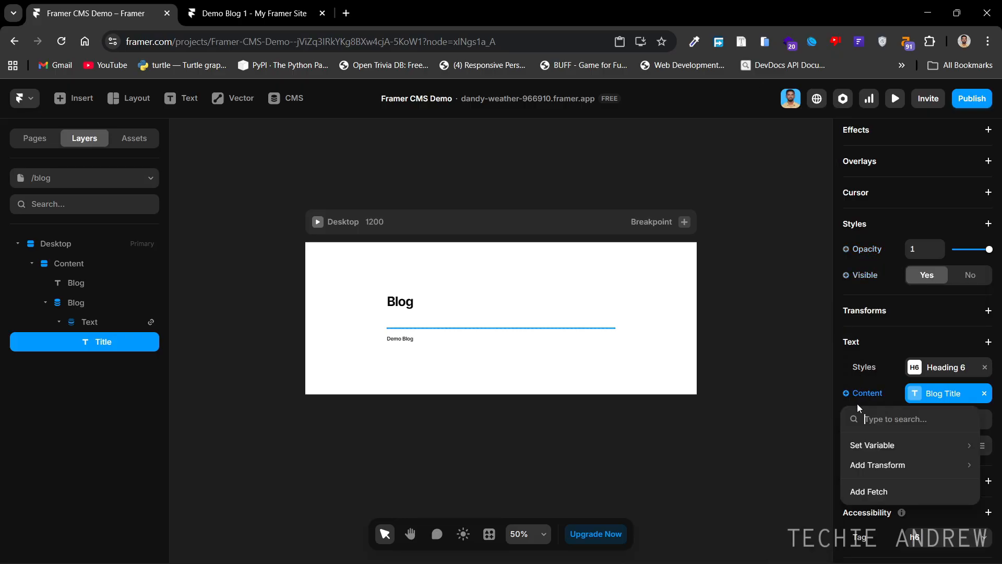
left_click(870, 368)
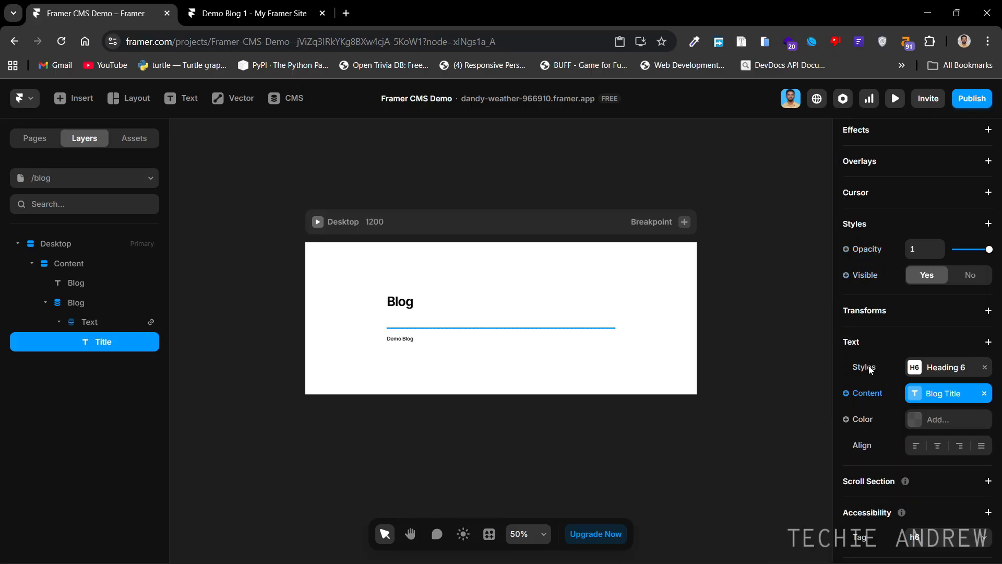
left_click(847, 420)
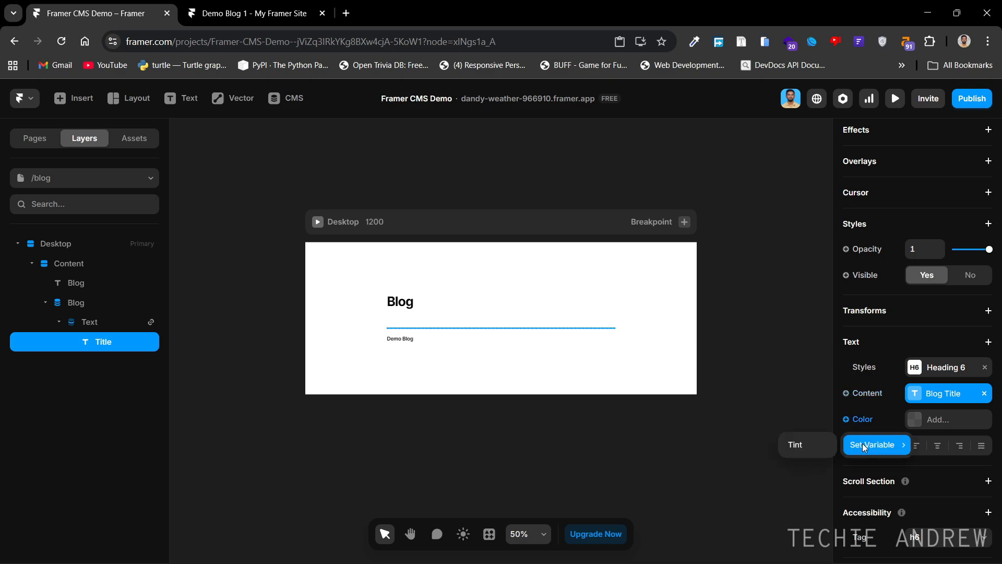
left_click(862, 337)
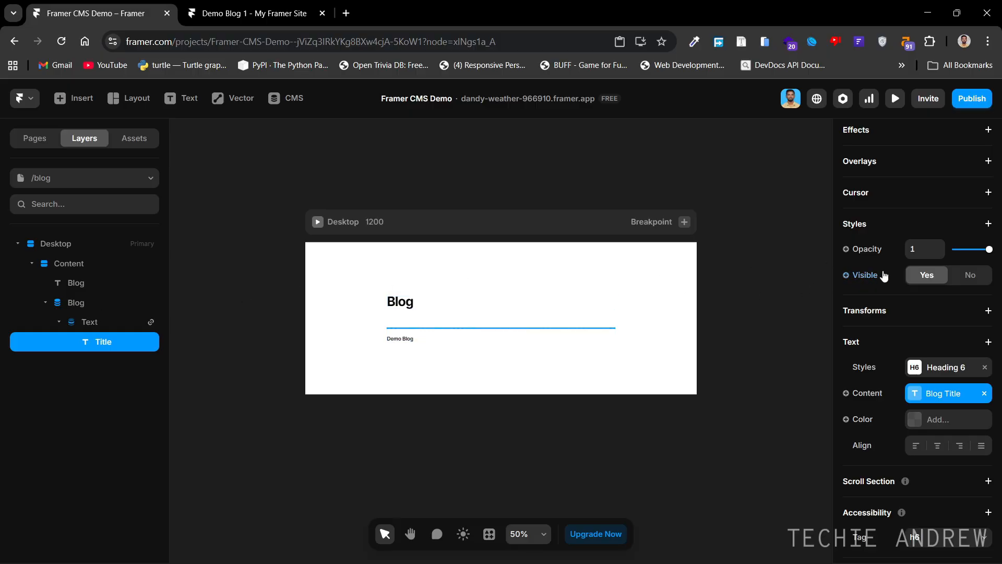
scroll(907, 292, "up", 3)
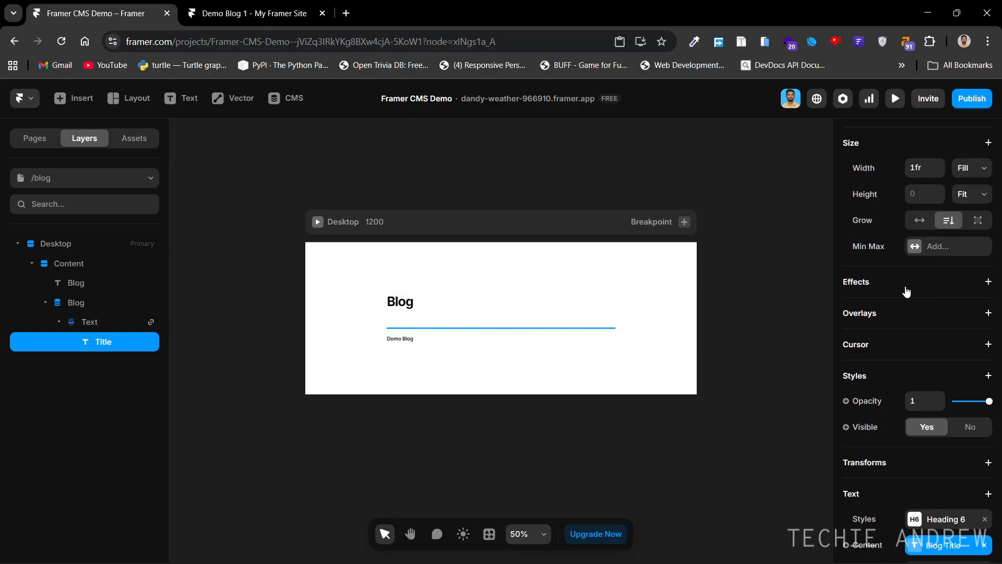
View the Demo Blog item in the CMS, and return to the page to inspect the Blog heading outside the list.
left_click(286, 98)
left_click(215, 232)
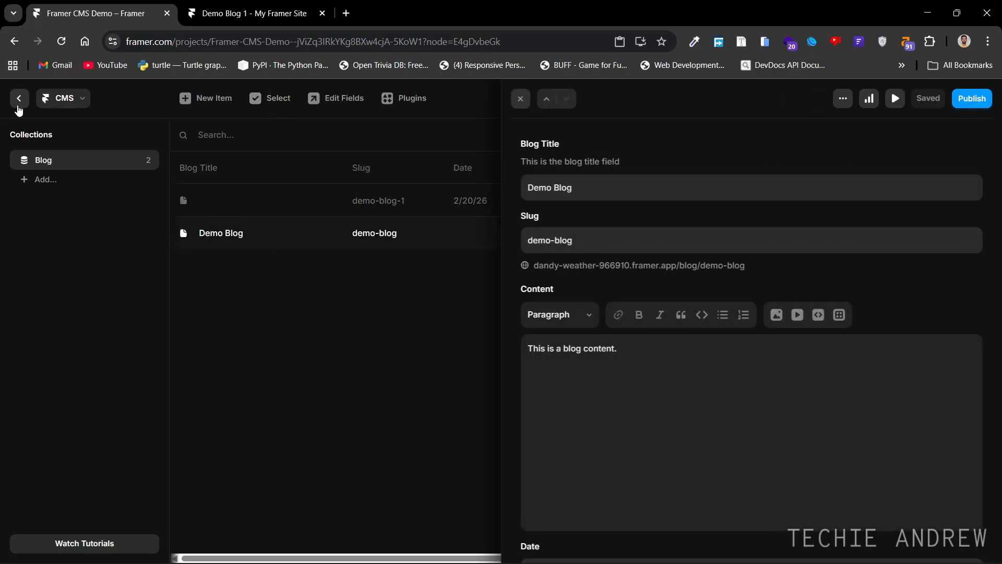
left_click(21, 104)
left_click(410, 309)
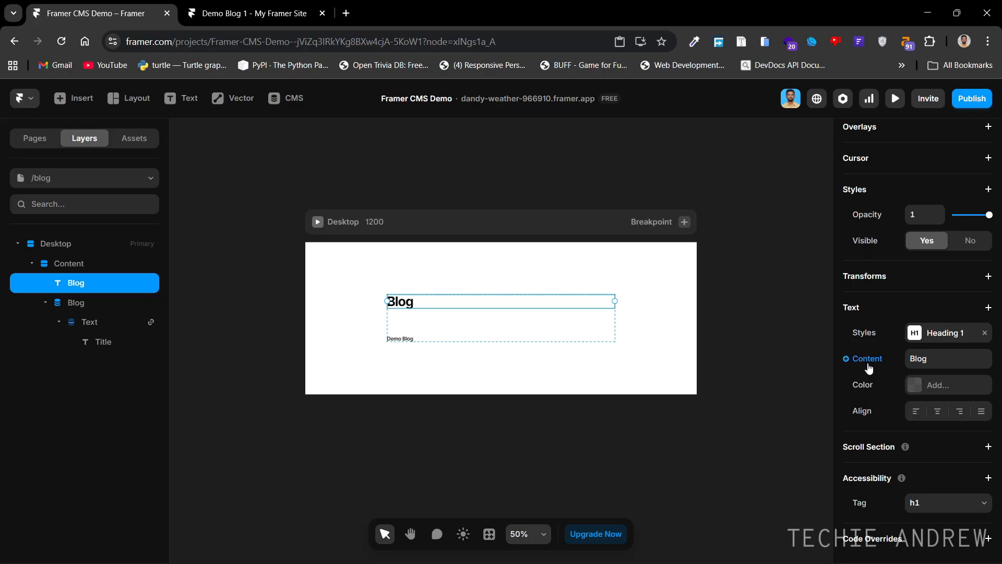
left_click_drag(74, 280, 100, 317)
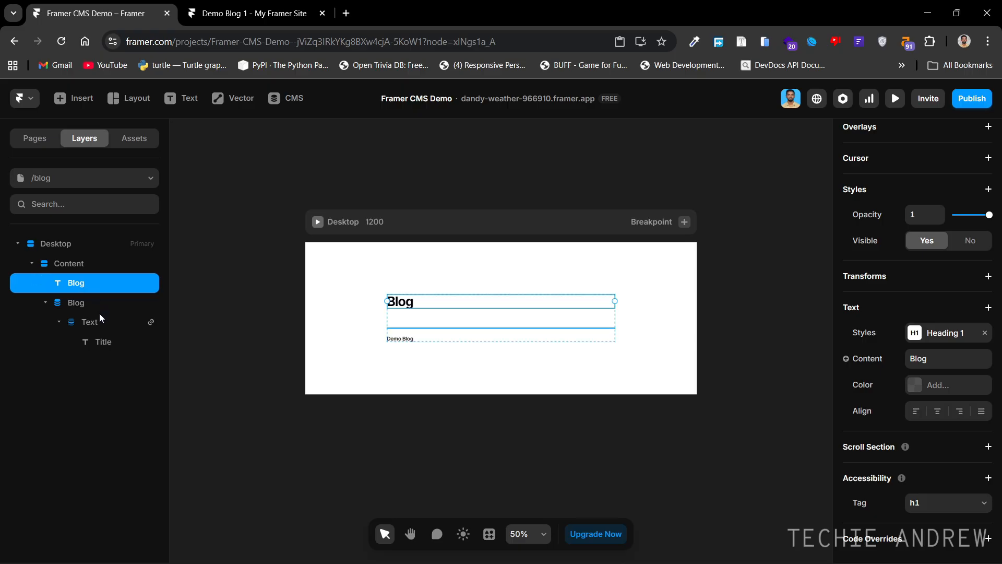
Examine which CMS fields and sub-options, such as Count, Link and File, can be bound to the Title layer's Content.
left_click(96, 340)
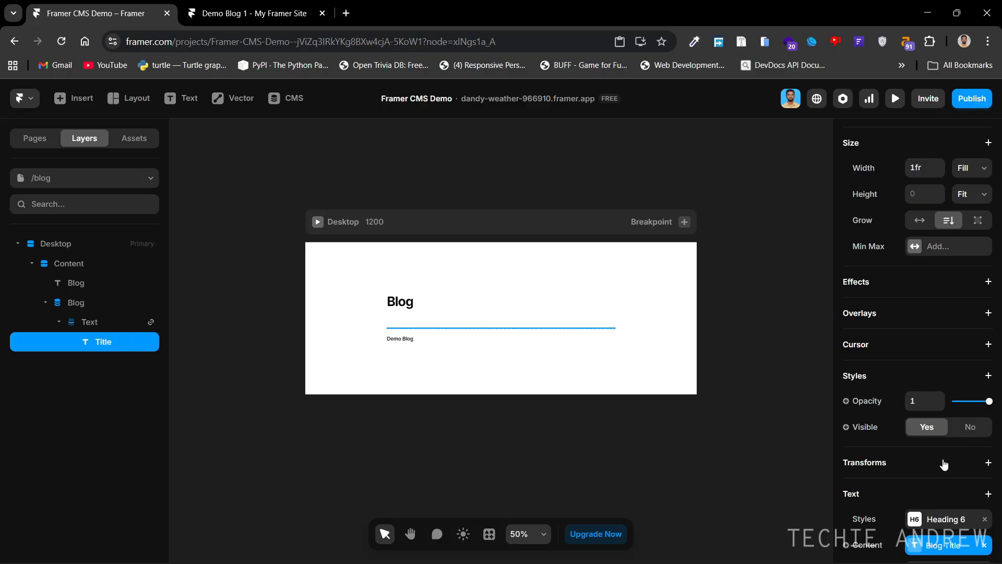
scroll(940, 460, "down", 3)
left_click(881, 395)
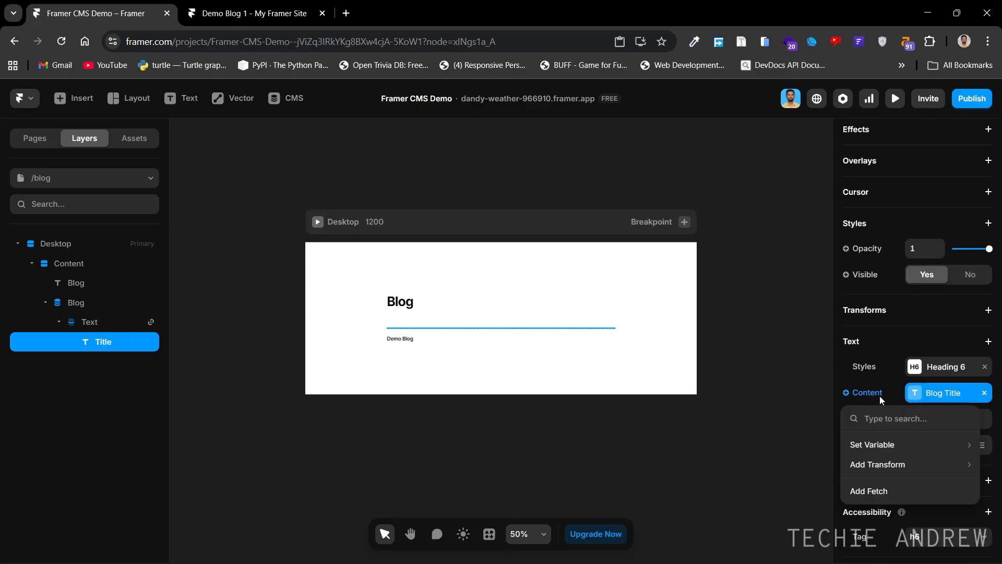
mouse_move(884, 445)
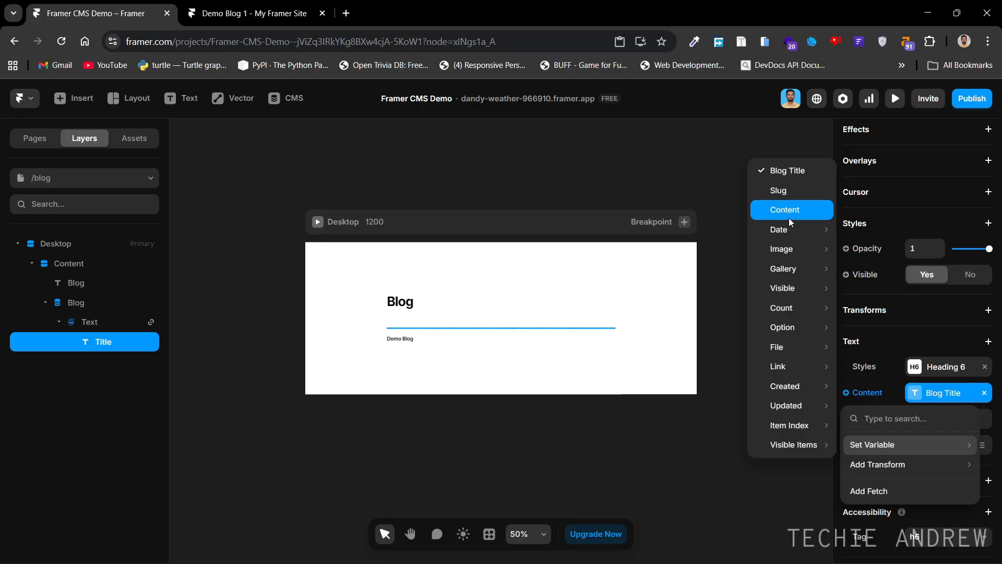
mouse_move(788, 231)
mouse_move(788, 269)
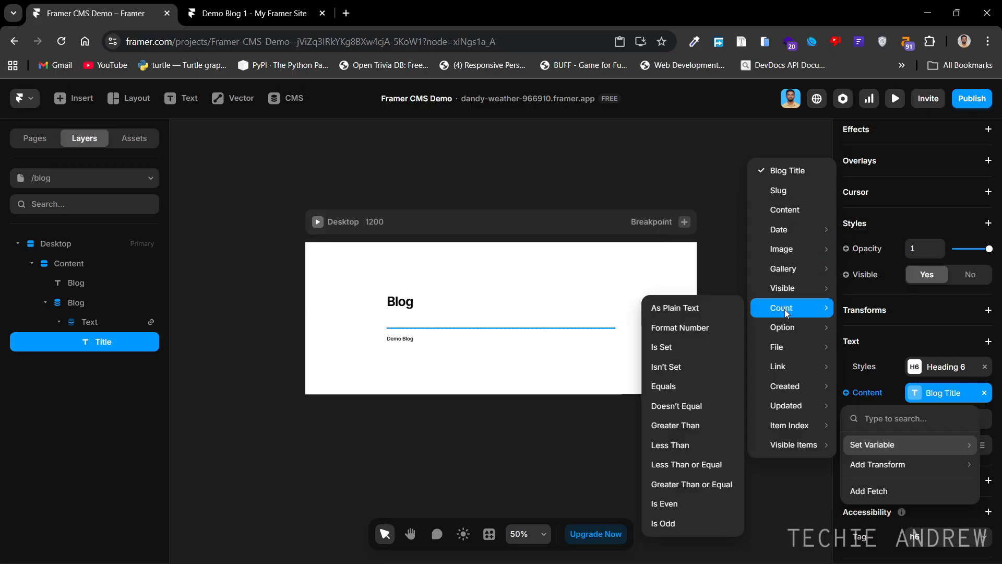
mouse_move(778, 374)
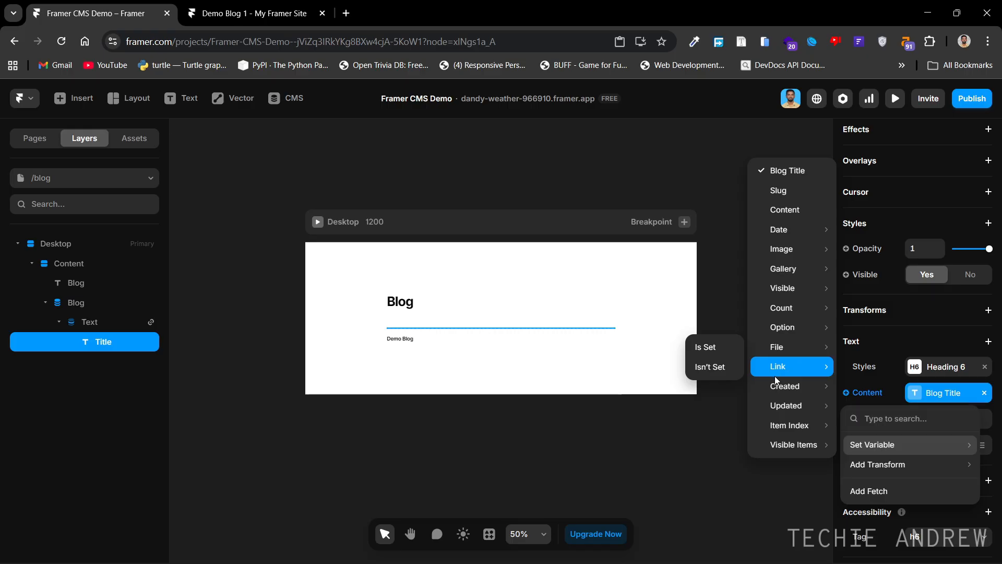
mouse_move(788, 350)
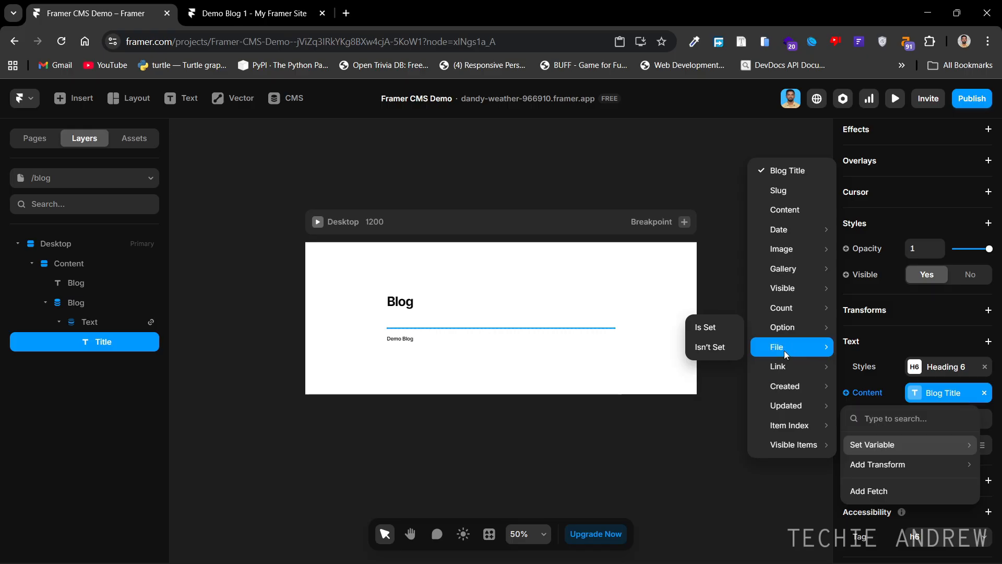
mouse_move(815, 209)
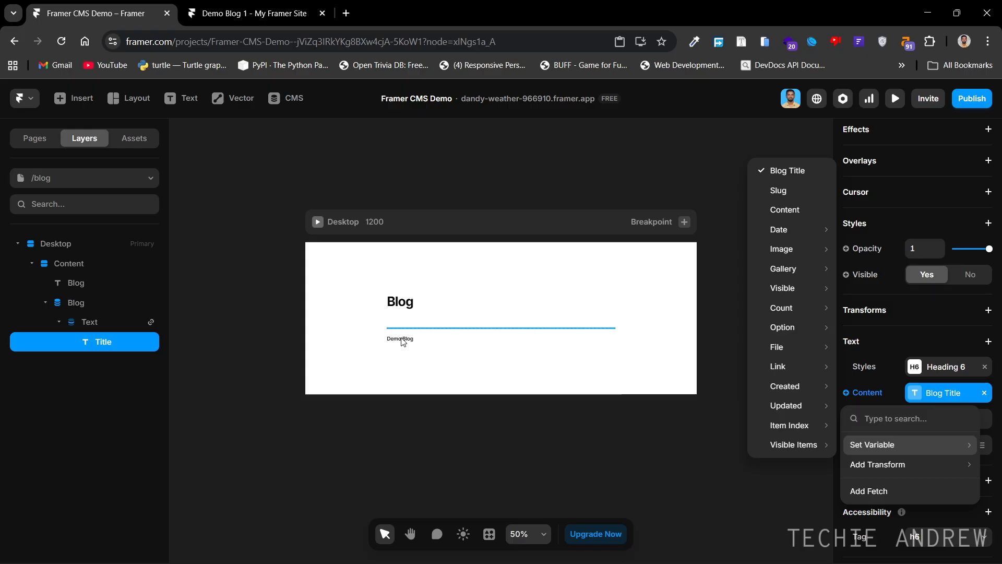
left_click(460, 441)
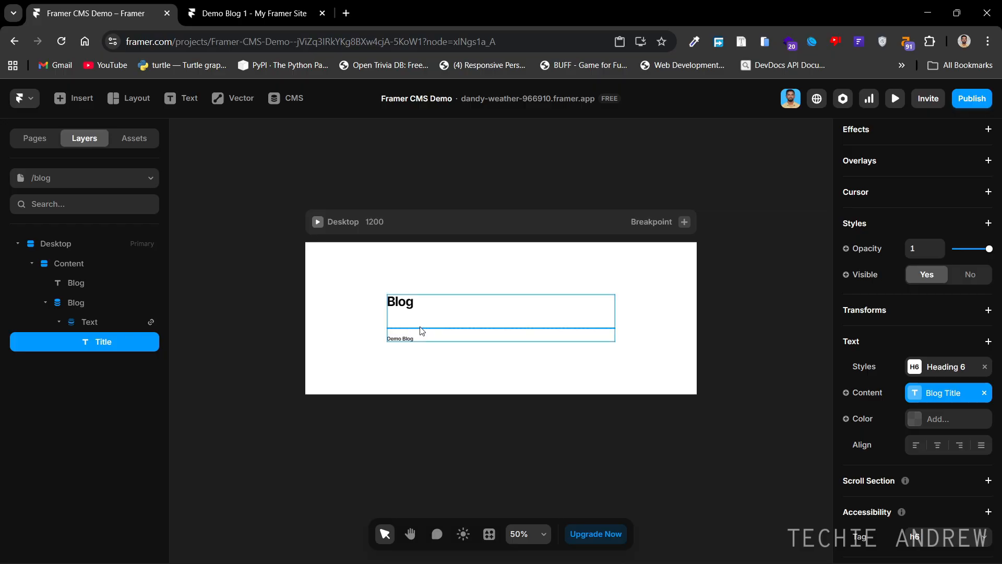
Set the Blog Title of the demo-blog-1 CMS item to "Demo Blog 1" and return to the page.
left_click(289, 99)
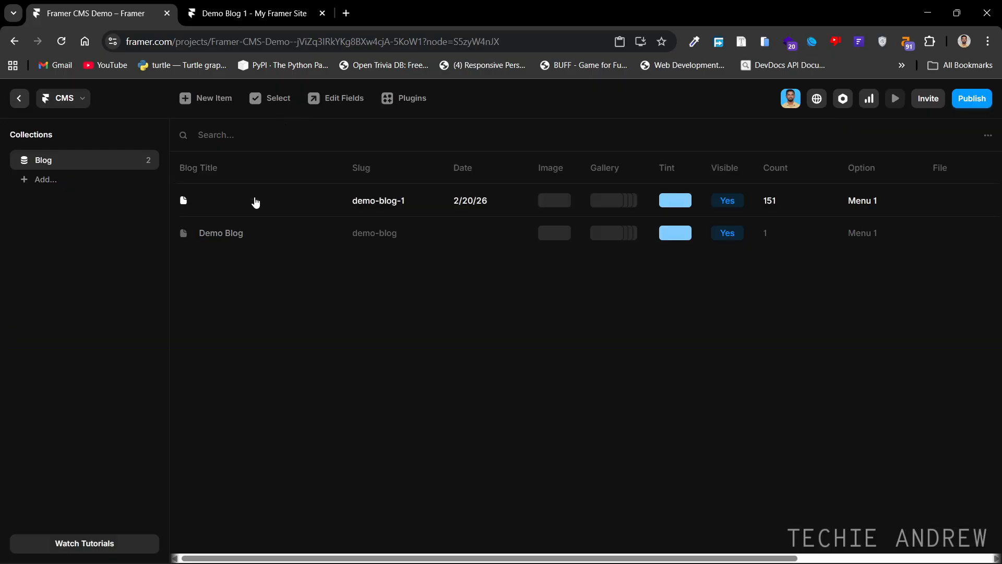
left_click(253, 200)
left_click(554, 186)
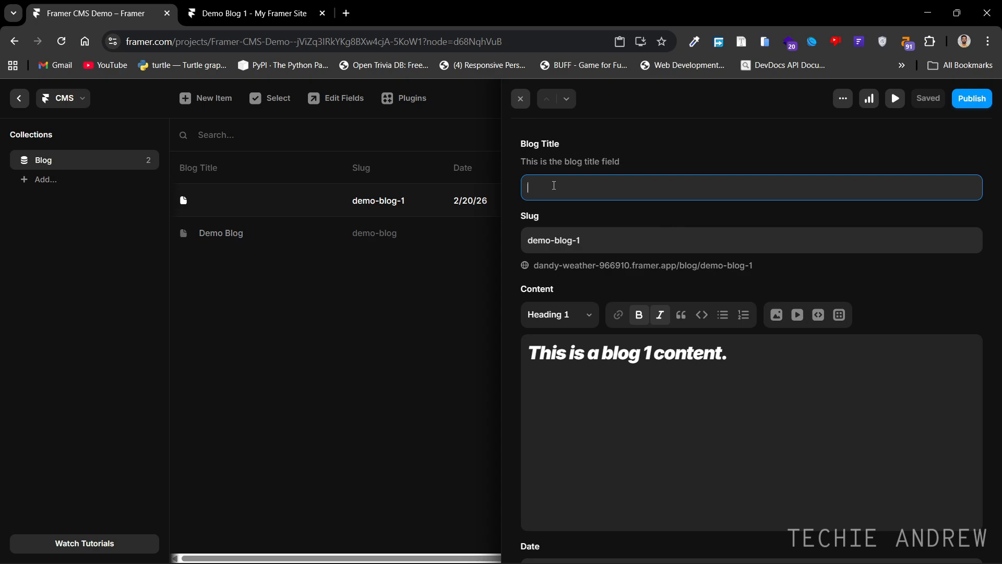
type("Demo Blog 1")
left_click(521, 98)
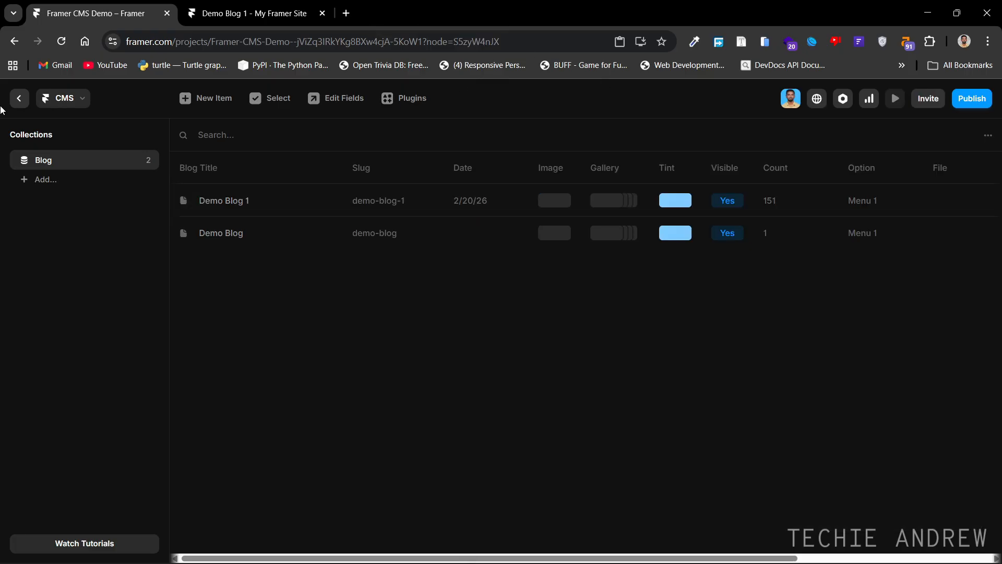
left_click(18, 99)
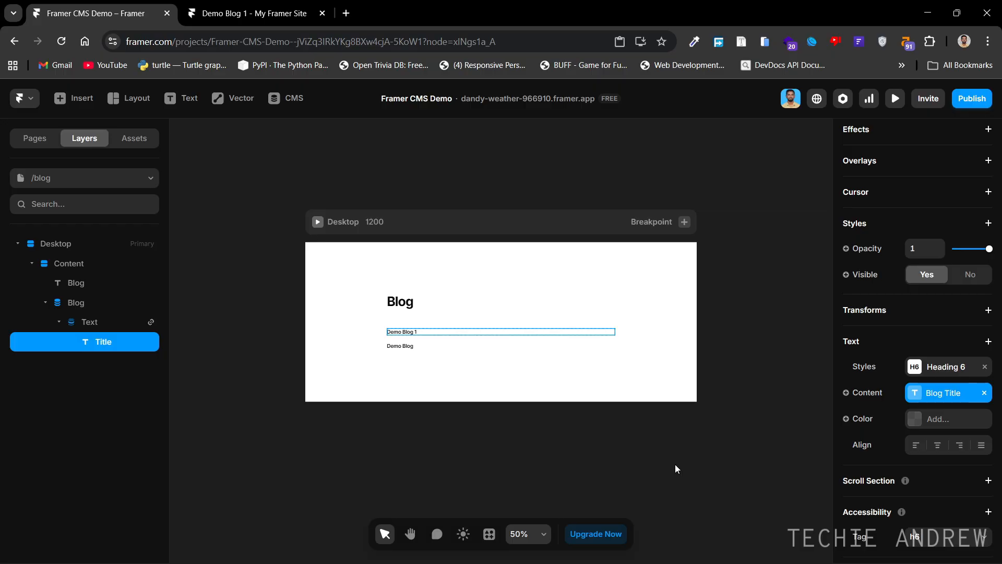
Remove the Blog Title variable from the Content of the Title layer in the Blog list.
left_click(984, 393)
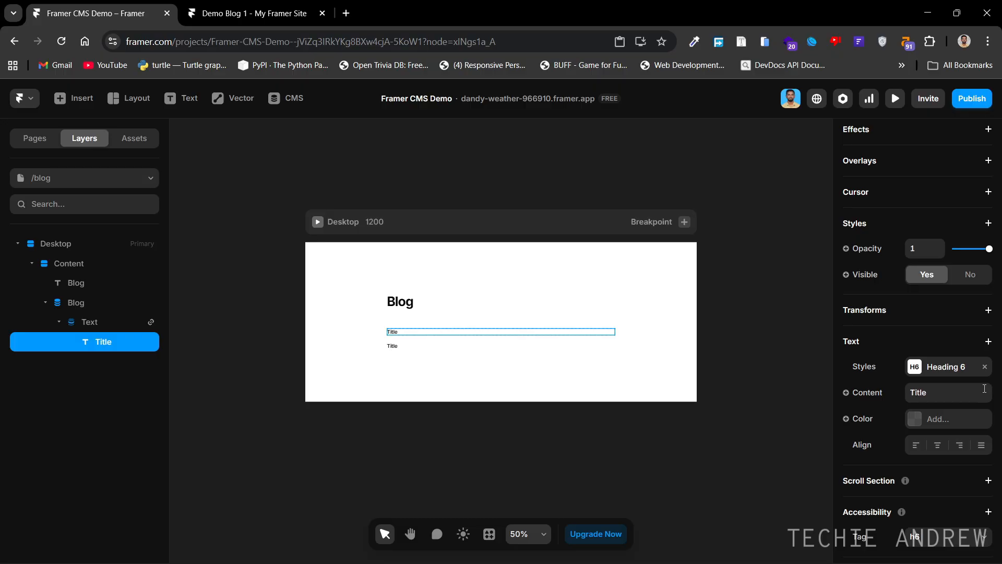
left_click(956, 392)
left_click_drag(938, 393, 896, 395)
left_click(595, 444)
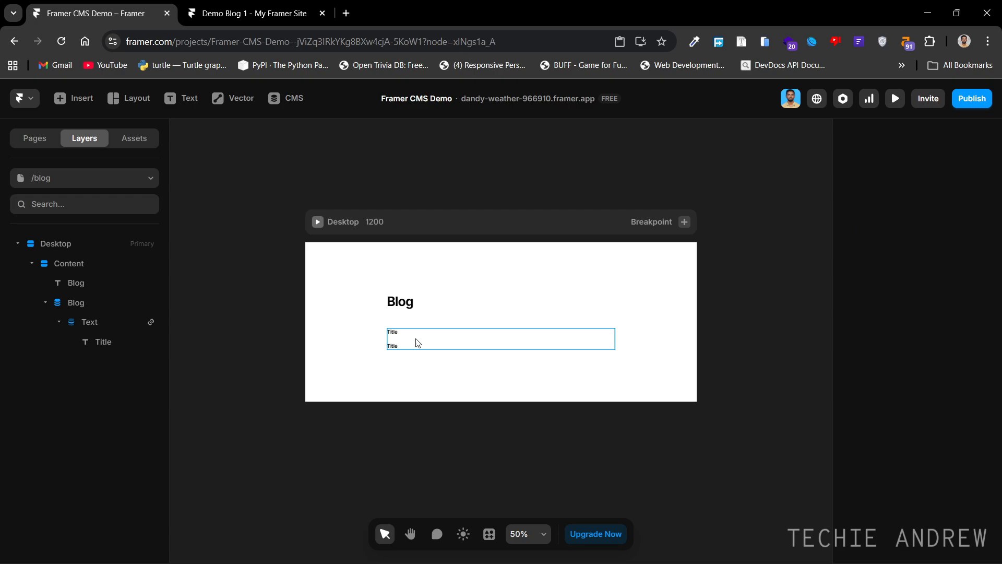
Bind the Content of the Title layer in the Blog list to the Blog Title variable.
left_click(400, 335)
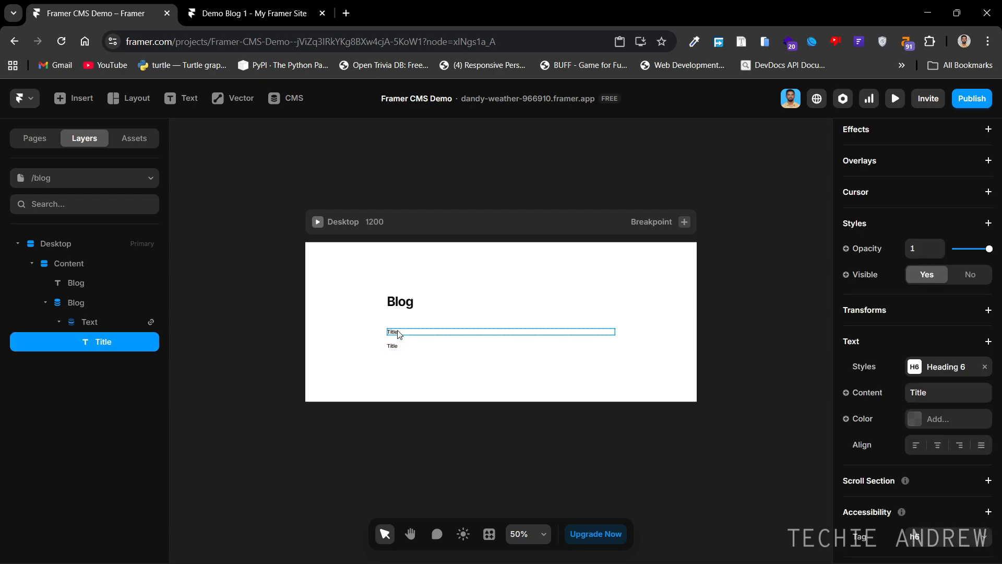
left_click(868, 392)
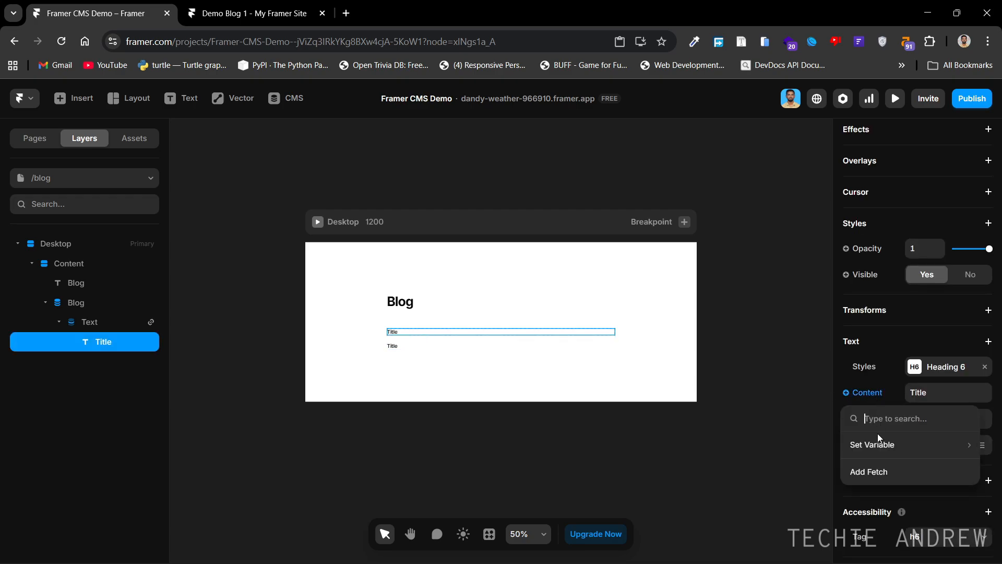
mouse_move(875, 442)
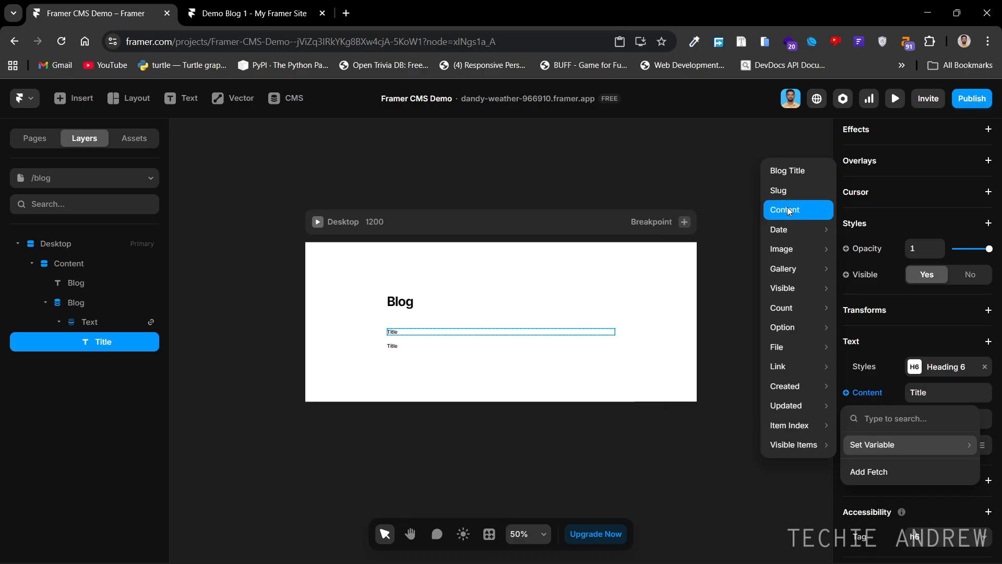
left_click(793, 174)
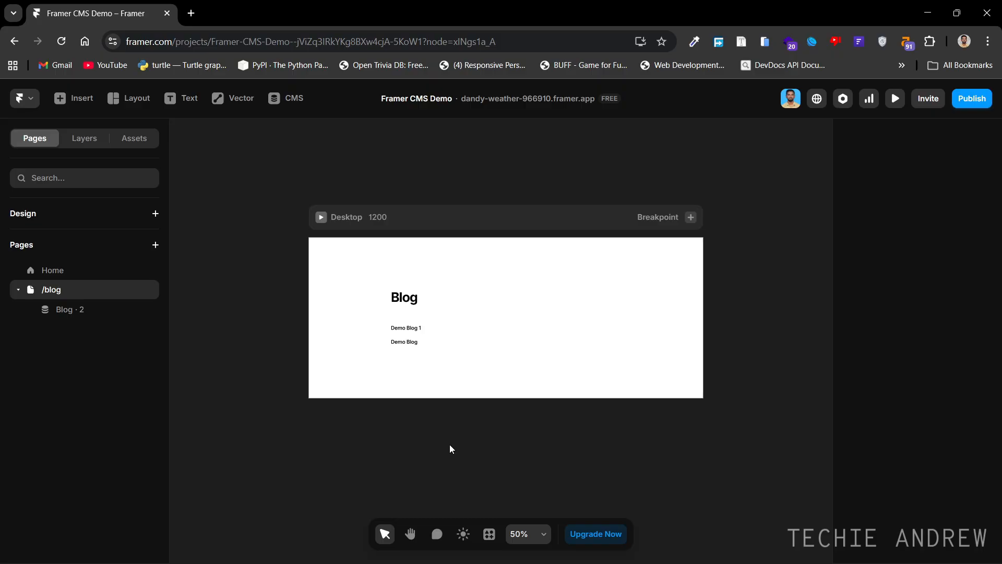
Examine the layer structure of the Blog list, from the collection list through its Text item to the Title layer.
left_click(427, 332)
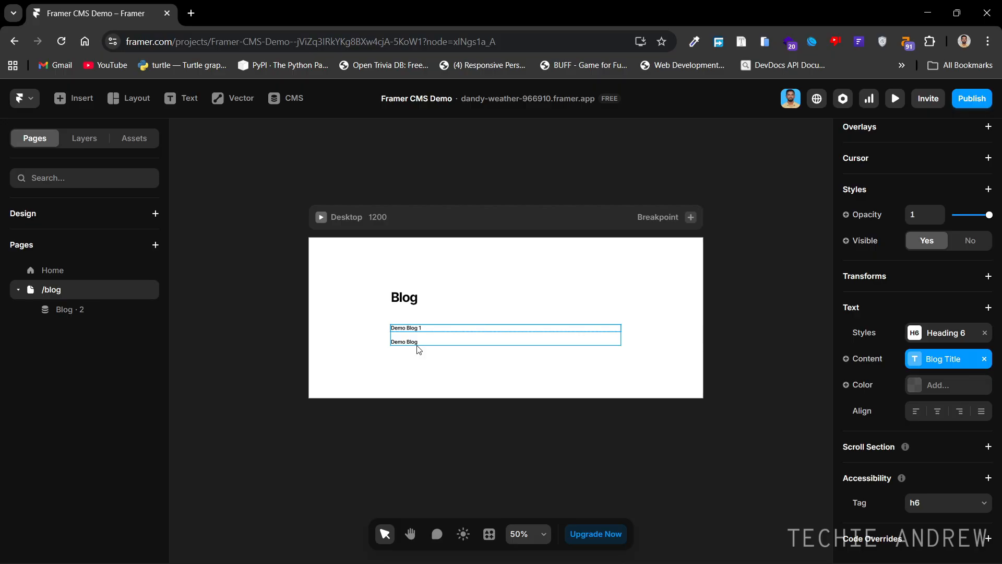
left_click(94, 139)
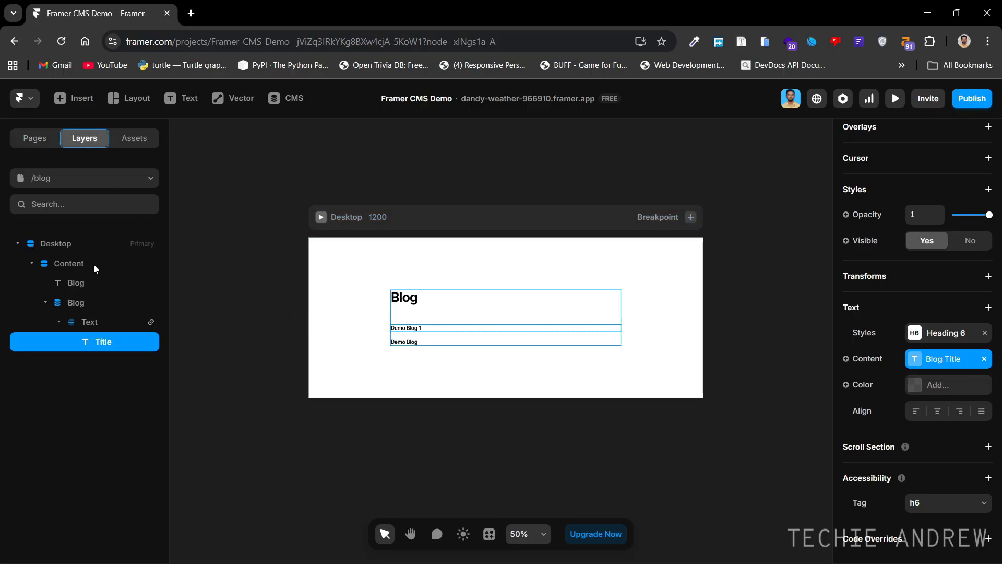
left_click(59, 322)
left_click(82, 320)
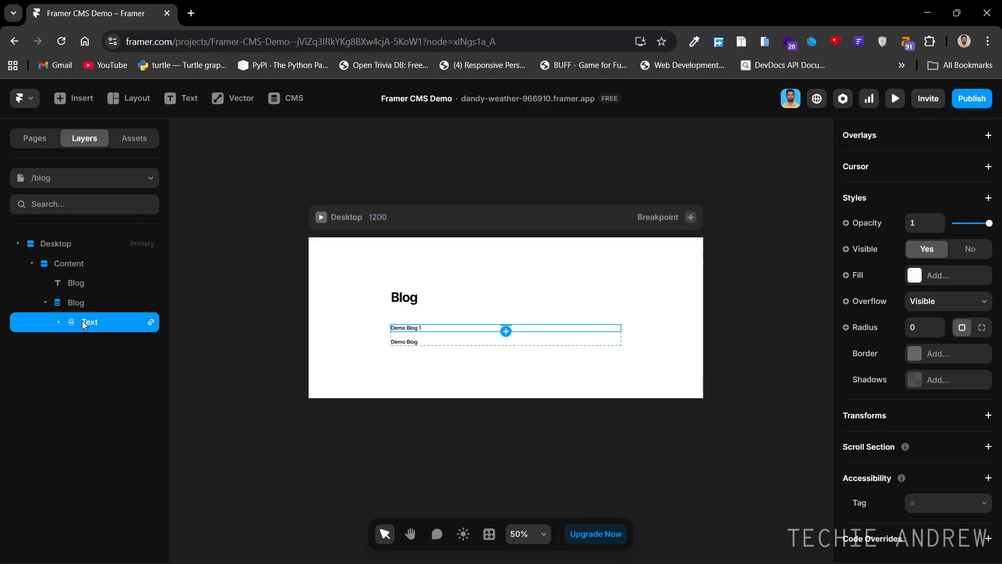
left_click(87, 302)
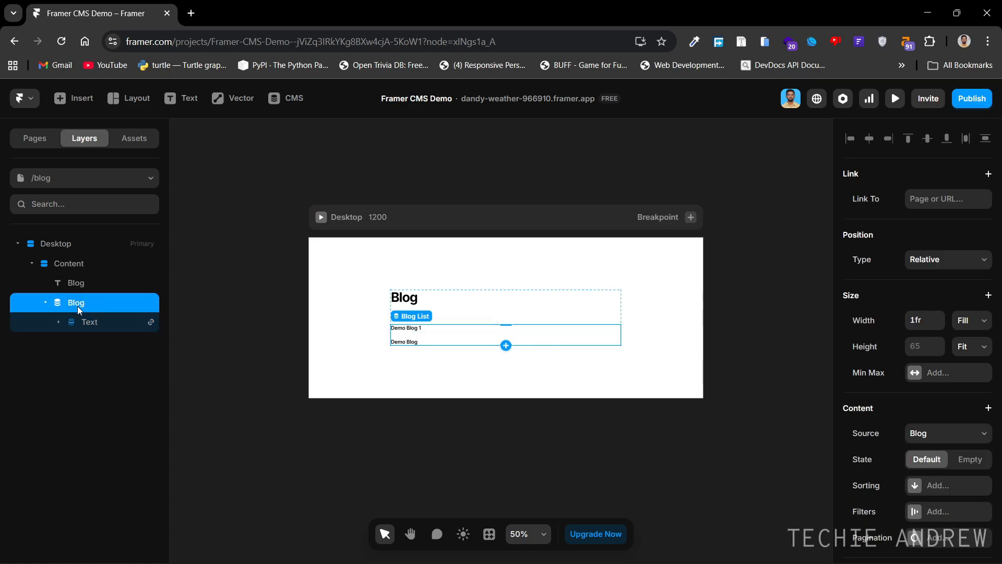
left_click(87, 320)
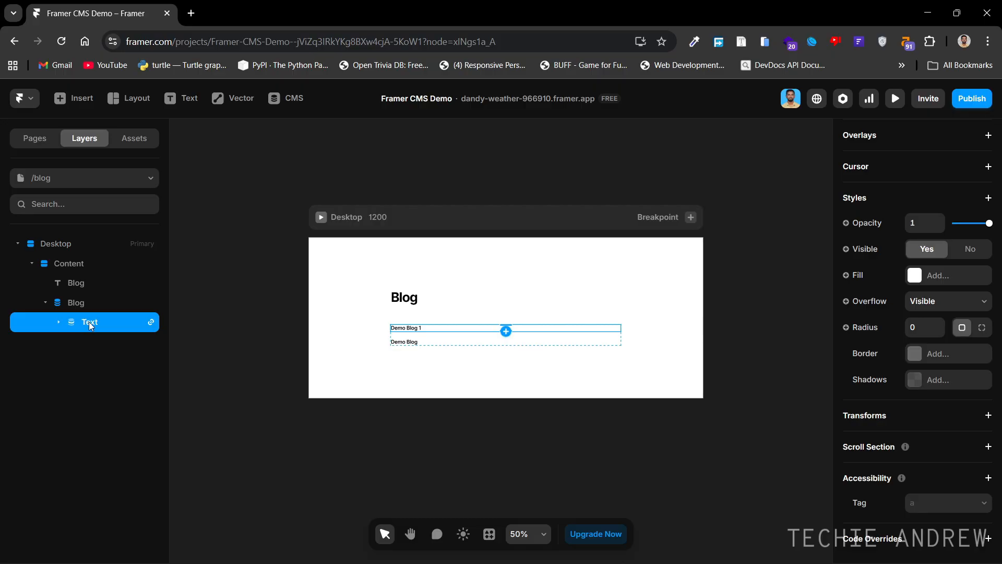
left_click(59, 321)
left_click(81, 342)
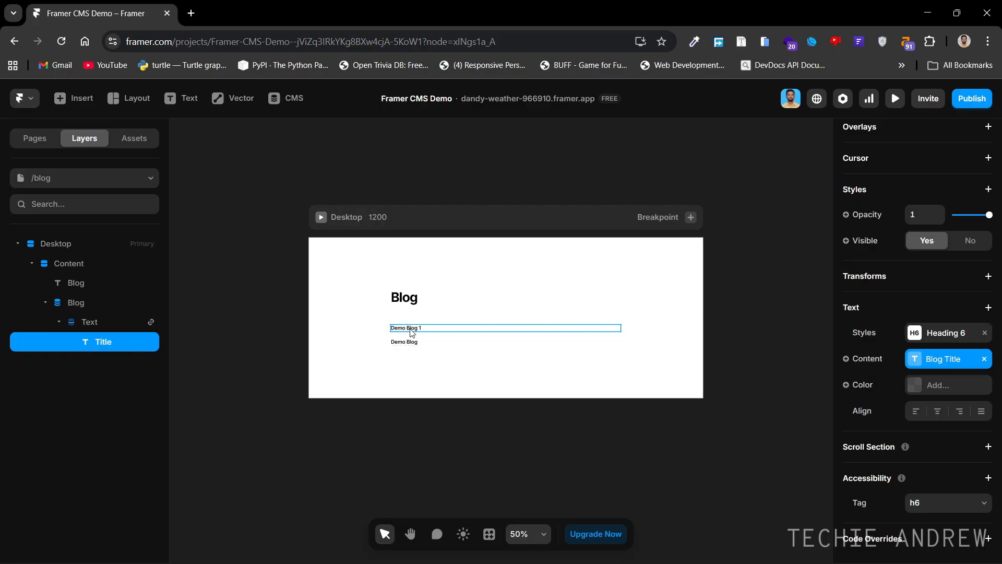
Try duplicating and deleting the Text layer in the Blog list, and undo these changes.
left_click(93, 323)
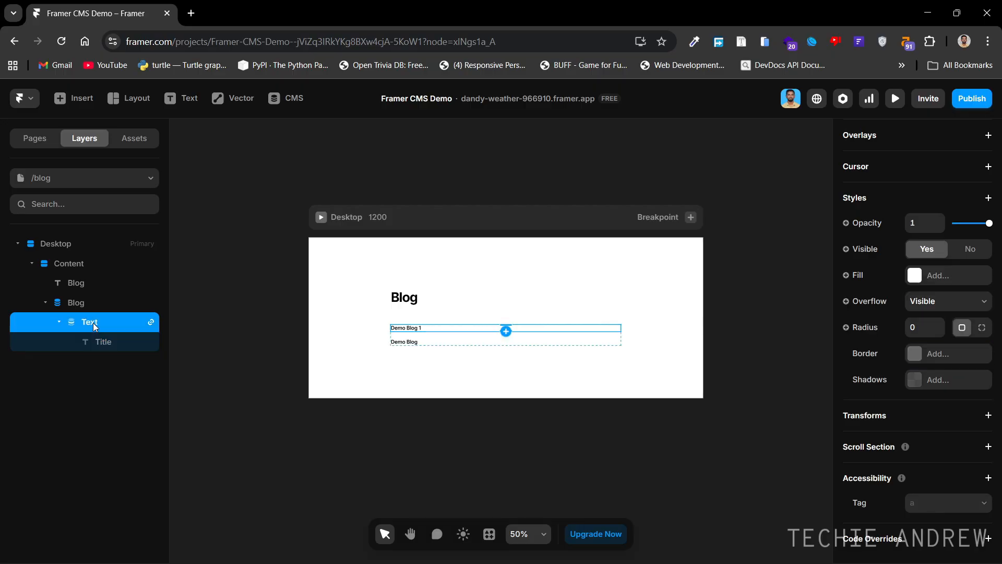
key("ctrl+d")
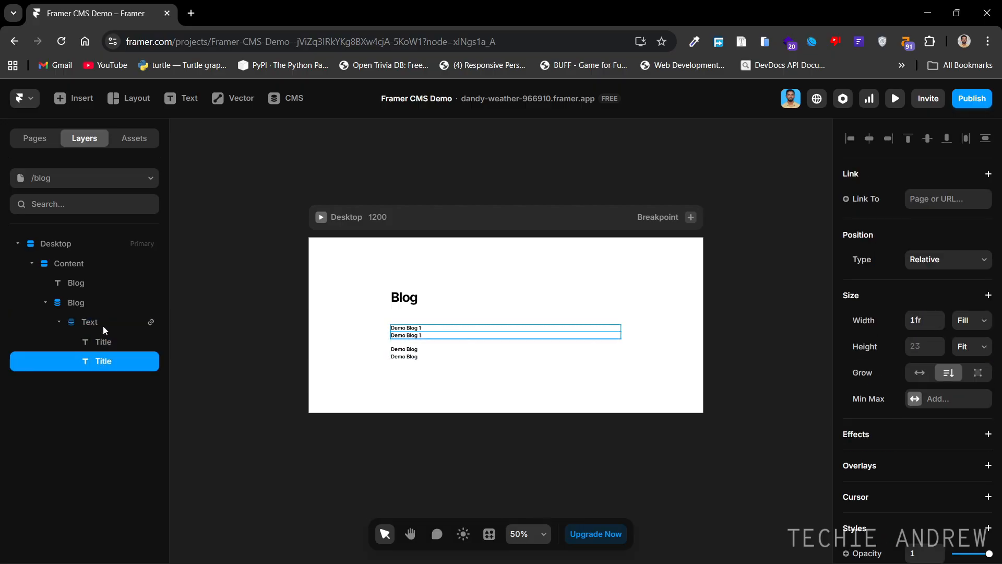
left_click(102, 324)
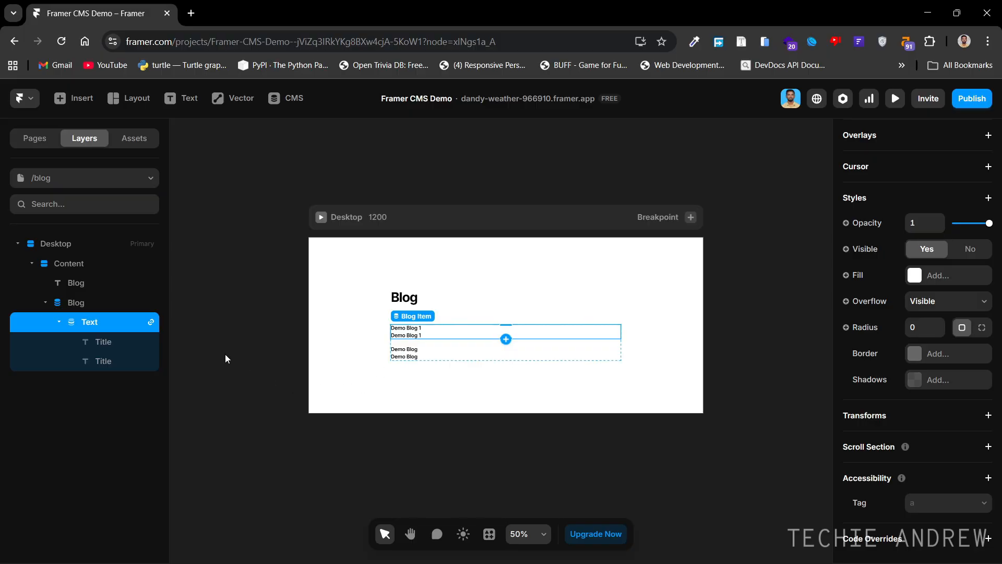
key("Delete")
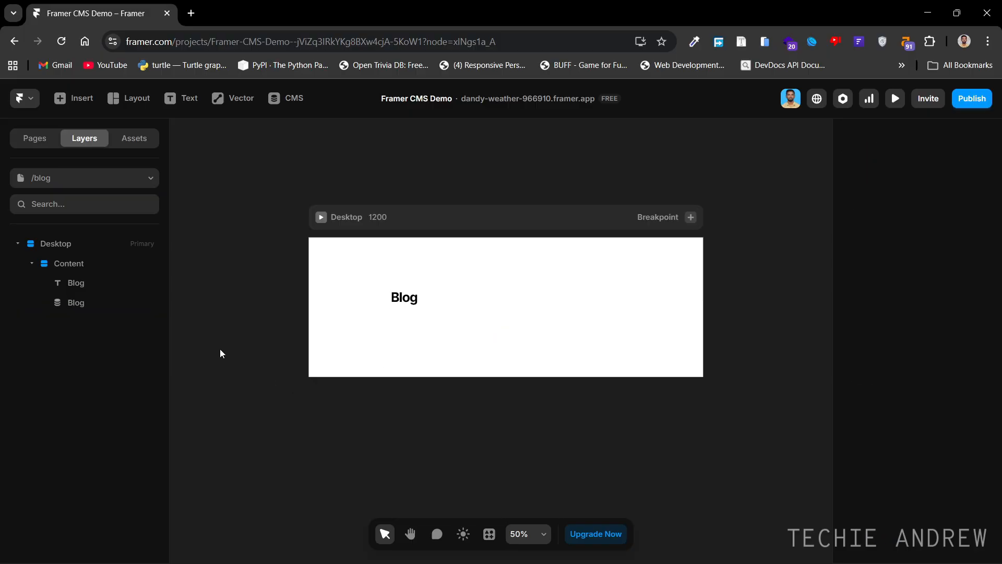
key("ctrl+z")
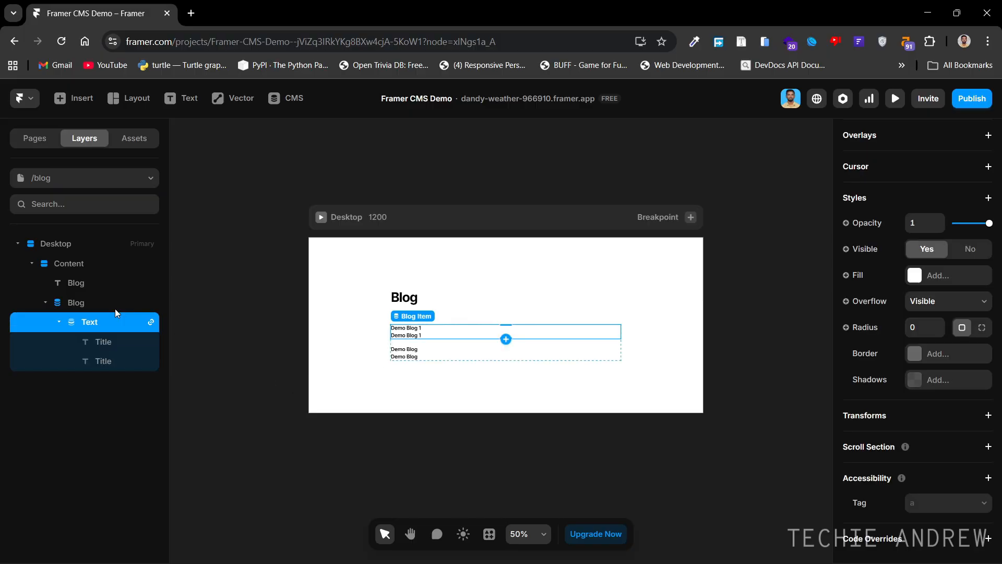
left_click(209, 343)
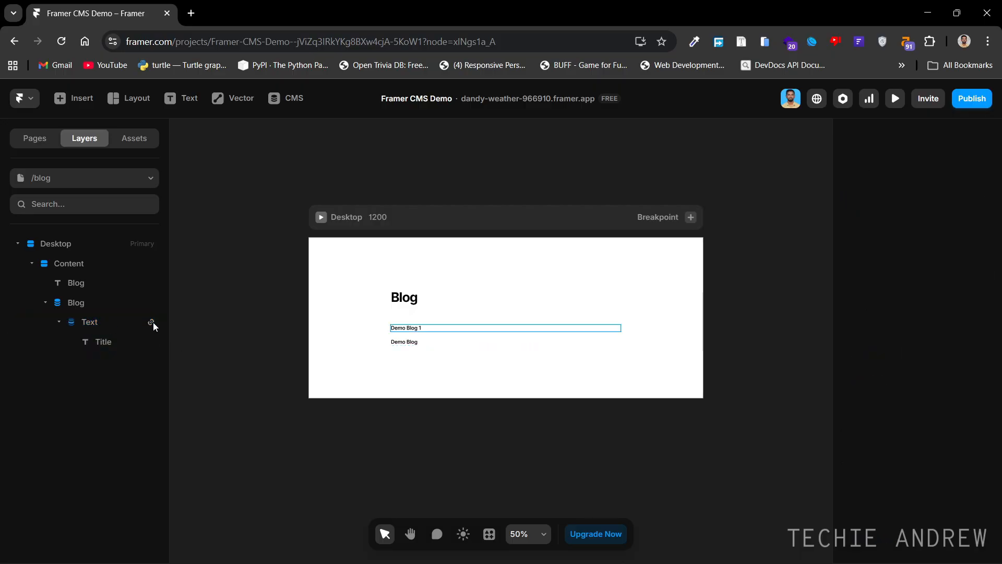
Compare the Visible field of the Demo Blog 1 and Demo Blog CMS items and return to the page.
left_click(285, 98)
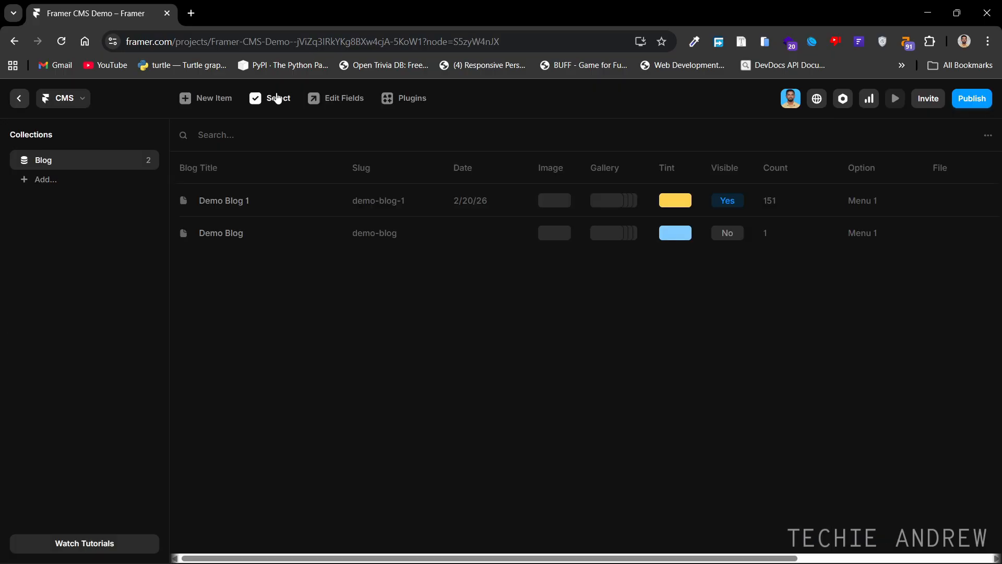
left_click(246, 202)
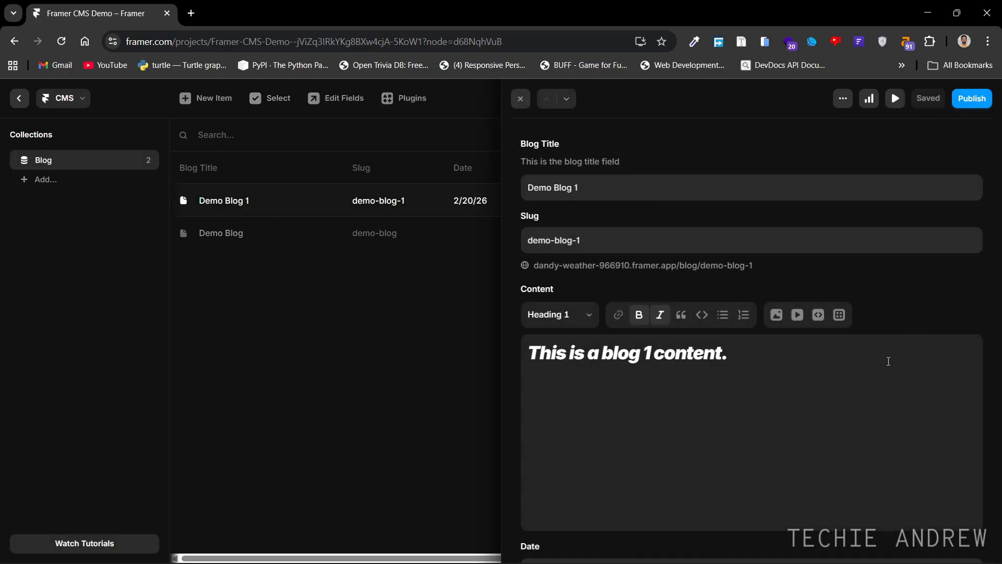
scroll(889, 361, "down", 10)
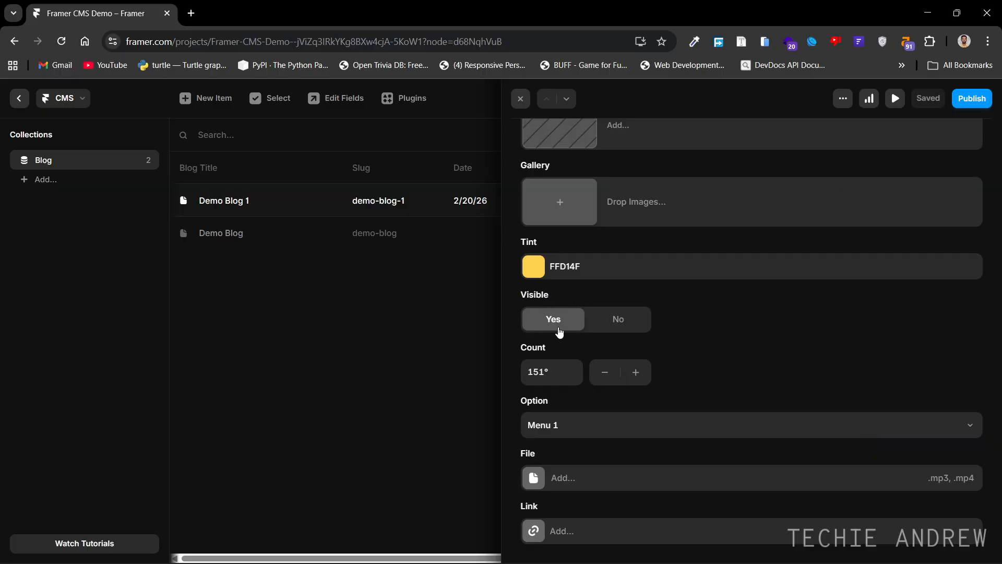
left_click(327, 244)
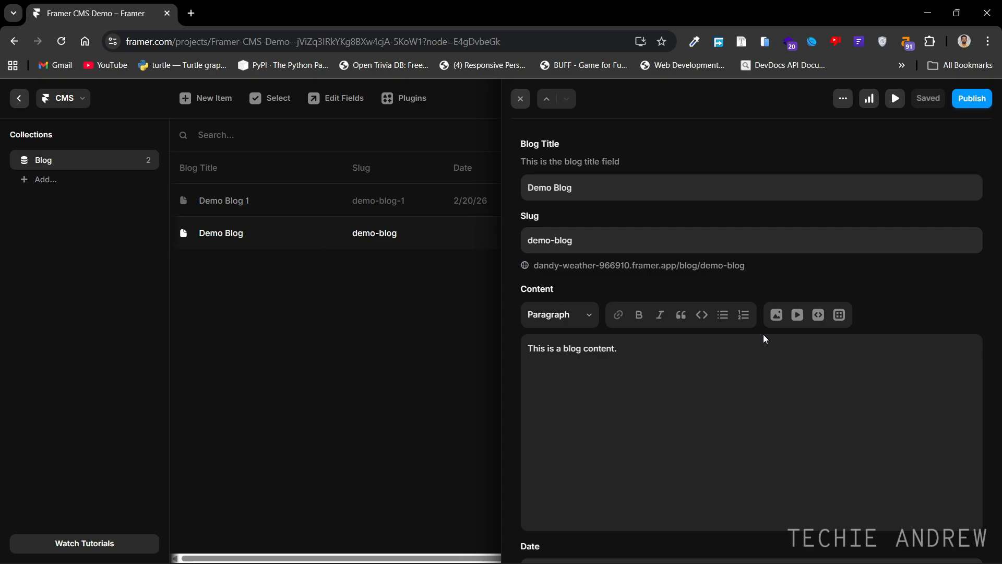
scroll(763, 336, "down", 10)
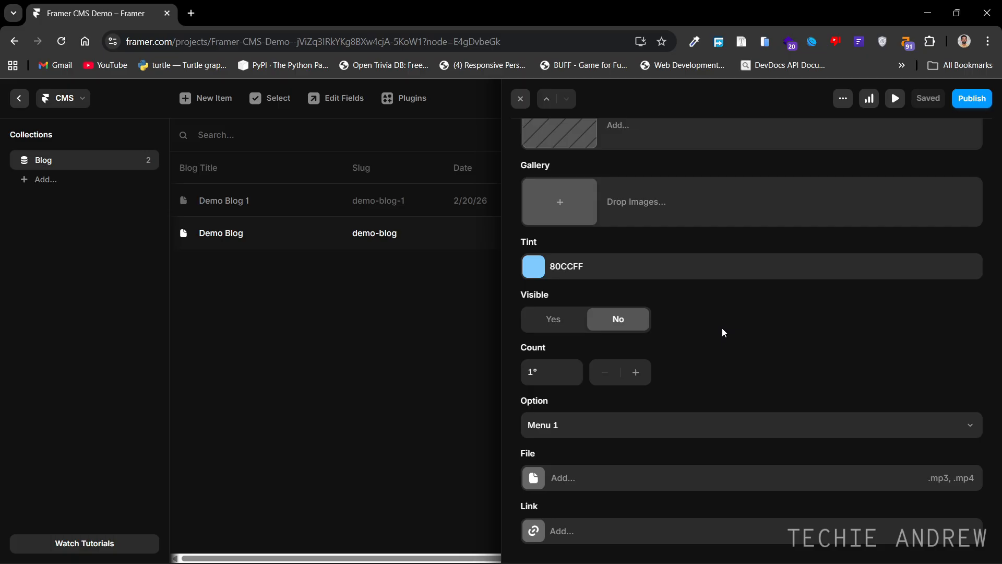
left_click(256, 210)
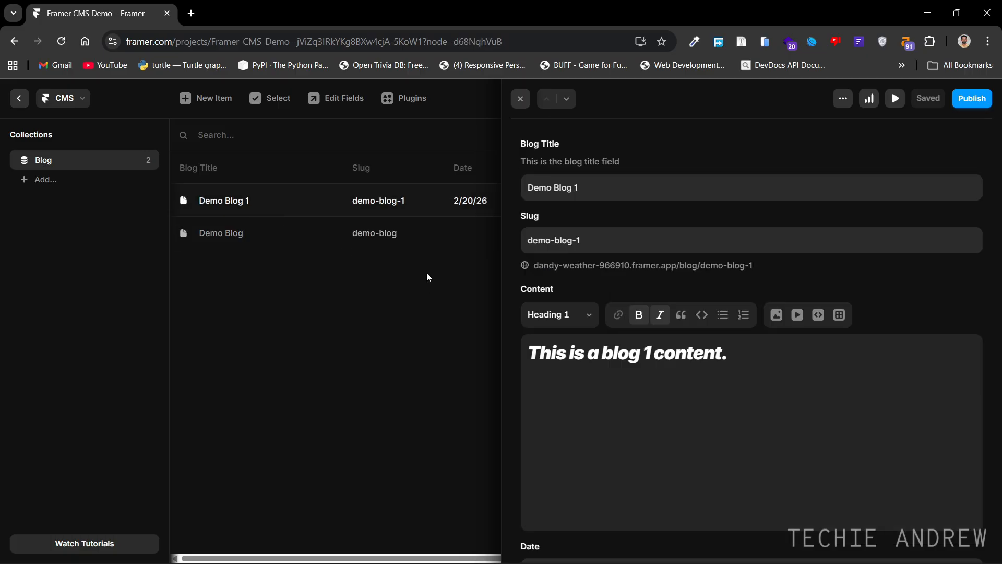
scroll(662, 425, "down", 10)
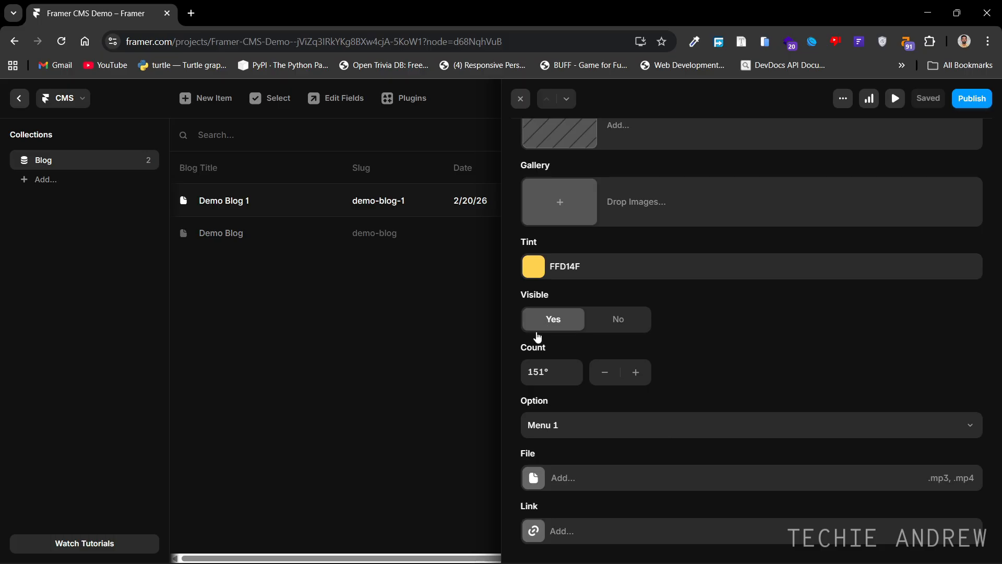
left_click(521, 101)
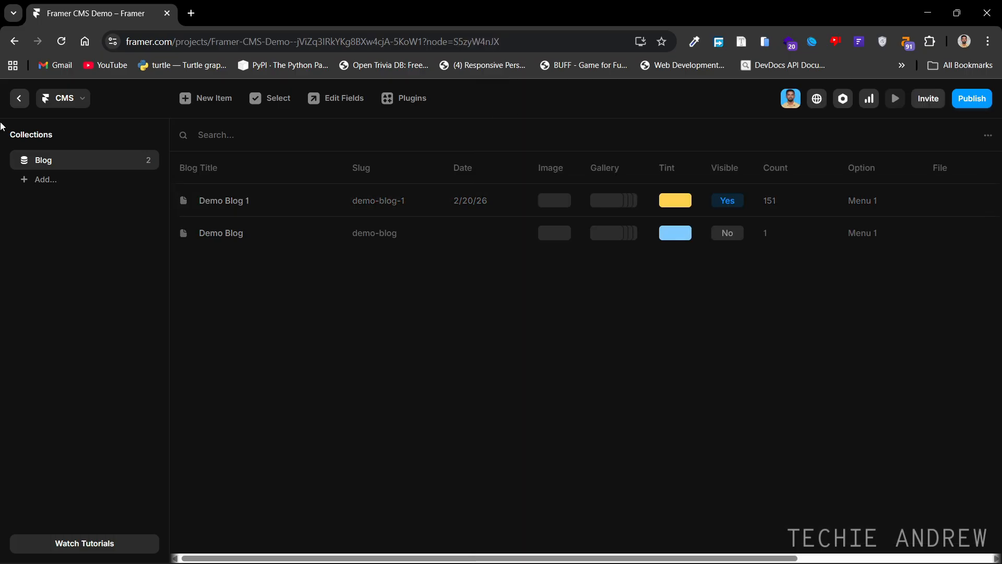
left_click(16, 106)
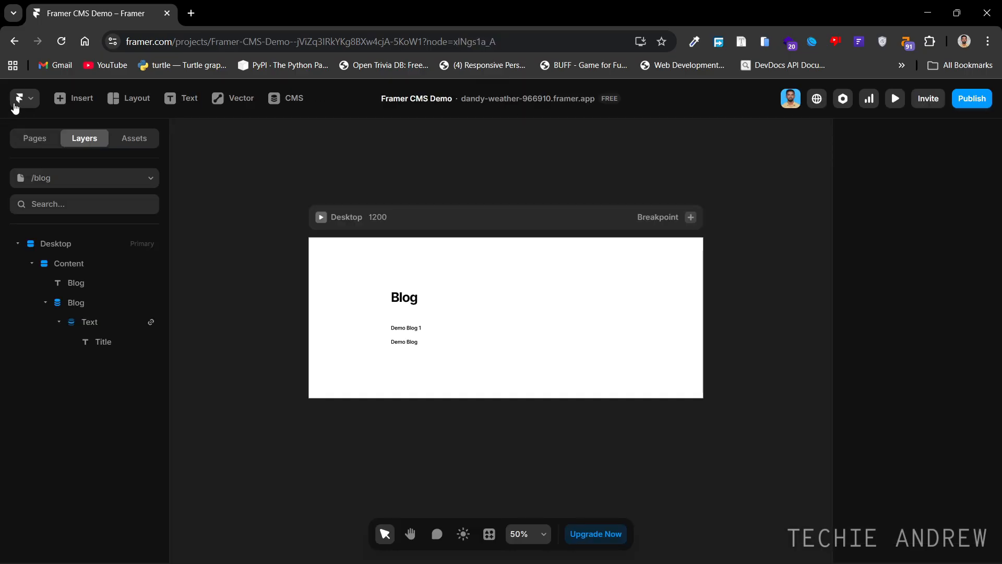
Switch the Visible style of the Text layer in the Blog list to No and back to Yes.
left_click(435, 331)
left_click(59, 322)
left_click(84, 322)
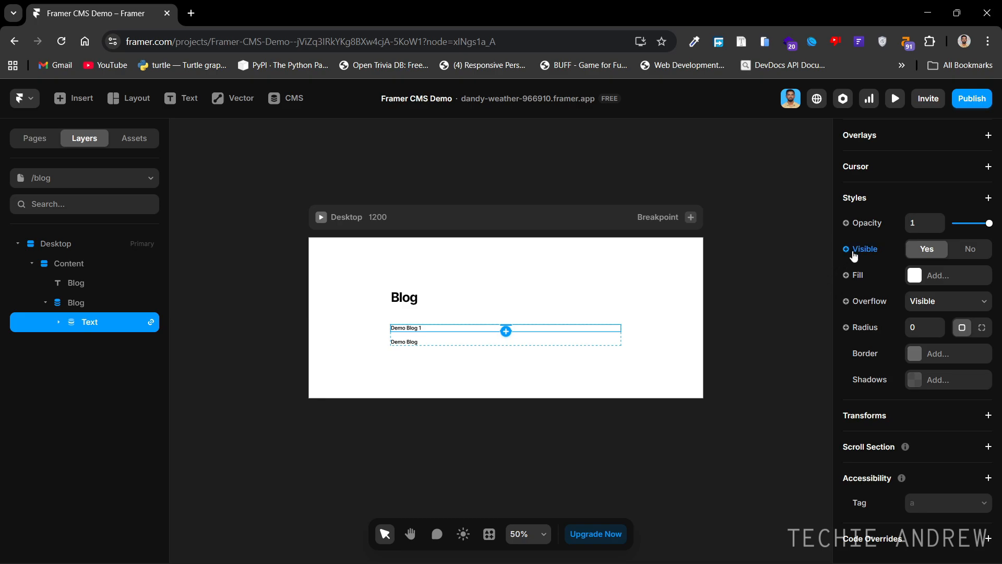
left_click(959, 255)
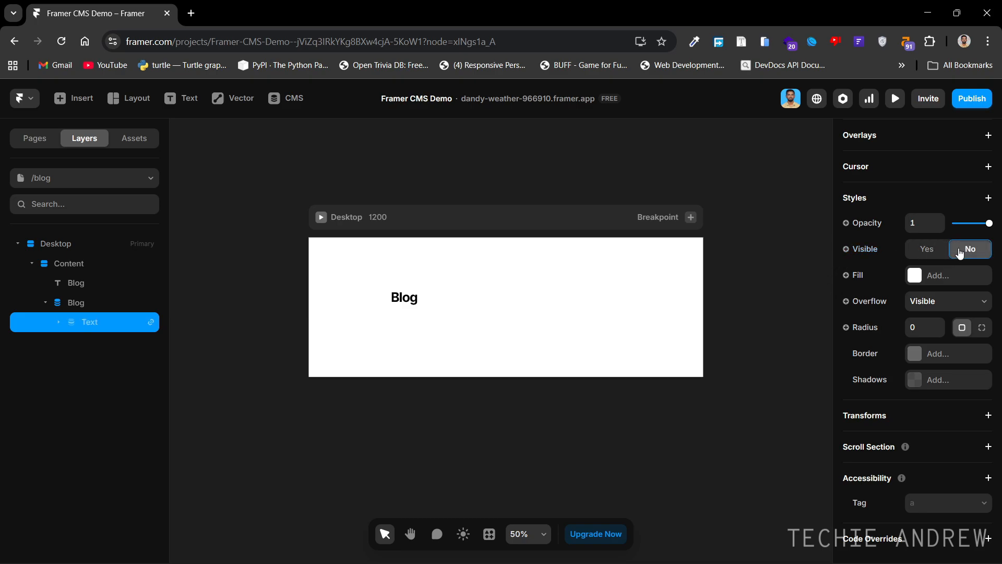
left_click(939, 253)
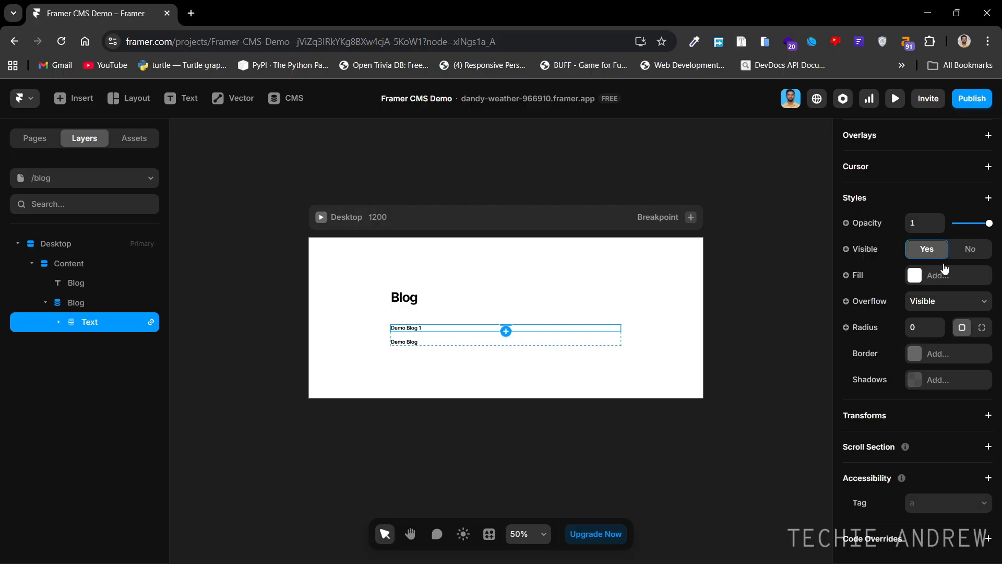
Bind the Visible style of the Text layer in the Blog list to the Visible variable.
left_click(868, 249)
mouse_move(875, 303)
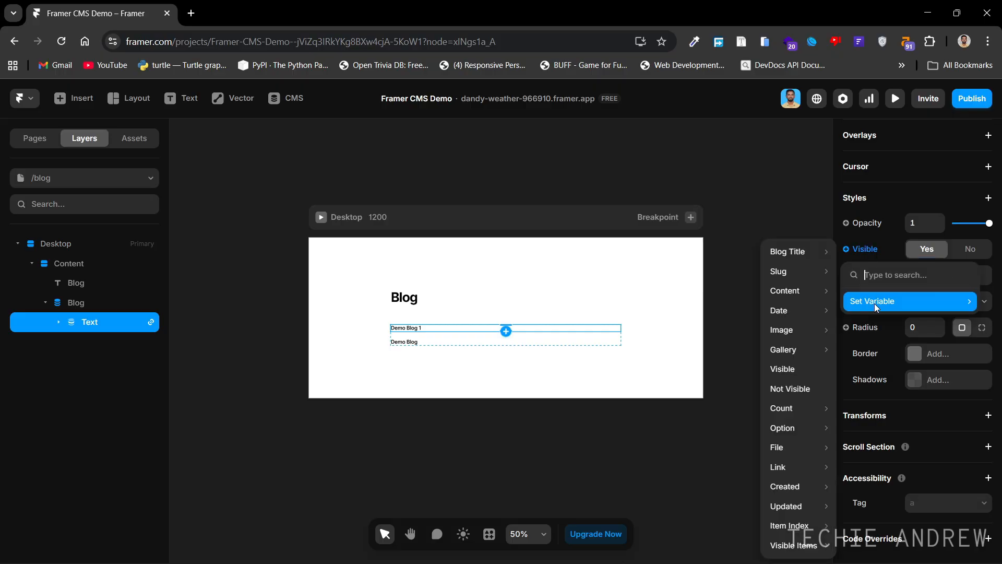
mouse_move(782, 320)
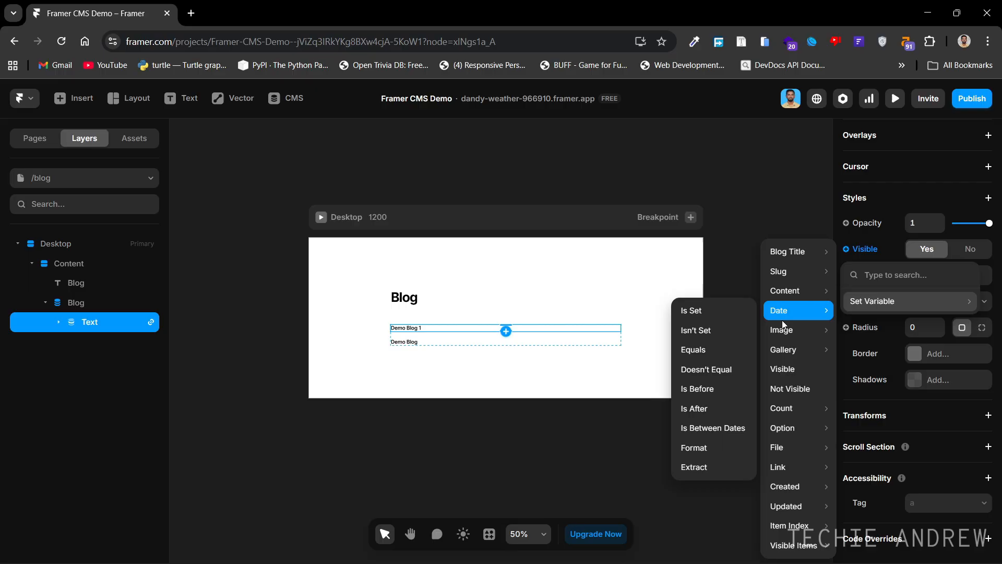
left_click(780, 371)
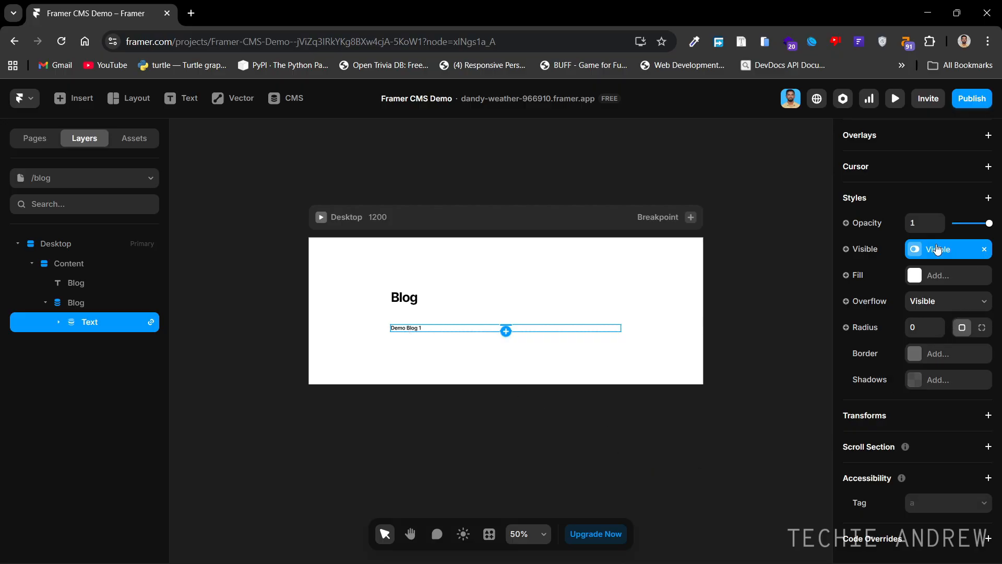
left_click(651, 415)
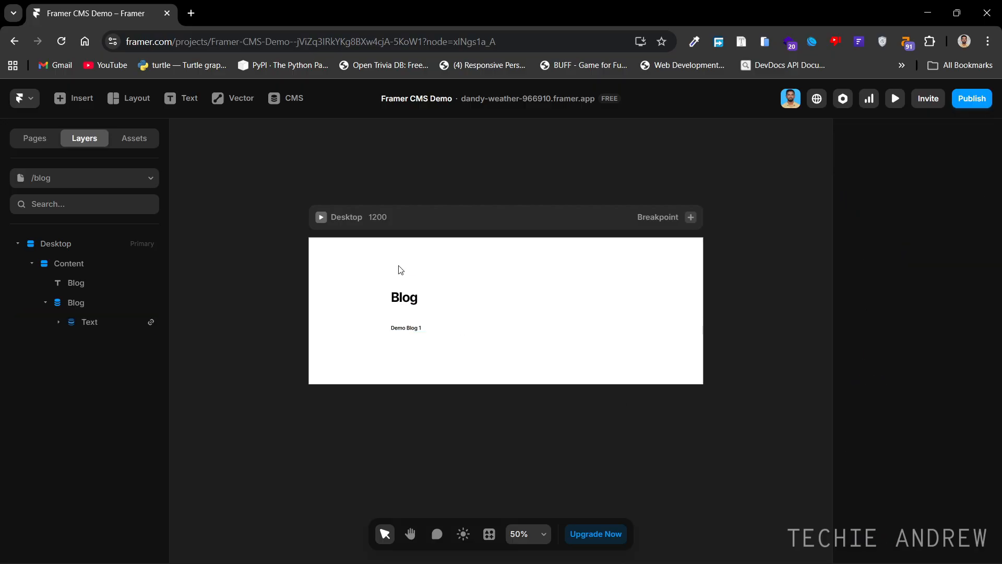
Check the Visible field of both Blog items in the CMS against the entries displayed in the page's Blog list.
left_click(293, 102)
left_click(282, 201)
scroll(750, 423, "down", 5)
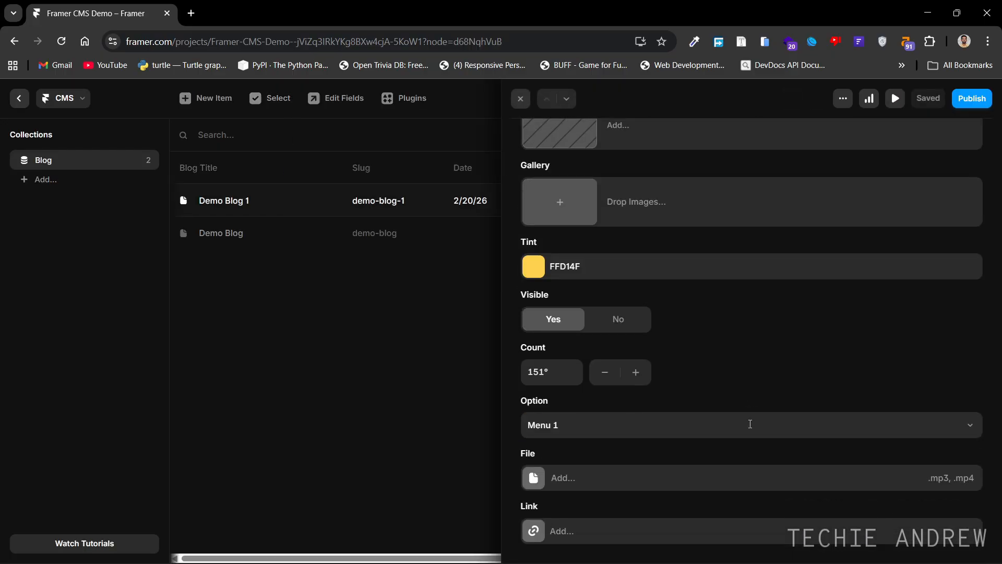
left_click(18, 101)
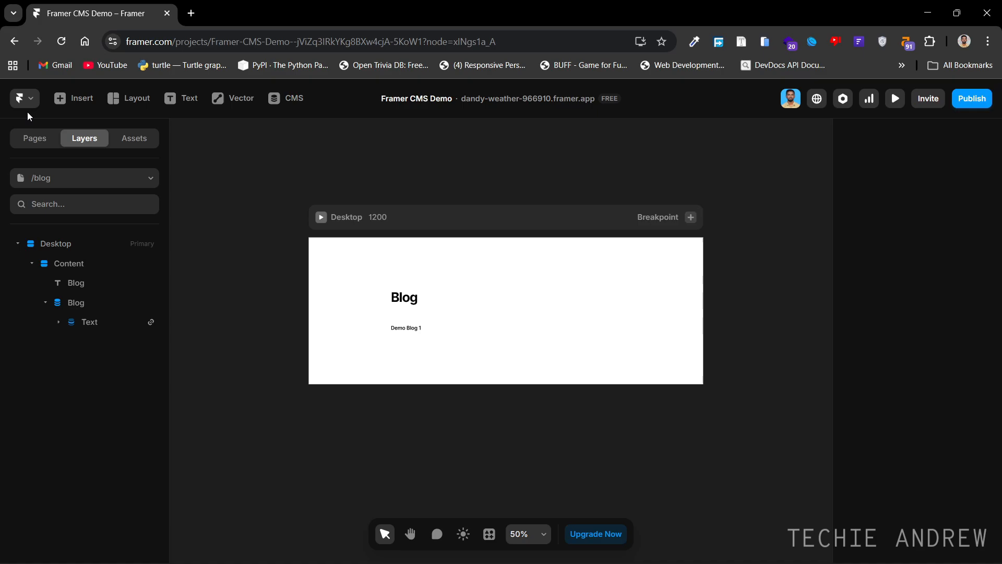
left_click(294, 100)
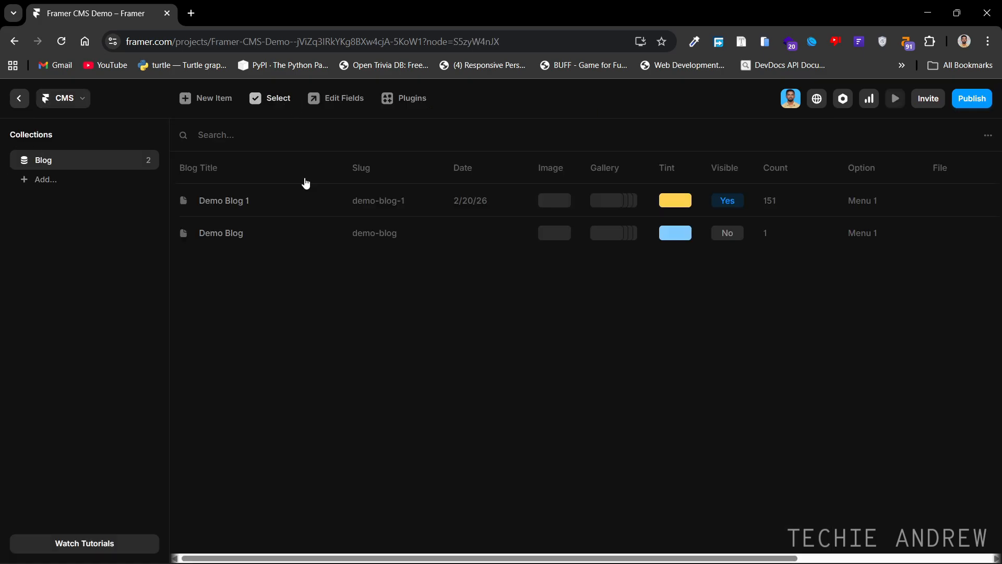
left_click(319, 236)
scroll(855, 418, "down", 5)
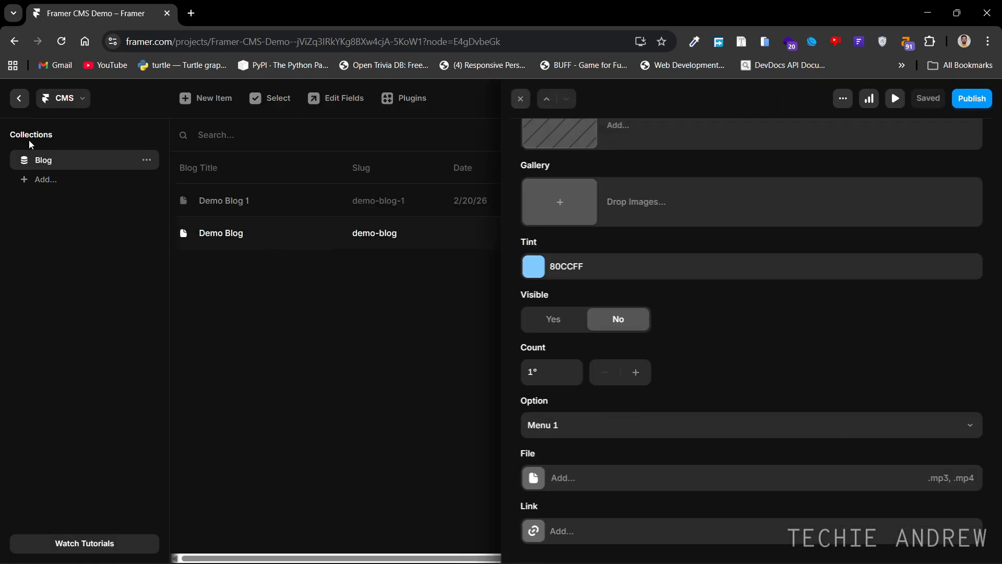
left_click(20, 100)
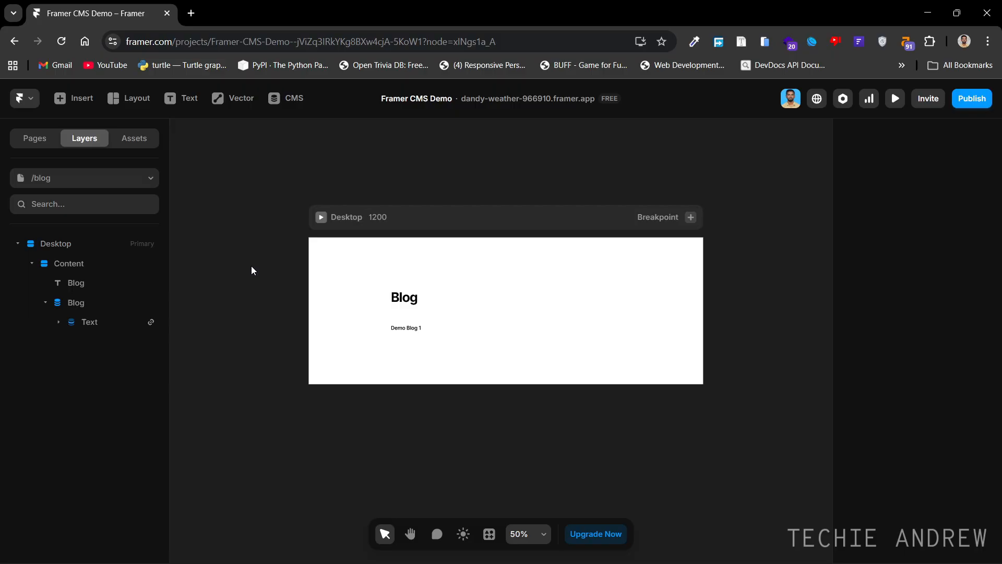
left_click(421, 329)
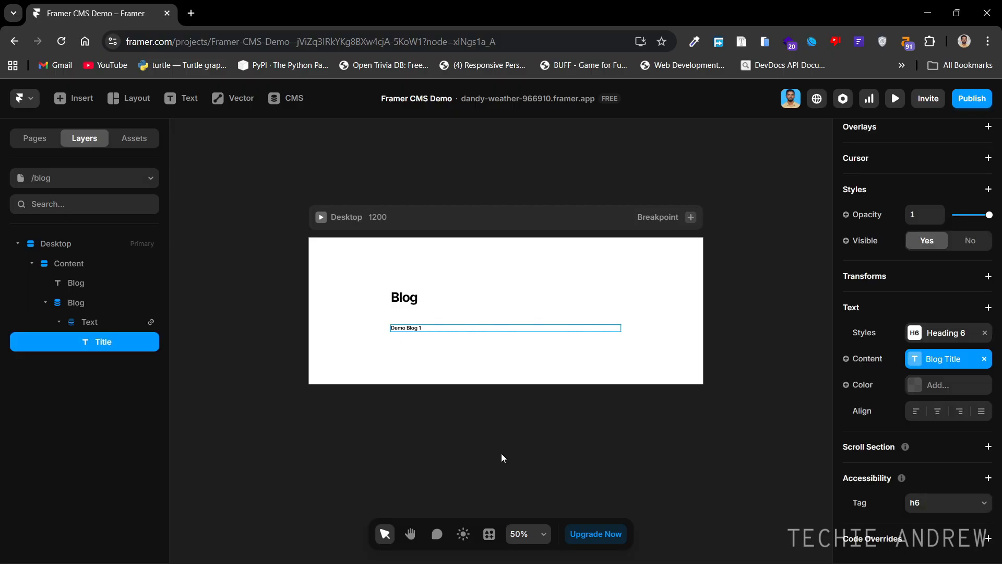
left_click(502, 455)
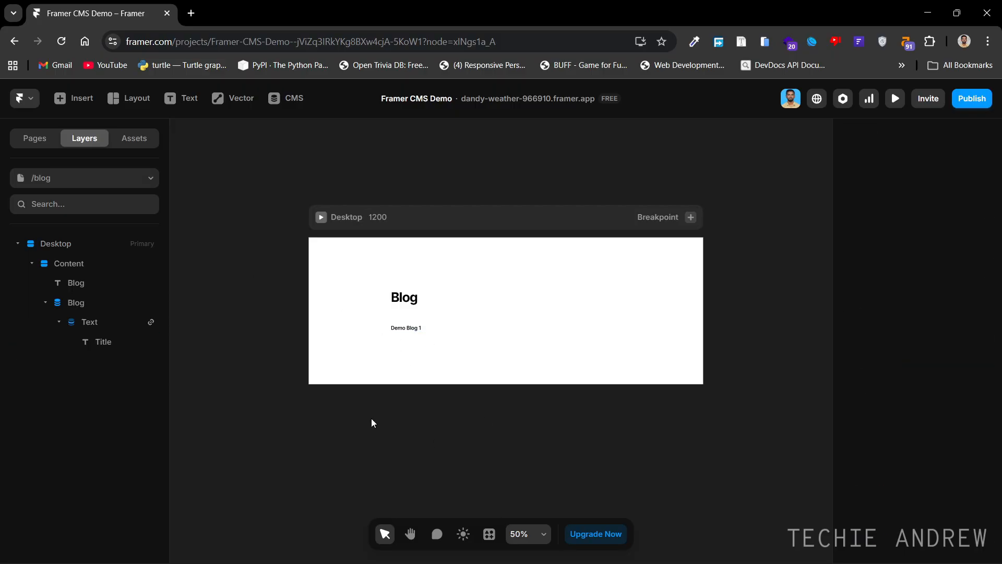
Check the Visible field of the Demo Blog 1 item from the Text layer and close the item.
left_click(59, 323)
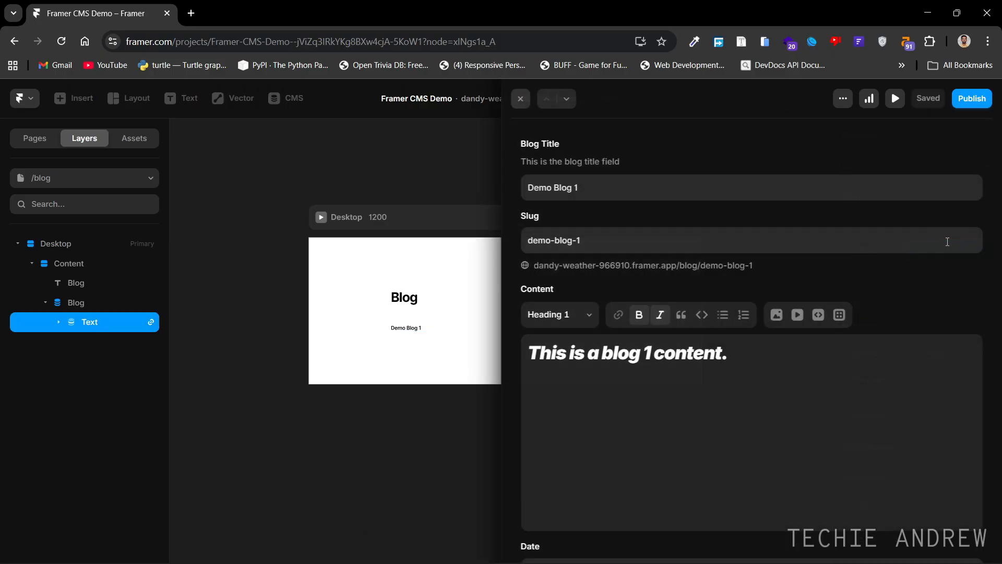
scroll(731, 313, "down", 10)
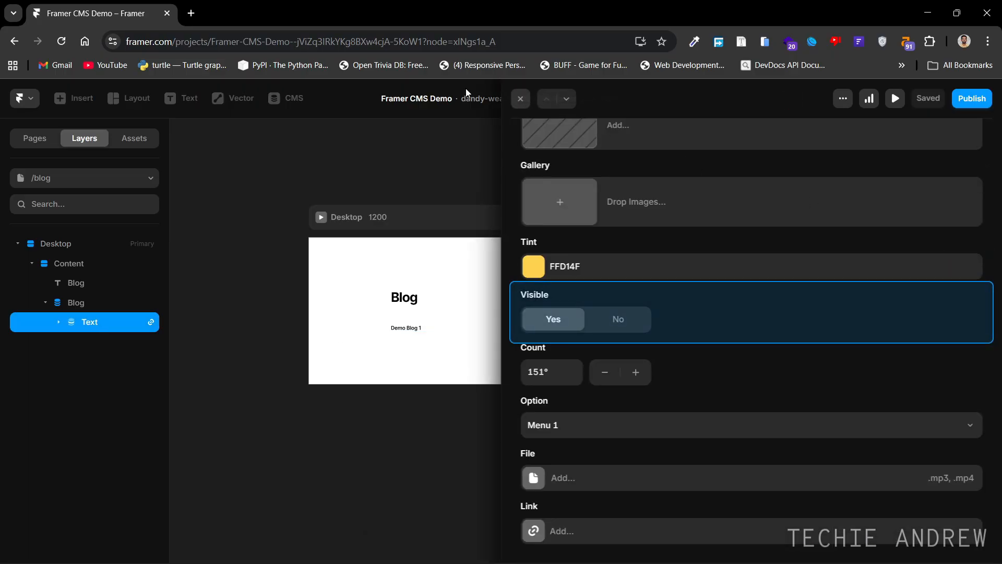
left_click(519, 99)
Examine which Blog fields and conditions, such as Blog Title, Count and Created, can be set as variables for the Text layer's Visible style.
left_click(868, 252)
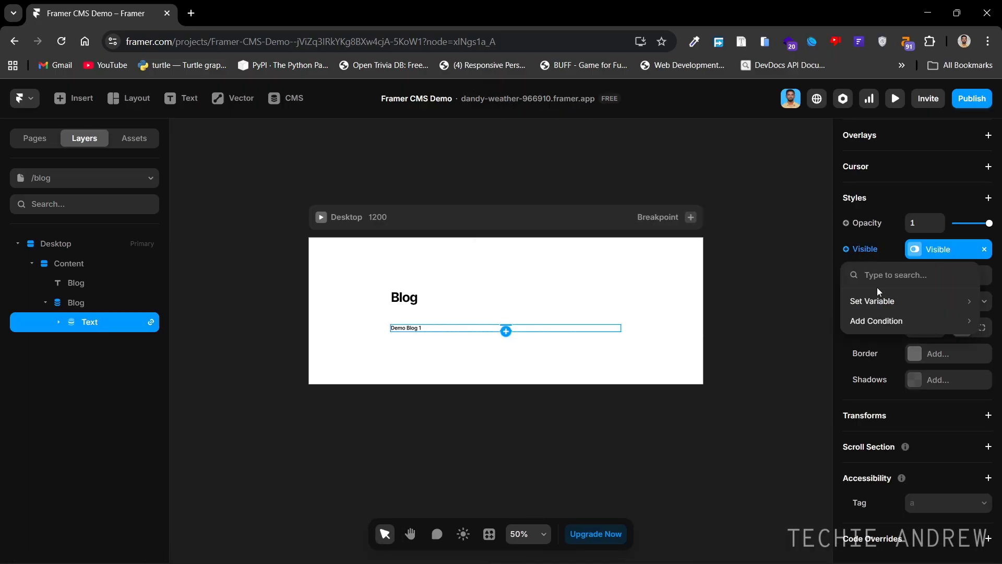
mouse_move(879, 297)
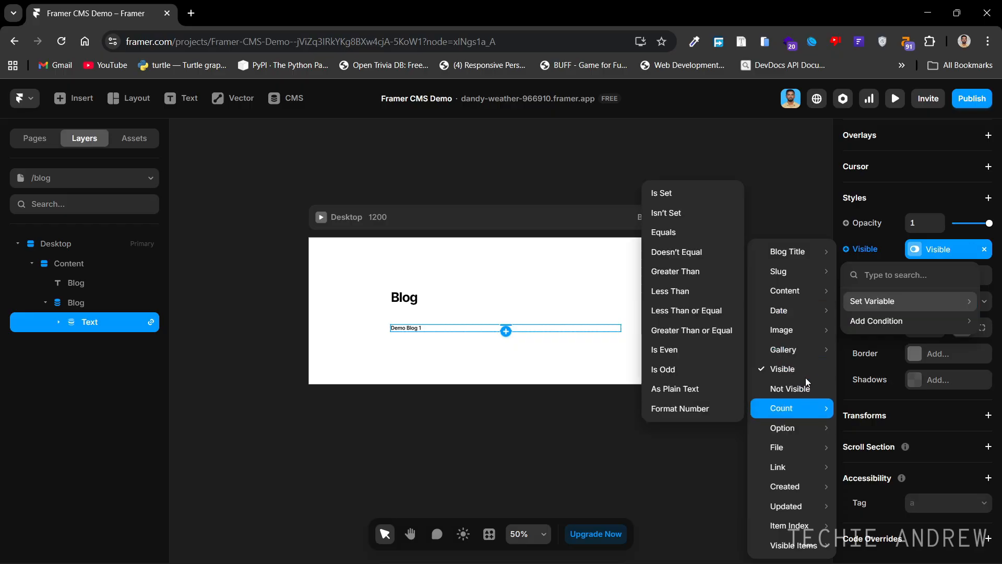
mouse_move(800, 271)
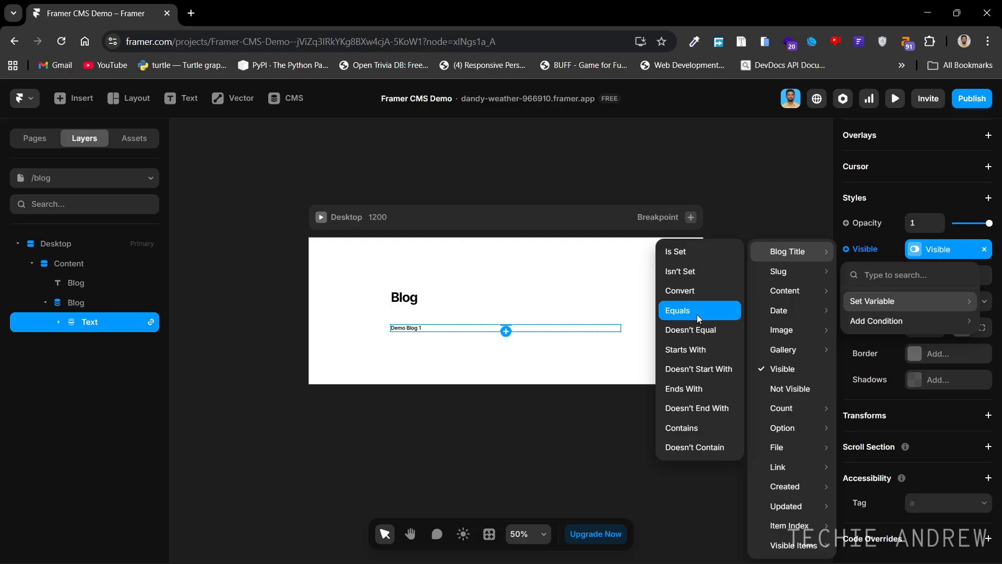
mouse_move(777, 309)
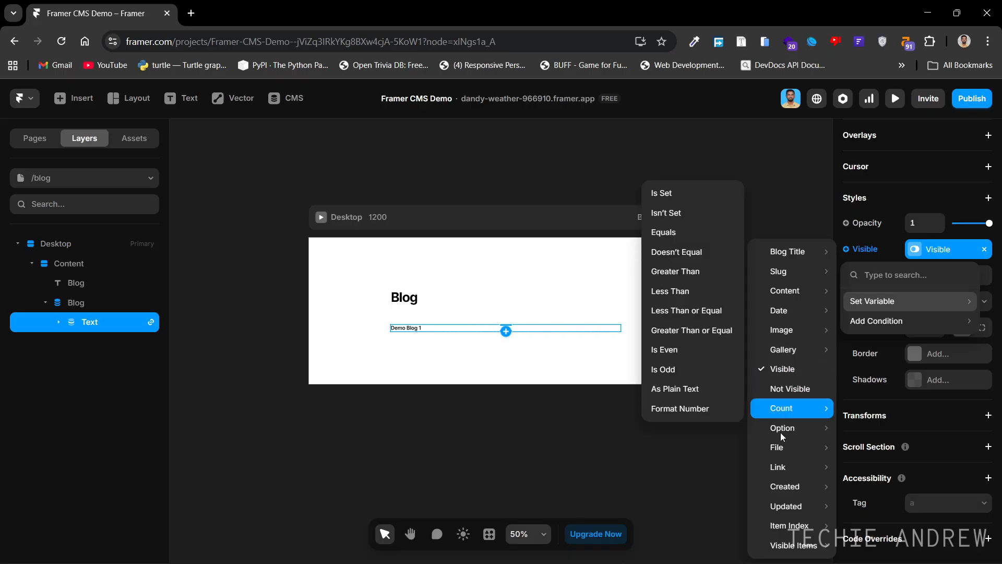
mouse_move(770, 467)
mouse_move(775, 487)
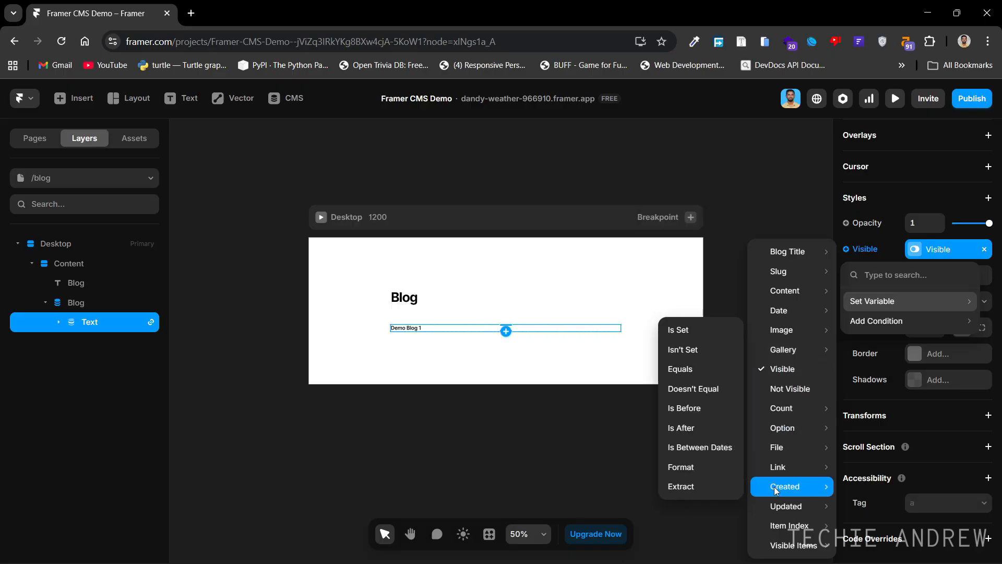
left_click(514, 441)
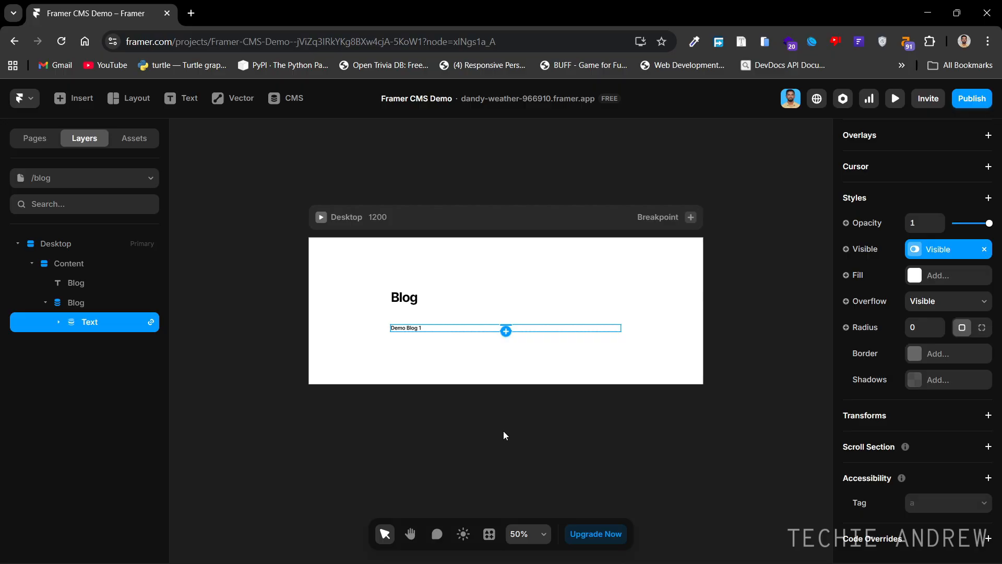
Add an item limit to the content of the Blog collection list and set it to 1.
left_click(73, 302)
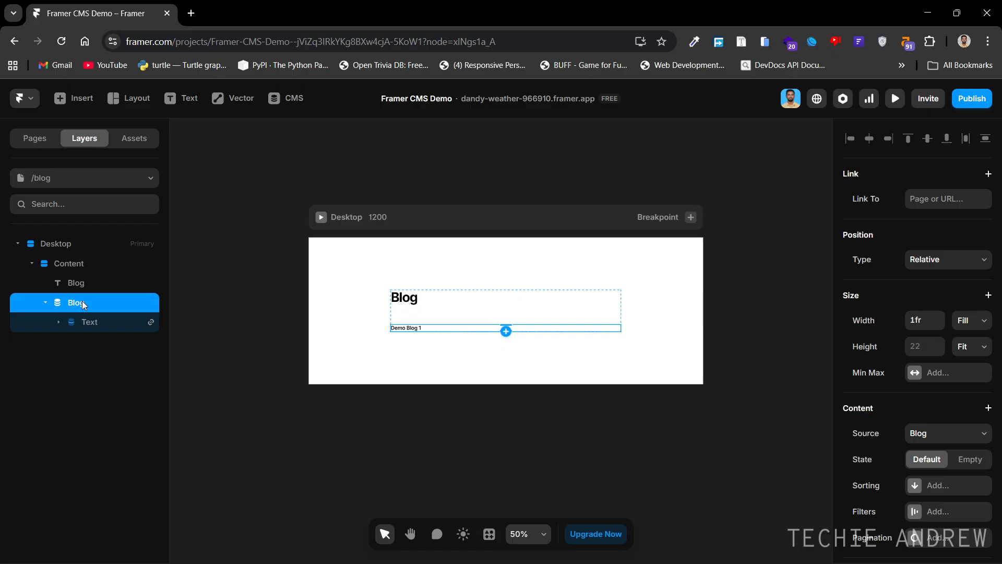
left_click(76, 320)
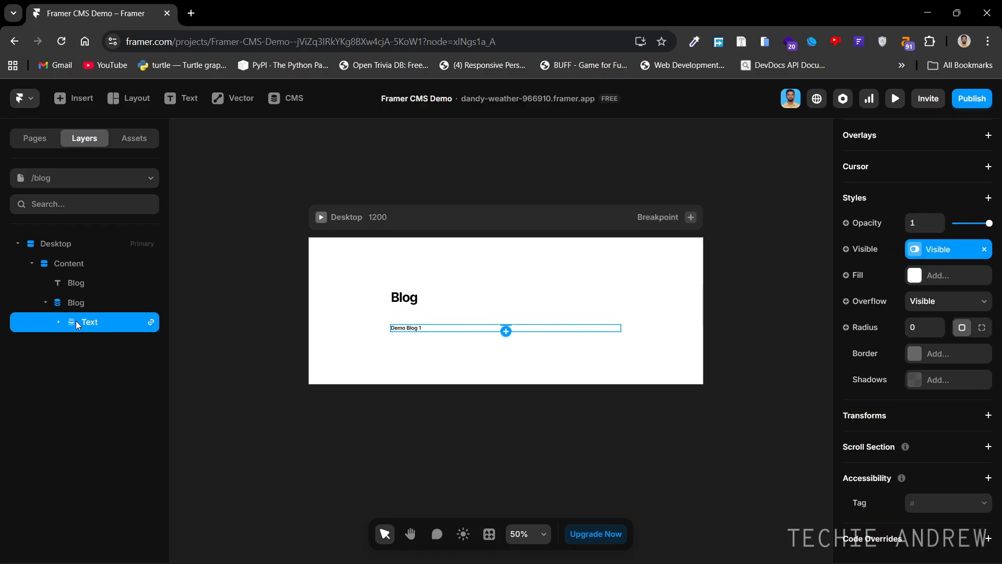
left_click(89, 305)
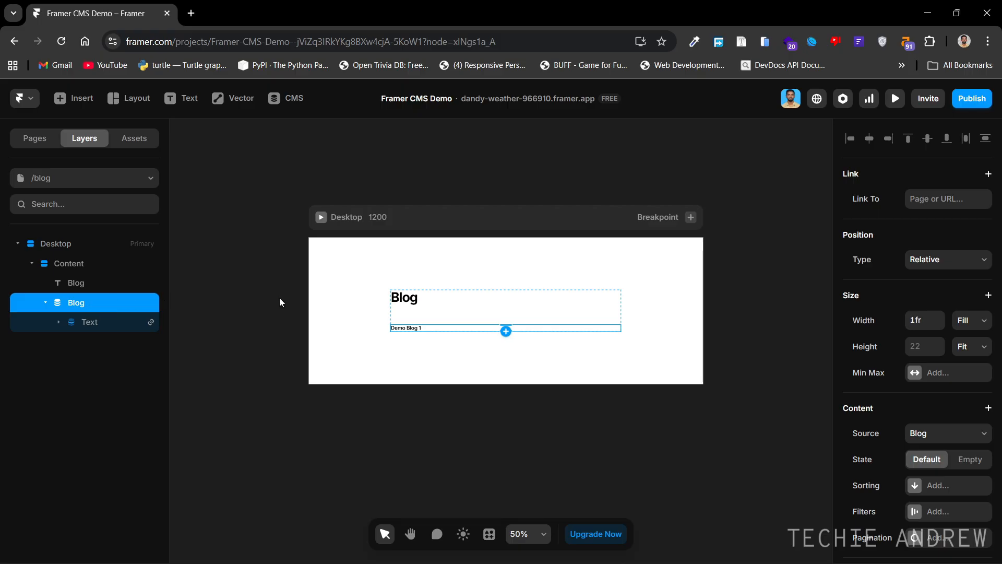
scroll(999, 401, "down", 3)
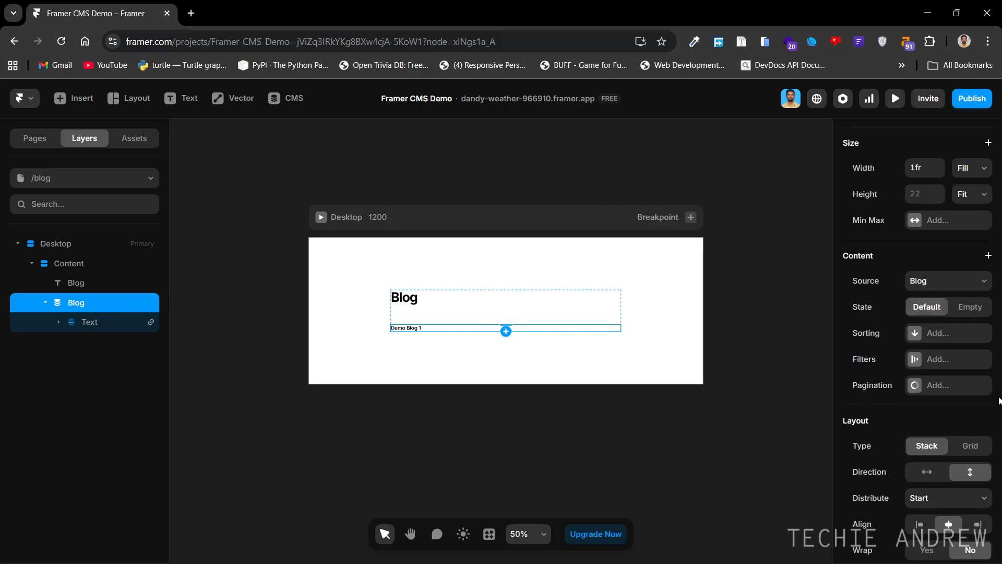
left_click(978, 283)
left_click(979, 285)
left_click(989, 257)
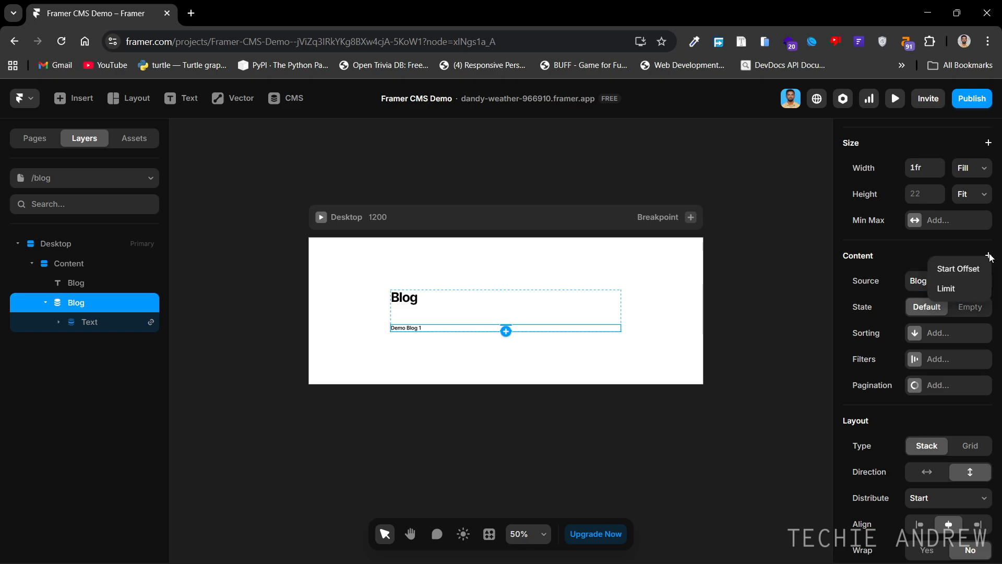
left_click(961, 285)
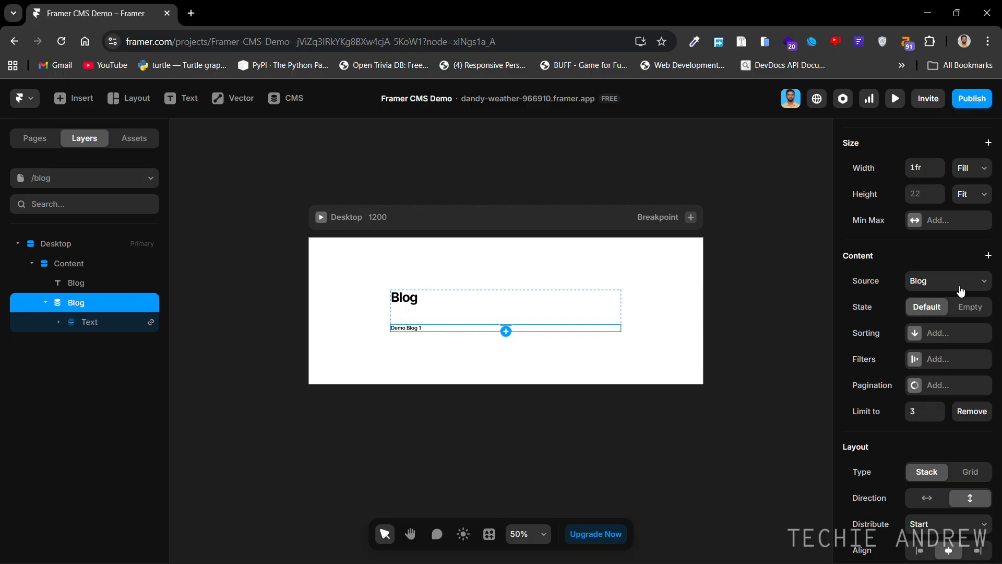
left_click(927, 418)
left_click(929, 409)
left_click_drag(925, 409, 907, 411)
left_click(647, 422)
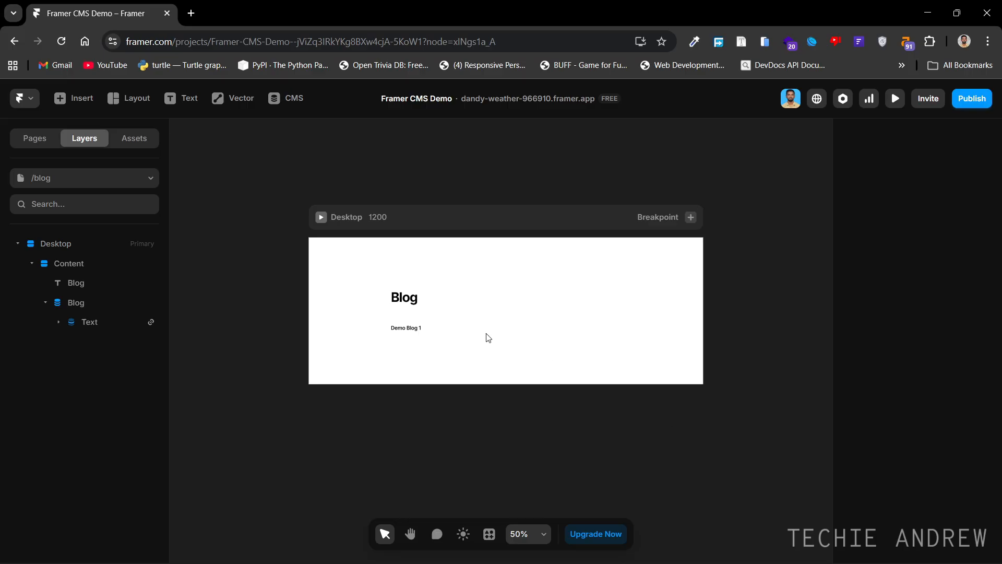
Set the Visible field of the Demo Blog item to Yes in the CMS and return to the page.
left_click(472, 333)
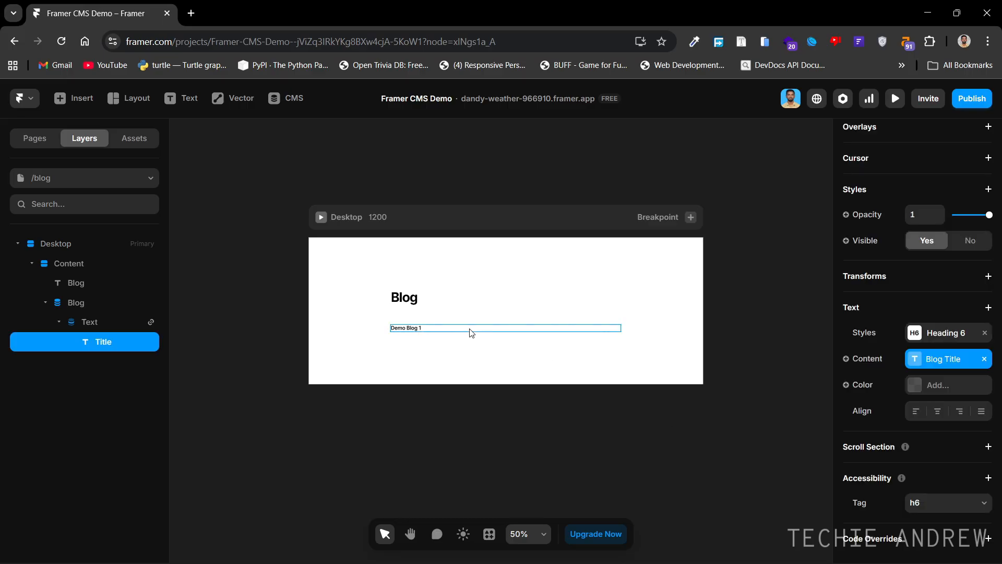
left_click(284, 99)
left_click(329, 236)
scroll(587, 363, "down", 5)
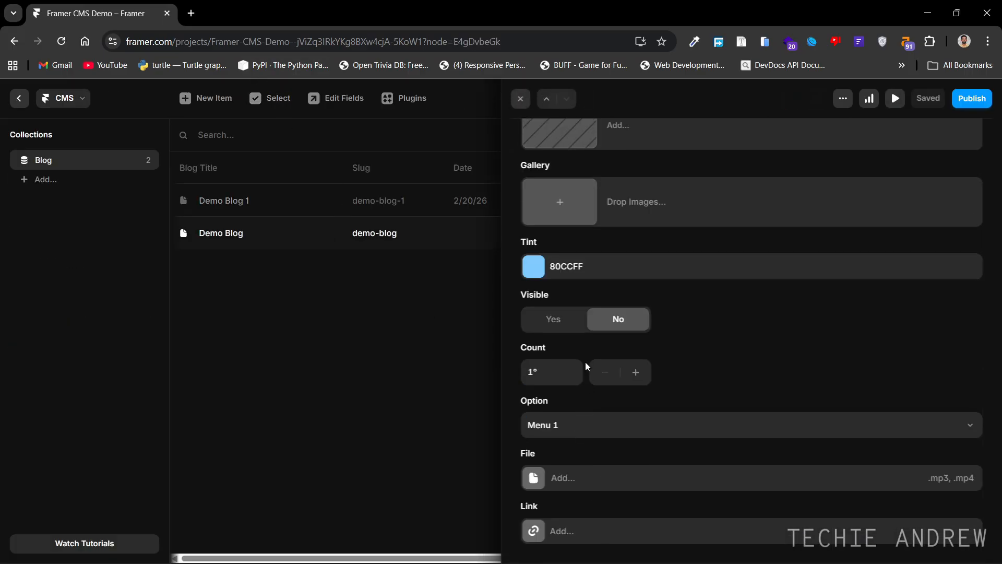
left_click(552, 319)
left_click(520, 99)
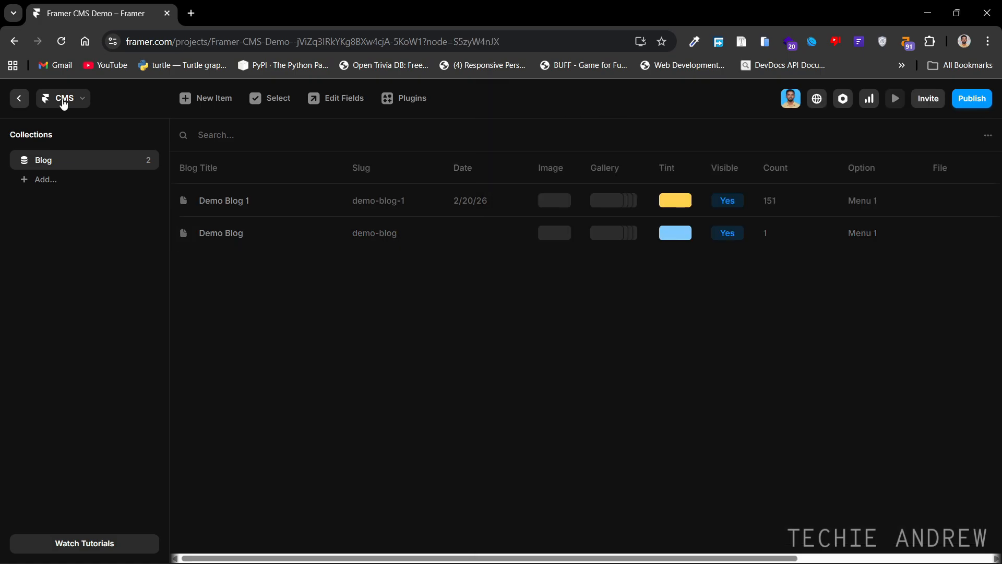
left_click(17, 98)
left_click(374, 422)
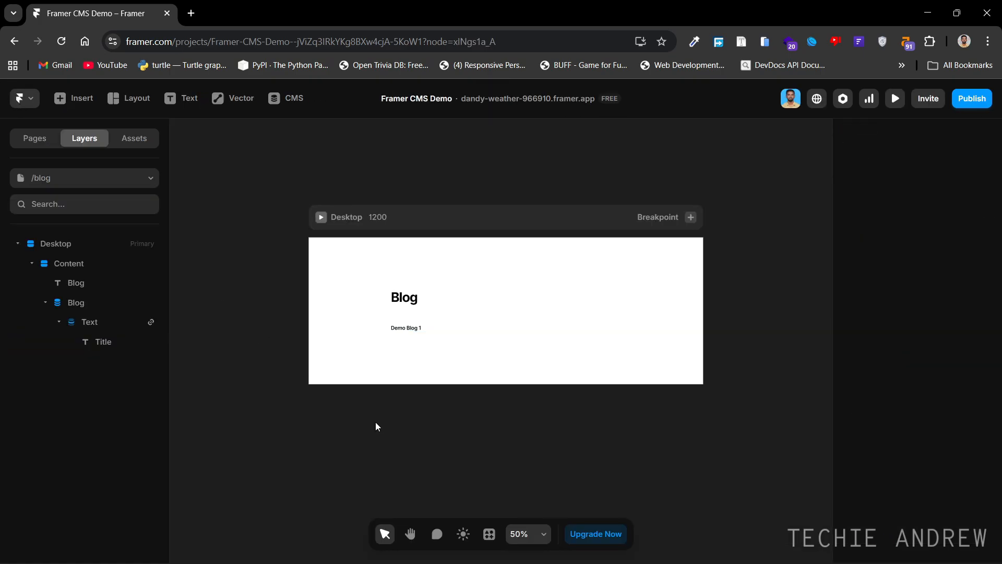
Set the item limit of the Blog collection list to 2.
left_click(432, 335)
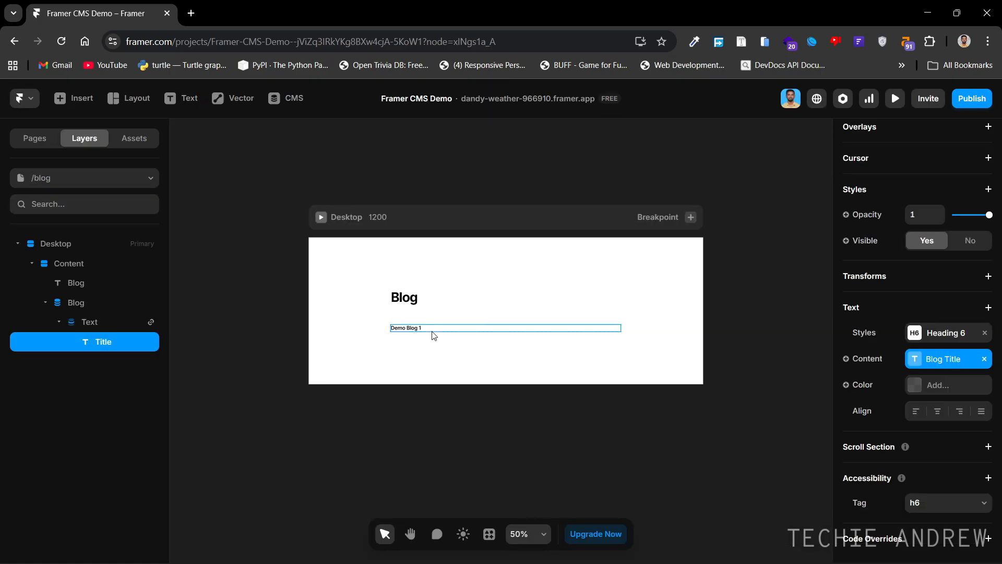
left_click(114, 301)
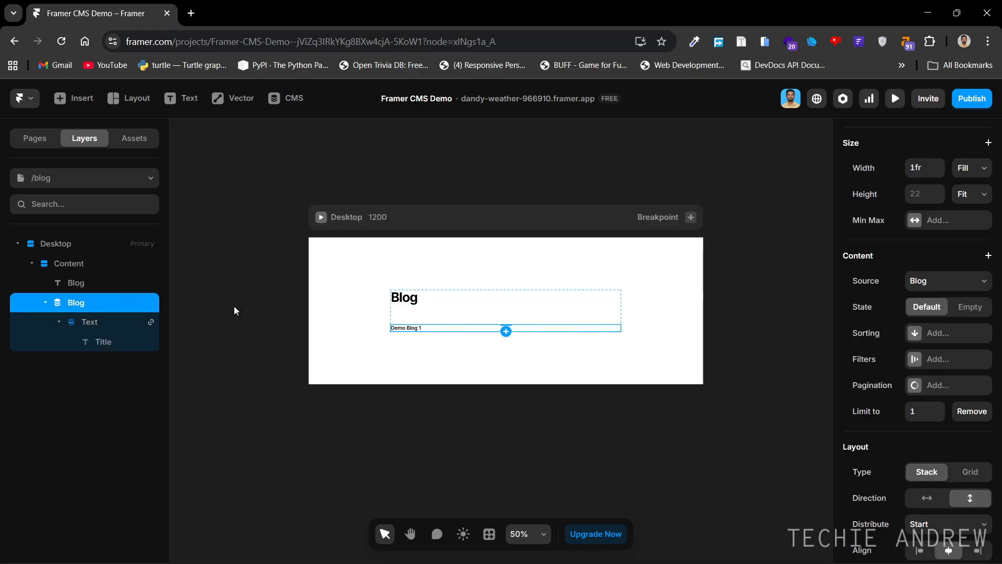
left_click(927, 410)
left_click(913, 412)
type("2")
key("Return")
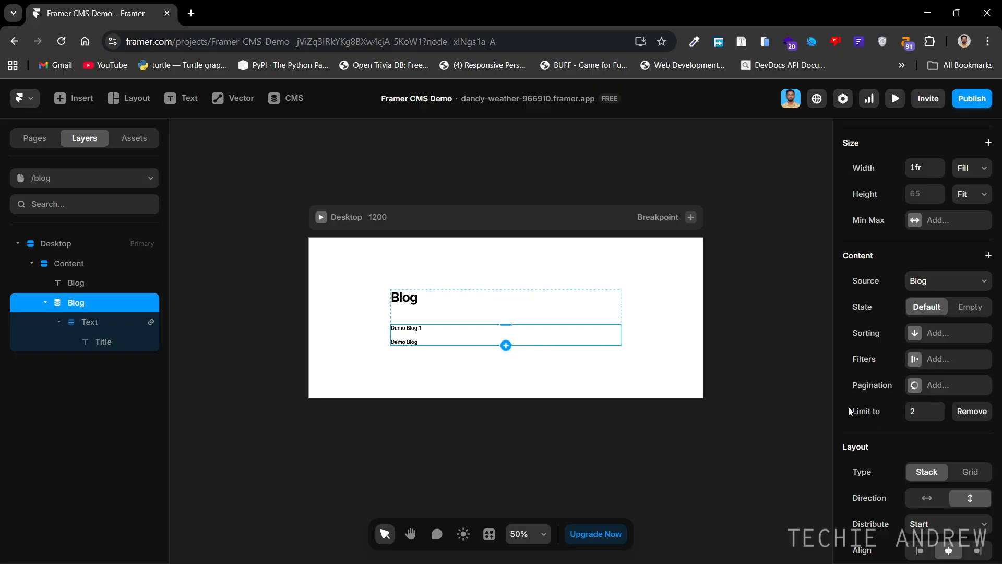
Add a sorting rule to the Blog list that orders items by Blog Title from A → Z.
left_click(948, 332)
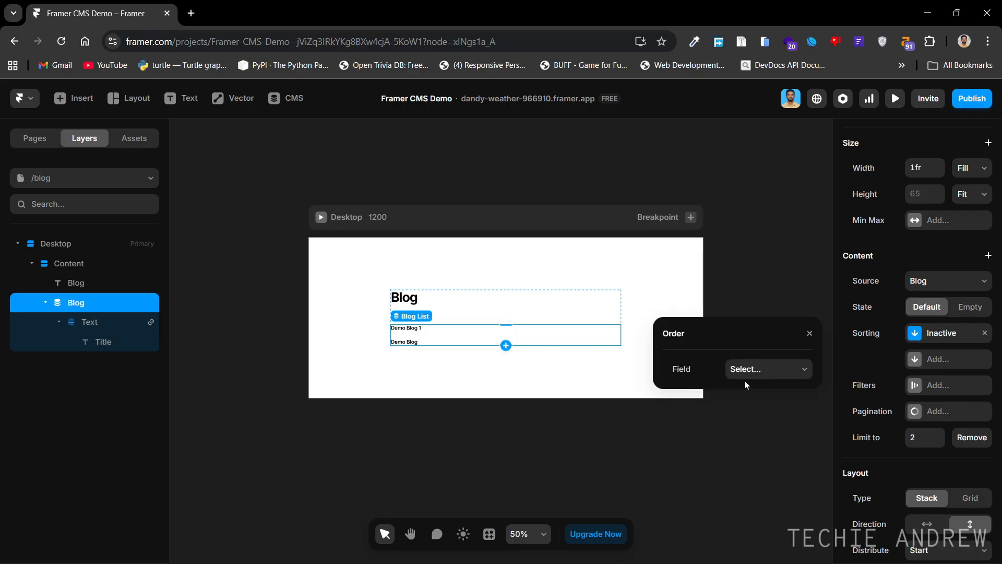
left_click(755, 370)
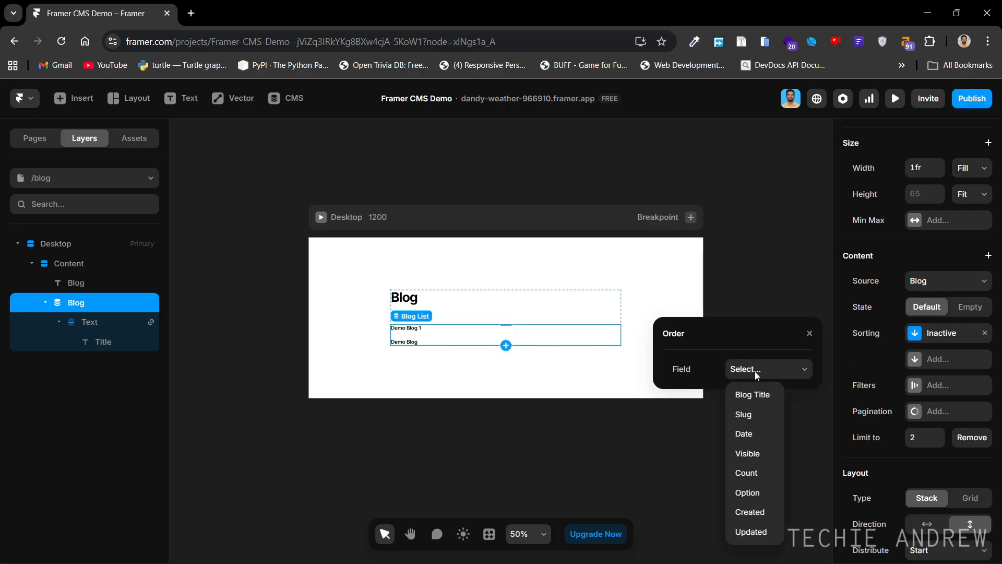
left_click(744, 396)
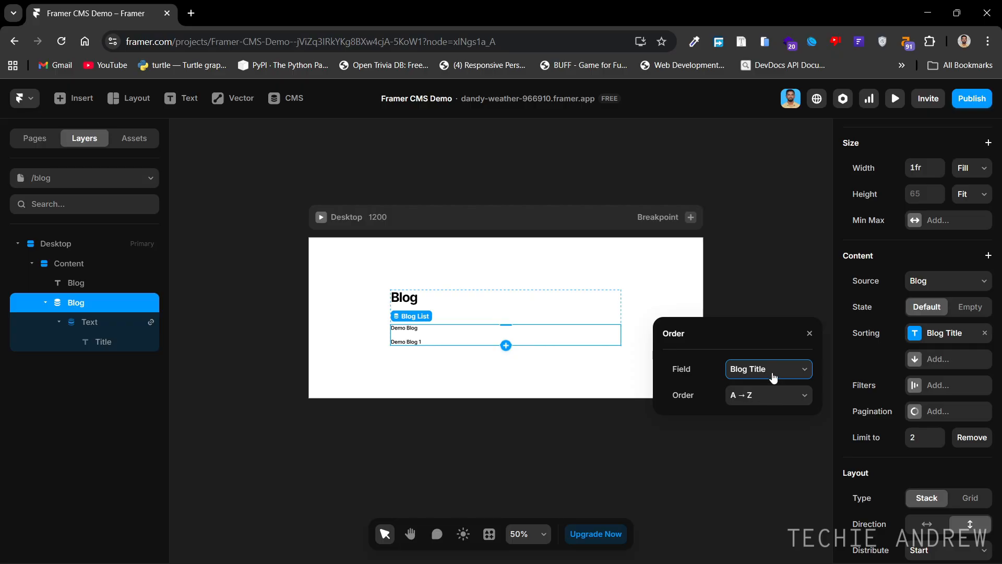
left_click(761, 403)
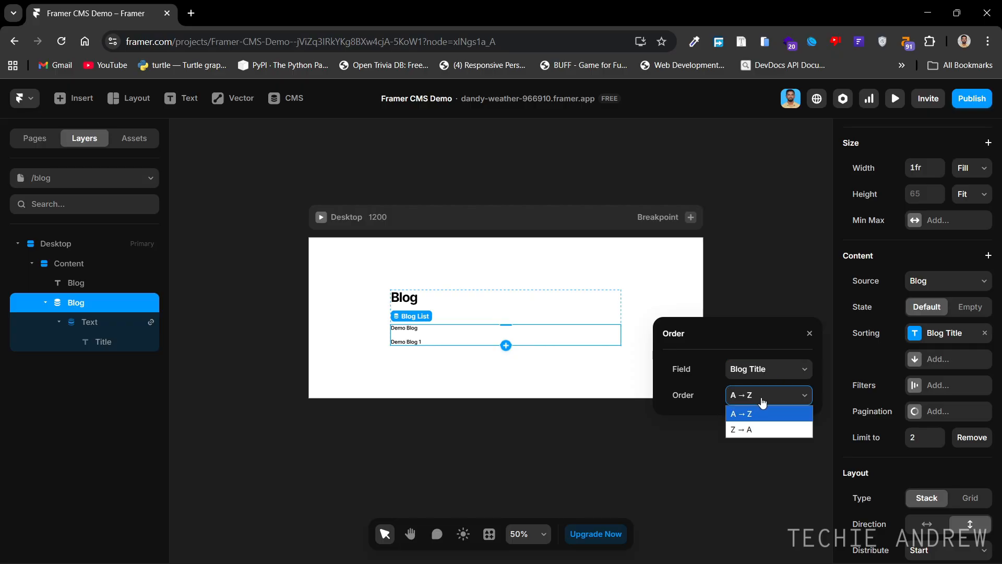
left_click(761, 403)
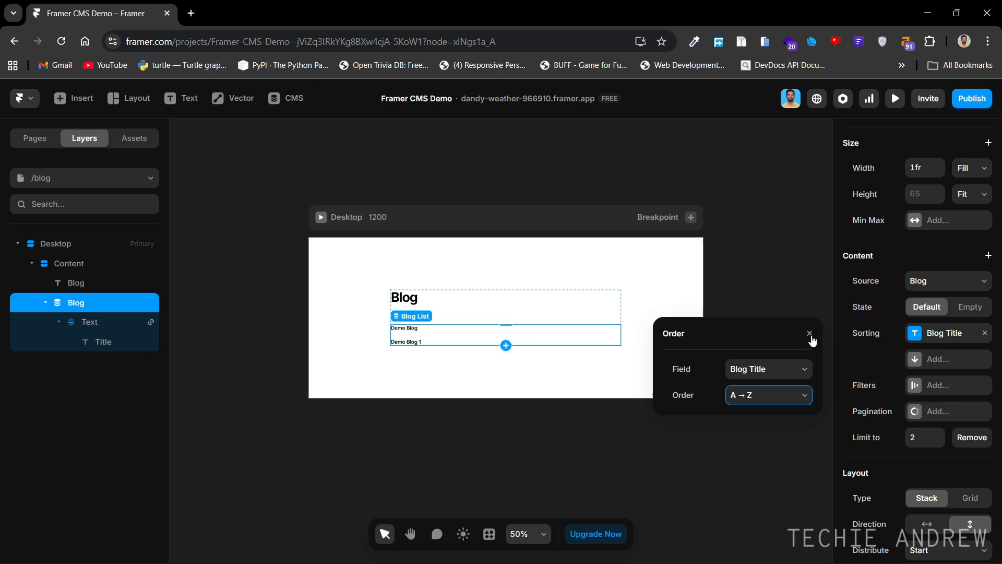
Switch the Blog list's sorting field to Slug and back to Blog Title, and close the sorting settings.
left_click(793, 369)
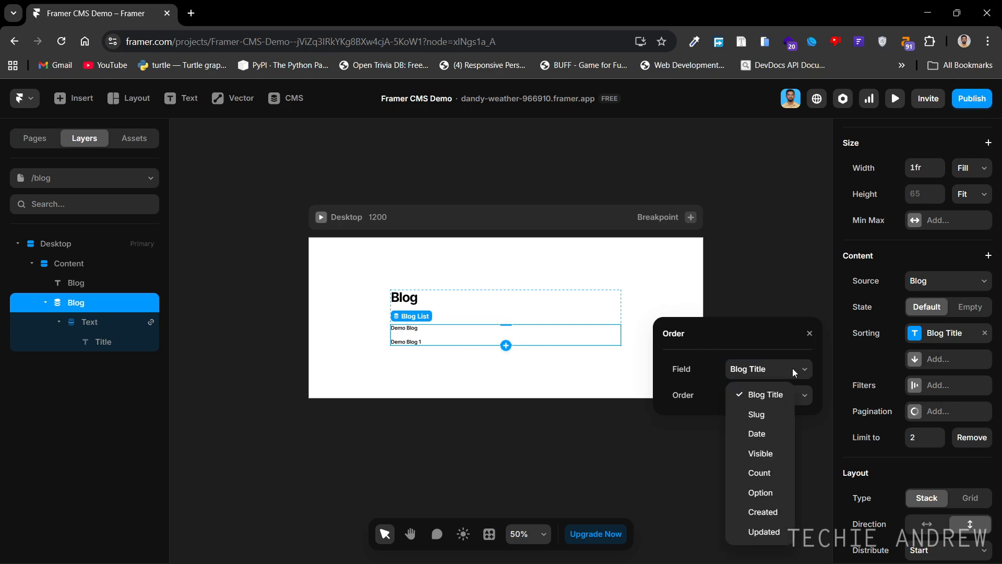
left_click(773, 414)
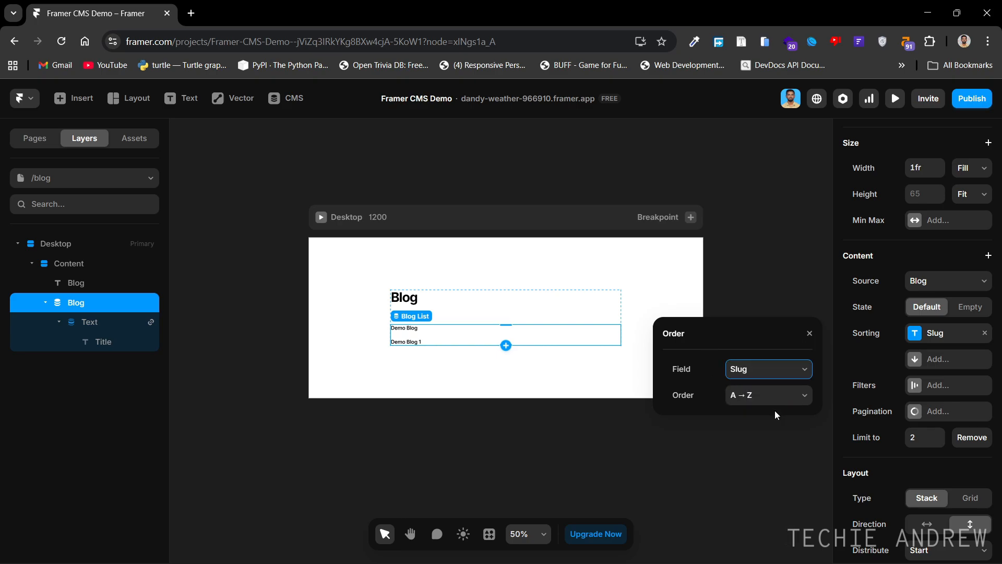
left_click(785, 371)
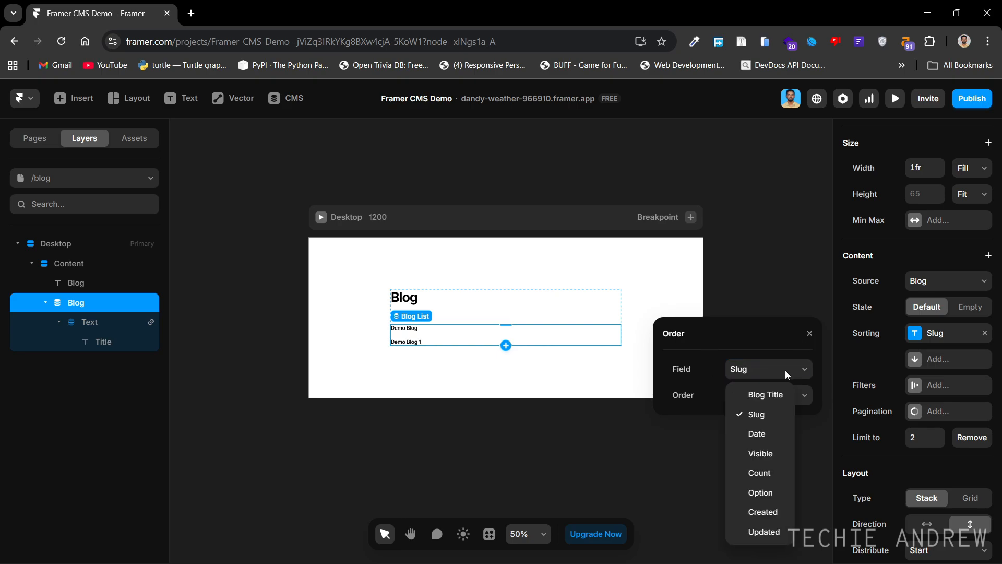
left_click(755, 392)
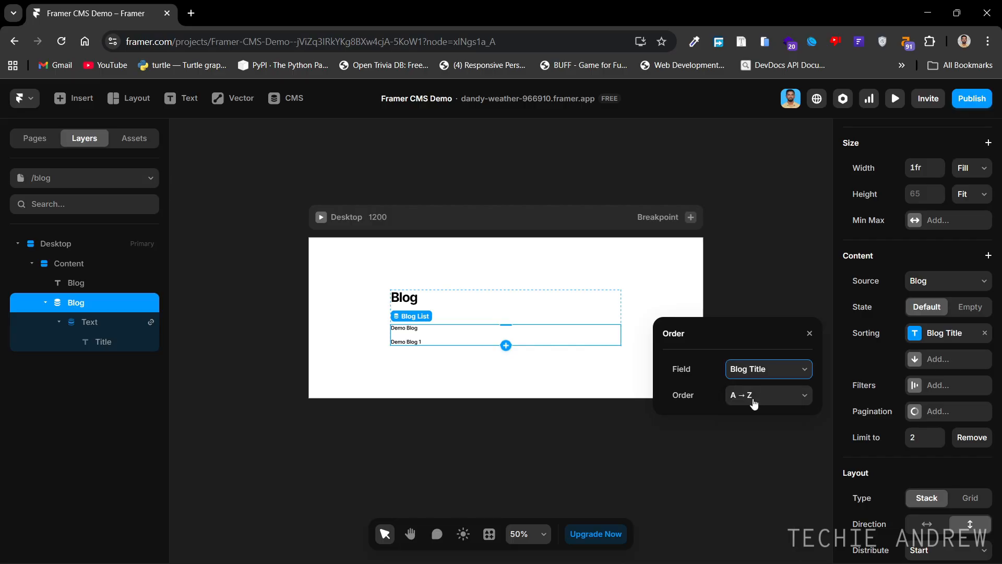
left_click(810, 334)
left_click(292, 402)
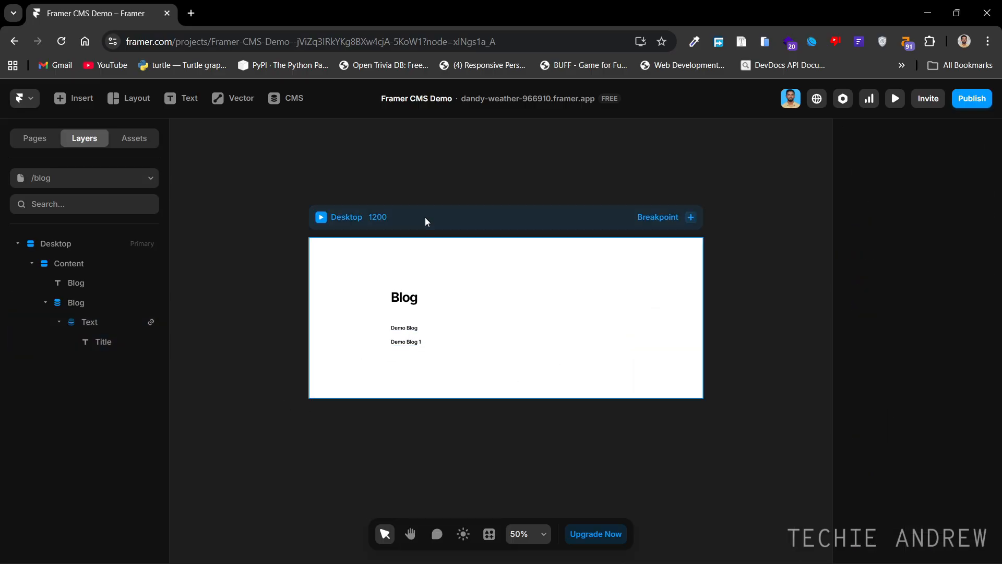
Try changing the first letter of the Demo Blog 1 item's Blog Title to A in the CMS, and restore the D.
left_click(287, 98)
left_click(273, 199)
left_click(537, 189)
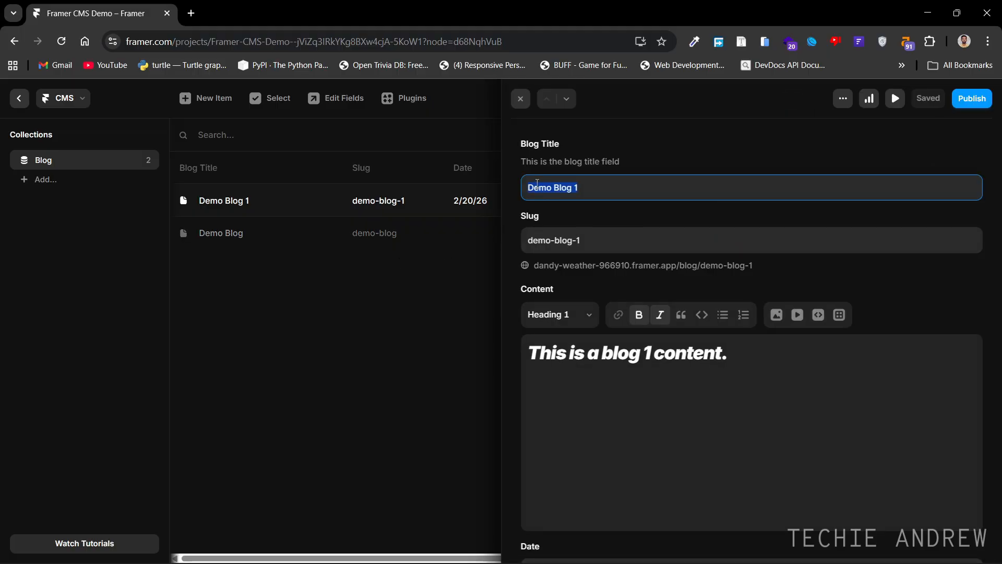
key("BackSpace")
type("A")
key("BackSpace")
type("D")
left_click(516, 106)
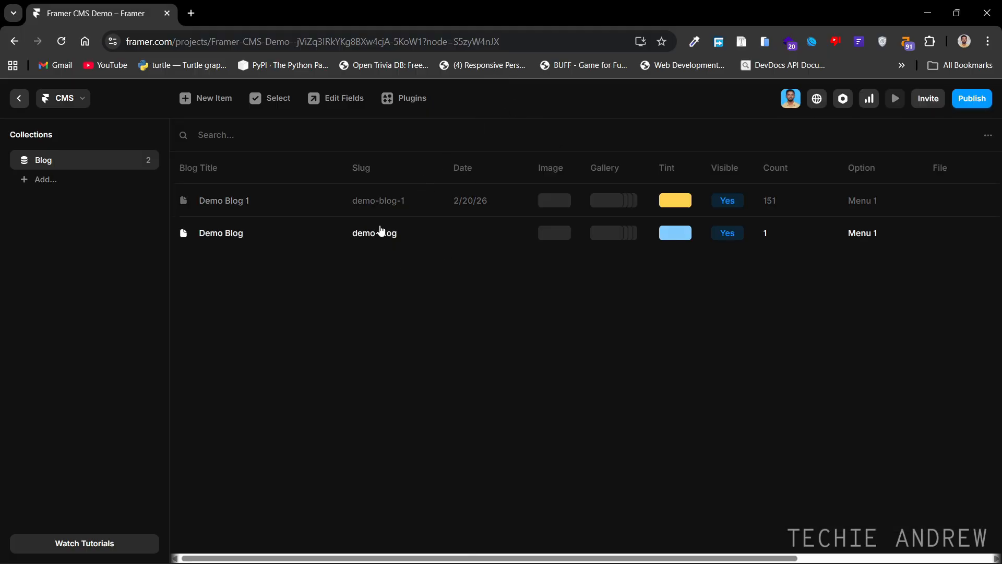
Change the first letter of the Demo Blog item's Blog Title to A in the CMS and return to the page canvas.
left_click(383, 232)
triple_click(531, 188)
left_click(531, 188)
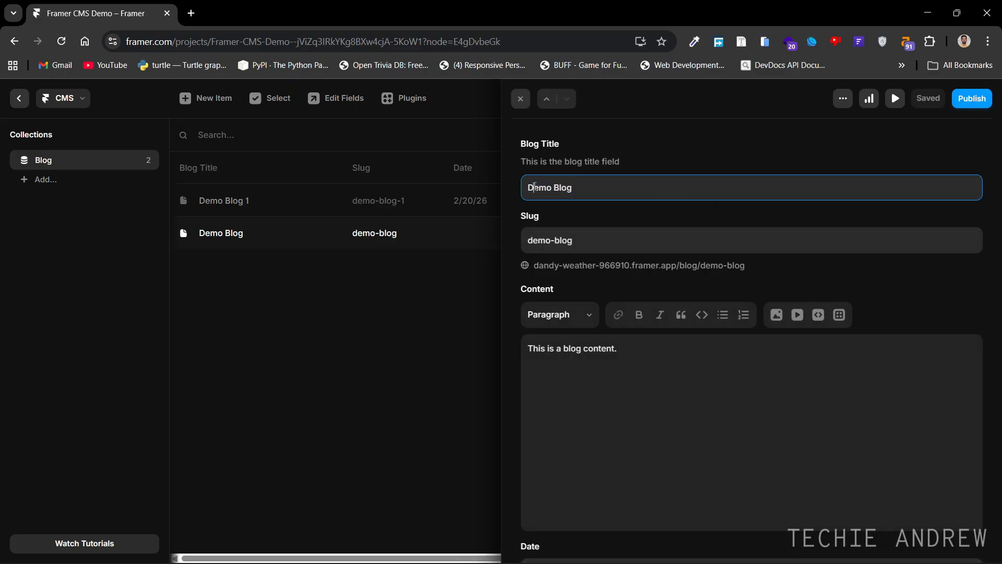
key("BackSpace")
type("A")
left_click(521, 99)
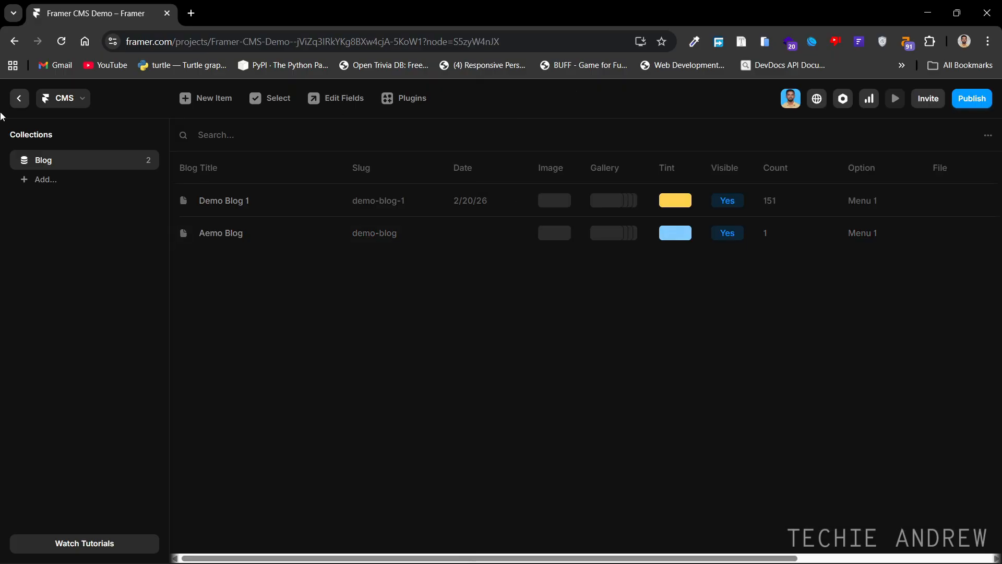
left_click(19, 99)
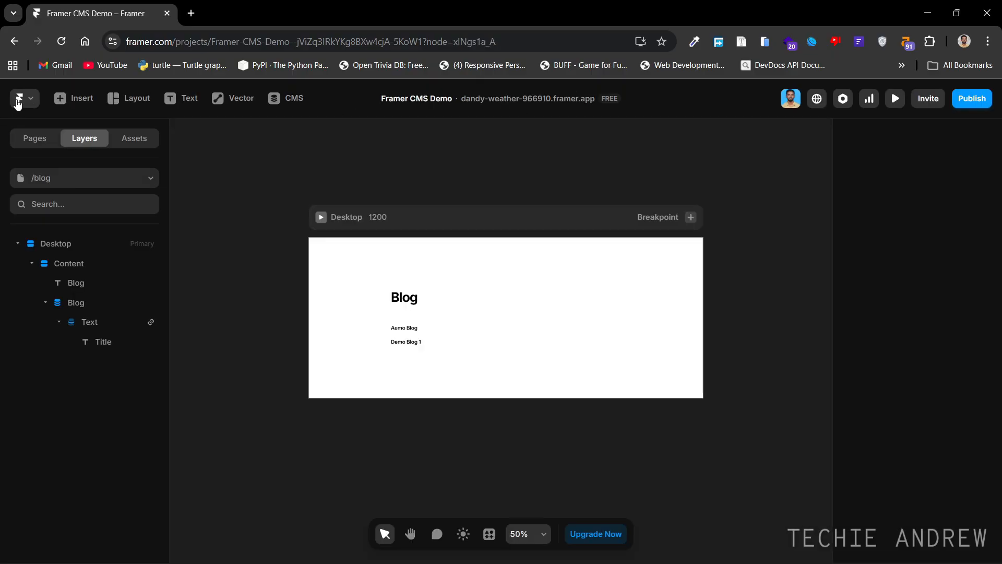
Reverse the order of the Blog list's Blog Title sorting rule and close the sorting settings.
left_click(428, 339)
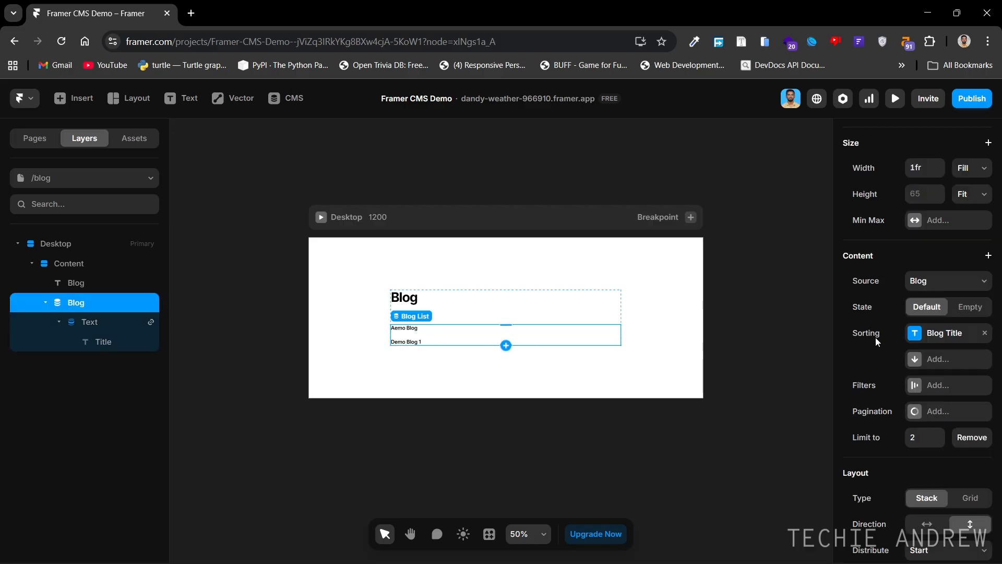
left_click(928, 334)
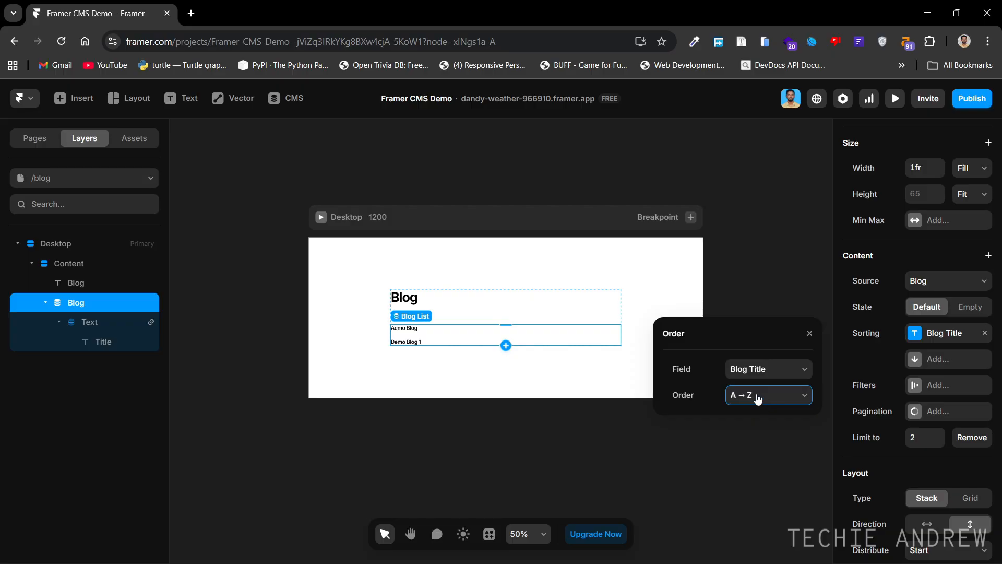
left_click(758, 398)
left_click(746, 425)
left_click(810, 333)
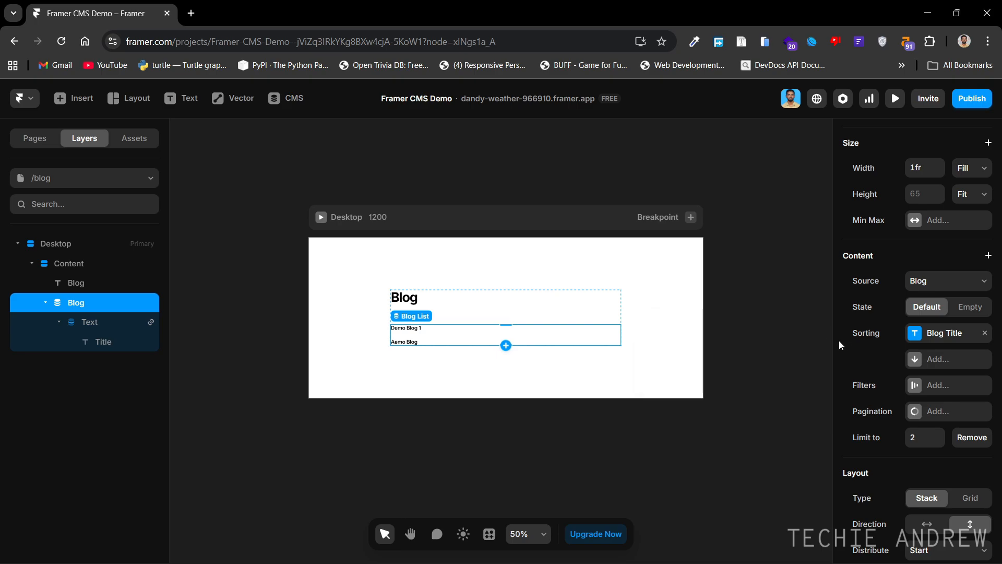
Try adding a second sorting rule by Blog Title to the Blog list, and remove it.
left_click(939, 360)
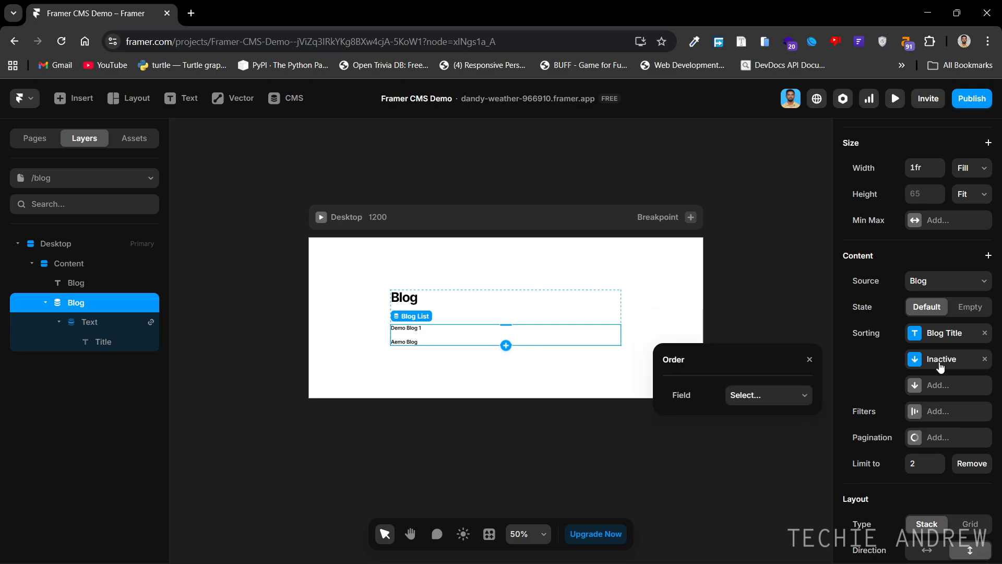
left_click(784, 392)
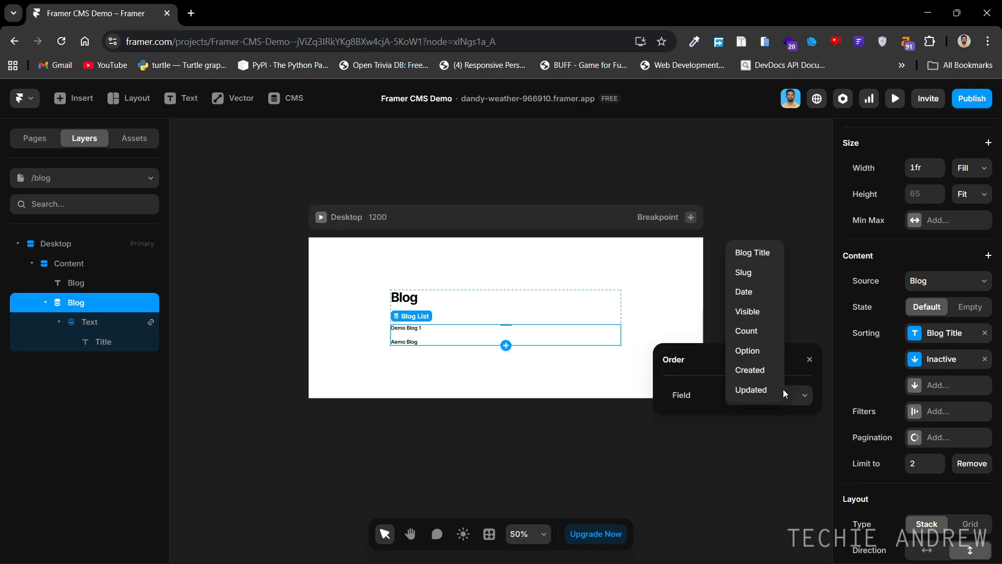
left_click(760, 258)
left_click(810, 362)
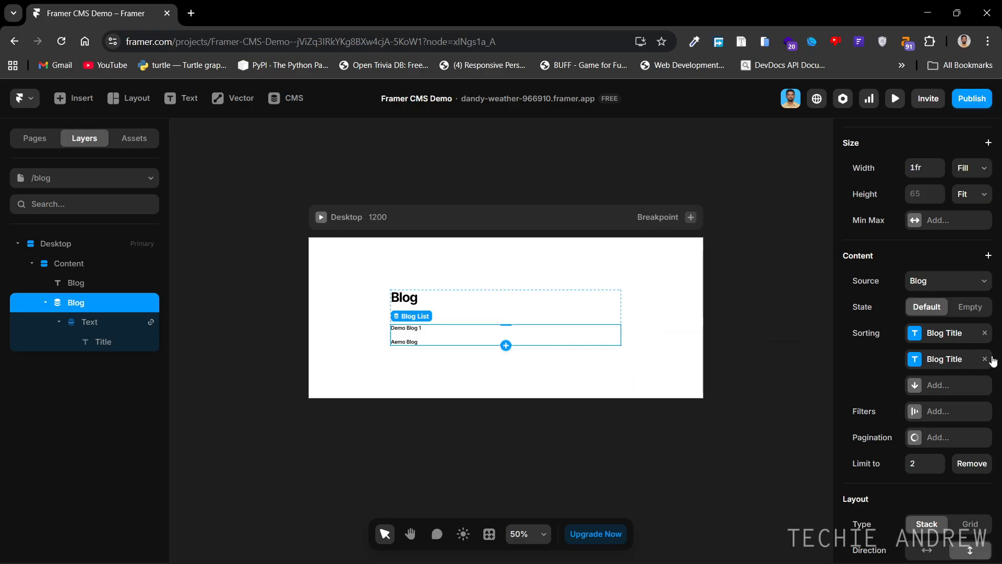
left_click(985, 359)
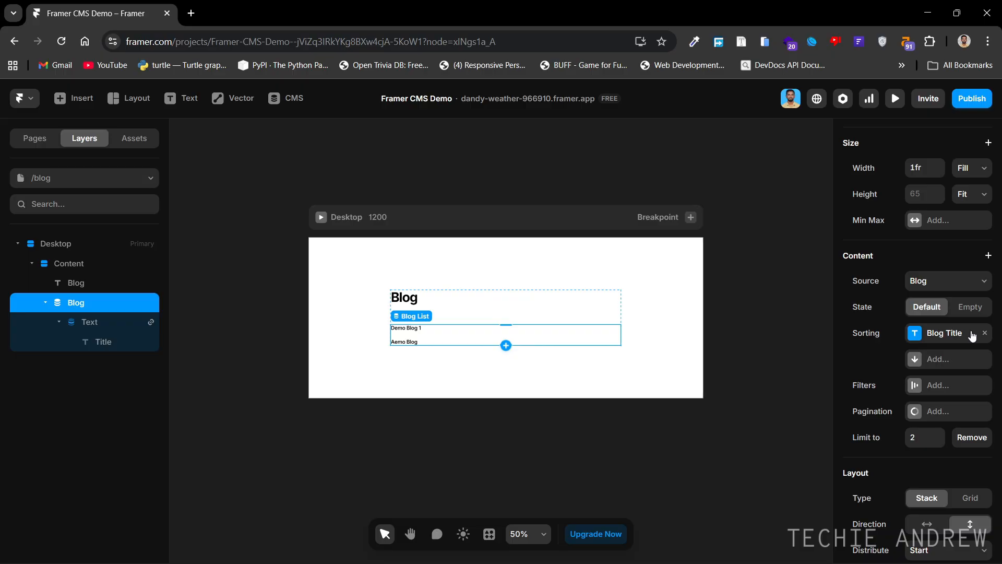
Try adding a second sorting rule by the Visible field to the Blog list, and remove it.
left_click(953, 364)
left_click(785, 398)
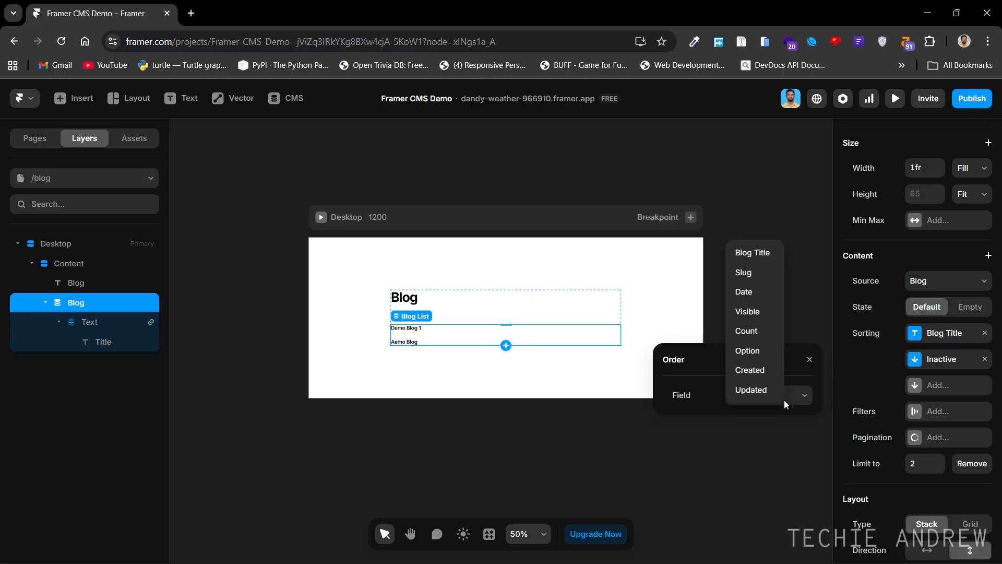
left_click(768, 313)
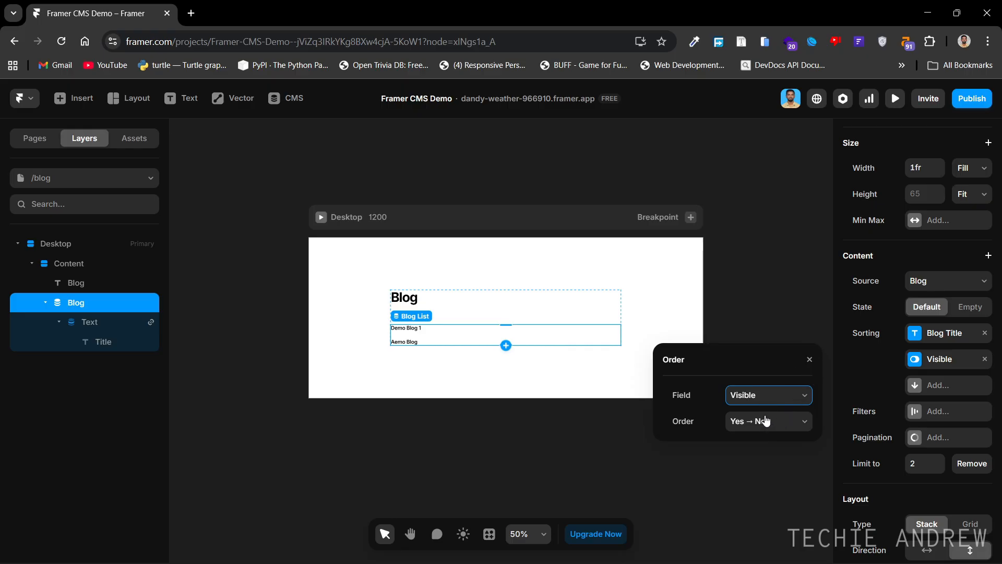
left_click(984, 359)
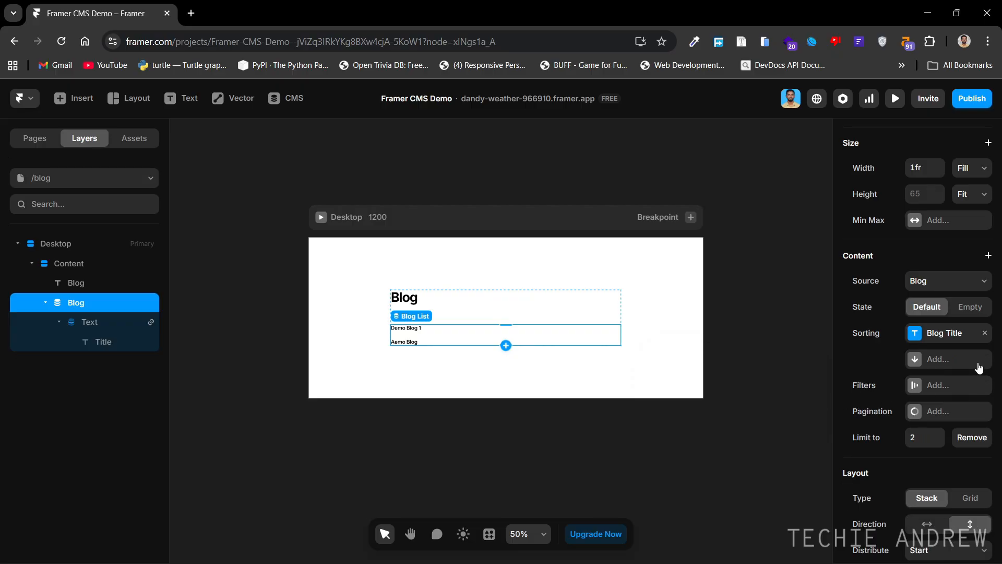
Add a filter to the Blog list on the Blog Title field with the condition Isn't Set.
left_click(955, 389)
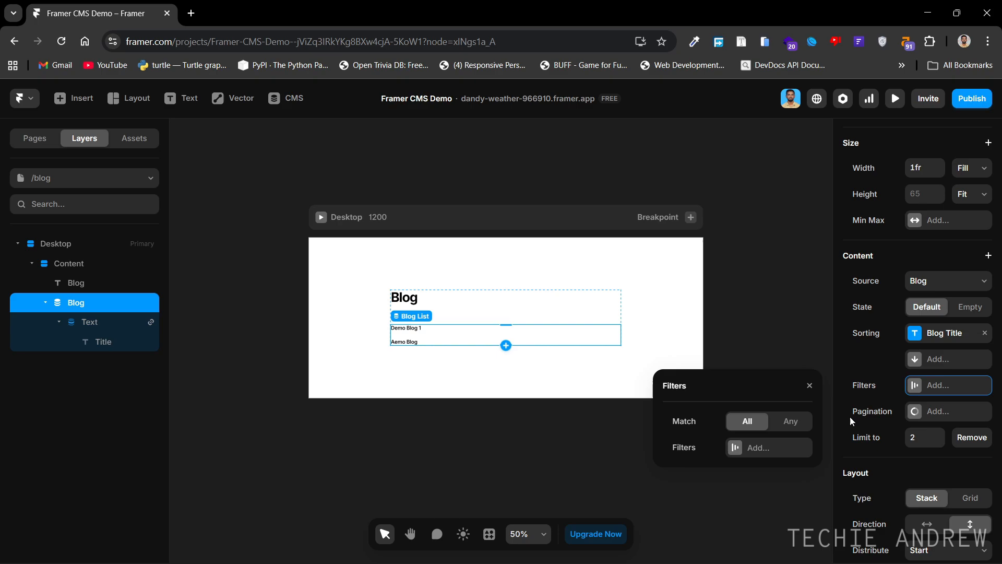
left_click(764, 445)
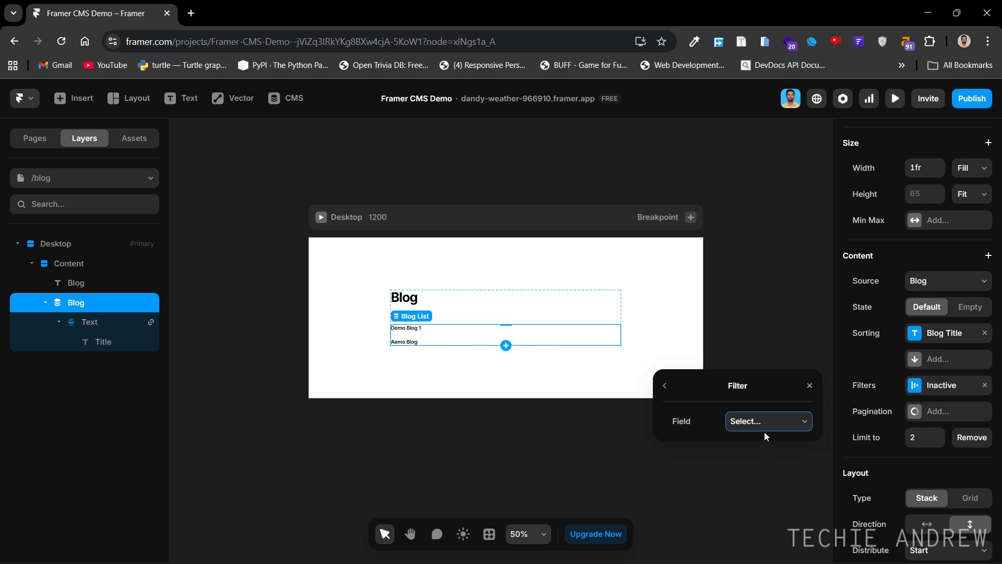
left_click(764, 429)
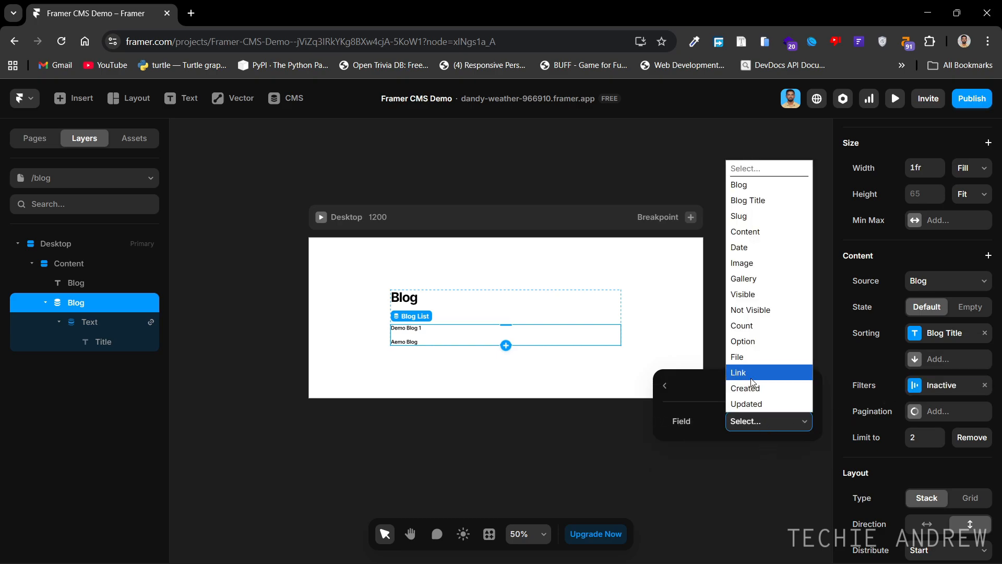
left_click(758, 203)
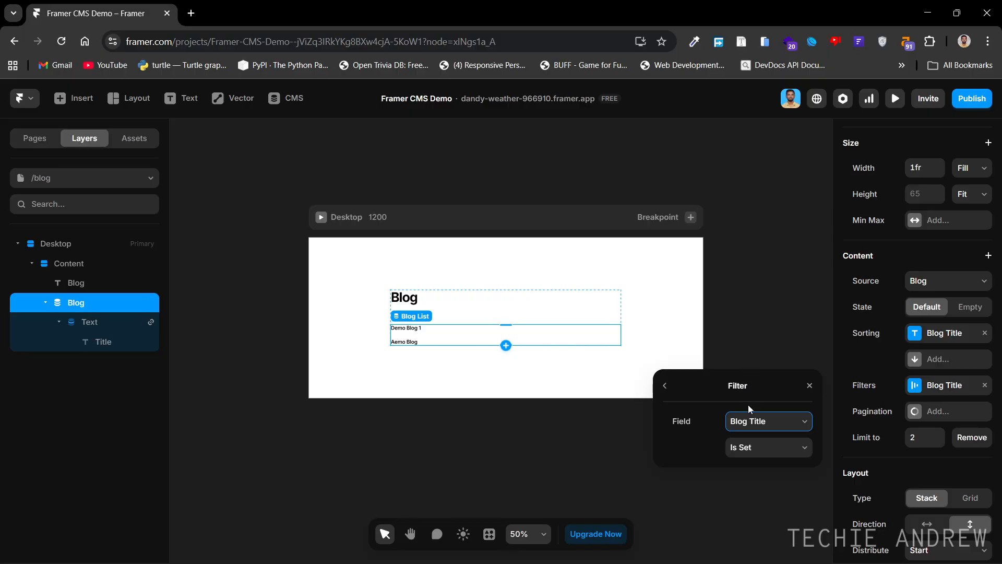
left_click(750, 449)
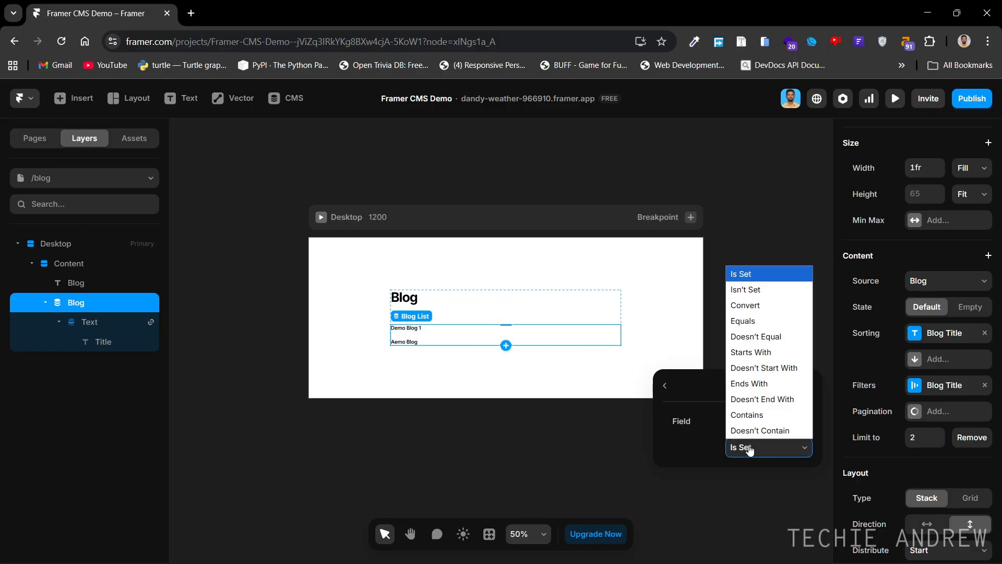
left_click(762, 291)
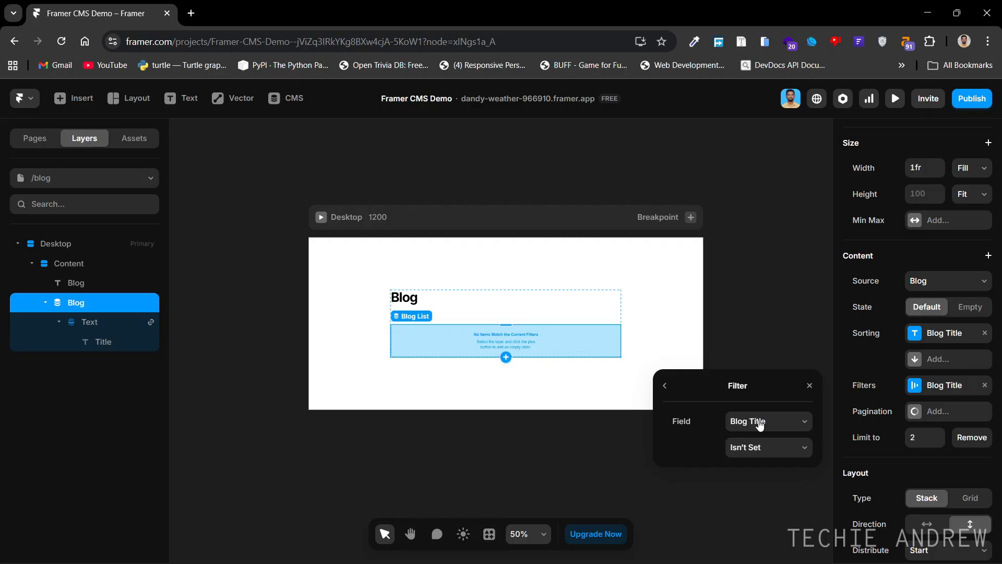
Switch the Blog Title filter's condition to Is Set and back to Isn't Set, and close the filter settings.
left_click(797, 453)
left_click(773, 276)
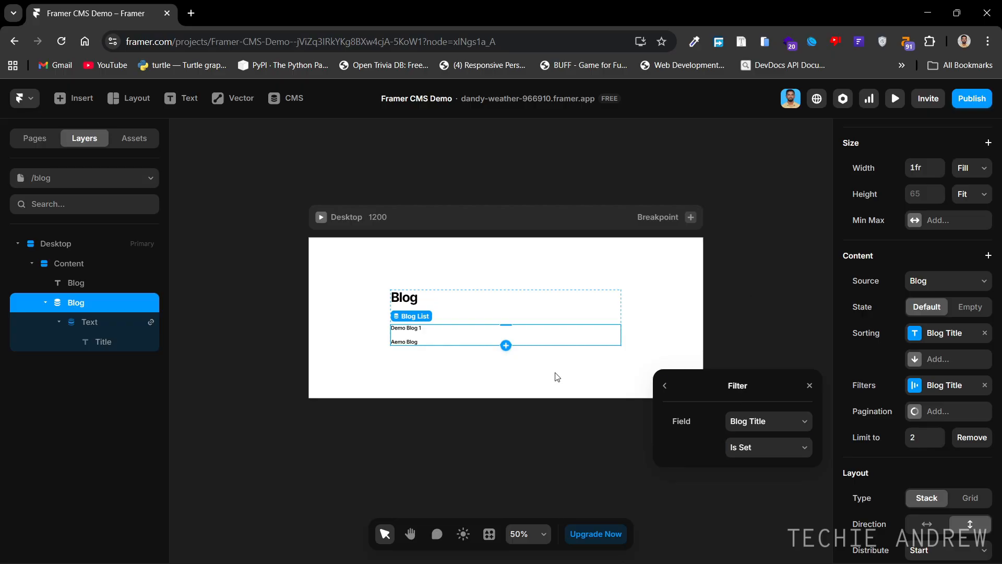
left_click(747, 448)
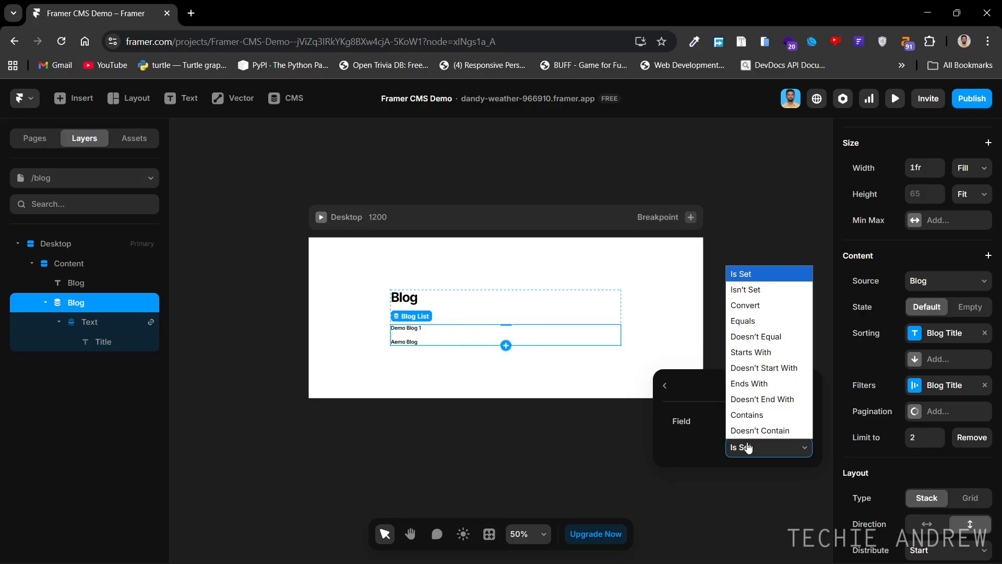
left_click(773, 288)
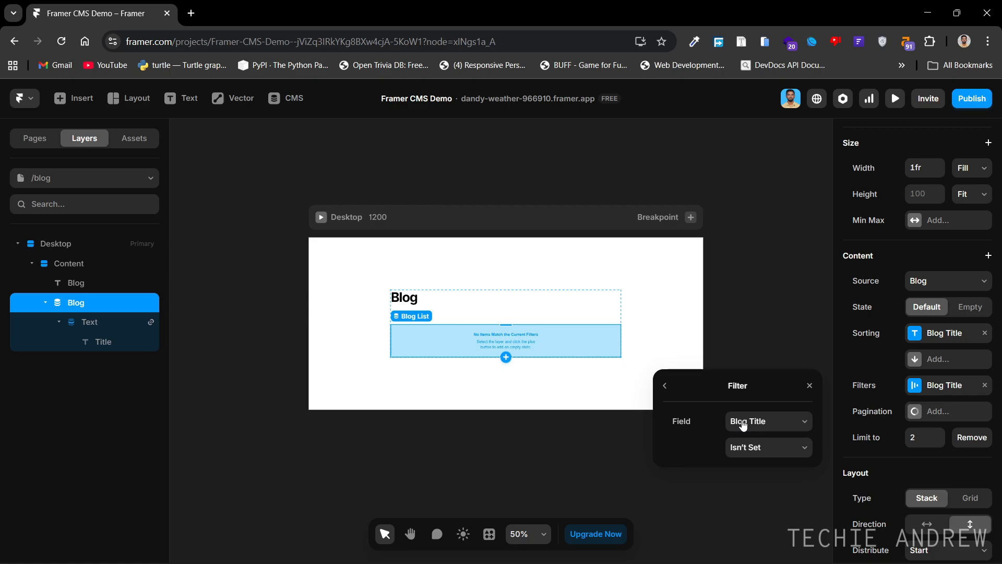
left_click(810, 386)
Duplicate the Aemo Blog item in the CMS Blog collection.
left_click(287, 98)
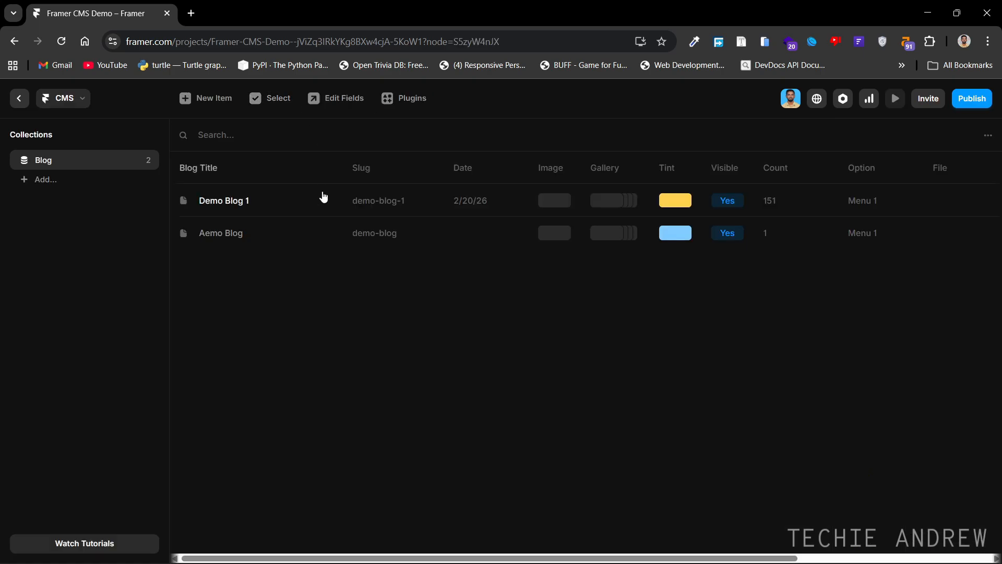
left_click(306, 235)
left_click(528, 104)
right_click(313, 246)
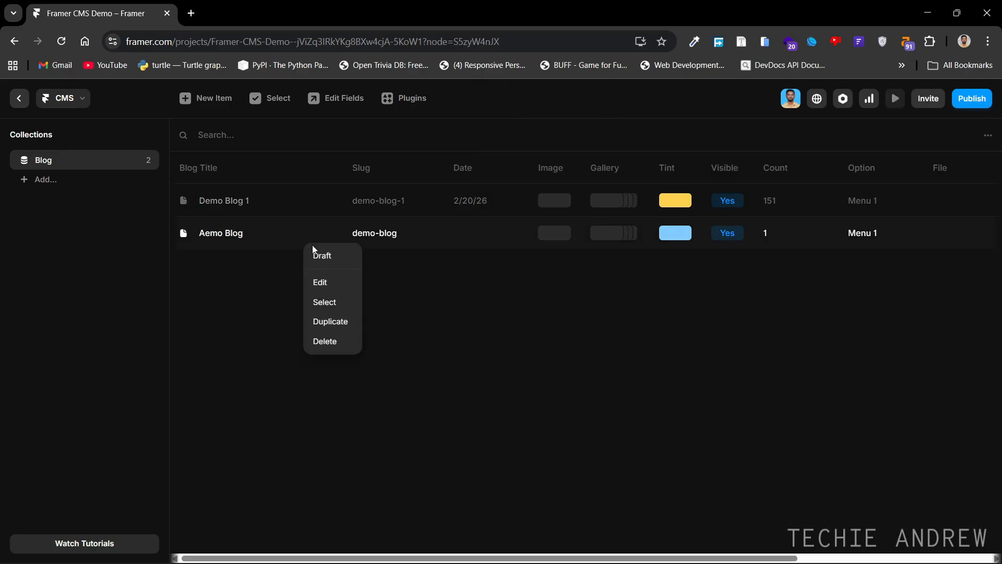
left_click(337, 320)
Clear the duplicated item's Blog Title, set its slug to aa, and save it as a draft.
triple_click(601, 196)
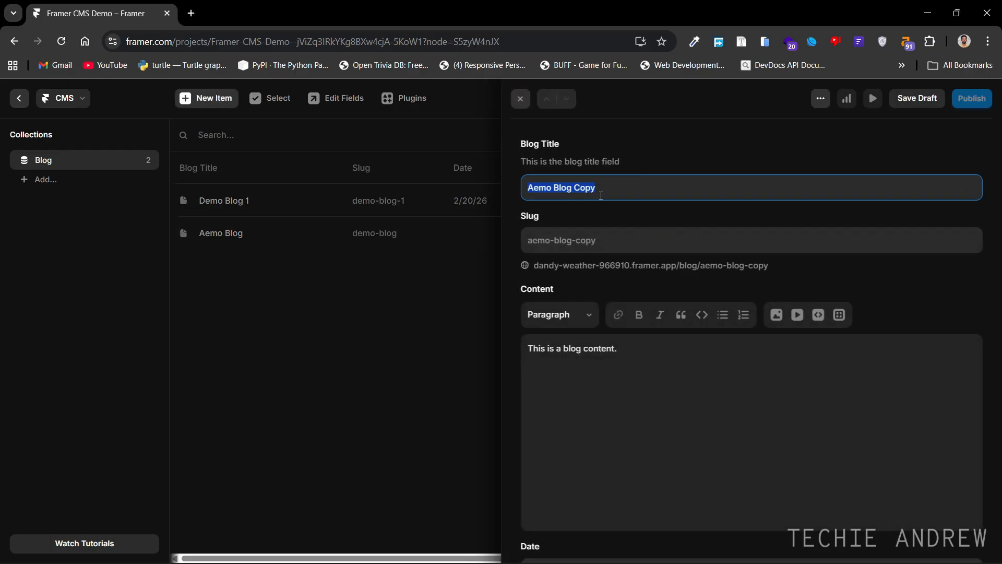
key("BackSpace")
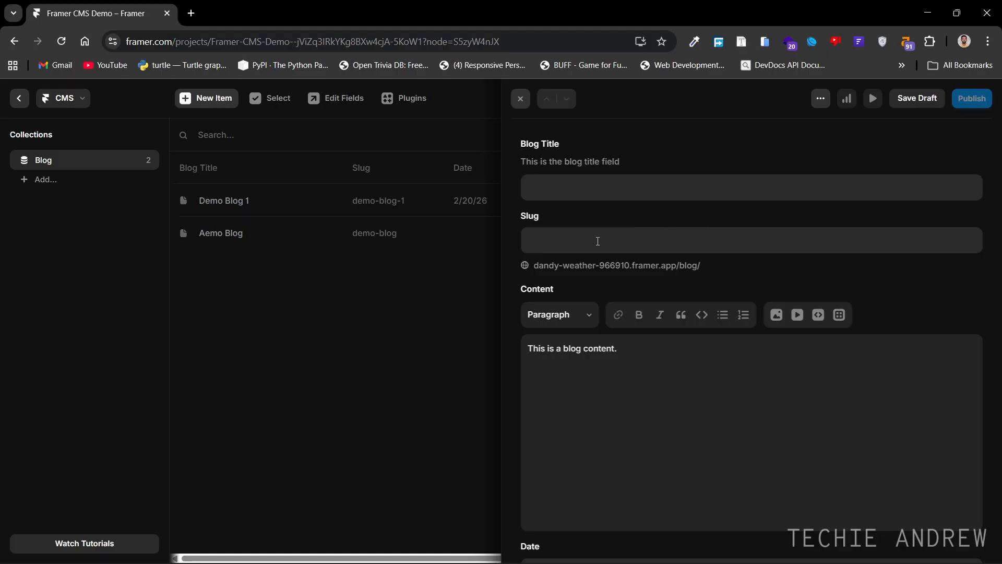
left_click(594, 245)
type("aa")
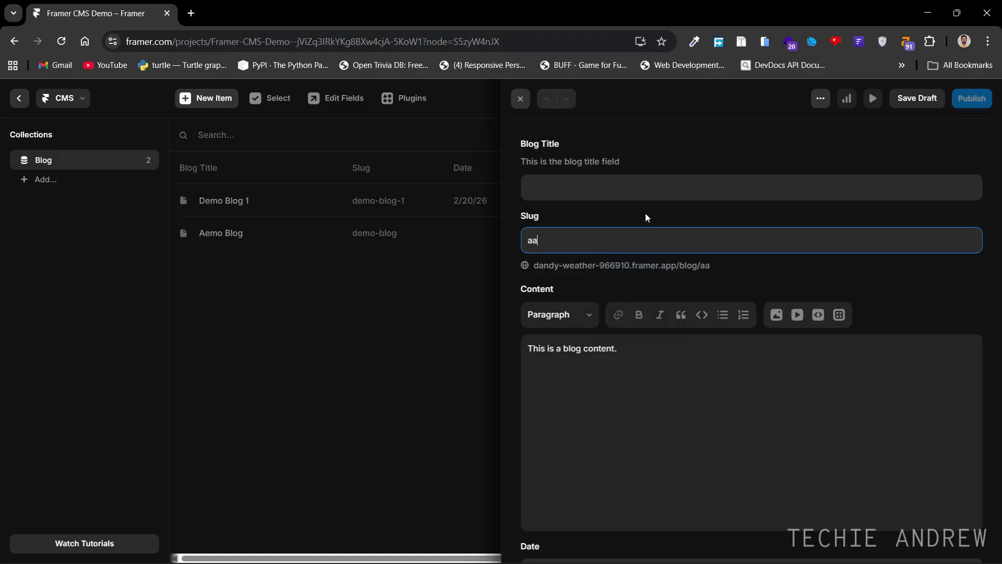
left_click(917, 99)
left_click(521, 99)
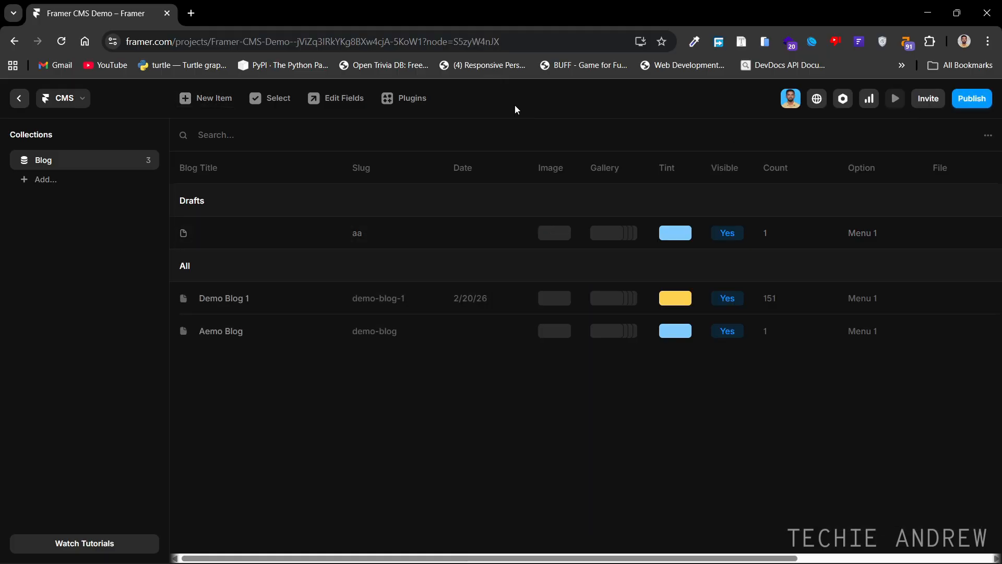
Take the untitled aa item out of draft status and return to the page canvas.
right_click(325, 230)
left_click(346, 240)
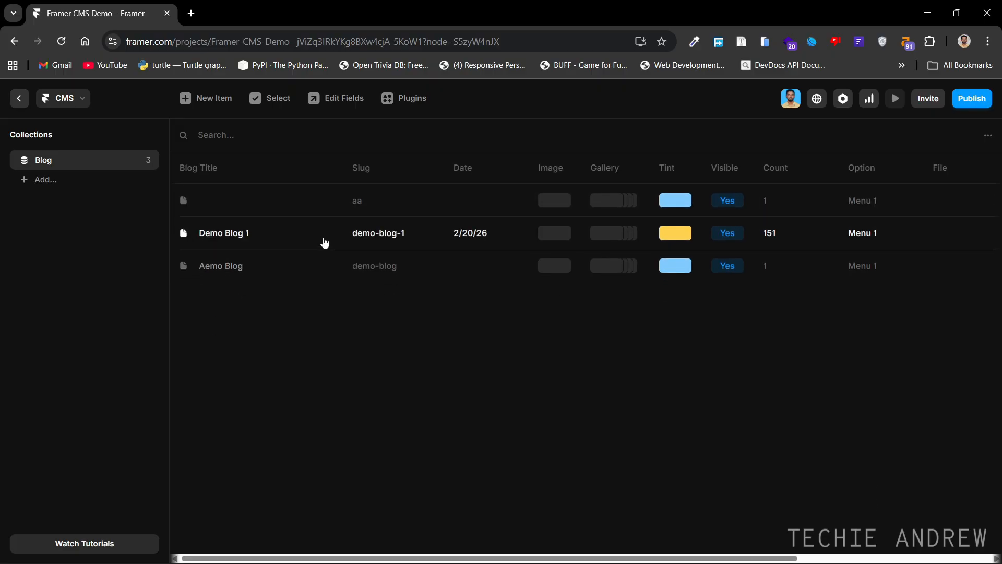
left_click(22, 99)
left_click(477, 404)
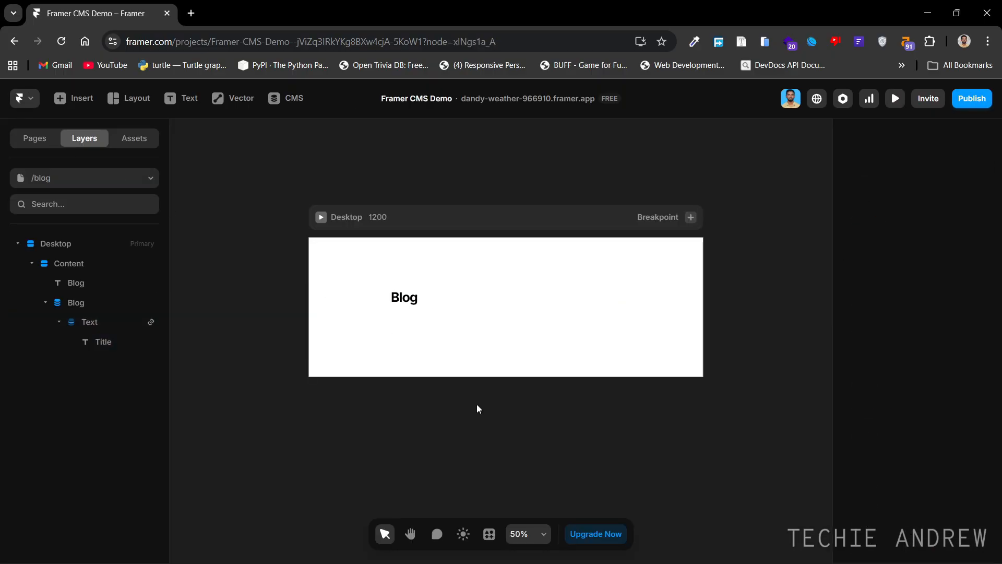
Review the field and condition of the Blog list's Blog Title filter, and close the filter settings.
left_click(458, 324)
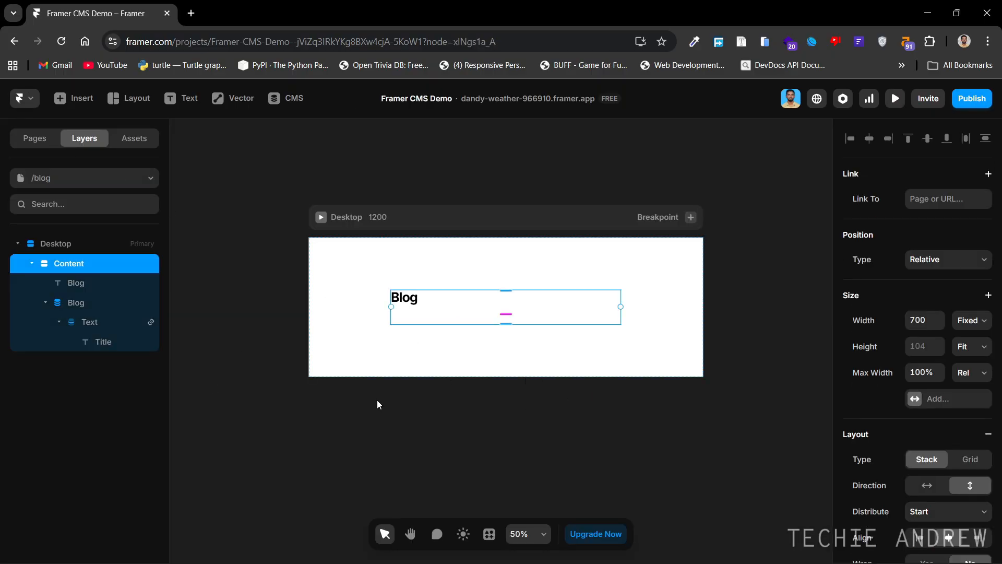
left_click(108, 300)
left_click(948, 386)
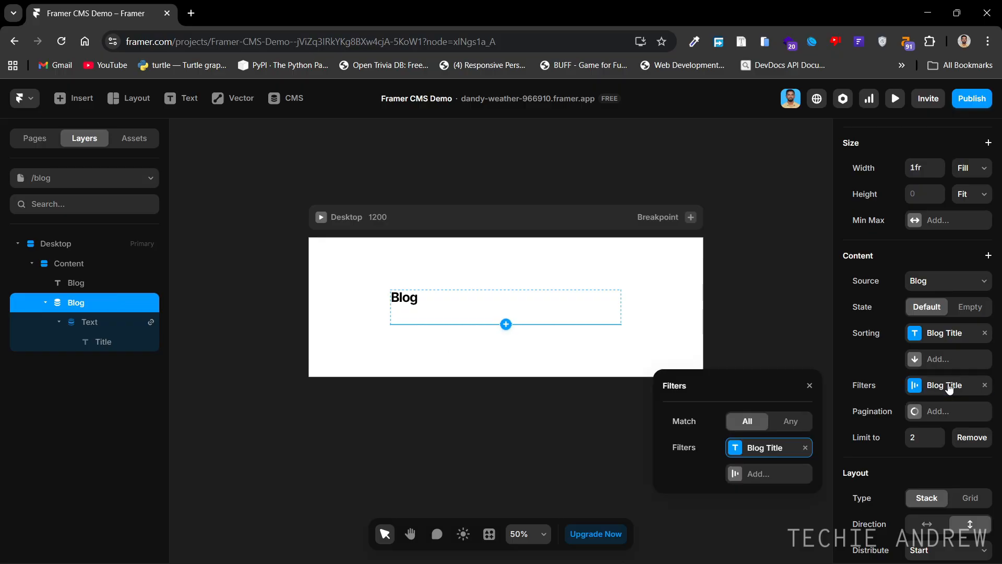
left_click(773, 450)
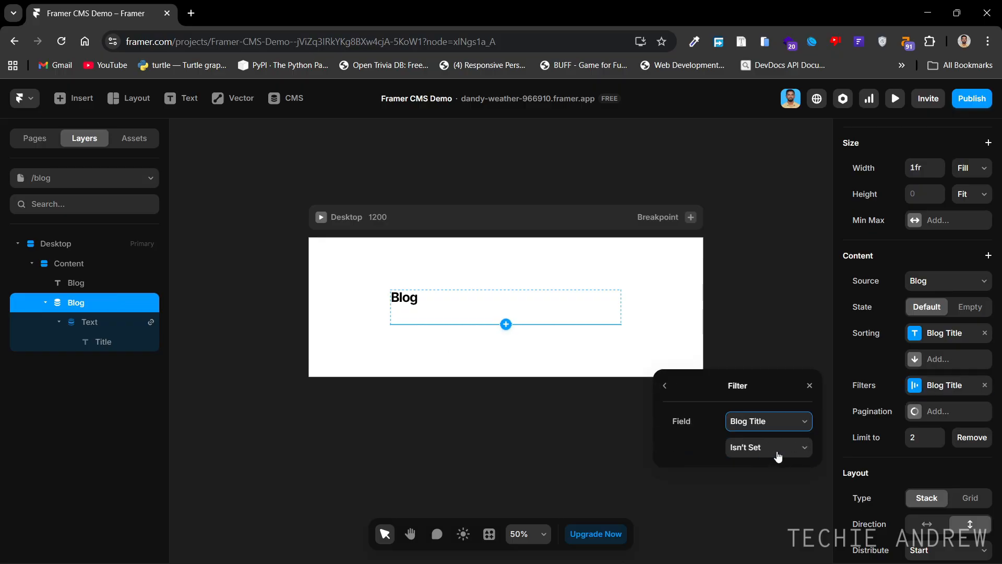
left_click(757, 427)
left_click(759, 428)
left_click(809, 386)
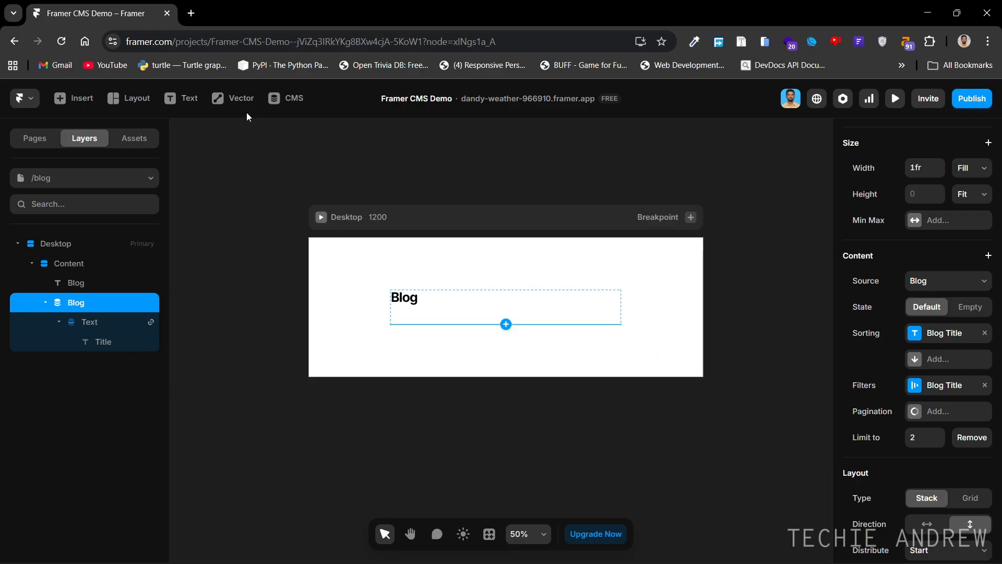
Review the fields of the untitled aa item in the Blog collection and return to the page canvas.
left_click(295, 100)
left_click(297, 201)
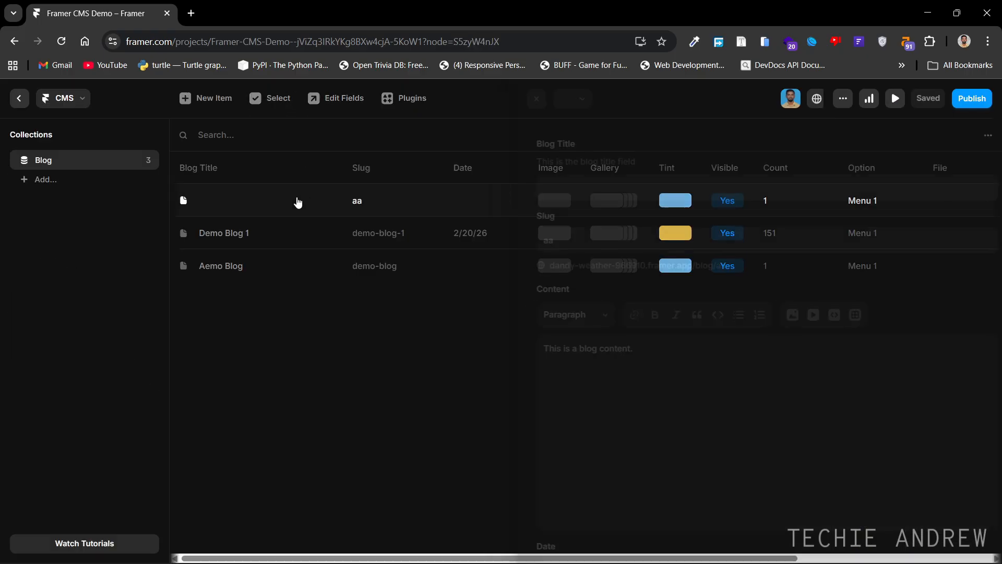
scroll(607, 360, "down", 5)
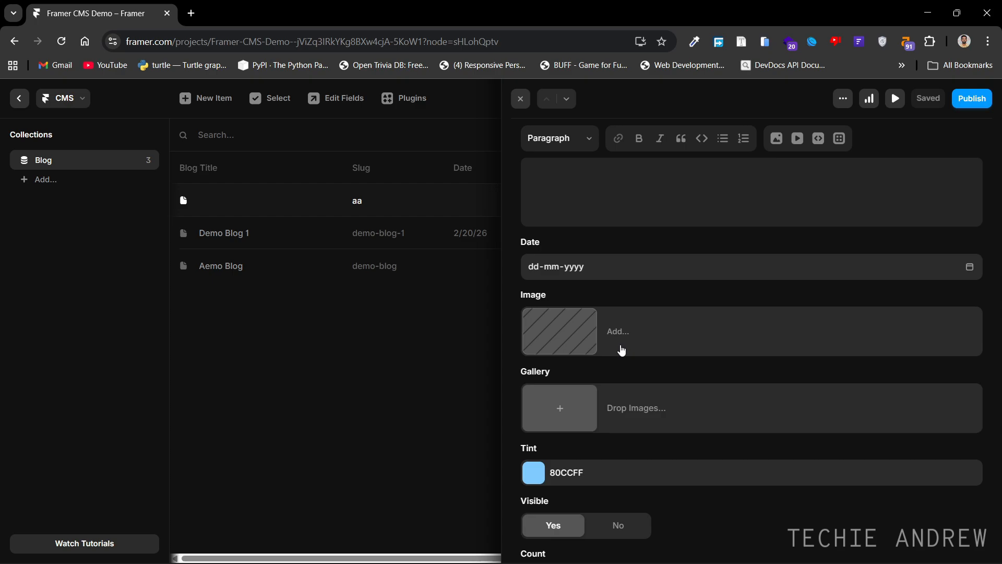
scroll(621, 345, "up", 5)
left_click(520, 99)
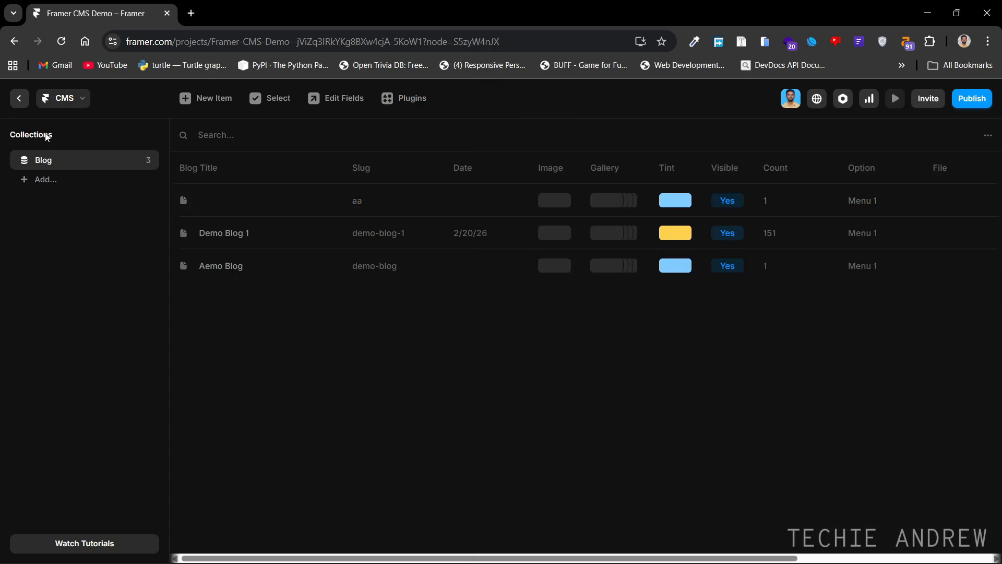
left_click(19, 98)
Duplicate the Title text layer inside the Blog list's Text stack.
left_click(104, 344)
key("ctrl+c")
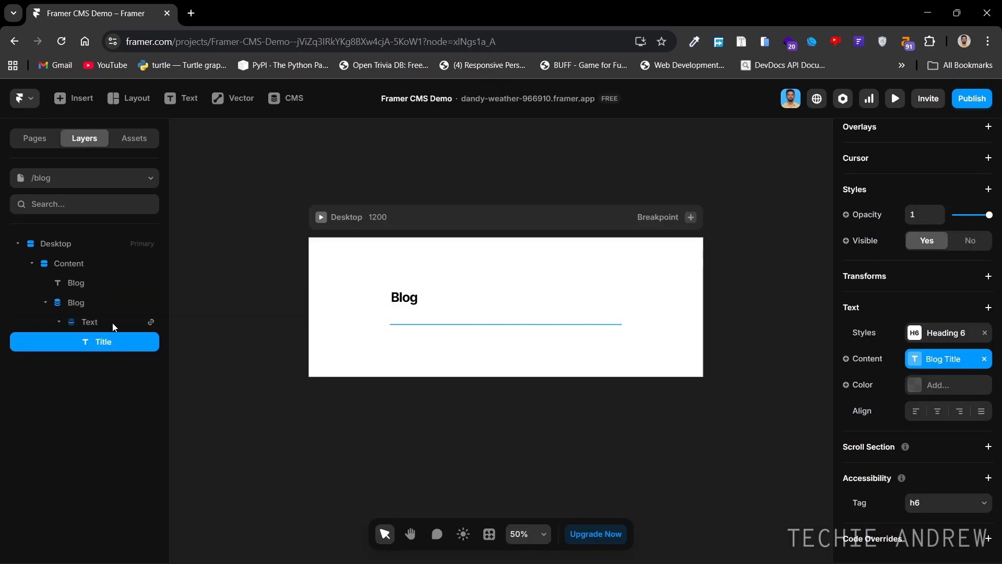
left_click(111, 323)
key("ctrl+v")
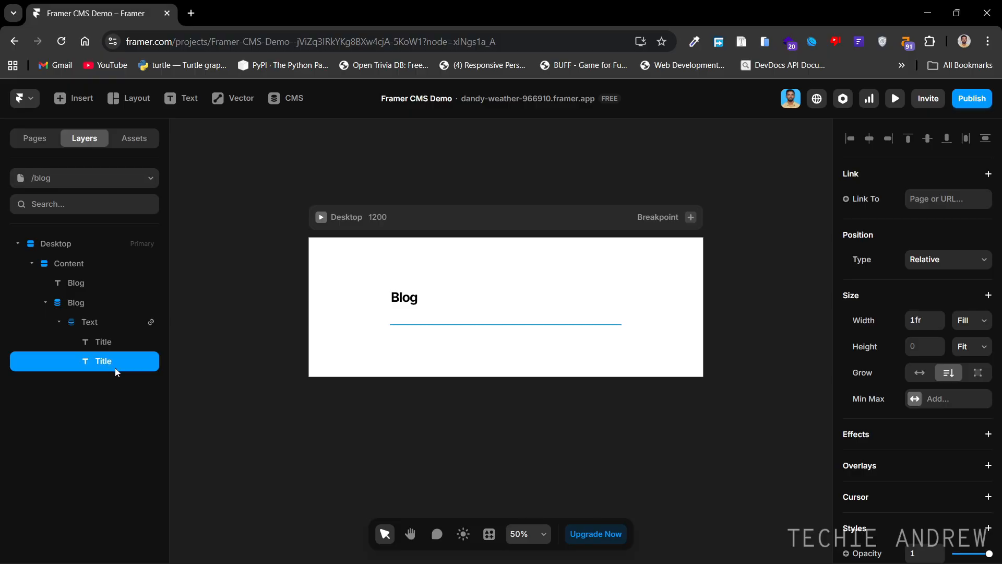
Replace the duplicated Title layer's Blog Title binding with the collection's Content field.
scroll(918, 339, "down", 7)
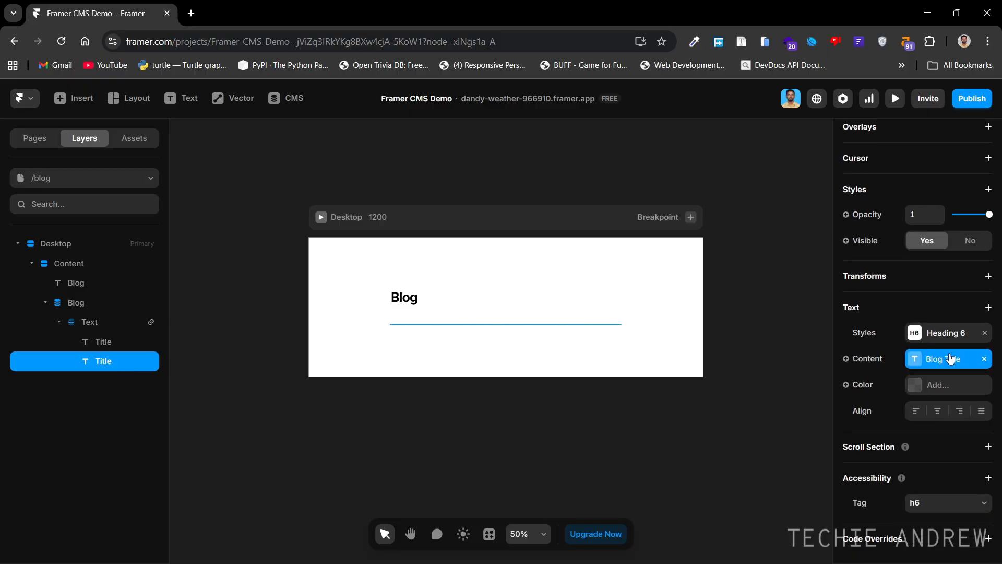
left_click(986, 361)
left_click(846, 359)
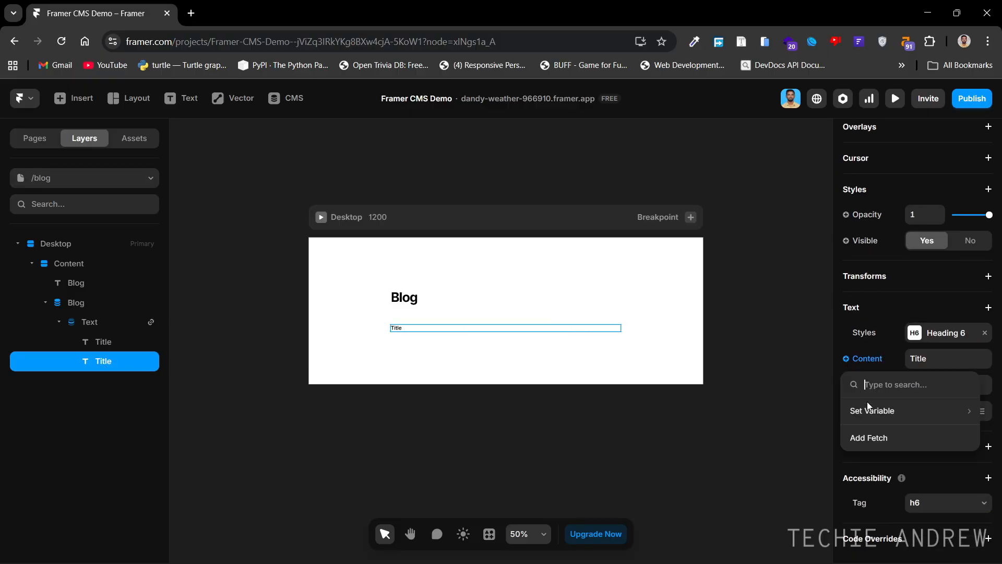
mouse_move(872, 410)
mouse_move(792, 206)
left_click(786, 176)
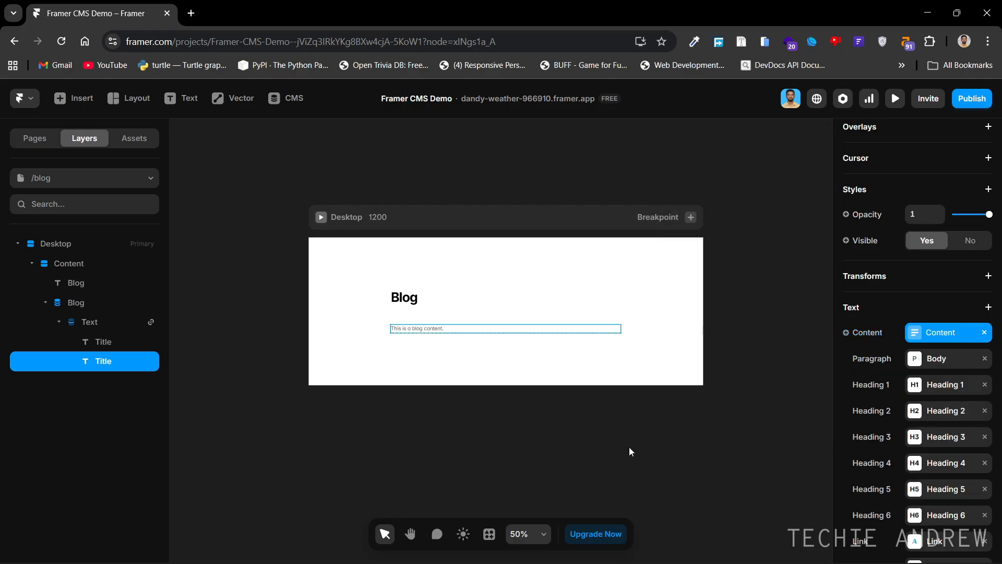
left_click(647, 431)
Compare the first Title layer's content binding with the aa item's Blog Title field, and return to the page canvas.
left_click(127, 343)
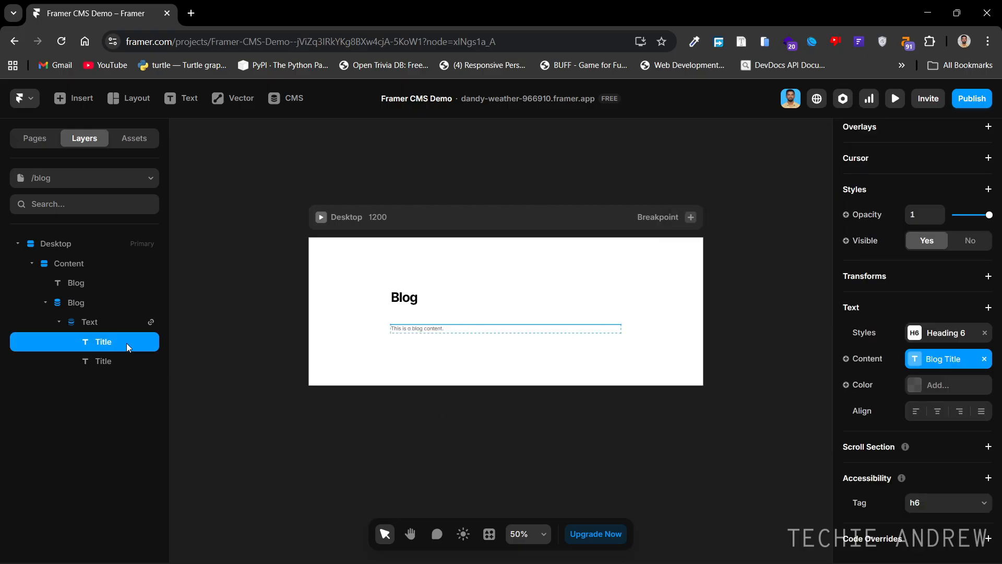
left_click(284, 99)
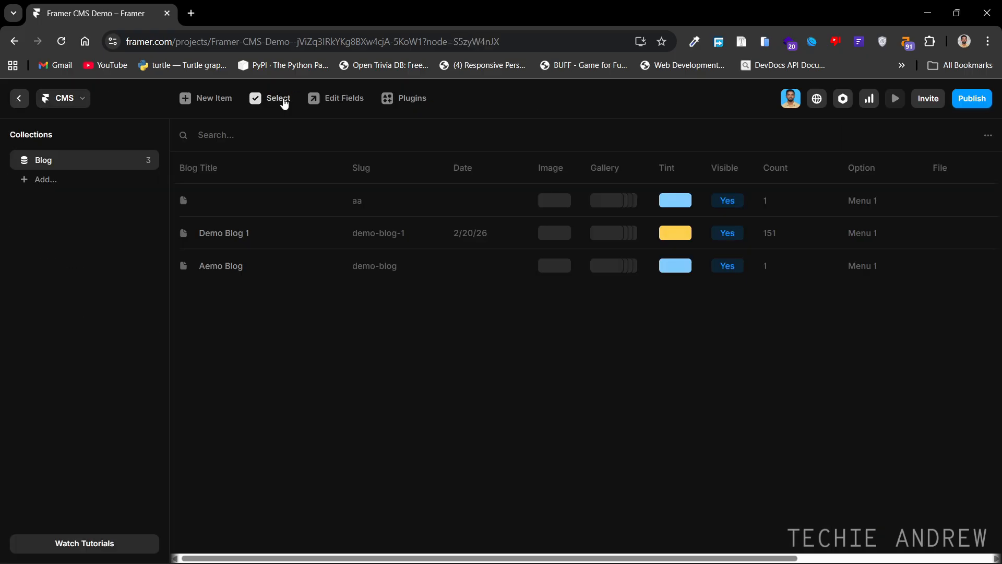
left_click(291, 197)
left_click(551, 188)
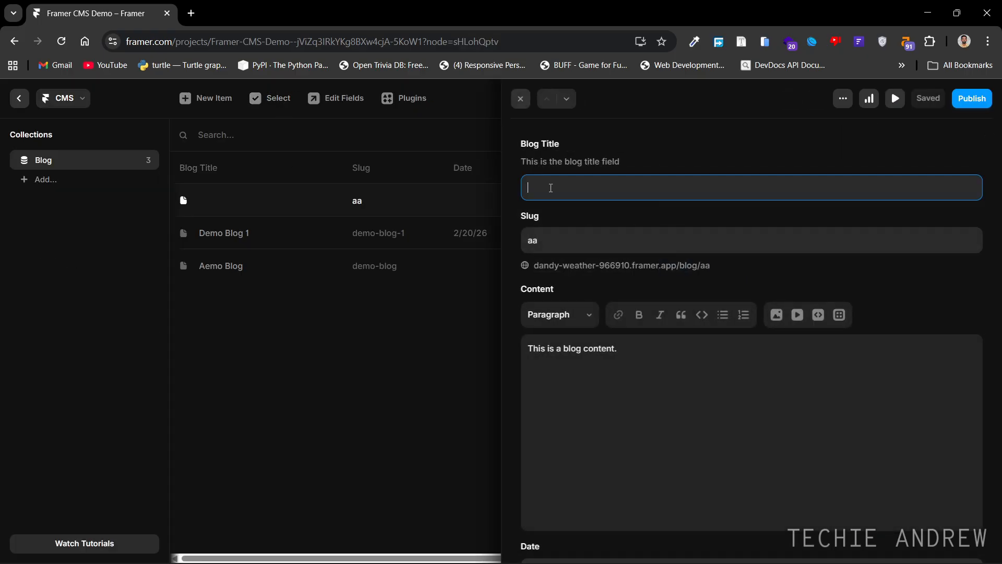
left_click(520, 99)
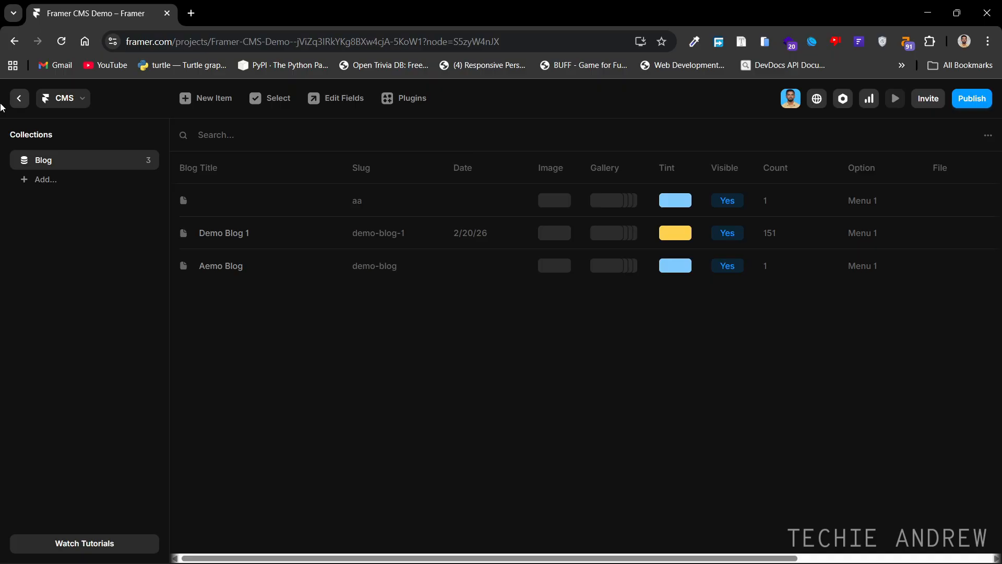
left_click(18, 102)
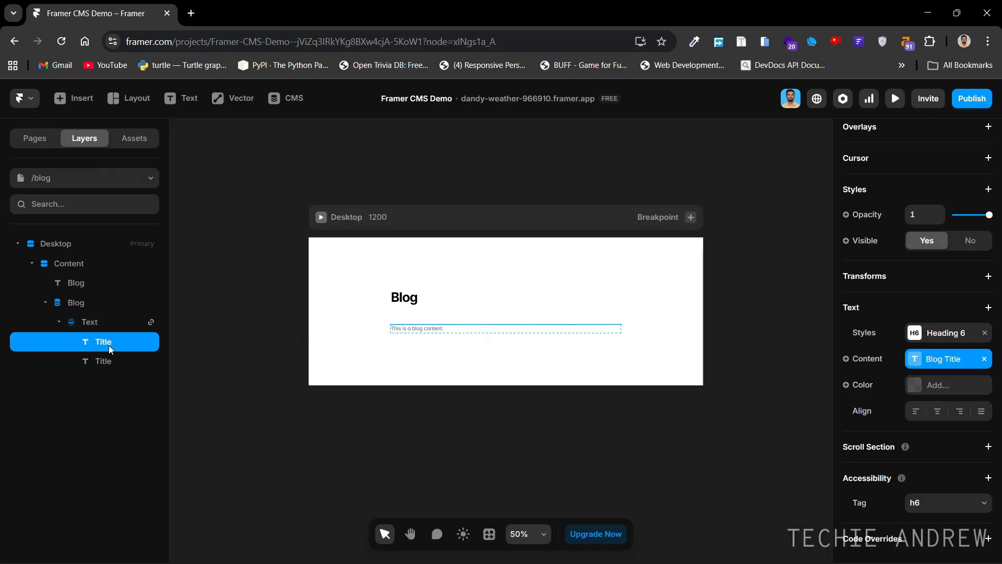
Check the filters applied to the Blog collection list and close the filter settings.
left_click(92, 302)
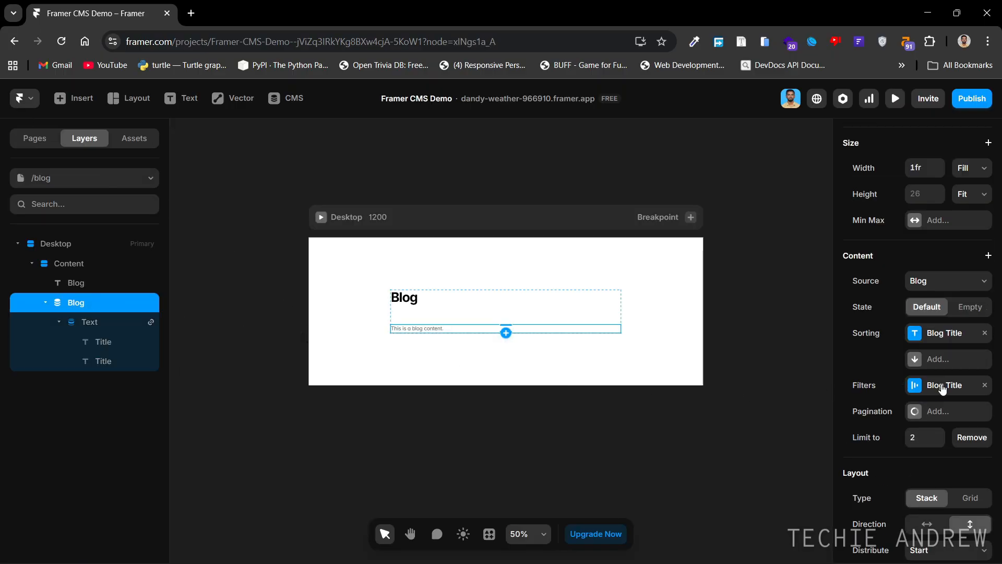
left_click(963, 387)
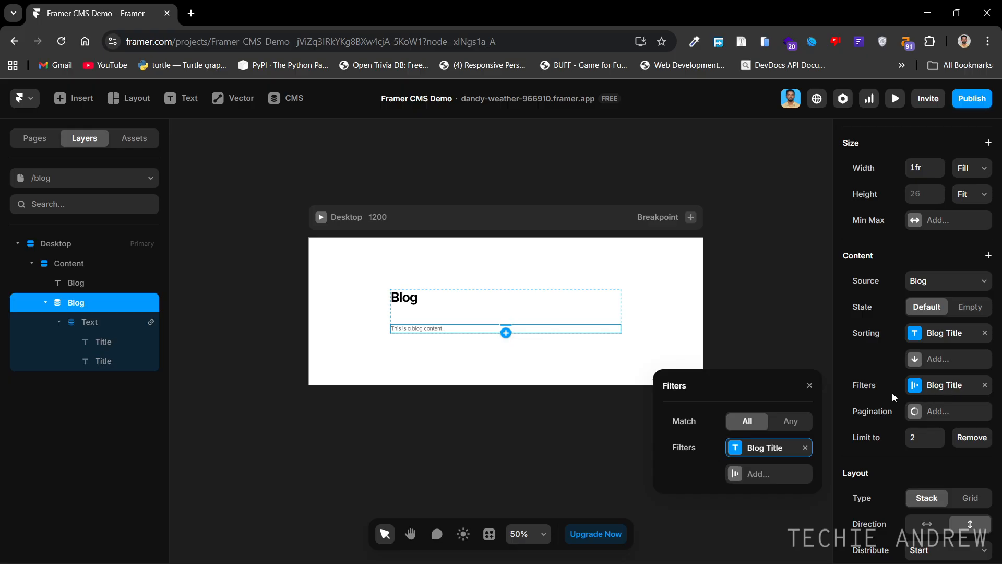
left_click(809, 387)
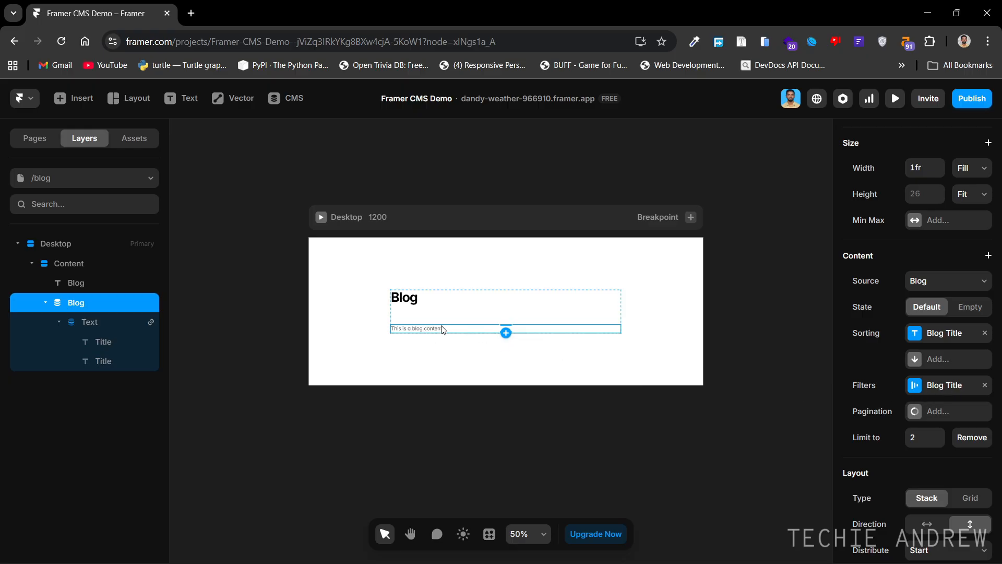
Inspect the aa item's Blog Title and Content fields again and return to the page canvas.
left_click(286, 98)
left_click(357, 209)
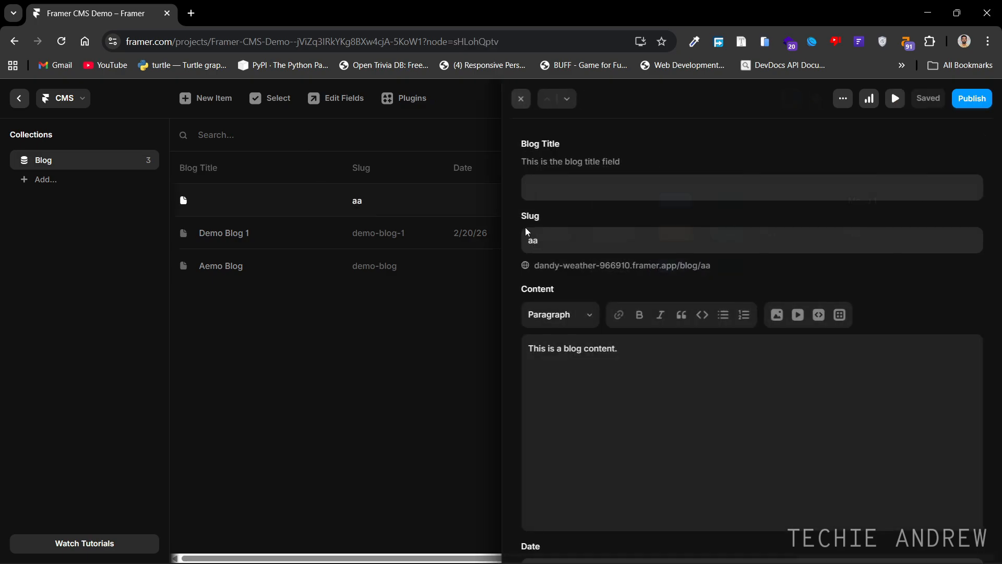
left_click(557, 185)
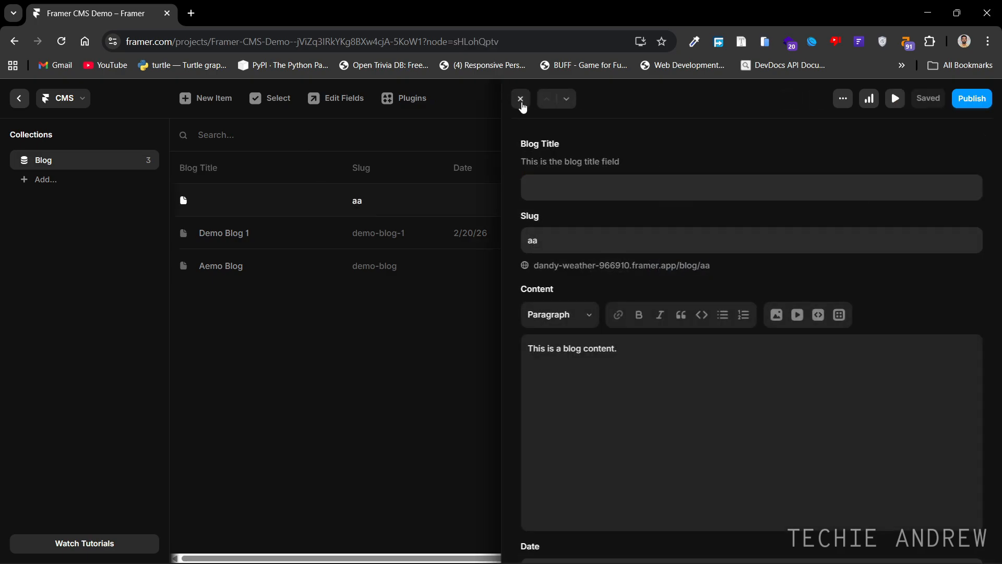
left_click(520, 99)
left_click(19, 98)
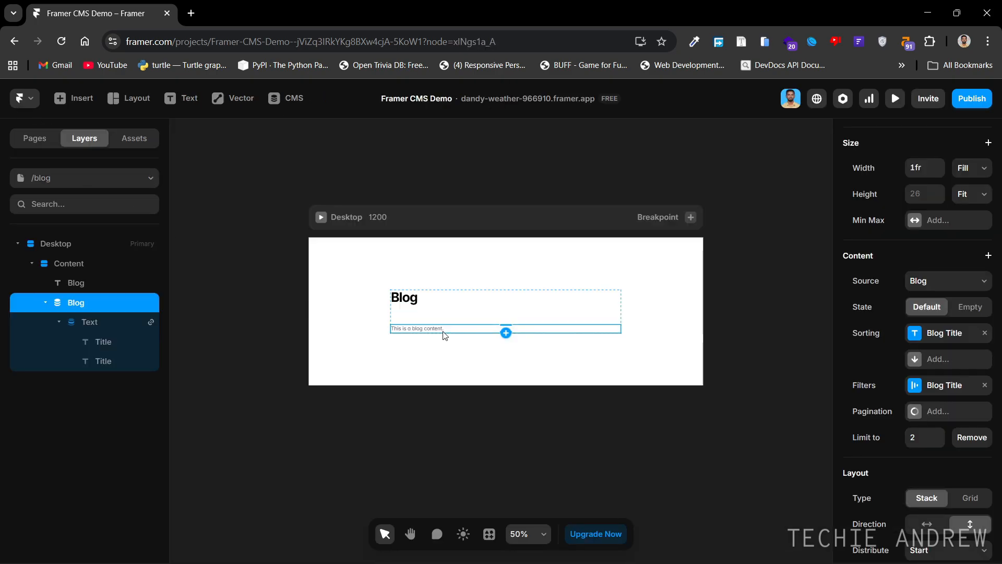
Replace the aa item's Content text with Demo1 and return to the page canvas.
left_click(295, 99)
left_click(341, 197)
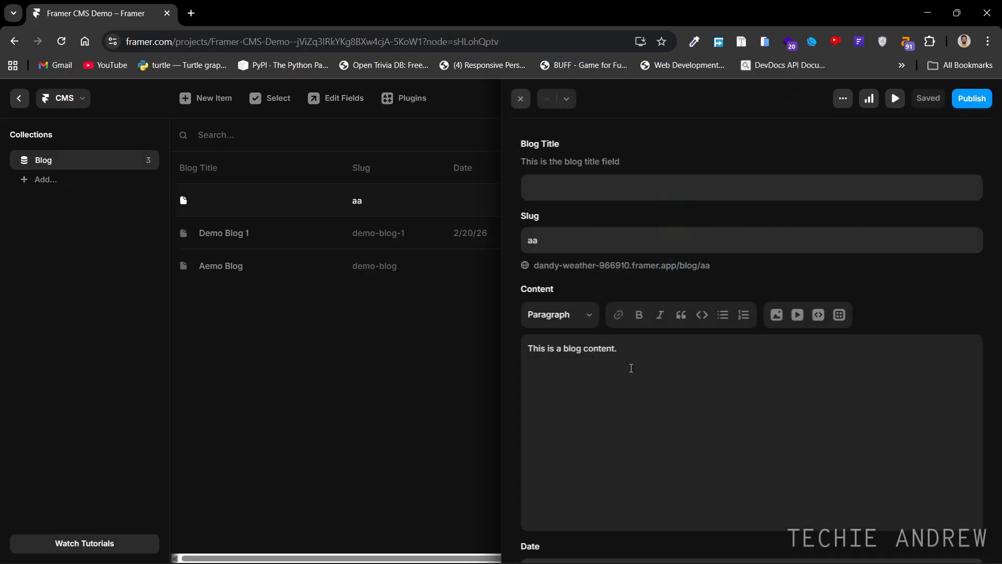
scroll(629, 323, "down", 8)
scroll(627, 284, "up", 6)
scroll(637, 314, "up", 2)
type("a")
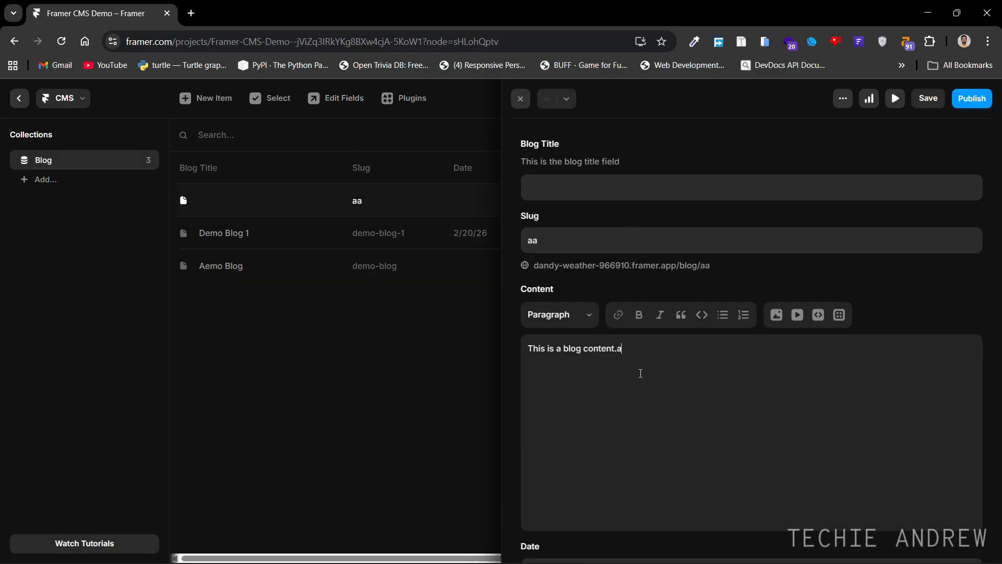
key("ctrl+a")
type("D")
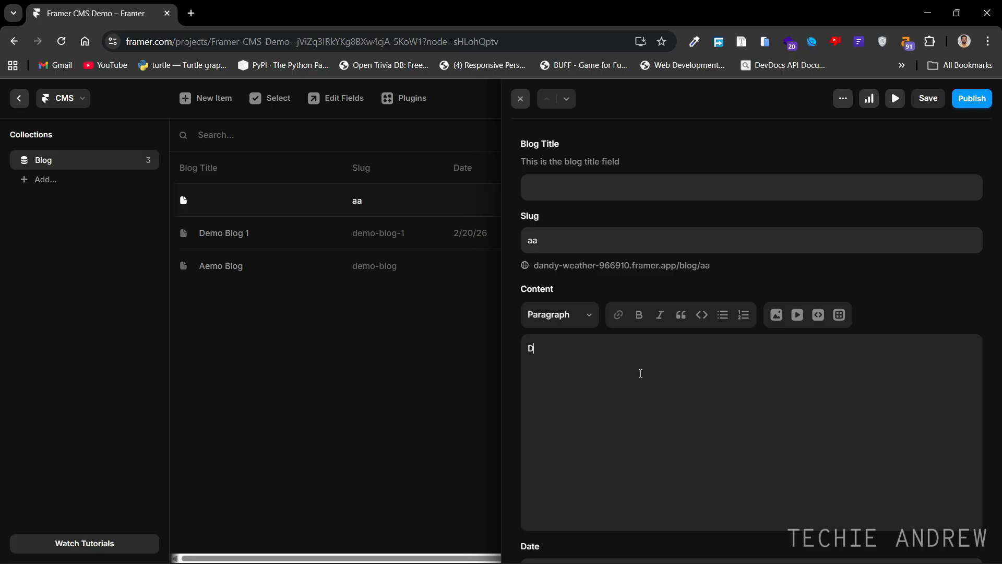
type("Fmo1")
key("Return")
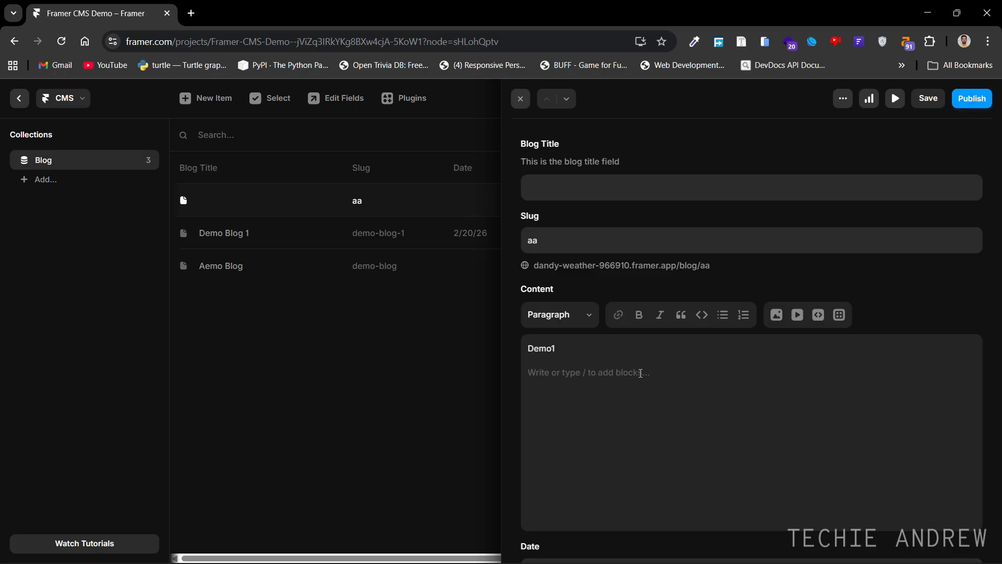
key("BackSpace")
left_click(521, 98)
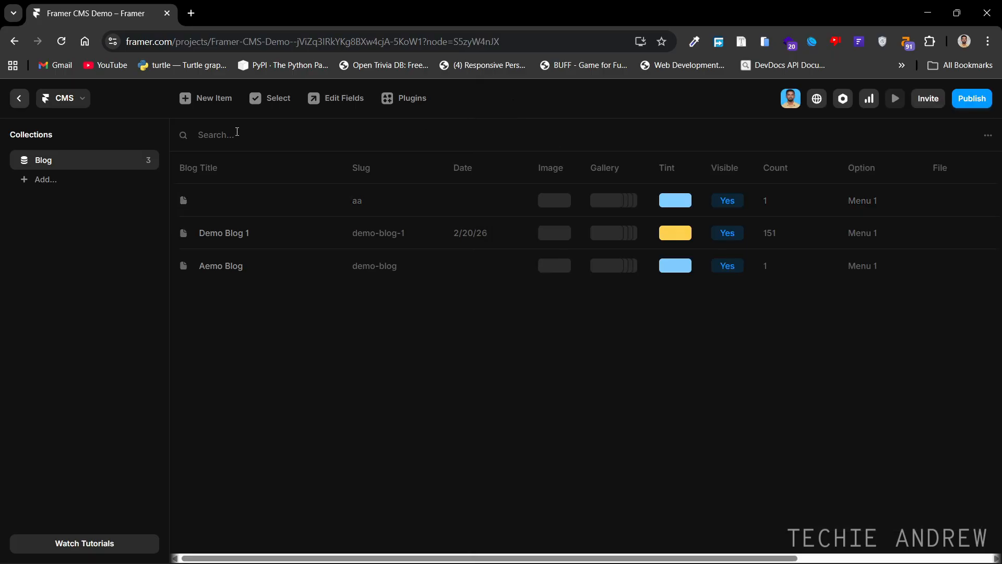
left_click(21, 100)
left_click(437, 388)
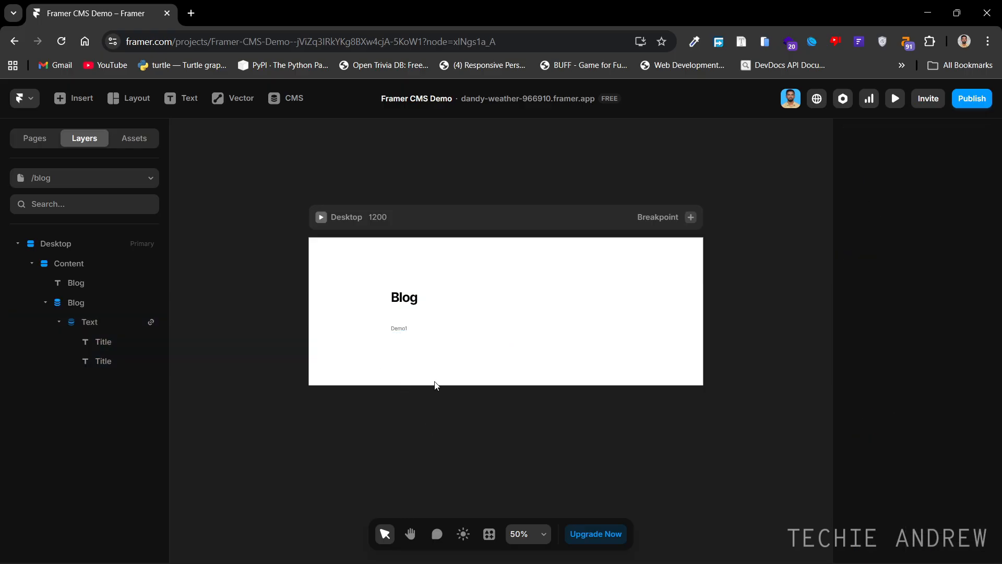
Compare the content bindings of the two Title layers in the Blog list.
left_click(430, 323)
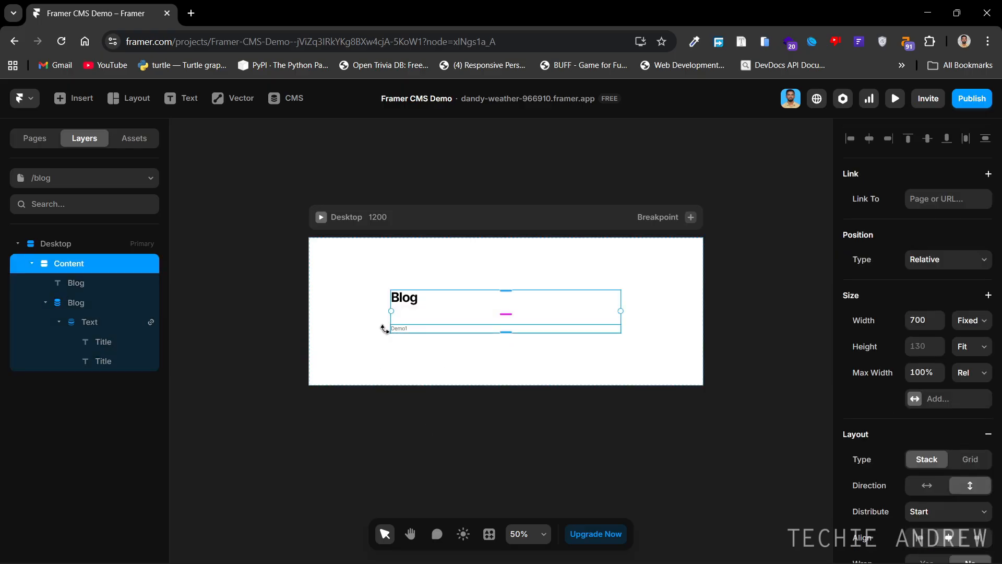
left_click(121, 342)
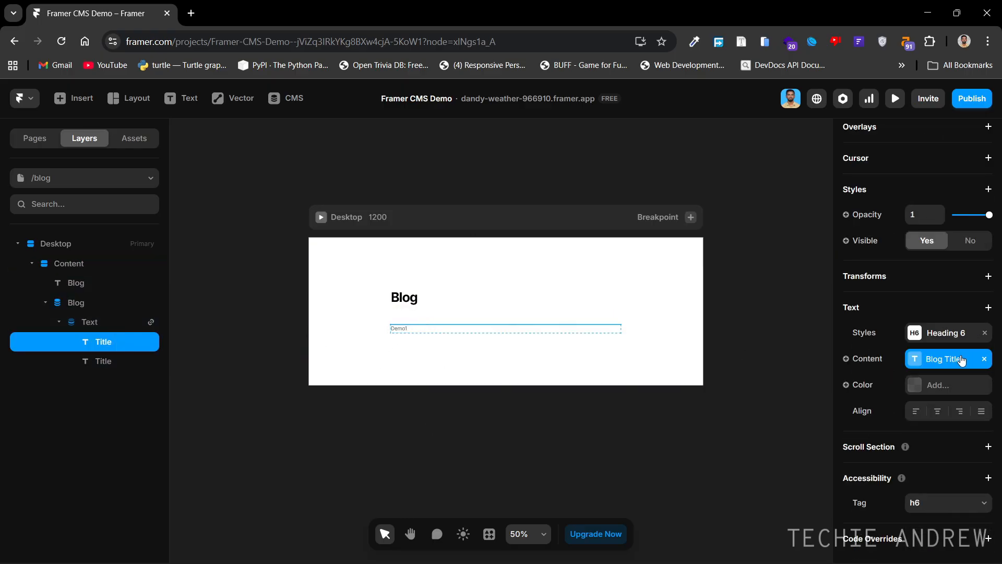
left_click(130, 360)
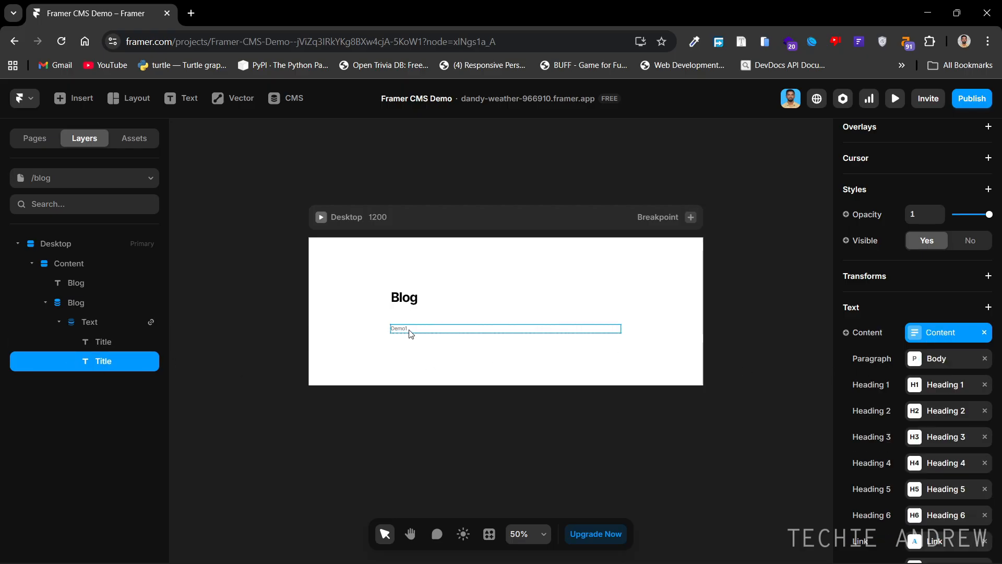
Check the aa item's Blog Title and Content in the collection, and return to the page canvas with nothing selected.
left_click(291, 107)
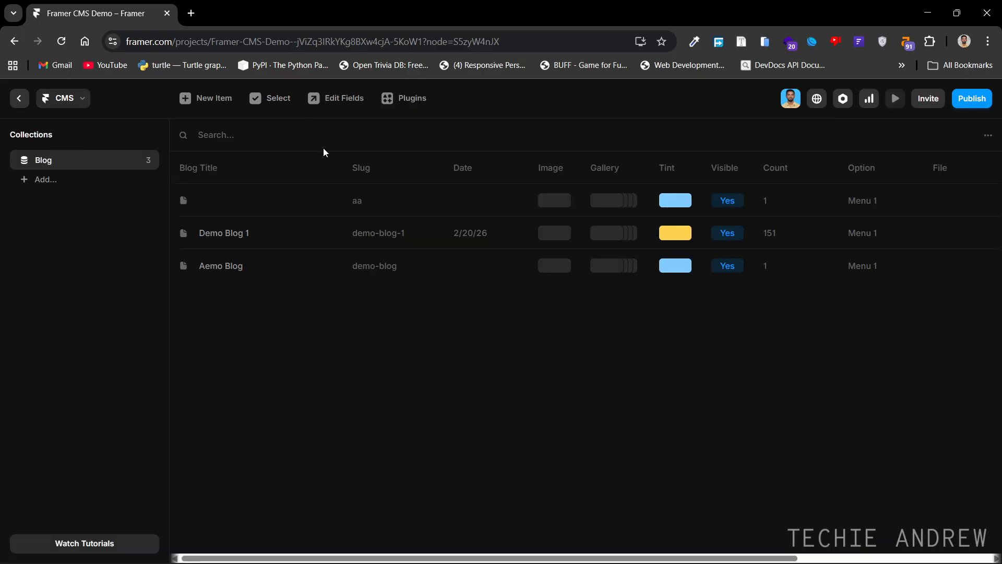
left_click(331, 199)
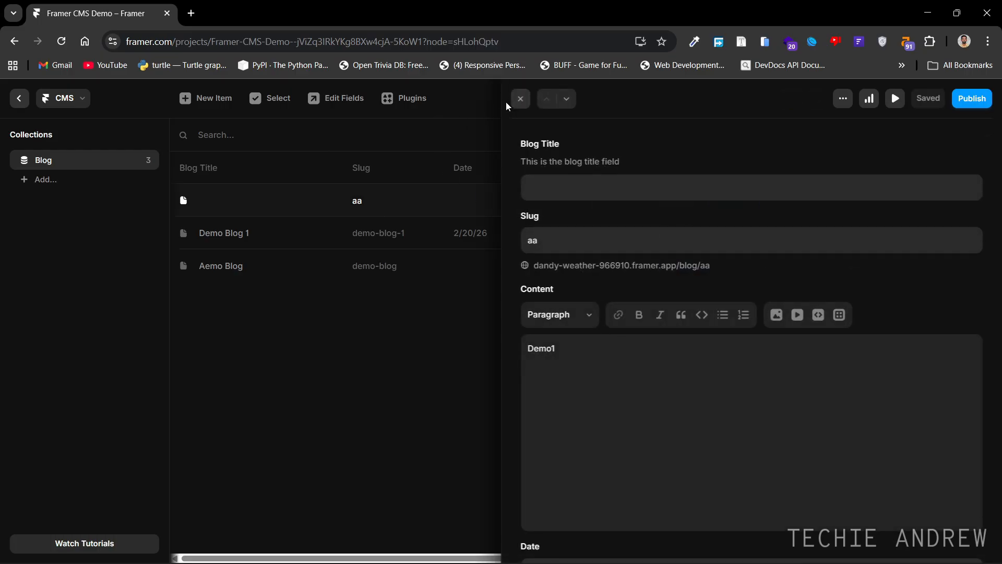
left_click(519, 99)
left_click(19, 98)
left_click(424, 449)
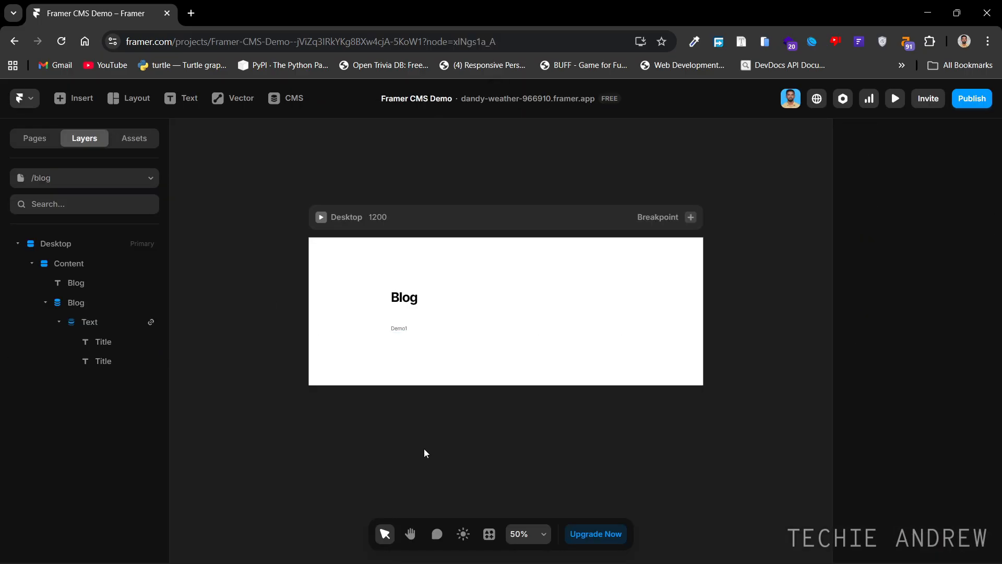
Change the condition of the Blog list's Blog Title filter to Is Set.
left_click(99, 309)
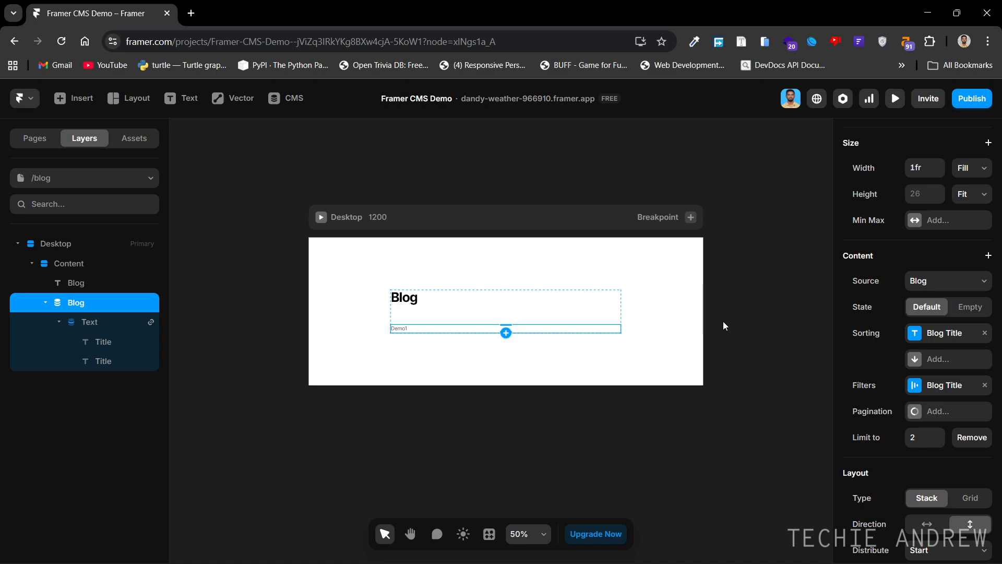
left_click(943, 386)
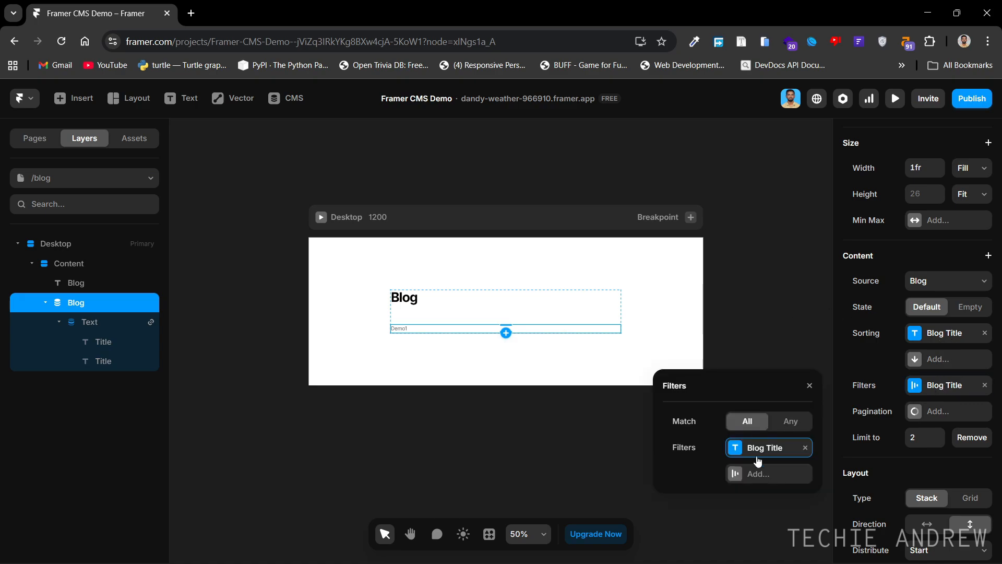
left_click(756, 458)
left_click(757, 451)
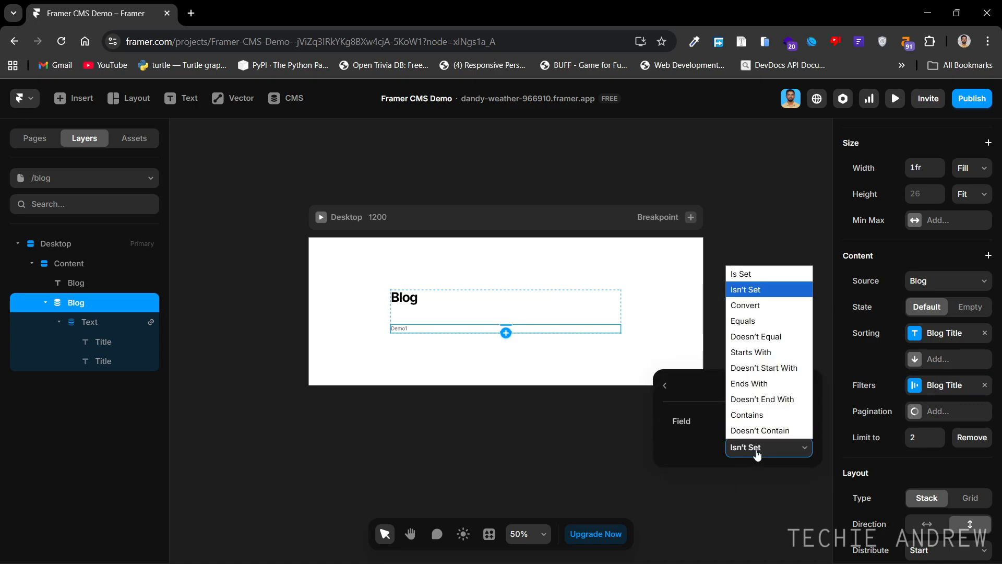
left_click(762, 281)
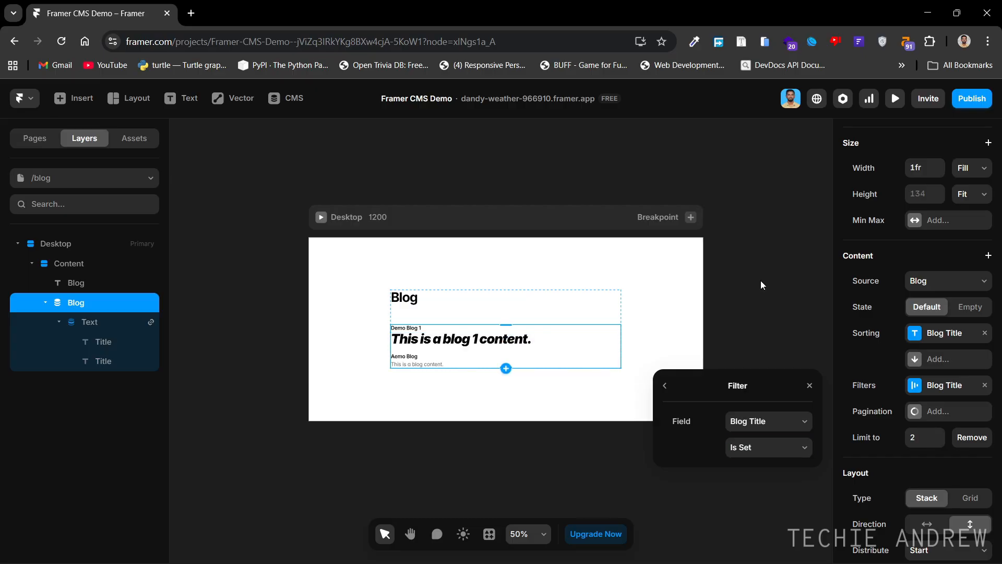
Check the Blog collection's items and the Aemo Blog item's title and content, and return to the page canvas with nothing selected.
left_click(810, 385)
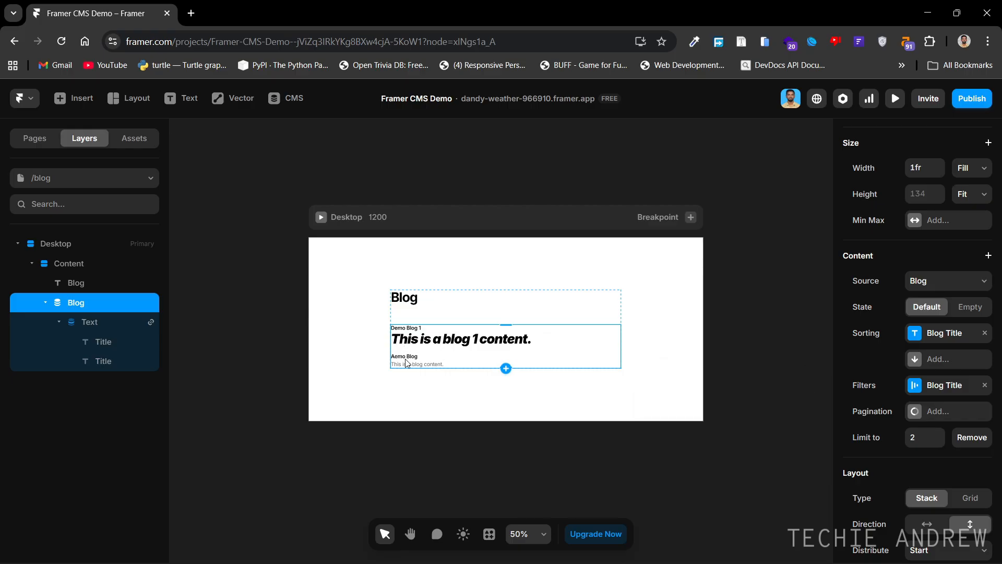
left_click(290, 99)
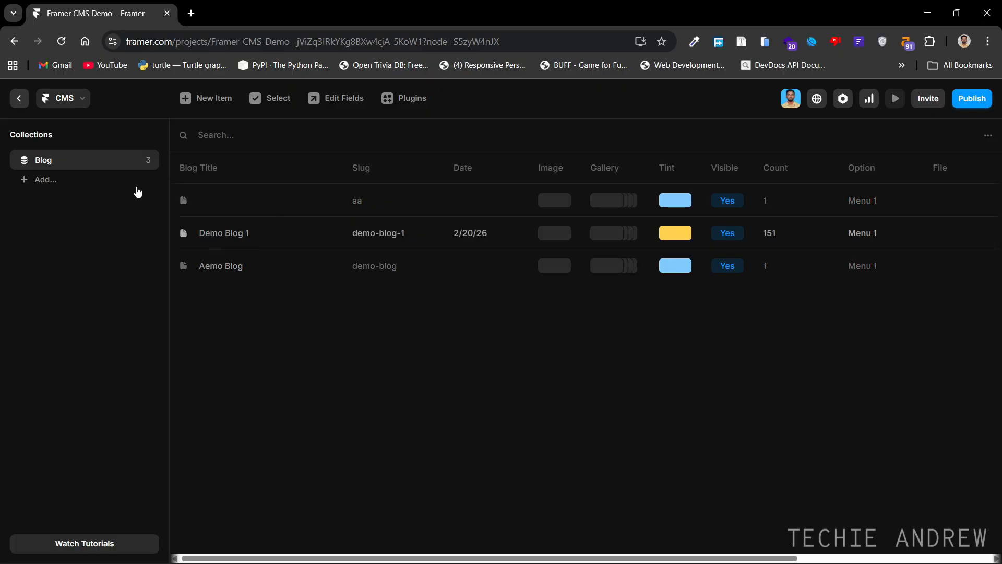
left_click(18, 104)
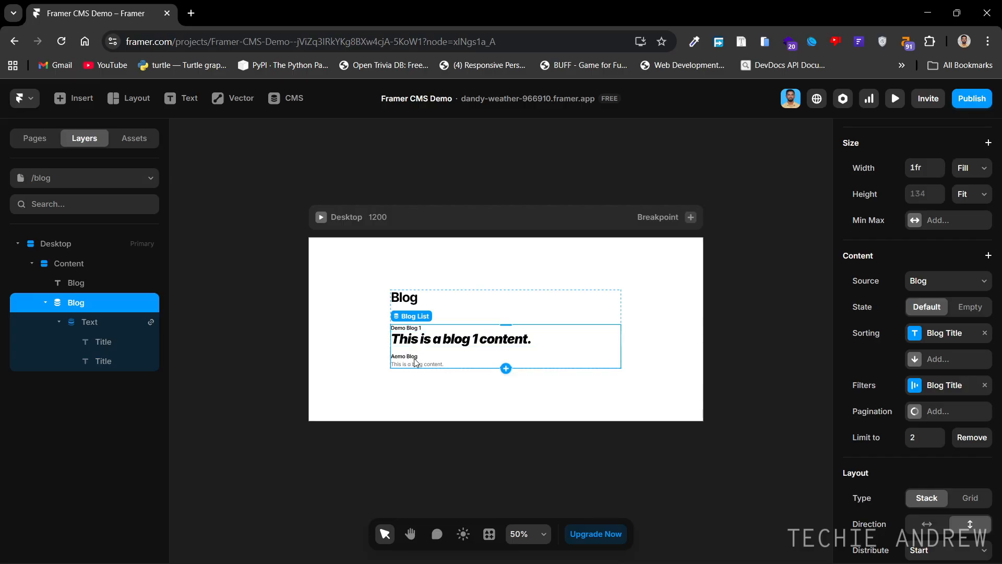
left_click(297, 102)
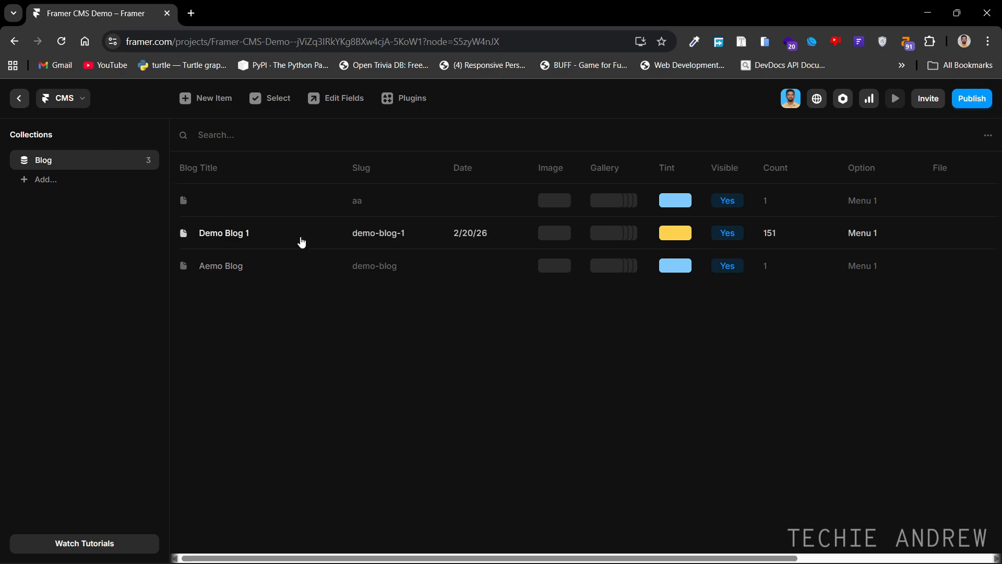
left_click(418, 270)
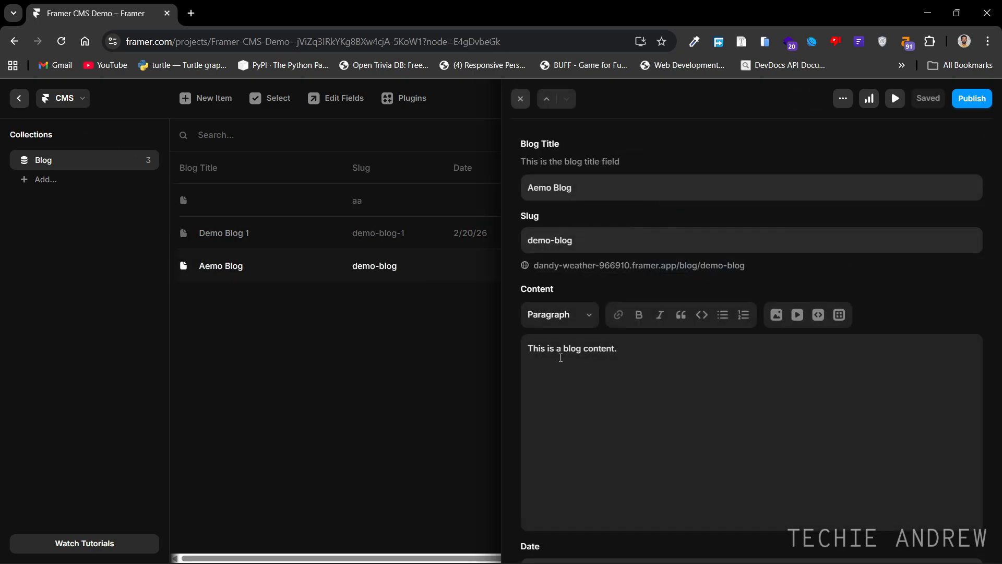
left_click(521, 99)
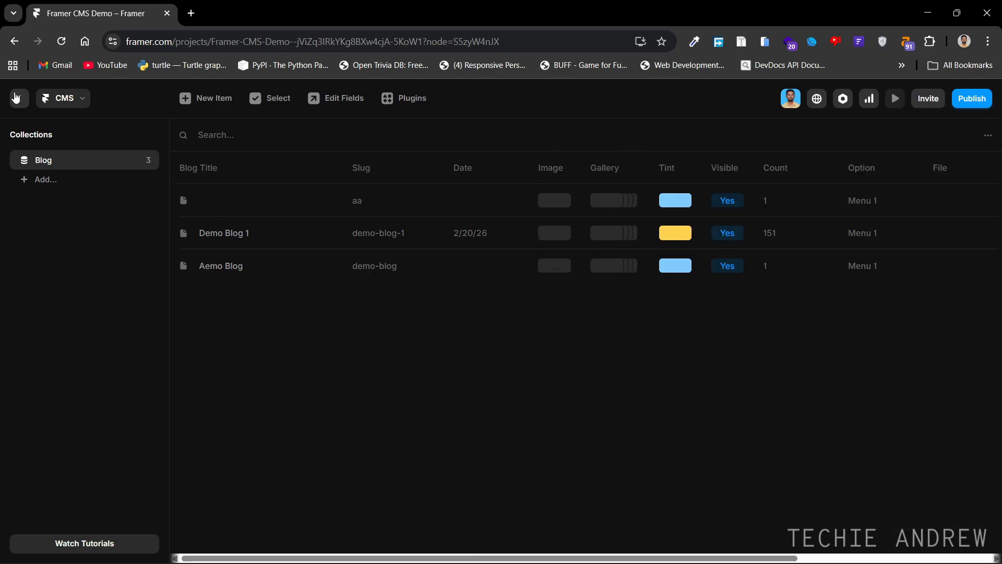
left_click(20, 101)
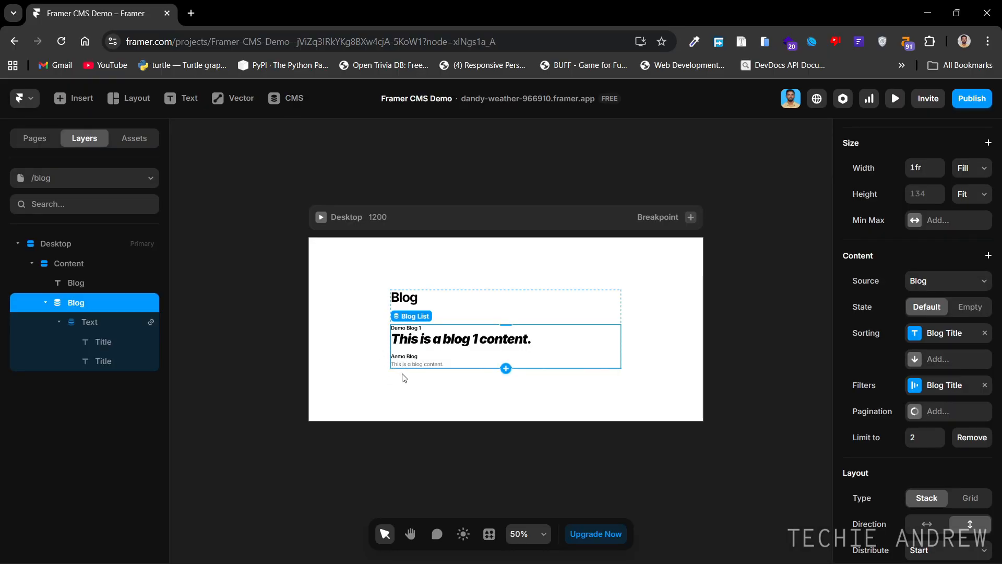
left_click(431, 442)
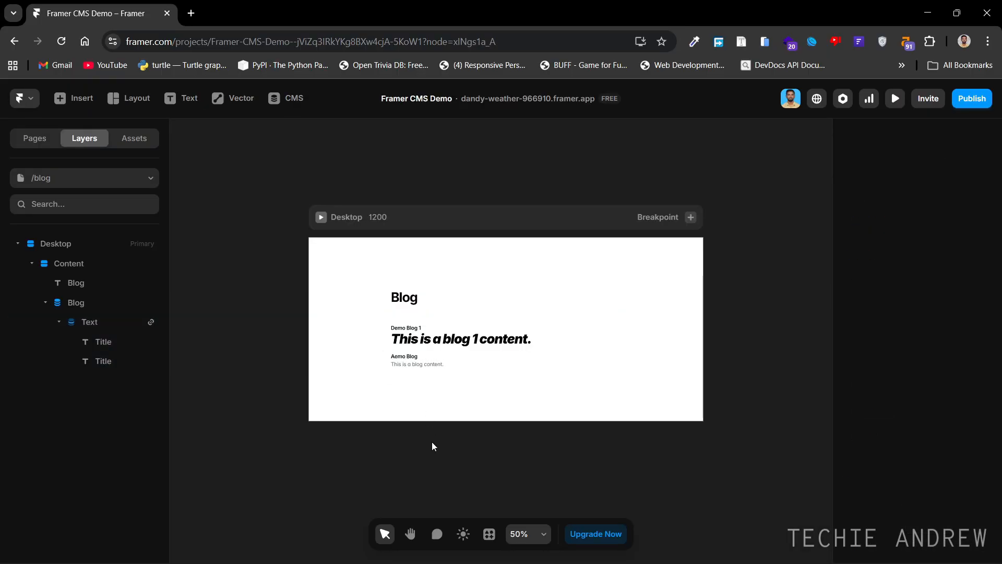
Remove the Blog Title filter and the Blog Title sorting from the Blog list.
left_click(109, 304)
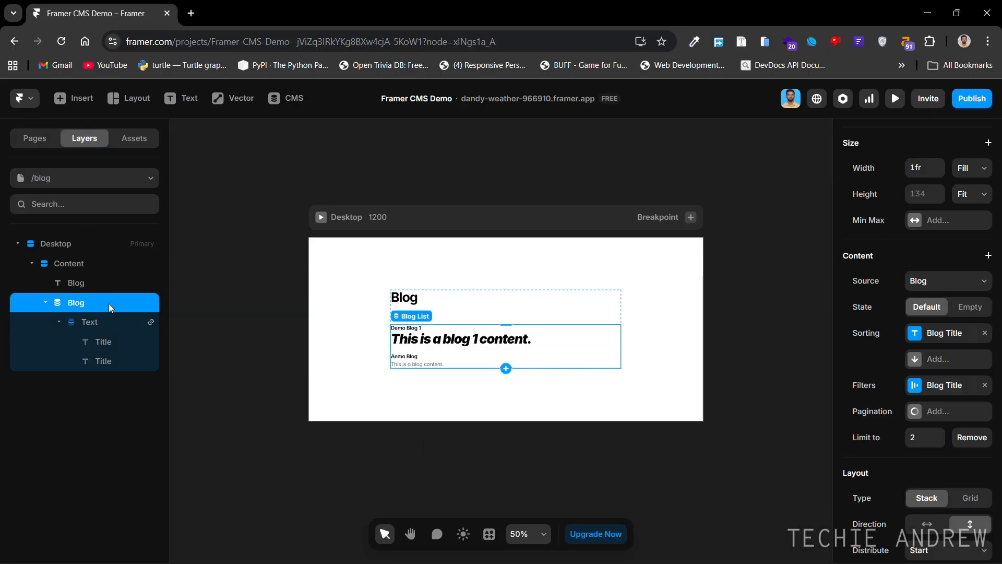
left_click(986, 386)
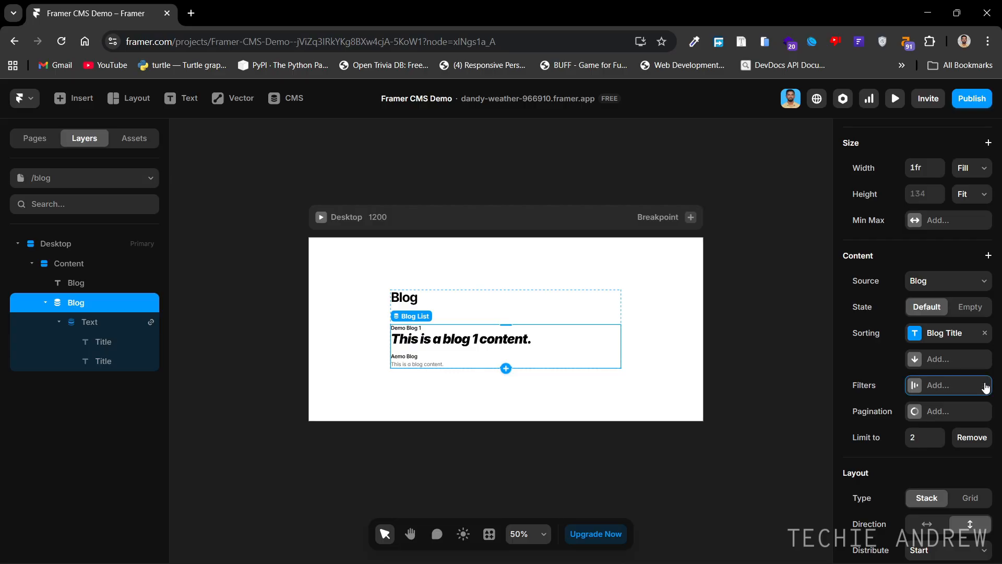
left_click(426, 433)
left_click(32, 310)
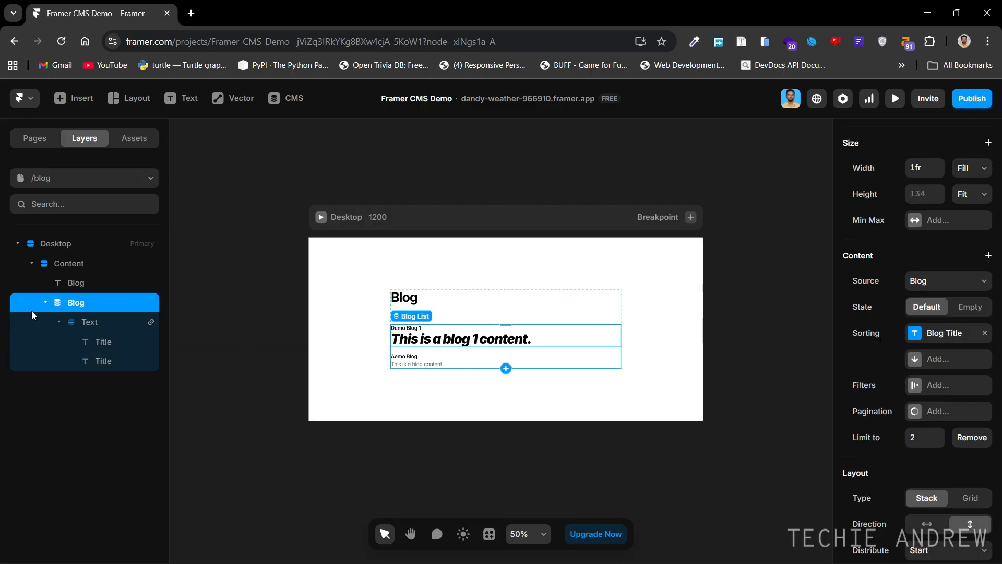
left_click(59, 321)
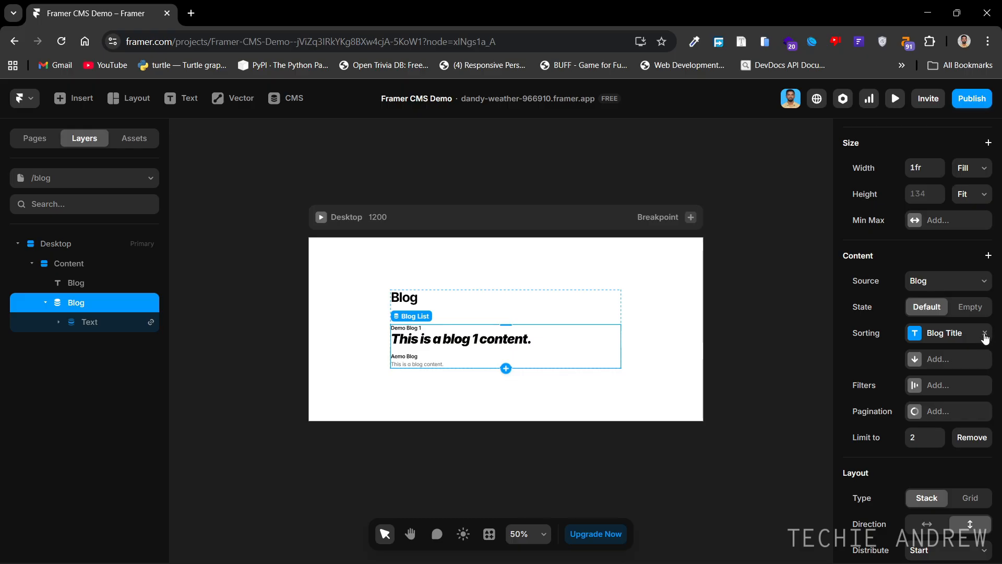
left_click(985, 334)
left_click(438, 375)
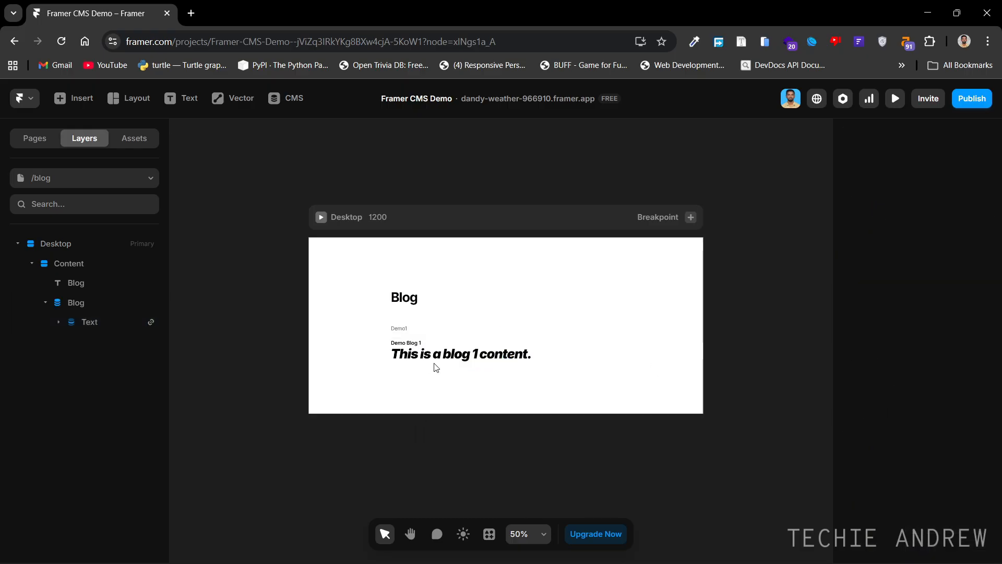
Remove the item limit from the Blog list.
left_click(441, 343)
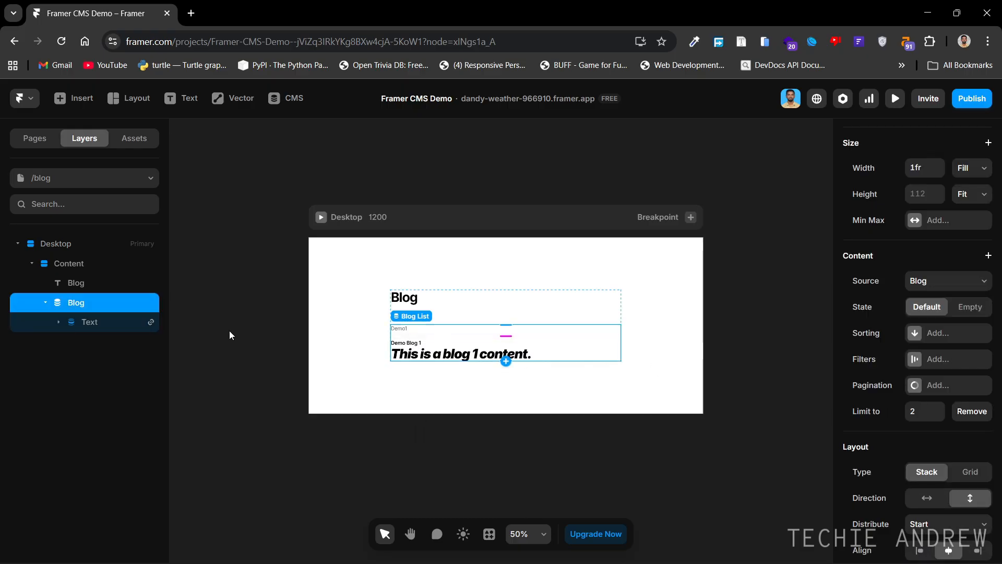
left_click(972, 411)
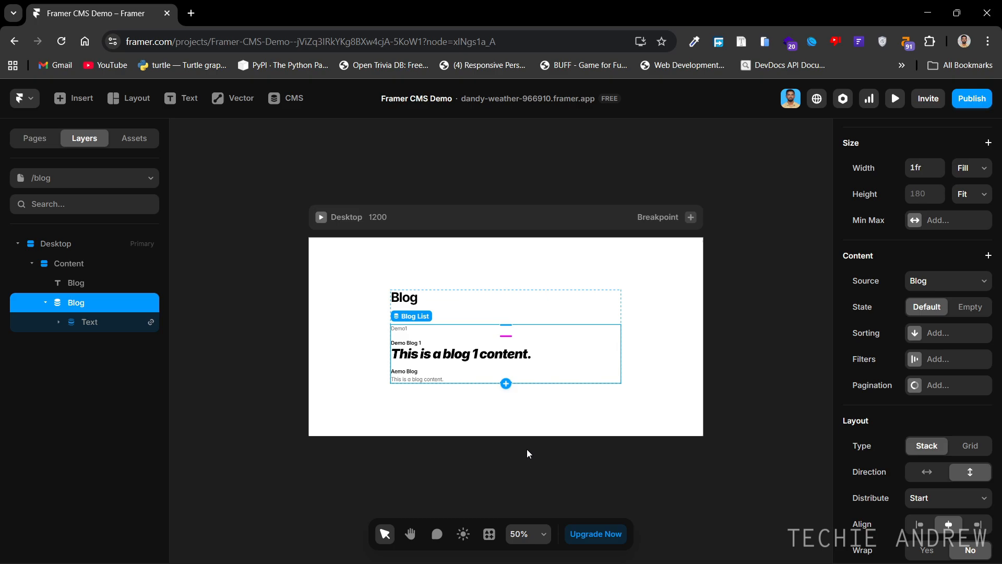
key("ctrl+z")
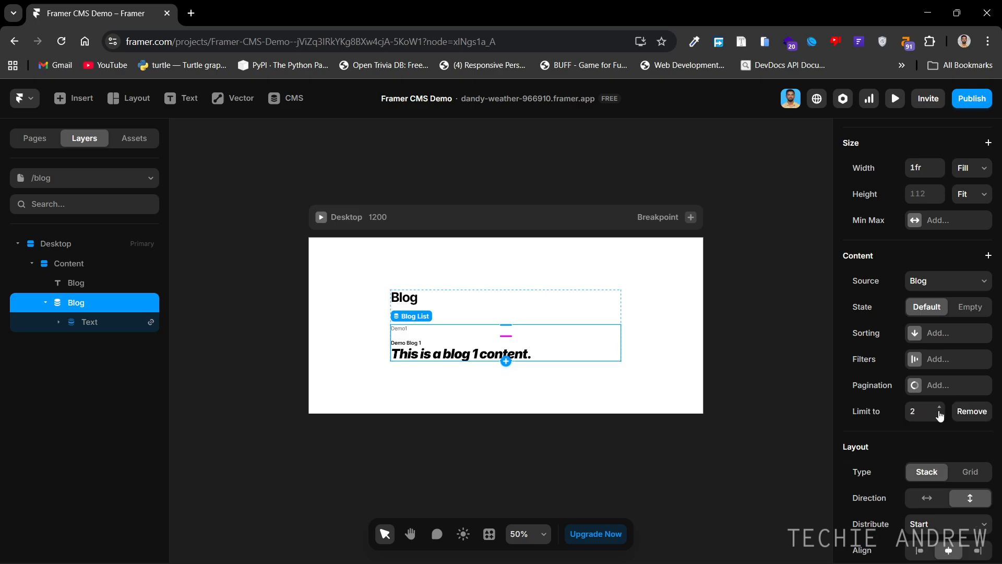
left_click(975, 412)
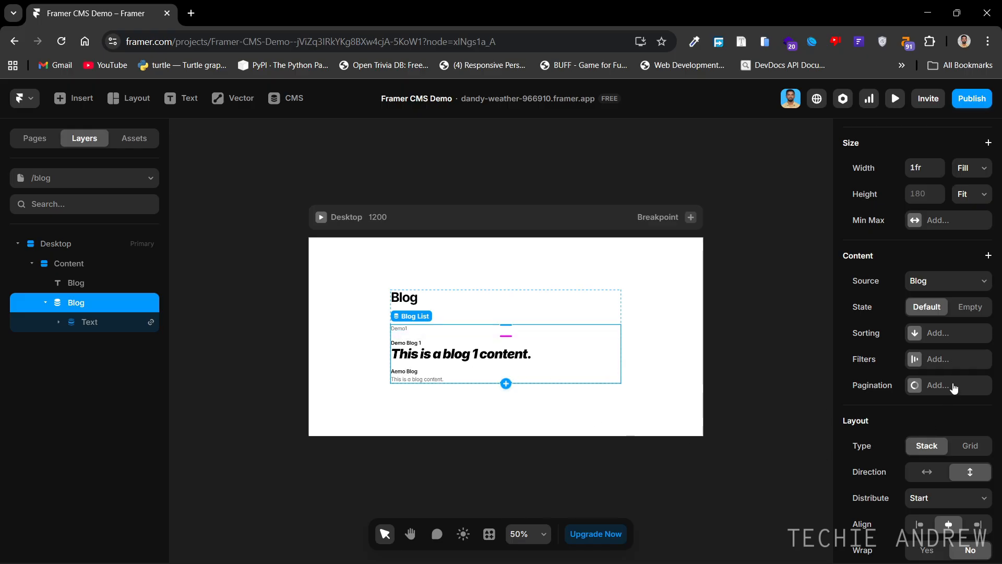
Add Infinite Scroll pagination to the Blog list.
left_click(953, 386)
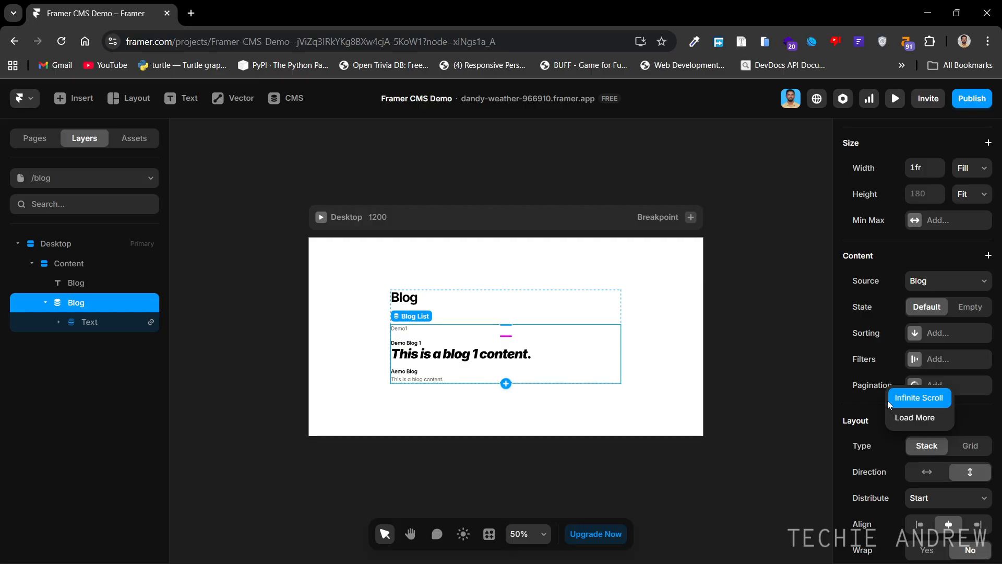
left_click(914, 408)
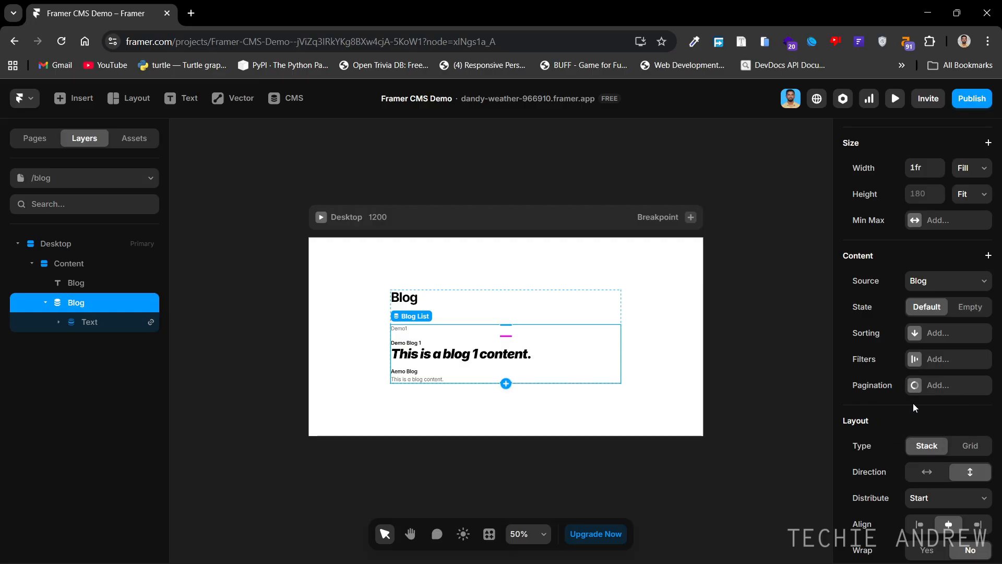
left_click(931, 386)
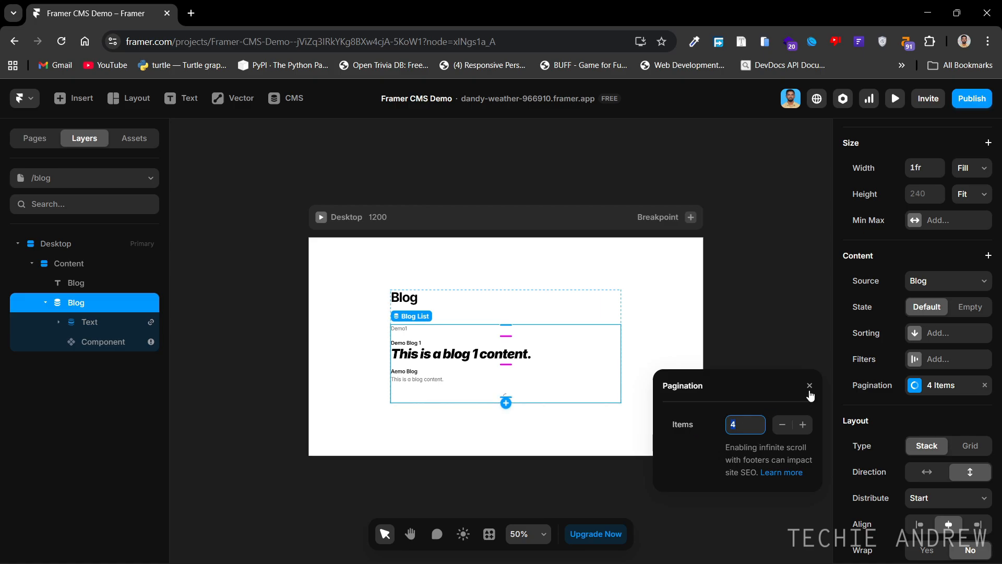
Replace the Blog List's infinite scroll pagination with Load More pagination, keeping 4 items.
left_click(810, 385)
left_click(984, 387)
left_click(958, 388)
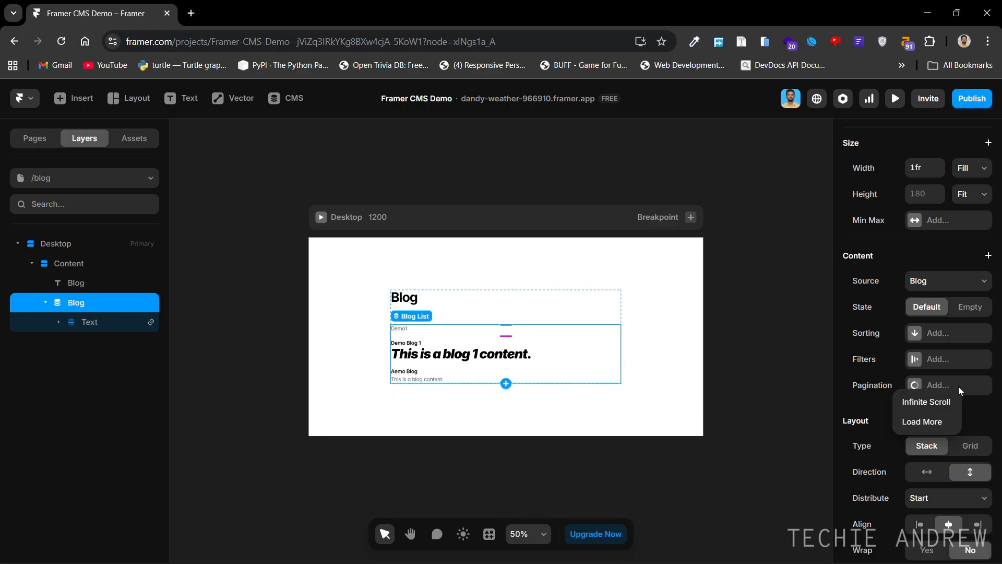
left_click(928, 426)
left_click(945, 389)
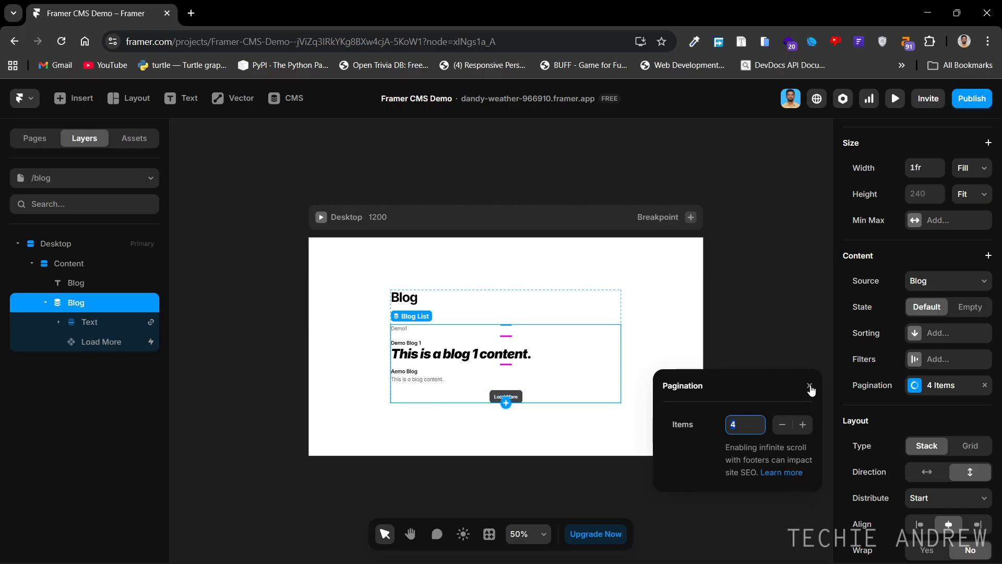
left_click(810, 387)
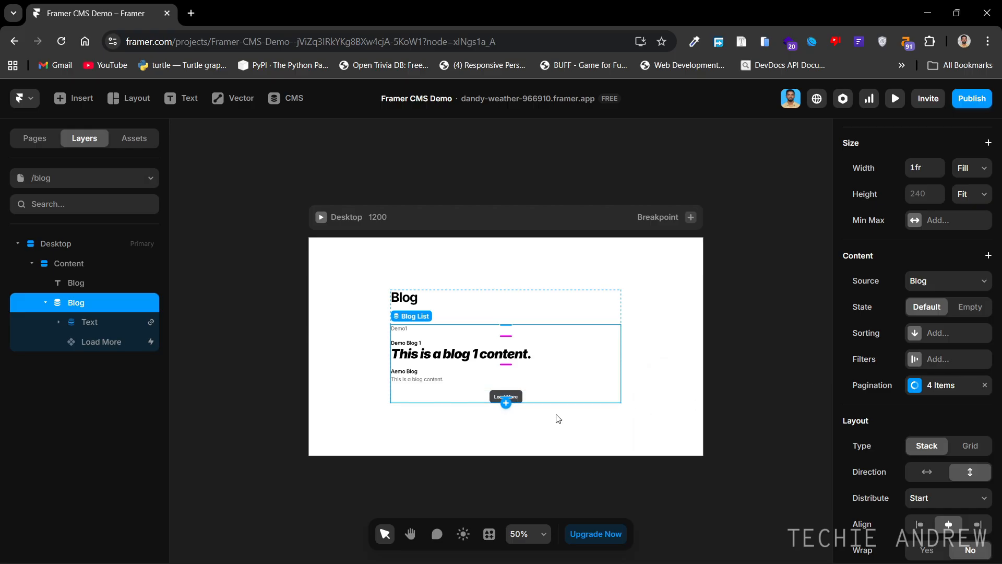
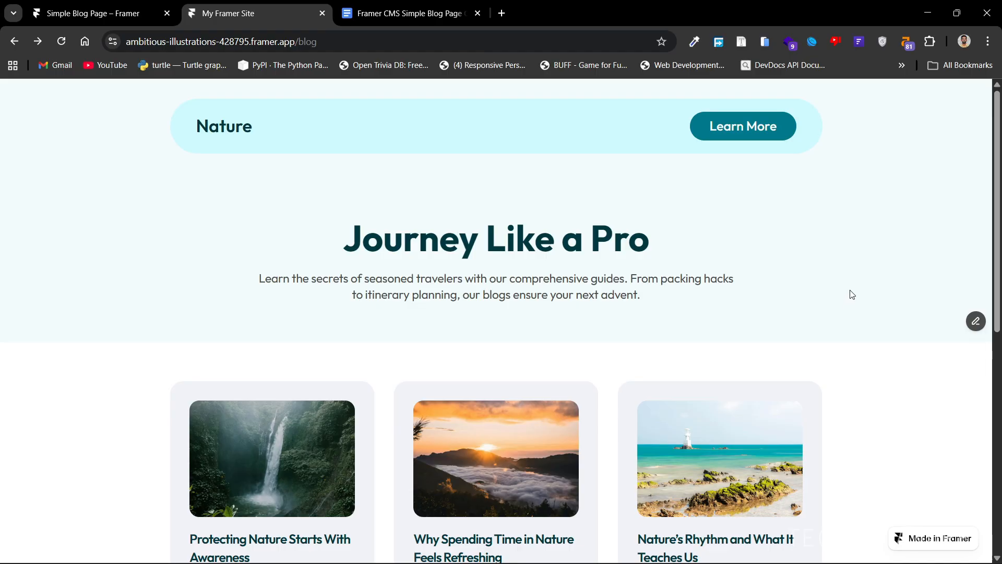
Examine the published Nature blog page, from its header and hero text to the grid of post cards.
scroll(852, 294, "down", 8)
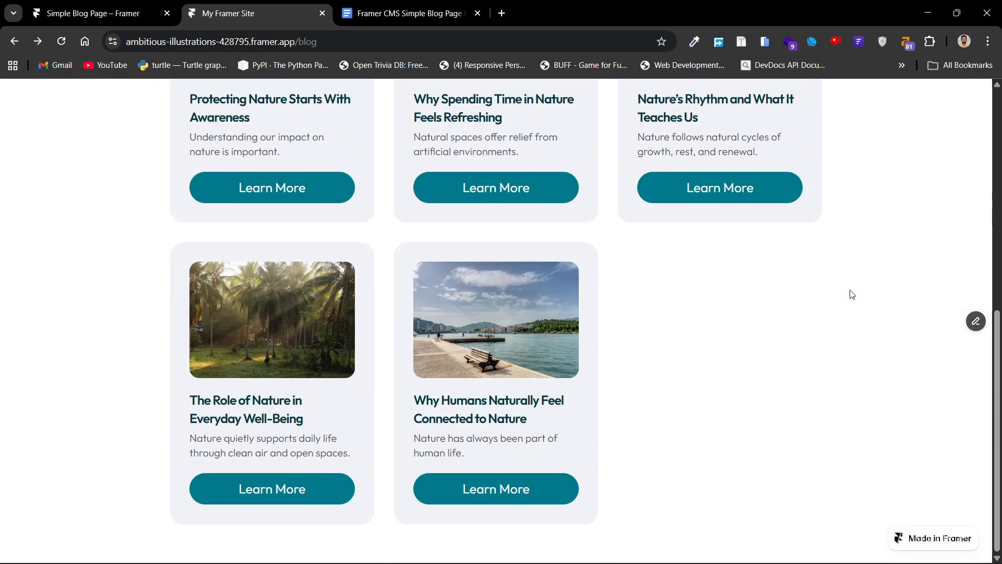
scroll(852, 295, "up", 8)
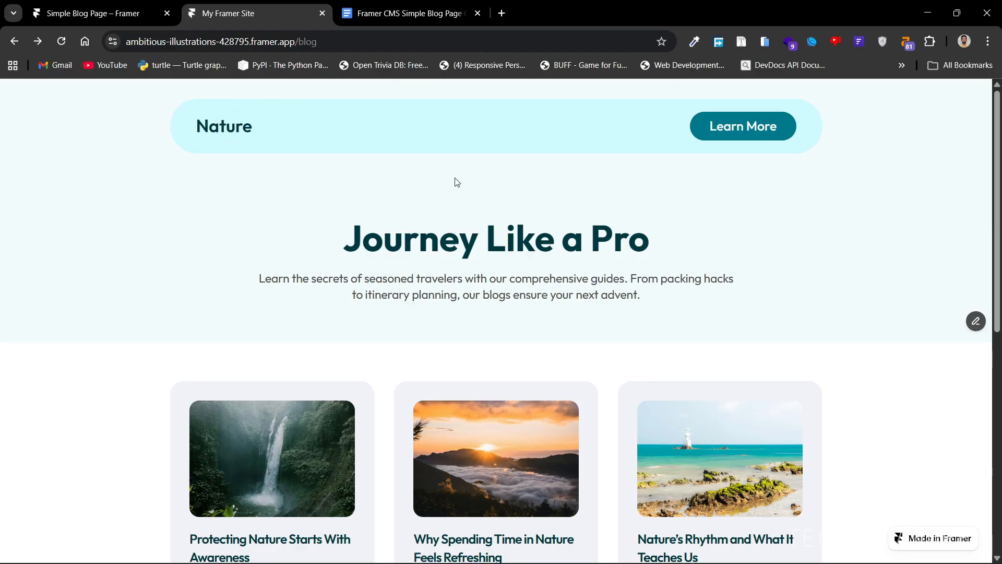
scroll(328, 283, "down", 8)
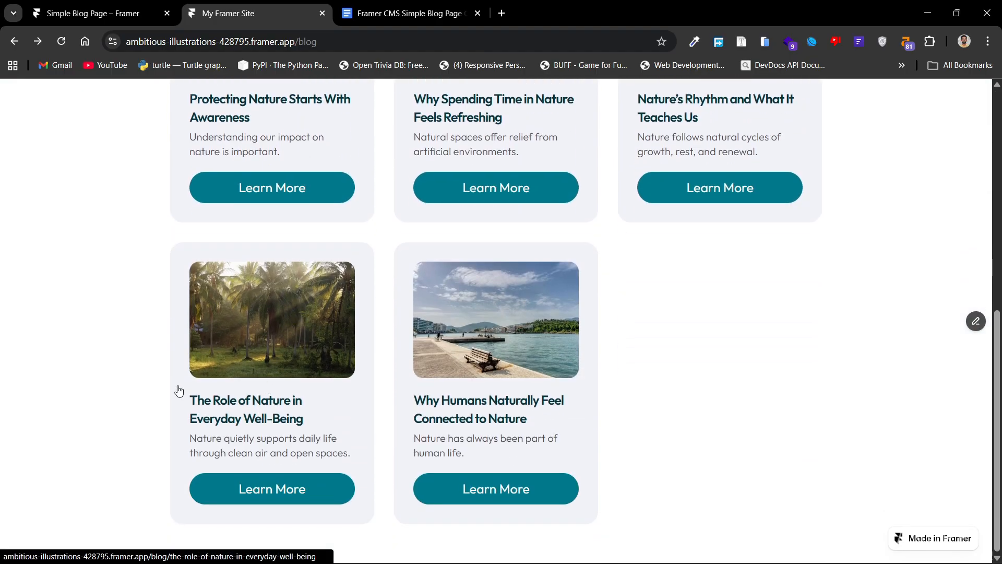
scroll(128, 251, "up", 3)
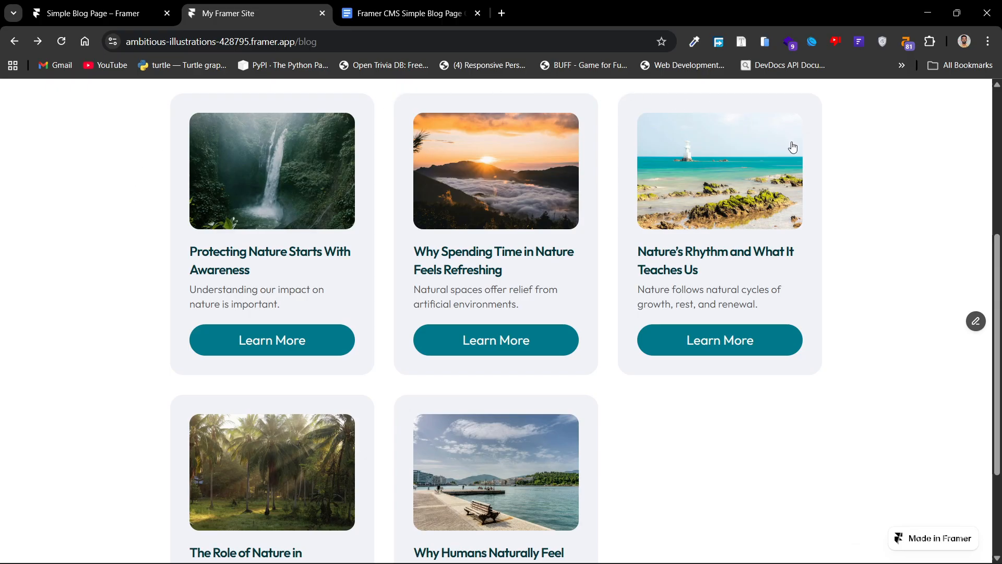
scroll(399, 284, "up", 3)
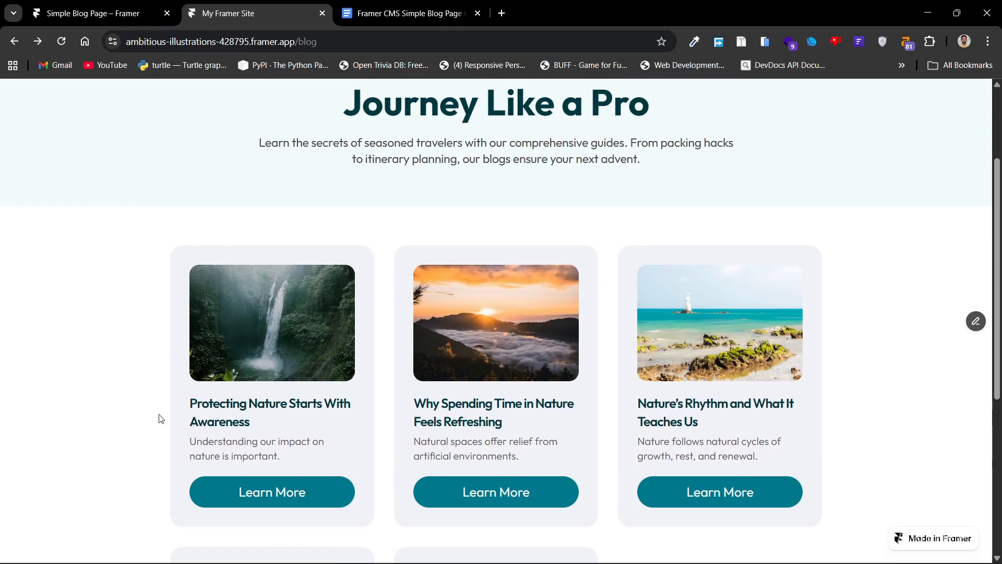
scroll(161, 419, "down", 3)
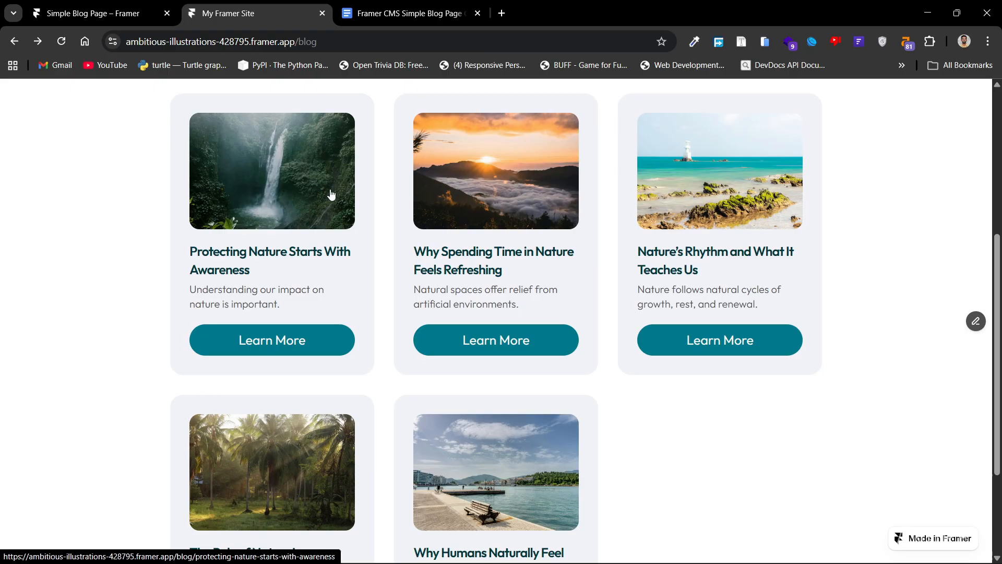
Switch to the Google Docs file "Framer CMS Simple Blog Page Contents" and review the blog article texts.
left_click(402, 13)
scroll(421, 315, "down", 12)
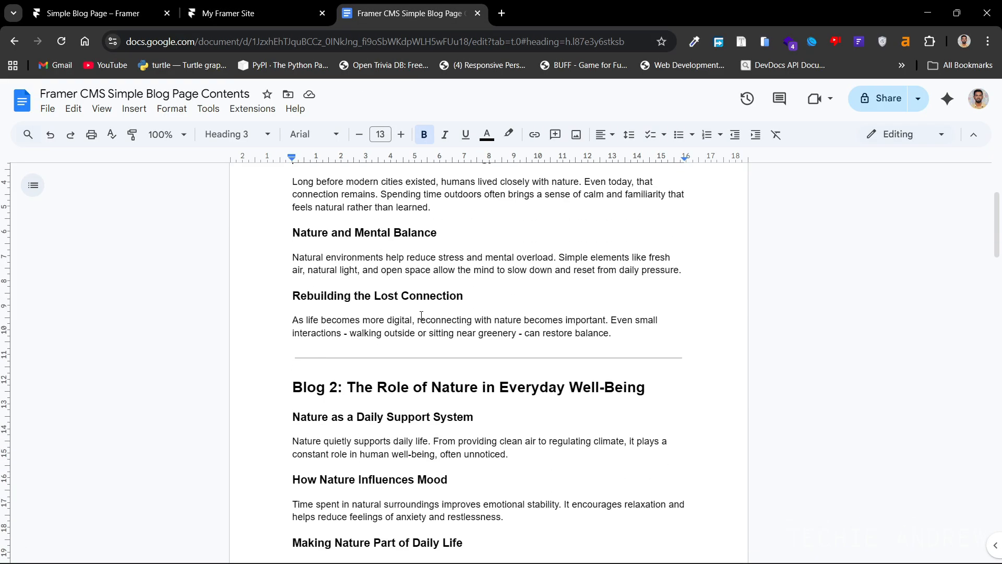
scroll(421, 316, "up", 6)
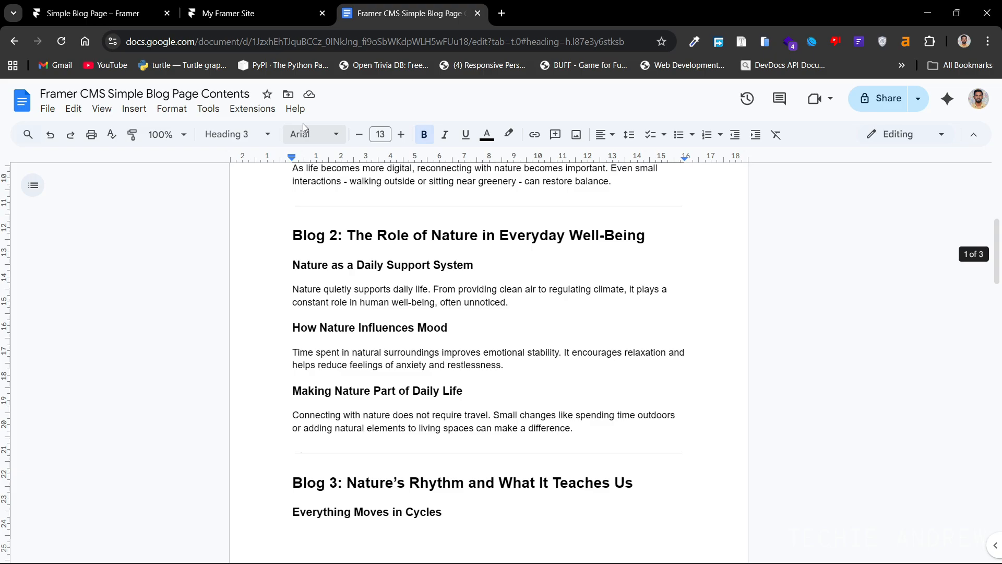
Return to the published site, open the "Protecting Nature Starts With Awareness" post and examine its layout.
left_click(247, 15)
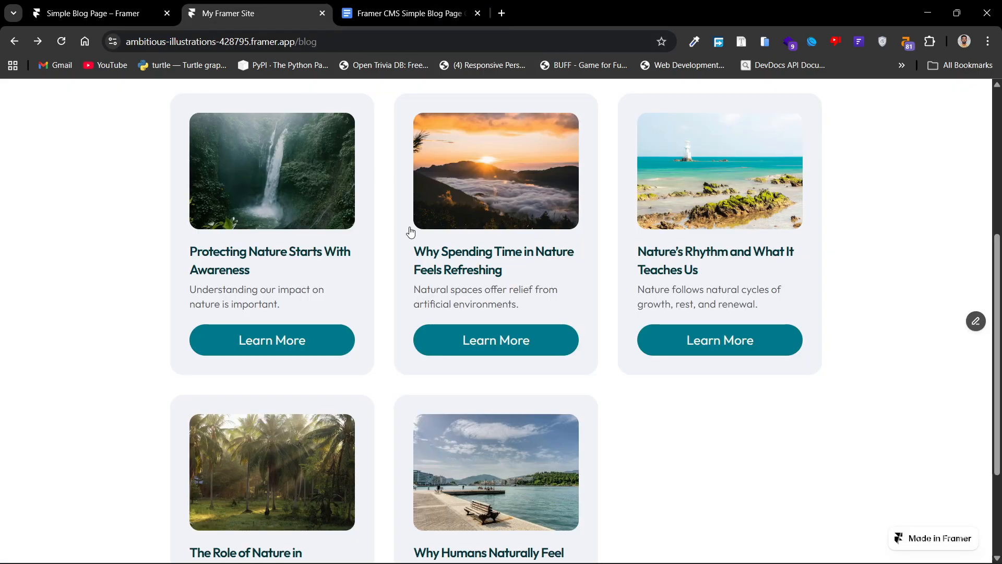
scroll(398, 290, "up", 5)
scroll(396, 289, "down", 3)
scroll(395, 290, "down", 3)
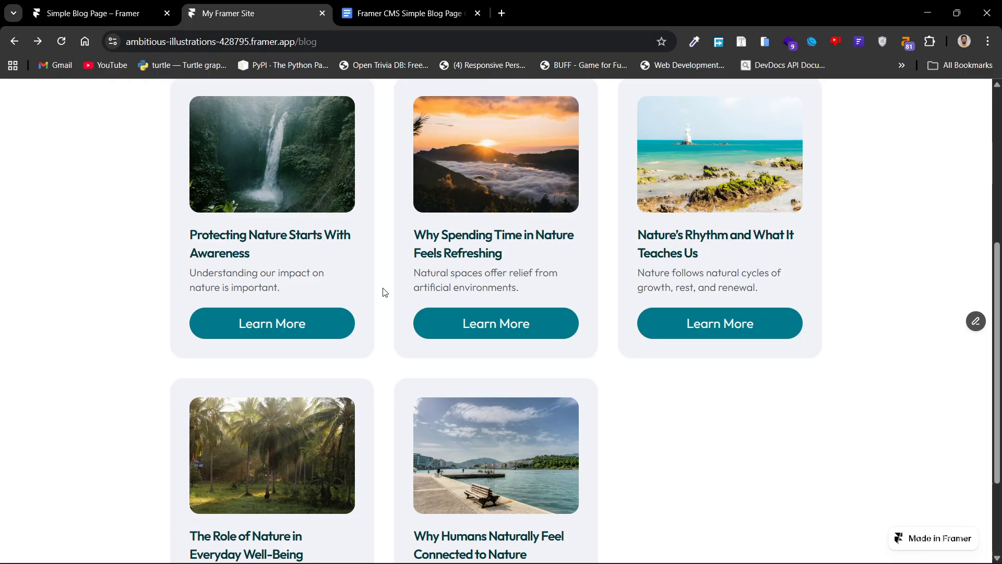
left_click(281, 325)
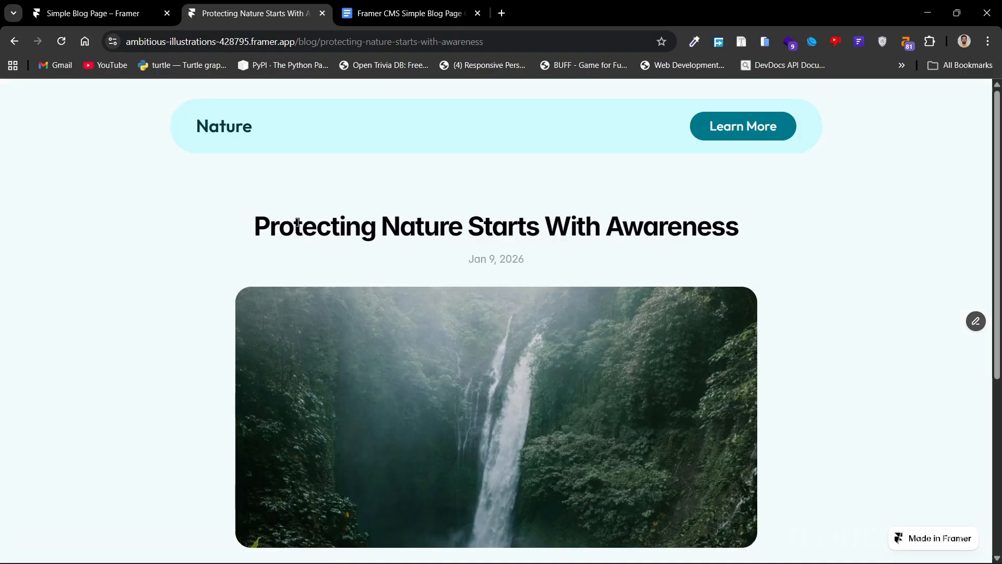
scroll(298, 222, "down", 5)
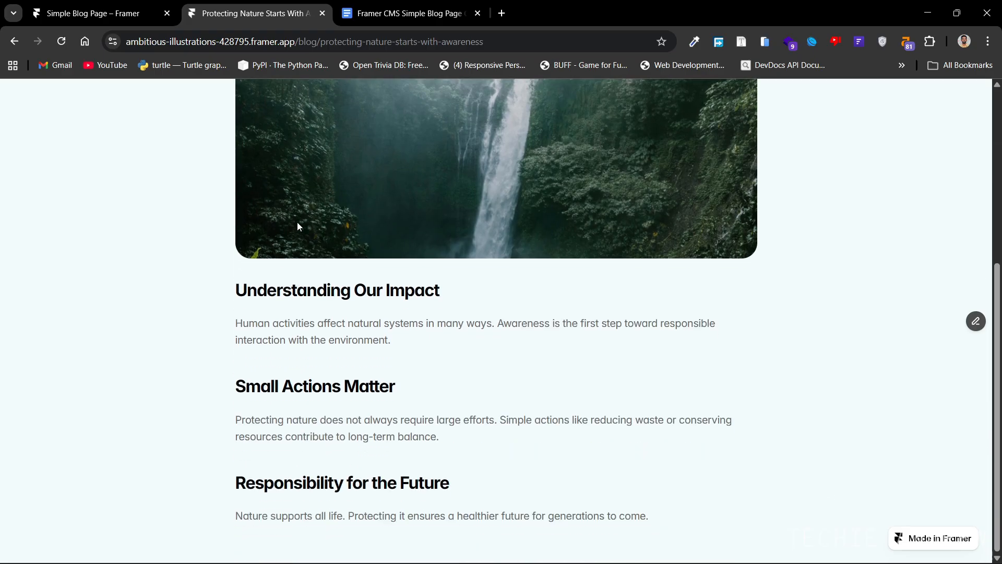
scroll(298, 223, "up", 5)
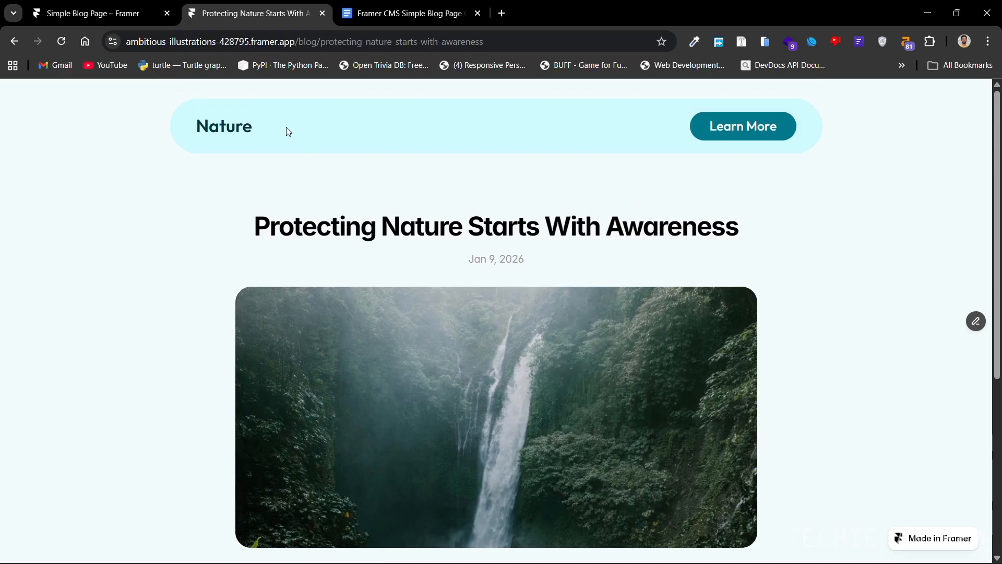
scroll(282, 166, "down", 5)
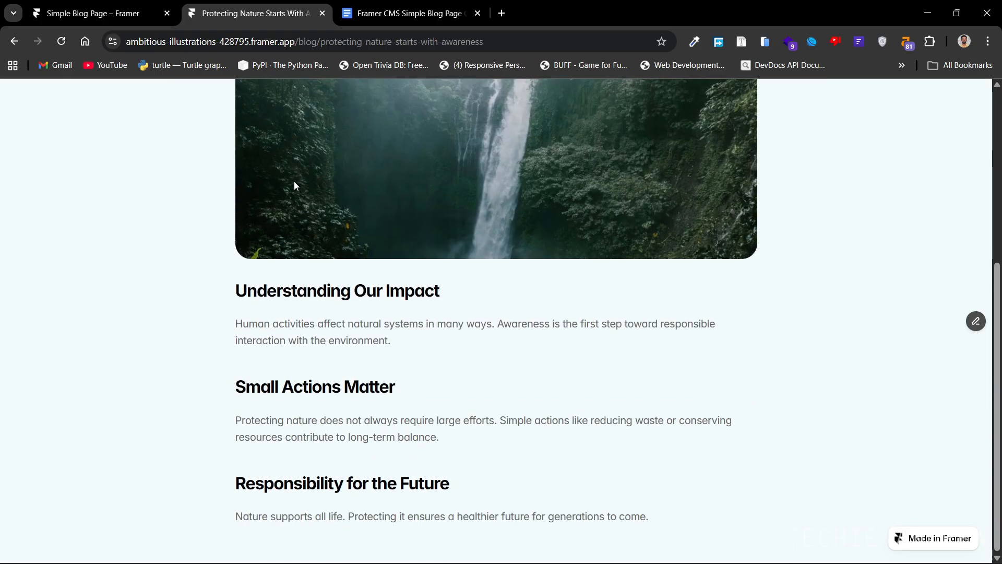
scroll(294, 180, "up", 5)
Inspect the post's URL slug, and review its title, date, cover image and body sections.
left_click(464, 41)
left_click_drag(484, 42, 506, 41)
left_click(420, 222)
scroll(393, 274, "down", 1)
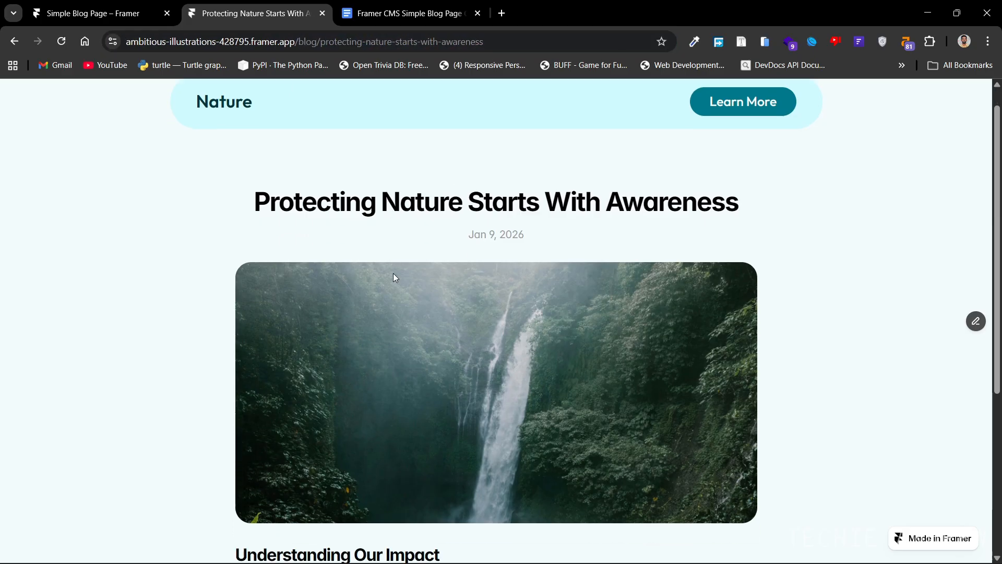
scroll(393, 274, "down", 5)
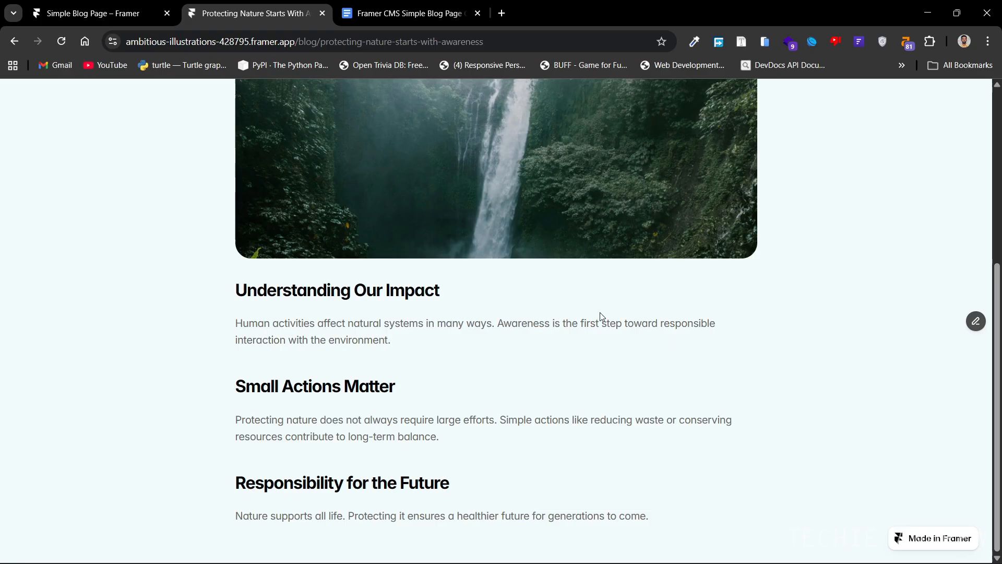
scroll(601, 316, "up", 5)
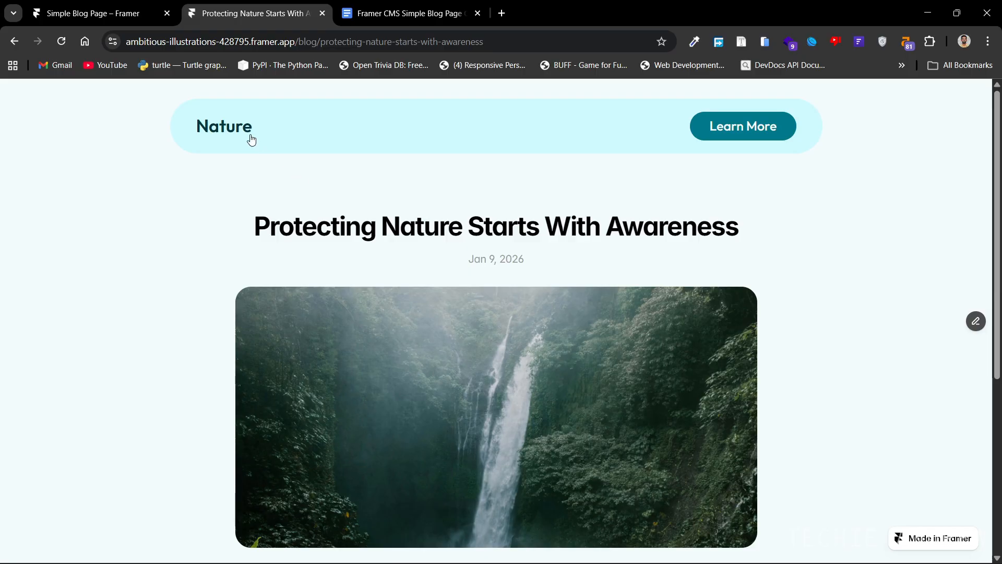
Go back to the blog listing through the Nature logo, then review its cards and the /blog path in its address.
left_click(223, 130)
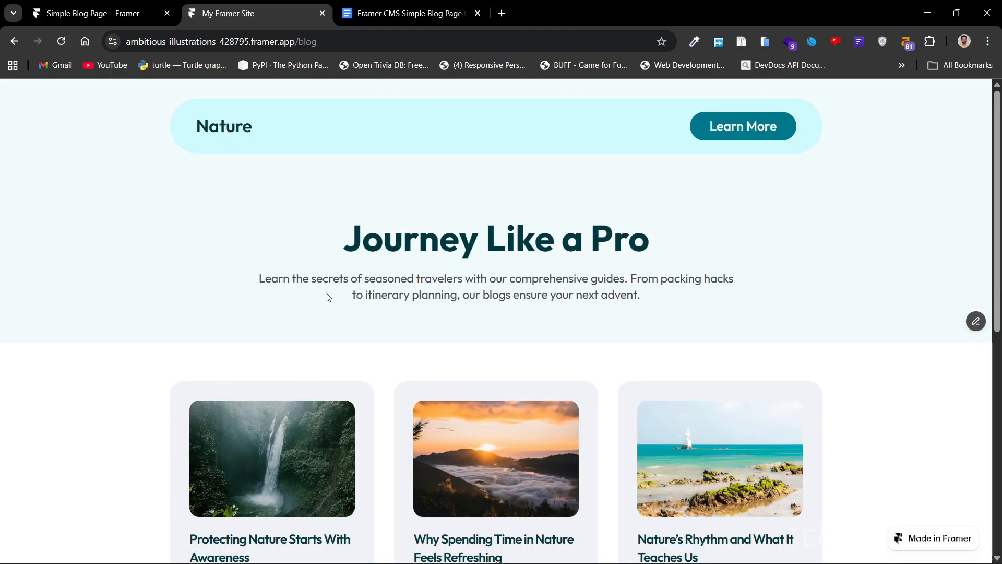
scroll(342, 290, "down", 8)
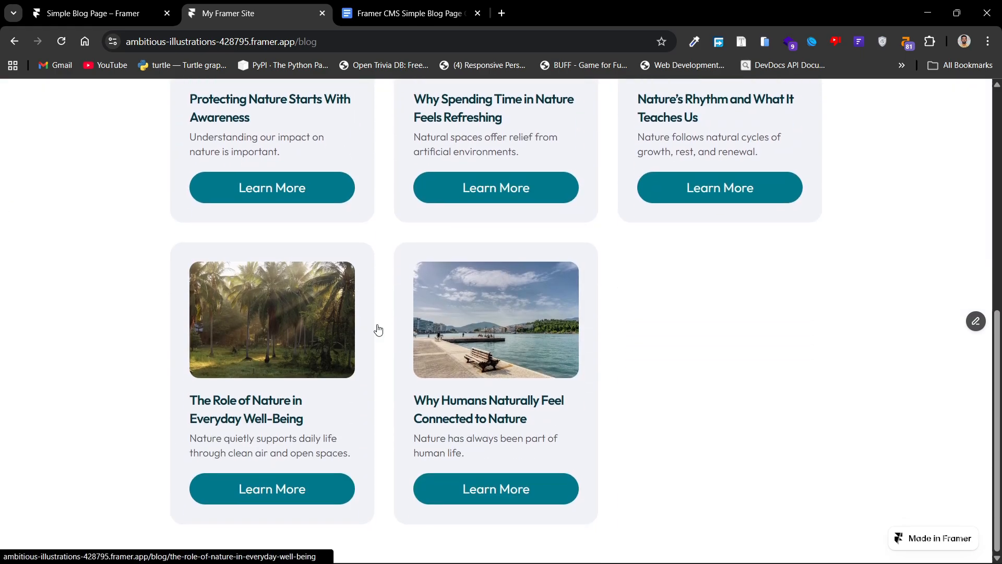
scroll(387, 358, "up", 8)
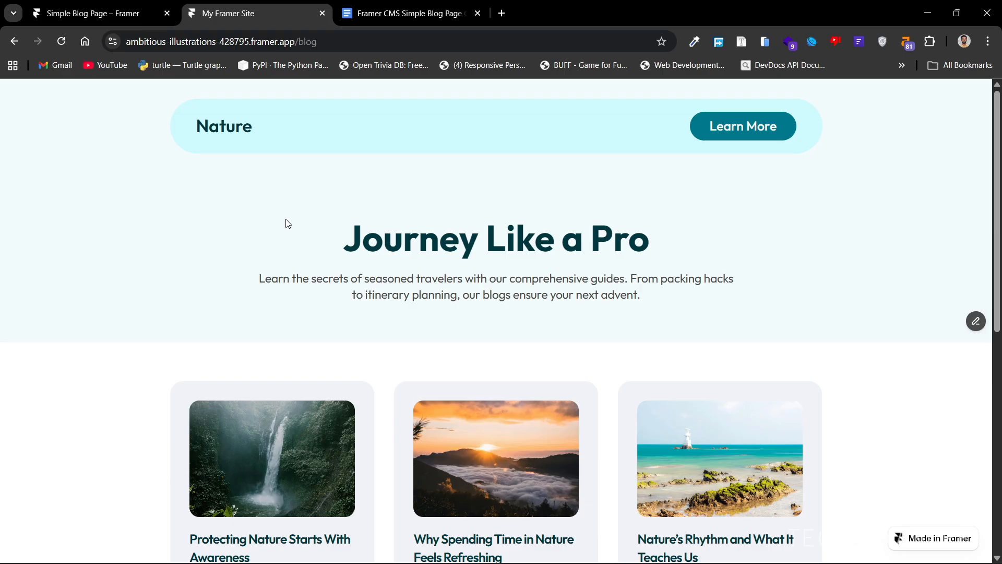
left_click(317, 50)
left_click_drag(317, 49, 328, 43)
left_click(365, 43)
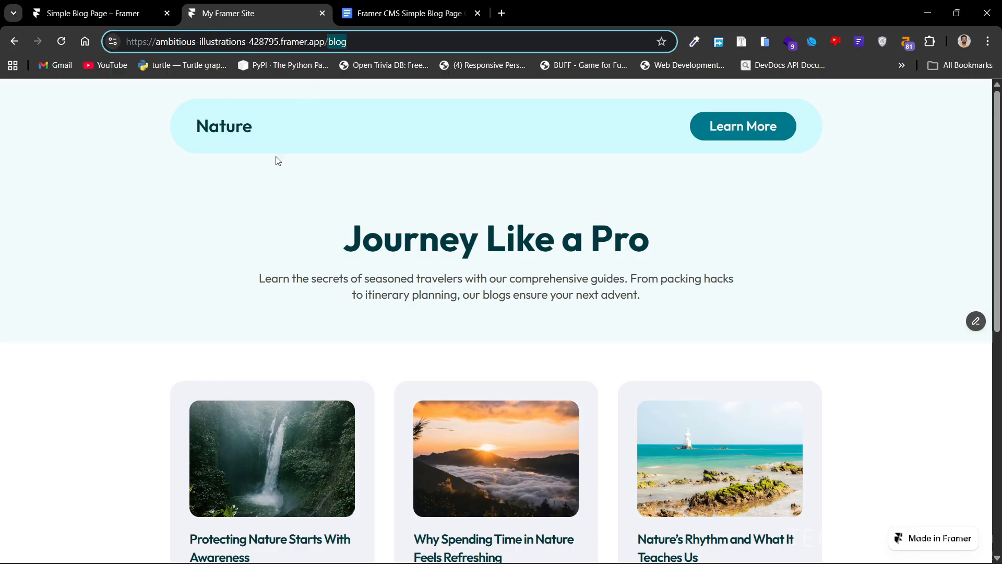
left_click(249, 219)
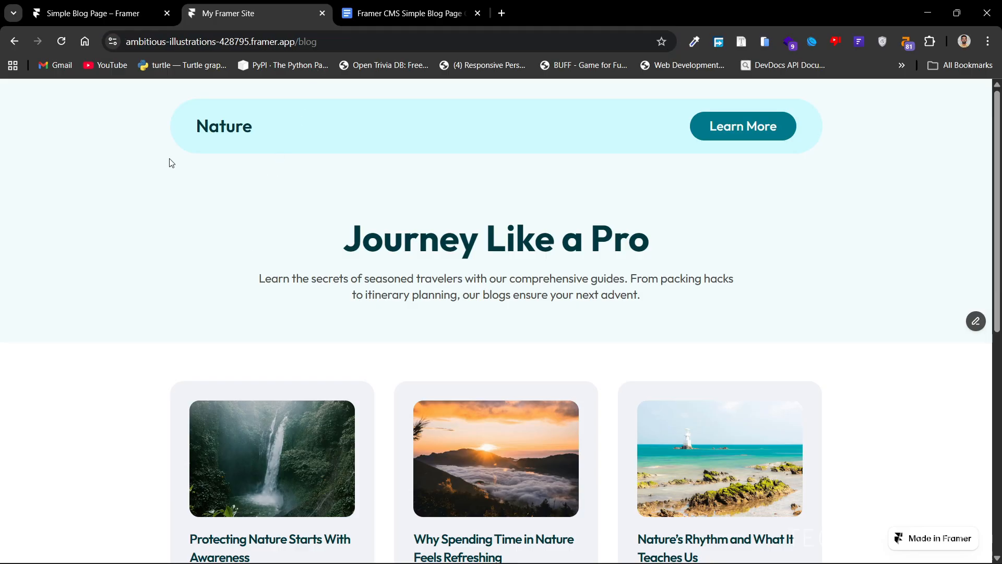
Switch to the Simple Blog Page project in Framer and delete the Content stack from the /blog page.
left_click(95, 9)
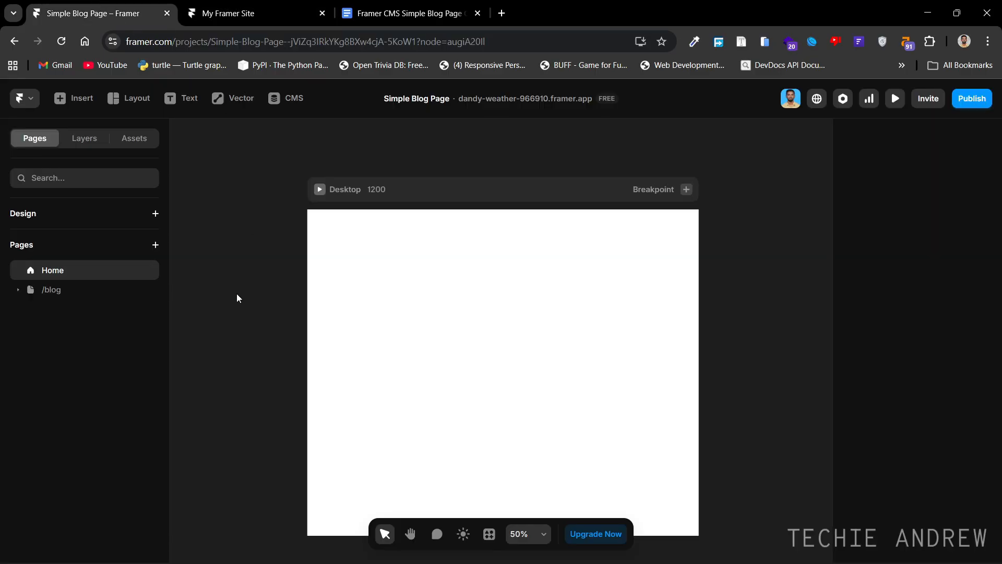
left_click(61, 289)
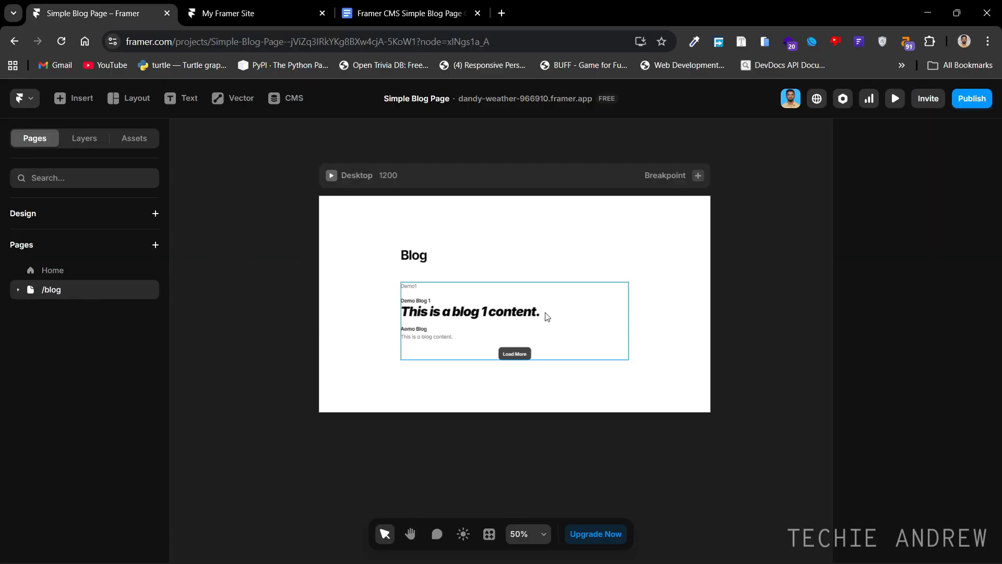
scroll(574, 303, "up", 10)
left_click_drag(573, 300, 533, 327)
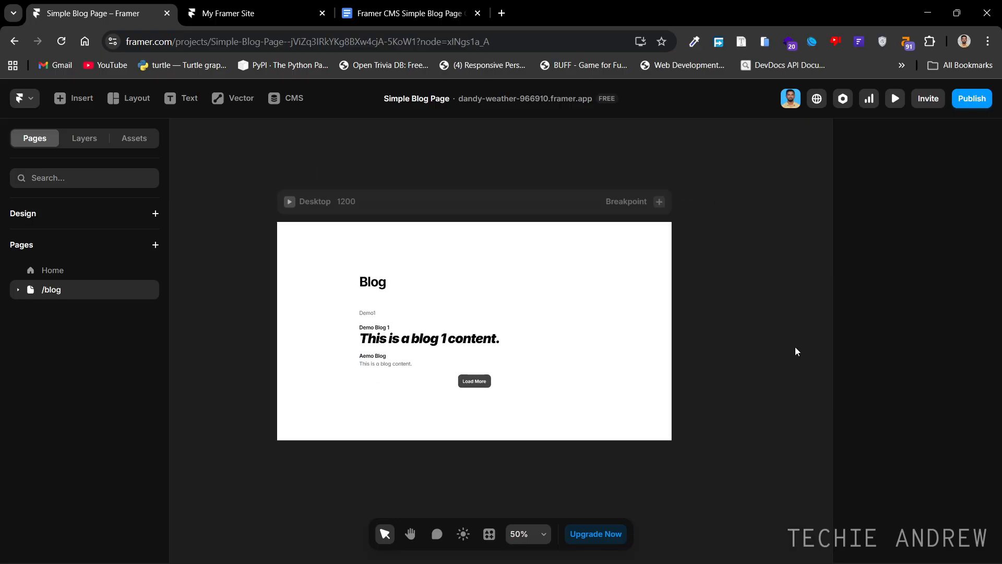
left_click(446, 284)
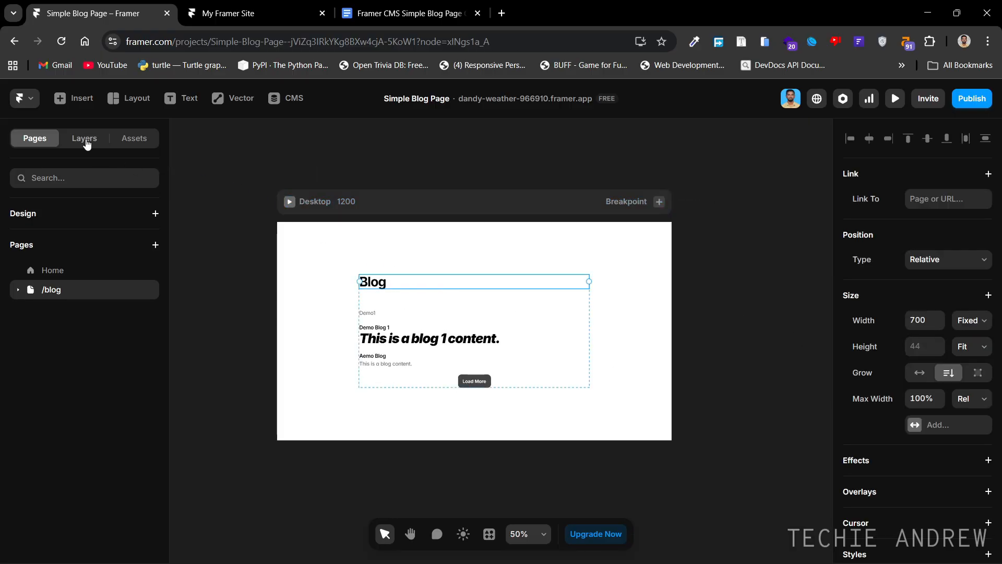
left_click(84, 138)
left_click(32, 263)
left_click(61, 269)
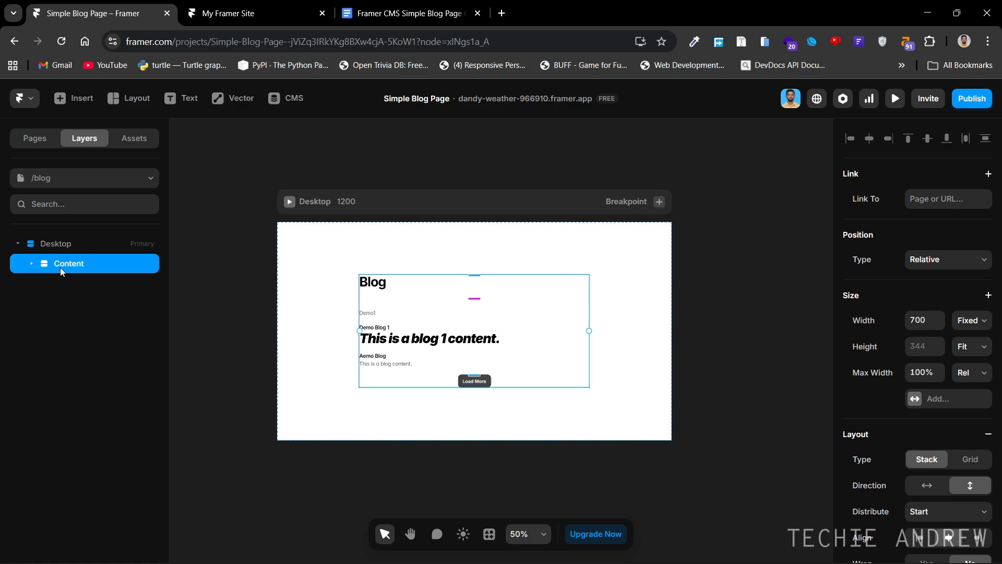
key("Delete")
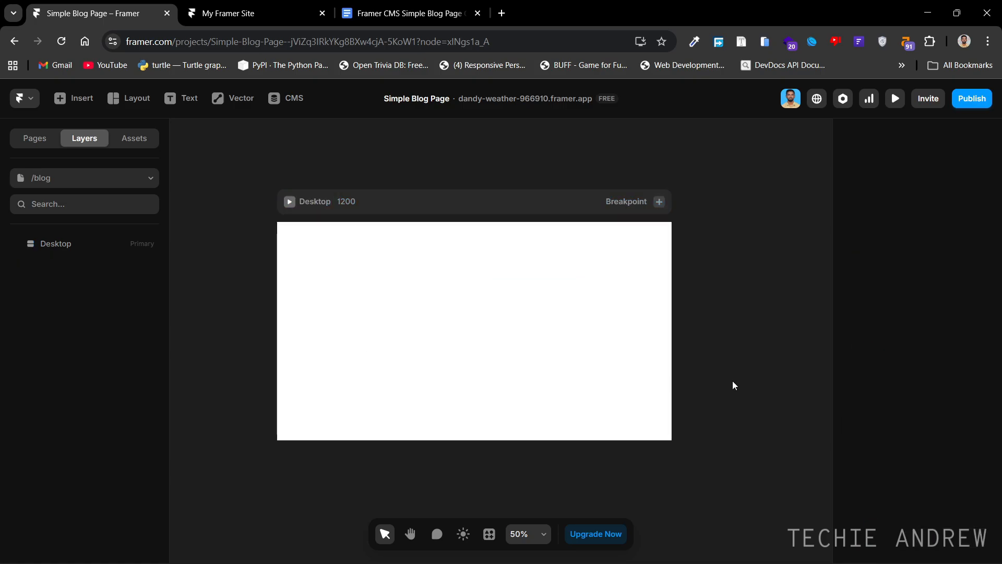
Open the Blog collection's detail page under /blog and delete the content block from its Desktop frame.
left_click(28, 138)
left_click(19, 291)
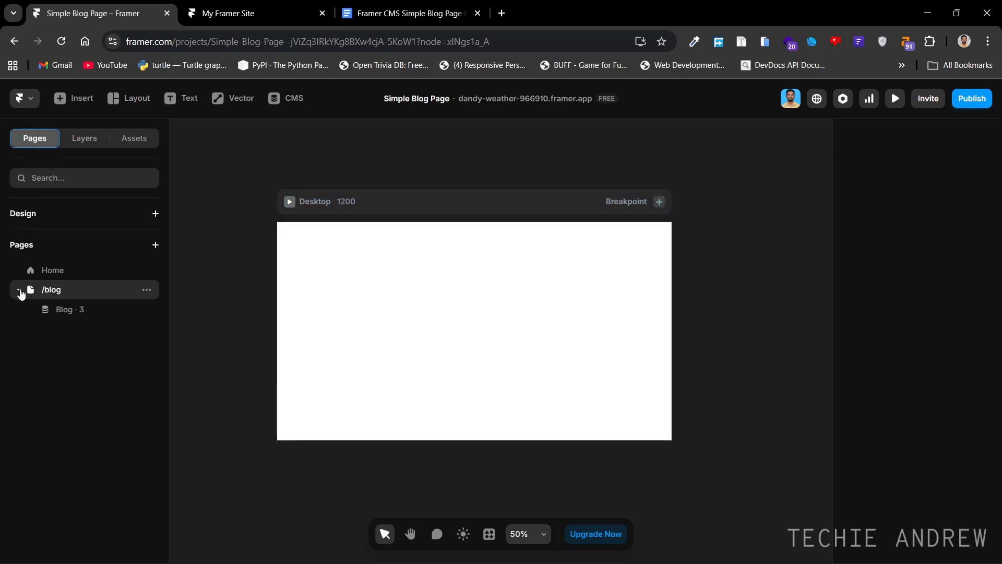
left_click(51, 312)
left_click(495, 293)
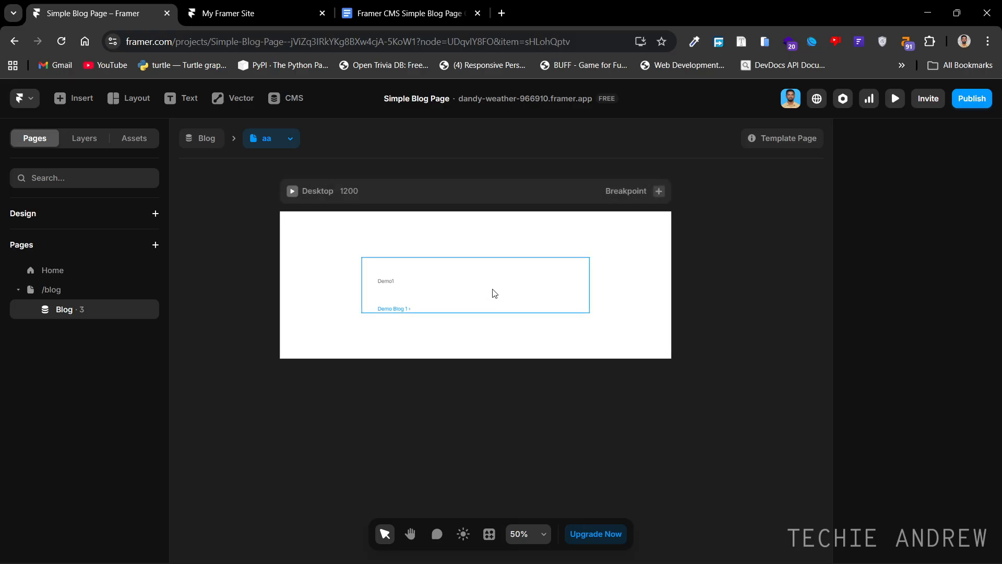
key("Delete")
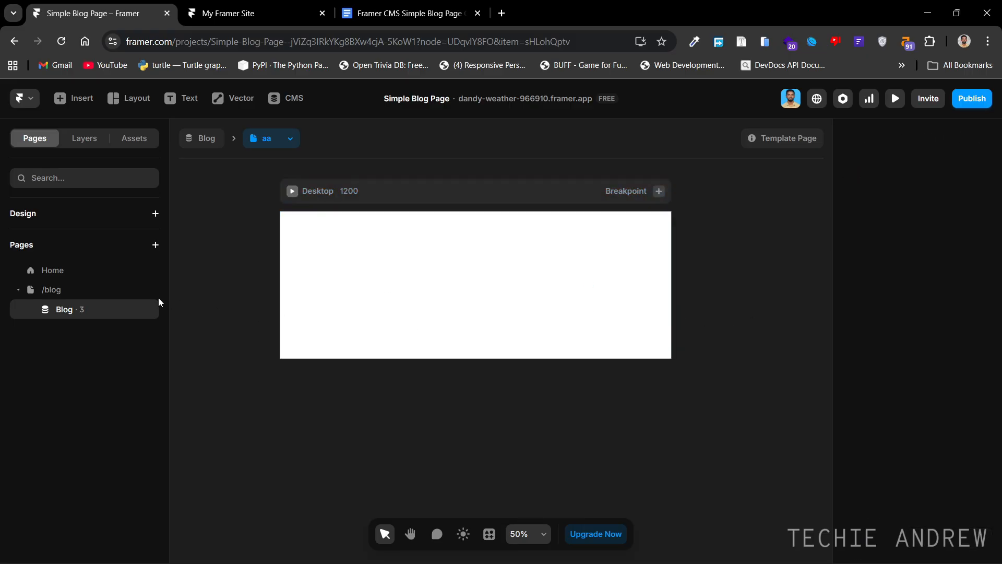
Open the /blog page in the project and check its intended header against the published reference blog.
left_click(80, 292)
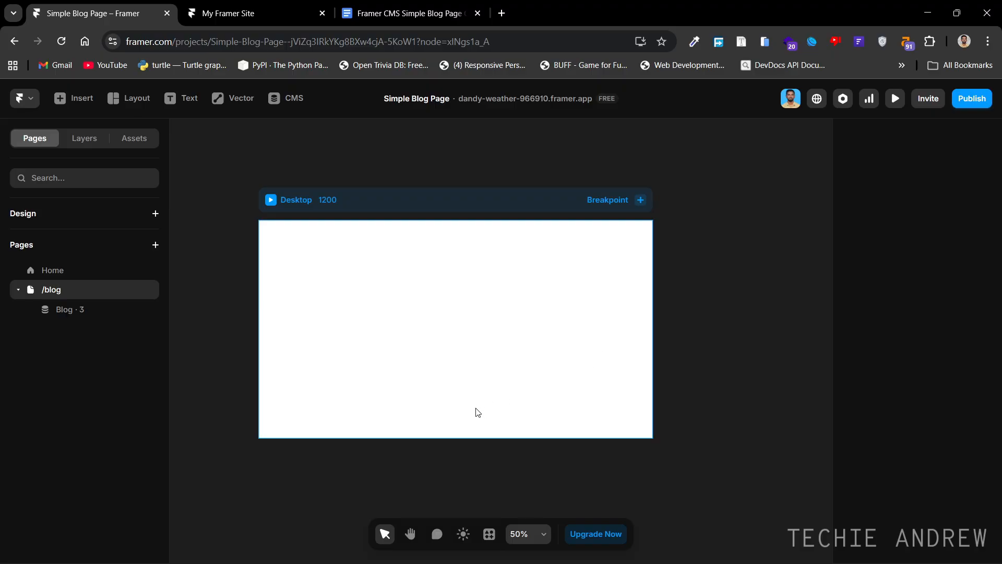
left_click(244, 16)
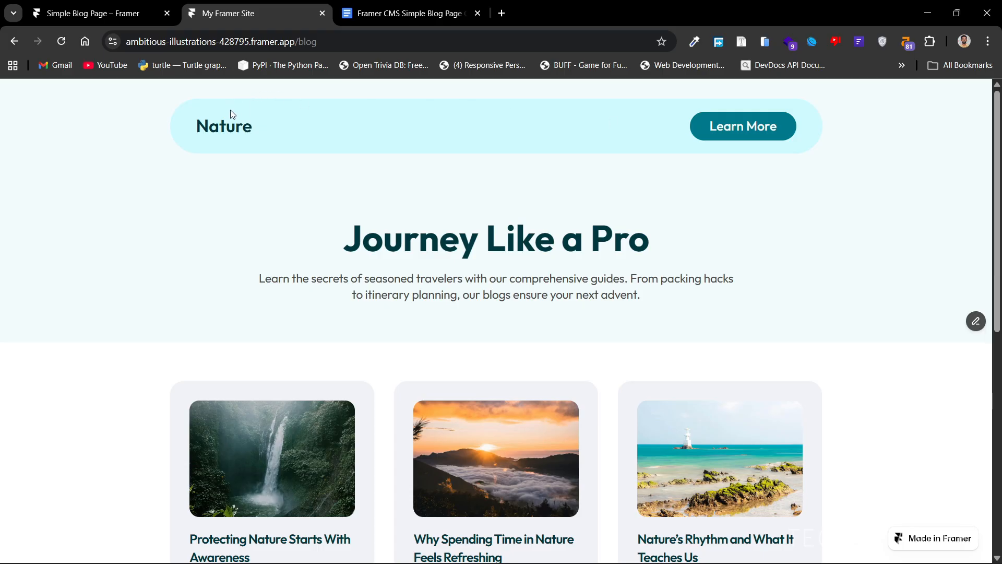
left_click(99, 15)
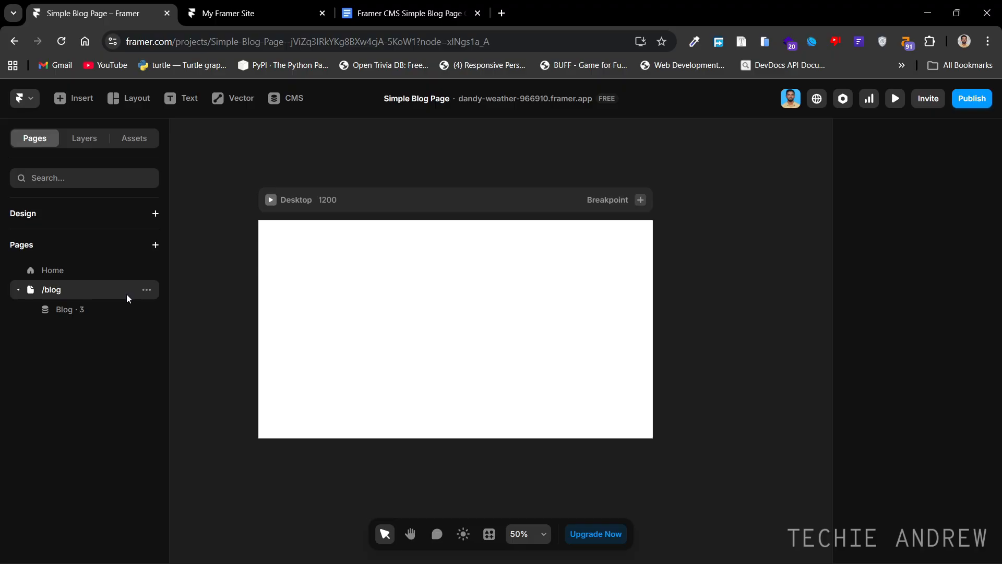
Draw a frame about 1097 by 175 inside the empty Desktop frame of the /blog page.
left_click(93, 139)
left_click(87, 243)
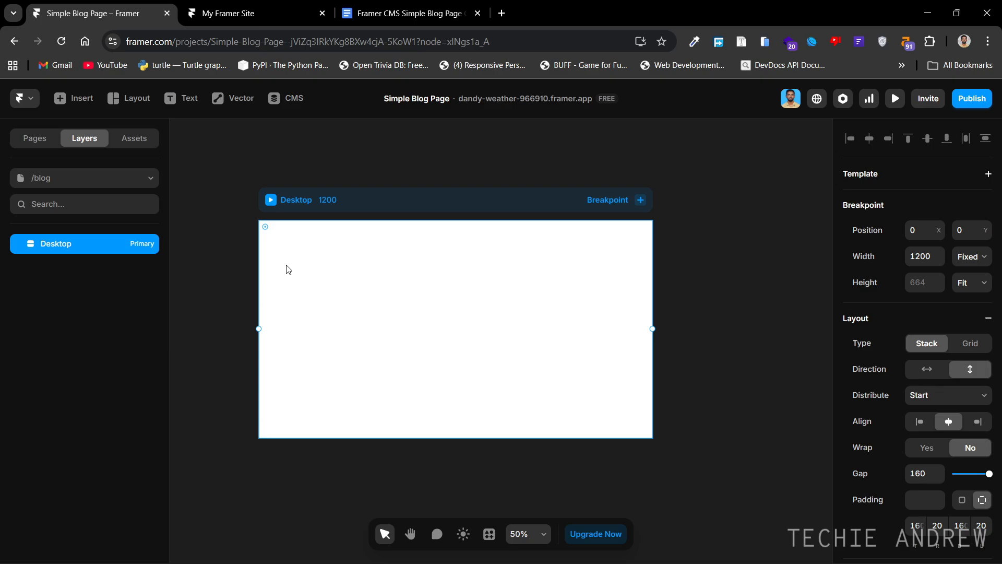
key("f")
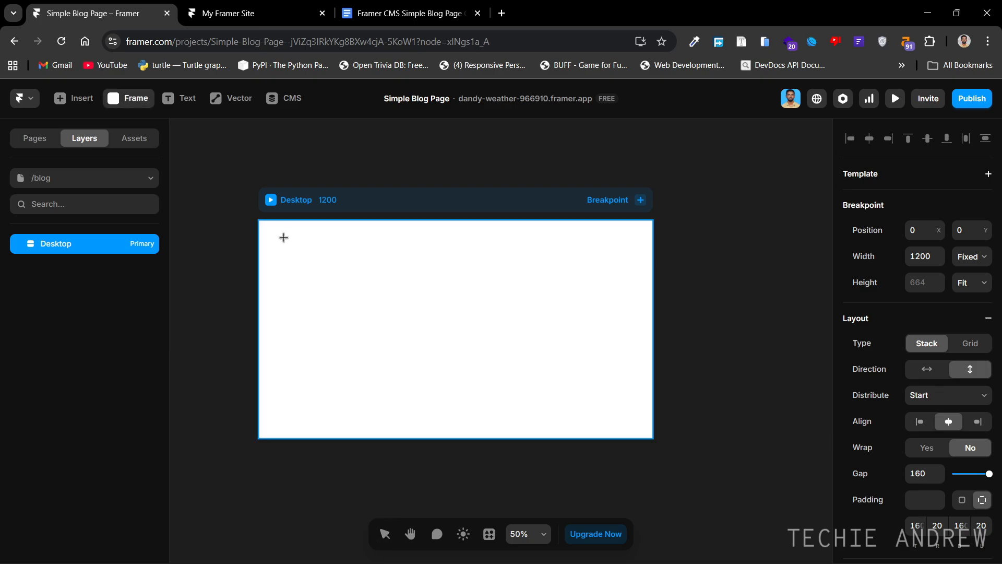
left_click_drag(279, 242, 641, 301)
left_click(725, 338)
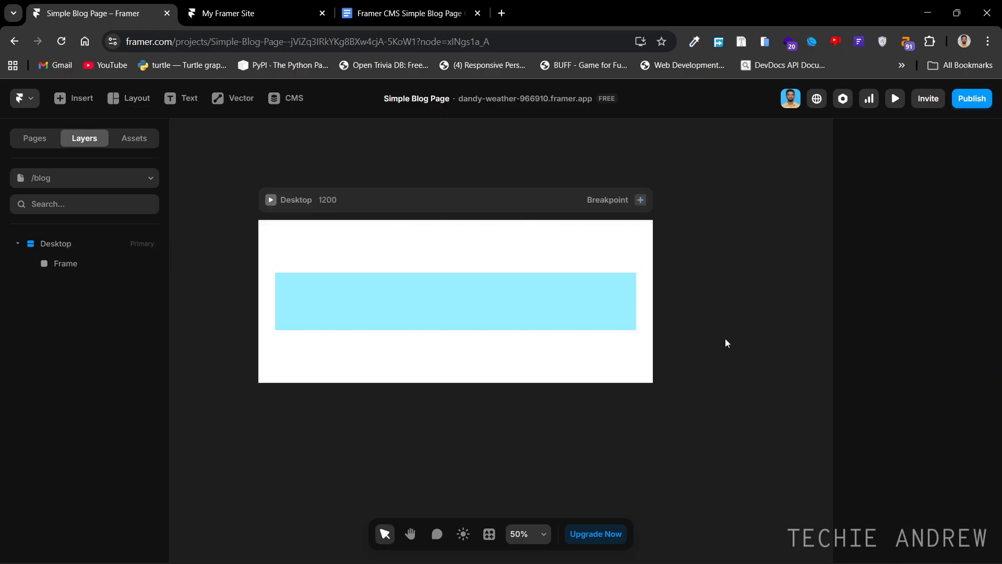
left_click(509, 302)
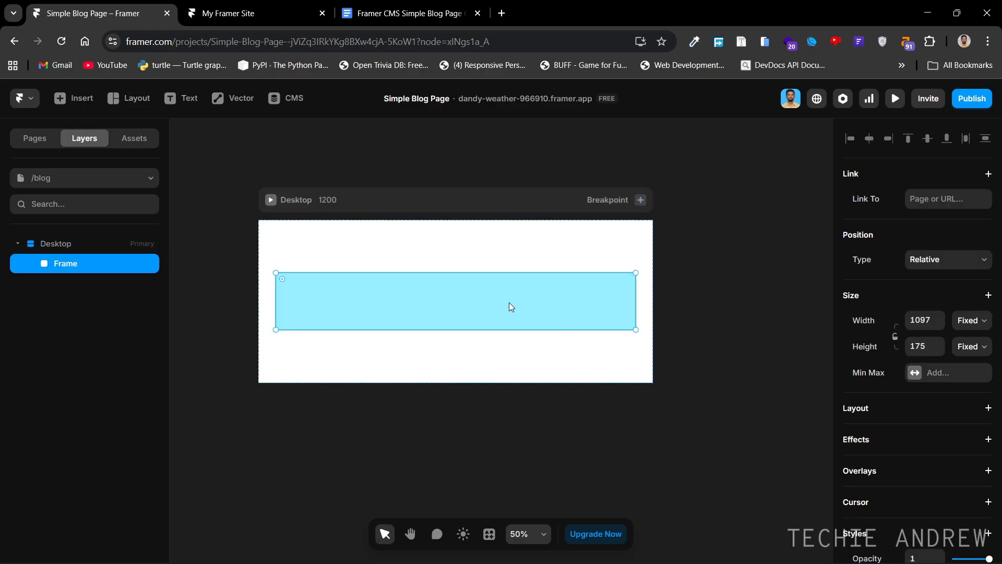
left_click(700, 310)
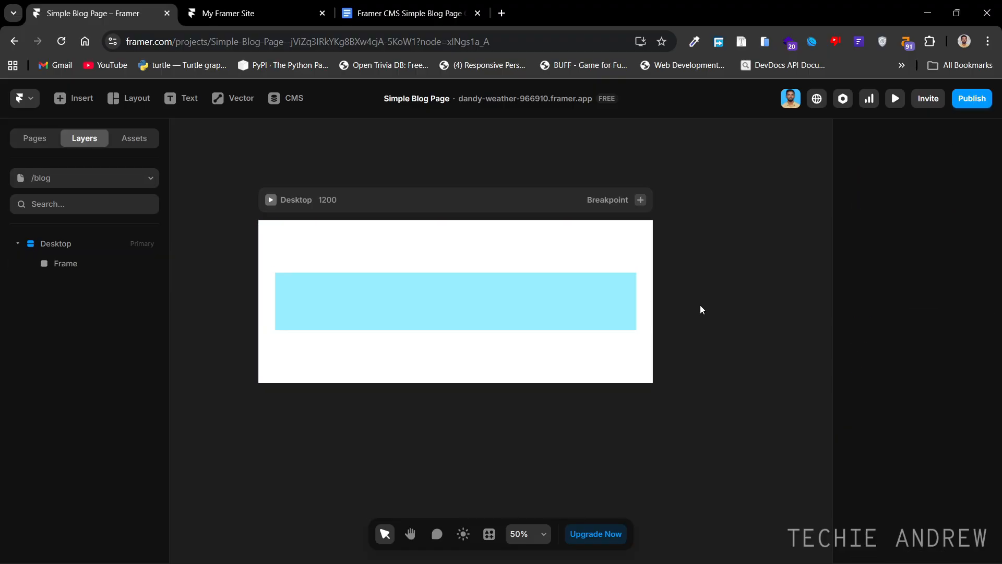
Set the Desktop frame's padding to 0 on all four sides.
left_click(556, 203)
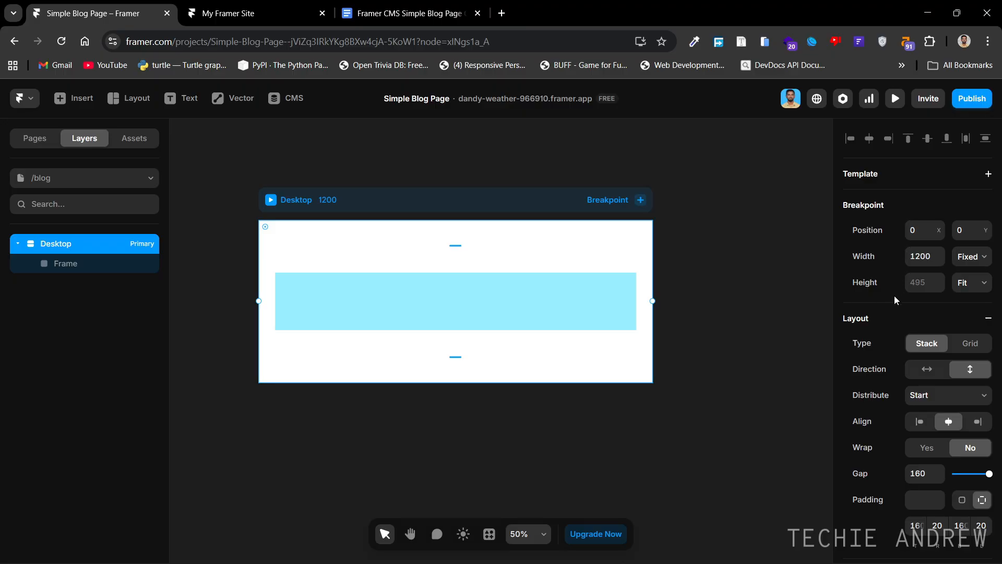
scroll(894, 297, "down", 3)
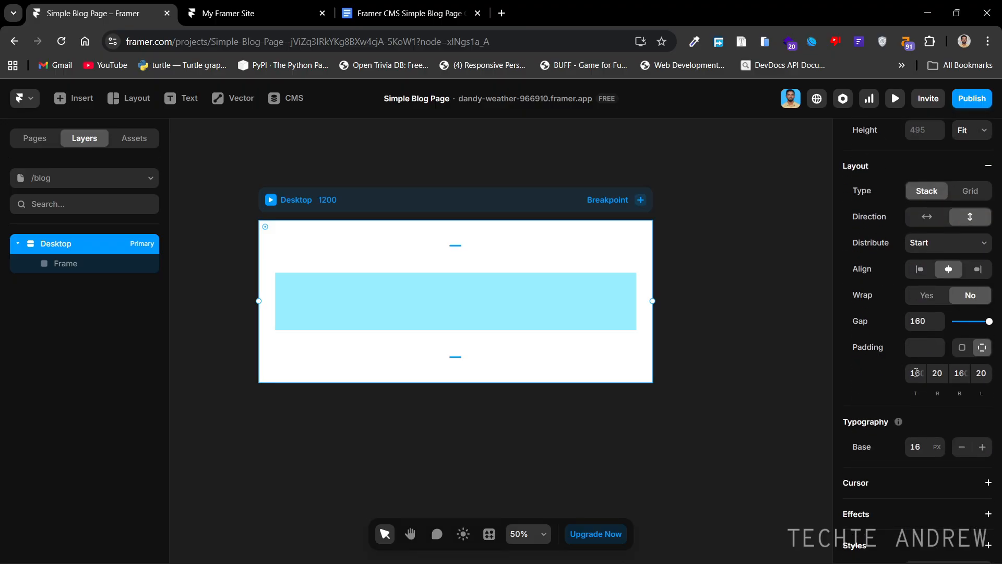
left_click(916, 371)
type("0")
left_click(963, 373)
type("0")
key("shift+Tab")
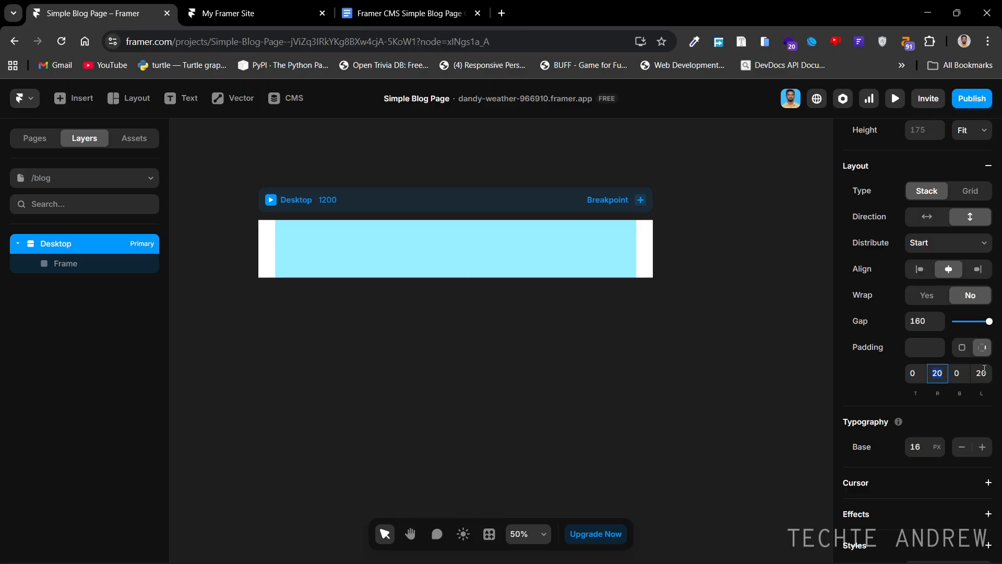
type("0")
left_click(983, 374)
type("0")
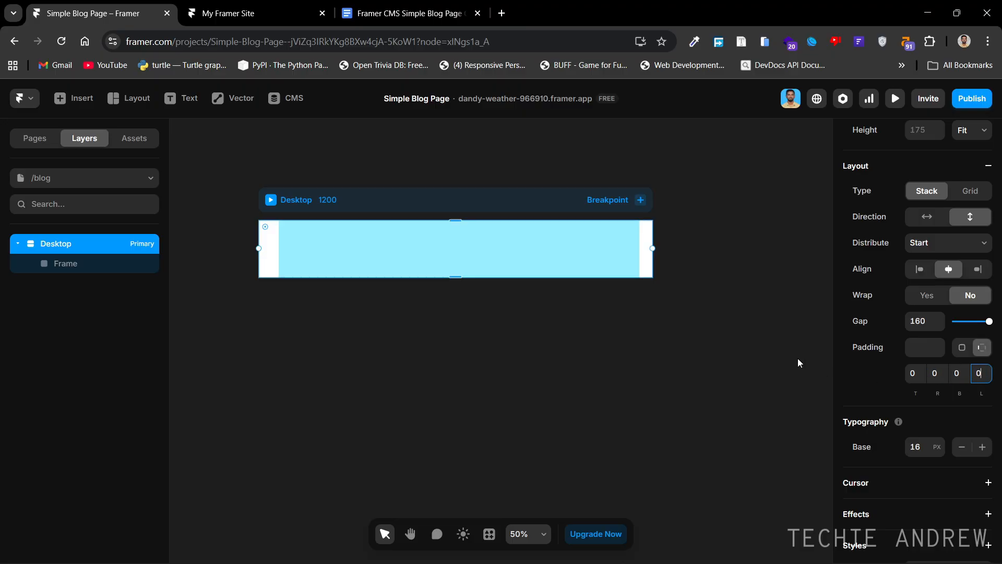
left_click(762, 340)
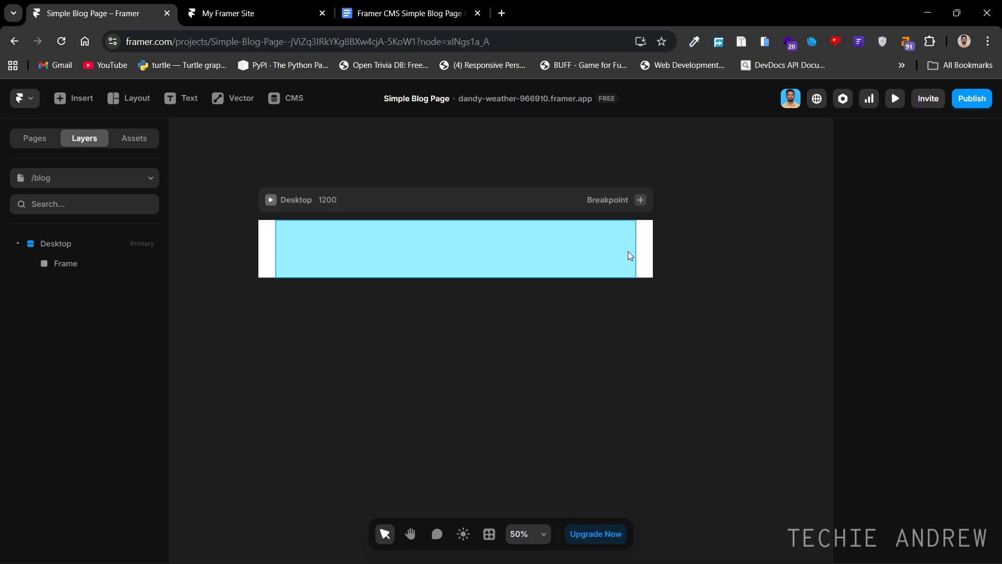
Duplicate the light blue frame inside Desktop to show the stack's spacing.
left_click(582, 201)
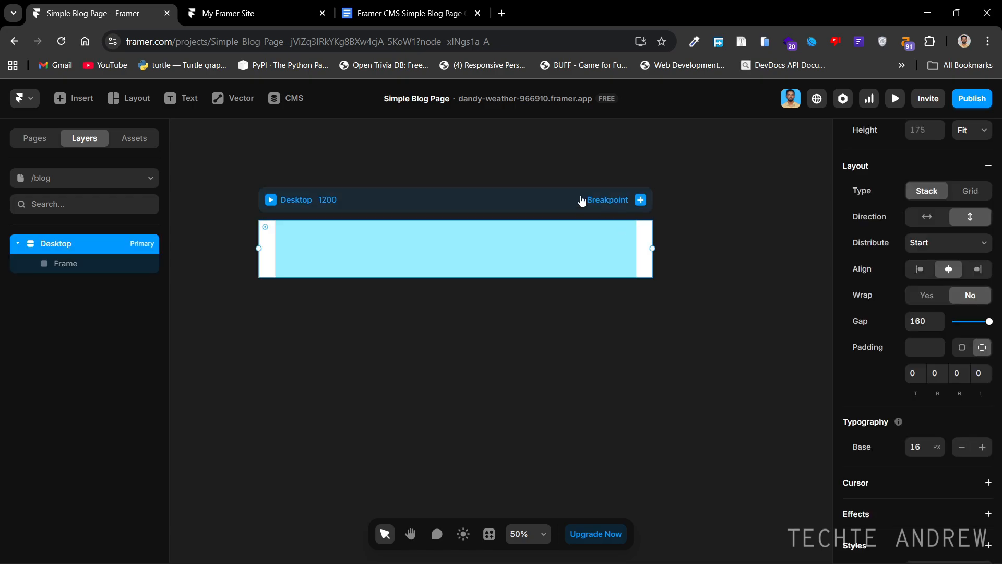
left_click(582, 200)
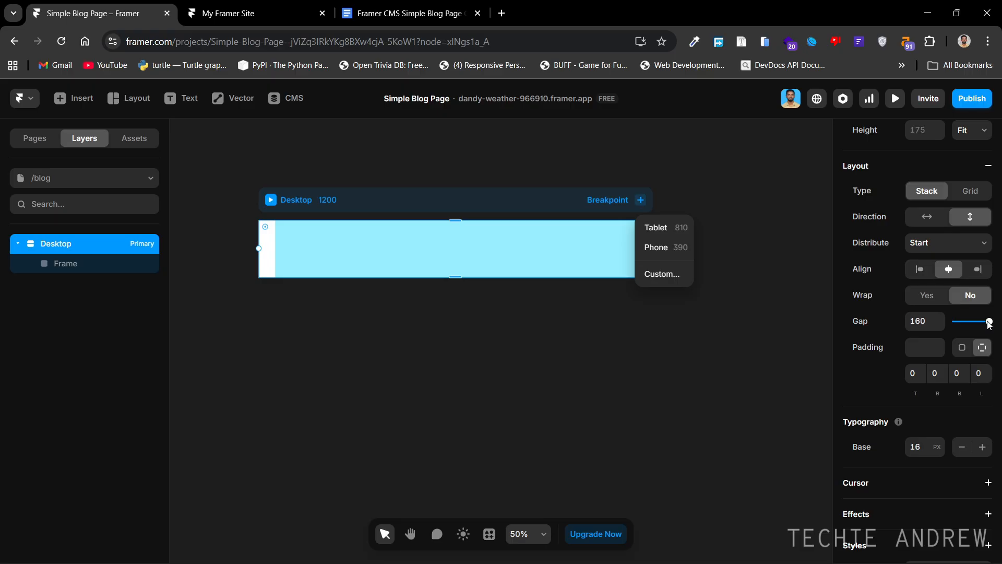
left_click(701, 350)
left_click(97, 264)
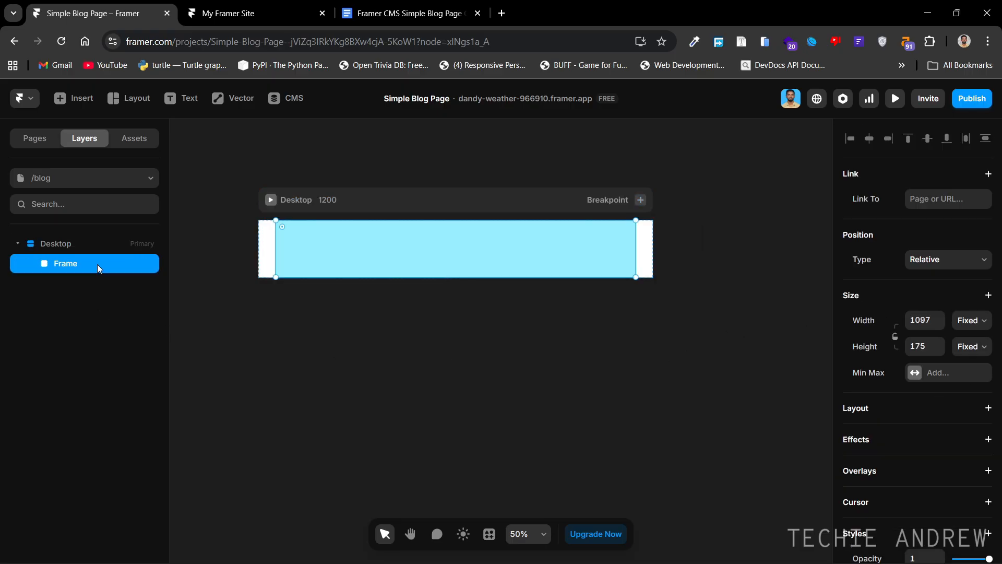
left_click(96, 245)
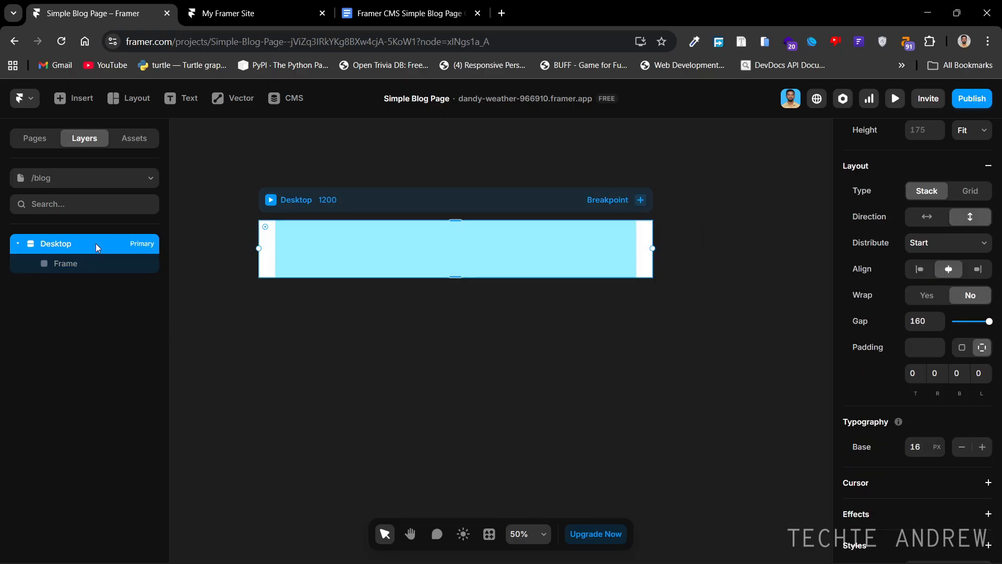
key("ctrl+v")
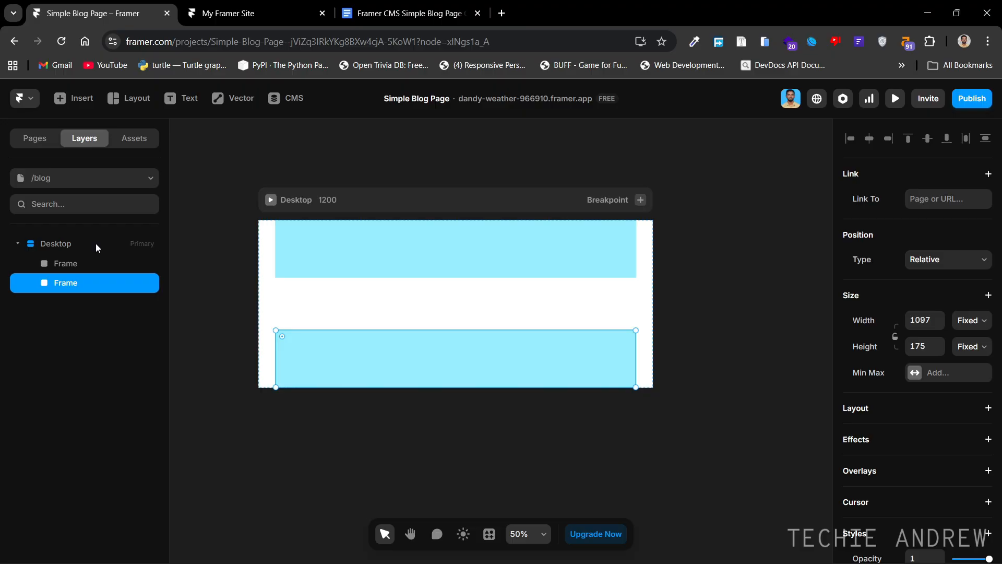
left_click(739, 360)
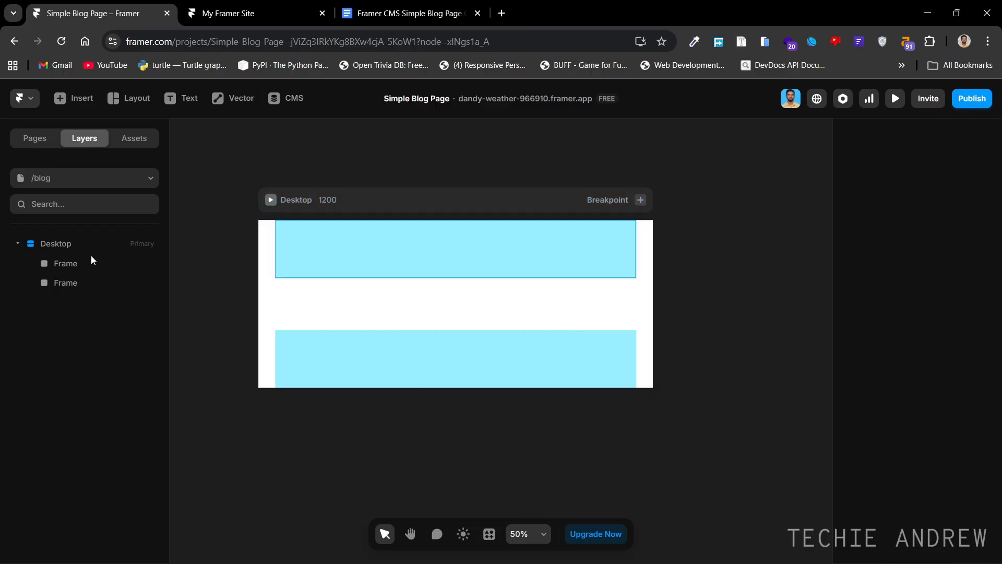
Reduce the Desktop stack's gap to 0 so that its child frames touch.
left_click(82, 243)
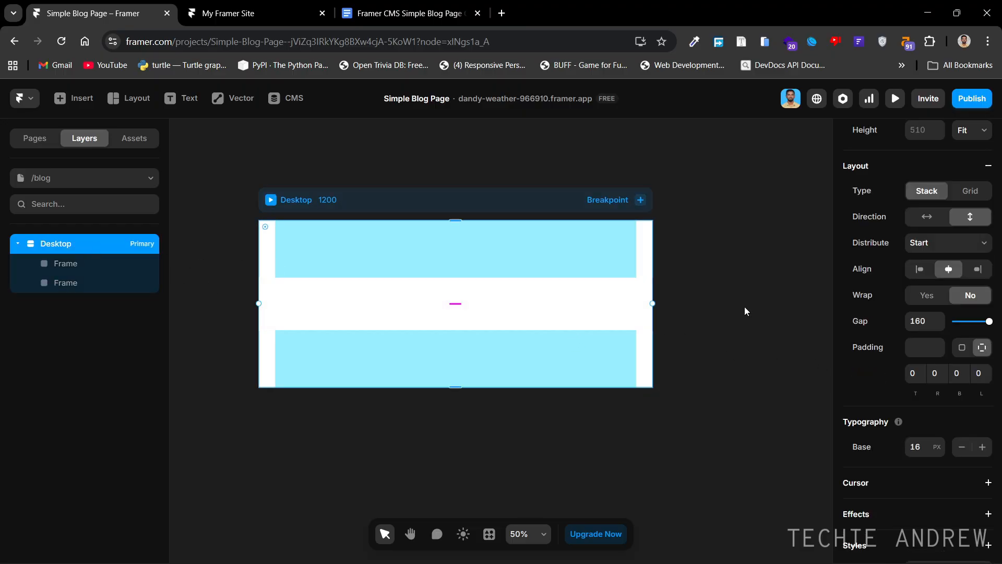
left_click_drag(988, 322, 955, 323)
left_click(697, 326)
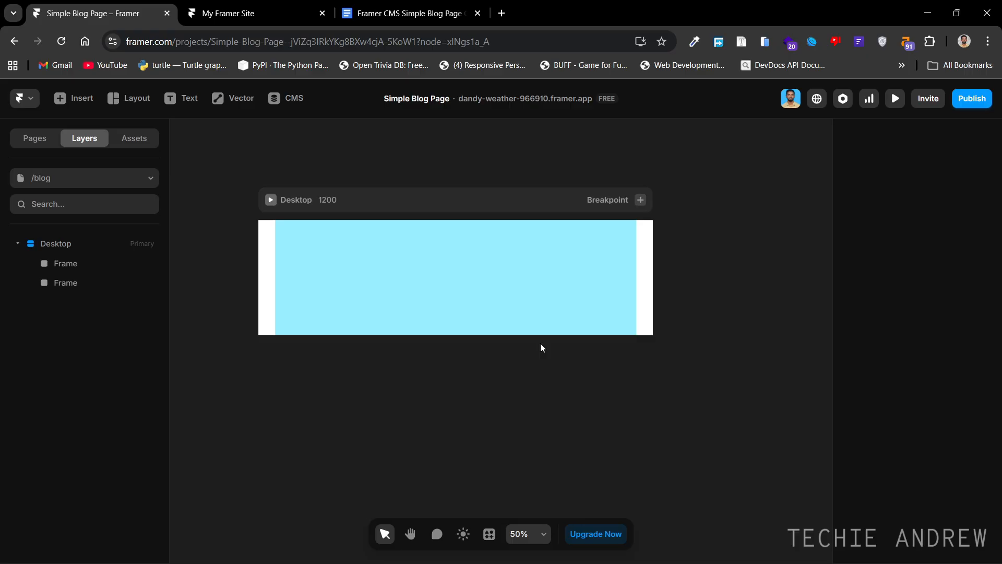
Delete the duplicate lower frame from Desktop and select the remaining one.
left_click(64, 284)
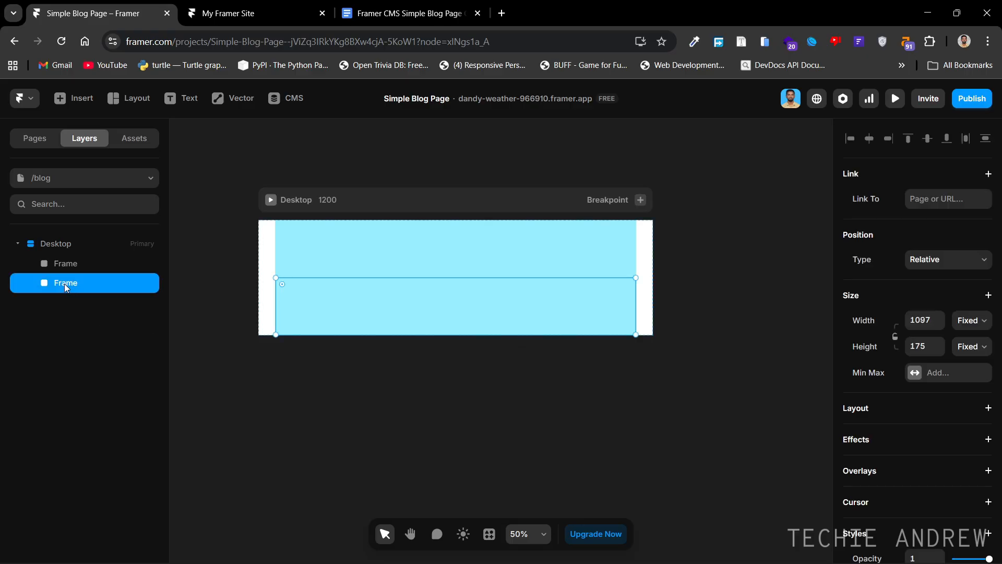
key("Delete")
left_click(67, 267)
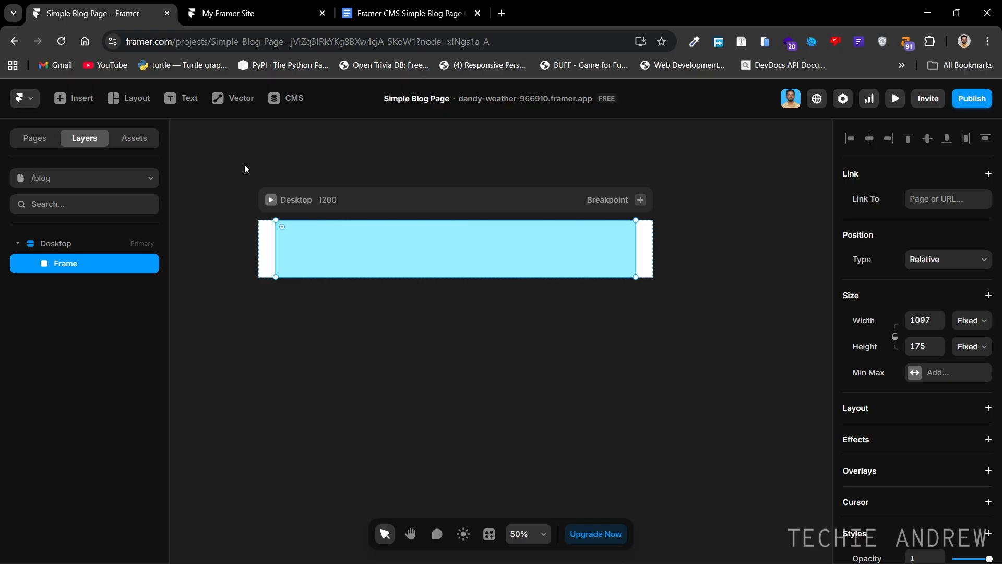
Check the reference site's header logo, and add the text "Nature" near the left end of the light blue frame.
left_click(218, 17)
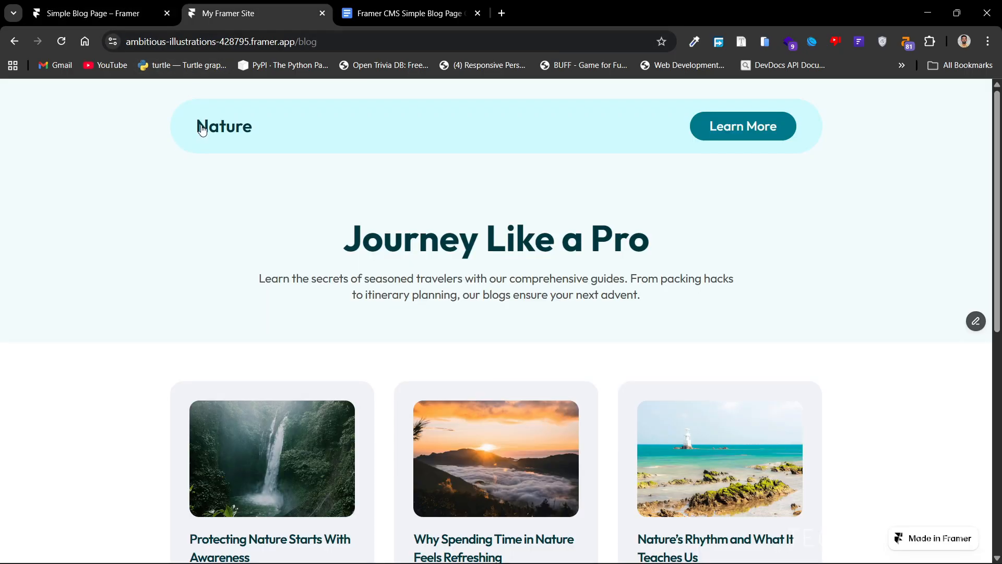
left_click(87, 12)
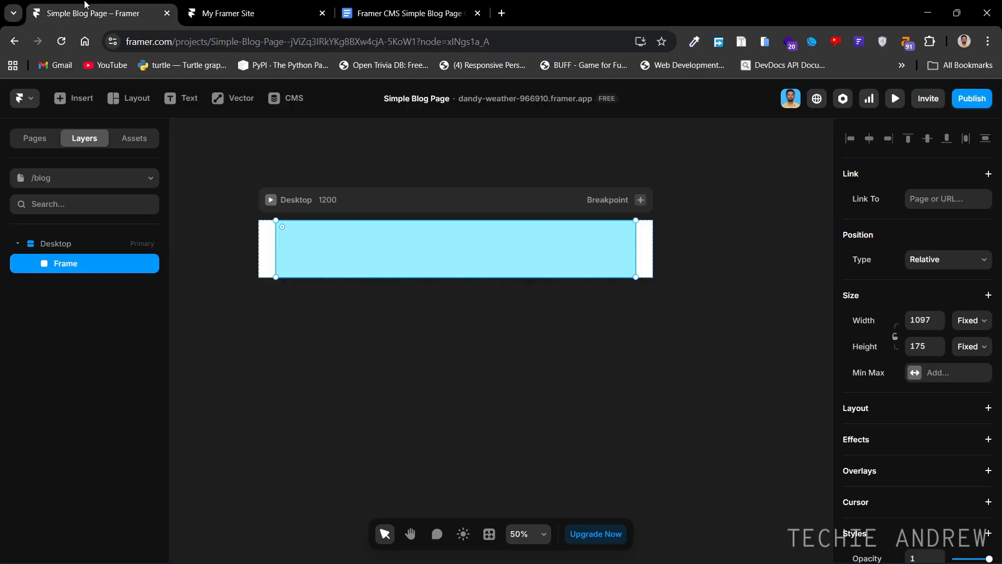
left_click(312, 332)
key("t")
left_click(312, 245)
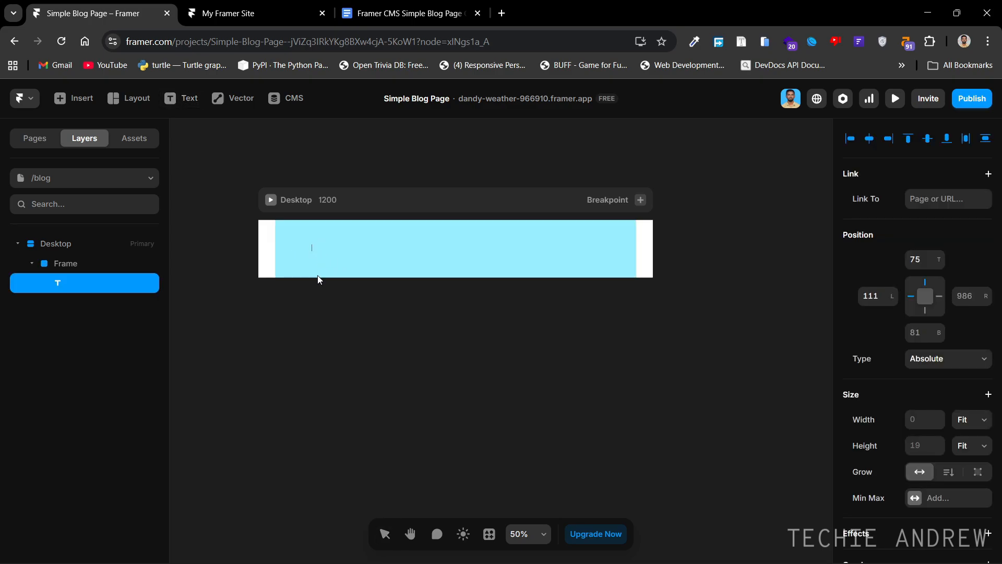
type("Nature")
key("Escape")
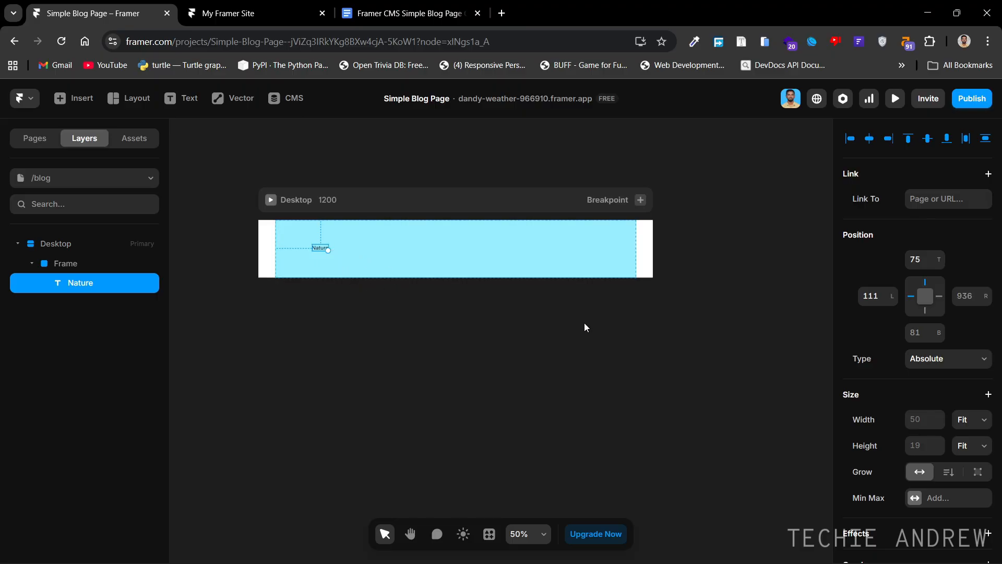
Set the font size of the Nature text to 24 px.
scroll(976, 420, "down", 10)
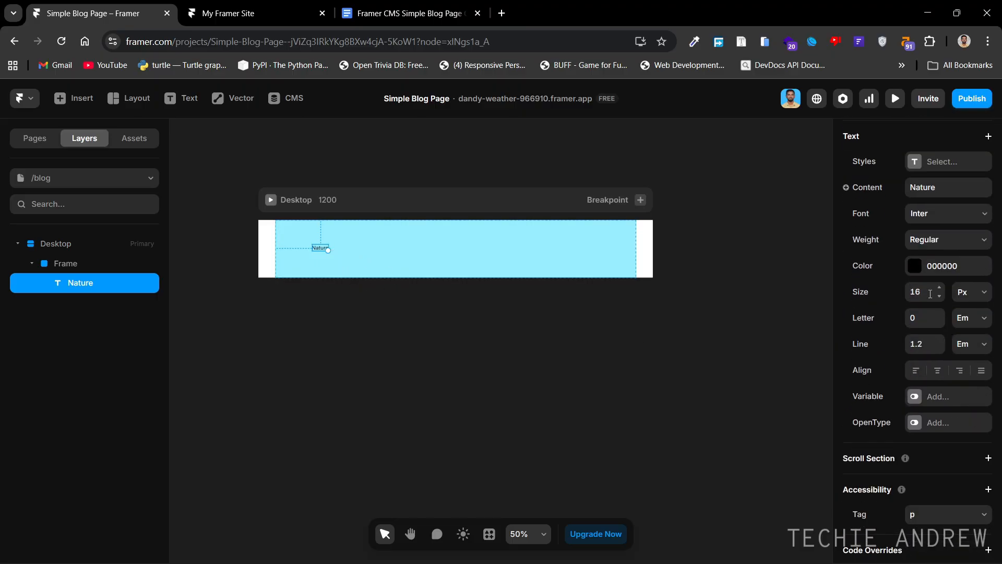
left_click(939, 289)
left_click(938, 289)
left_click(939, 289)
left_click(939, 288)
left_click(938, 288)
left_click(939, 288)
left_click(938, 288)
left_click(938, 288)
left_click(402, 309)
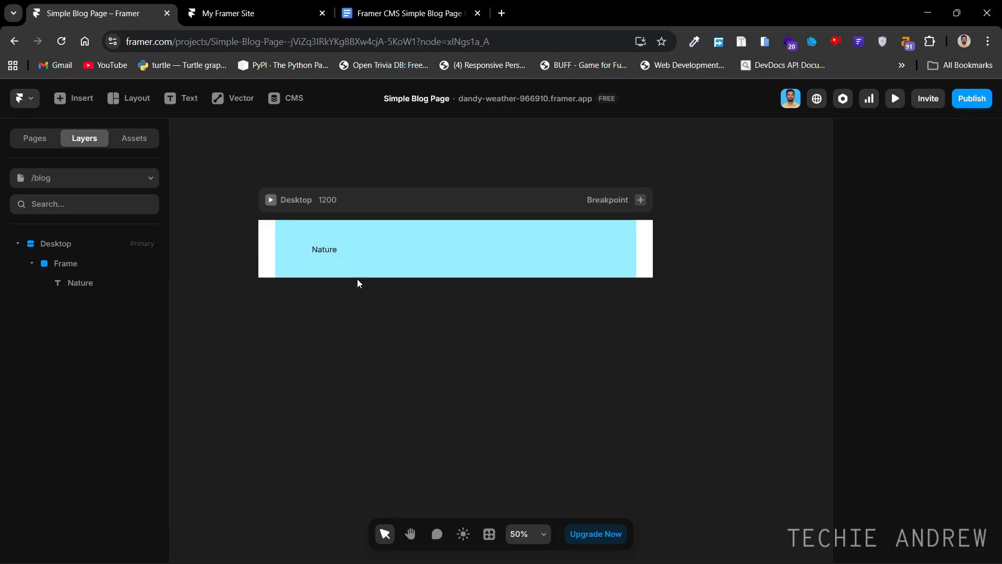
Change the font of the Nature text to Outfit.
left_click(330, 250)
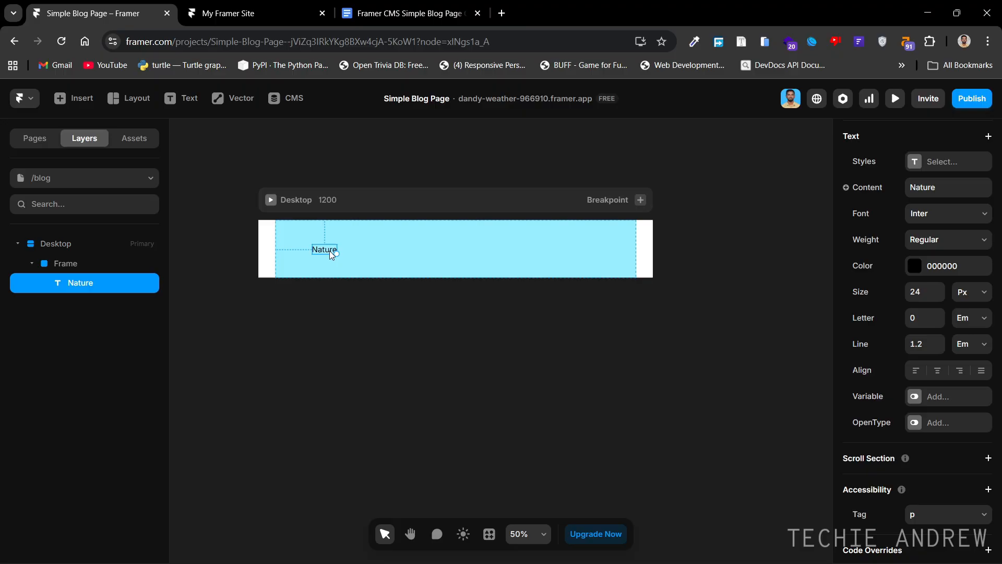
left_click(939, 218)
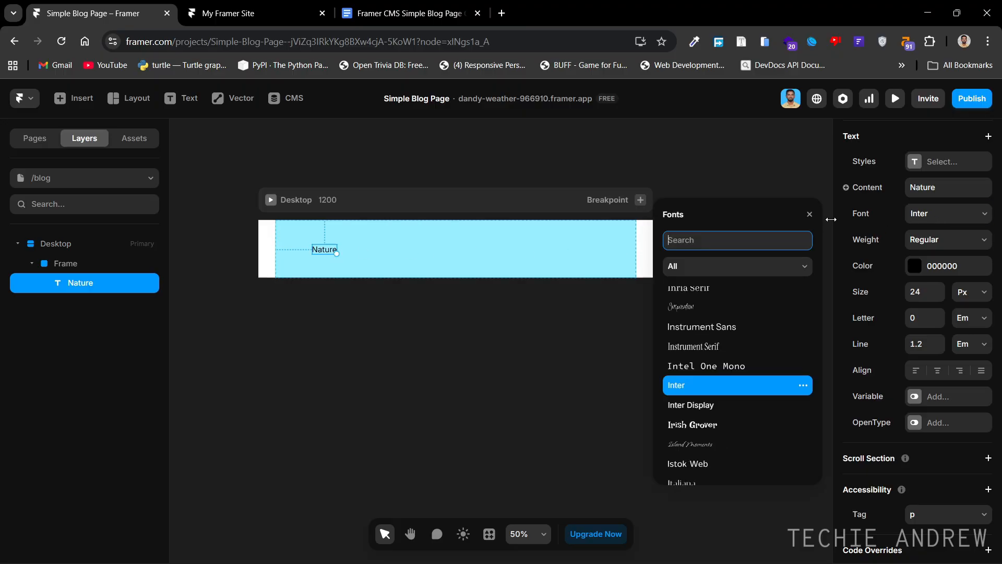
type("out")
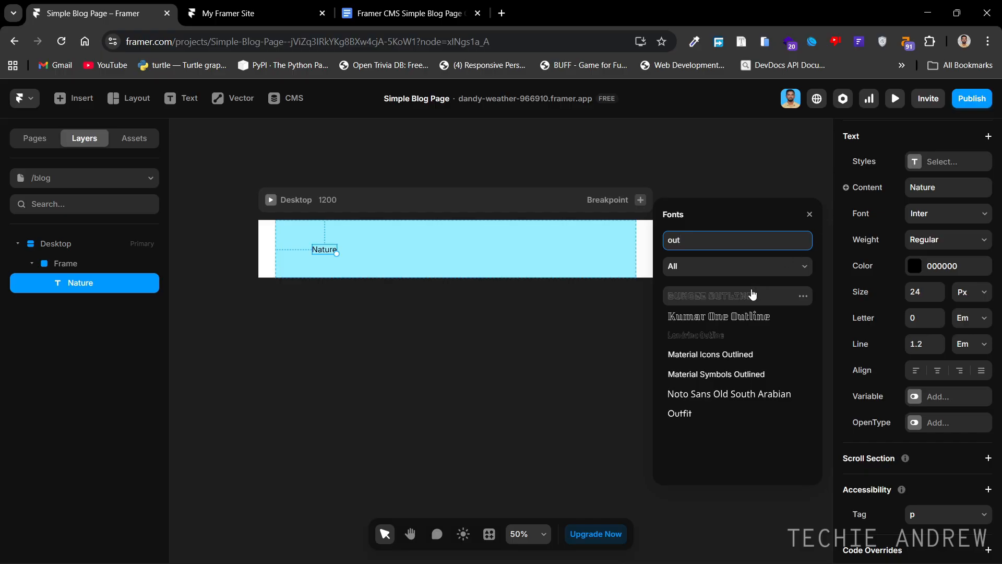
left_click(695, 418)
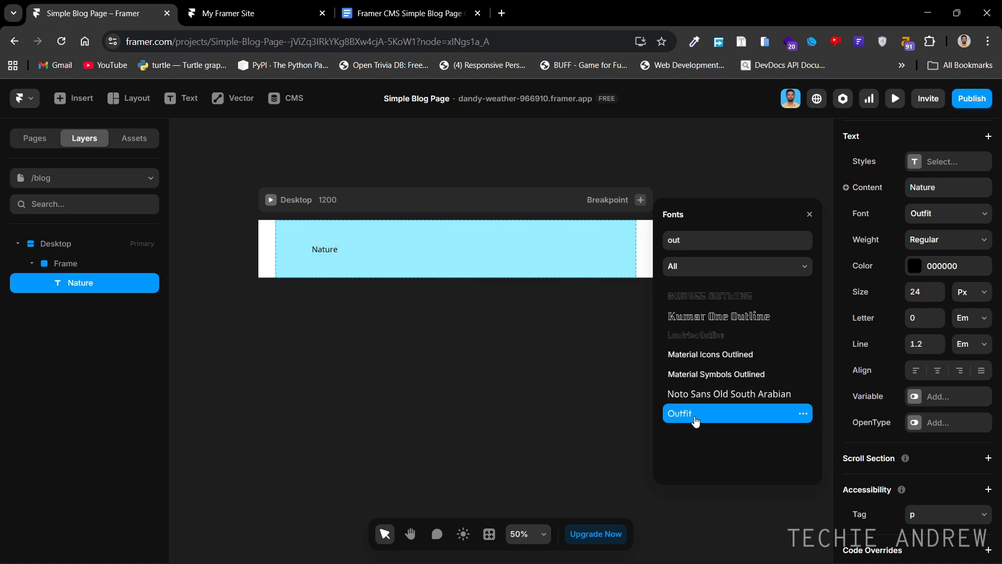
left_click(462, 390)
left_click(323, 249)
key("h")
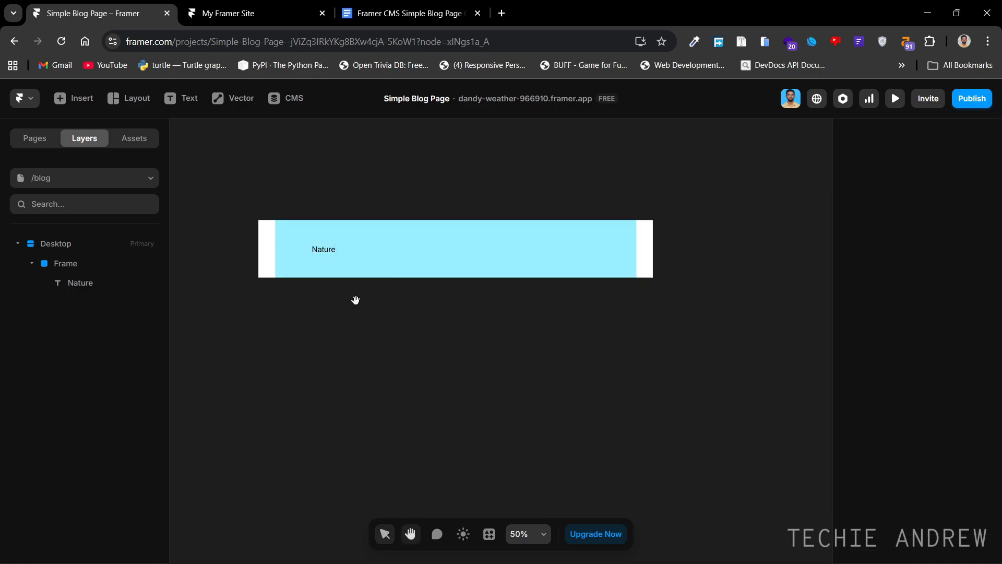
left_click_drag(355, 299, 382, 350)
scroll(383, 336, "up", 5)
scroll(385, 334, "down", 5)
key("space")
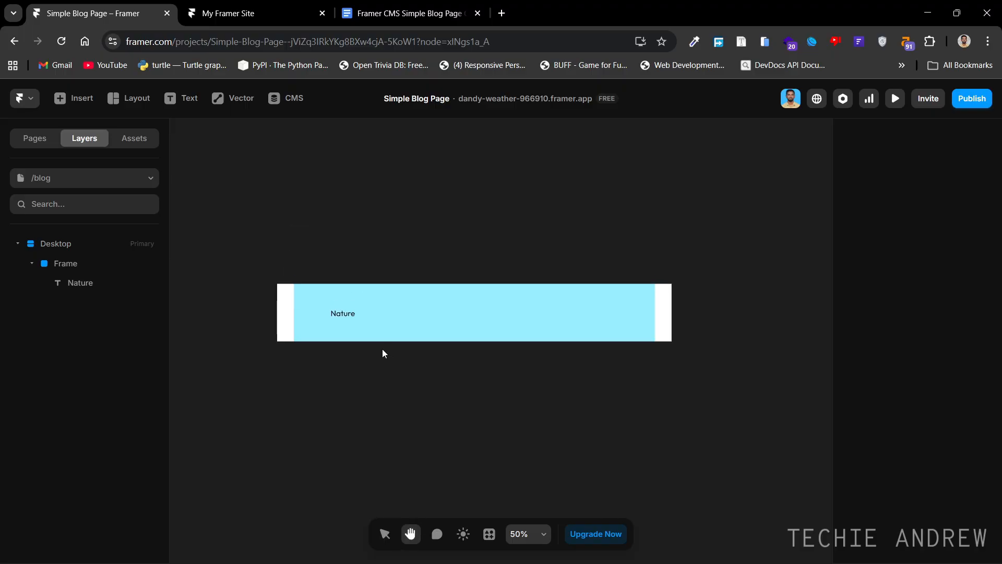
Select the Nature text in the light blue frame and set its font size to 34 px.
scroll(343, 334, "up", 5)
scroll(371, 372, "down", 5)
key("v")
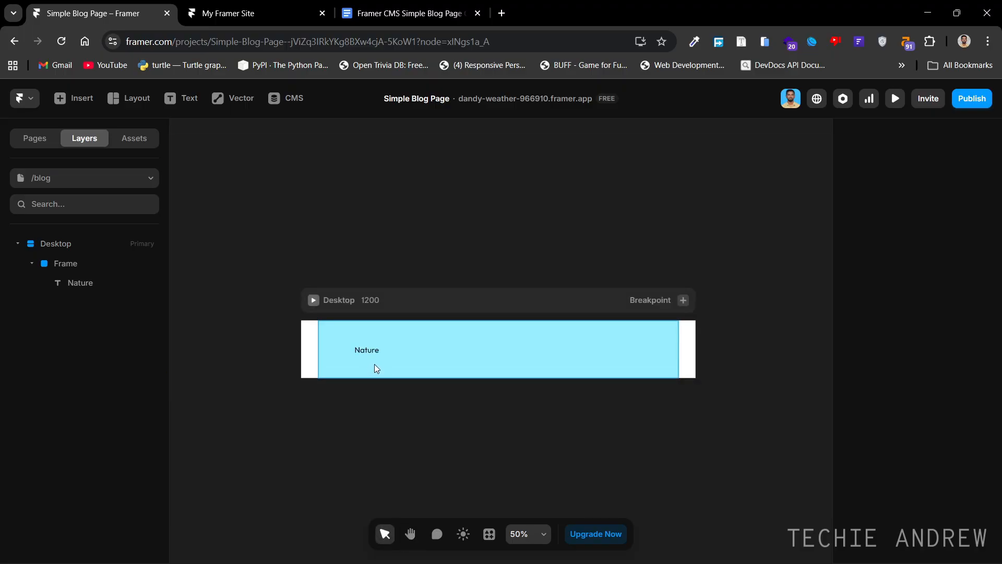
scroll(370, 365, "down", 2)
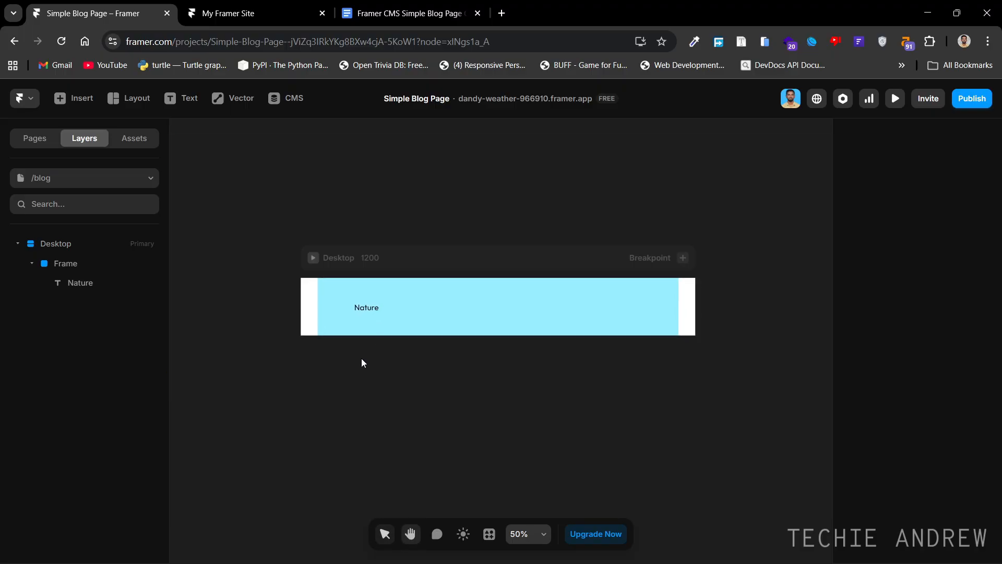
left_click(370, 309)
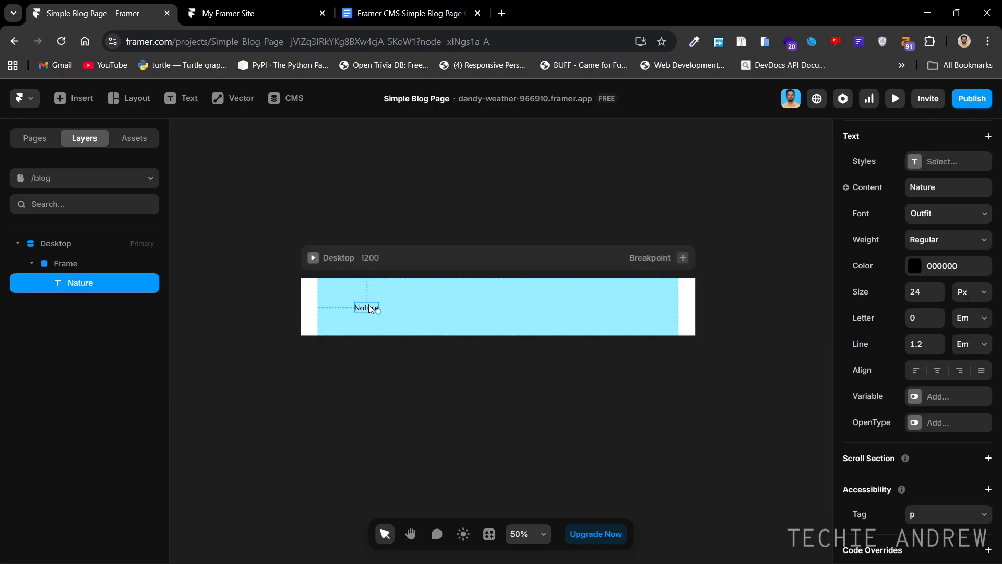
left_click(939, 288)
On the reference site, inspect the Nature logo with the Font Finder extension to read its font size.
key("ctrl+Tab")
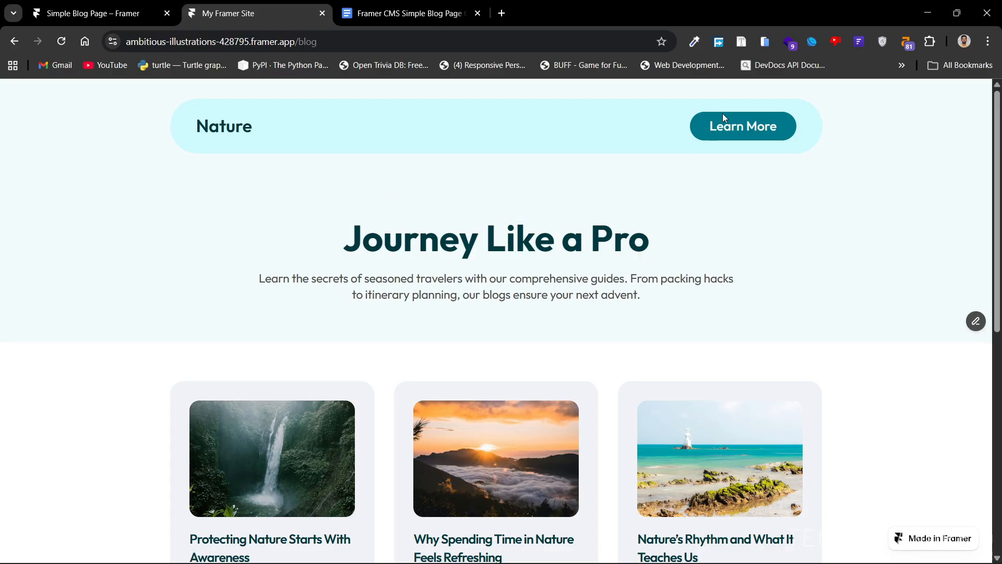
left_click(744, 45)
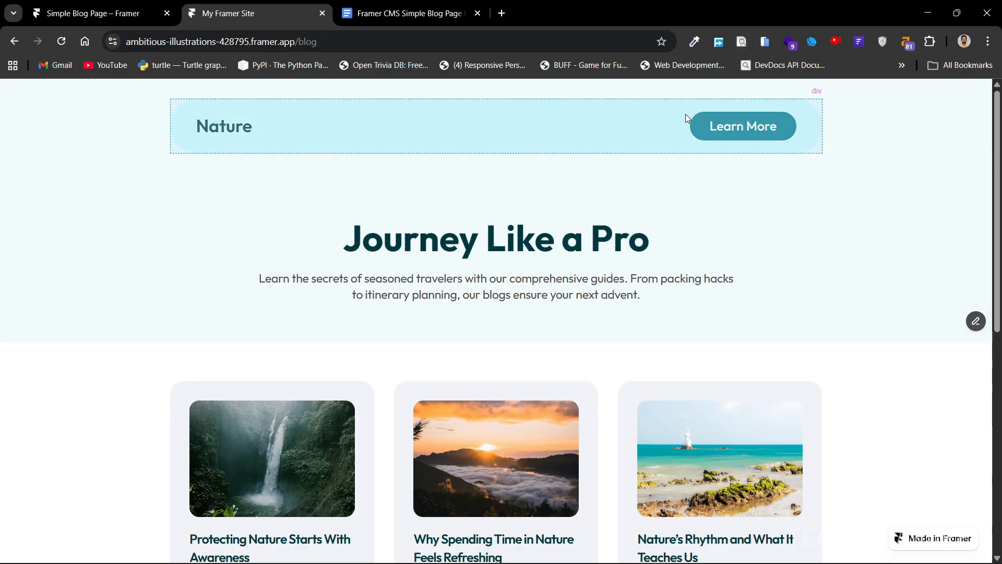
left_click(225, 129)
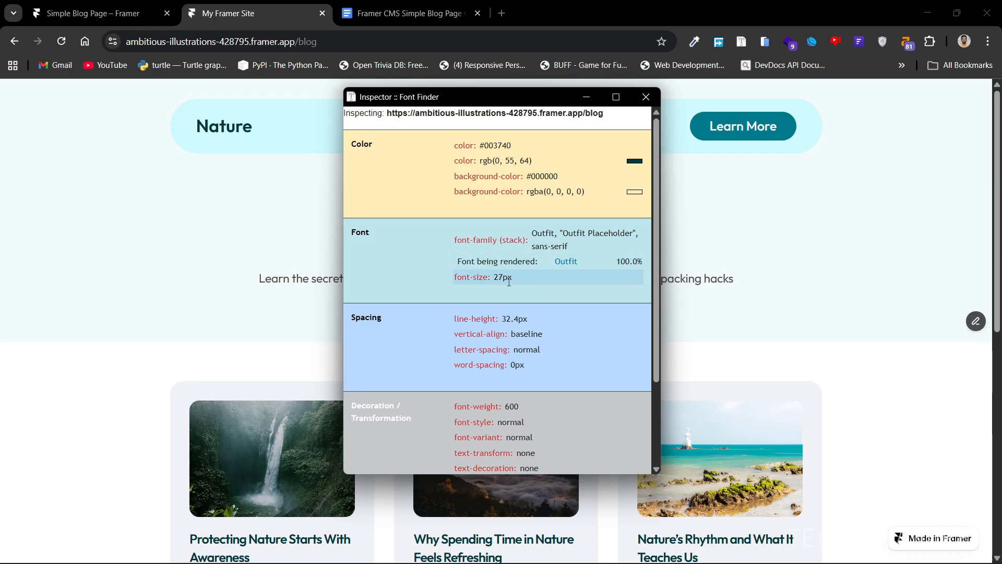
left_click_drag(502, 279, 494, 278)
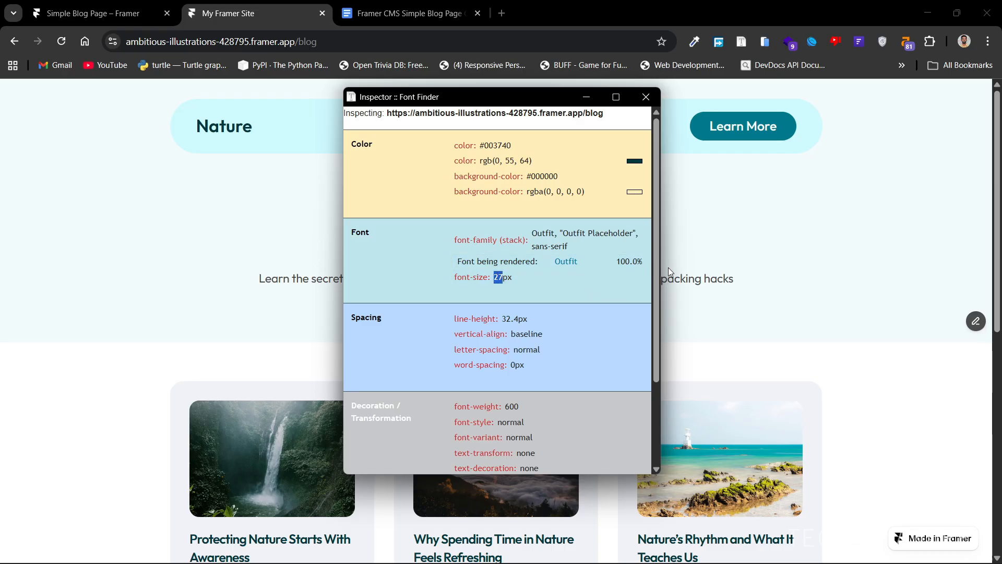
left_click(646, 98)
Switch back to the Framer project and set the Nature text's font size to 27 px.
left_click(86, 13)
left_click(277, 178)
left_click(379, 311)
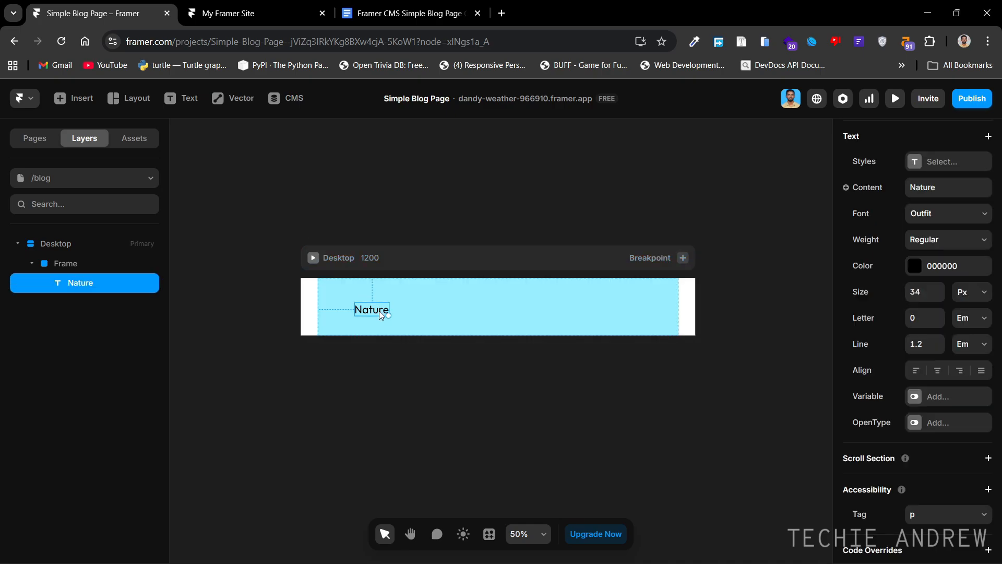
key("Return")
left_click(362, 151)
left_click(398, 329)
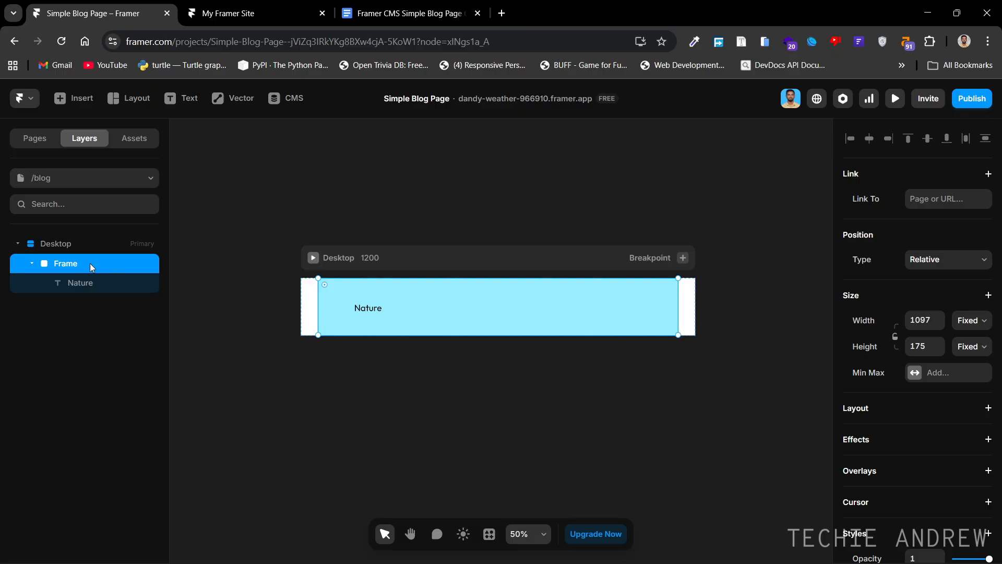
Set the light blue frame's width to Fill and its height to Fit Content.
left_click(67, 283)
left_click(74, 264)
left_click(983, 323)
left_click(978, 370)
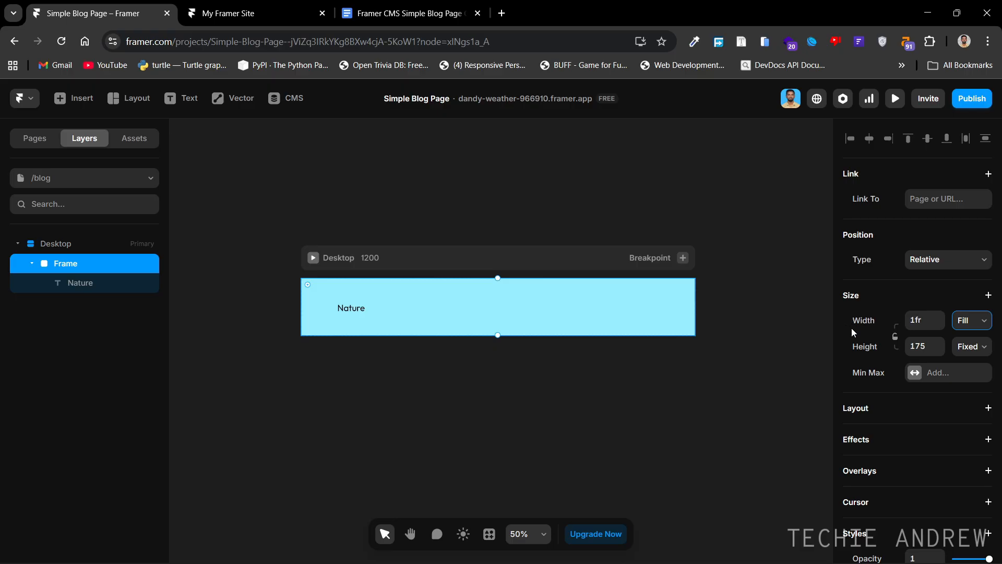
left_click(982, 347)
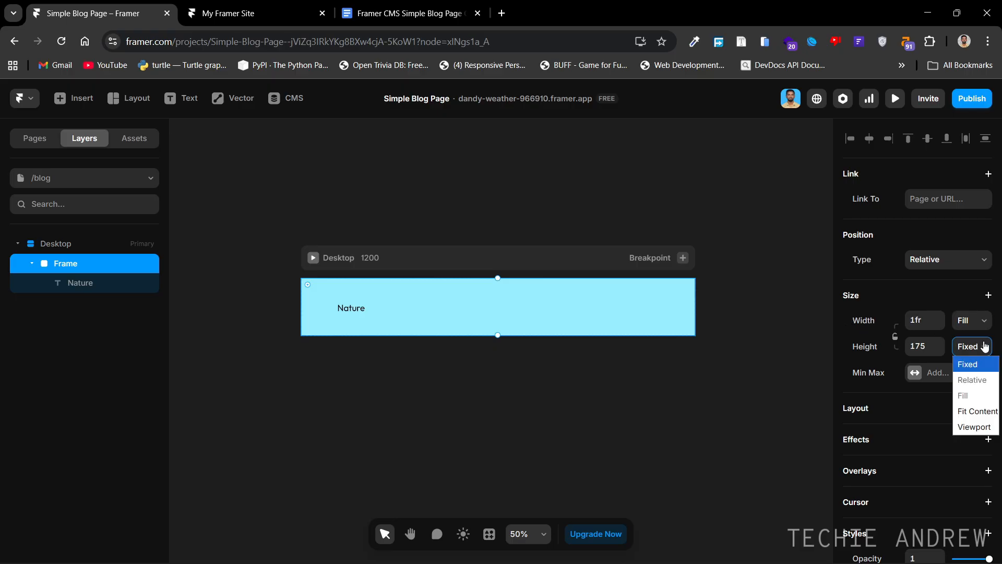
left_click(977, 411)
left_click(584, 416)
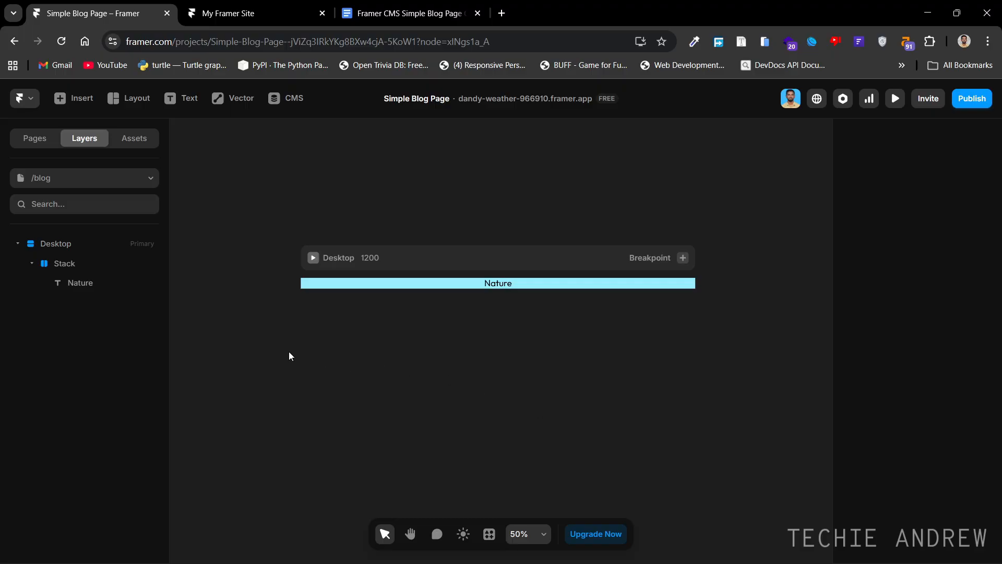
Set the padding of the light blue stack to 40 on all sides.
left_click(329, 285)
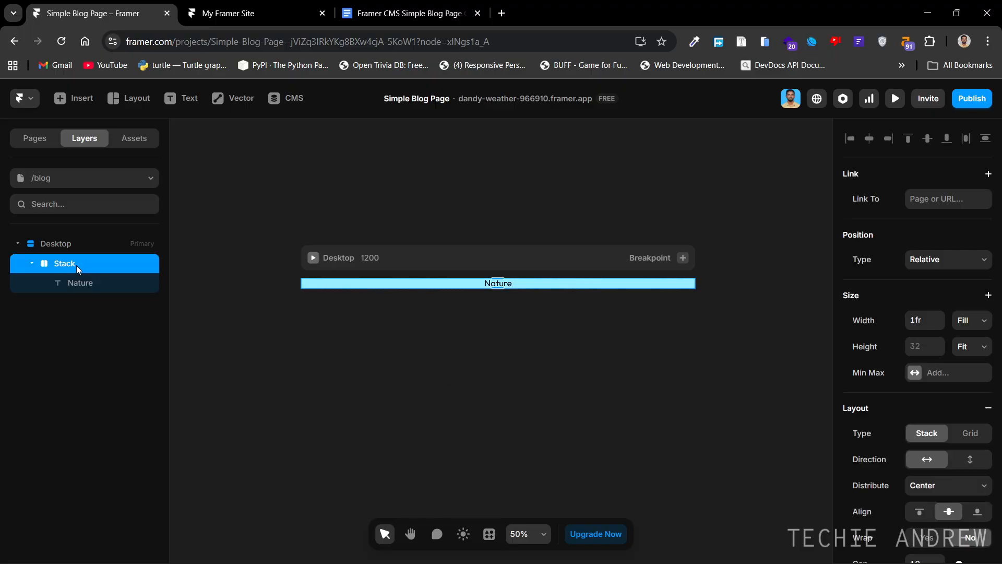
left_click(32, 263)
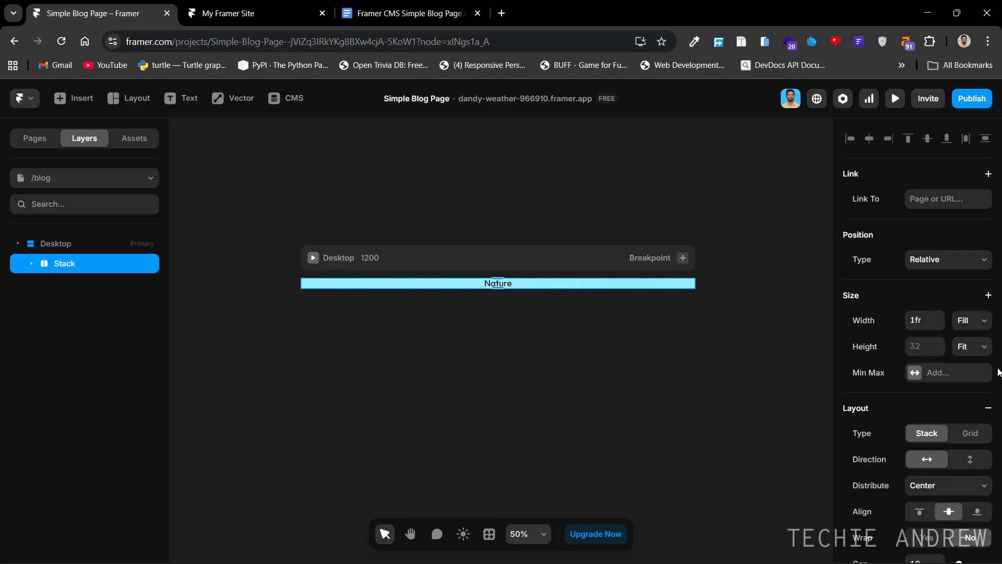
scroll(940, 418, "down", 3)
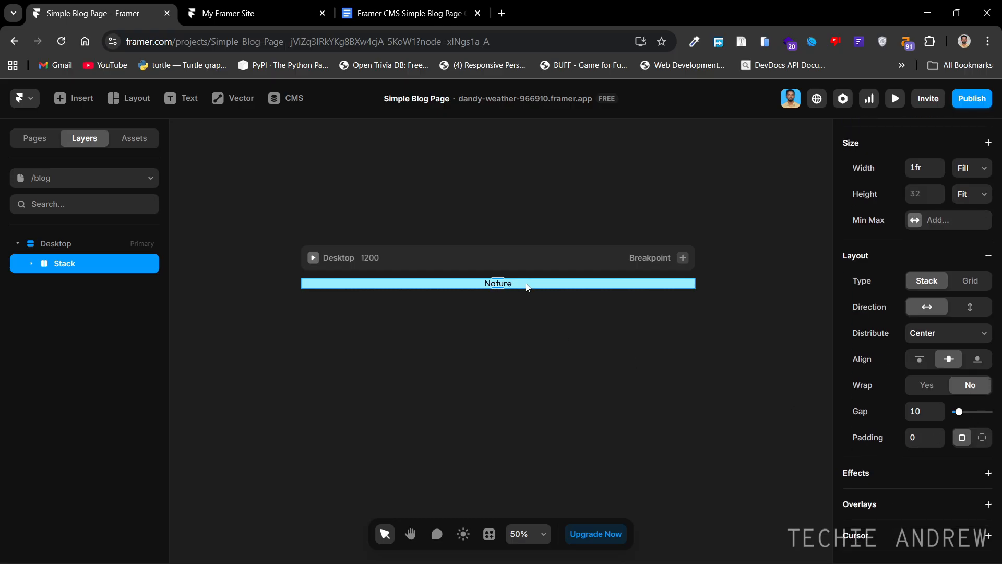
left_click(922, 439)
type("40")
key("Return")
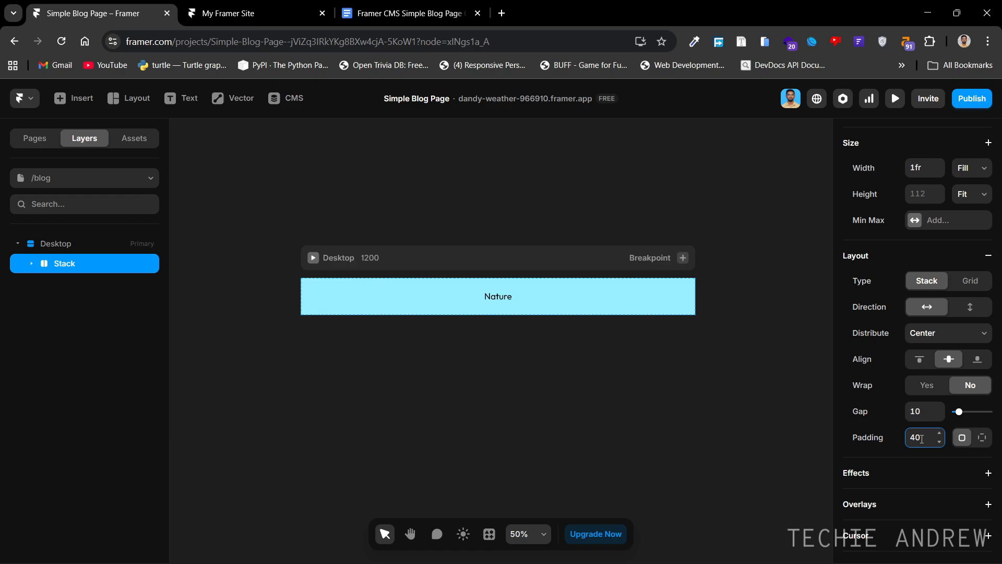
left_click(635, 463)
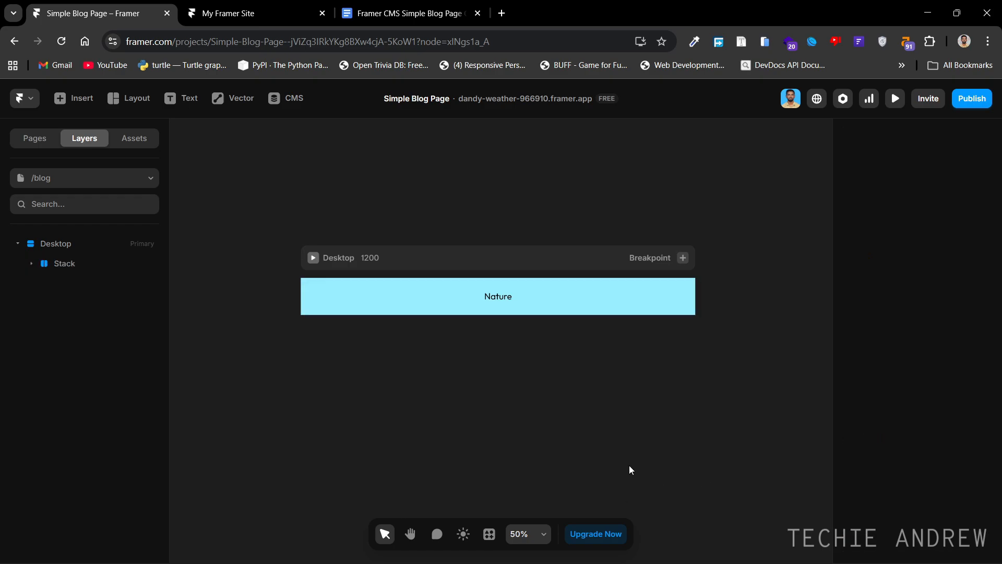
Check the reference site's header layout, and wrap the light blue stack in a new parent frame.
left_click(260, 13)
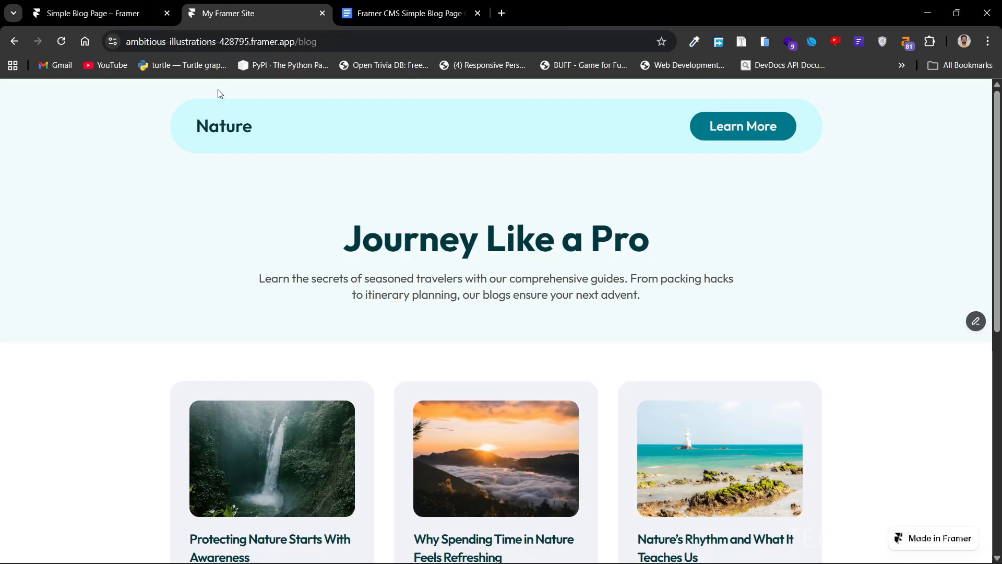
left_click(101, 7)
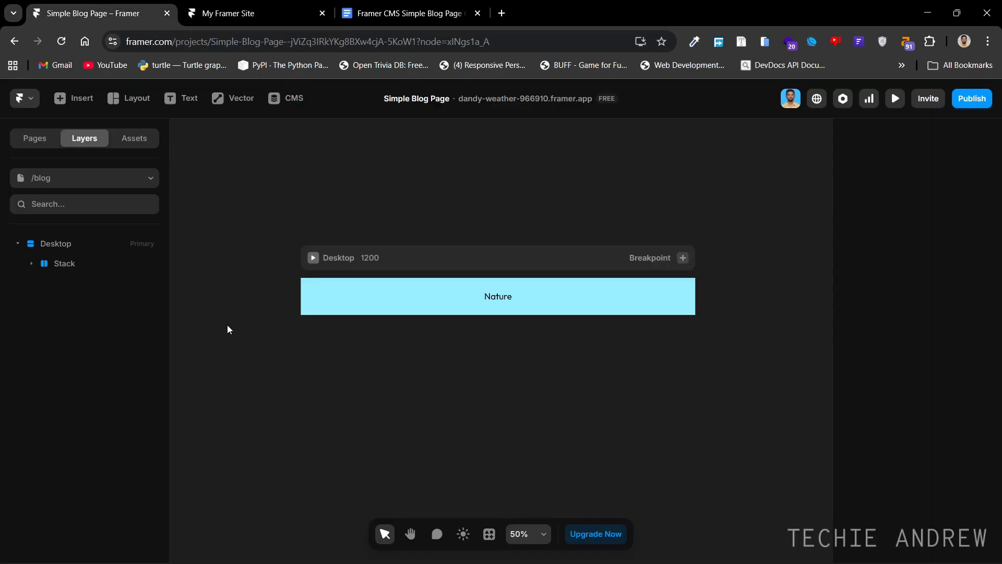
left_click(96, 264)
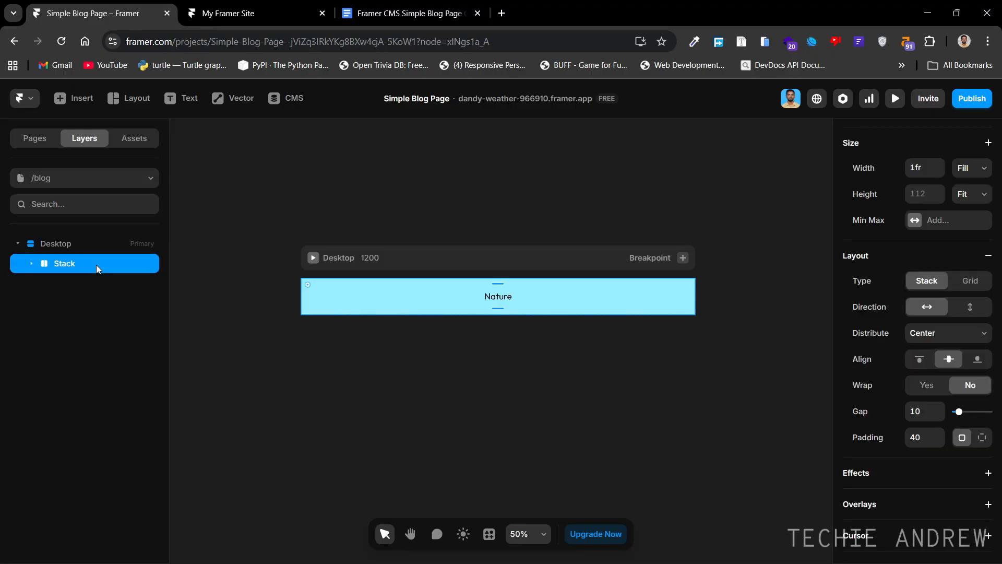
left_click(32, 265)
left_click(31, 266)
key("ctrl+Return")
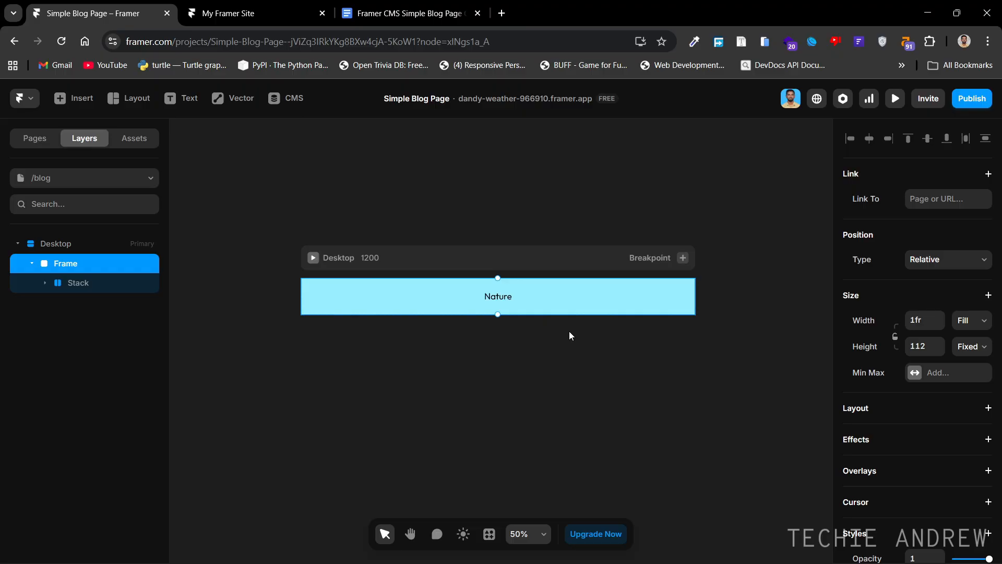
Set the outer frame's height to Fit Content and give it 40 padding at top and bottom only.
left_click(973, 353)
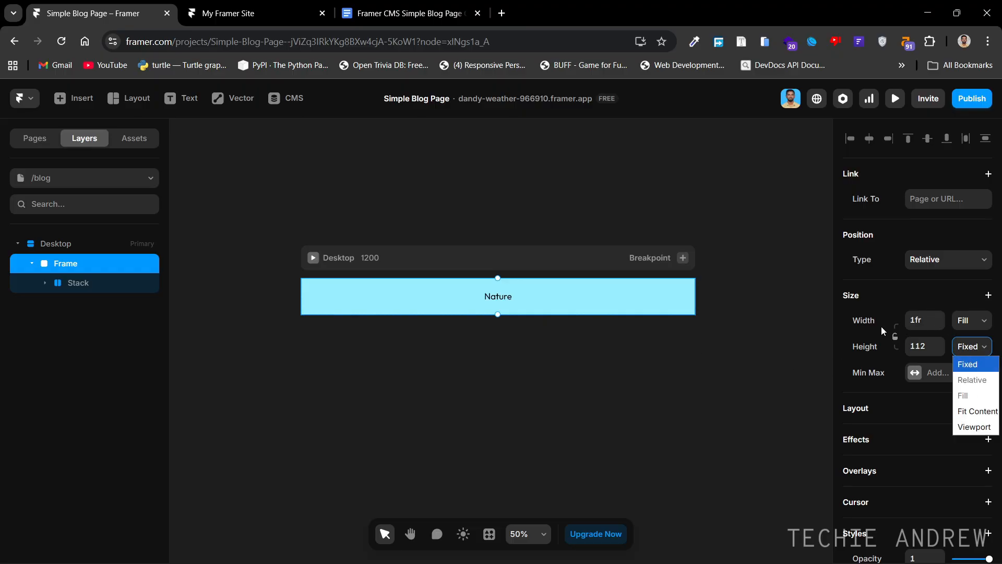
left_click(966, 410)
scroll(957, 472, "down", 3)
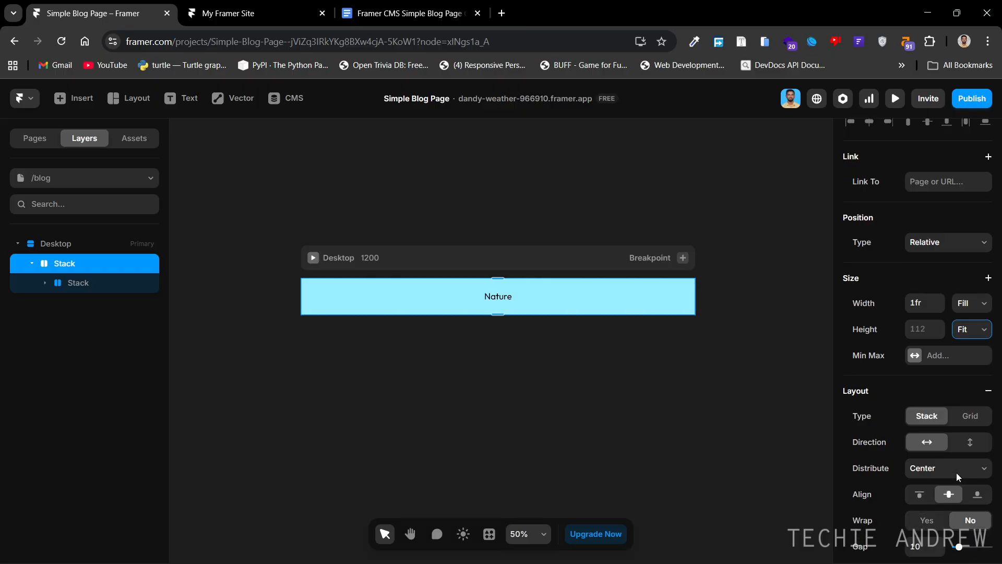
left_click(982, 439)
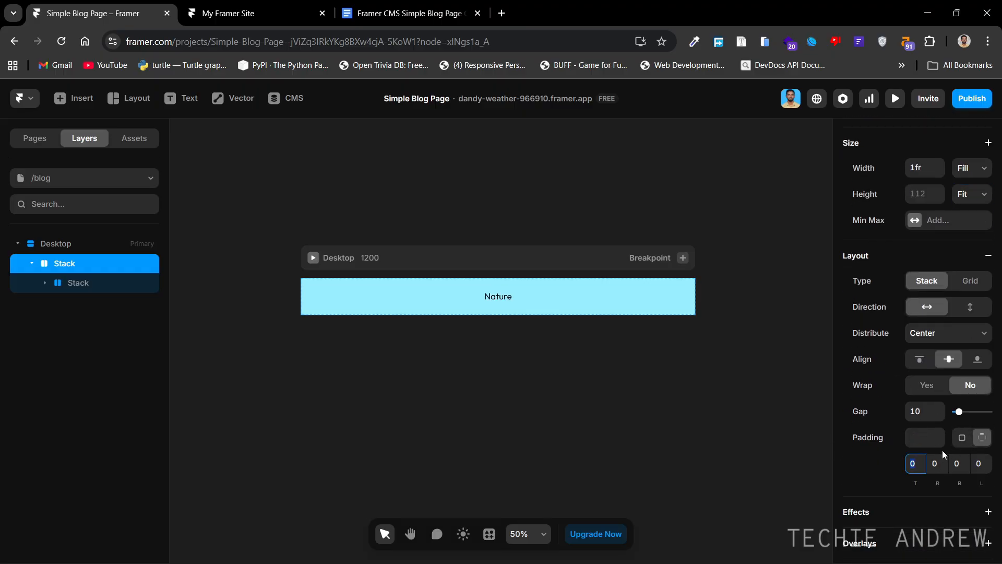
type("40")
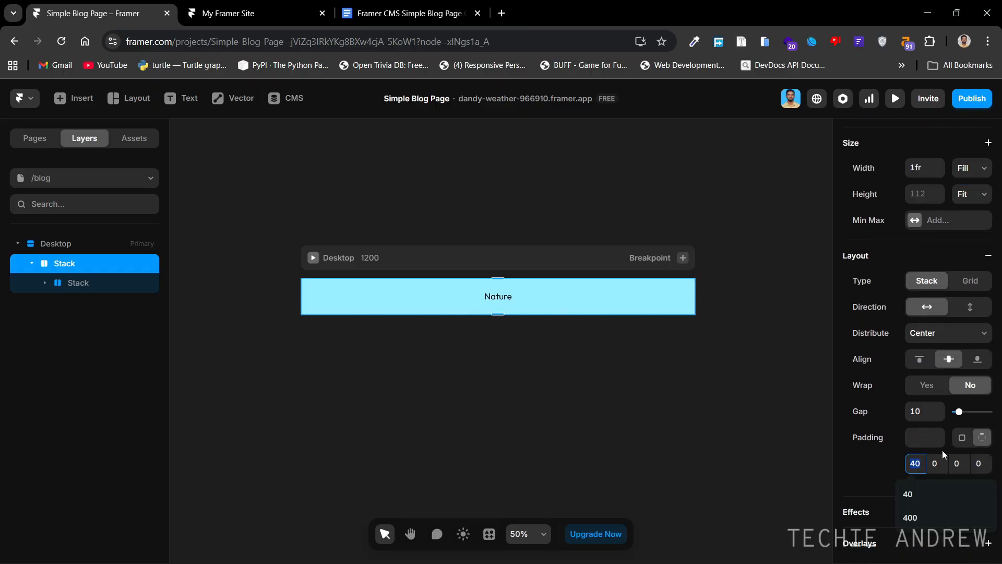
left_click(958, 463)
type("40")
left_click(857, 462)
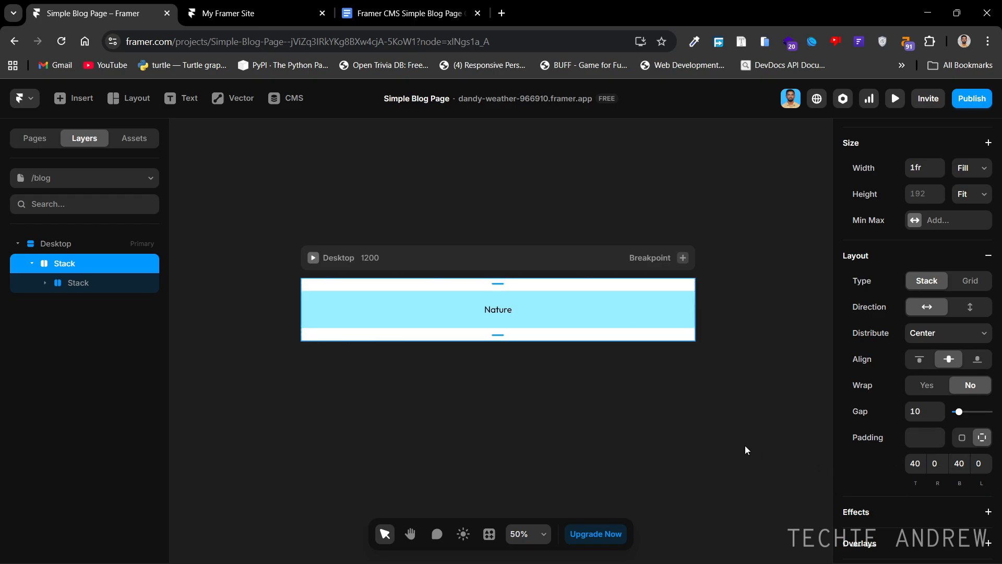
left_click_drag(734, 429, 719, 422)
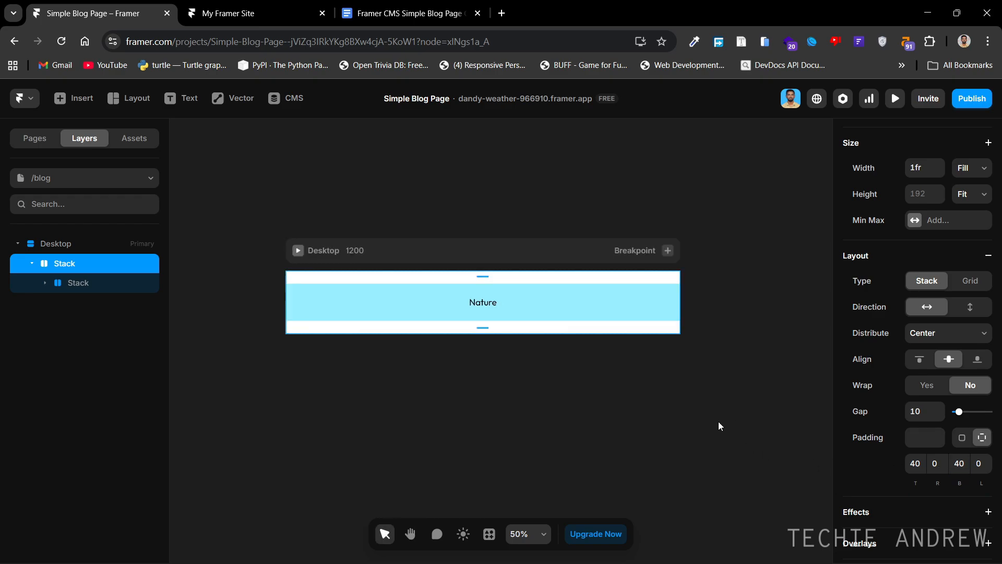
left_click(719, 423)
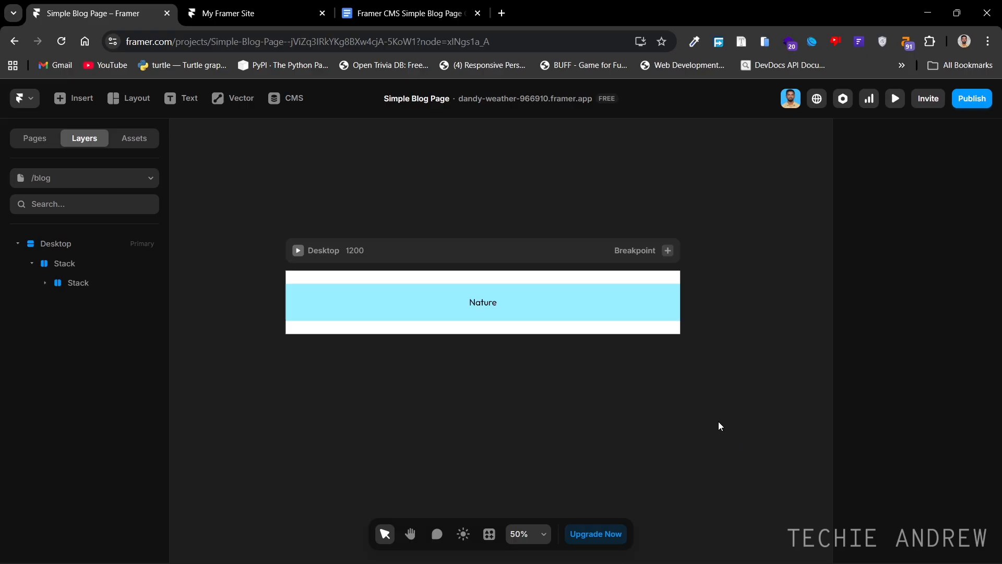
Try a fixed minimum width of 1000 on the inner light blue stack, and remove that constraint.
left_click(67, 281)
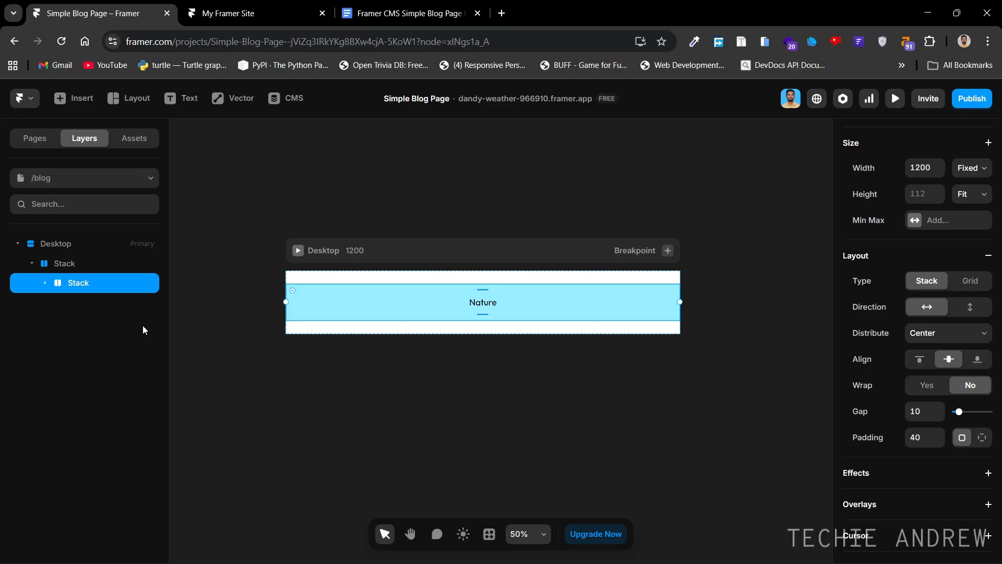
left_click(45, 283)
left_click(45, 282)
left_click(959, 219)
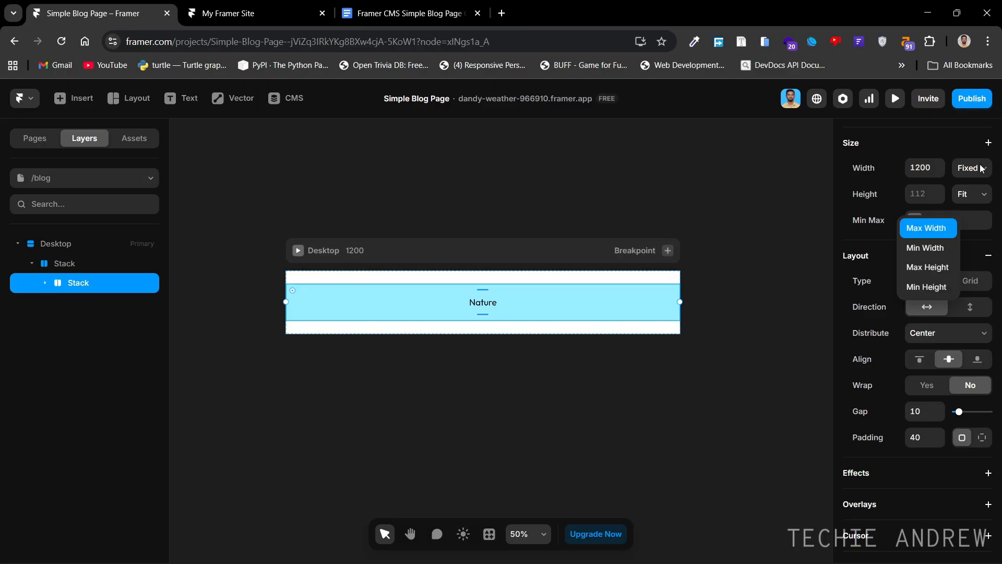
left_click(931, 247)
left_click(969, 220)
left_click(966, 253)
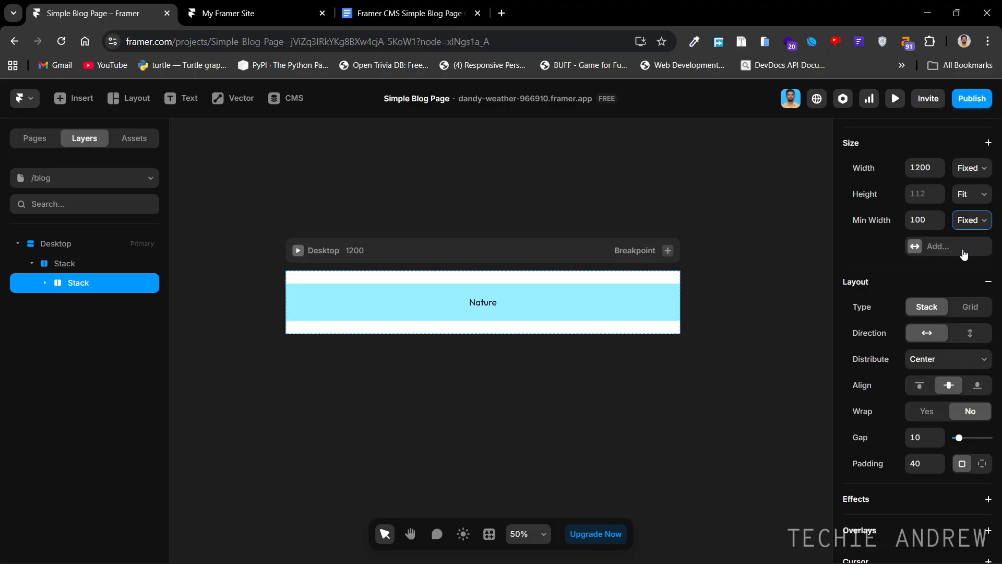
left_click(925, 220)
type("1000")
left_click(871, 230)
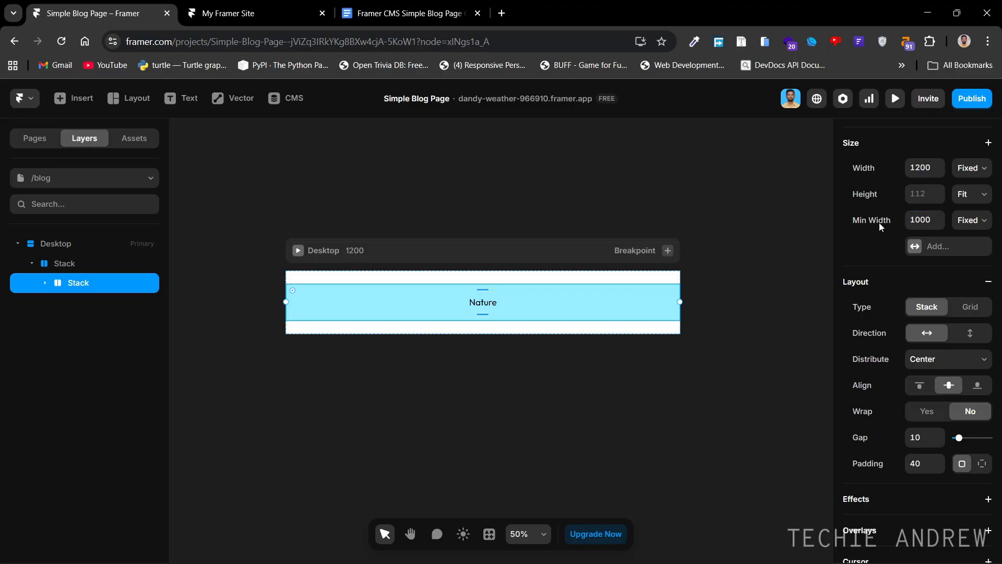
right_click(879, 223)
left_click(895, 233)
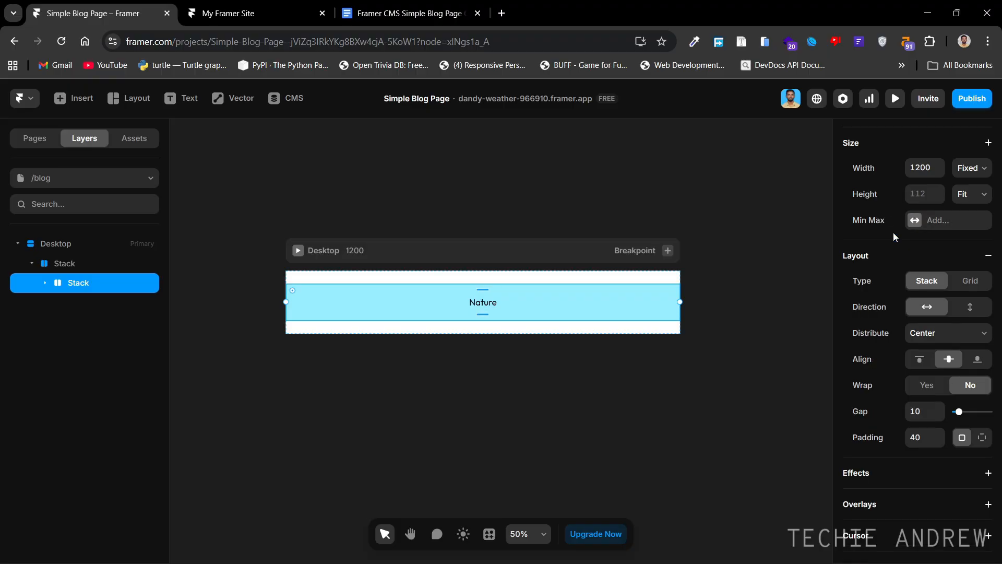
Add a maximum width to the inner light blue stack, set as Fixed with the value 1000.
left_click(915, 220)
left_click(893, 233)
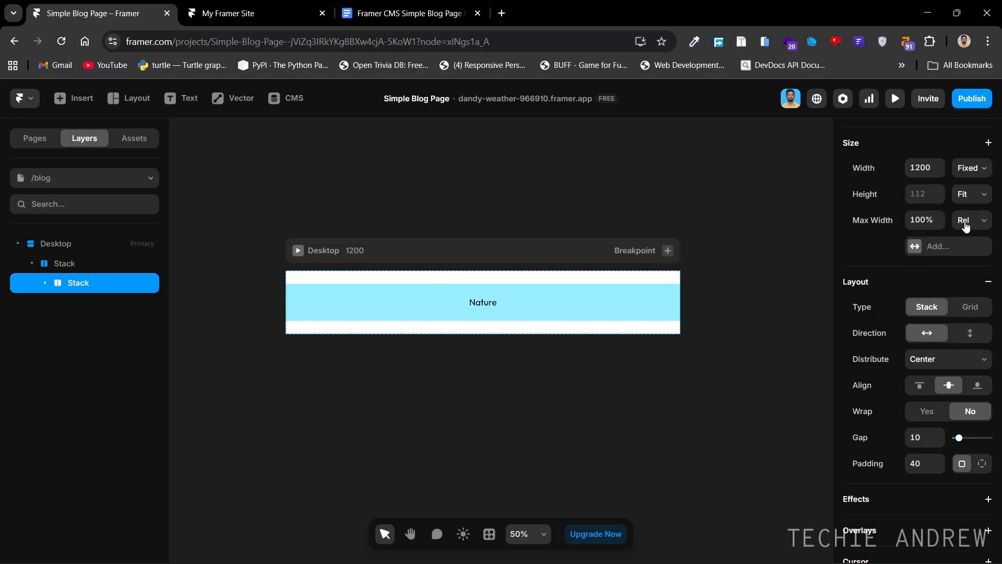
left_click(975, 222)
left_click(967, 254)
left_click(921, 222)
type("1000")
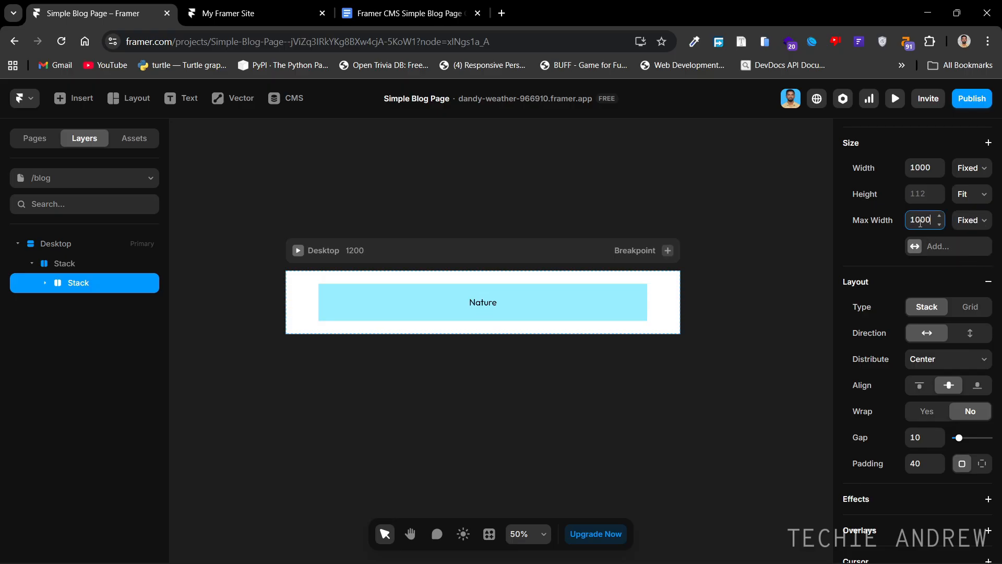
Change the inner light blue stack's width from a fixed value to Fill.
left_click(973, 169)
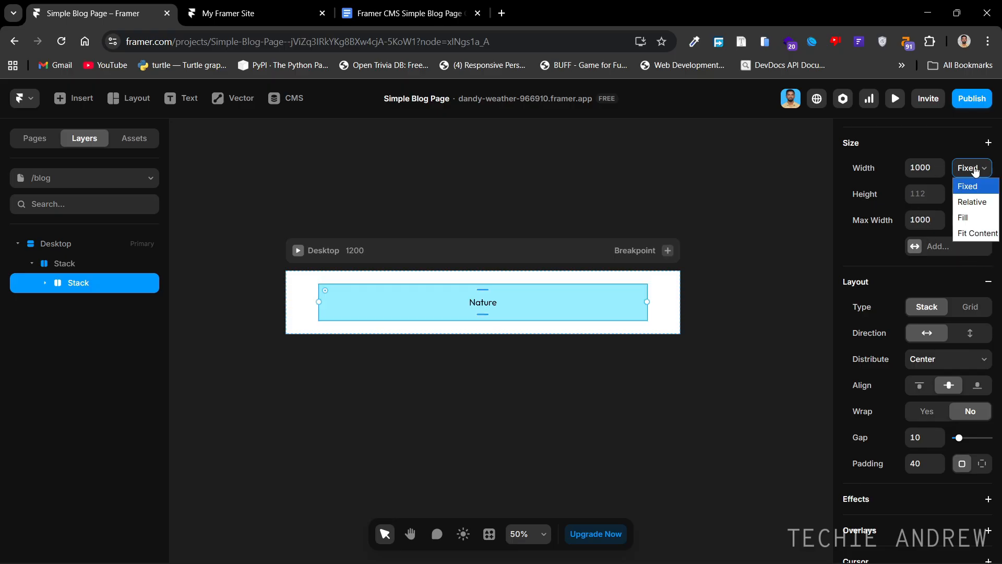
left_click(974, 223)
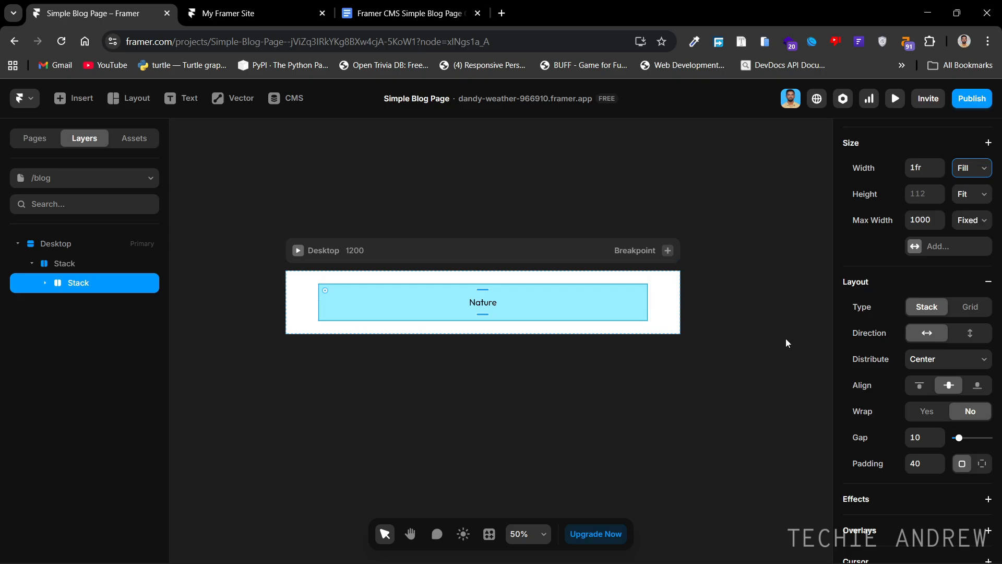
left_click(727, 333)
Compare the light blue header bar with the header on the reference site, and inspect it up close.
left_click(256, 13)
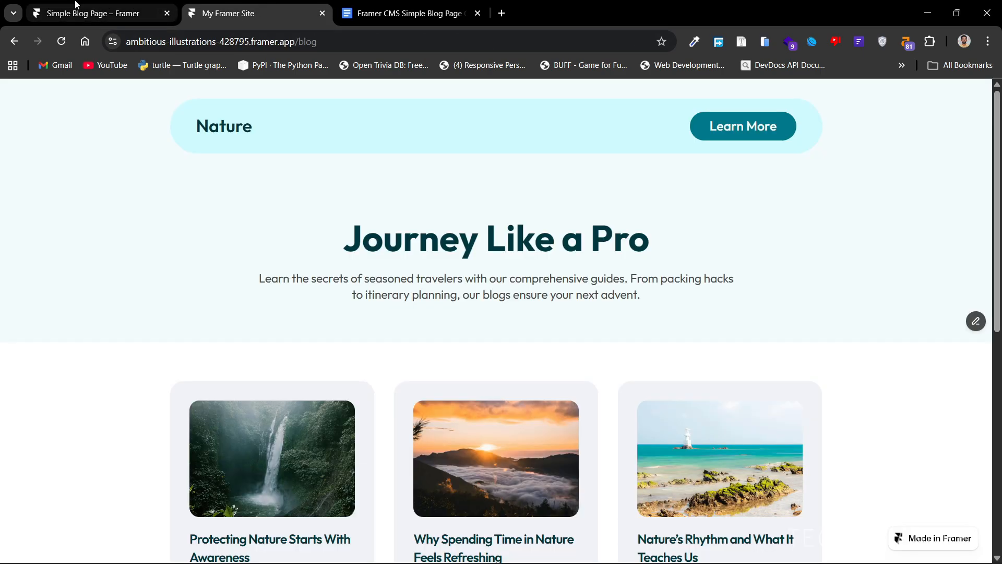
left_click(75, 5)
left_click(241, 5)
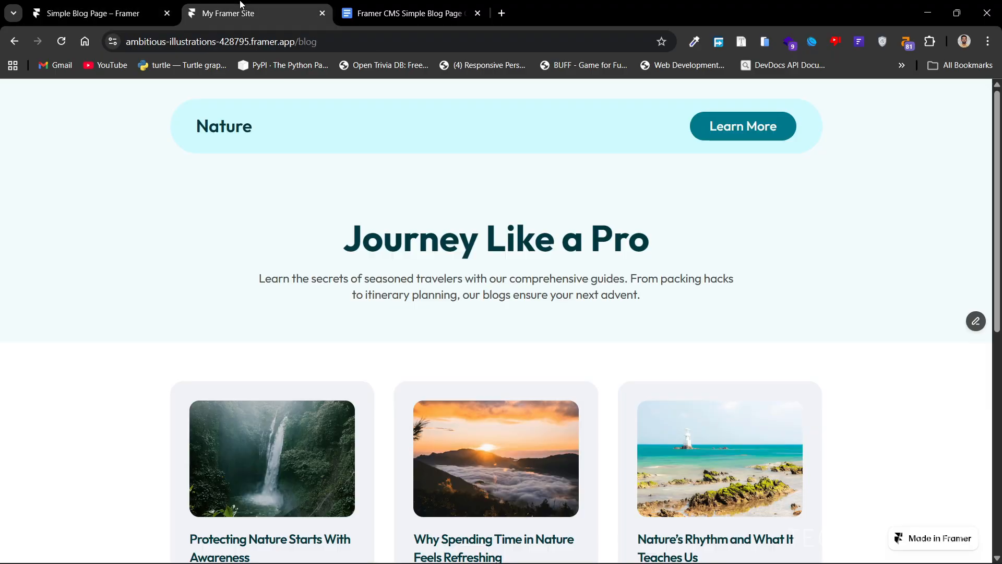
left_click(60, 5)
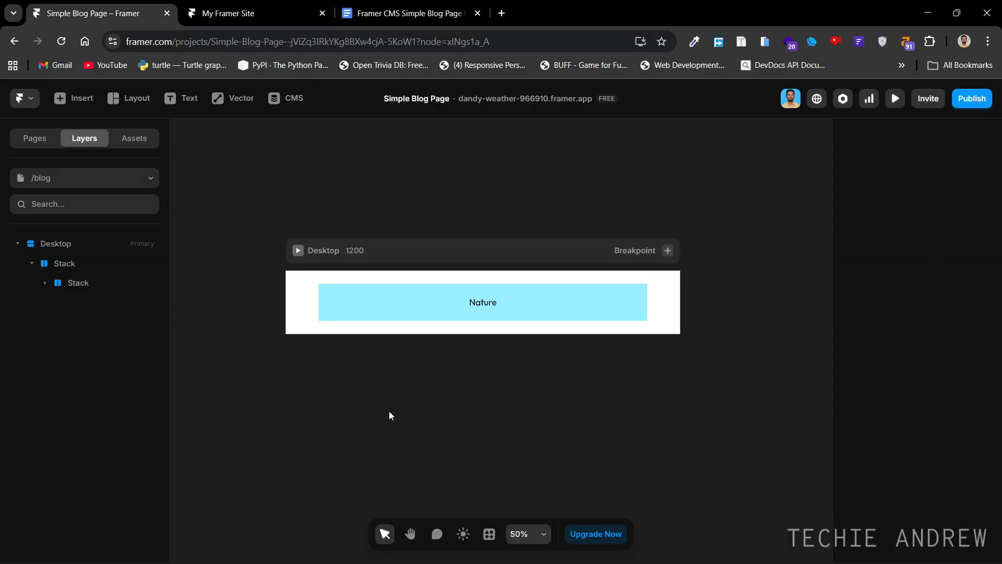
left_click(385, 308)
left_click(462, 376)
scroll(449, 368, "up", 1)
left_click(415, 326)
scroll(447, 367, "up", 2)
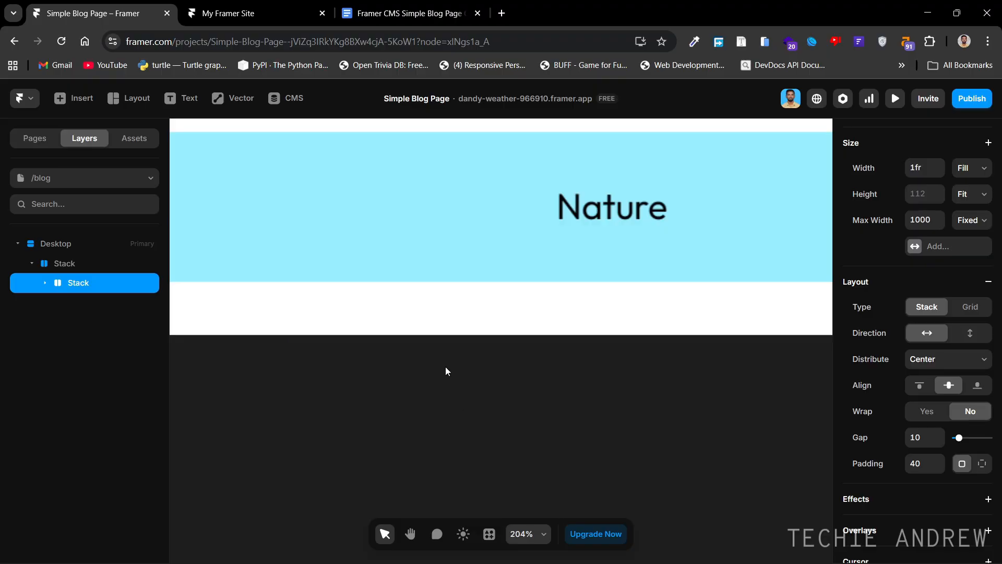
scroll(446, 367, "down", 2)
left_click(424, 389)
scroll(421, 384, "up", 2)
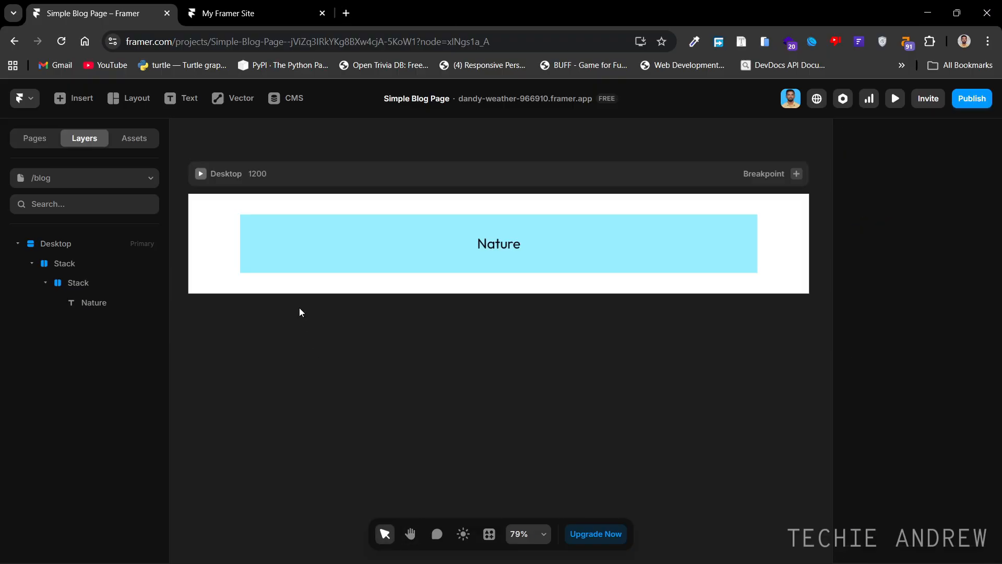
Give the inner light blue stack a corner radius of 100.
left_click(299, 257)
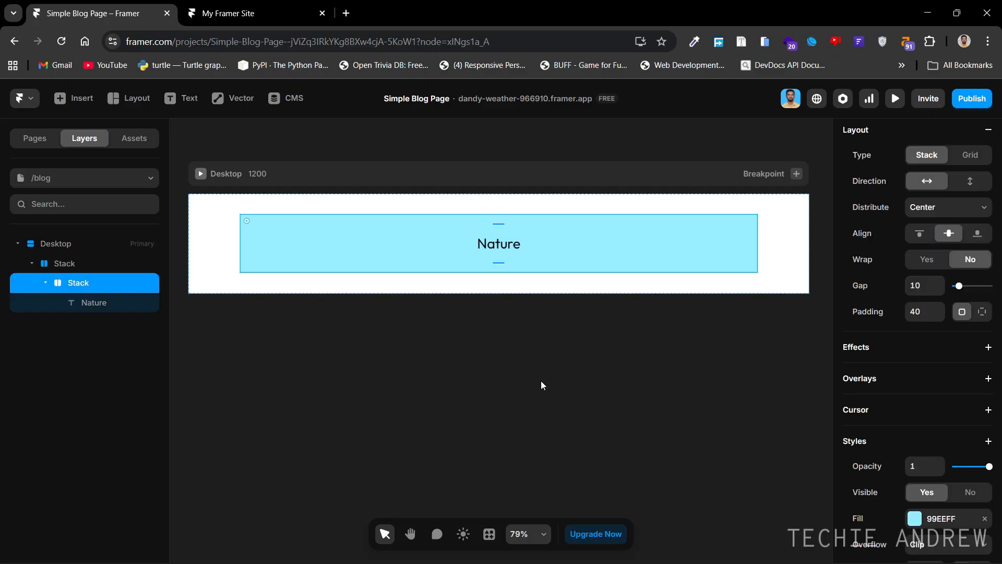
scroll(950, 394, "down", 5)
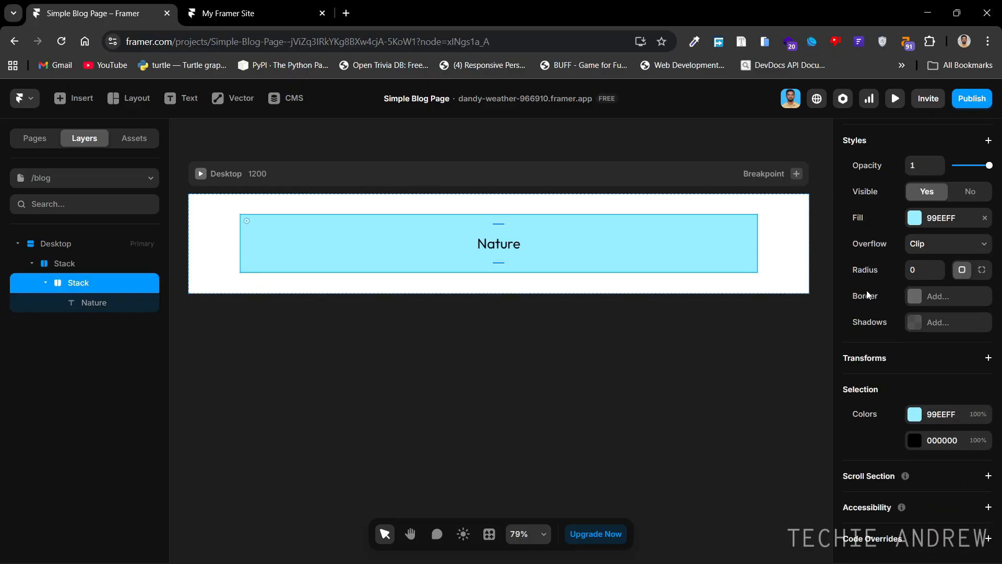
left_click(913, 274)
type("100")
key("Return")
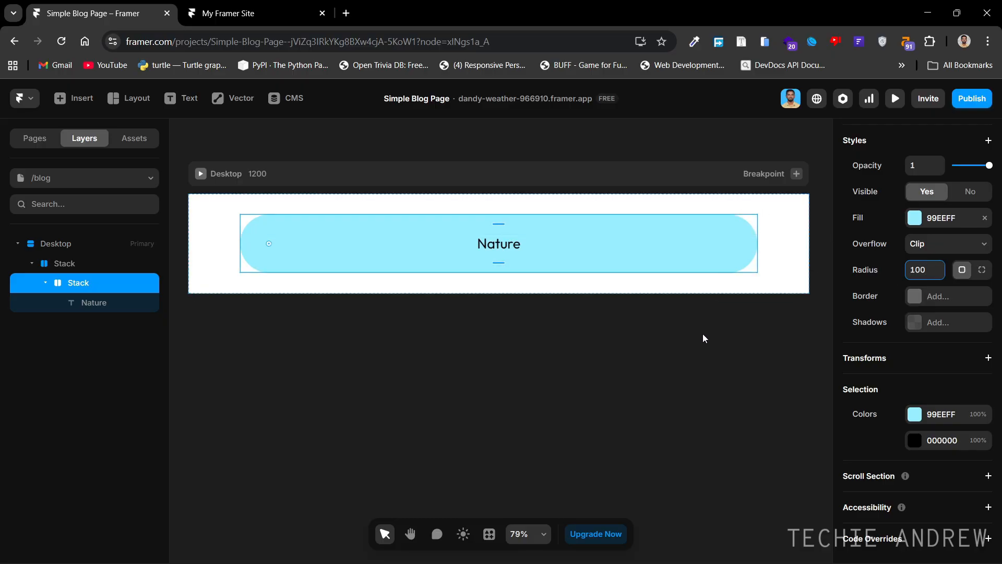
Split the inner stack's padding per side and set only the top and bottom values to 20.
scroll(841, 330, "up", 3)
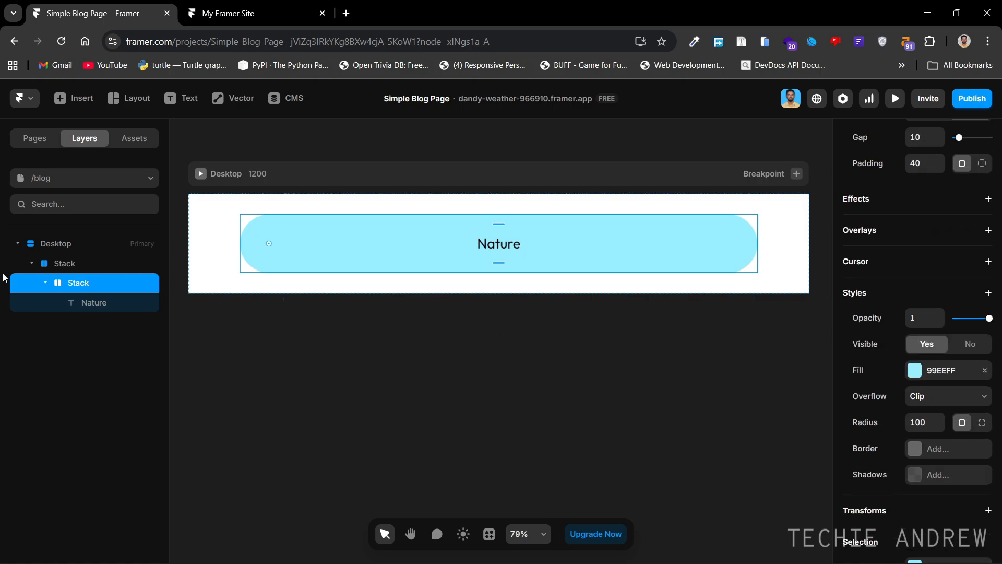
scroll(951, 290, "up", 3)
left_click(984, 317)
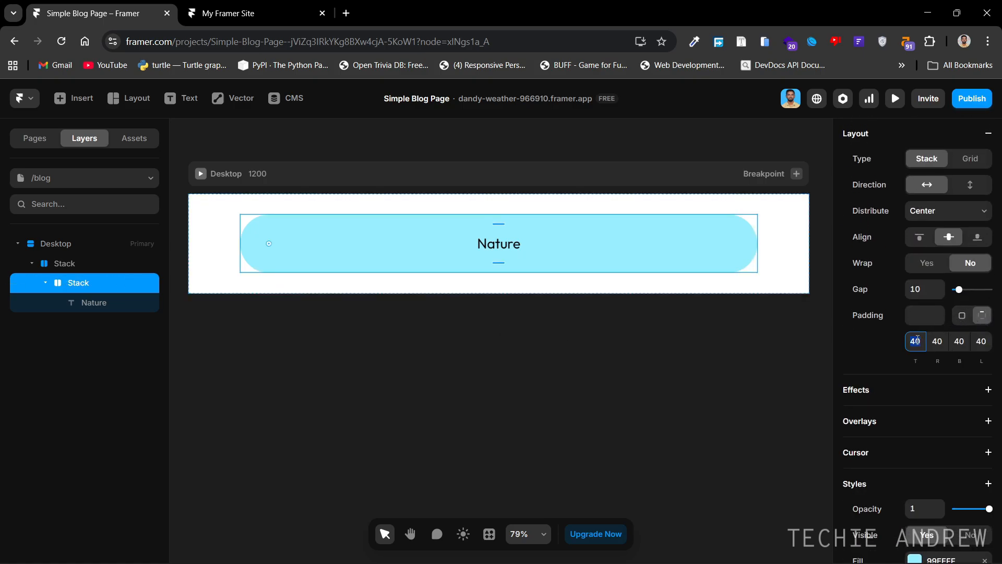
type("20")
double_click(917, 339)
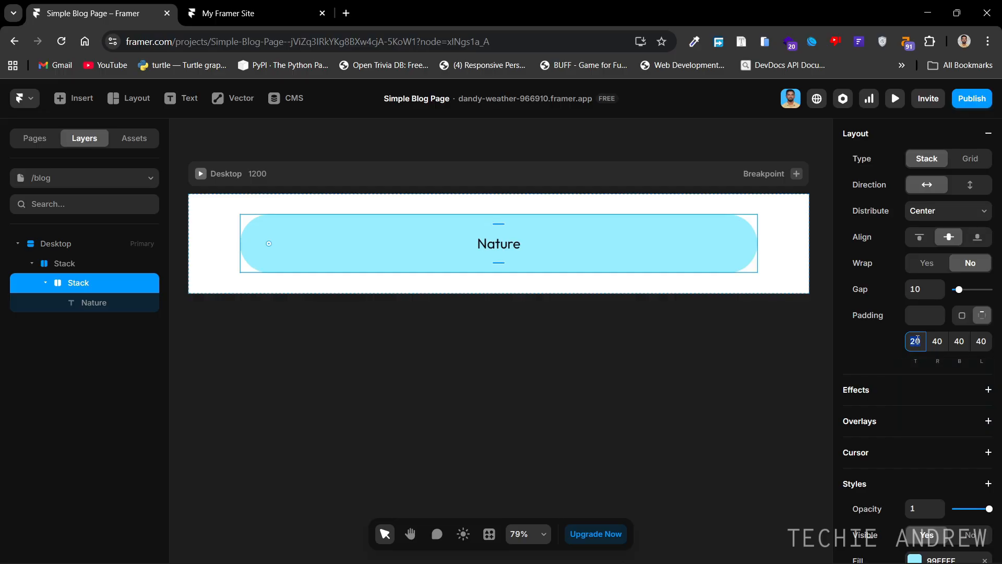
double_click(963, 344)
type("20")
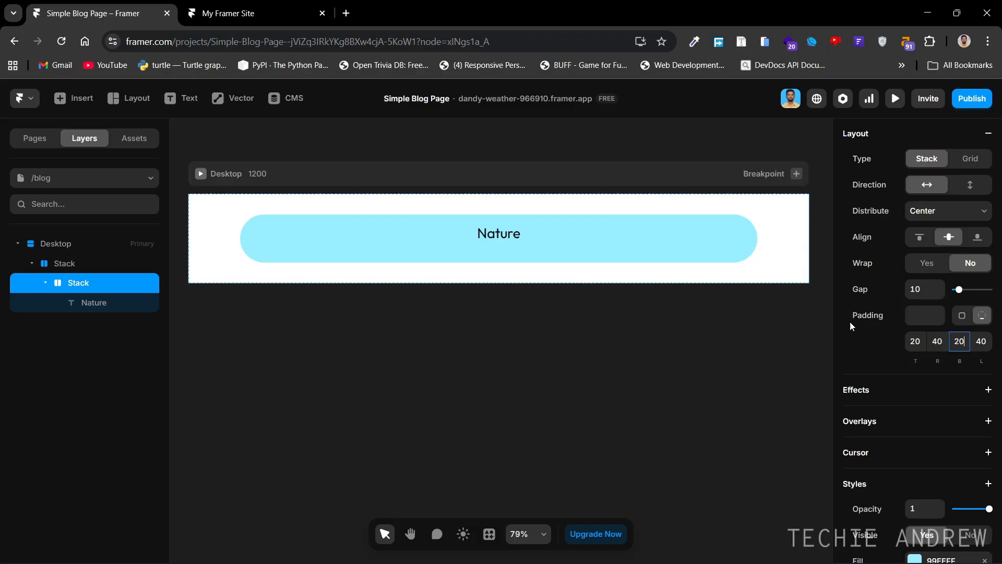
left_click(850, 321)
double_click(916, 342)
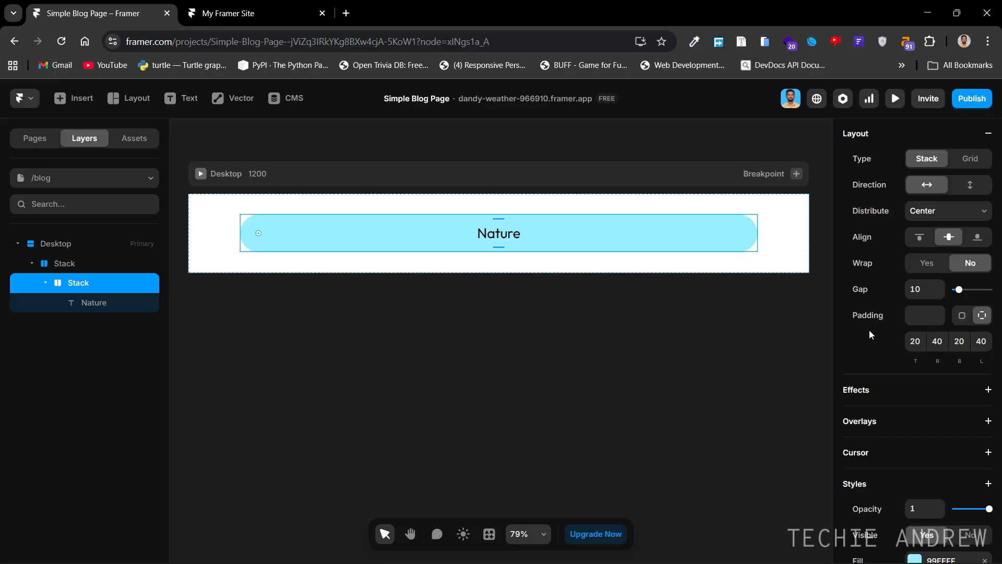
left_click(570, 336)
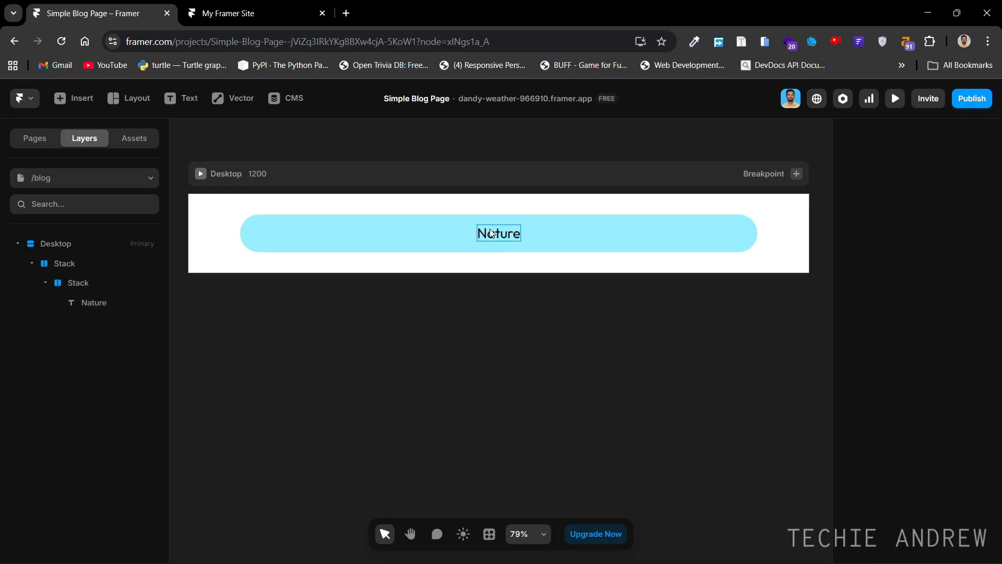
Set the Nature logo text's font weight to Semibold.
left_click(504, 239)
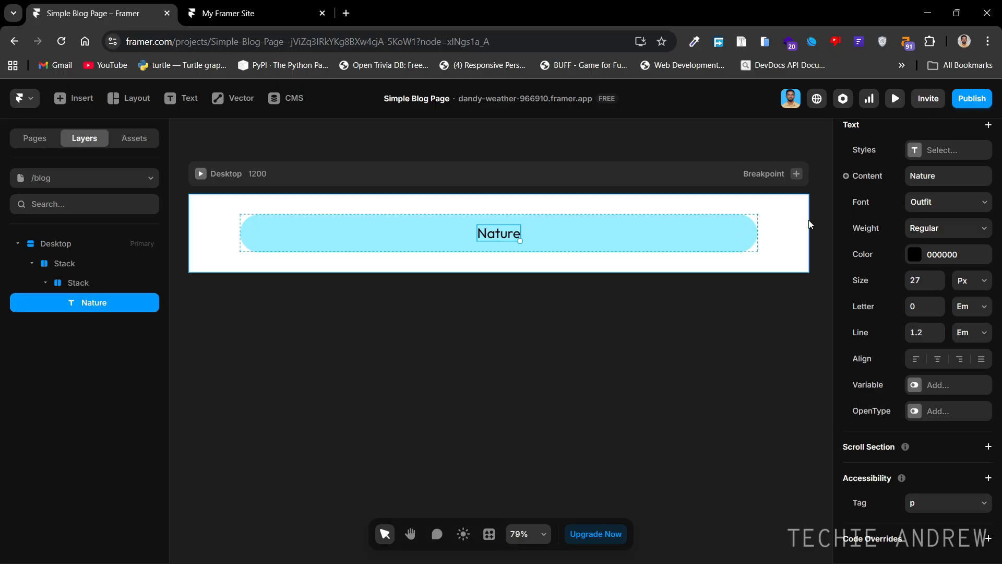
left_click(916, 226)
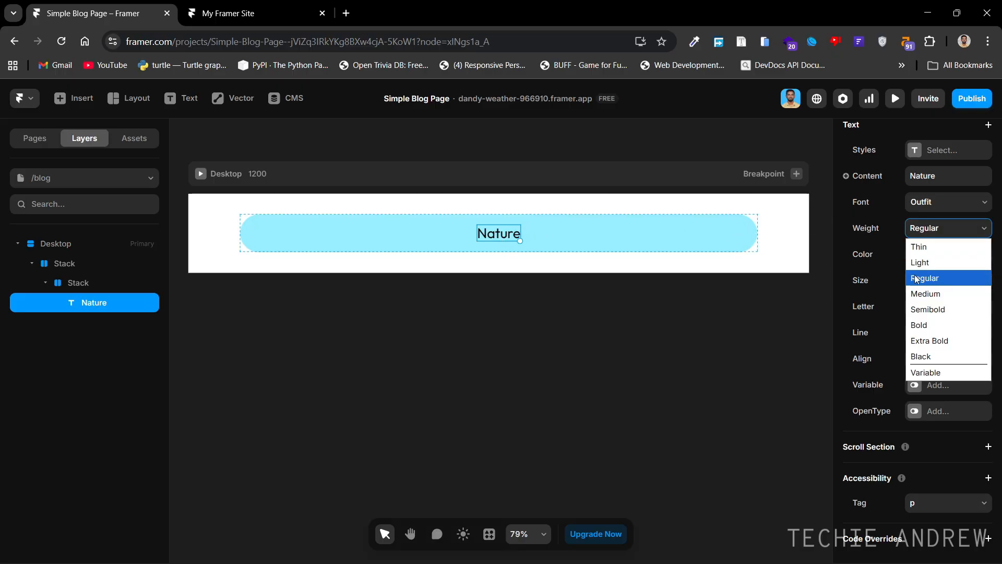
left_click(917, 311)
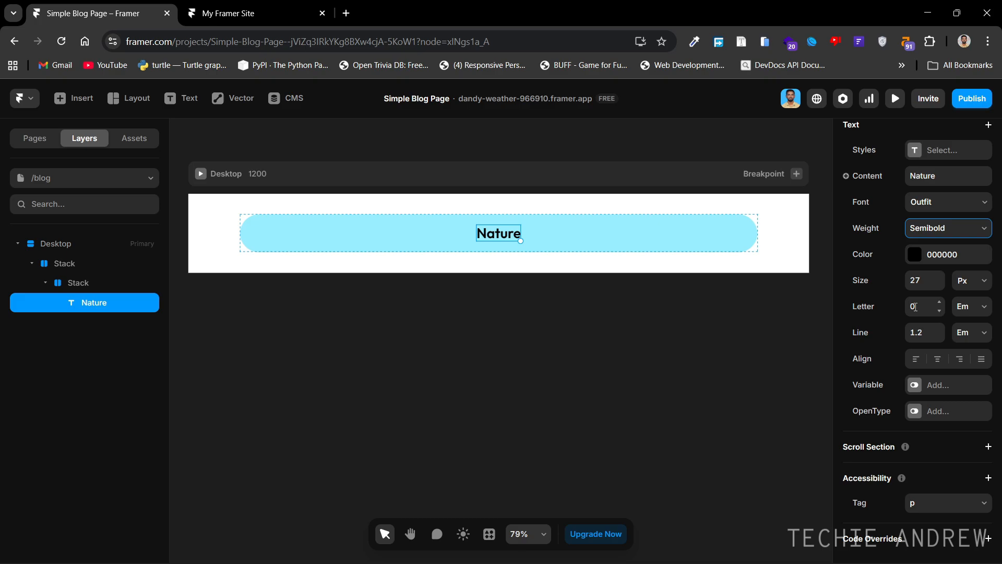
left_click(705, 328)
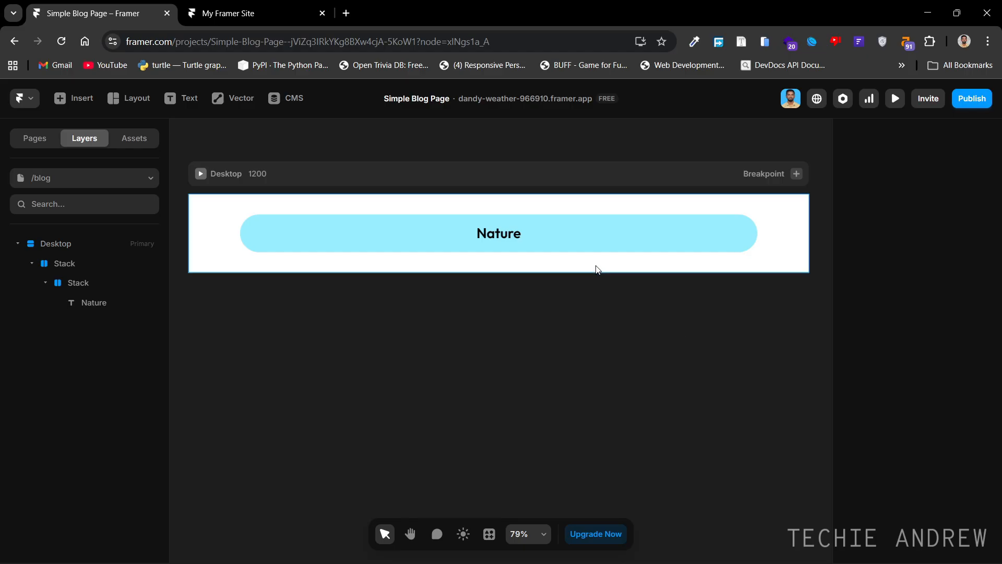
Apply the saved Bg Color style as the fill of the inner rounded stack.
left_click(603, 246)
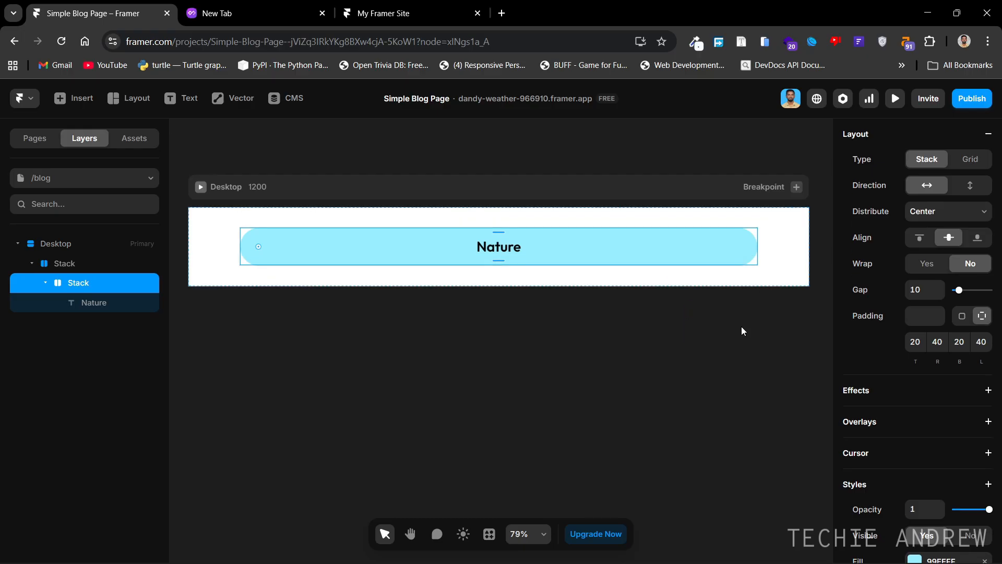
scroll(971, 375, "down", 3)
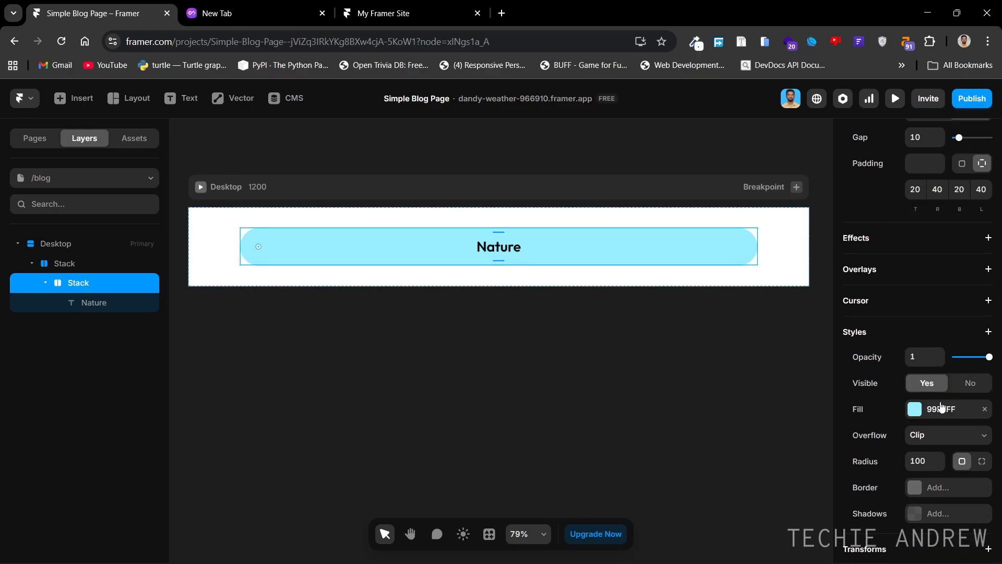
left_click(942, 408)
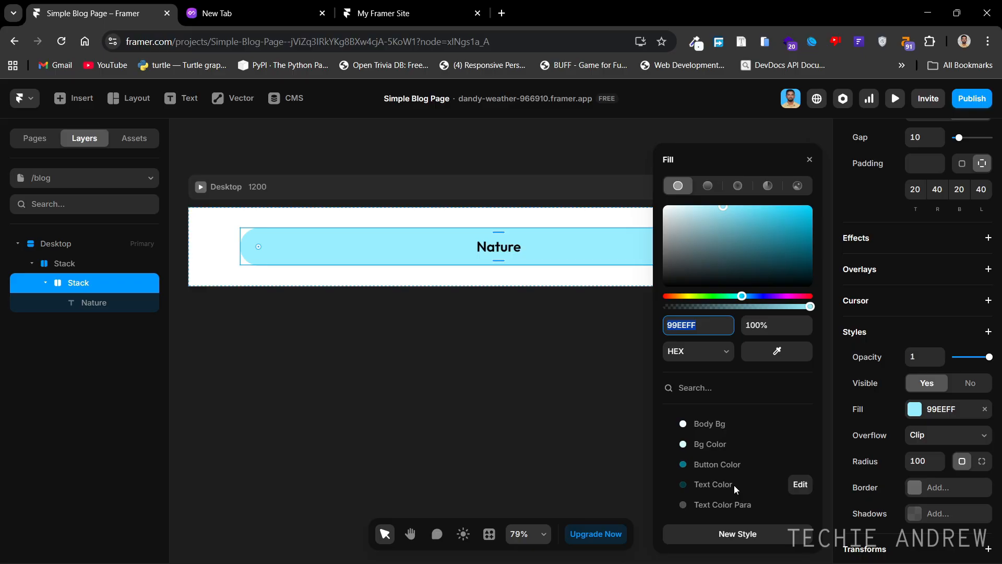
left_click(750, 376)
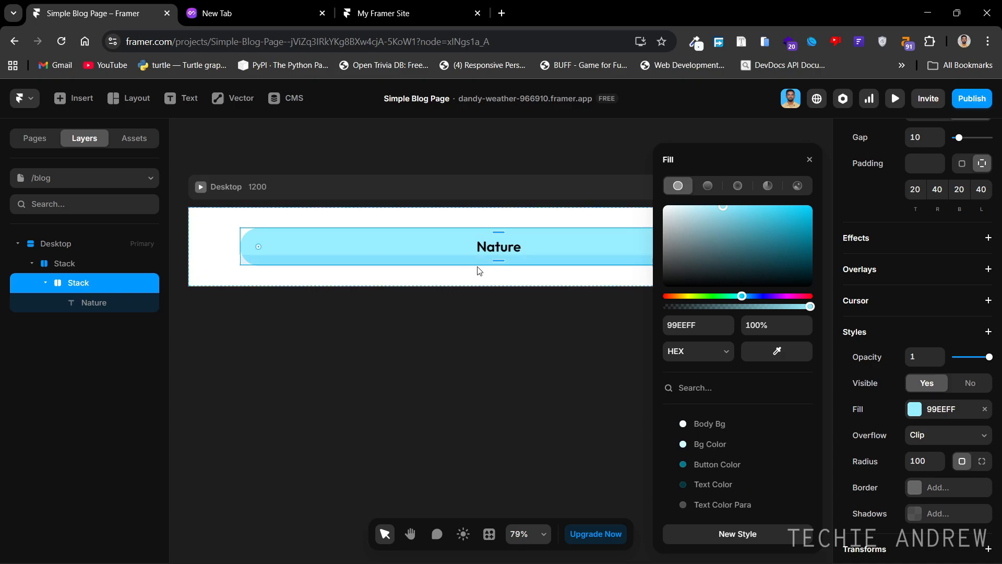
left_click(710, 444)
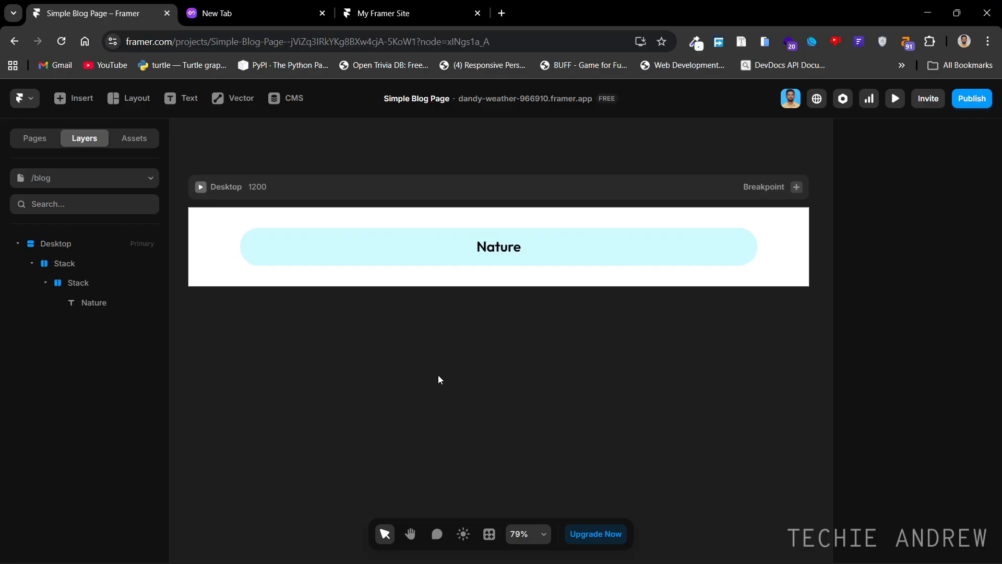
left_click(441, 381)
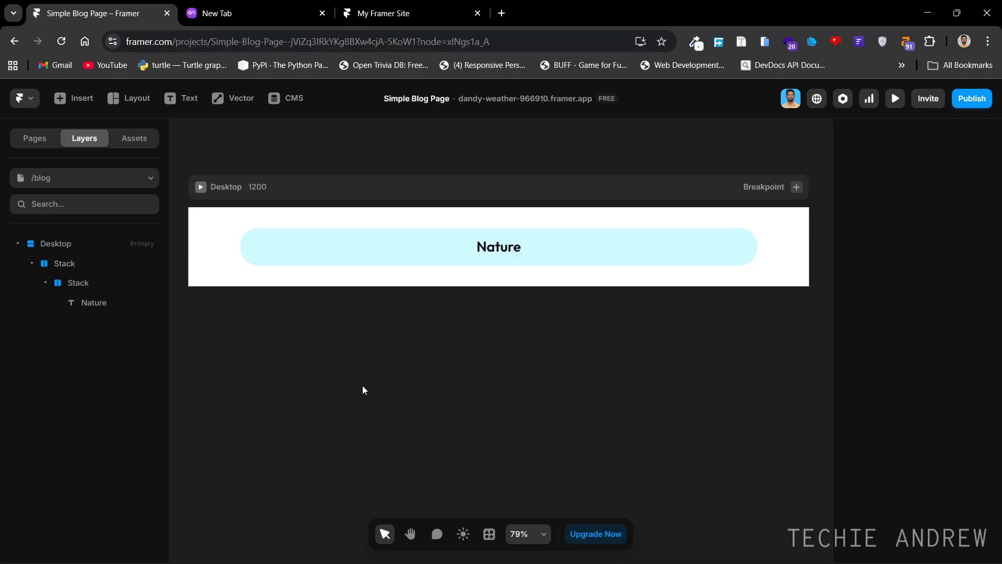
Apply the saved Body Bg colour style as the fill of the Desktop frame.
left_click(59, 249)
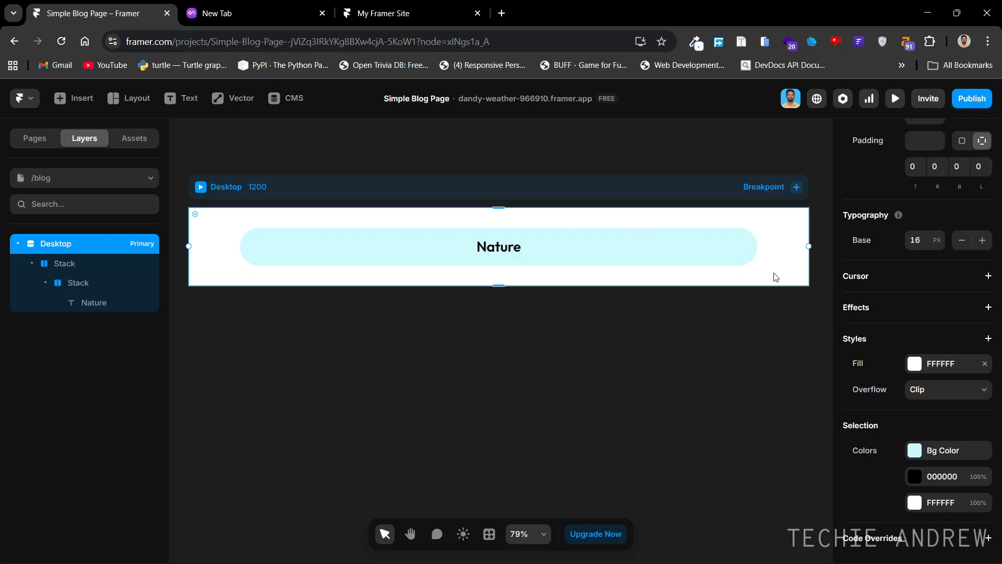
left_click(938, 366)
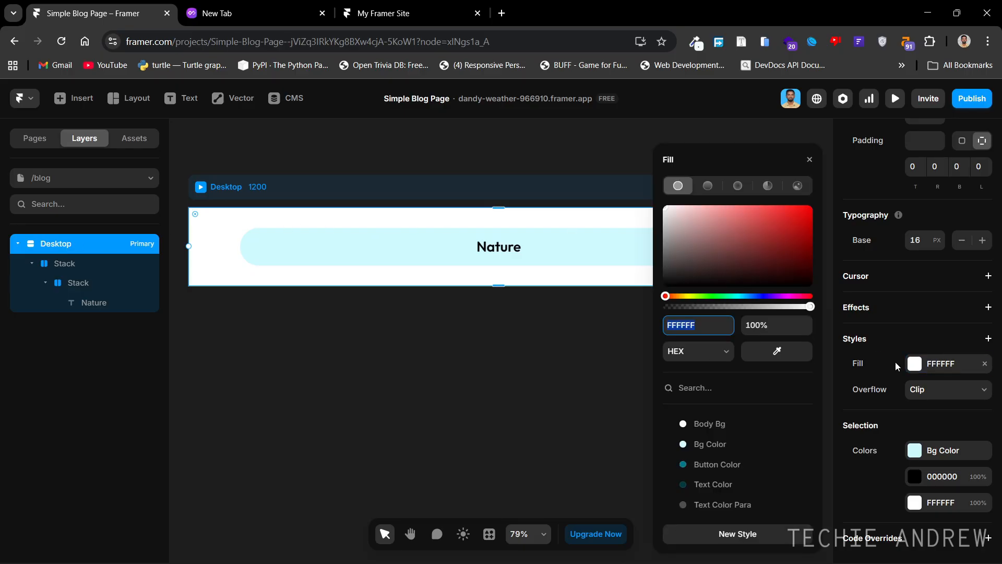
left_click(705, 427)
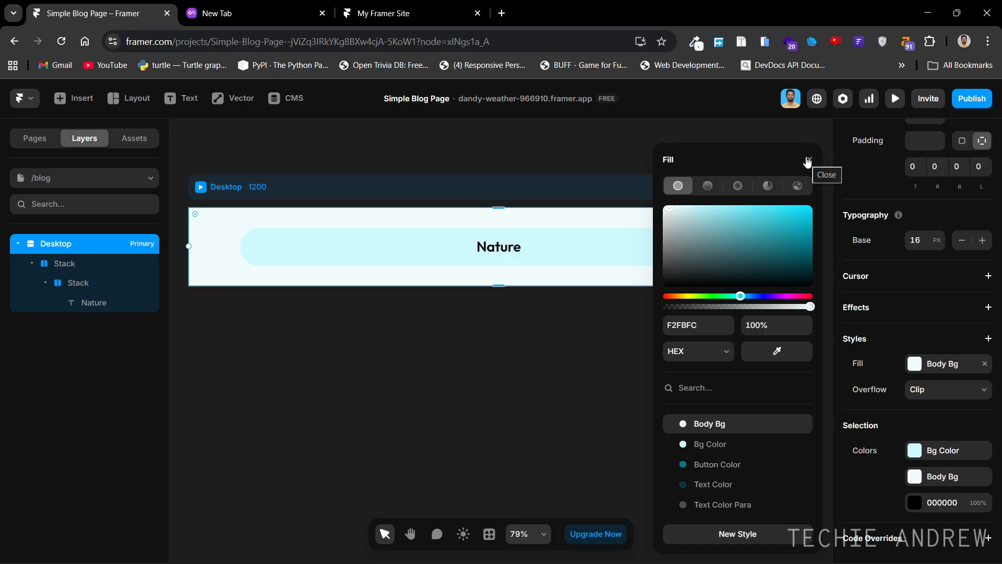
left_click(808, 162)
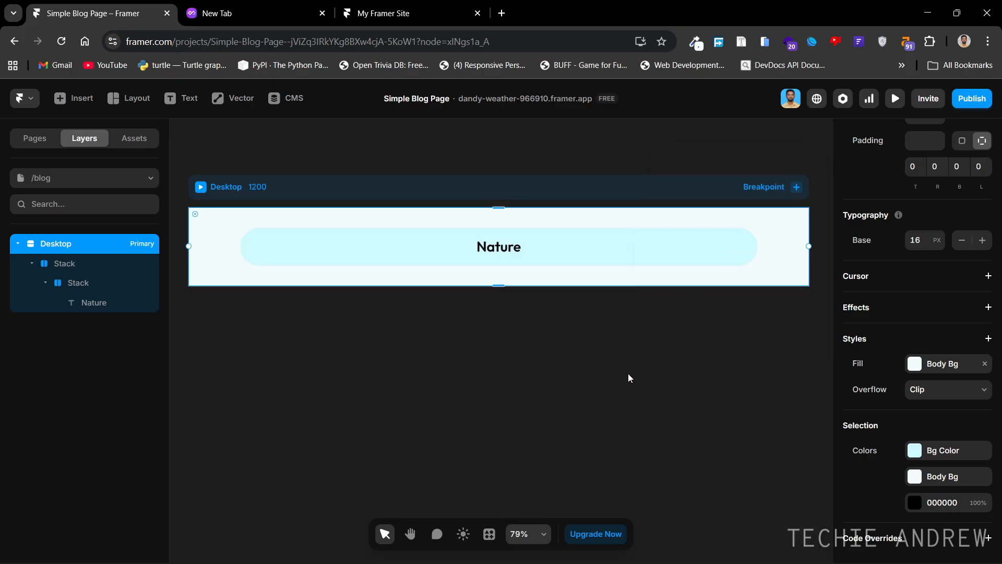
left_click(604, 402)
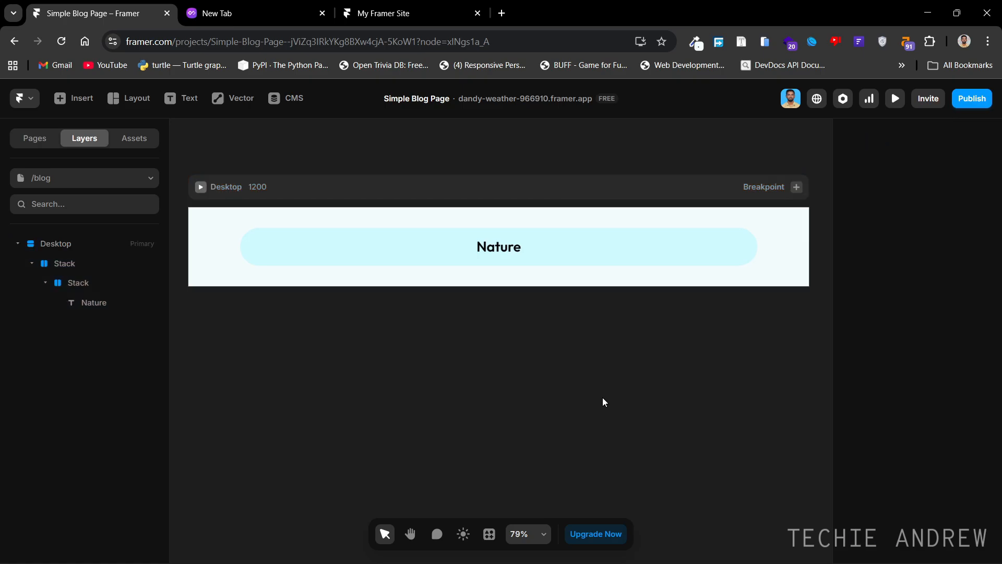
Close the blank browser tab and check the header design on the published reference site.
left_click(322, 13)
left_click(224, 6)
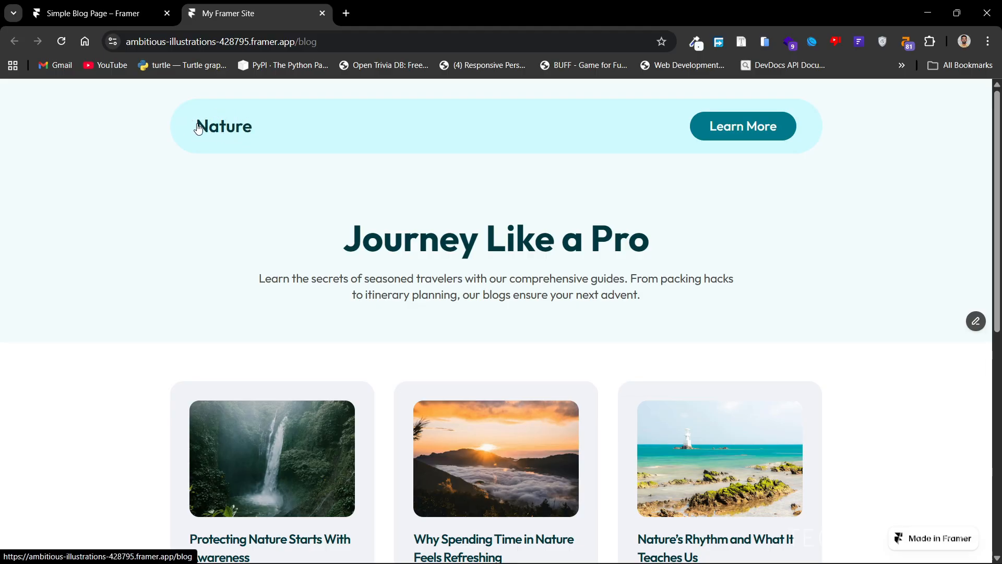
left_click(91, 13)
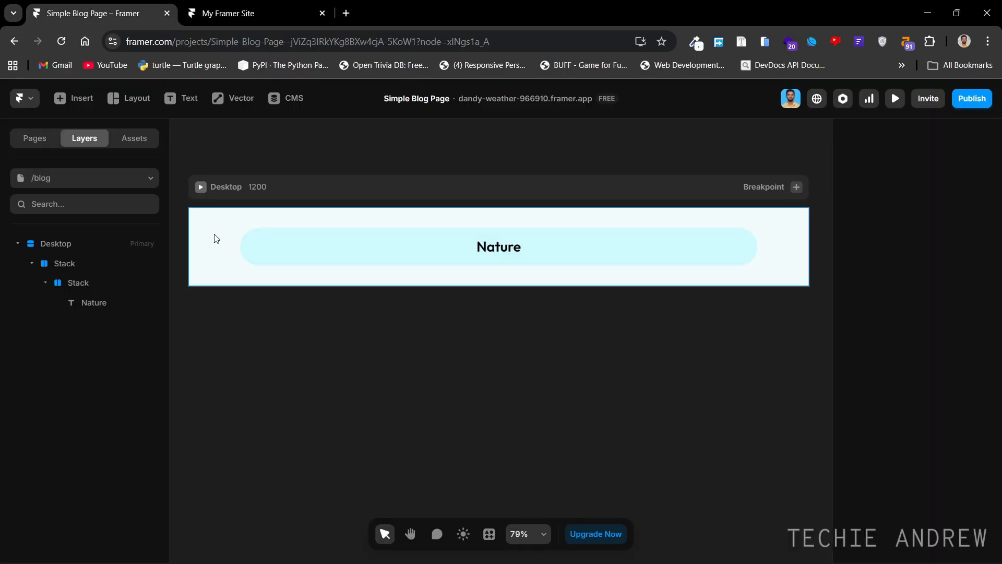
Apply the saved Text Color style to the Nature logo text.
left_click(497, 248)
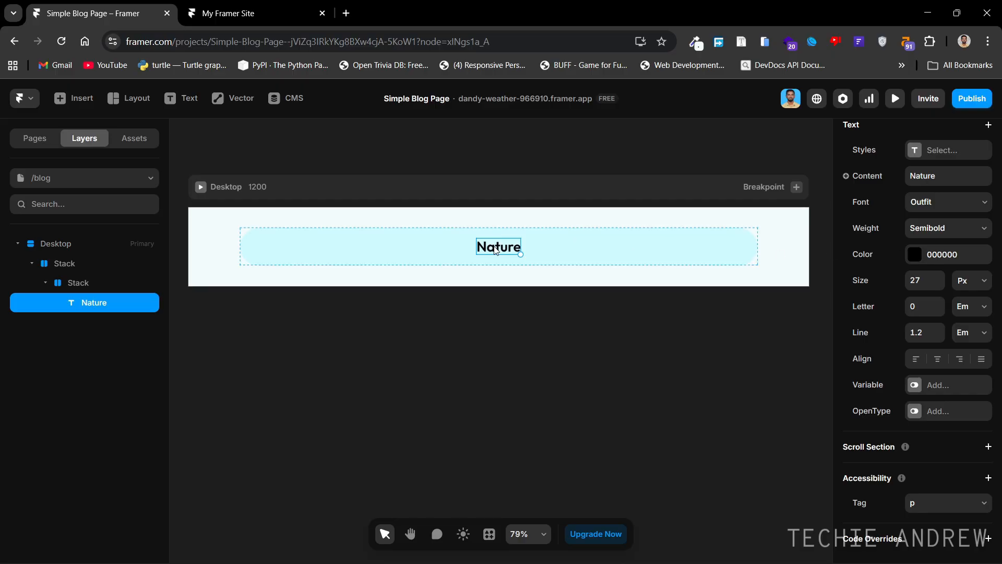
left_click(929, 254)
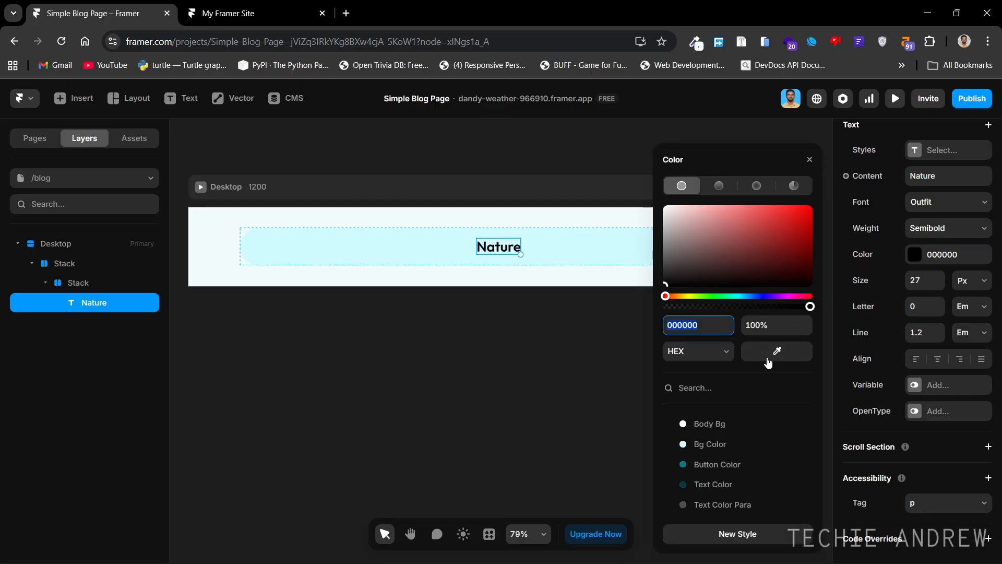
left_click(716, 485)
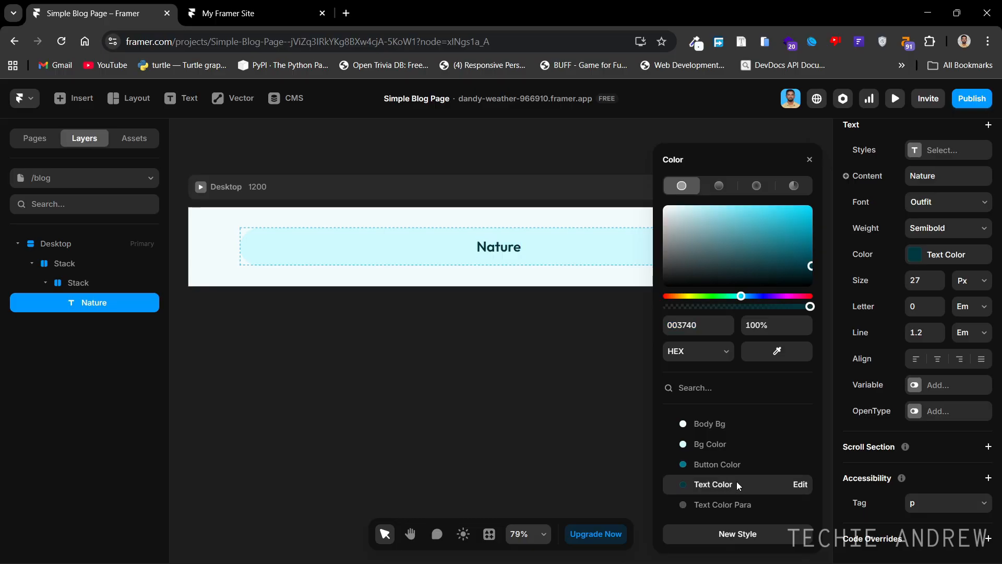
left_click(816, 158)
left_click(658, 337)
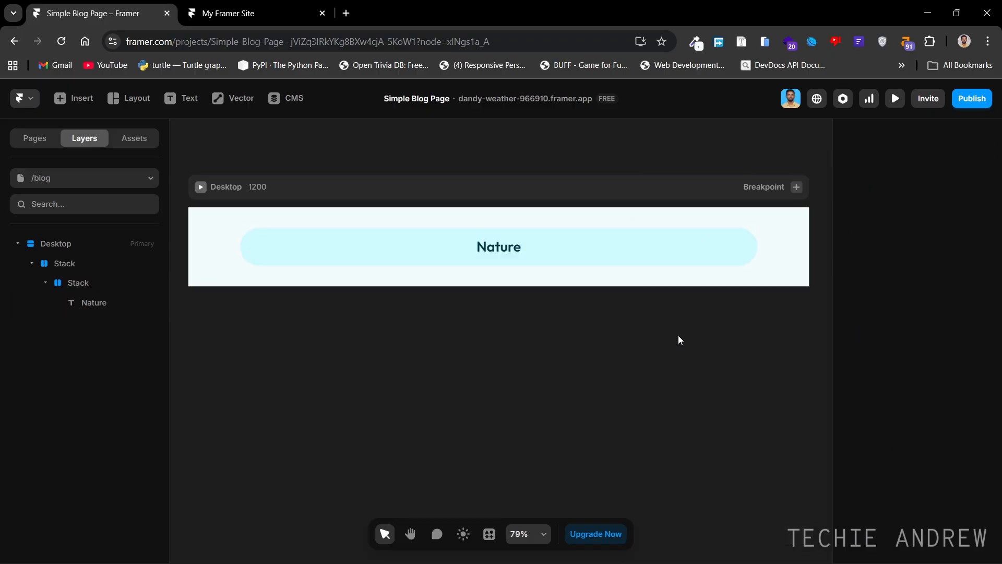
Check the reference site's button, and draw a frame about 231 by 44 px inside the inner rounded stack beside the Nature logo.
left_click(274, 15)
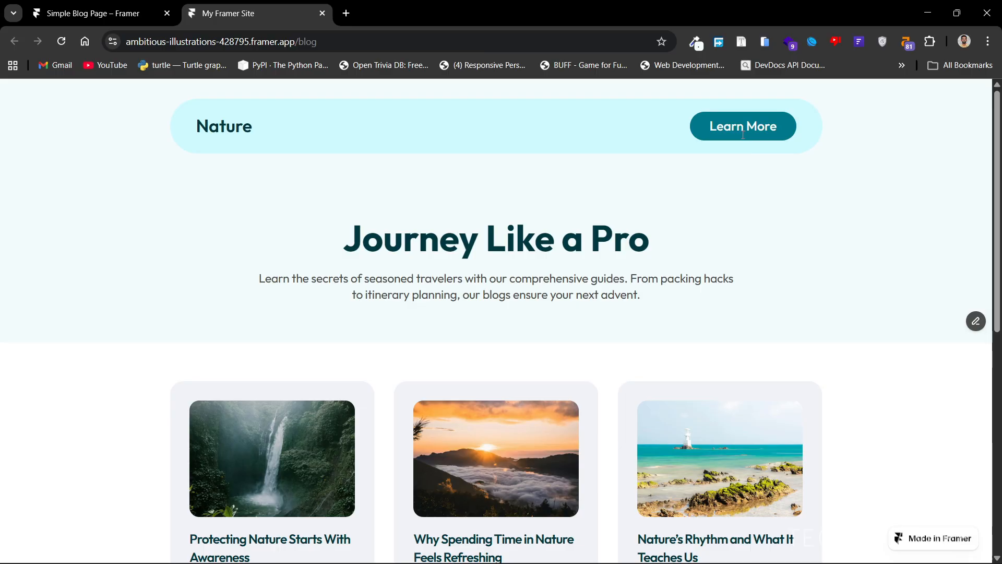
left_click(108, 19)
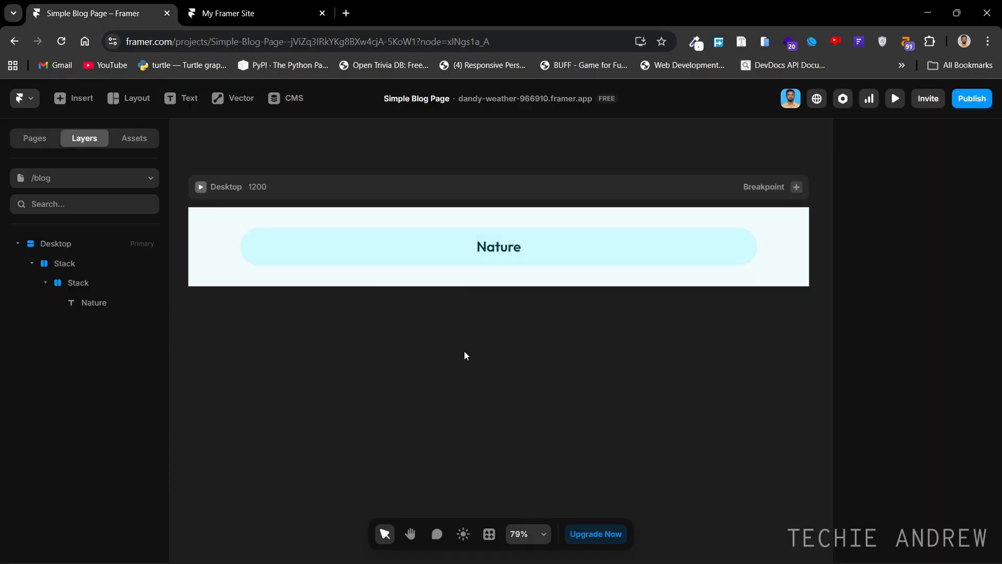
left_click(511, 255)
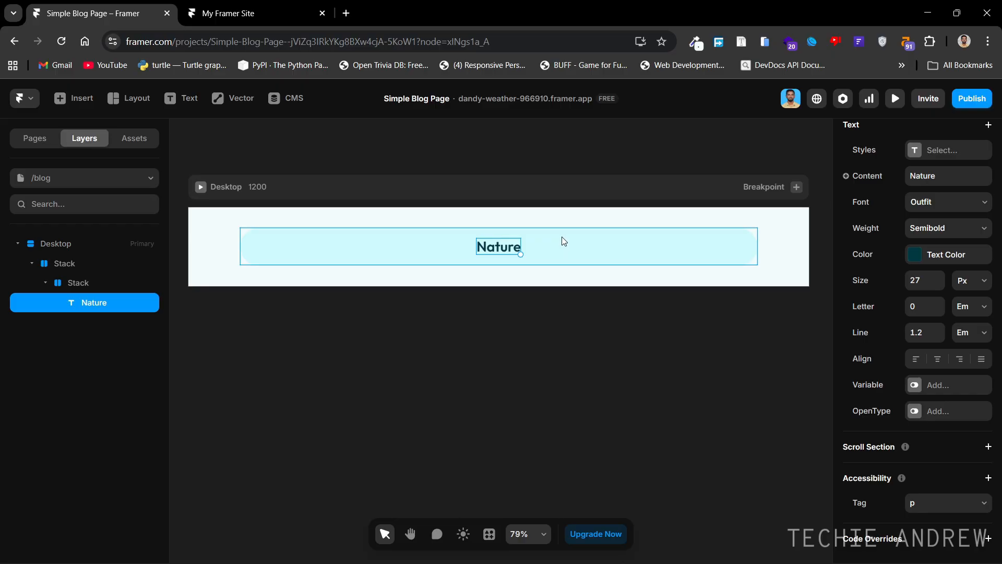
left_click(107, 283)
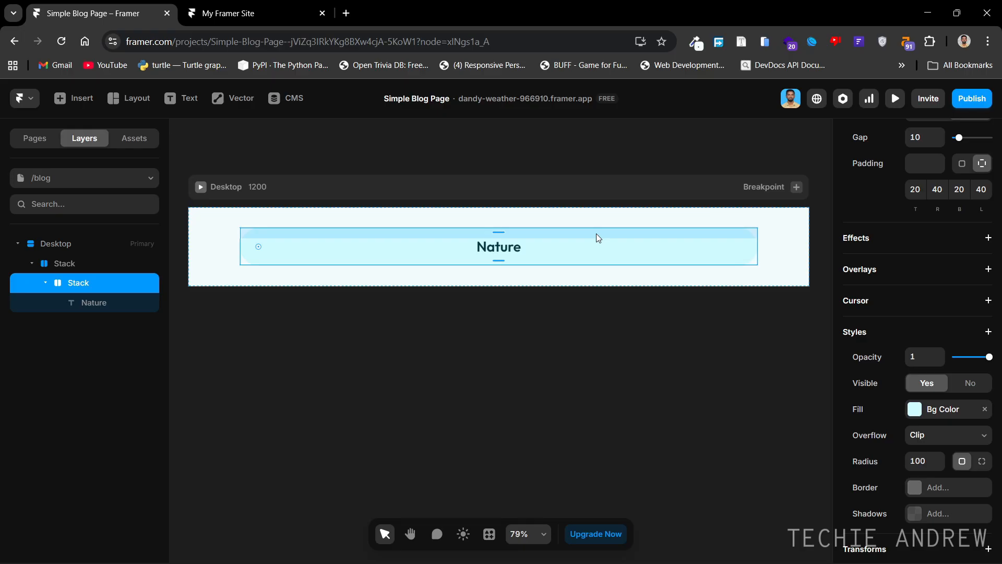
key("f")
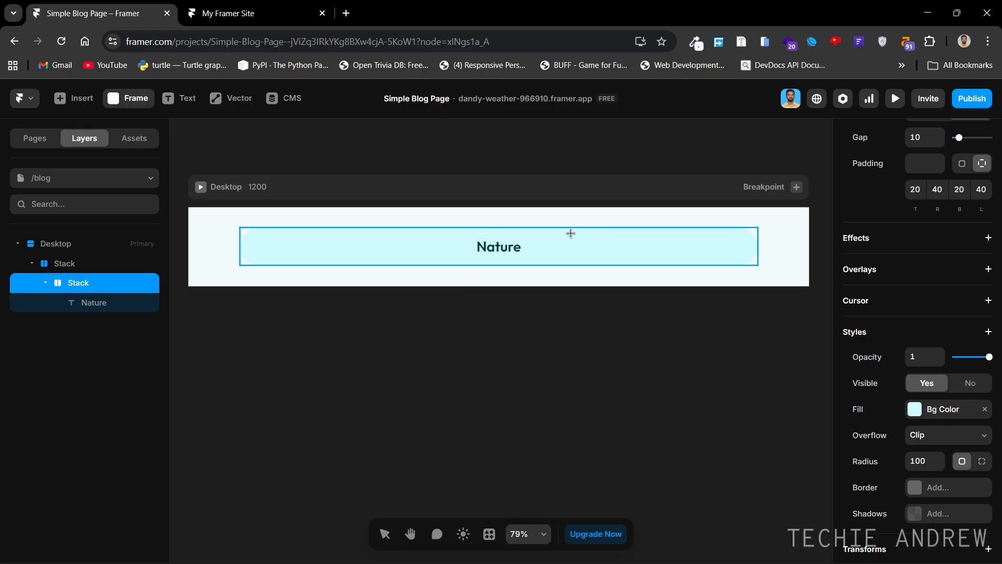
left_click_drag(570, 233, 690, 258)
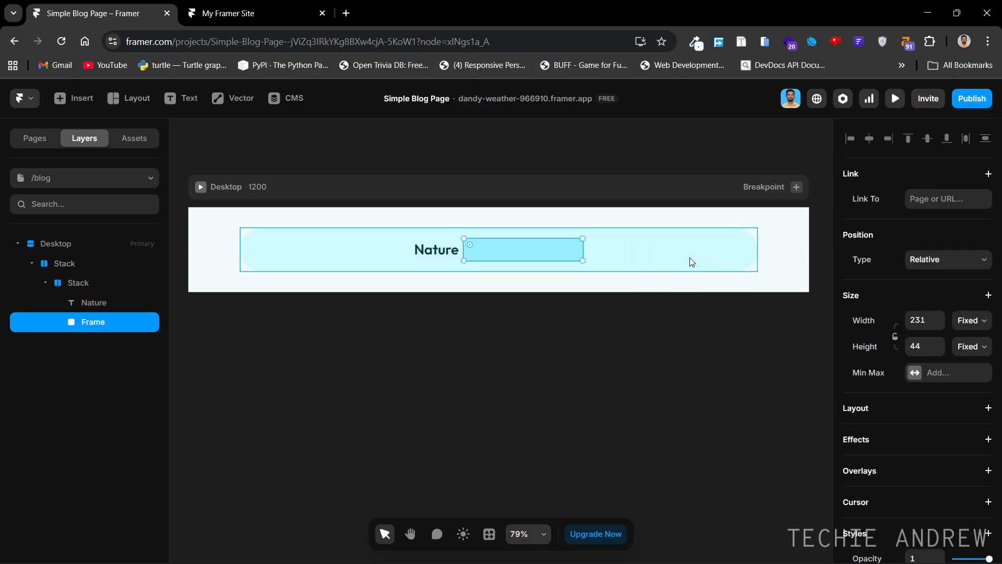
left_click(520, 360)
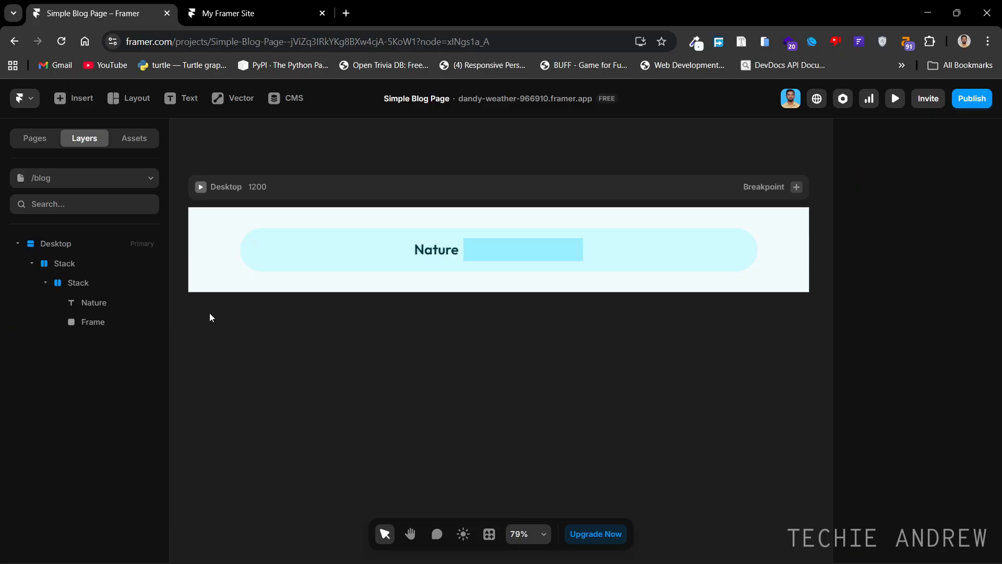
Add a text layer reading "Learn More" inside the new frame.
left_click(70, 321)
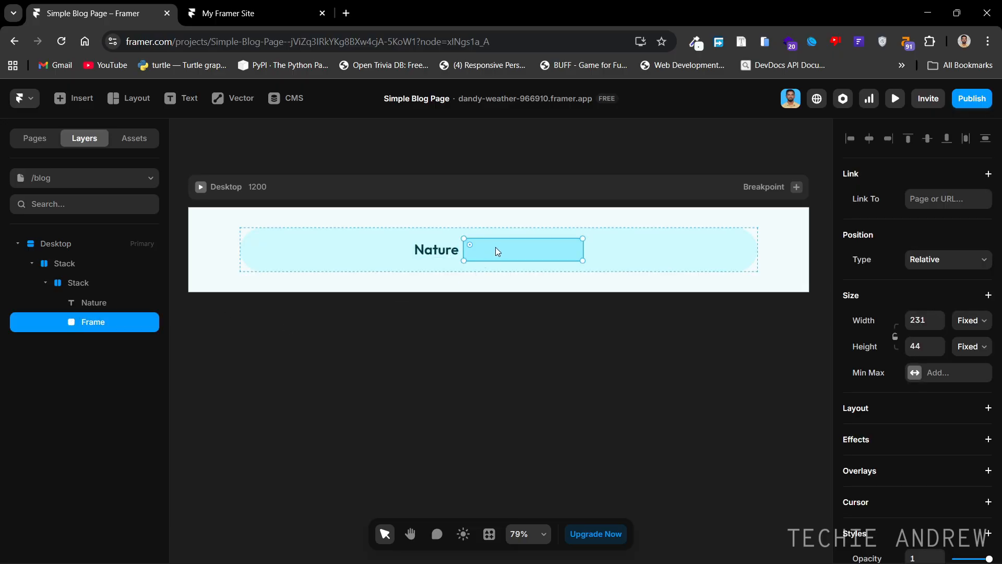
key("t")
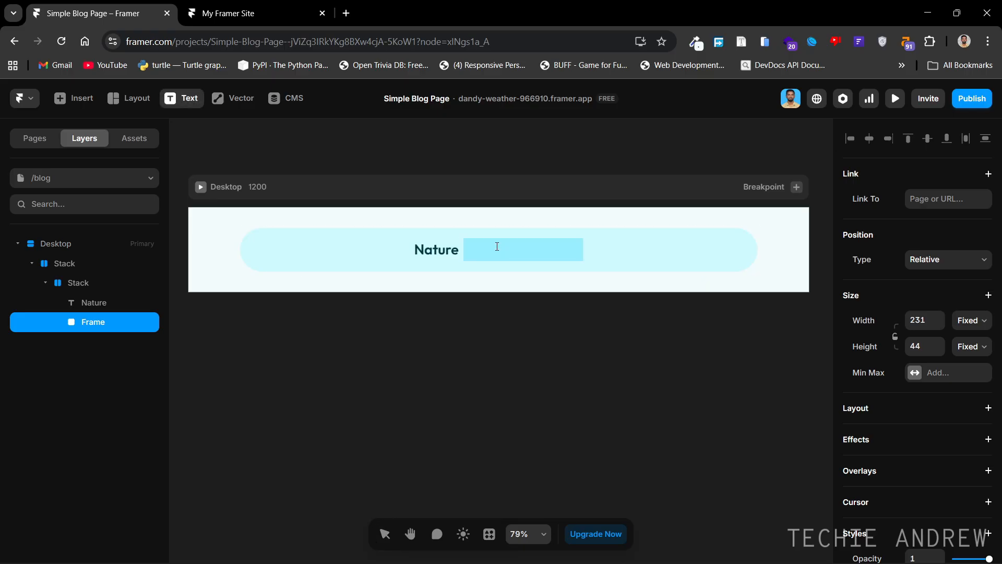
left_click(497, 246)
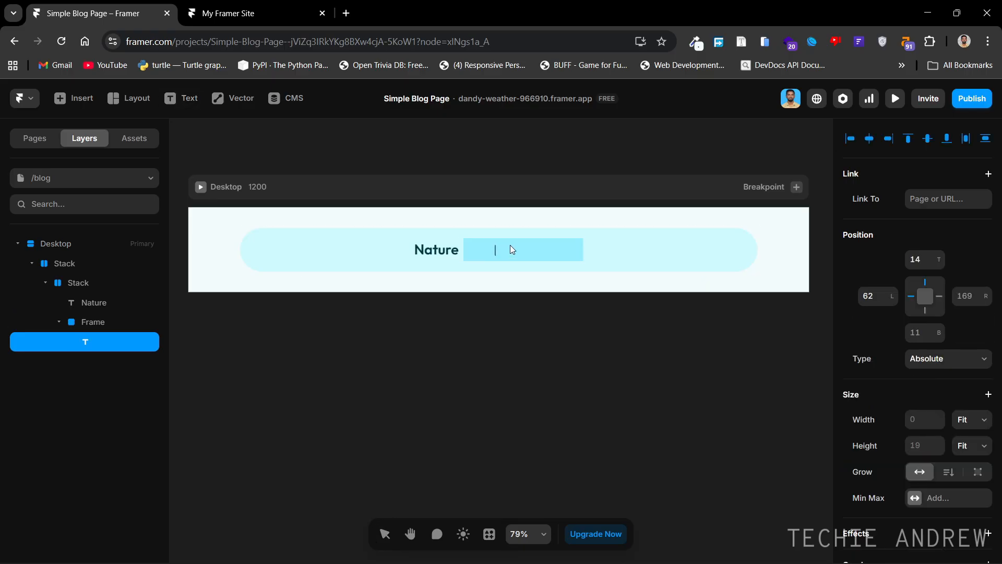
type("Learn More")
key("Escape")
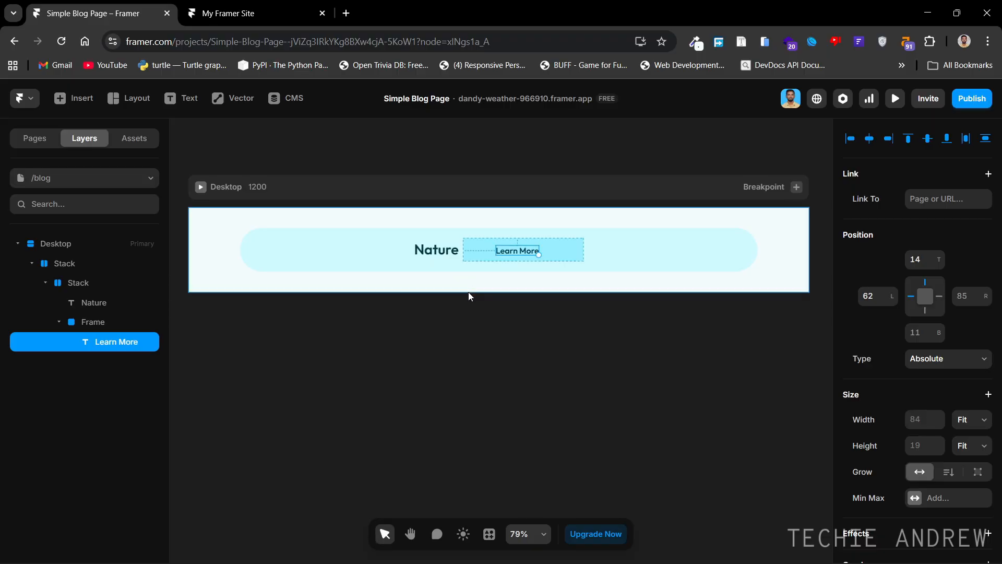
Set both the width and height of the frame around Learn More to Fit Content.
left_click(558, 248)
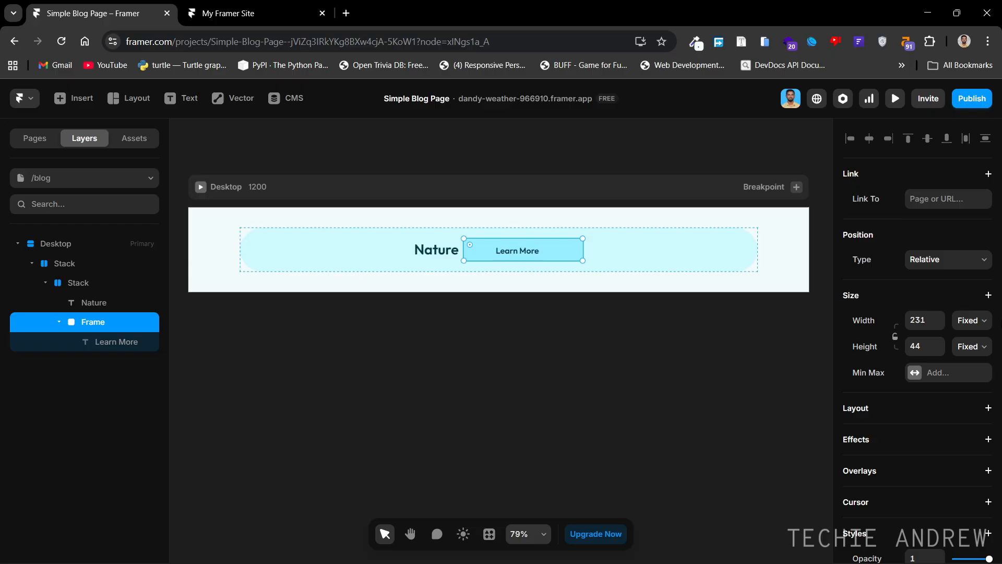
left_click(986, 321)
left_click(973, 386)
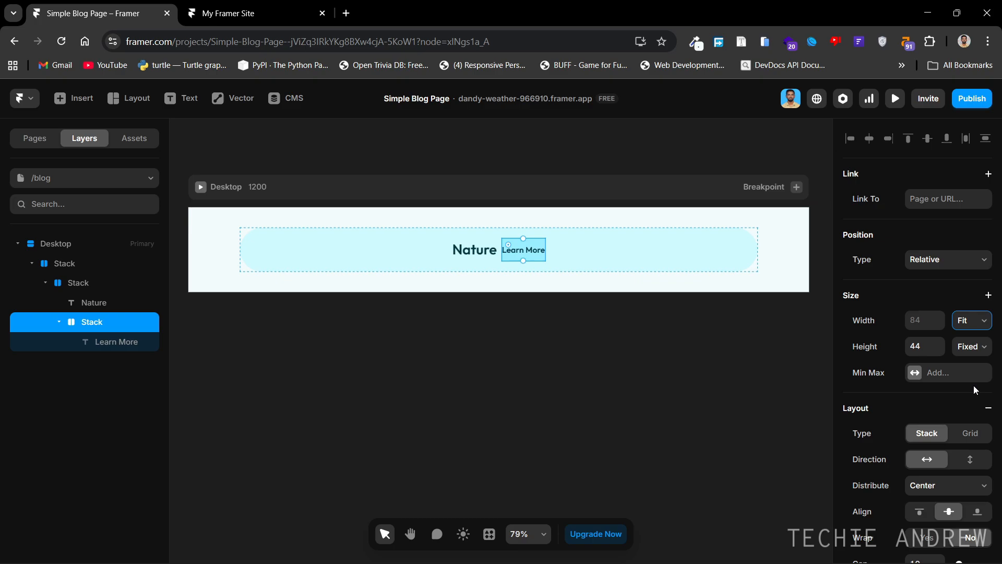
left_click(975, 346)
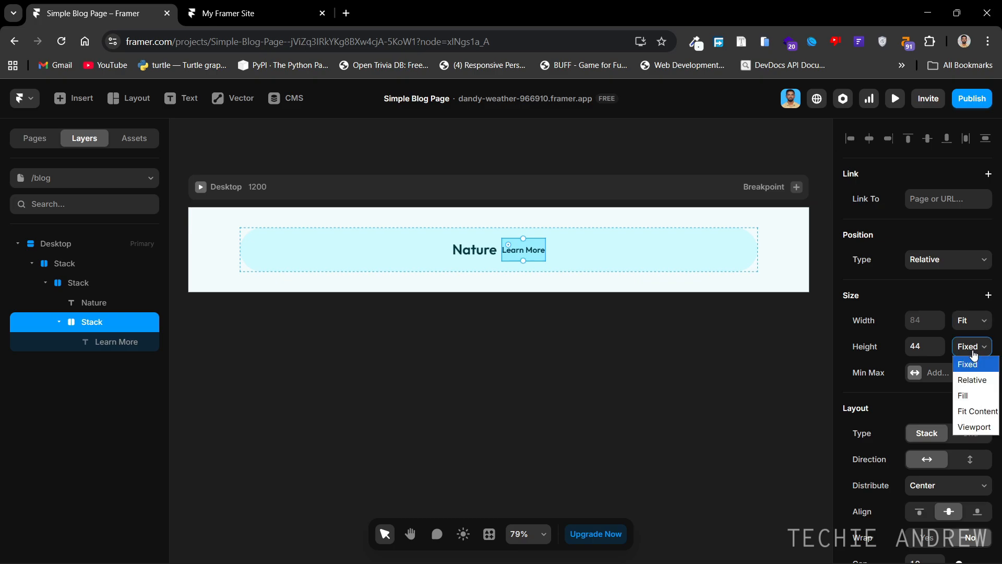
left_click(978, 410)
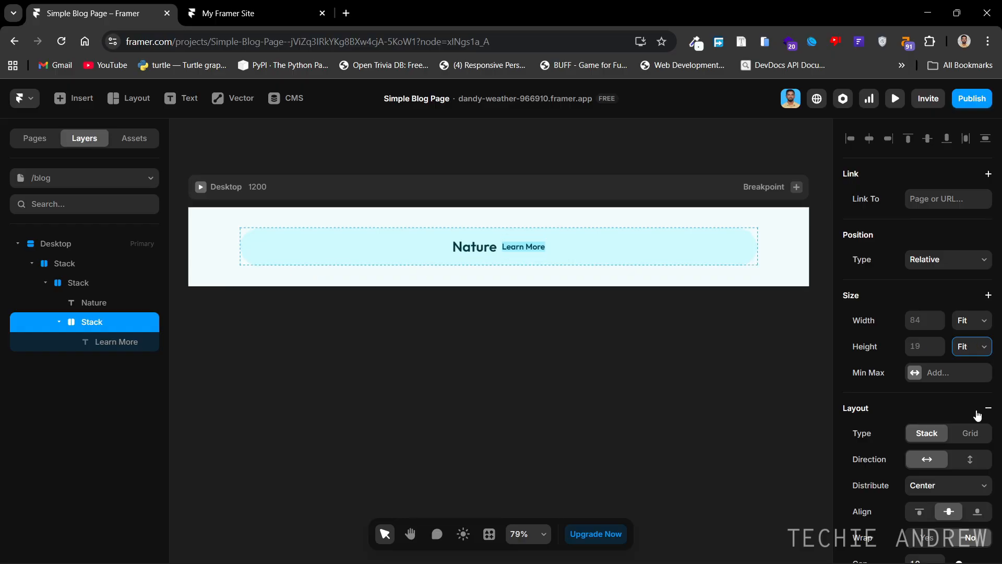
left_click(855, 355)
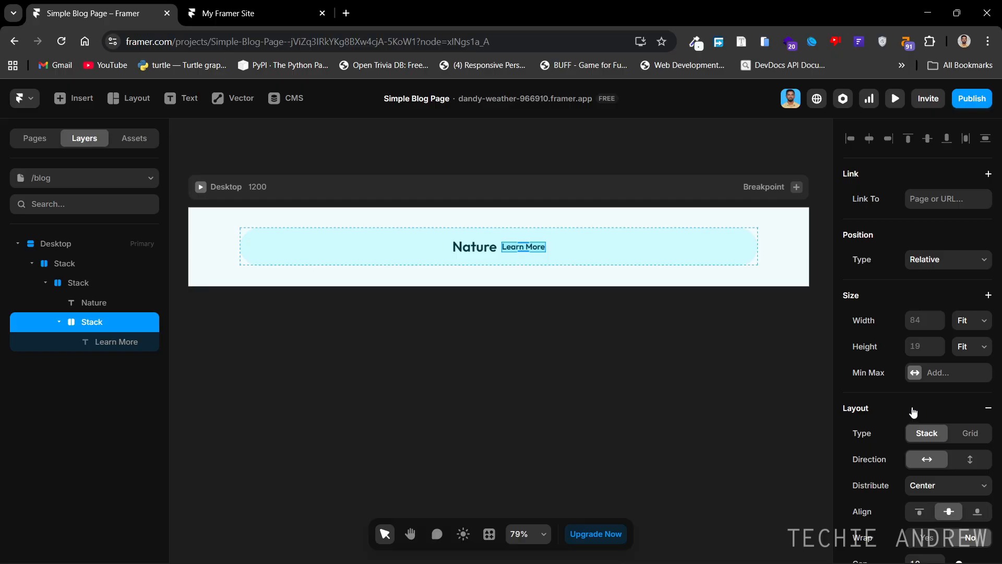
Apply the saved Button Color style as the fill of the stack around Learn More.
scroll(913, 412, "down", 8)
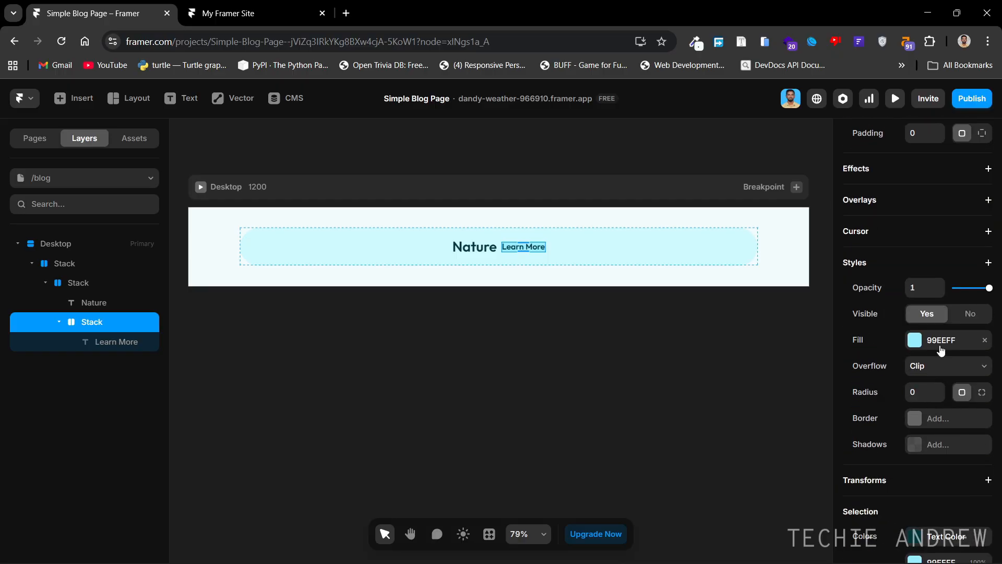
left_click(941, 346)
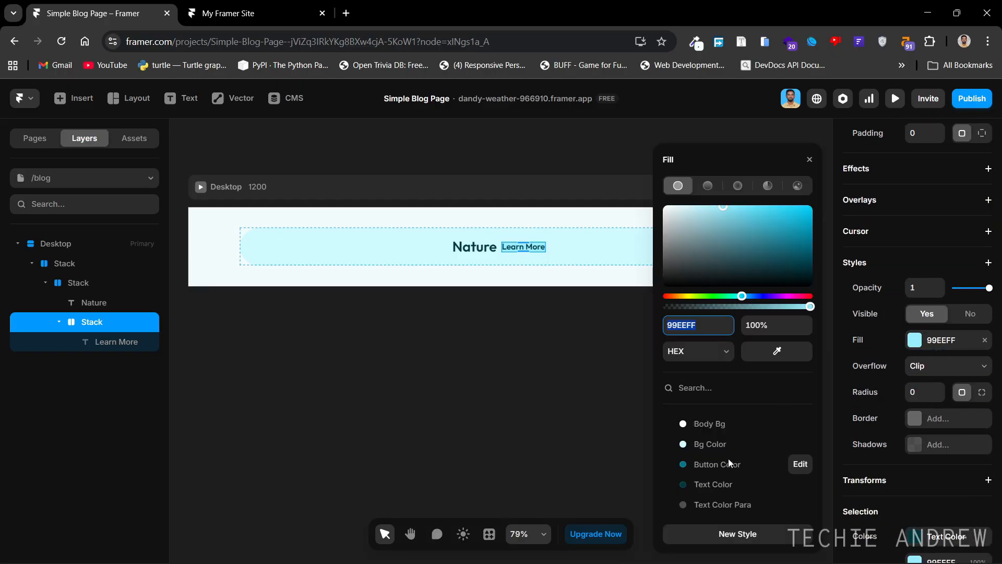
left_click(728, 460)
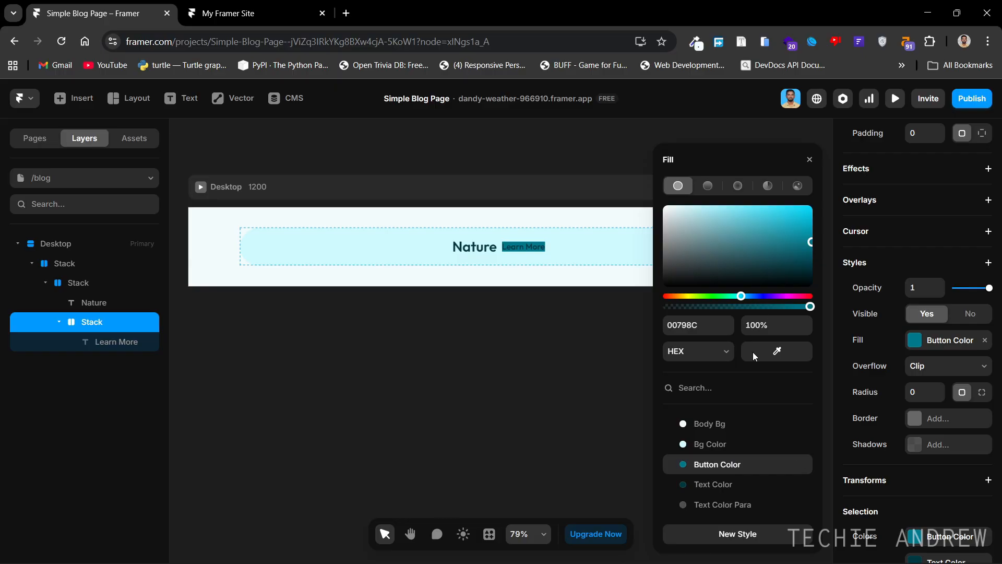
left_click(809, 159)
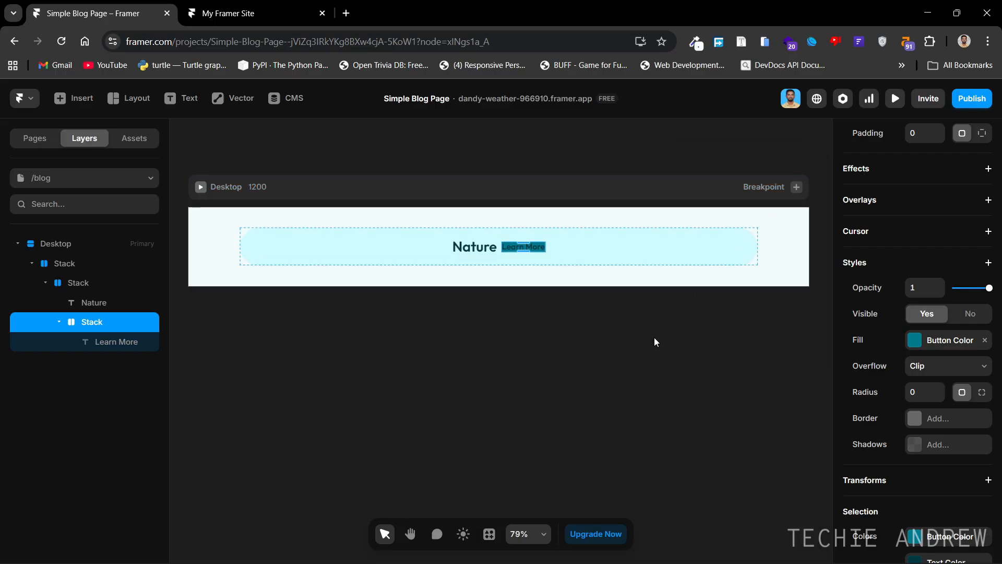
Change the Learn More text colour to white, FFFFFF.
left_click(85, 339)
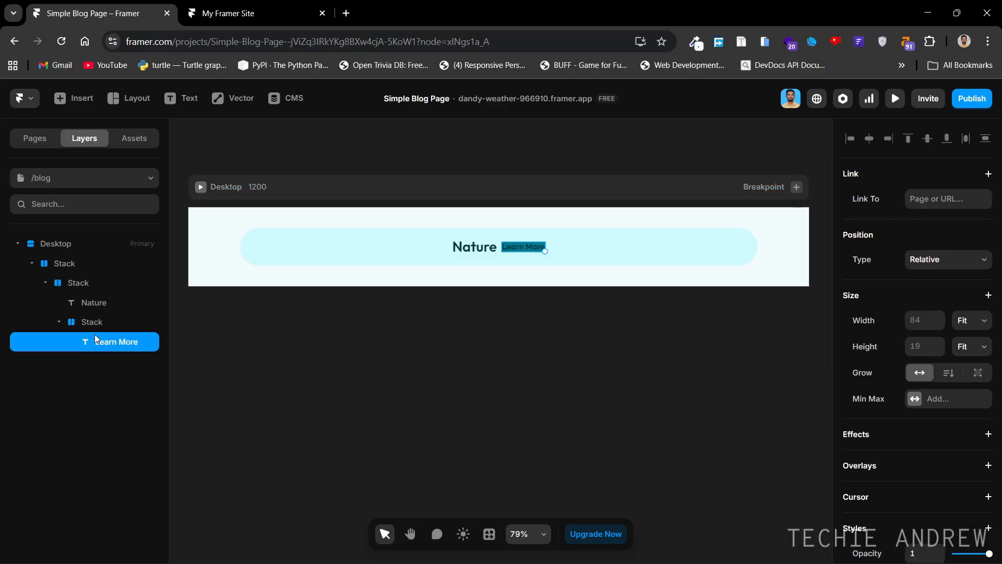
scroll(923, 417, "down", 5)
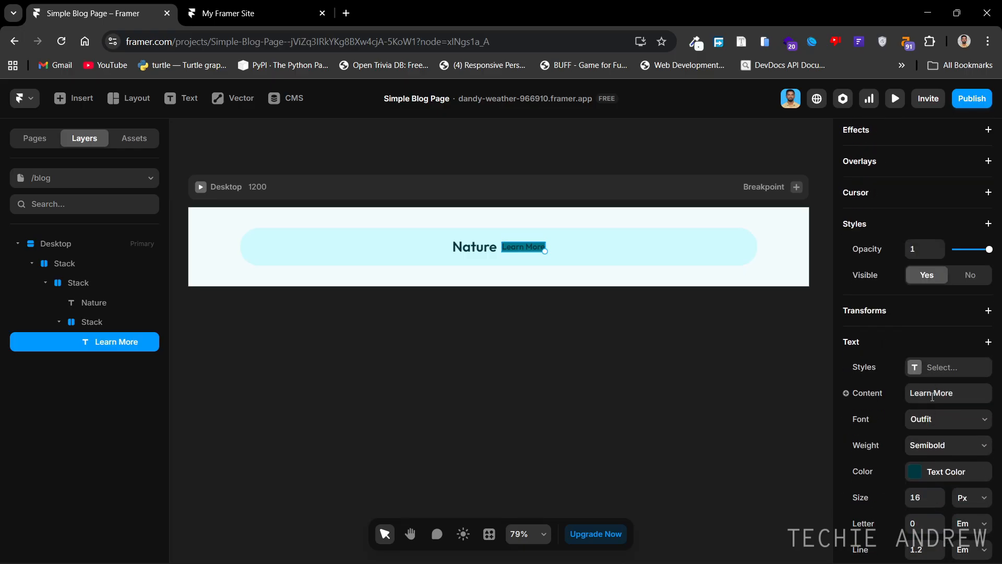
left_click(940, 477)
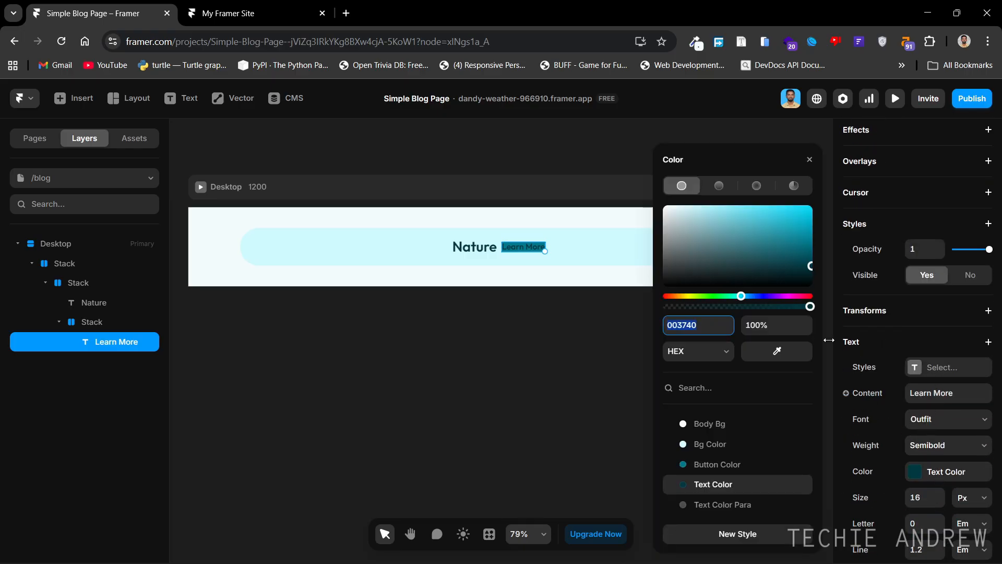
left_click_drag(703, 264, 609, 191)
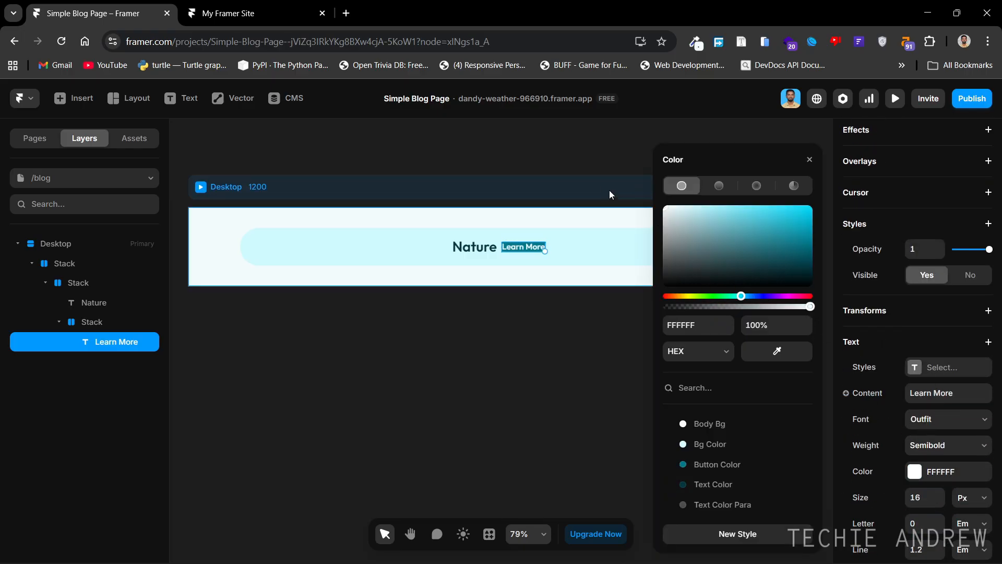
left_click(810, 159)
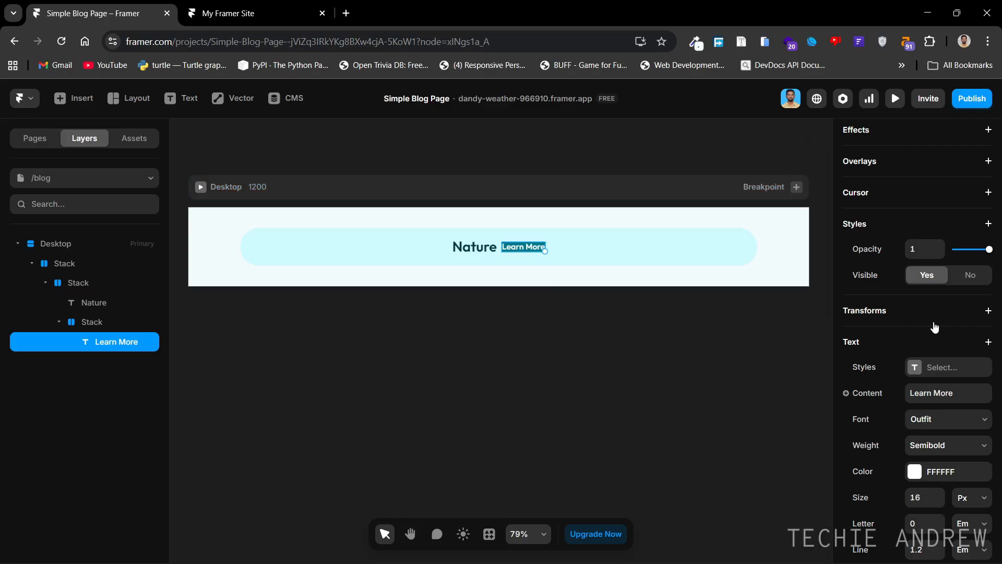
Set the Learn More text to size 24 px and its weight to Medium.
scroll(927, 339, "down", 3)
left_click(924, 343)
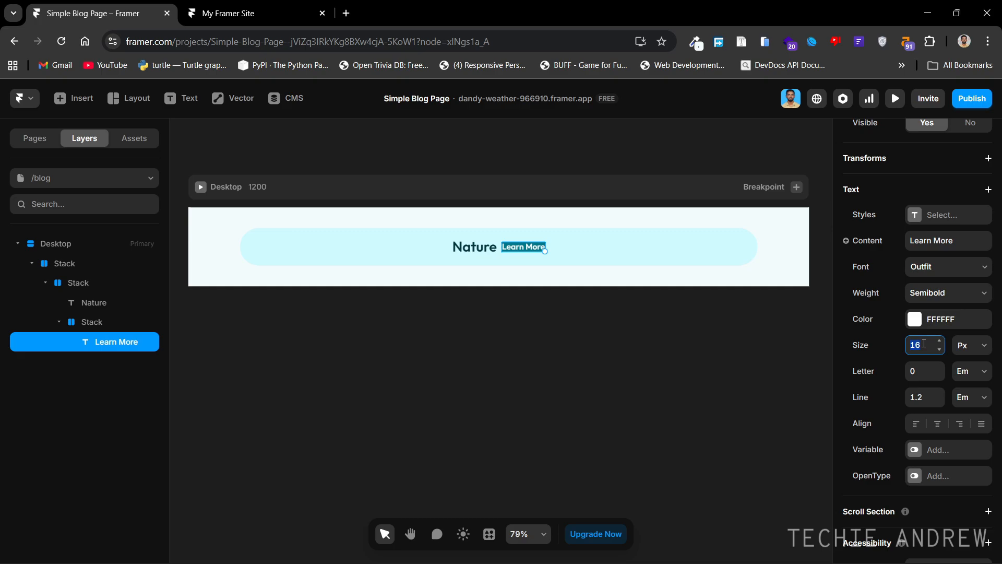
type("24")
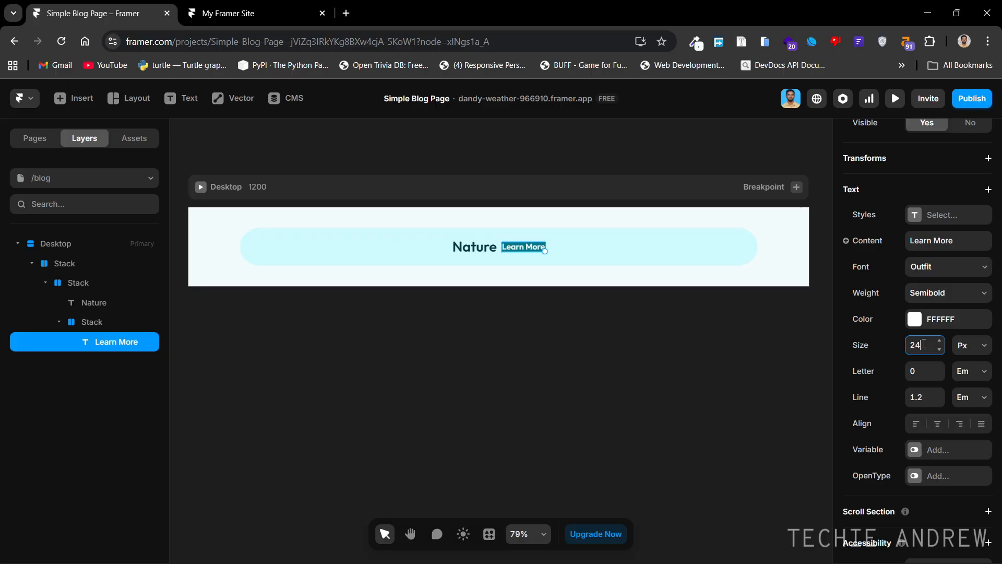
key("Return")
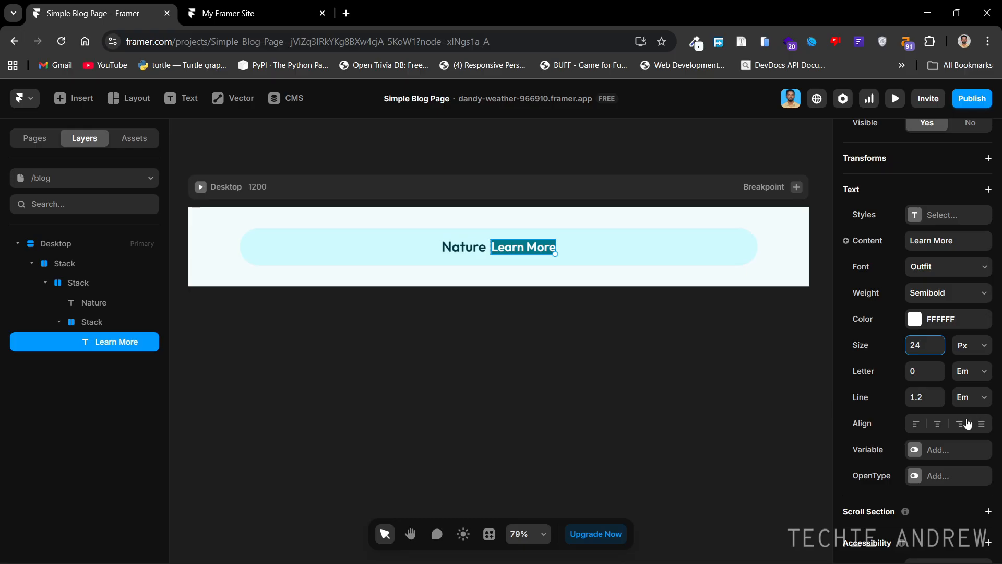
left_click(948, 292)
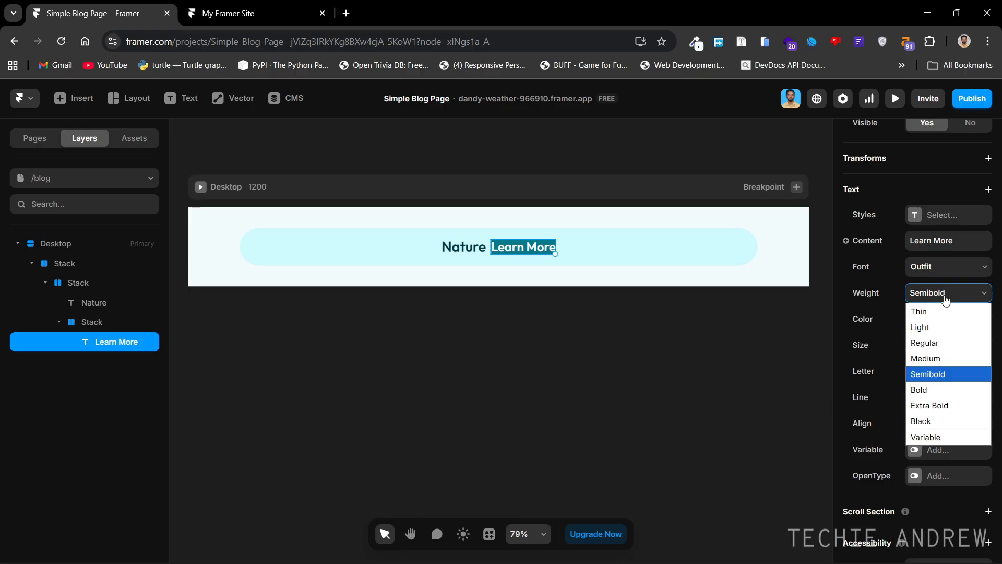
left_click(940, 358)
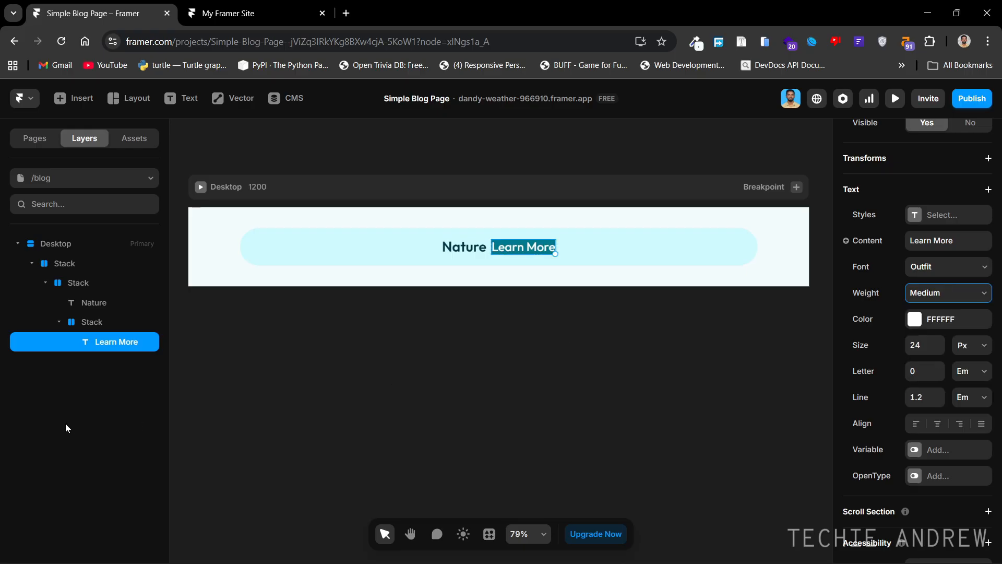
Give the stack around Learn More a uniform padding of 20.
left_click(134, 321)
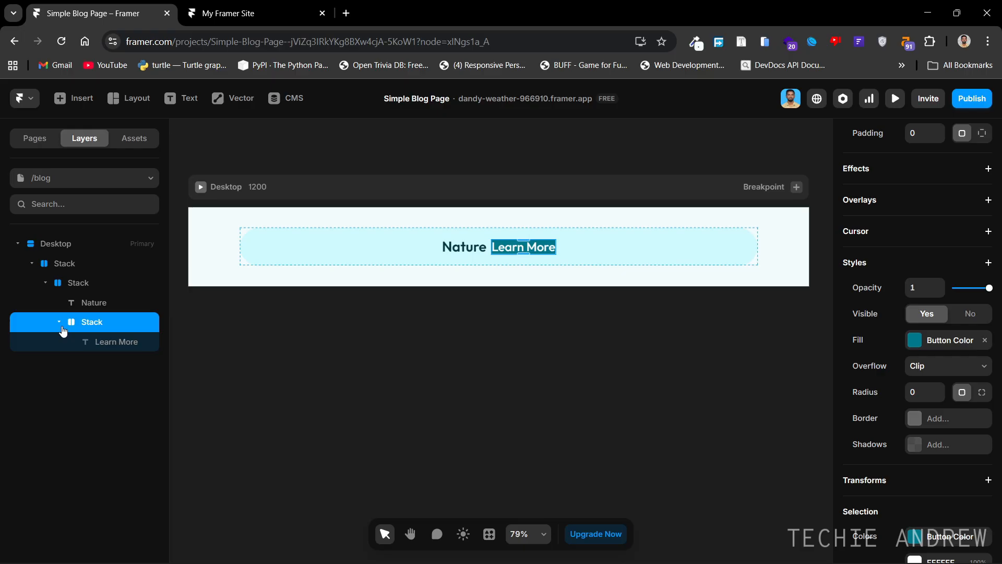
scroll(982, 365, "up", 3)
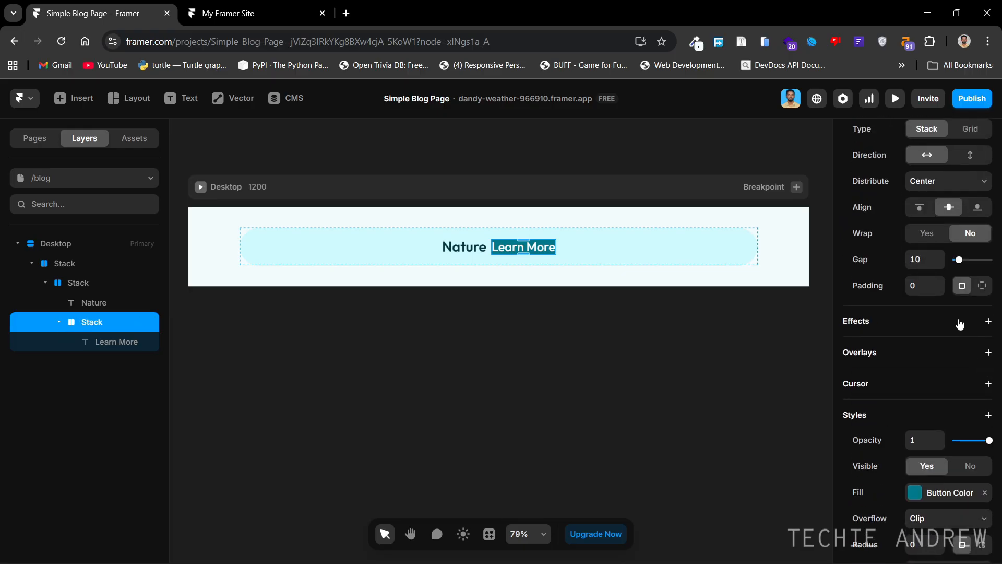
left_click(925, 281)
type("20")
key("Return")
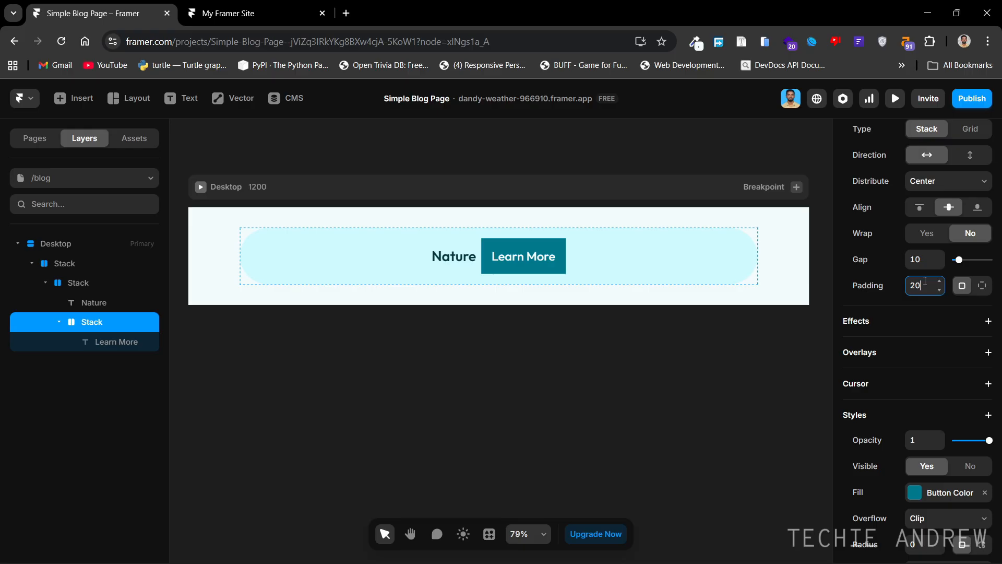
left_click(726, 372)
Switch the Learn More stack to individual side padding and set its top and bottom padding to 12.
left_click(293, 10)
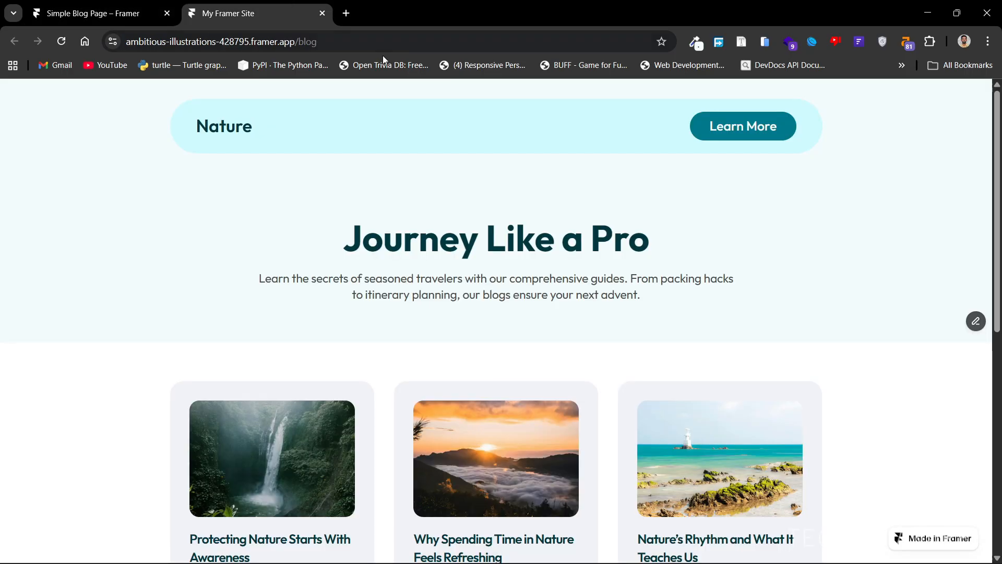
left_click(141, 20)
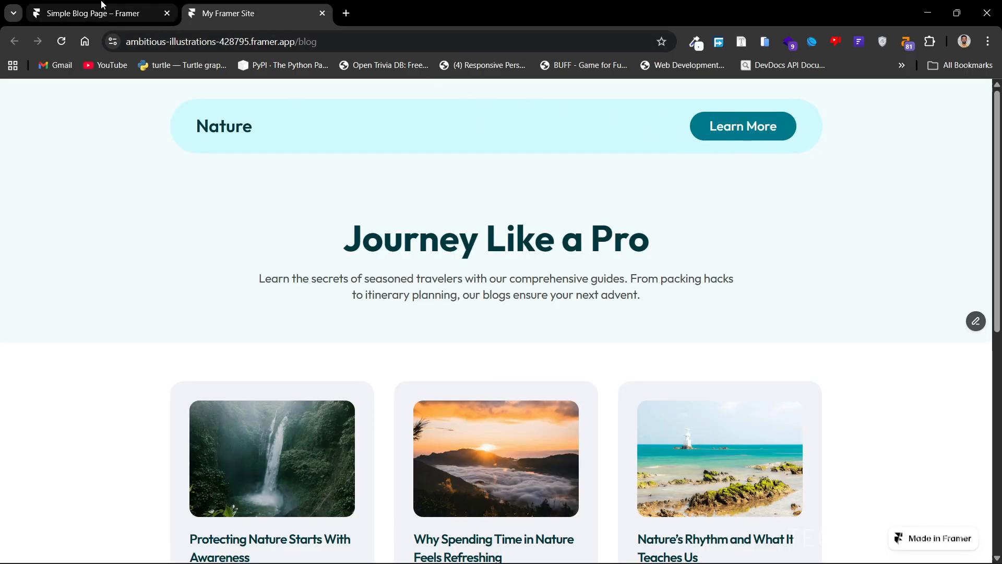
left_click(497, 240)
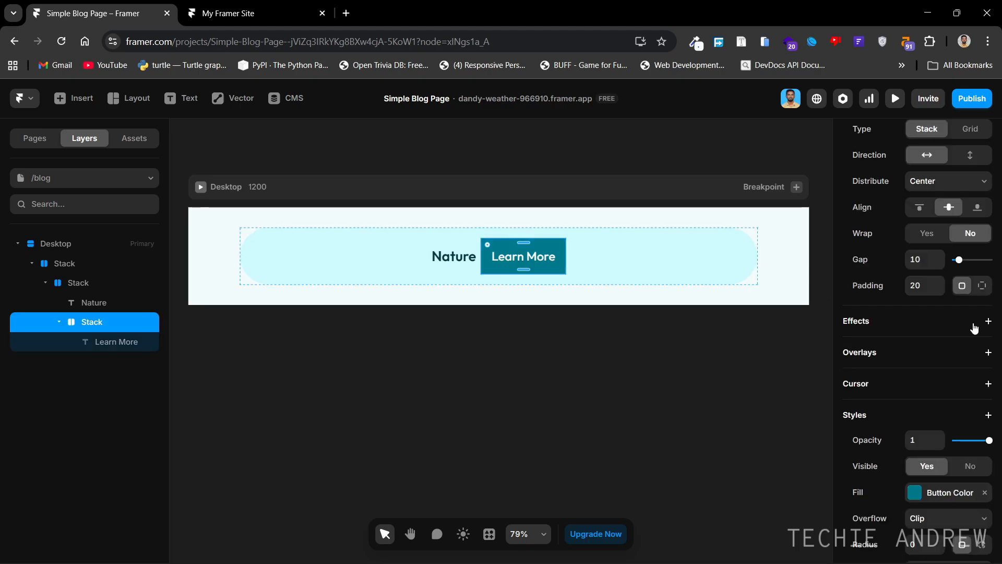
left_click(980, 287)
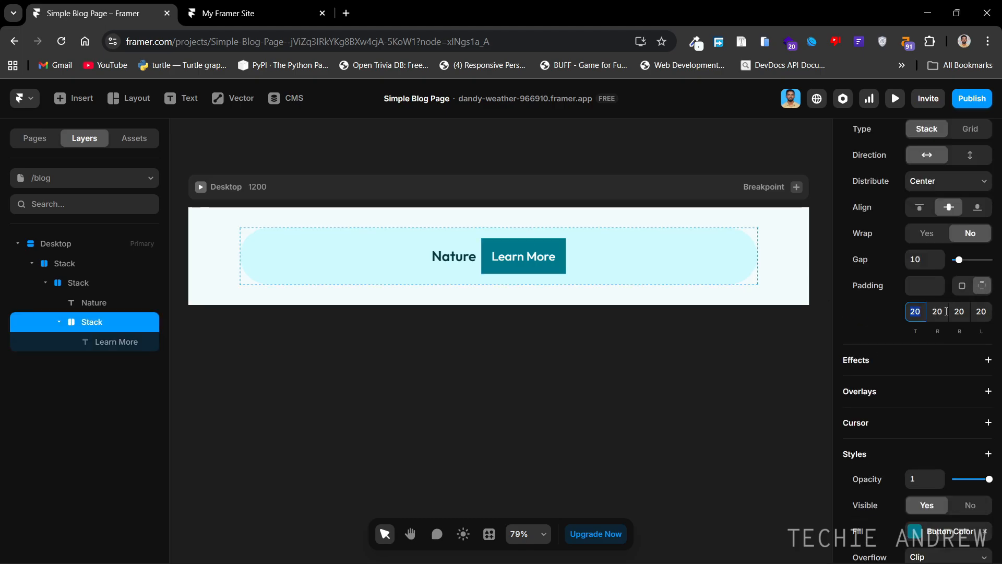
type("12")
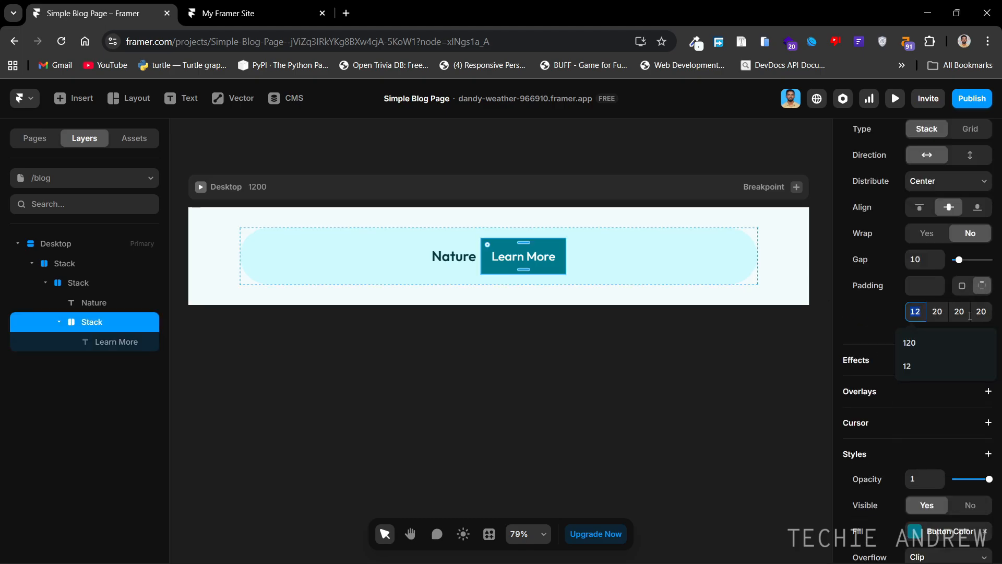
left_click(967, 314)
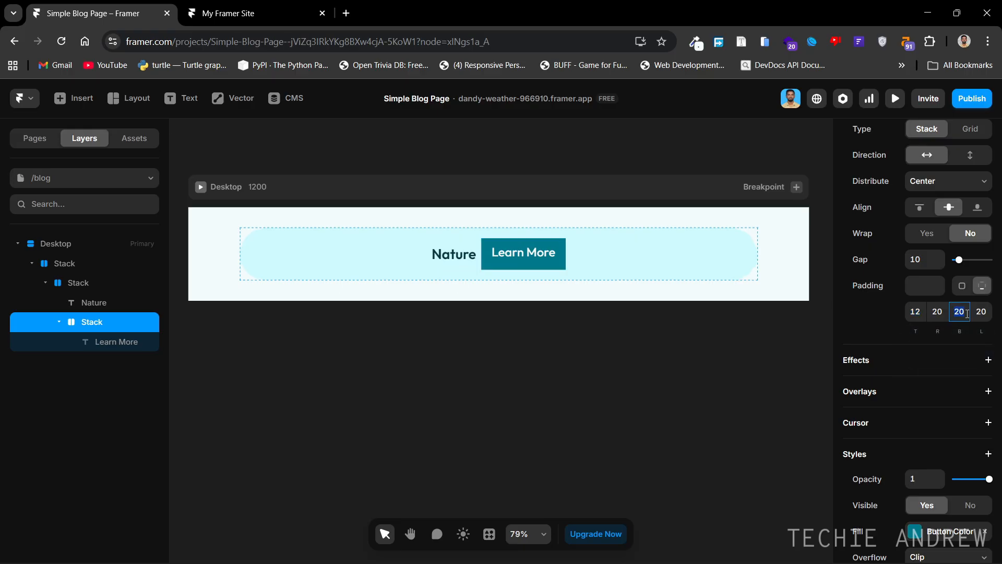
type("12")
key("Return")
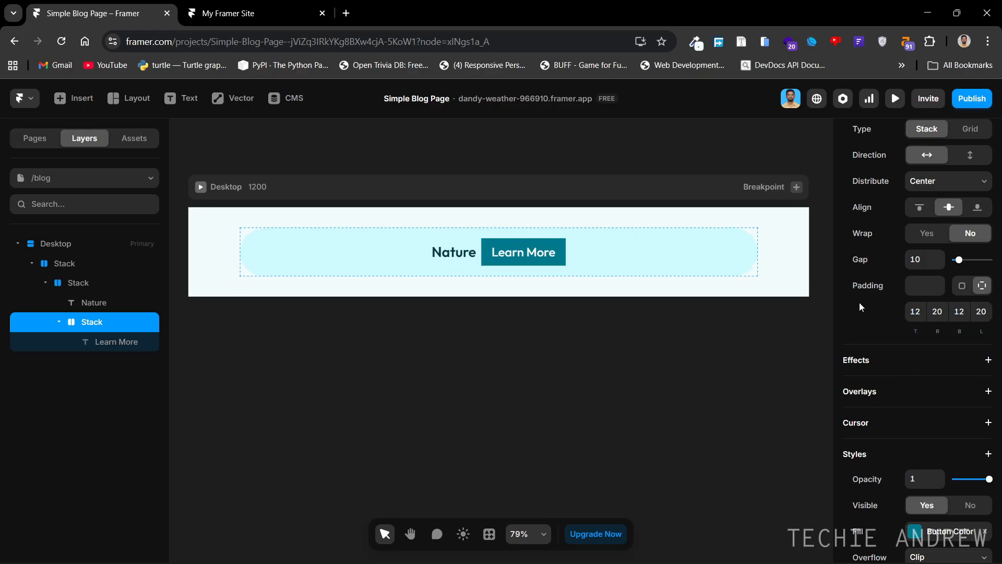
Set the right and left padding of the Learn More stack to 30.
left_click(937, 312)
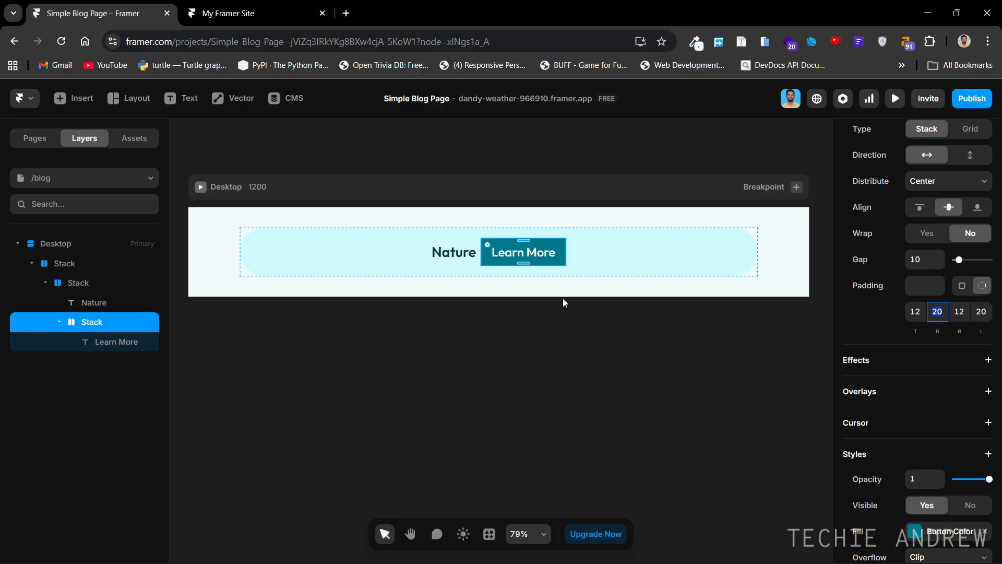
type("30")
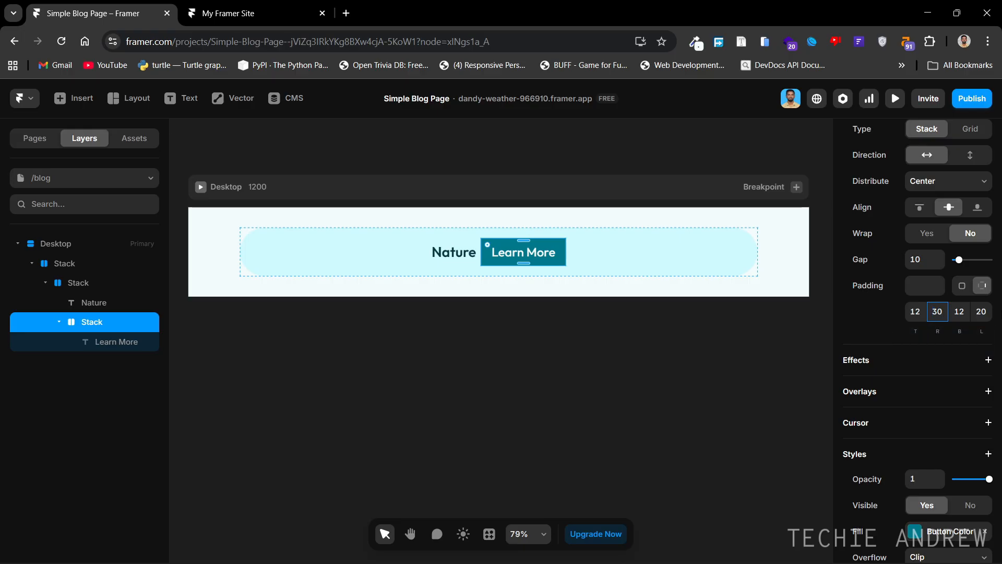
key("Return")
left_click(983, 311)
type("30")
left_click(856, 284)
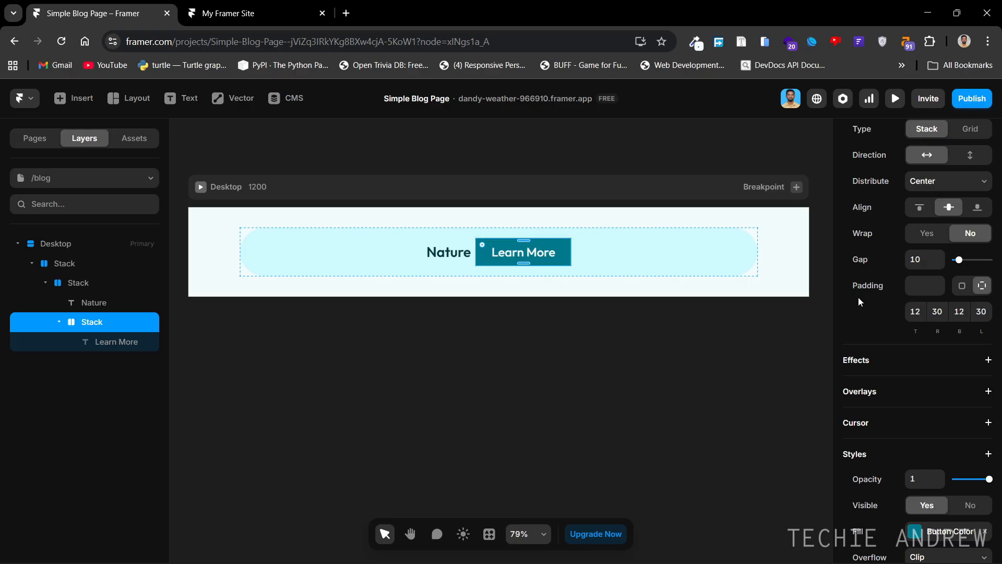
Round the corners of the Learn More button stack with a radius of 100.
left_click(226, 13)
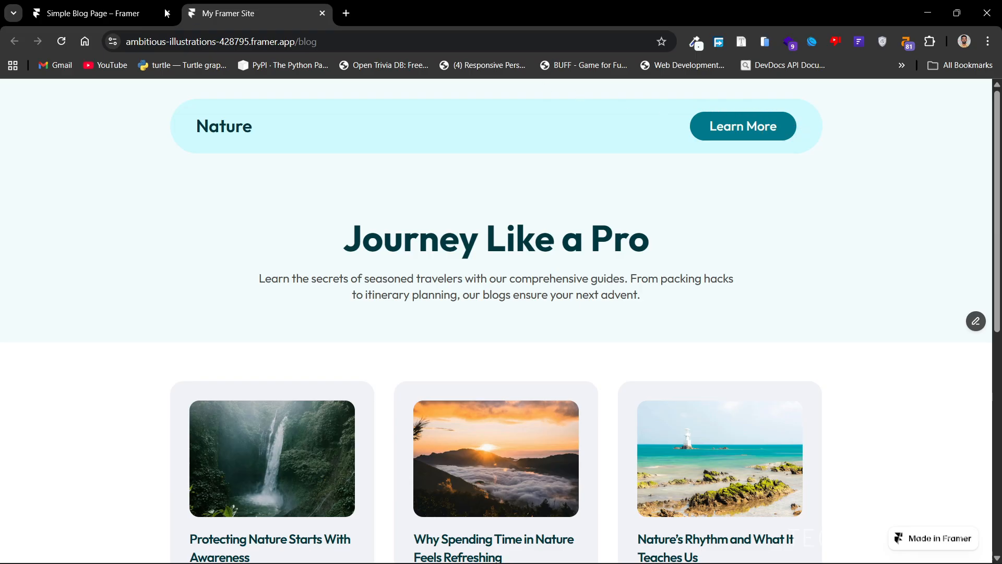
left_click(97, 5)
scroll(906, 343, "down", 5)
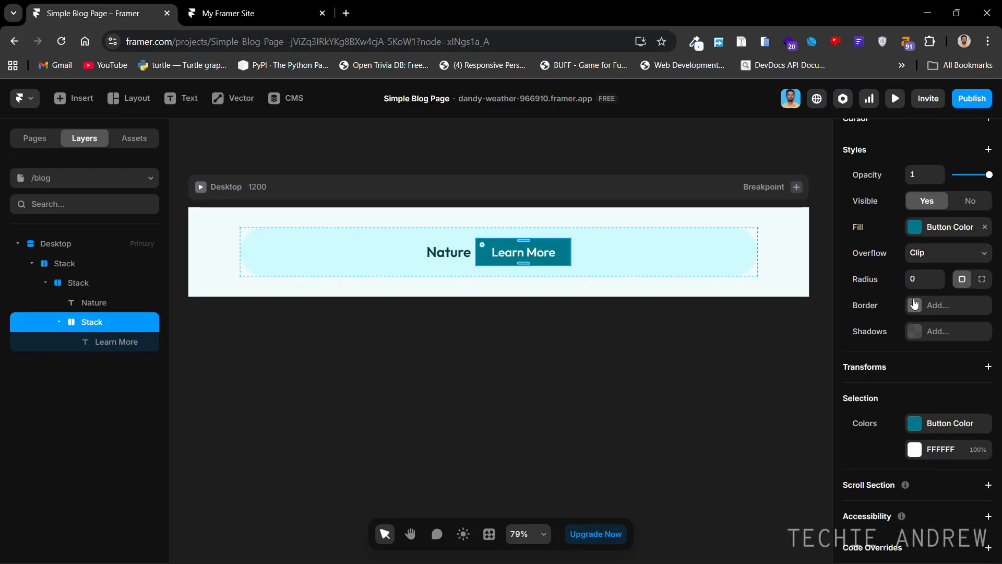
left_click(923, 281)
type("100")
key("Return")
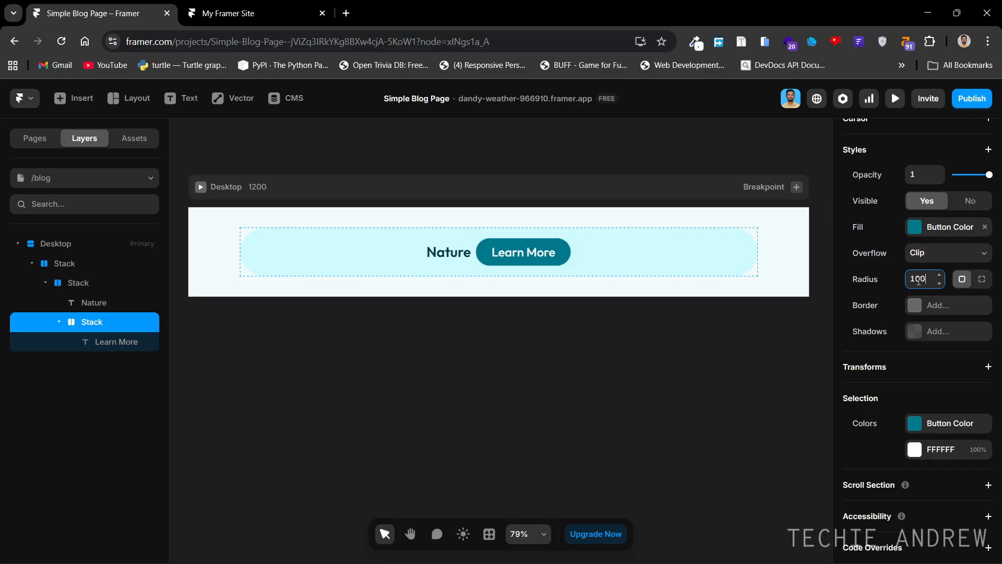
left_click(484, 352)
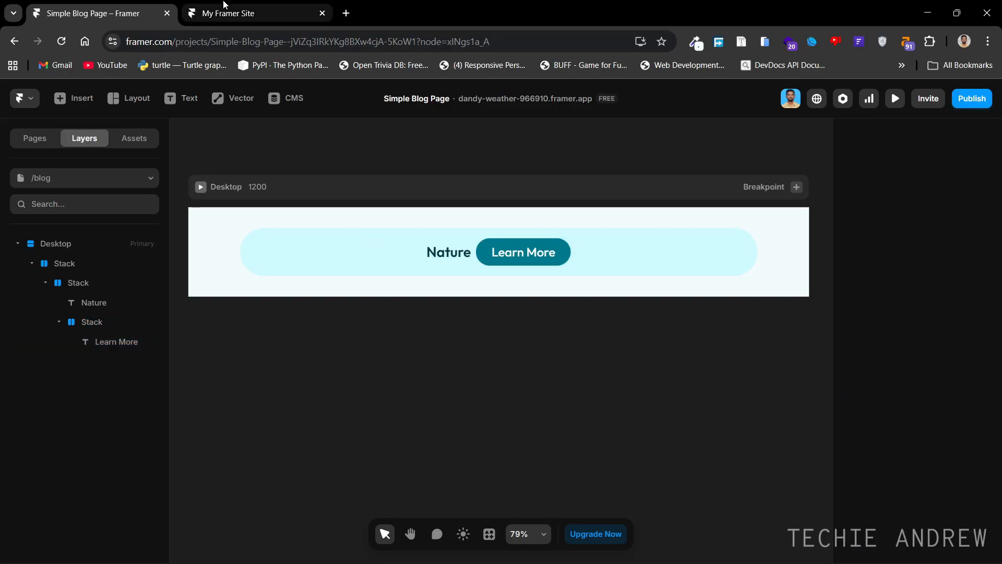
Set the distribution of the header stack containing Nature and the Learn More button to Space Between.
left_click(235, 13)
left_click(112, 6)
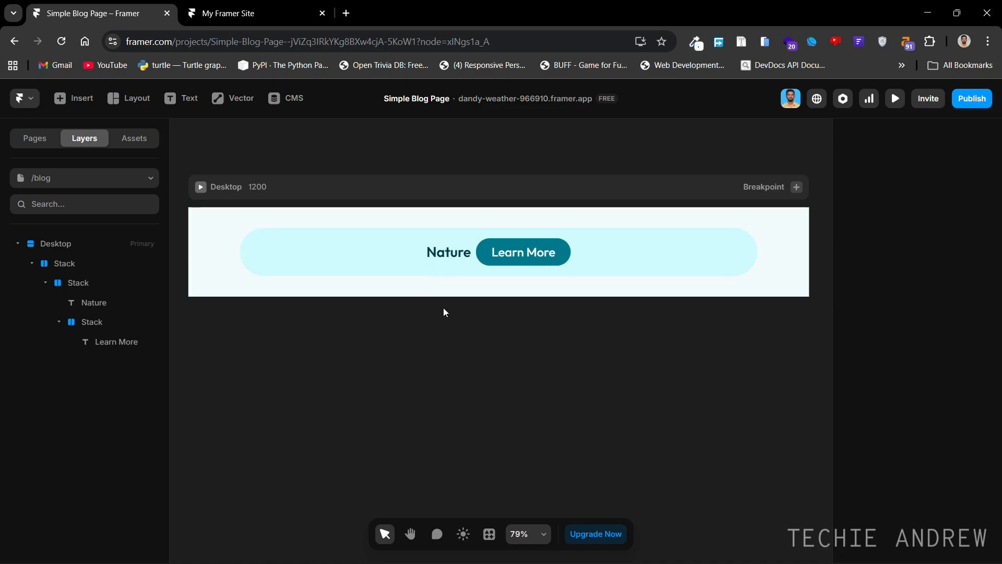
left_click(376, 247)
left_click(47, 283)
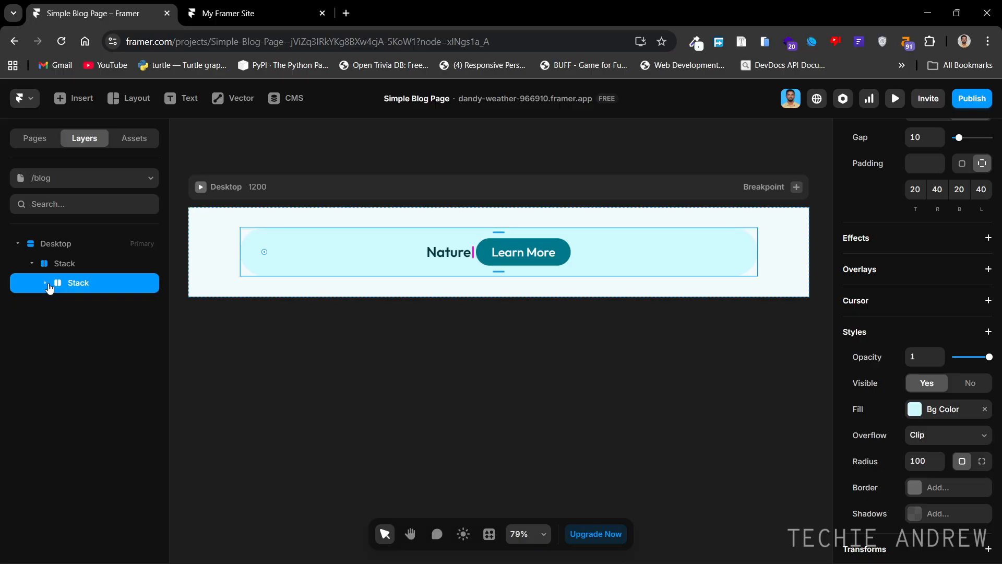
left_click(234, 19)
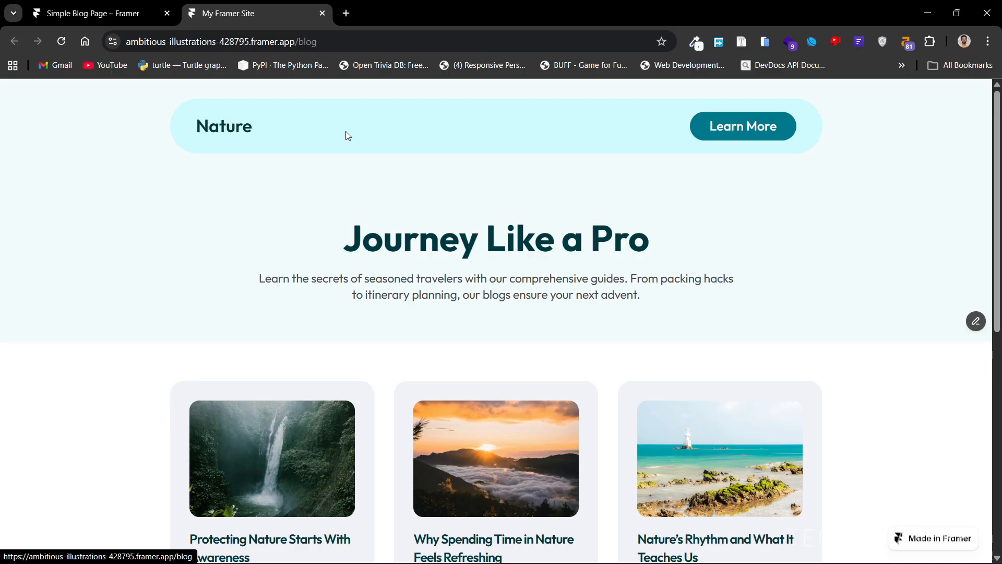
left_click(49, 7)
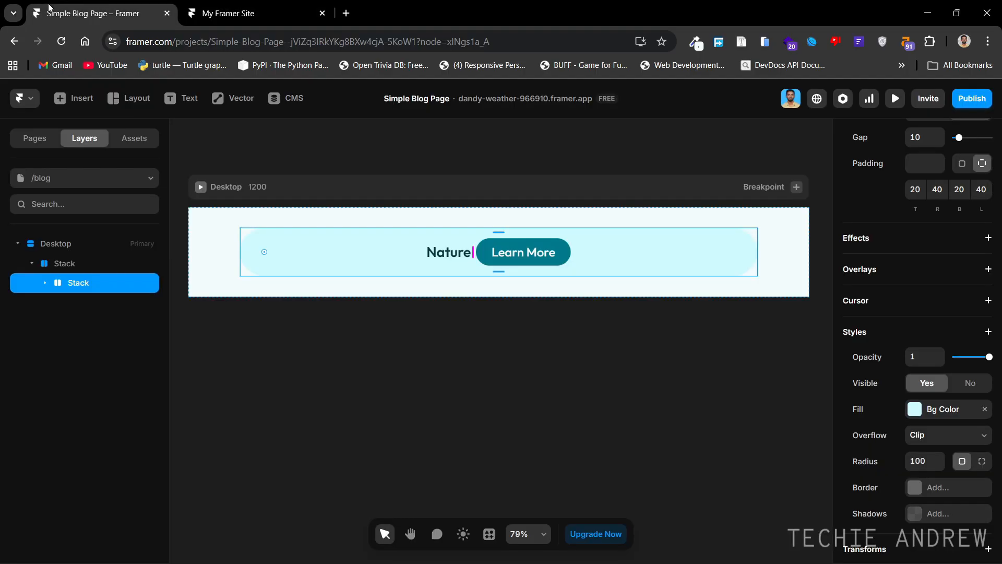
scroll(976, 238, "up", 6)
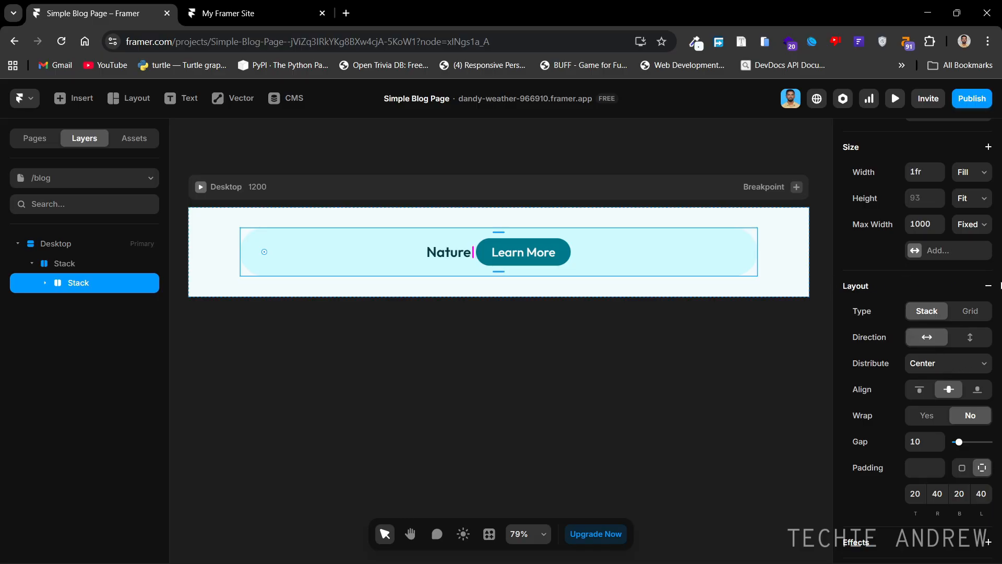
left_click(45, 284)
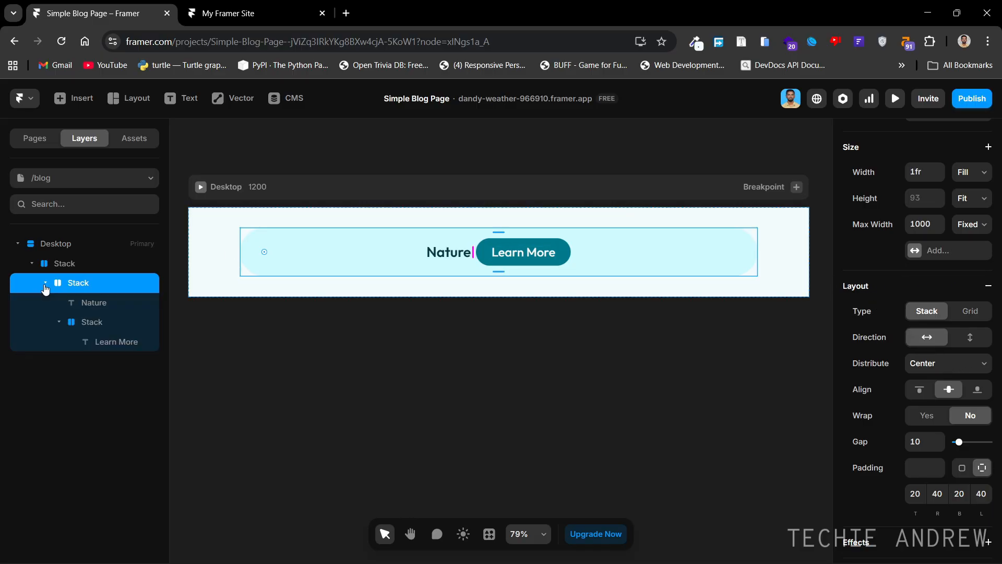
left_click(59, 322)
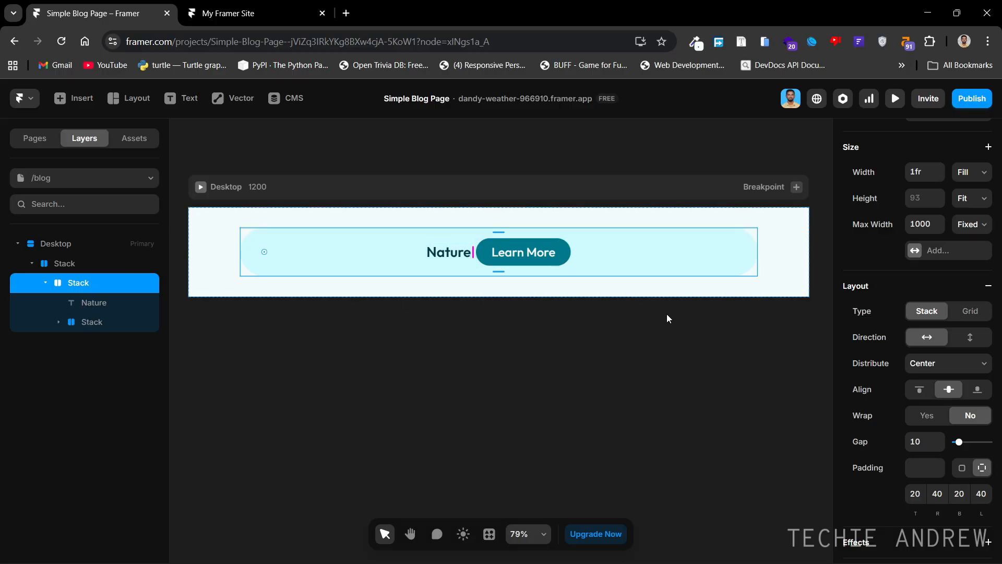
left_click(950, 363)
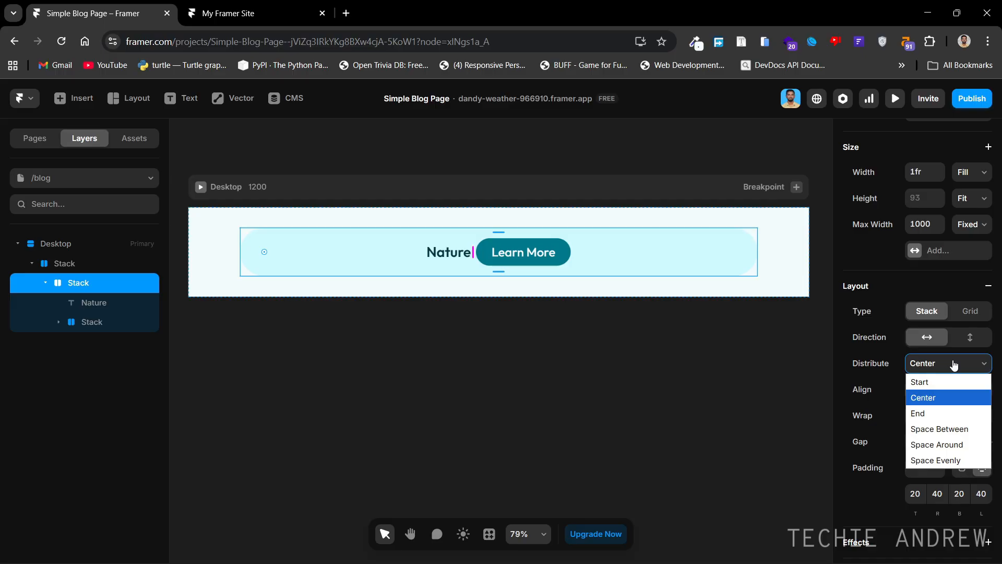
left_click(923, 430)
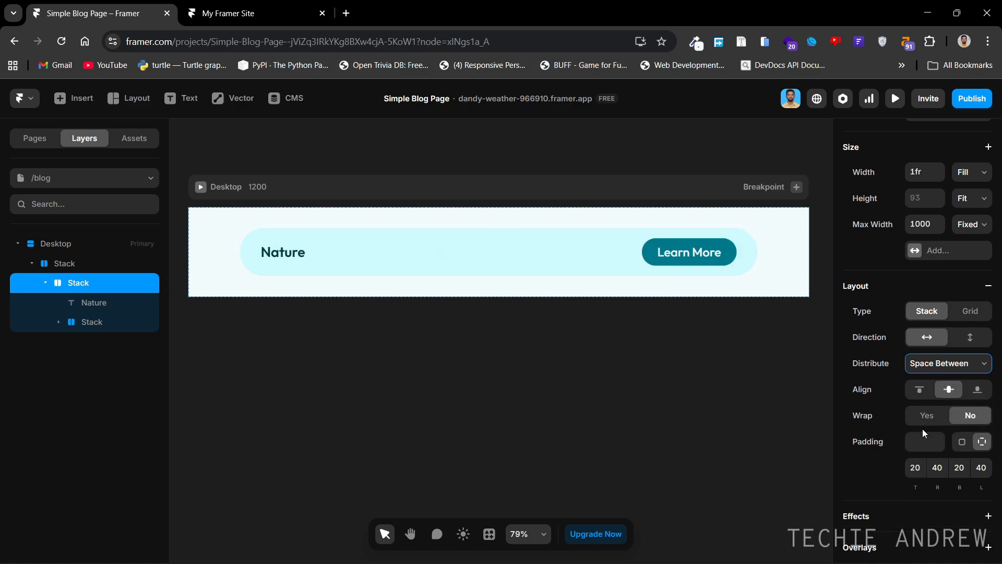
left_click(516, 415)
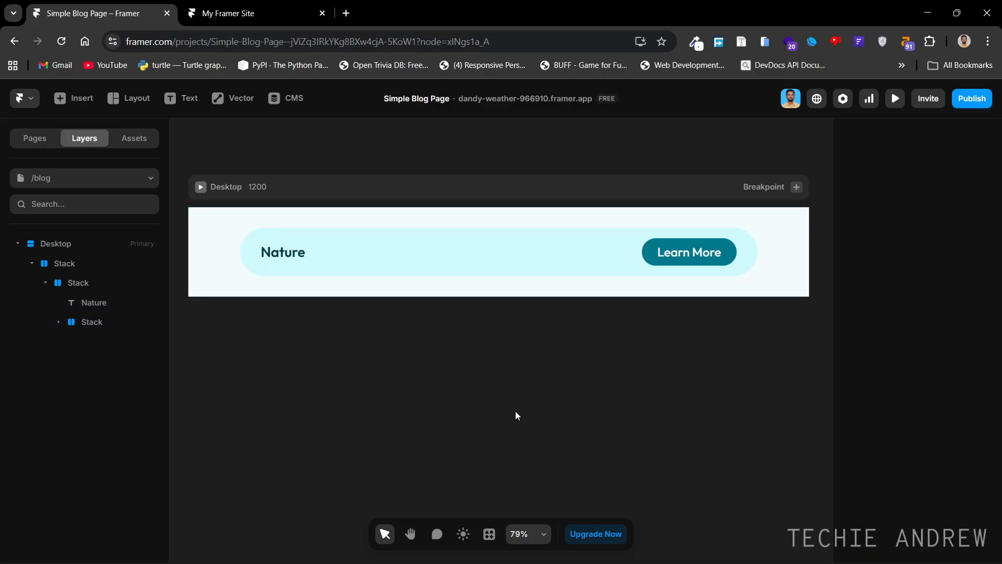
Compare the header layout with the published reference blog page.
key("space")
mouse_move(521, 406)
left_mouse_down()
mouse_move(530, 373)
mouse_move(512, 413)
left_mouse_up()
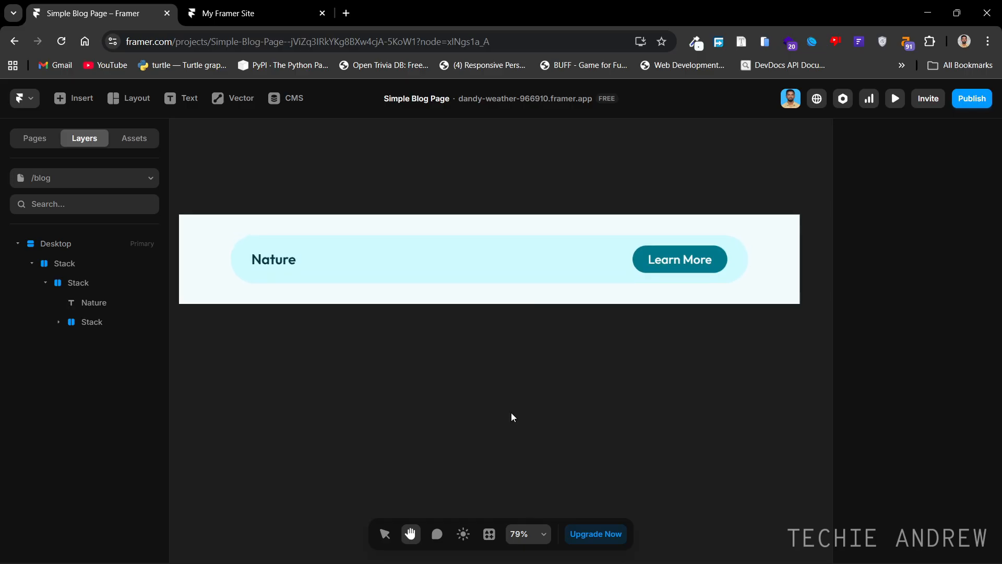
left_click(220, 17)
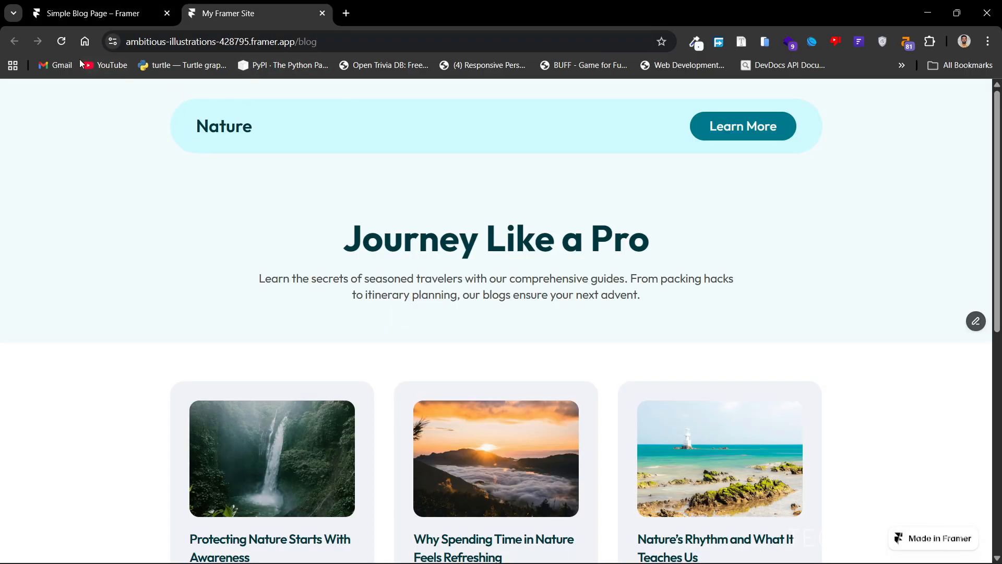
left_click(57, 15)
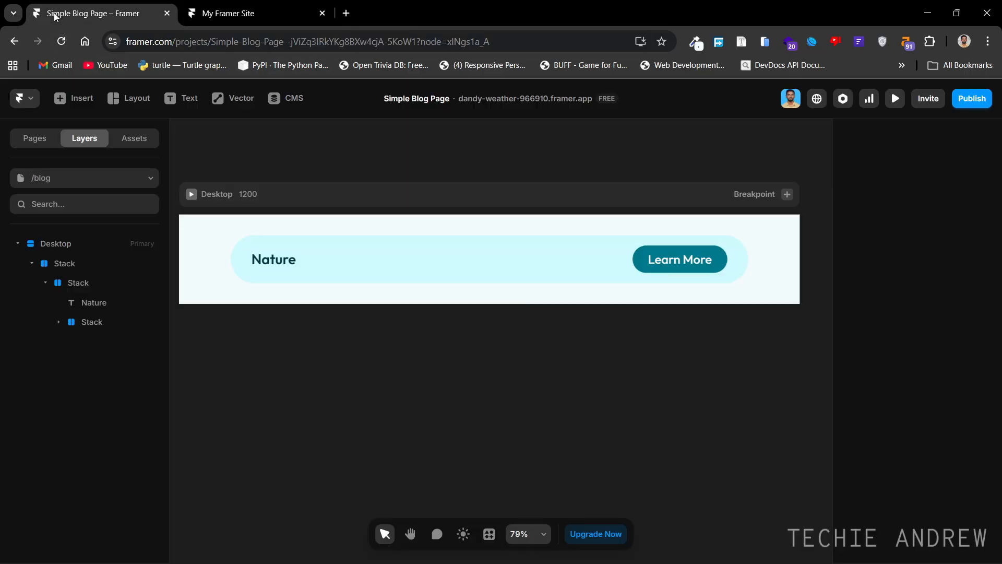
Set the top and bottom padding of the outer header stack to 30.
left_click(230, 276)
key("space")
left_click_drag(479, 338, 474, 330)
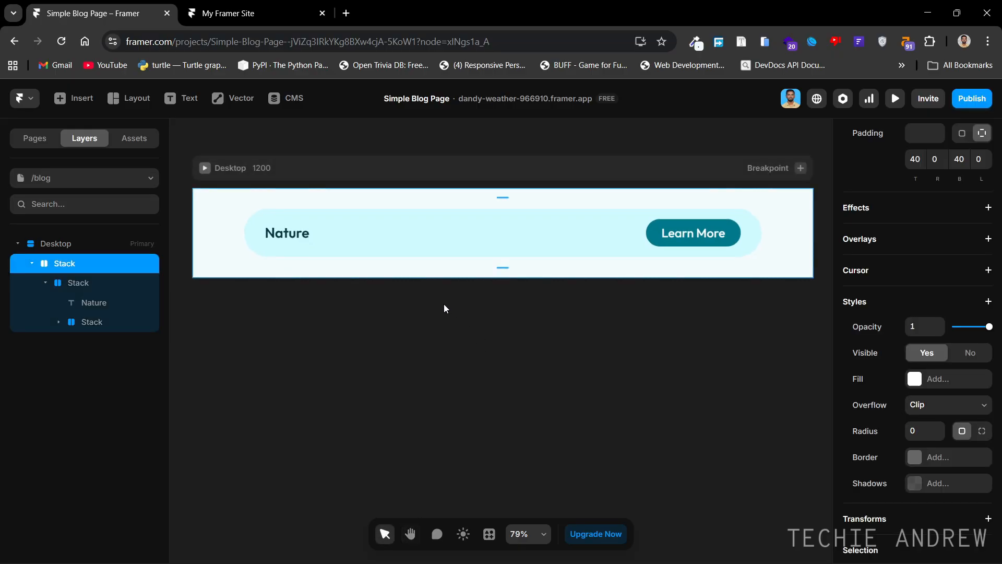
scroll(964, 217, "up", 3)
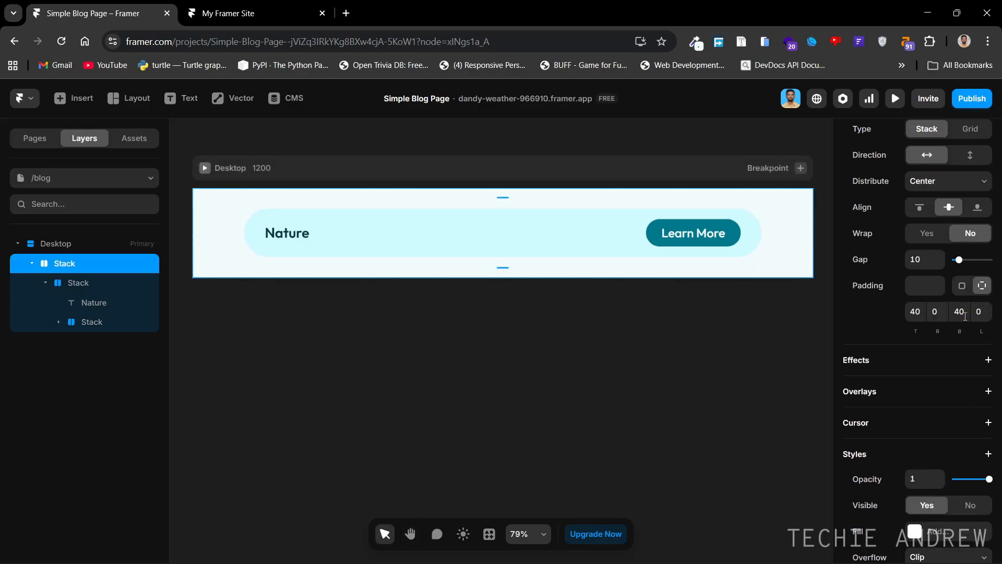
left_click(30, 264)
left_click(31, 264)
left_click(45, 282)
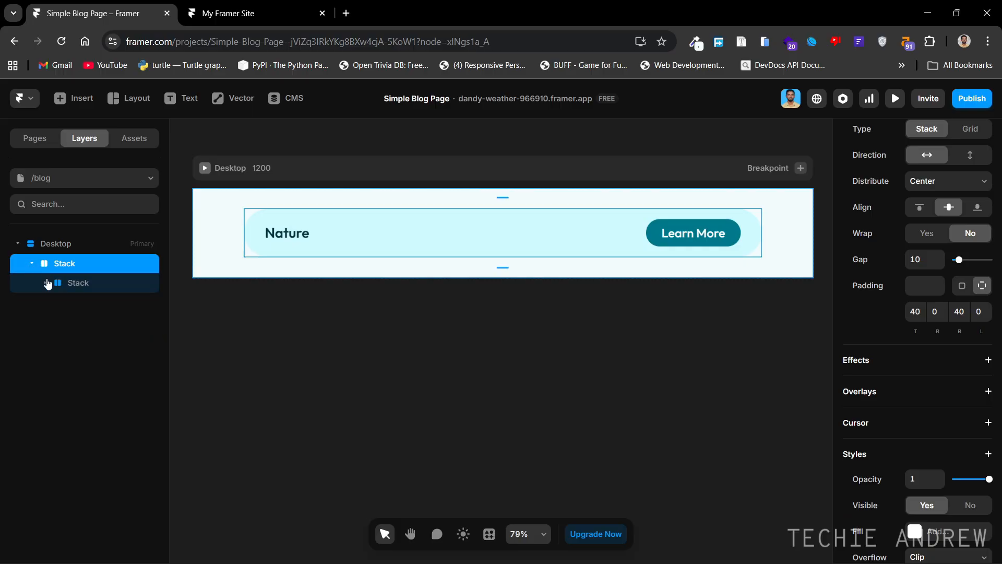
left_click(918, 312)
type("30")
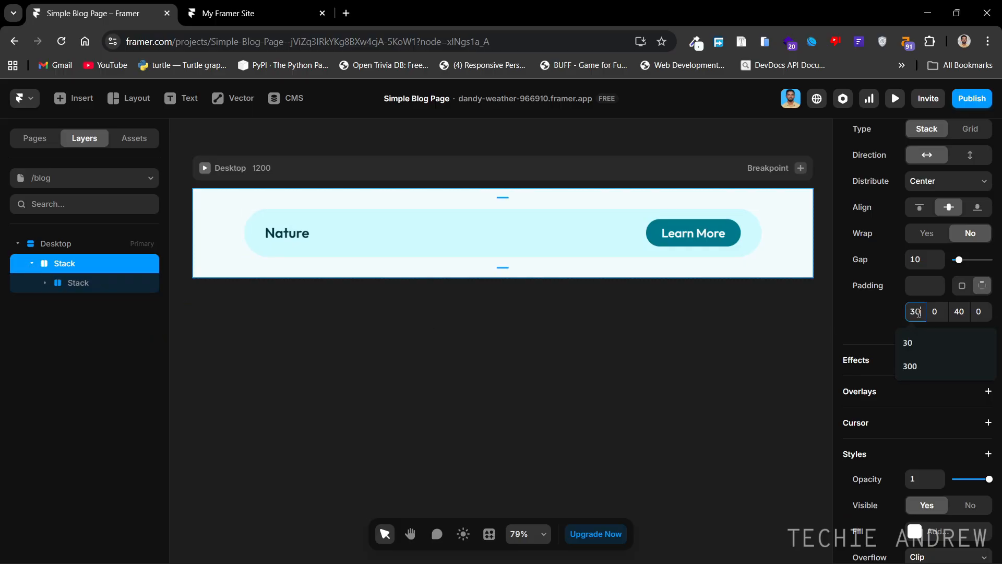
left_click(959, 311)
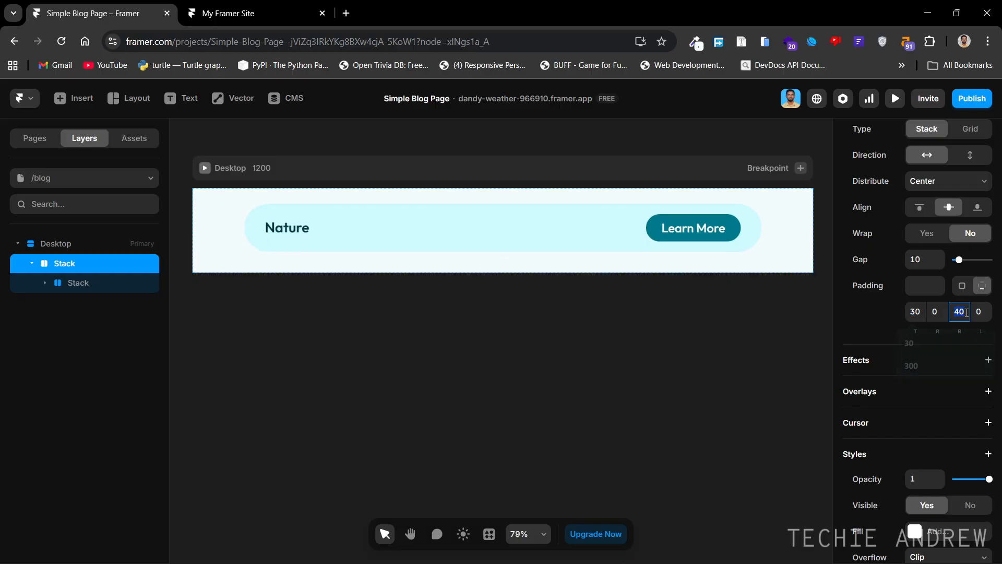
type("30")
left_click(869, 317)
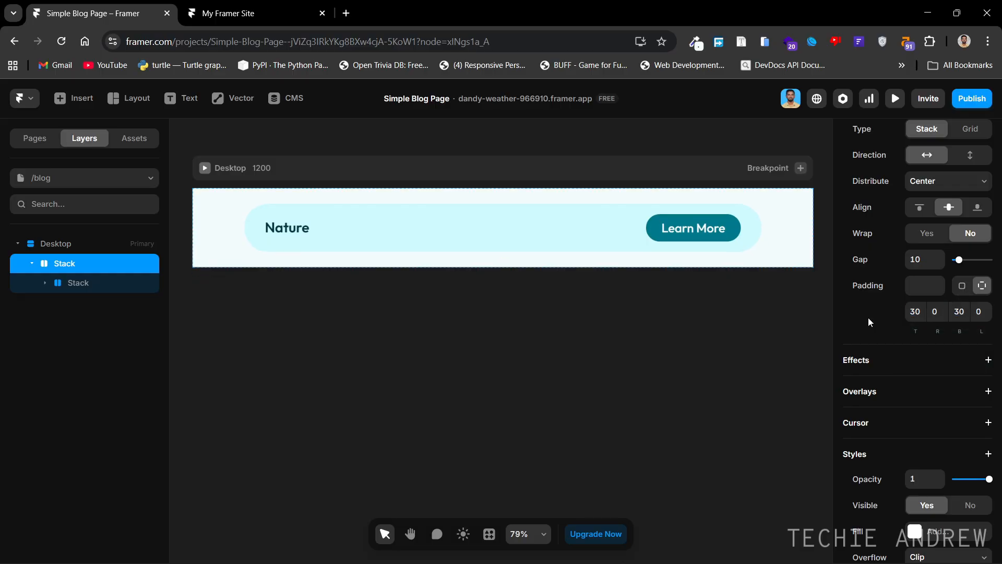
left_click(507, 409)
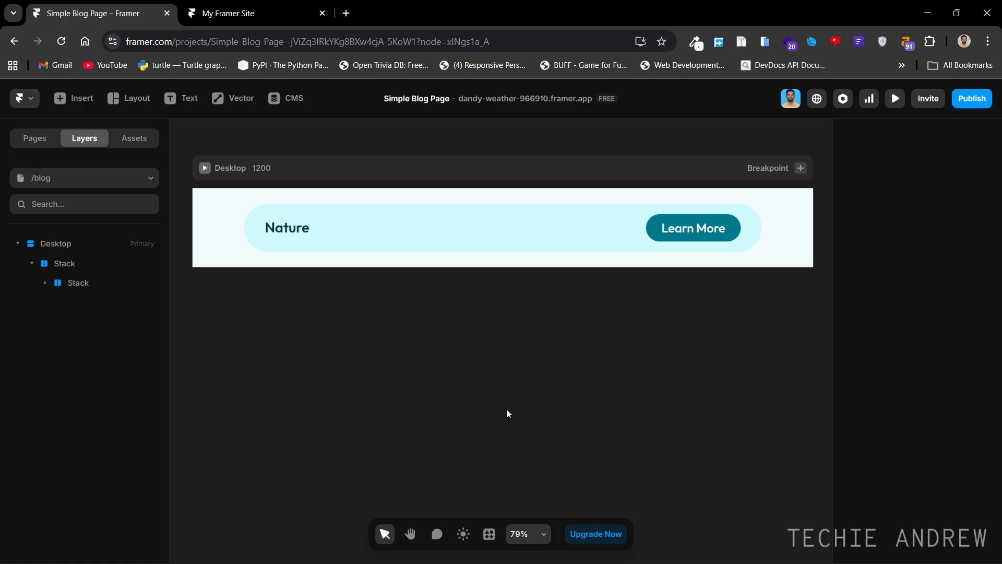
Draw a frame about 1033 by 330 below the header and place it inside the Desktop breakpoint.
left_click(240, 14)
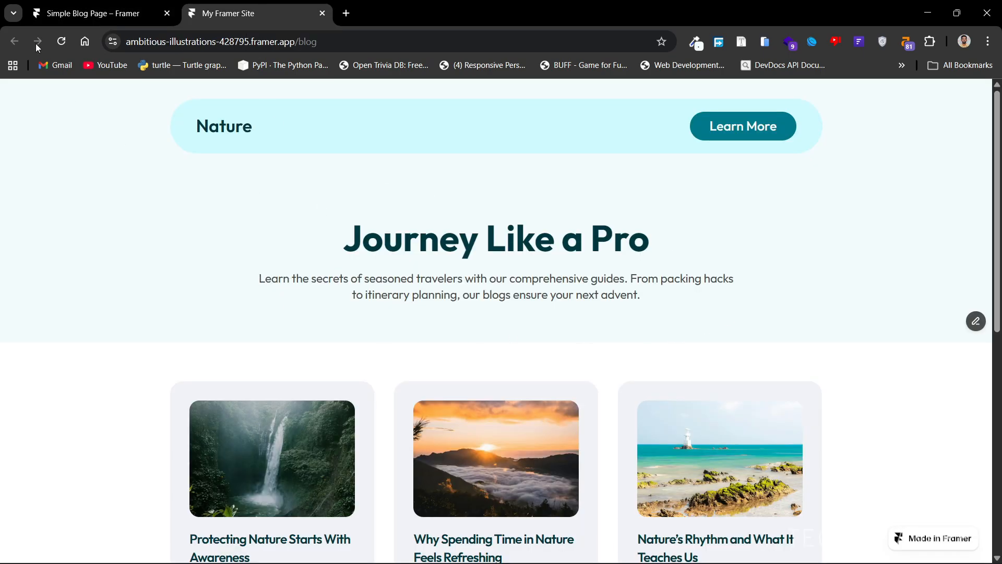
left_click(43, 16)
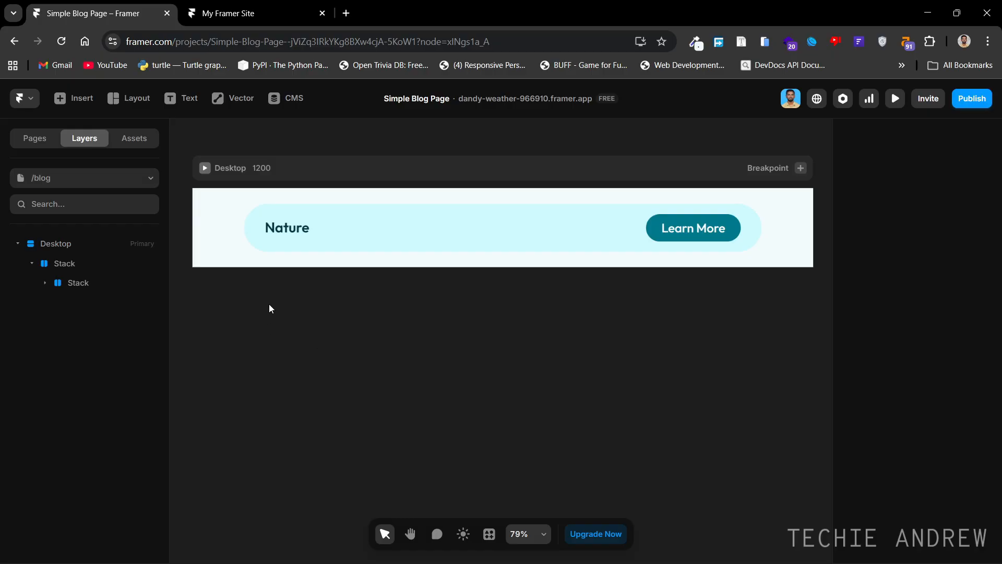
key("f")
mouse_move(271, 295)
left_mouse_down()
mouse_move(426, 325)
mouse_move(805, 467)
left_mouse_up()
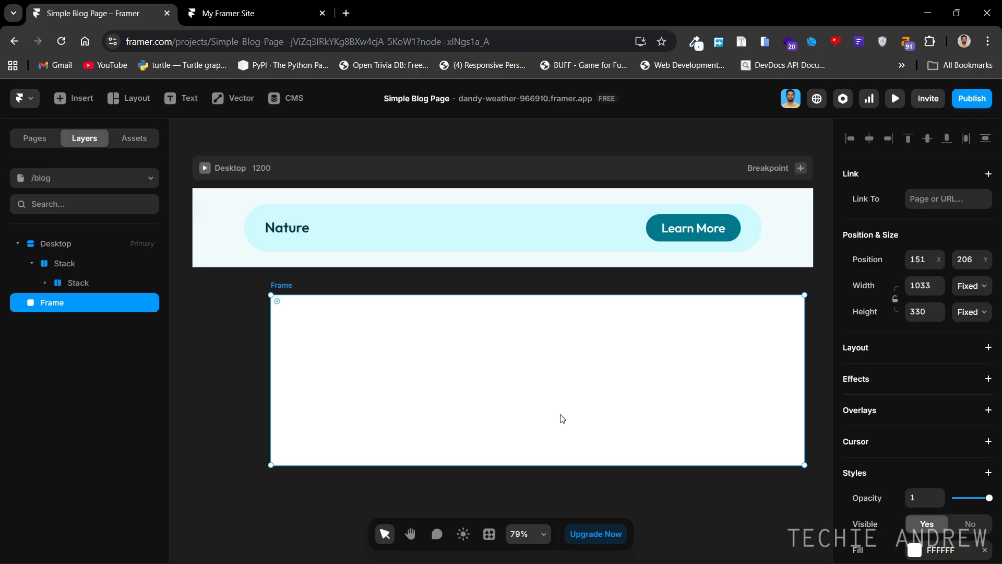
key("Delete")
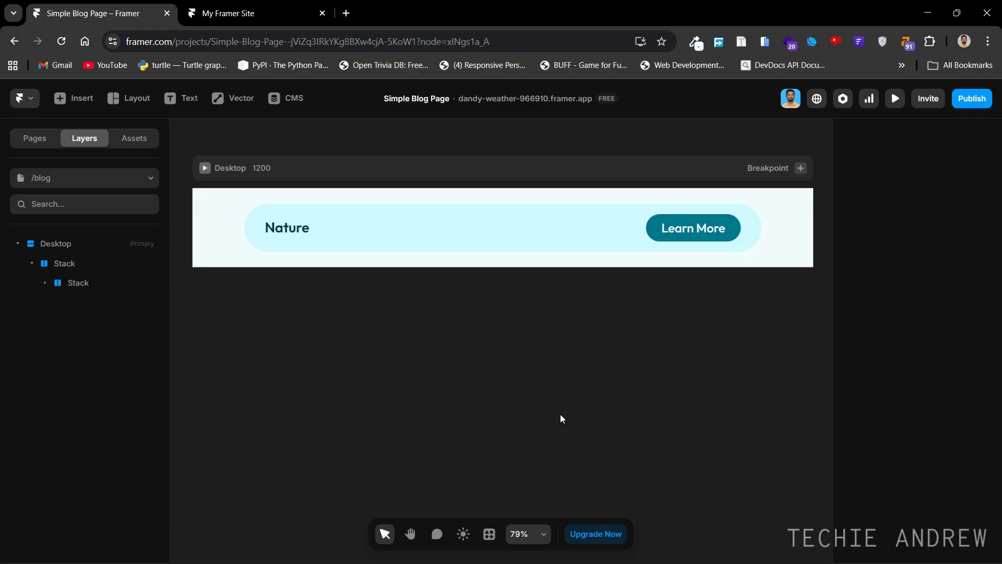
left_click(230, 170)
left_click(32, 264)
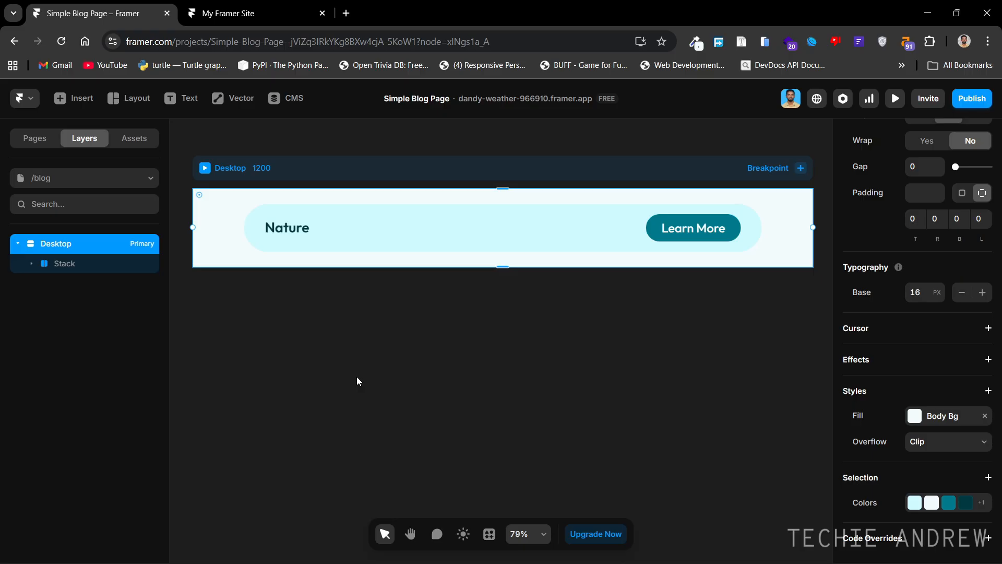
key("ctrl+z")
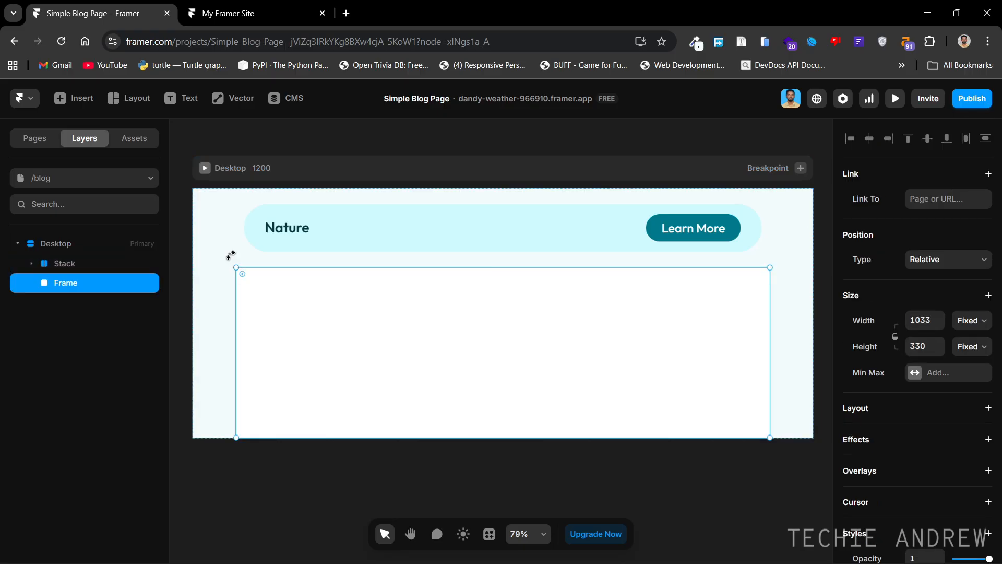
Set the width of the new white frame below the header to Fill.
left_click(249, 225)
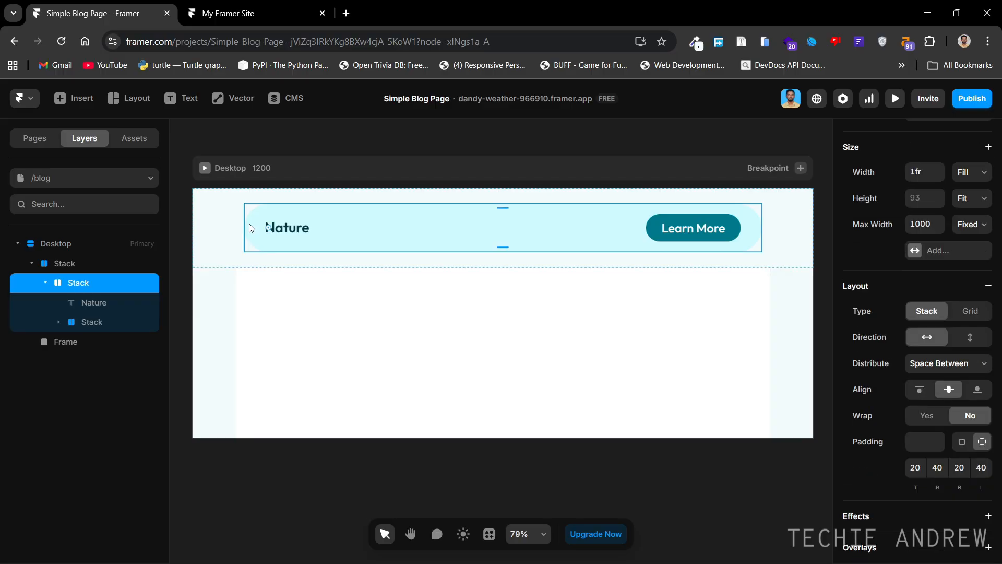
left_click(267, 323)
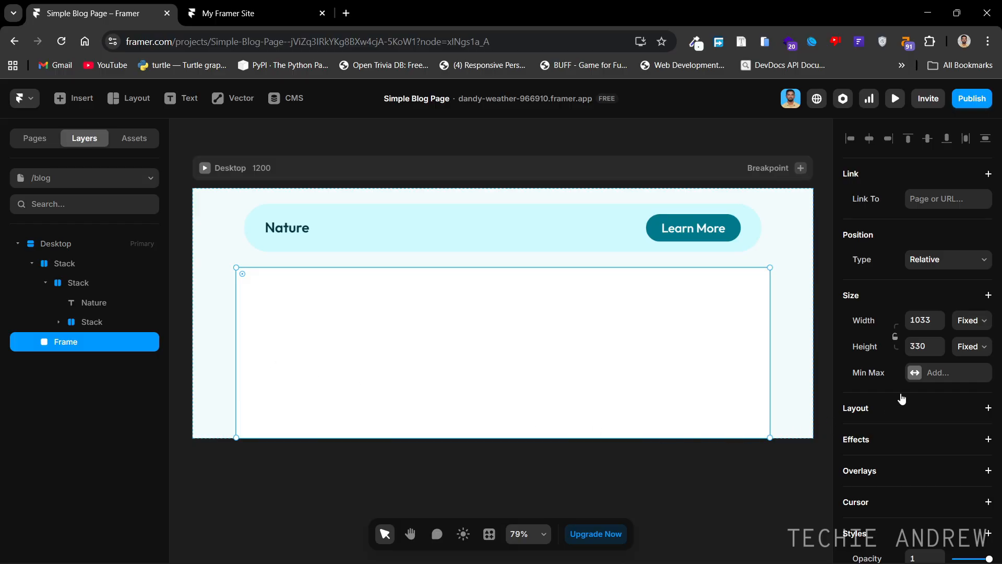
left_click(978, 325)
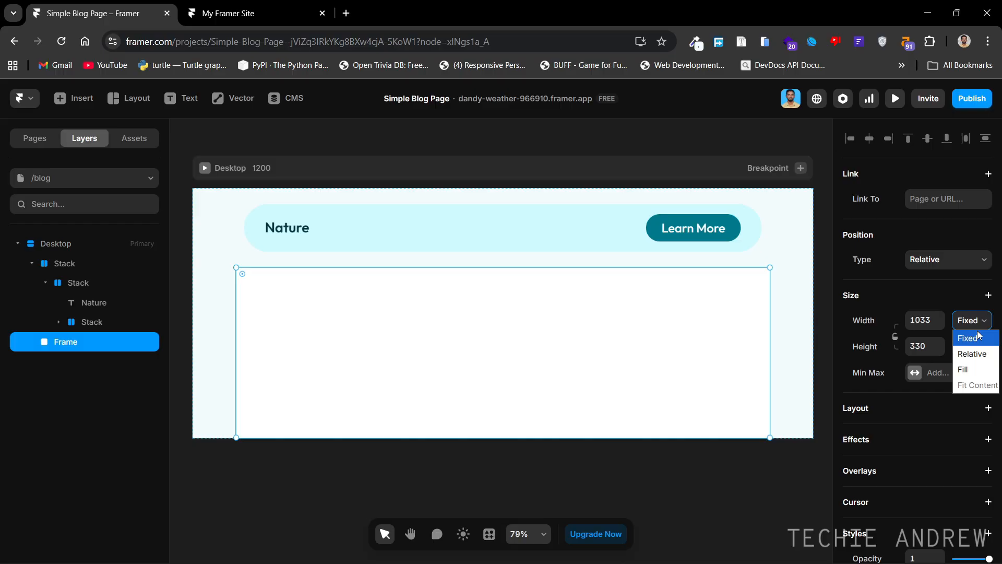
left_click(977, 371)
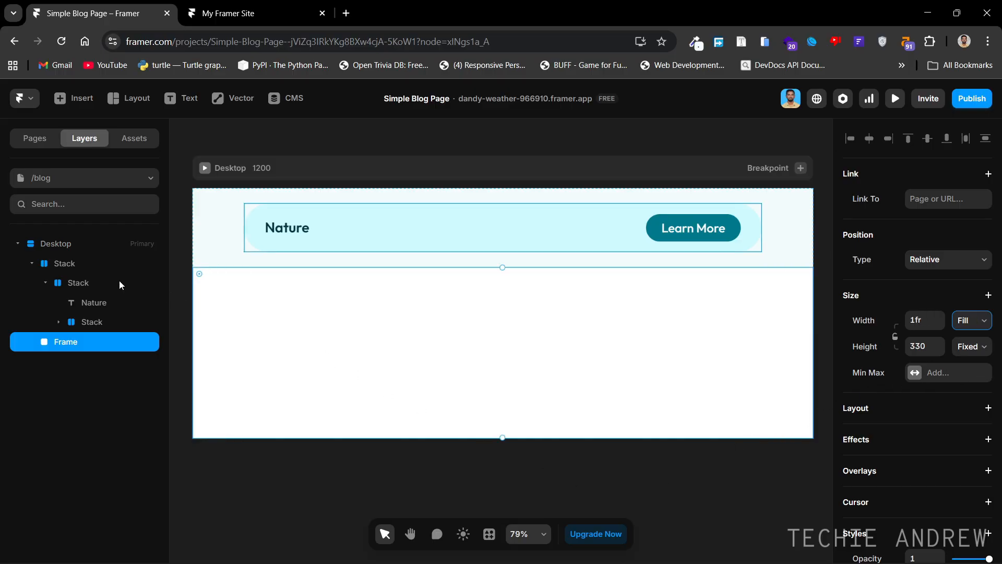
left_click(31, 263)
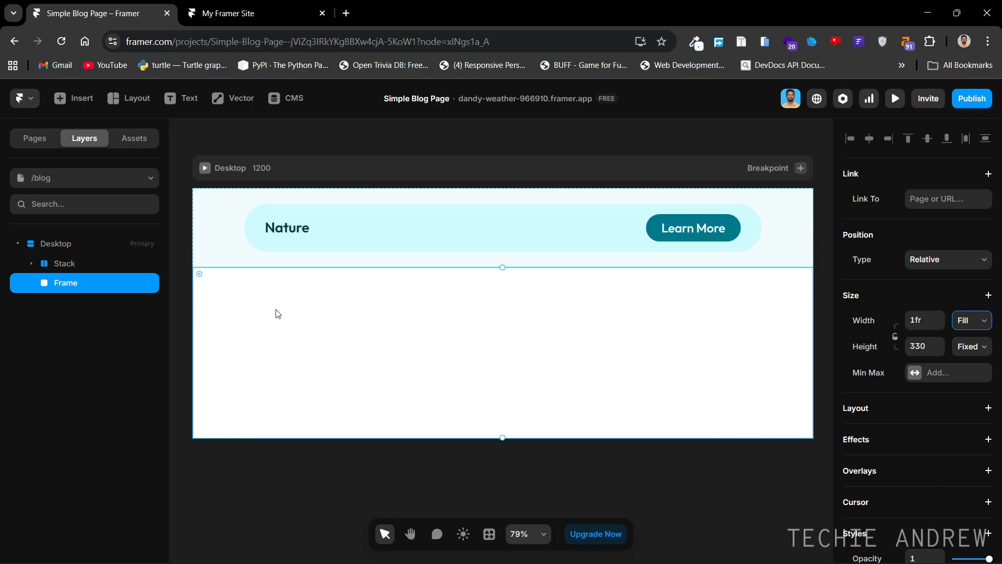
Draw a frame about 617 by 237 inside the white section and give the white section a stack layout.
key("f")
left_click_drag(258, 299, 577, 421)
left_click(769, 361)
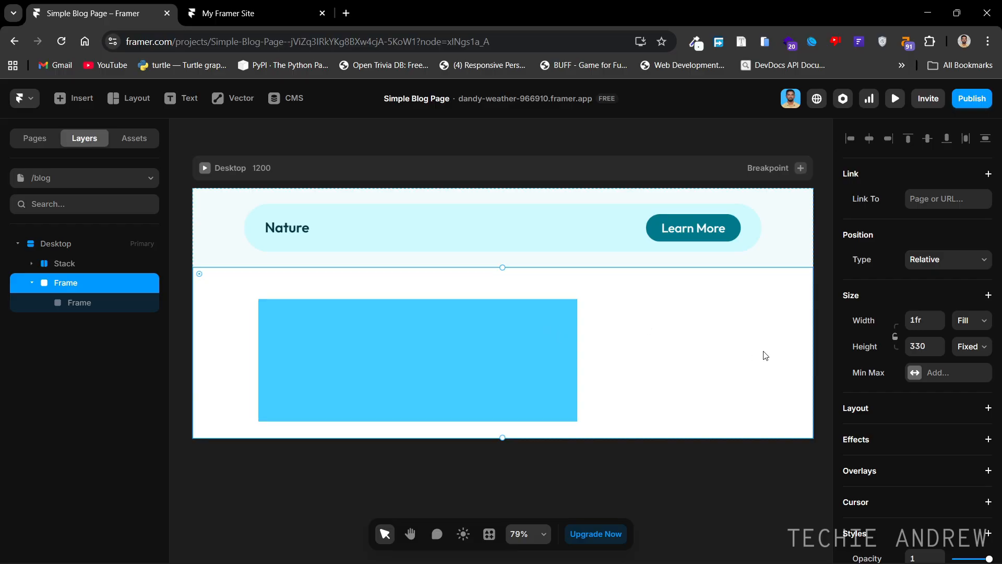
left_click(989, 407)
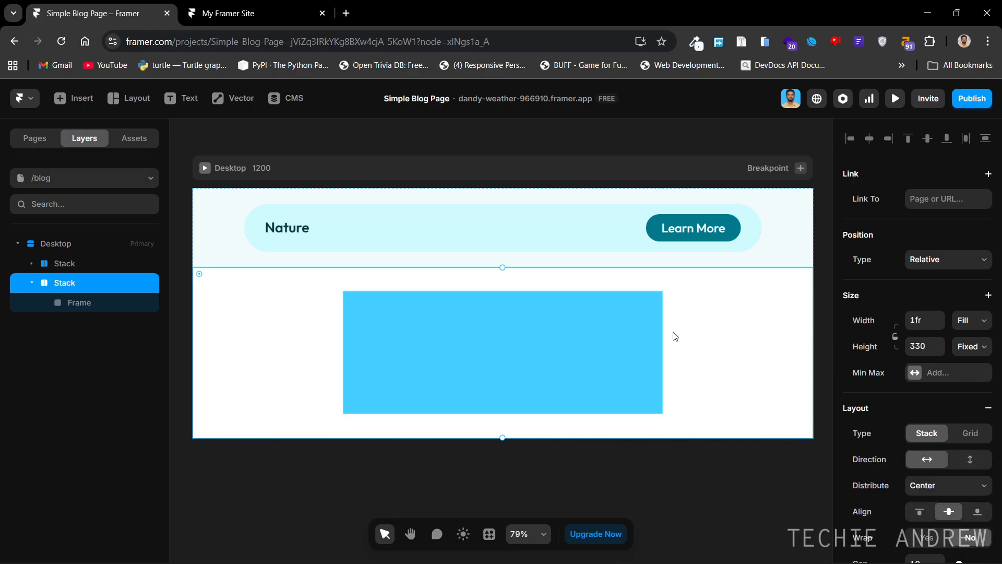
Check the maximum width of the inner header stack and examine the content layout on the published reference blog page.
left_click(631, 334)
left_click(615, 229)
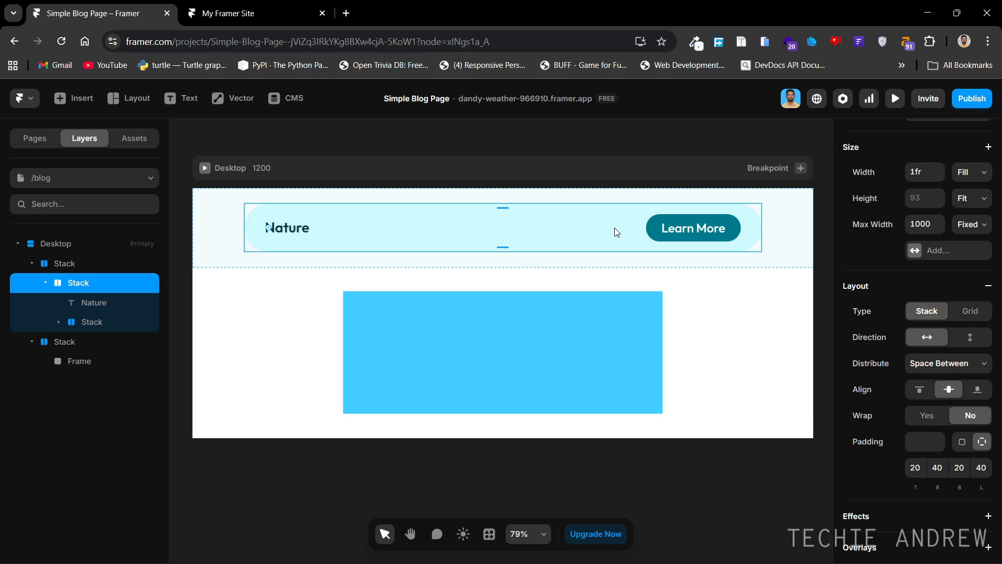
left_click(913, 227)
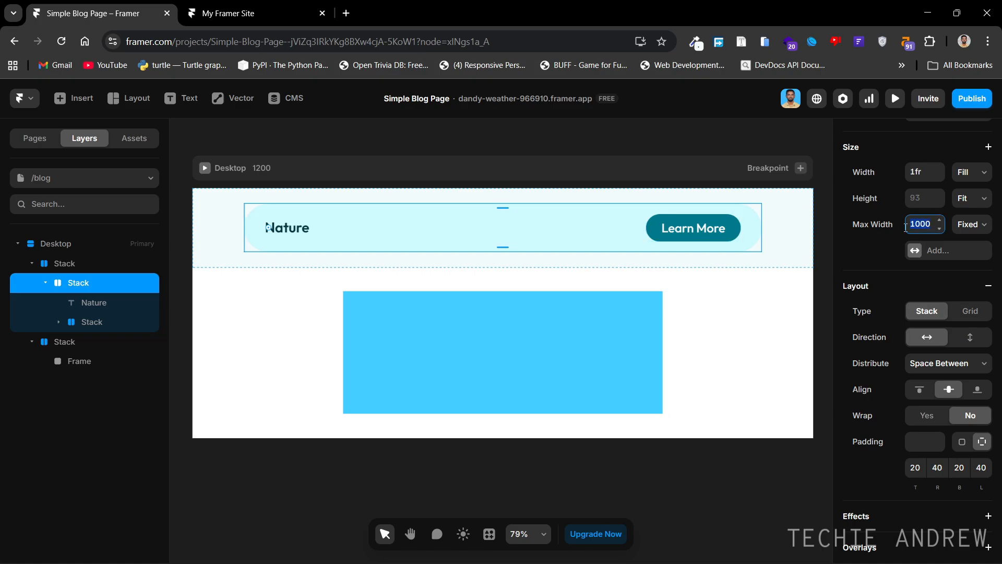
left_click(535, 316)
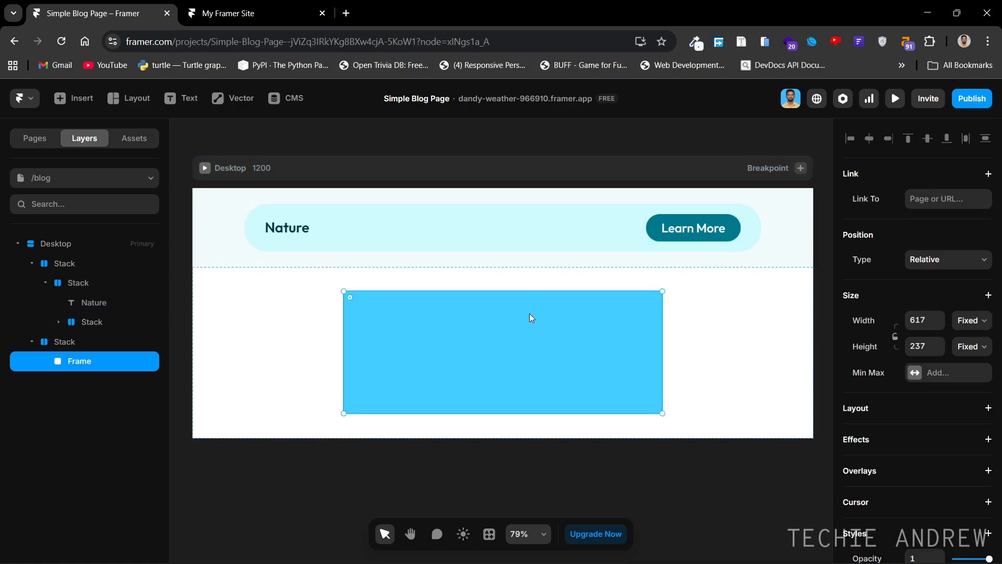
left_click(280, 14)
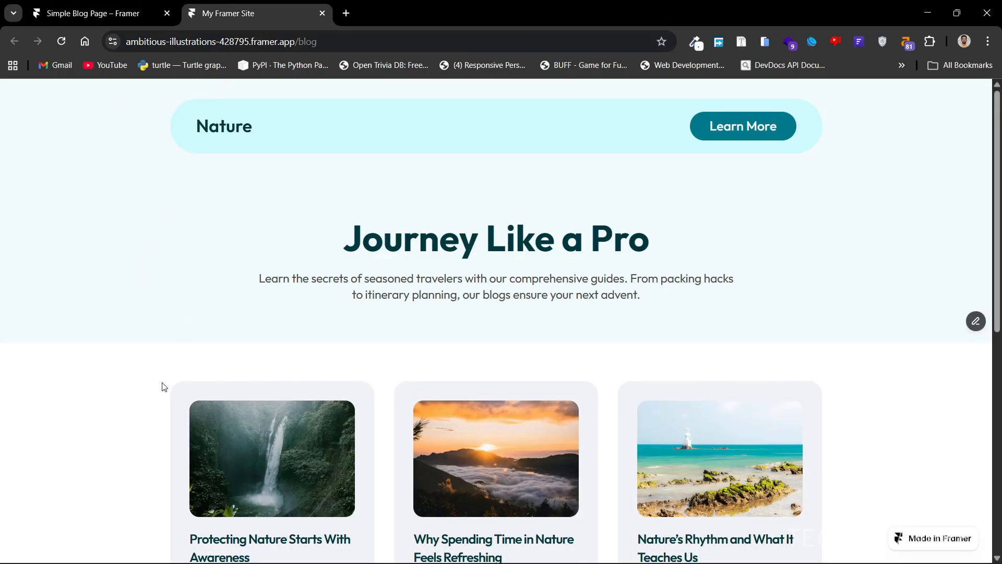
scroll(173, 409, "down", 3)
scroll(172, 409, "down", 4)
scroll(168, 405, "up", 7)
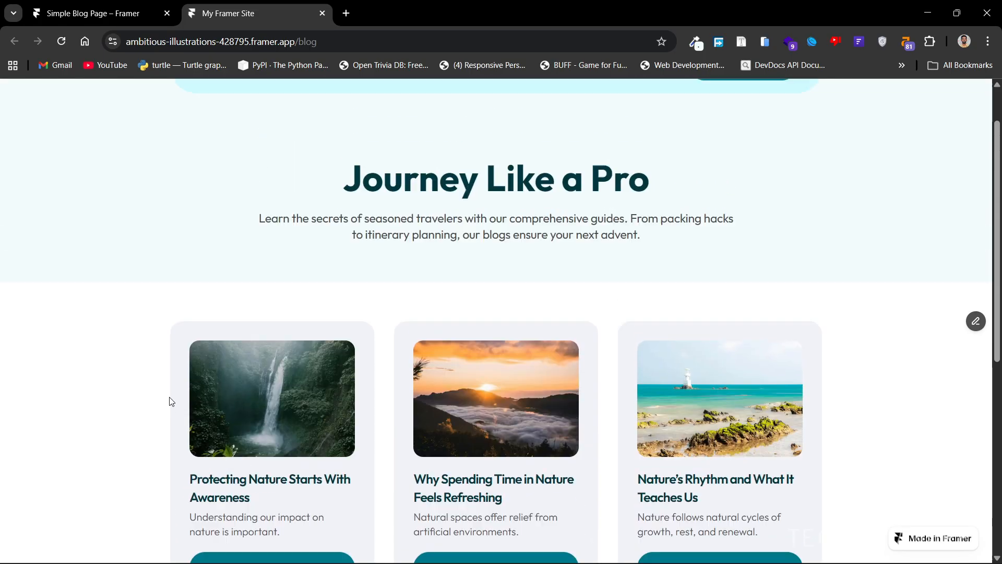
left_click(131, 13)
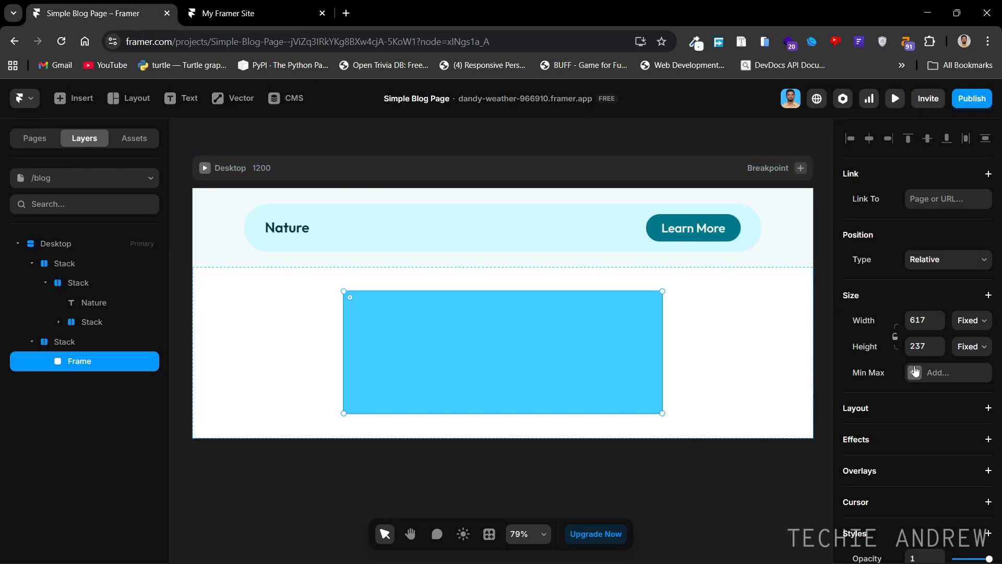
Add a fixed maximum width of 1000 to the blue inner frame.
left_click(940, 371)
left_click(906, 379)
left_click(971, 373)
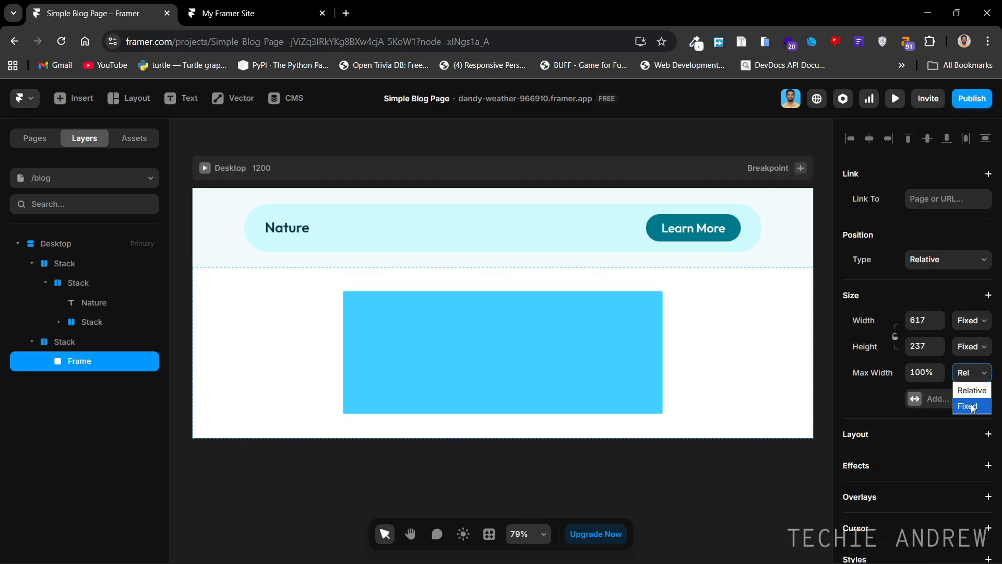
left_click(971, 406)
left_click(934, 372)
type("1000")
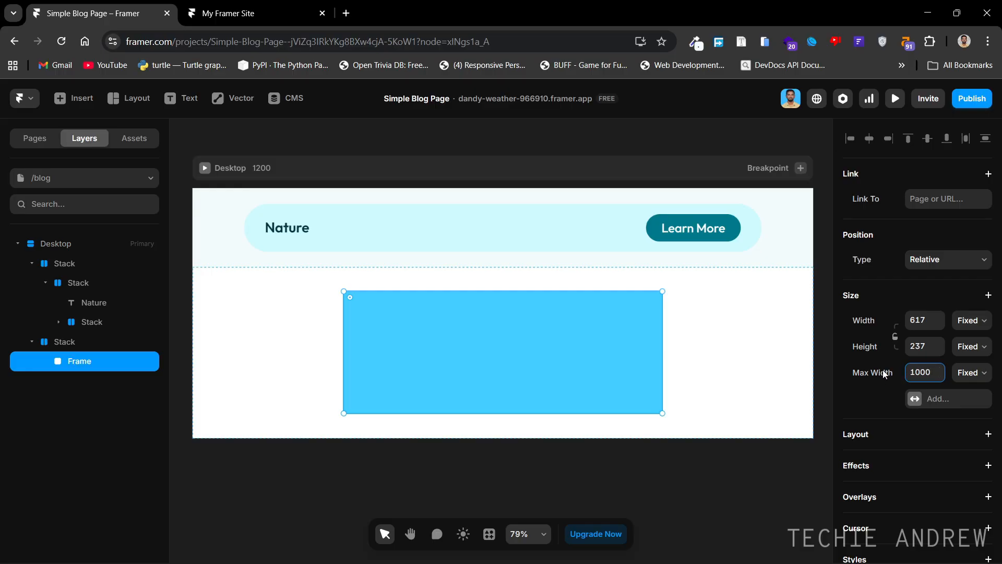
Set the width of the blue inner frame to Fill.
left_click(968, 325)
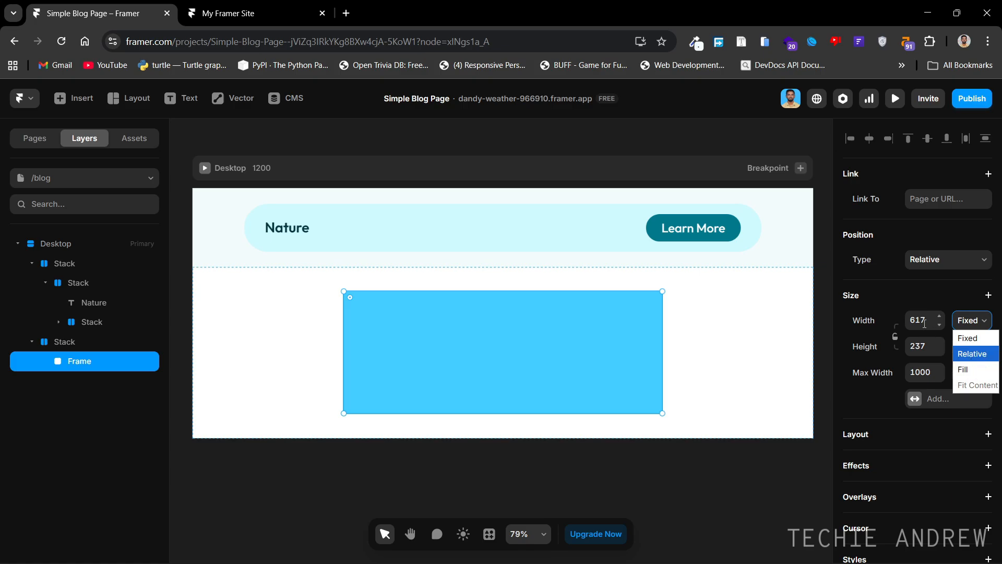
left_click(924, 324)
left_click(981, 320)
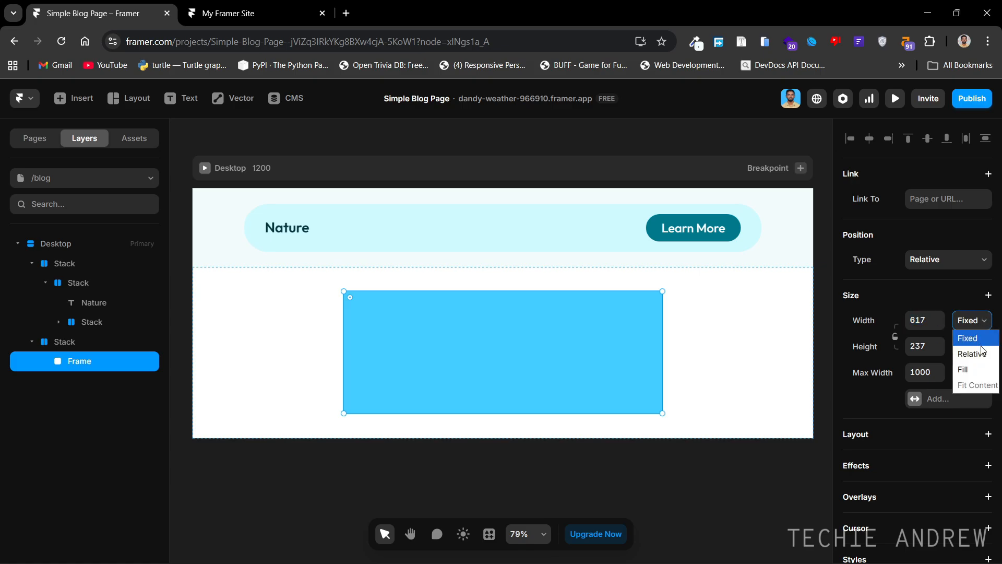
left_click(981, 369)
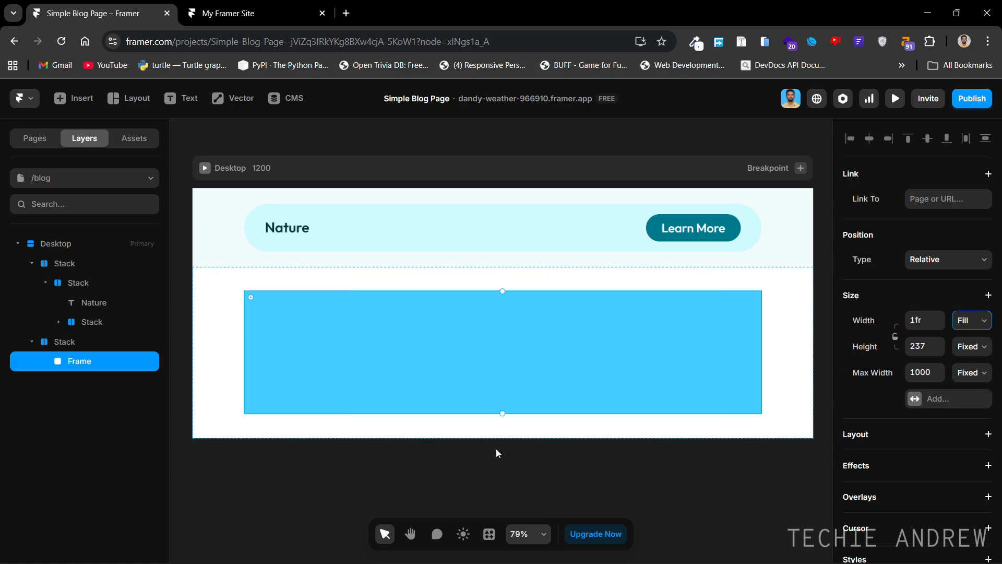
scroll(496, 453, "down", 2)
left_click(472, 460)
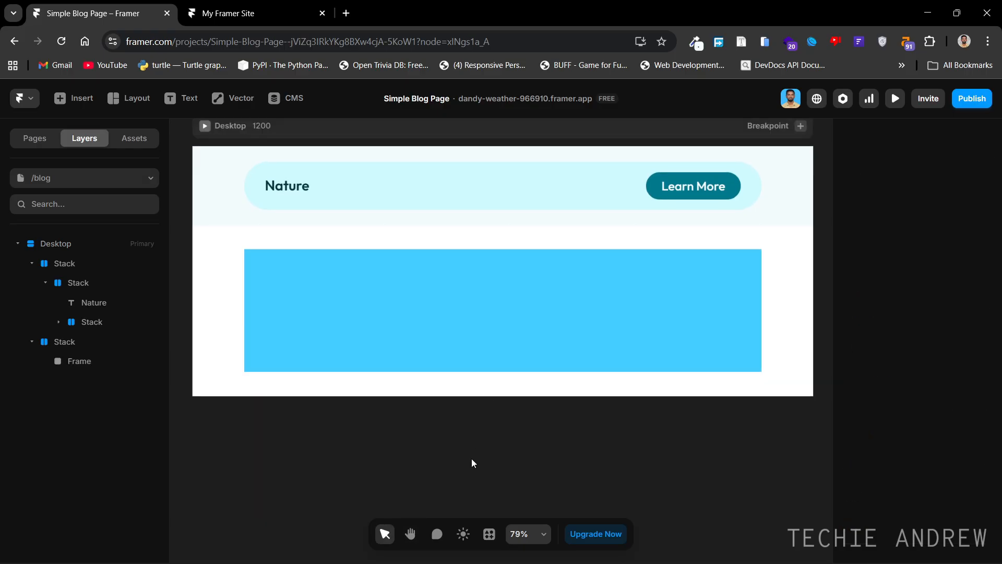
Copy the heading "Journey Like a Pro" from the published reference page and select the blue frame in the blog project.
left_click(31, 264)
left_click(30, 283)
left_click(252, 15)
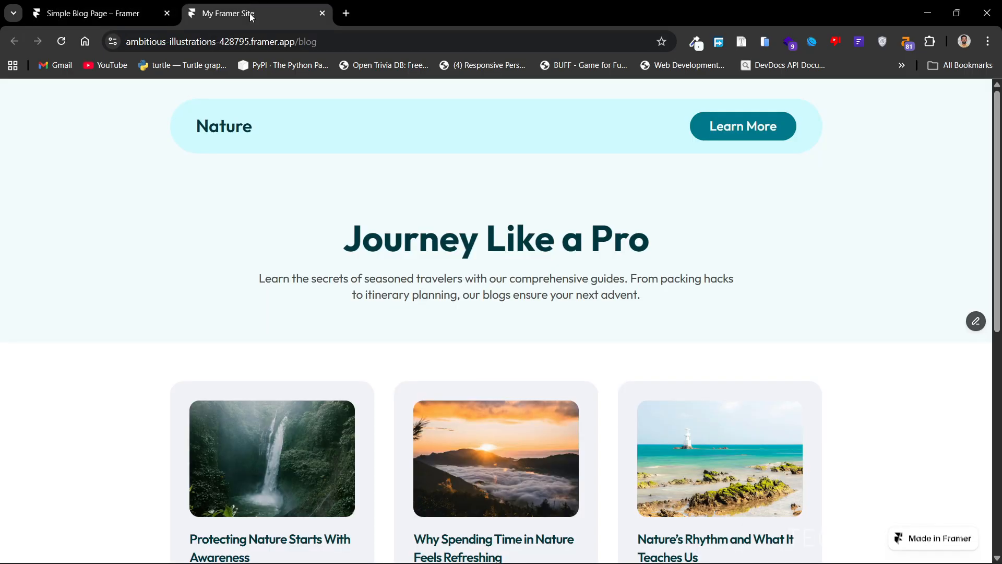
left_click_drag(350, 230, 655, 245)
key("ctrl+c")
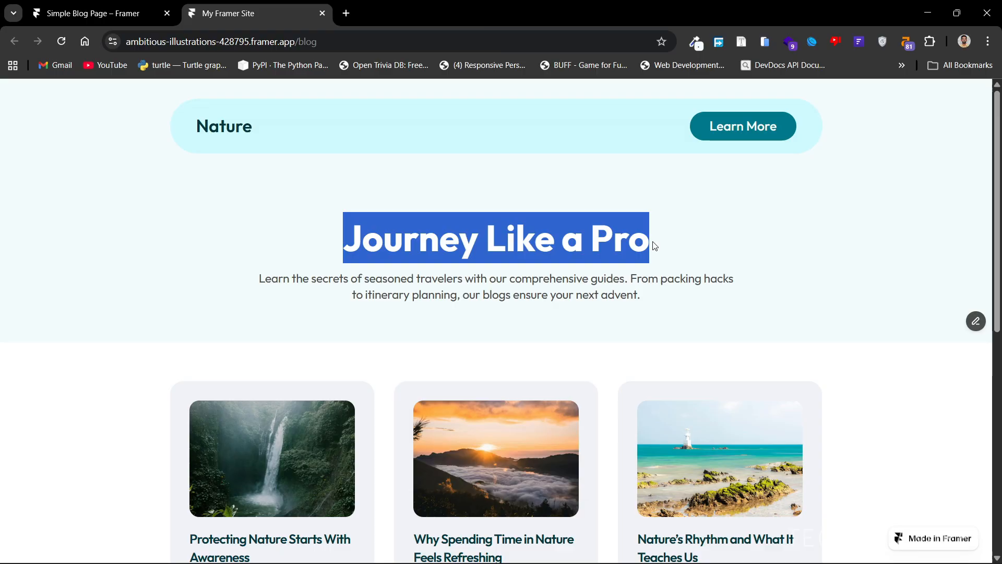
left_click(96, 14)
left_click(430, 333)
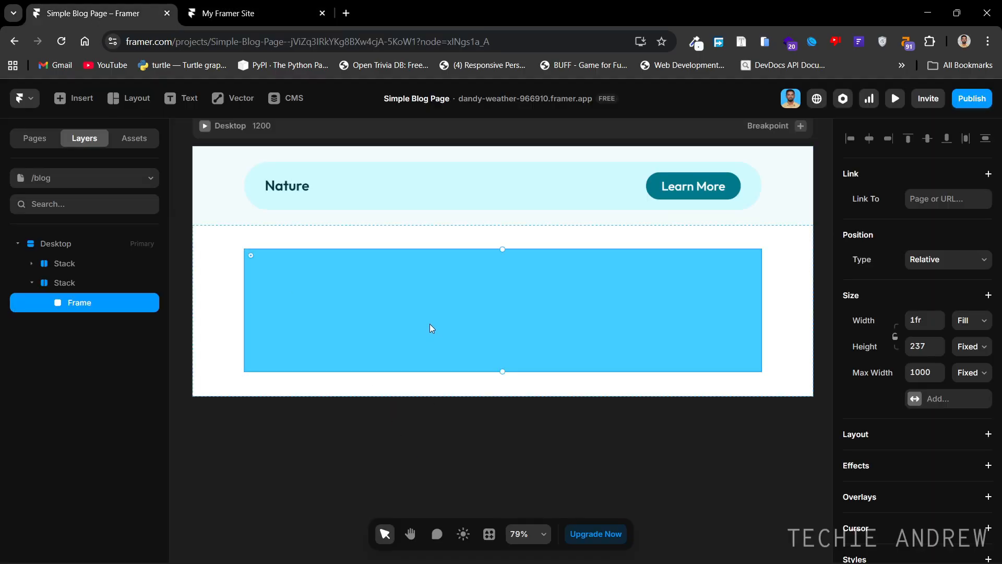
Add the copied text "Journey Like a Pro" as a text layer inside the blue frame.
key("t")
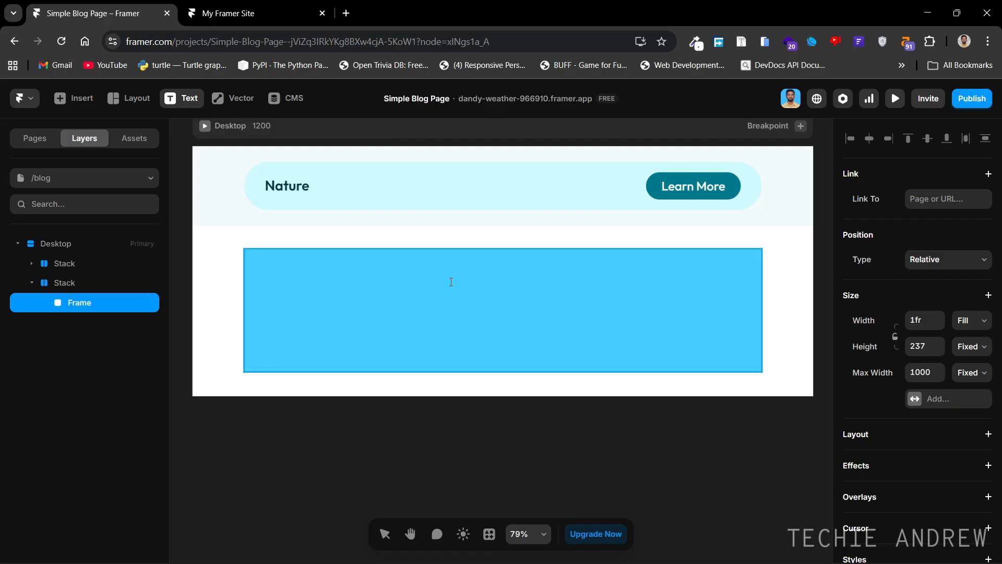
left_click(451, 282)
key("ctrl+v")
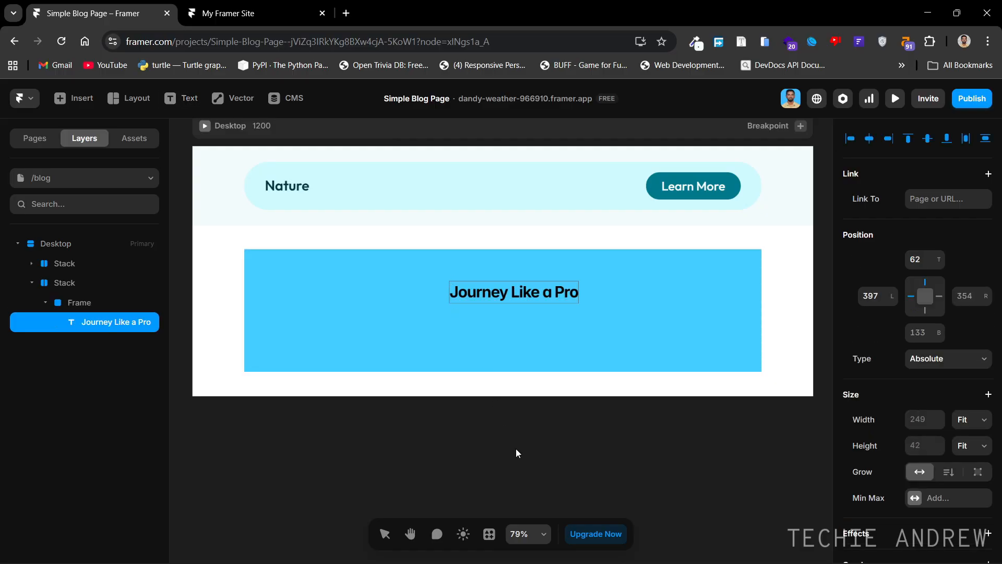
key("Escape")
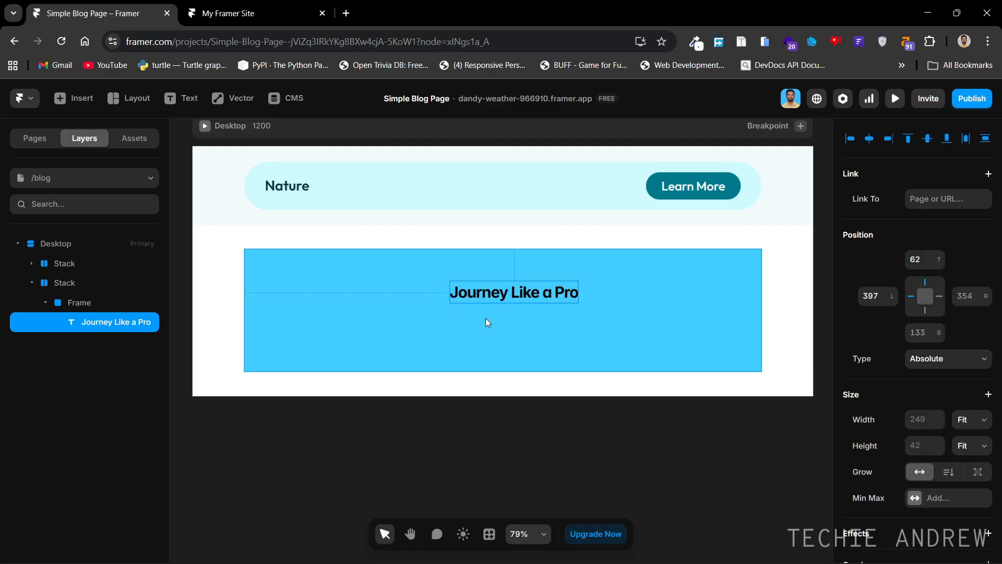
Turn the blue frame into a vertical stack layout and check the layout settings of the outer stack.
left_click(487, 323)
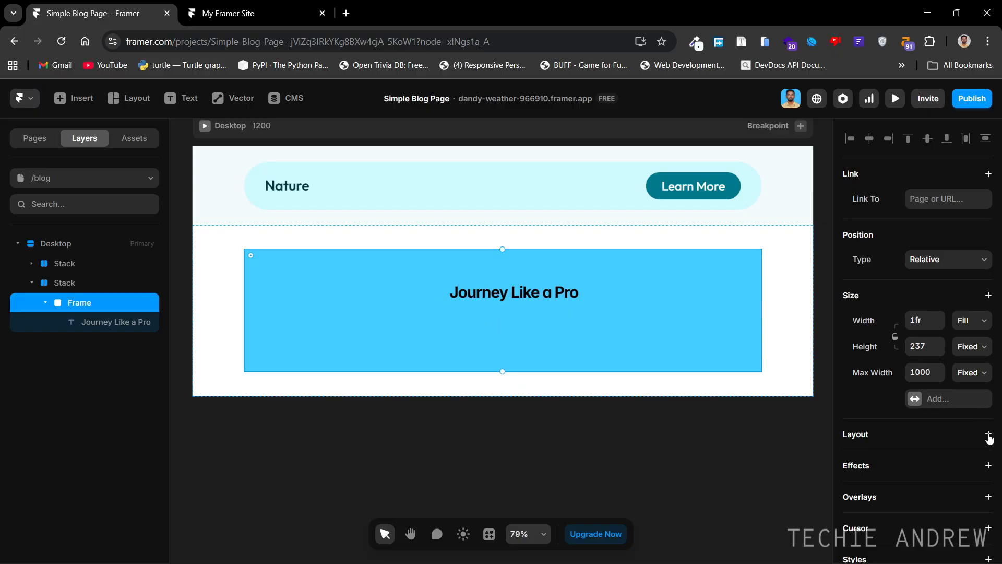
scroll(990, 442, "down", 3)
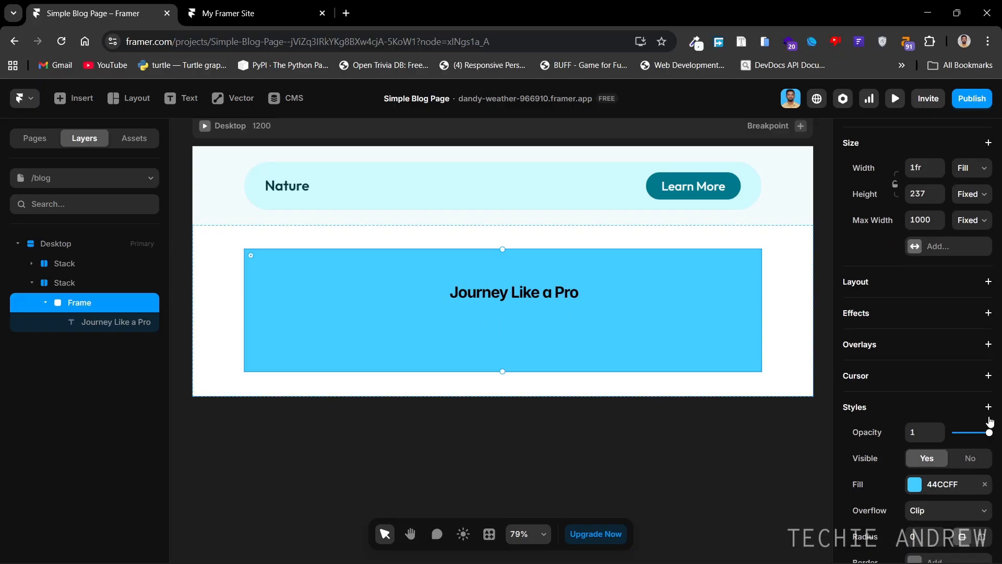
left_click(988, 283)
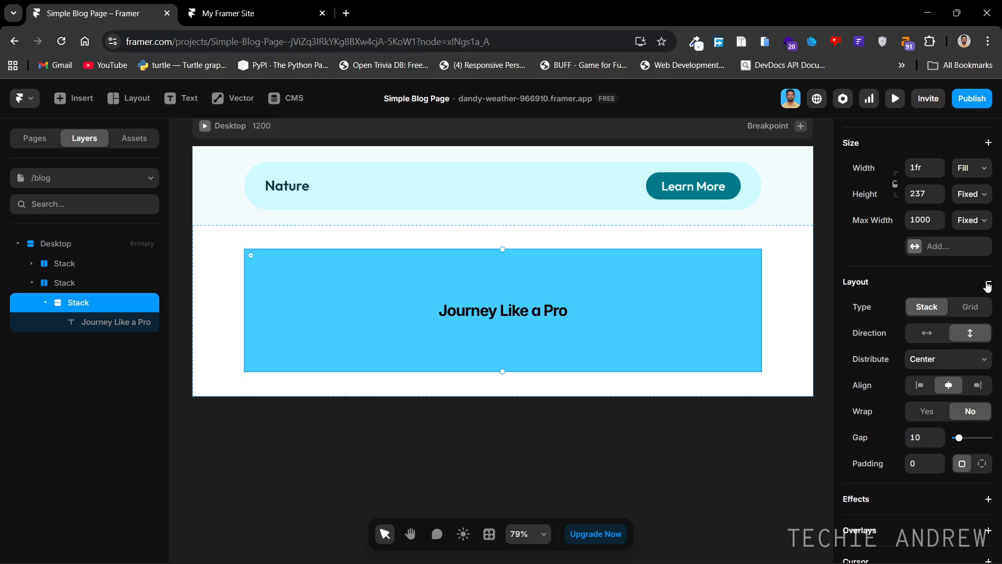
left_click(224, 377)
scroll(965, 361, "down", 3)
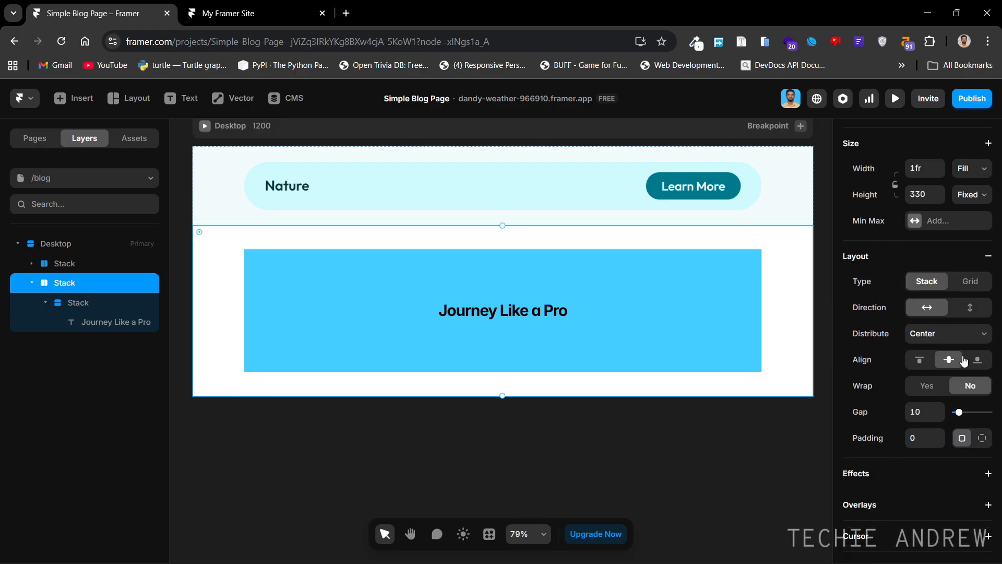
scroll(965, 361, "up", 3)
Remove the blue fill from the inner stack that holds the heading.
left_click(299, 289)
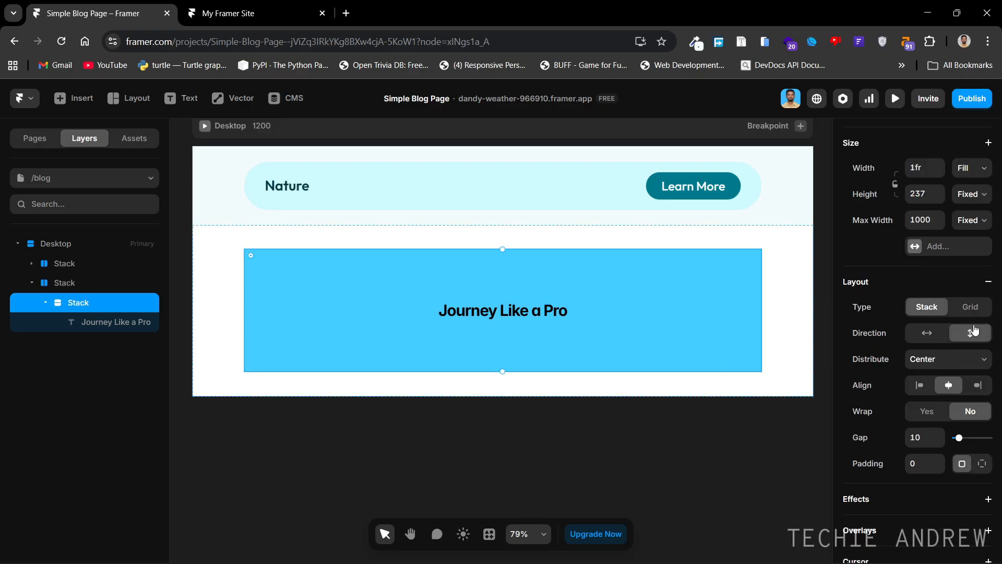
scroll(970, 366, "down", 3)
scroll(968, 396, "down", 5)
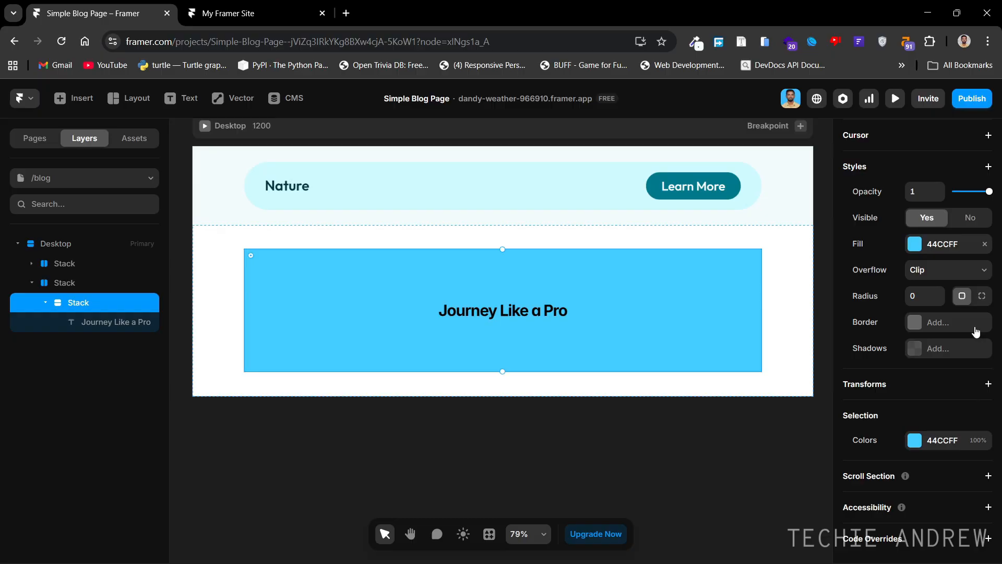
left_click(984, 246)
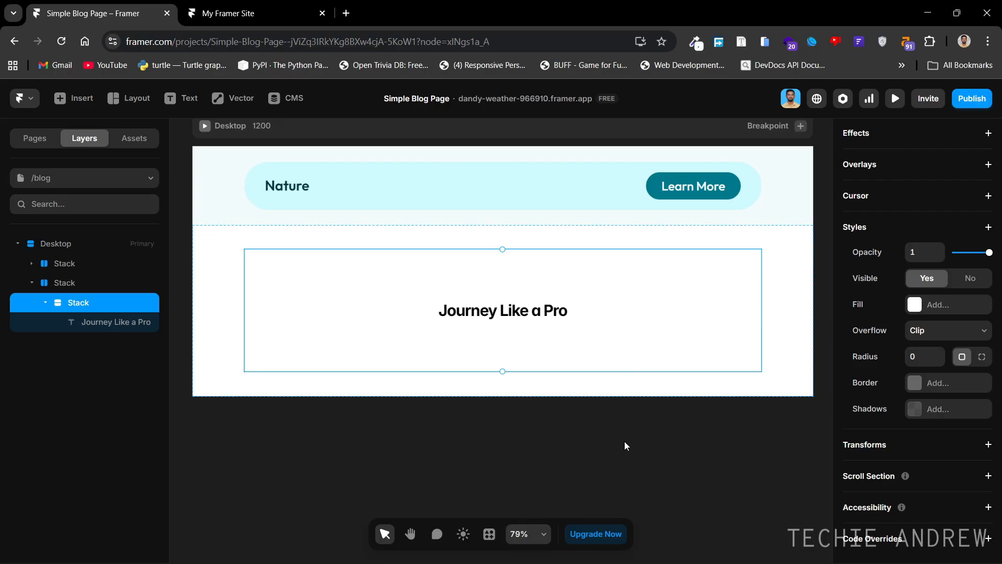
Set the height of both the inner stack around the heading and its outer stack to Fit Content.
scroll(982, 365, "up", 8)
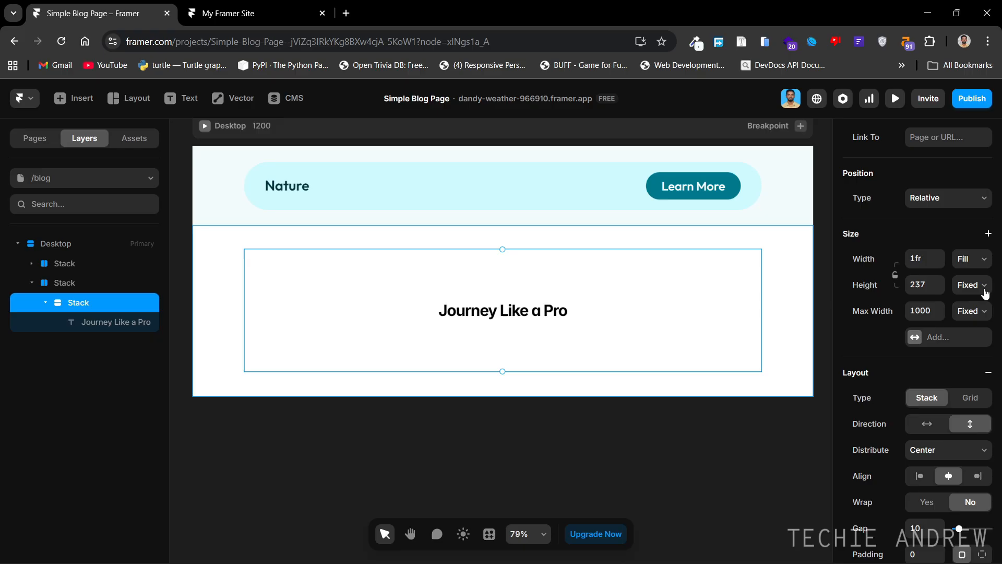
left_click(972, 284)
left_click(970, 350)
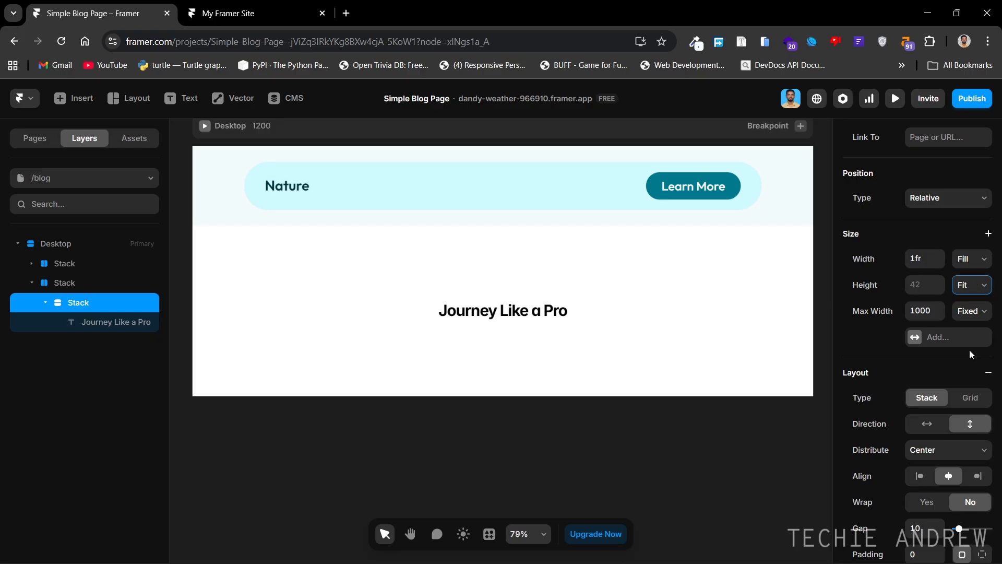
left_click(505, 249)
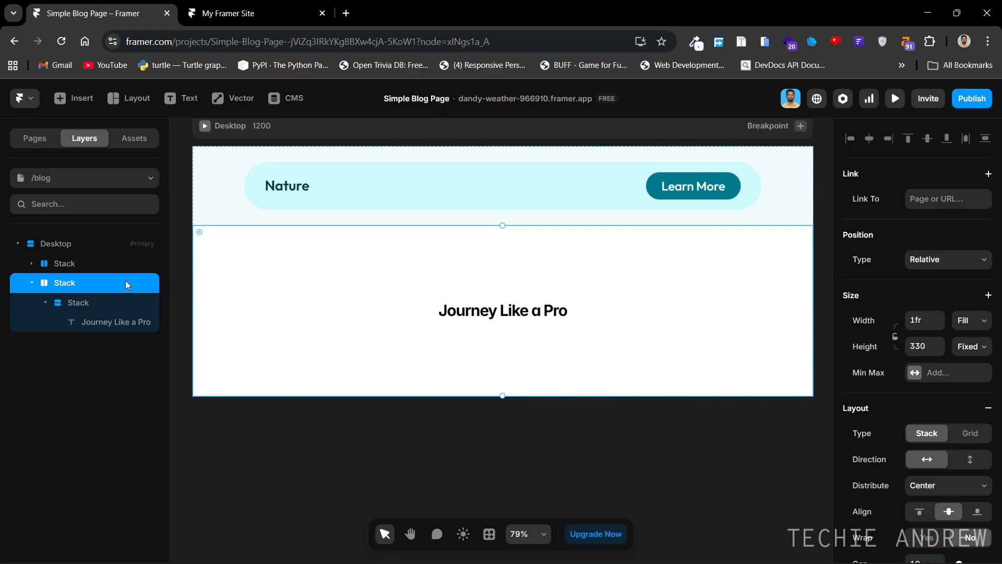
left_click(102, 296)
left_click(109, 280)
left_click(961, 346)
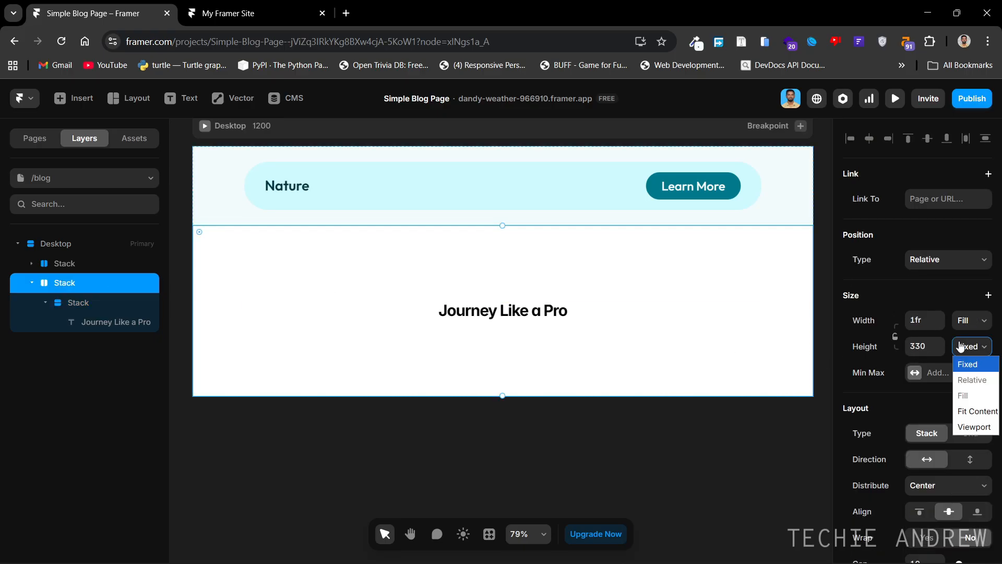
left_click(969, 413)
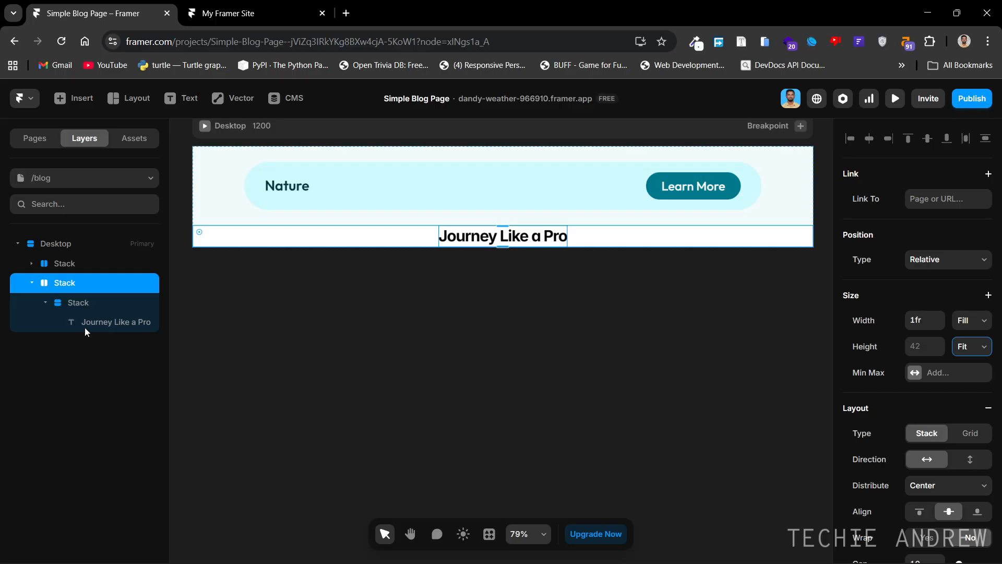
Give the outer heading stack individual padding of 60 at the top and 60 at the bottom.
left_click(46, 303)
scroll(919, 444, "down", 3)
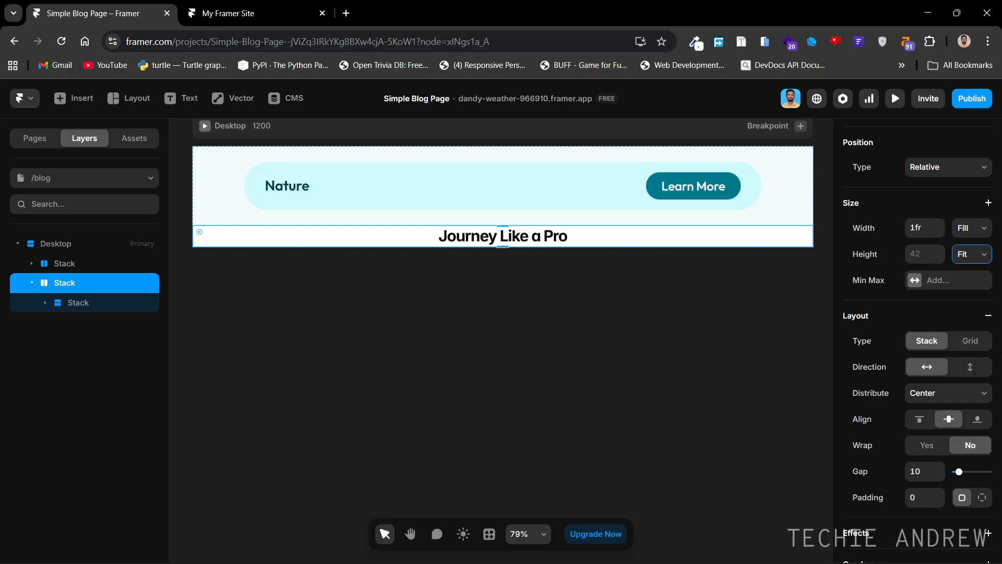
left_click(983, 439)
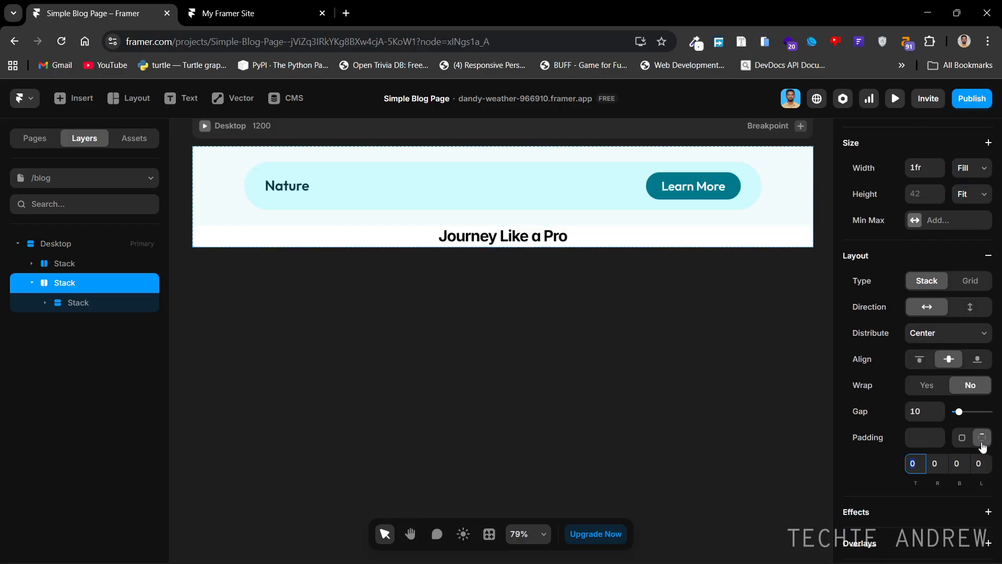
type("60")
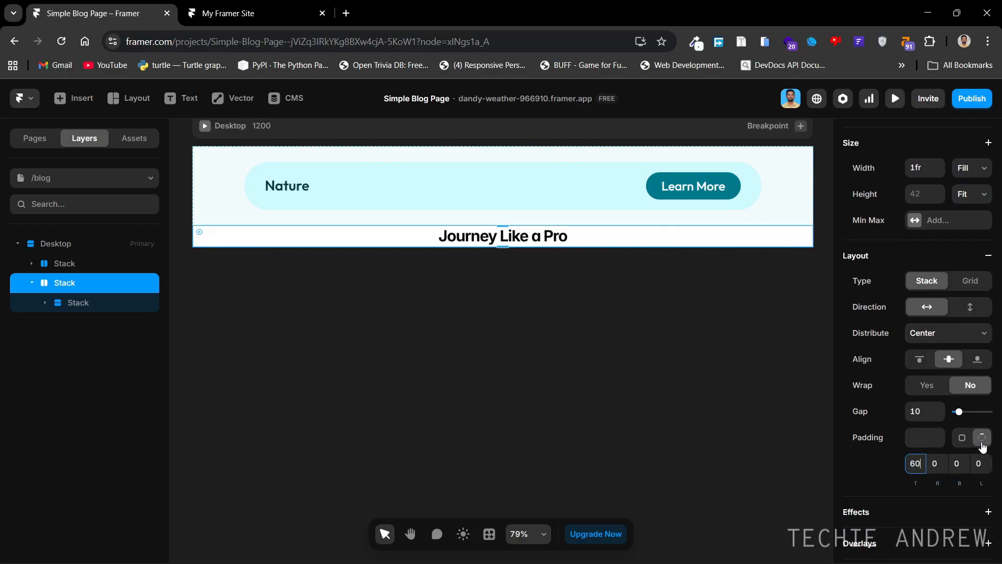
key("Return")
left_click(963, 463)
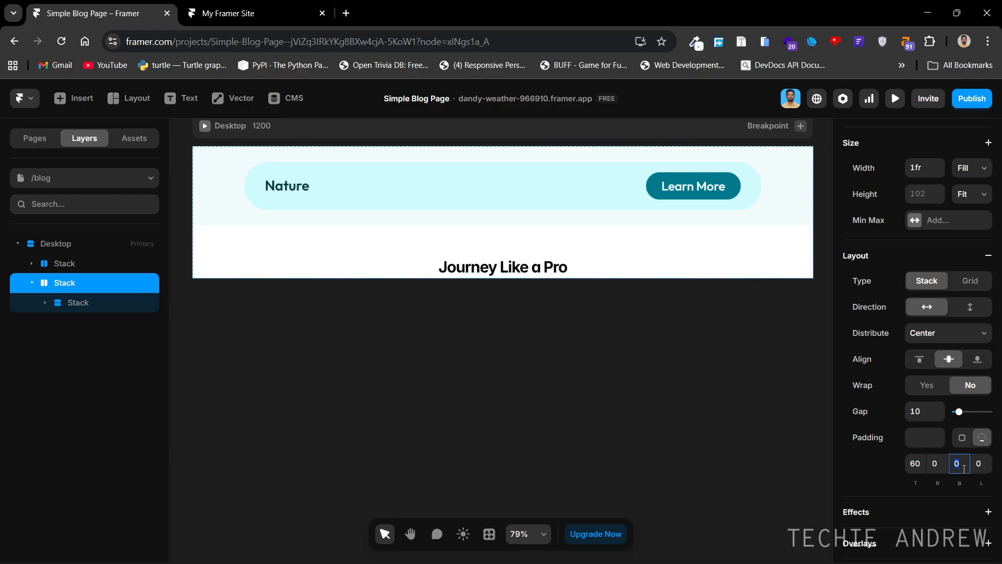
type("60")
key("Return")
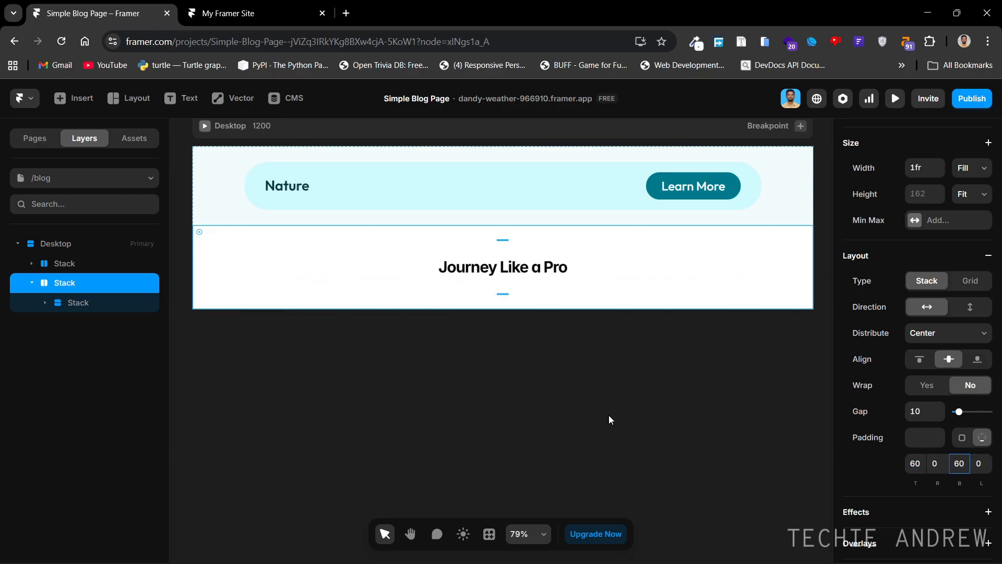
left_click(609, 418)
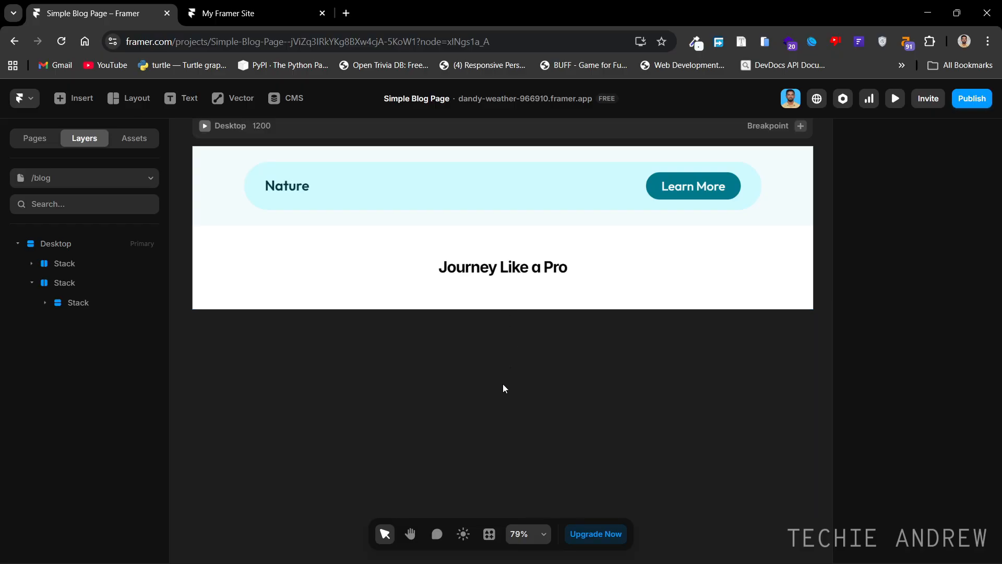
Remove the Heading 2 style from the "Journey Like a Pro" text and set its font to Outfit.
left_click(466, 267)
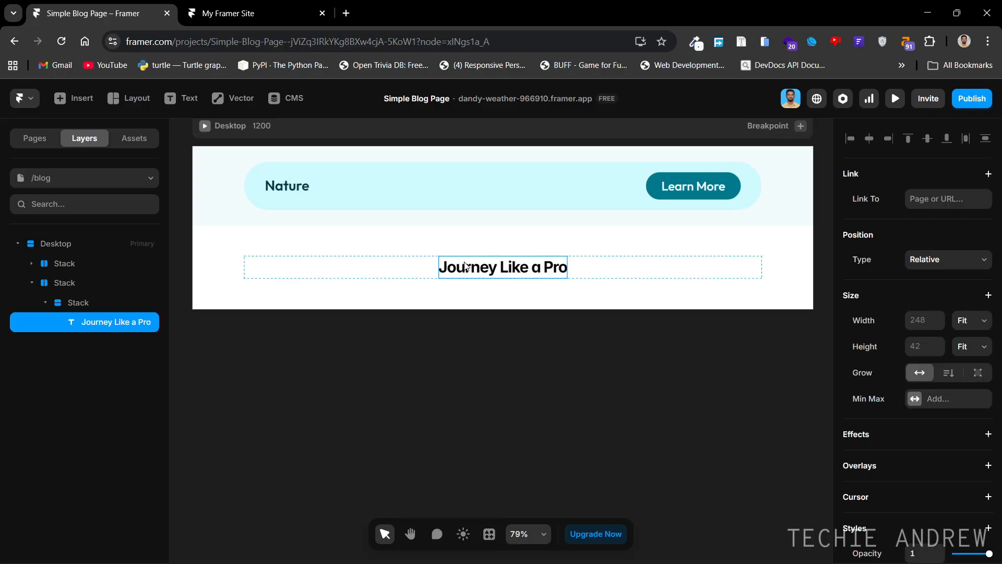
scroll(958, 374, "down", 5)
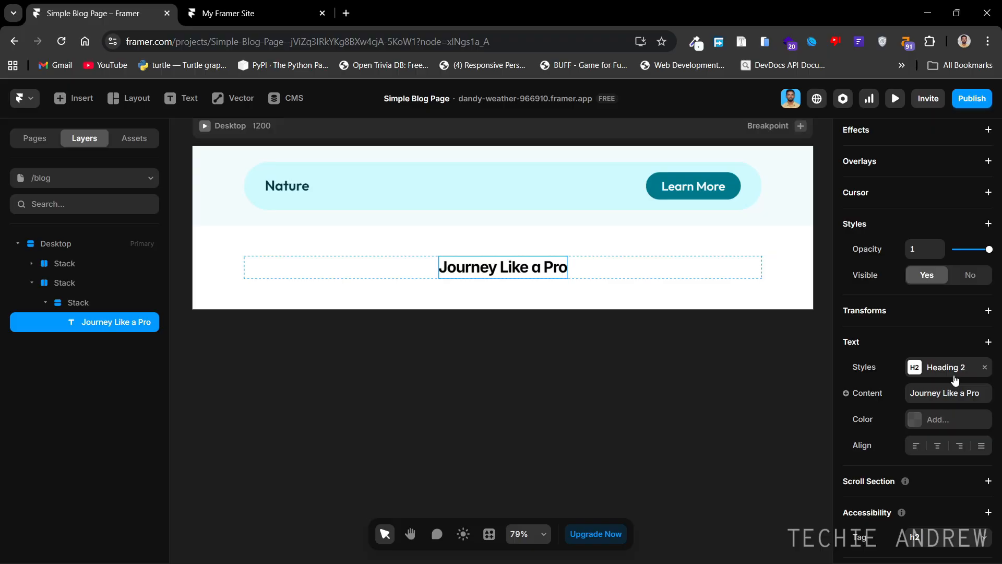
left_click(985, 369)
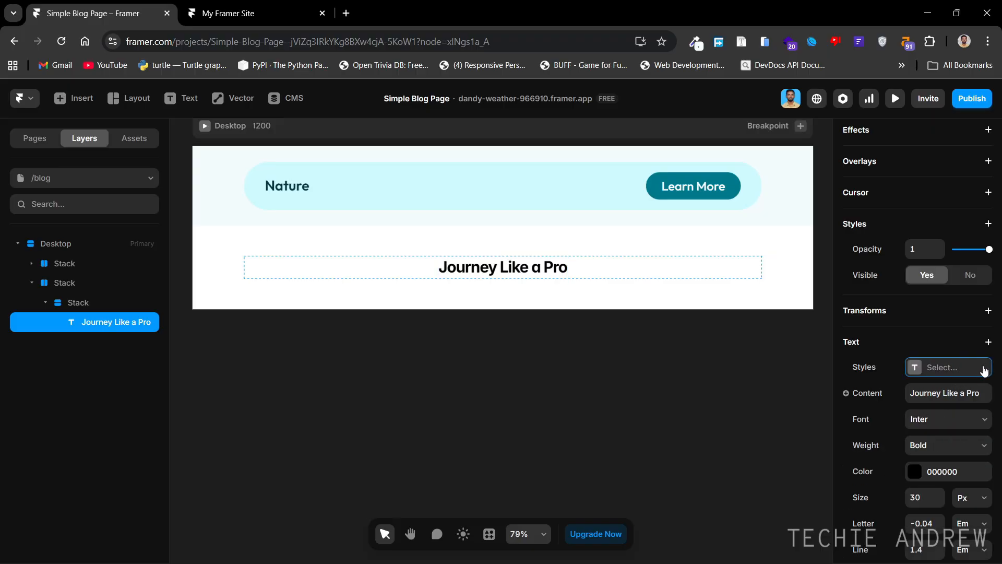
scroll(956, 370, "down", 3)
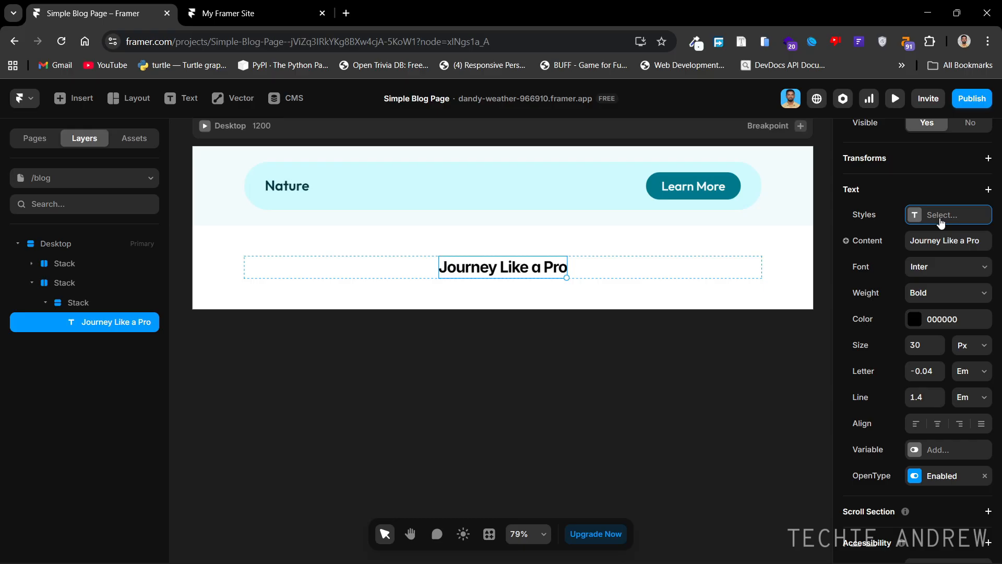
left_click(942, 268)
type("ou")
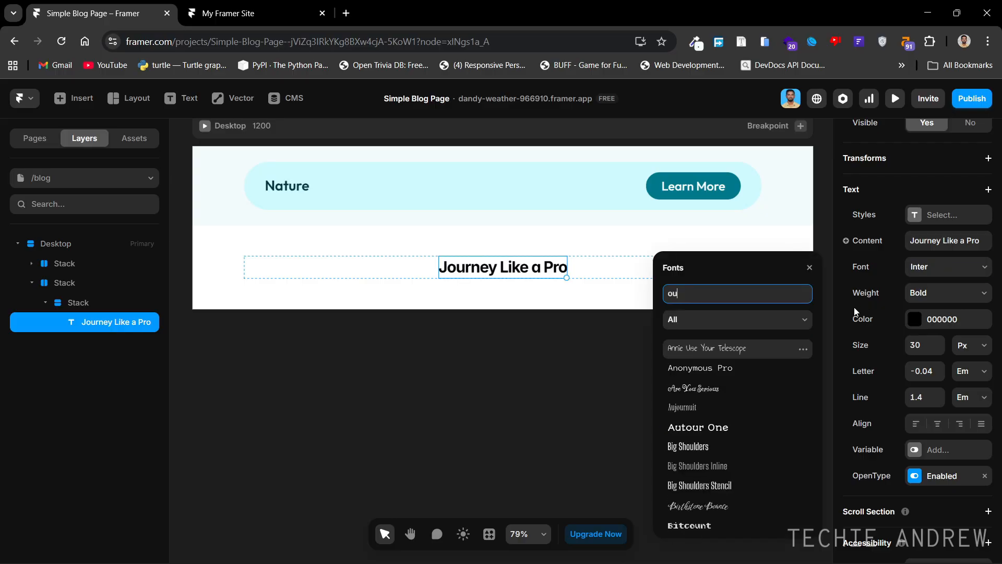
type("tfi")
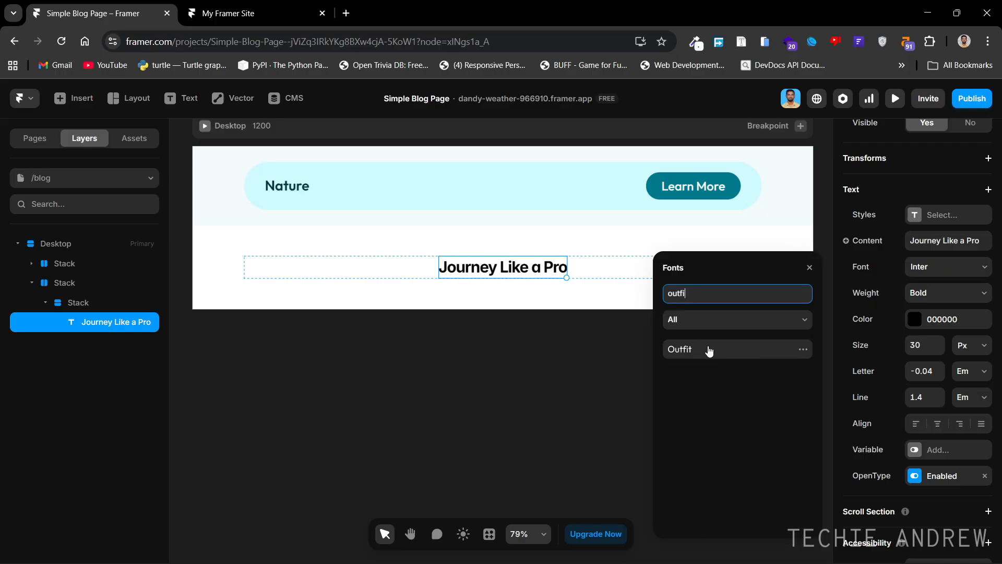
left_click(709, 350)
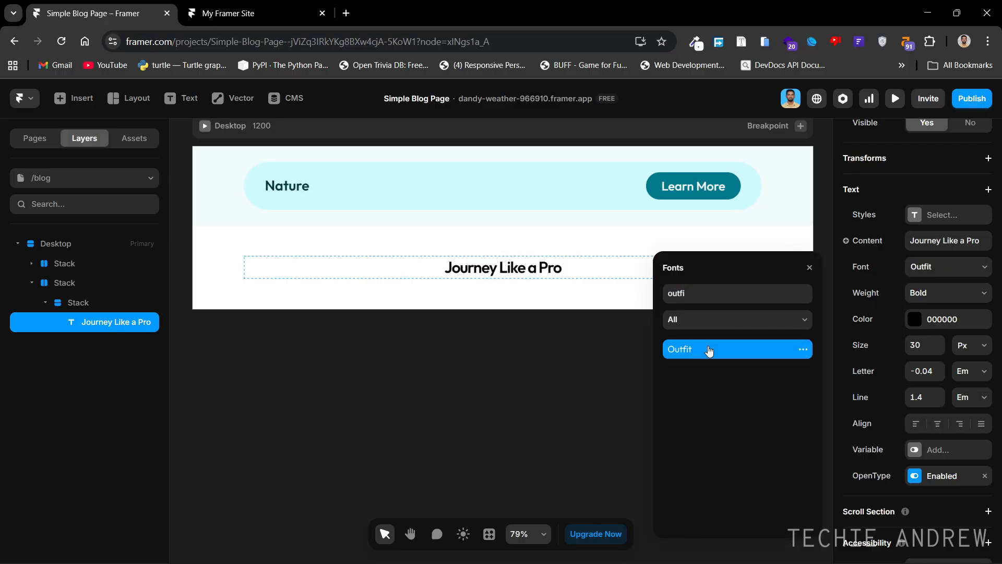
left_click(810, 269)
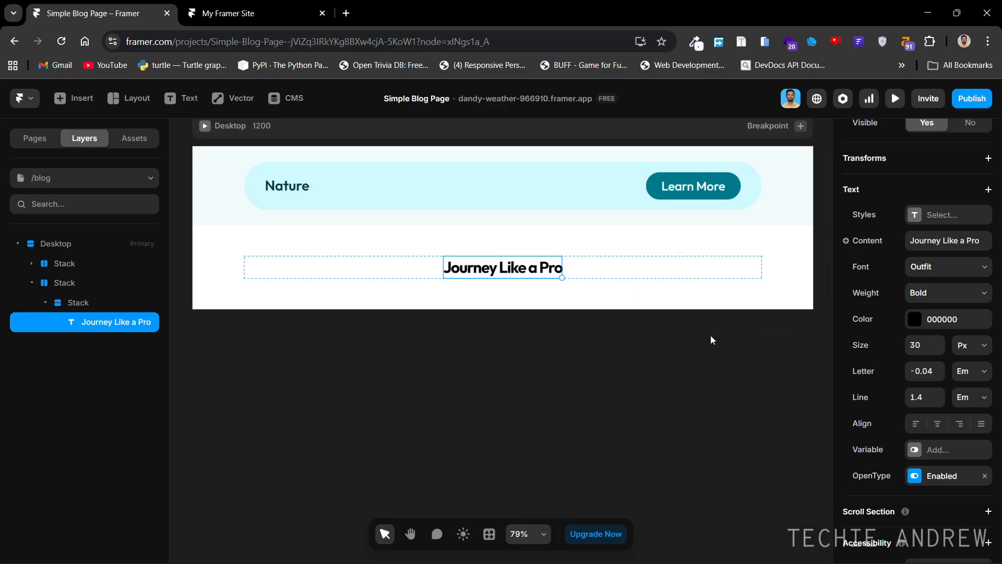
Compare the heading with the published reference page and set its font size to 56 px in the blog project.
left_click(239, 15)
left_click(378, 221)
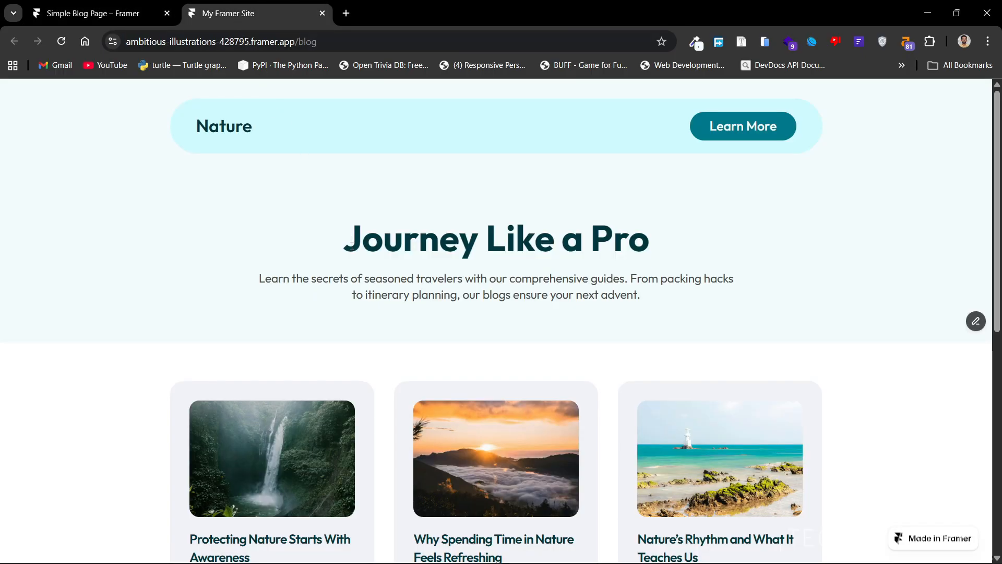
left_click(115, 16)
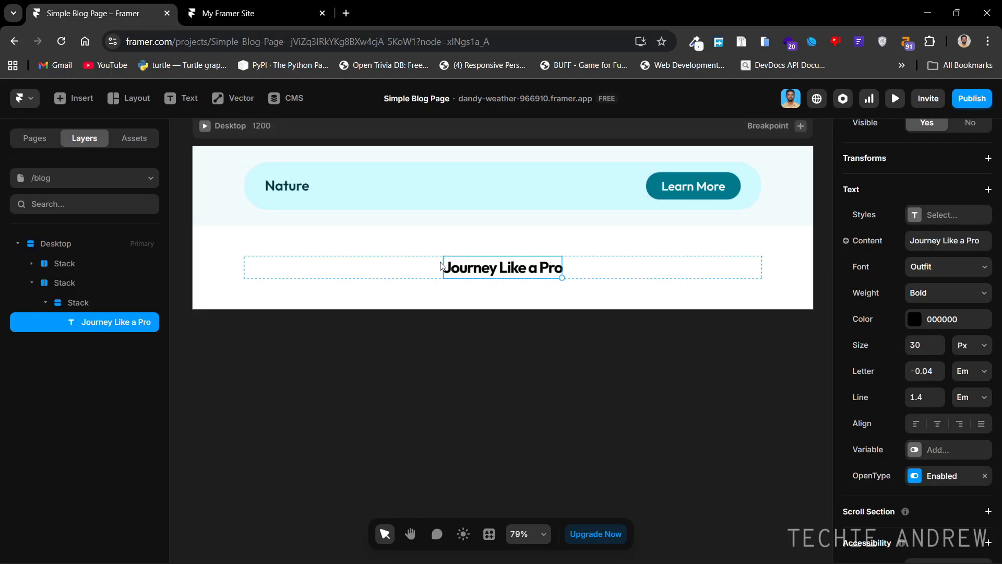
left_click(933, 349)
type("56")
key("Return")
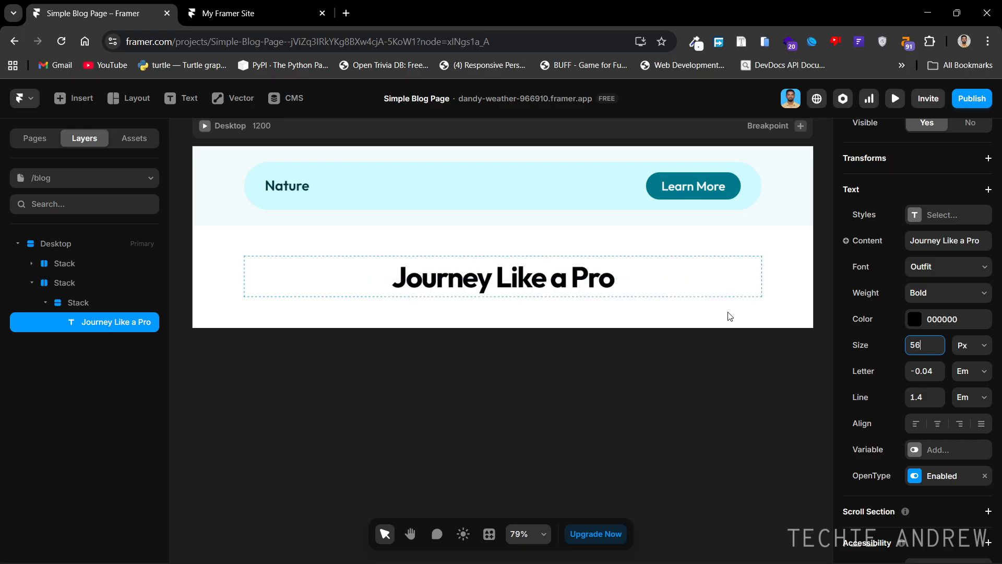
Set the heading's letter spacing to 0 and select the inner stack around it.
left_click(927, 371)
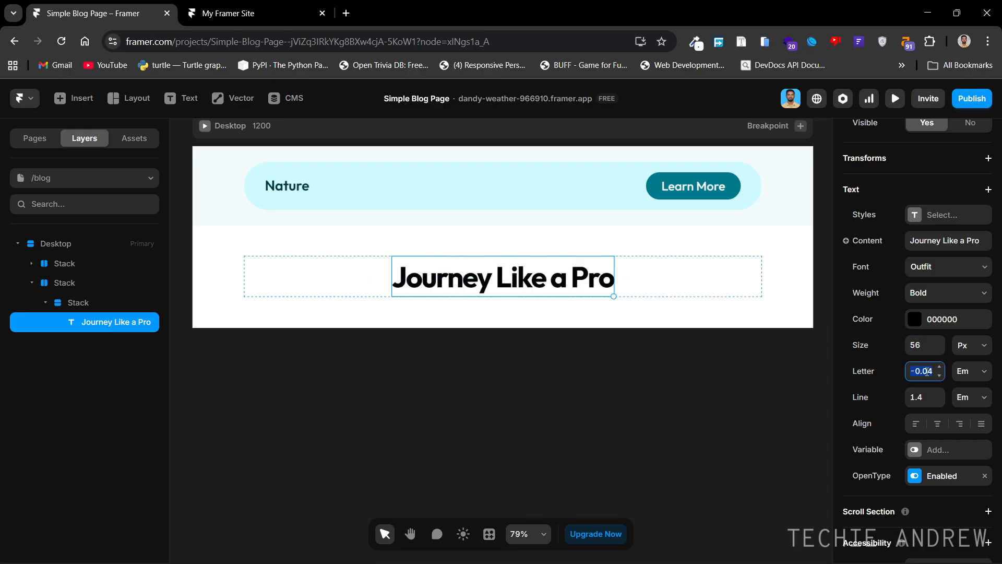
type("0")
key("Return")
left_click(399, 404)
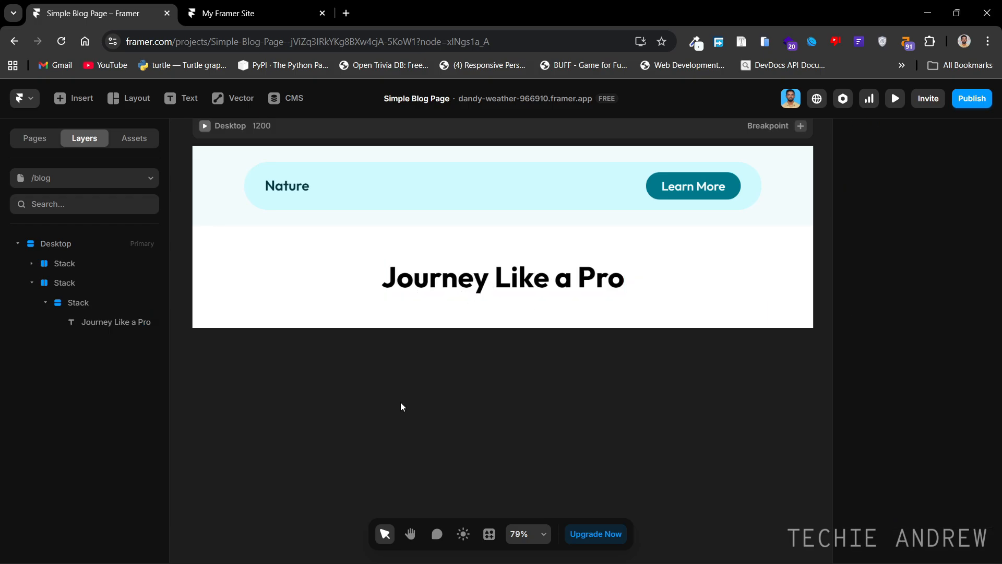
left_click(349, 282)
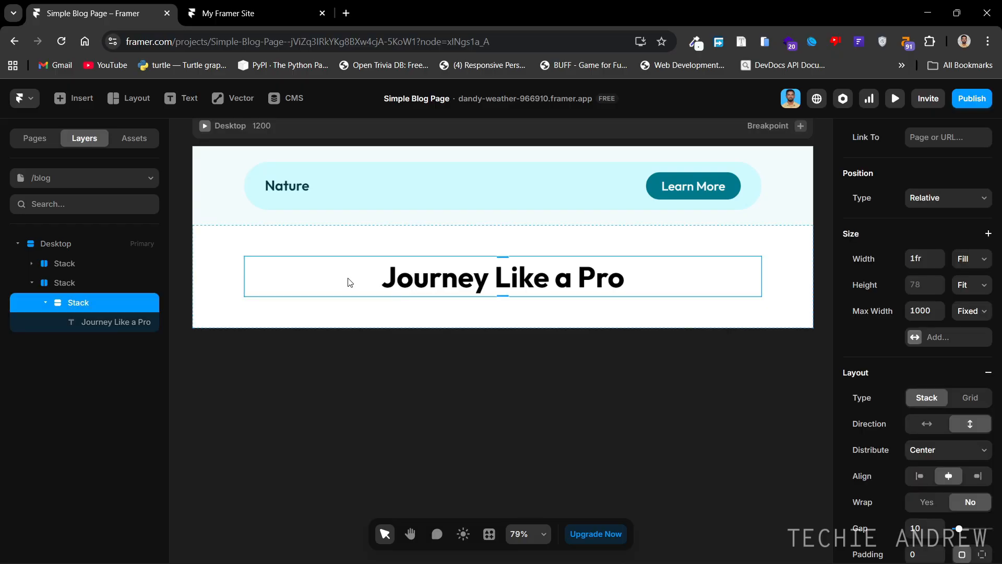
Set the "Journey Like a Pro" heading's width to Fill and center-align its text.
left_click(425, 283)
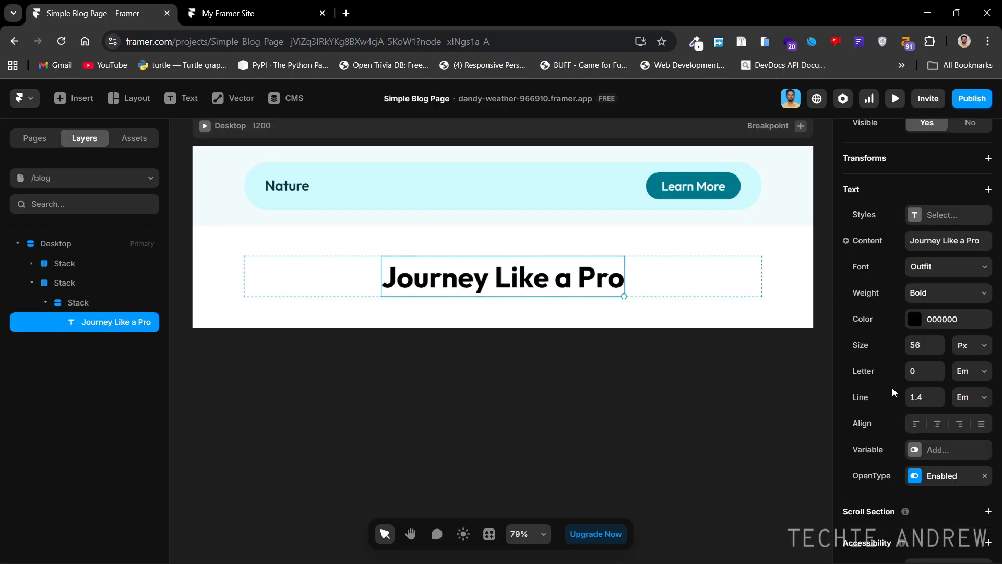
scroll(892, 387, "up", 8)
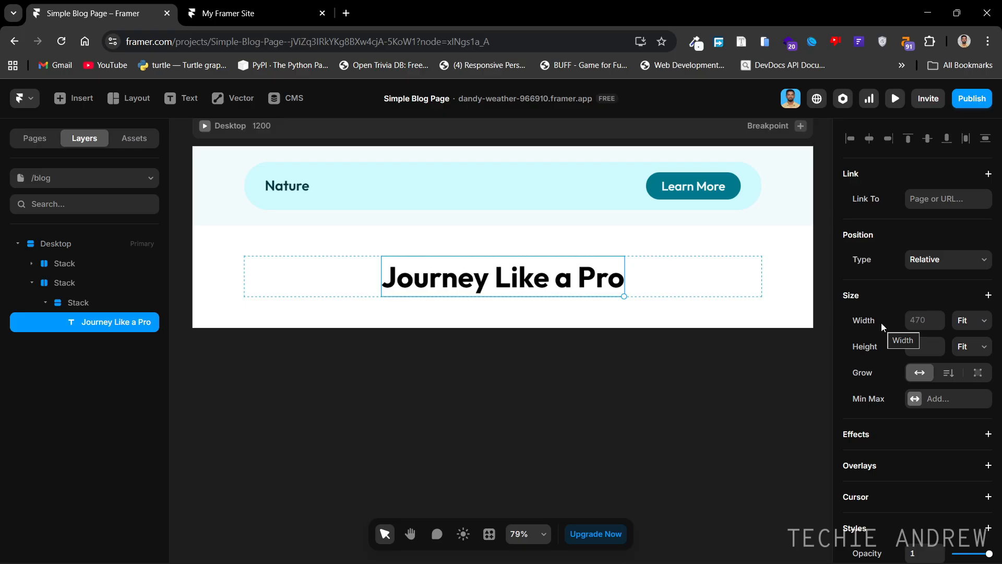
left_click(973, 320)
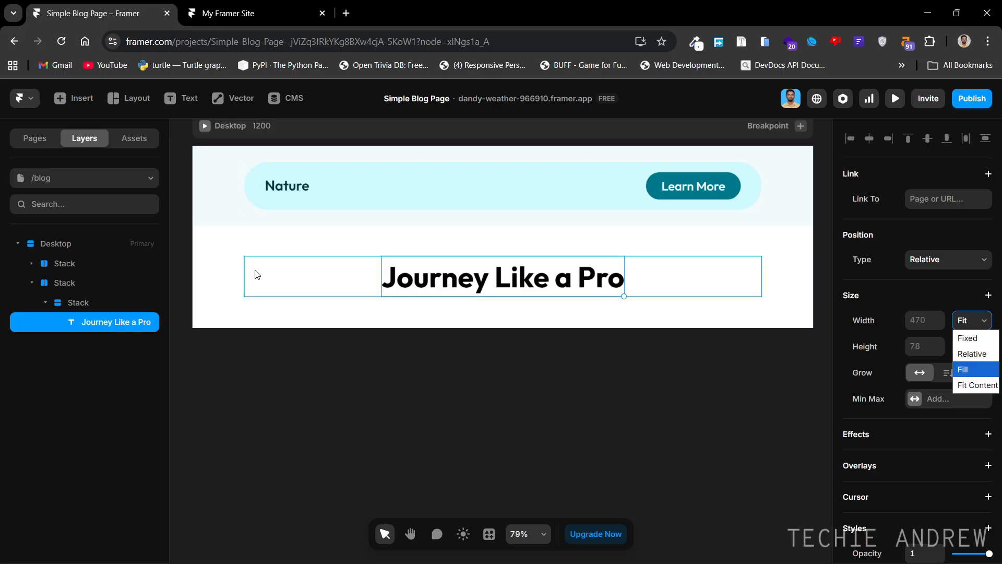
left_click(970, 371)
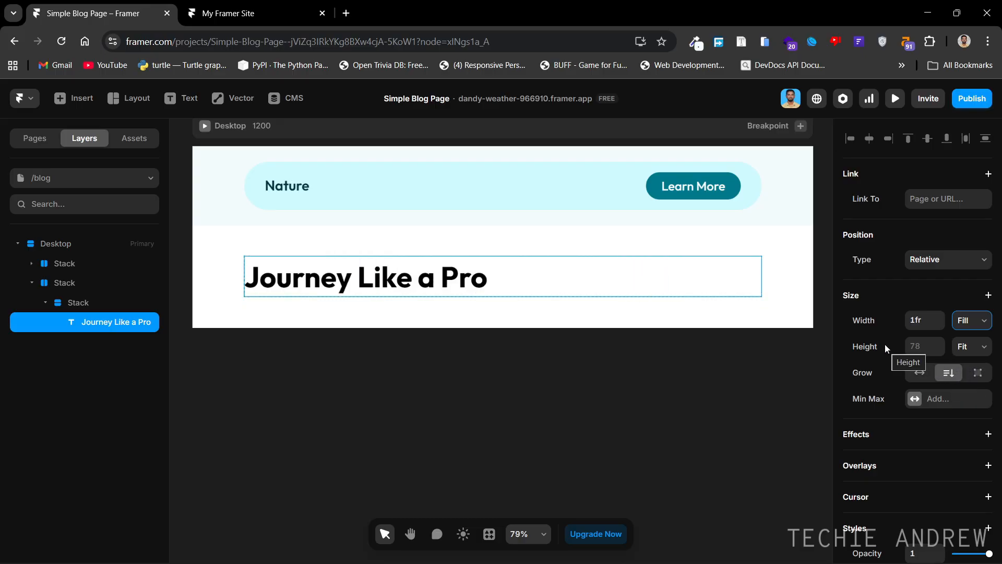
scroll(980, 360, "down", 9)
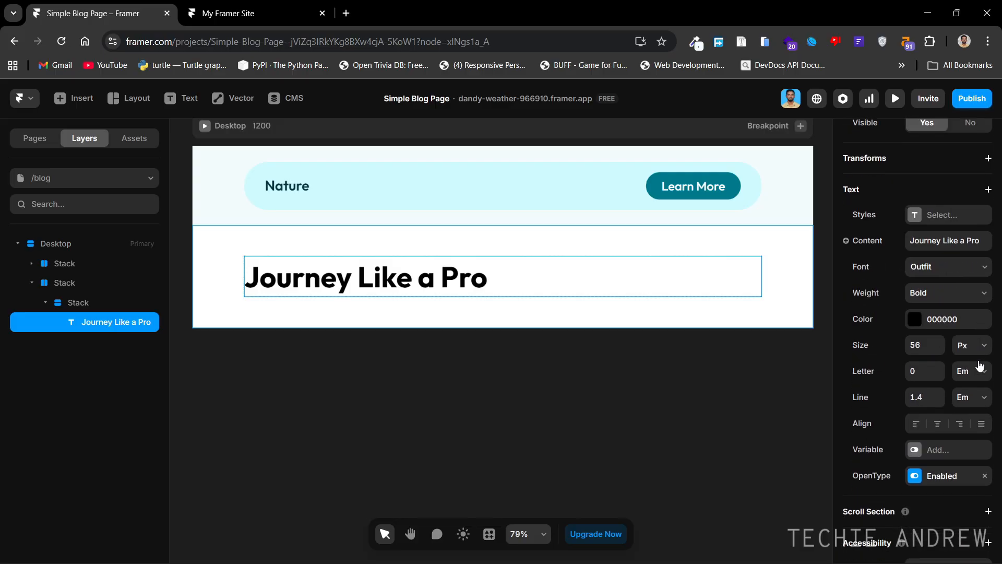
scroll(981, 364, "down", 2)
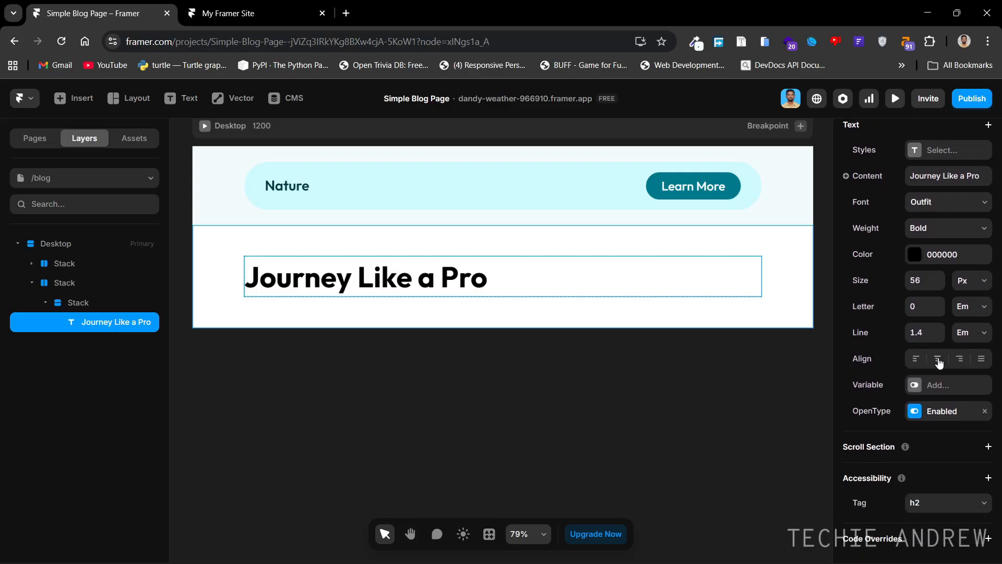
left_click(938, 360)
left_click(632, 391)
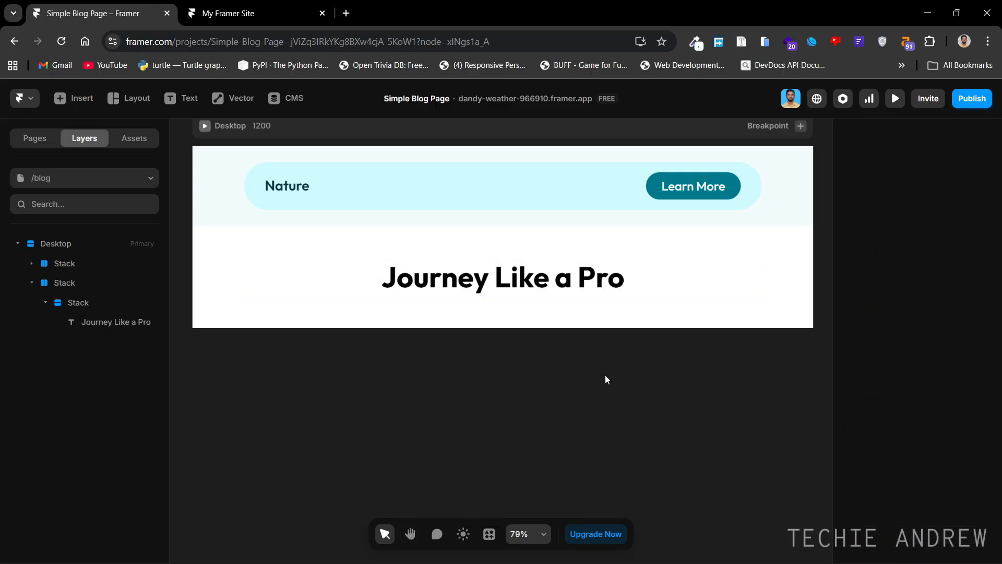
Copy the "Journey Like a Pro" heading and paste the duplicate beneath it inside the inner stack.
left_click(116, 322)
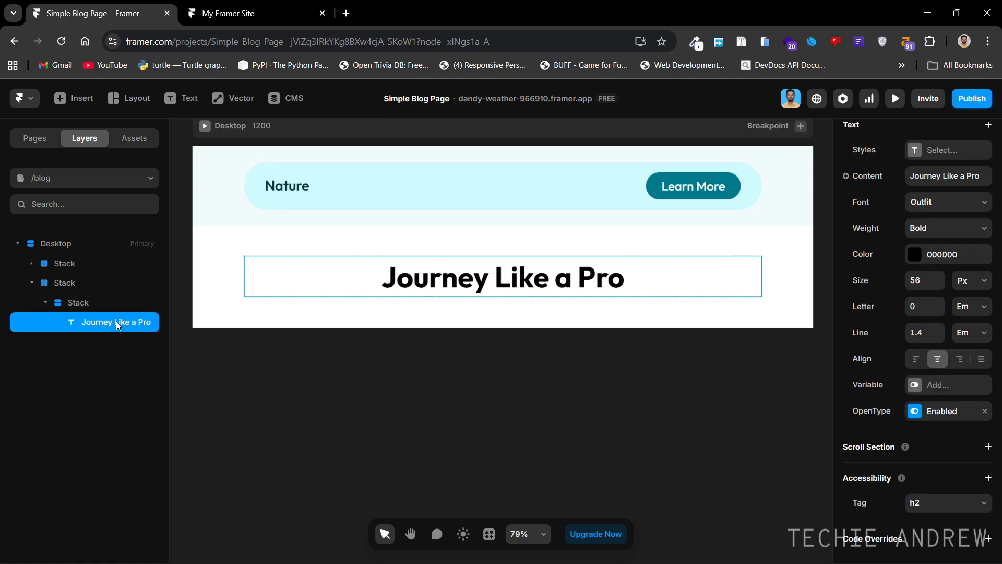
left_click(124, 296)
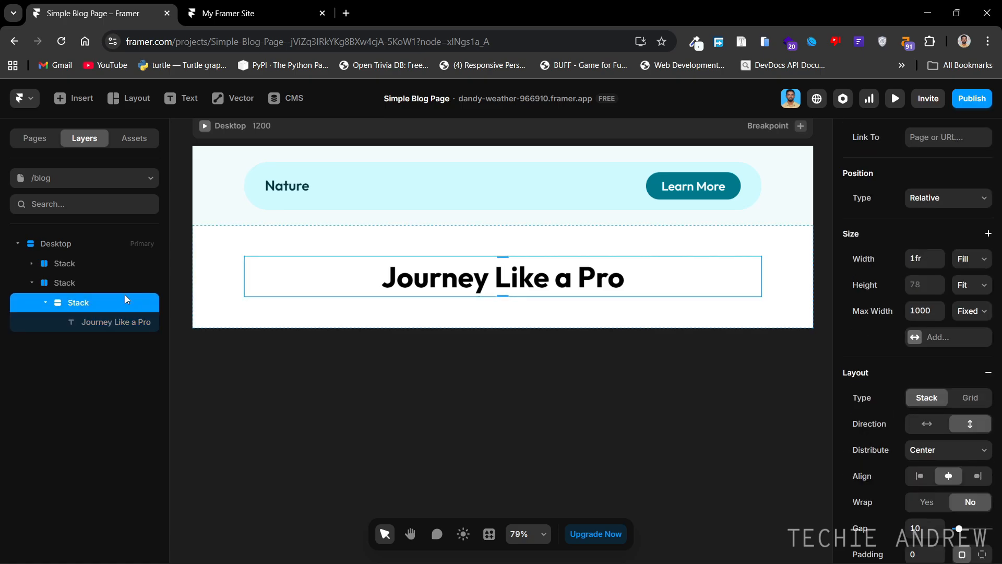
key("ctrl+v")
left_click(564, 422)
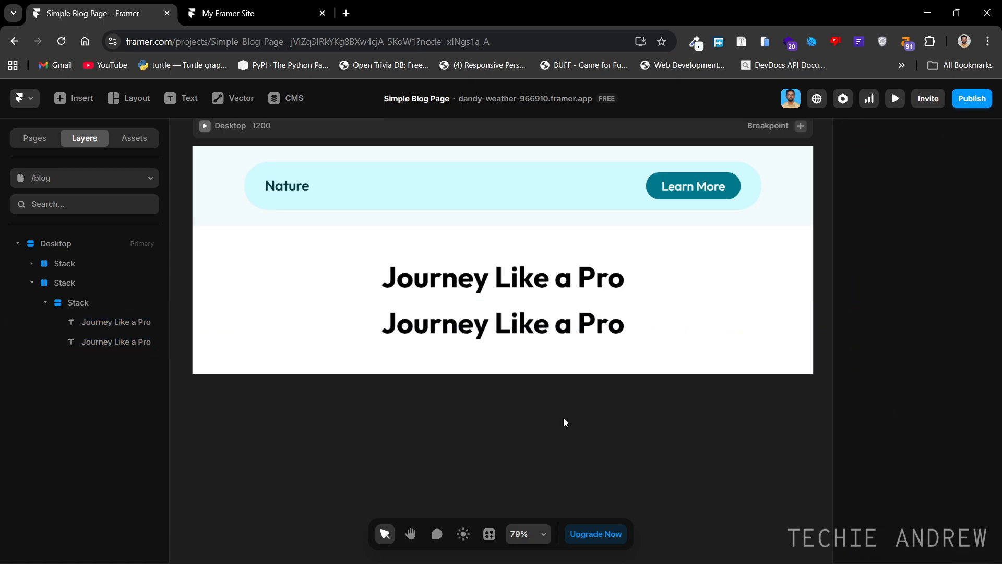
Replace the duplicated heading's text with the "Learn the secrets of seasoned travelers..." paragraph copied from the published reference page.
left_click(241, 12)
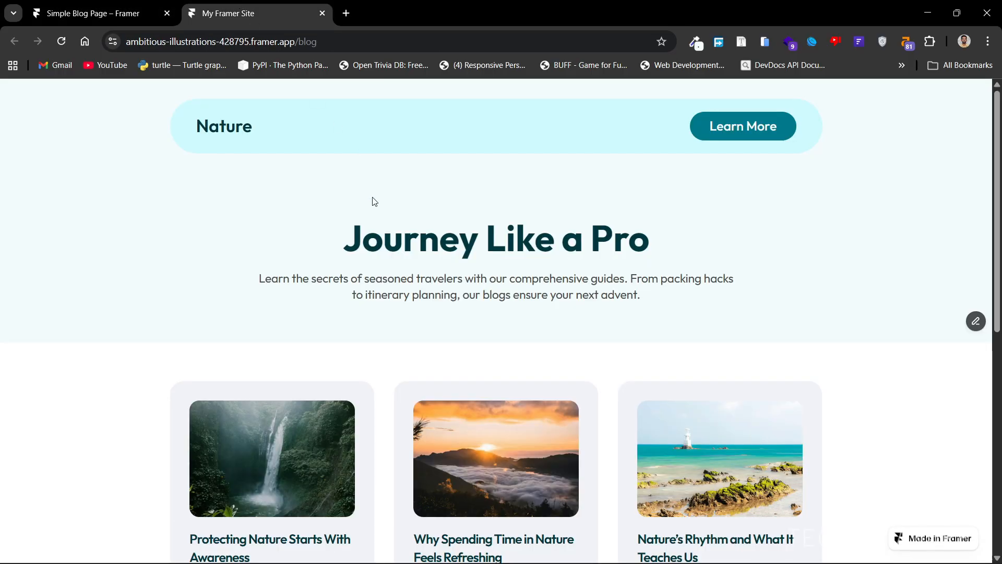
left_click_drag(259, 278, 653, 305)
left_click(94, 13)
left_click(473, 336)
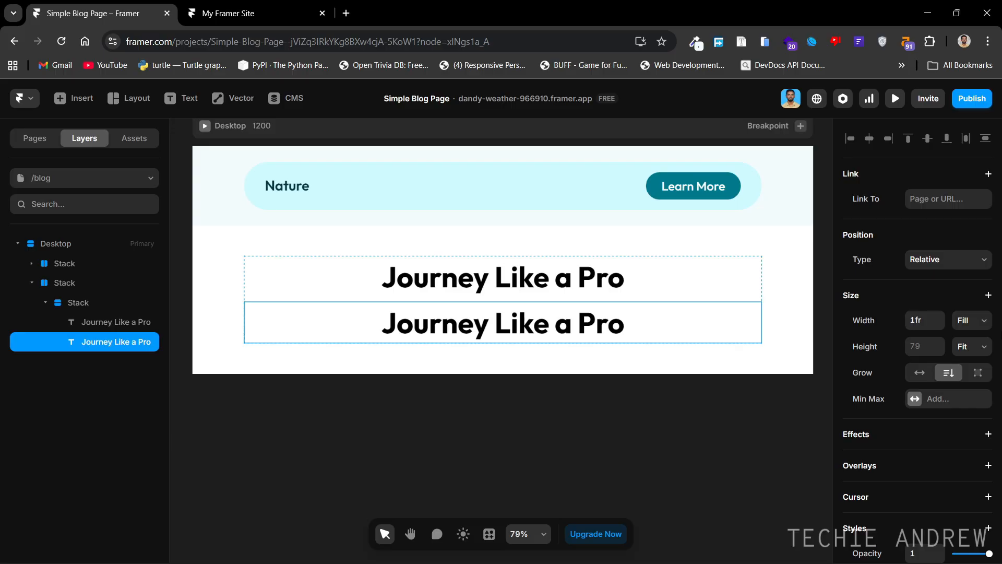
scroll(963, 351, "down", 5)
left_click(941, 240)
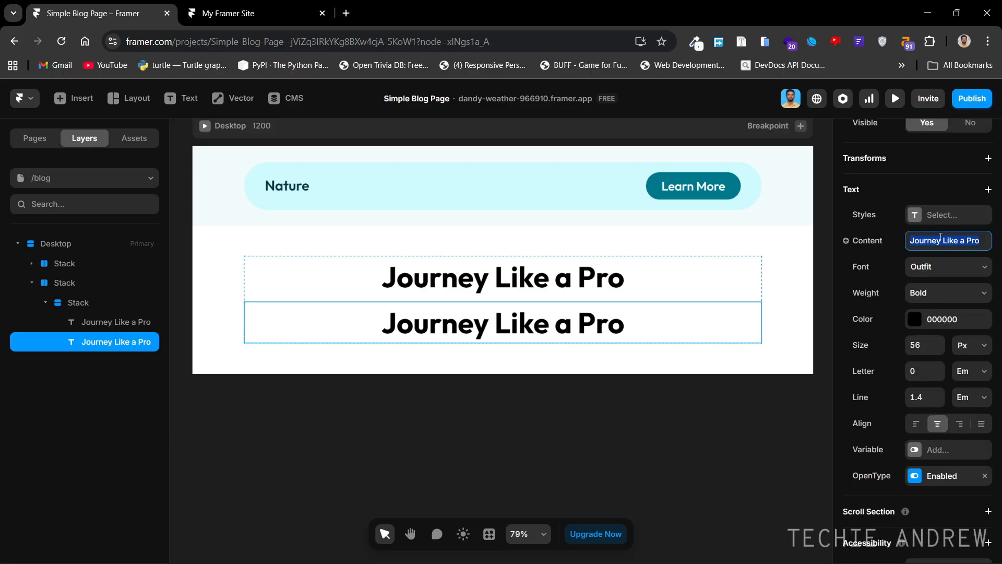
key("ctrl+v")
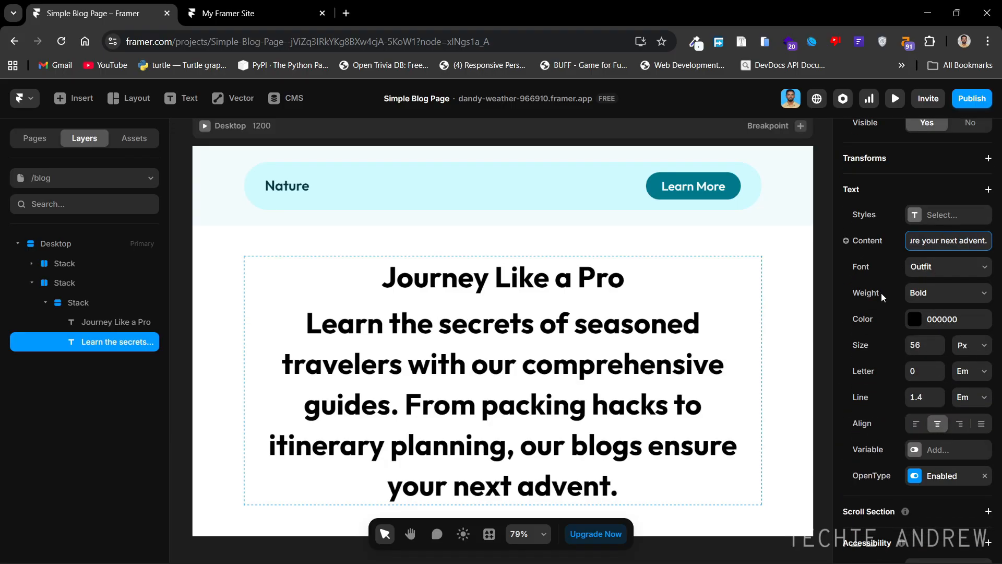
Set the "Learn the secrets..." paragraph's font size to 18 px and its weight to Regular.
left_click(924, 342)
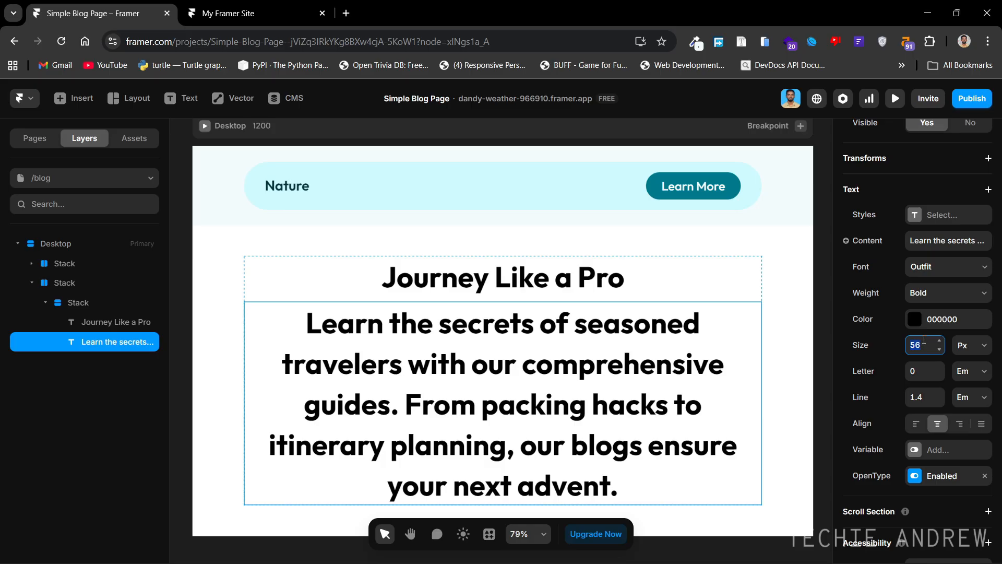
type("18")
key("Return")
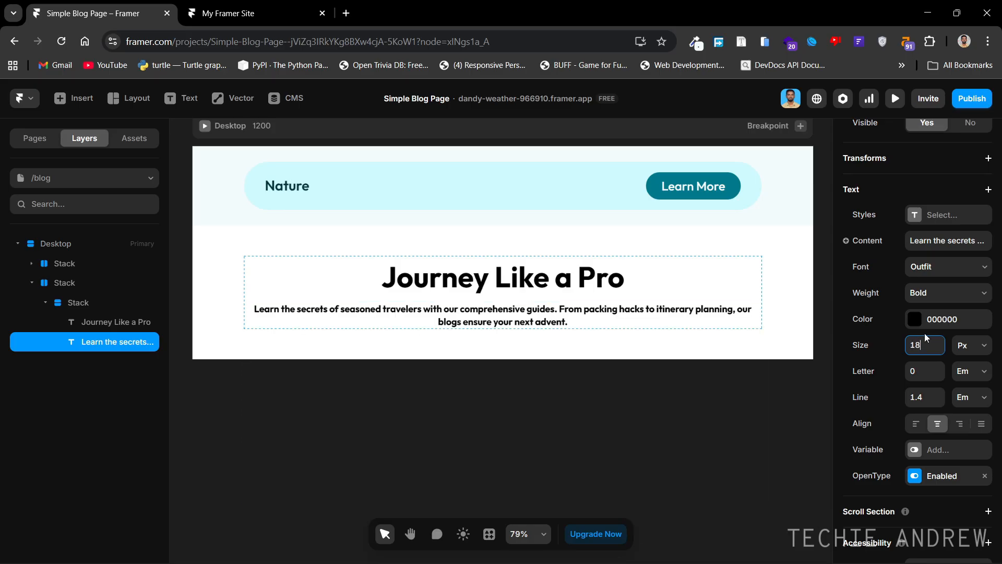
left_click(942, 294)
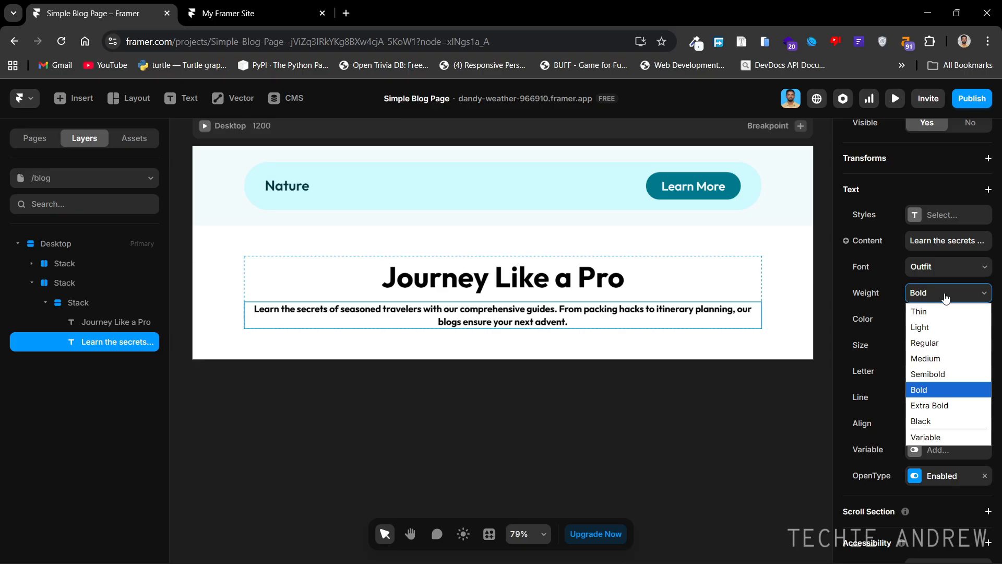
left_click(939, 343)
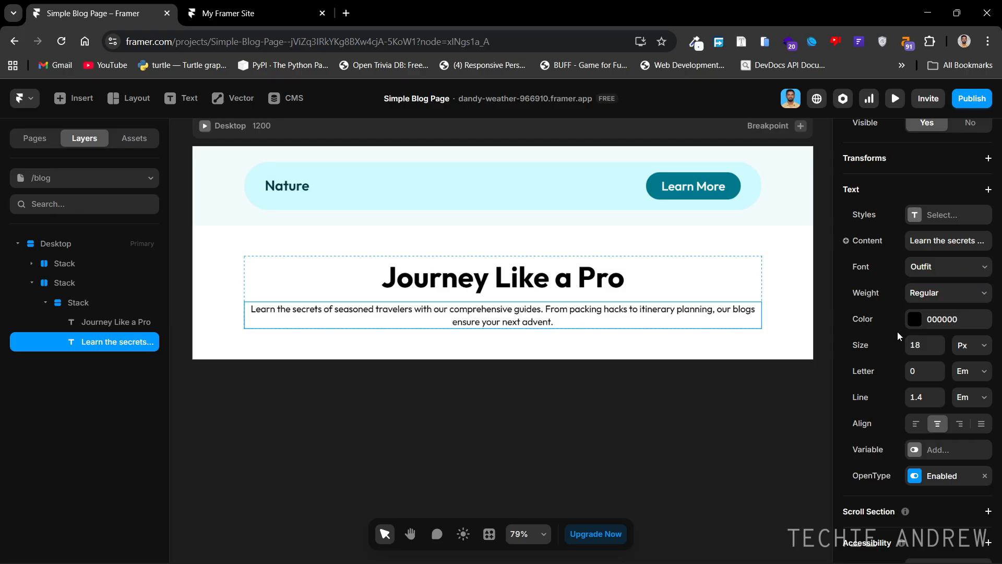
Apply the Text Color Para color style to the "Learn the secrets..." paragraph.
left_click(952, 328)
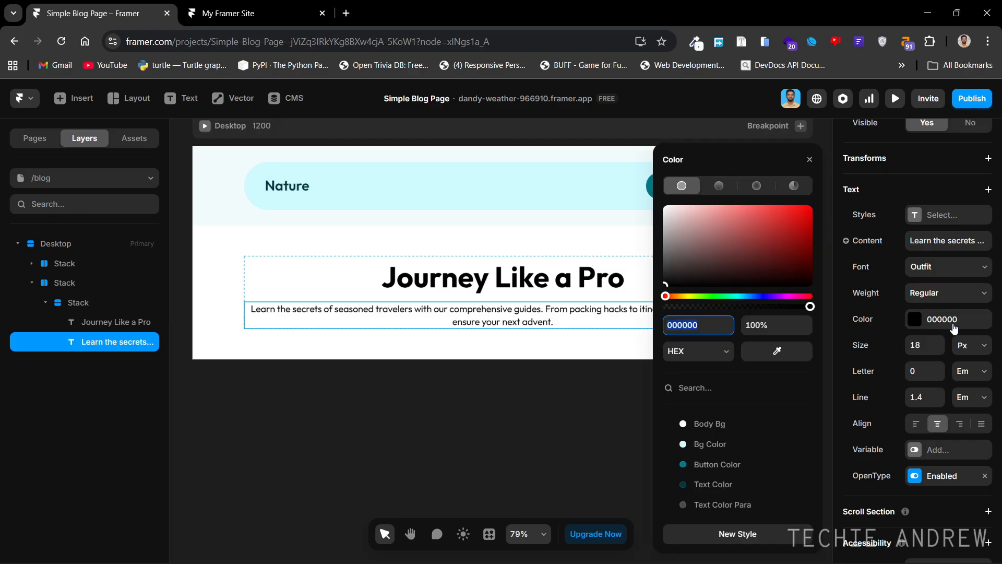
left_click(737, 506)
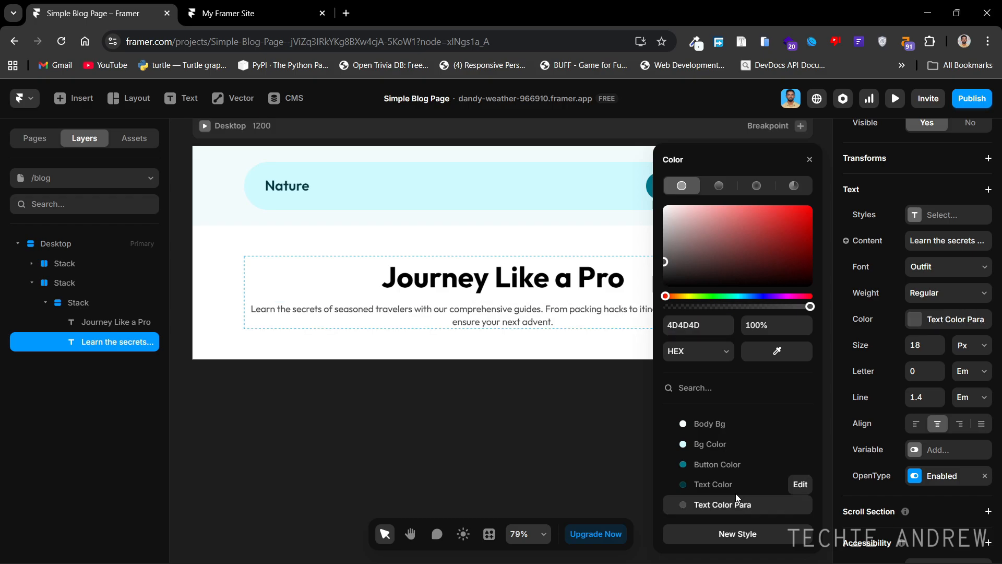
left_click(810, 158)
left_click(670, 457)
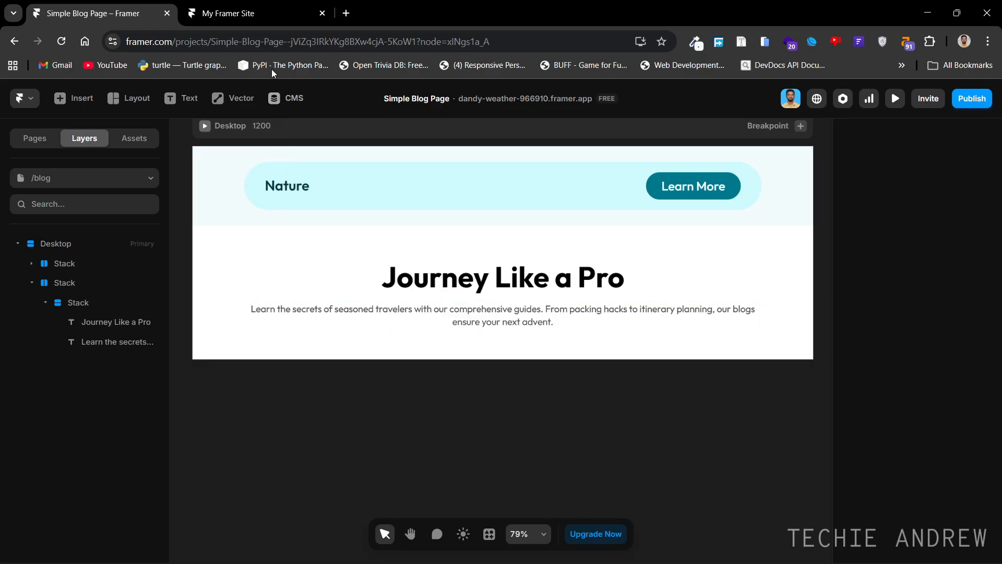
Check the paragraph's wrapping on the reference page and insert a matching line break before "to itinerary" in the blog project.
left_click(277, 17)
left_click(652, 293)
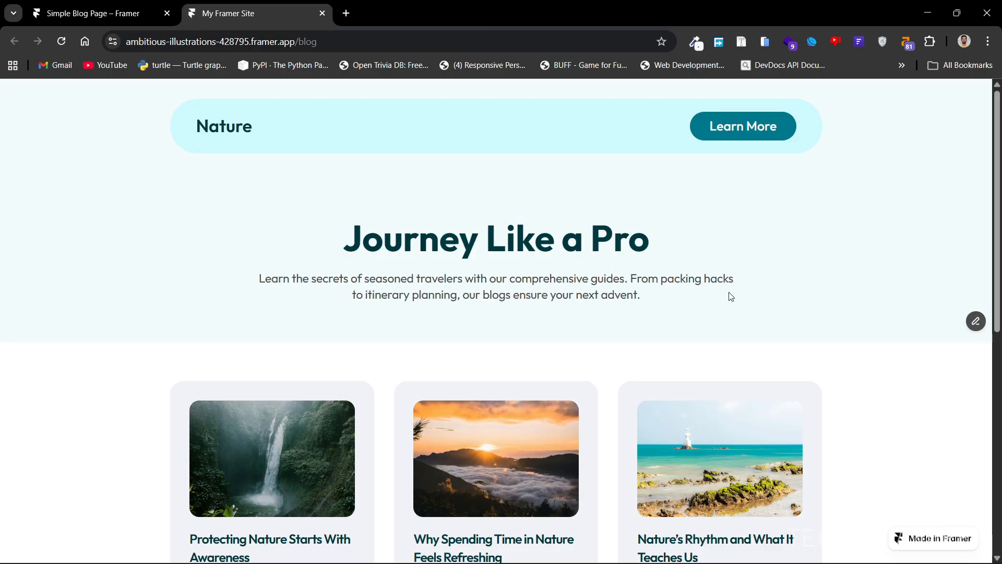
left_click(127, 16)
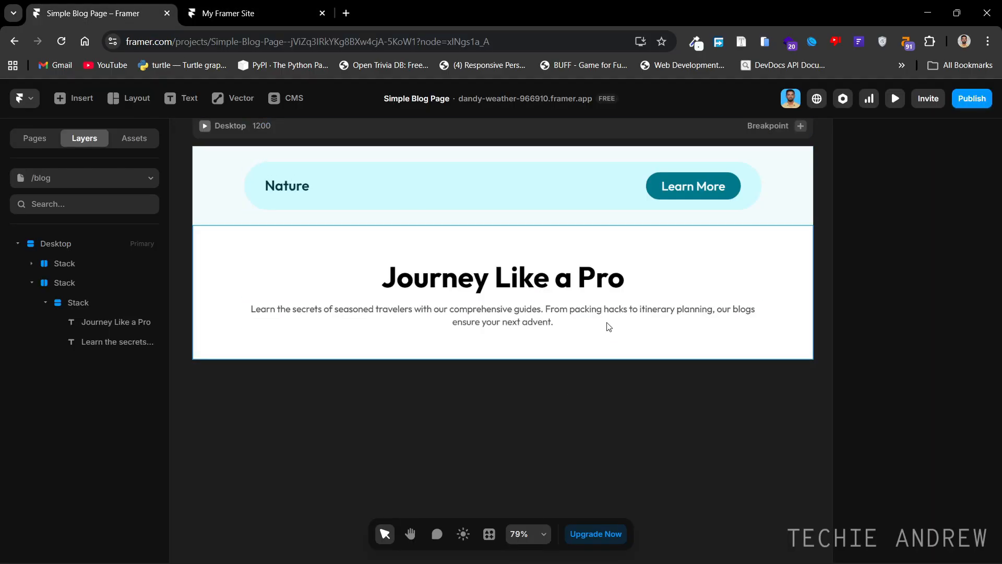
left_click(642, 314)
double_click(643, 313)
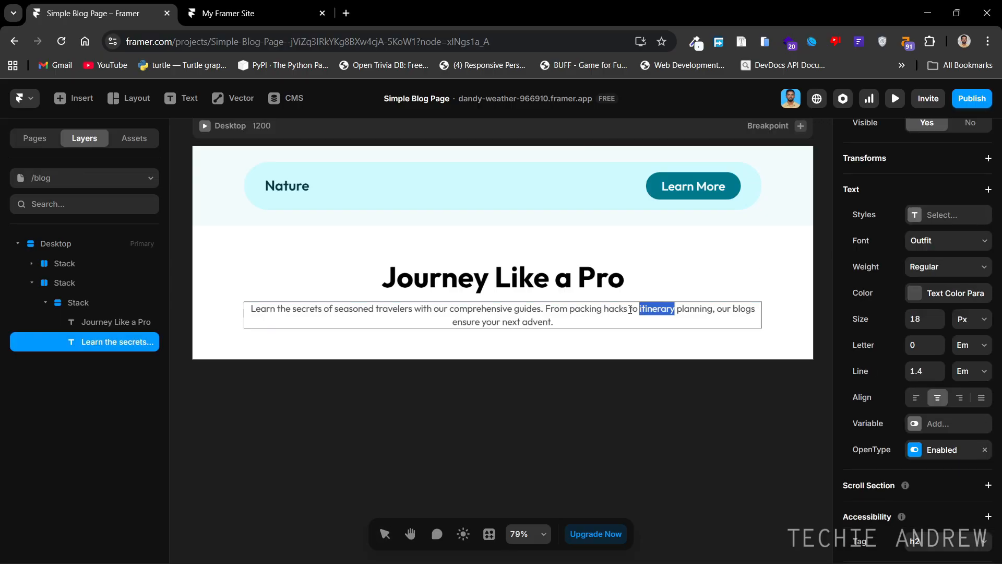
key("BackSpace")
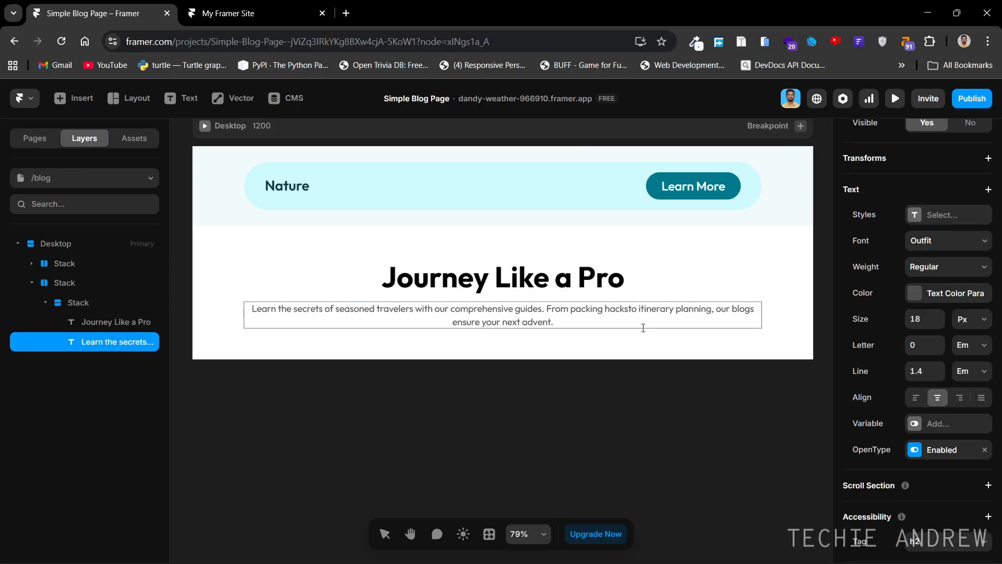
key("Return")
key("Escape")
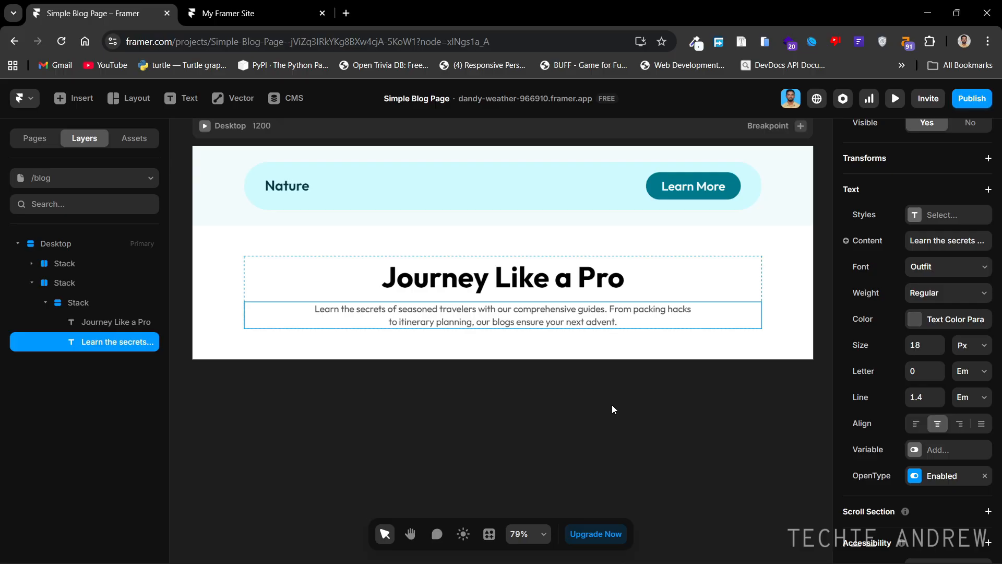
left_click(612, 405)
Collapse the Desktop layer tree and publish the latest changes to the live site.
scroll(607, 435, "down", 1)
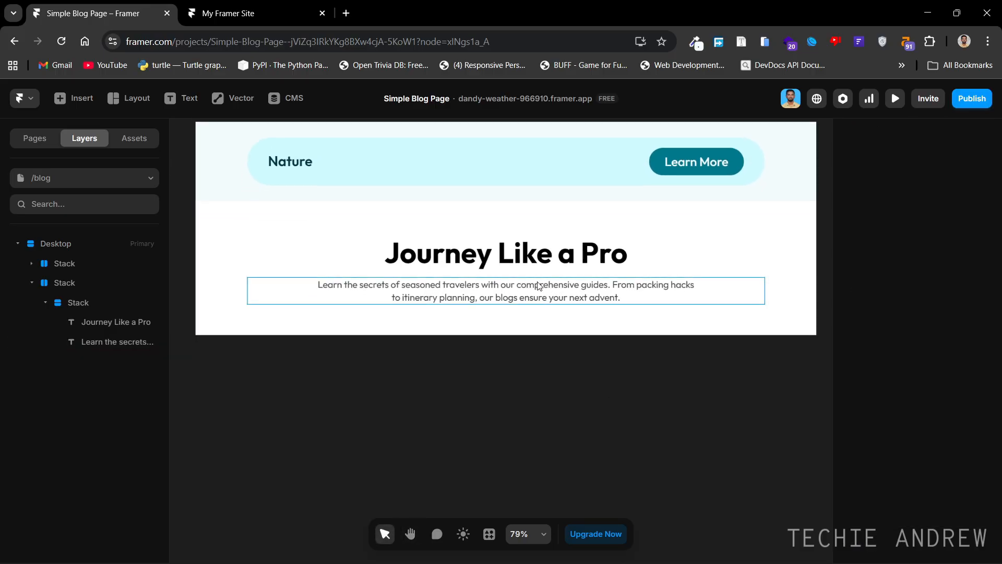
left_click(31, 282)
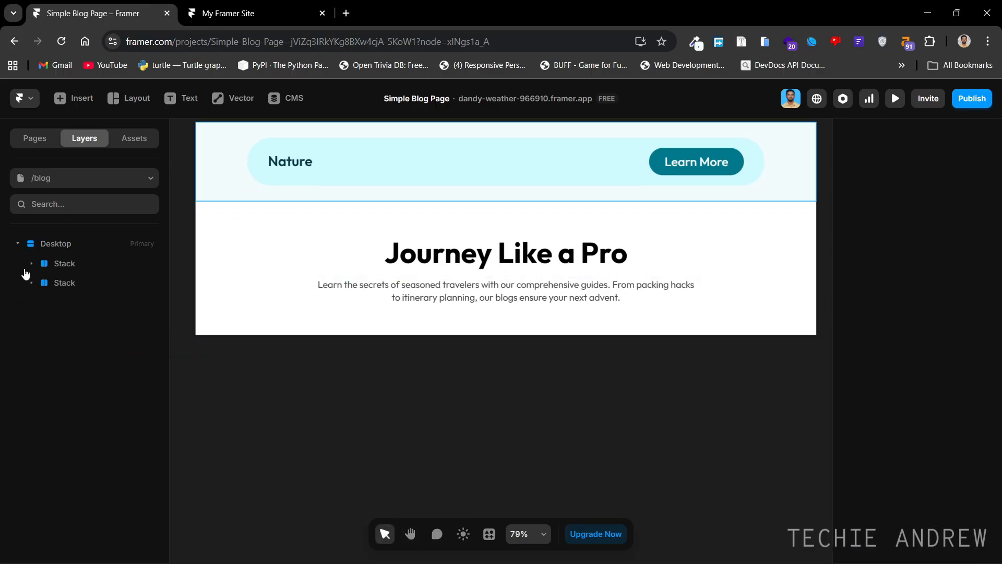
left_click(17, 243)
scroll(646, 428, "down", 2)
left_click_drag(634, 441, 644, 479)
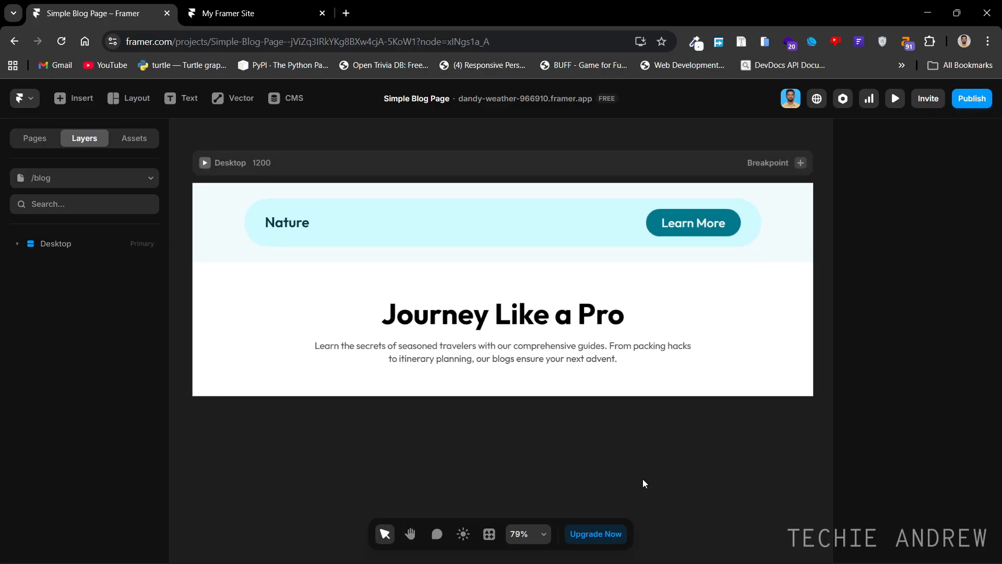
left_click(984, 103)
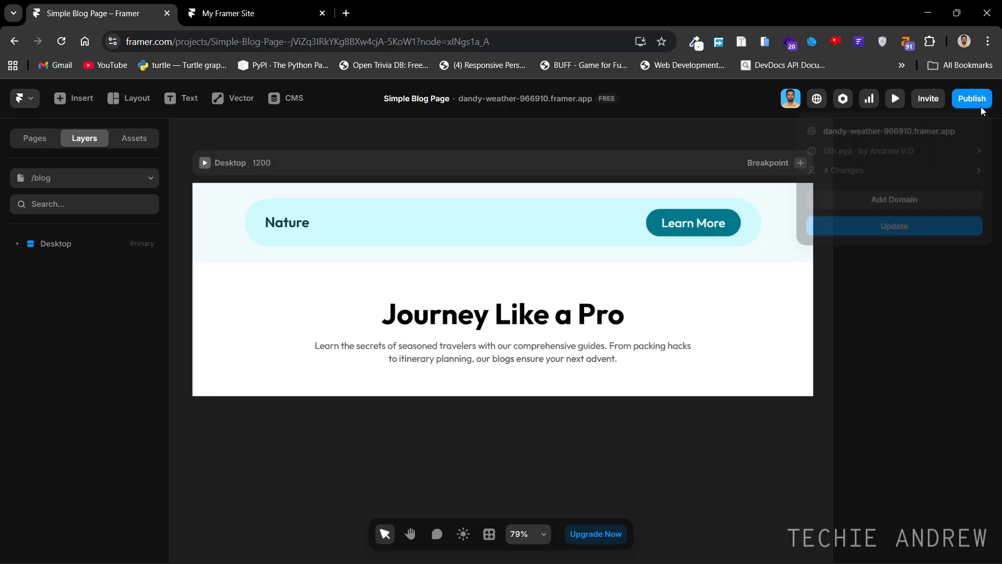
left_click(900, 239)
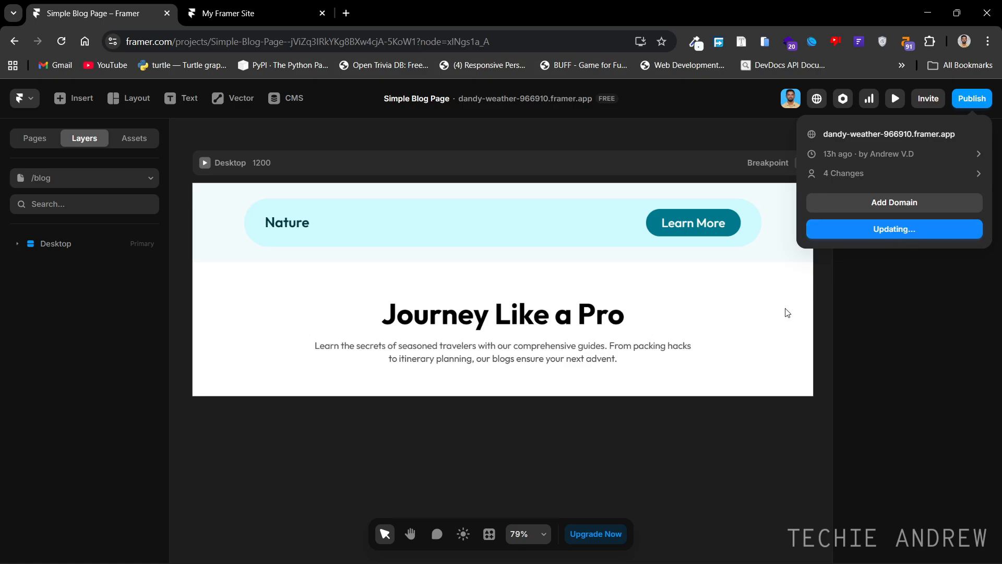
Open the published /blog page and compare its header and heading section with the reference page.
left_click(841, 135)
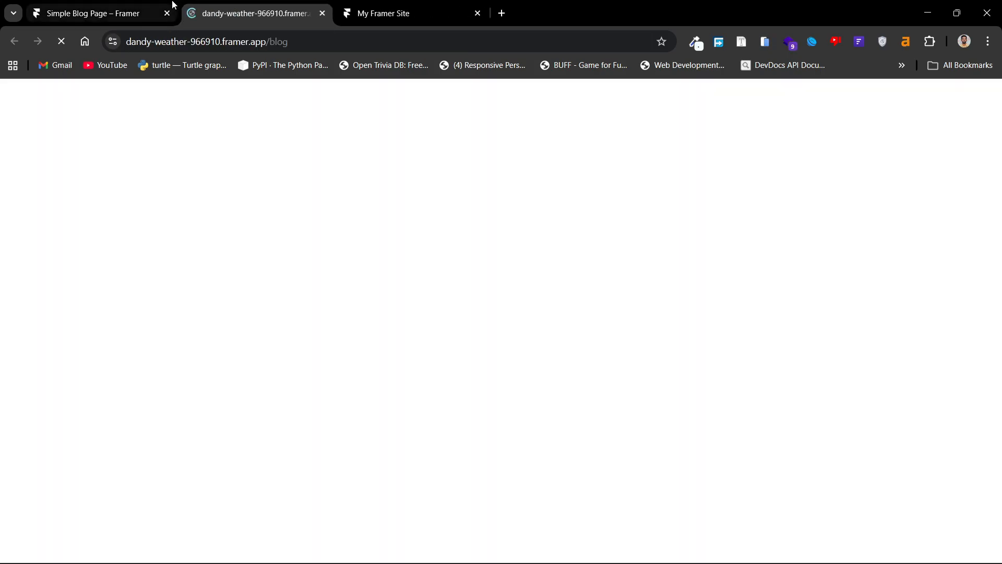
left_click(174, 4)
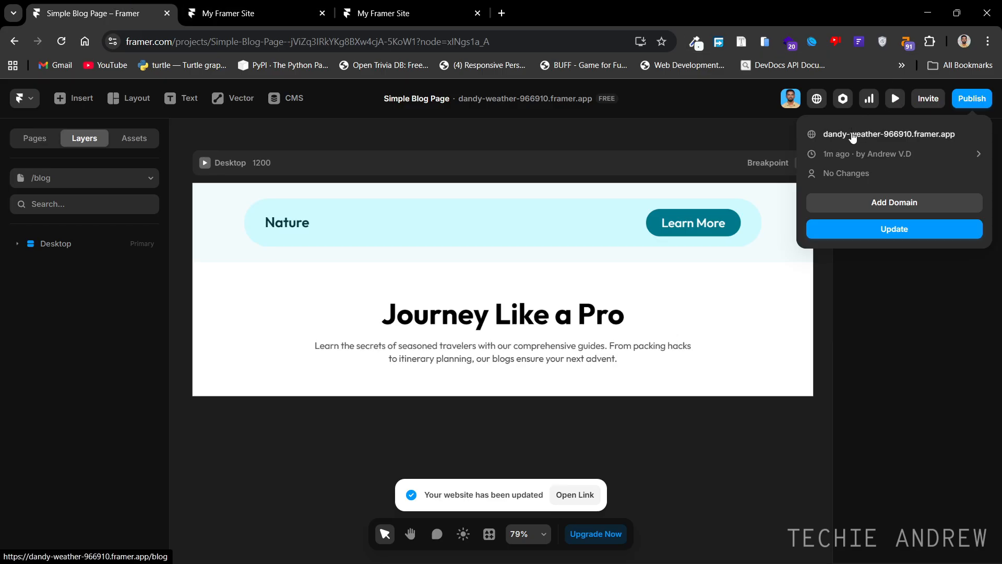
left_click(597, 124)
left_click(235, 13)
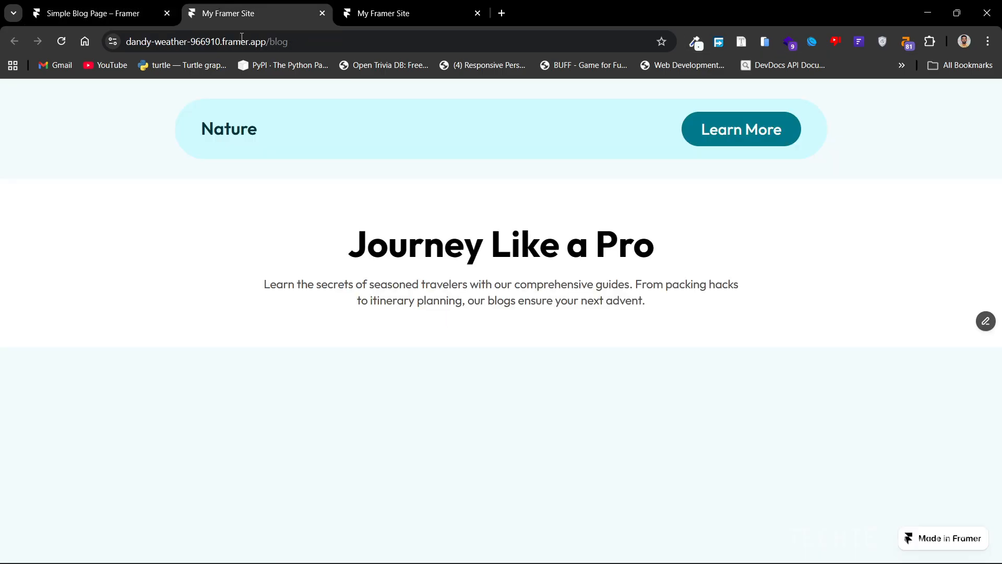
left_click(398, 8)
left_click(258, 6)
left_click(365, 7)
left_click(313, 7)
left_click(365, 8)
left_click(305, 7)
left_click(344, 6)
left_click(273, 16)
left_click(384, 8)
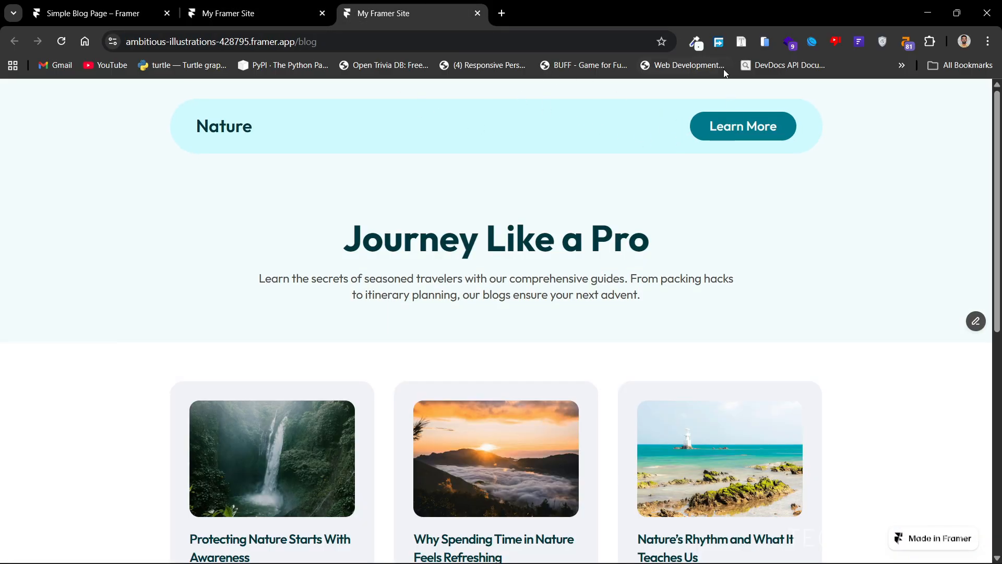
Inspect the font properties of the header's Learn More button text on the reference page.
left_click(739, 45)
left_click(737, 120)
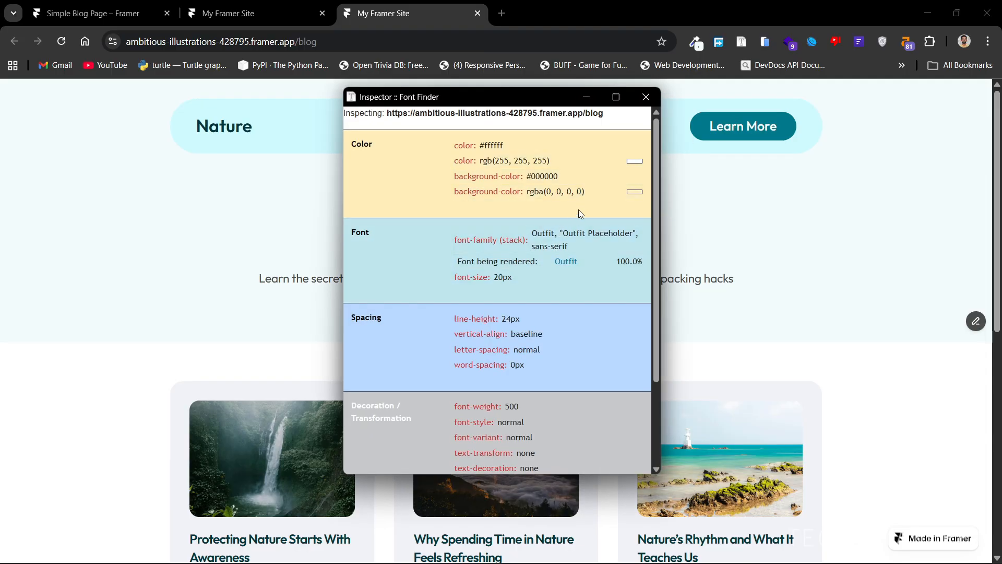
left_click(646, 97)
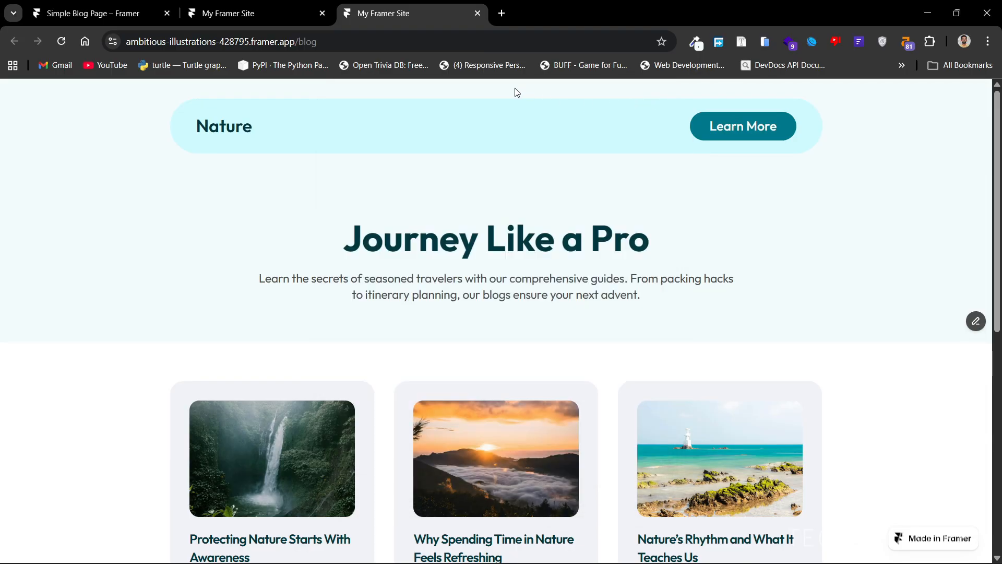
Set the font size of the header's Learn More text to 20 px in the blog project.
left_click(222, 13)
left_click(94, 13)
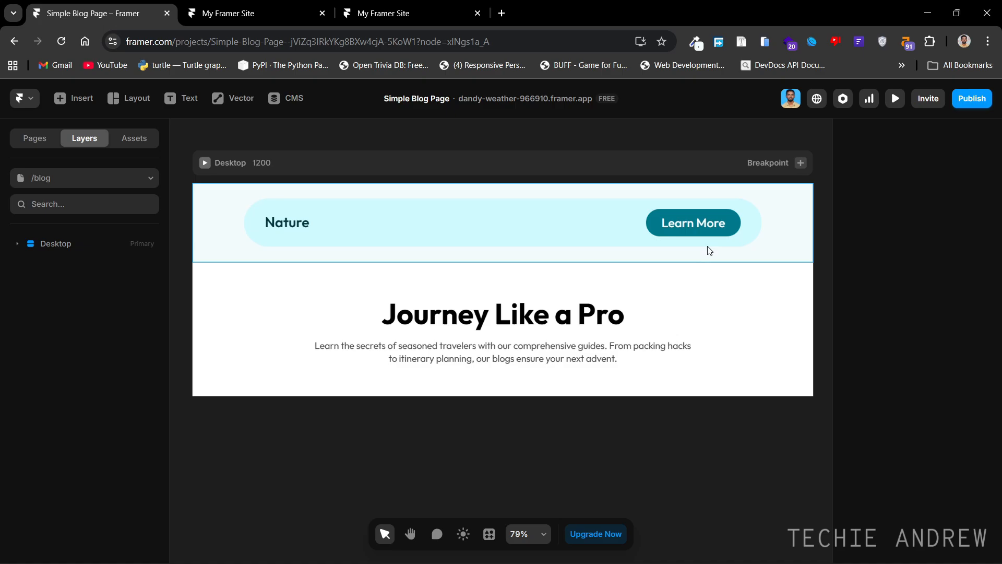
left_click(688, 224)
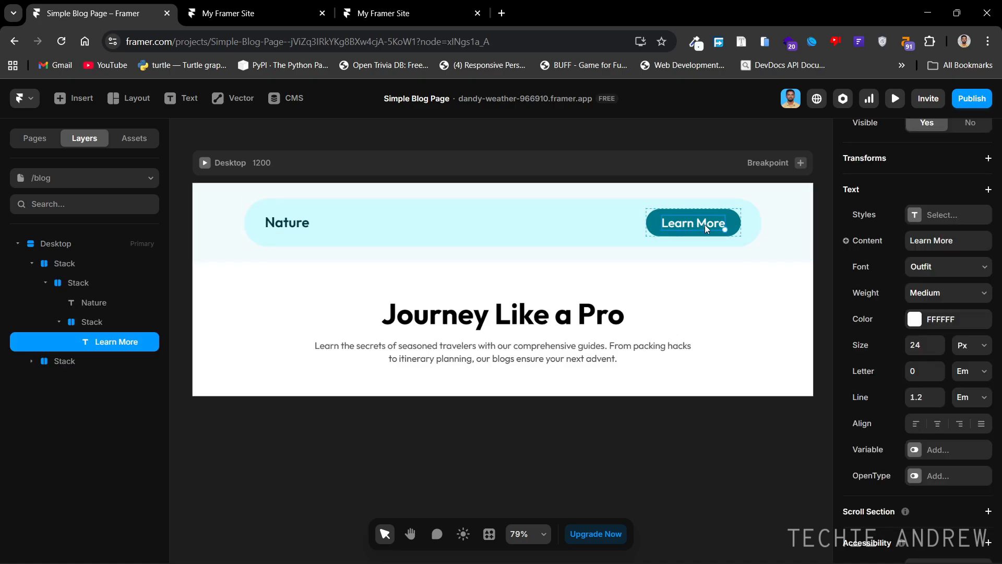
left_click(928, 342)
type("2")
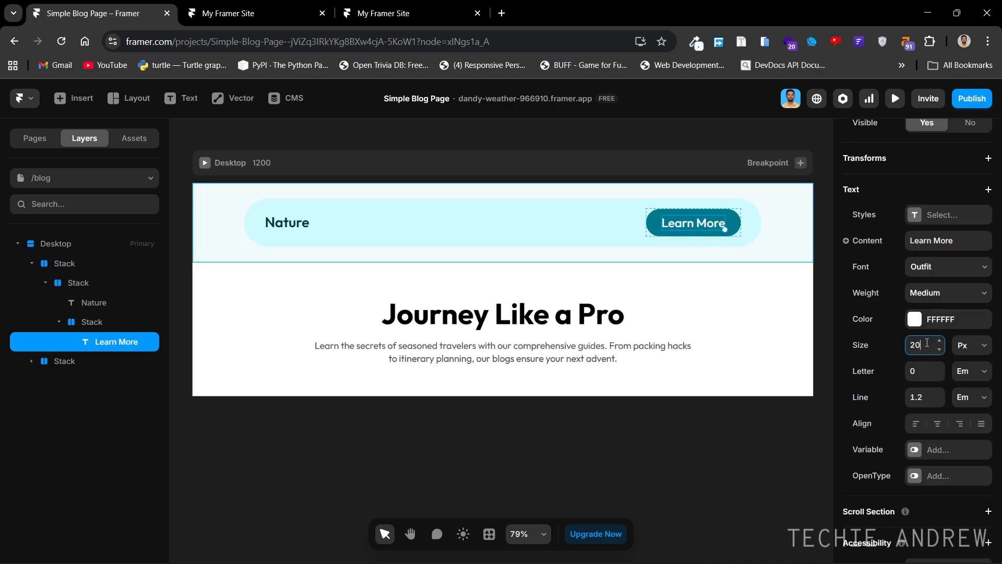
type("0")
key("Return")
left_click(683, 470)
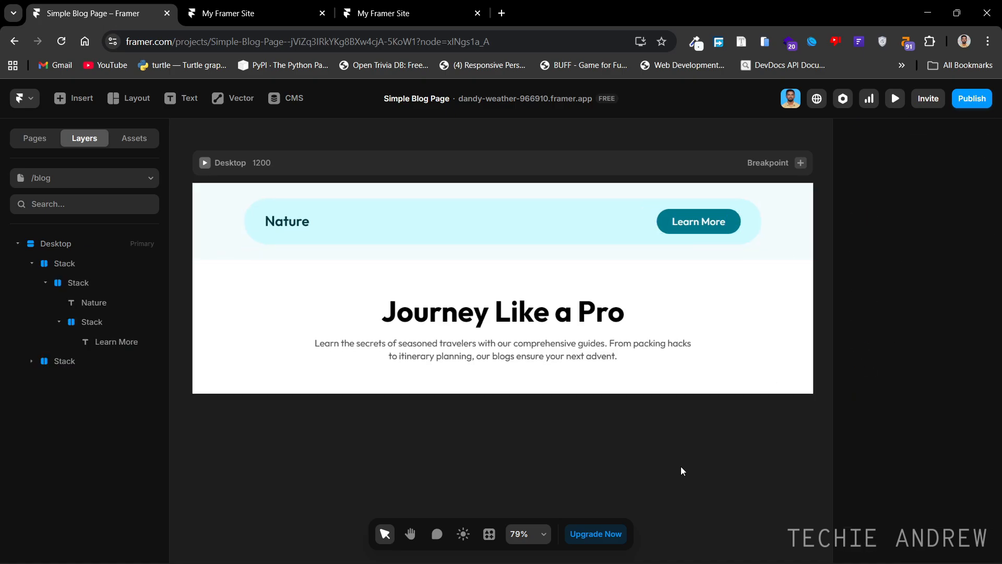
Collapse the Desktop layer tree and publish the button text update to the live site.
left_click(12, 241)
left_click(969, 99)
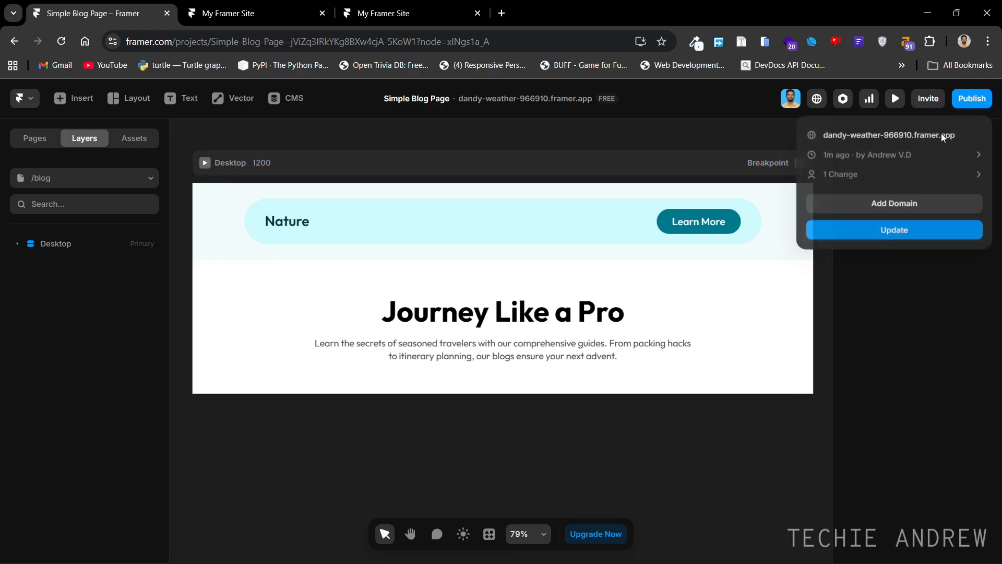
left_click(902, 232)
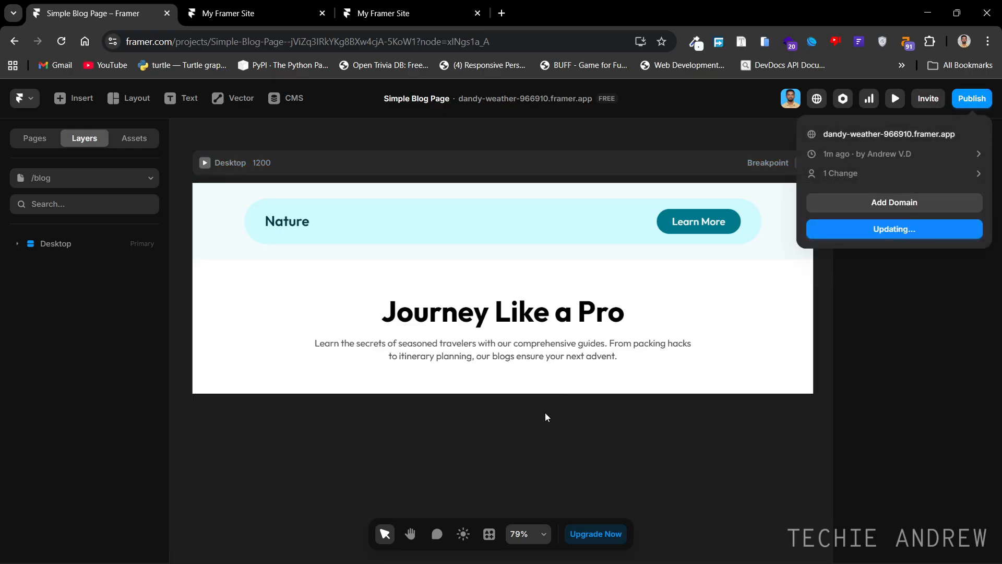
left_click(535, 431)
Reload the published /blog page and compare its header and heading section with the reference page.
left_click(246, 15)
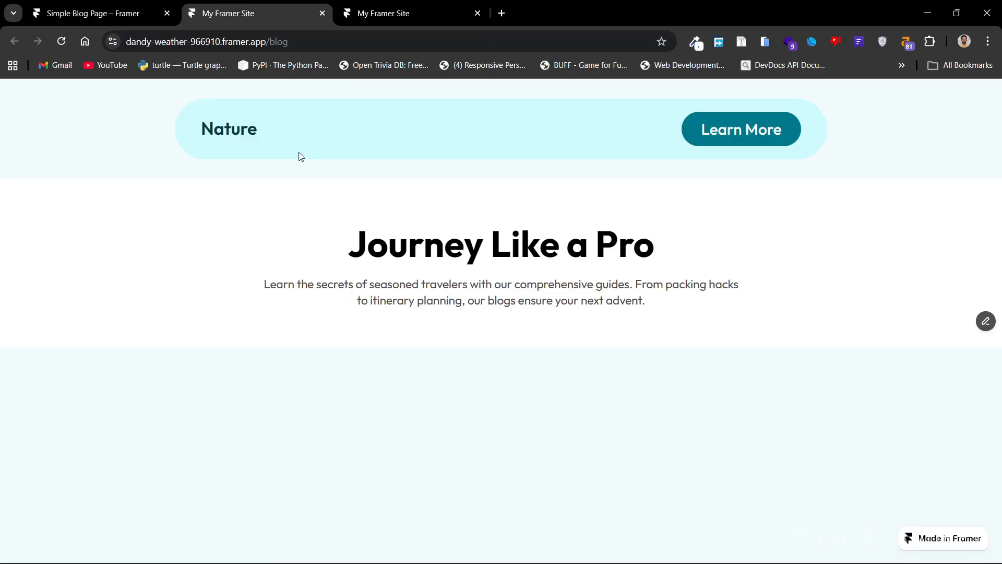
key("F5")
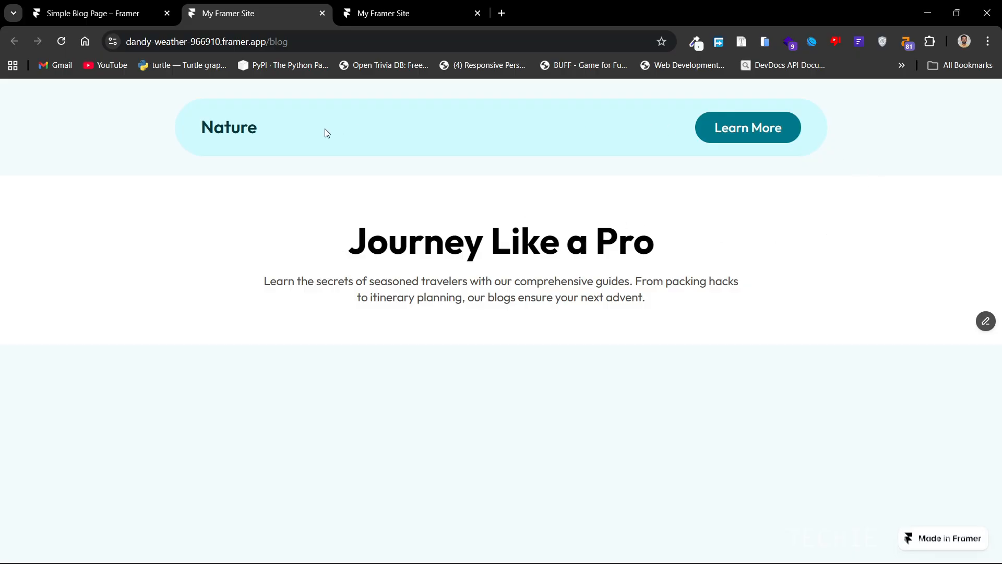
left_click(366, 12)
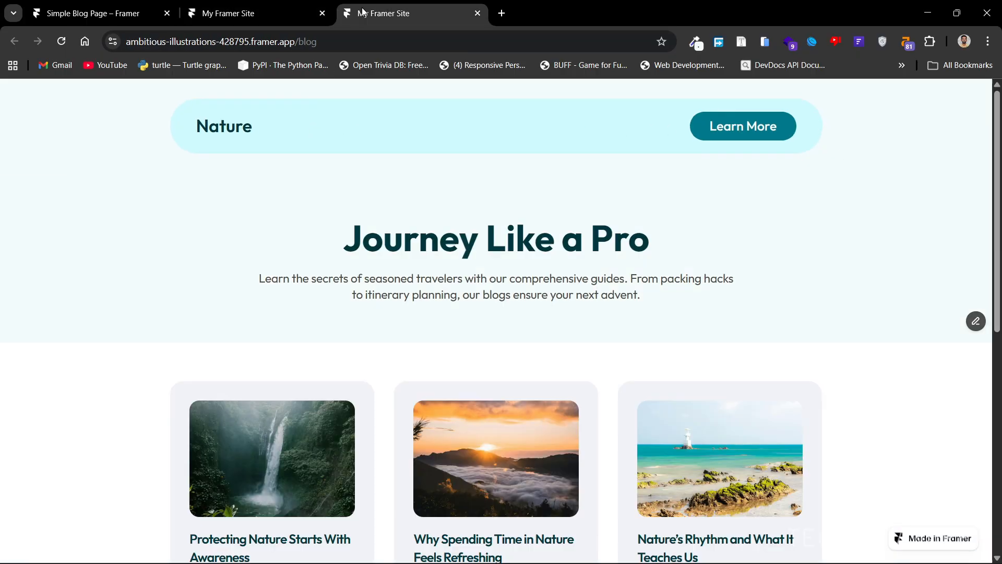
left_click(288, 8)
left_click(381, 7)
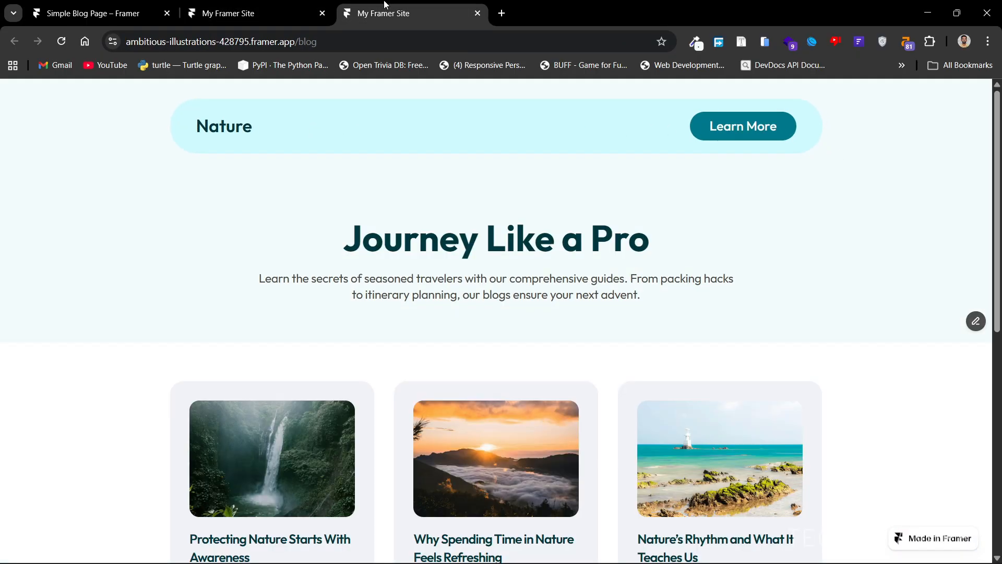
left_click(272, 7)
left_click(386, 5)
left_click(262, 14)
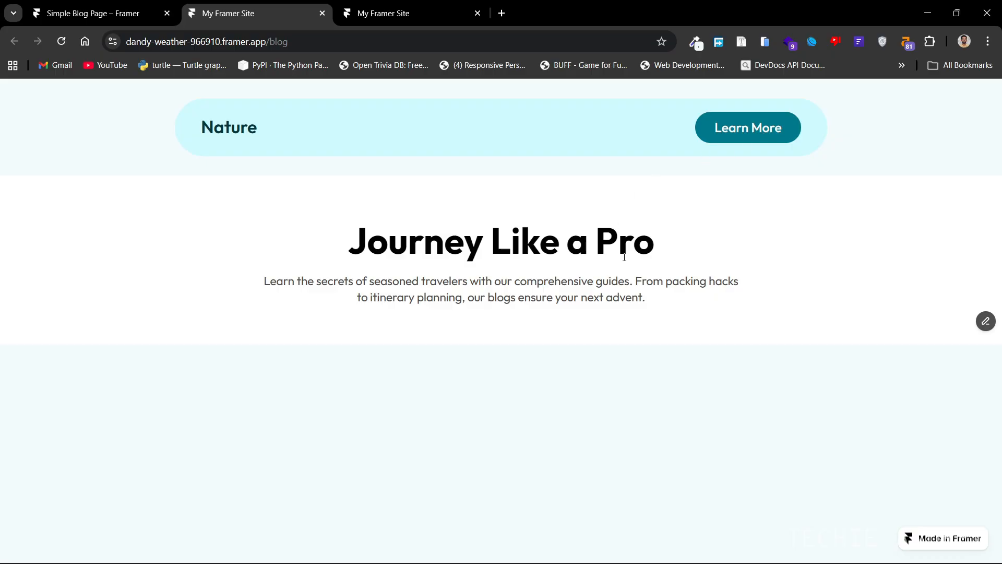
Examine the blog card grid beneath the heading section on the reference page.
left_click(377, 20)
scroll(459, 246, "down", 7)
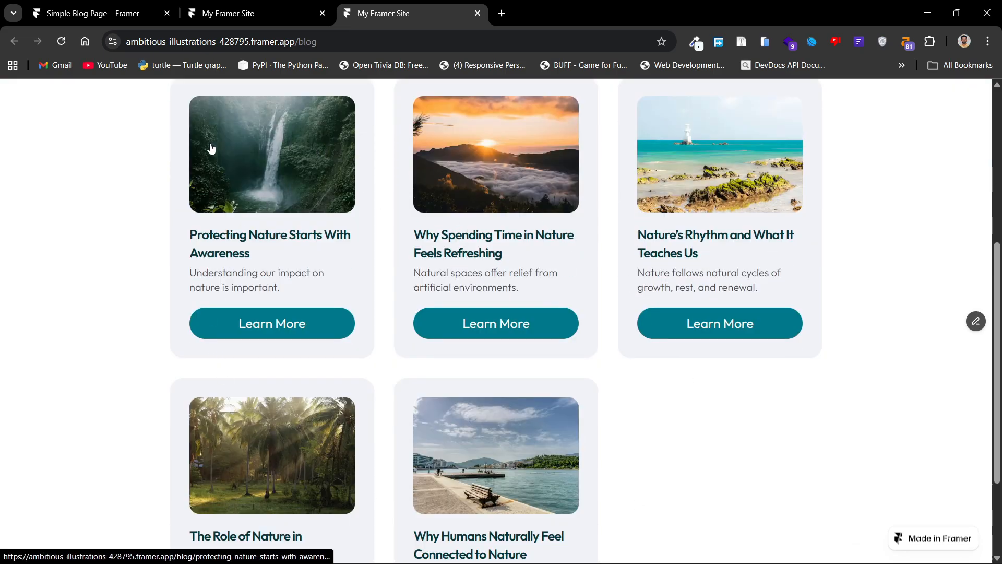
scroll(235, 214, "up", 5)
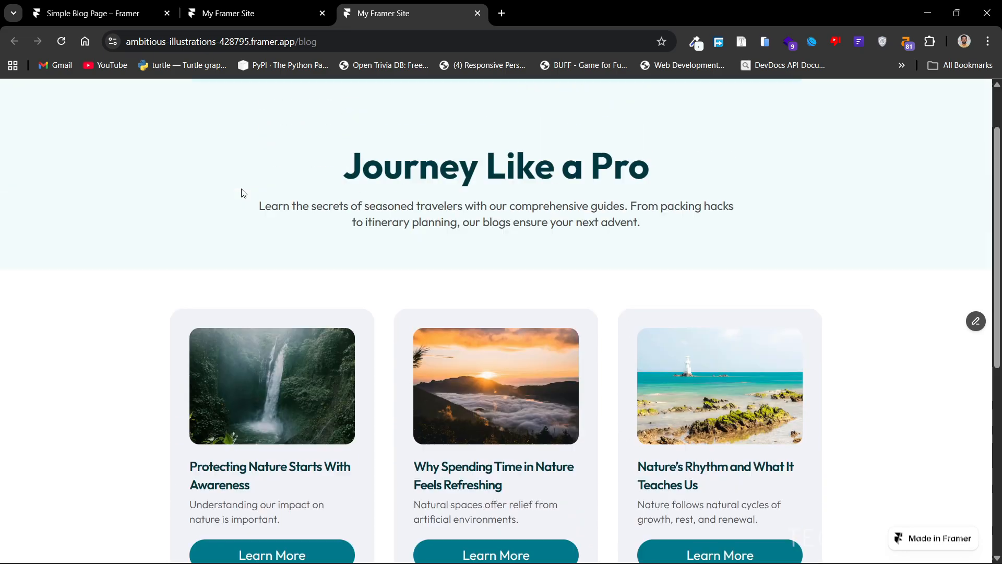
Collapse the header stack's layers in the blog project and draw a frame about 869 by 256 px below the Desktop page's heading section.
left_click(79, 11)
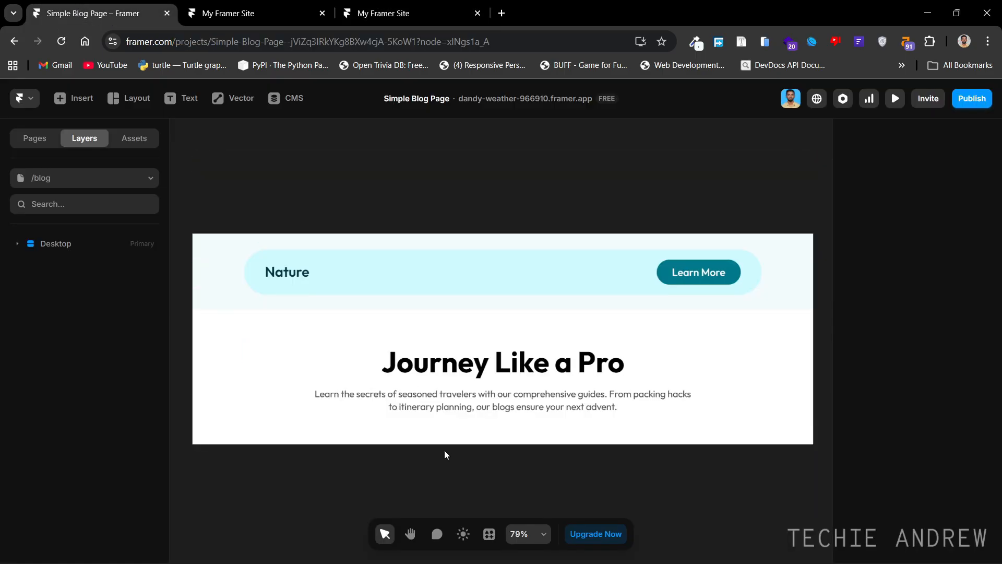
left_click_drag(445, 454, 406, 355)
left_click(316, 340)
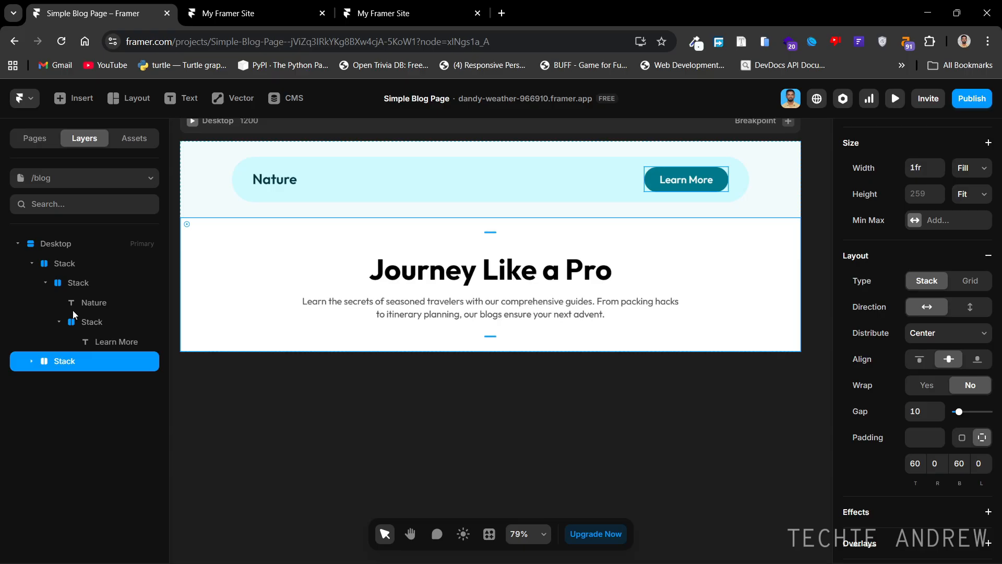
left_click(32, 263)
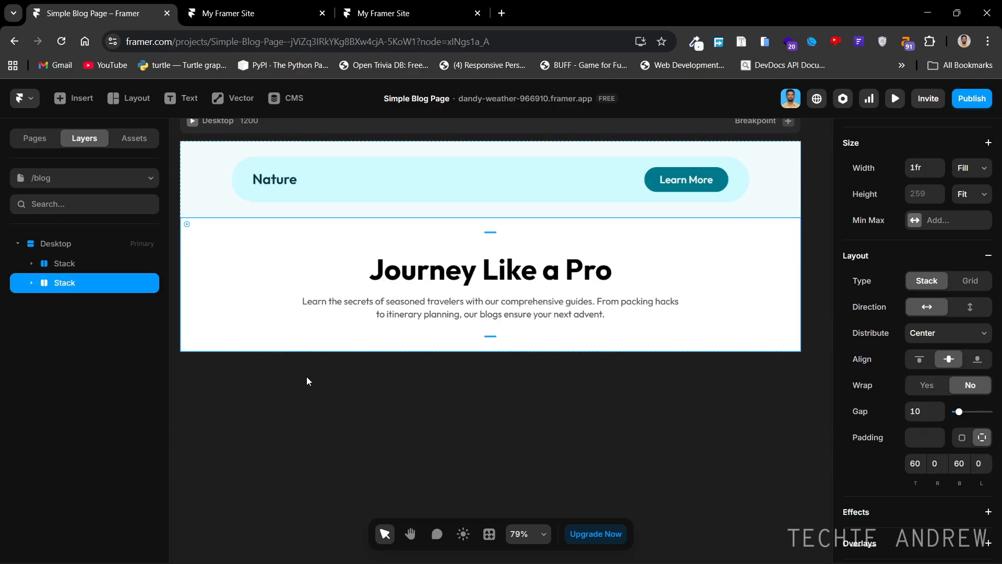
key("f")
left_click_drag(318, 369, 769, 502)
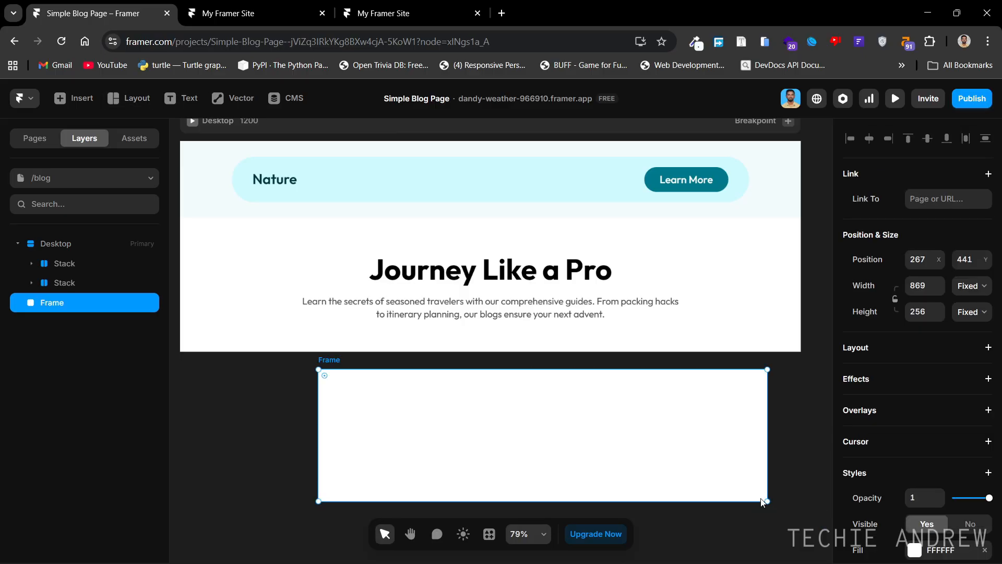
Move the loose white frame into the Desktop breakpoint, beneath the hero stack.
key("Delete")
left_click(257, 328)
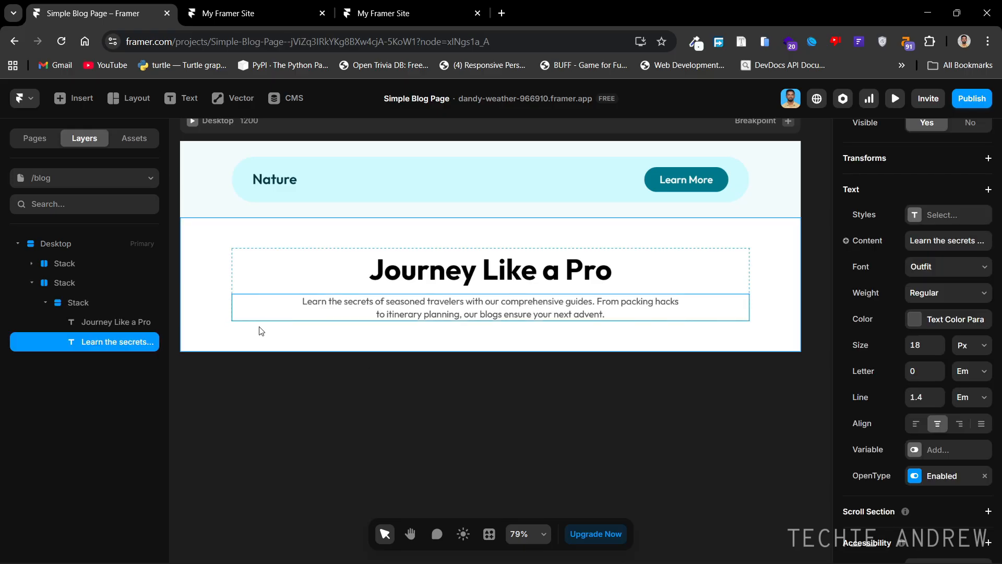
left_click(245, 335)
left_click(32, 282)
left_click(63, 245)
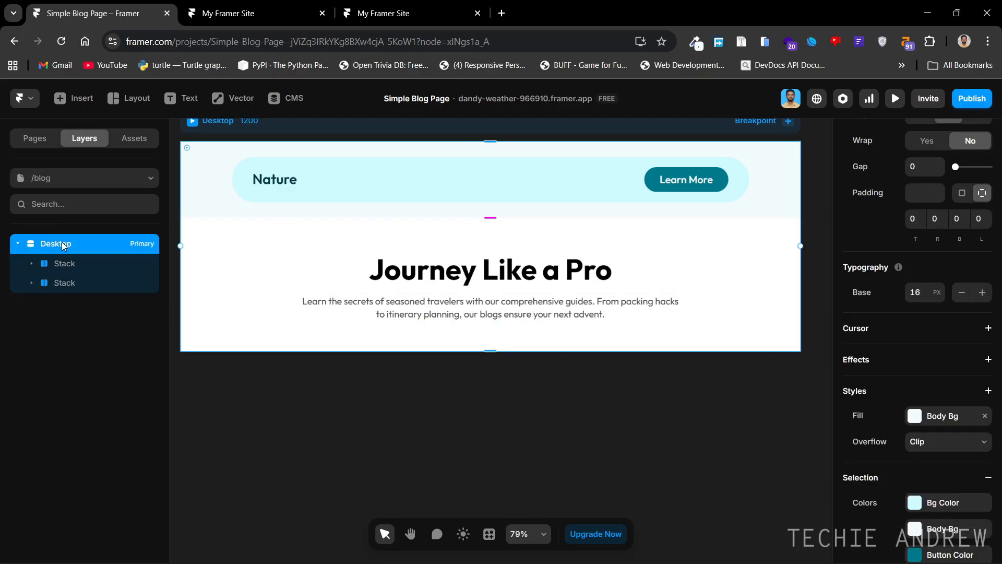
key("ctrl+v")
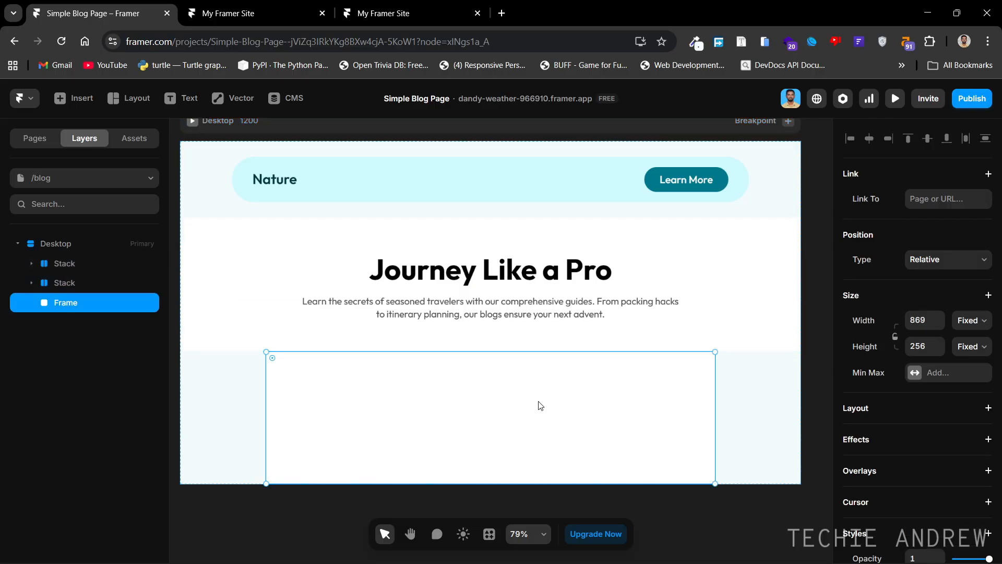
Set the width of the frame below the hero stack to Fill.
key("space")
left_click_drag(539, 401, 544, 363)
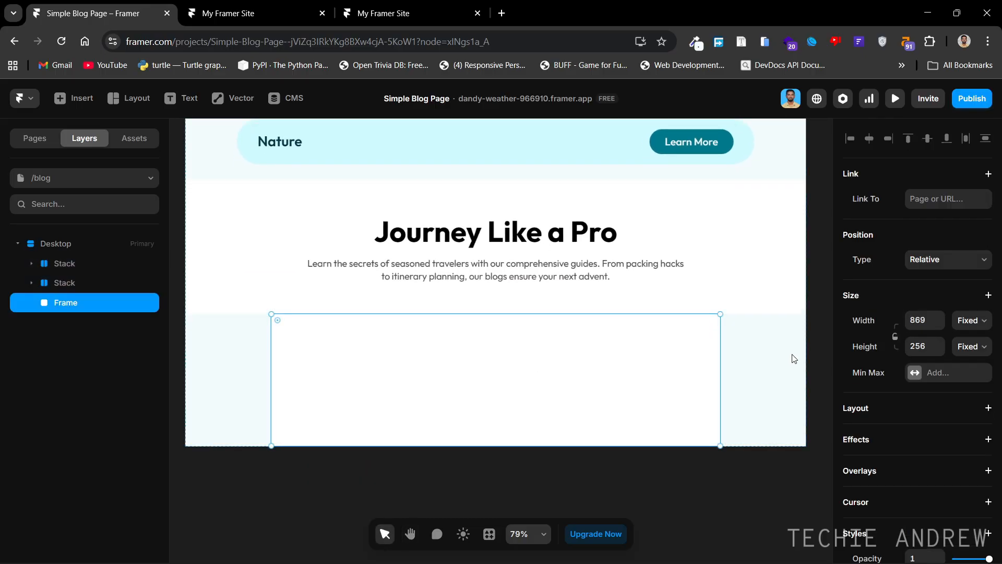
left_click(964, 320)
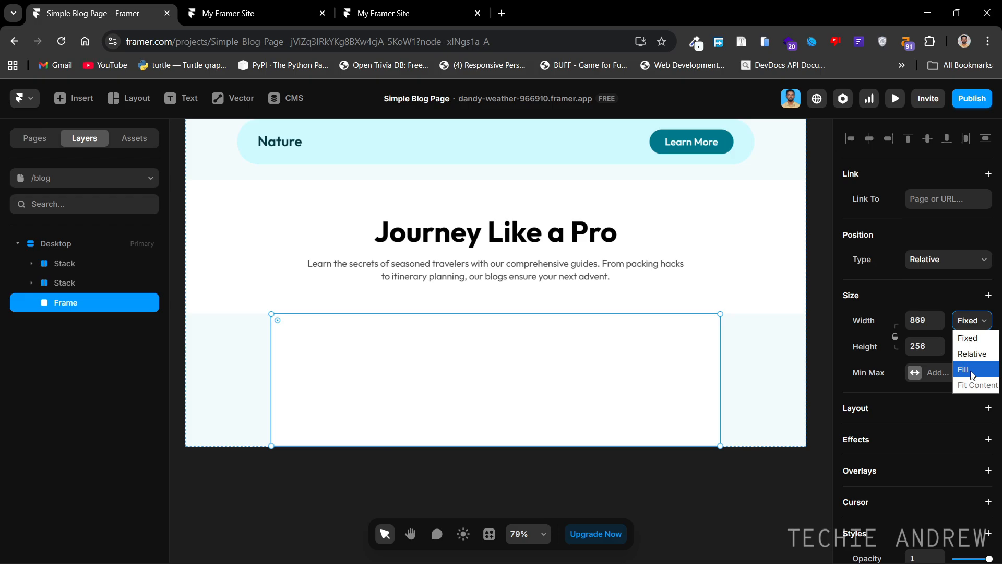
left_click(972, 368)
Draw an inner frame about 670 by 185 inside the full-width frame, and give the outer frame a stack layout.
key("space")
left_click_drag(611, 447, 613, 397)
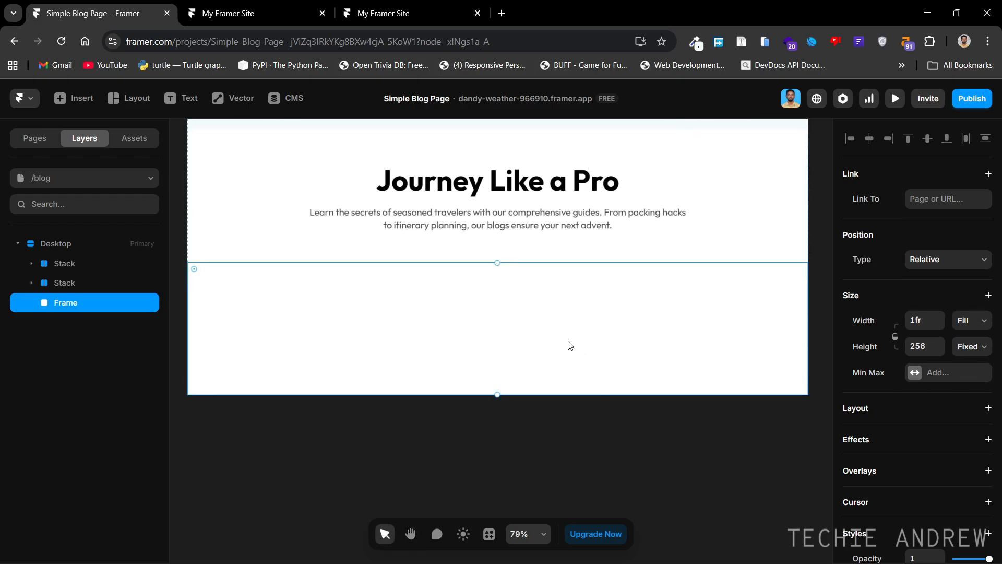
key("space")
left_click_drag(470, 331, 477, 359)
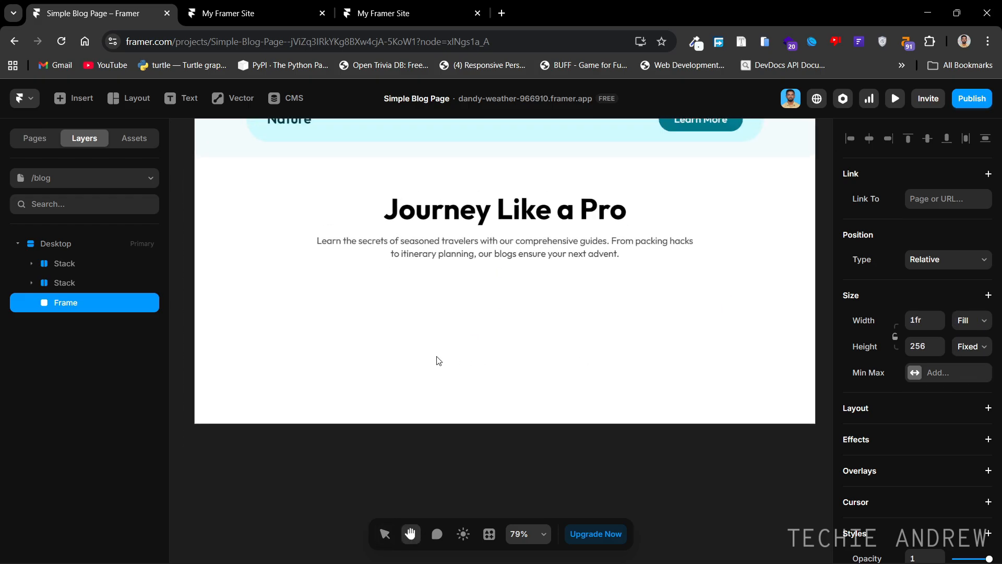
key("space")
left_click_drag(419, 351, 406, 360)
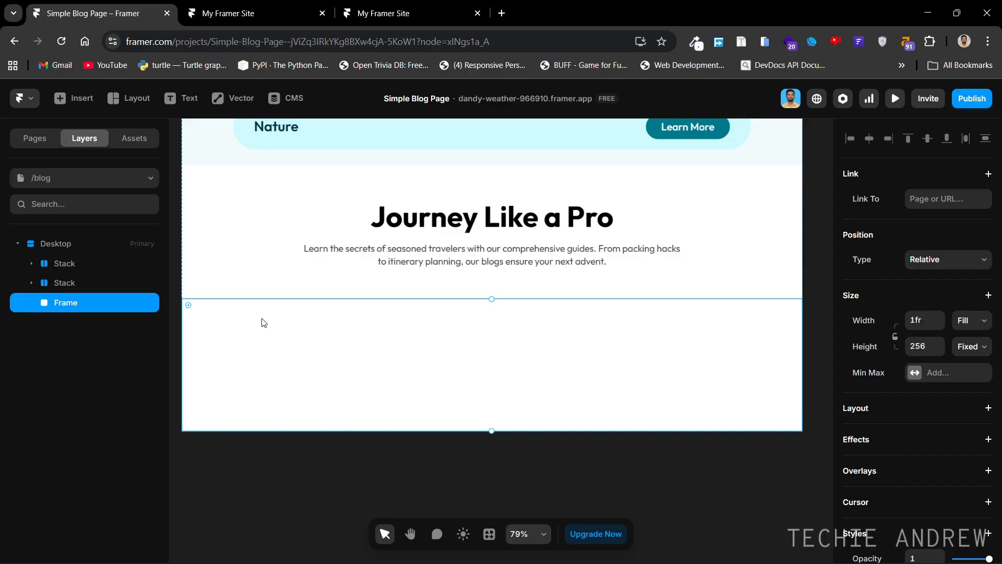
key("f")
left_click_drag(265, 315, 612, 410)
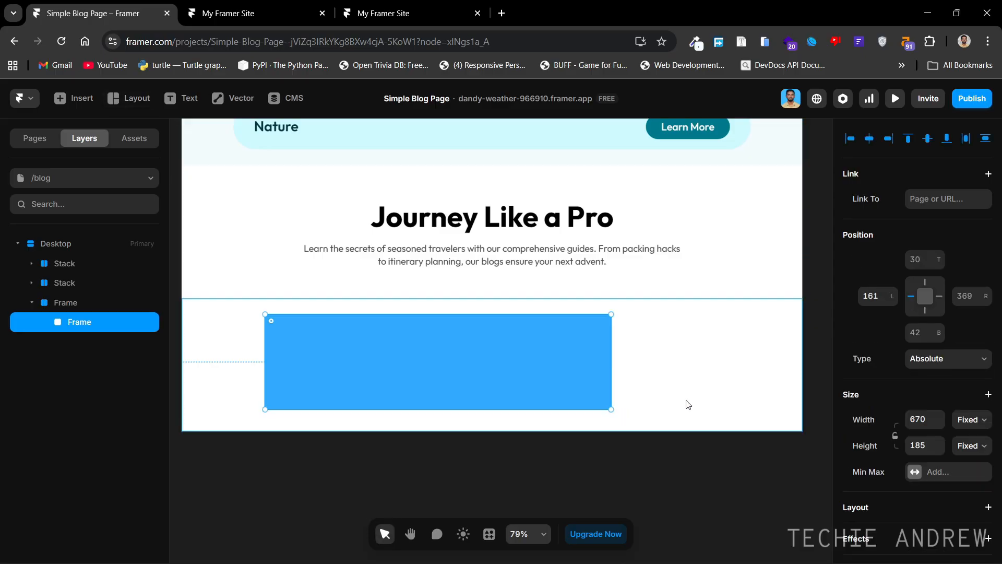
left_click(689, 403)
left_click(988, 408)
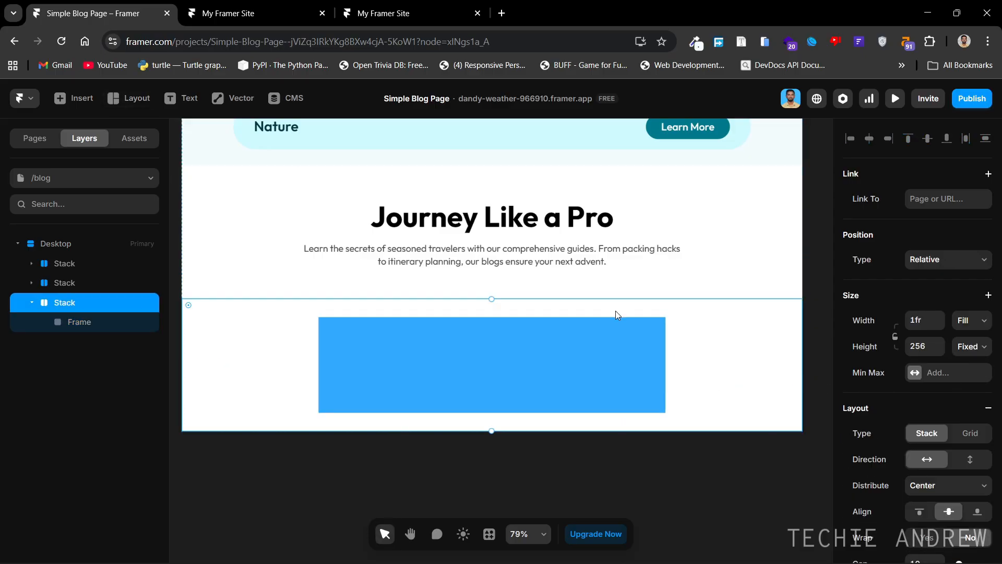
Give the blue inner frame a fixed maximum width of 1000 and set its width to Fill.
left_click(618, 346)
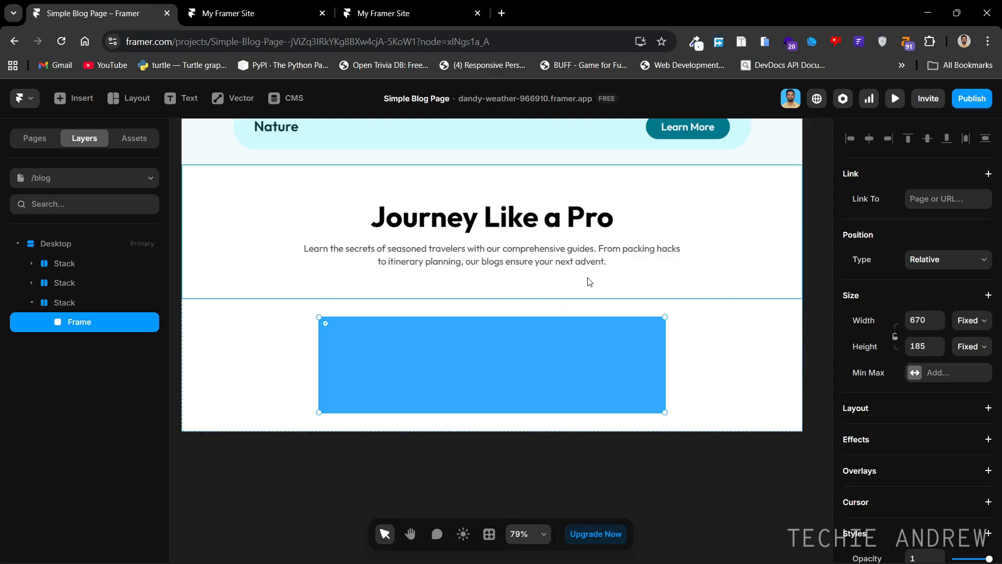
left_click(938, 375)
left_click(918, 385)
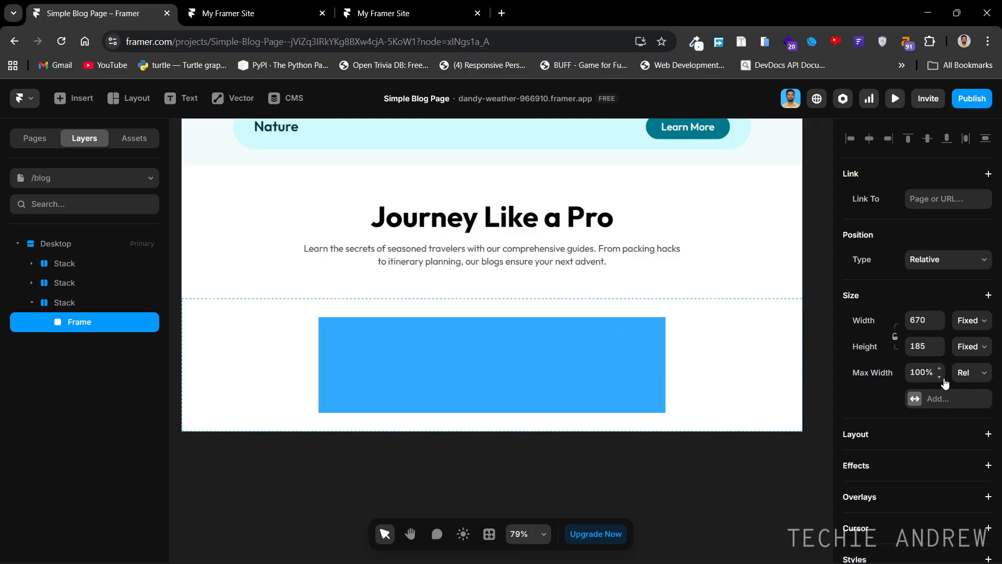
left_click(972, 372)
left_click(966, 406)
type("1")
left_click(975, 322)
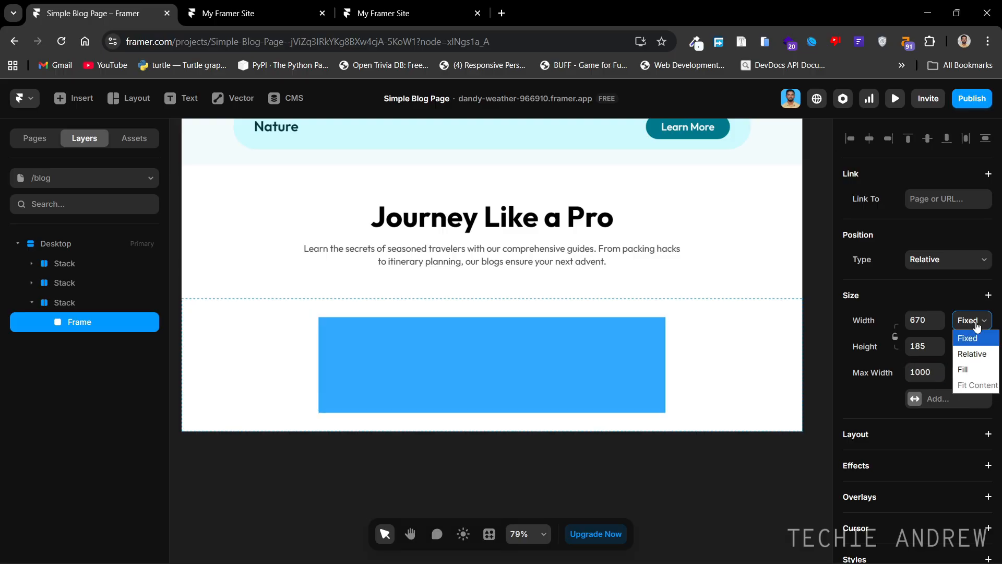
left_click(965, 371)
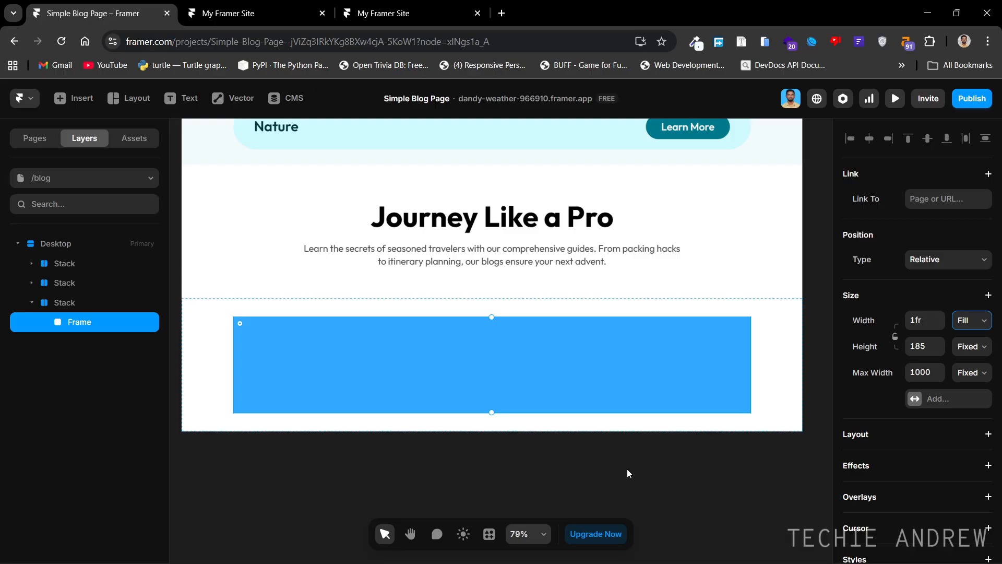
Set the height of the stack around the blue frame to Fit Content.
scroll(628, 469, "down", 1)
left_click(763, 344)
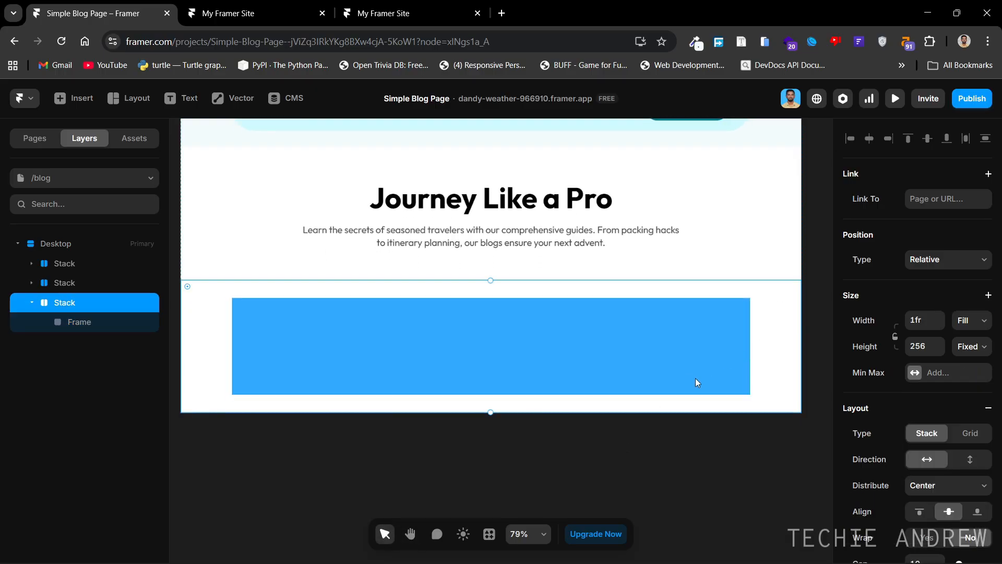
scroll(657, 413, "down", 1)
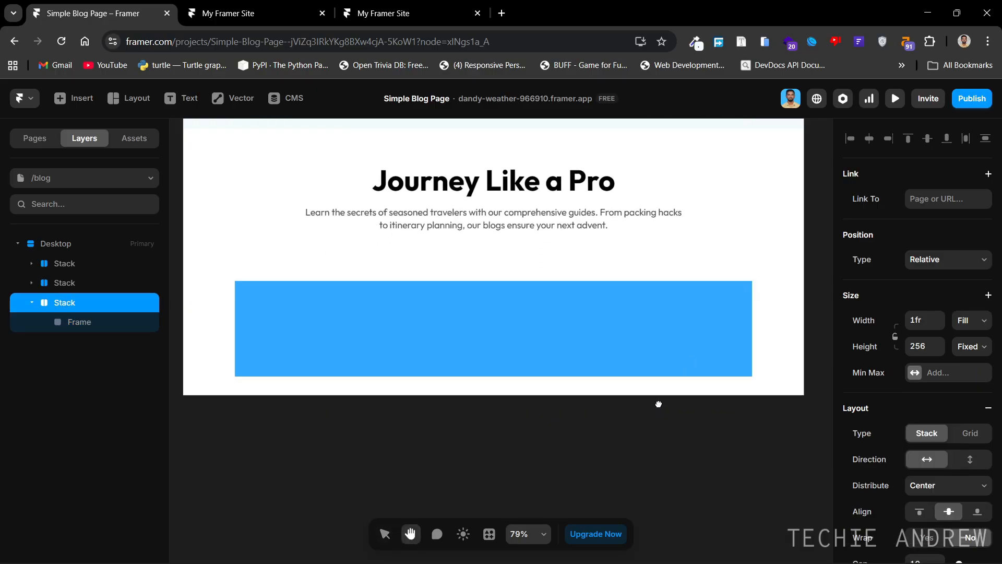
left_click(968, 349)
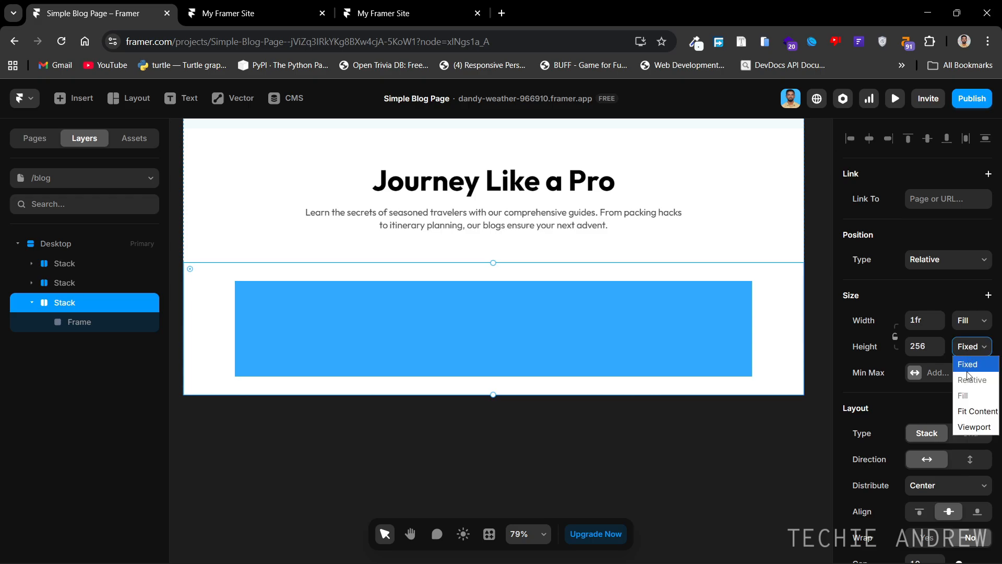
left_click(975, 412)
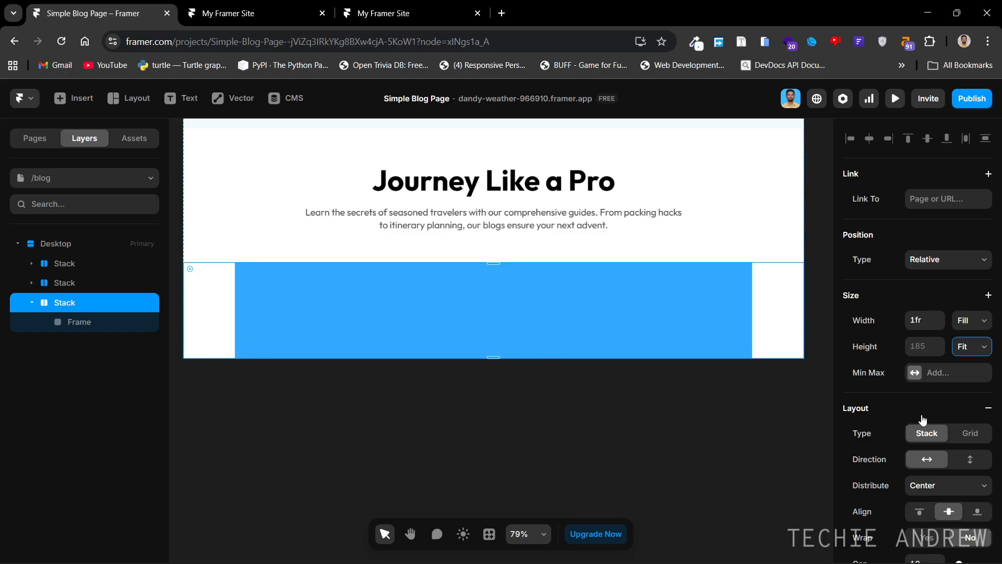
Set individual padding of 60 at the top and bottom of the stack around the blue frame.
scroll(923, 421, "down", 3)
left_click(978, 439)
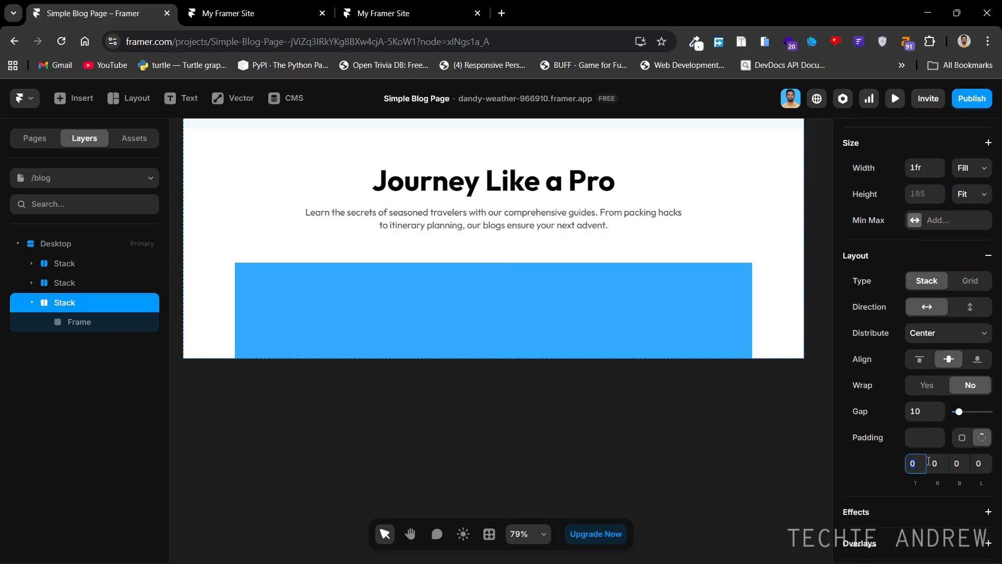
type("60")
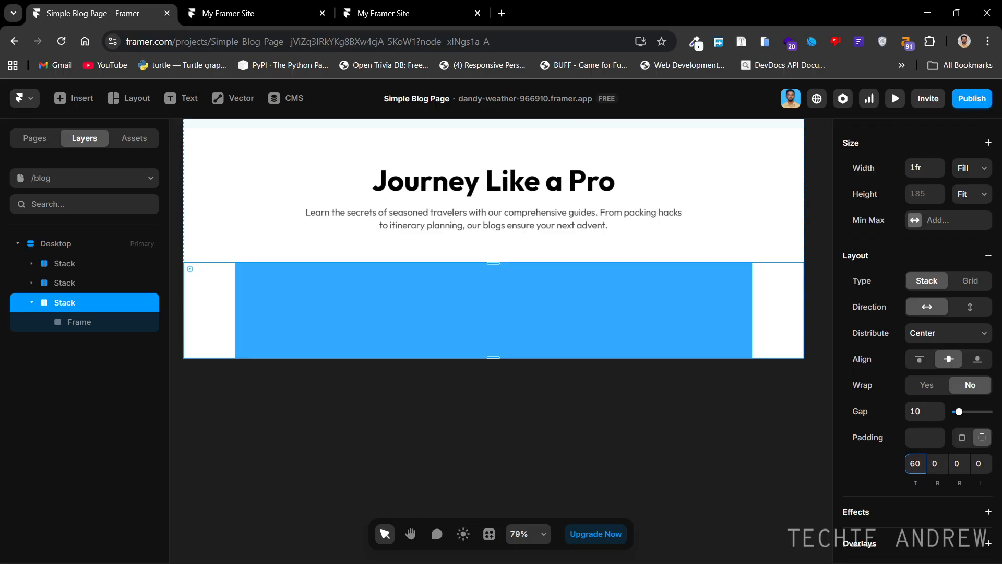
key("Return")
left_click(694, 453)
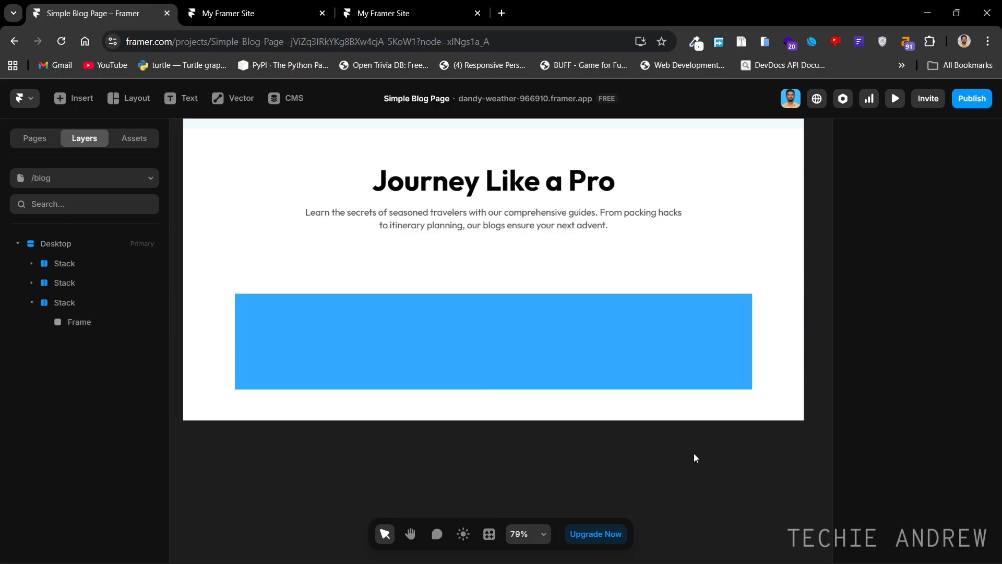
scroll(647, 396, "up", 1)
left_click(605, 253)
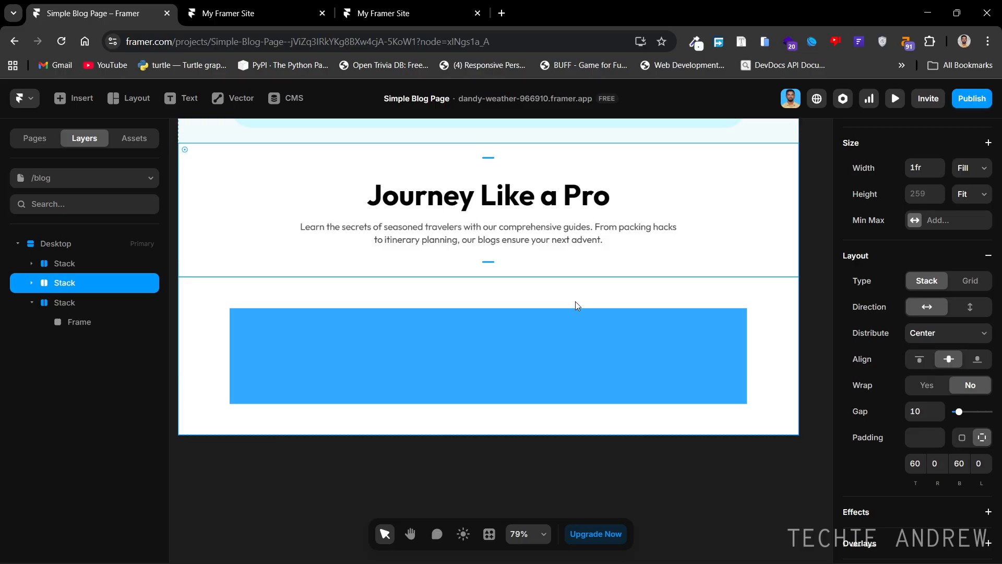
left_click(555, 442)
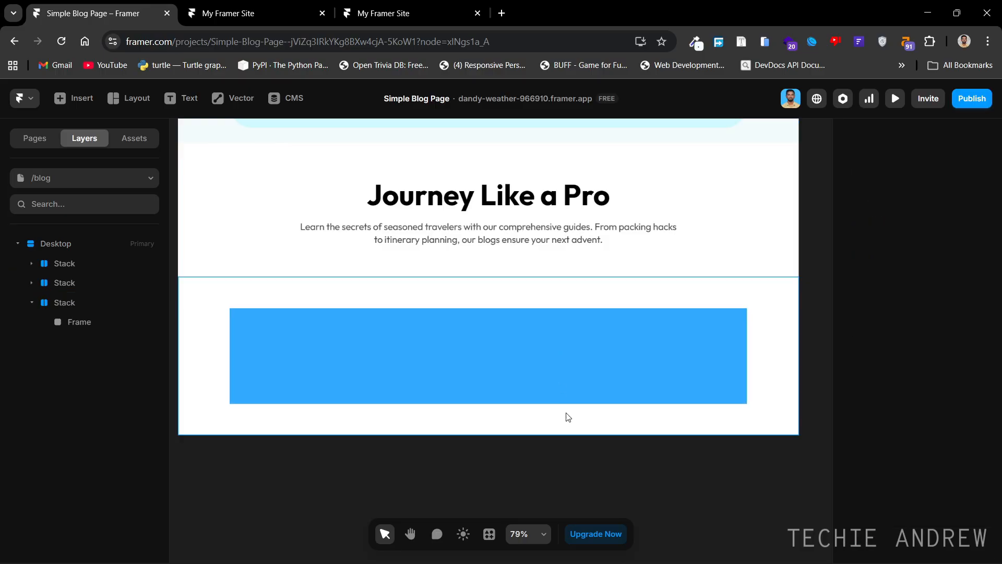
Collapse the layers of the stack holding the blue frame, and rename the header stack as Navbar.
scroll(567, 413, "up", 1)
scroll(569, 406, "down", 1)
scroll(569, 406, "left", 1)
left_click(31, 303)
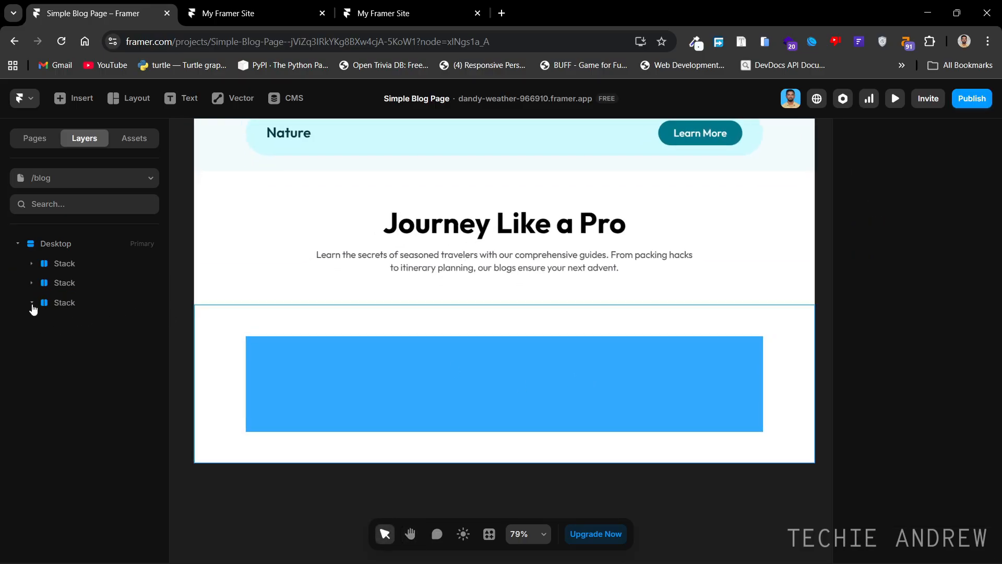
double_click(70, 265)
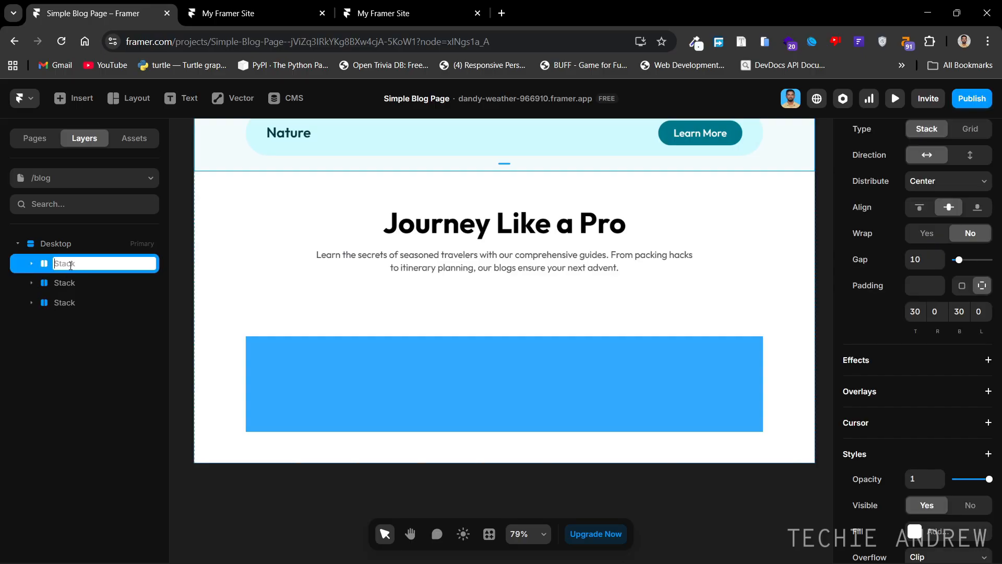
left_click(180, 271)
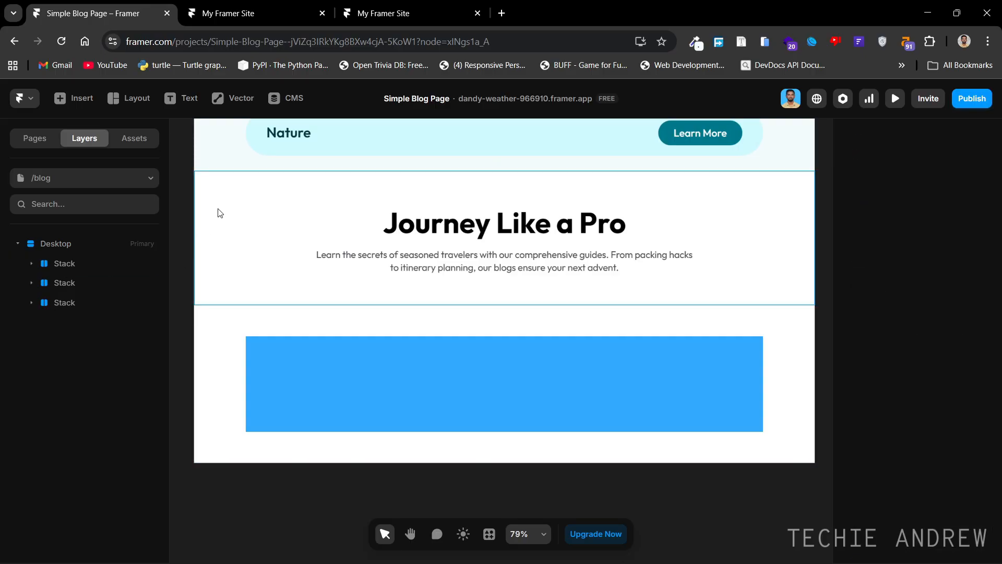
double_click(60, 262)
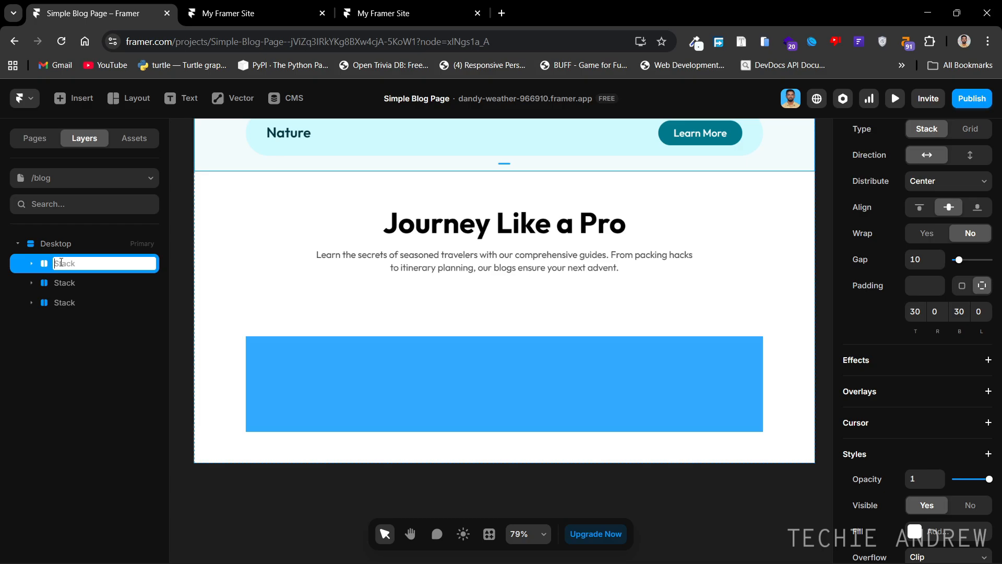
type("Navbar")
key("Return")
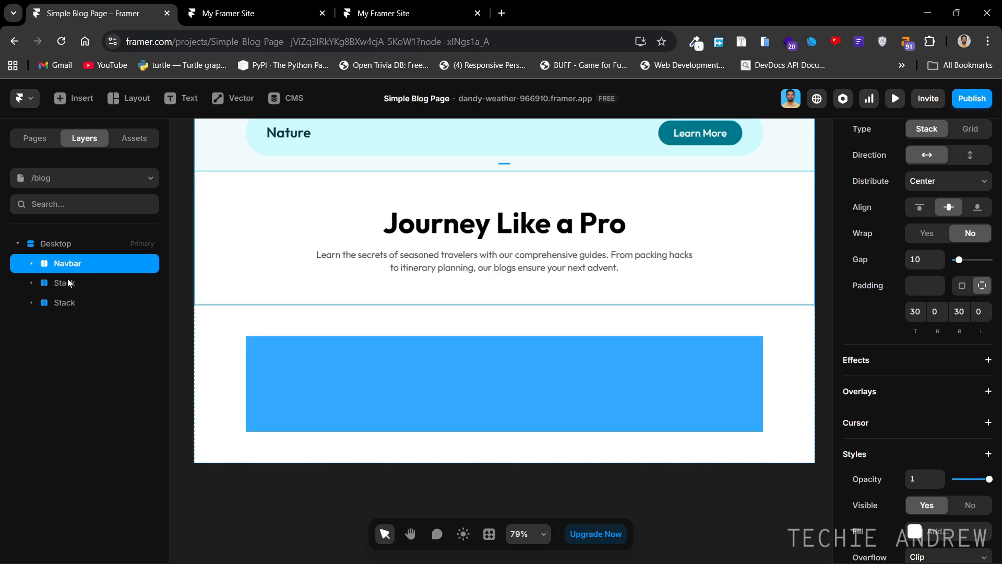
Rename the stack with the "Journey Like a Pro" heading as Hero Section.
double_click(68, 281)
type("Hero S")
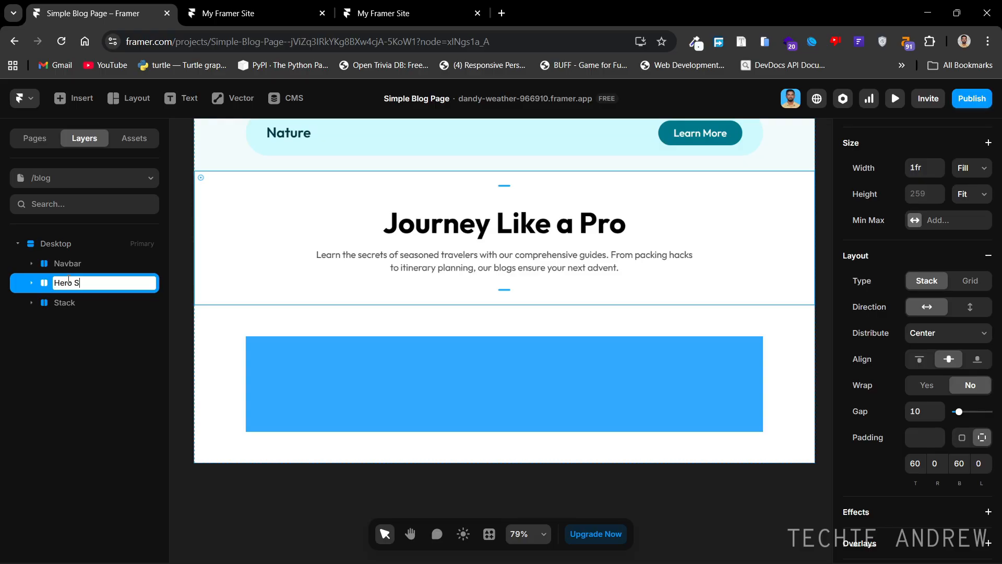
type("ection")
key("Return")
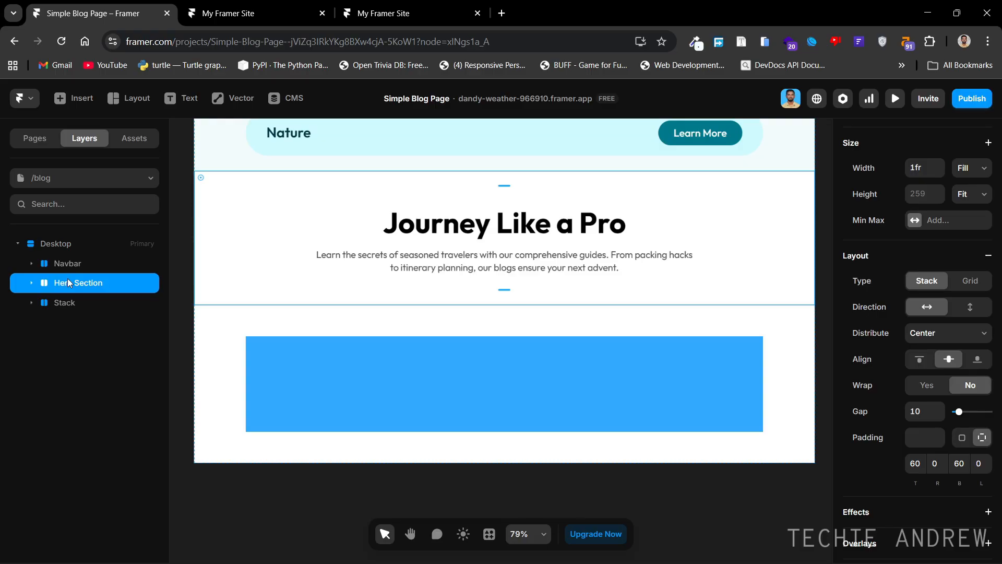
Rename the stack containing the blue frame as Main Blog Cards Section.
double_click(68, 304)
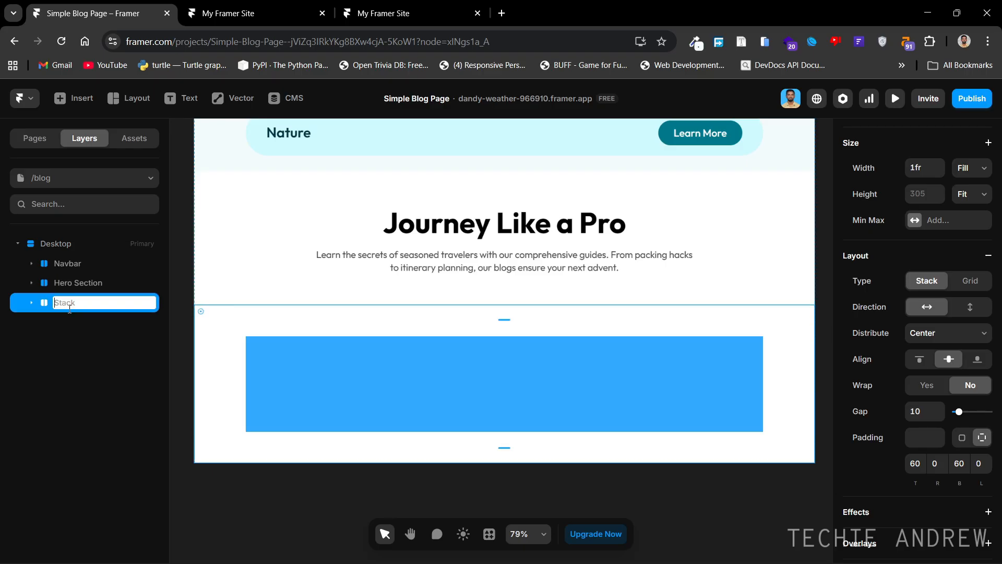
type("Mai")
type("n Blog Pag")
type("Cards Section")
key("Return")
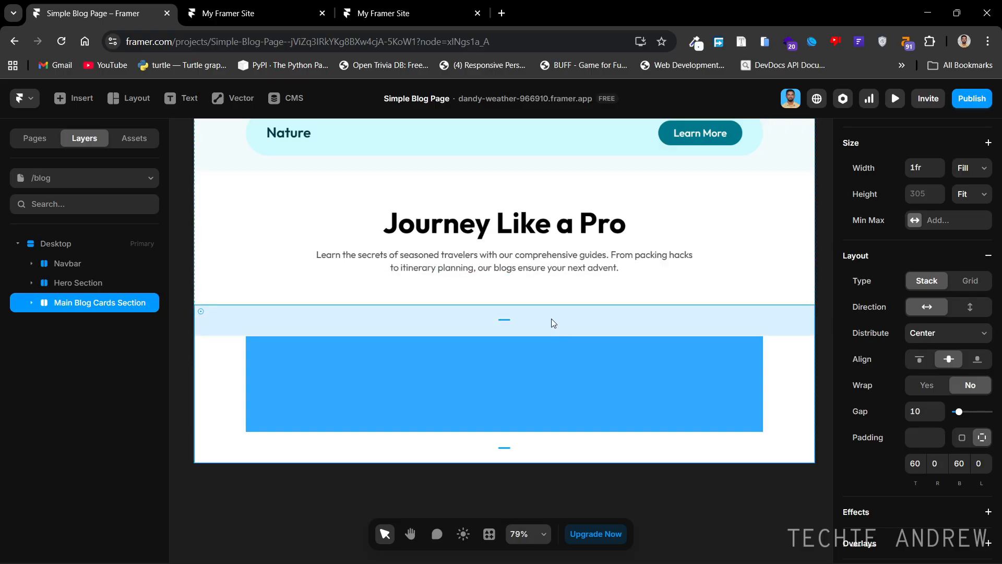
Deselect the blog cards section and collapse the Desktop layer tree.
scroll(538, 381, "down", 1)
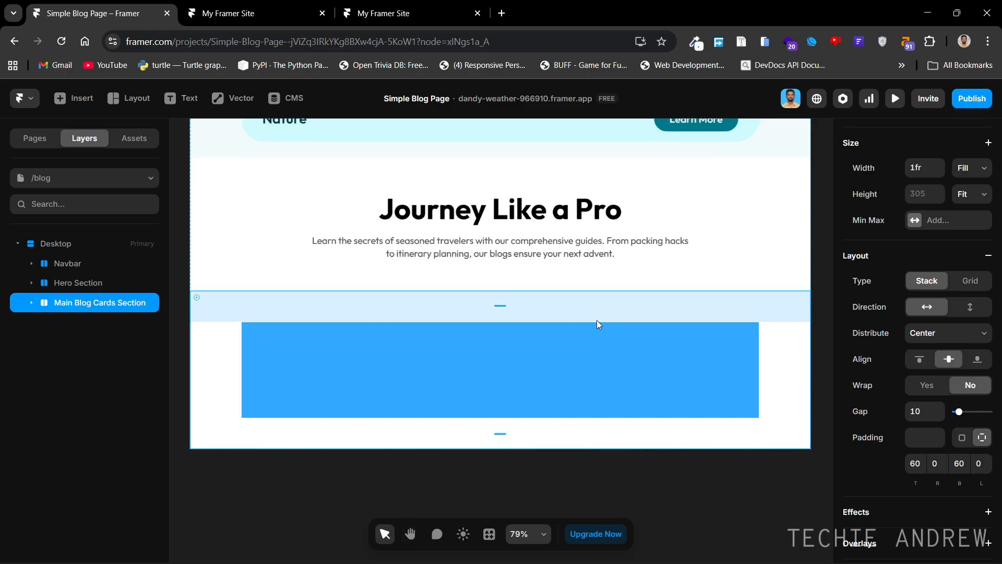
scroll(597, 321, "up", 5)
key("space")
scroll(689, 329, "down", 1)
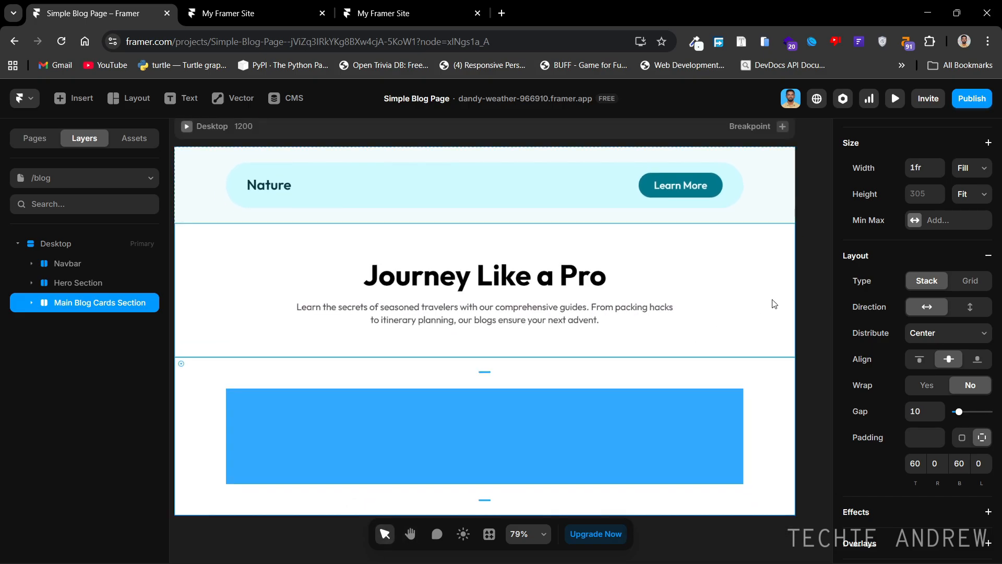
left_click(809, 285)
left_click(17, 244)
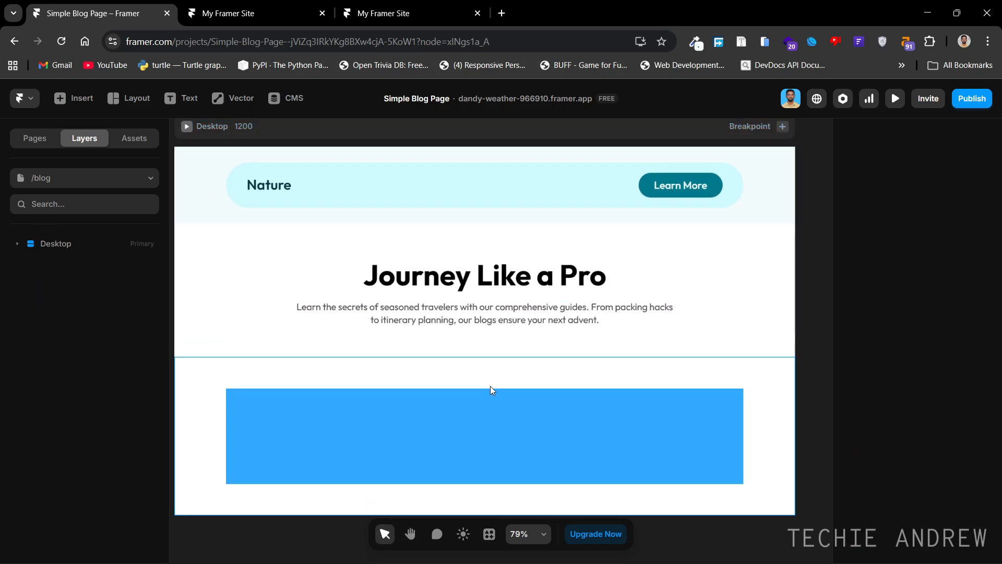
Expand the Desktop layer tree to review the renamed section layers.
key("space")
left_click_drag(490, 387, 474, 359)
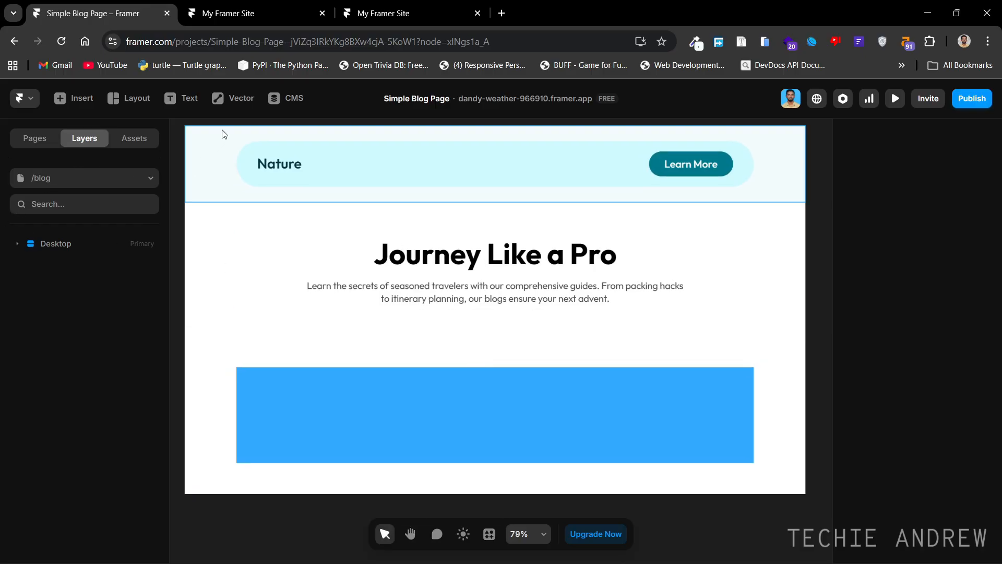
left_click(30, 248)
left_click(17, 244)
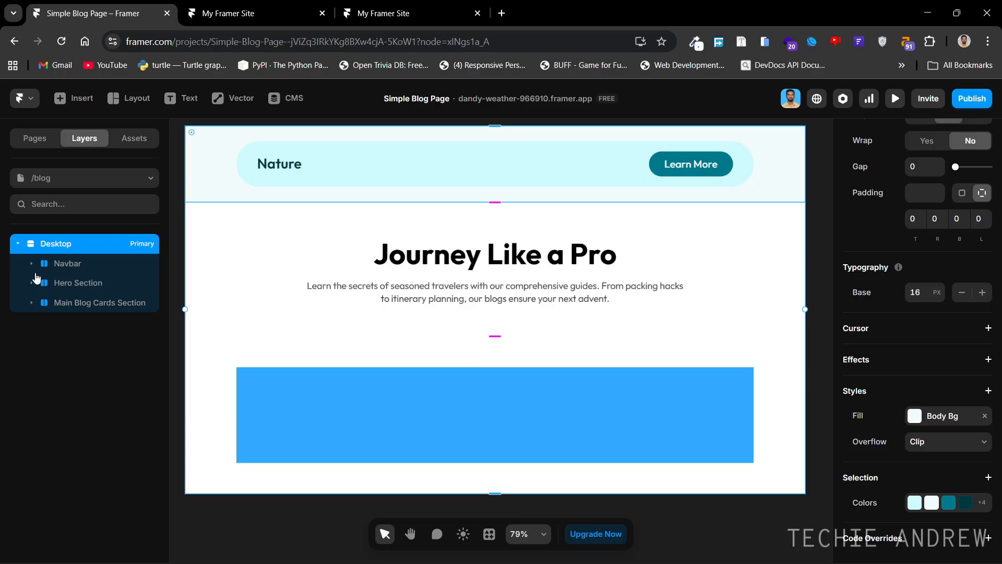
left_click_drag(373, 313, 385, 290)
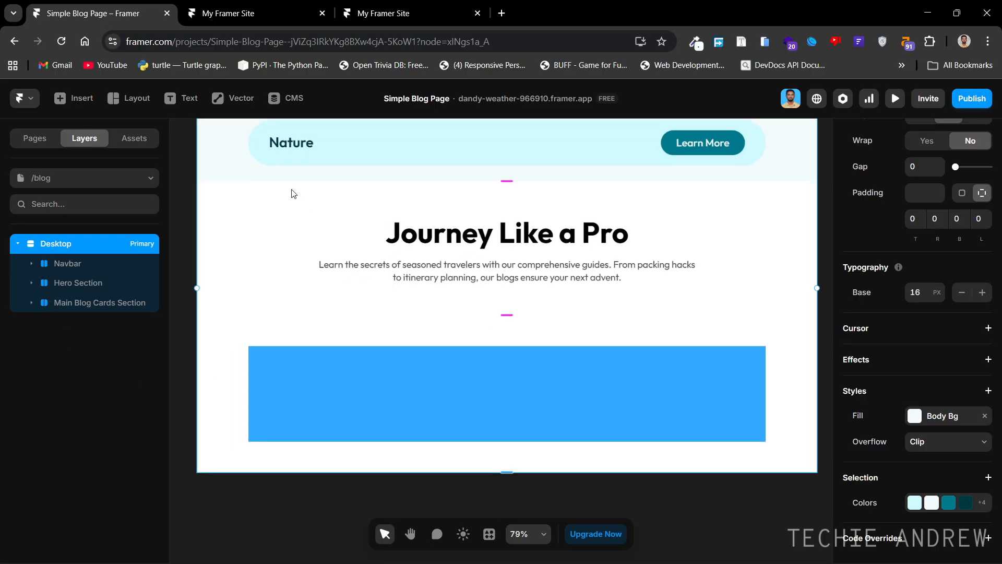
Delete the Aemo Blog, Demo Blog 1 and untitled items from the Blog CMS collection, along with the collection itself.
left_click(286, 100)
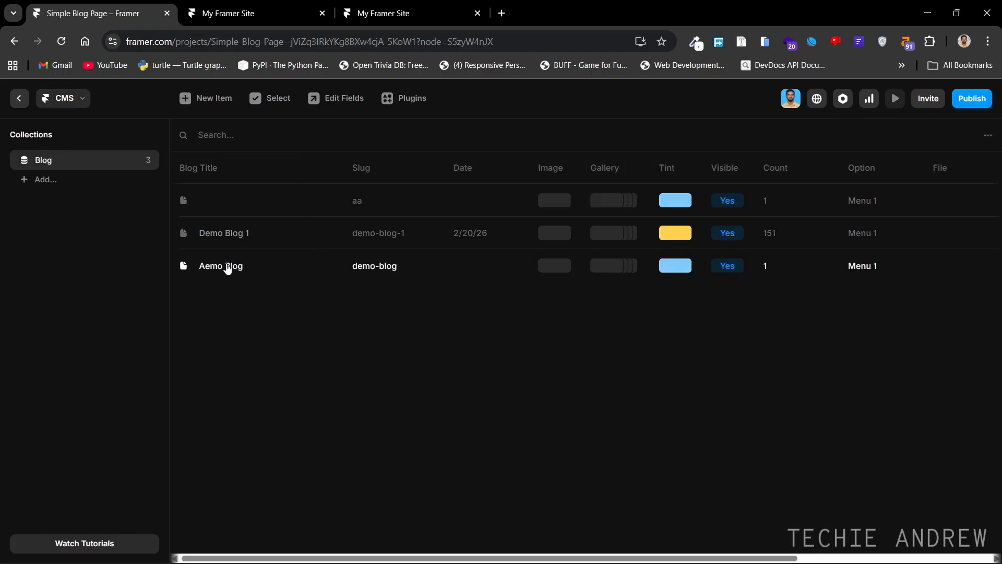
right_click(228, 267)
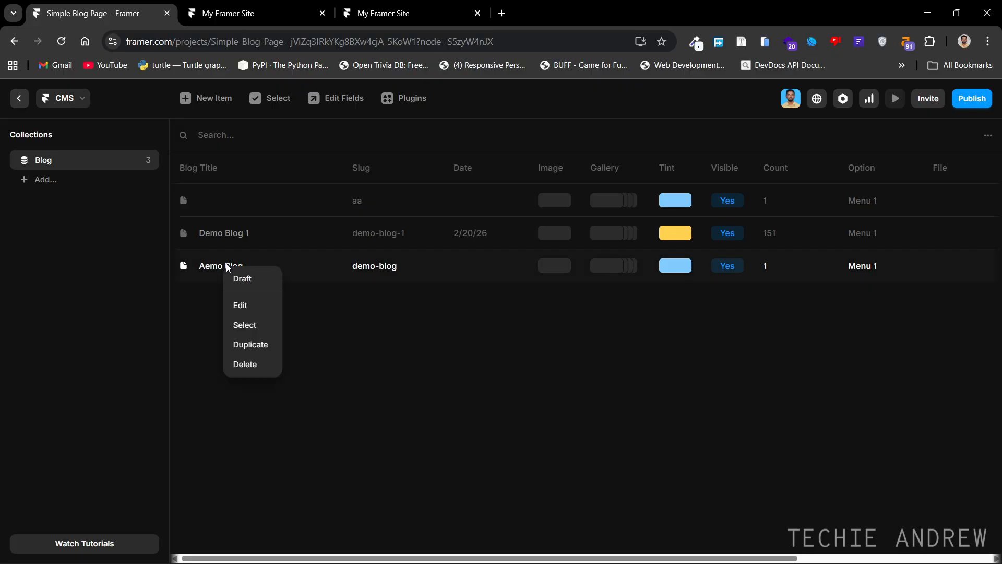
left_click(252, 365)
right_click(241, 237)
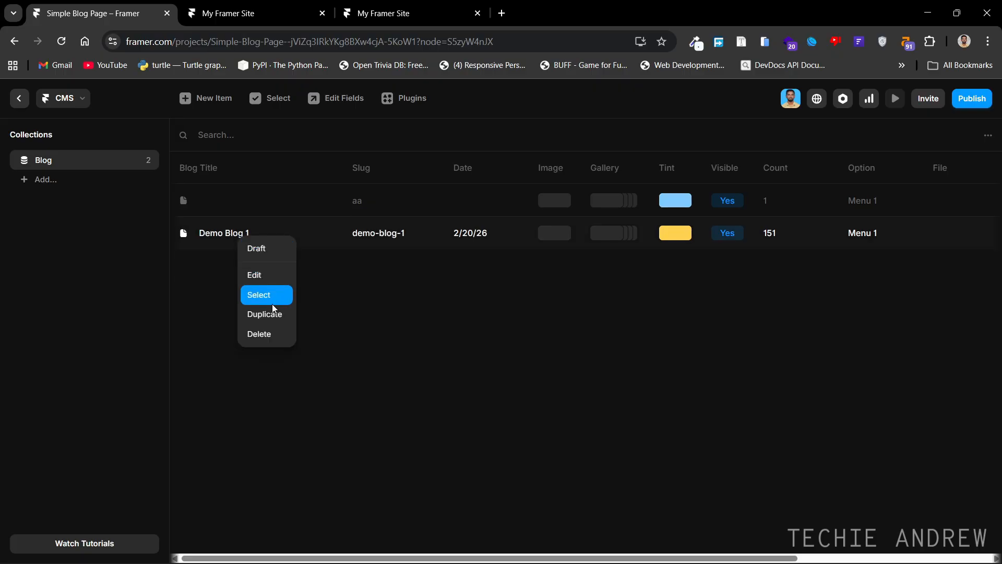
left_click(269, 335)
right_click(251, 205)
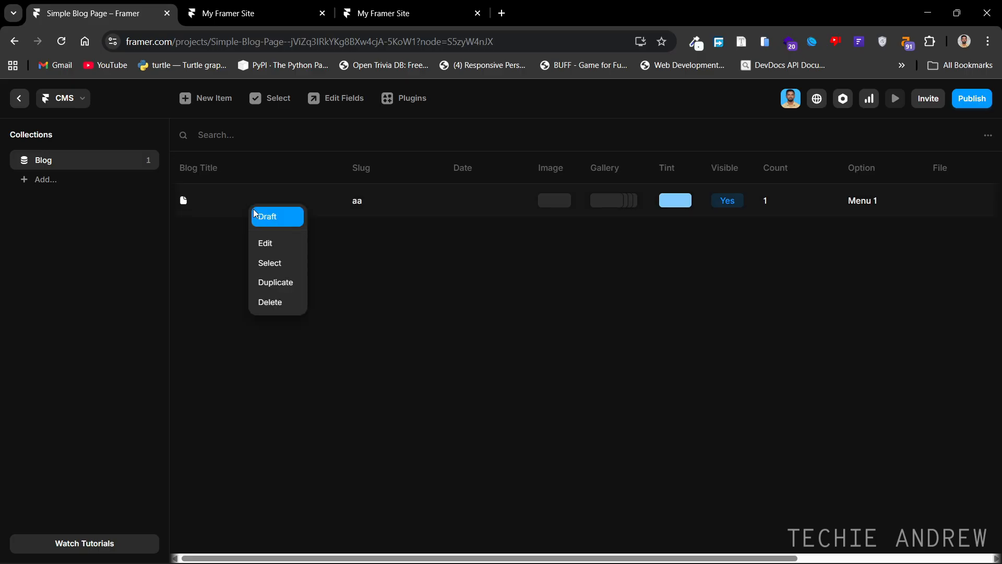
left_click(274, 308)
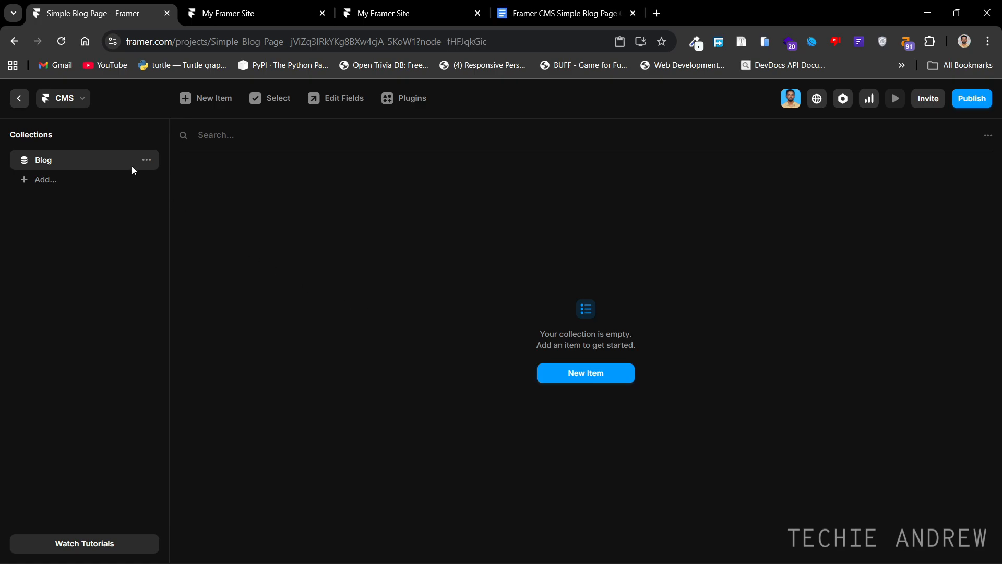
left_click(147, 161)
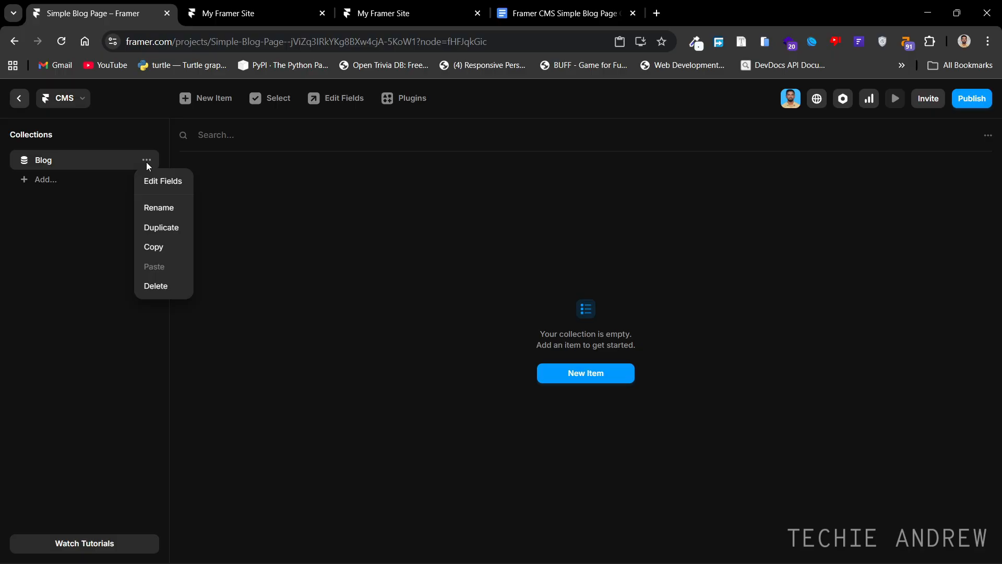
left_click(156, 286)
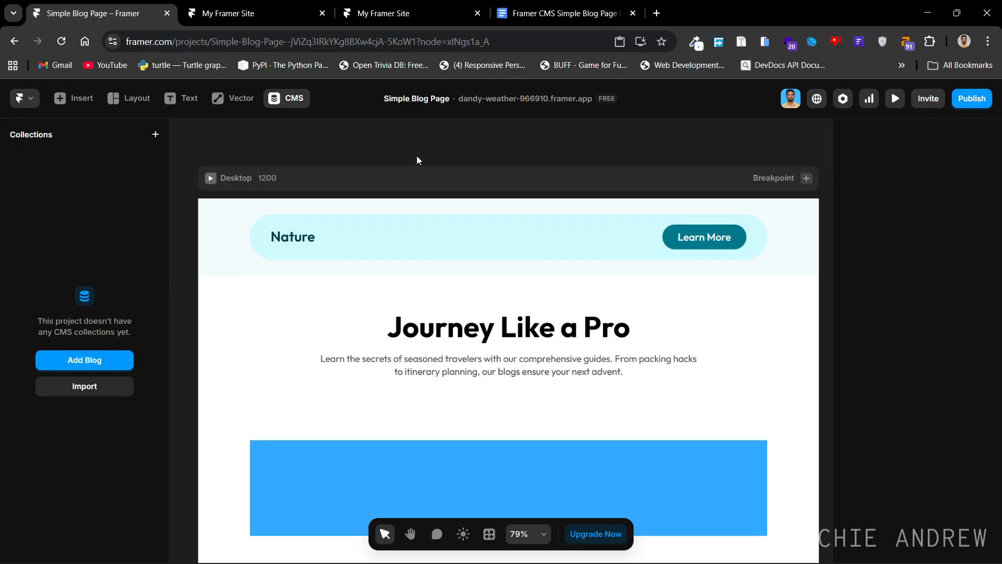
Return from the CMS collections to the page layers and collapse the Desktop layer tree.
left_click_drag(418, 149, 413, 165)
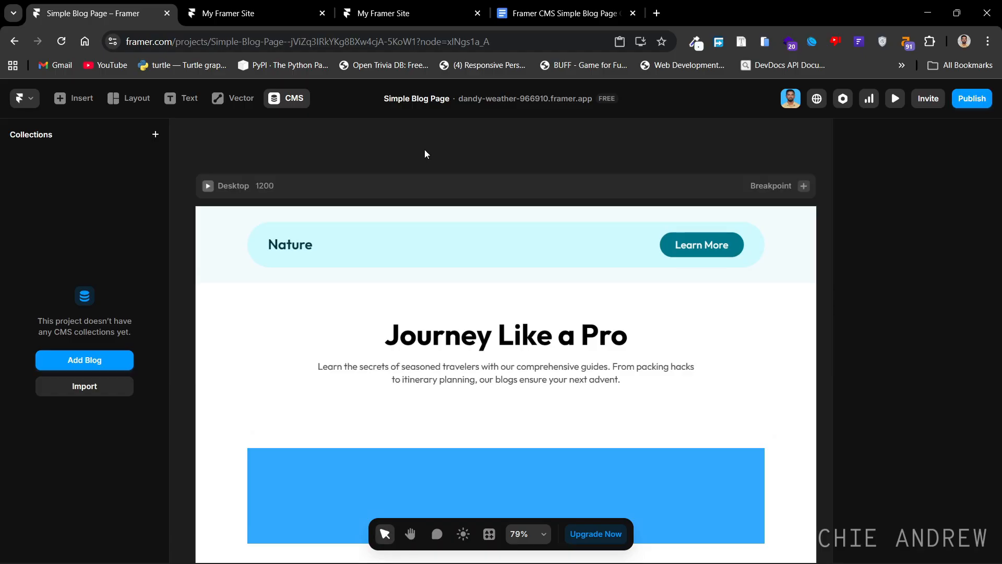
left_click(424, 150)
left_click(19, 248)
left_click(19, 248)
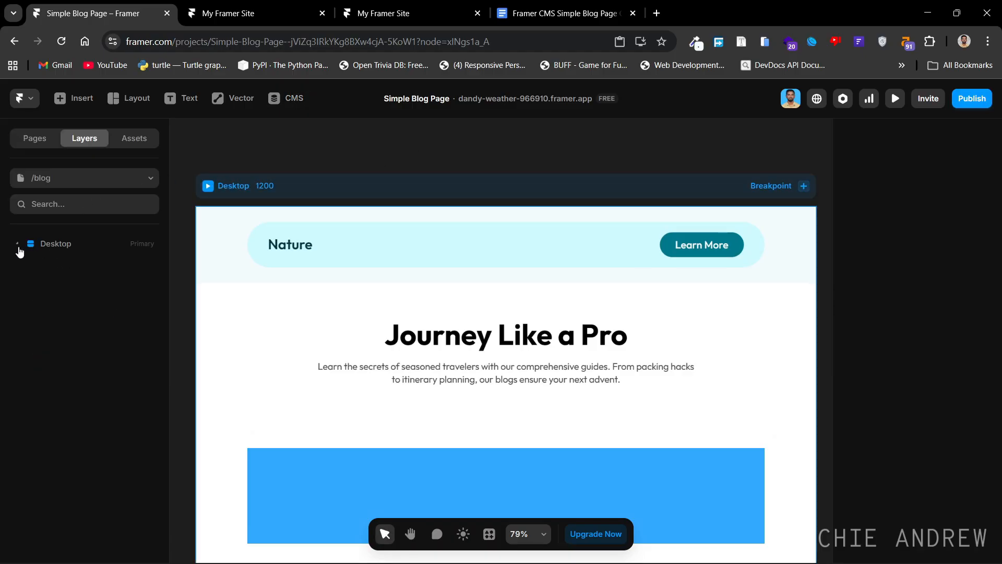
left_click(322, 153)
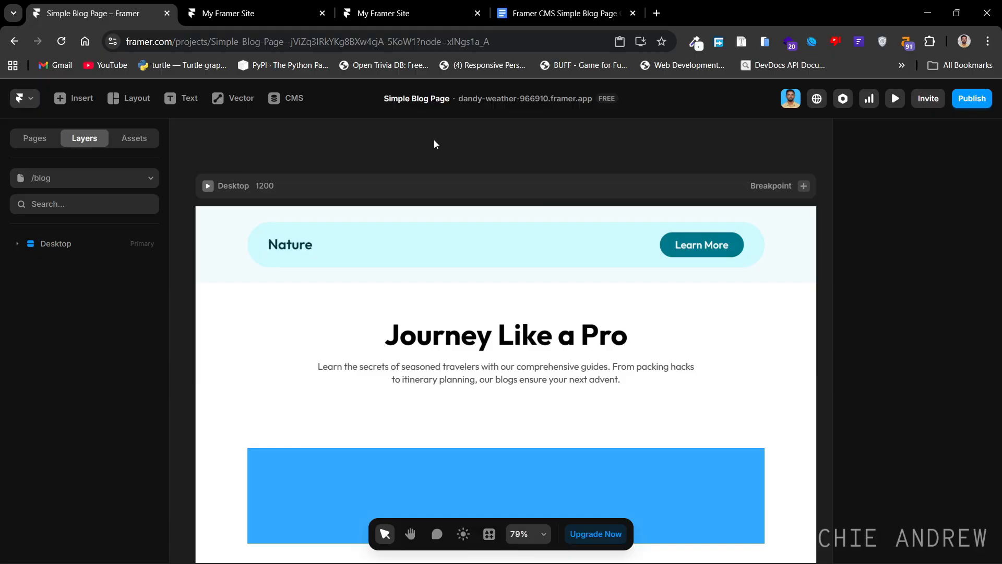
Create a new CMS collection named Blog.
left_click(293, 101)
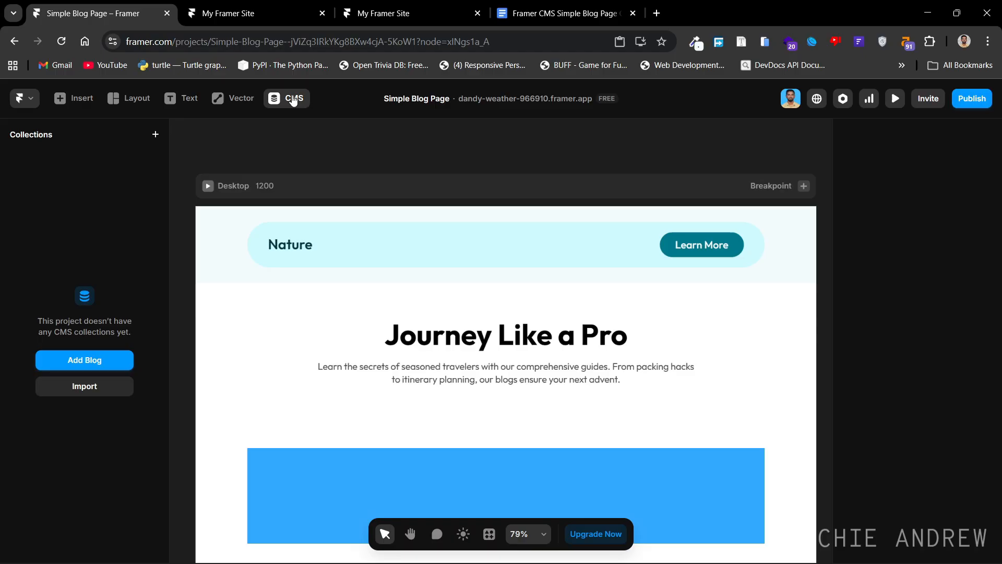
left_click(156, 136)
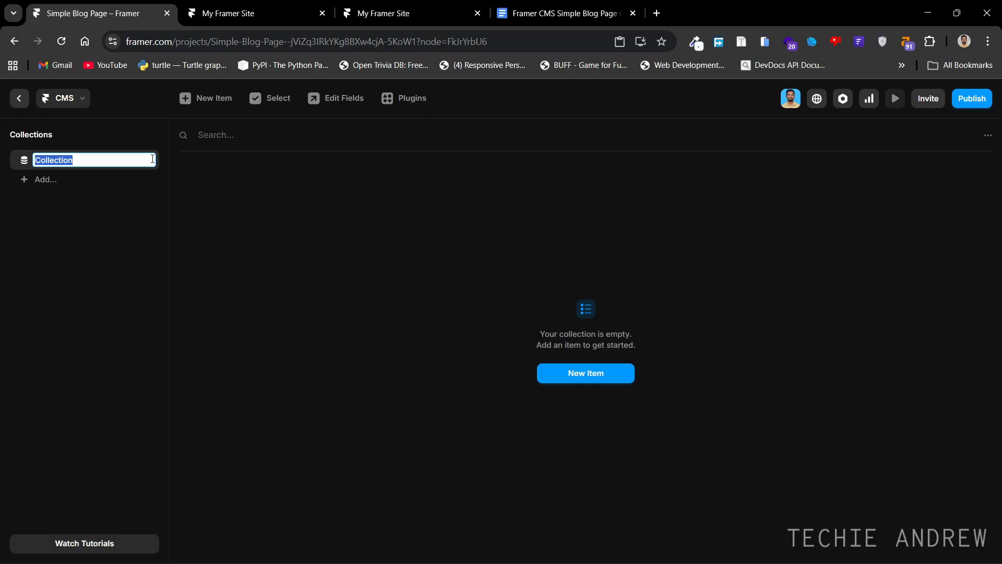
type("Blog")
key("Return")
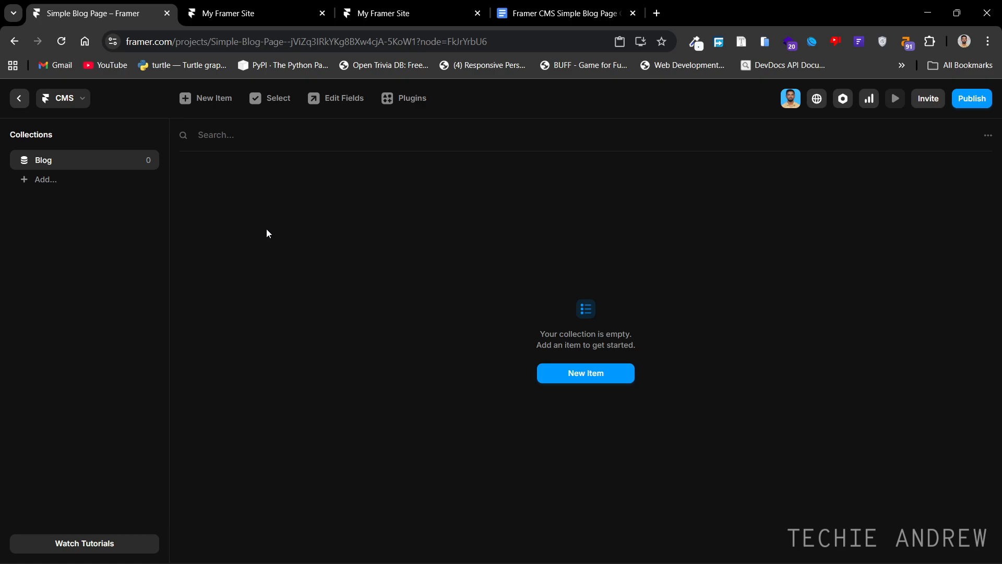
Add an item to the Blog collection, titled "Why Humans Naturally Feel Connected to Nature", copied from the Blog 1 heading in the Google Docs document.
left_click(582, 376)
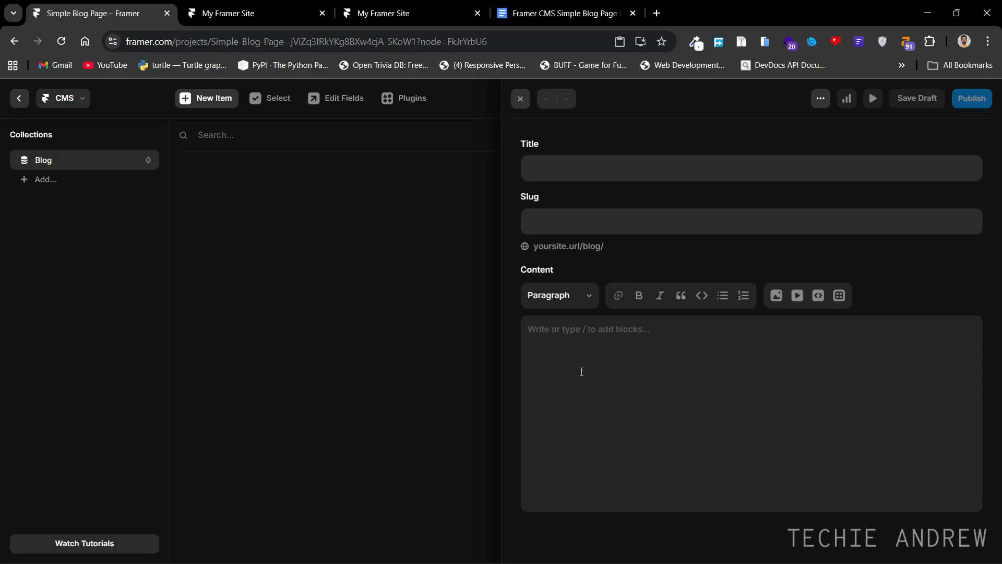
left_click(563, 173)
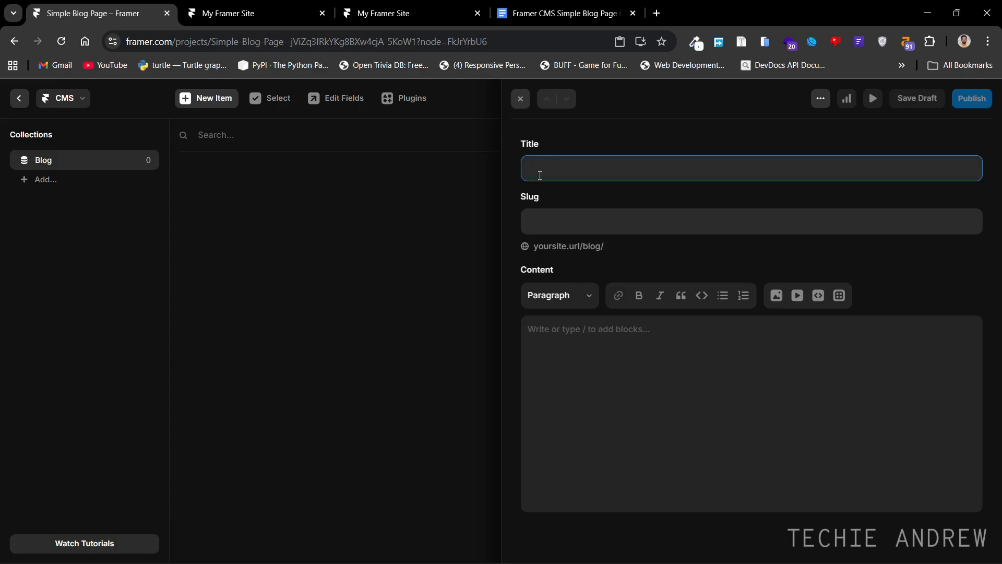
left_click(548, 4)
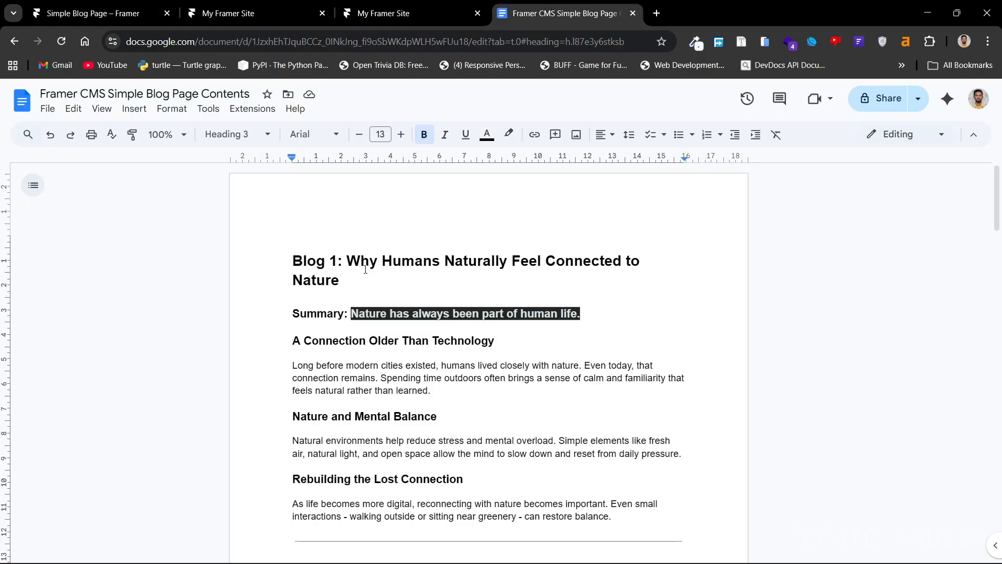
left_click_drag(339, 281, 353, 261)
key("ctrl+c")
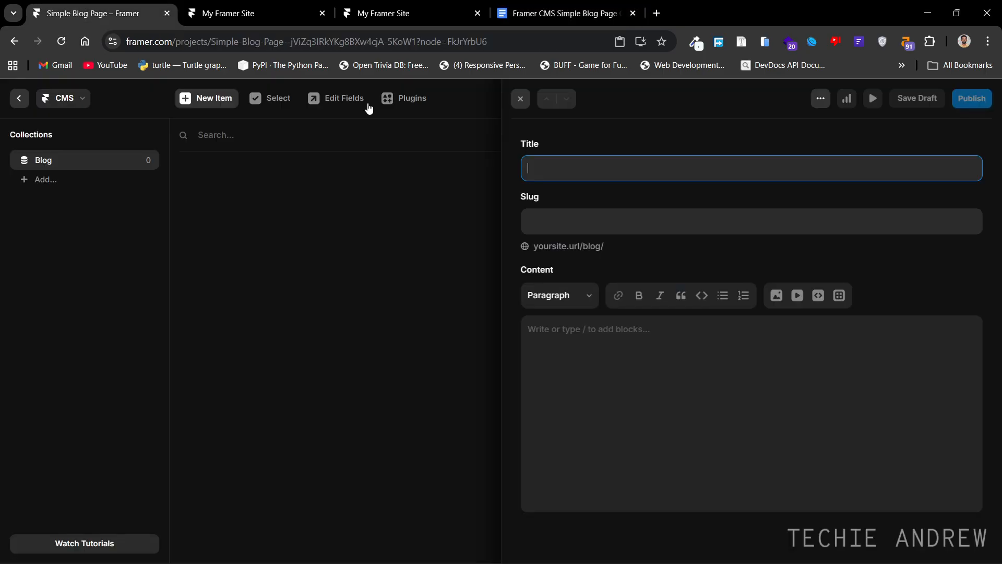
left_click(78, 12)
key("ctrl+v")
left_click(626, 198)
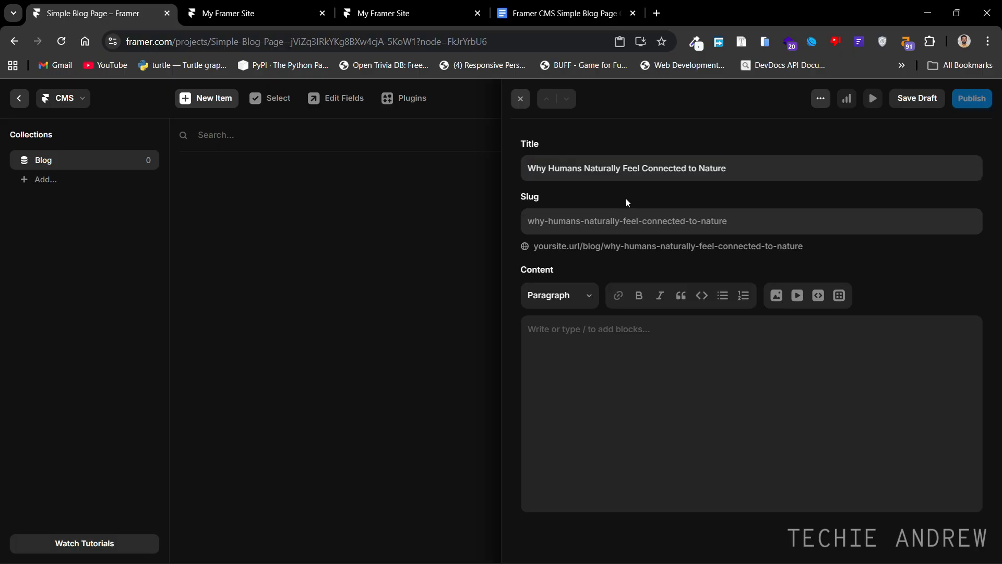
Set the item's slug to why-humans-naturally-feel-connected-to-nature.
left_click(617, 227)
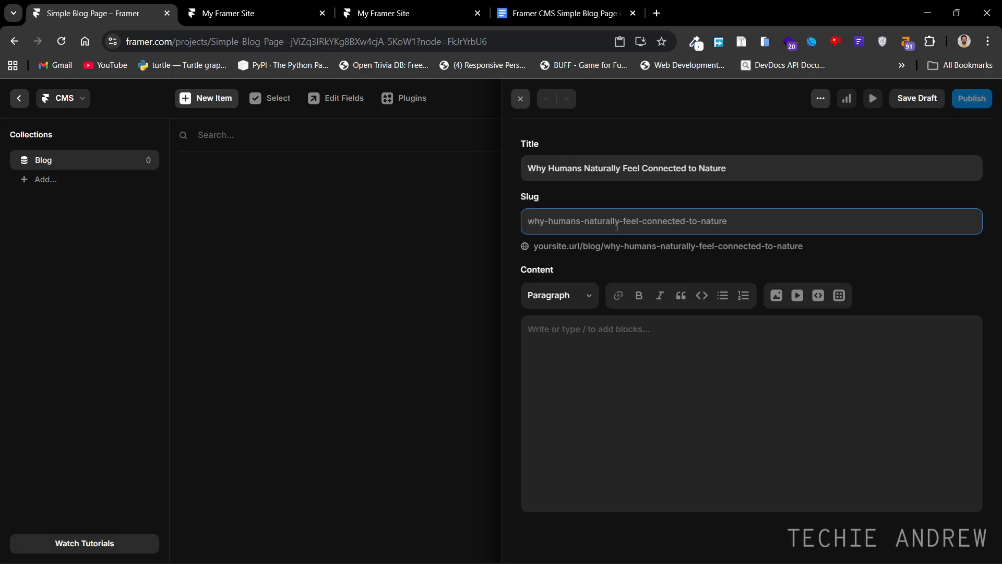
type("why-humans-naturally-feel-connected-to-nature")
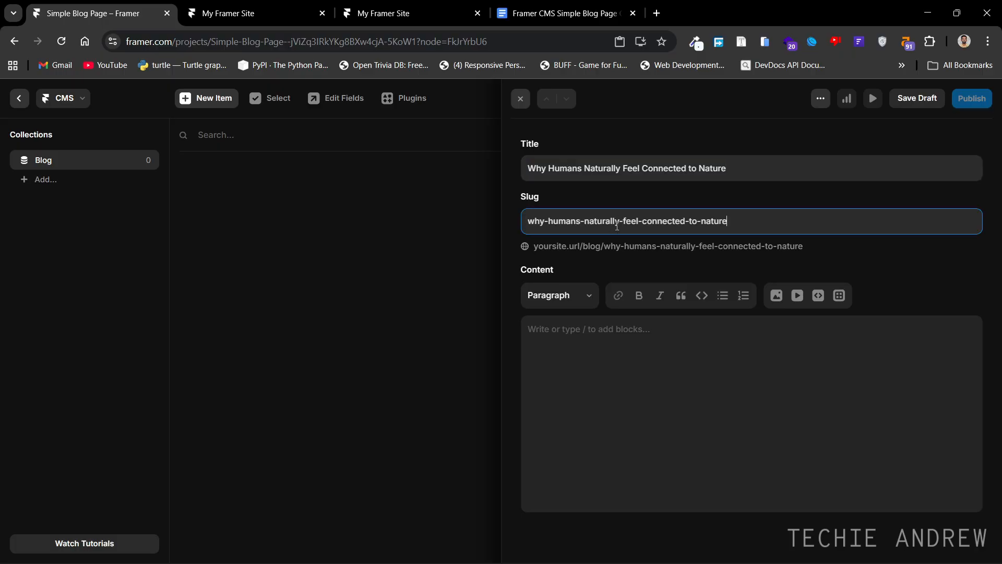
left_click(635, 192)
Replace the slug with the title text "Why Humans Naturally Feel Connected to Nature".
triple_click(643, 167)
key("ctrl+c")
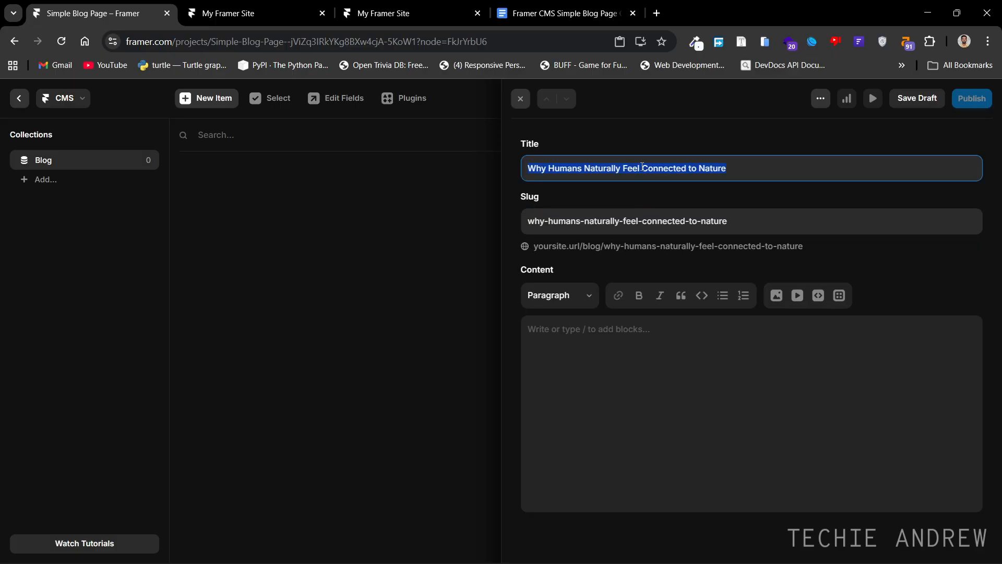
left_click(632, 192)
triple_click(623, 221)
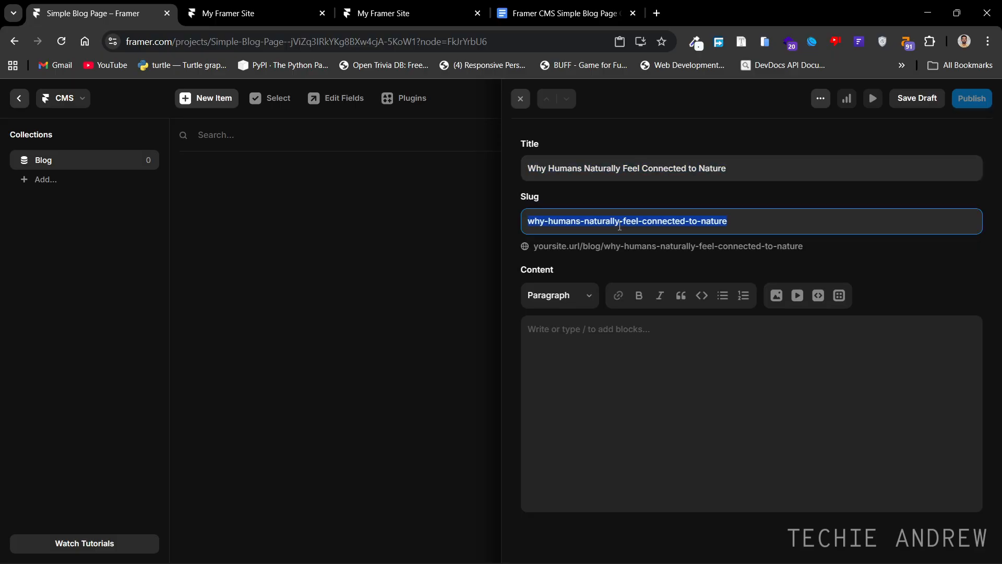
key("ctrl+v")
left_click(634, 192)
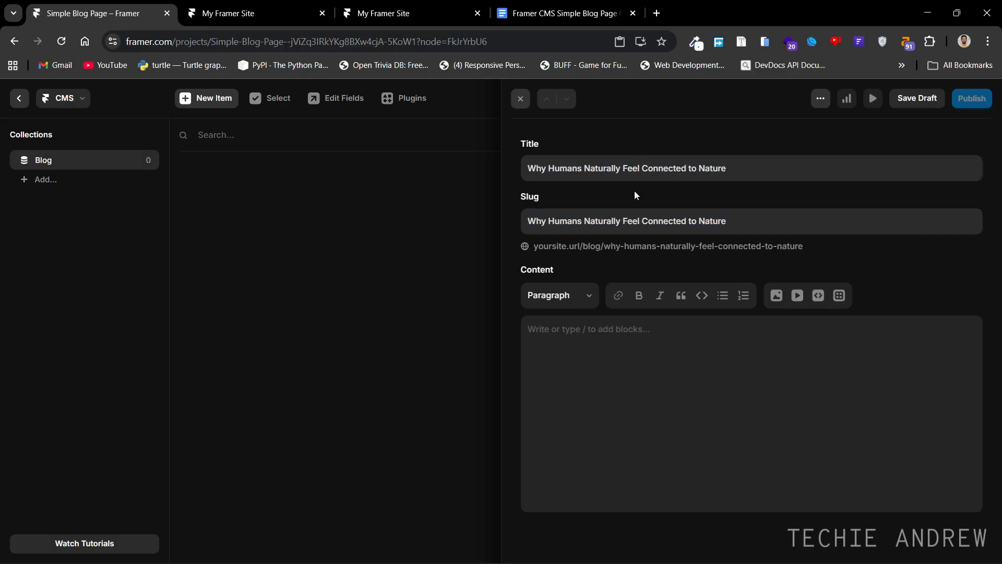
triple_click(608, 223)
key("ctrl+v")
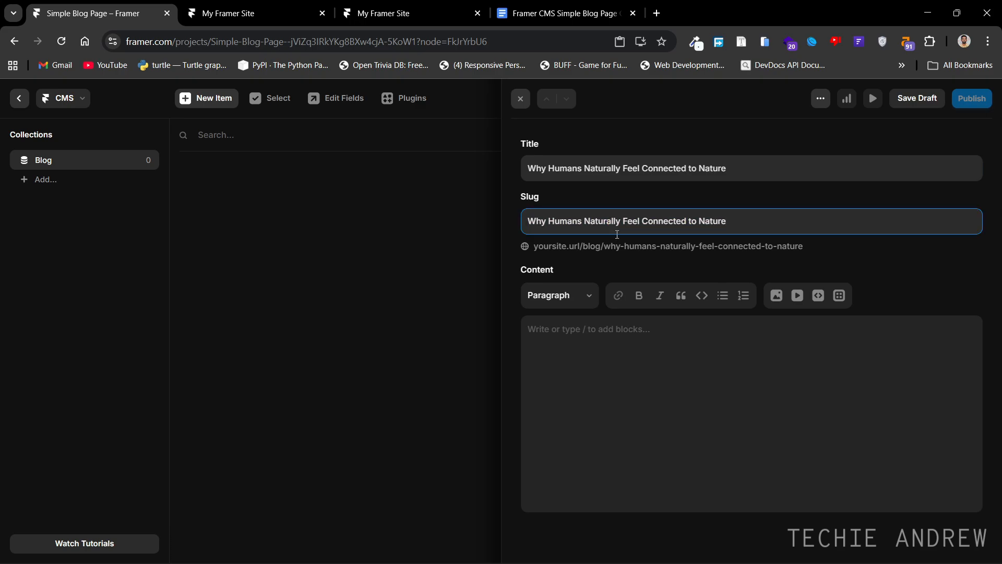
left_click(608, 258)
triple_click(758, 222)
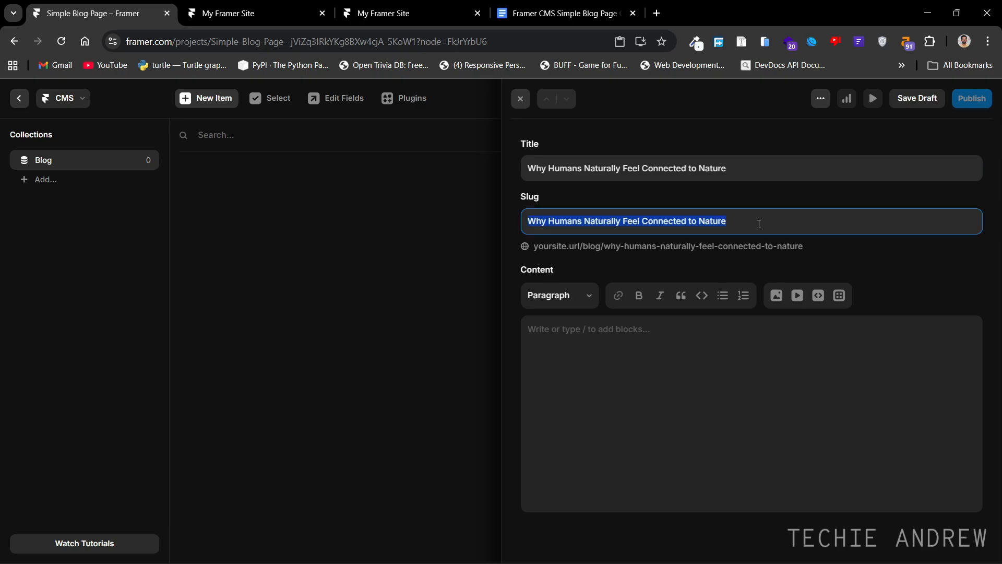
key("ctrl+v")
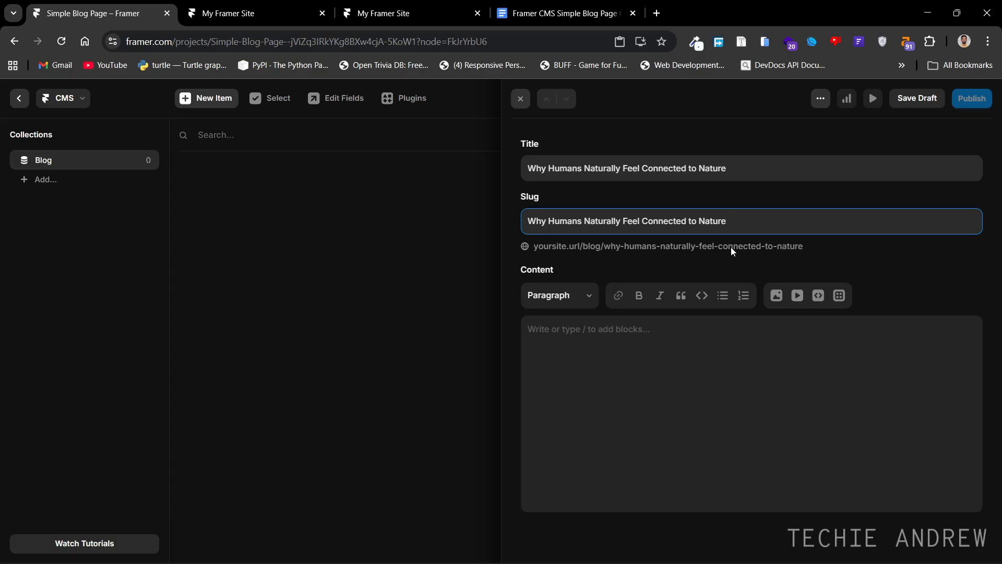
Close the new blog item, keeping it as a draft, and reopen it for editing.
key("ctrl+a")
left_click(733, 204)
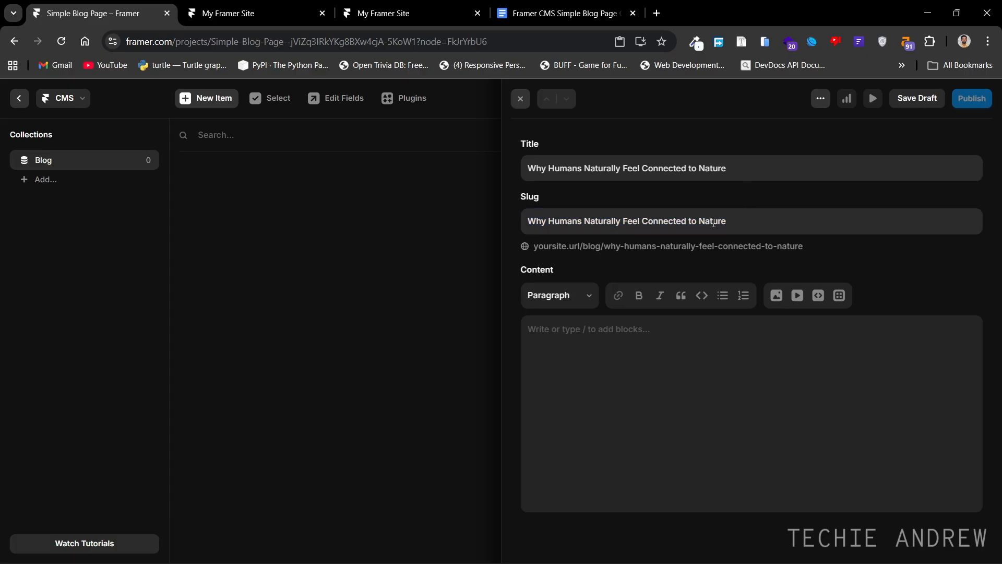
left_click(714, 222)
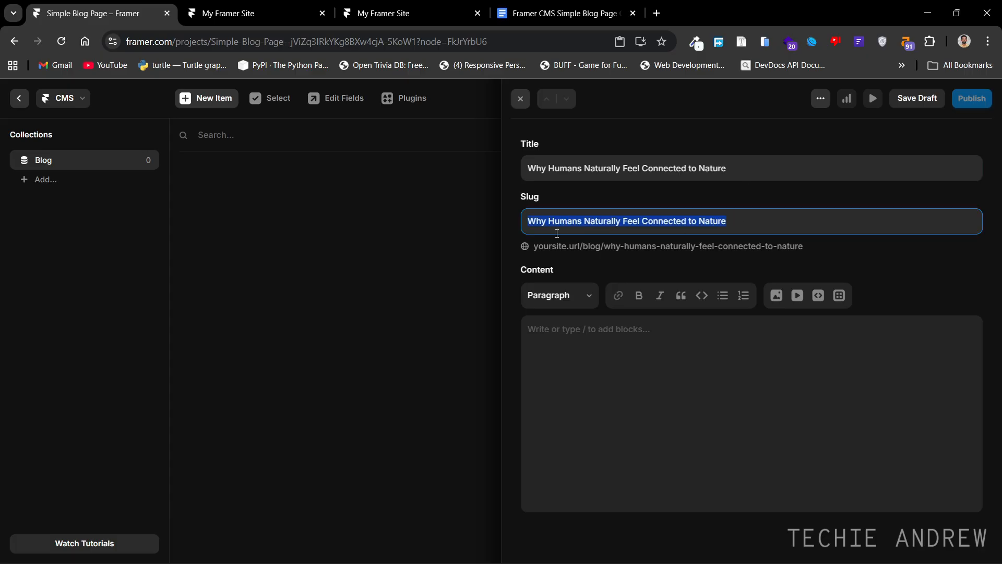
left_click(521, 99)
left_click(484, 227)
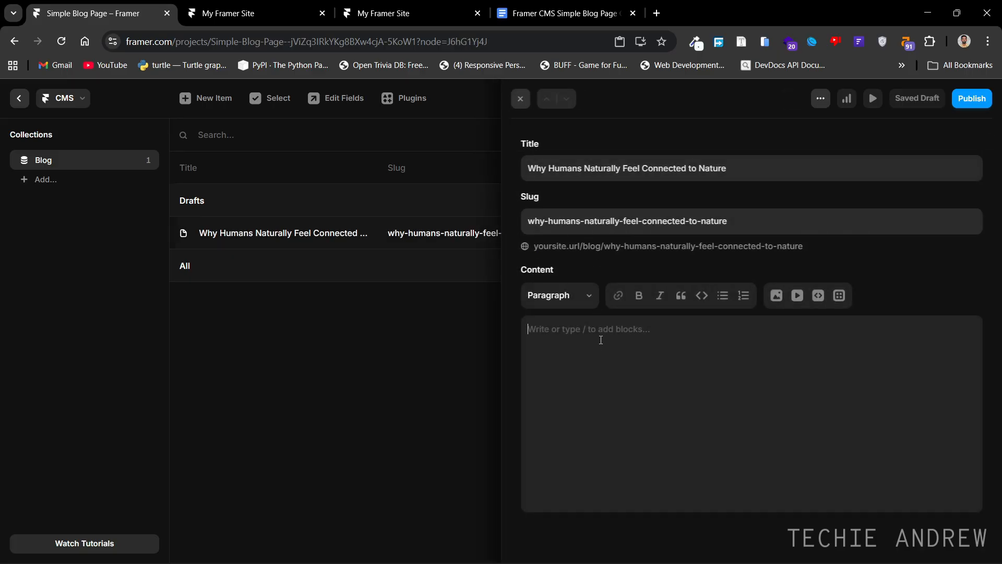
In the Google Docs document, copy Blog 1's summary sentence "Nature has always been part of human life.".
left_click(601, 14)
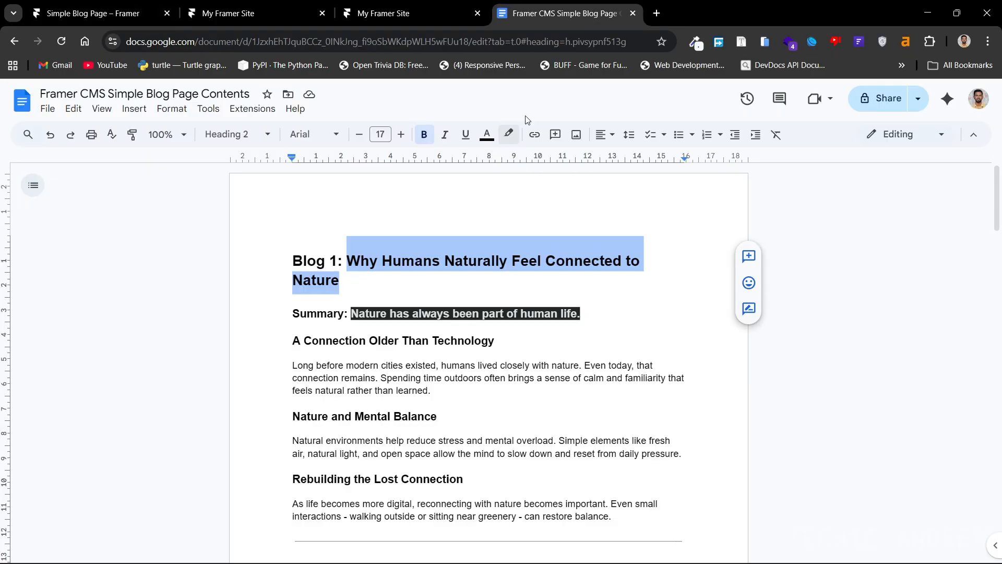
left_click(447, 313)
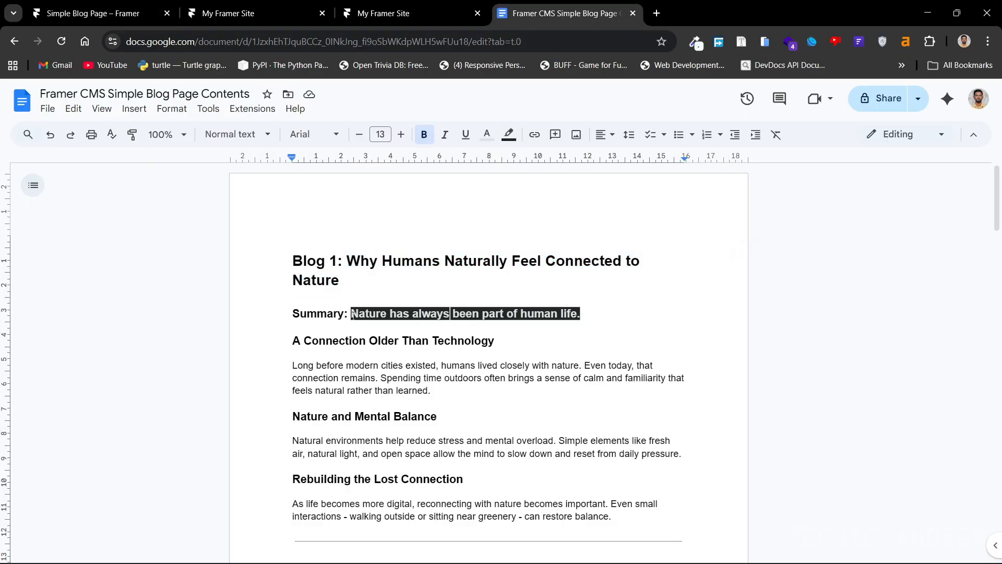
left_click_drag(353, 315, 587, 316)
key("ctrl+c")
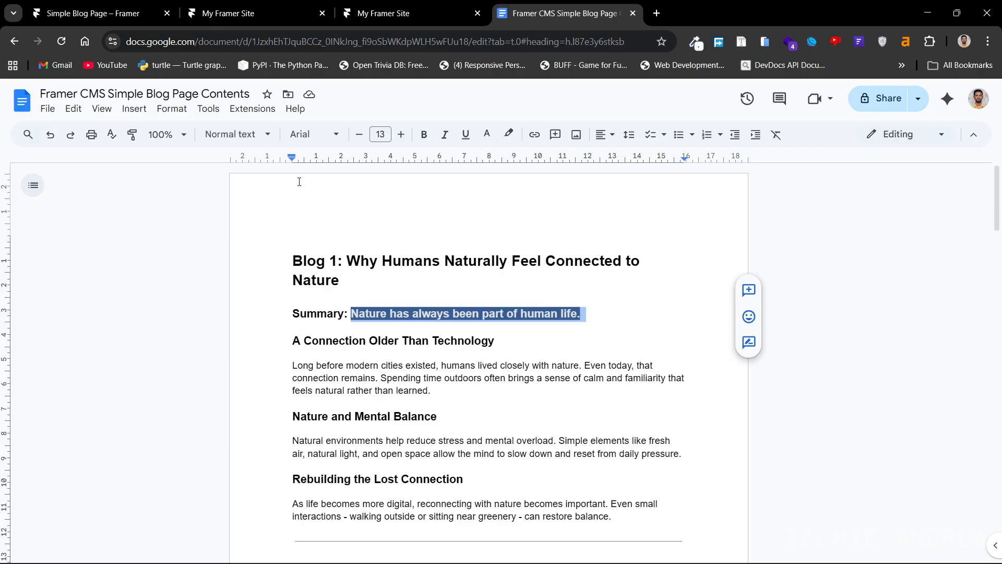
Close the developer tools and the browser page showing the published site's blog, and return to the Simple Blog Page project in Framer.
left_click(137, 12)
left_click(422, 6)
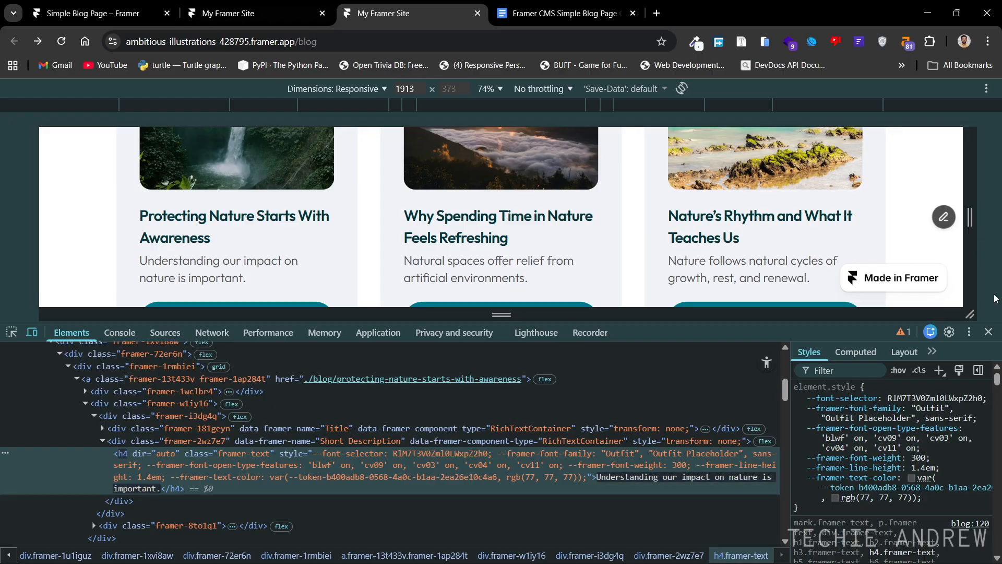
left_click(989, 331)
left_click(478, 13)
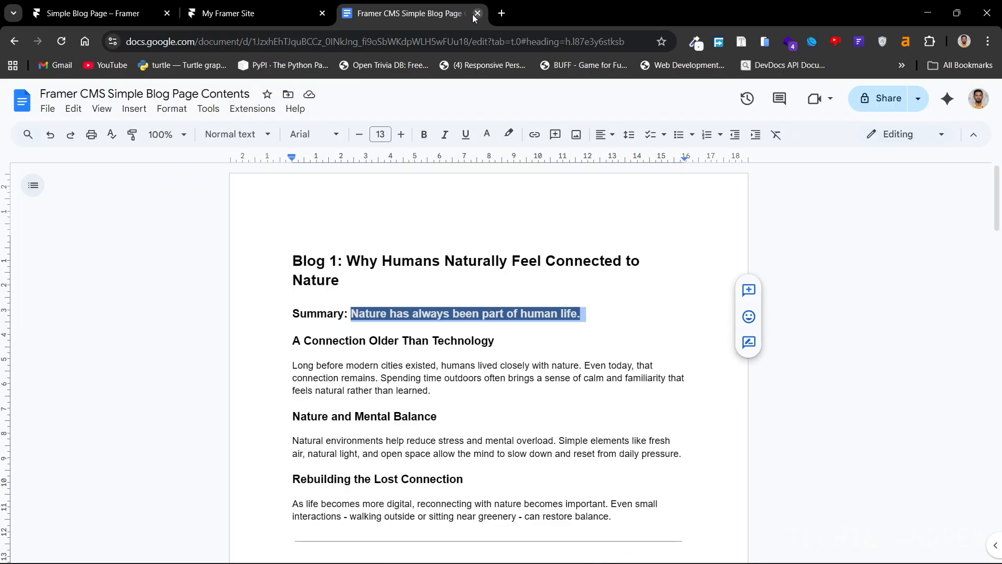
left_click(131, 11)
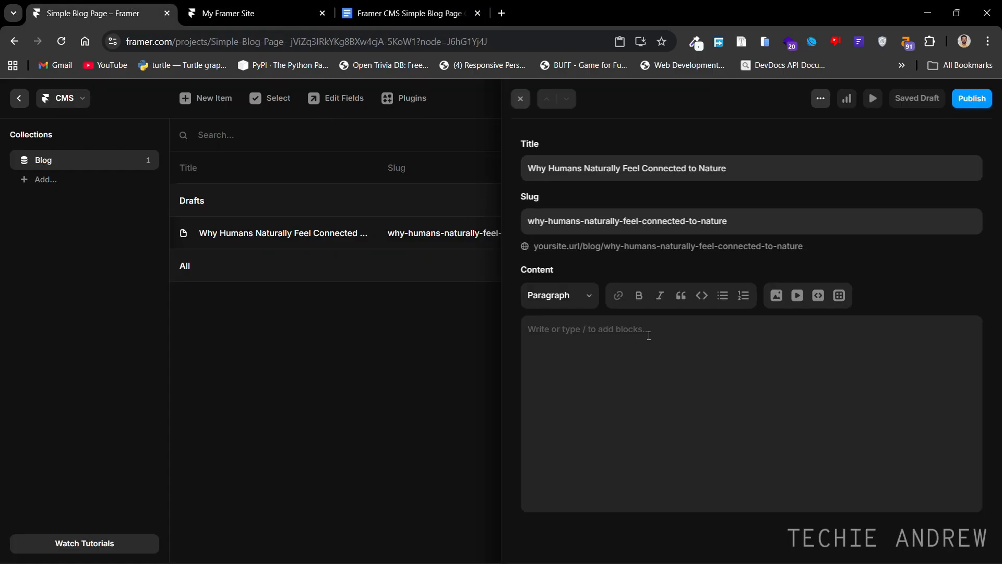
Add a plain text field named Summary to the Blog collection, with the text area option enabled.
left_click(325, 99)
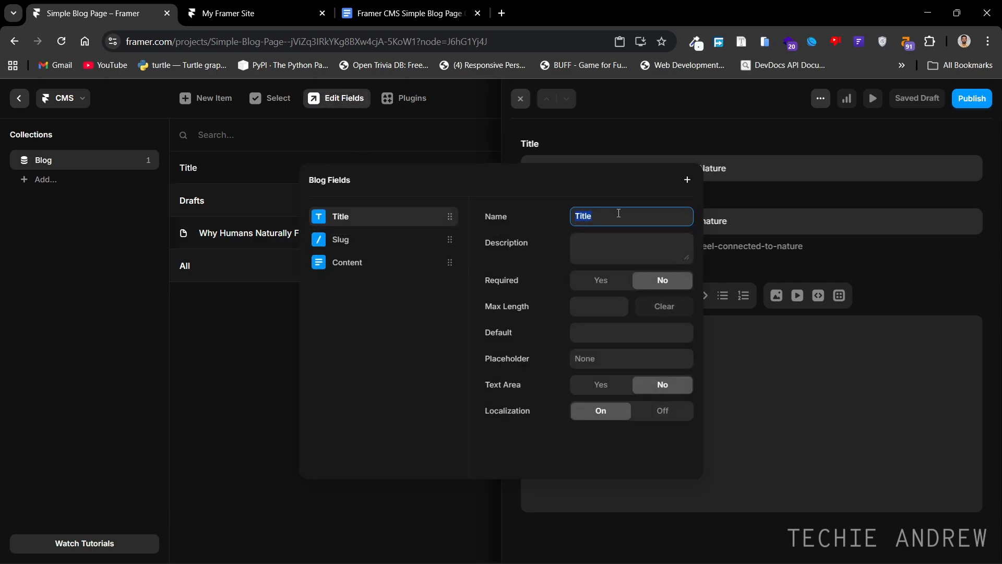
left_click(688, 181)
left_click(715, 233)
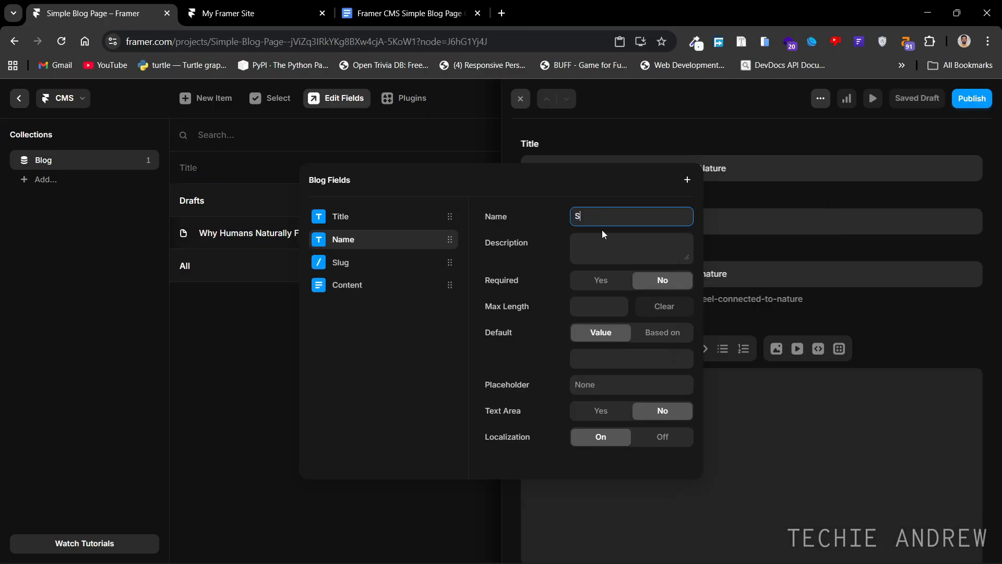
key("Return")
left_click(596, 412)
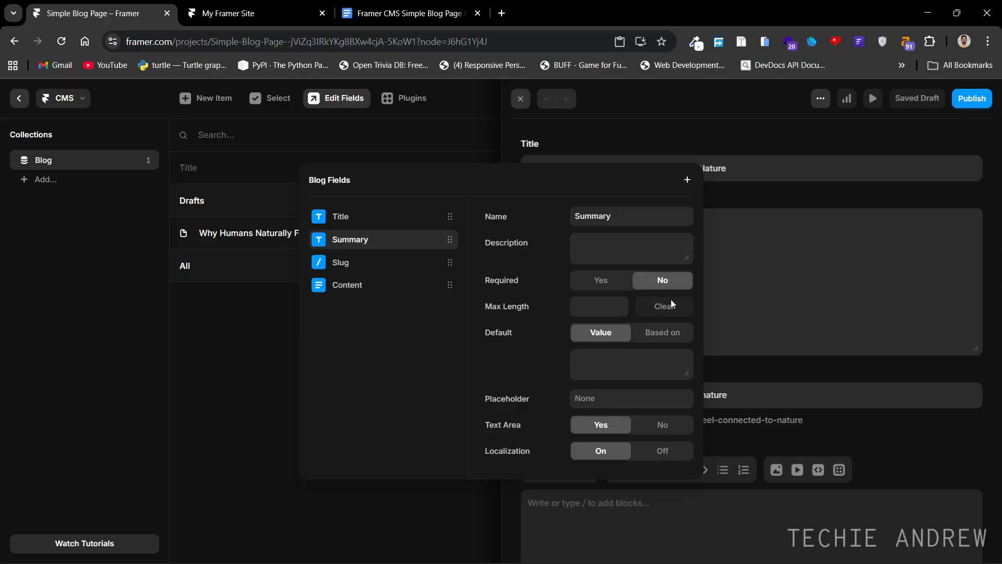
left_click(737, 236)
Paste "Nature has always been part of human life." as the blog item's summary.
left_click(679, 236)
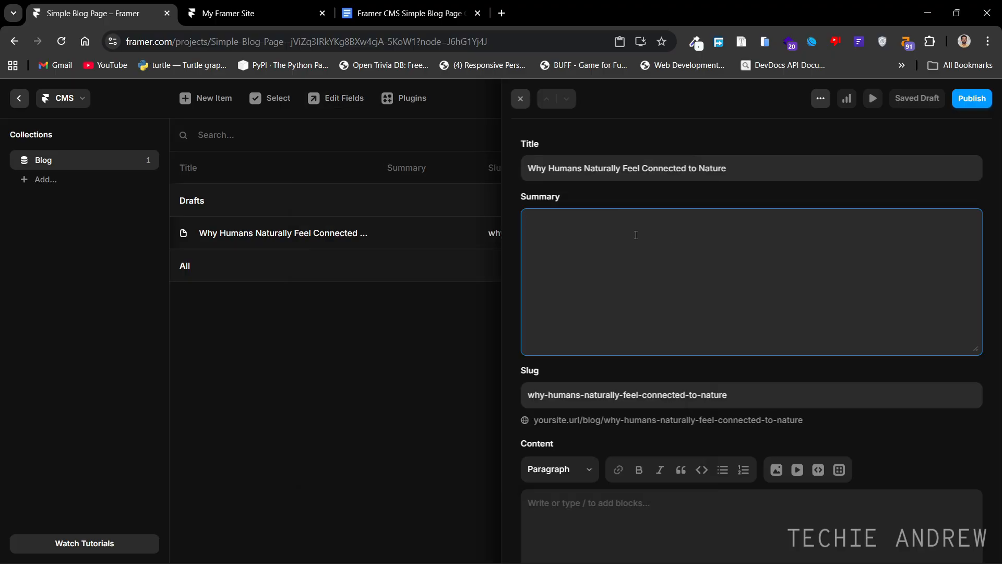
key("ctrl+v")
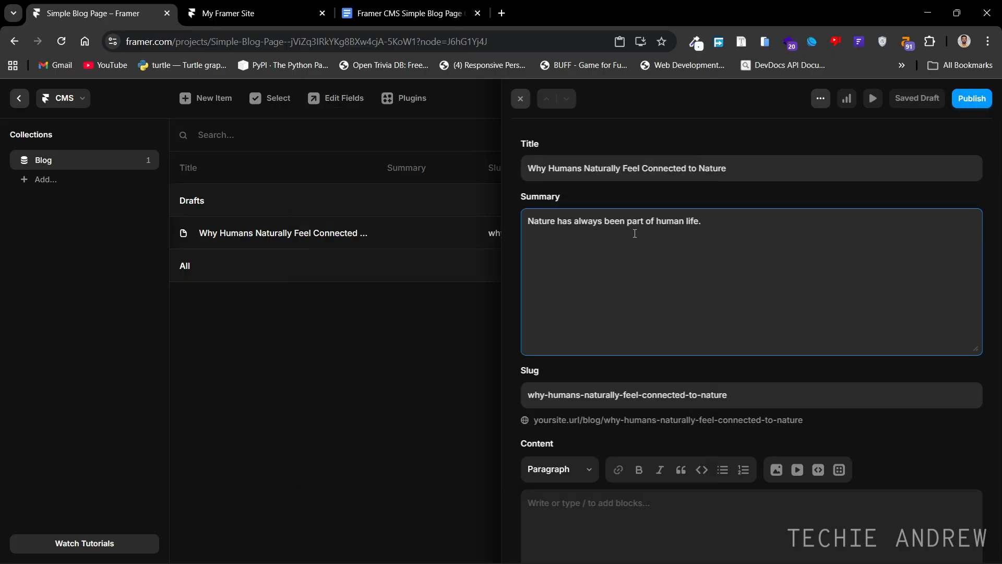
left_click(700, 364)
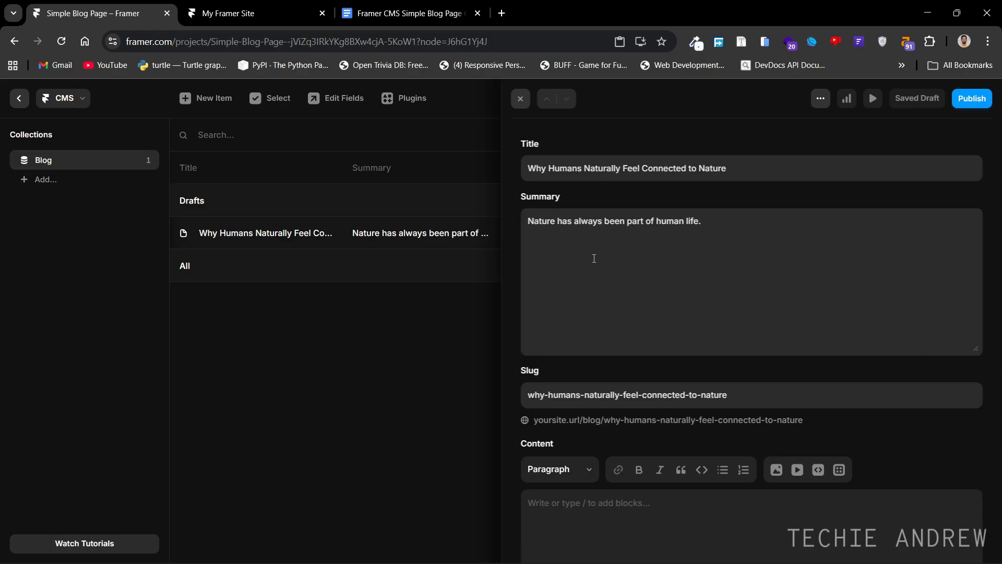
Fill the item's Content with Blog 1's three headed sections copied from the Google Docs document, removing the trailing empty line.
left_click(434, 15)
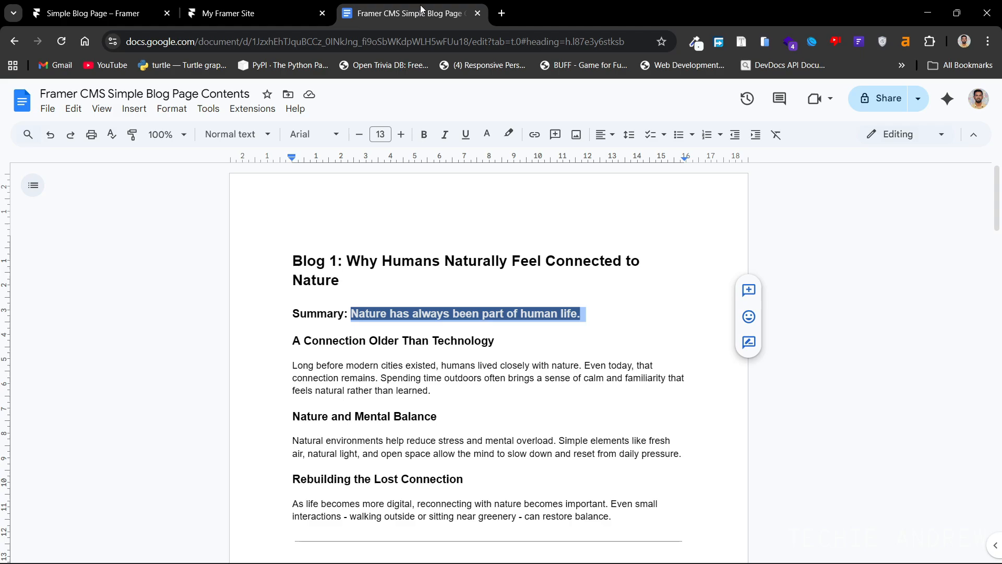
scroll(453, 238, "down", 3)
scroll(665, 464, "up", 3)
left_click(637, 518)
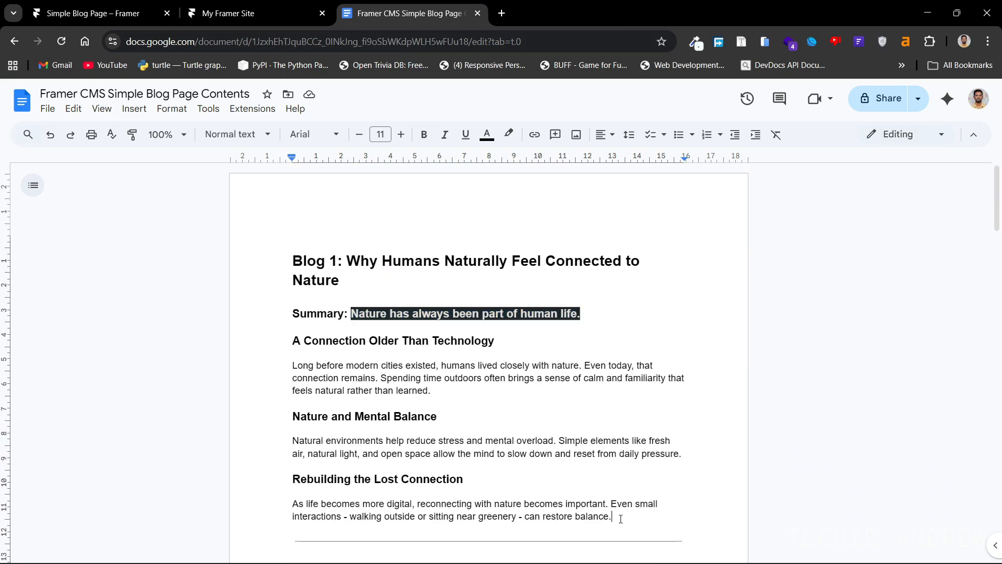
left_click_drag(614, 517, 292, 339)
key("ctrl+c")
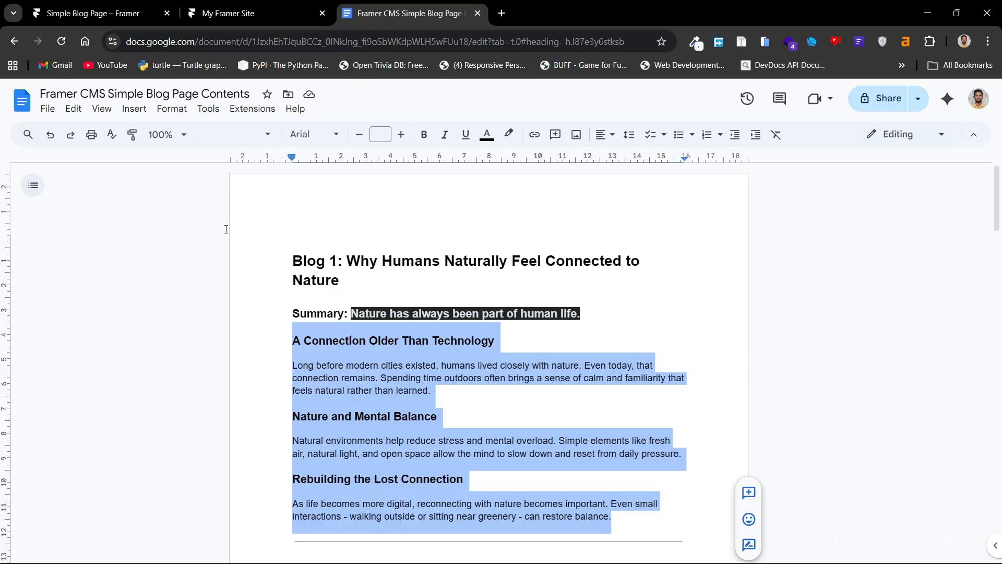
left_click(102, 4)
scroll(689, 340, "down", 3)
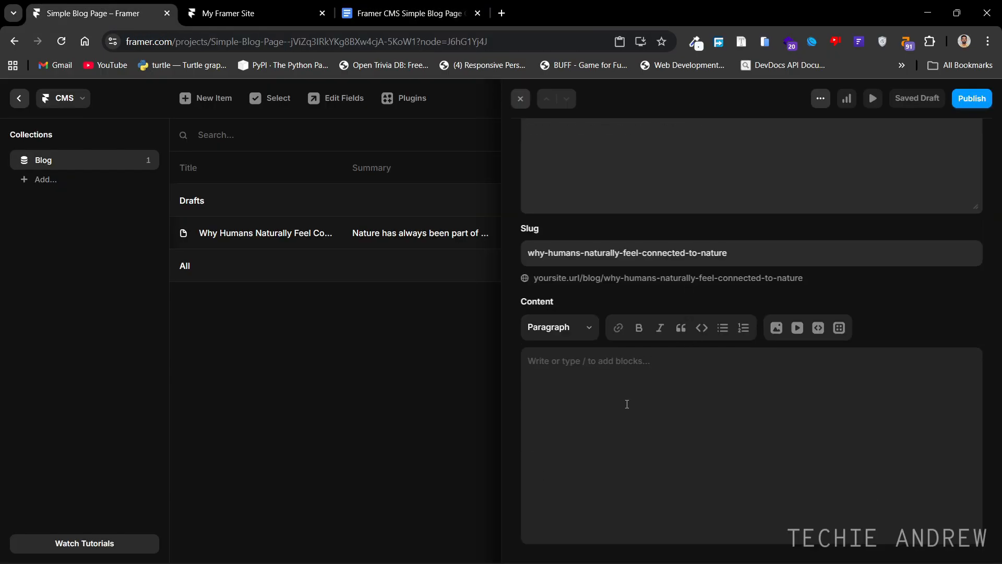
key("ctrl+v")
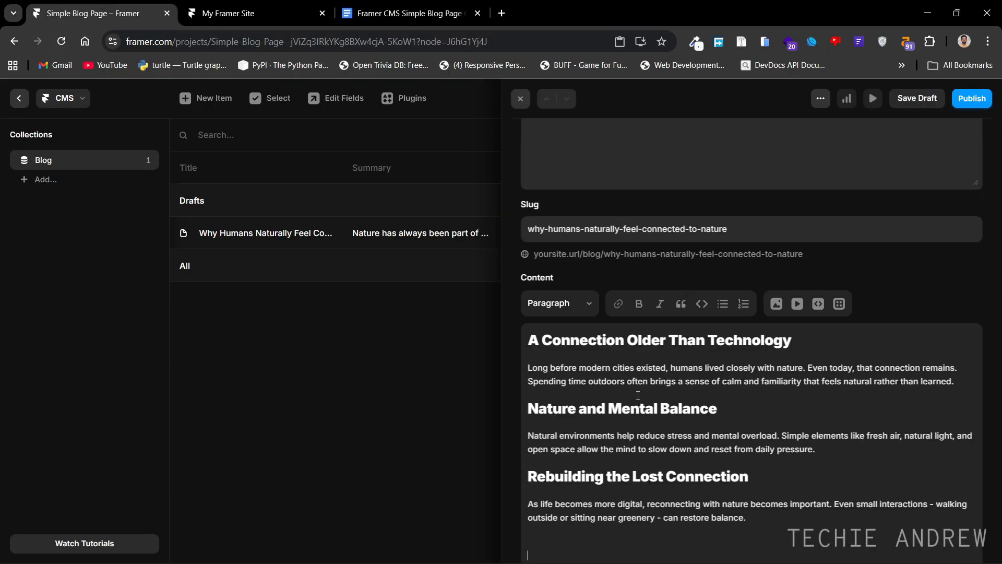
key("BackSpace")
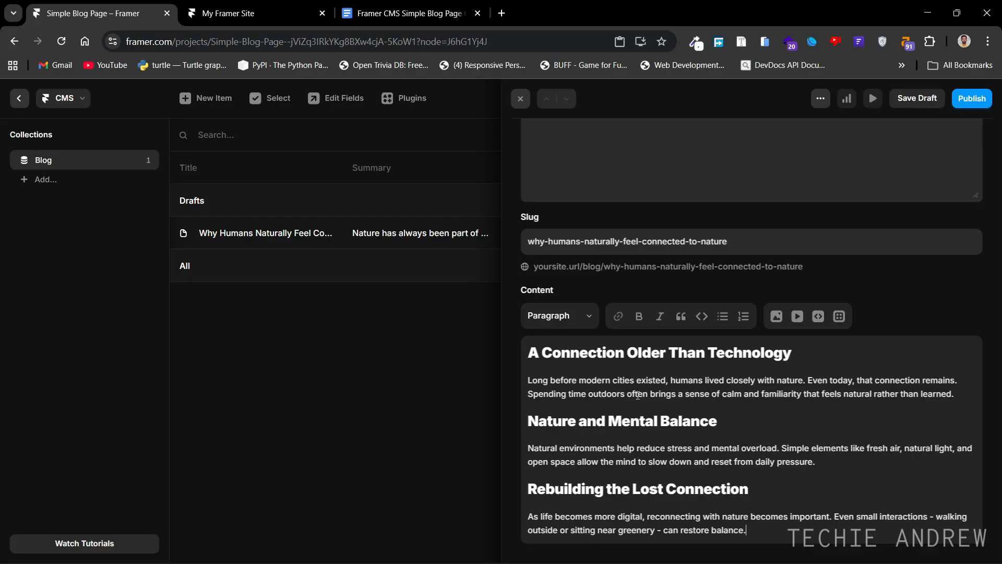
Examine the text styles of the pasted headings and paragraphs in the item's content.
left_click(540, 356)
left_click_drag(527, 354, 794, 352)
left_click(768, 420)
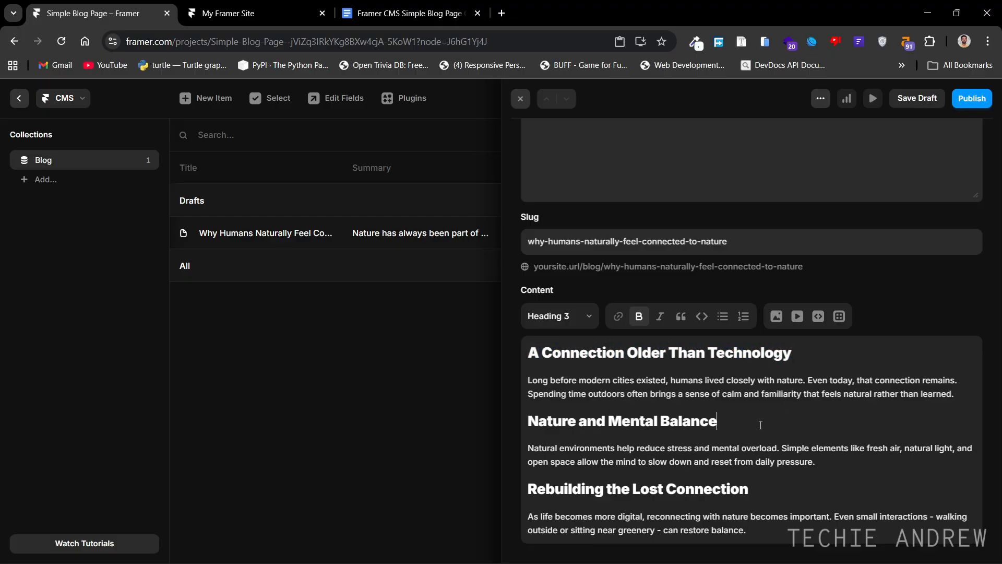
left_click_drag(760, 420, 505, 410)
left_click(751, 486)
left_click_drag(747, 530, 512, 505)
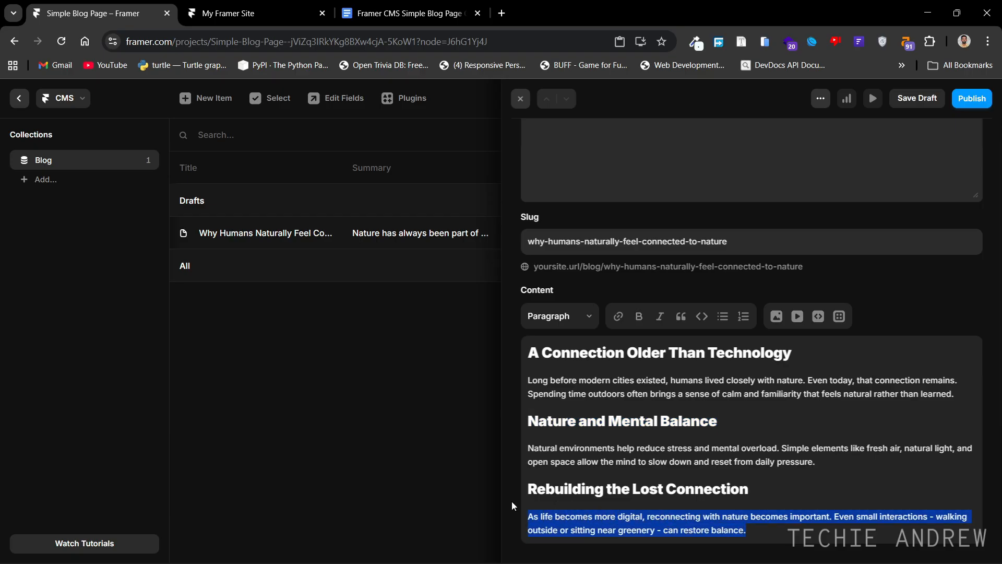
left_click(786, 542)
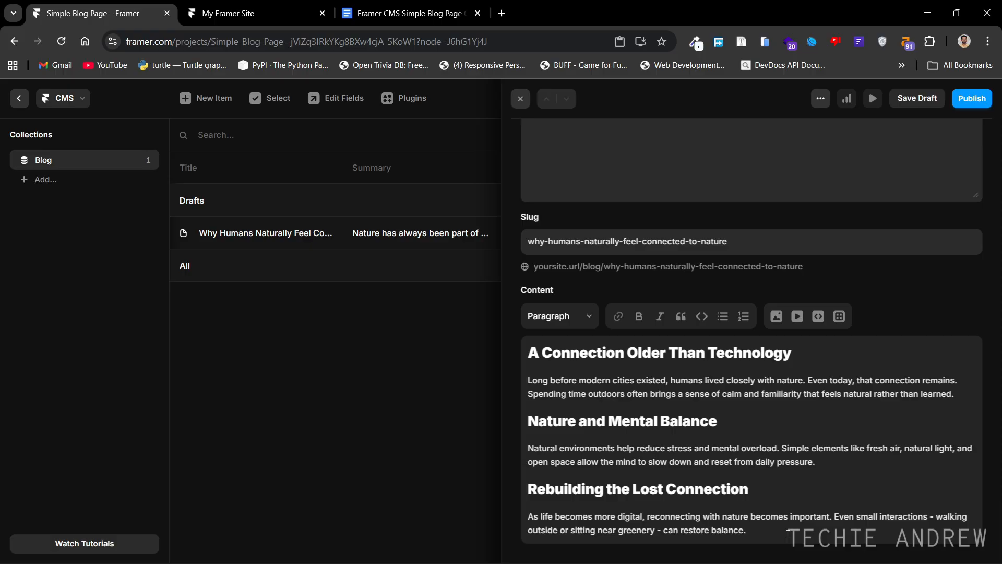
scroll(725, 367, "up", 3)
scroll(723, 365, "down", 3)
left_click_drag(751, 530, 509, 356)
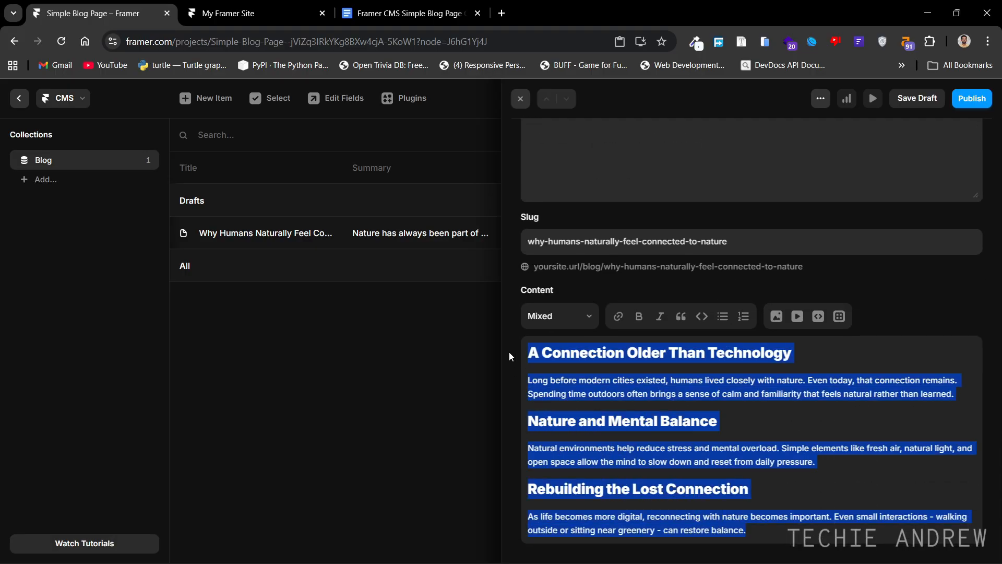
left_click(827, 420)
scroll(817, 410, "up", 3)
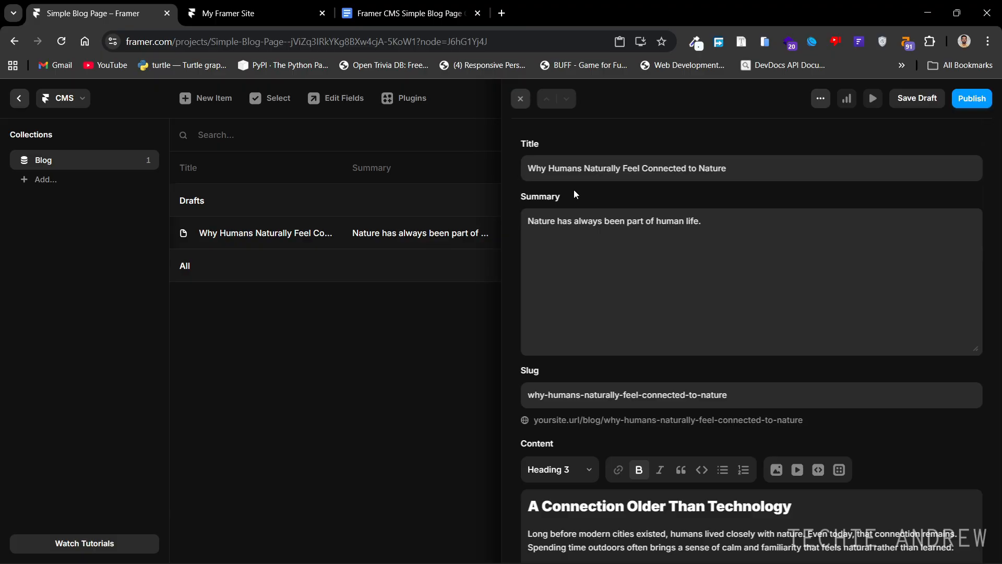
Add an image field named Image to the Blog collection.
left_click(338, 98)
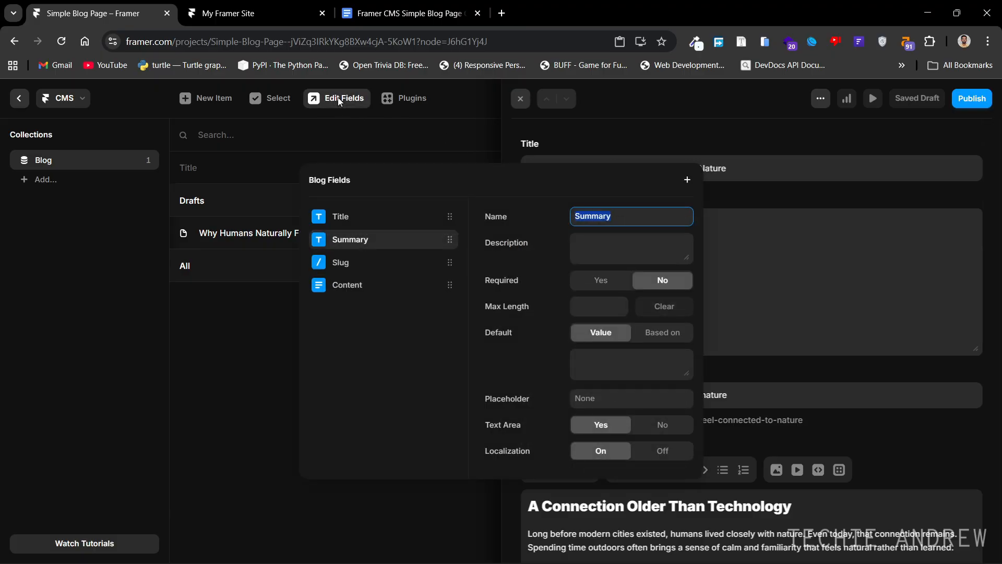
left_click(688, 182)
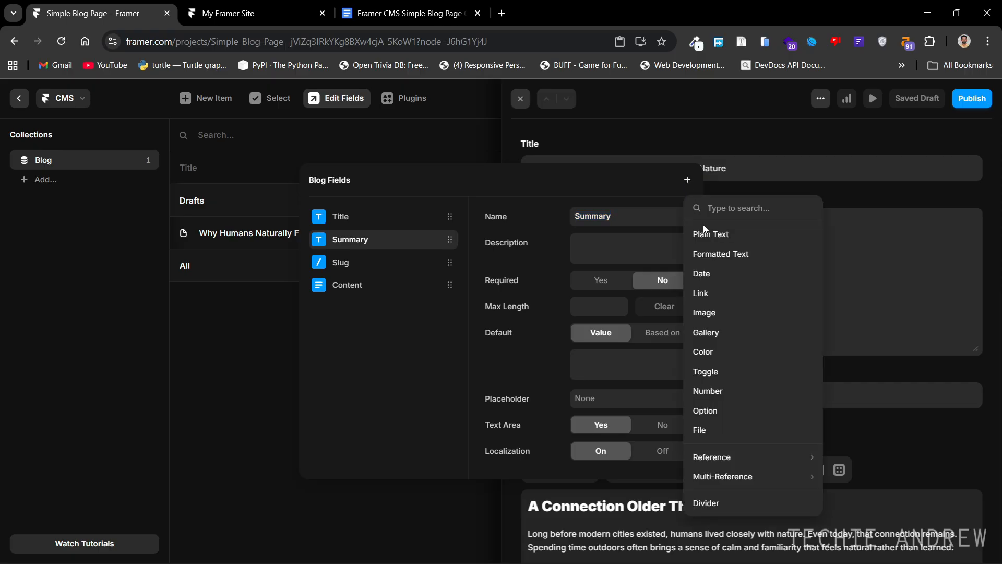
left_click(717, 309)
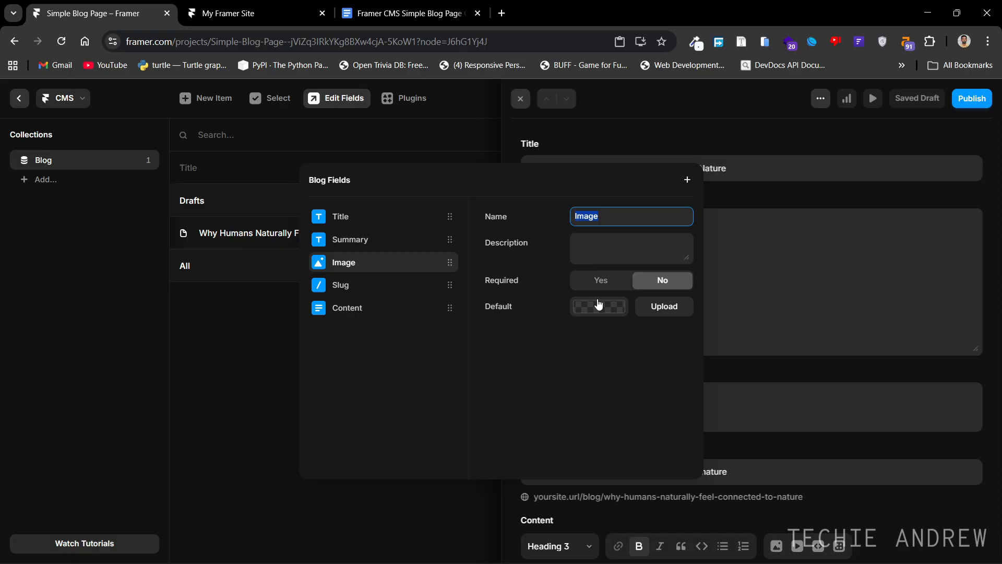
left_click(820, 361)
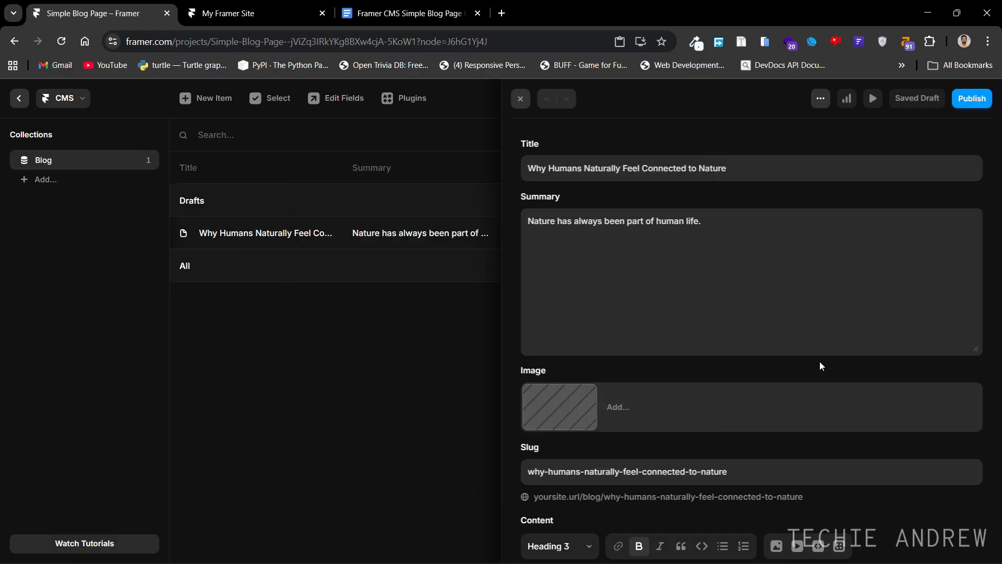
Upload Blog_1_Img from the Blog Page Images folder as the blog item's image.
scroll(820, 362, "down", 3)
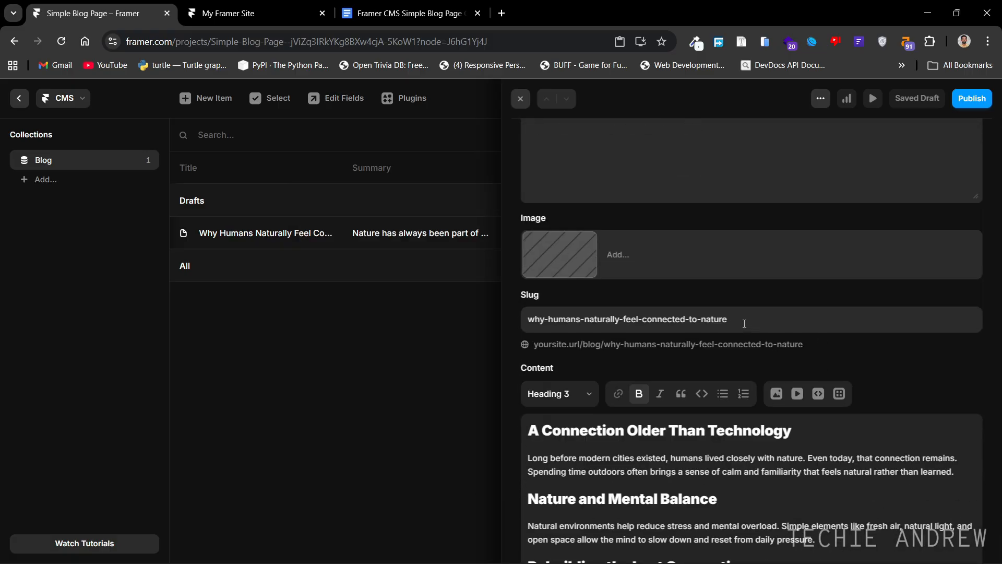
left_click(620, 254)
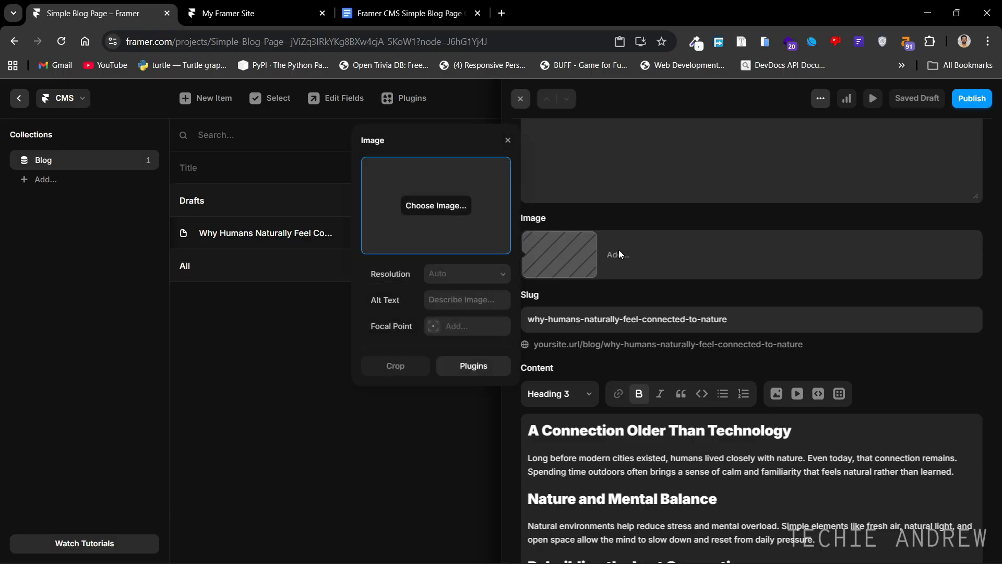
left_click(437, 205)
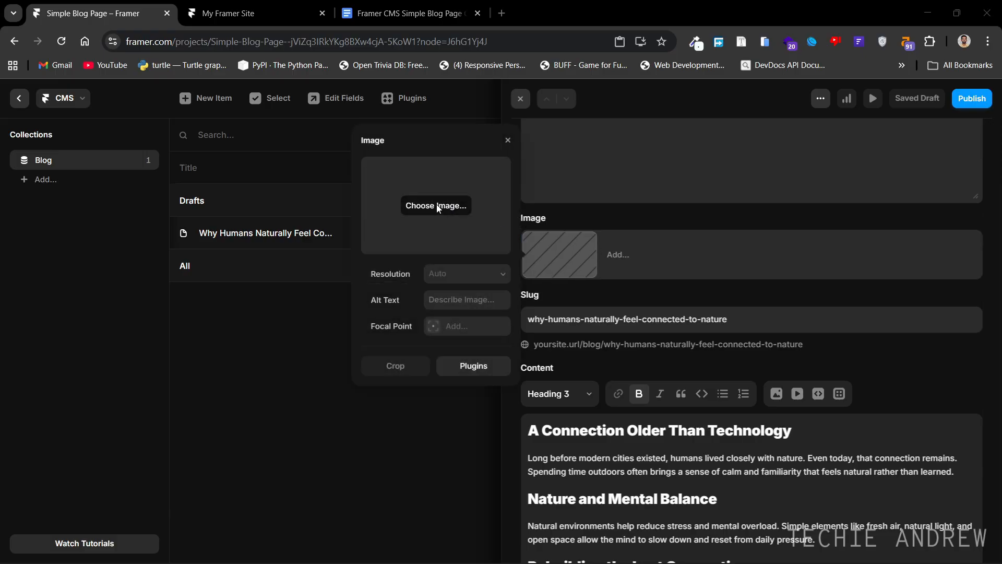
scroll(418, 240, "down", 5)
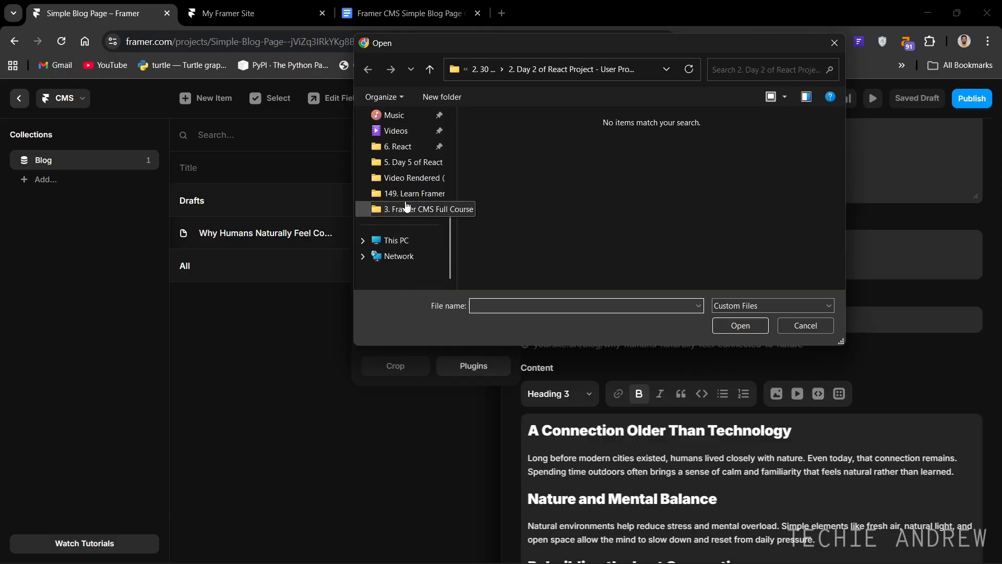
left_click(409, 238)
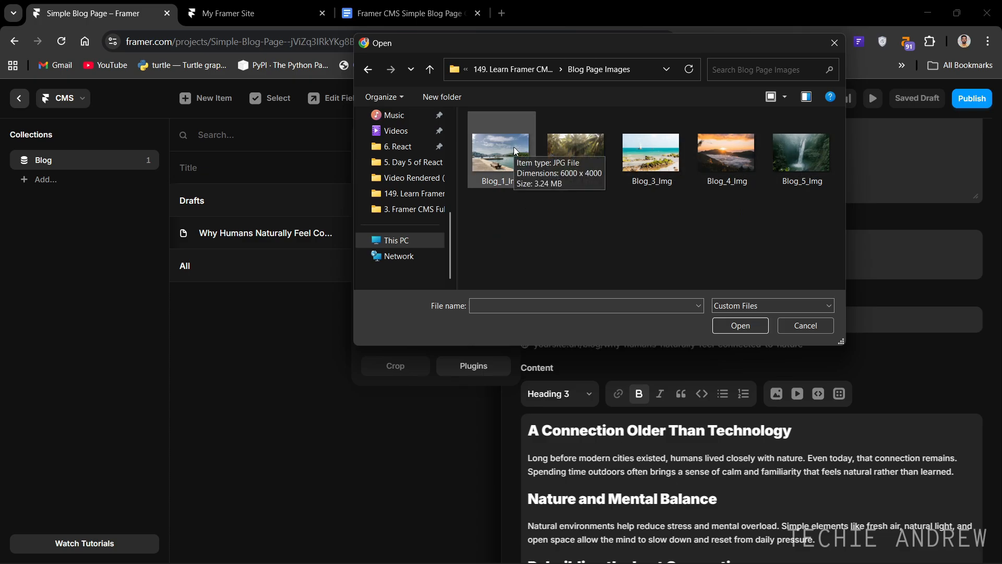
double_click(514, 159)
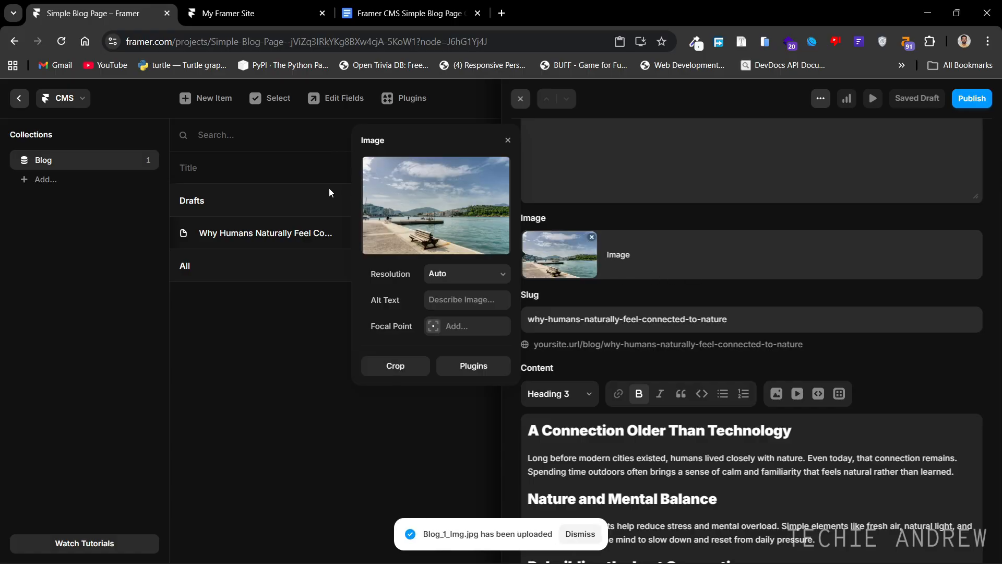
left_click(507, 141)
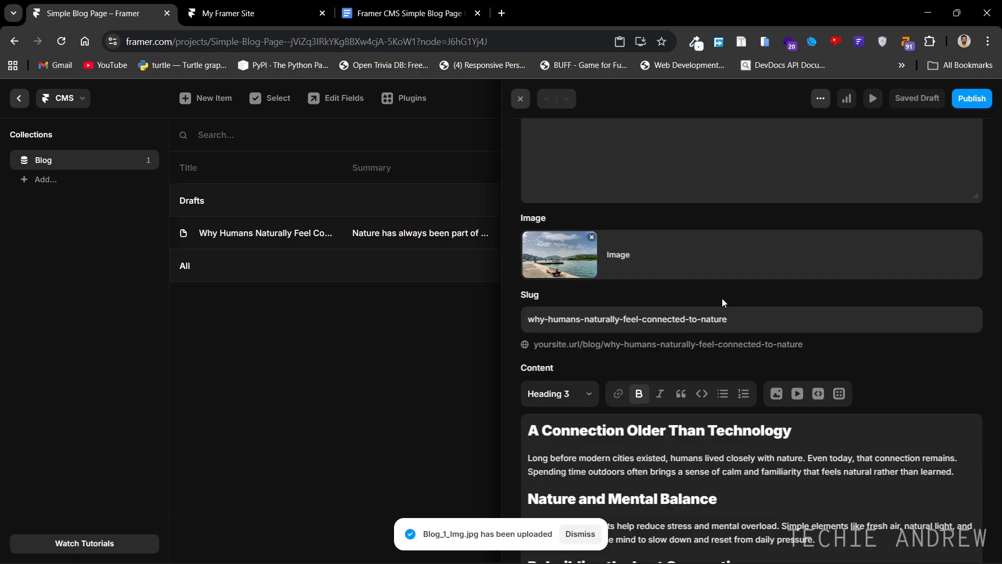
scroll(722, 298, "down", 2)
scroll(739, 385, "up", 5)
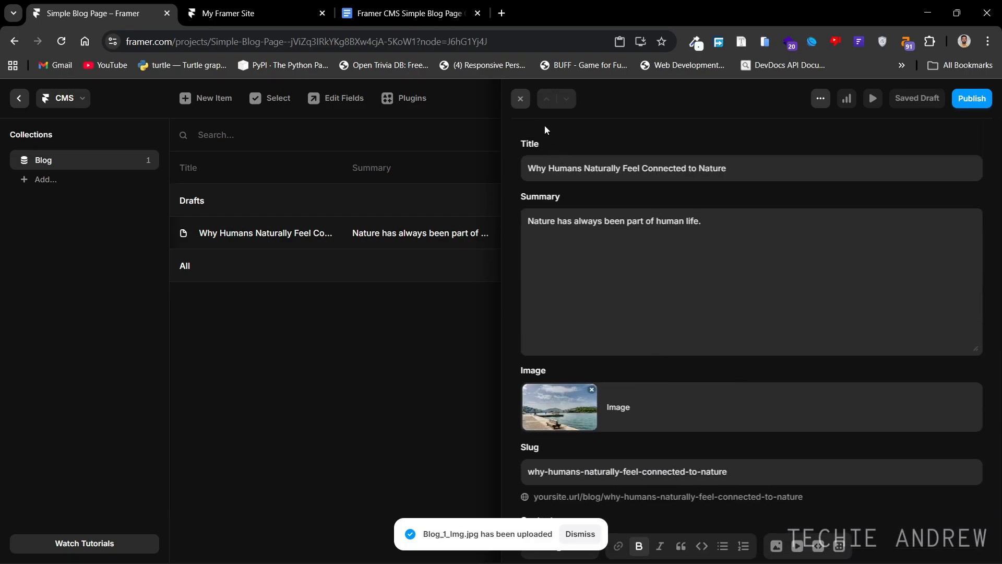
Close the open blog item and undraft "Why Humans Naturally Feel Connected to Nature" in the Blog collection.
left_click(526, 102)
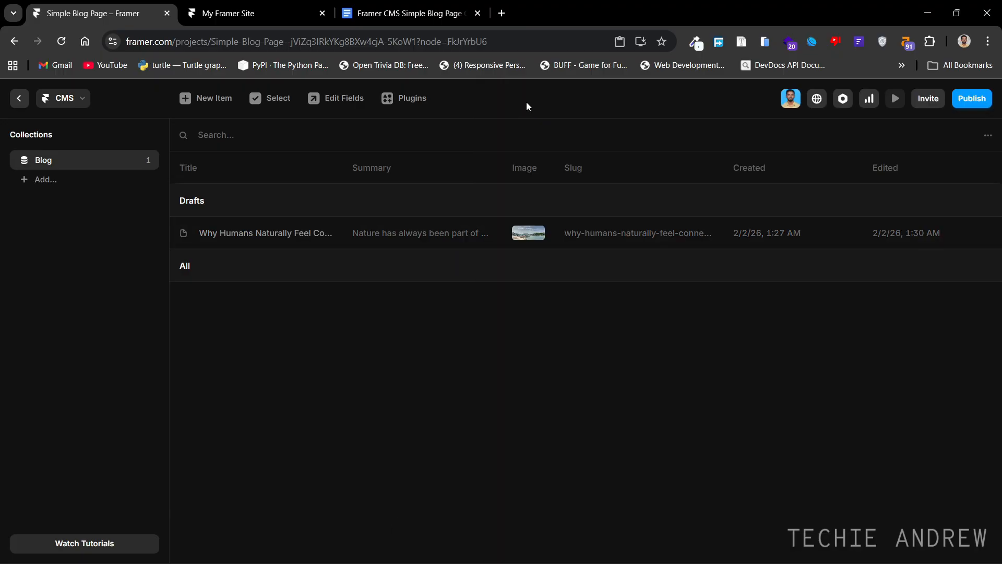
right_click(389, 240)
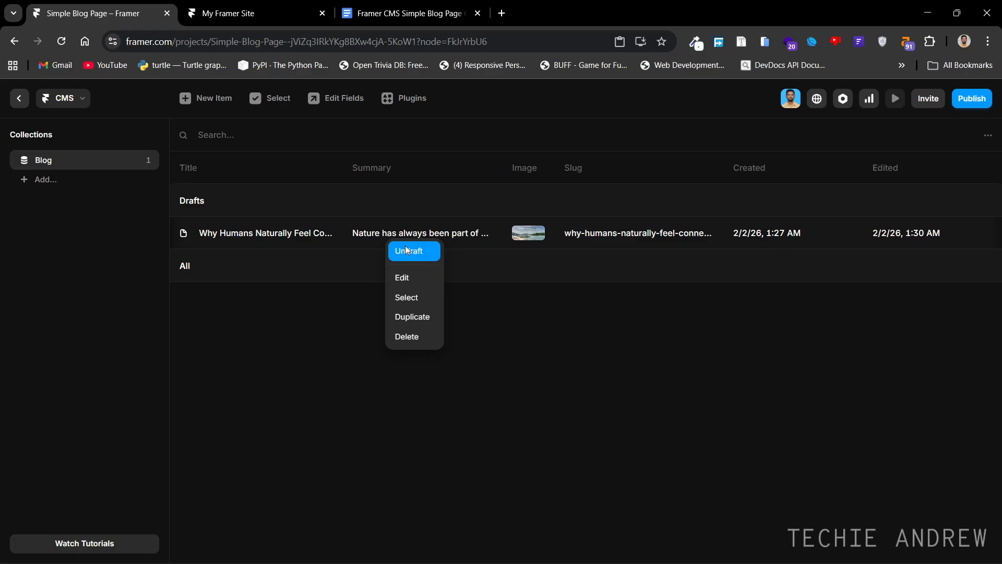
left_click(408, 248)
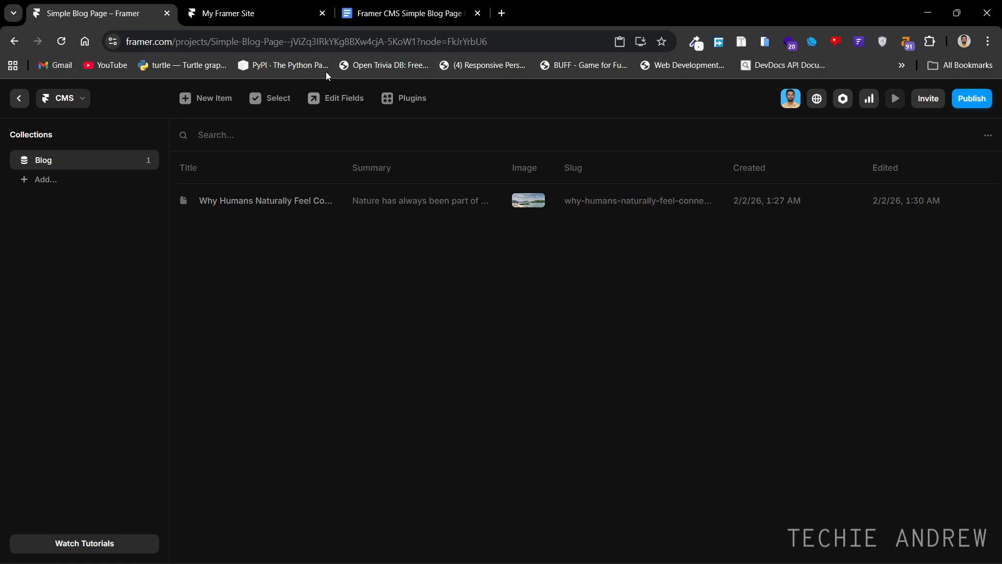
Examine the blog cards' images, titles and summaries on the finished example site's blog page.
left_click(288, 7)
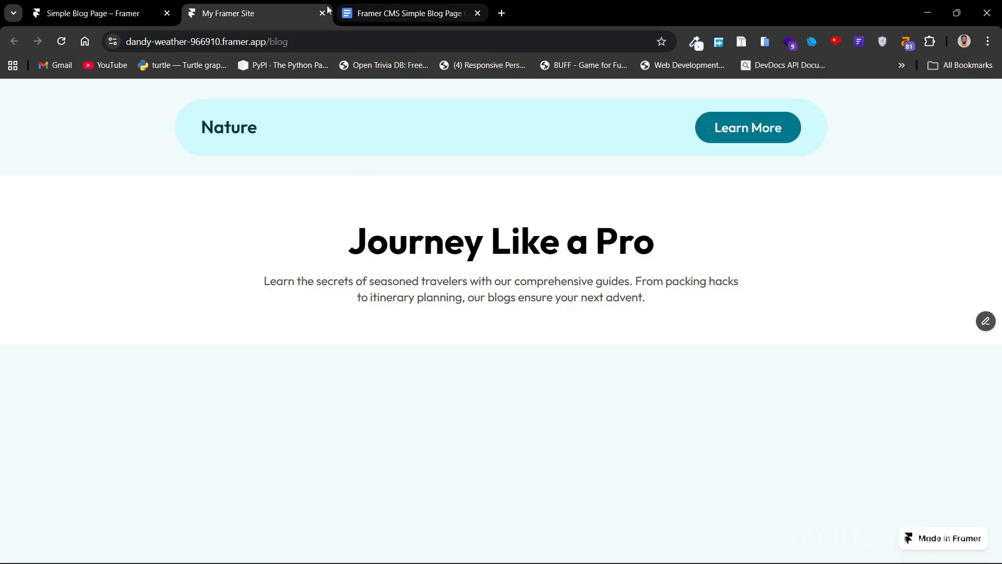
left_click(114, 16)
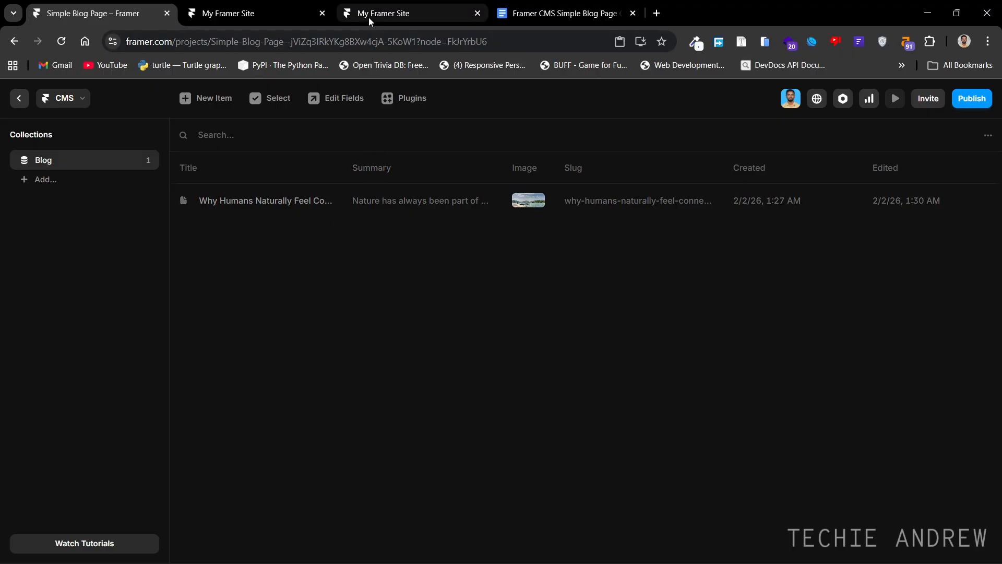
left_click(369, 17)
scroll(543, 279, "down", 4)
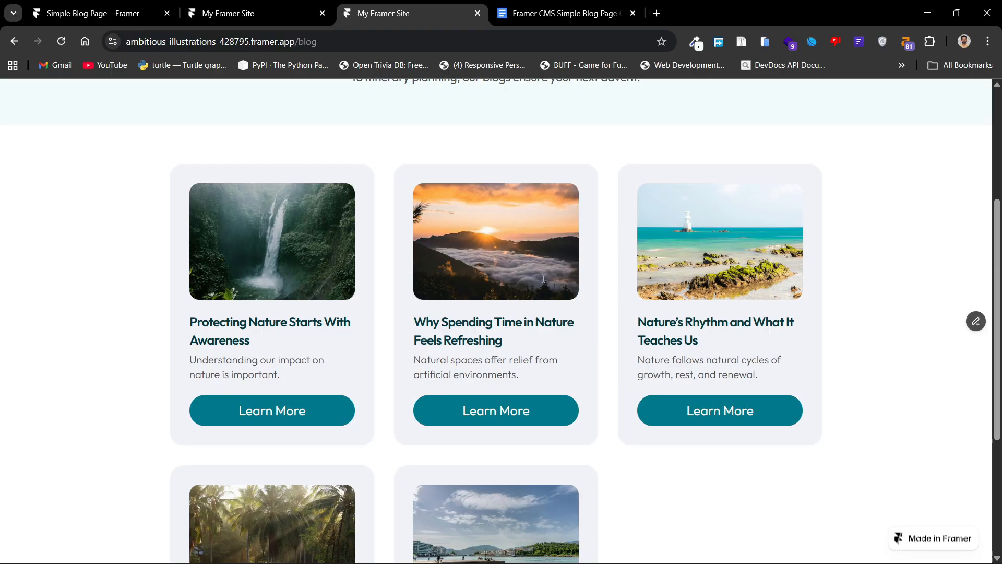
scroll(543, 278, "down", 2)
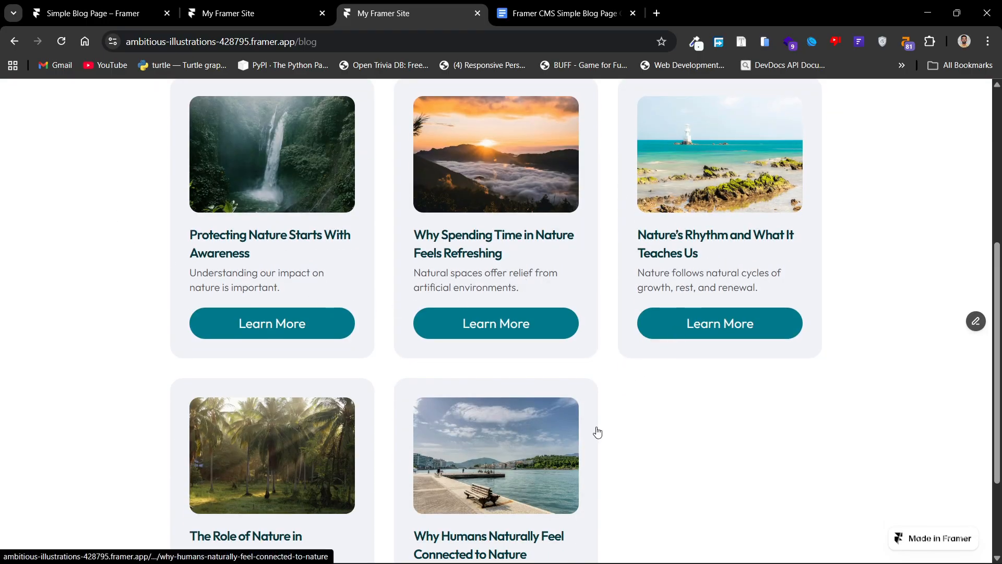
scroll(598, 432, "down", 3)
scroll(597, 432, "up", 7)
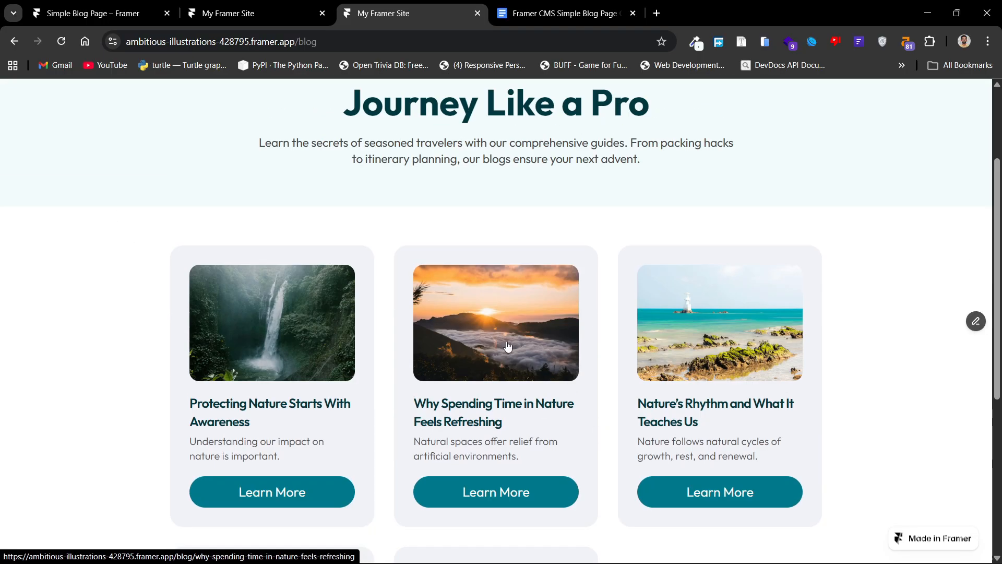
scroll(660, 360, "up", 5)
scroll(663, 348, "down", 6)
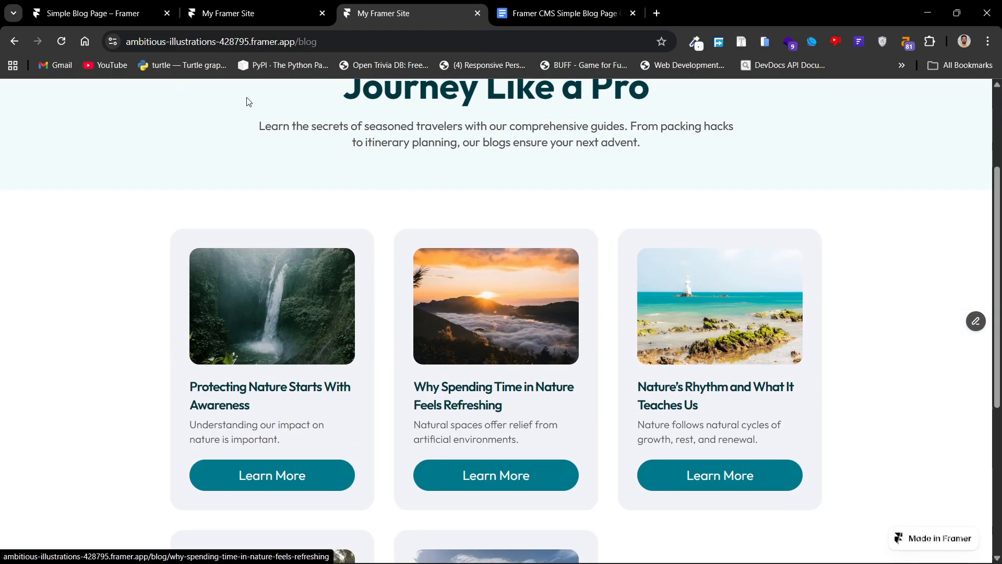
Duplicate the "Why Humans Naturally Feel Connected to Nature" item in the Blog collection.
left_click(100, 13)
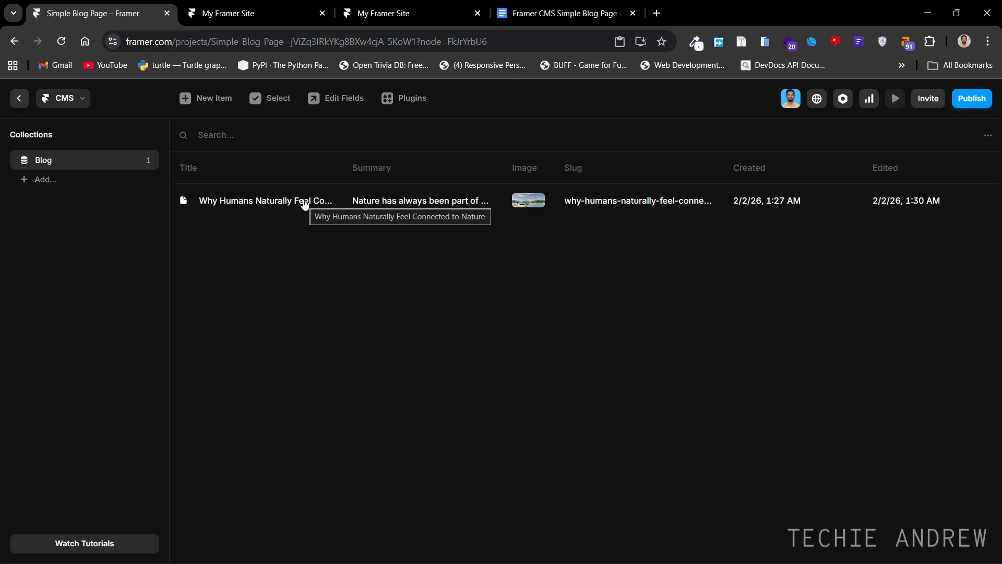
right_click(305, 203)
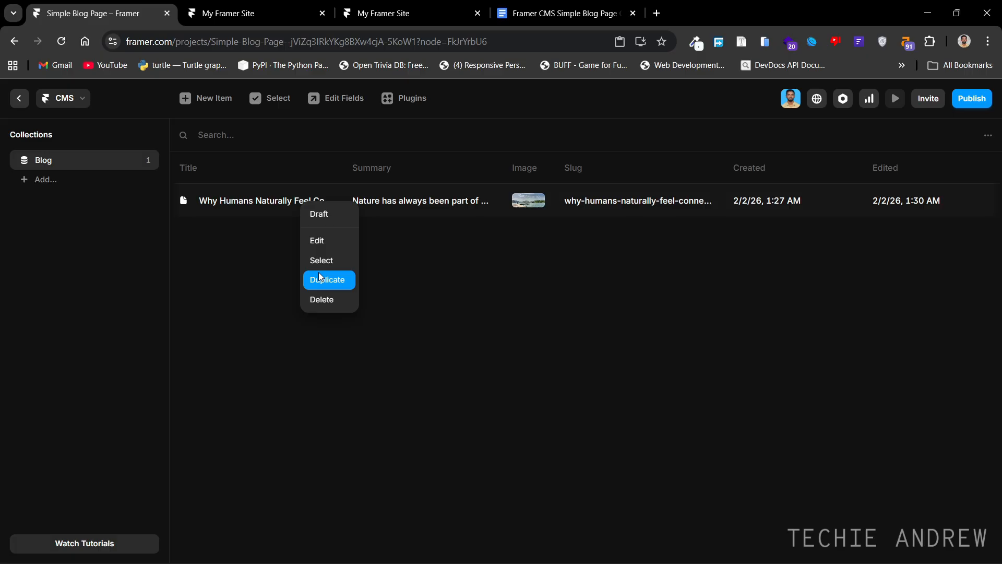
left_click(334, 273)
triple_click(703, 220)
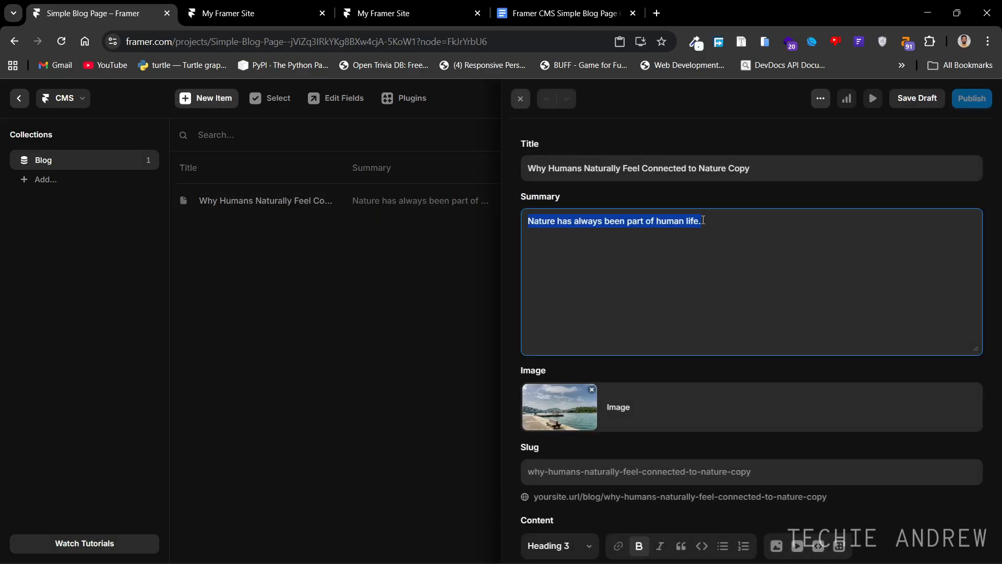
Set the duplicated item's title to "The Role of Nature in Everyday Well-Being", copied from Blog 2 in the Google Docs document.
left_click(561, 13)
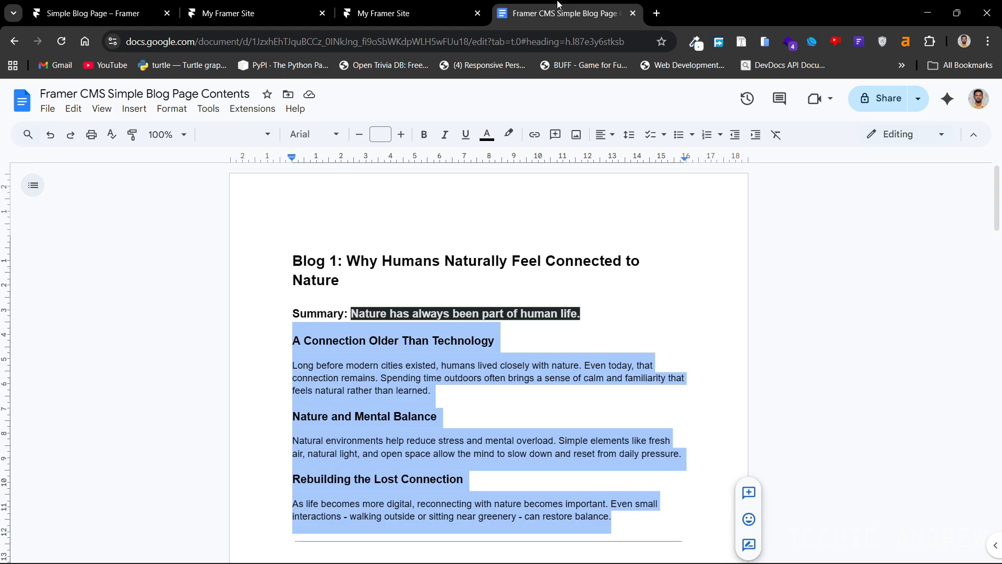
left_click_drag(561, 13, 256, 8)
scroll(454, 323, "down", 6)
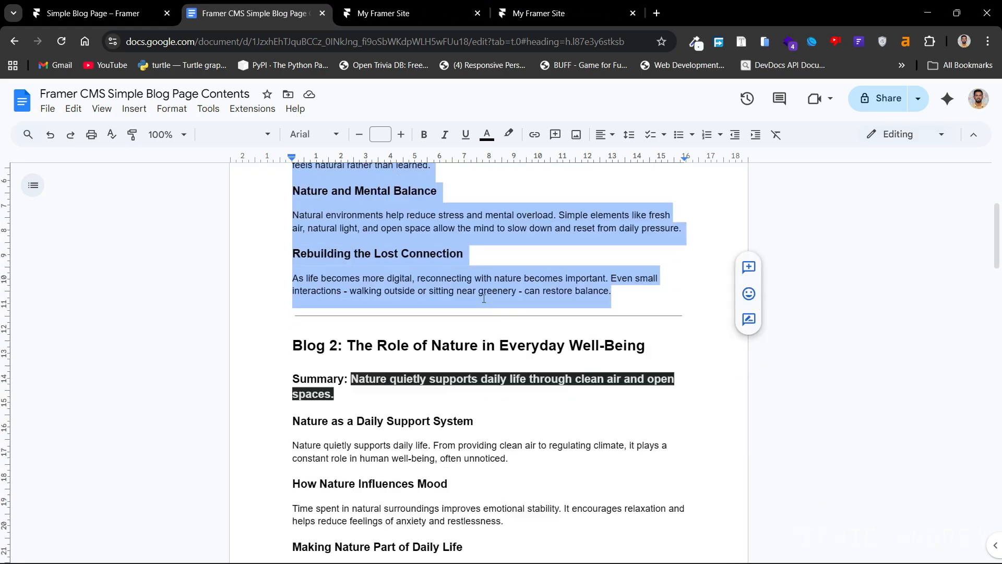
left_click(454, 324)
left_click_drag(347, 266, 647, 269)
key("ctrl+c")
left_click(94, 13)
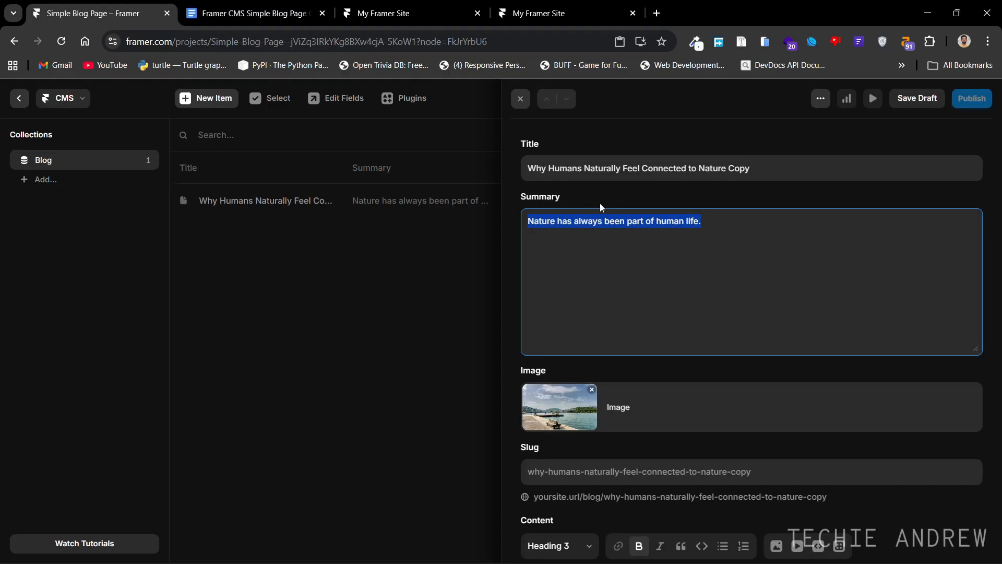
triple_click(628, 177)
key("ctrl+v")
Select the duplicated item's old summary, and select Blog 2's summary sentence in the Google Docs document.
triple_click(630, 234)
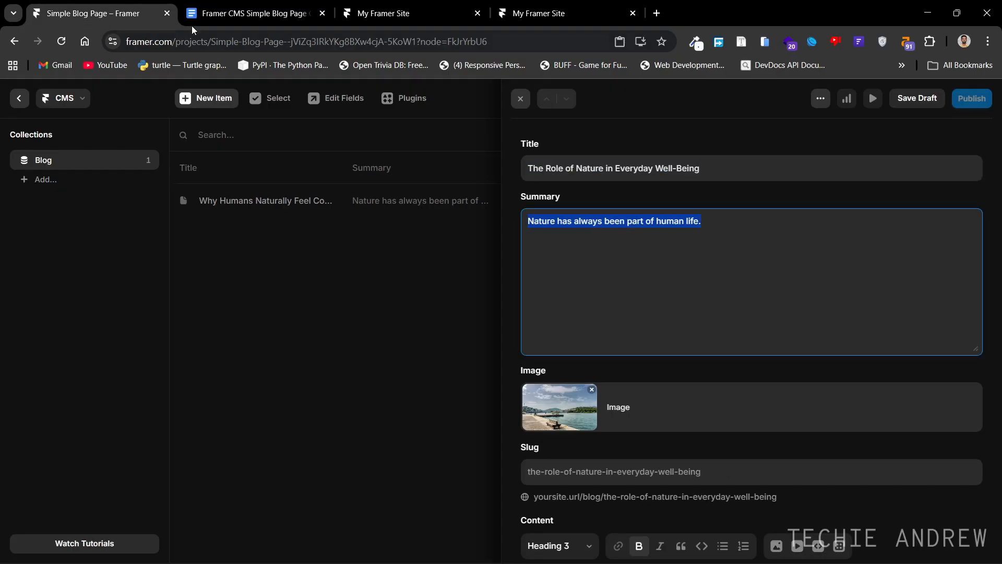
left_click(245, 13)
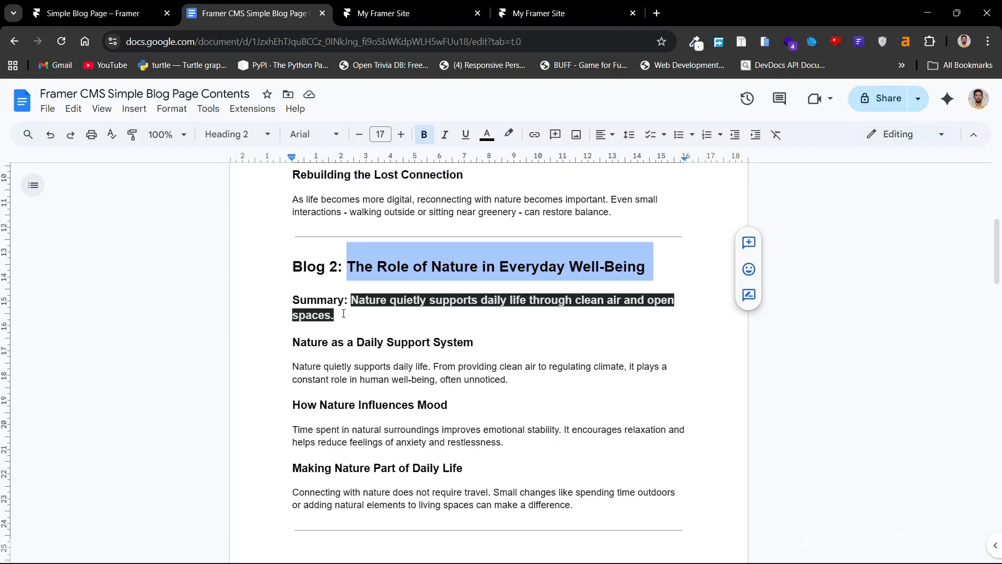
left_click_drag(343, 313, 352, 302)
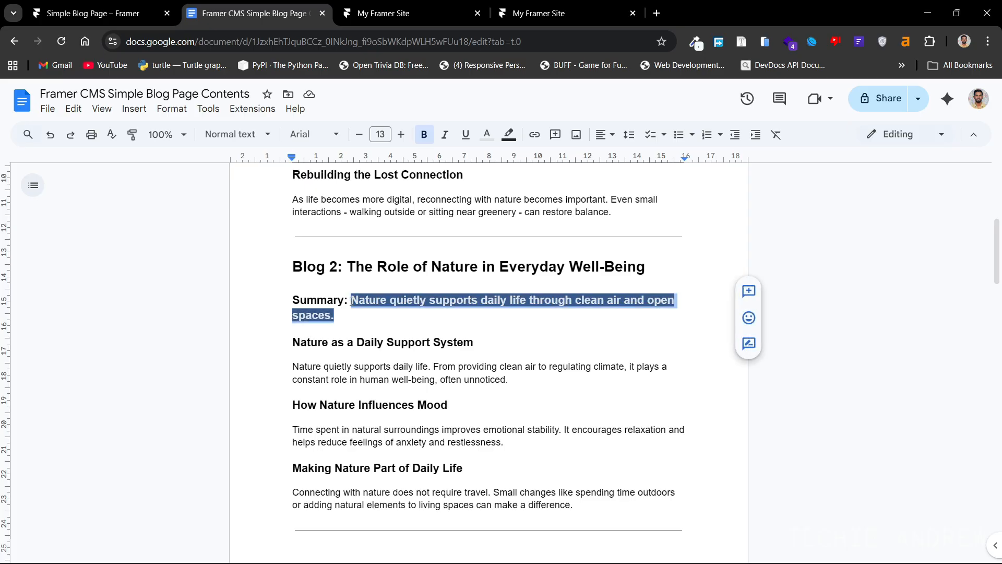
key("ctrl+v")
left_click(83, 7)
left_click(227, 17)
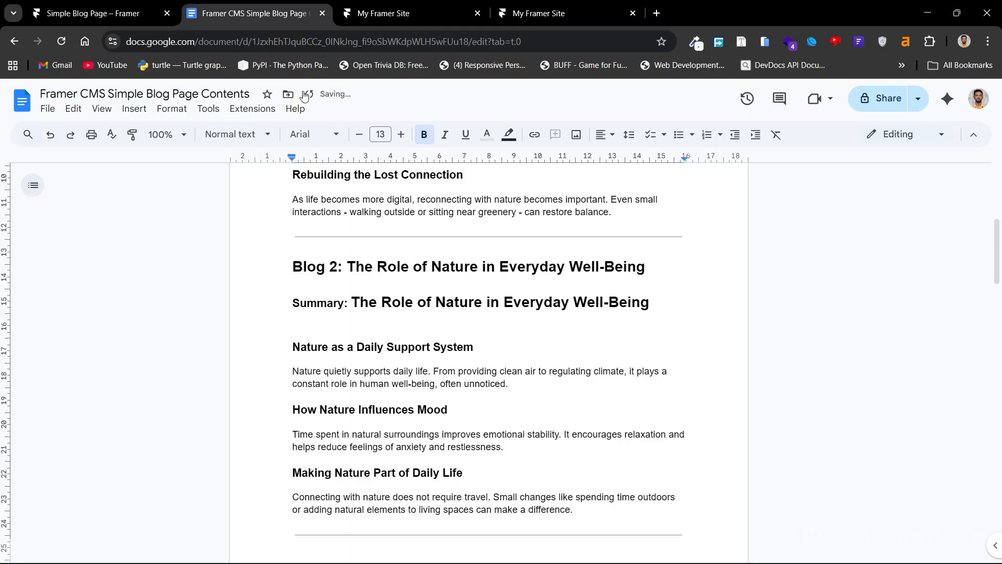
left_click(473, 320)
key("ctrl+z")
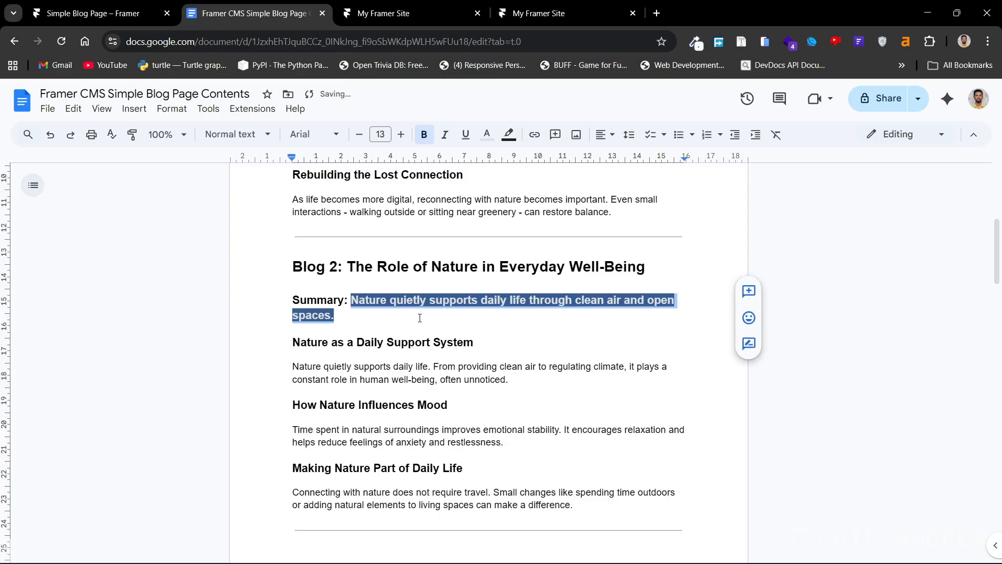
Replace the item's summary with "Nature quietly supports daily life through clean air and open spaces.", copied from the Google Docs document.
key("ctrl+c")
left_click(70, 18)
key("ctrl+v")
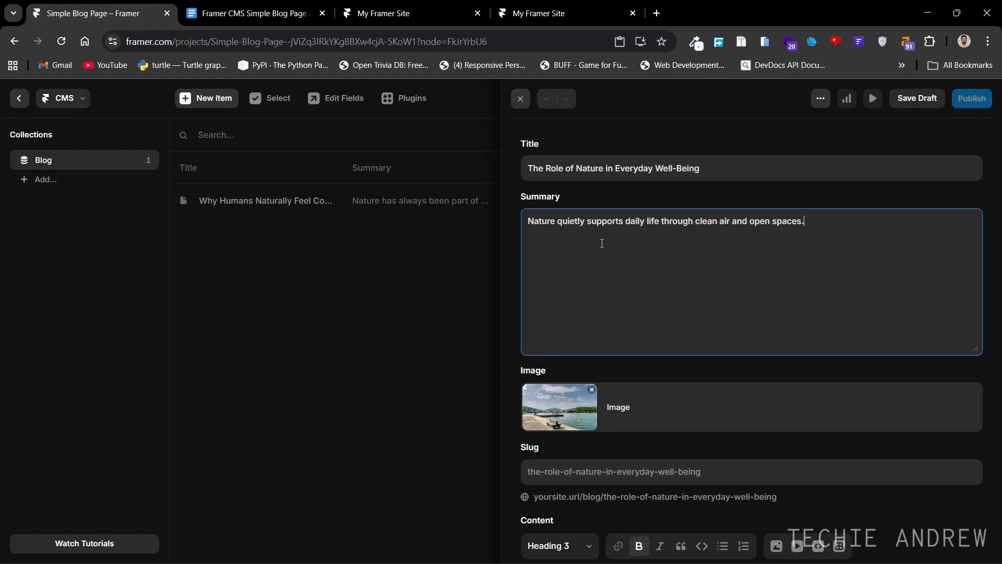
Replace the item's Content with Blog 2's three headed sections from the Google Docs document, removing the trailing empty line.
left_click(232, 15)
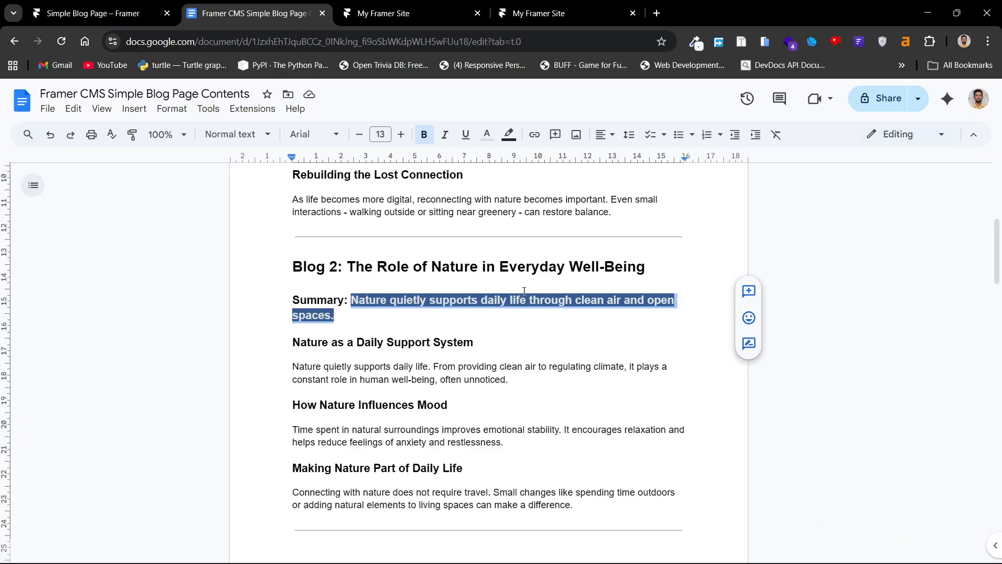
scroll(498, 362, "down", 3)
scroll(609, 479, "up", 3)
left_click(577, 503)
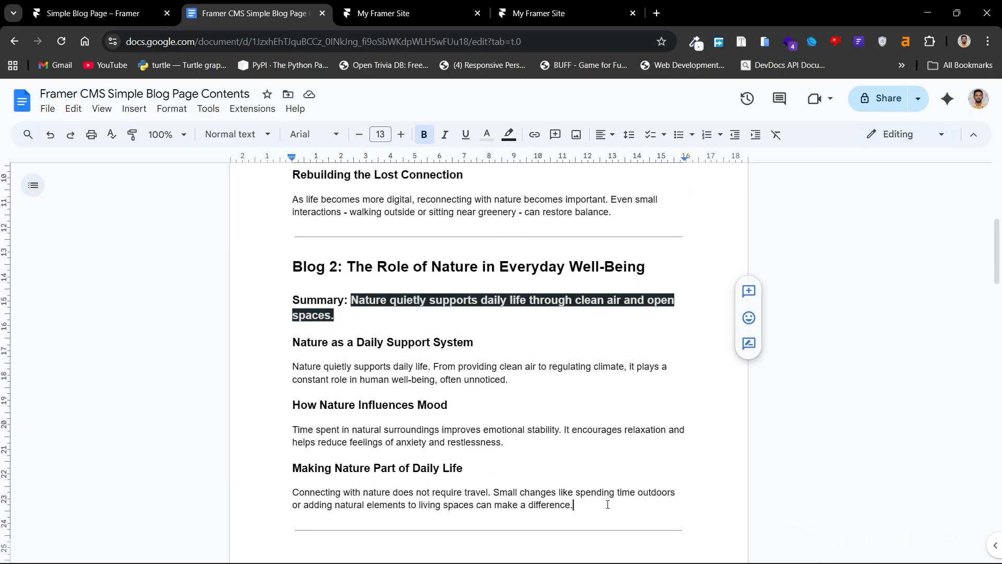
left_click_drag(580, 504, 293, 351)
left_click(94, 13)
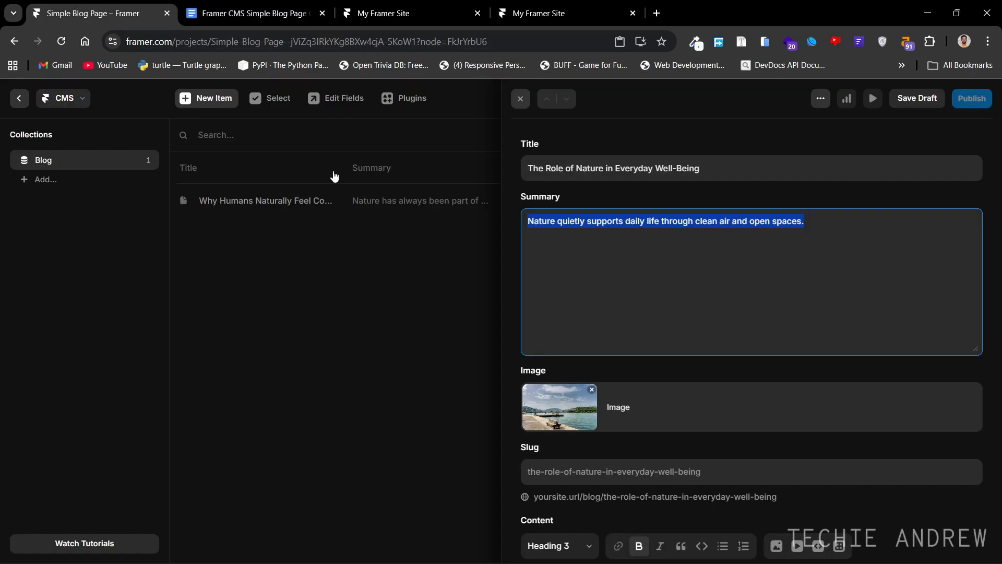
scroll(624, 326, "down", 2)
scroll(624, 327, "down", 2)
left_click(660, 436)
key("ctrl+a")
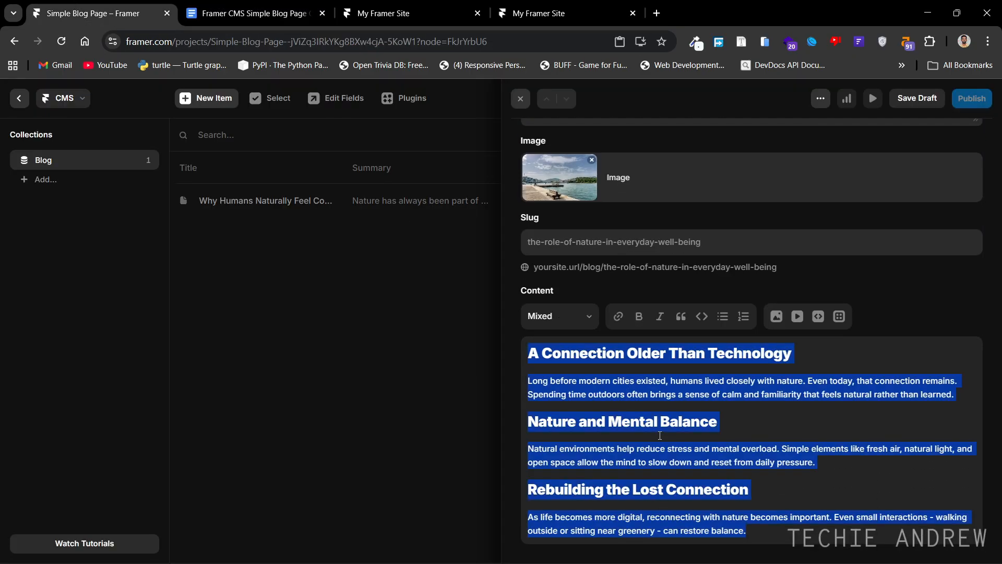
key("ctrl+v")
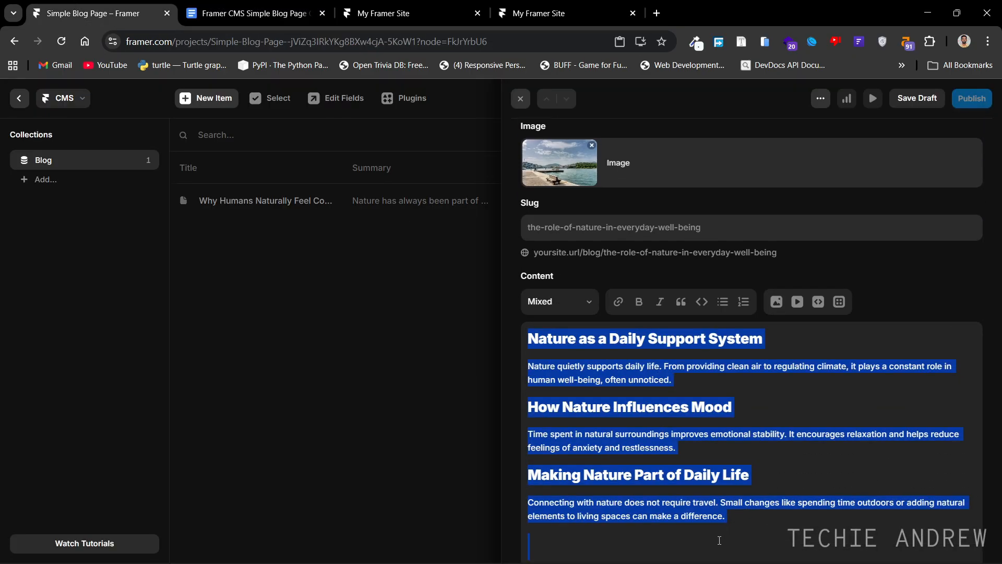
left_click(719, 540)
key("BackSpace")
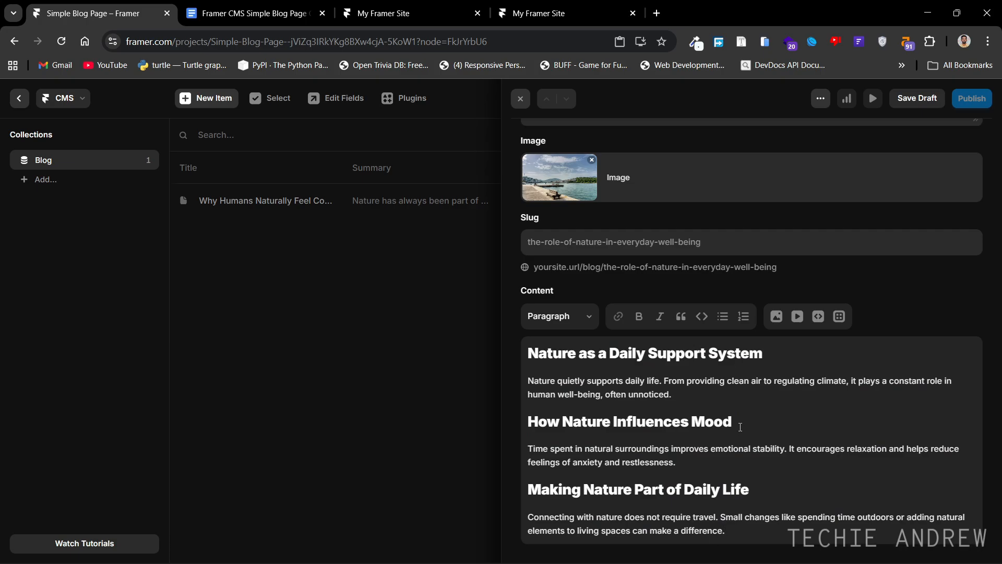
Review the duplicated item's fields and set its slug to the-role-of-nature-in-everyday-well-being.
scroll(740, 427, "up", 4)
scroll(740, 427, "down", 3)
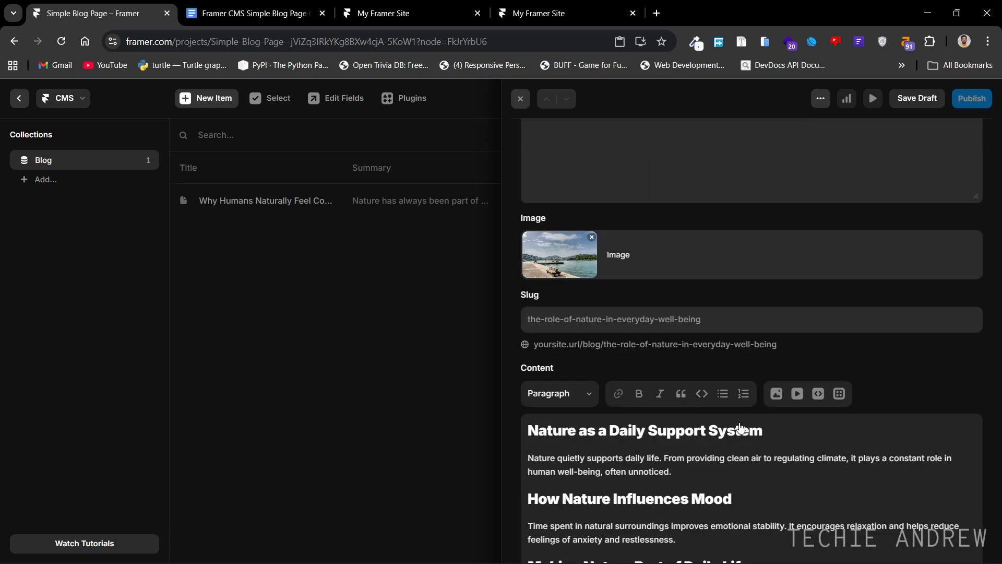
scroll(604, 246, "up", 2)
scroll(604, 247, "up", 1)
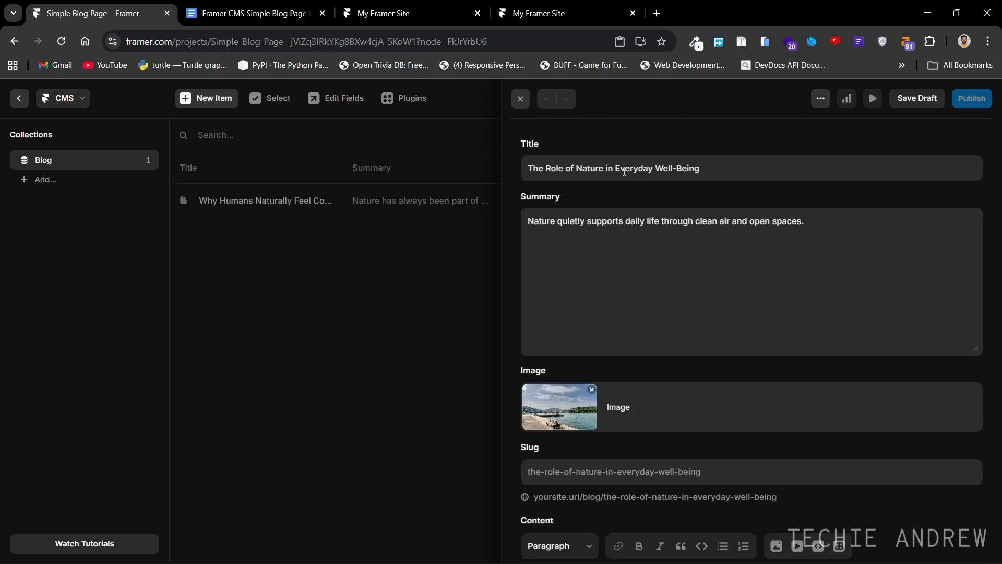
triple_click(625, 172)
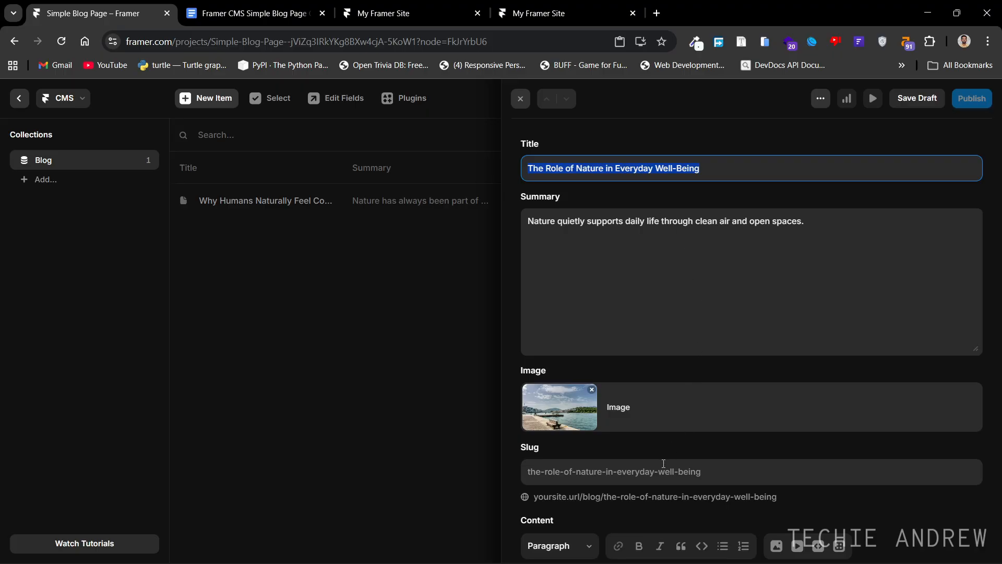
left_click(663, 464)
left_click(701, 454)
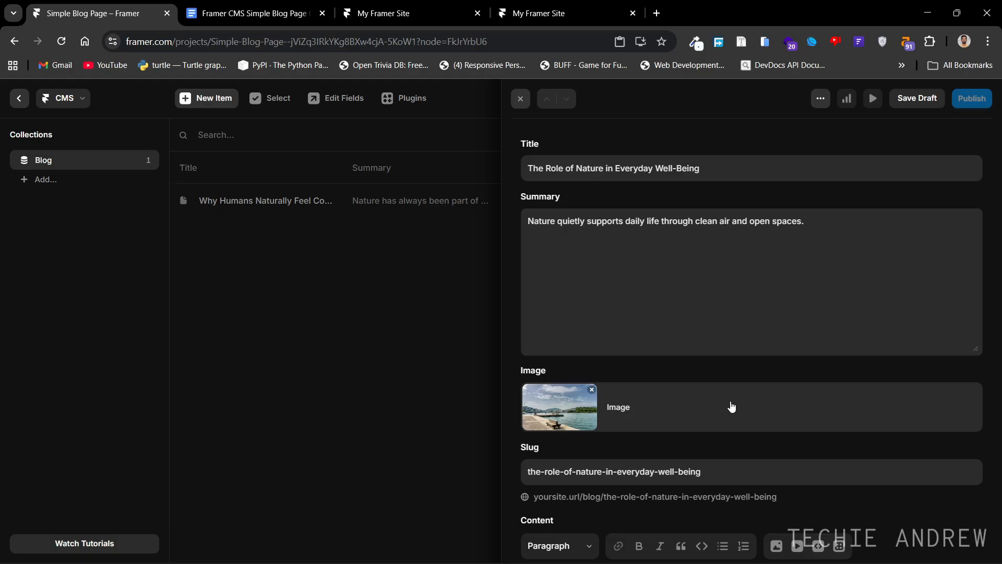
Save the new item as a draft, close it, and undraft "The Role of Nature in Everyday Well-Being".
left_click(916, 102)
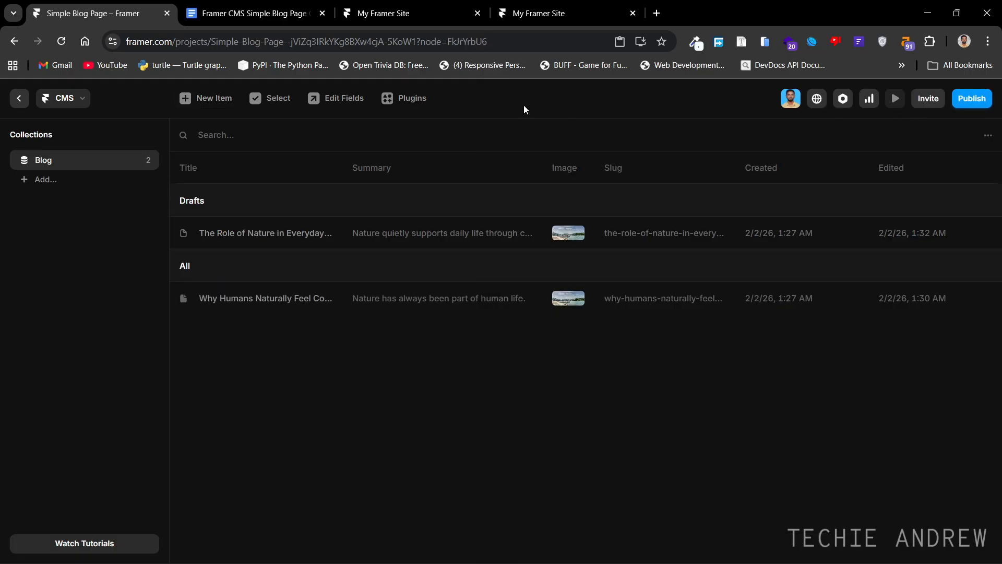
right_click(305, 233)
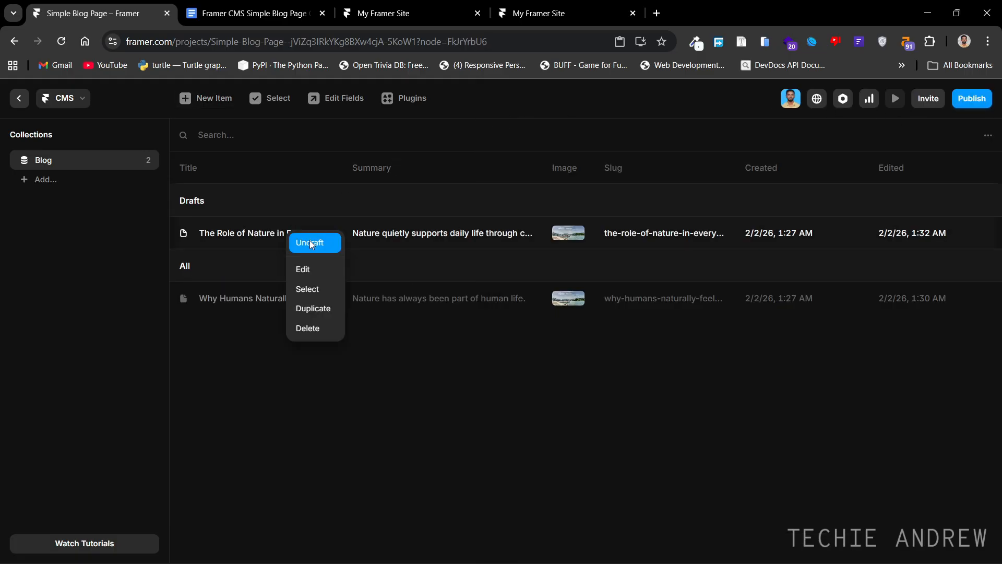
left_click(310, 243)
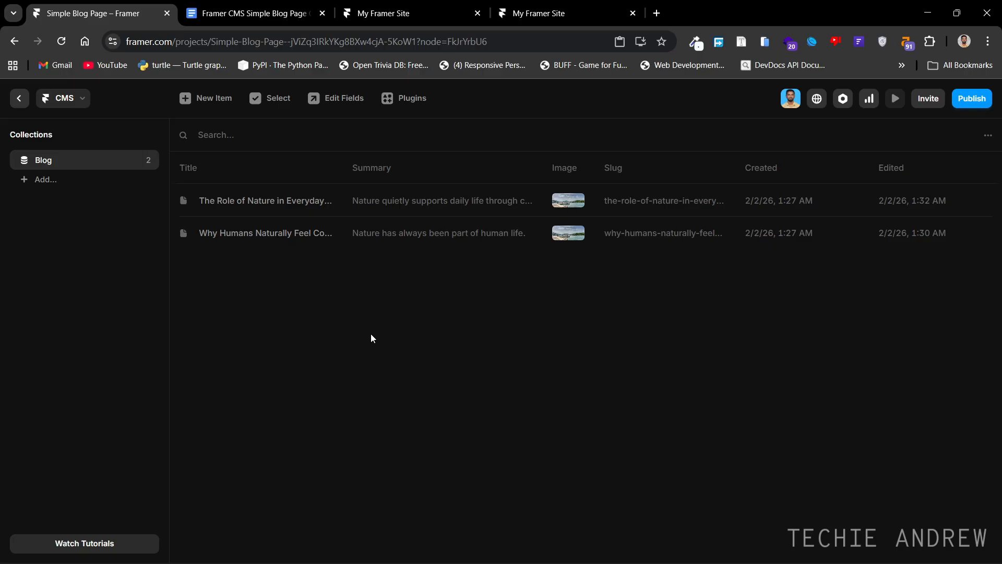
Duplicate "The Role of Nature in Everyday Well-Being" and title the copy "Nature’s Rhythm and What It Teaches Us", copied from the Google Docs document.
right_click(299, 204)
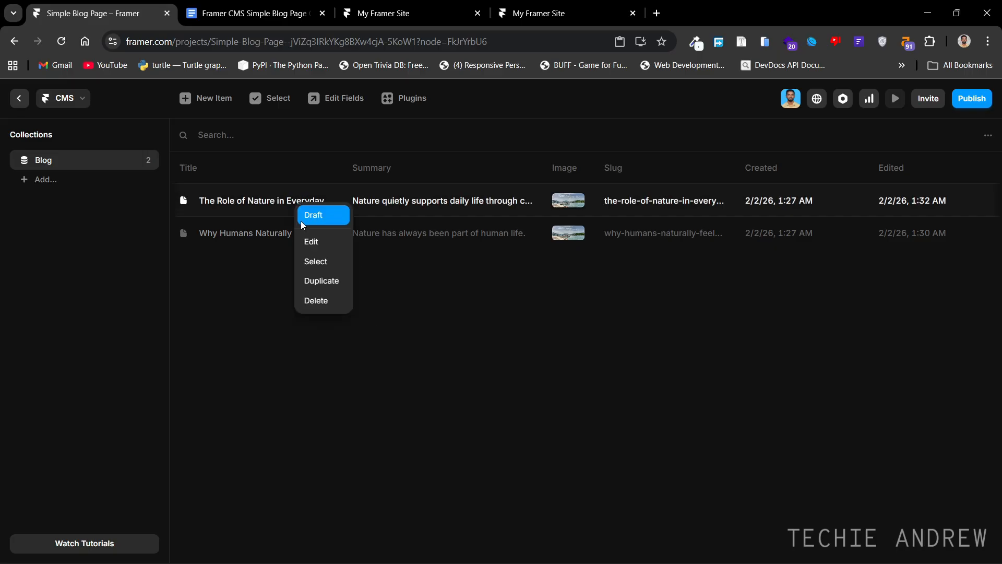
left_click(321, 280)
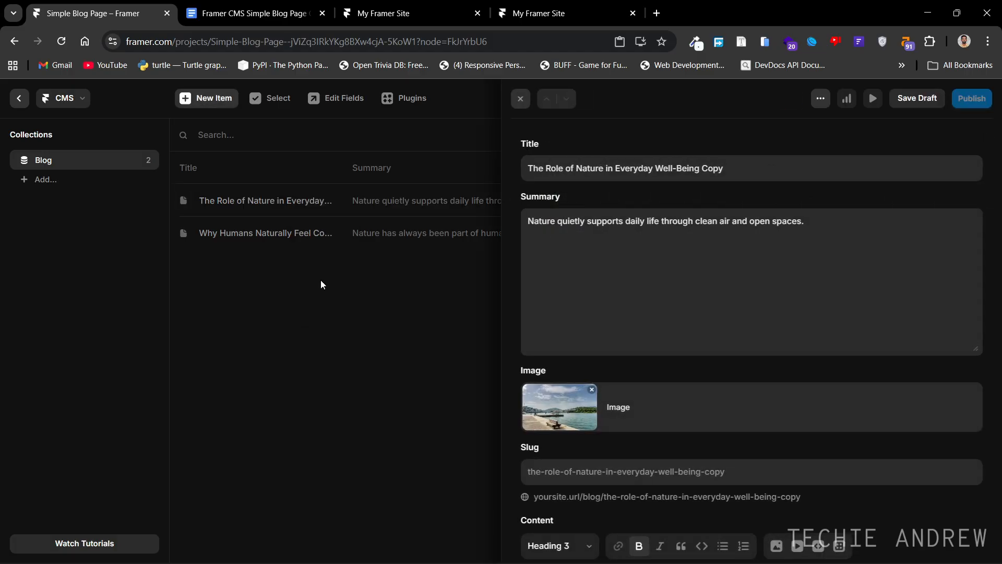
left_click(203, 8)
scroll(380, 340, "down", 5)
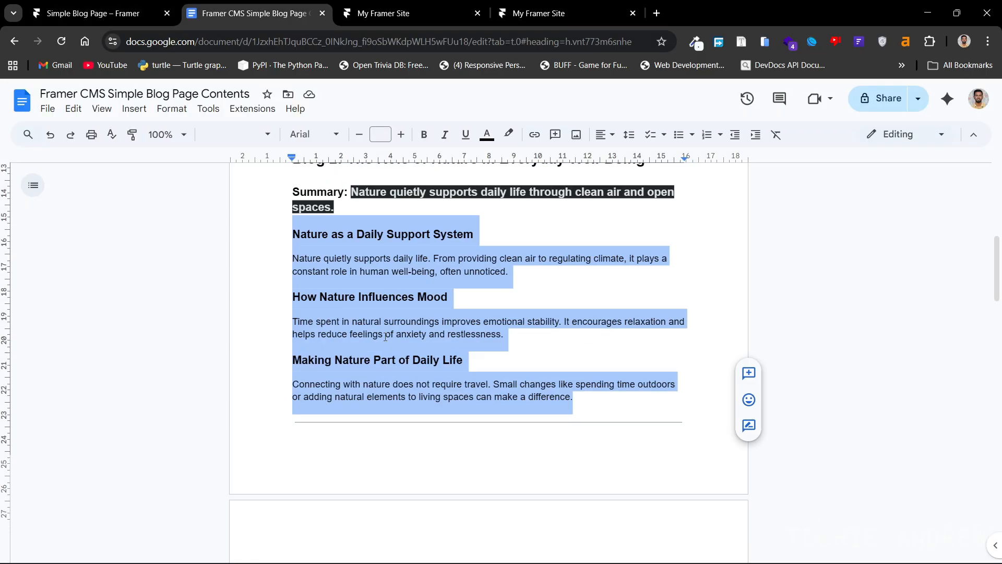
left_click_drag(349, 375, 635, 385)
key("ctrl+c")
left_click(102, 11)
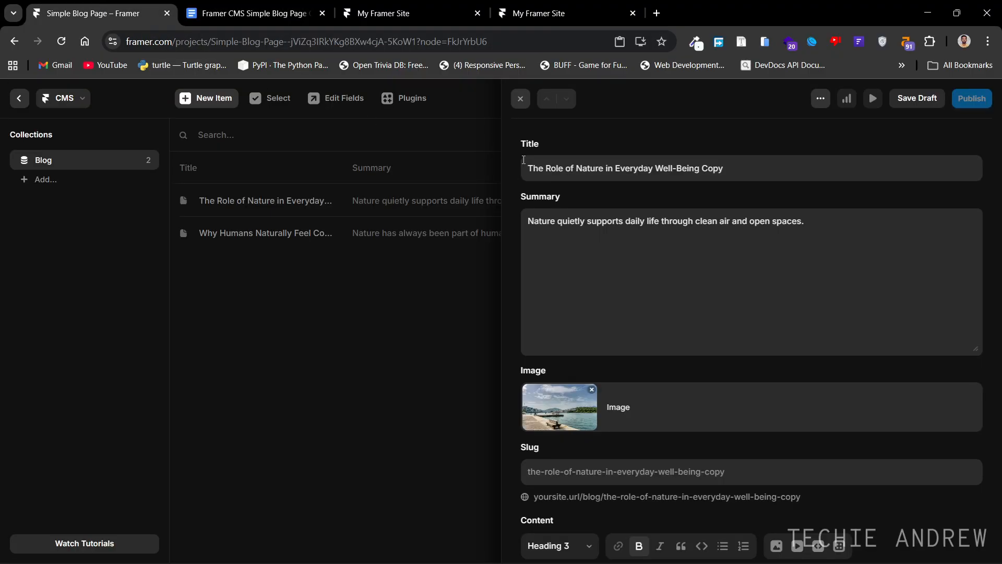
triple_click(524, 160)
key("ctrl+v")
Replace the item's summary with "Nature follows natural cycles of growth, rest, and renewal.", copied from the Google Docs document.
left_click(242, 11)
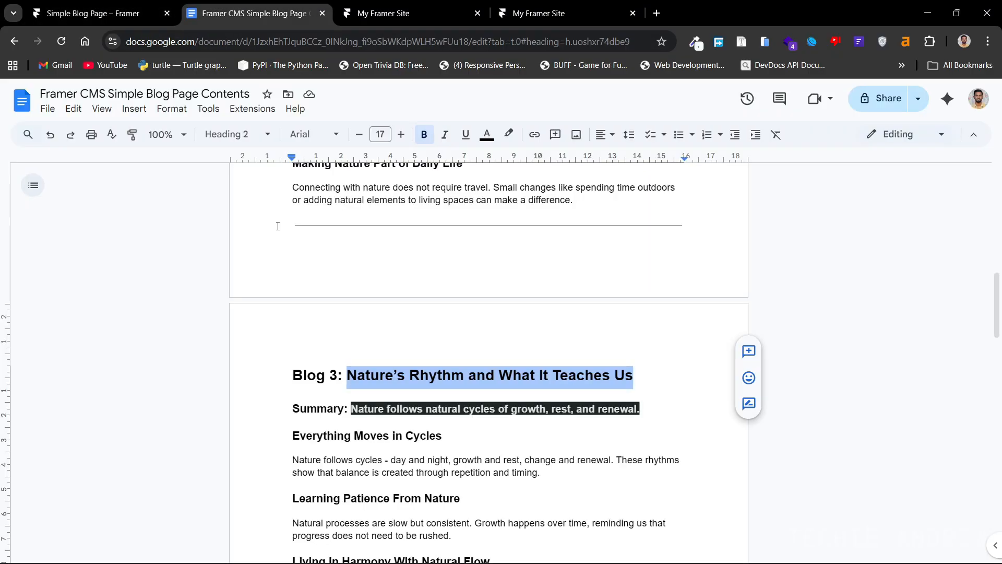
scroll(307, 294, "down", 3)
left_click_drag(351, 256, 639, 257)
key("ctrl+c")
left_click(99, 12)
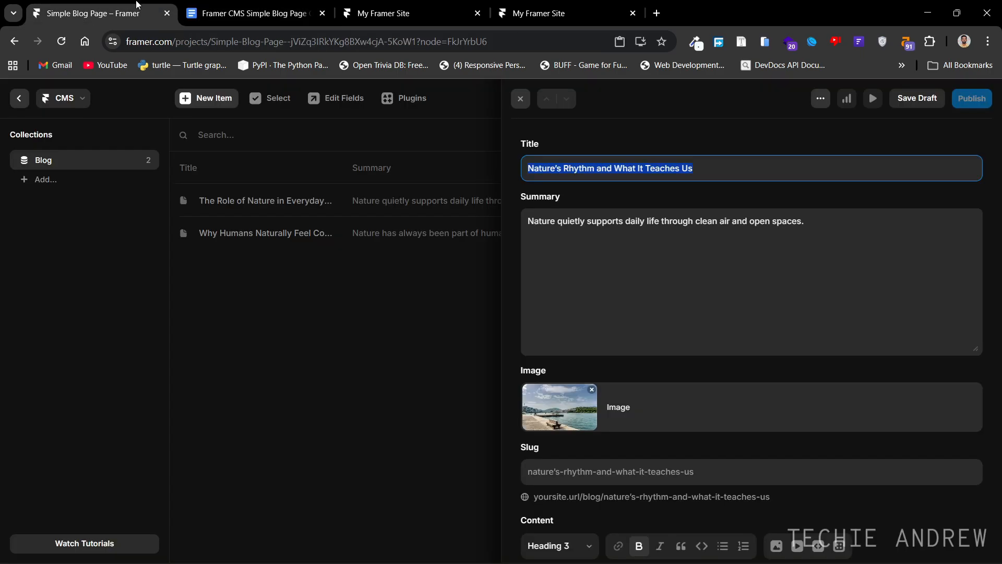
triple_click(587, 220)
key("ctrl+v")
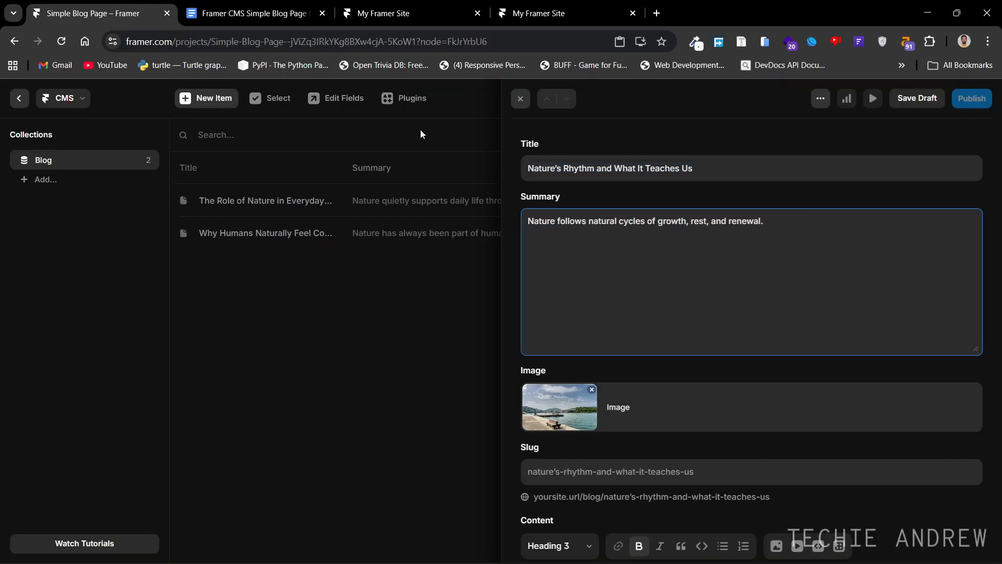
Replace the item's Content with Blog 3's three headed sections from the Google Docs document, removing the trailing empty line.
left_click(253, 20)
scroll(348, 453, "down", 5)
scroll(348, 453, "up", 5)
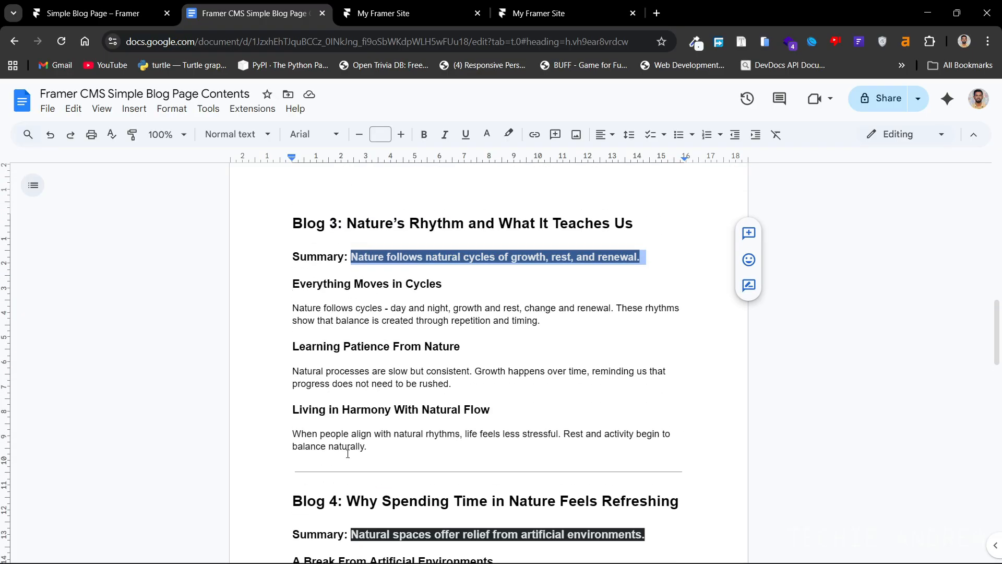
left_click_drag(383, 452, 277, 284)
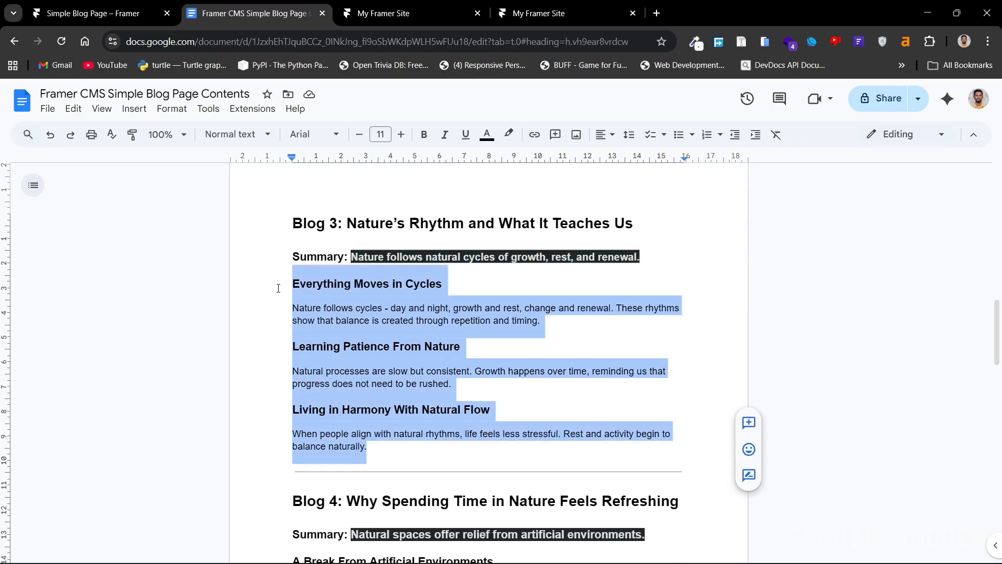
left_click(102, 21)
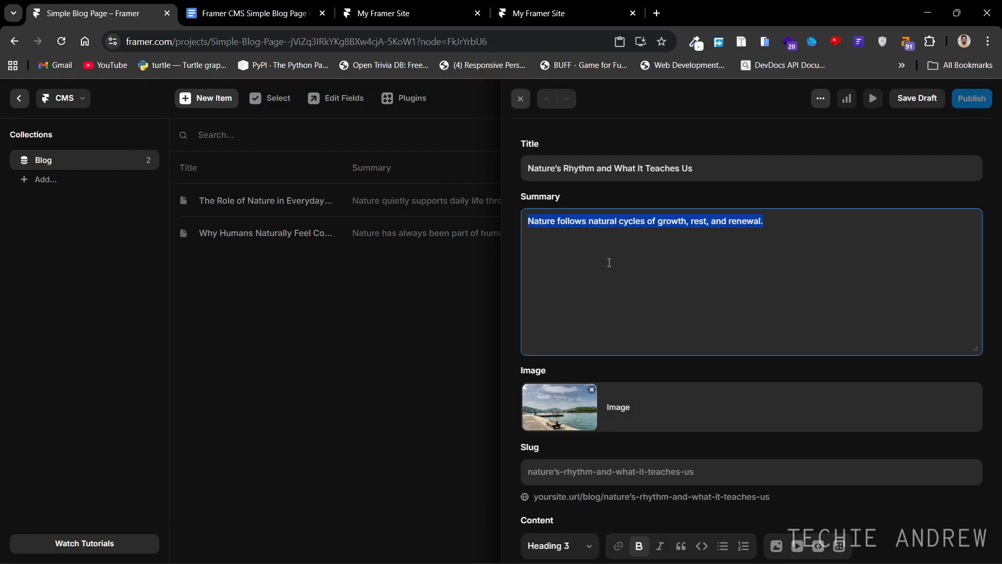
left_click(609, 262)
scroll(617, 321, "down", 5)
left_click(635, 411)
key("ctrl+a")
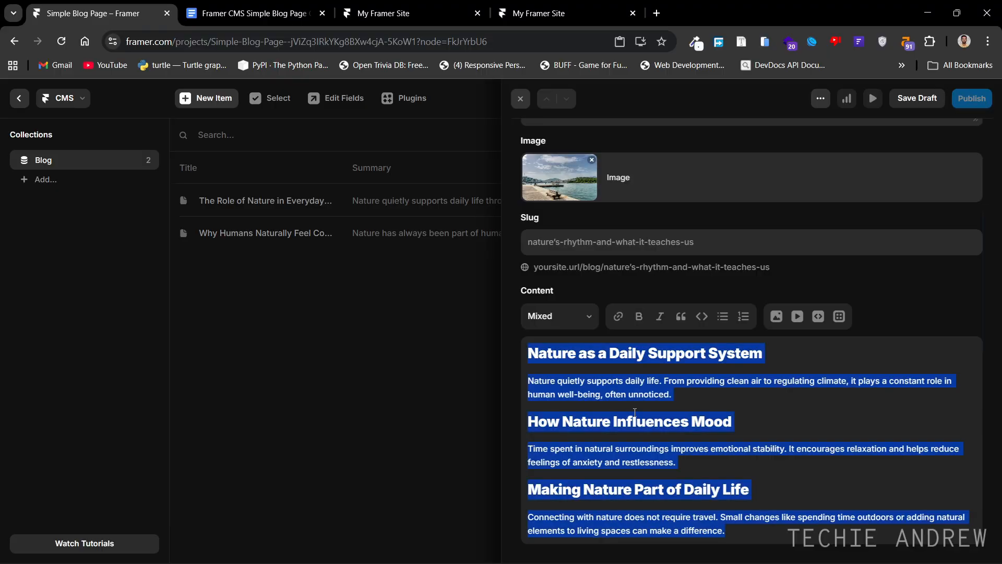
key("ctrl+v")
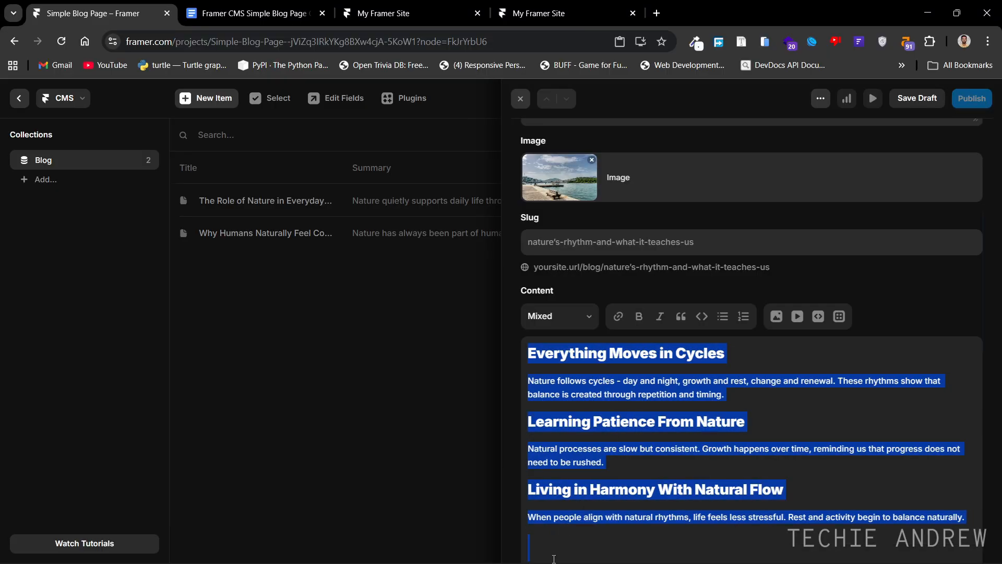
left_click(554, 559)
key("BackSpace")
scroll(595, 433, "up", 4)
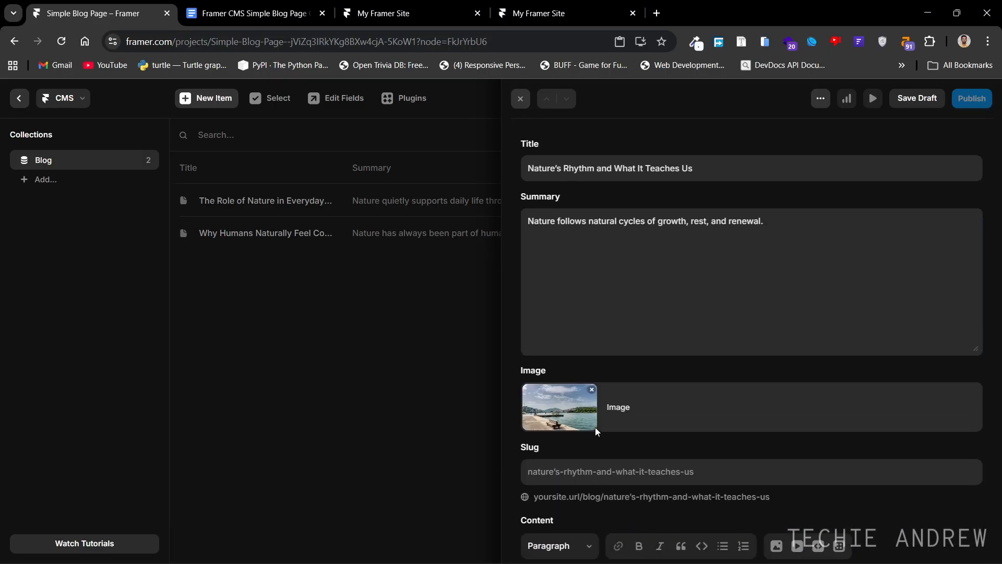
Review the duplicated item's fields and set its slug to nature’s-rhythm-and-what-it-teaches-us.
scroll(594, 334, "down", 3)
scroll(600, 295, "up", 3)
triple_click(597, 169)
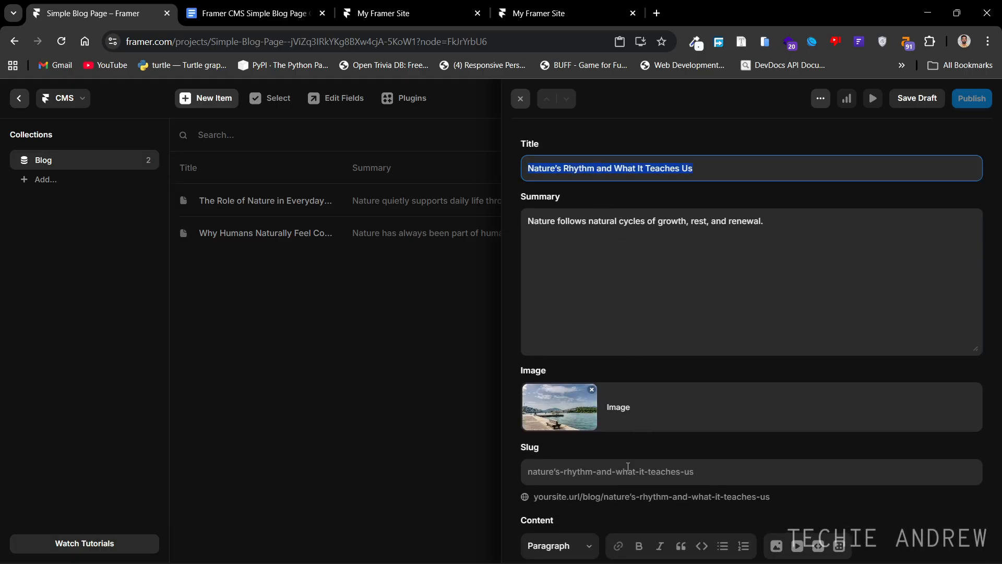
left_click(627, 469)
key("ctrl+v")
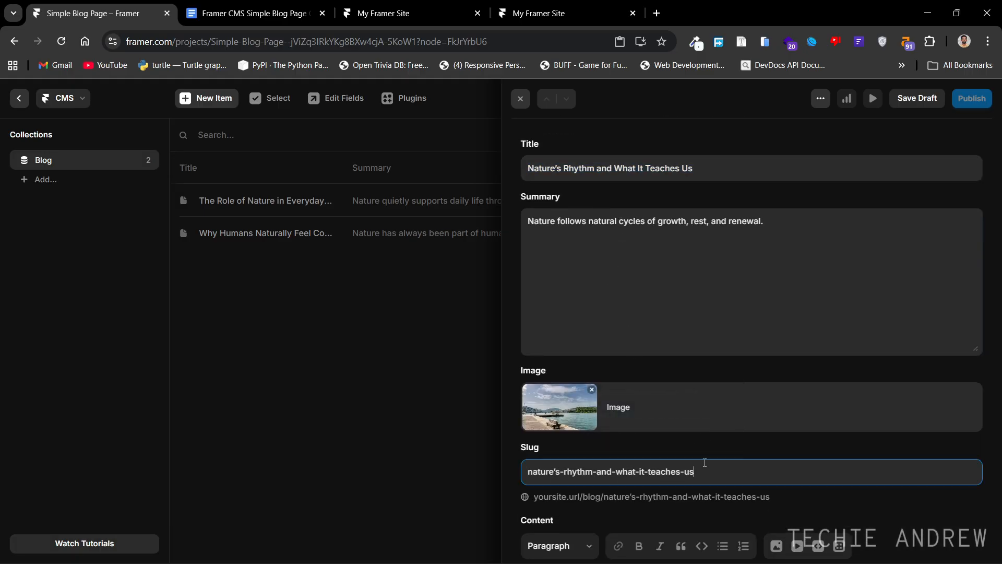
left_click(735, 445)
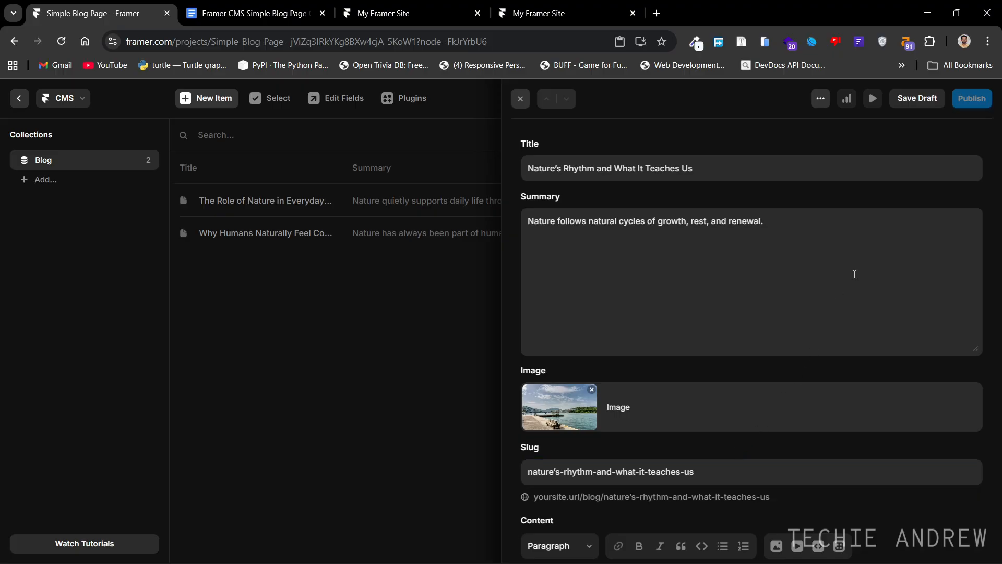
Save the new item as a draft, close it, and undraft "Nature’s Rhythm and What It Teaches Us".
left_click(929, 105)
left_click(520, 97)
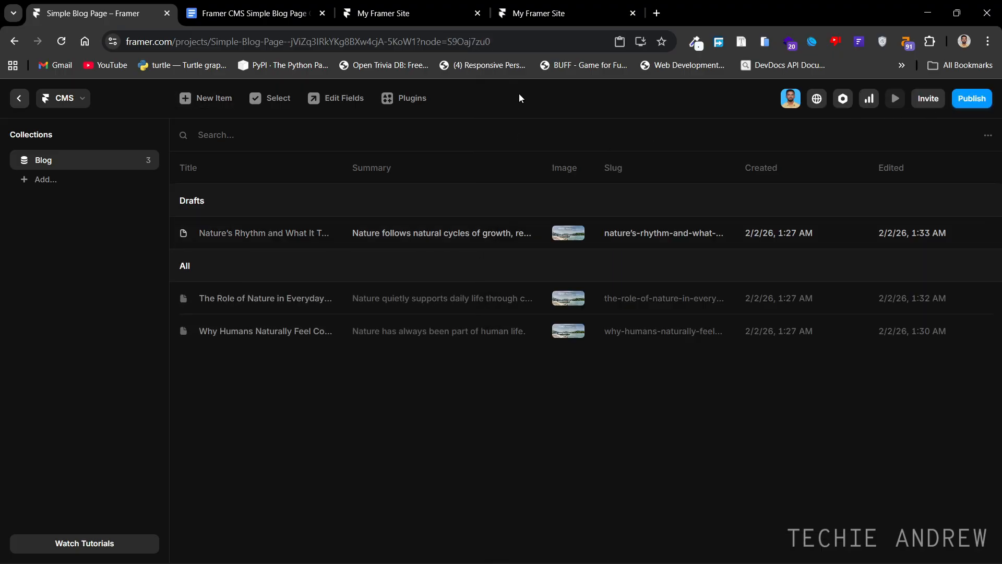
right_click(277, 236)
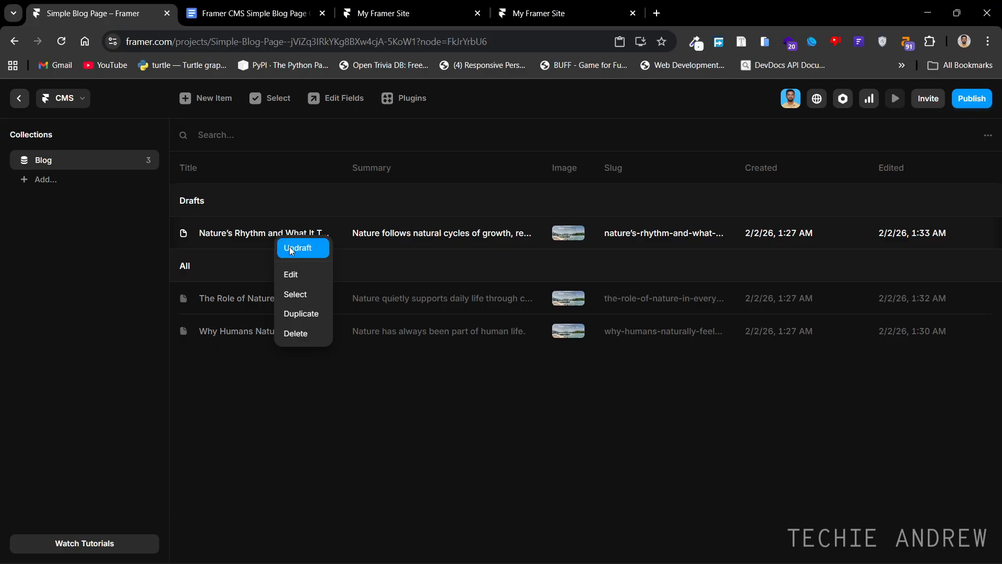
left_click(293, 248)
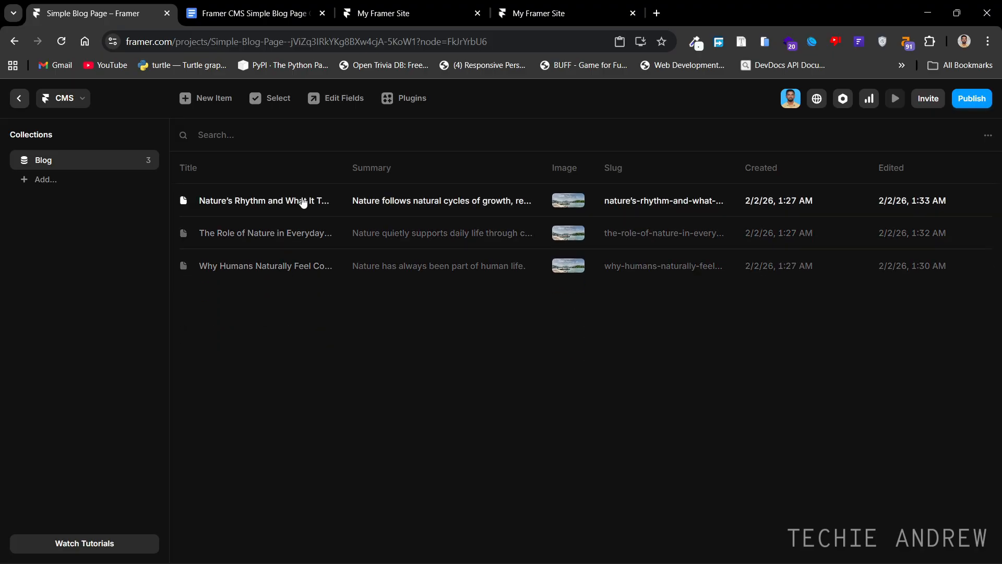
Duplicate "Nature’s Rhythm and What It Teaches Us" and title the copy "Why Spending Time in Nature Feels Refreshing", copied from the Google Docs document.
right_click(301, 201)
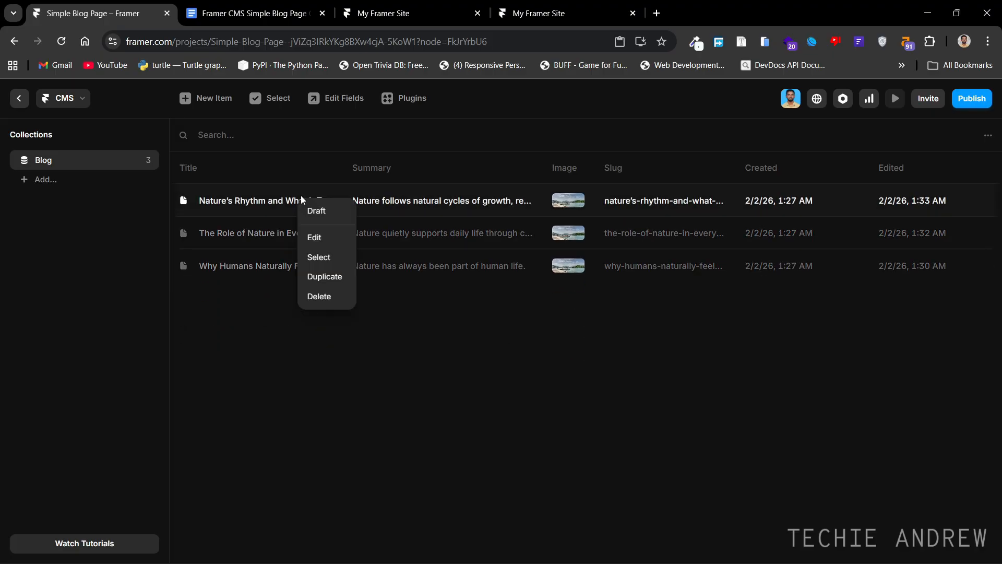
left_click(340, 277)
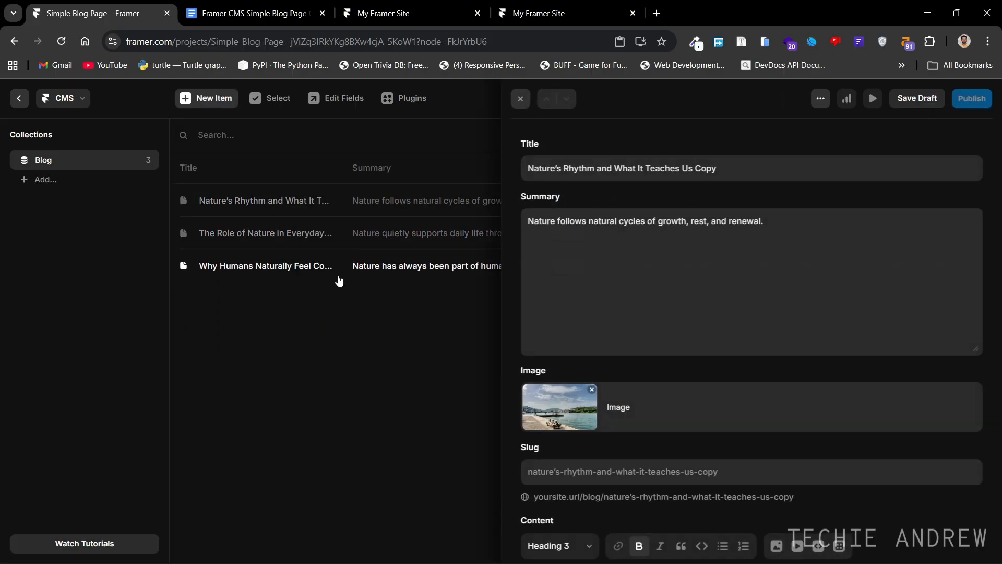
left_click(233, 11)
scroll(296, 295, "down", 3)
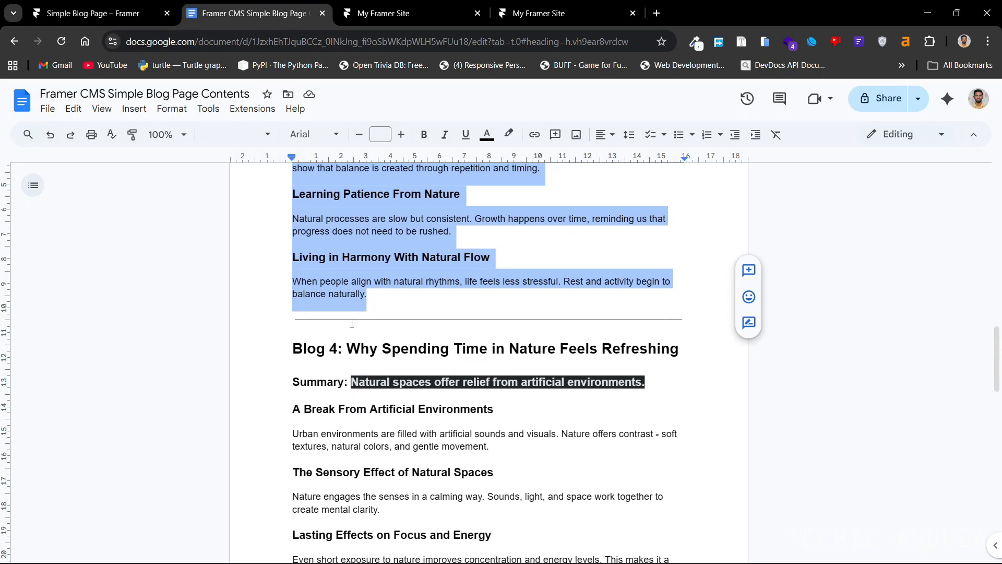
left_click_drag(347, 348, 680, 344)
key("ctrl+c")
left_click(114, 5)
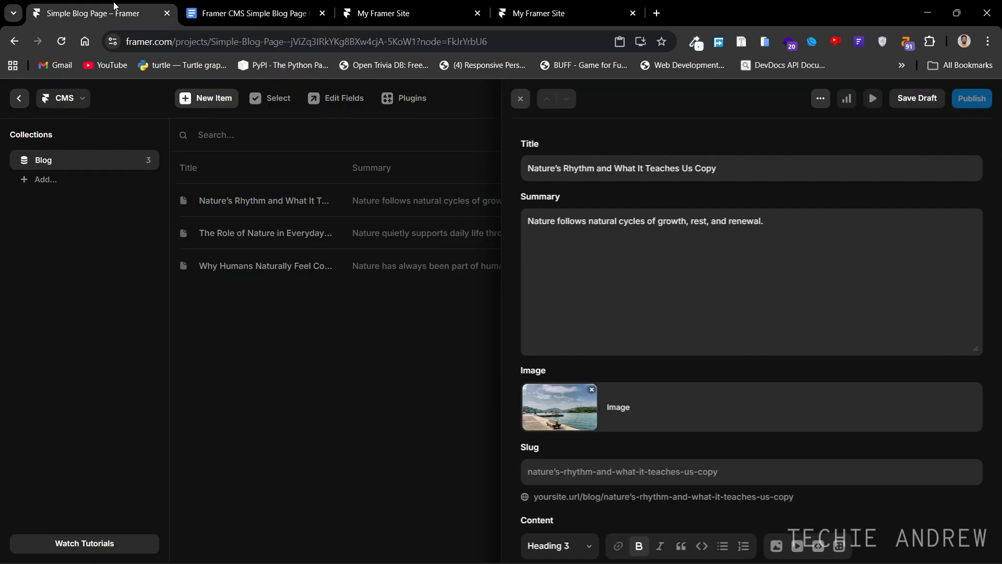
triple_click(565, 162)
key("ctrl+v")
Replace the item's summary with "Natural spaces offer relief from artificial environments.", copied from the Google Docs document.
triple_click(573, 239)
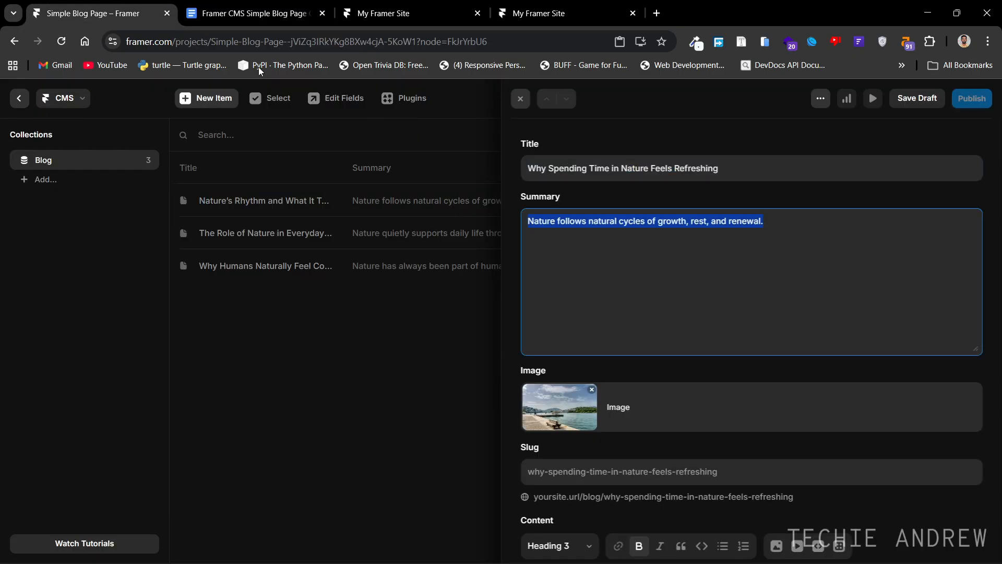
left_click(219, 11)
scroll(319, 240, "down", 3)
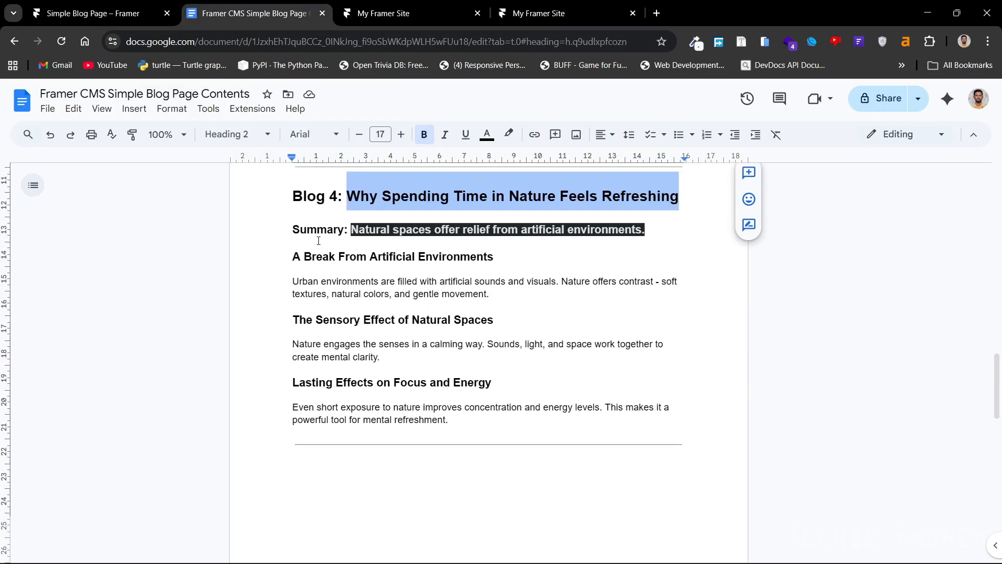
left_click(397, 235)
left_click_drag(352, 229, 651, 230)
key("ctrl+c")
left_click(94, 5)
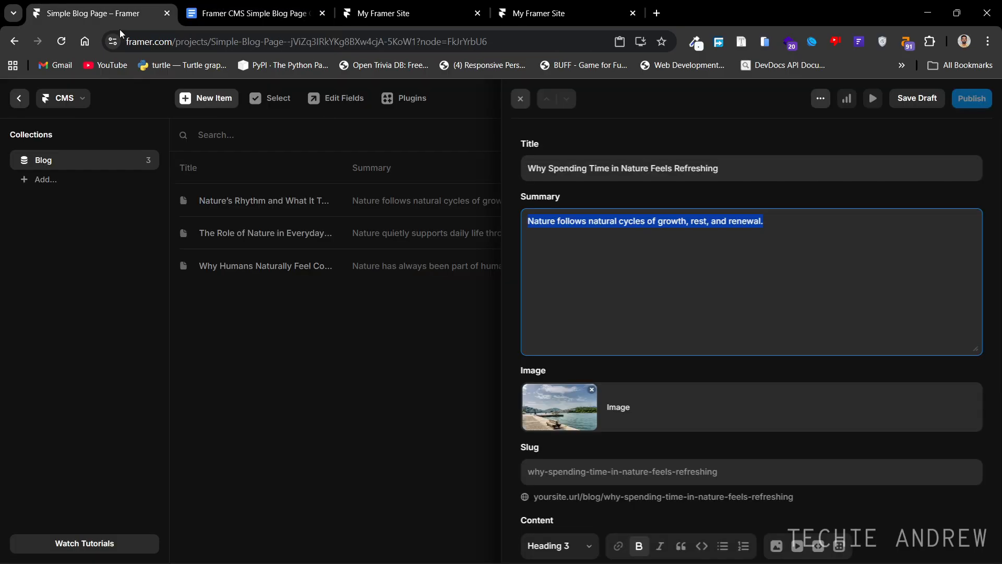
key("ctrl+v")
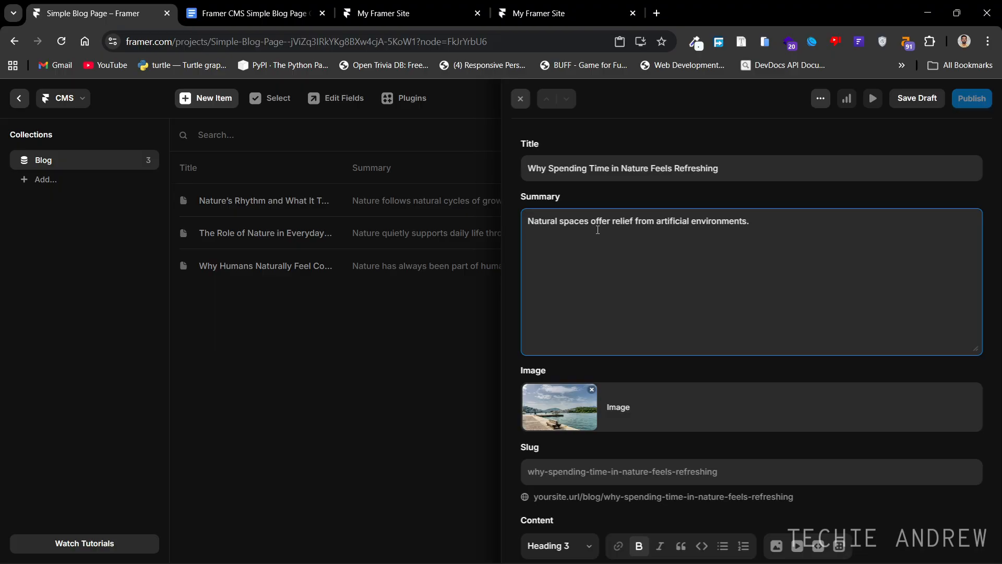
Replace the item's Content with Blog 4's three headed sections, from "A Break From Artificial Environments" onward, copied from the Google Docs document.
left_click(656, 365)
scroll(656, 366, "down", 3)
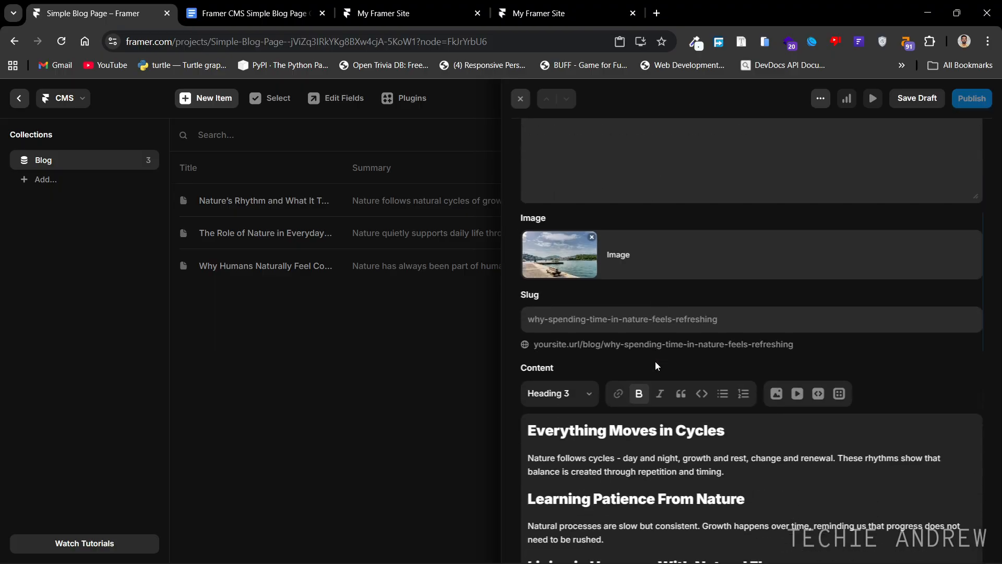
left_click(205, 15)
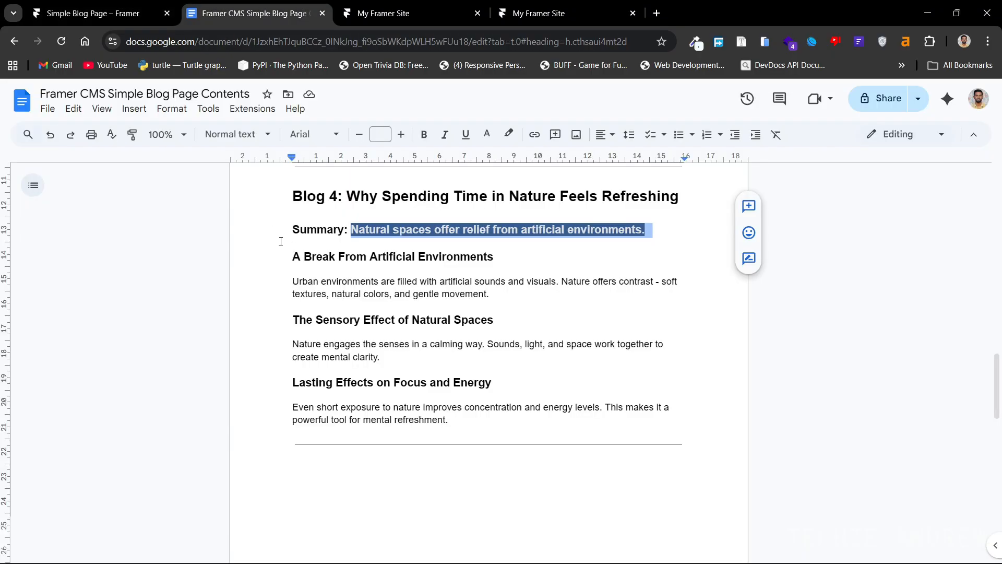
left_click_drag(293, 256, 450, 422)
key("ctrl+c")
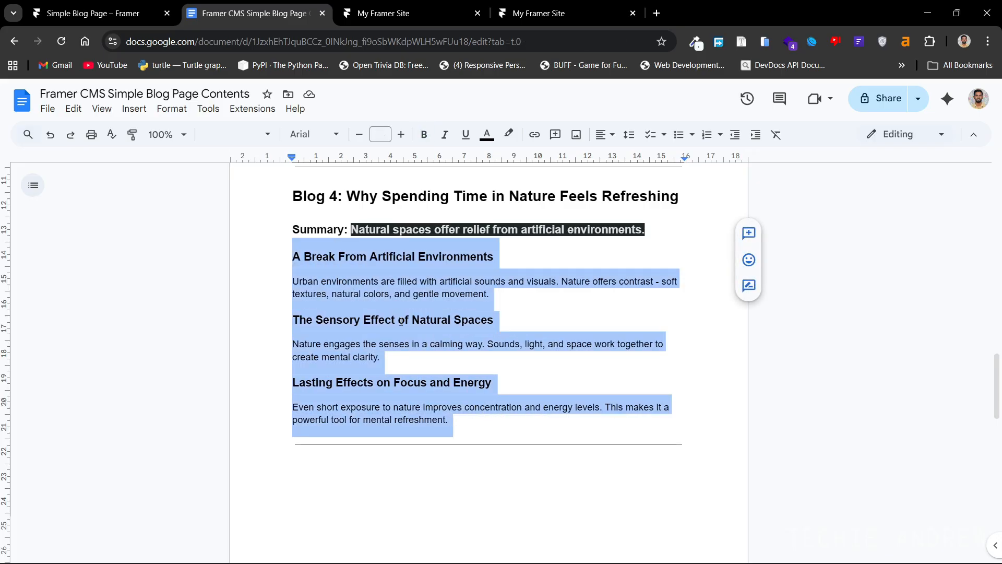
left_click(96, 14)
scroll(703, 411, "down", 2)
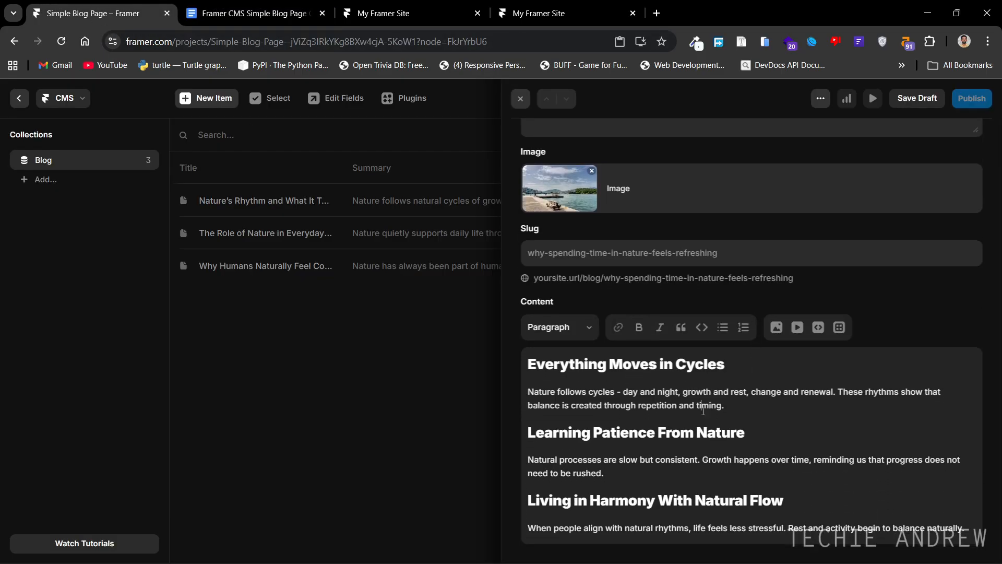
key("ctrl+a")
key("ctrl+v")
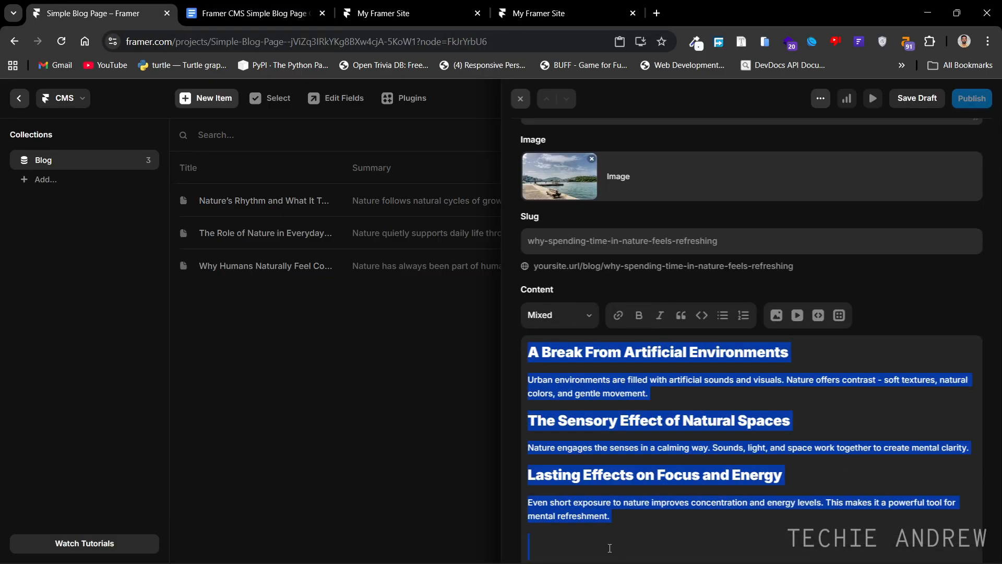
left_click(610, 547)
Review the duplicated item's fields and set its slug to why-spending-time-in-nature-feels-refreshing.
scroll(632, 403, "up", 5)
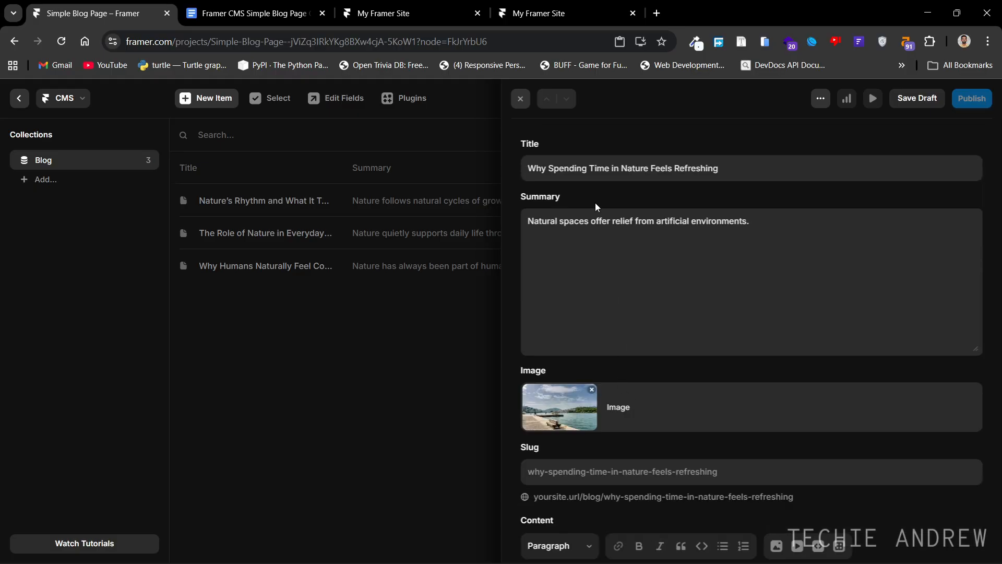
triple_click(598, 171)
scroll(583, 262, "down", 3)
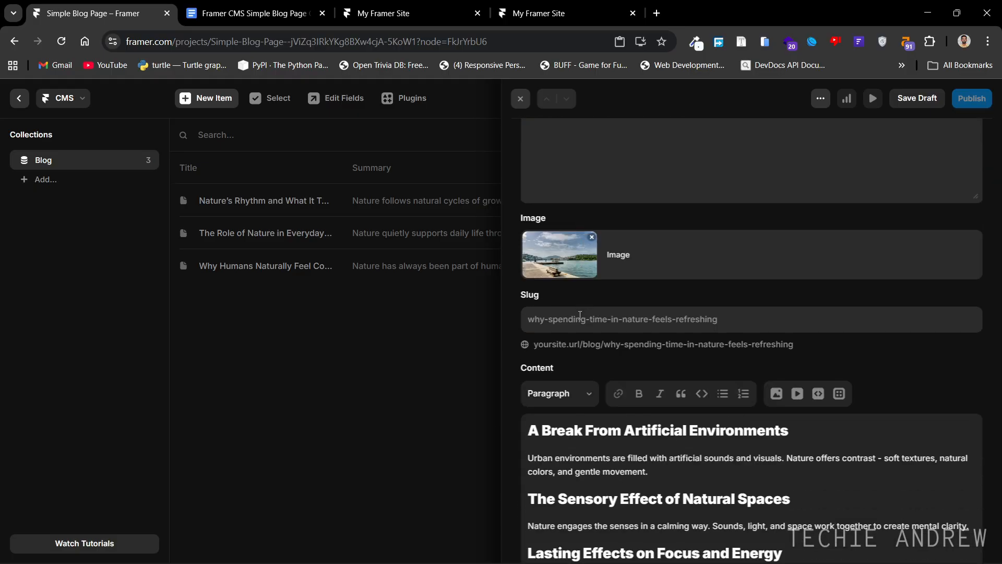
left_click(580, 315)
type("why-spending-time-in-nature-feels-refreshing")
left_click(646, 289)
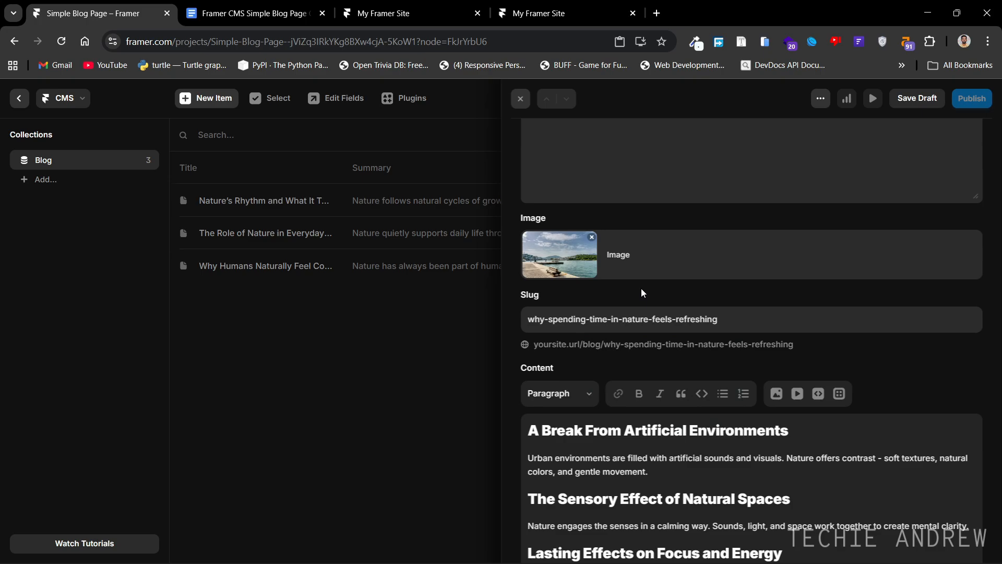
Replace the image of "Why Spending Time in Nature Feels Refreshing" with Blog_4_Img.
scroll(643, 293, "up", 3)
left_click(609, 407)
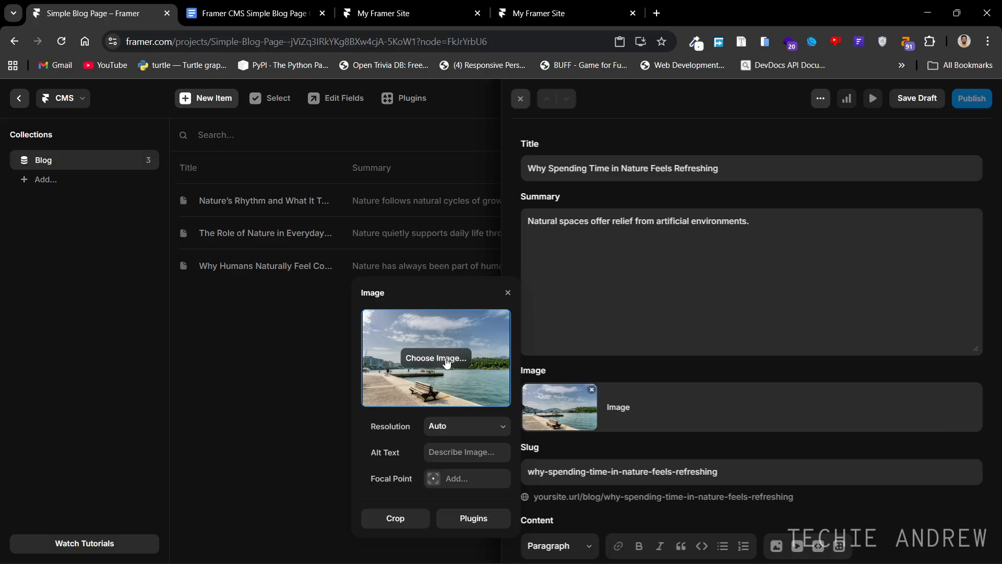
left_click(447, 361)
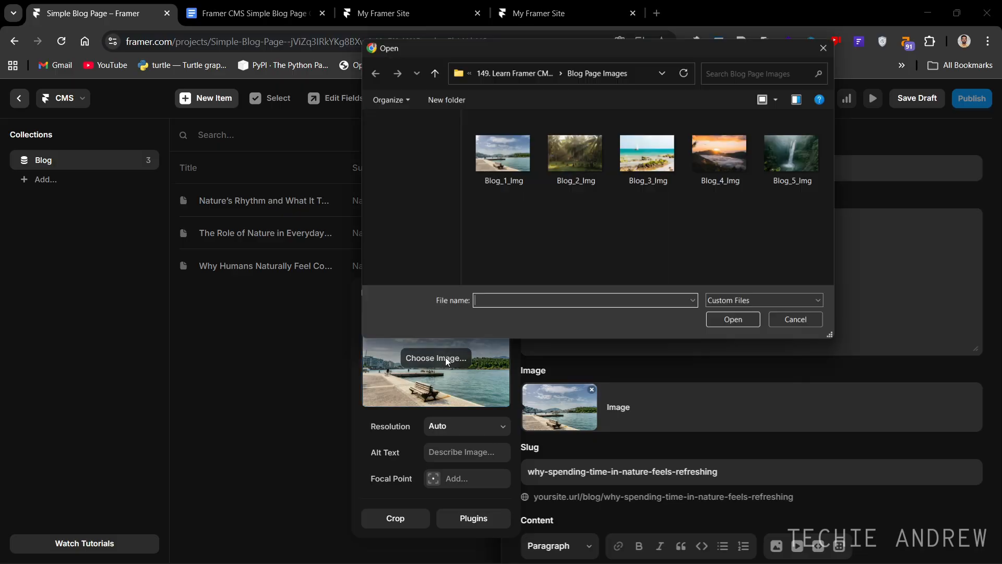
left_click(707, 164)
double_click(724, 165)
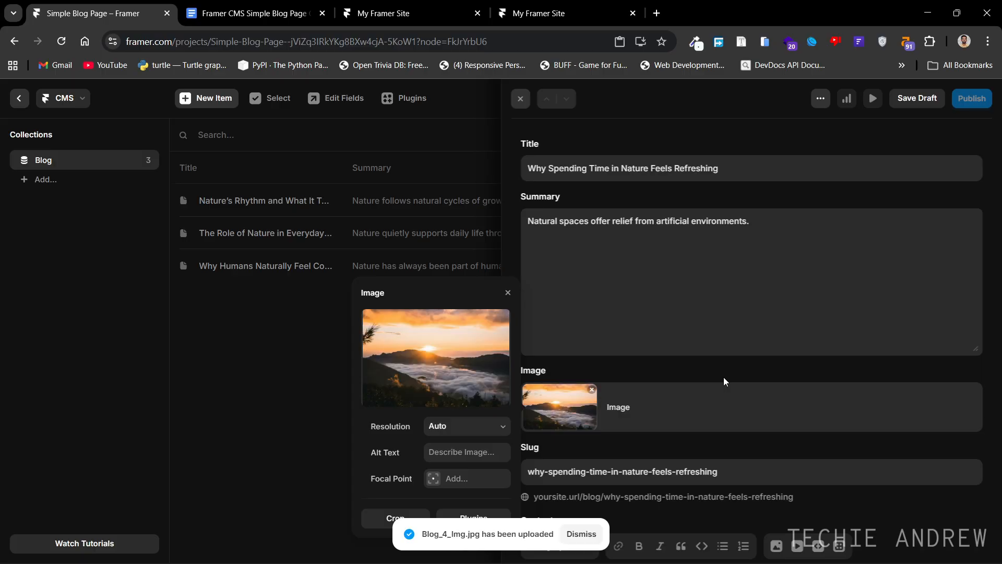
left_click(508, 293)
Save "Why Spending Time in Nature Feels Refreshing" as a draft and undraft it in the Blog collection.
left_click(912, 104)
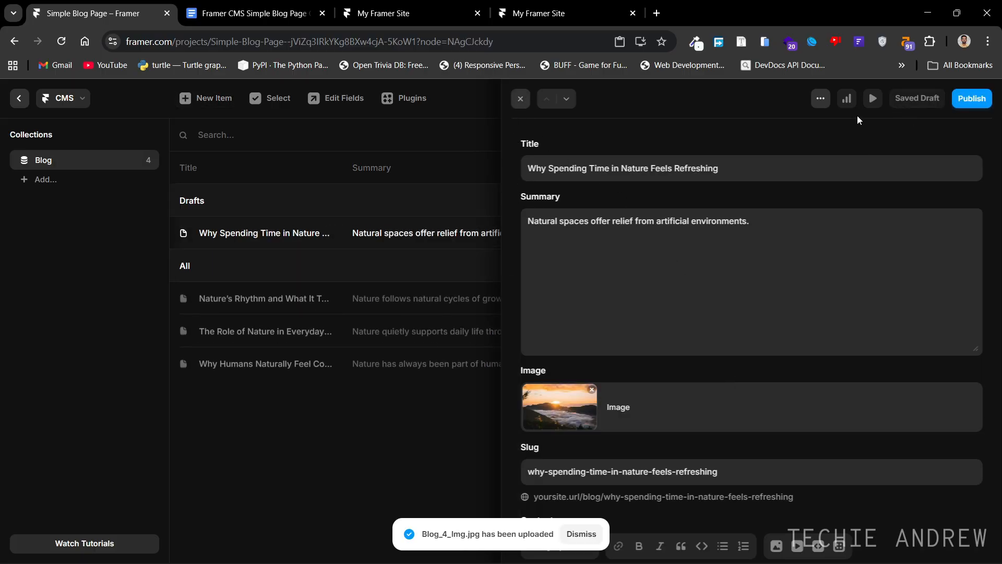
left_click(520, 98)
right_click(280, 231)
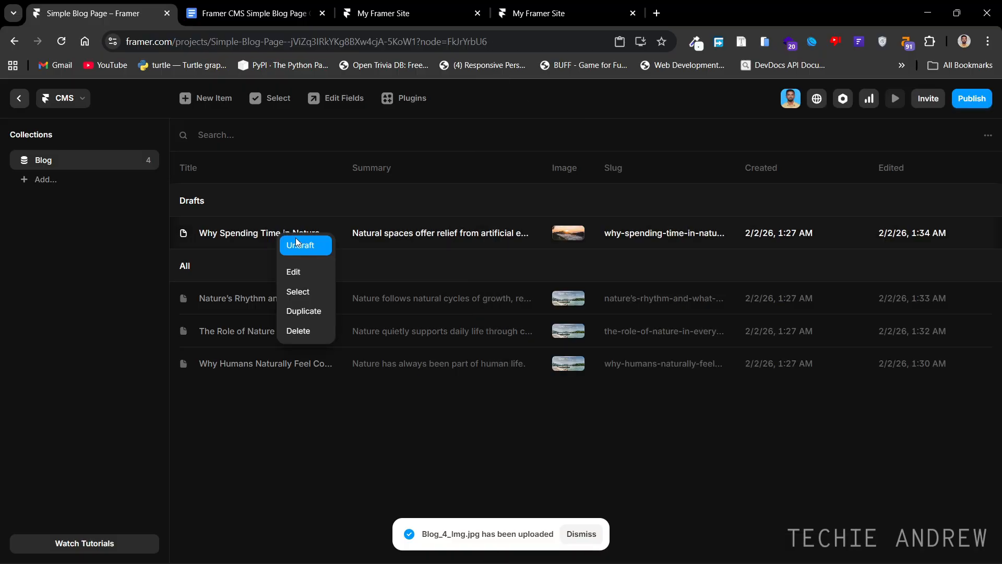
left_click(300, 243)
Replace the image of the "Nature’s Rhythm and What It Teaches Us" item with Blog_3_Img and close the item.
left_click(298, 242)
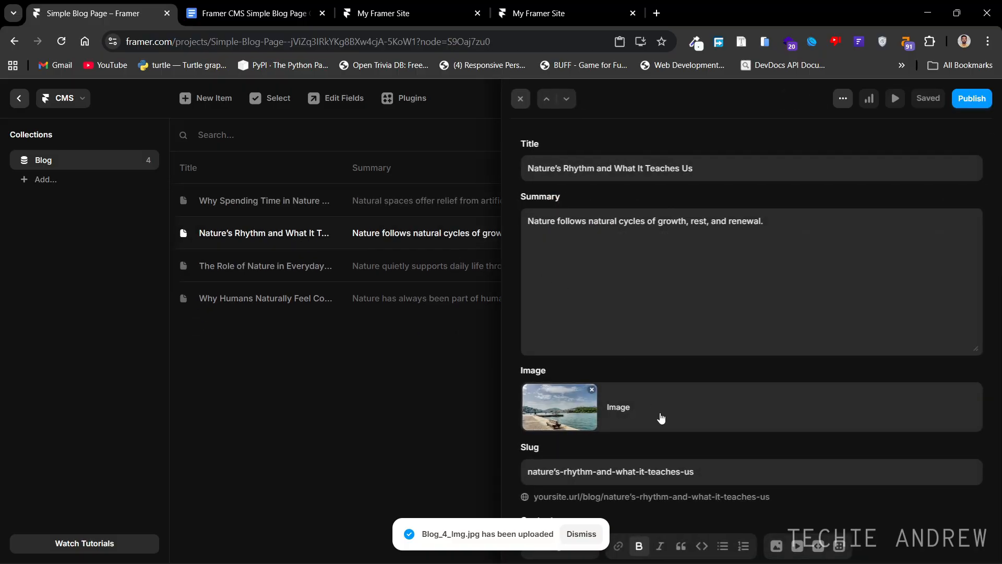
left_click(661, 417)
left_click(432, 344)
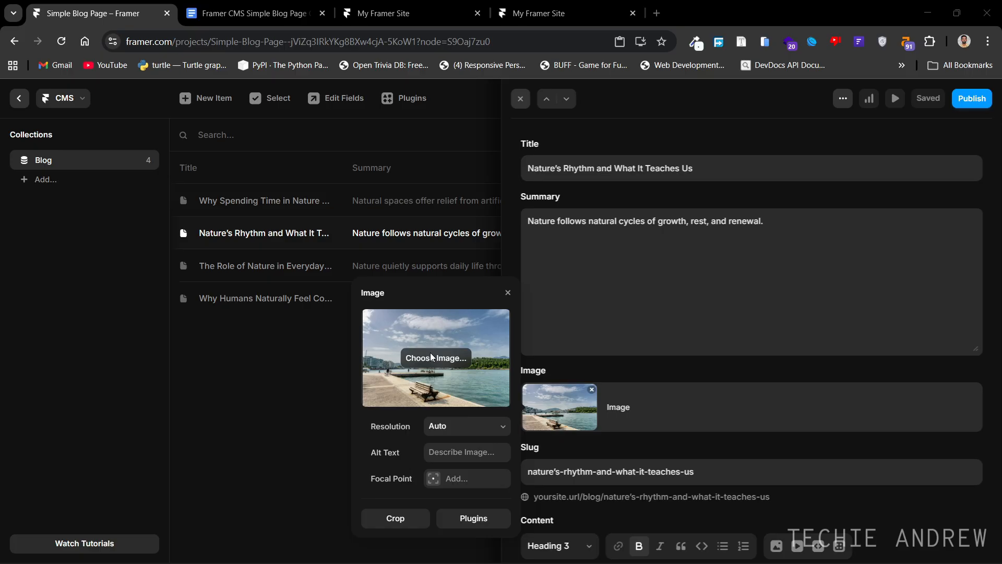
double_click(620, 180)
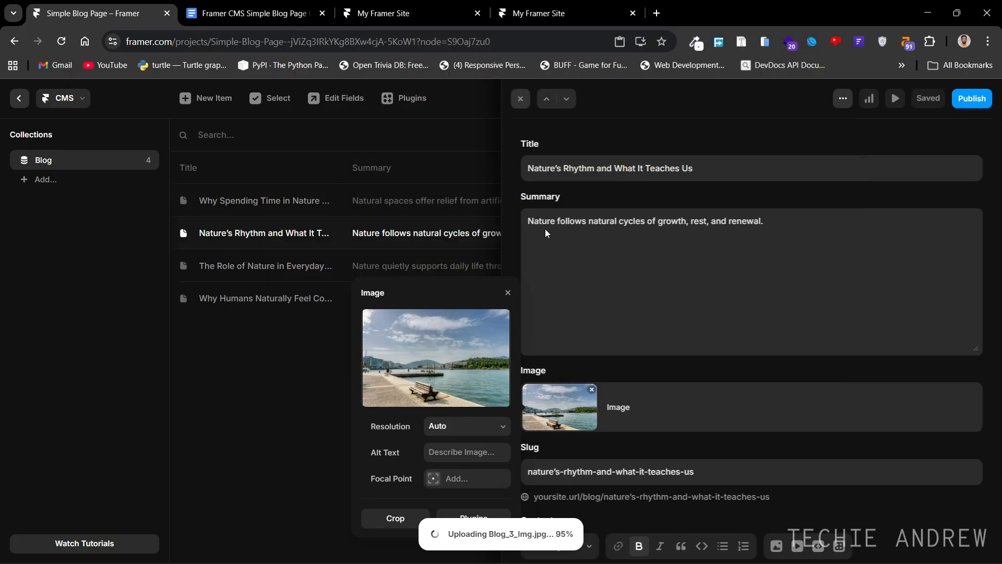
left_click(521, 101)
left_click(520, 103)
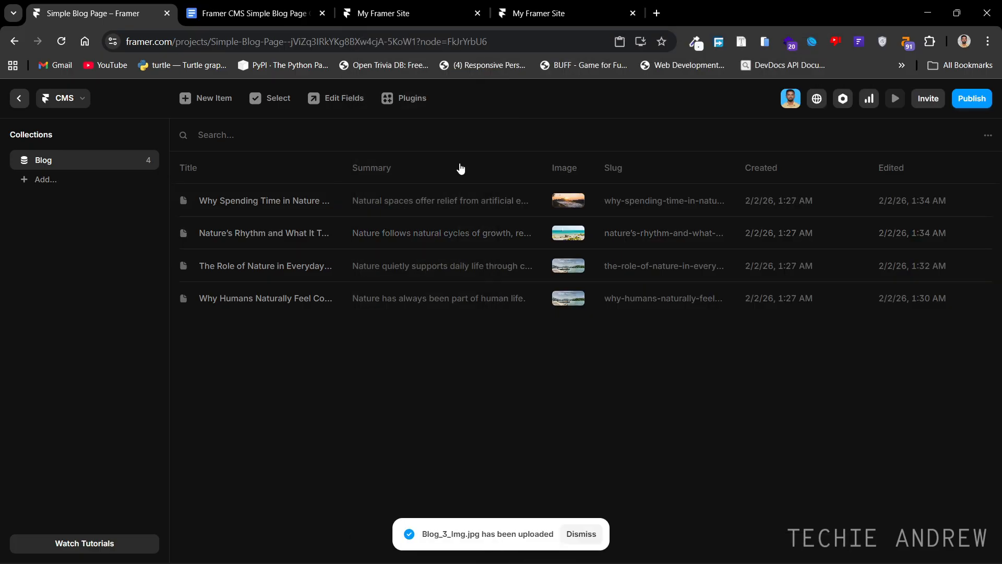
Replace the image of the "The Role of Nature in Everyday Well-Being" item with Blog_2_Img and close the item.
left_click(391, 263)
left_click(651, 415)
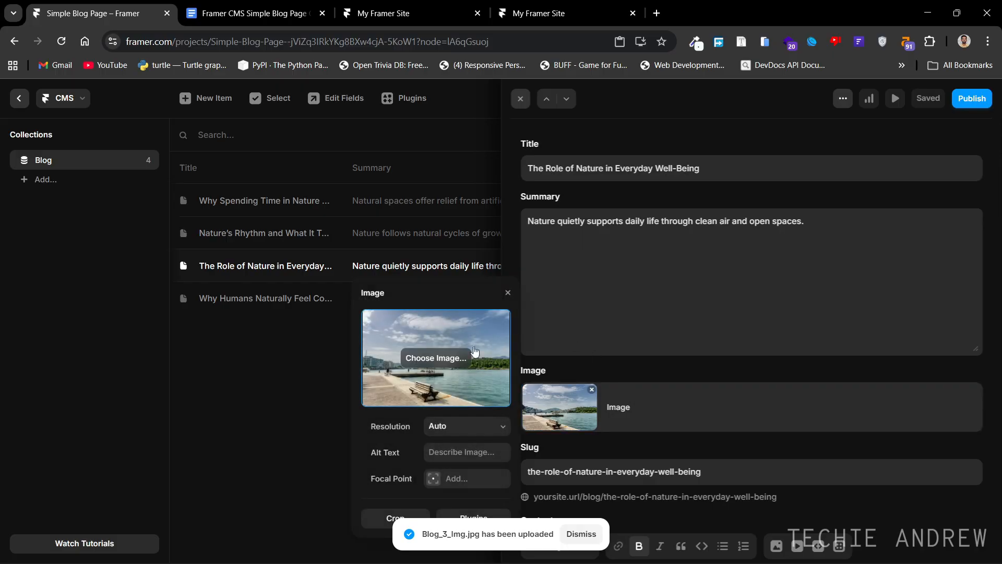
left_click(436, 357)
double_click(591, 162)
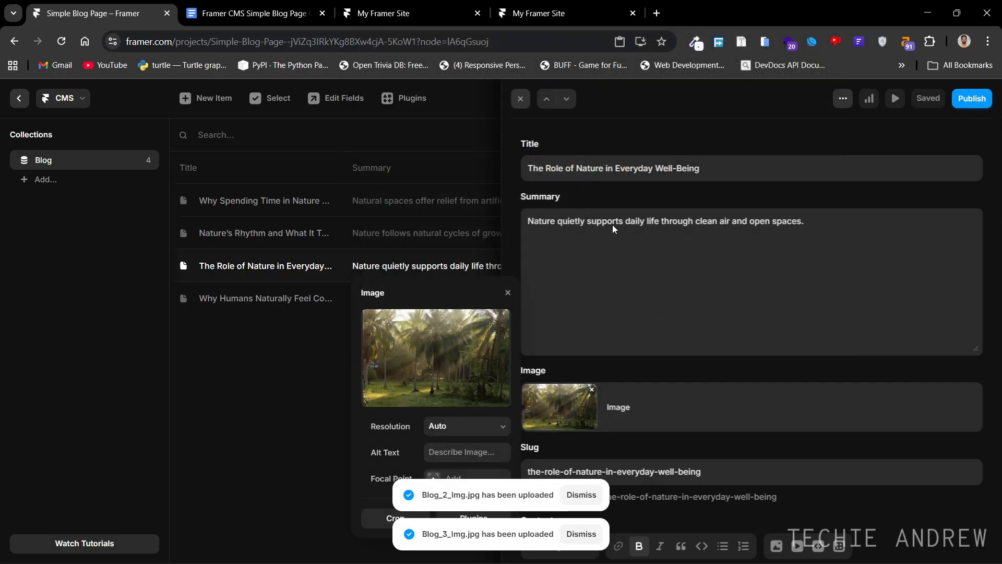
left_click(521, 99)
left_click(520, 99)
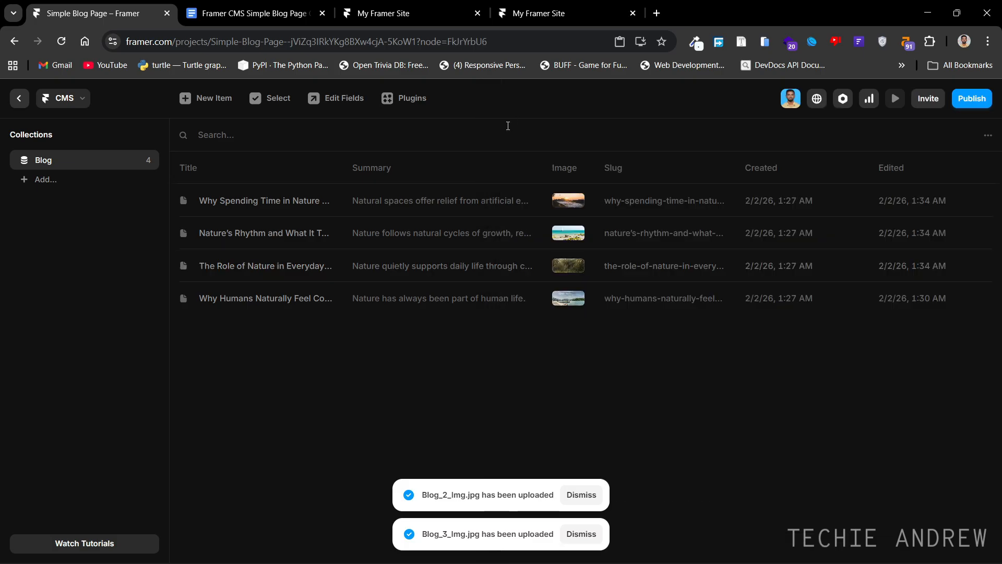
Duplicate "Why Spending Time in Nature Feels Refreshing" and title the copy "Protecting Nature Starts With Awareness", copied from the Google Docs document.
right_click(376, 216)
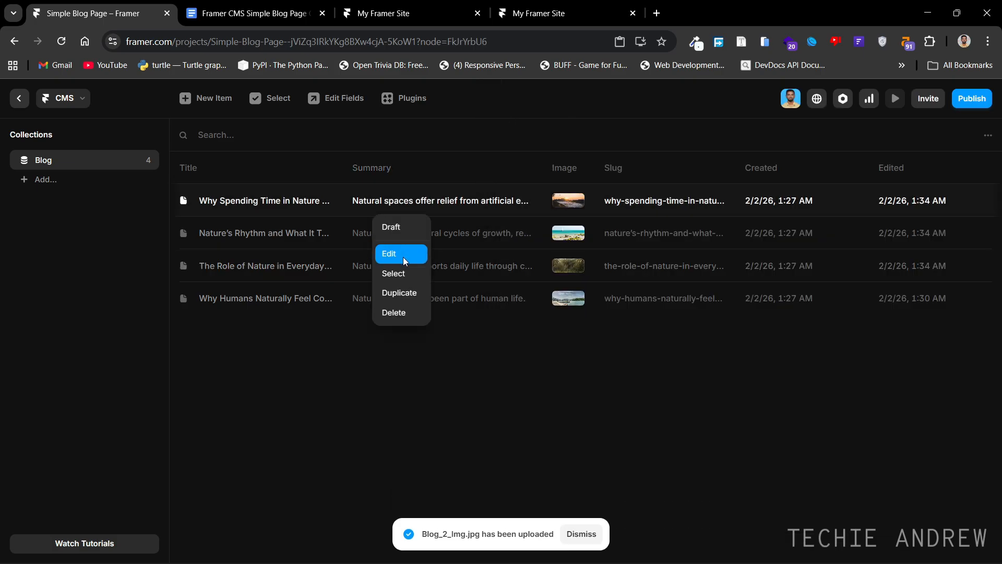
left_click(402, 290)
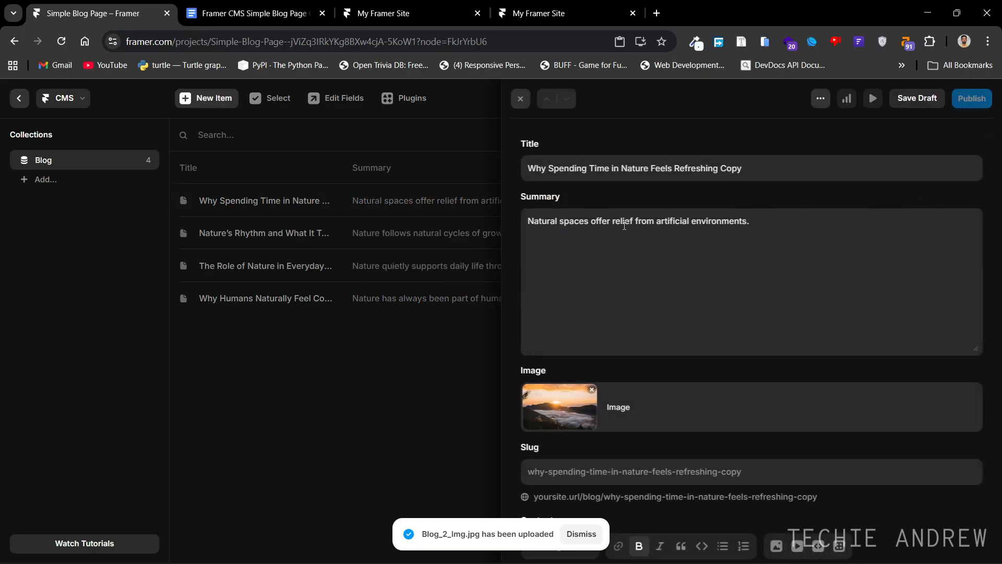
triple_click(611, 221)
left_click(251, 13)
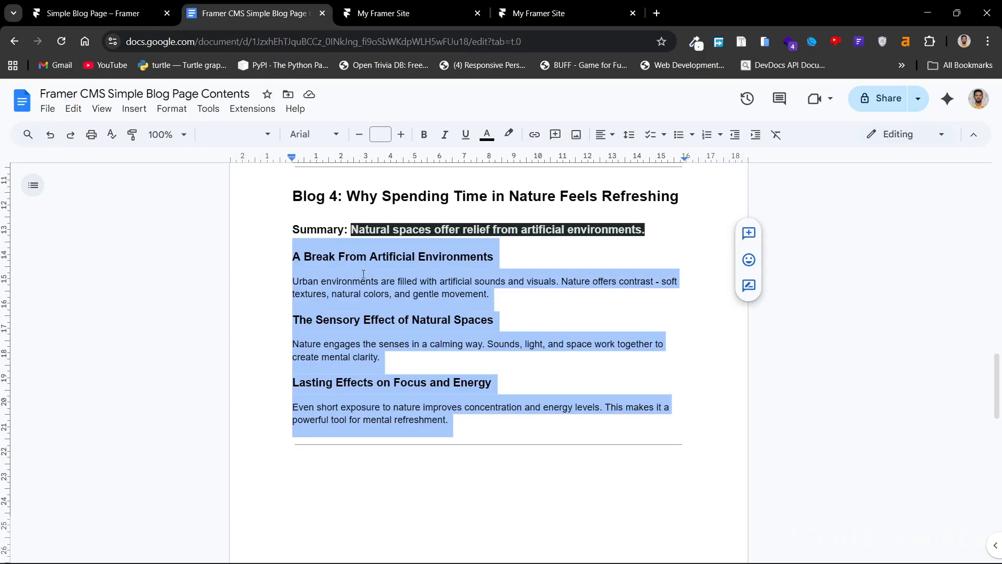
scroll(360, 275, "down", 5)
left_click_drag(348, 353, 634, 320)
key("ctrl+c")
left_click(143, 5)
triple_click(657, 159)
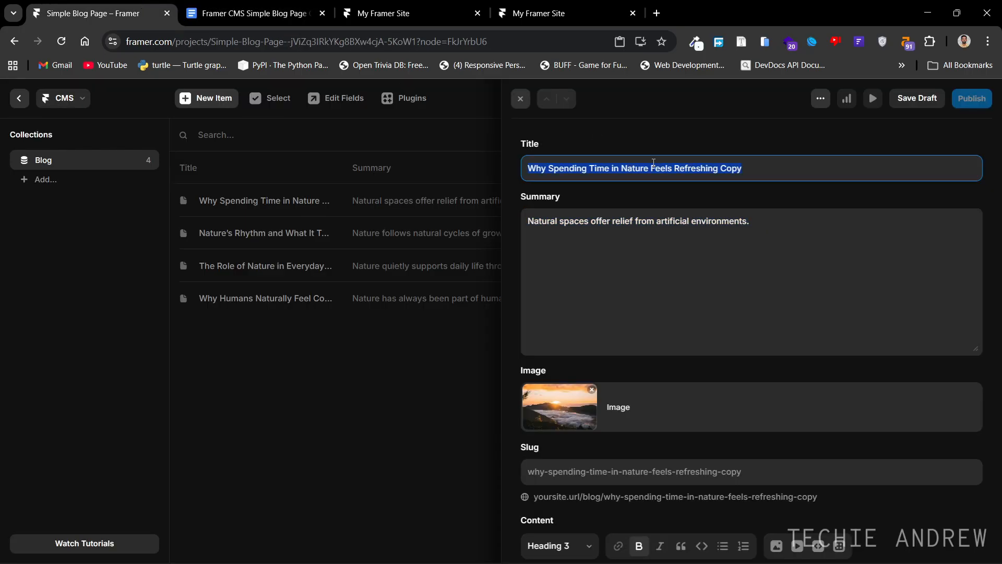
key("ctrl+v")
Replace the item's summary with "Understanding our impact on nature is important.", copied from the Google Docs document.
left_click(250, 13)
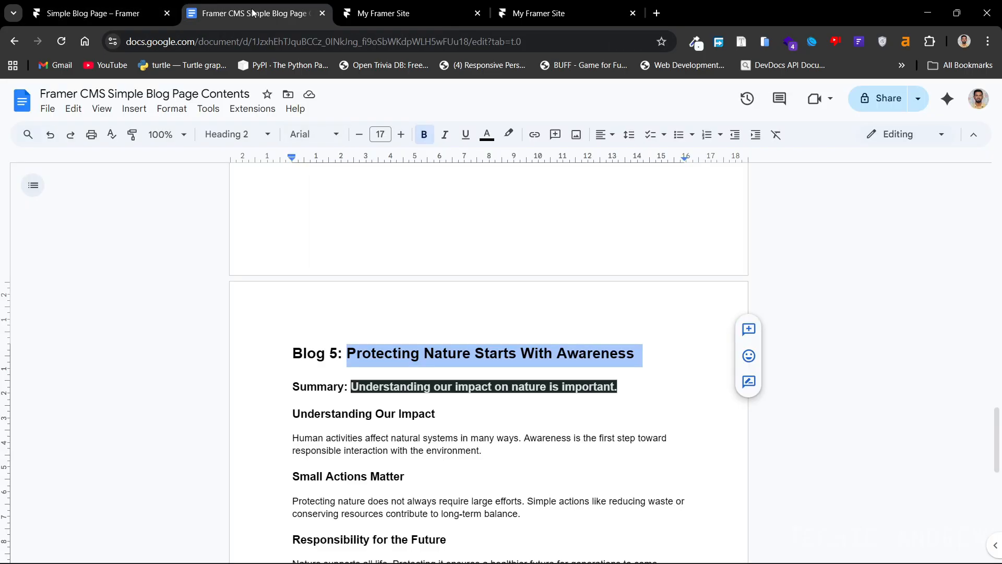
scroll(332, 236, "down", 3)
left_click(354, 234)
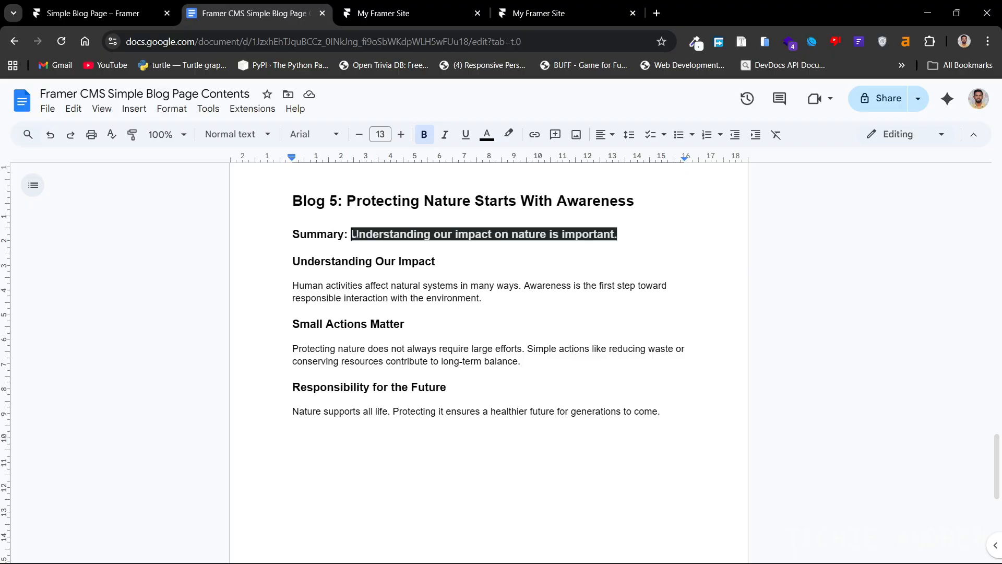
left_click_drag(361, 233, 529, 234)
left_click(366, 235)
left_click(354, 235)
left_click_drag(355, 236, 649, 235)
key("ctrl+c")
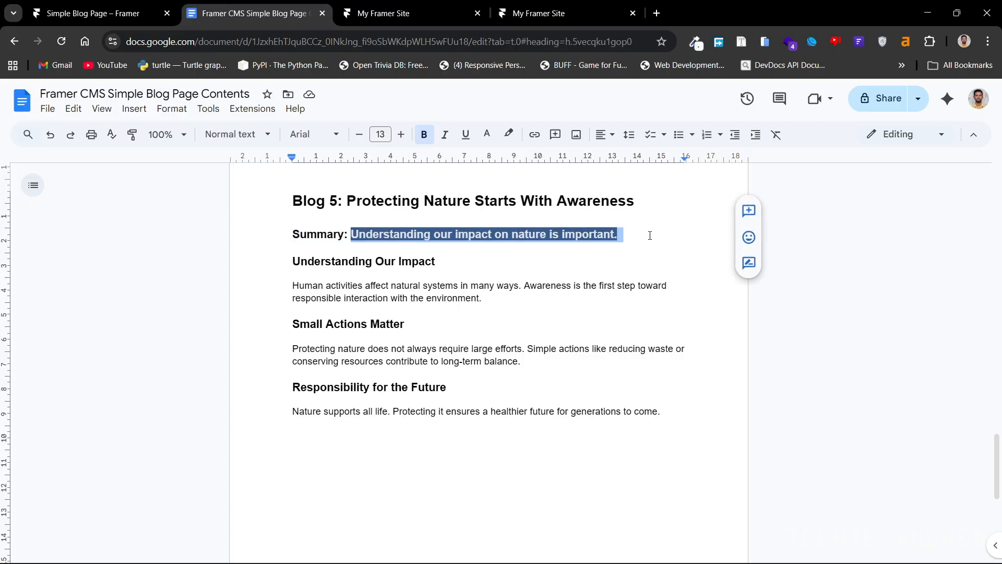
left_click(51, 13)
left_click(597, 262)
key("ctrl+a")
key("ctrl+v")
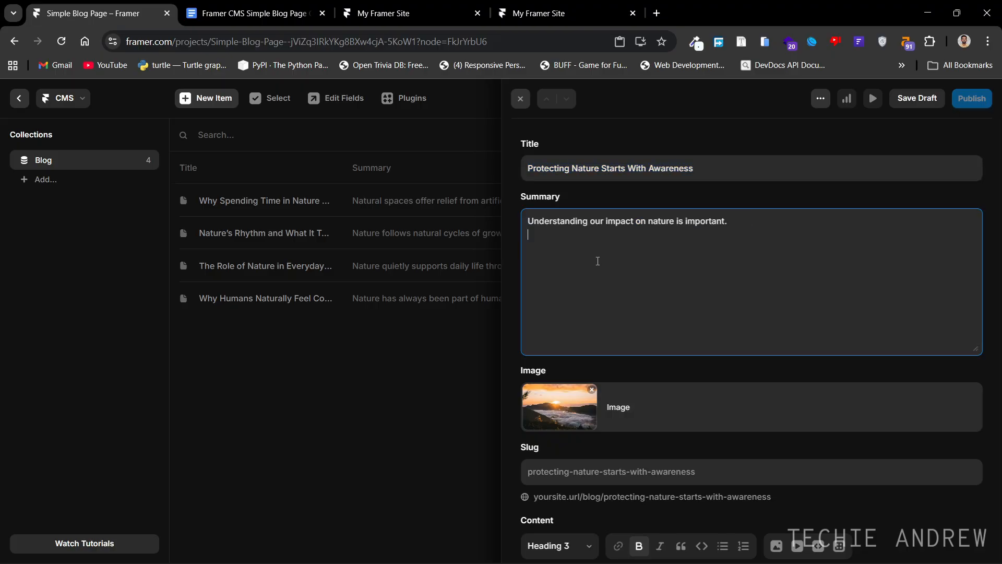
Replace the item's Content with Blog 5's three headed sections, from "Understanding Our Impact" onward, copied from the Google Docs document, without a trailing empty line.
left_click(244, 18)
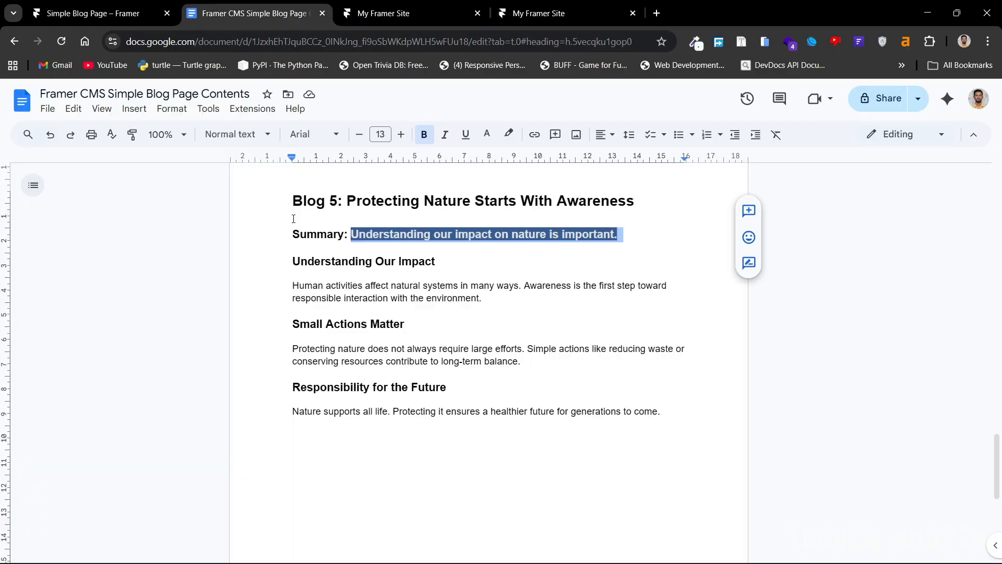
left_click(679, 411)
left_click_drag(676, 412, 294, 266)
key("ctrl+c")
scroll(366, 305, "down", 6)
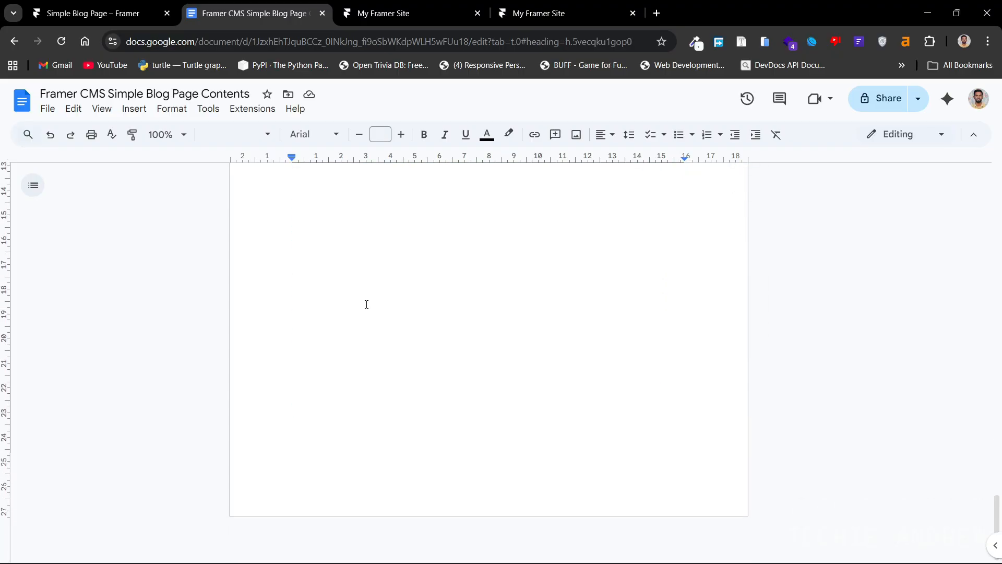
scroll(367, 305, "up", 7)
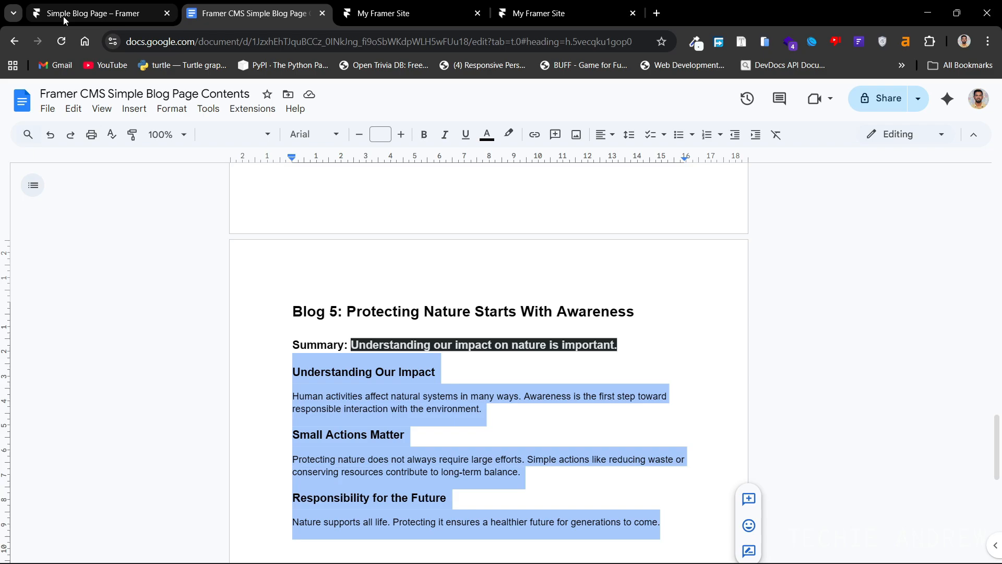
left_click(64, 17)
scroll(756, 380, "down", 3)
left_click(720, 391)
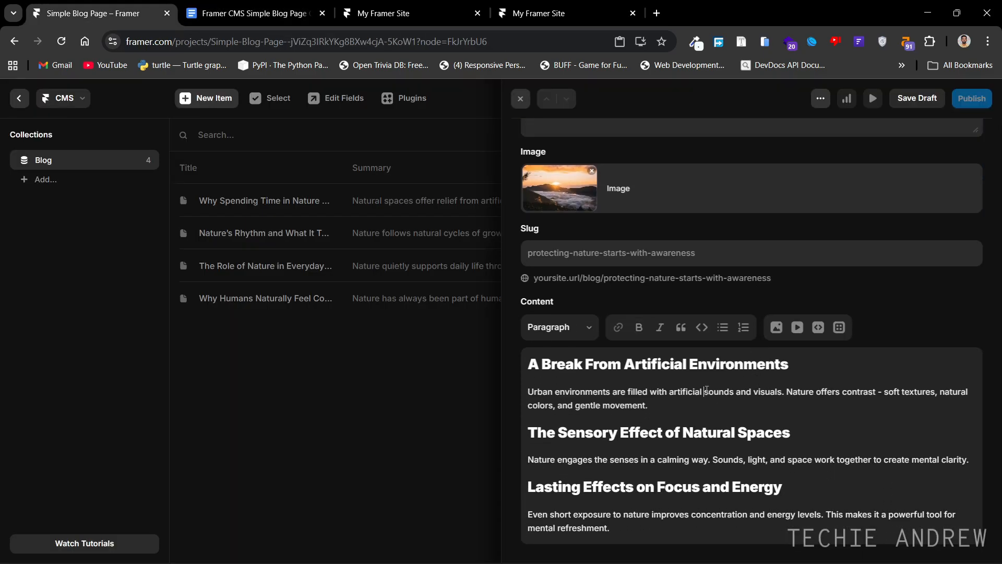
key("ctrl+a")
key("ctrl+v")
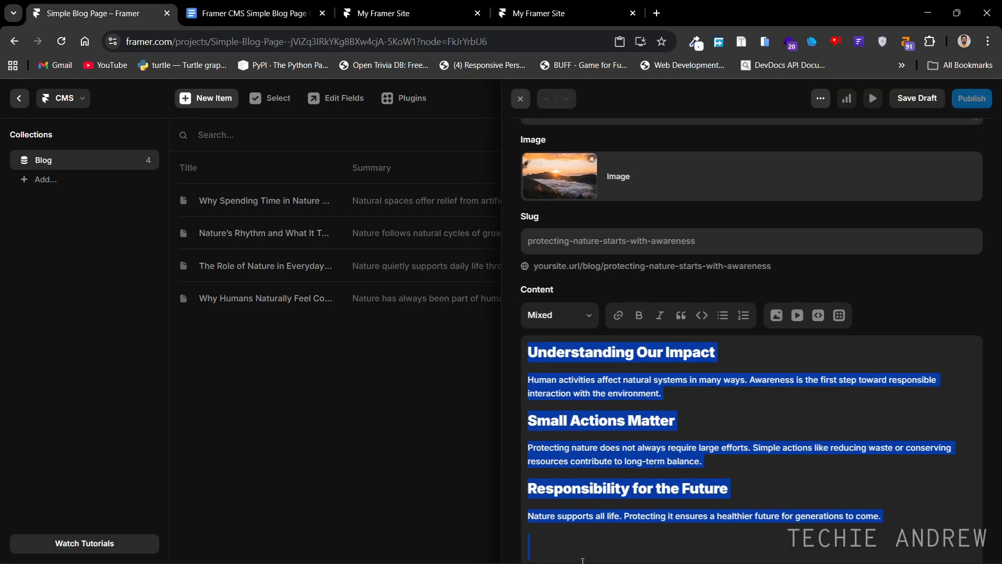
left_click(581, 557)
key("BackSpace")
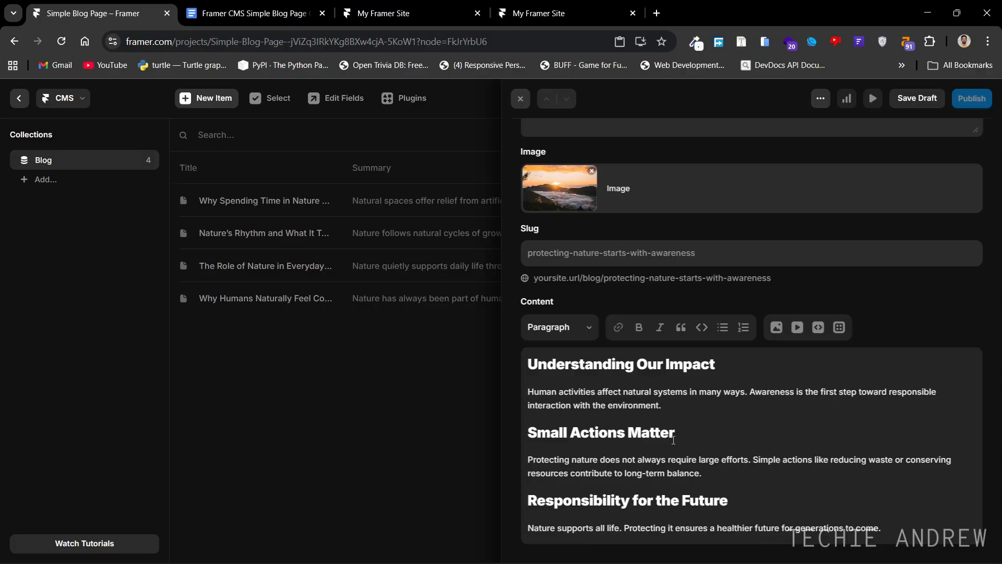
Set the duplicated item's slug to protecting-nature-starts-with-awareness.
scroll(674, 440, "up", 4)
triple_click(600, 174)
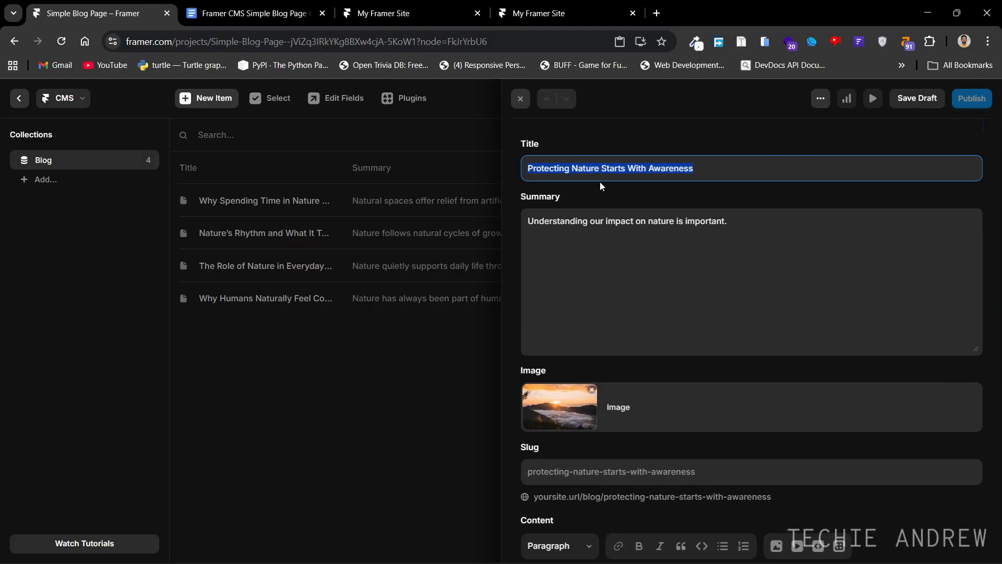
left_click(669, 478)
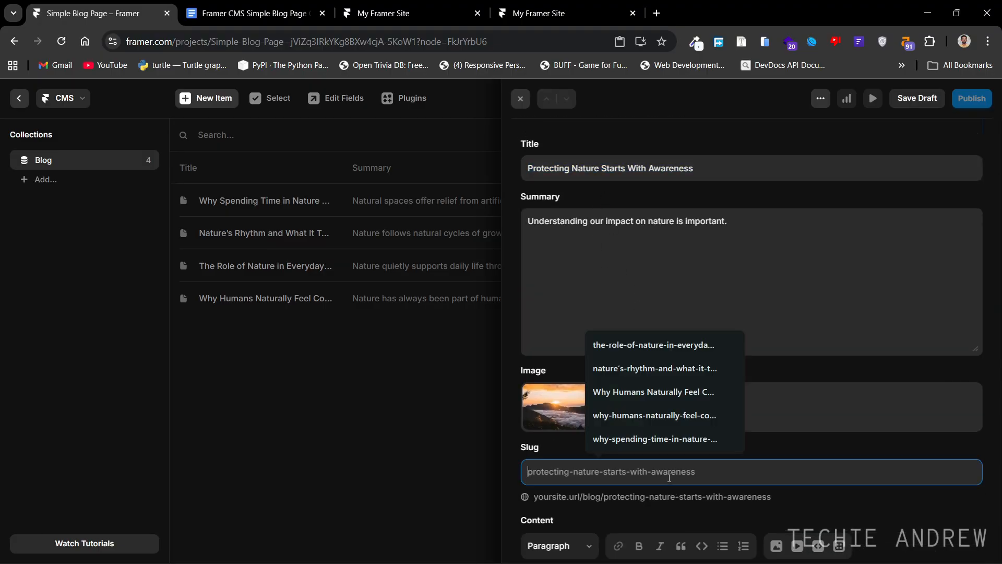
type("protecting-nature-starts-with-awareness")
left_click(813, 442)
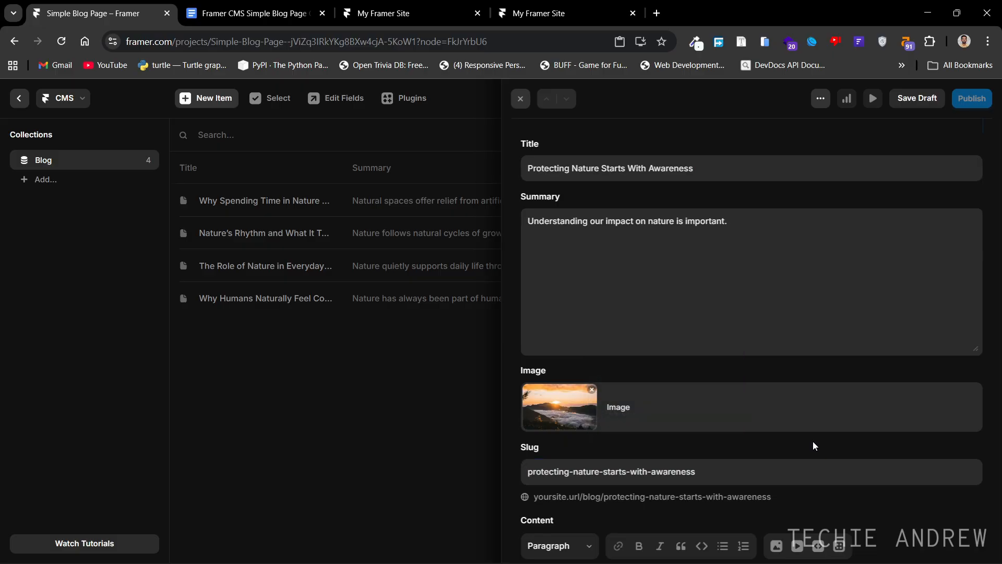
Replace the image of "Protecting Nature Starts With Awareness" with Blog_5_Img and save the item as a draft.
left_click(653, 403)
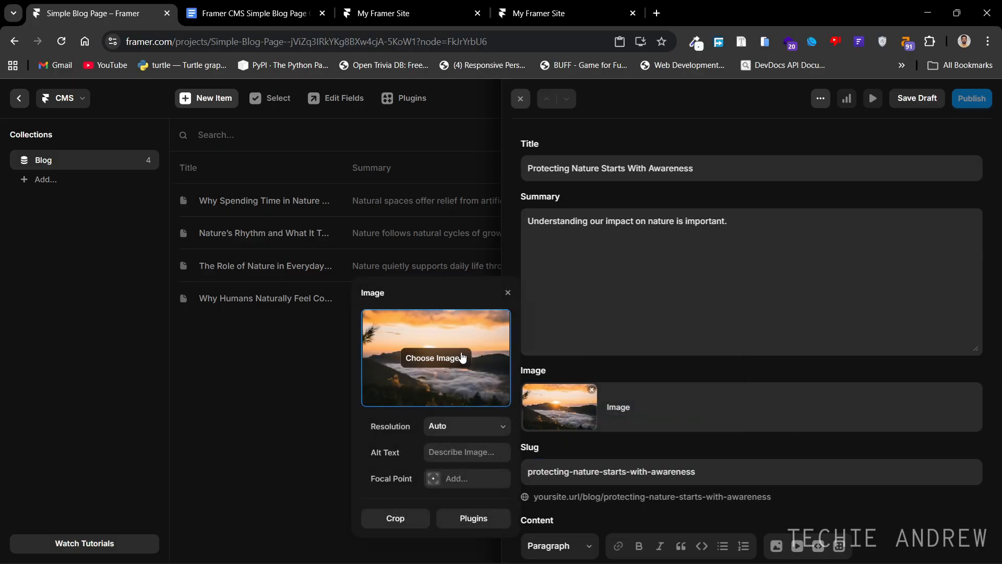
left_click(462, 357)
double_click(810, 159)
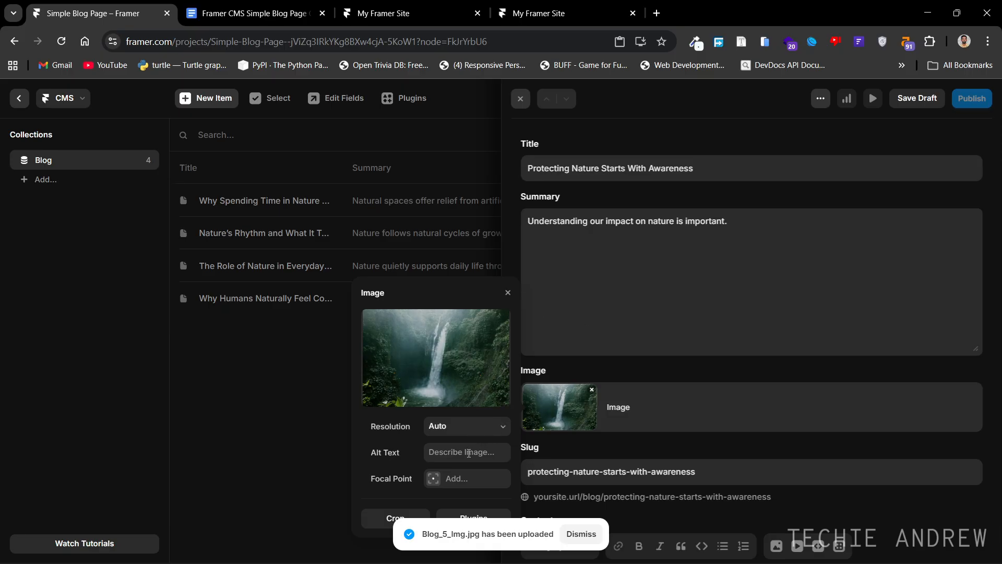
left_click(469, 453)
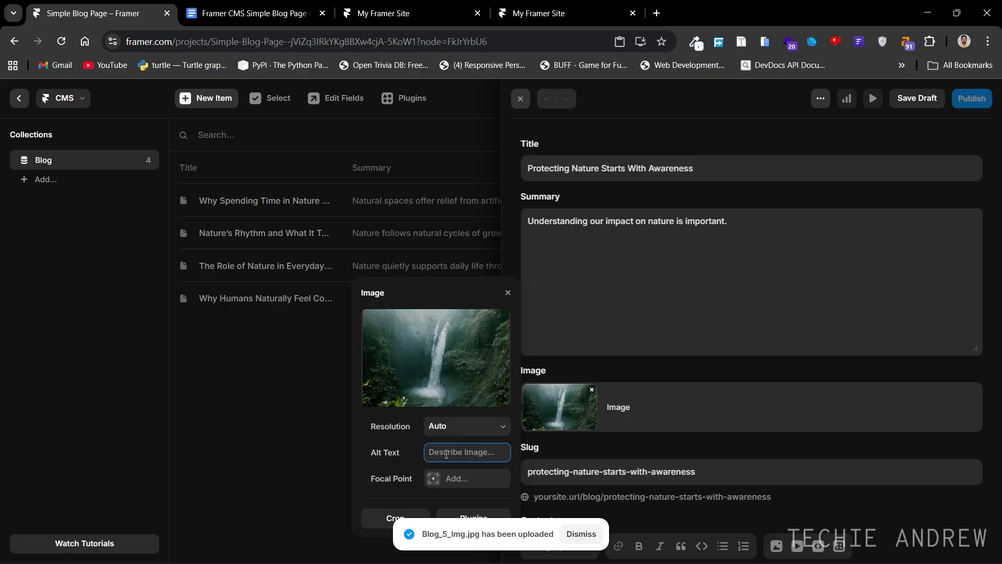
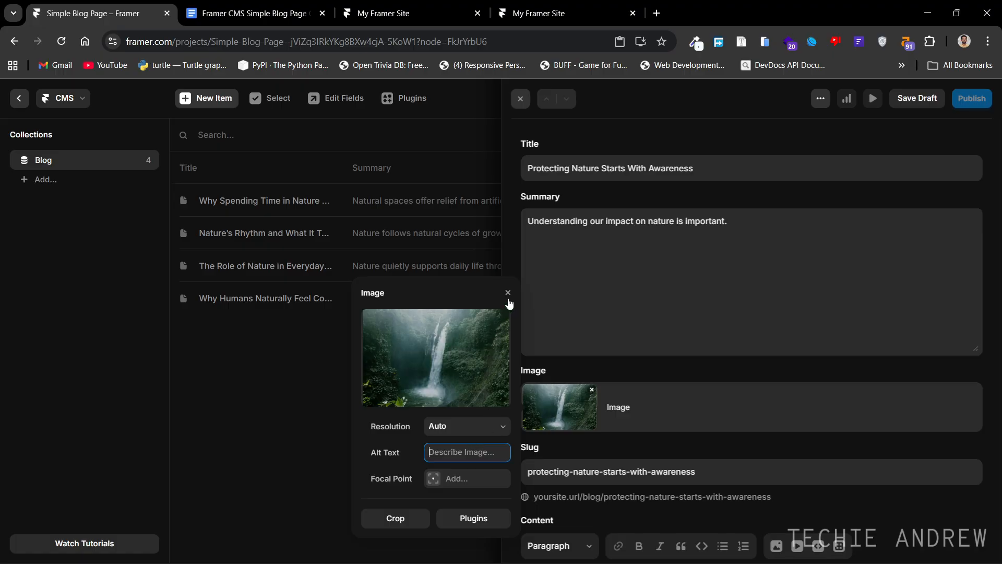
left_click(508, 294)
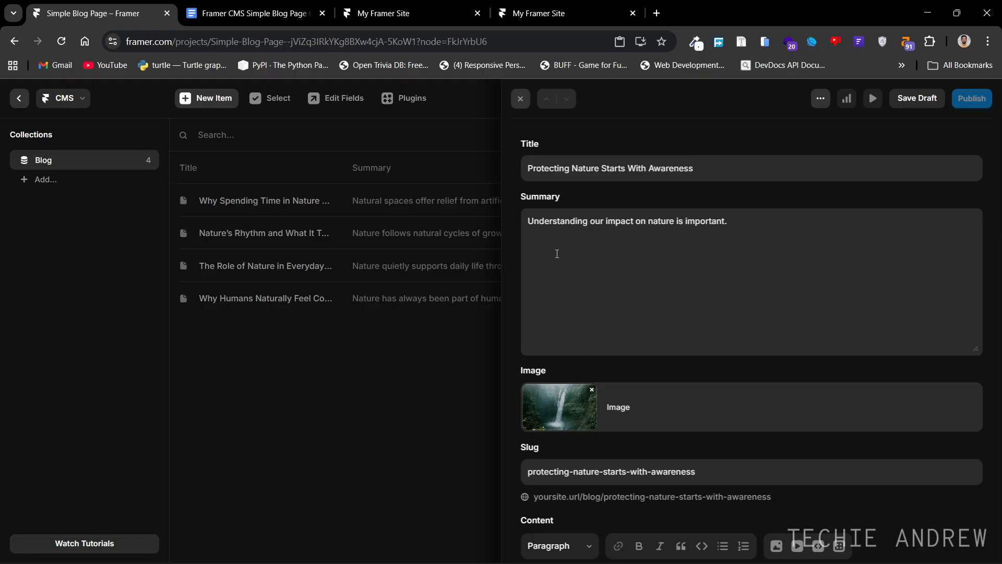
left_click(913, 100)
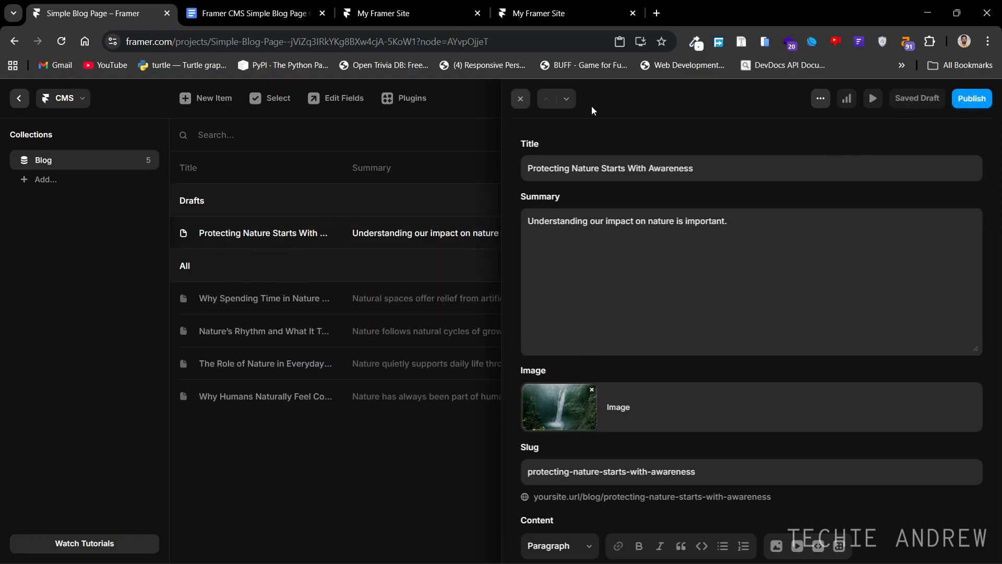
Close the item, undraft "Protecting Nature Starts With Awareness", and return to the /blog page canvas.
left_click(524, 104)
right_click(291, 233)
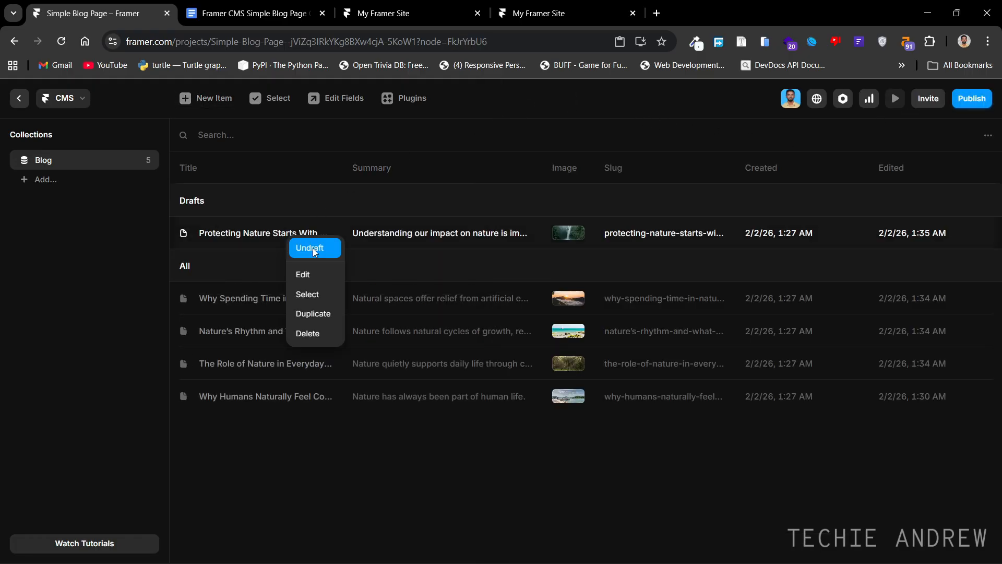
left_click(313, 248)
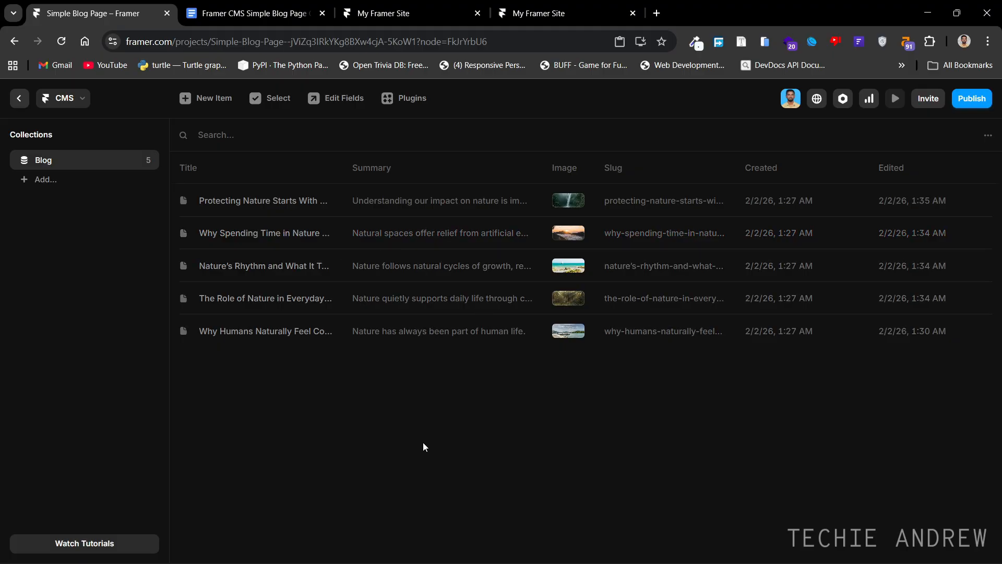
left_click(19, 99)
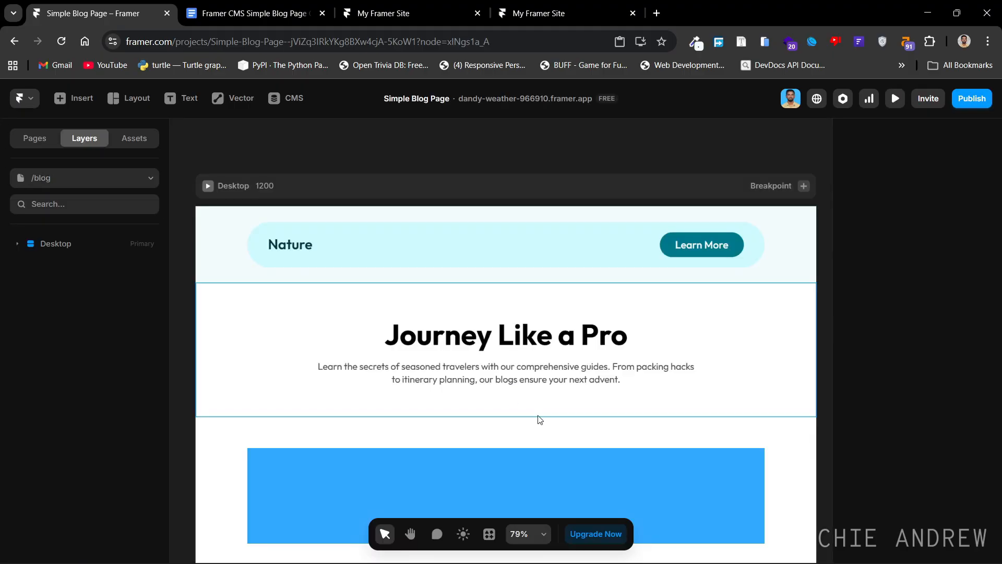
Reload the published blog page and examine the card layout on the finished reference blog site.
left_click_drag(538, 418, 542, 385)
key("v")
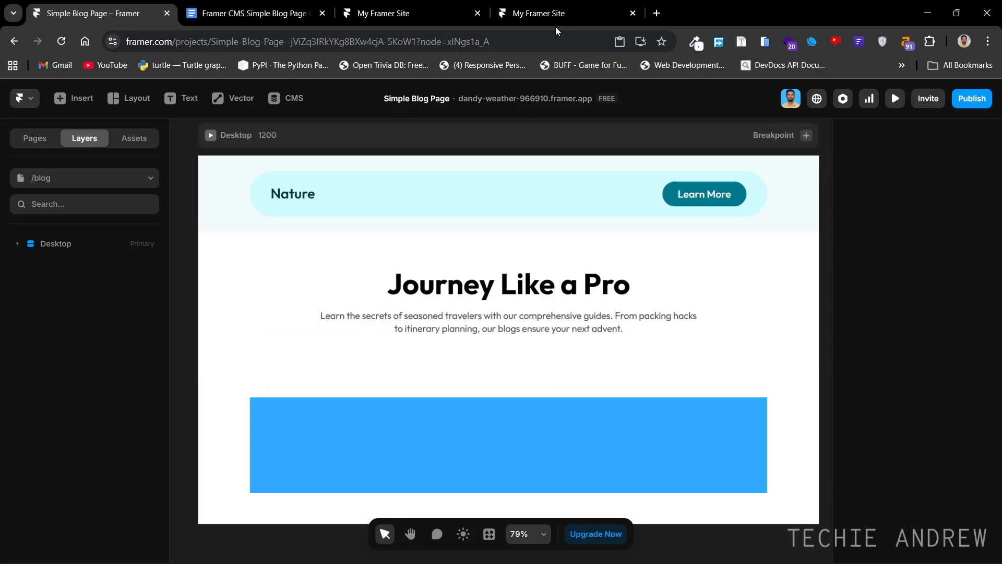
scroll(530, 308, "down", 1)
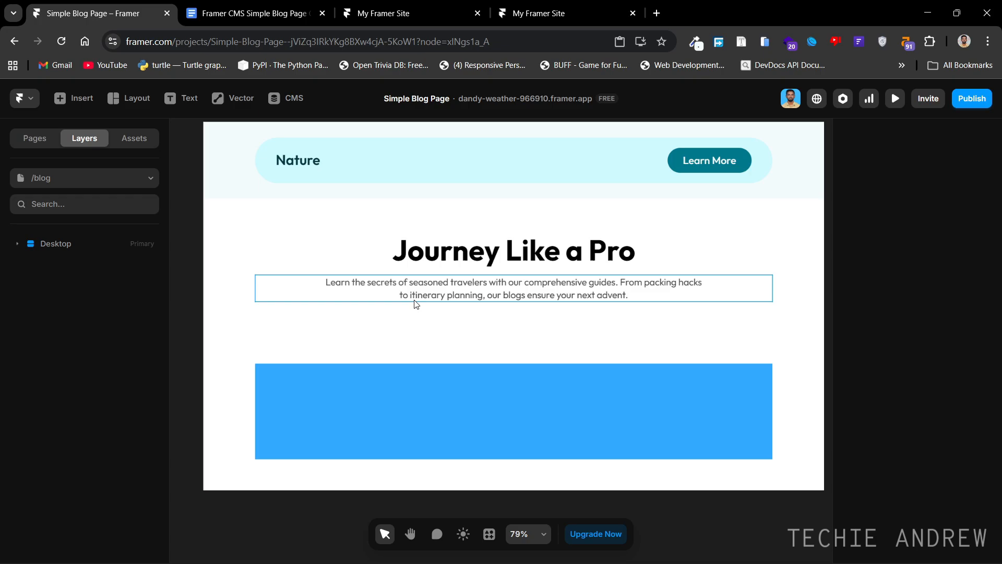
left_click_drag(385, 12, 274, 11)
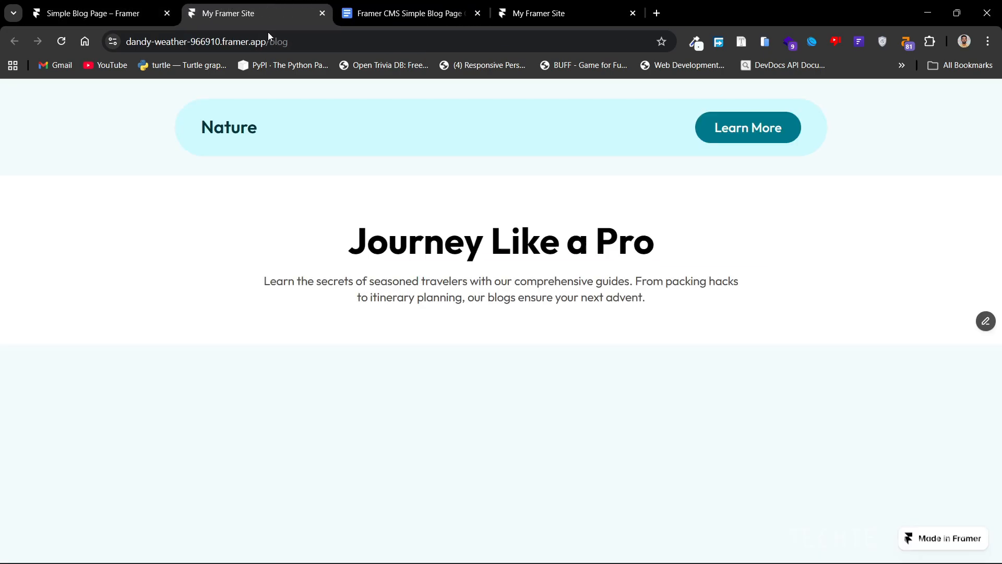
left_click(279, 45)
key("Return")
left_click_drag(584, 4, 428, 11)
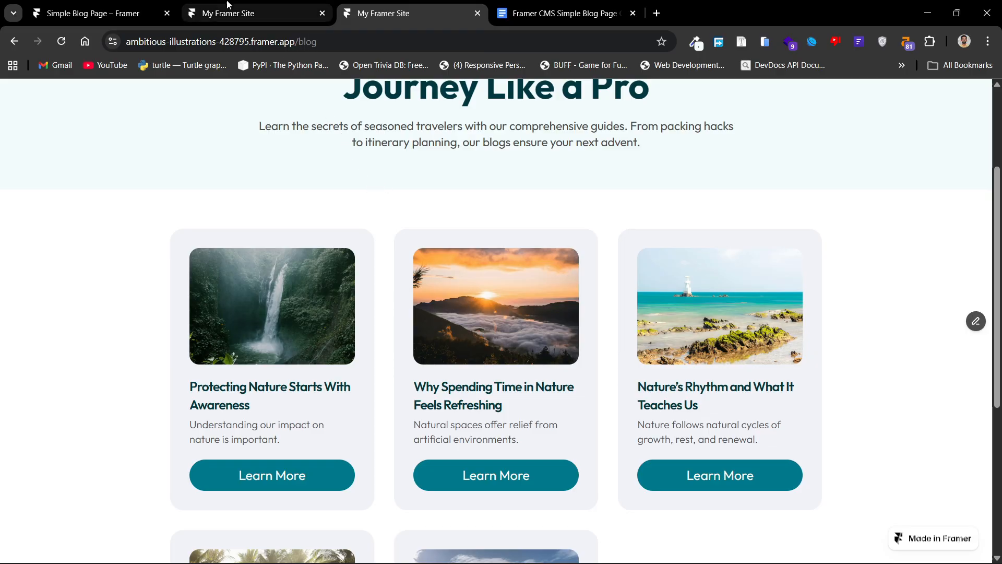
left_click(227, 11)
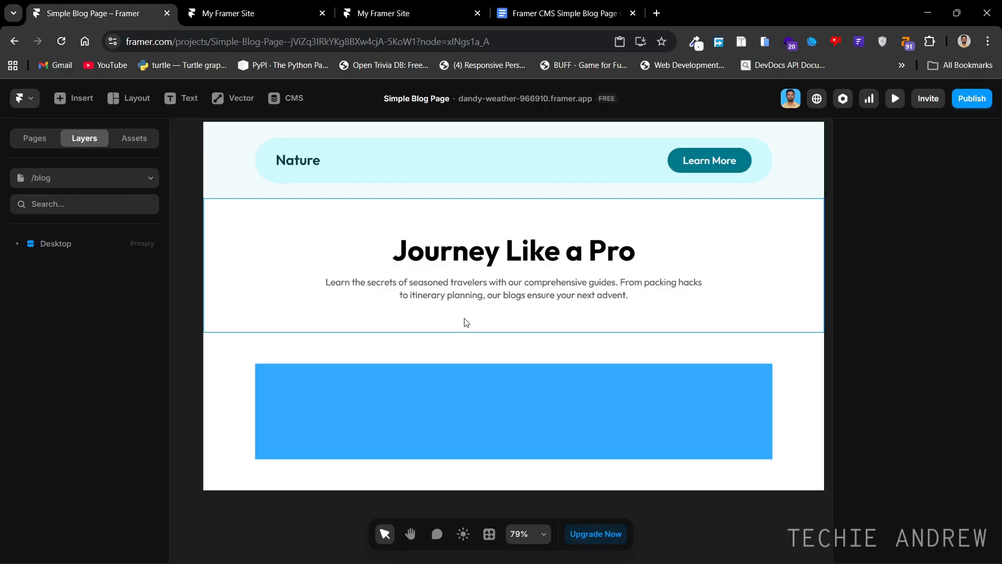
Remove the blue fill from the frame inside the Main Blog Cards Section.
scroll(464, 313, "down", 3)
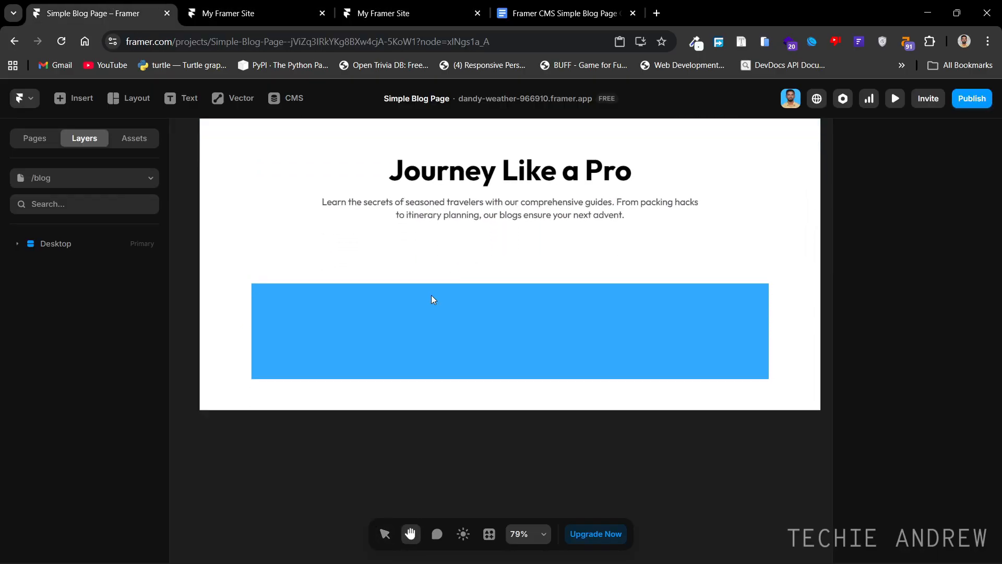
left_click(432, 299)
scroll(979, 412, "down", 5)
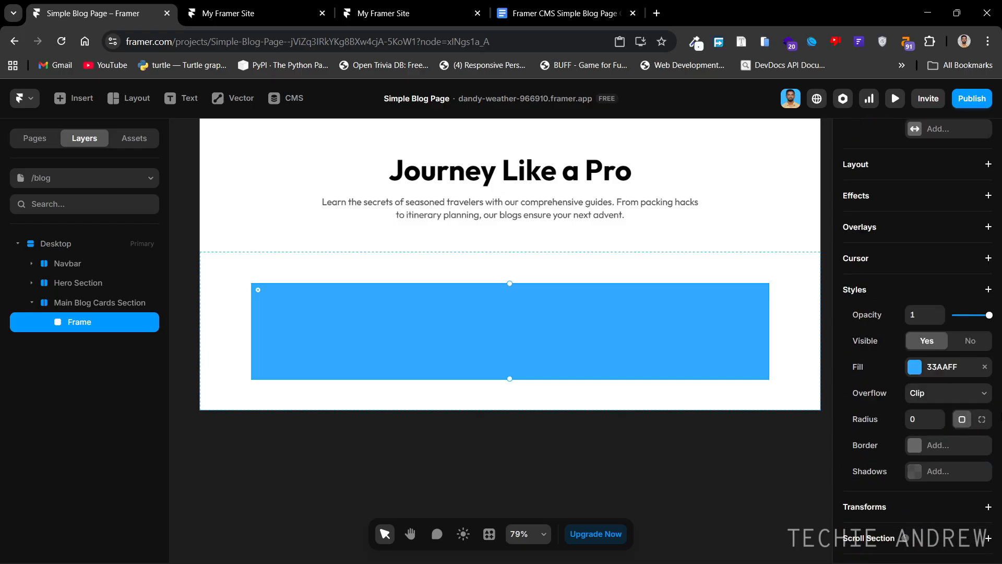
left_click(986, 332)
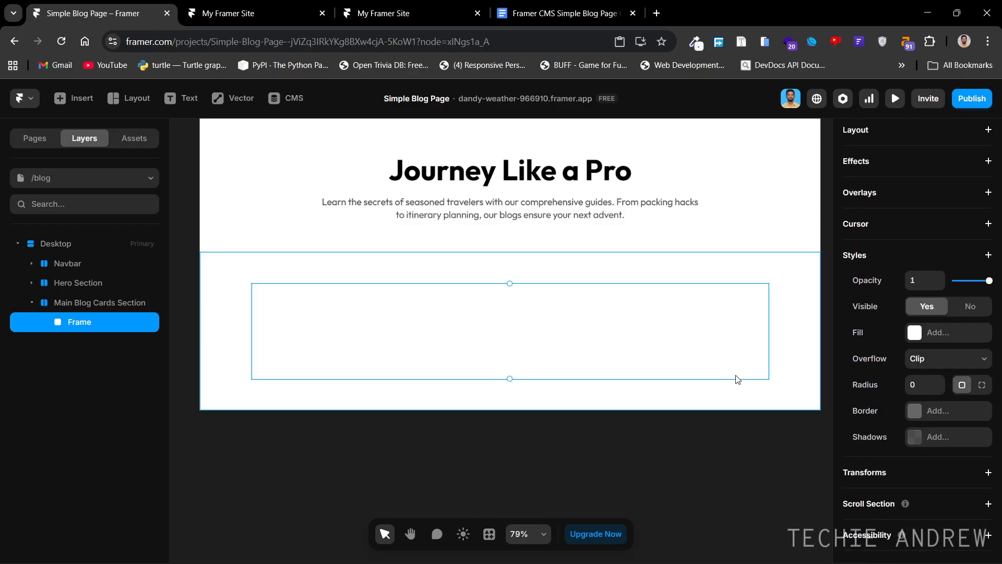
left_click(352, 451)
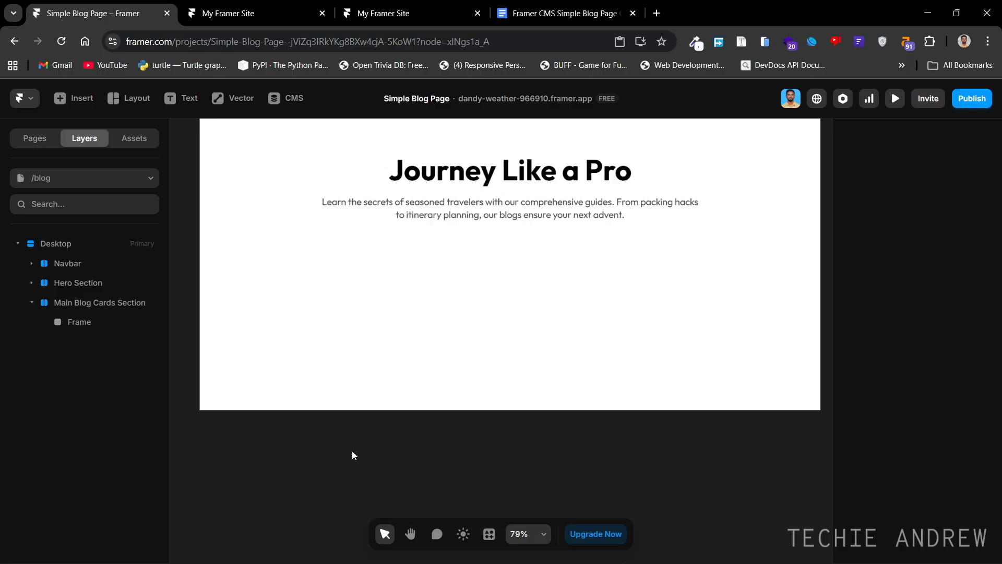
Insert the Blog CMS collection list into the empty frame of the Main Blog Cards Section.
left_click(85, 105)
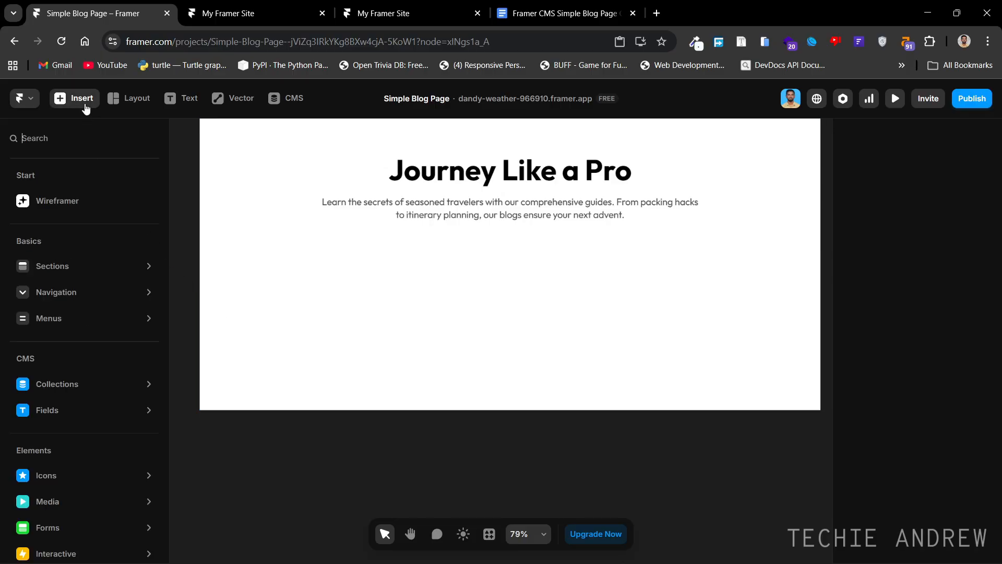
mouse_move(73, 381)
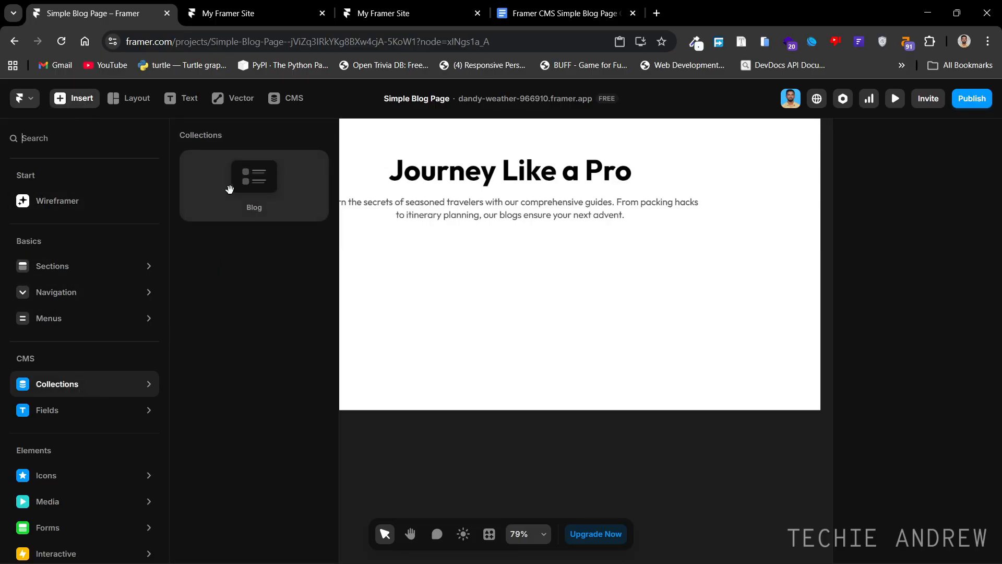
left_click_drag(230, 189, 378, 326)
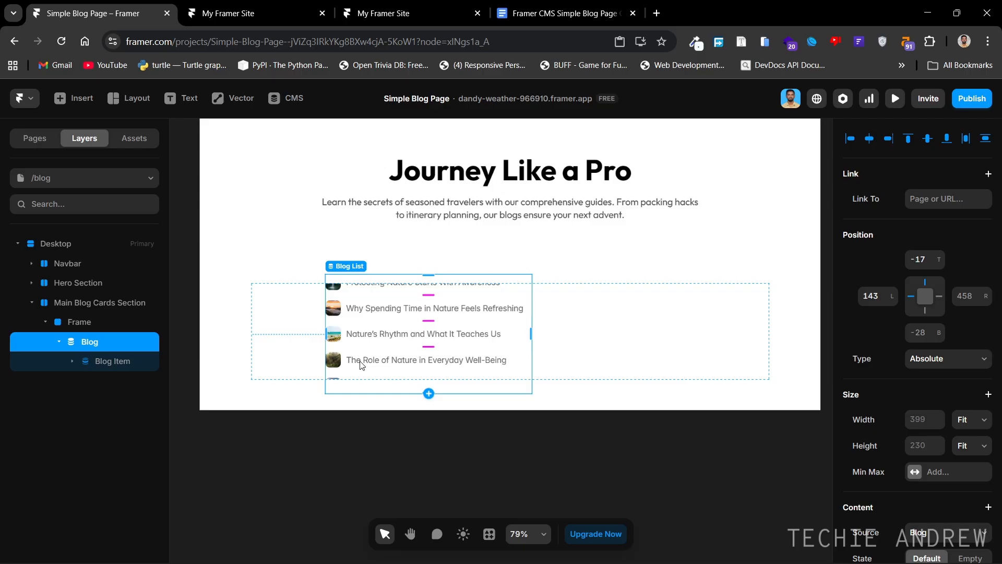
left_click(89, 359)
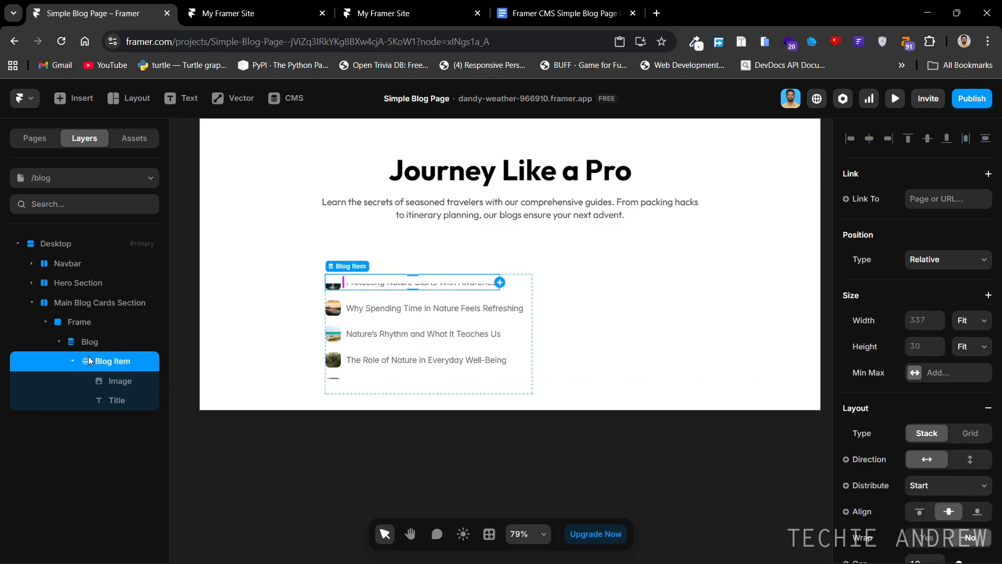
left_click(90, 346)
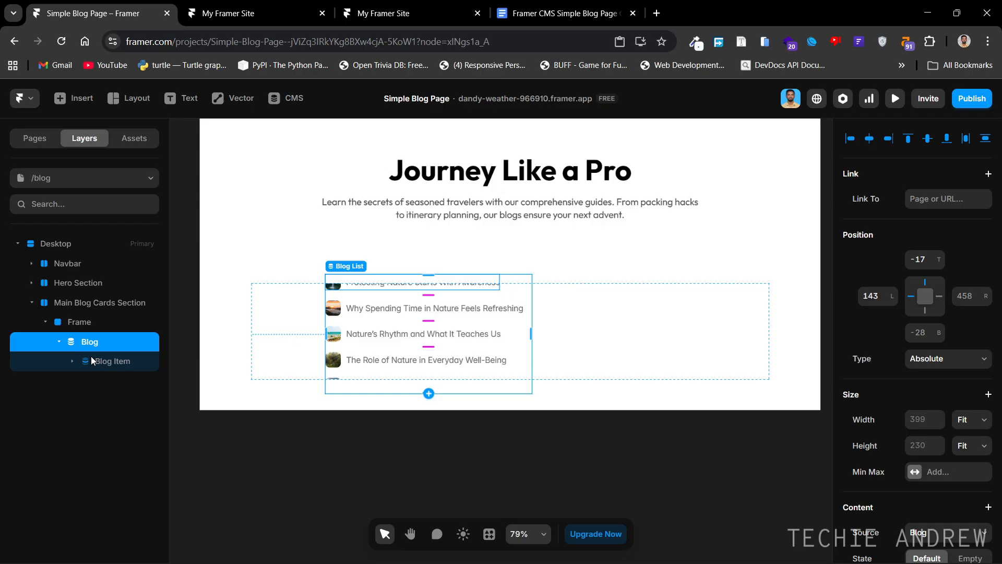
left_click(88, 356)
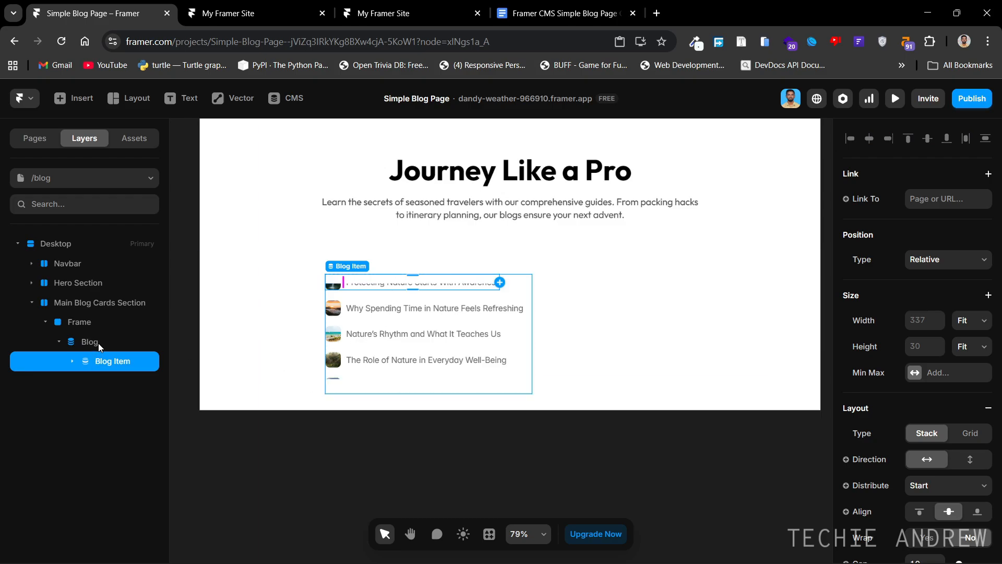
Set the Blog list's stack direction to horizontal.
left_click(98, 343)
scroll(967, 353, "down", 5)
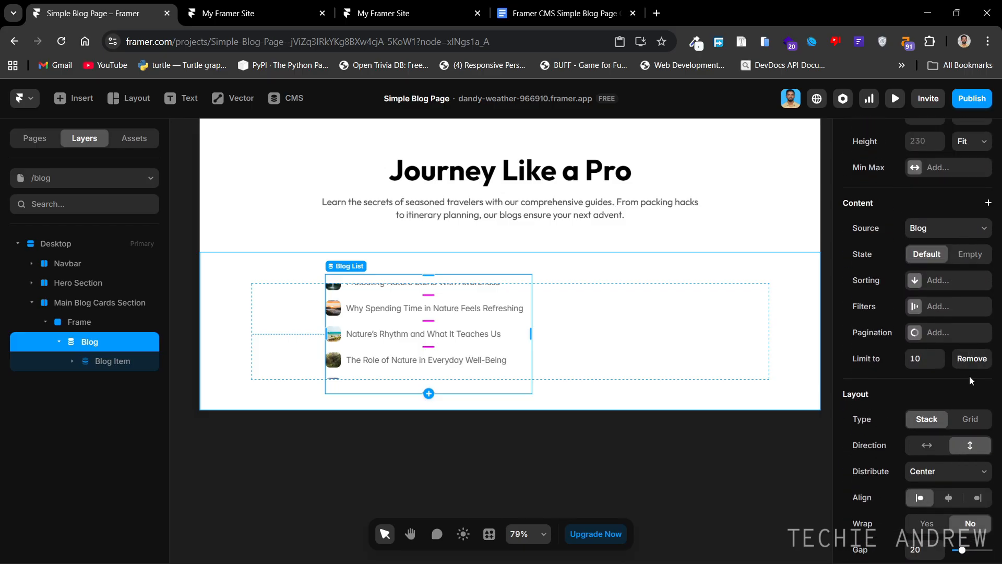
scroll(971, 380, "down", 3)
scroll(960, 393, "up", 3)
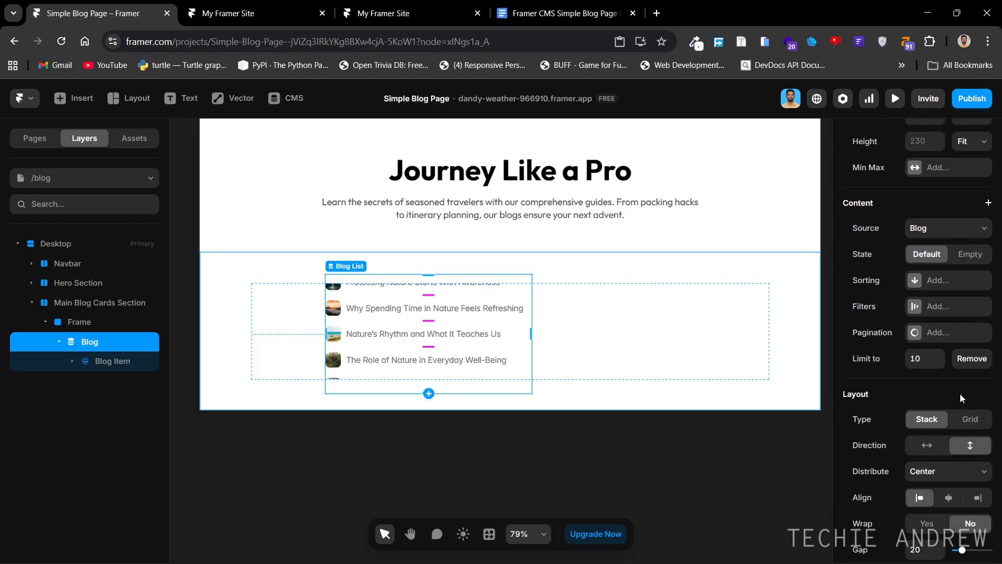
left_click(928, 445)
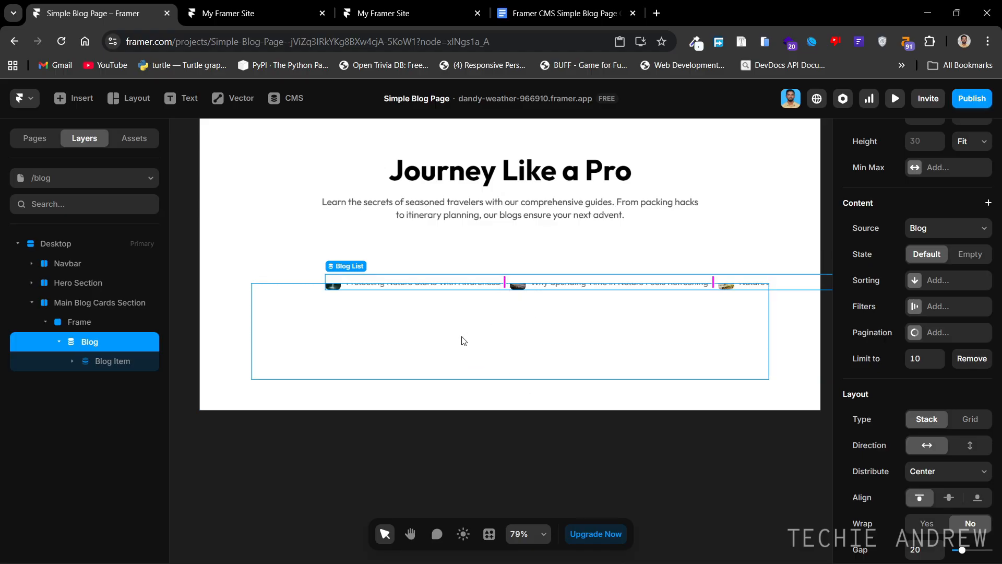
Add a stack layout to the frame around the Blog list and set its height to Fit Content.
left_click(117, 322)
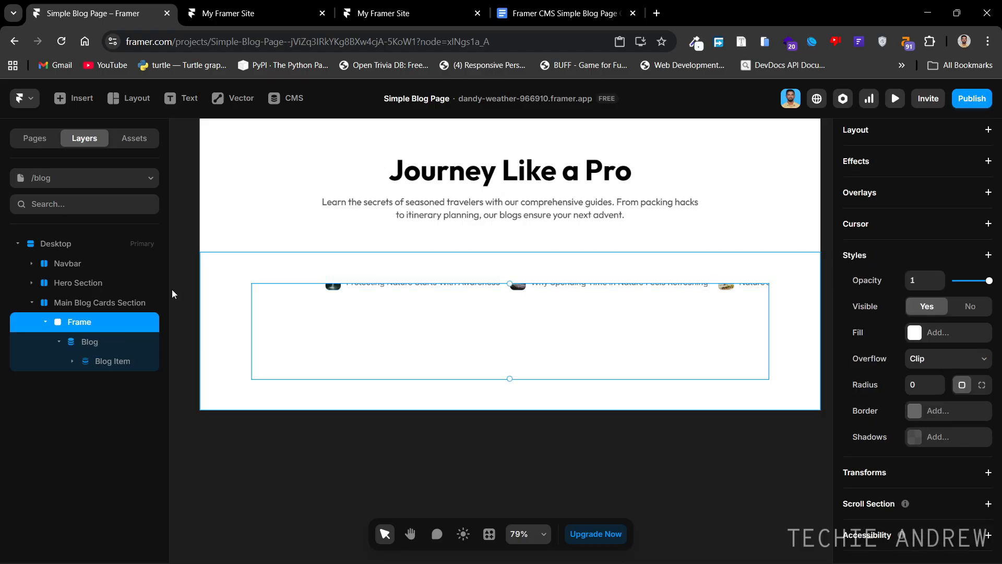
scroll(989, 360, "up", 5)
left_click(988, 434)
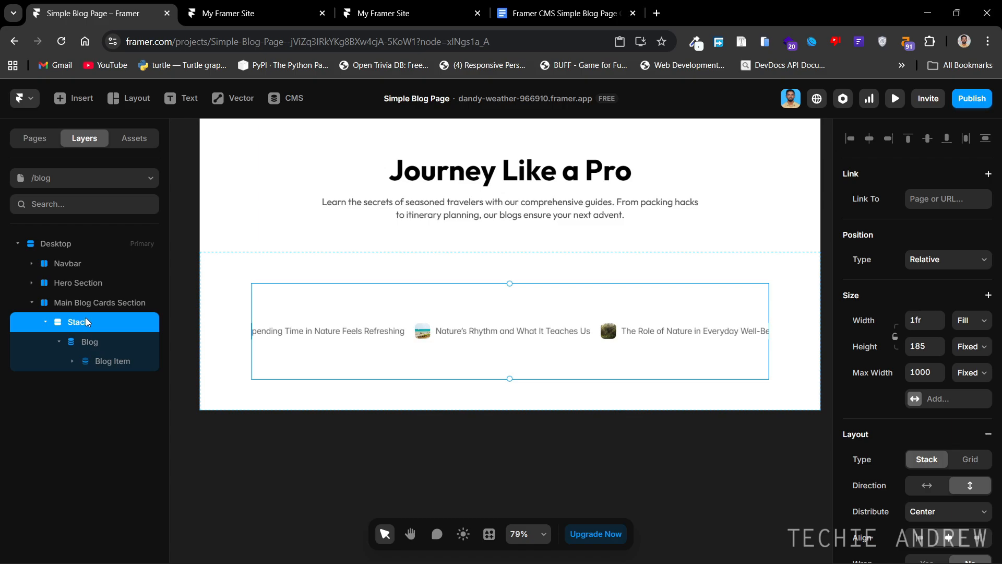
left_click(970, 347)
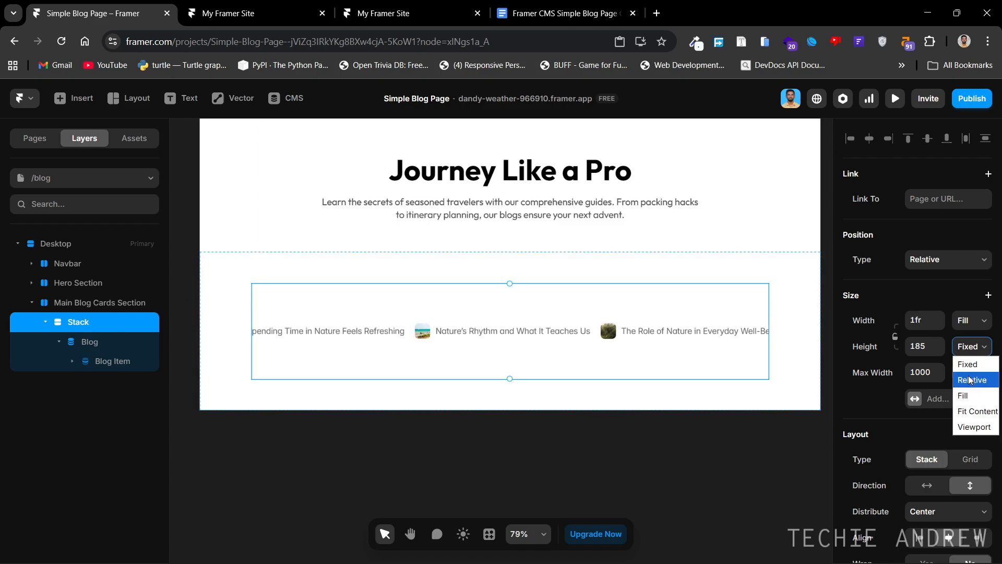
left_click(981, 412)
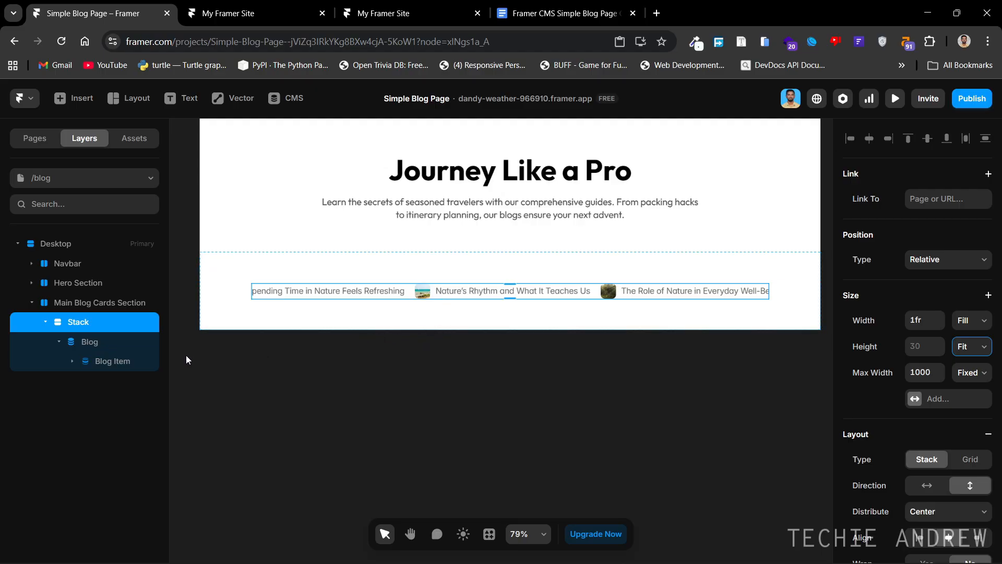
Set the Blog Item's stack direction to vertical and its alignment to Start.
left_click(113, 361)
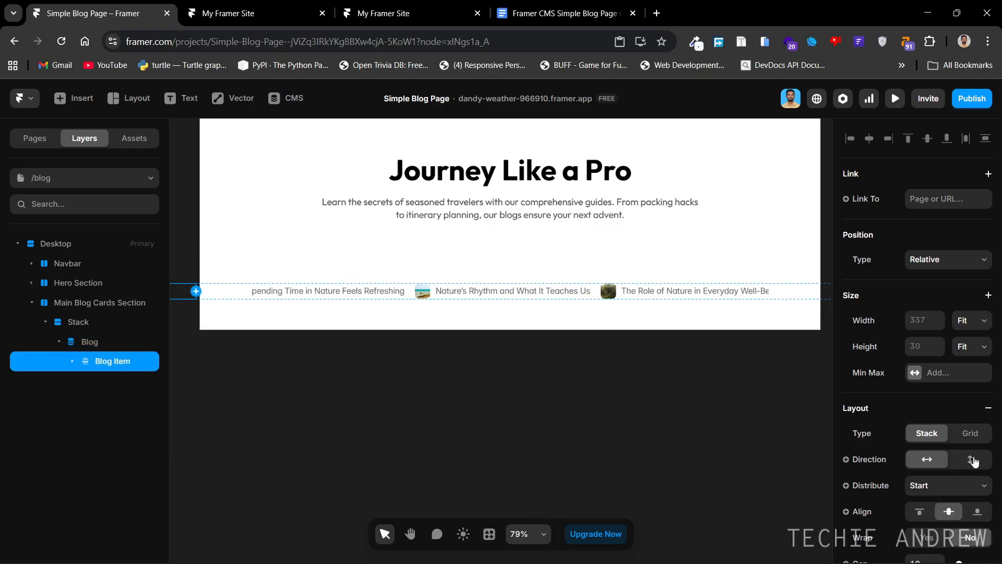
scroll(974, 461, "down", 3)
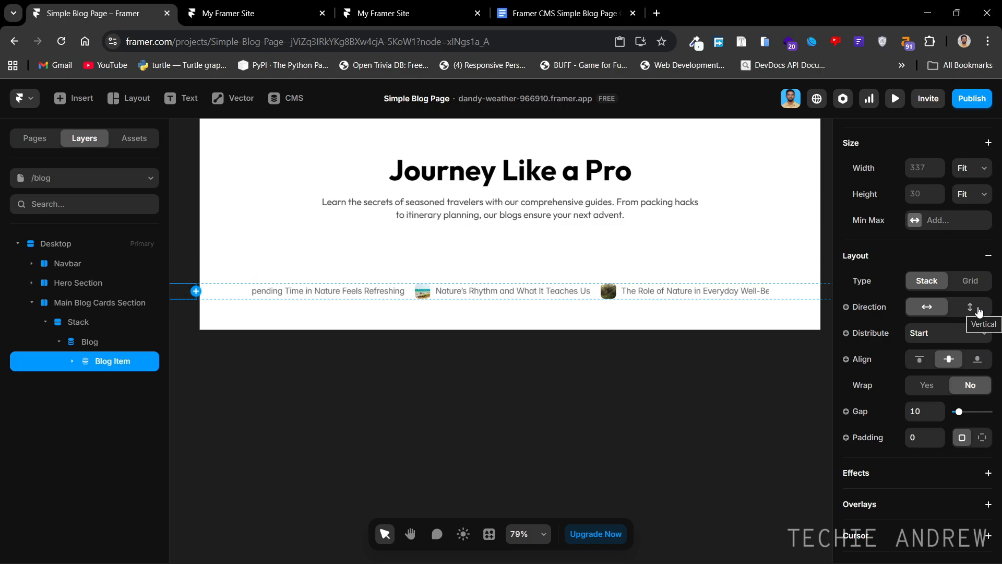
left_click(979, 311)
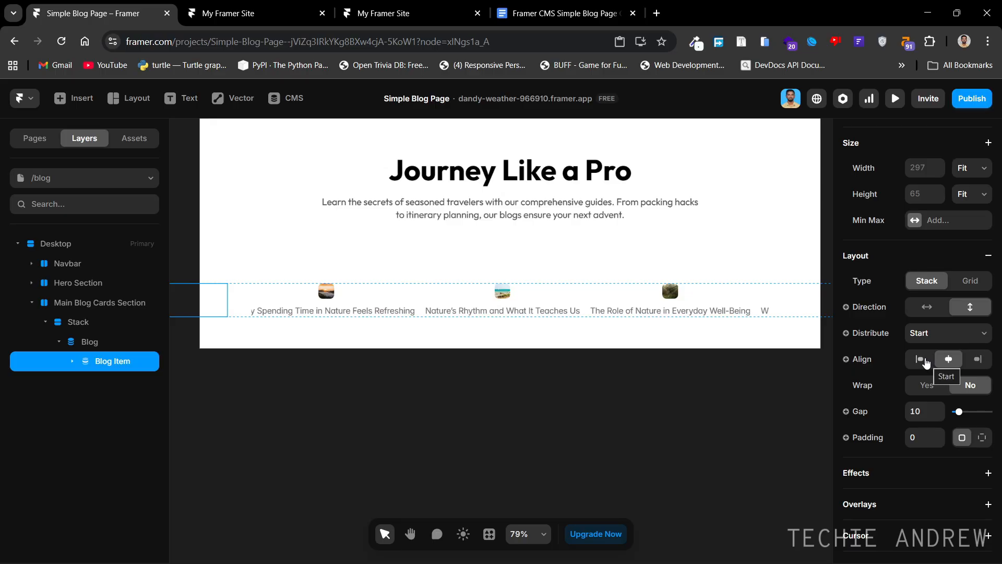
left_click(923, 360)
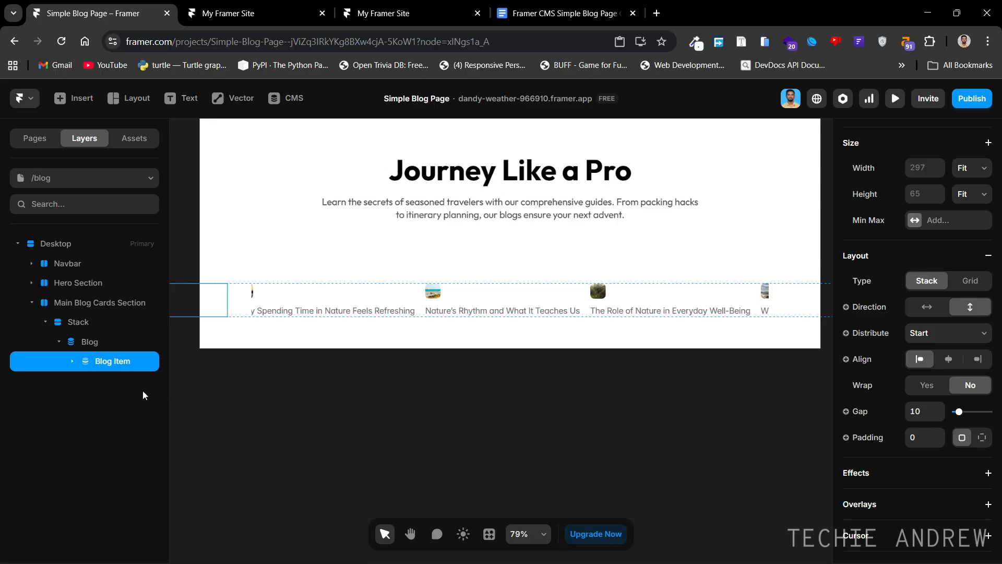
Set the width of the Image inside the Blog Item to Fill.
left_click(73, 362)
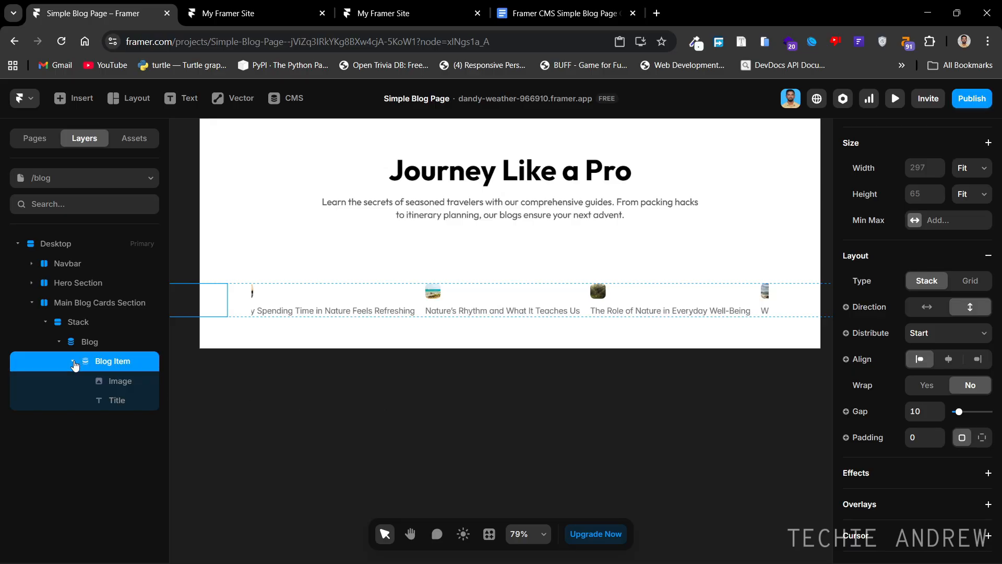
left_click(104, 381)
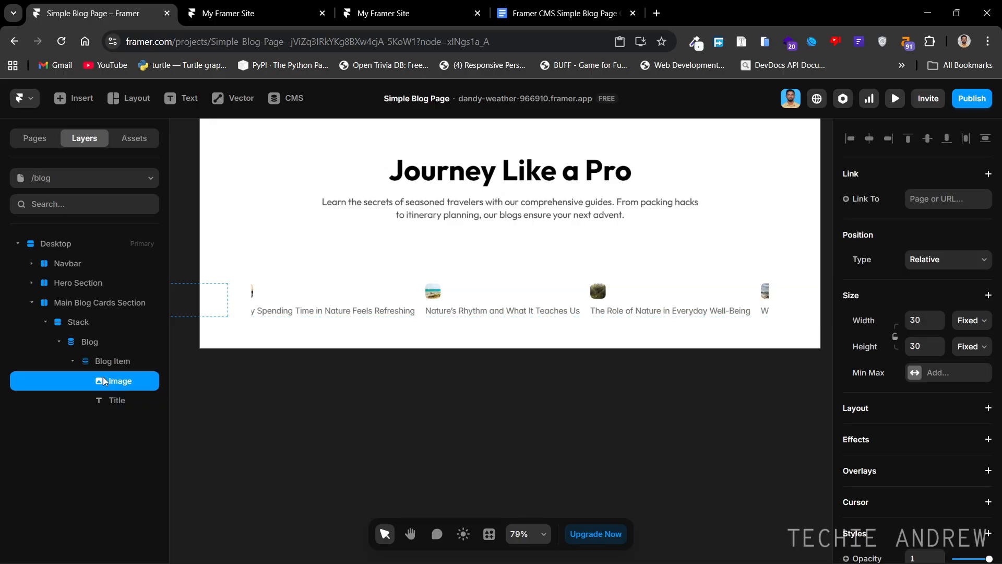
key("space")
left_click_drag(386, 412, 546, 423)
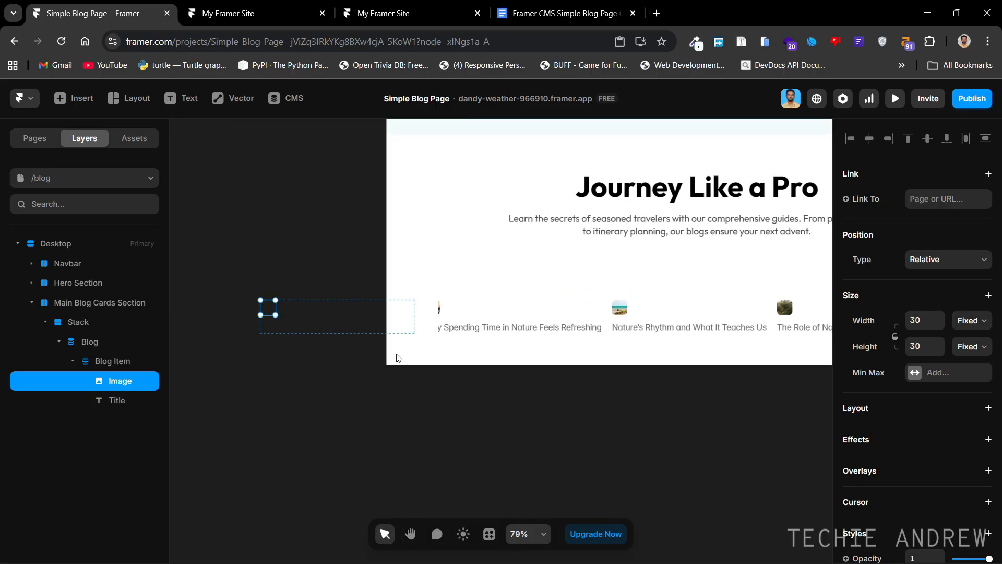
left_click_drag(628, 376, 434, 371)
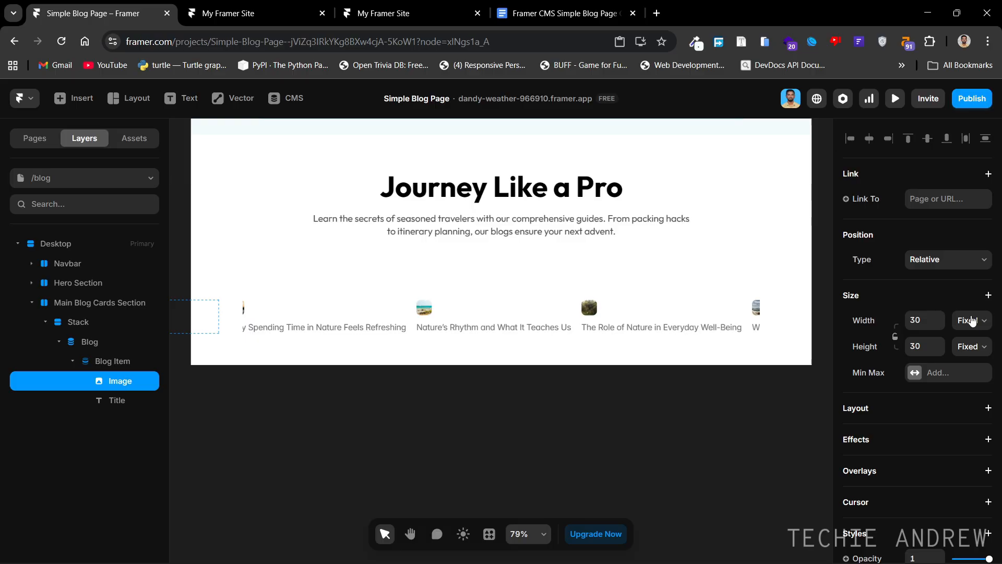
left_click(971, 320)
left_click(953, 372)
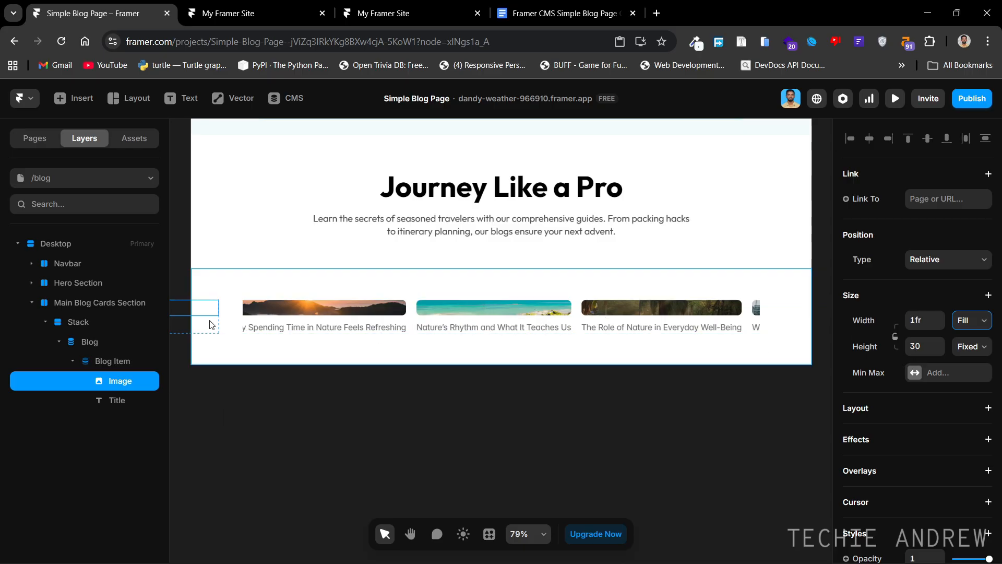
key("space")
left_click_drag(290, 434, 388, 432)
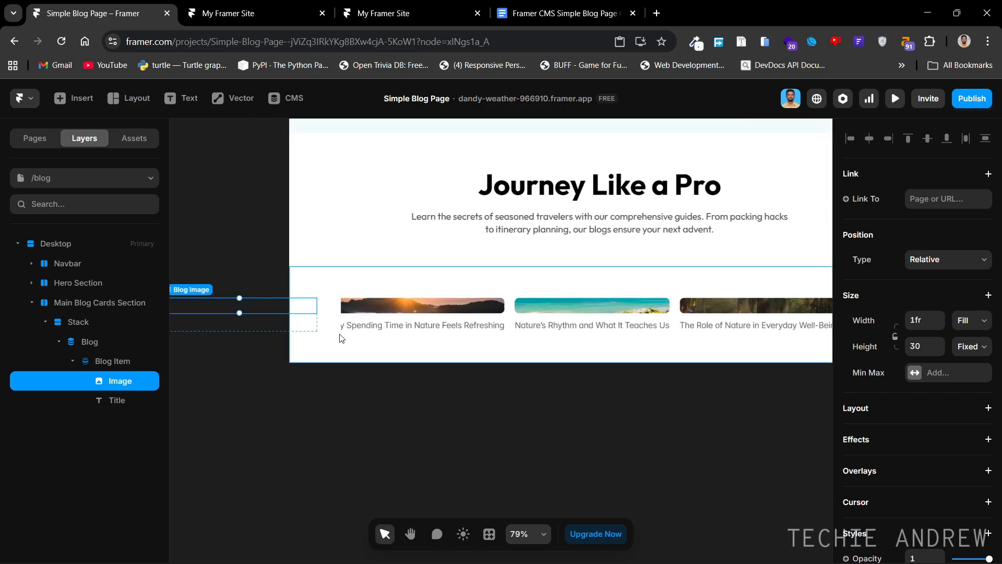
Resize the Image inside the Blog Item to a height of about 209.
left_click_drag(306, 313, 288, 406)
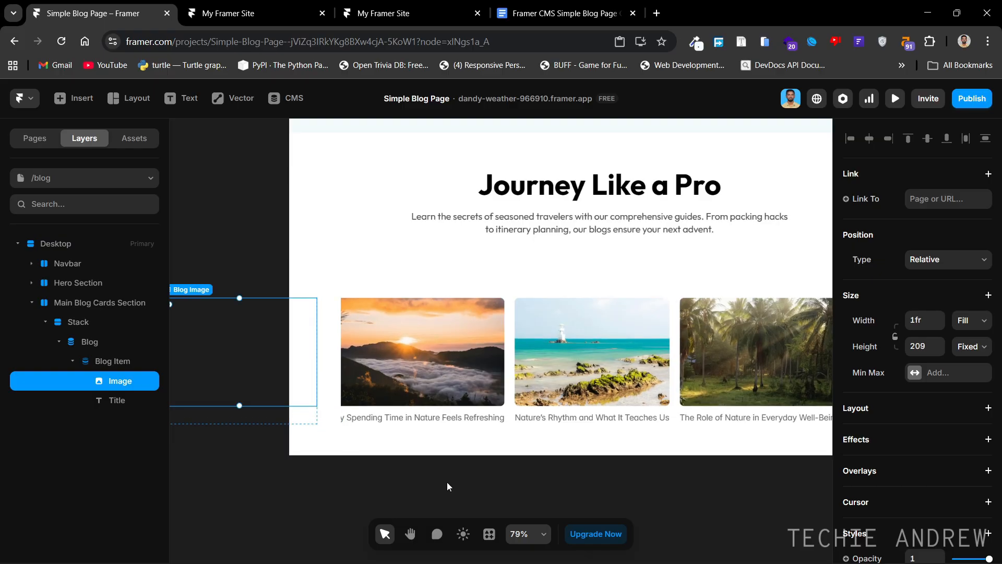
left_click(448, 483)
left_click_drag(440, 466, 381, 459)
key("v")
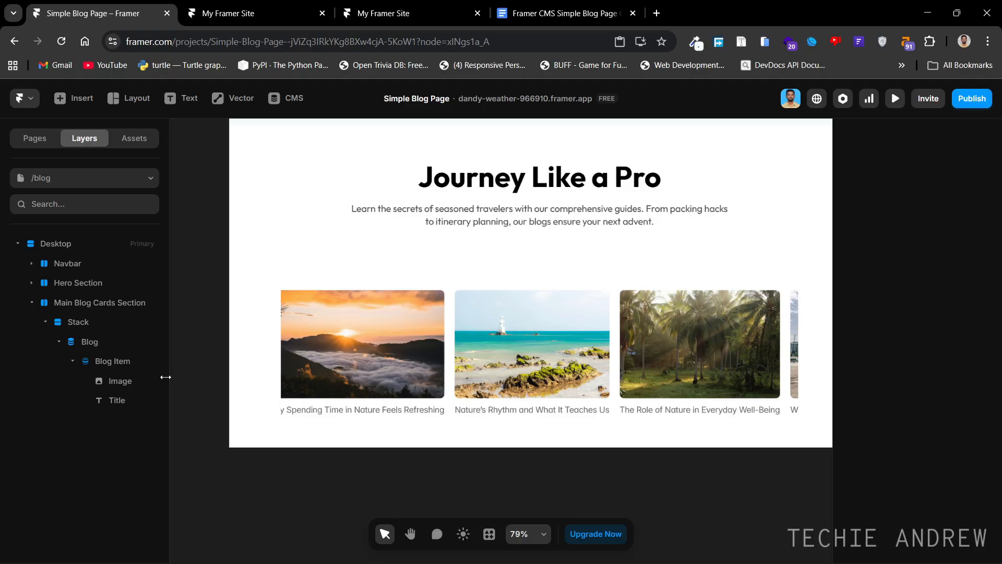
Remove the Body text style from the Blog Item's Title and set its font to Outfit.
left_click(112, 400)
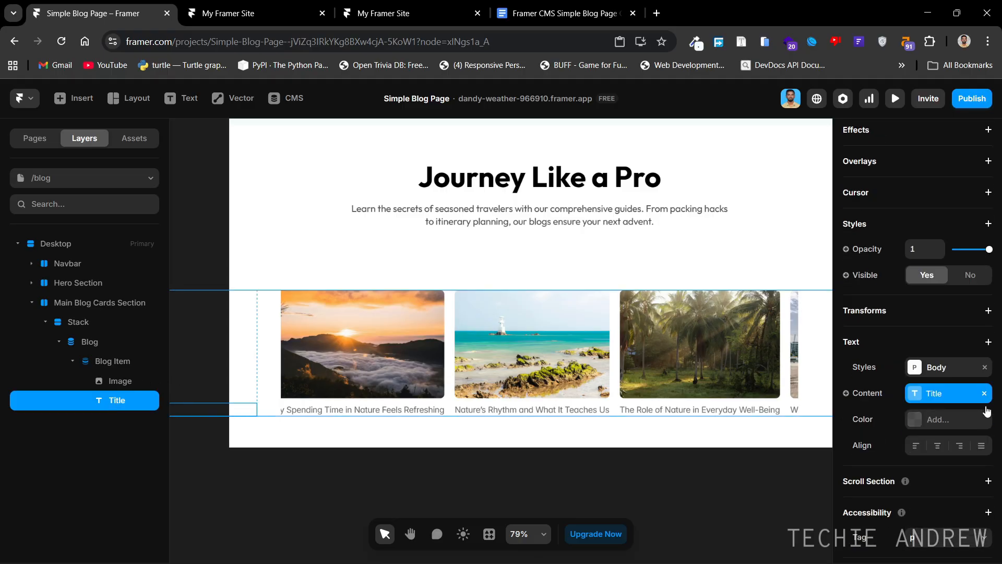
left_click_drag(441, 471, 666, 437)
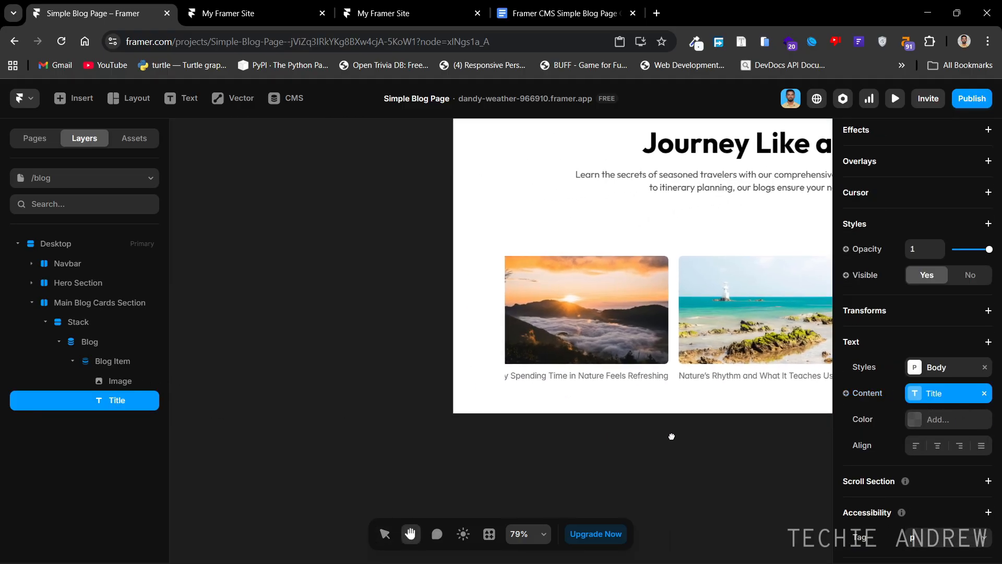
left_click(985, 372)
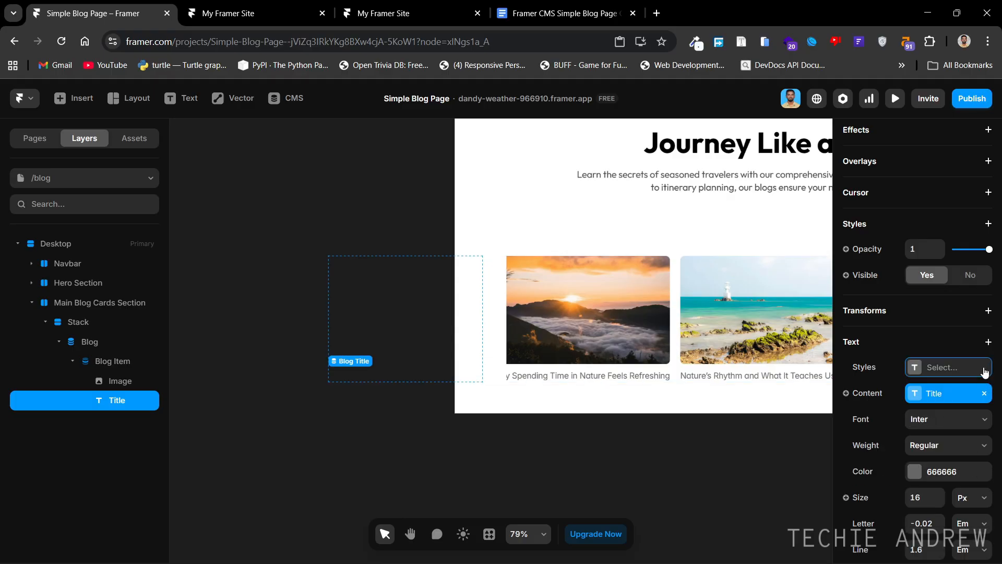
left_click(958, 426)
type("o")
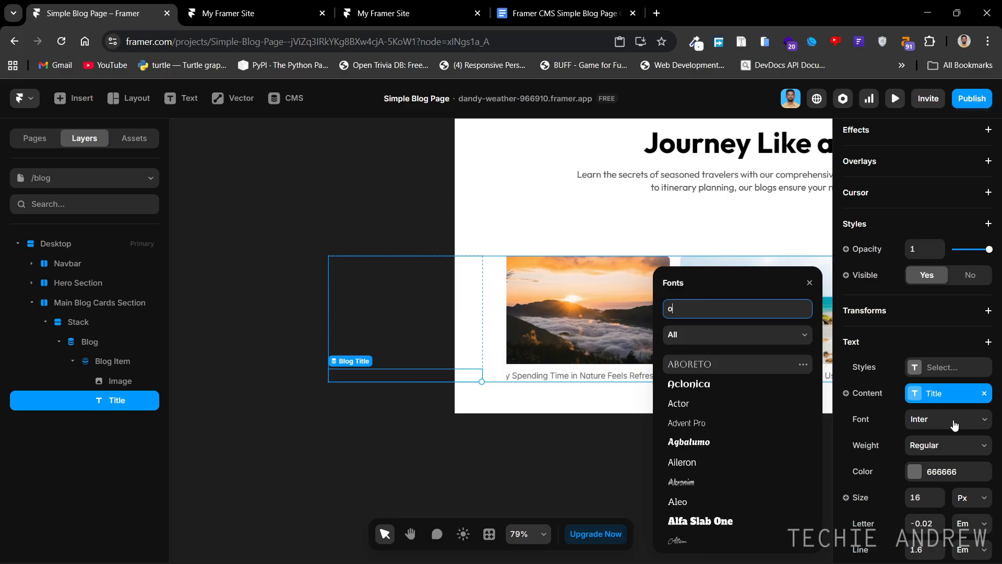
type("ut")
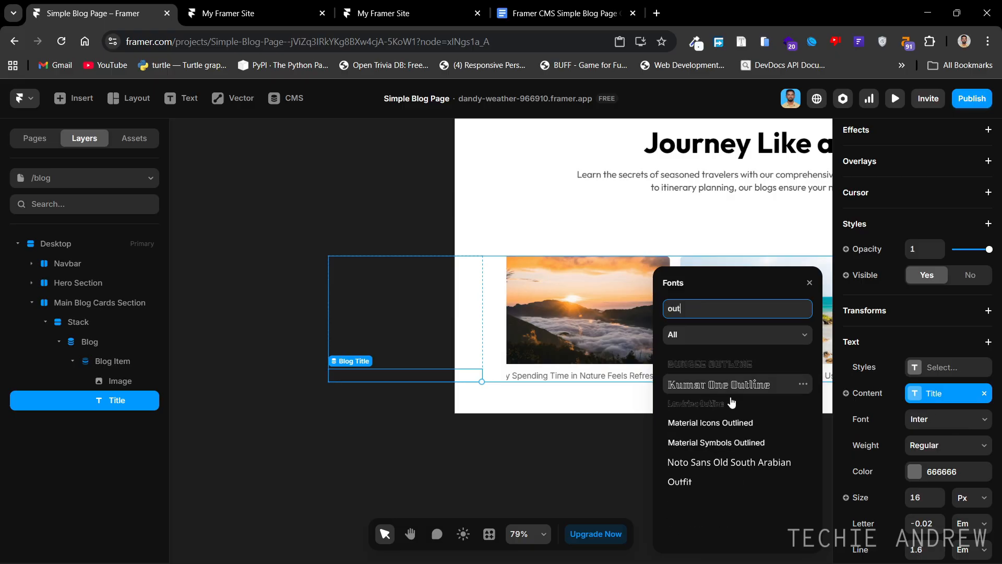
left_click(709, 480)
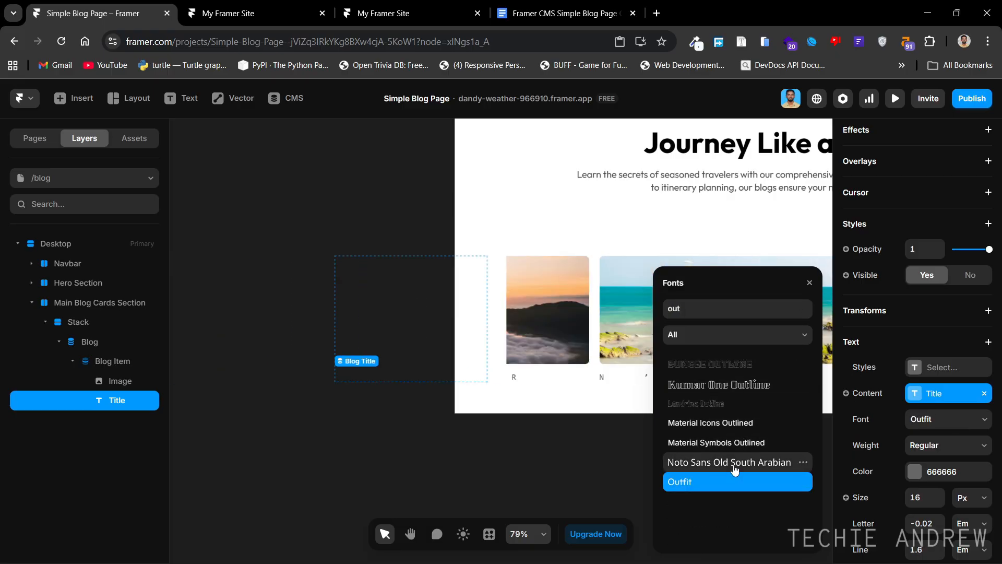
left_click(784, 307)
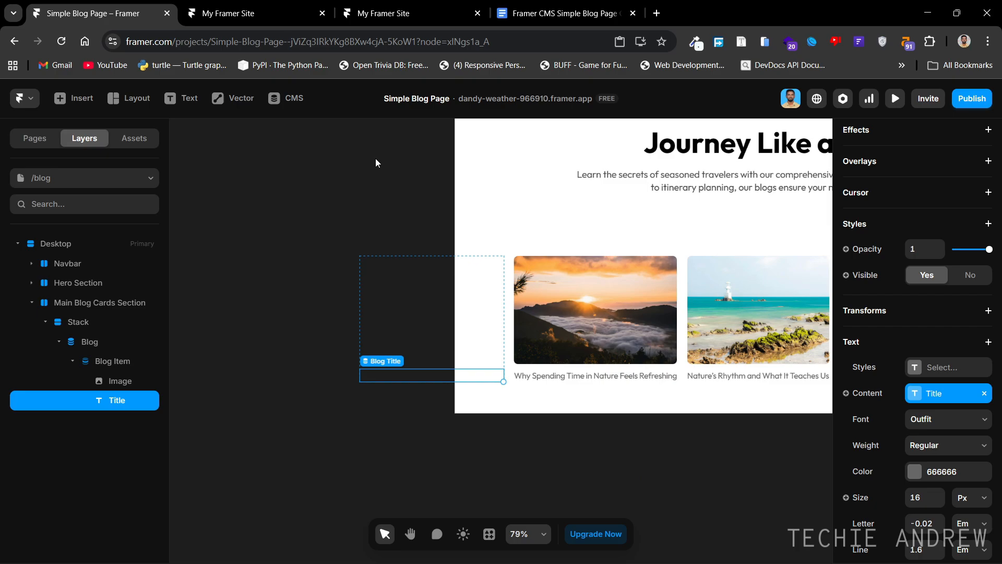
Inspect a card title's font on the finished reference site, and in Framer set the Title's size to 20 px and weight to Semibold.
left_click(378, 12)
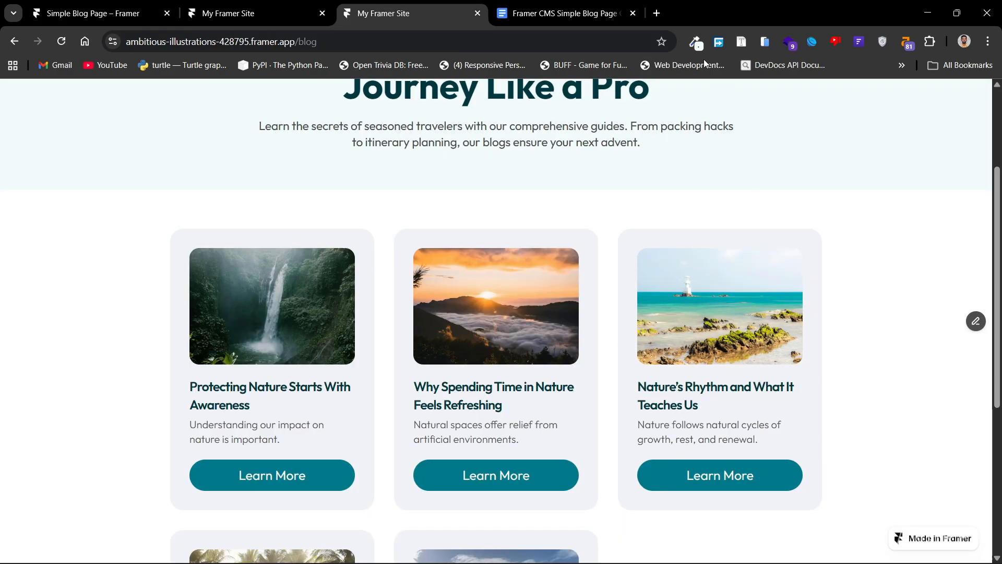
left_click(741, 42)
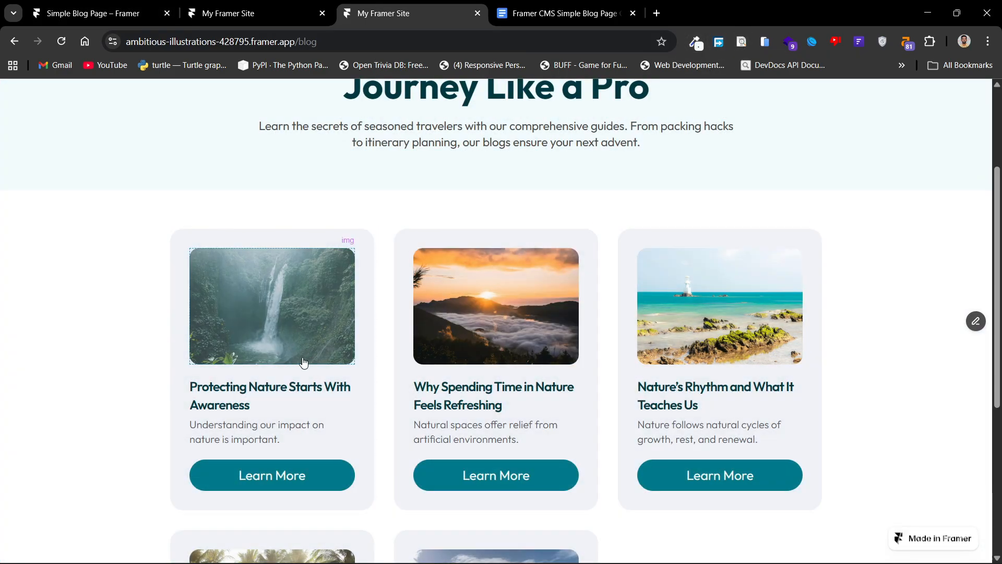
left_click(268, 391)
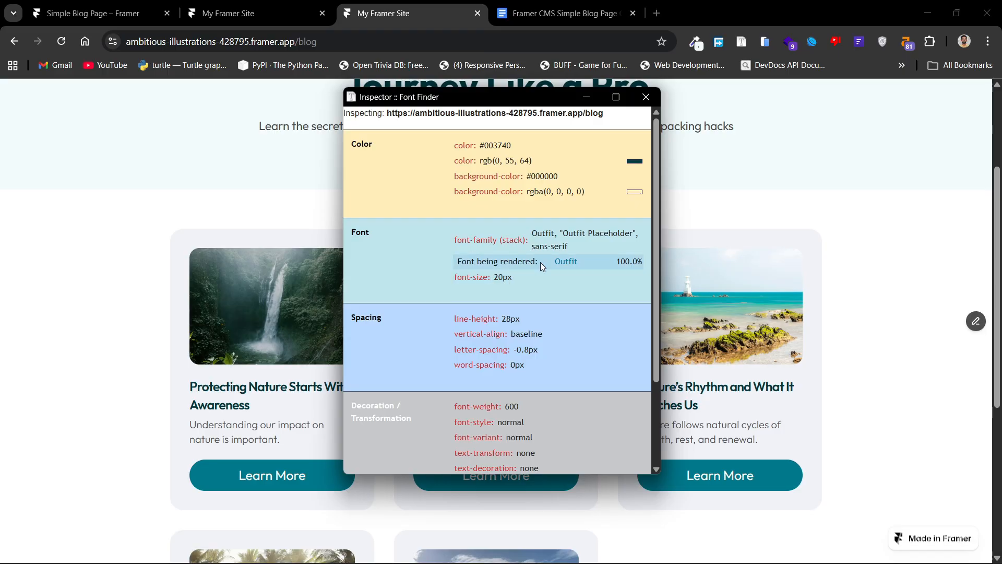
left_click(646, 96)
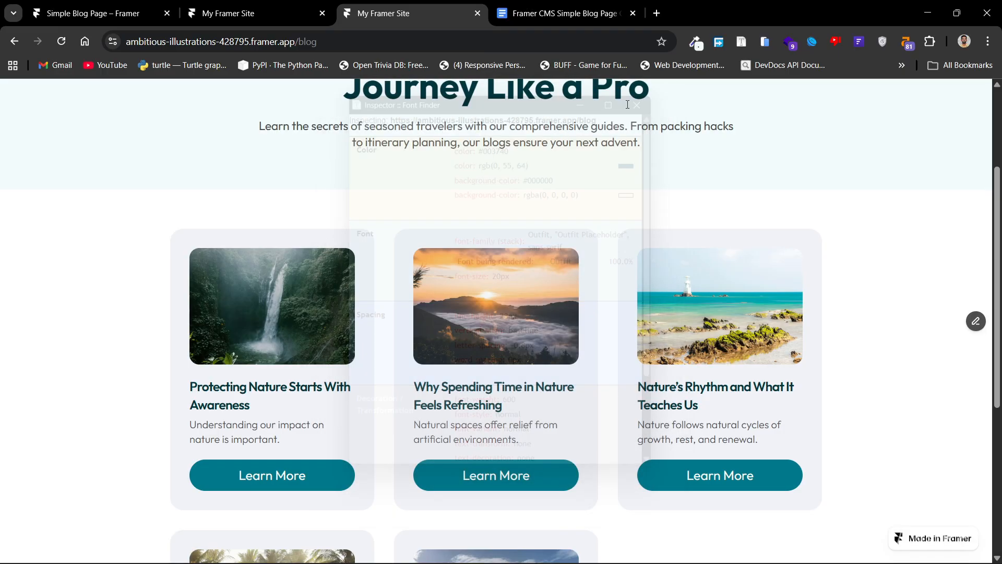
left_click(89, 14)
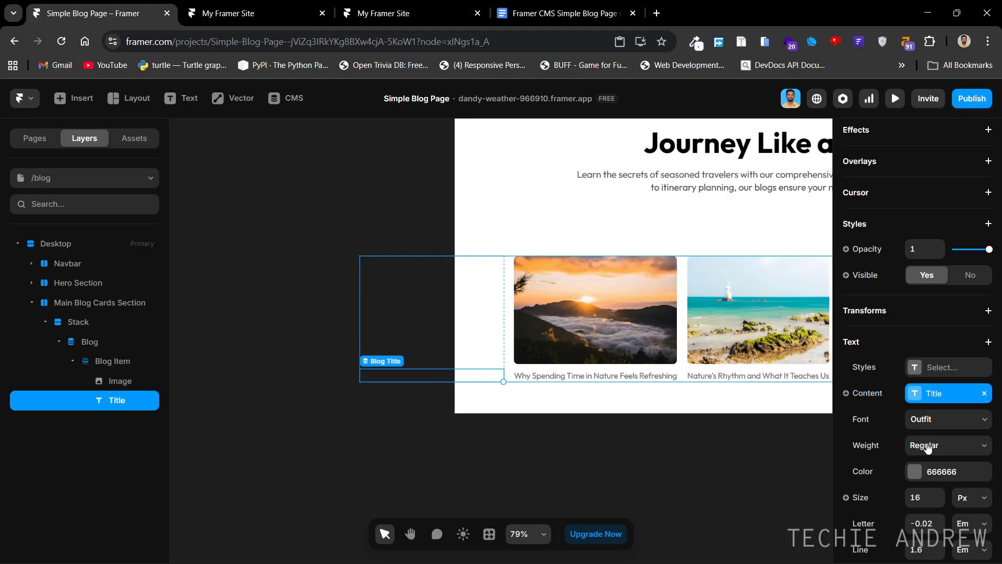
scroll(932, 449, "down", 3)
left_click(929, 344)
type("20")
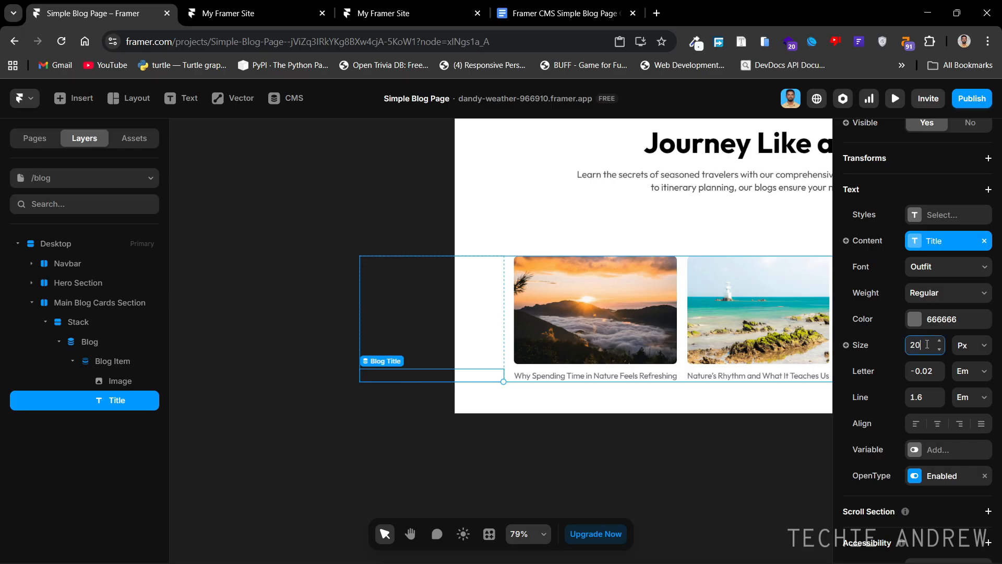
key("Return")
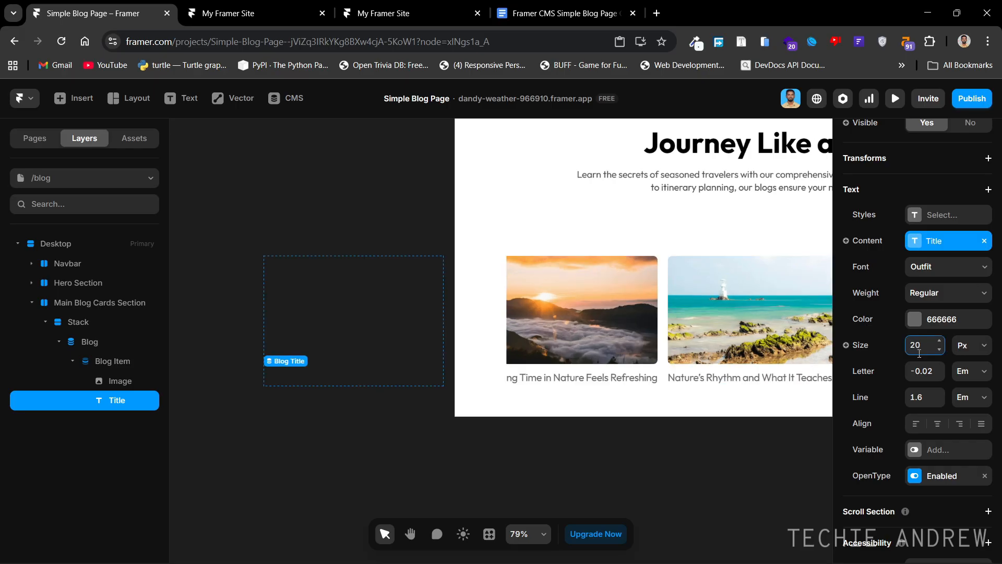
left_click(939, 294)
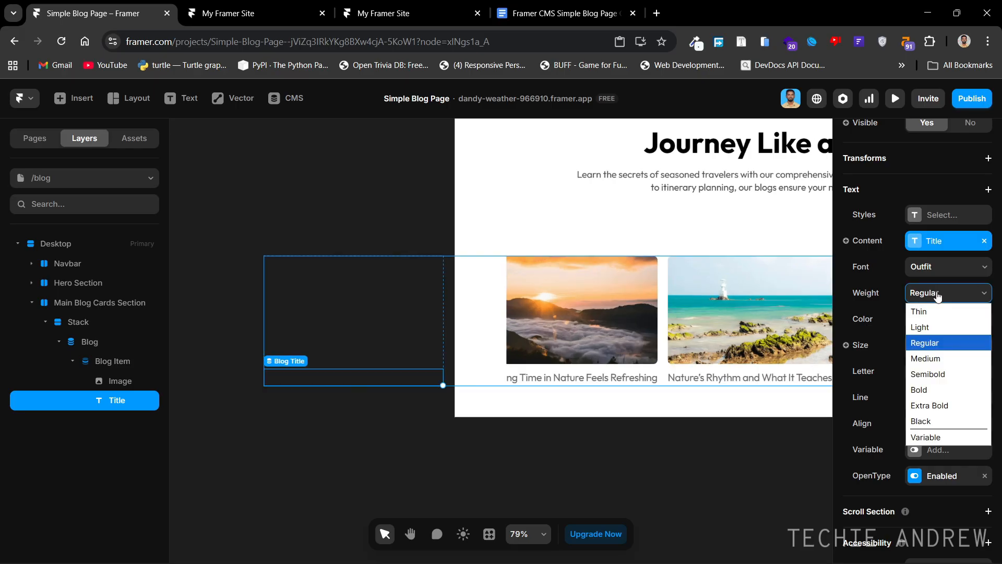
left_click(927, 375)
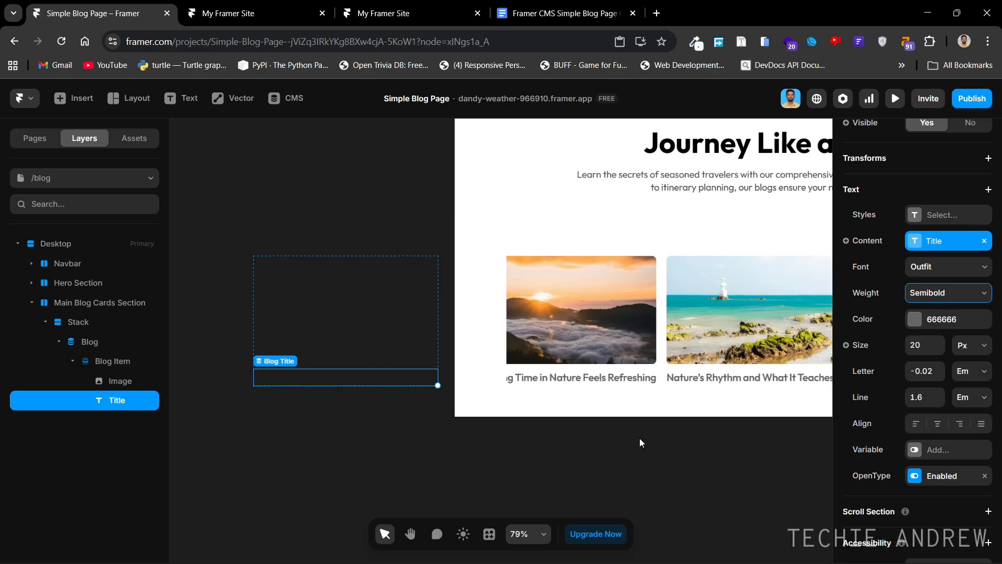
key("h")
left_click_drag(686, 468, 549, 457)
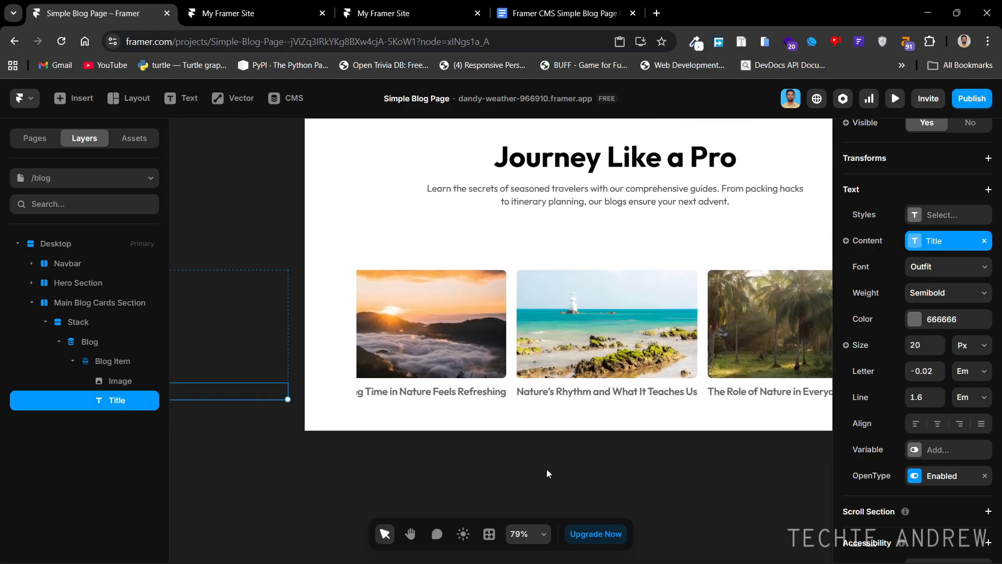
key("v")
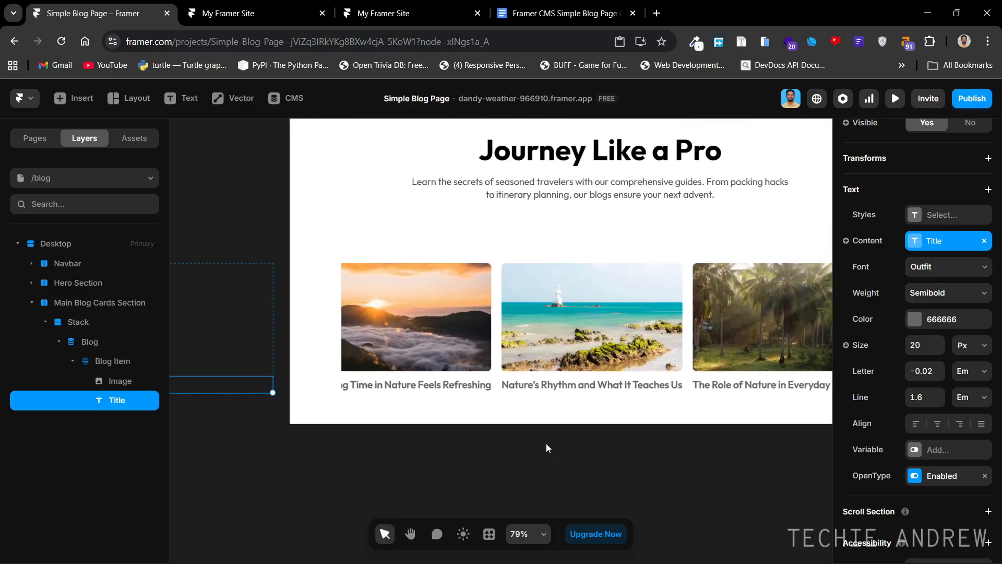
key("space")
left_click_drag(566, 446, 550, 436)
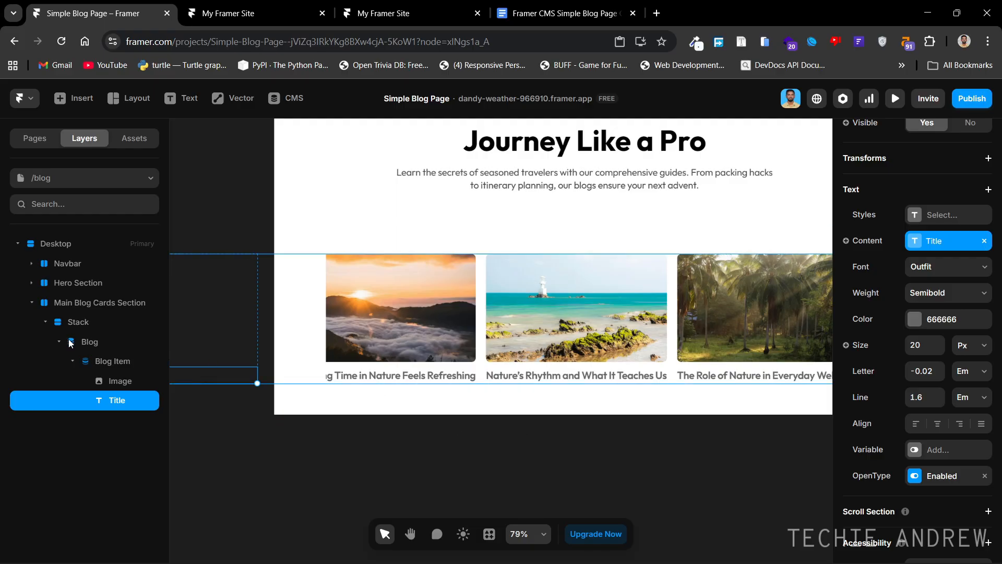
key("space")
left_click_drag(410, 318, 361, 322)
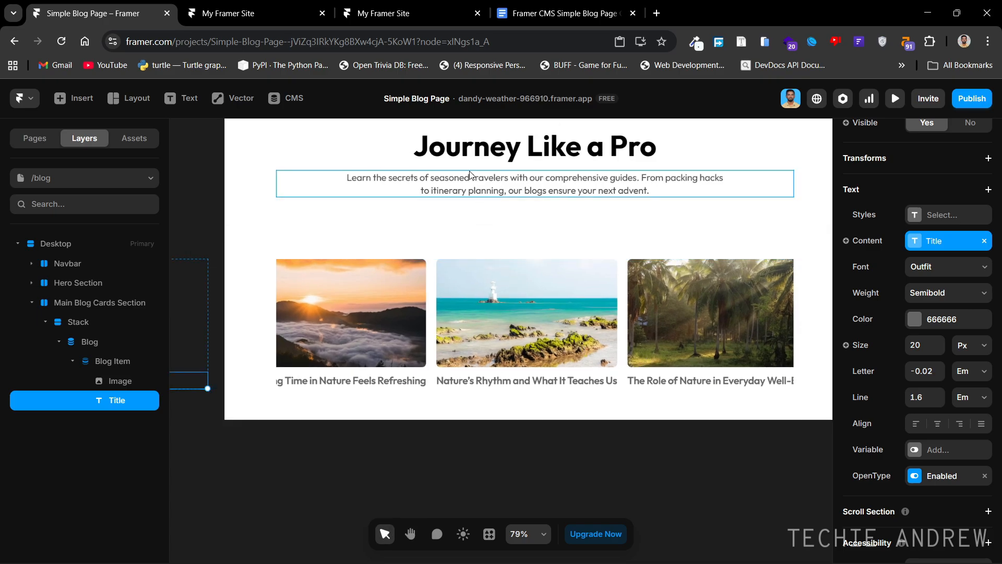
Check the card arrangement on the reference site and change the Blog list's layout in Framer to a grid with 3 columns.
left_click(387, 13)
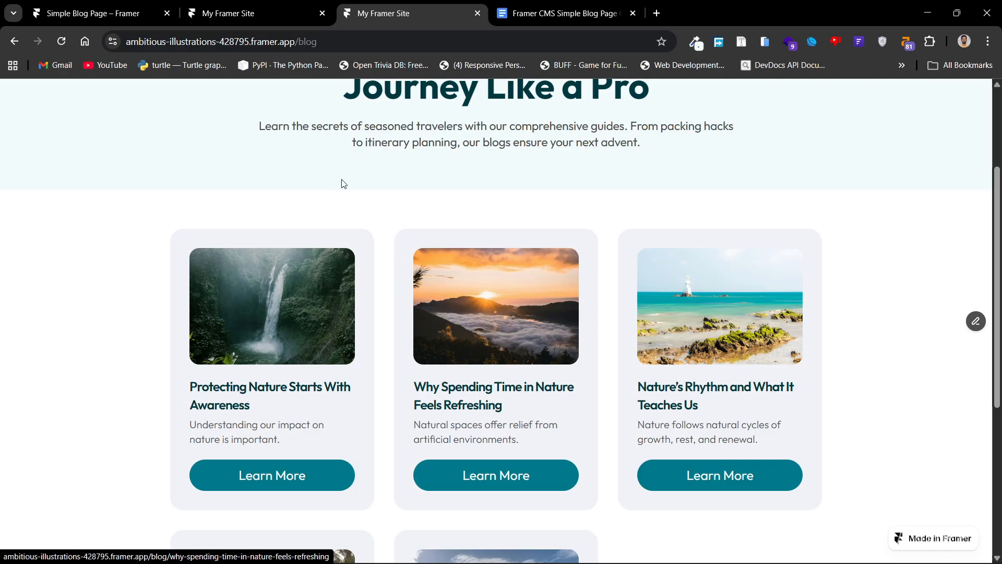
left_click(108, 23)
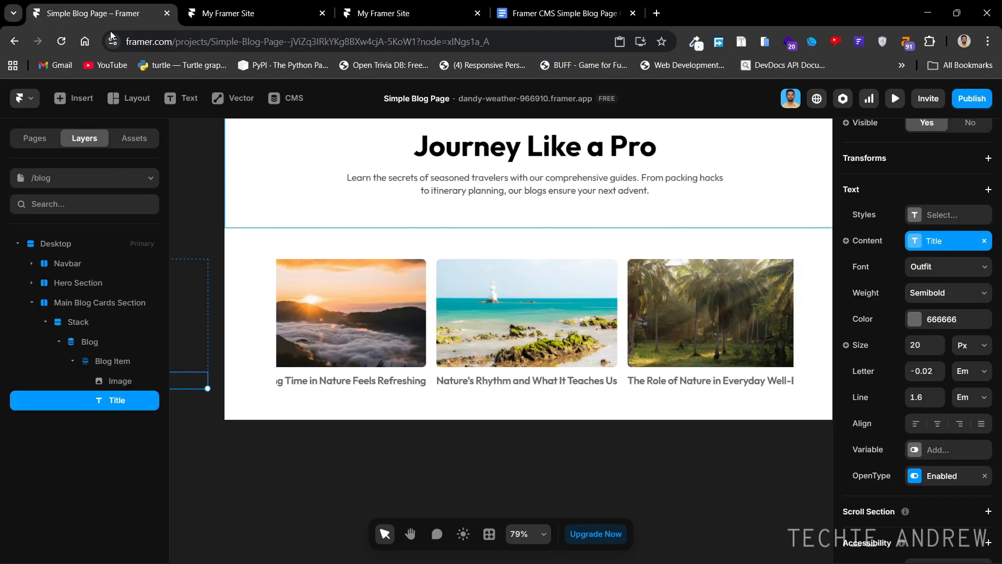
left_click(99, 335)
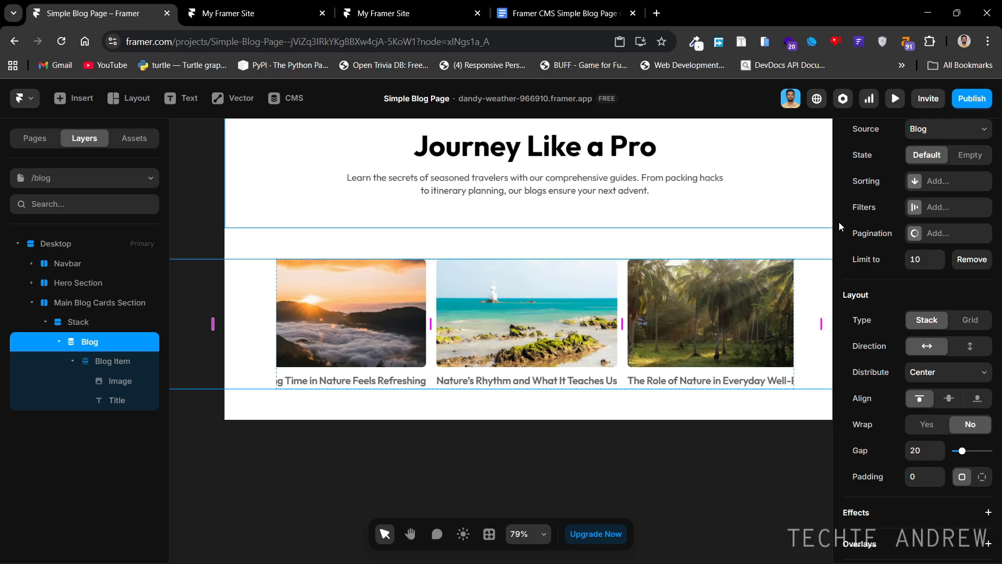
scroll(899, 239, "up", 3)
scroll(899, 239, "down", 3)
left_click(971, 320)
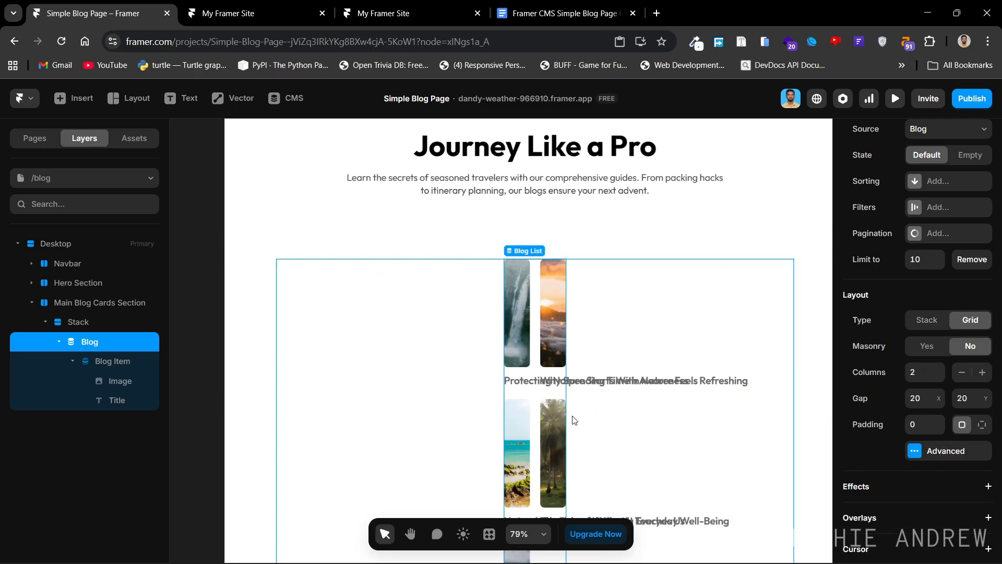
left_click_drag(573, 419, 522, 299)
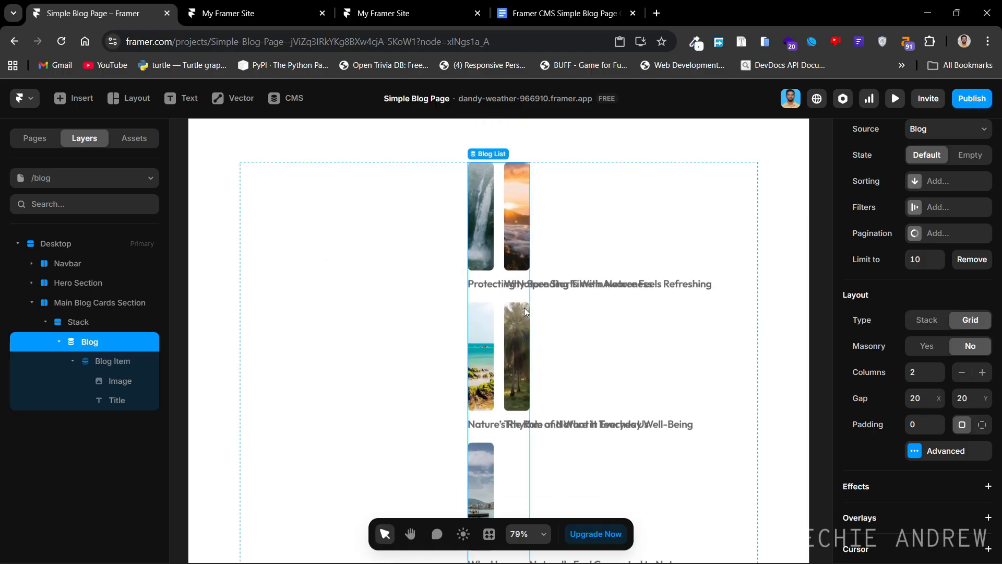
left_click(983, 372)
left_click_drag(600, 324, 581, 307)
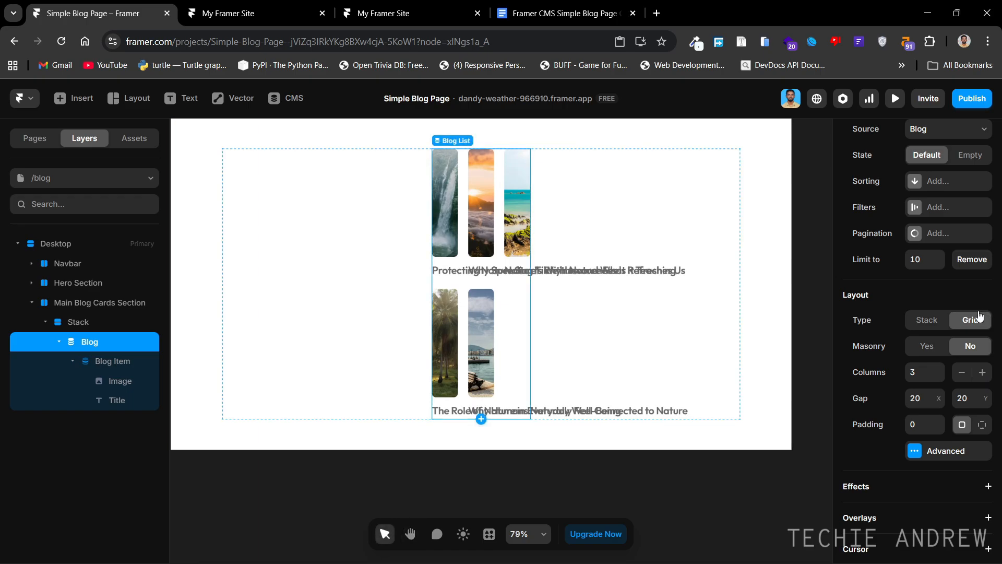
Set the Blog list's width to Fill.
scroll(979, 316, "up", 6)
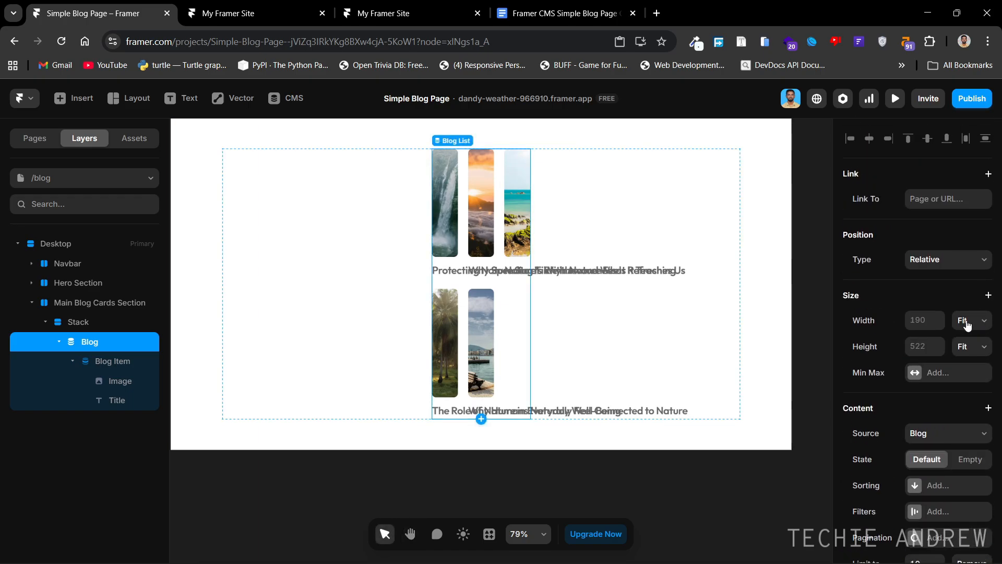
left_click(967, 322)
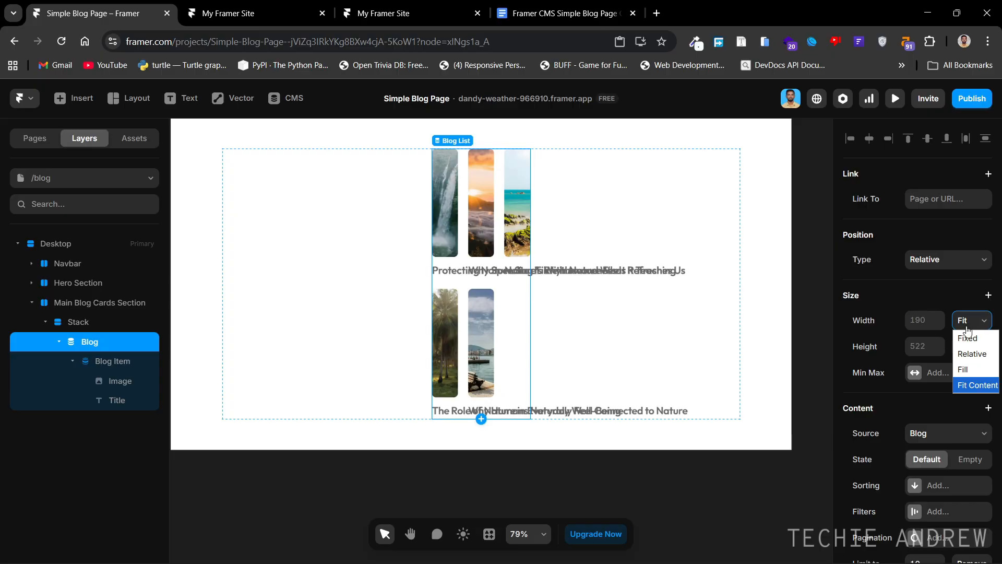
left_click(968, 370)
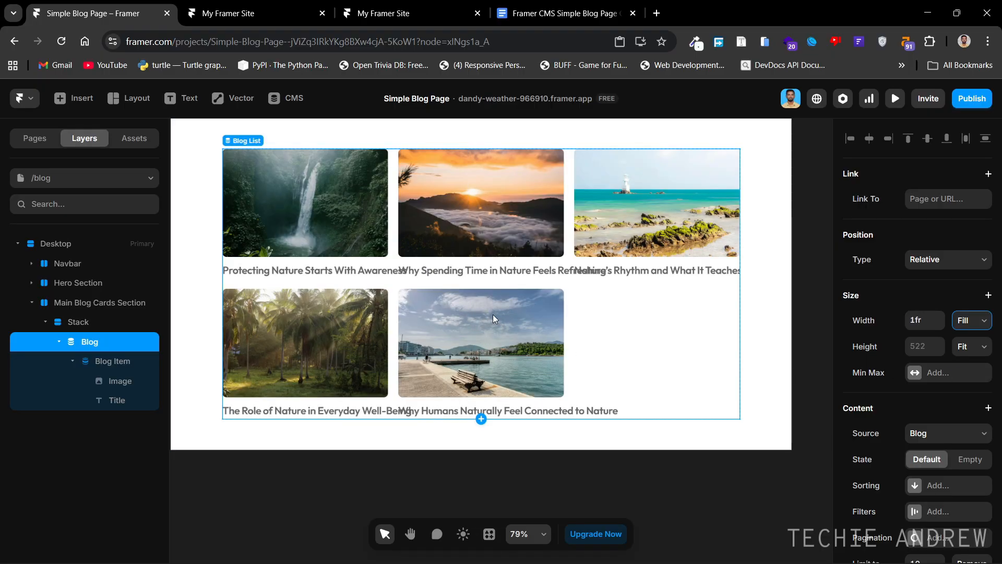
key("space")
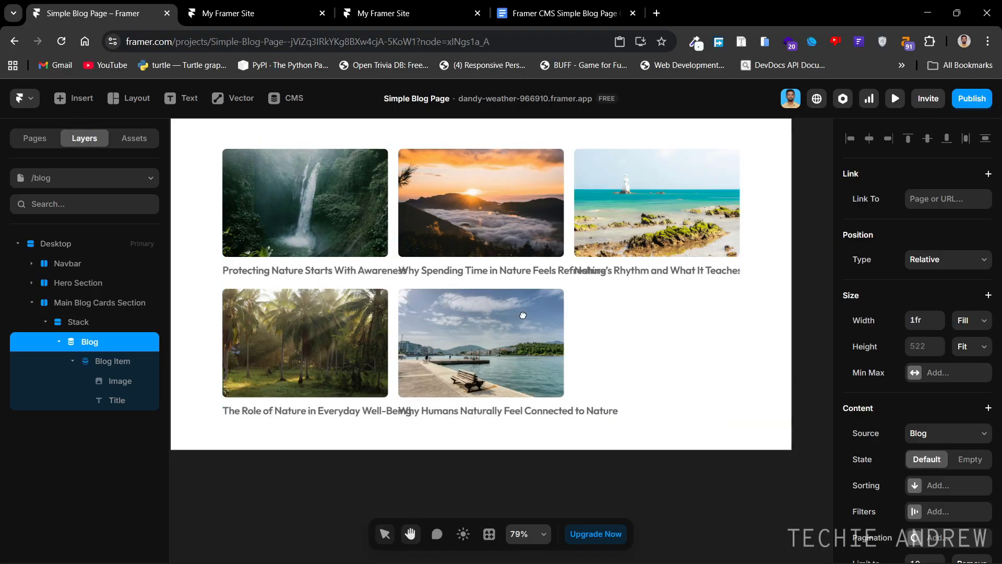
left_click_drag(514, 311, 544, 312)
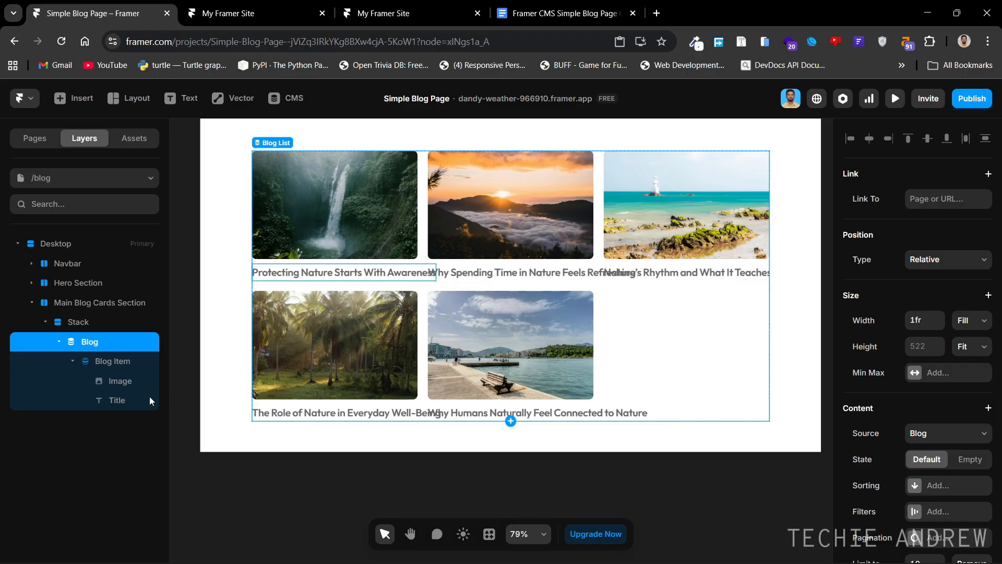
Set the width of the Blog Item's Title to Fill so the text wraps within its card.
left_click(118, 400)
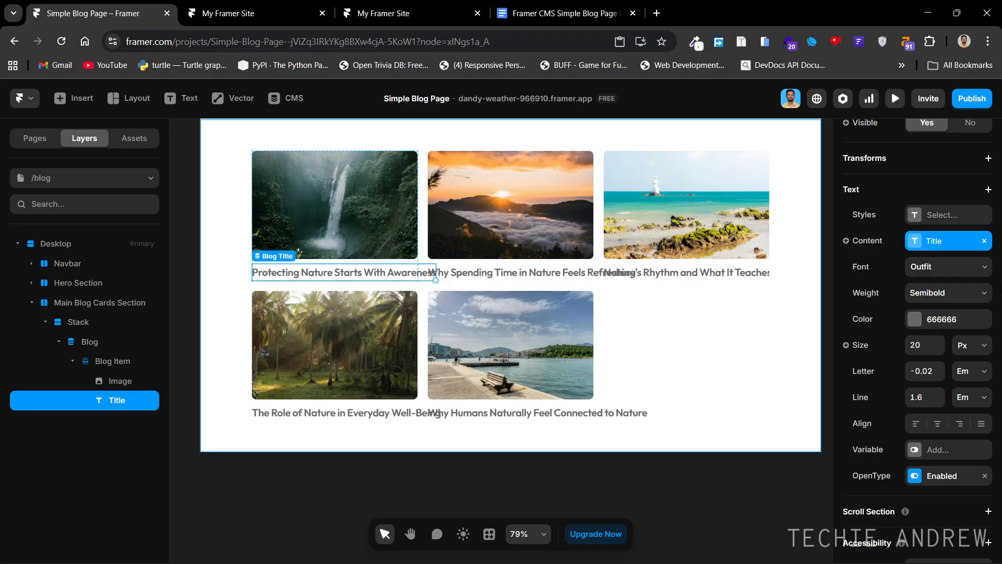
scroll(969, 304, "up", 5)
scroll(969, 308, "up", 3)
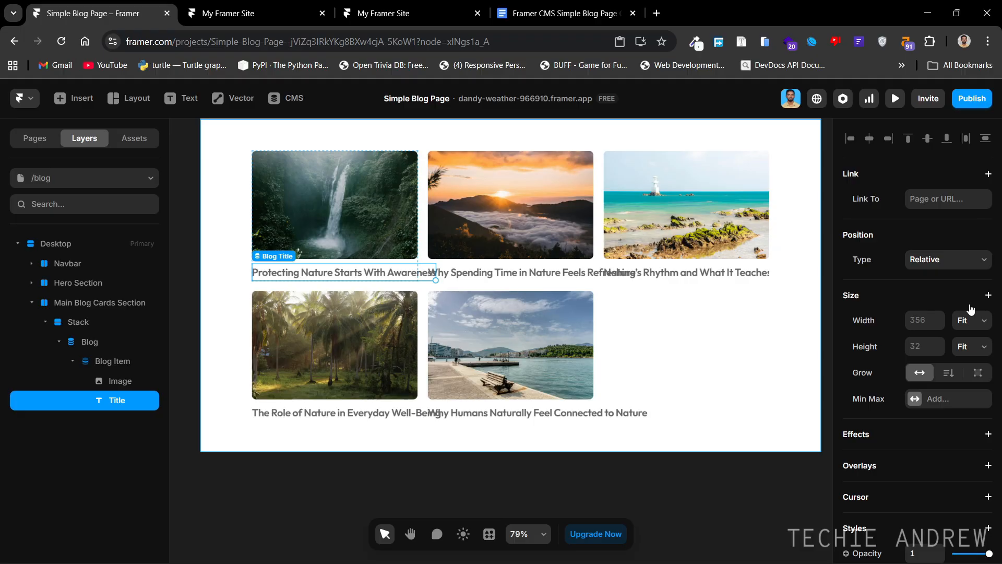
left_click(120, 361)
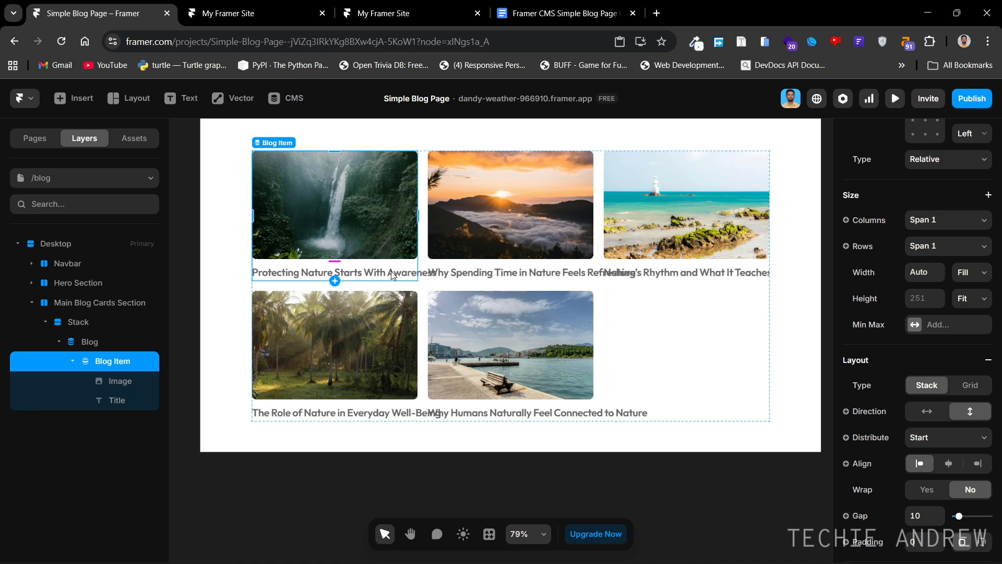
left_click(125, 407)
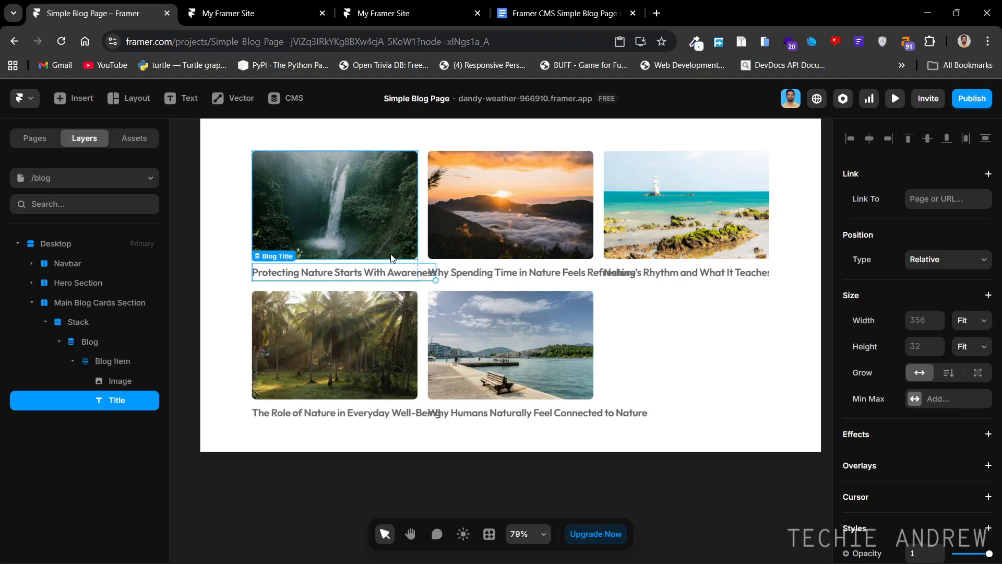
left_click(971, 320)
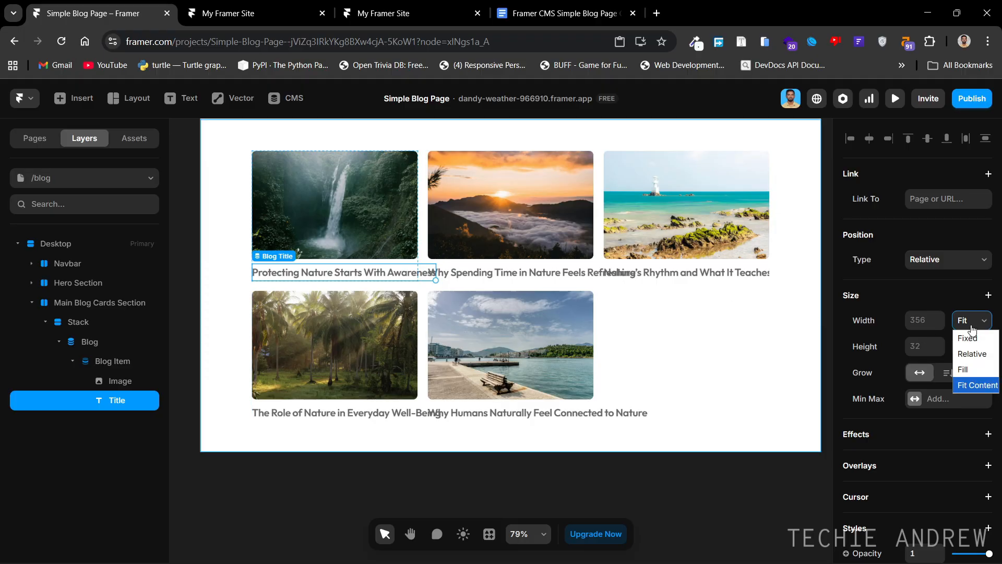
left_click(970, 369)
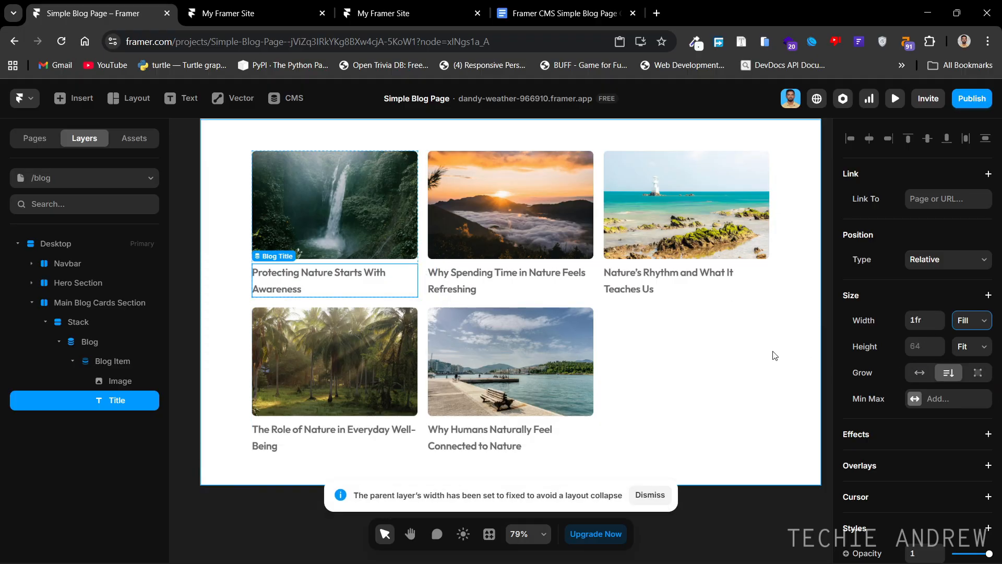
left_click_drag(657, 335, 642, 314)
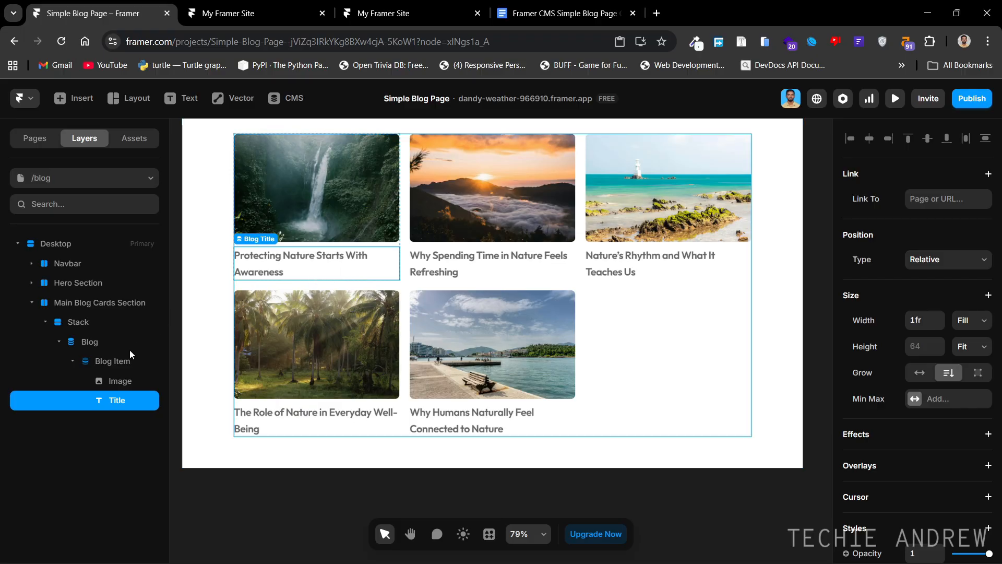
Set the Blog list's grid gap to 30 horizontally and 30 vertically.
left_click(122, 362)
scroll(914, 339, "down", 3)
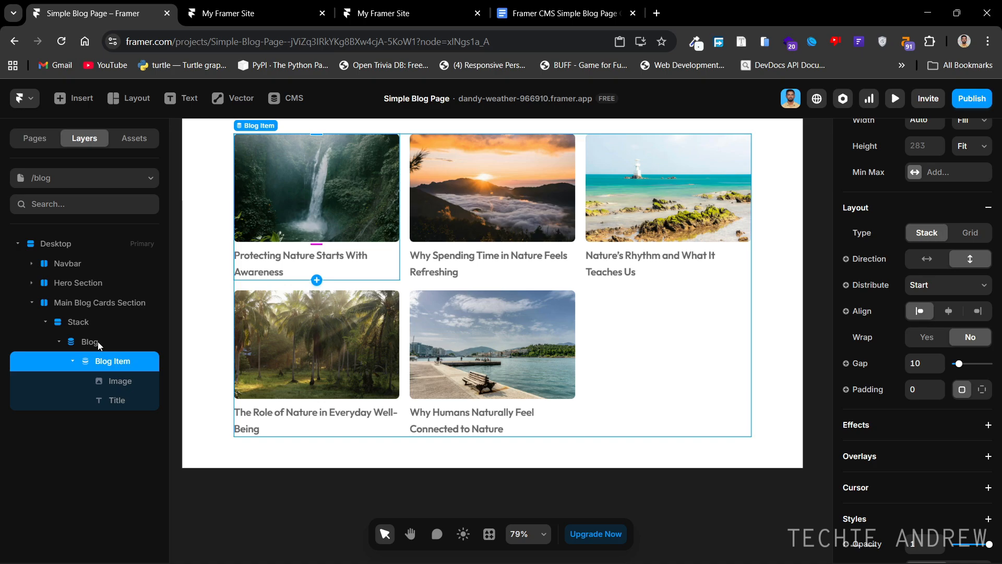
left_click(122, 342)
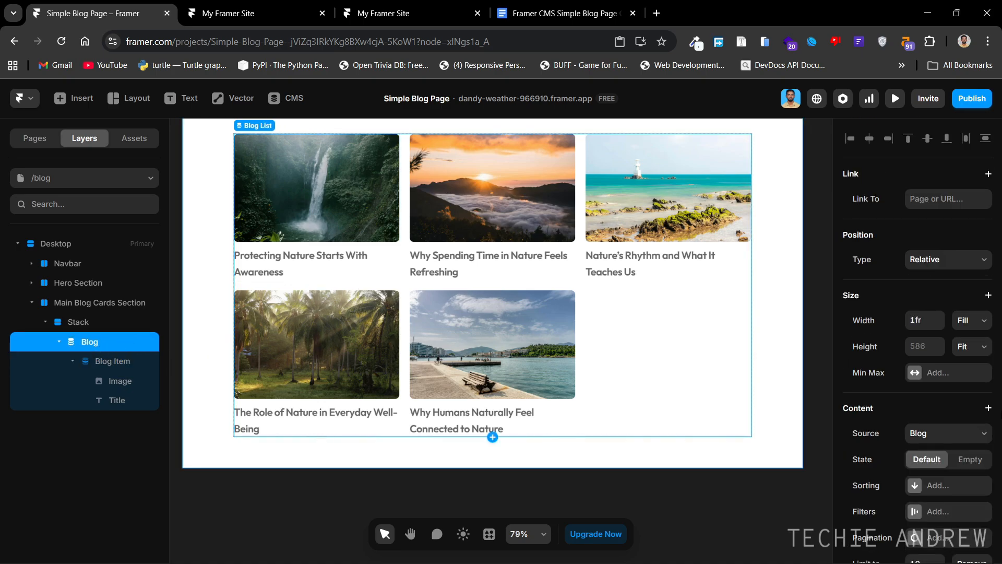
scroll(1000, 409, "down", 5)
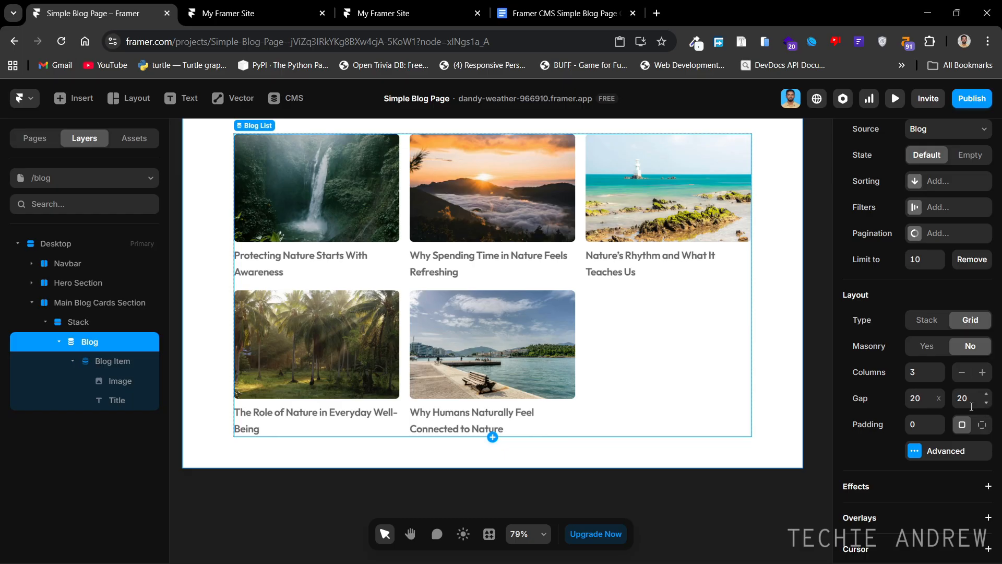
left_click(923, 400)
type("30")
double_click(924, 401)
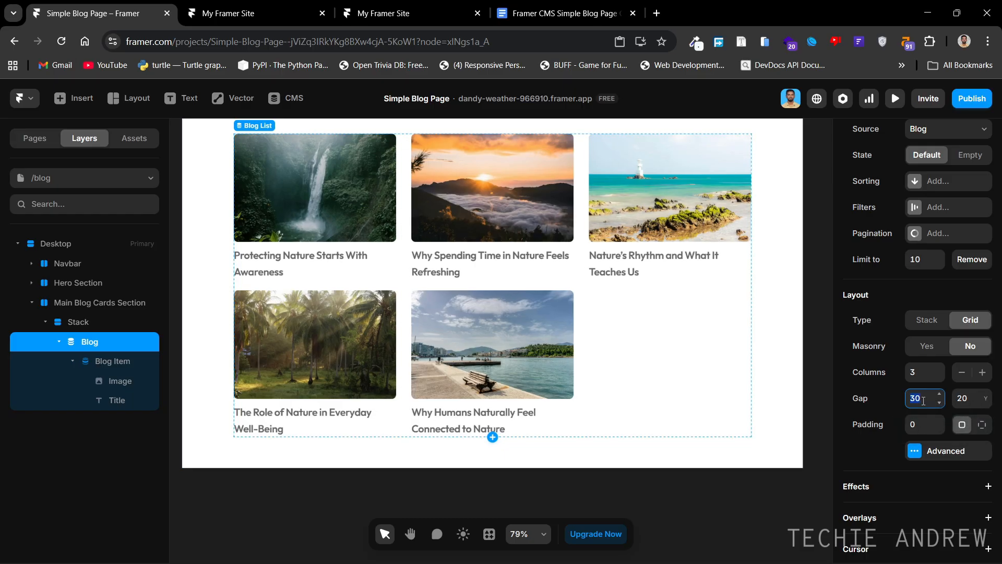
left_click(972, 399)
type("30")
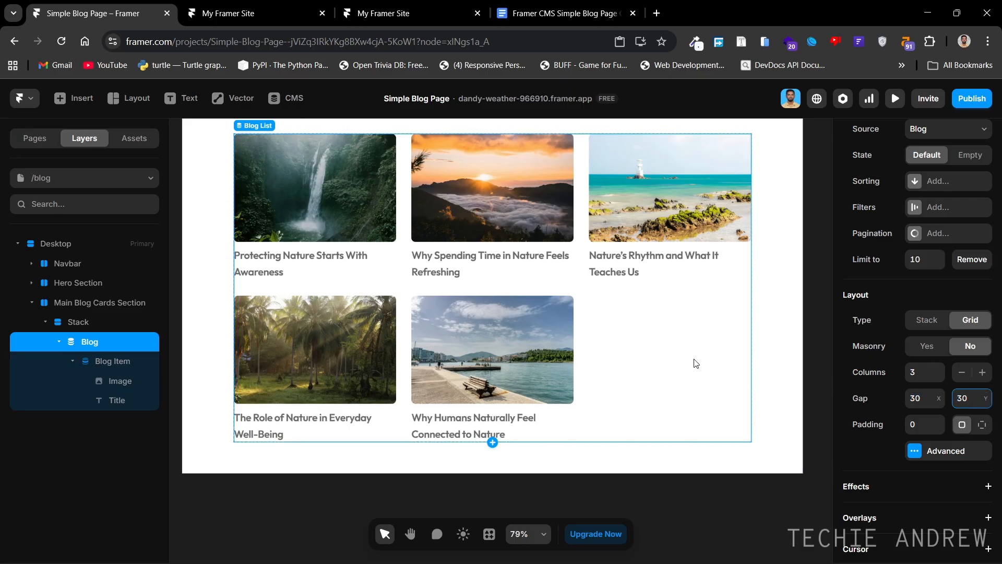
Set the row height in the Blog list's advanced grid layout to Fit Content.
left_click(957, 455)
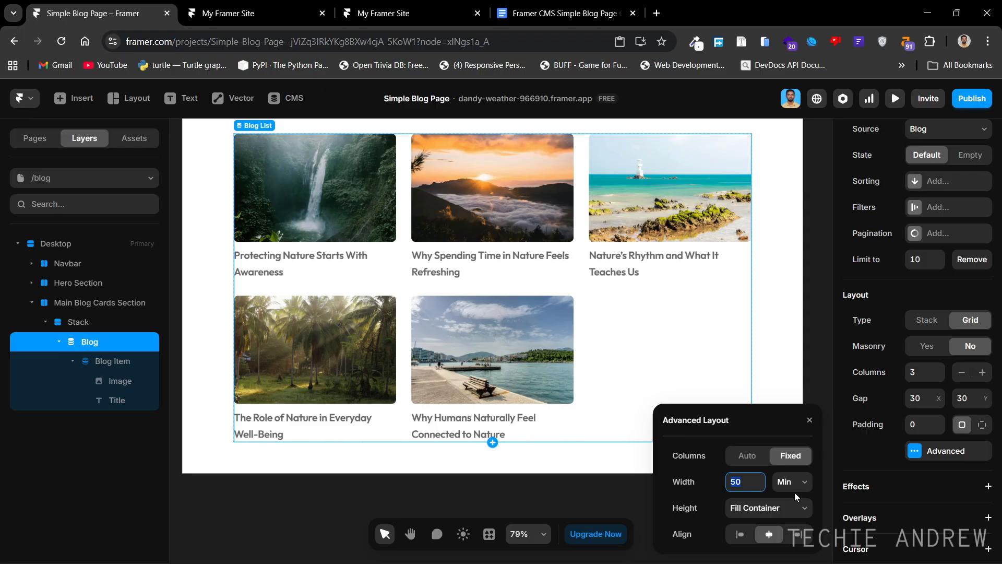
left_click(739, 516)
left_click(753, 487)
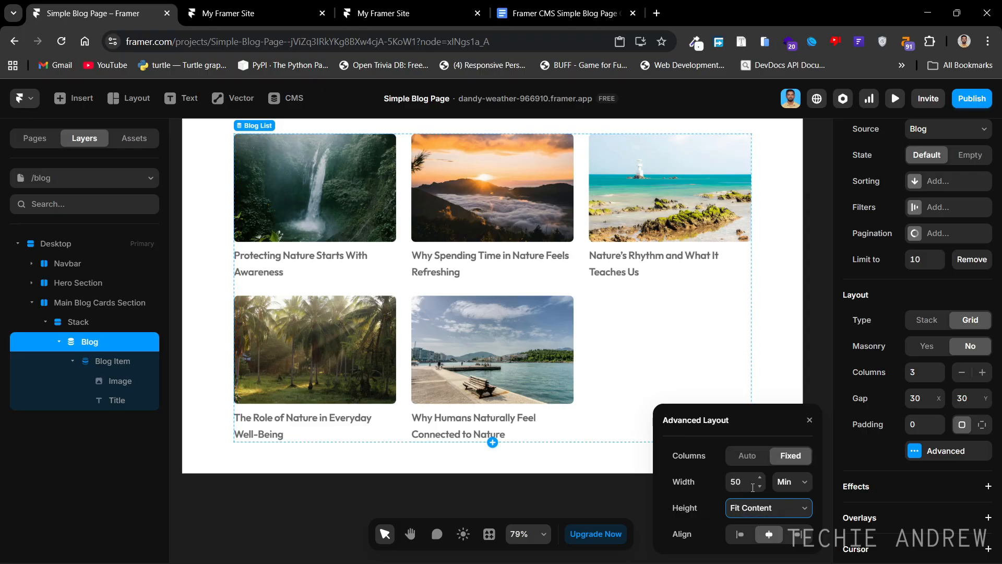
left_click(809, 420)
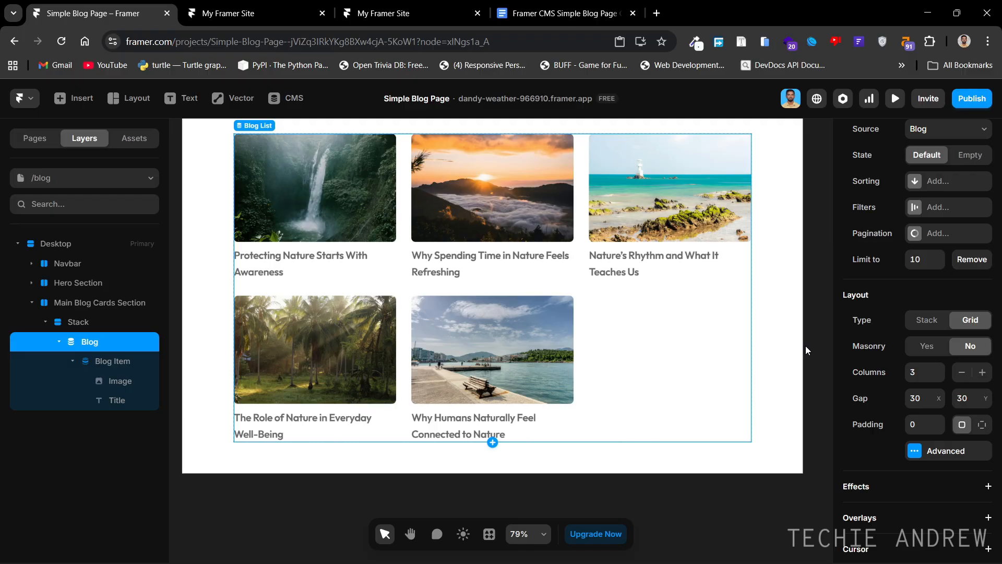
Set the Title's letter spacing to 0 em and its line height to 1.3 em.
left_click(140, 396)
scroll(894, 322, "down", 5)
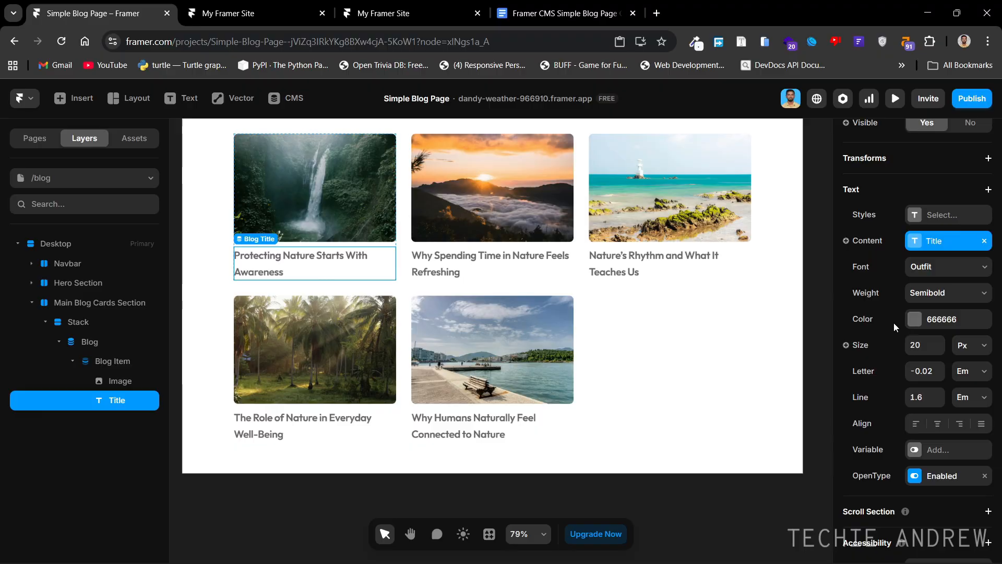
left_click(925, 371)
type("0")
left_click(929, 401)
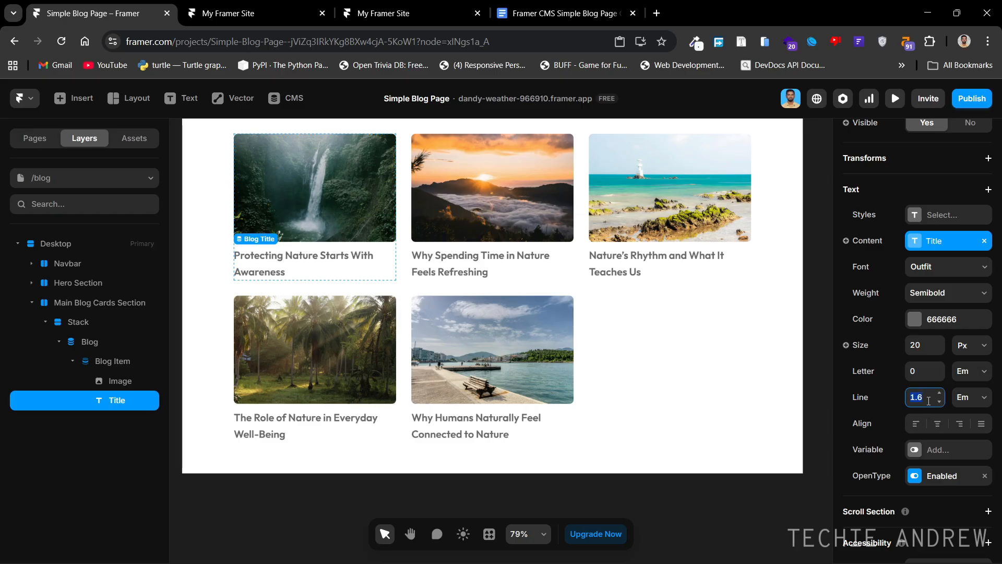
type("1")
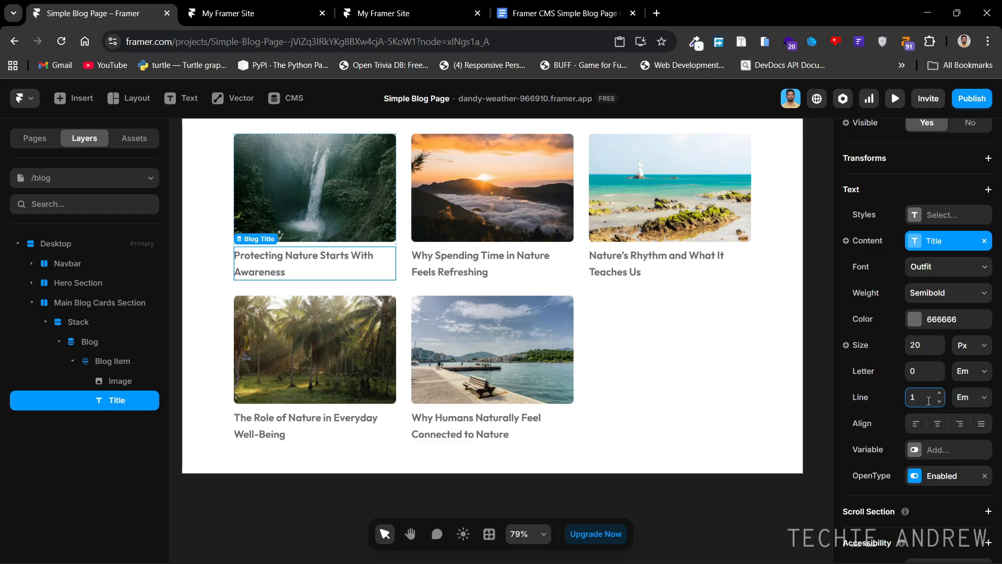
type(".3")
key("Return")
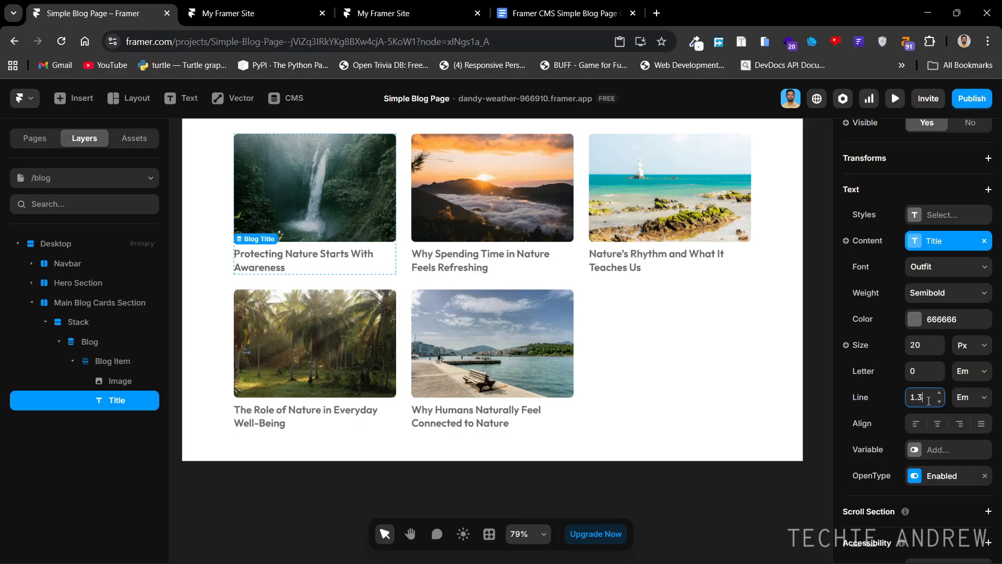
left_click(391, 493)
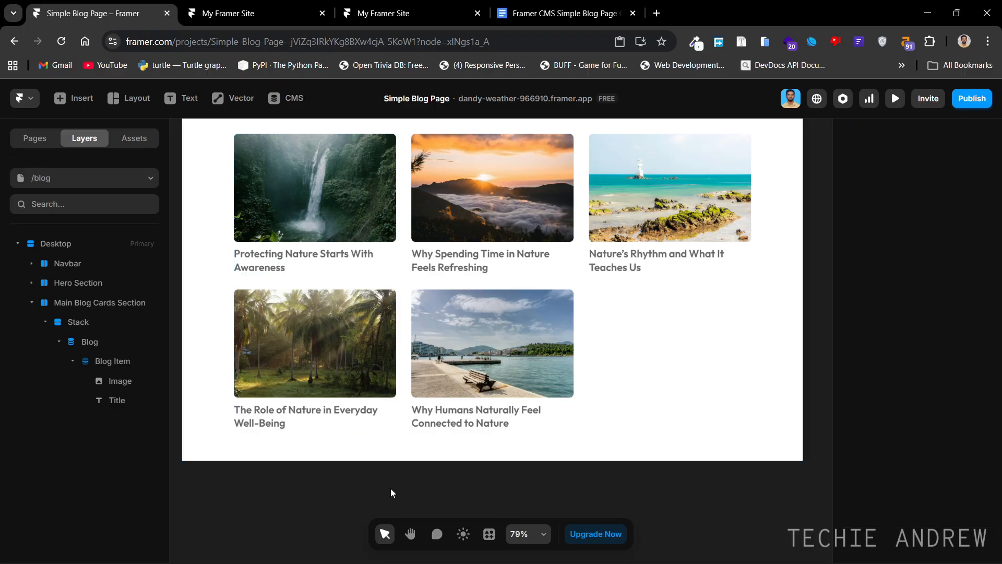
Inspect the font and spacing values of the first card's title on the reference site.
left_click(230, 13)
left_click_drag(373, 13, 277, 7)
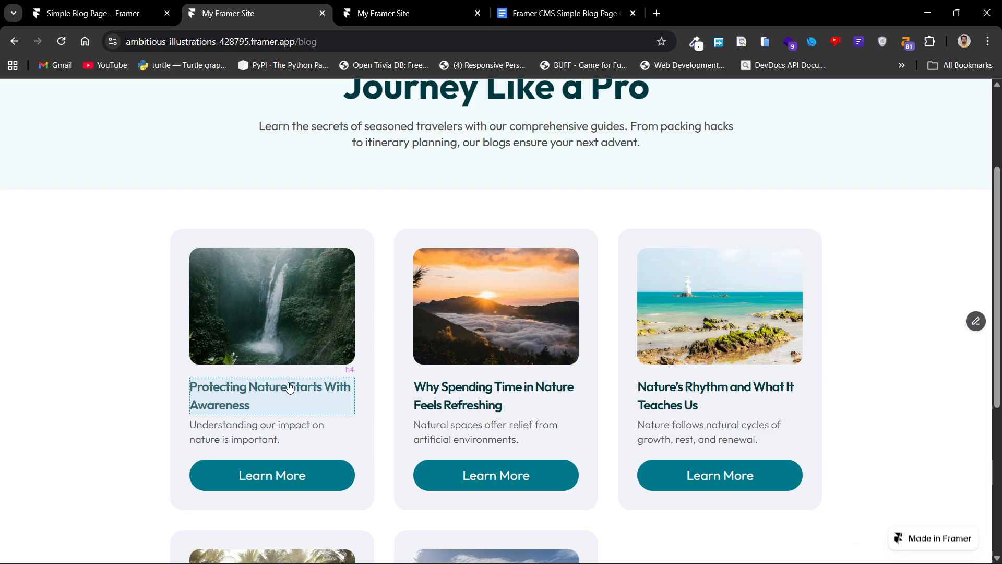
left_click(281, 404)
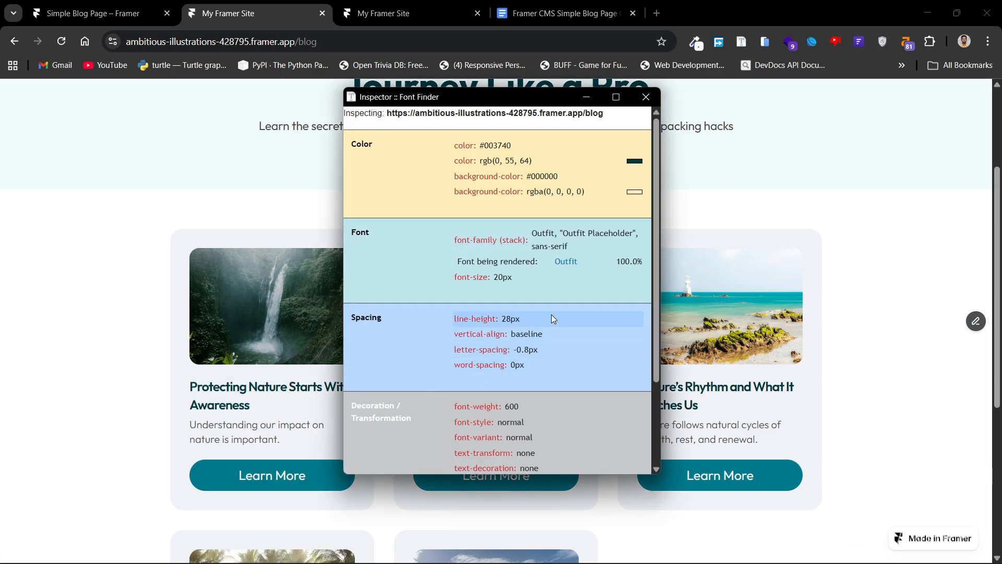
scroll(551, 315, "down", 2)
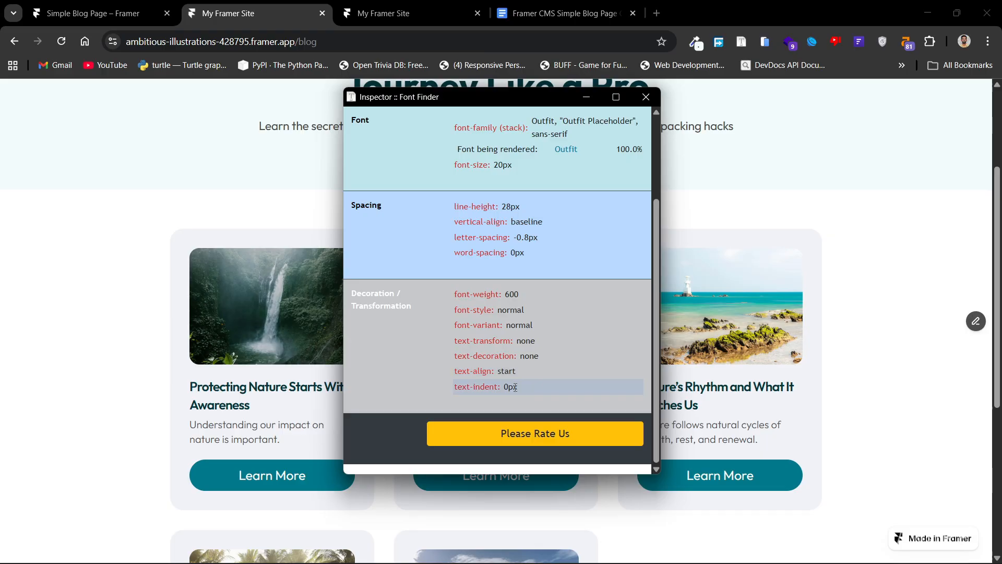
scroll(527, 335, "up", 2)
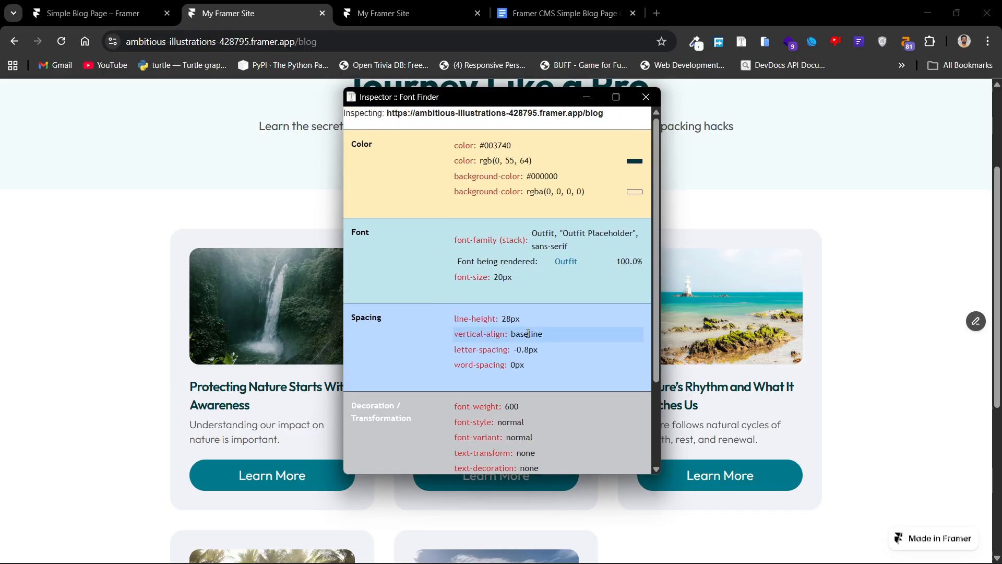
mouse_move(502, 319)
left_mouse_down()
mouse_move(518, 319)
mouse_move(504, 319)
left_mouse_up()
left_click(646, 97)
Return to the Framer project and set the Title's line height to 28 px.
left_click(93, 14)
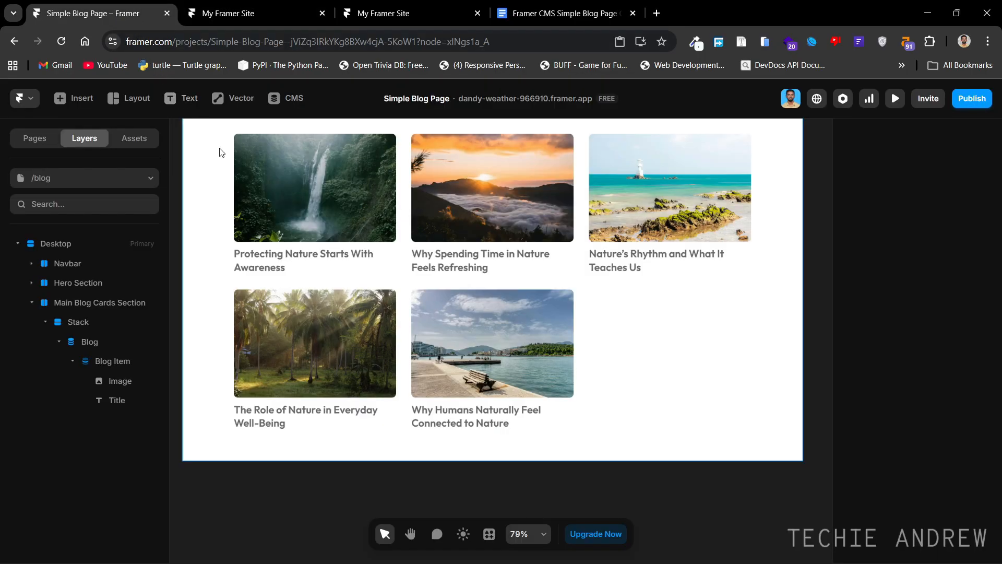
left_click(331, 264)
left_click(931, 398)
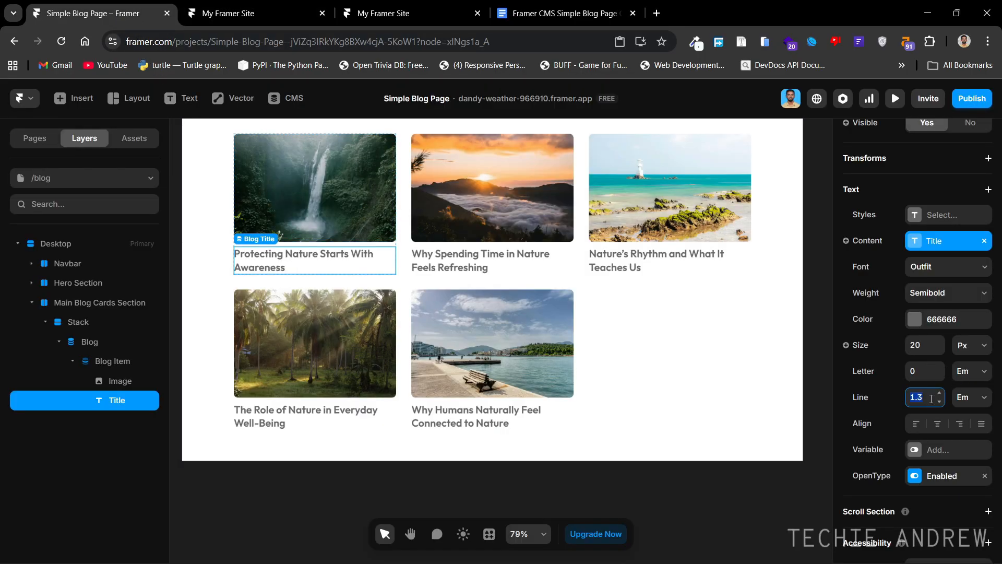
type("28px")
key("Return")
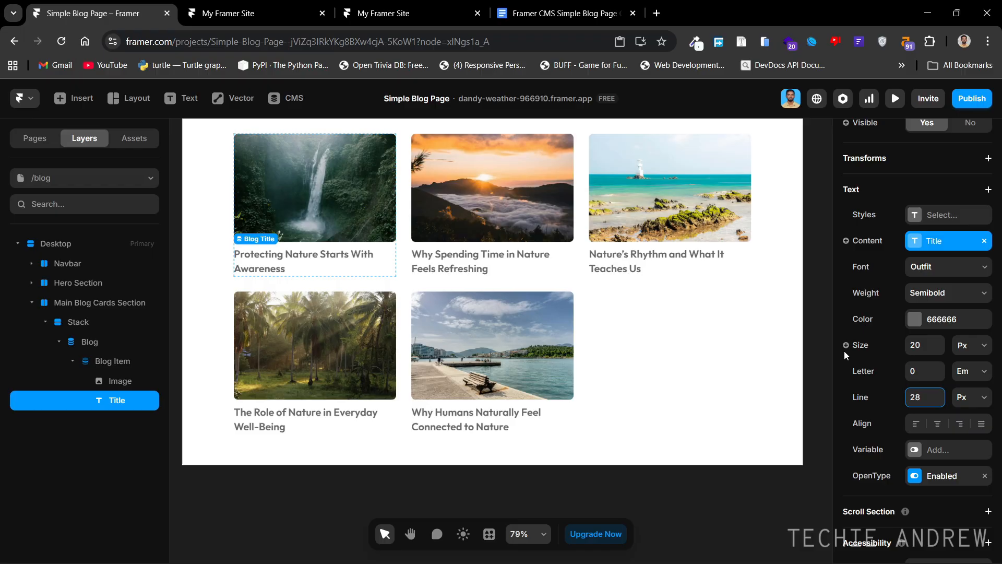
key("space")
left_click_drag(395, 257, 428, 246)
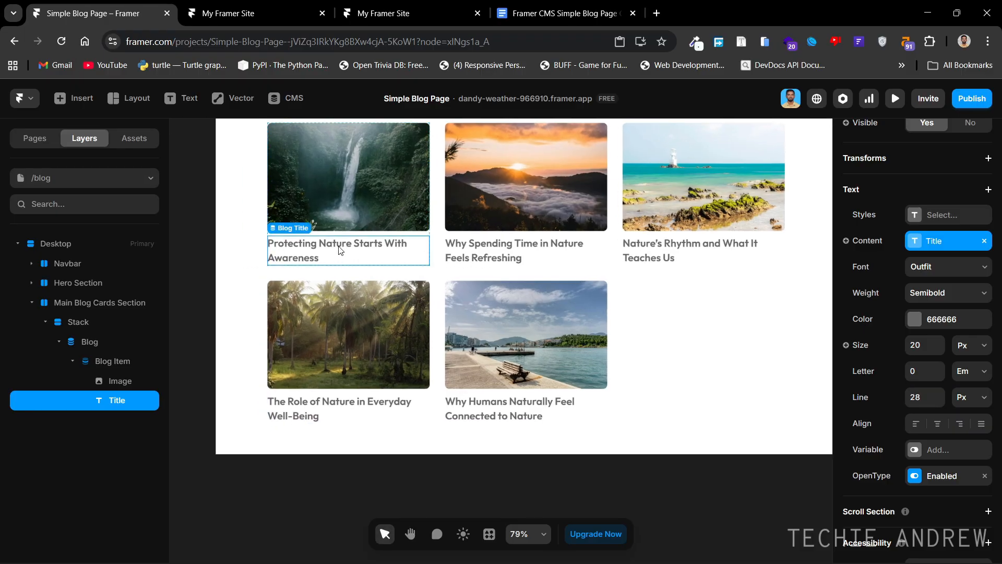
left_click(321, 471)
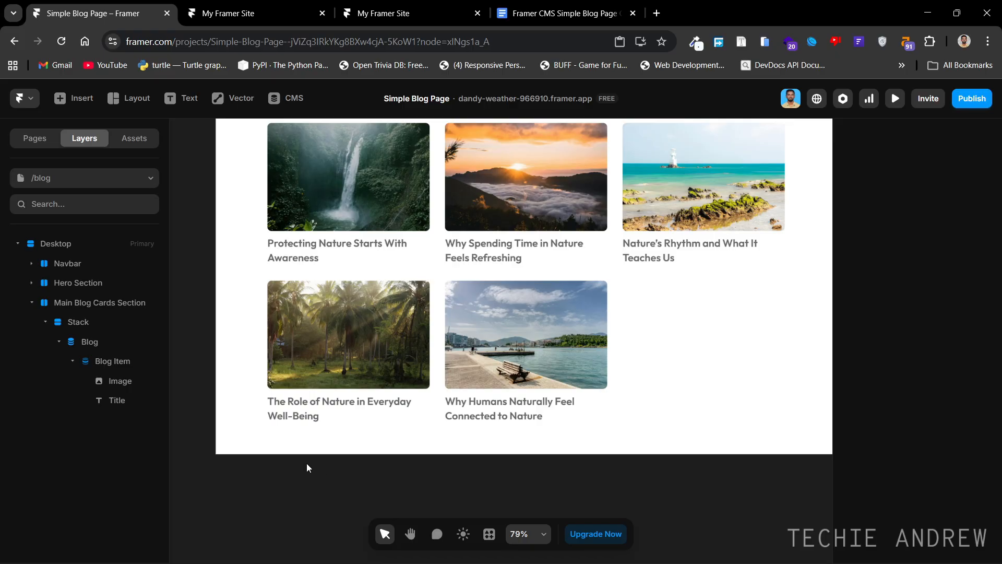
Check the cards on the reference site and set the Blog Item's stack gap to 15 in Framer.
left_click(244, 16)
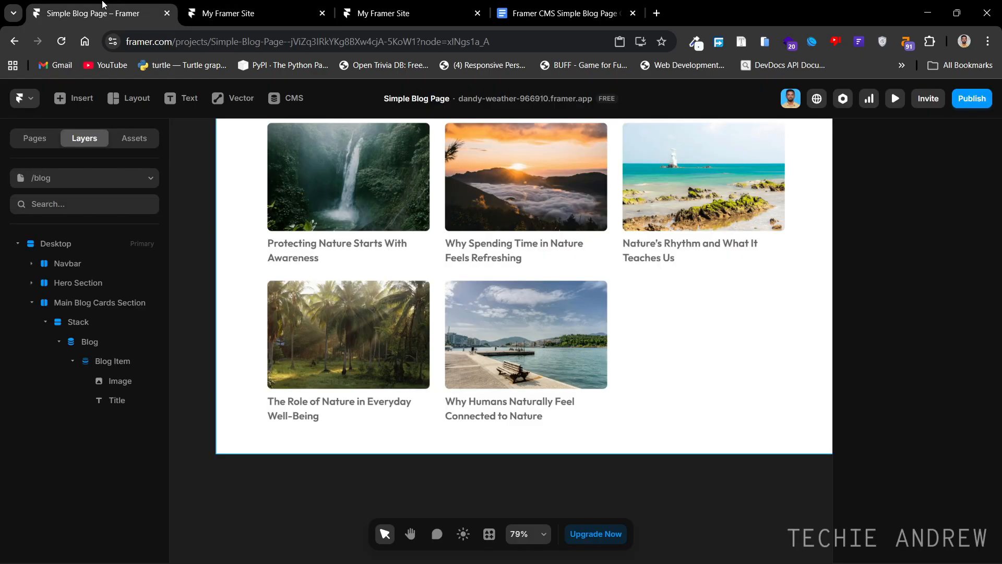
left_click(107, 13)
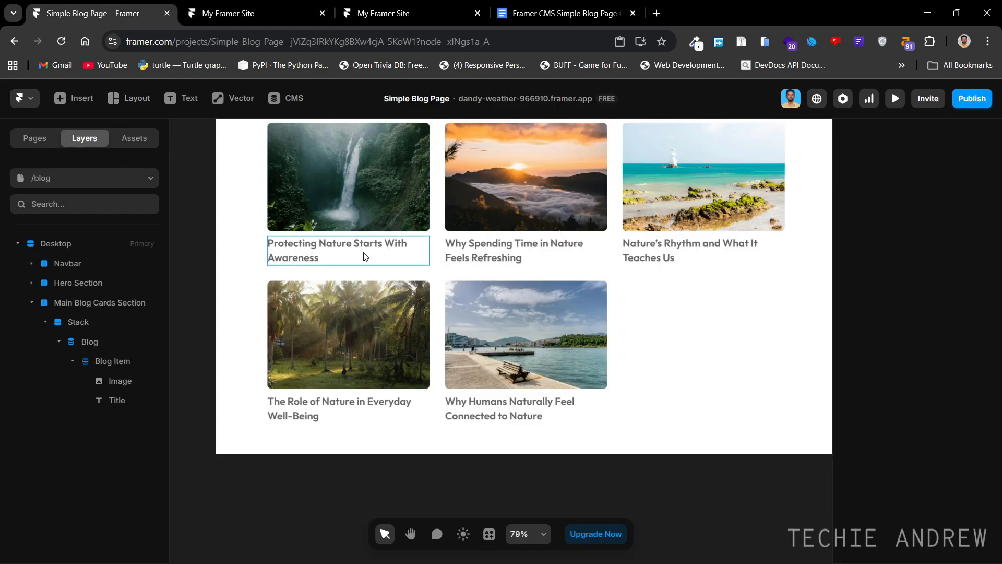
left_click(122, 362)
left_click(924, 338)
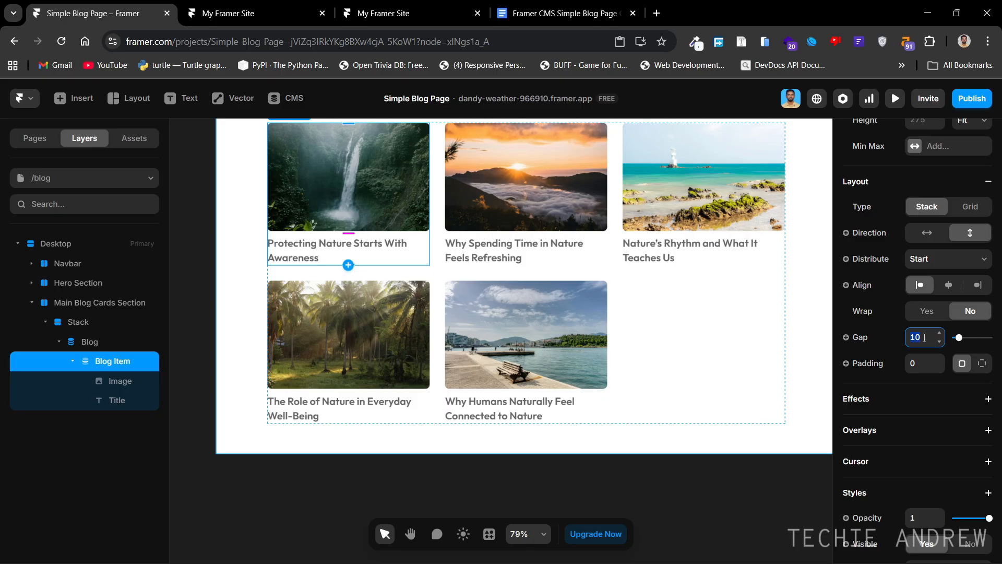
type("15")
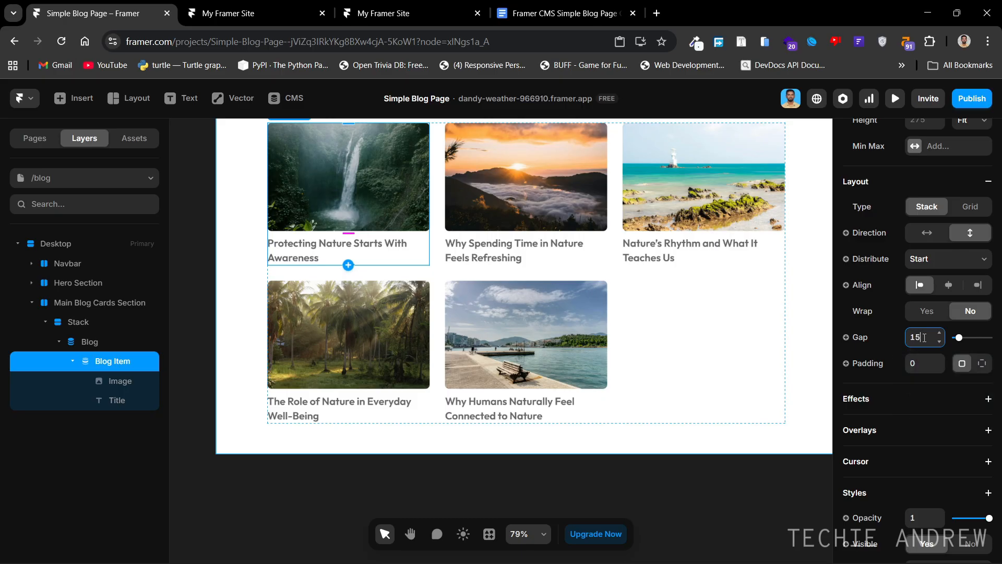
key("Return")
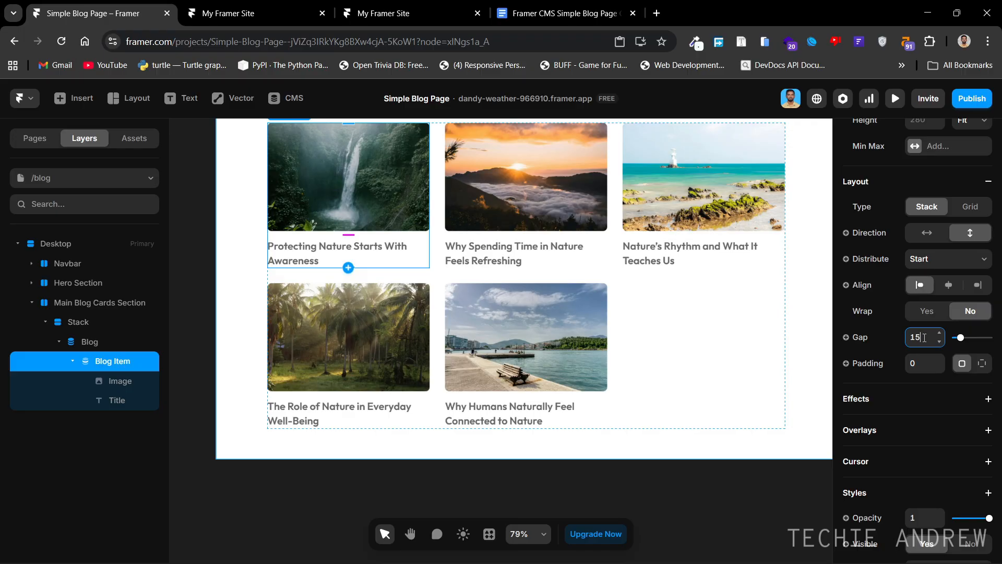
left_click(331, 492)
Wrap the Title layer of the first blog card in a new frame inside the Blog Item.
key("space")
left_click_drag(376, 352, 416, 345)
left_click(341, 237)
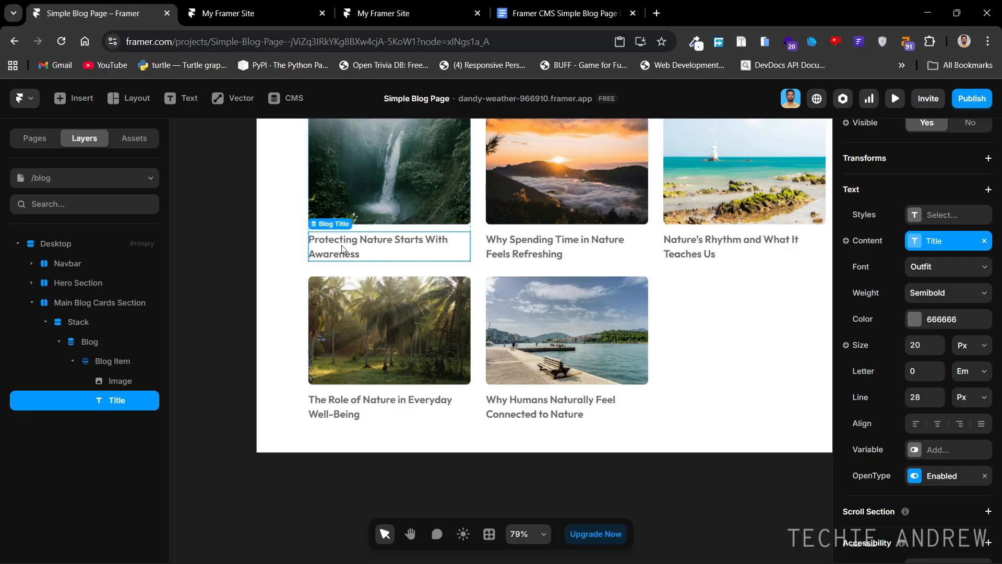
key("ctrl+alt+Return")
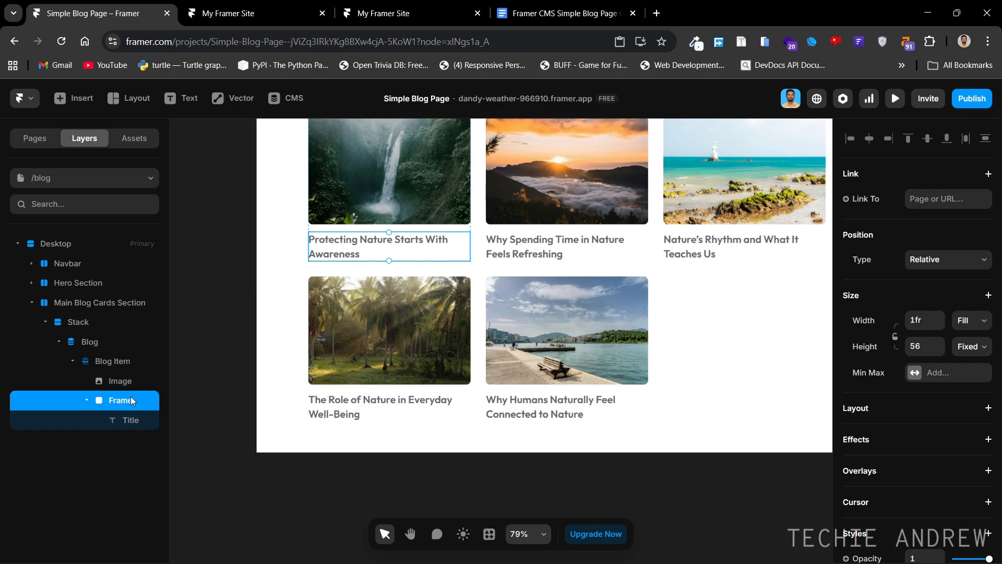
Copy the Title layer and paste a duplicate of it inside the new frame.
left_click(127, 420)
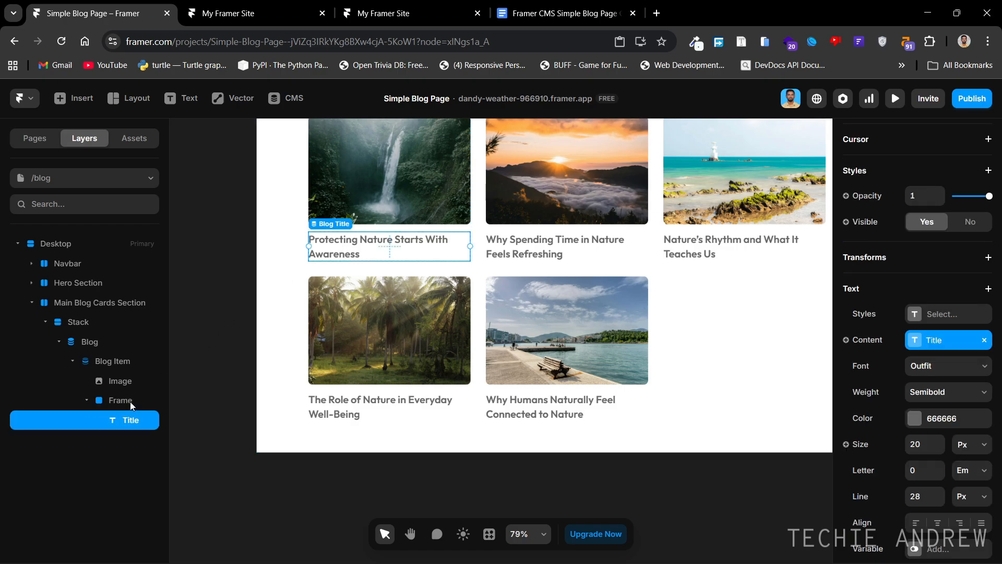
left_click(130, 402)
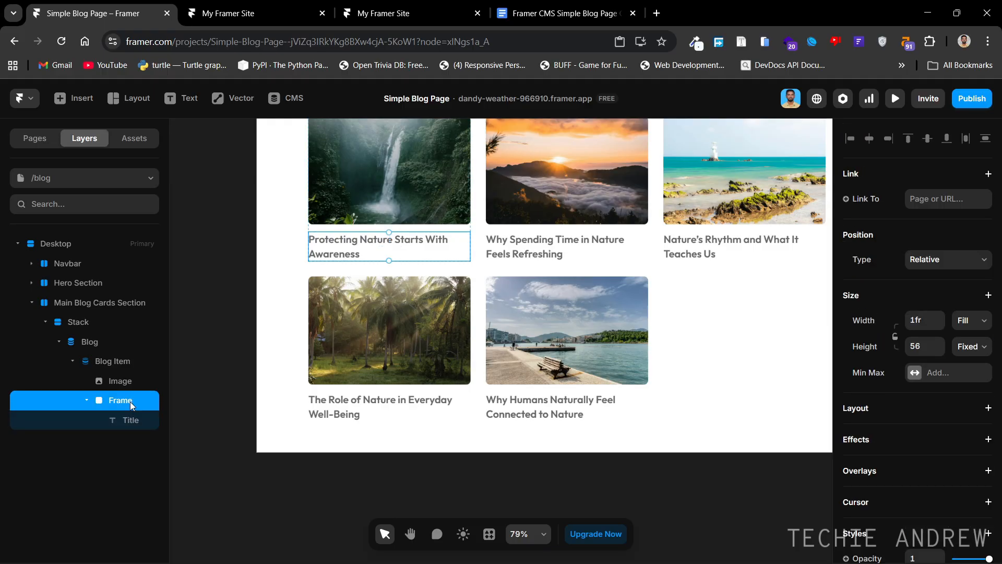
key("ctrl+v")
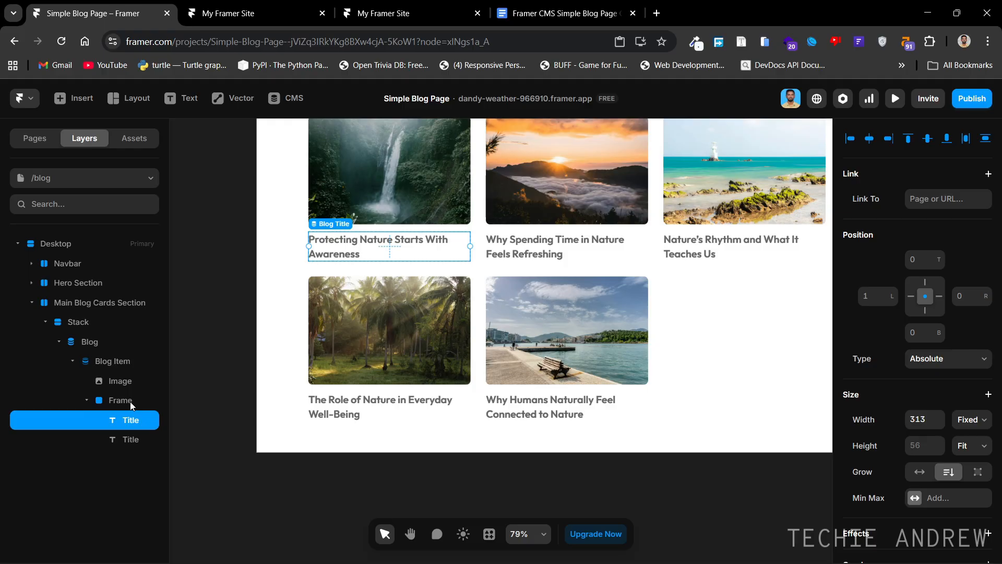
Set the height of the frame holding both Titles to Fit Content.
left_click(130, 402)
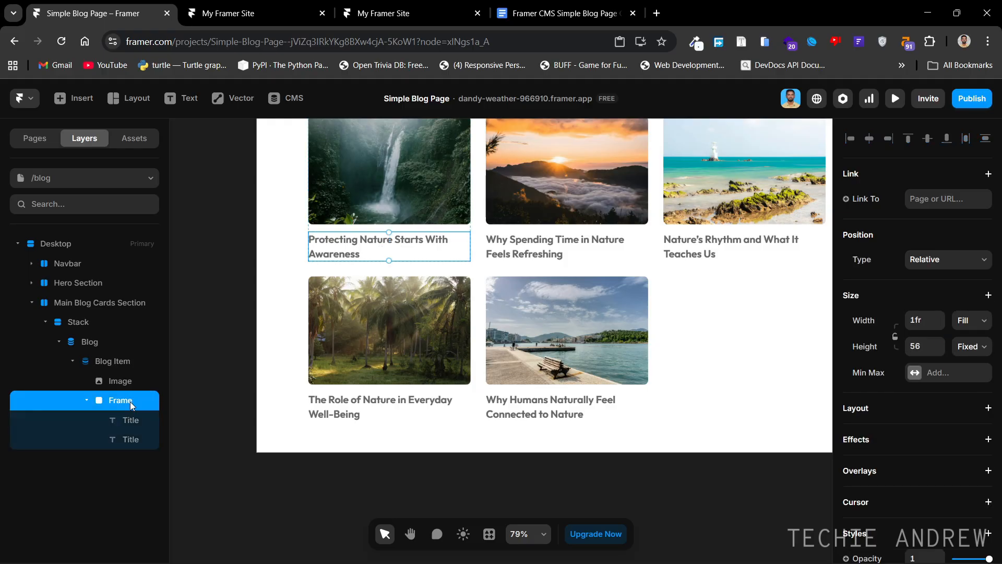
left_click(963, 347)
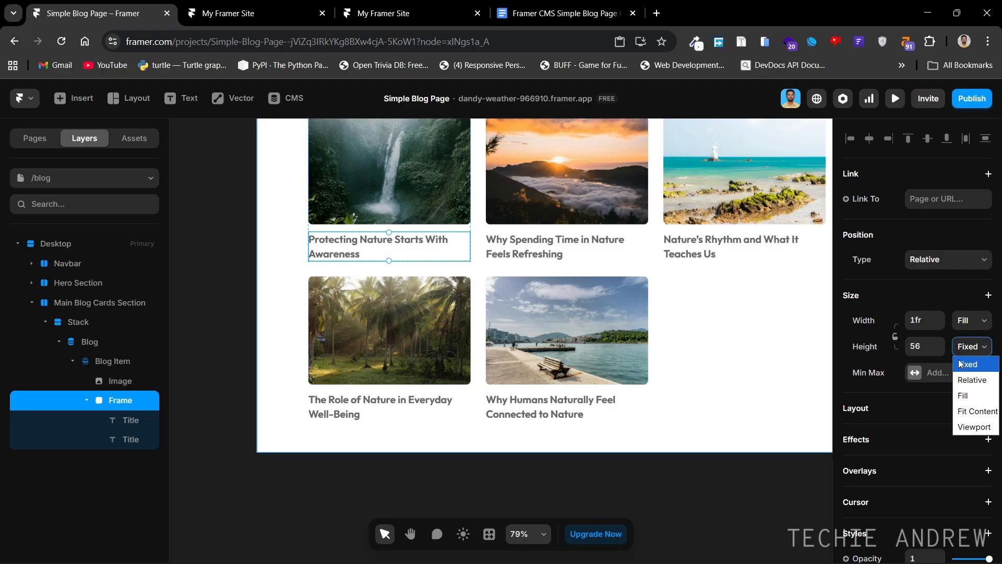
left_click(960, 412)
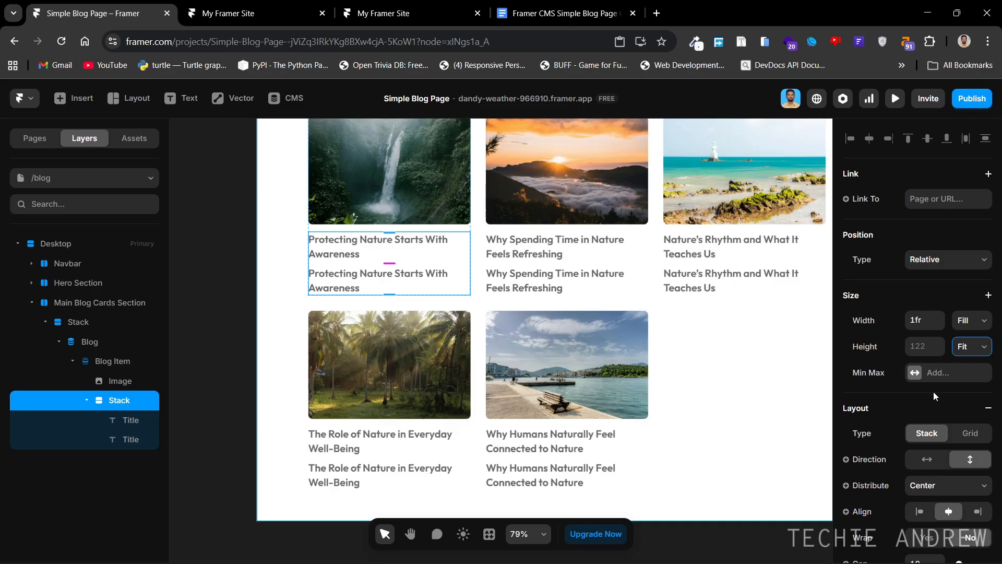
scroll(934, 394, "down", 6)
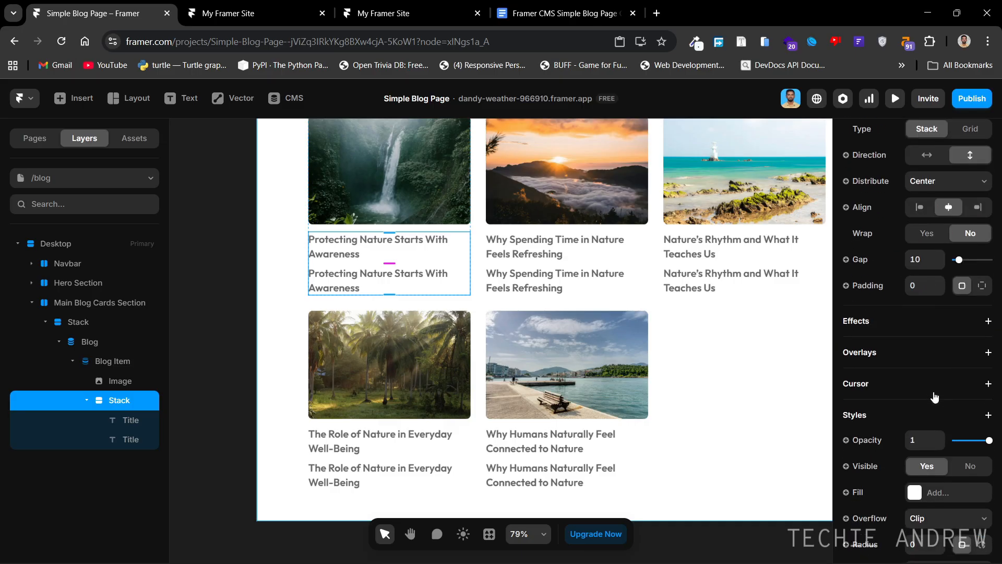
Examine which CMS fields can be assigned as the Content variable of the upper Title in the stack.
left_click(126, 440)
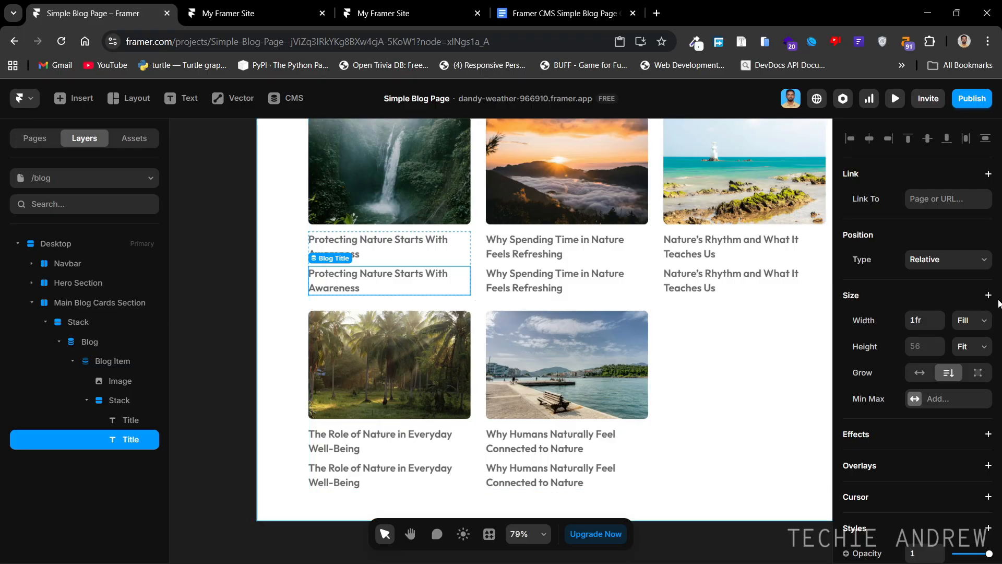
left_click(117, 419)
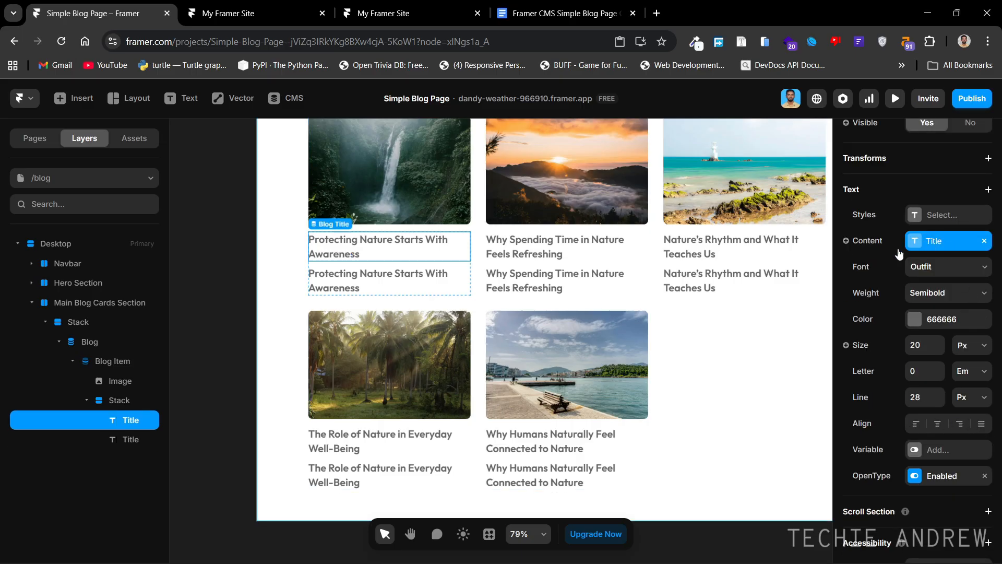
left_click(877, 241)
mouse_move(880, 291)
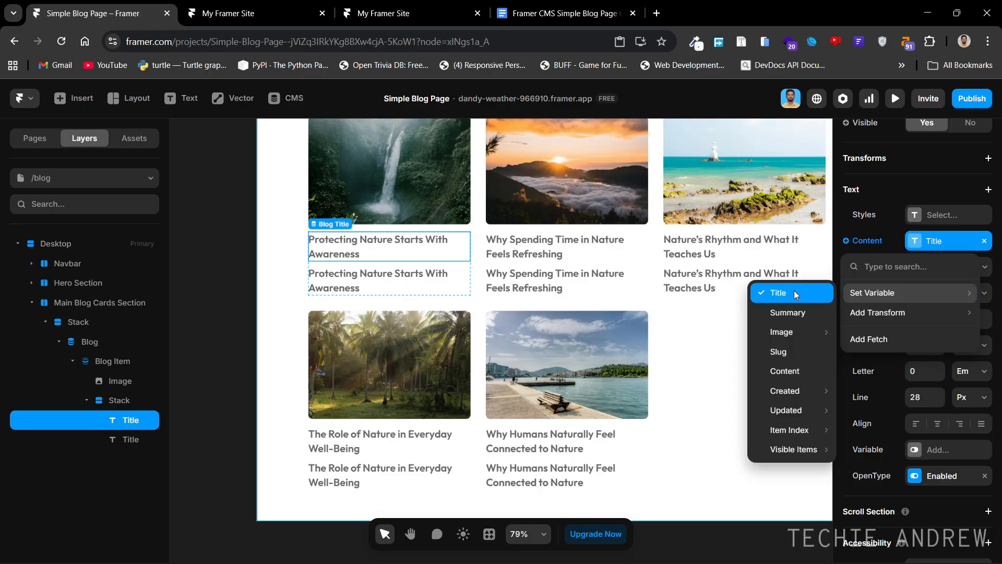
mouse_move(794, 331)
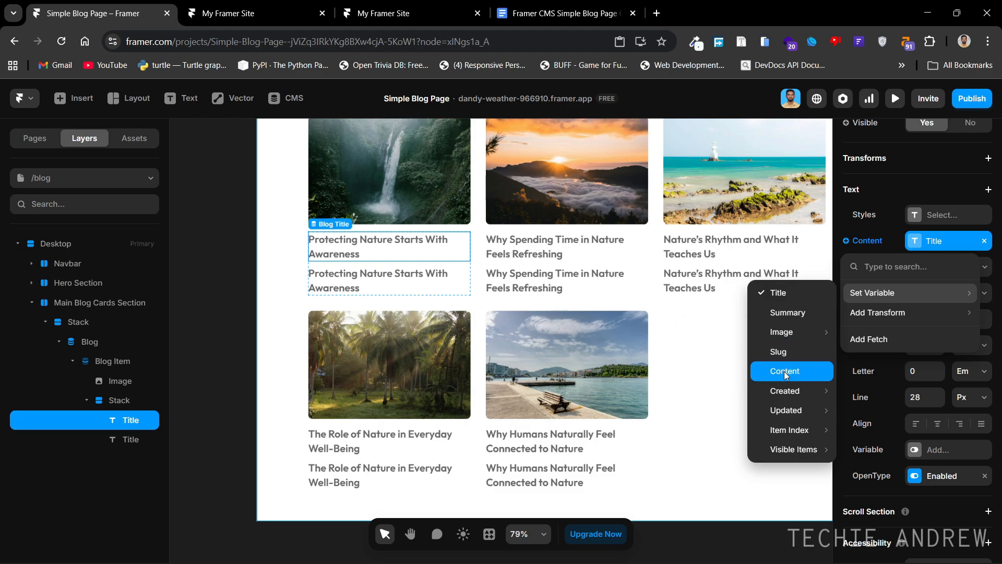
left_click(222, 333)
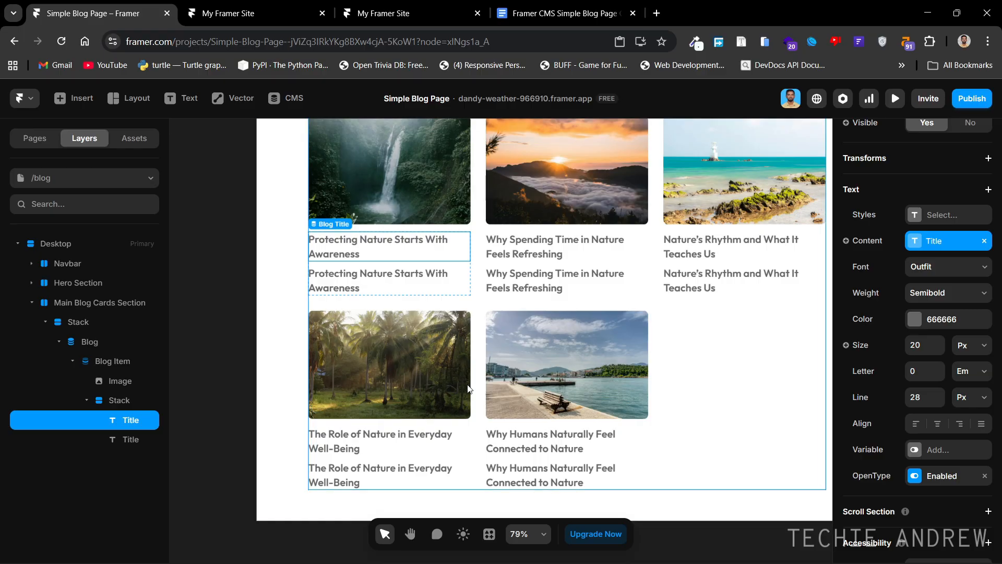
Examine the variable options for the upper Title's Size, Opacity and Visible properties.
left_click(854, 353)
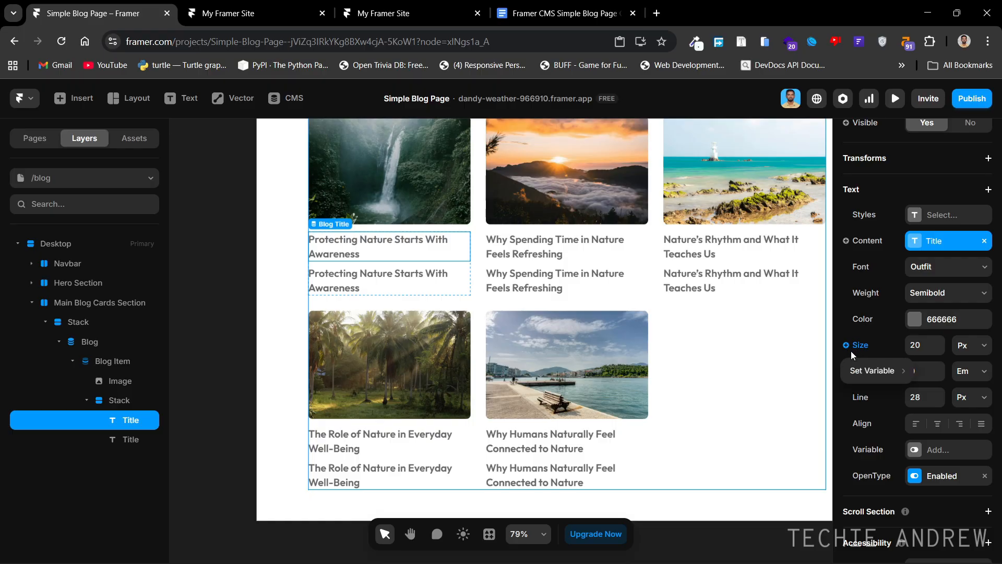
mouse_move(856, 370)
left_click(870, 268)
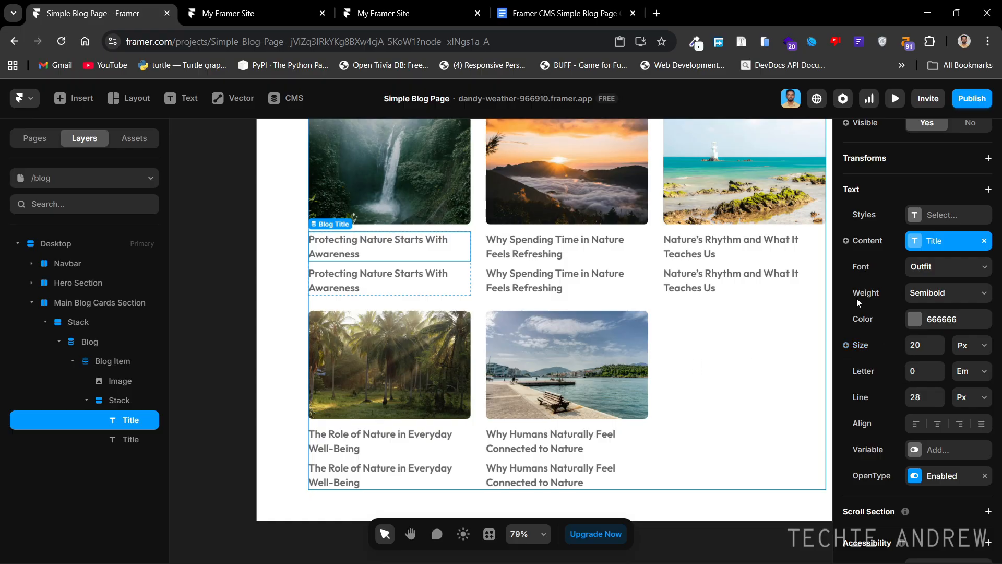
scroll(856, 300, "up", 3)
scroll(856, 306, "up", 6)
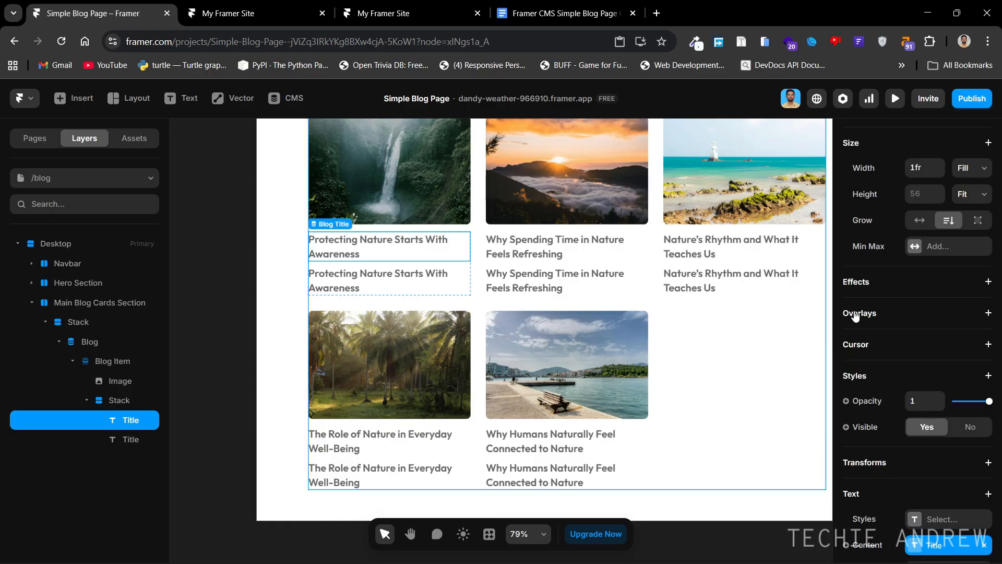
scroll(854, 312, "down", 3)
scroll(854, 312, "down", 3)
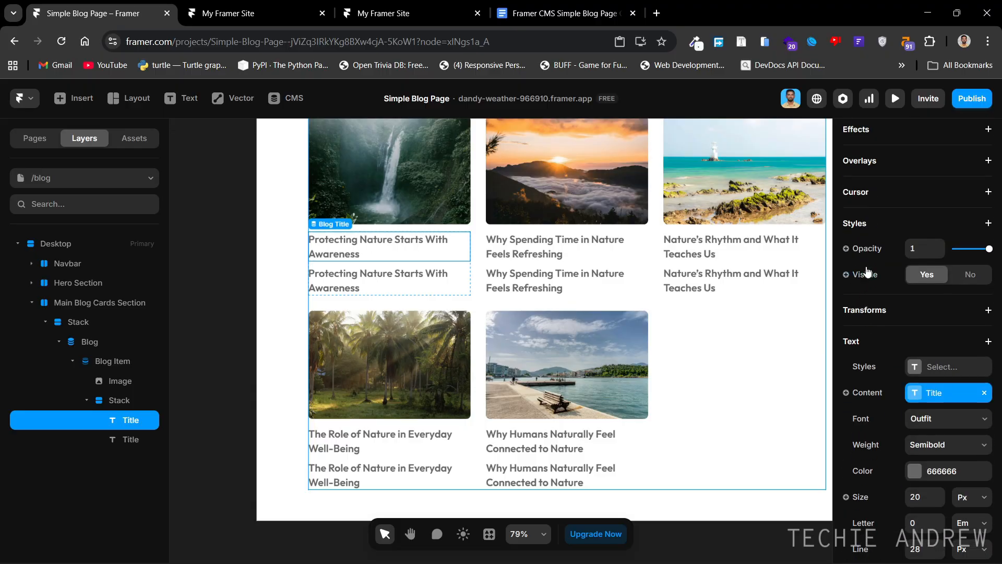
left_click(866, 250)
left_click(876, 331)
left_click(867, 276)
left_click(883, 232)
scroll(875, 432, "down", 3)
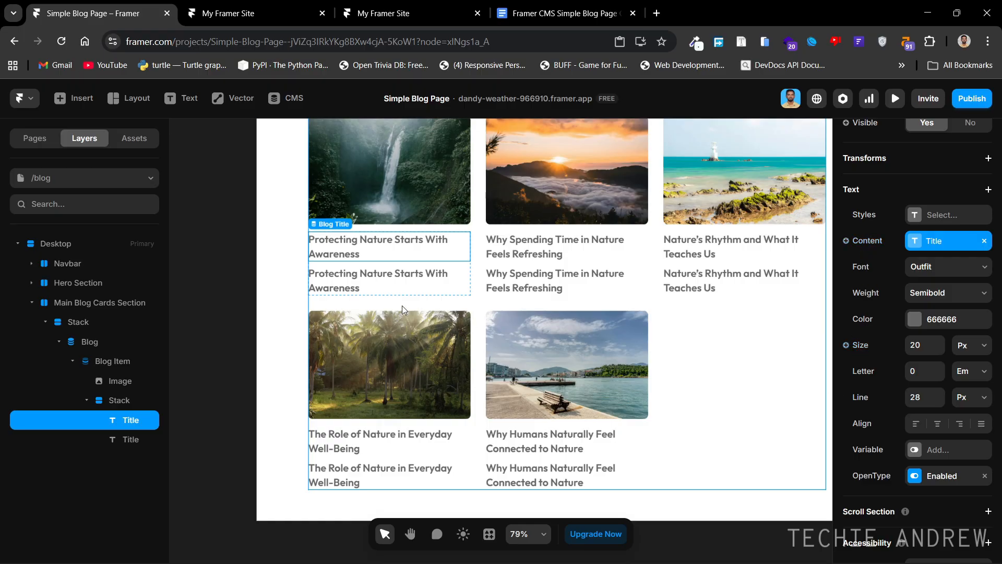
Bind the second title text in the blog card's stack to the Summary field.
left_click(243, 295)
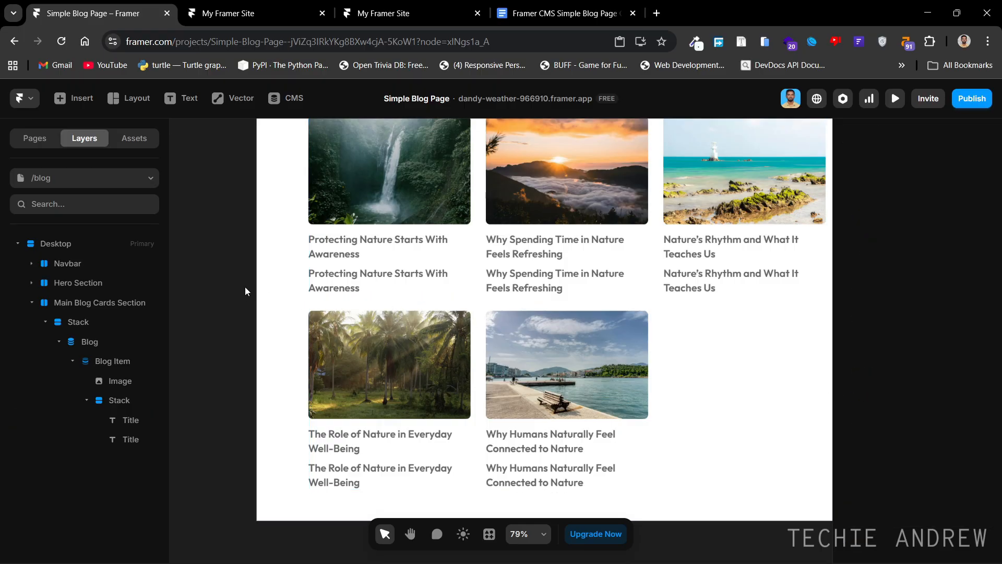
left_click(325, 282)
scroll(948, 382, "down", 9)
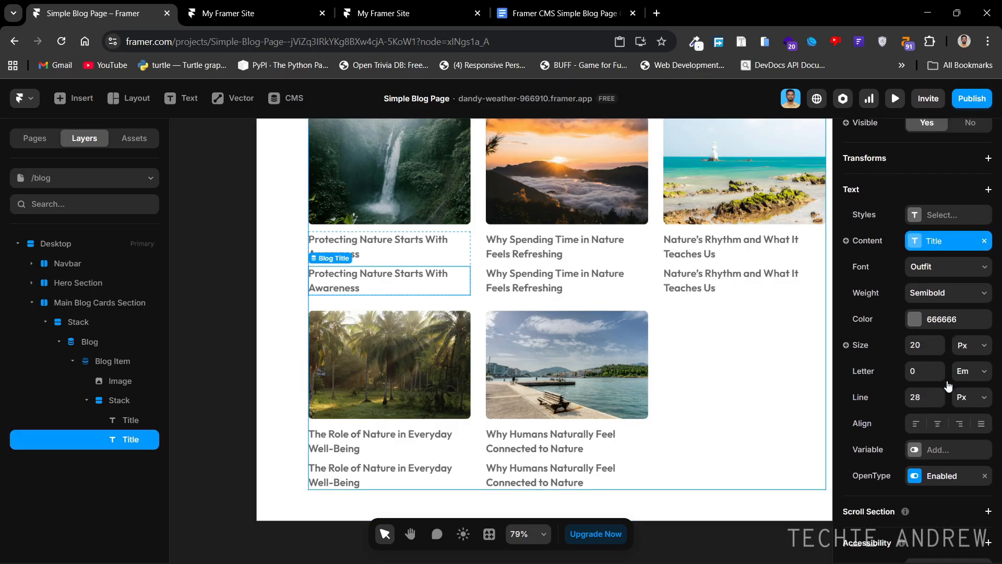
left_click(874, 236)
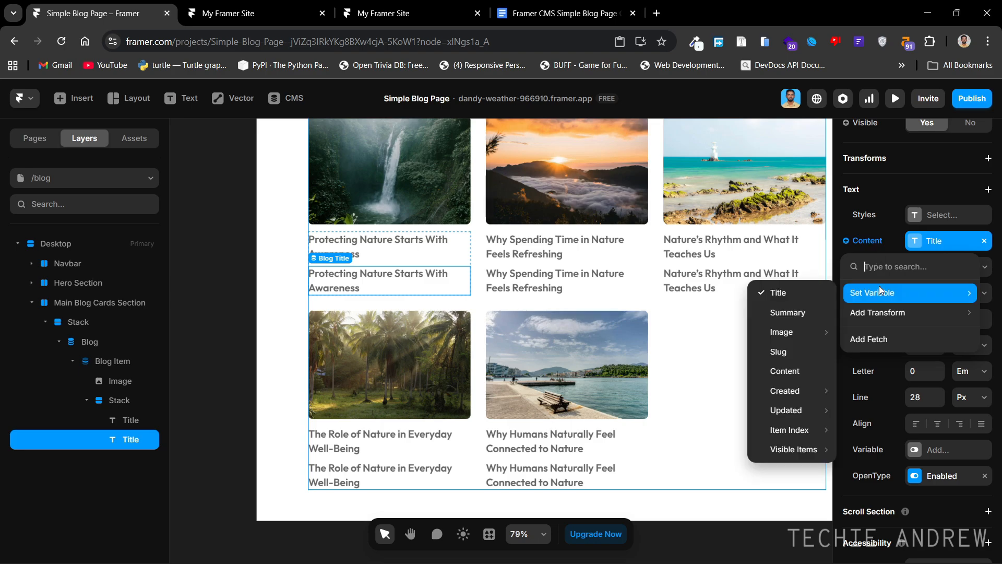
left_click(795, 311)
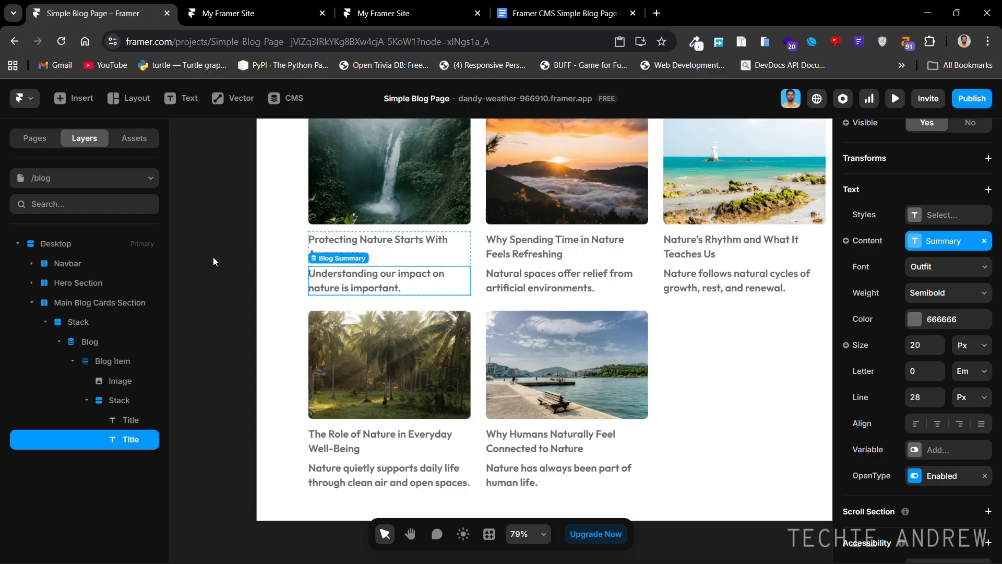
Set the blog card summary's font size to 16 px and its line height unit to Em.
left_click(924, 339)
type("16")
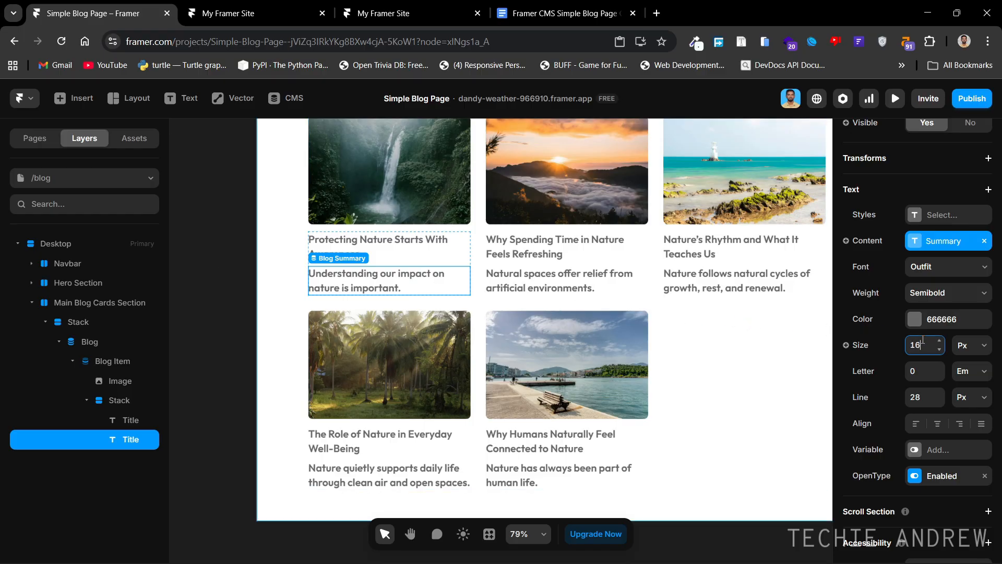
key("Return")
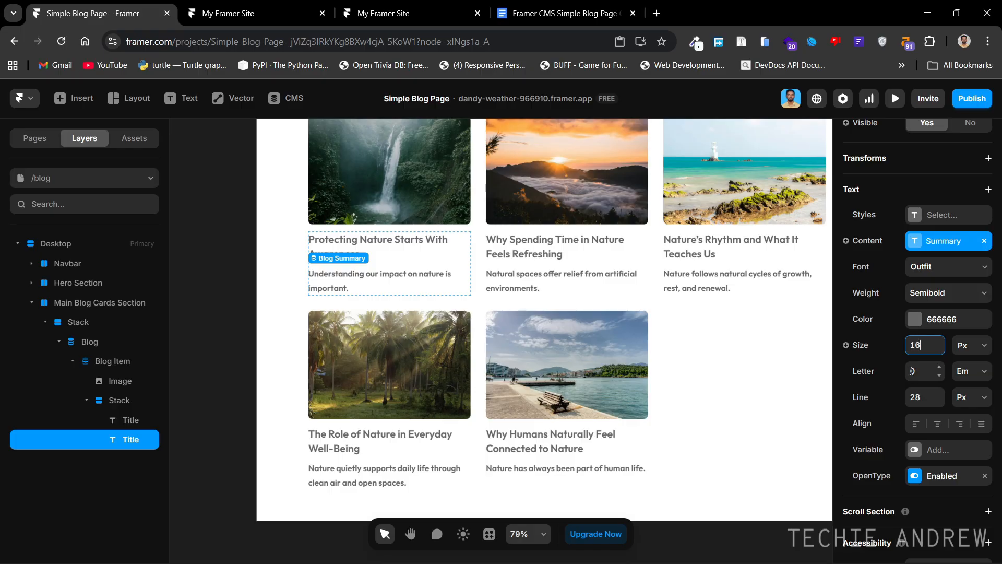
left_click(967, 401)
left_click(973, 417)
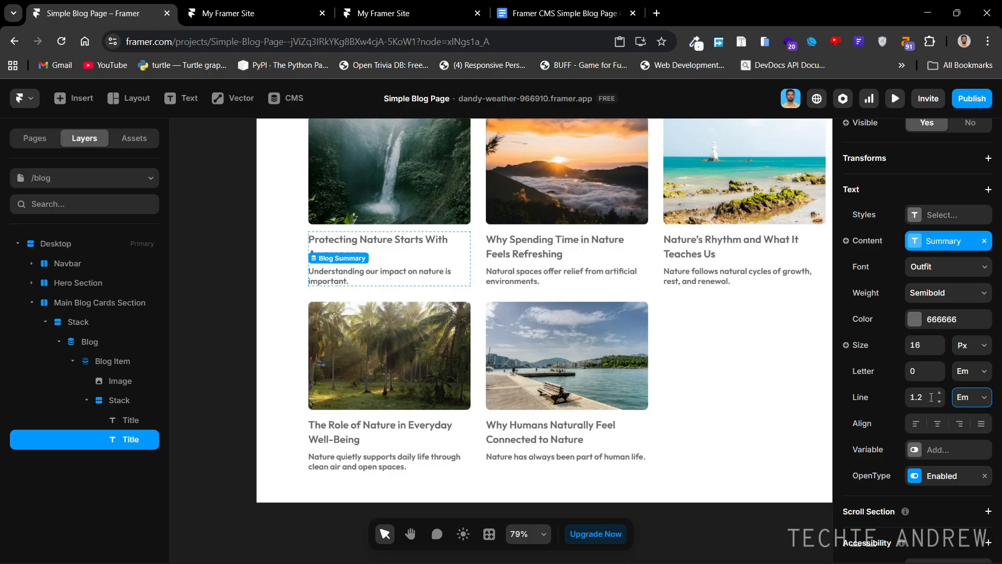
left_click(921, 399)
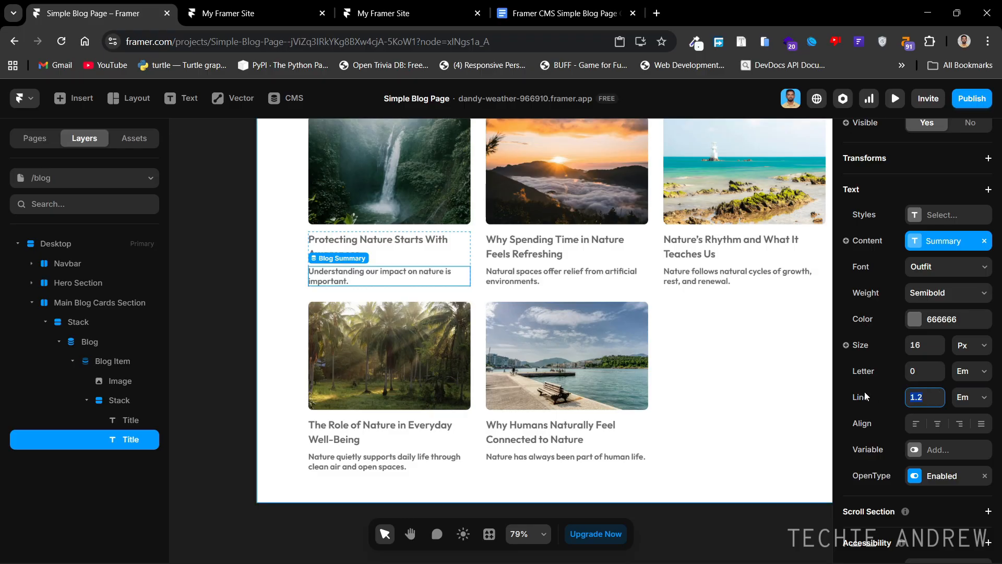
left_click(229, 271)
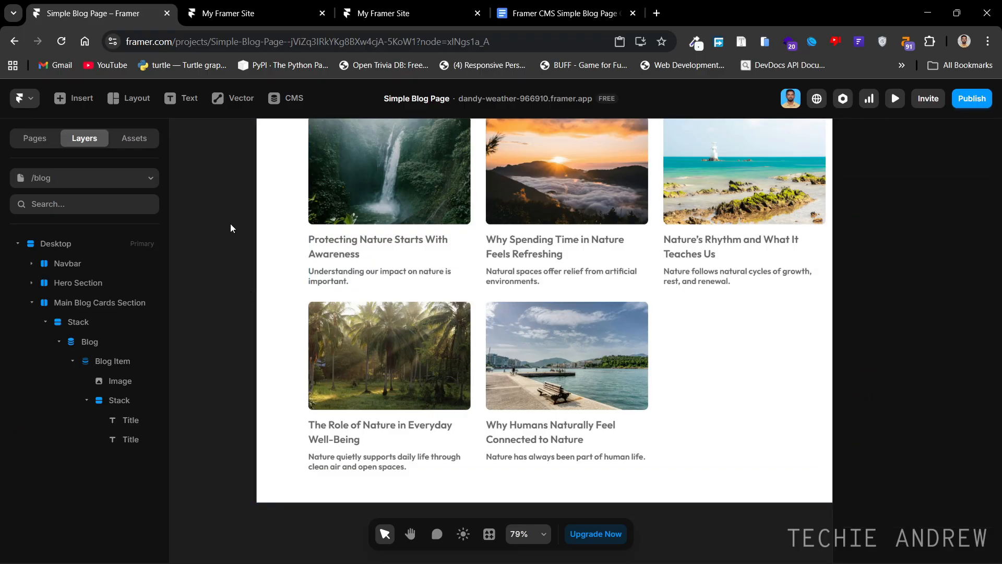
Compare the summary with the reference blog page and set its line height to 1.4 em.
left_click(246, 13)
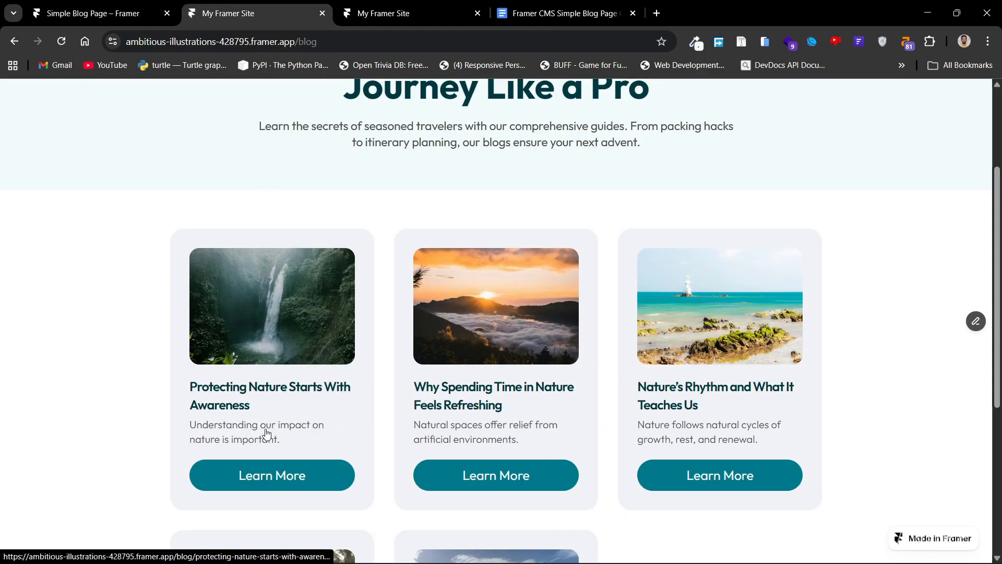
left_click(105, 13)
left_click(366, 276)
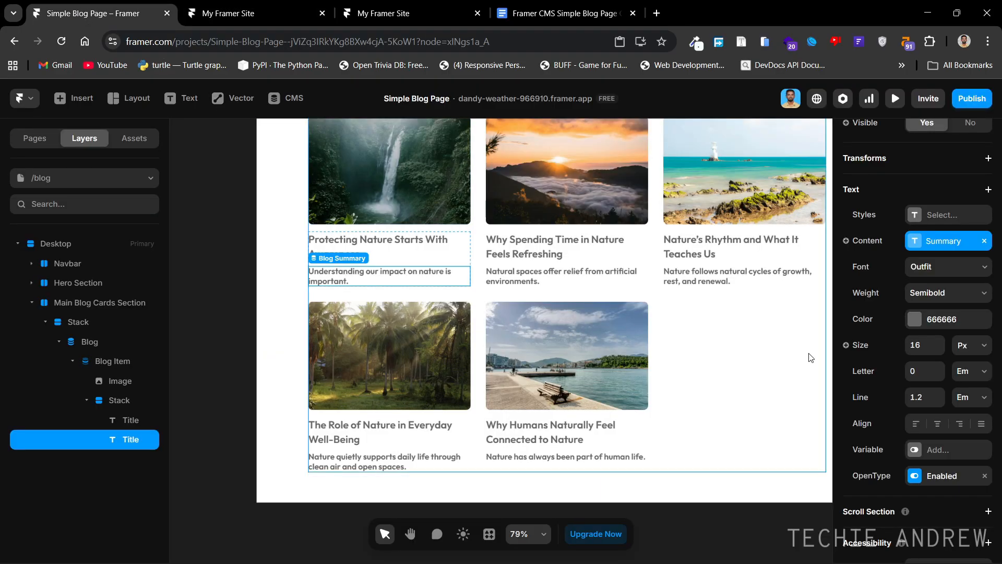
left_click(922, 393)
type("1.")
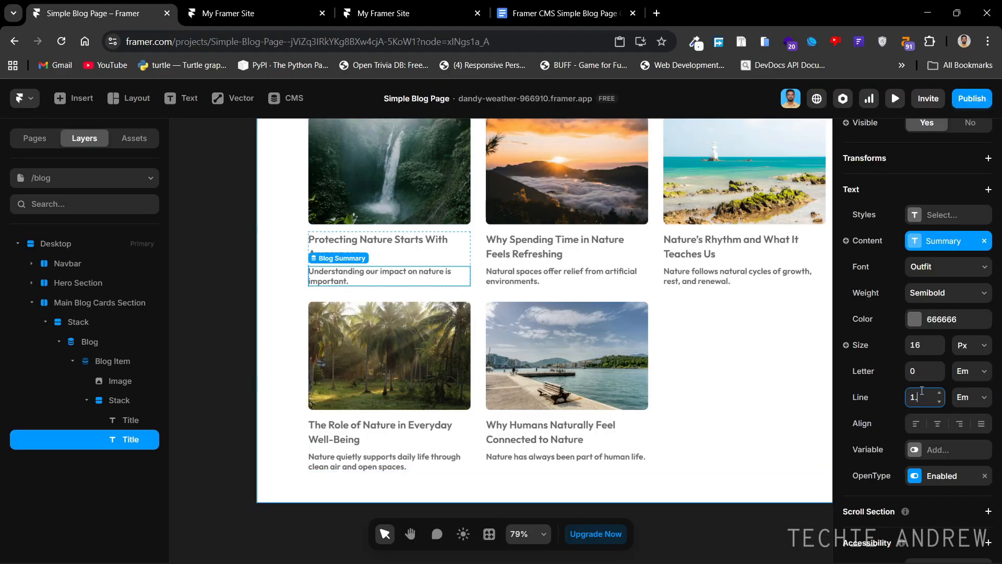
type("4")
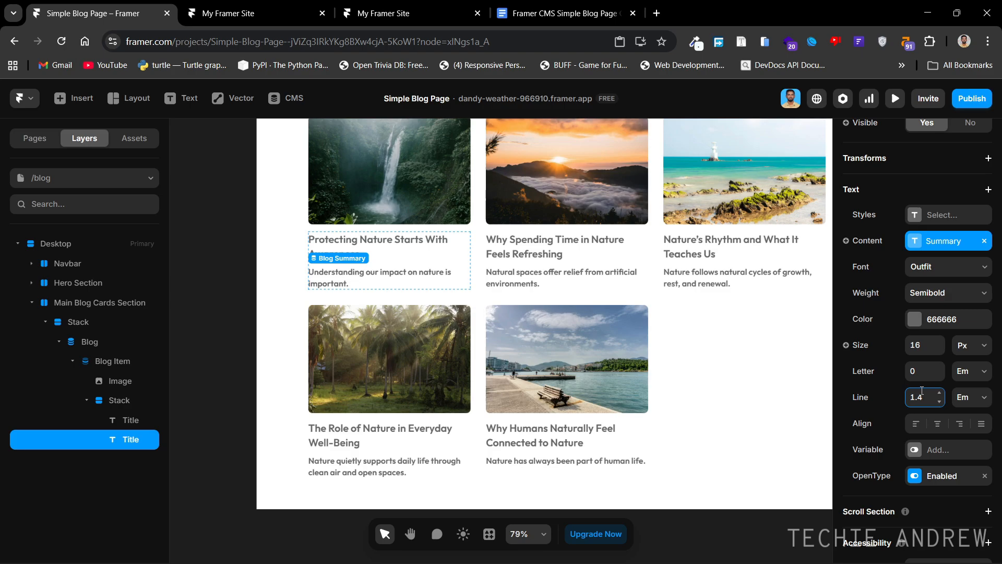
left_click(227, 305)
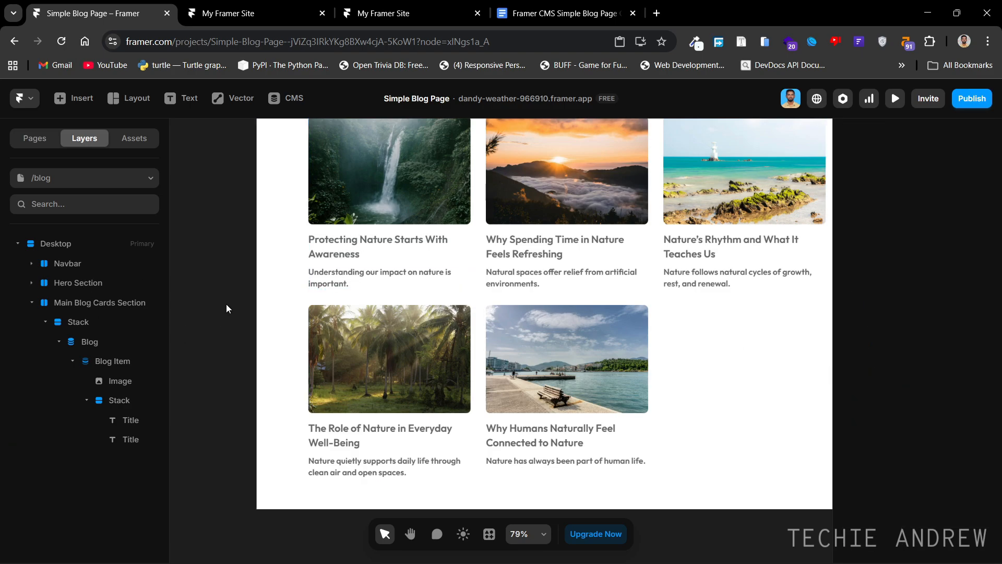
Change the blog card summary's font weight to Regular.
left_click(418, 283)
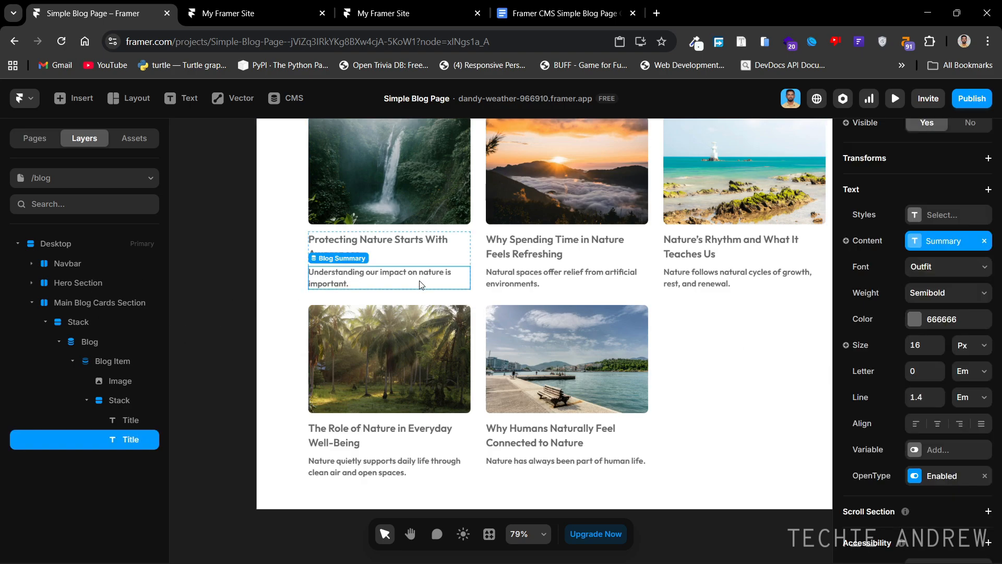
left_click(956, 302)
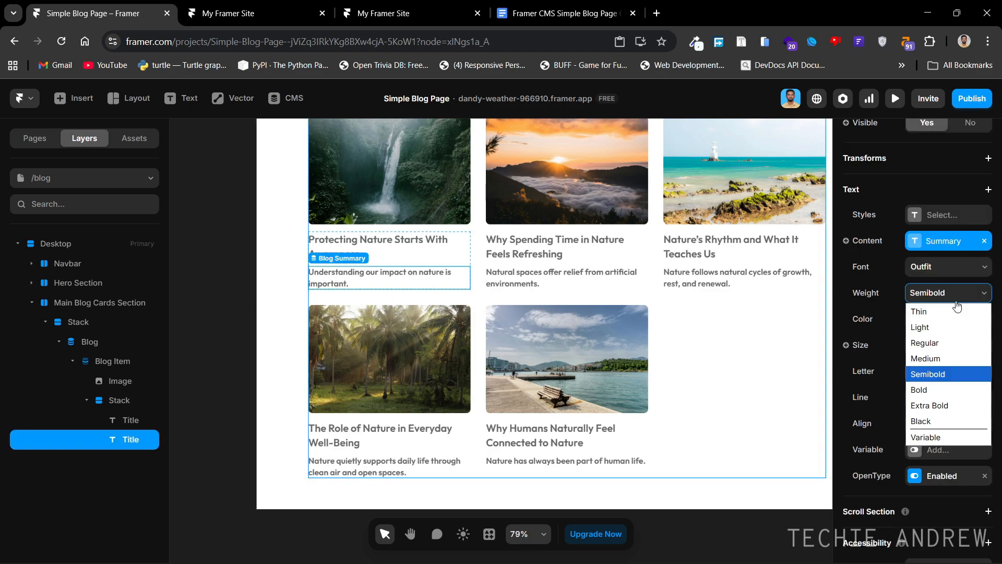
left_click(926, 345)
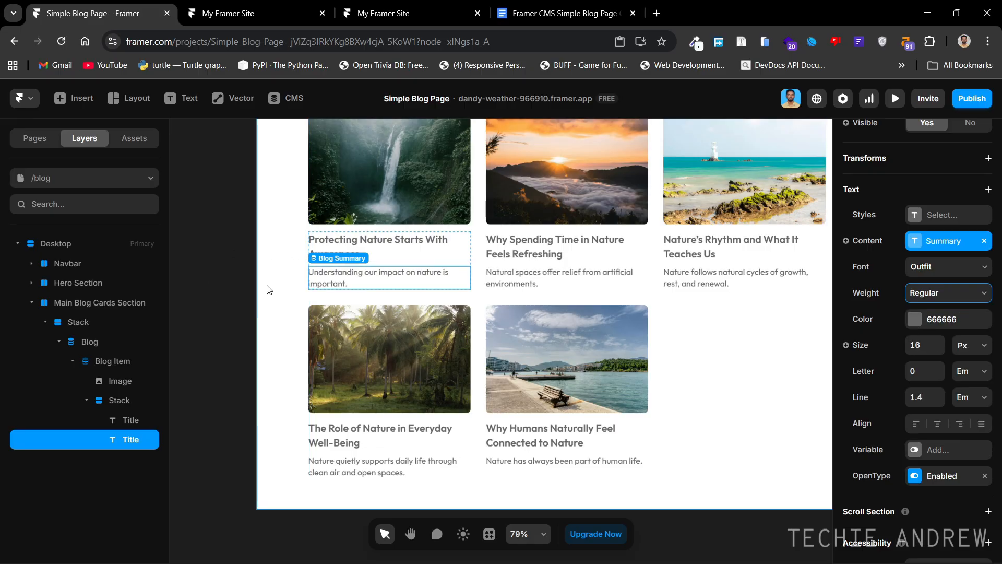
Compare the cards with the reference blog page and set the gap between title and summary in the text stack to 5.
left_click(618, 238)
left_click_drag(615, 263, 571, 320)
left_click(225, 13)
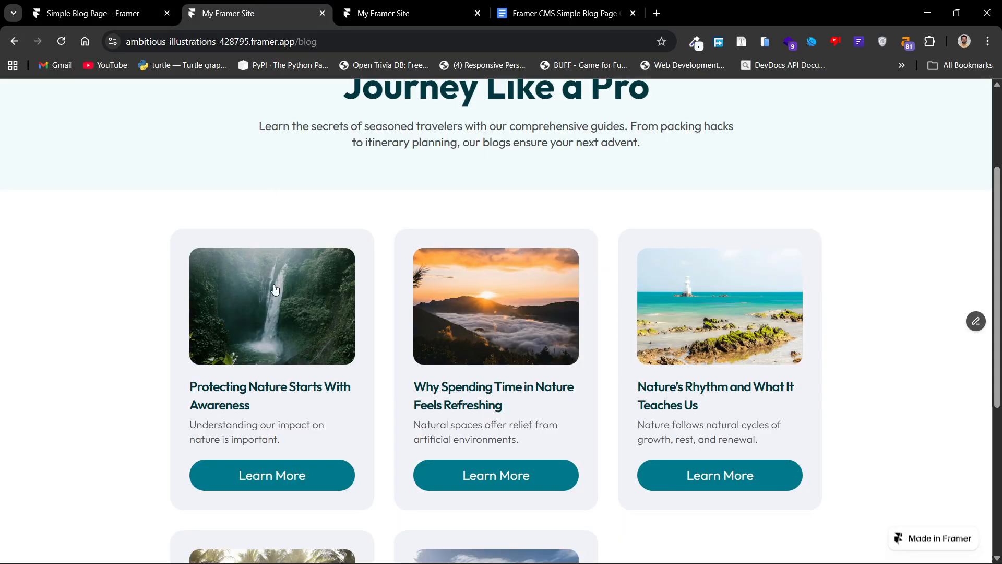
left_click(99, 13)
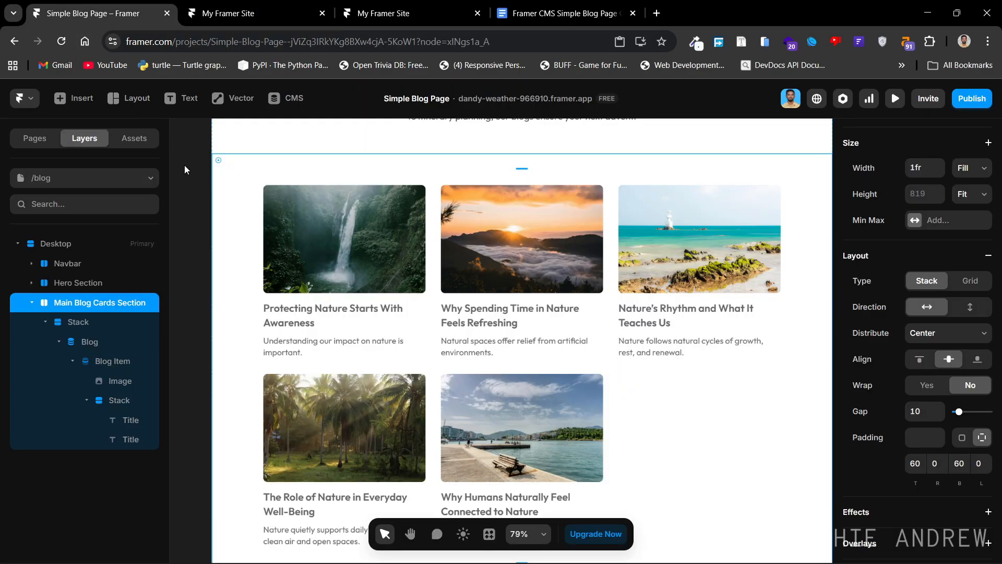
left_click(342, 338)
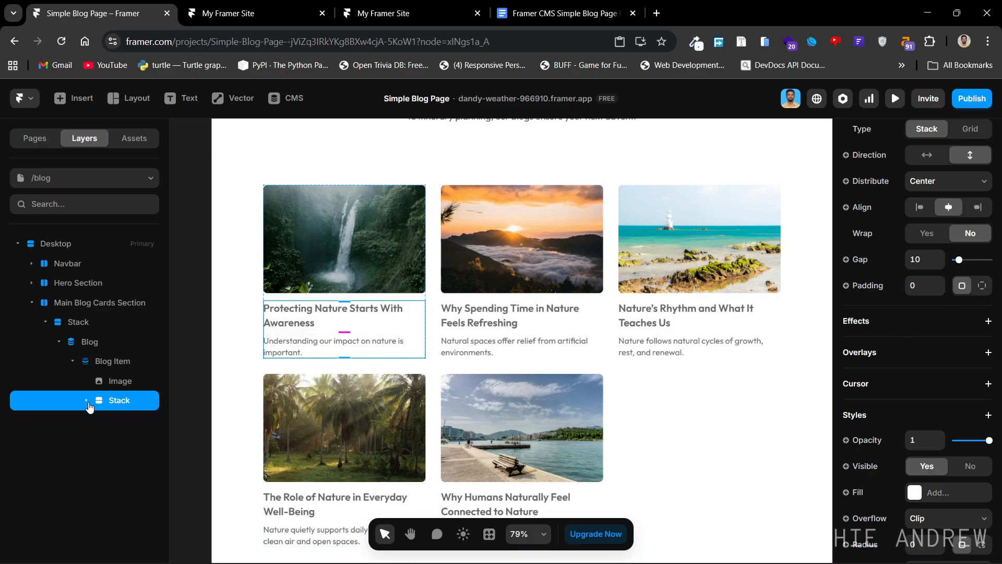
left_click(917, 259)
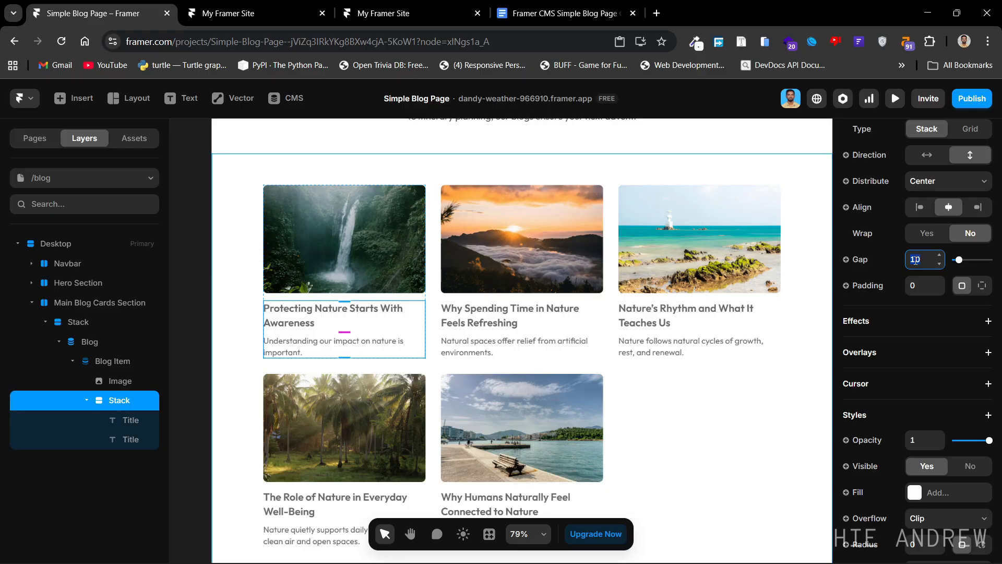
type("5")
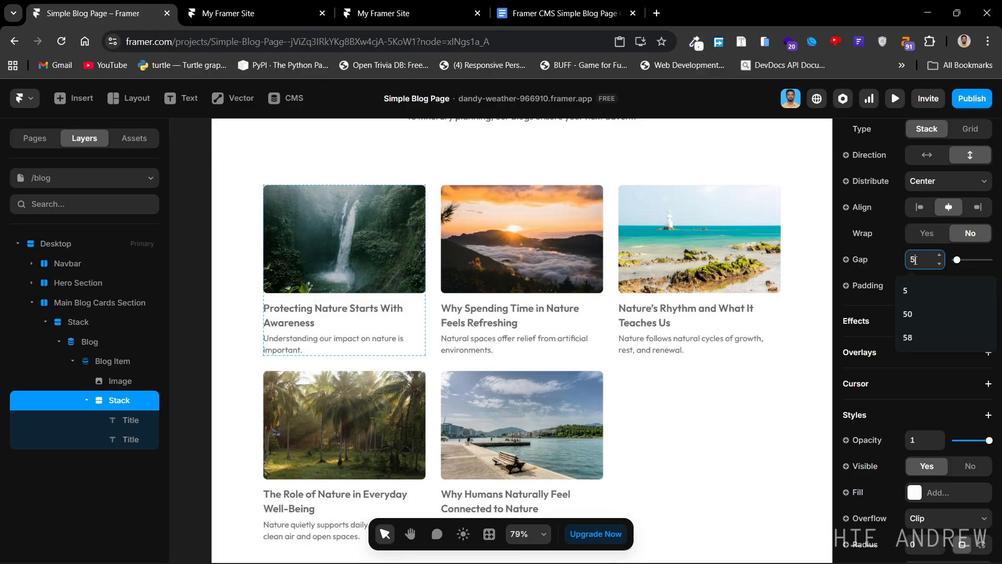
left_click_drag(445, 315, 465, 290)
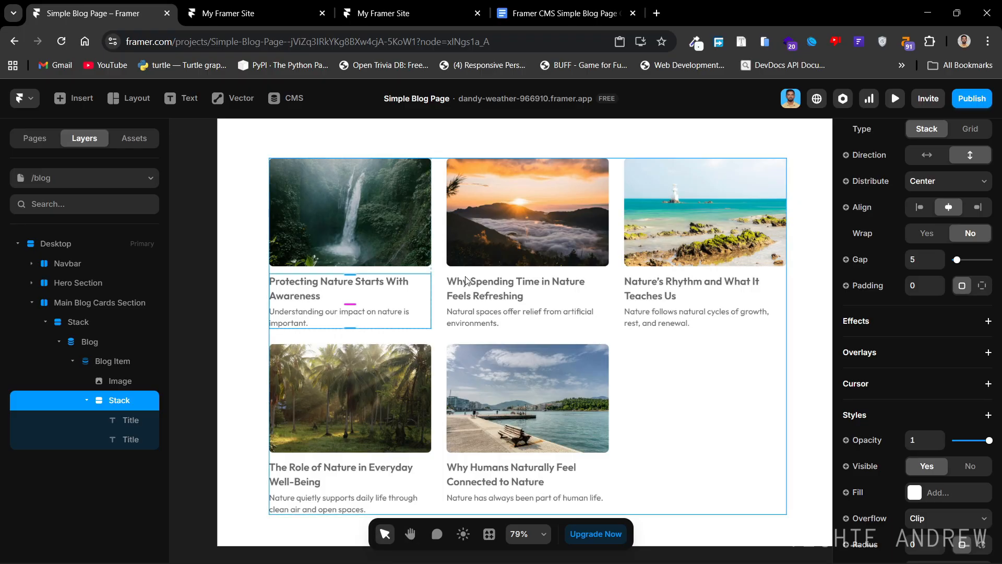
Sample the card background colour on the reference blog page with the colour picker extension, copying its hex code.
left_click(484, 363)
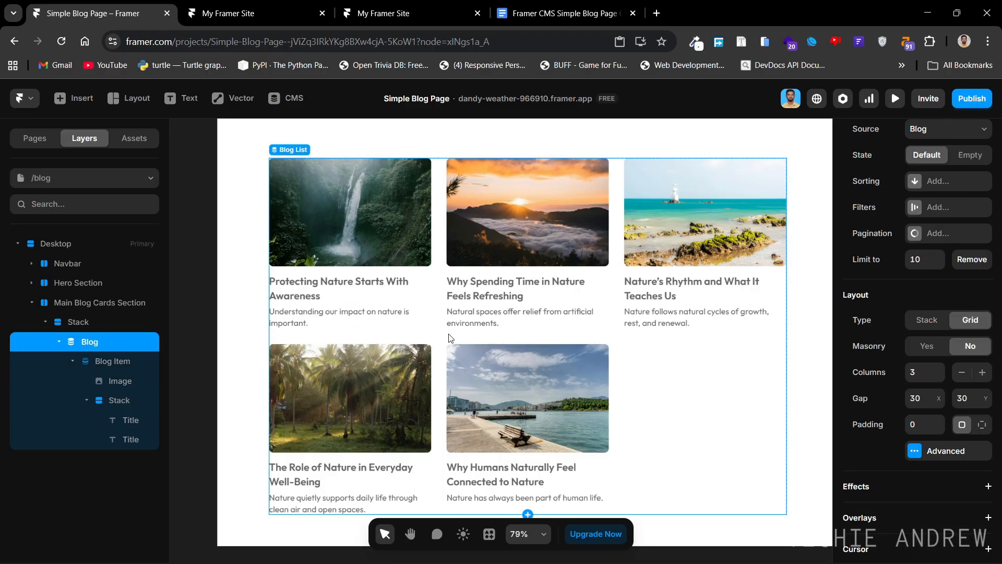
left_click(228, 15)
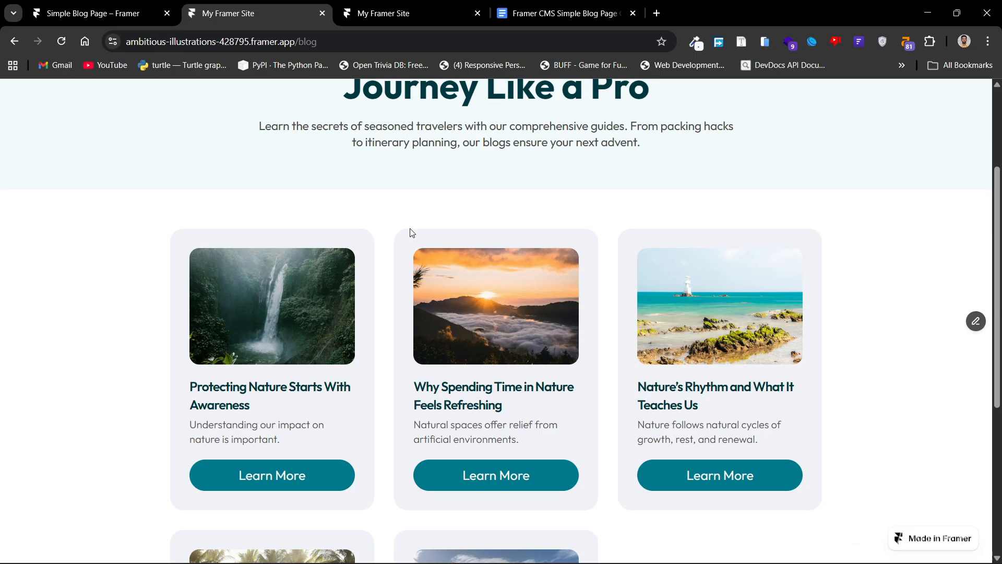
left_click(696, 43)
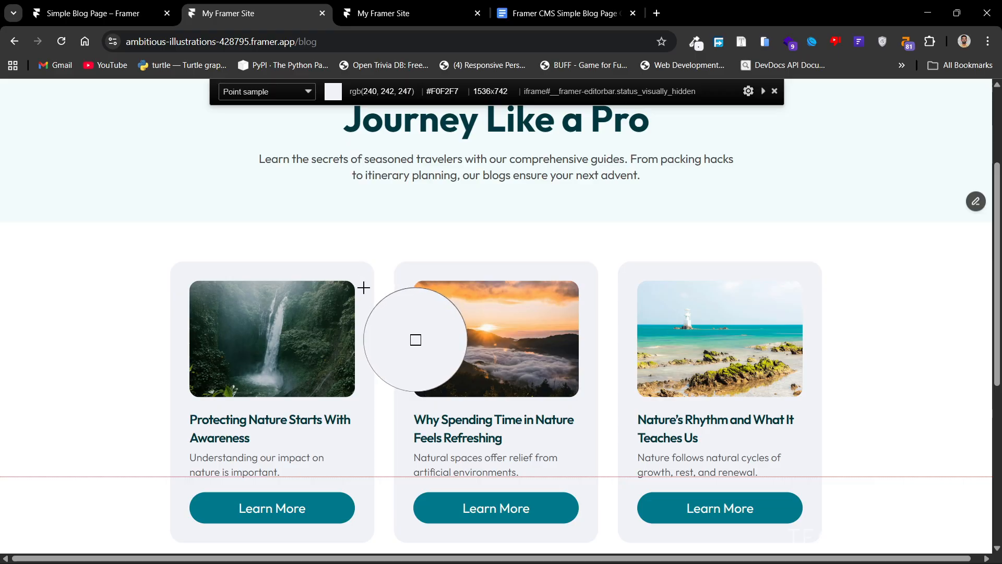
left_click(363, 288)
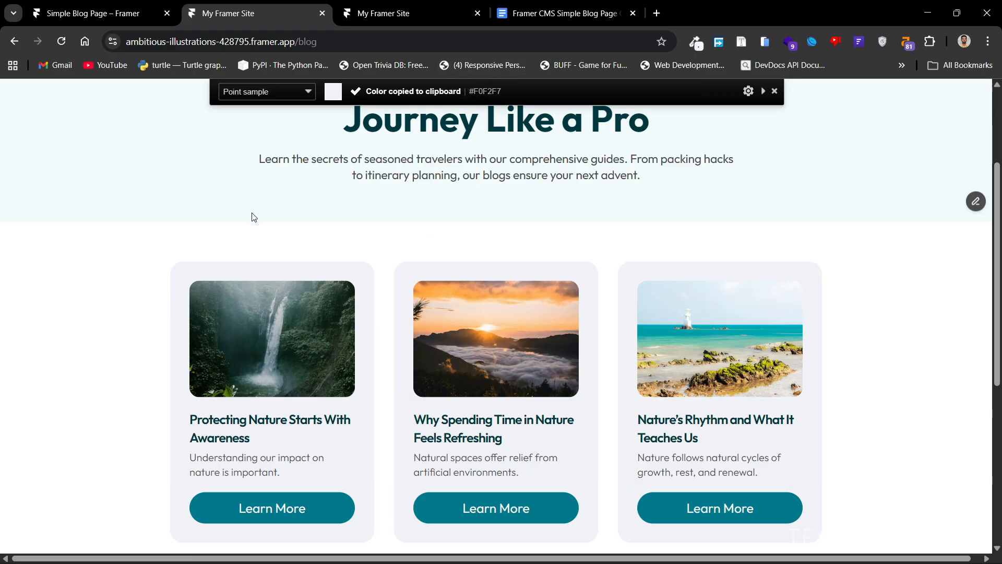
scroll(209, 230, "down", 1)
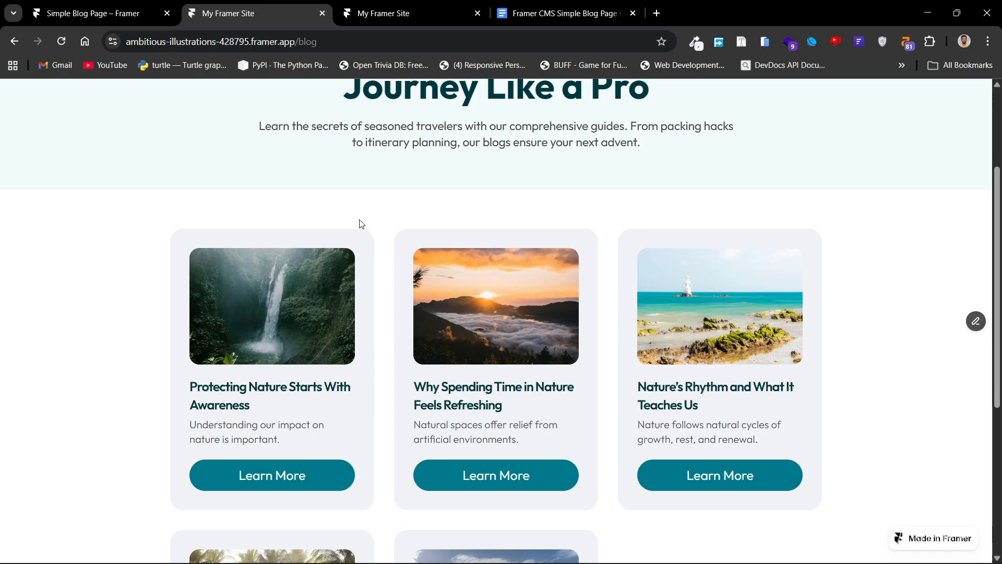
Return to the Framer project and give the Blog Item card the copied fill colour F0F2F7.
left_click(114, 12)
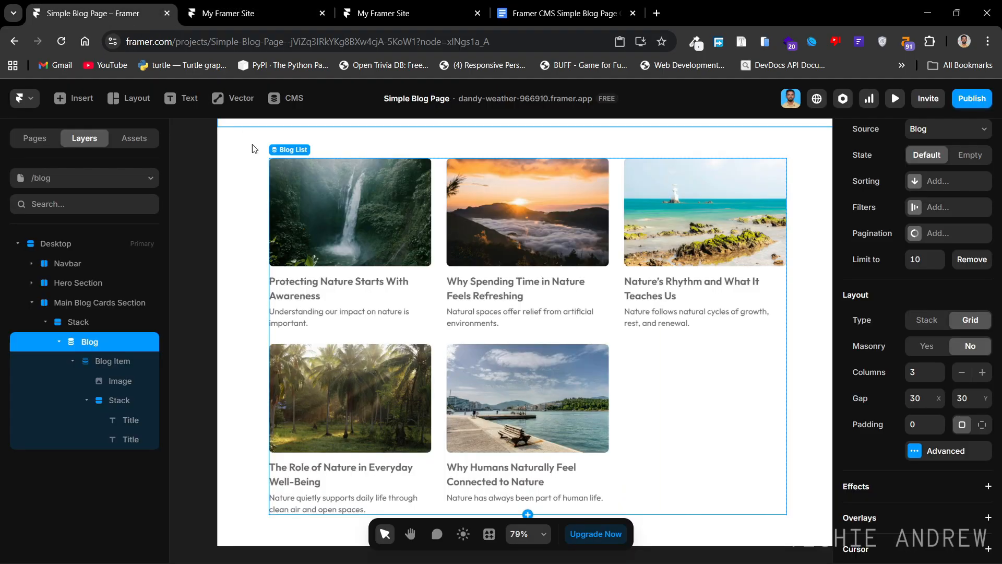
left_click(391, 317)
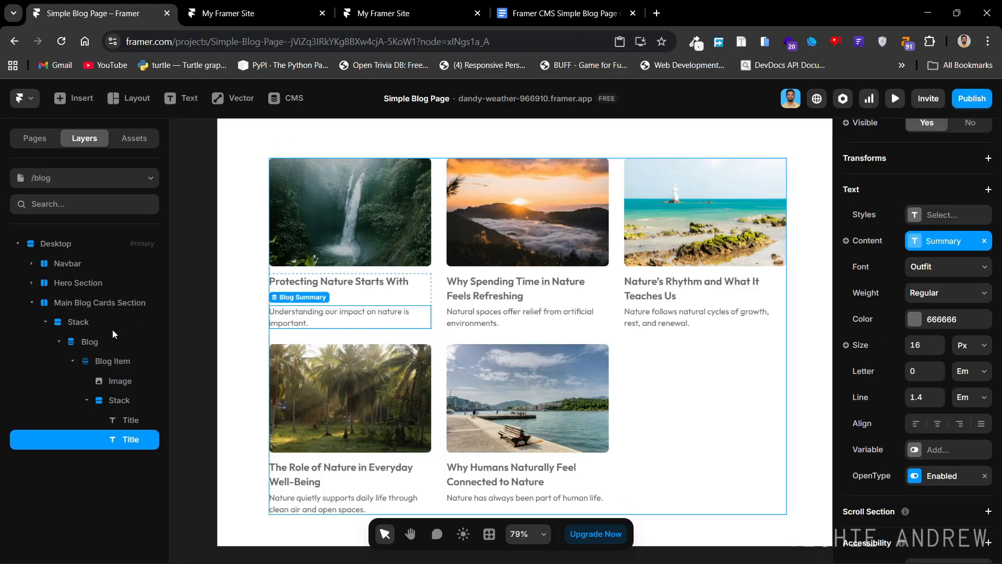
left_click(97, 361)
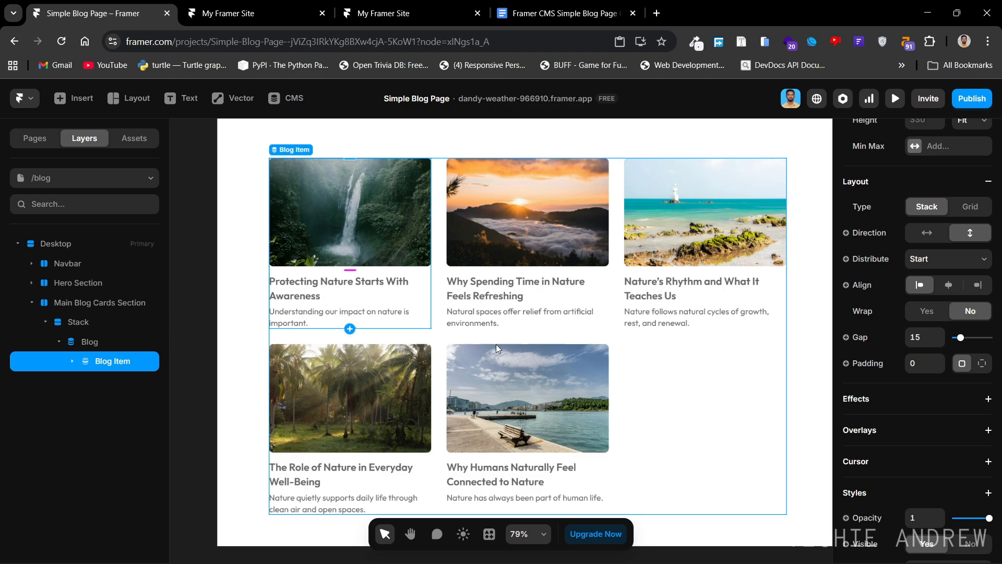
scroll(918, 366, "down", 3)
scroll(969, 365, "down", 2)
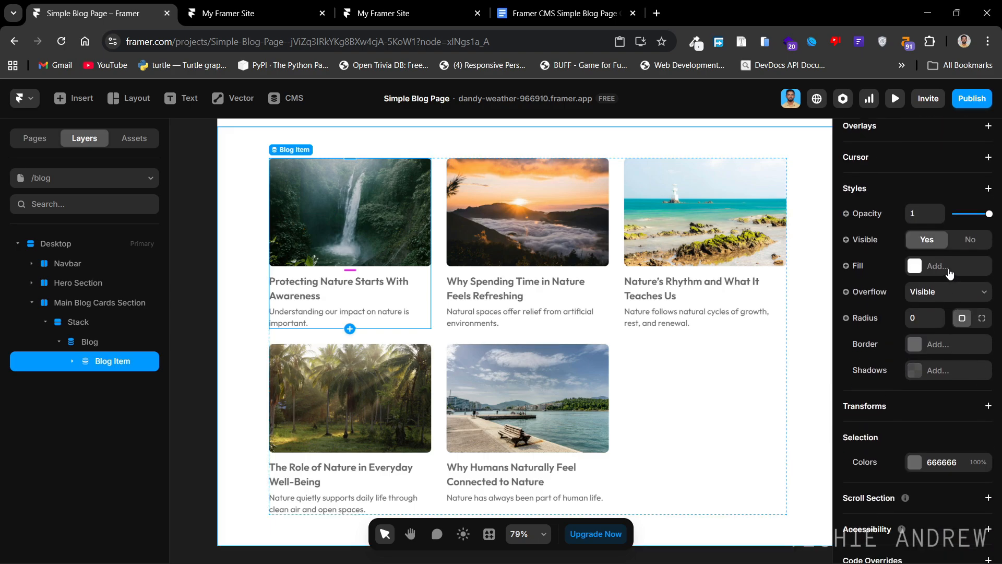
left_click(950, 274)
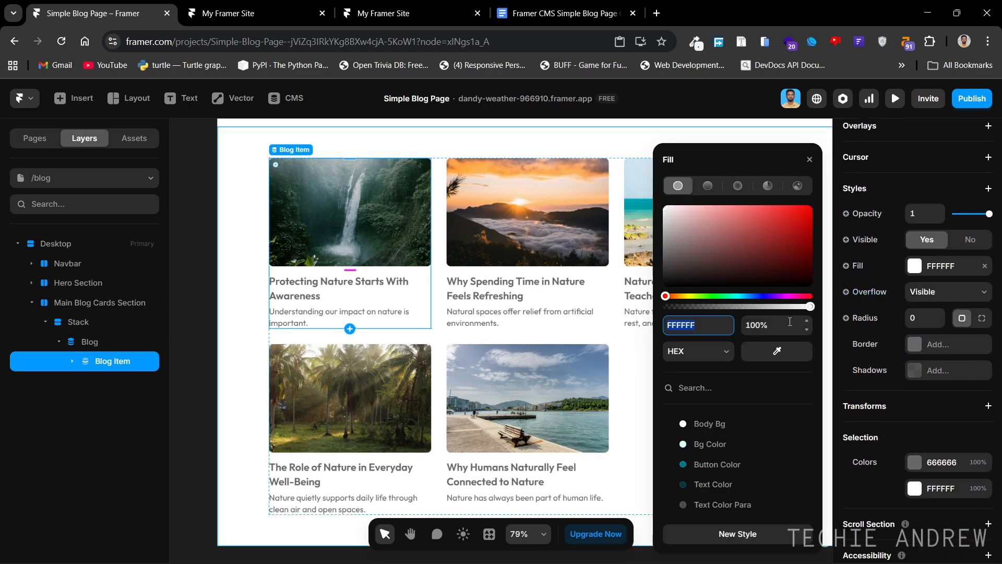
key("ctrl+v")
key("Return")
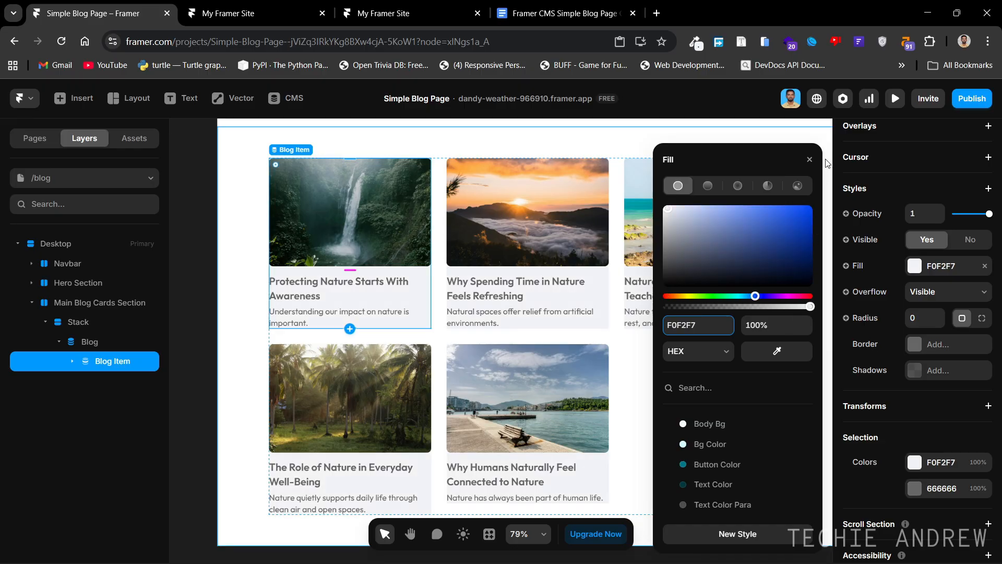
left_click(810, 159)
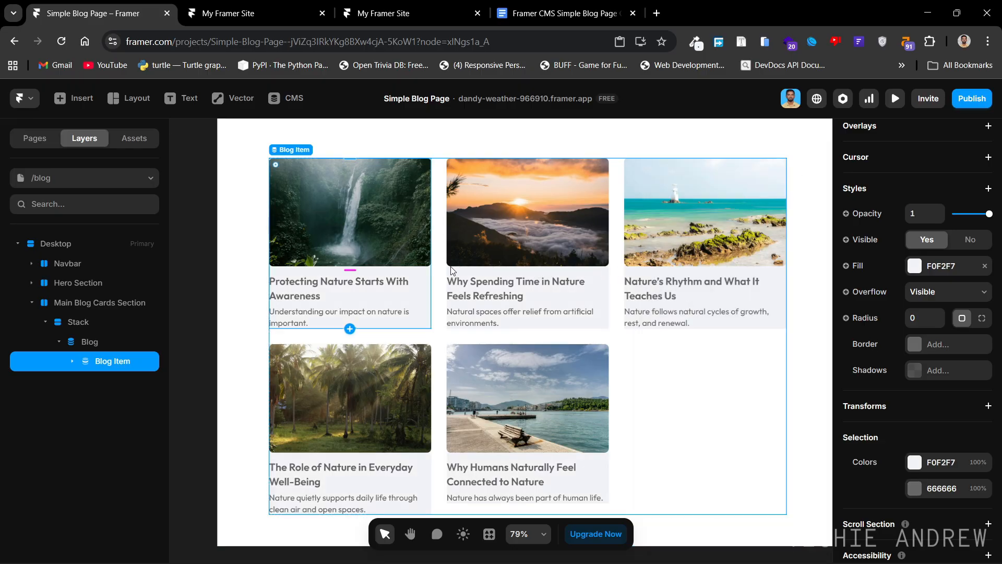
Set the Blog Item card's padding to 30.
key("h")
left_click_drag(386, 340, 442, 280)
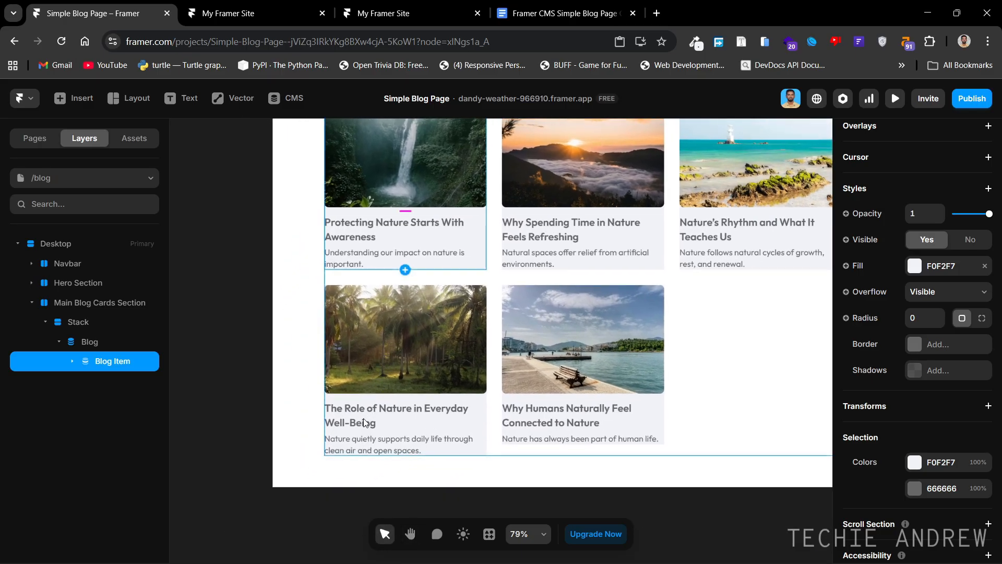
scroll(363, 418, "up", 3)
scroll(269, 337, "down", 3)
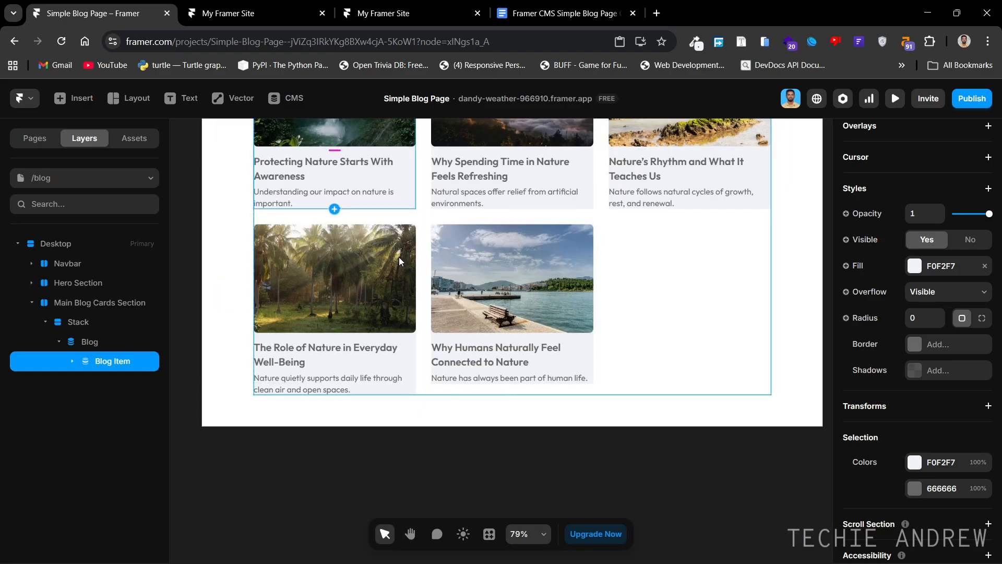
key("space")
left_click_drag(400, 255, 481, 359)
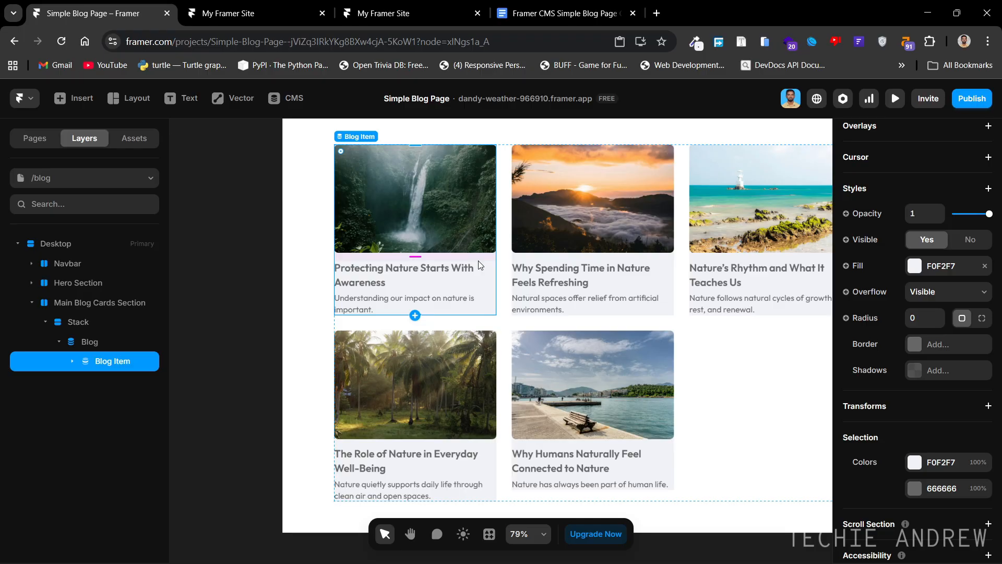
scroll(917, 311, "up", 5)
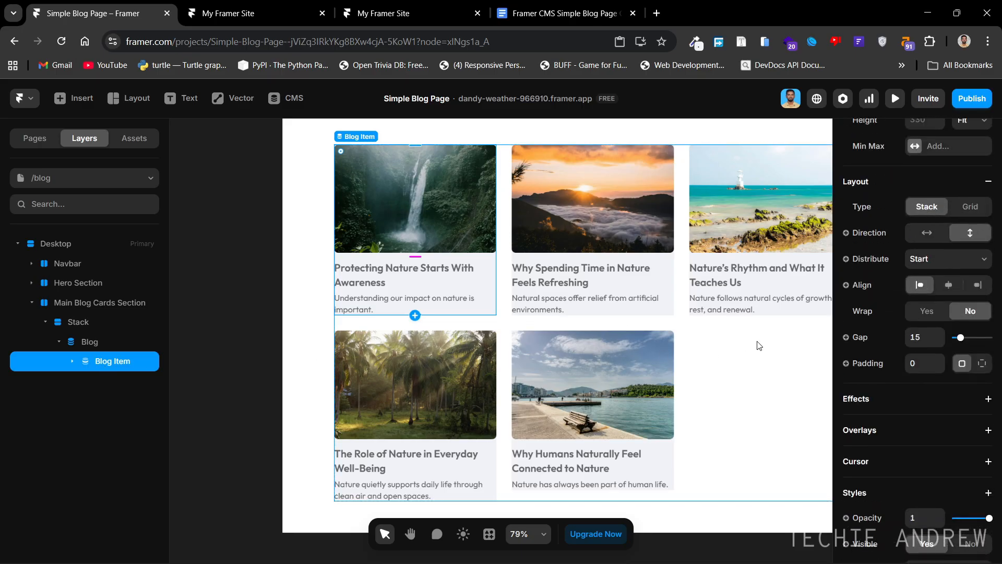
left_click(927, 370)
type("30")
key("Return")
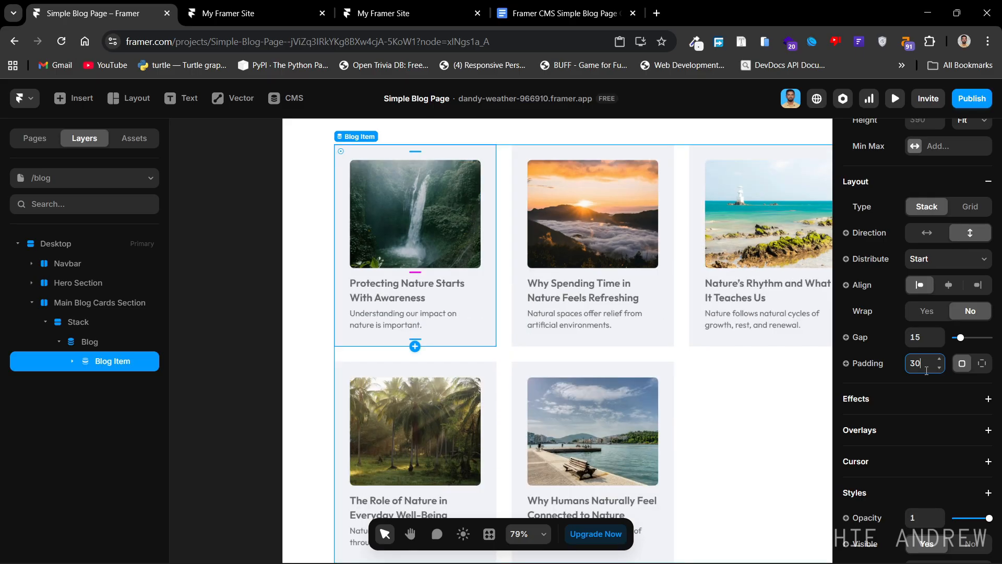
Reduce the Blog Item card's padding to 20 and deselect it to check the spacing.
double_click(927, 370)
type("29")
key("BackSpace")
key("BackSpace")
type("0")
key("Return")
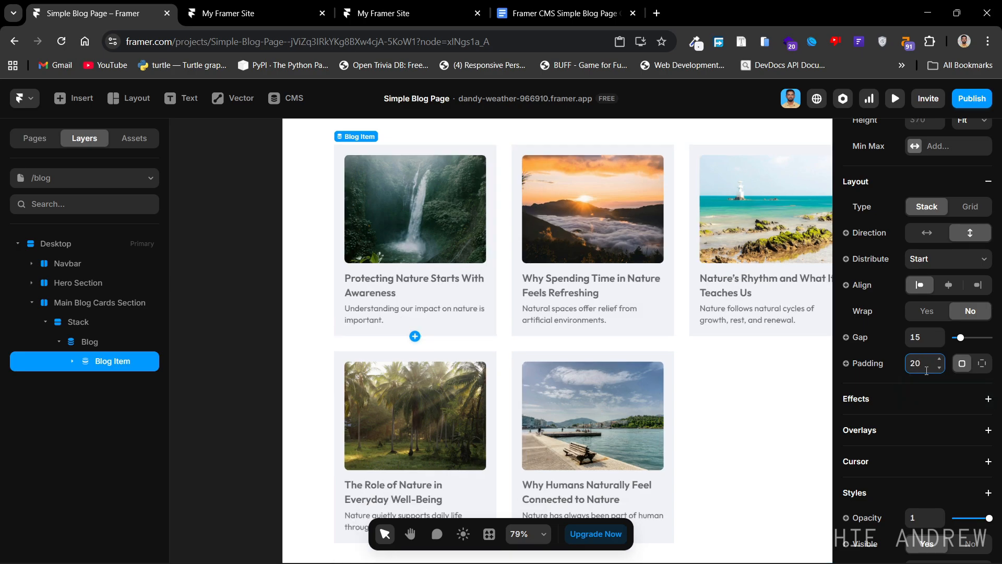
left_click(262, 264)
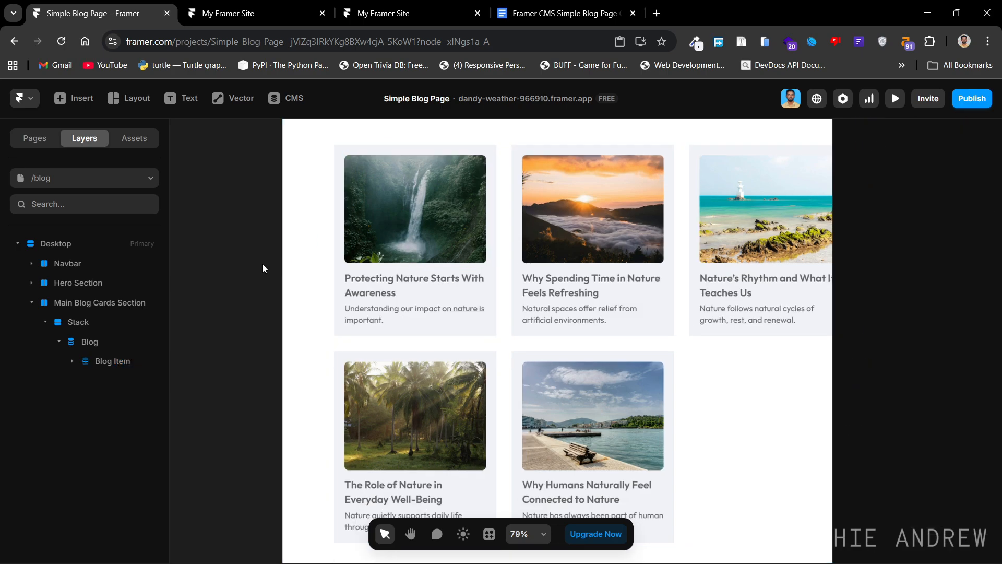
Check the card spacing against the reference blog page and set the Blog Item's padding to 25.
left_click_drag(628, 333, 615, 335)
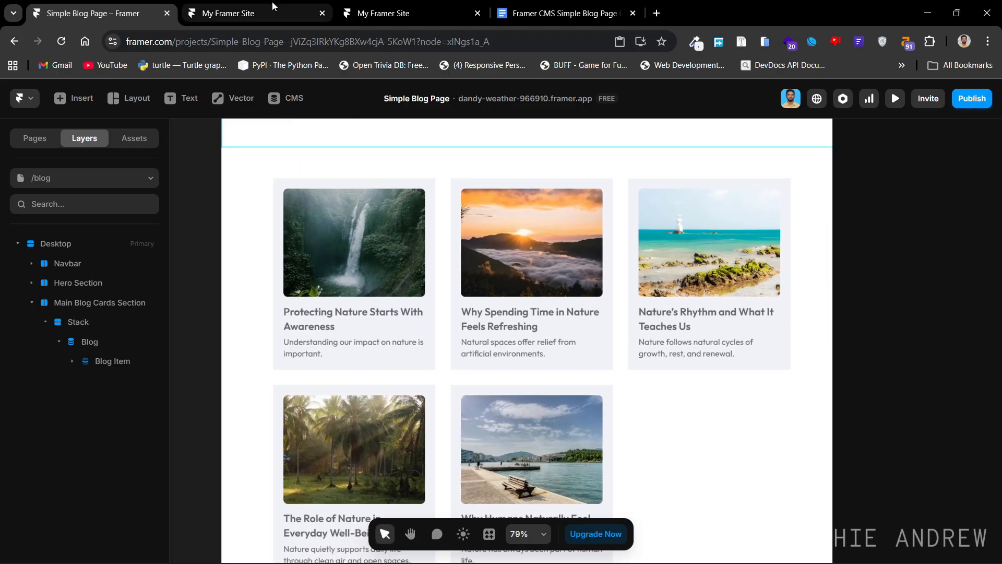
left_click(273, 10)
left_click(100, 4)
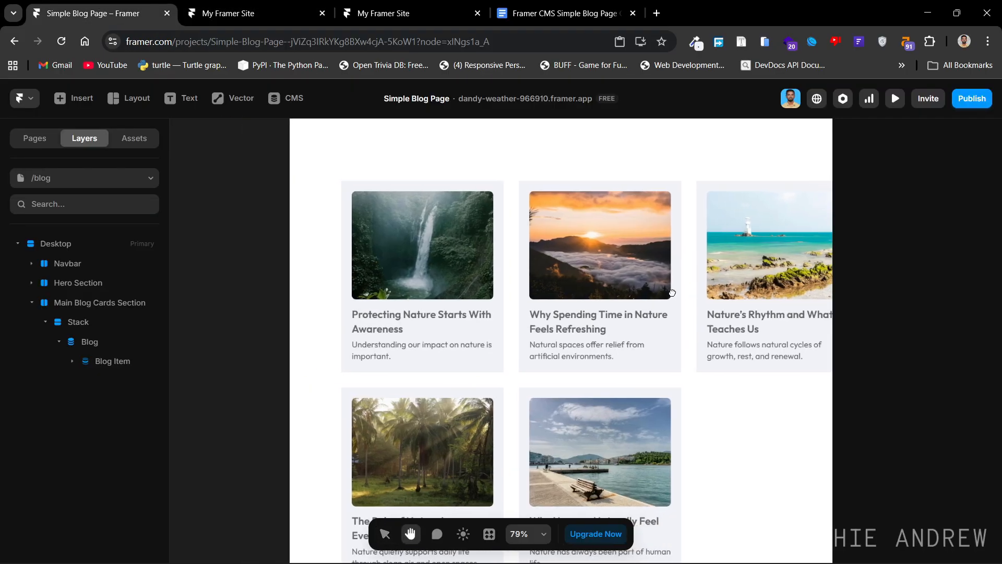
left_click(500, 189)
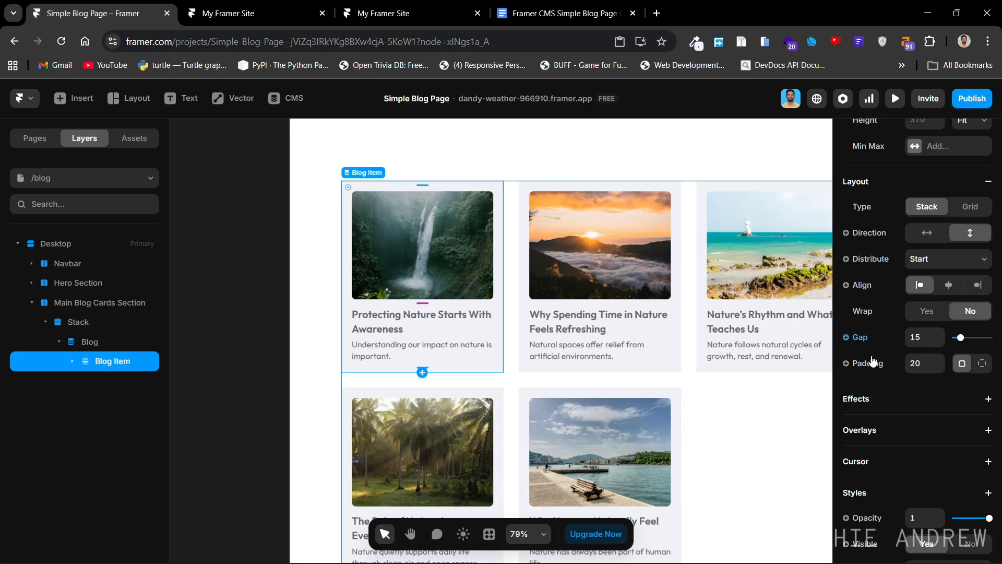
left_click(929, 370)
type("25")
key("Return")
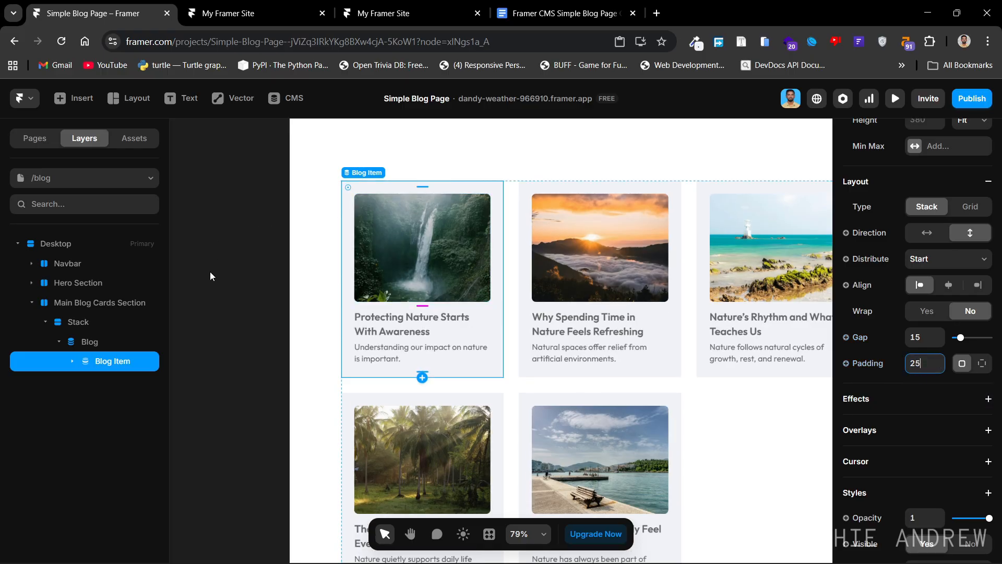
left_click(249, 277)
Review the blog card grid on the canvas and the layers nested inside the Blog Item.
scroll(673, 241, "right", 3)
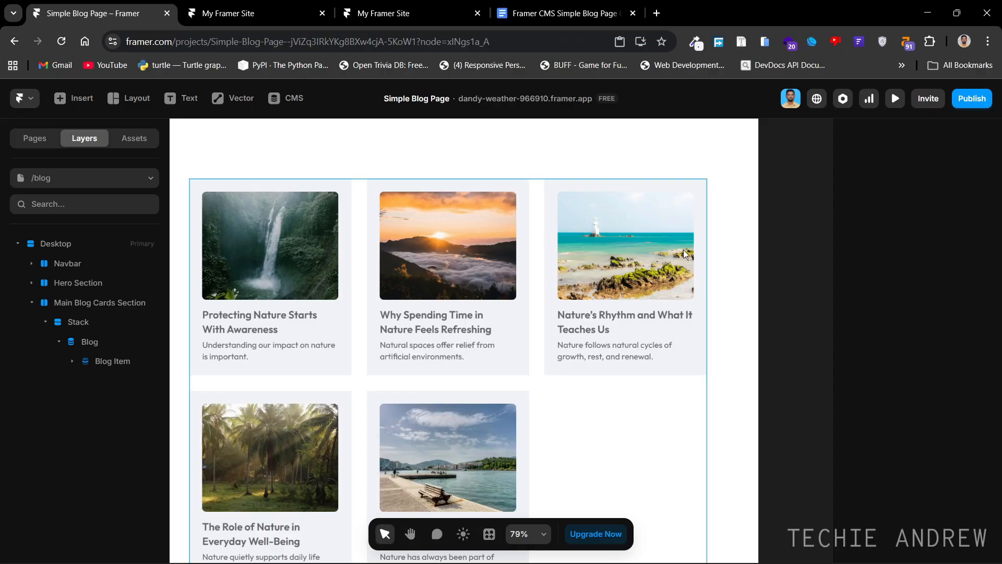
scroll(553, 327, "left", 2)
left_click(556, 354)
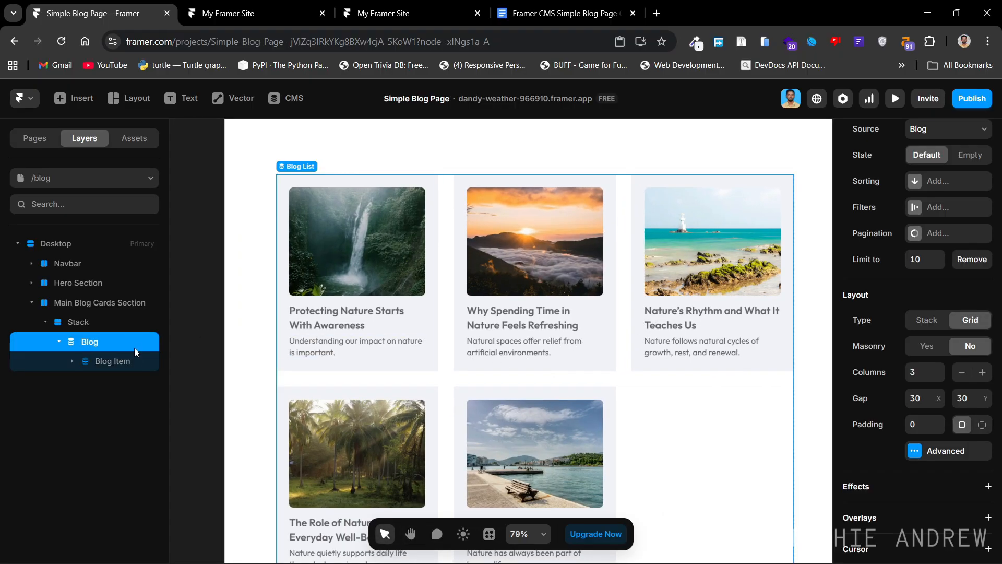
left_click(72, 362)
left_click(112, 438)
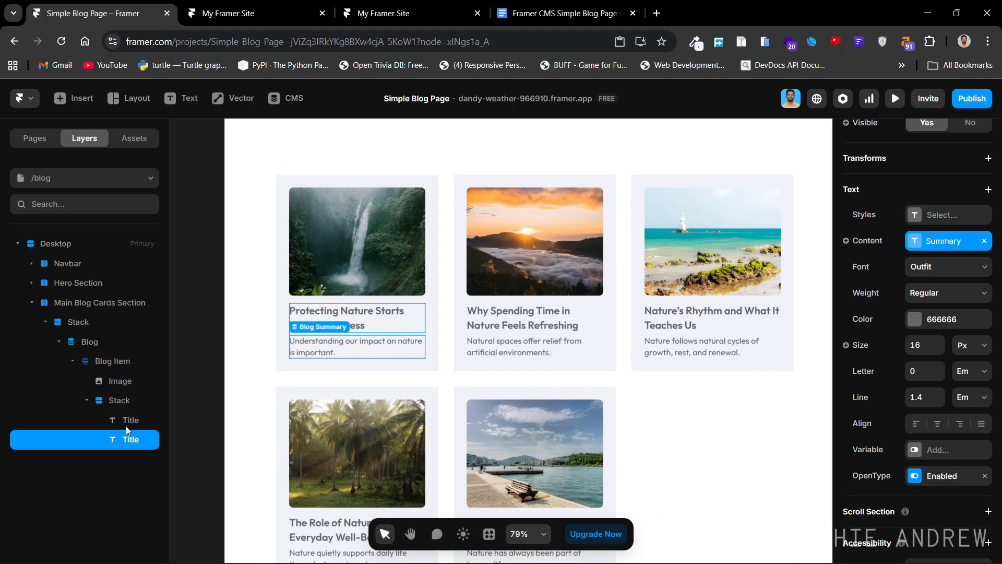
left_click(612, 263)
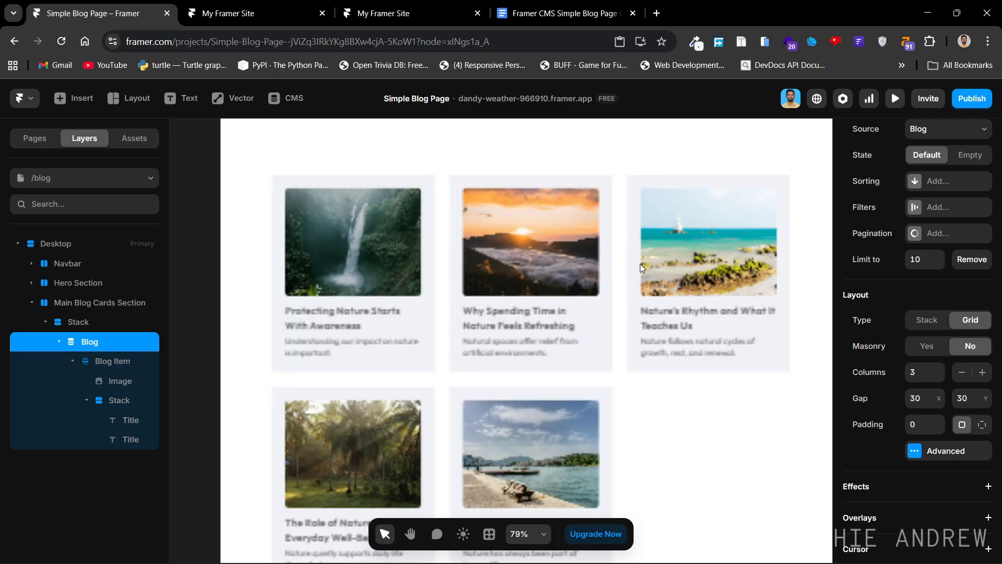
left_click_drag(773, 287, 566, 277)
left_click(672, 284)
left_click_drag(281, 209, 530, 386)
left_click_drag(574, 333, 546, 187)
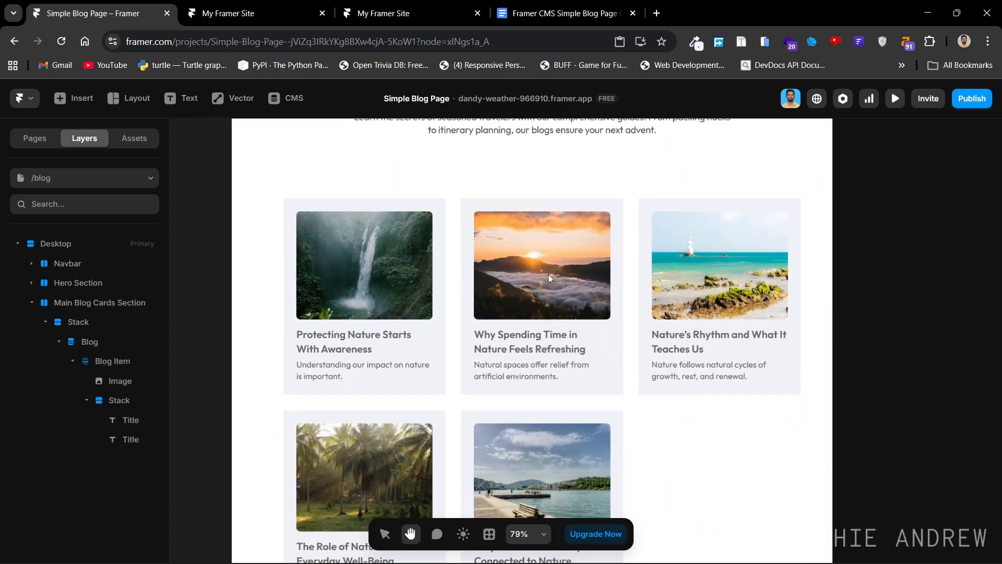
left_click_drag(554, 317, 544, 248)
left_click_drag(454, 276, 476, 285)
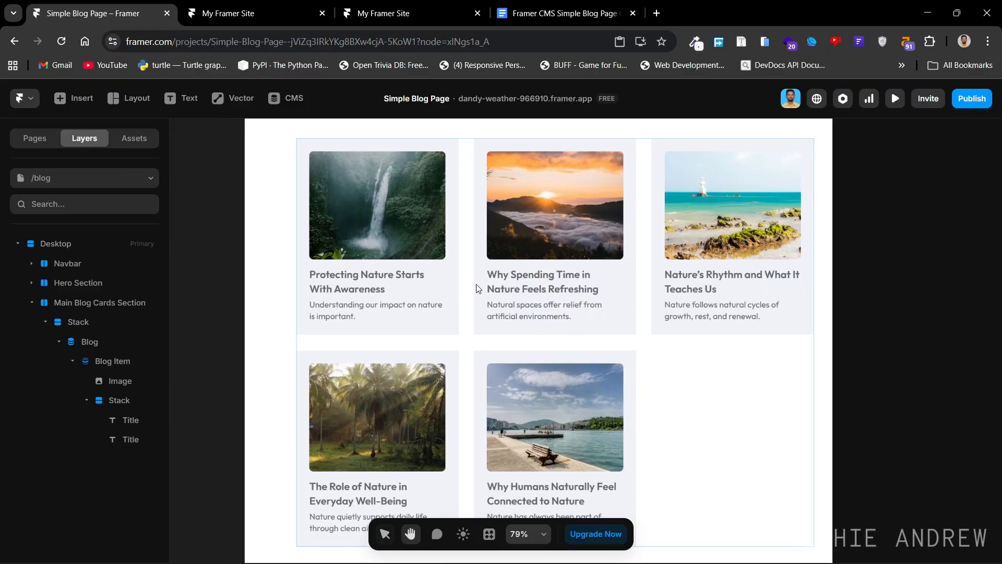
left_click(448, 282)
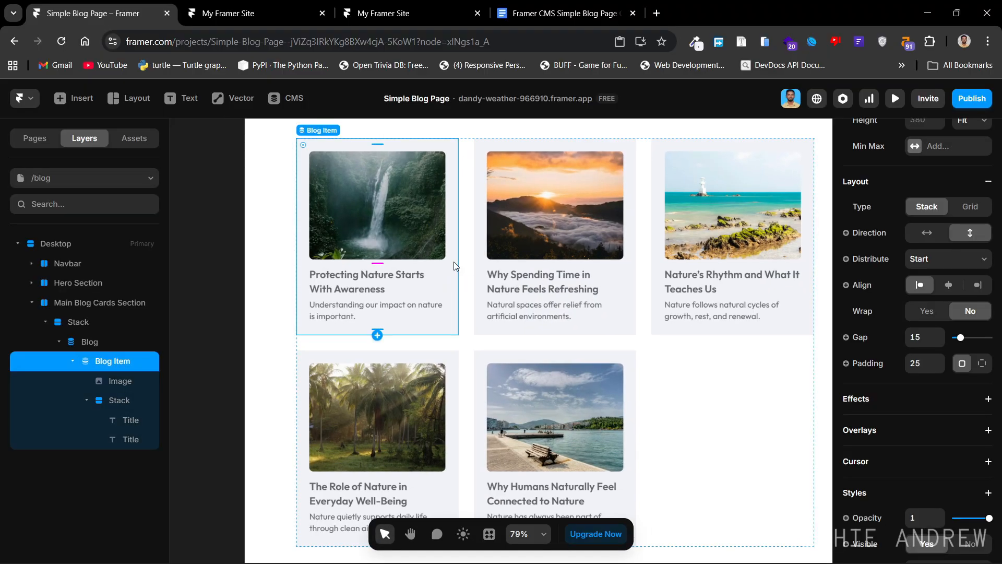
left_click(73, 362)
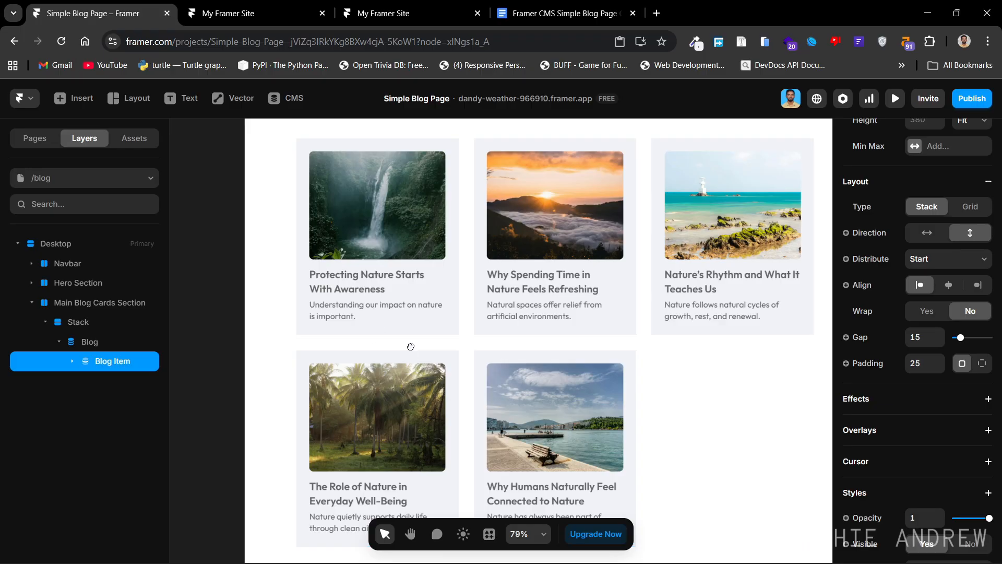
left_click_drag(410, 347, 499, 363)
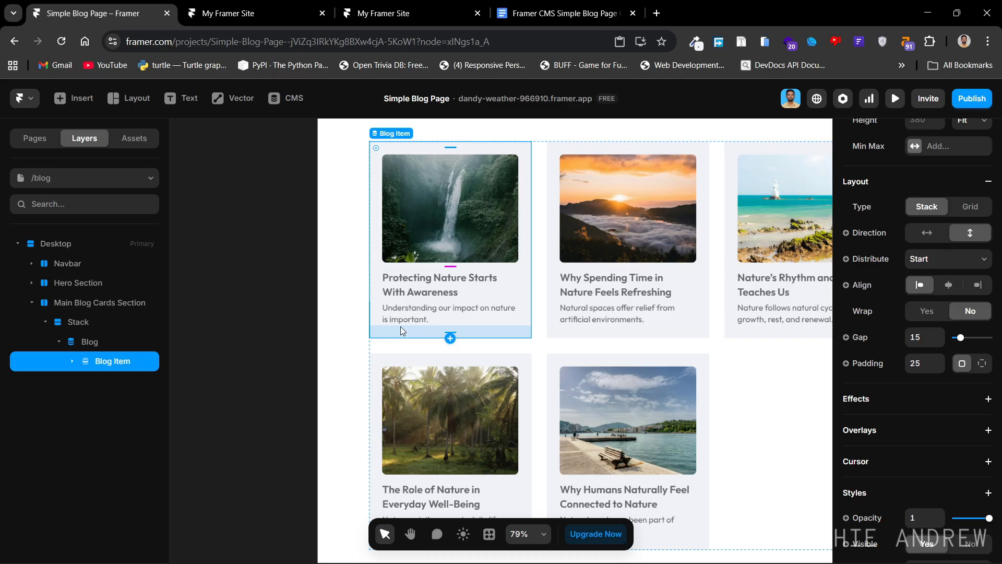
key("f")
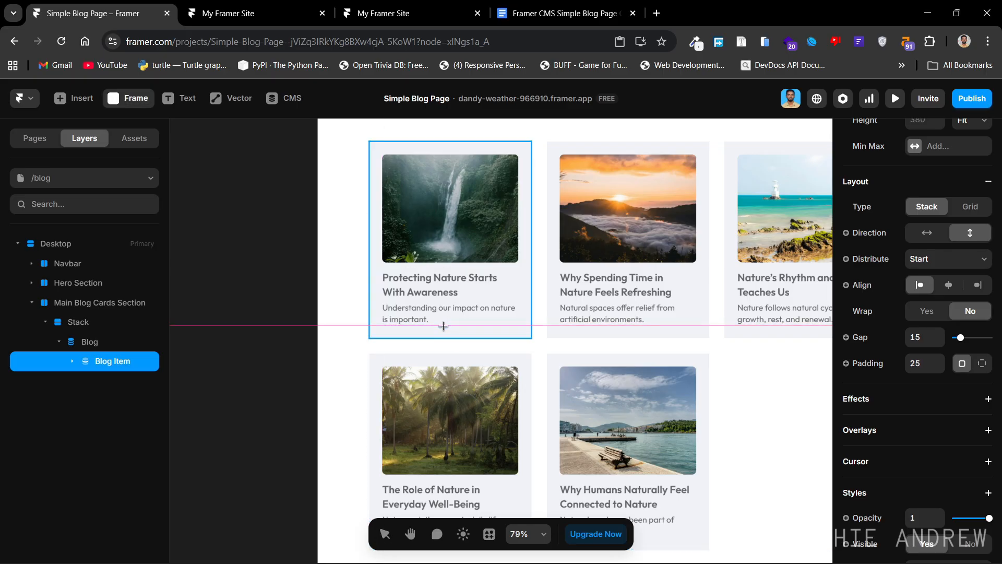
left_click_drag(460, 340, 499, 351)
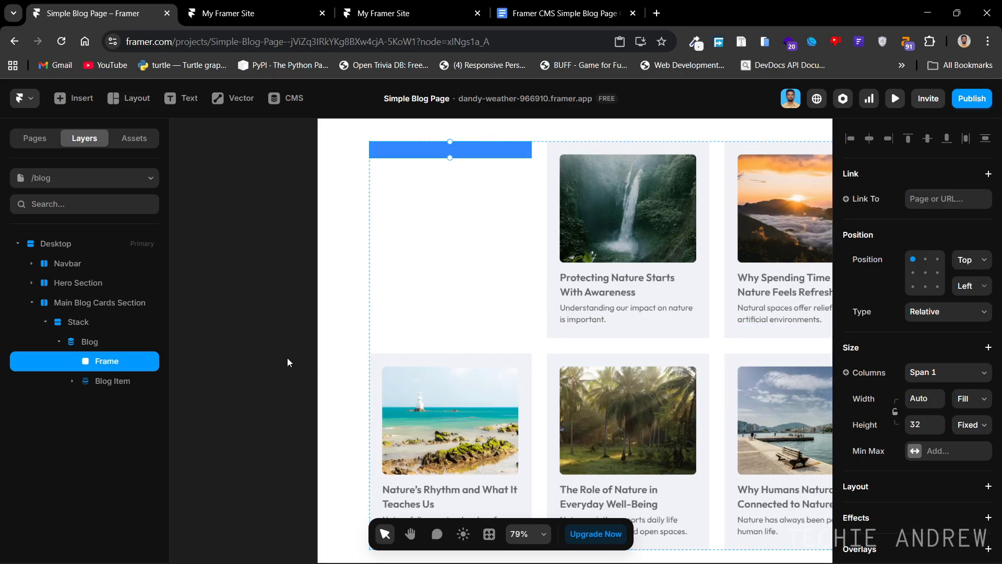
key("ctrl+z")
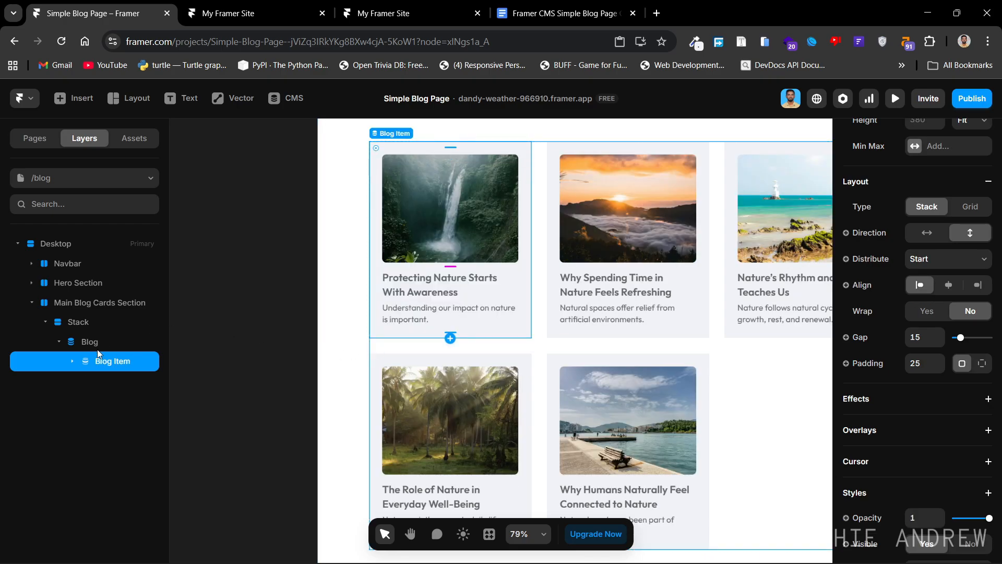
Draw a thin frame about 242 by 4 inside the Blog Item and reorder it below the text stack.
left_click(72, 361)
left_click(86, 400)
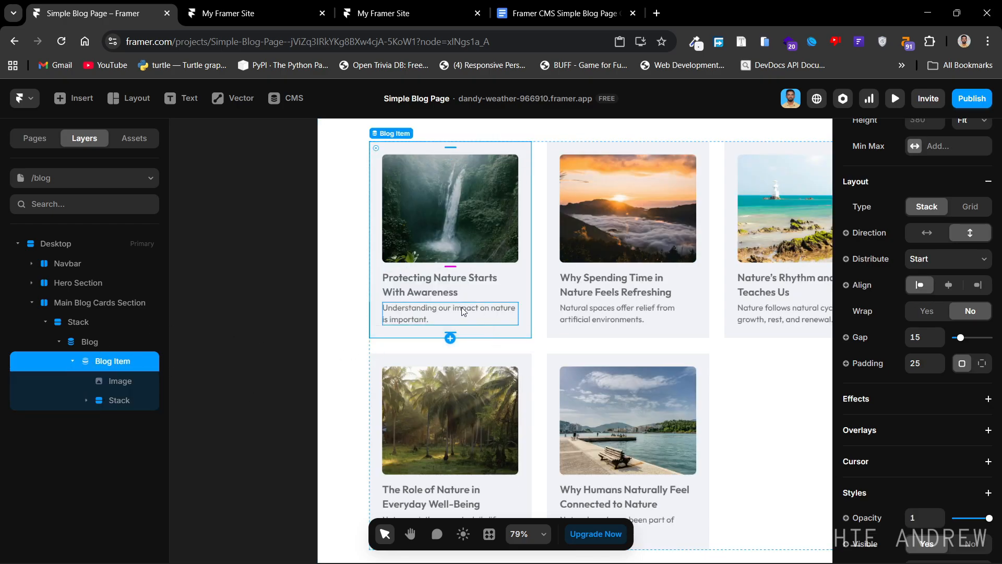
key("f")
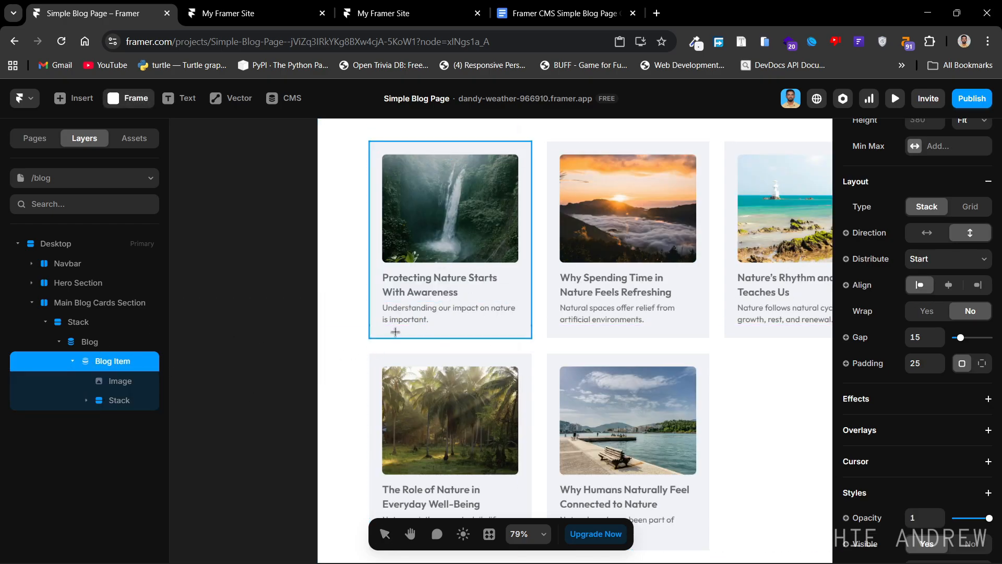
left_click_drag(395, 331, 517, 330)
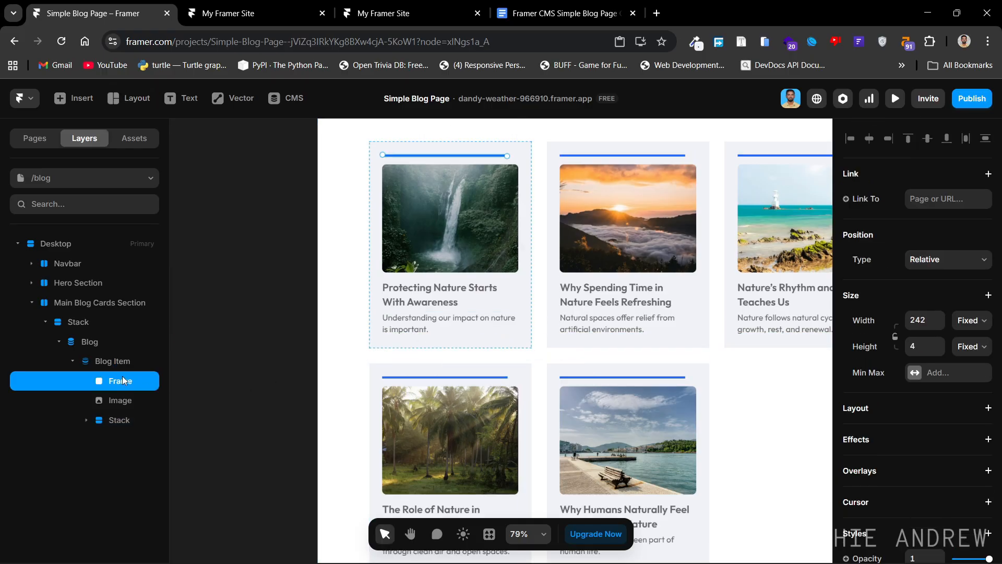
left_click_drag(122, 380, 126, 432)
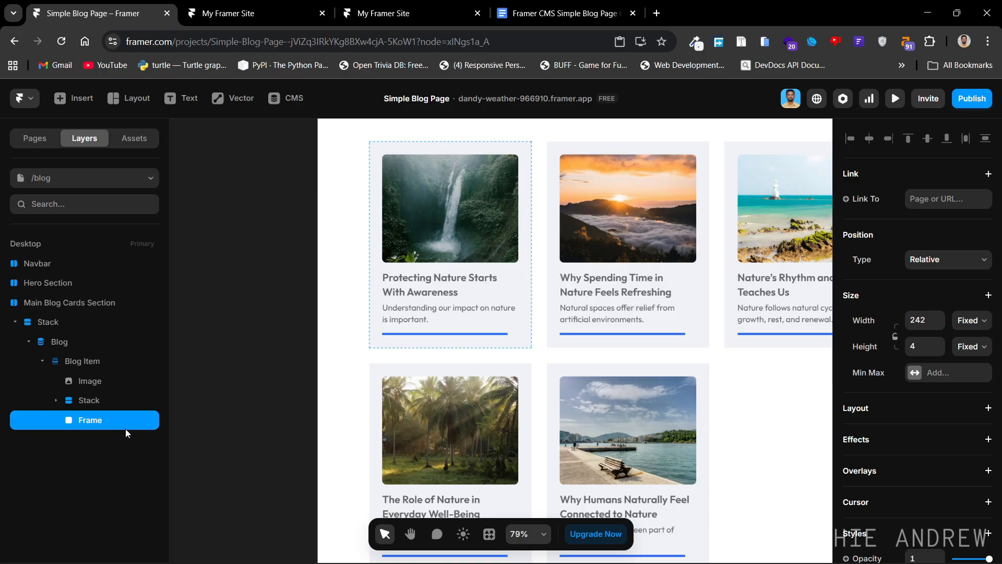
left_click_drag(170, 304, 219, 305)
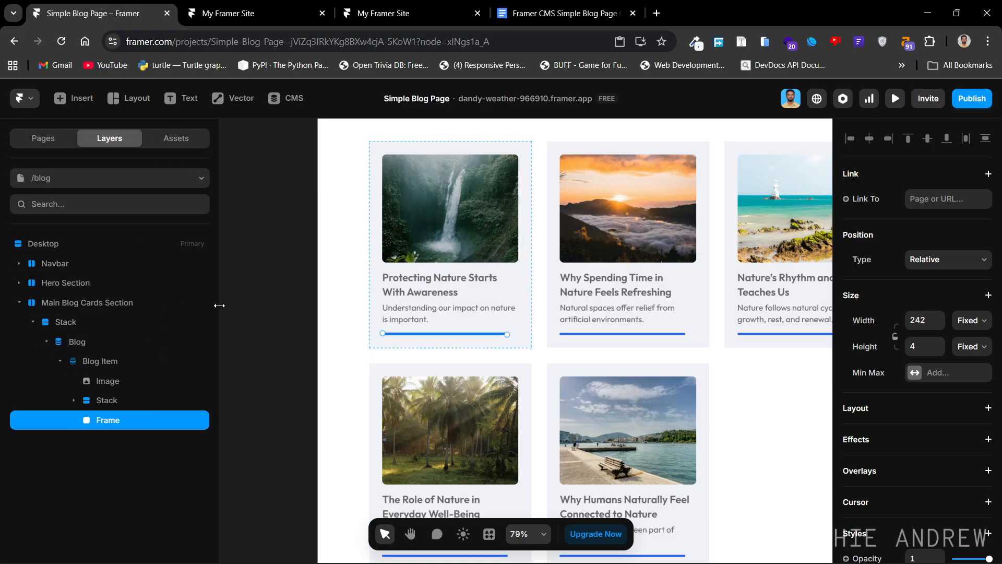
Set the new frame's width to Fill and stretch its height to about 63.
left_click(981, 325)
left_click(976, 369)
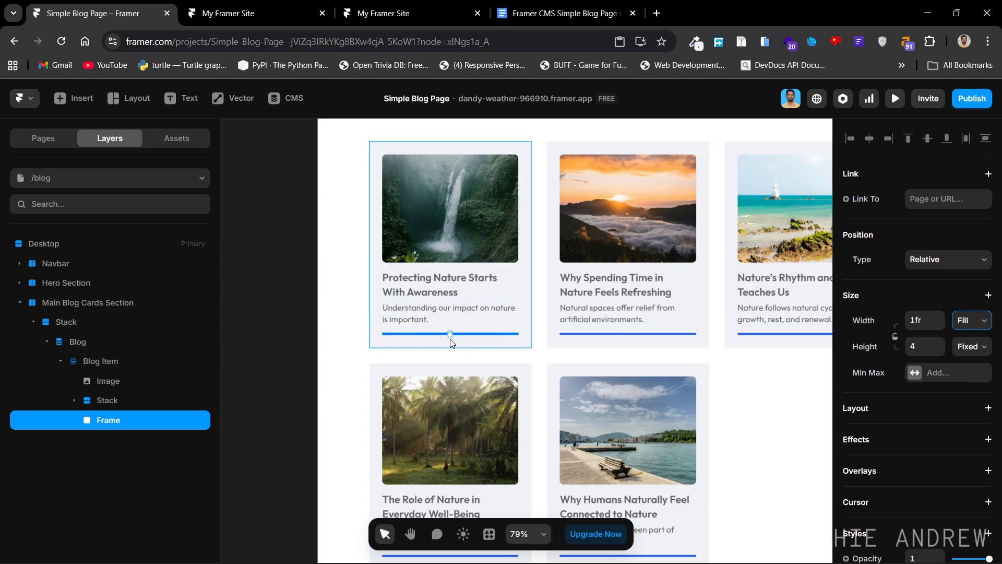
left_click_drag(450, 334, 449, 365)
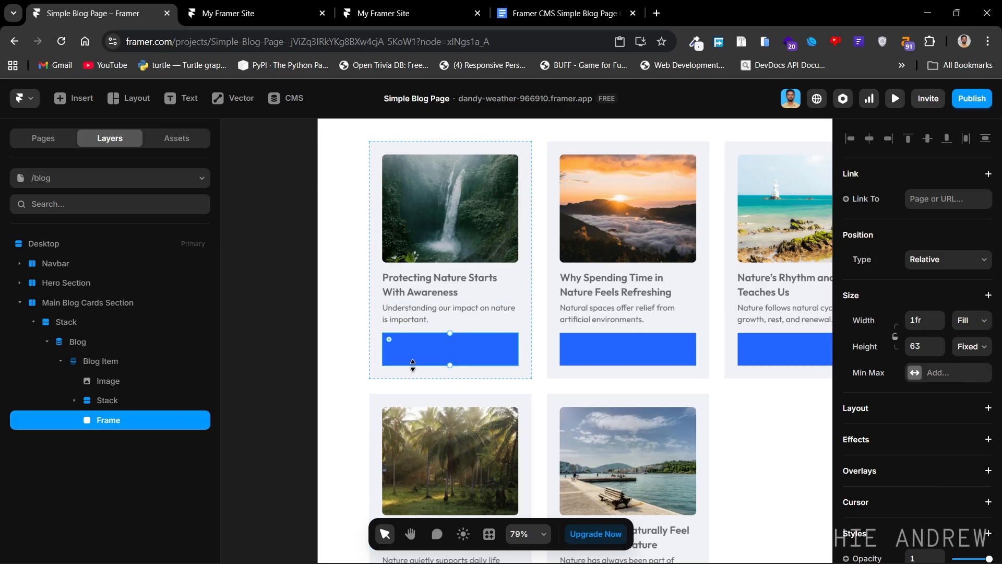
left_click(300, 387)
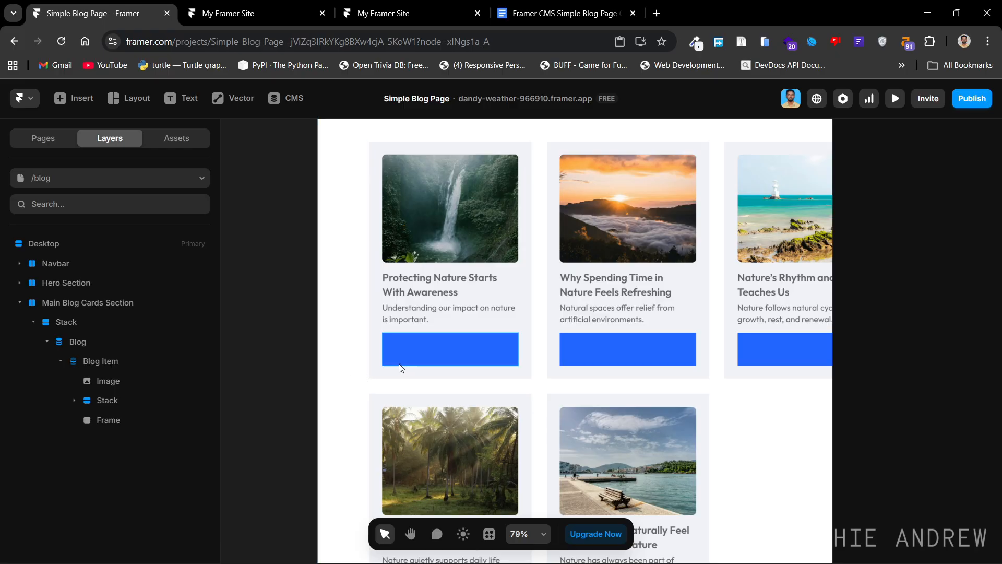
Add the text "Learn More" inside the blue frame of the card and select the frame.
left_click(439, 348)
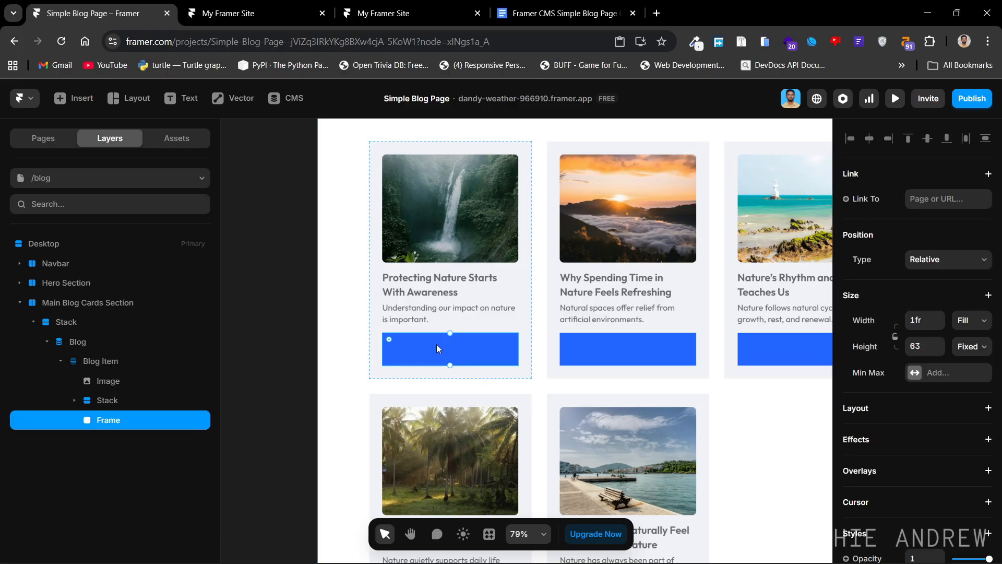
key("t")
left_click(432, 344)
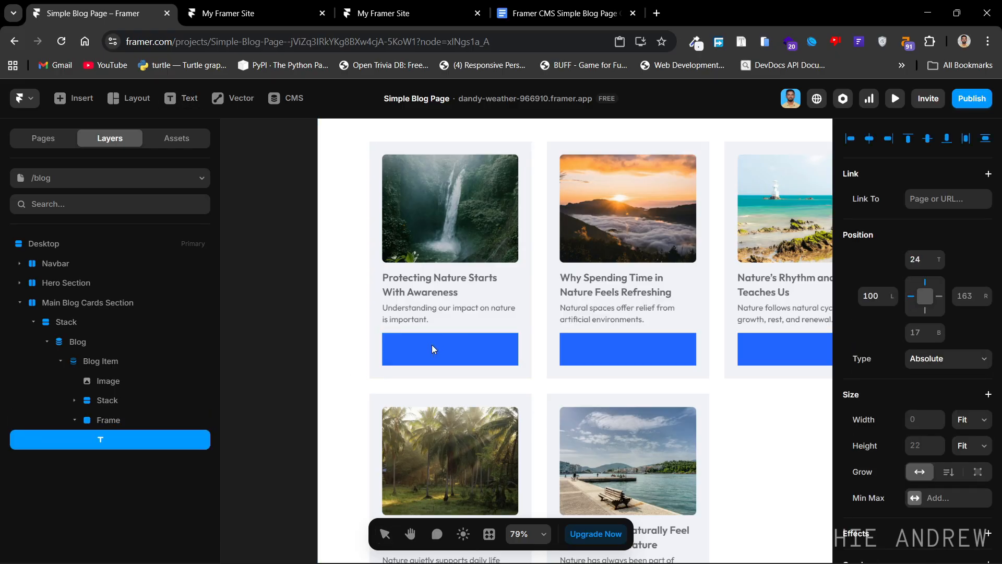
type("Learn More")
key("Escape")
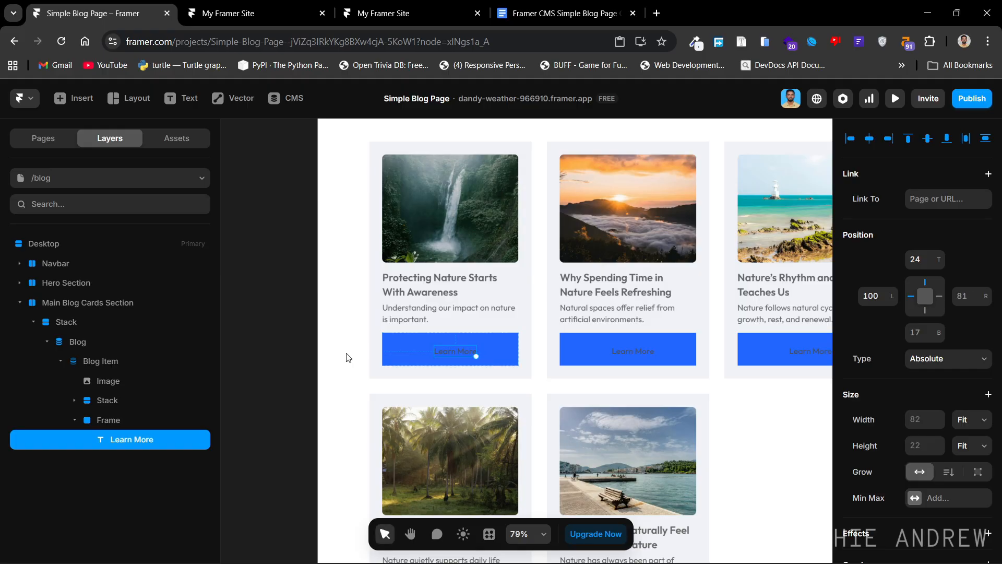
left_click(391, 354)
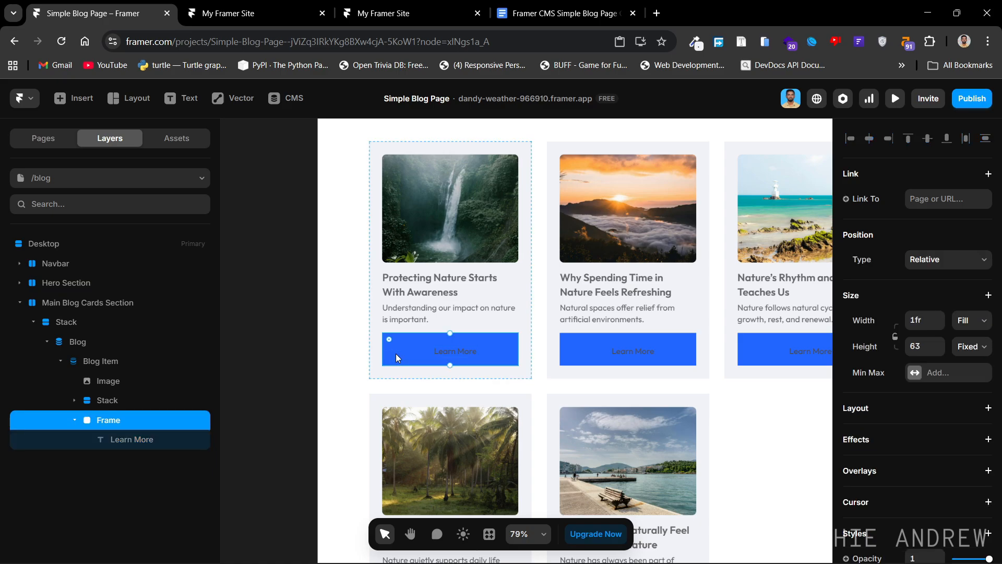
Set the Learn More frame's height to Fit Content and give it top and bottom padding of 20.
left_click(982, 349)
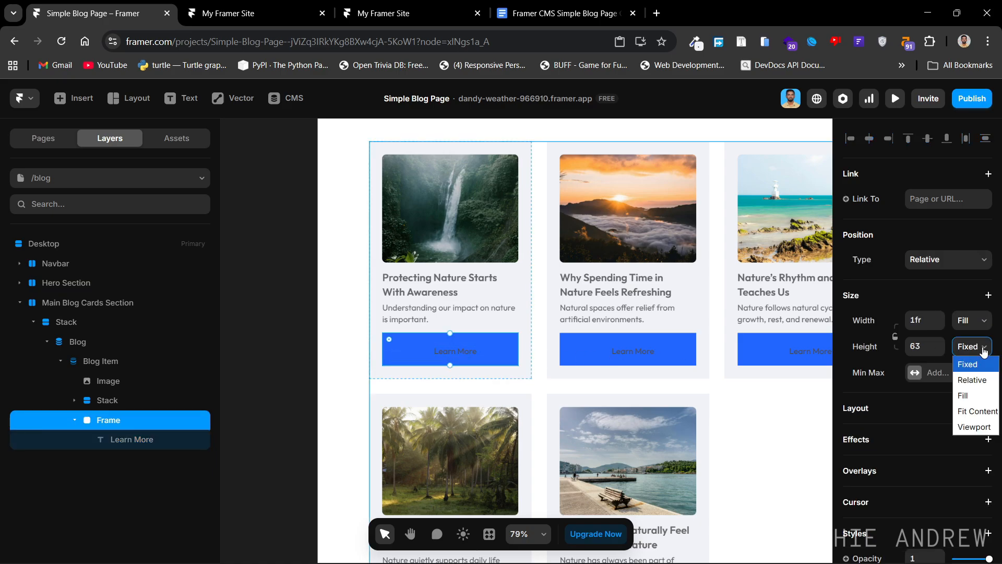
left_click(978, 412)
scroll(980, 418, "down", 3)
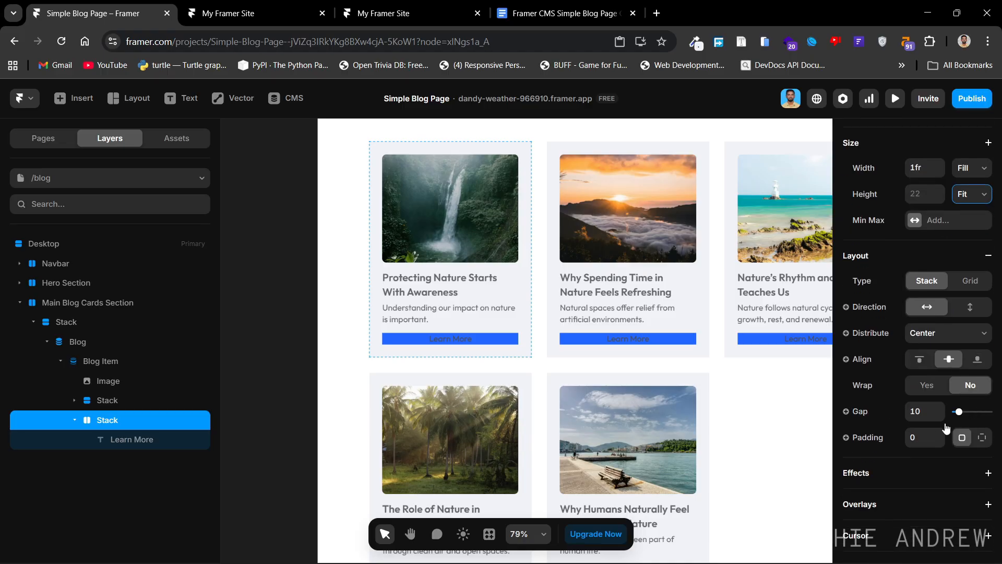
left_click(977, 438)
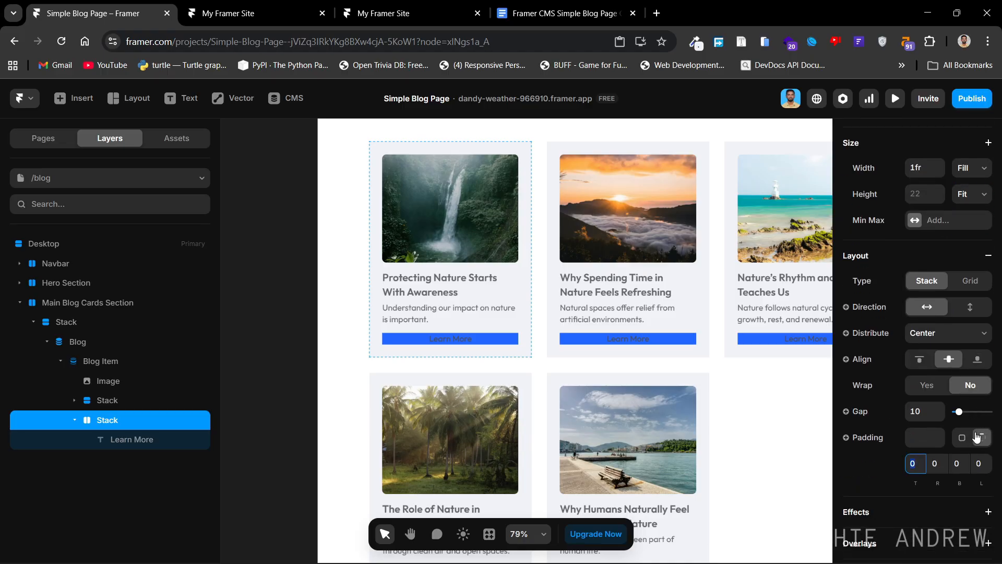
type("20")
key("Return")
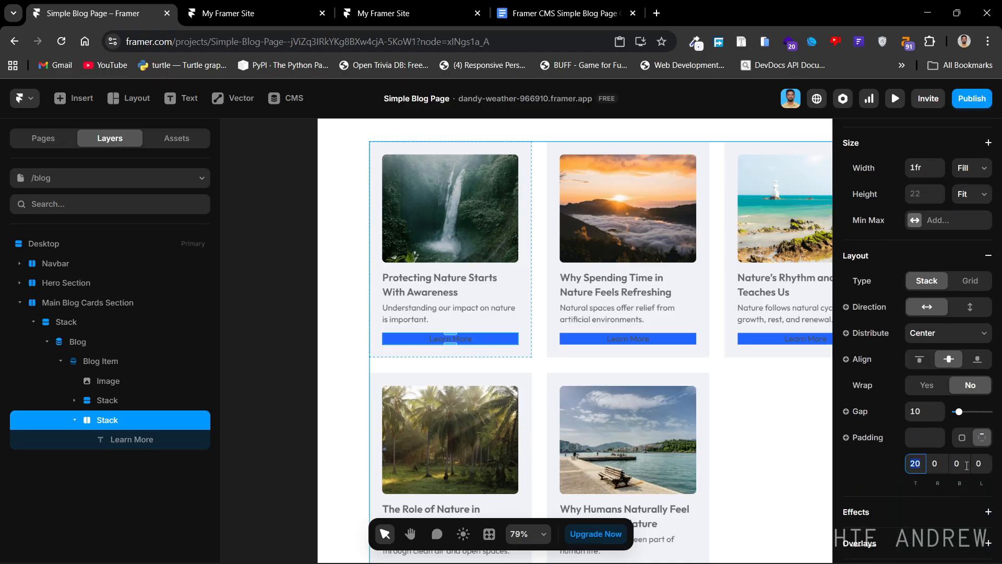
left_click(956, 463)
type("20")
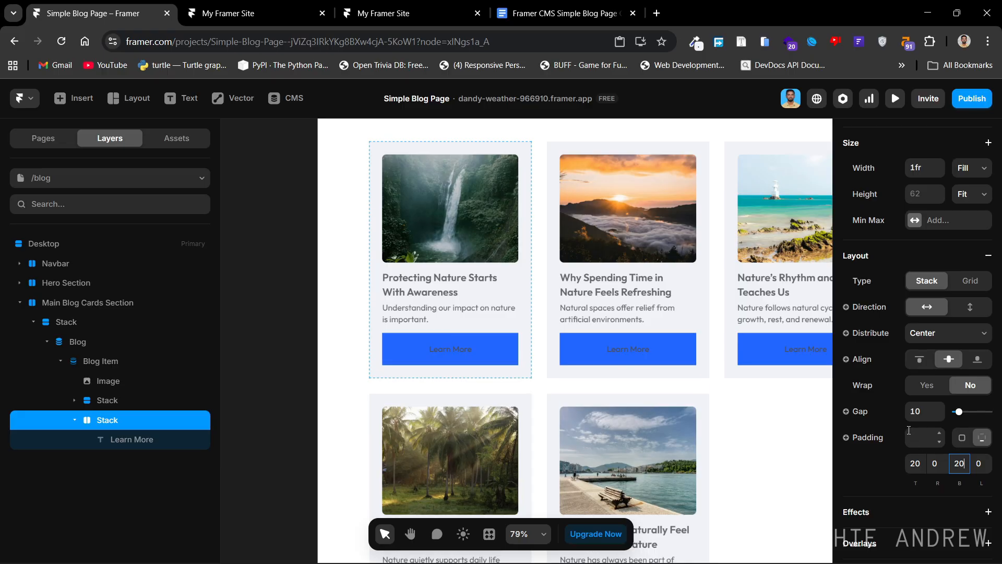
left_click(271, 368)
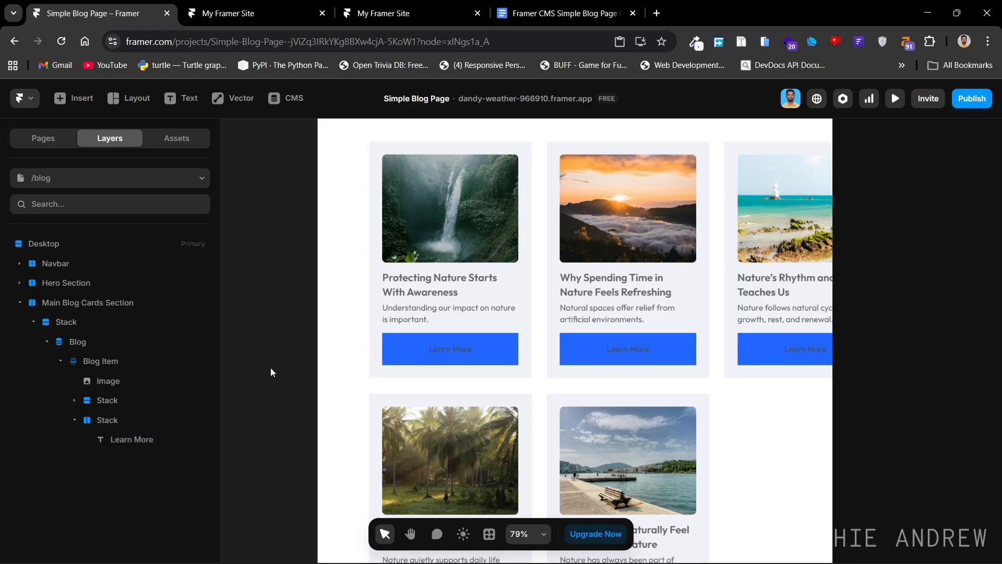
Set the font size of the Learn More text to 20 px.
left_click(148, 441)
scroll(934, 367, "down", 8)
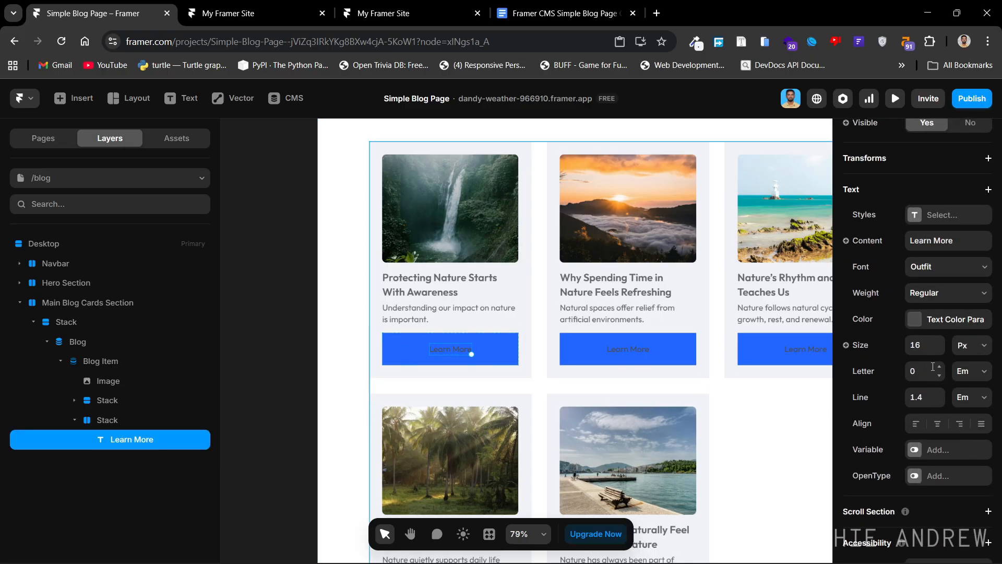
left_click(930, 345)
type("20")
key("Return")
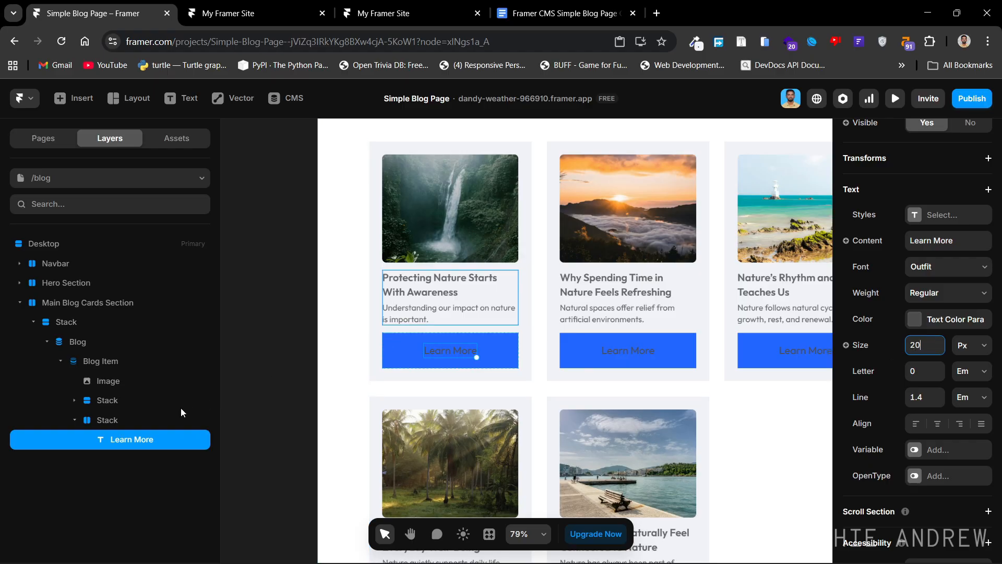
Round the corners of the stack holding the Learn More text with a radius of 100.
left_click(153, 426)
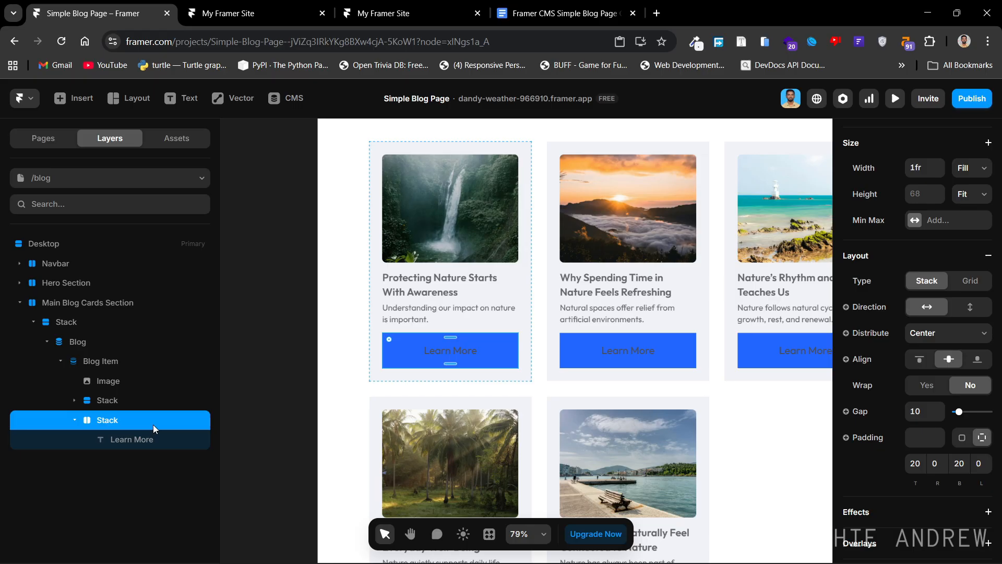
scroll(956, 420, "down", 5)
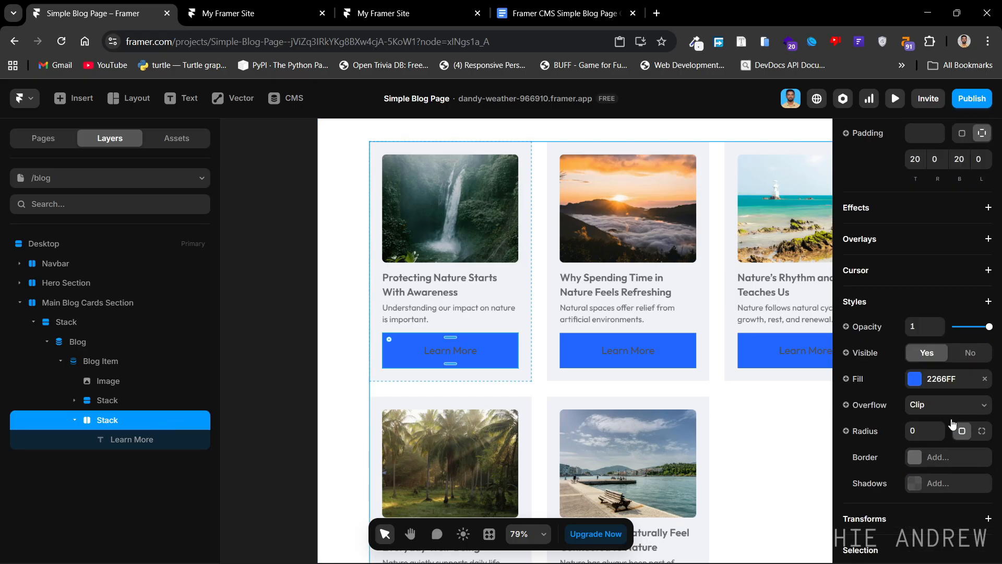
left_click(929, 426)
type("100")
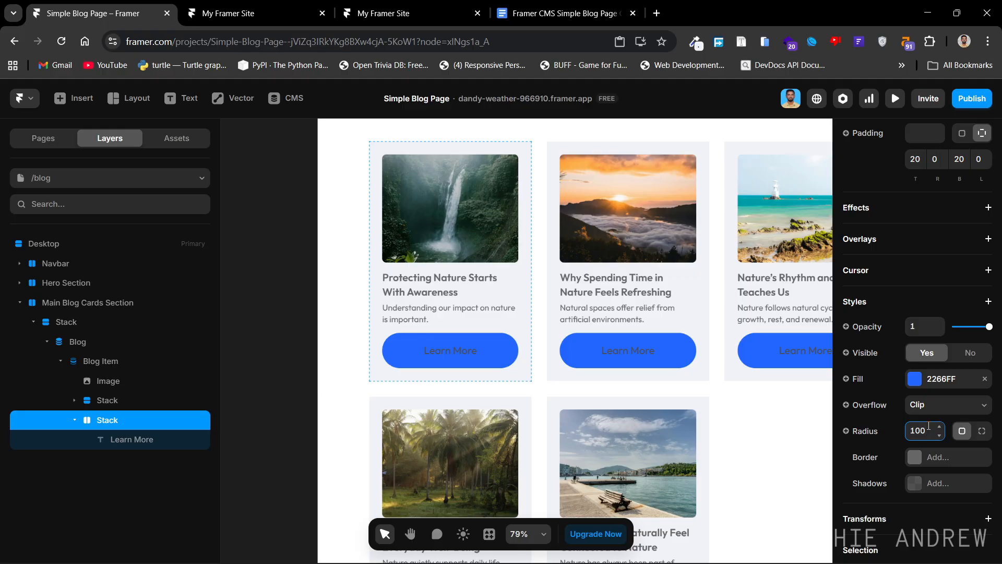
left_click(255, 325)
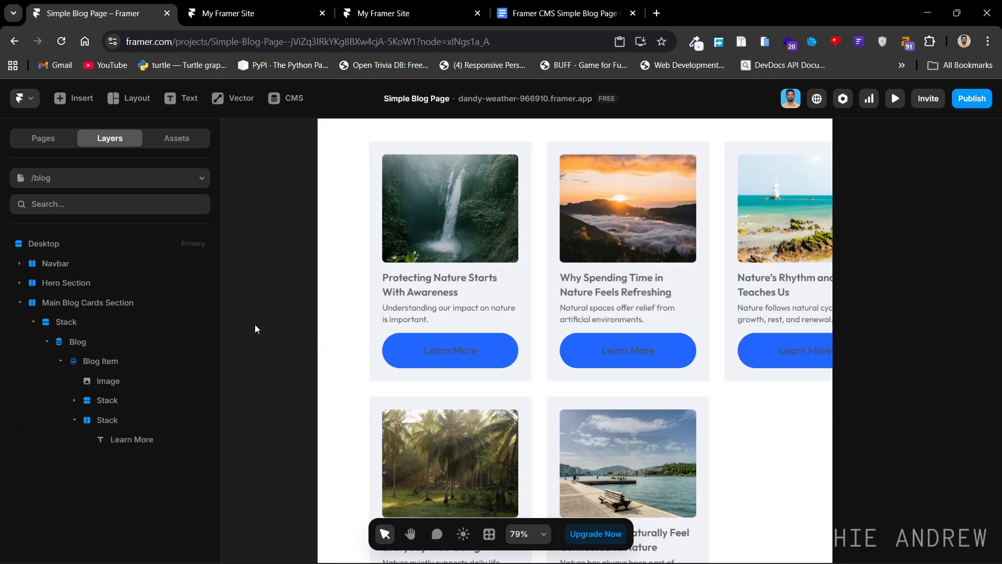
Check the reference page's button and set the Learn More stack's top and bottom padding to 10.
left_click(224, 13)
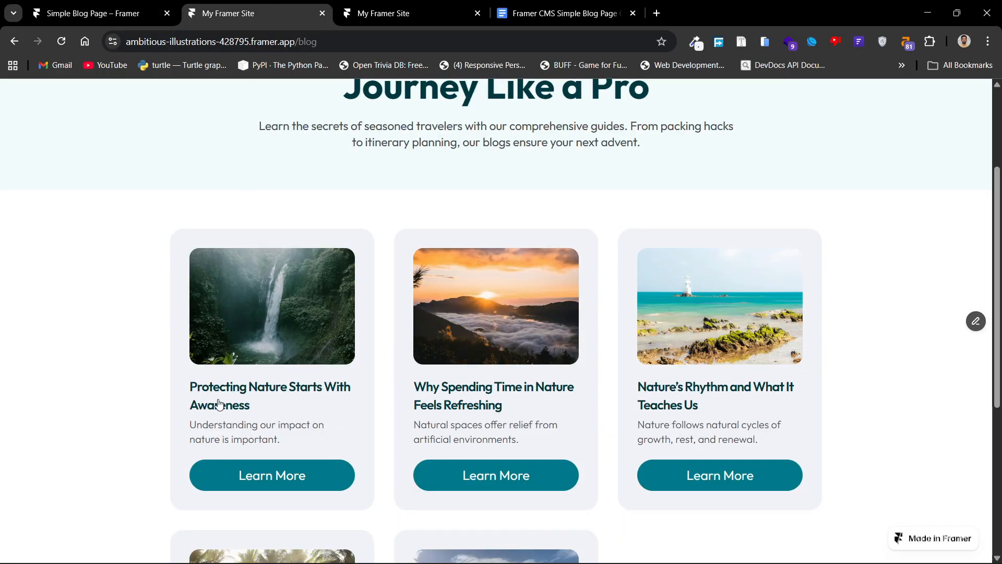
left_click(64, 14)
left_click(415, 343)
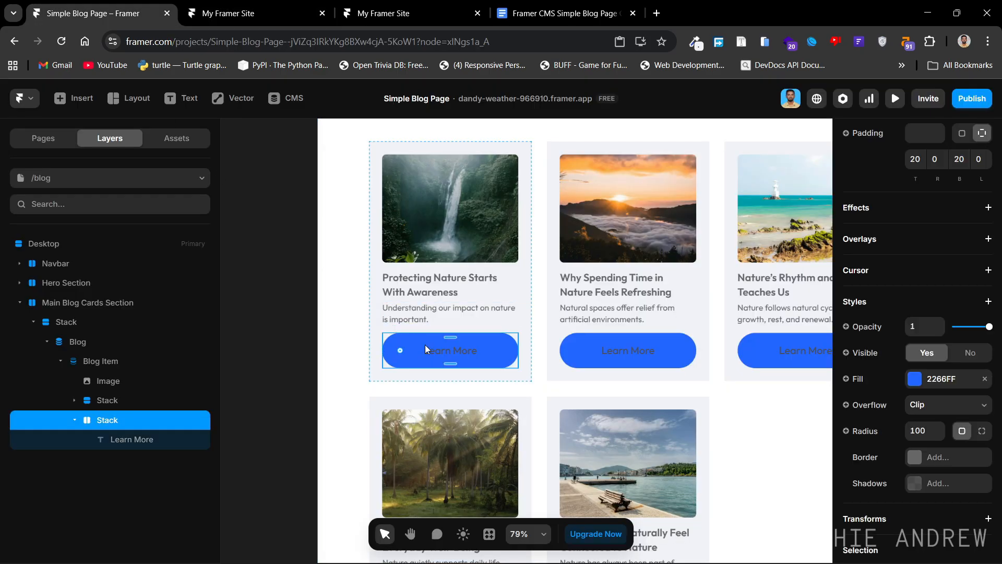
scroll(935, 313, "up", 3)
left_click(919, 312)
type("1")
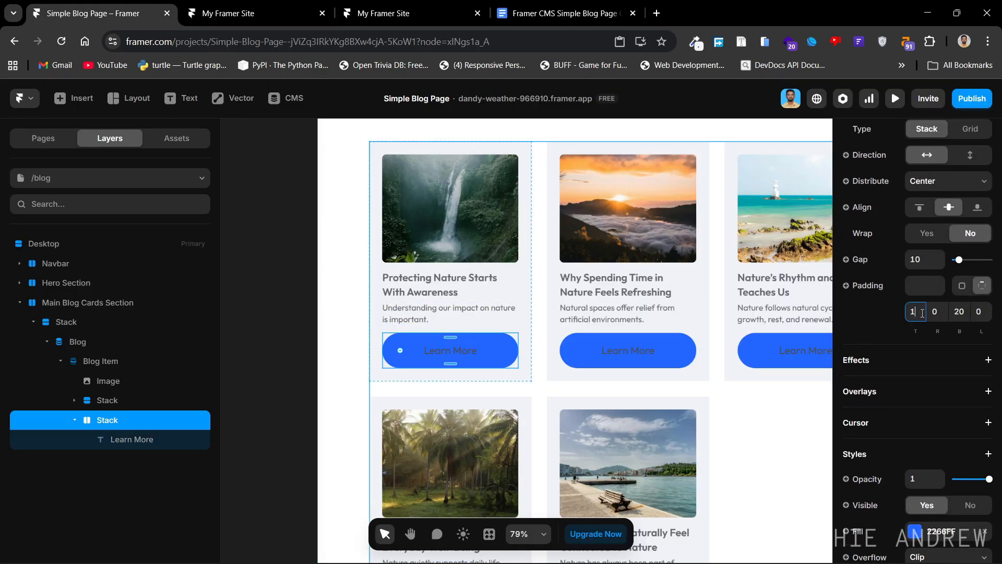
type("0")
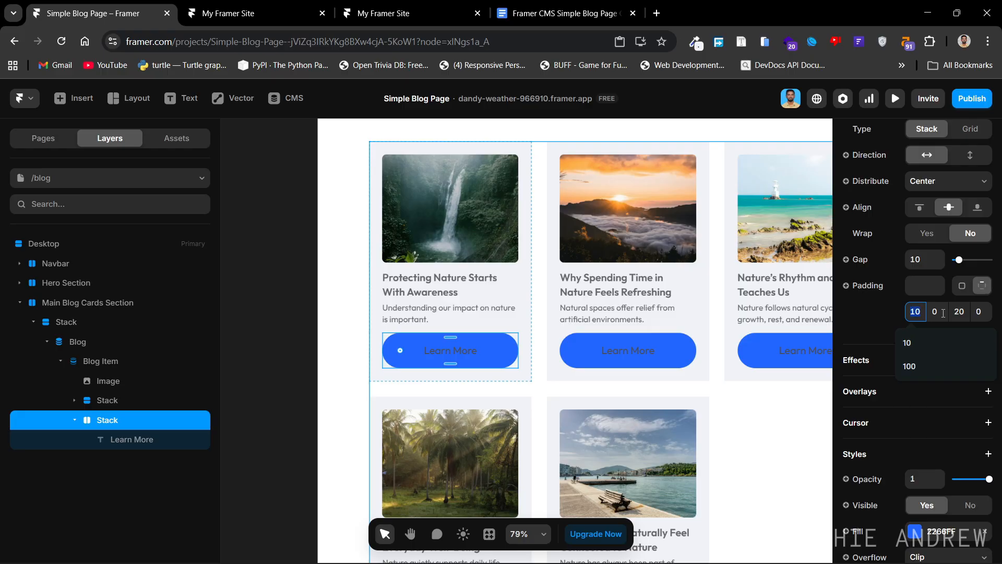
key("Return")
left_click(960, 311)
type("10")
key("Return")
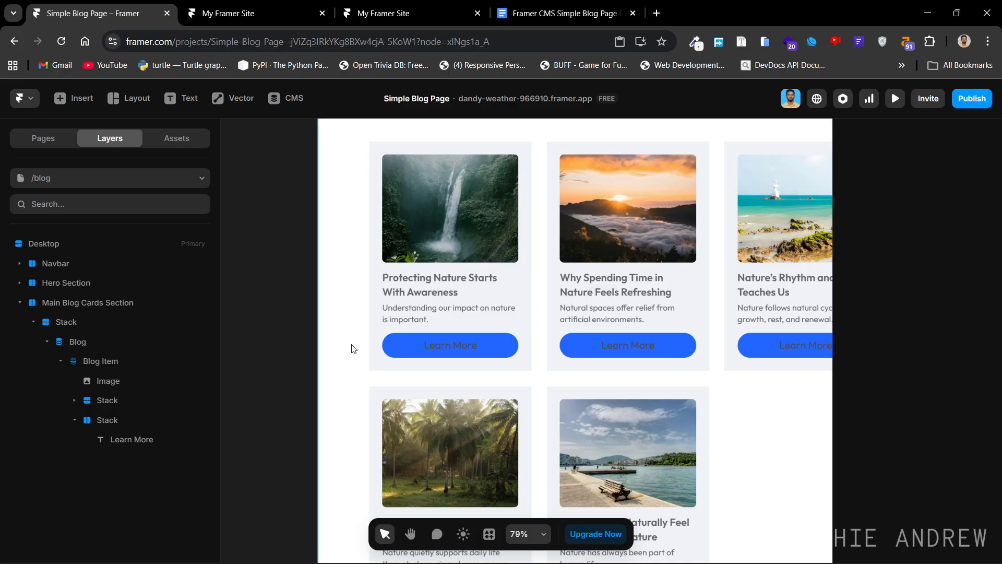
Apply the Button Color style as the fill of the Learn More button stack.
left_click(396, 346)
scroll(917, 339, "down", 3)
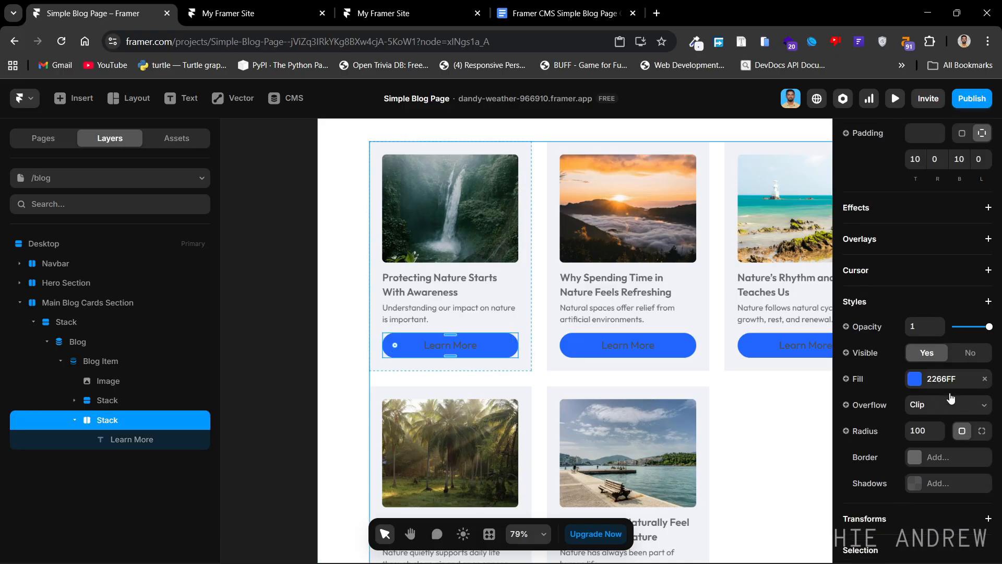
left_click(914, 378)
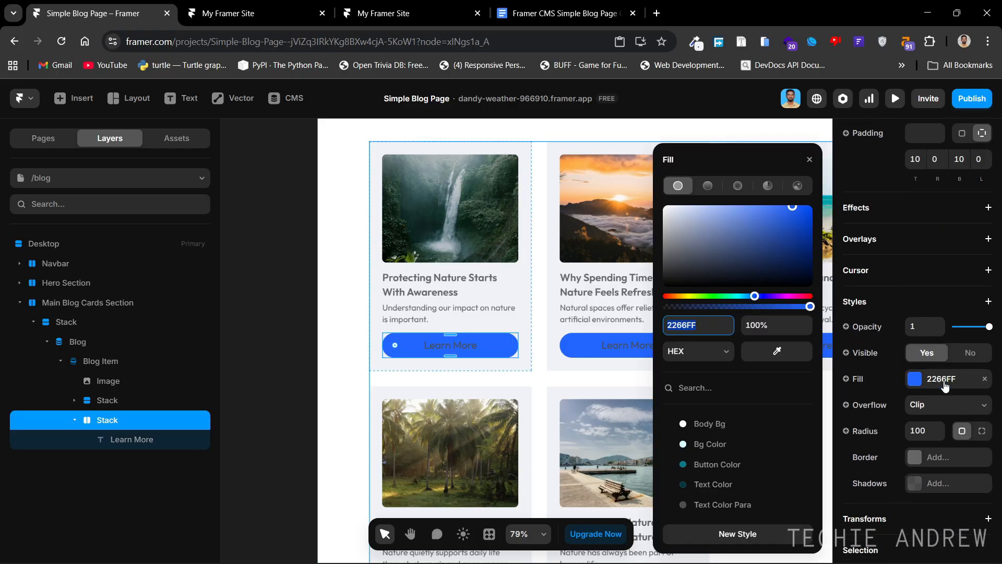
left_click(715, 462)
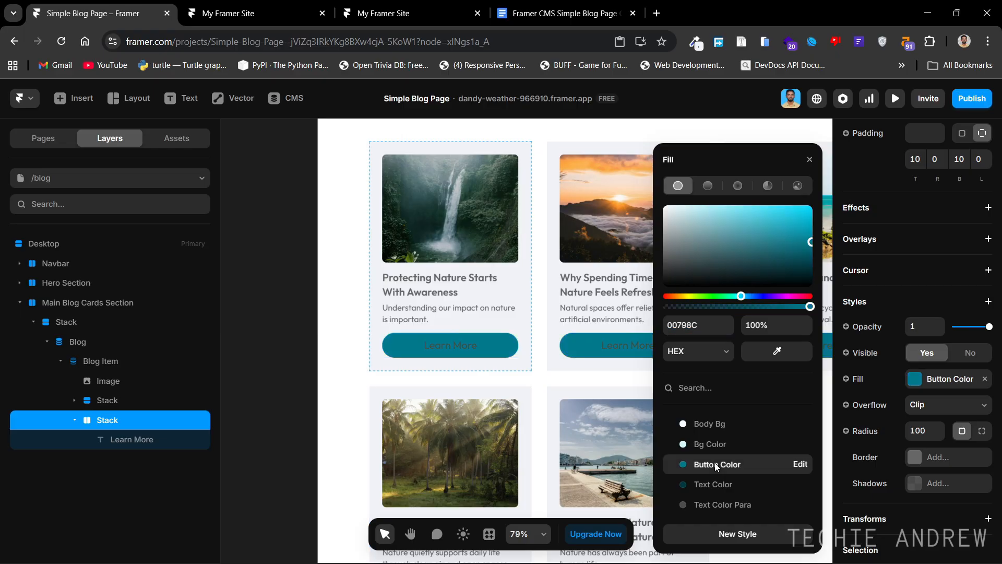
left_click(810, 159)
Set the Learn More text's width to Fill and center-align it within the button.
left_click(465, 340)
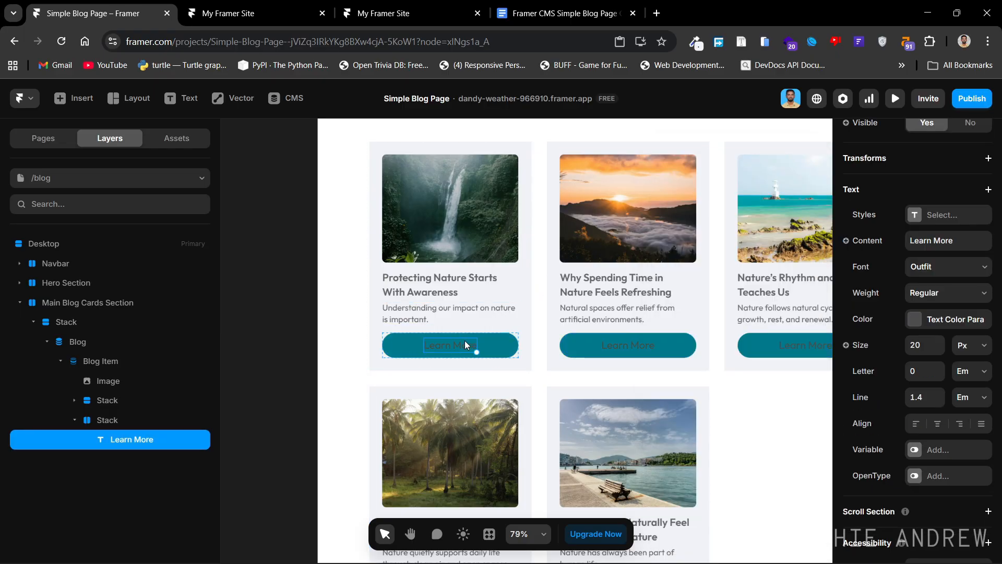
scroll(925, 297, "up", 5)
scroll(925, 298, "up", 3)
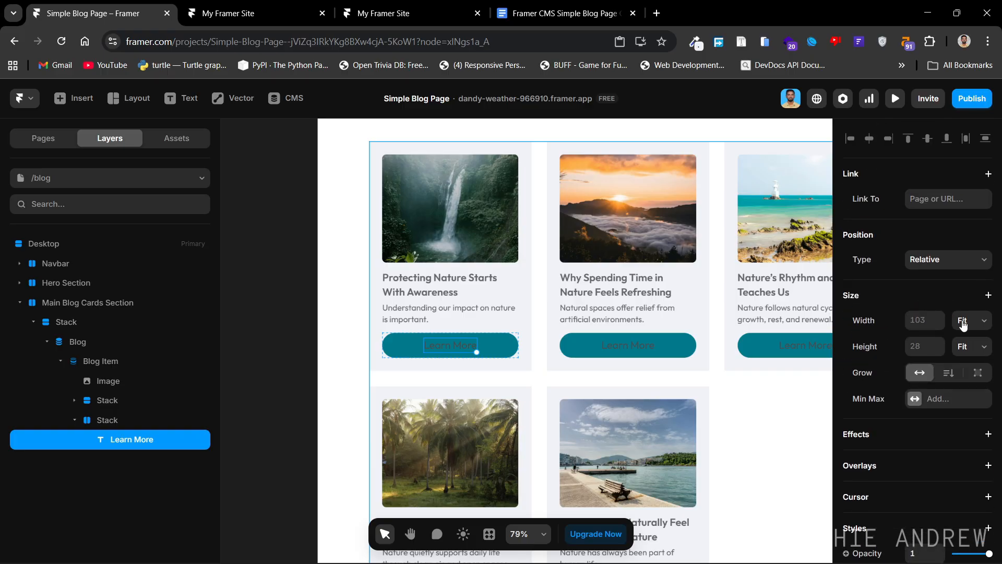
left_click(963, 324)
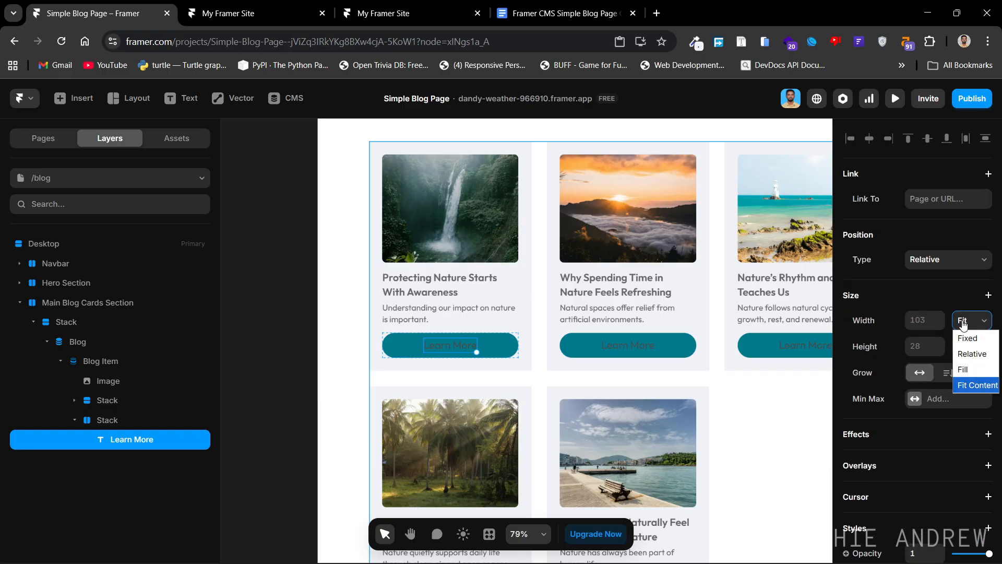
left_click(970, 383)
scroll(956, 407, "down", 9)
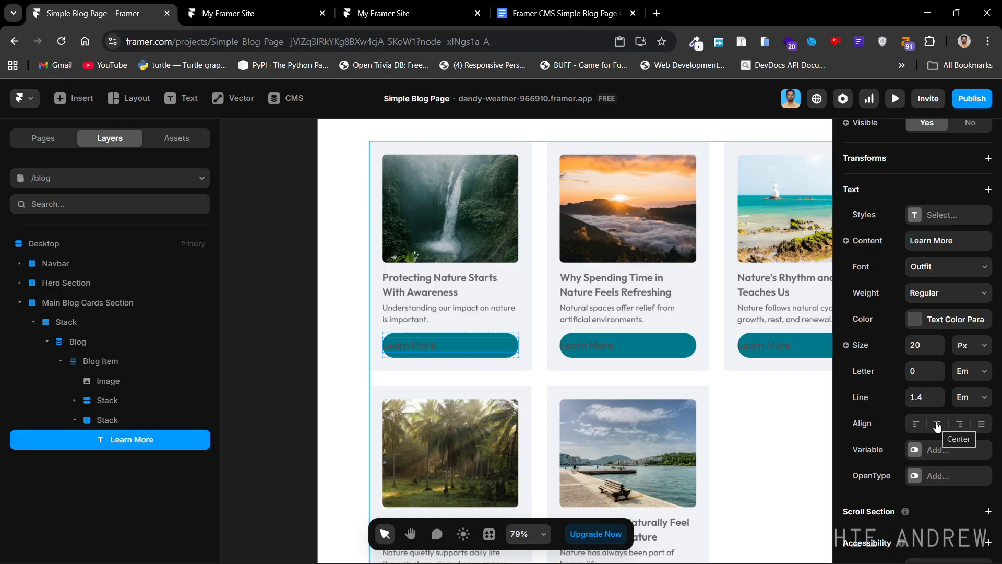
left_click(938, 425)
Change the Learn More text color to white, FFFFFF.
left_click(946, 322)
left_click_drag(728, 271, 606, 180)
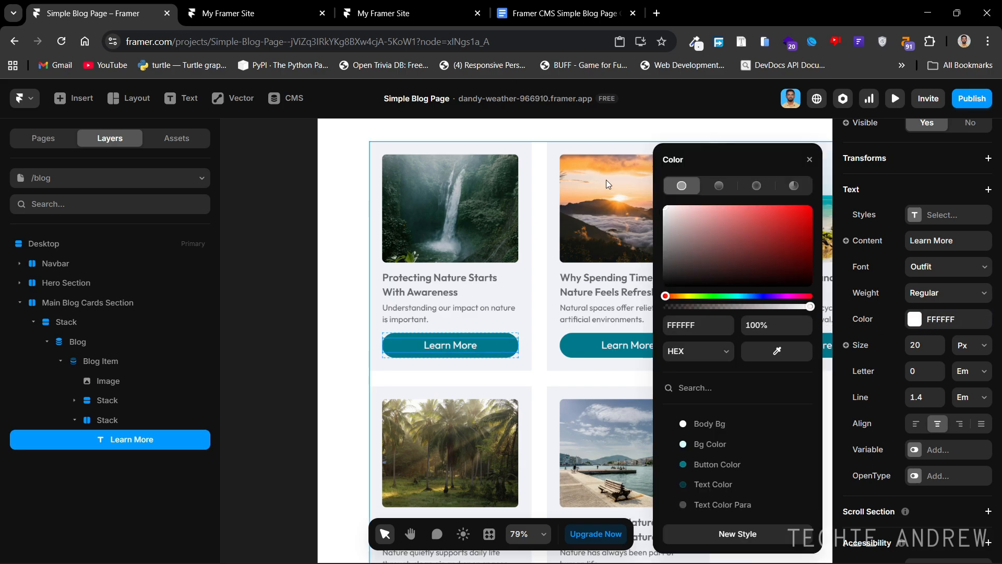
left_click(810, 159)
left_click(286, 318)
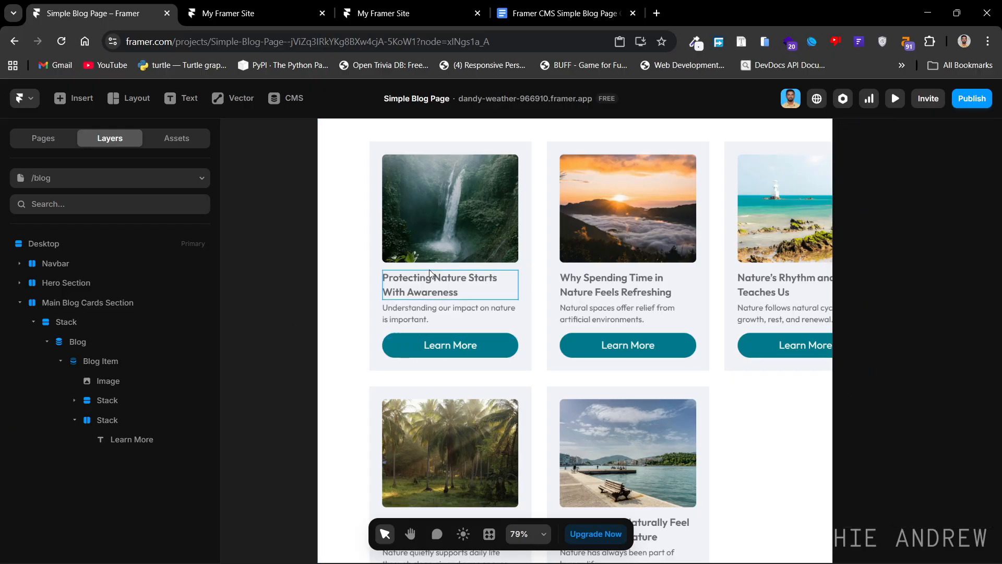
Collapse the page's layer tree and publish the updated site.
key("h")
left_click_drag(635, 221, 542, 248)
key("space")
left_click(19, 302)
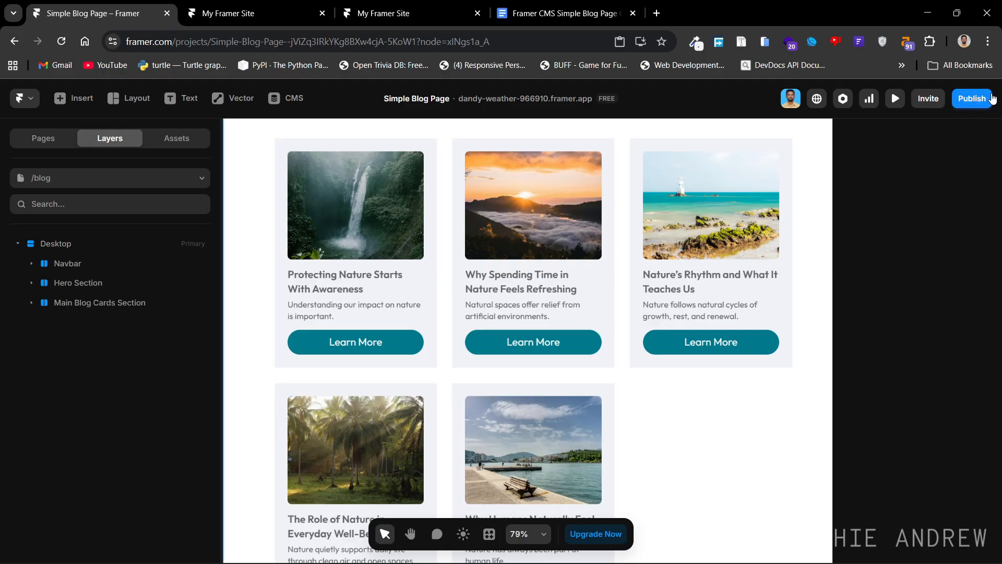
left_click(972, 98)
left_click(880, 242)
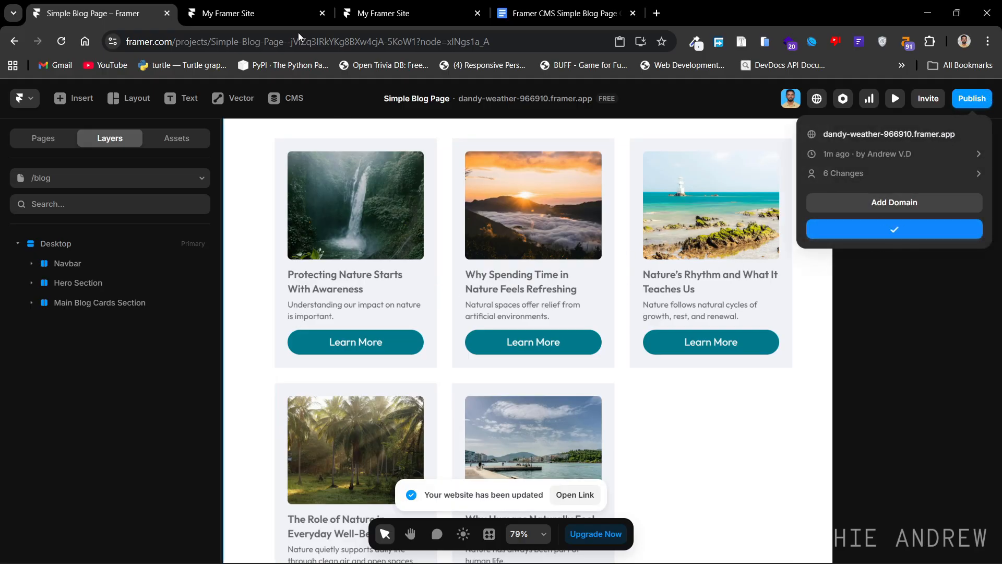
Reload the reference blog page and move its browser tab behind the published dandy-weather site's tab.
left_click(271, 11)
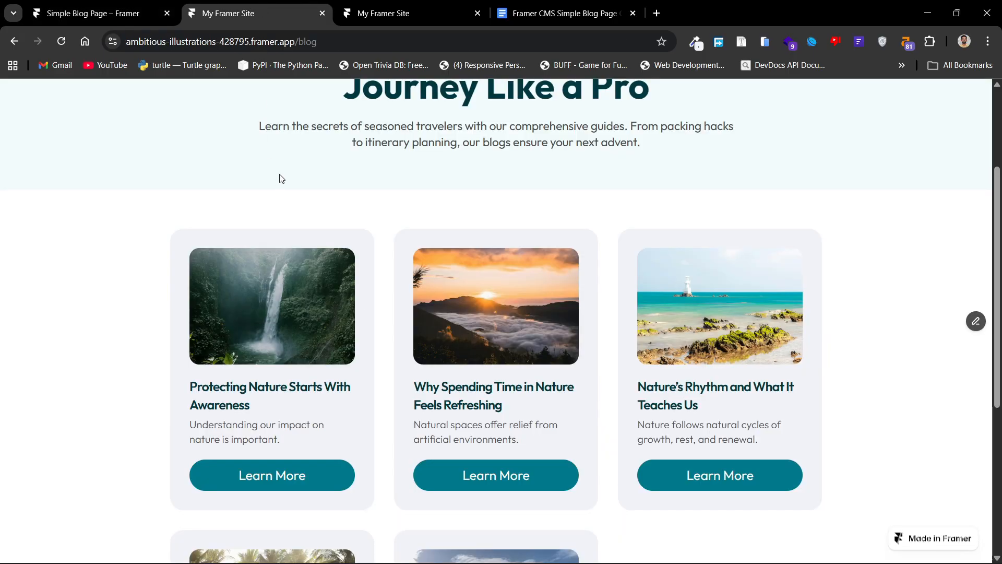
key("F5")
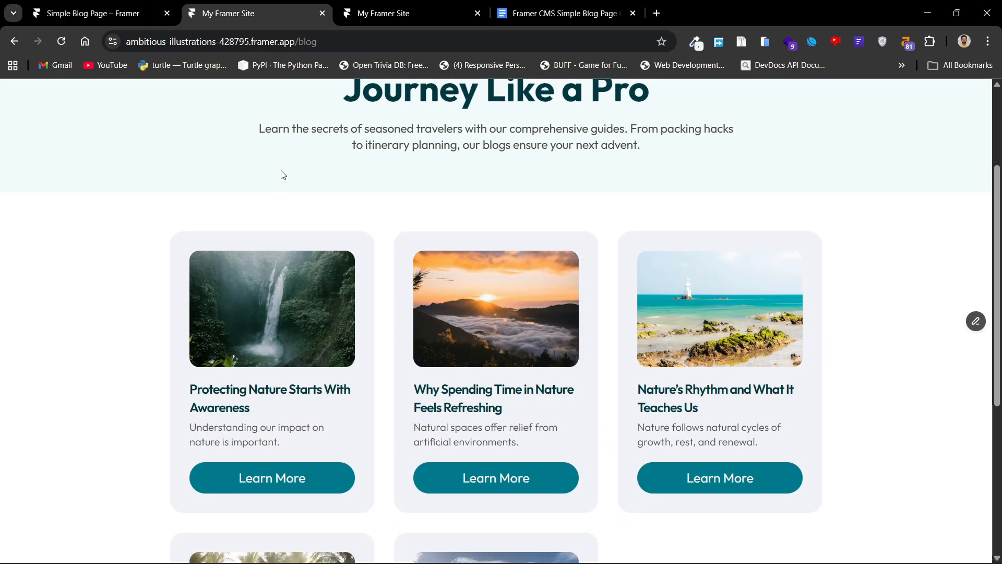
scroll(282, 175, "up", 3)
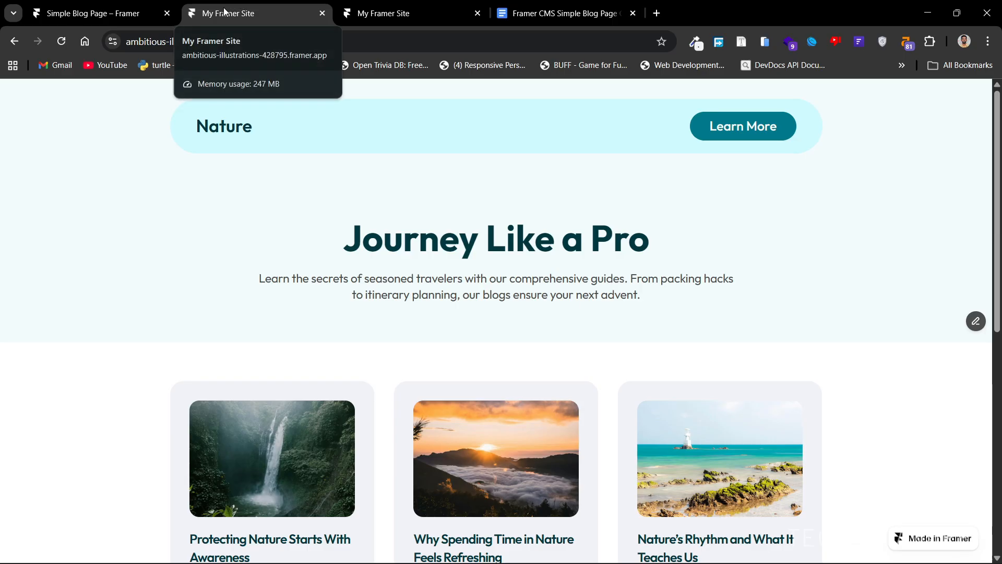
left_click_drag(226, 9, 311, 9)
Reload the published dandy-weather blog page, examine its card grid and buttons, and compare it with the reference page.
left_click(241, 10)
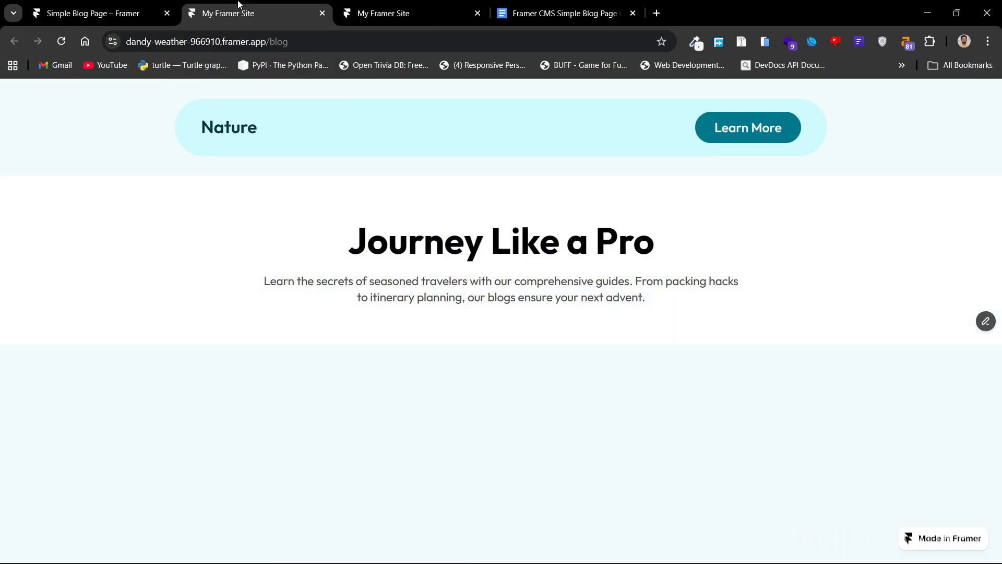
key("ctrl+r")
scroll(319, 260, "down", 5)
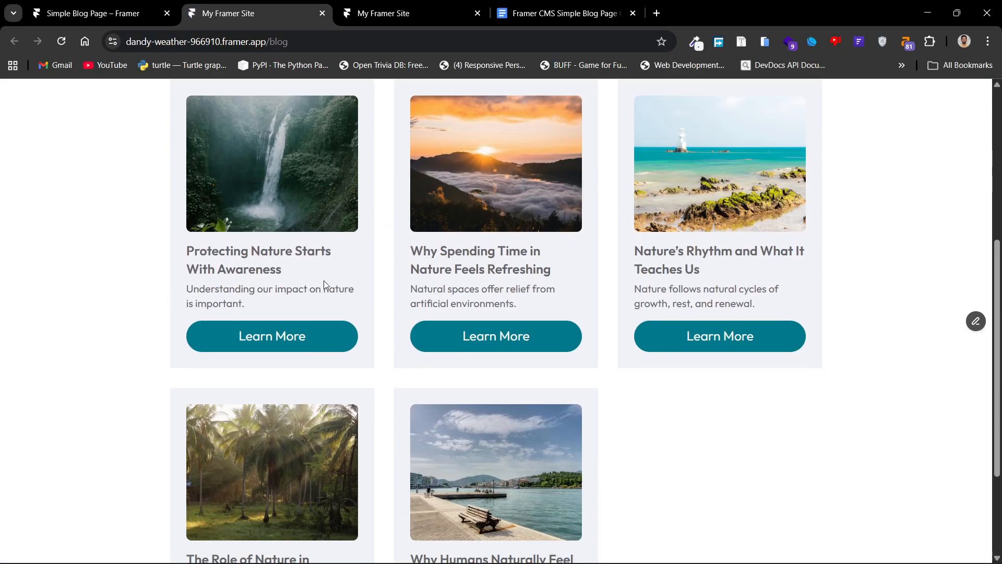
scroll(325, 282, "down", 2)
scroll(324, 282, "up", 5)
scroll(325, 285, "down", 3)
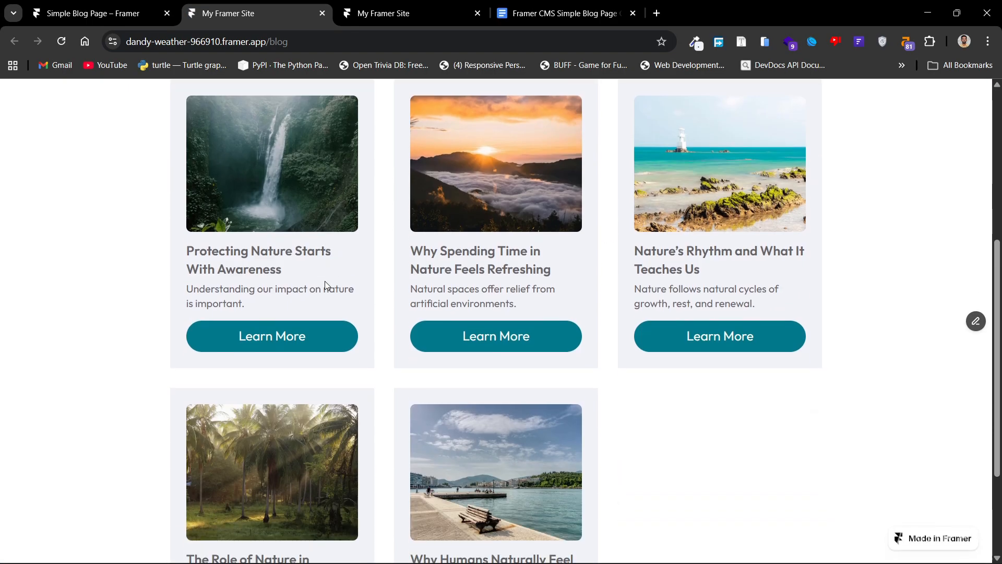
scroll(329, 287, "down", 3)
left_click(398, 12)
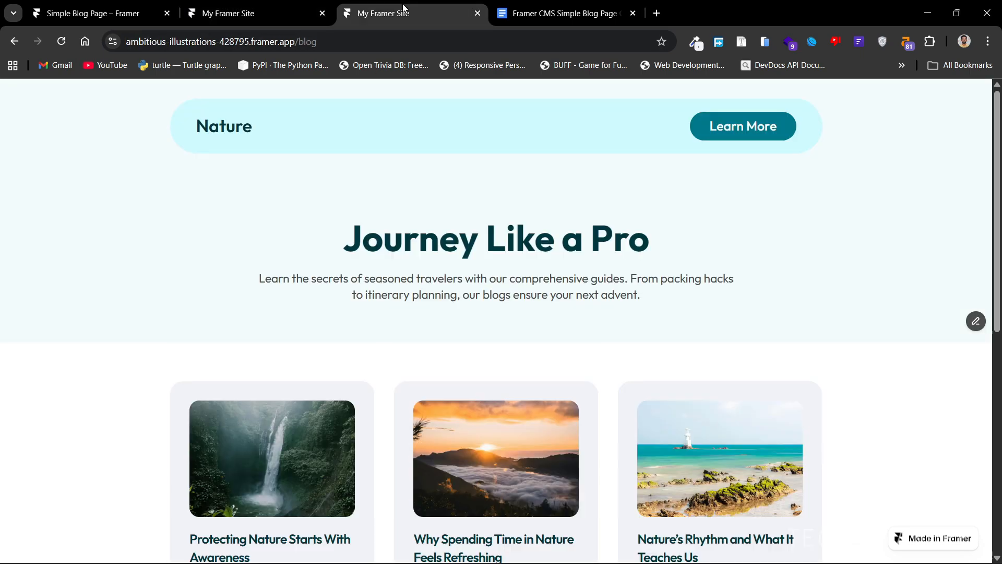
Examine the reference blog page's cards and compare them with the card grid on the published dandy-weather page.
scroll(399, 219, "down", 6)
left_click(278, 15)
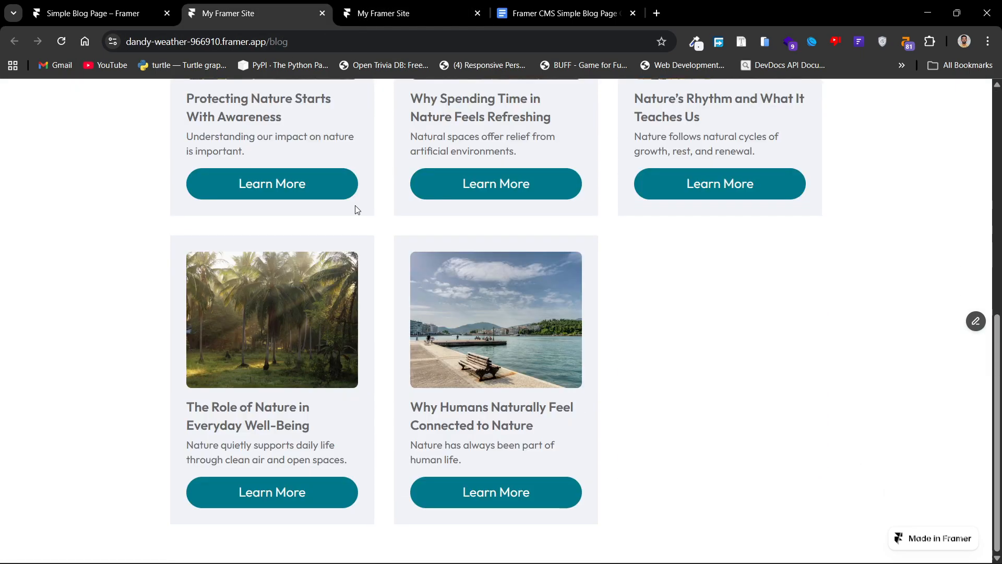
scroll(355, 209, "up", 5)
scroll(358, 213, "down", 1)
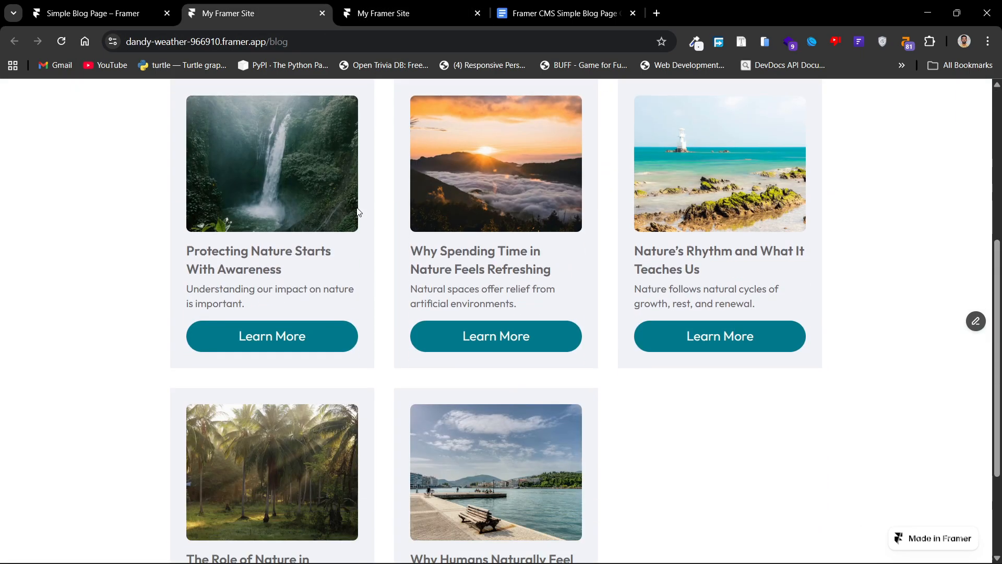
scroll(358, 213, "up", 3)
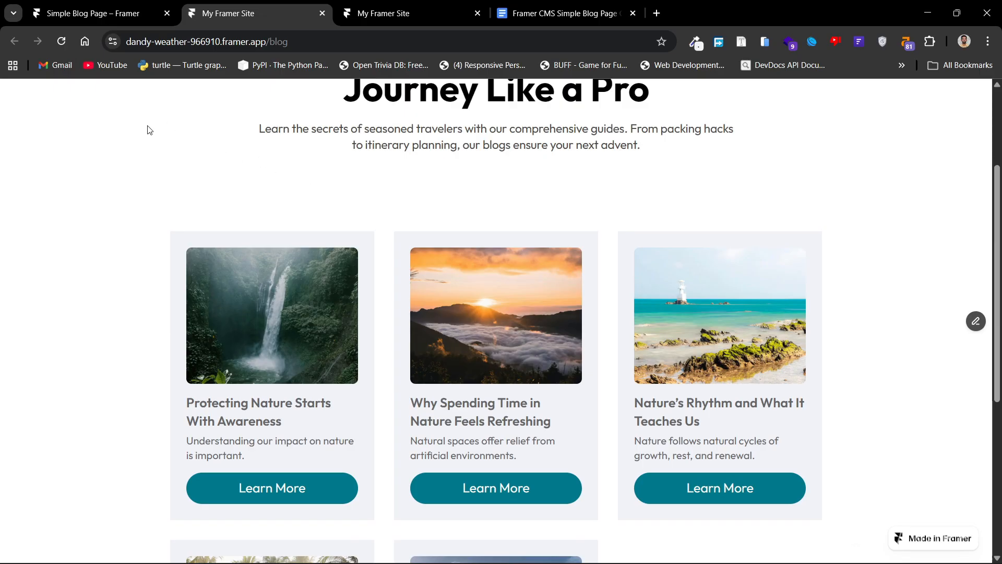
Switch to the Framer editor and examine the variable options for the first blog card image's fill.
left_click(109, 13)
left_click(383, 210)
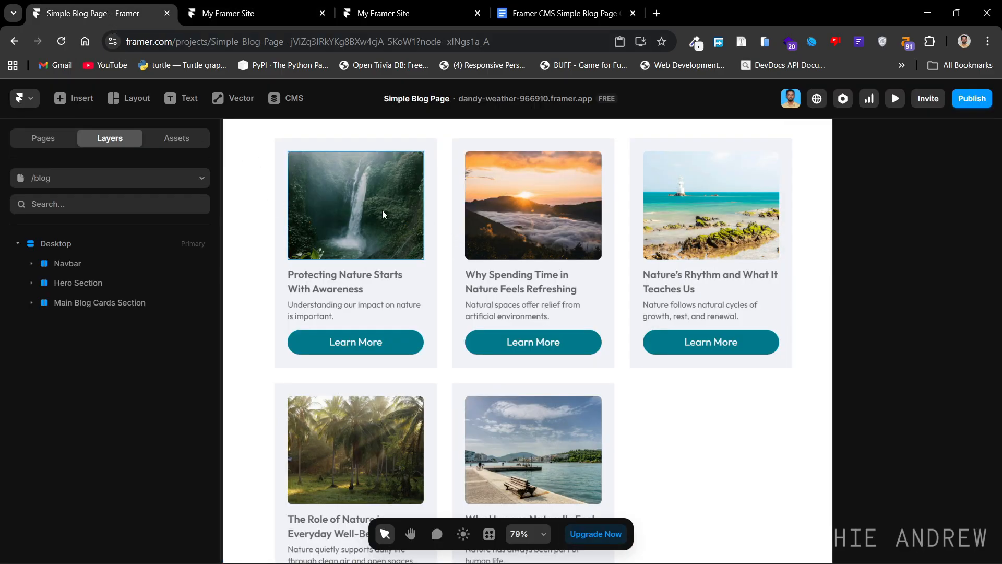
left_click(353, 215, "ctrl")
key("space")
left_click_drag(415, 212, 473, 221)
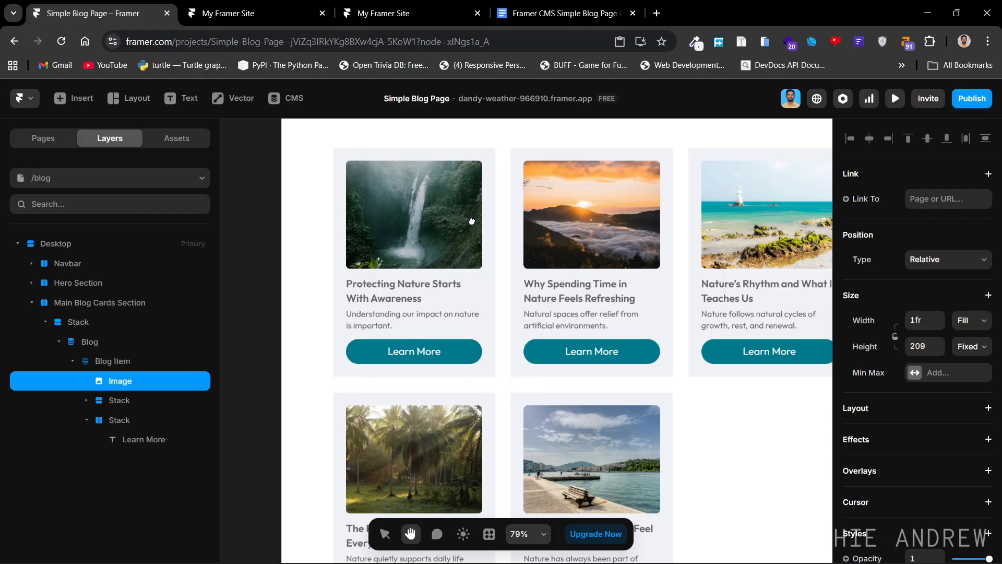
scroll(955, 340, "down", 5)
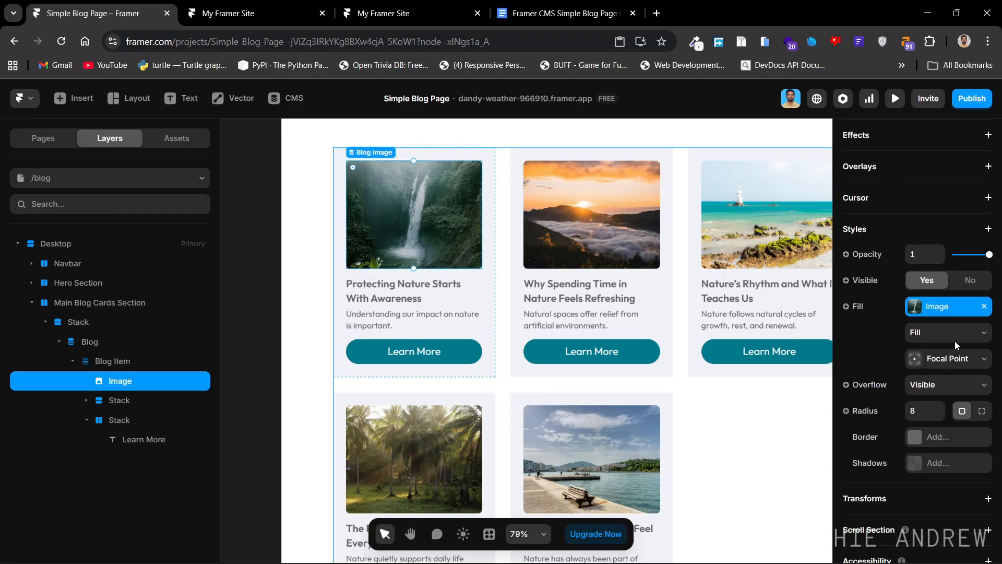
left_click(868, 308)
mouse_move(879, 362)
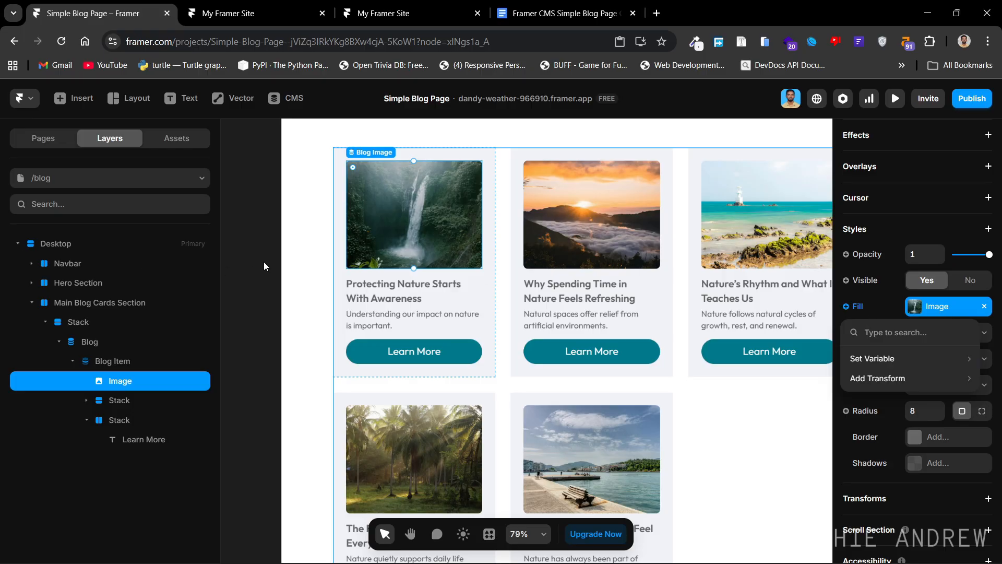
key("Escape")
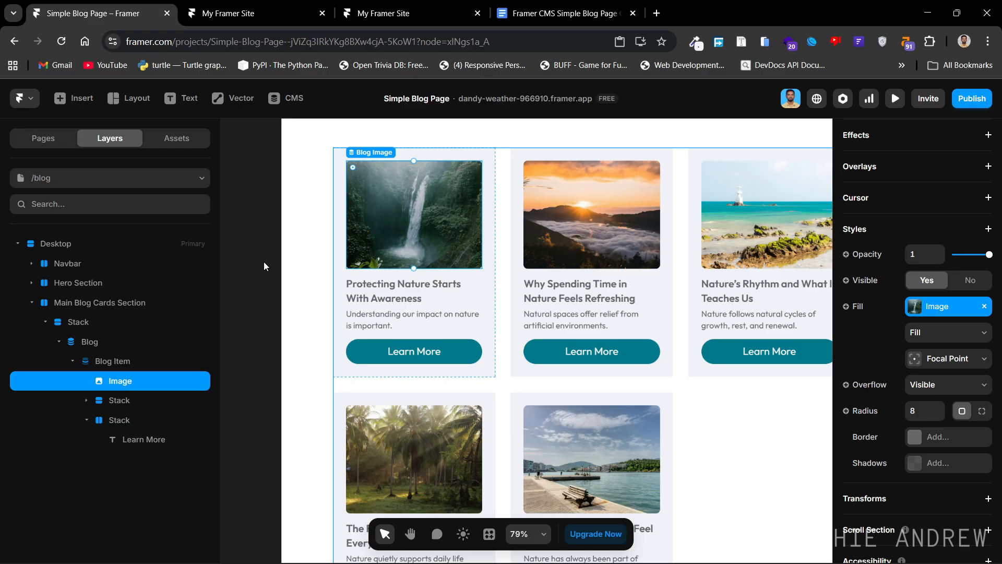
Collapse the nested layers of the Main Blog Cards Section and clear the selection.
left_click(264, 262)
left_click(151, 418)
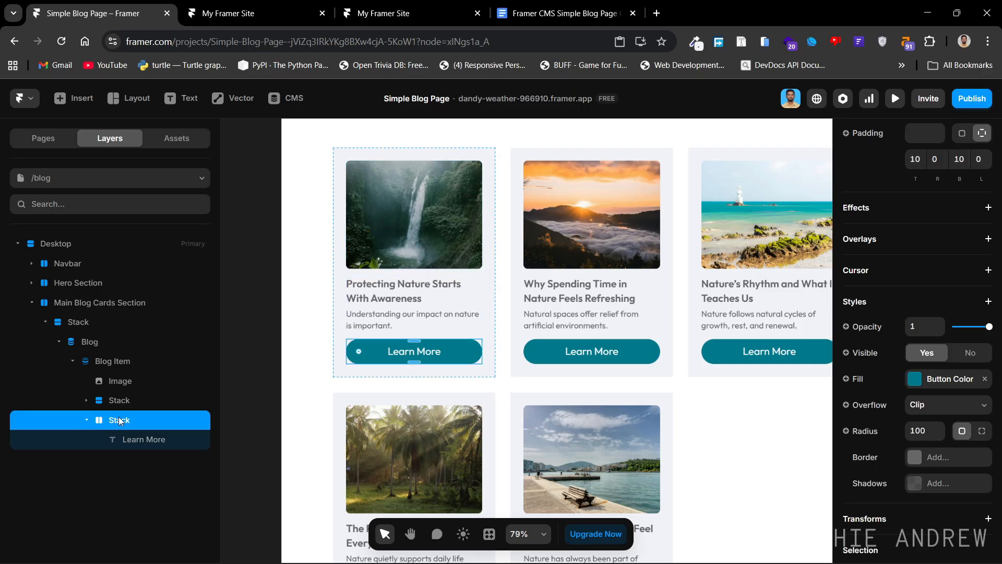
left_click(86, 419)
left_click(73, 361)
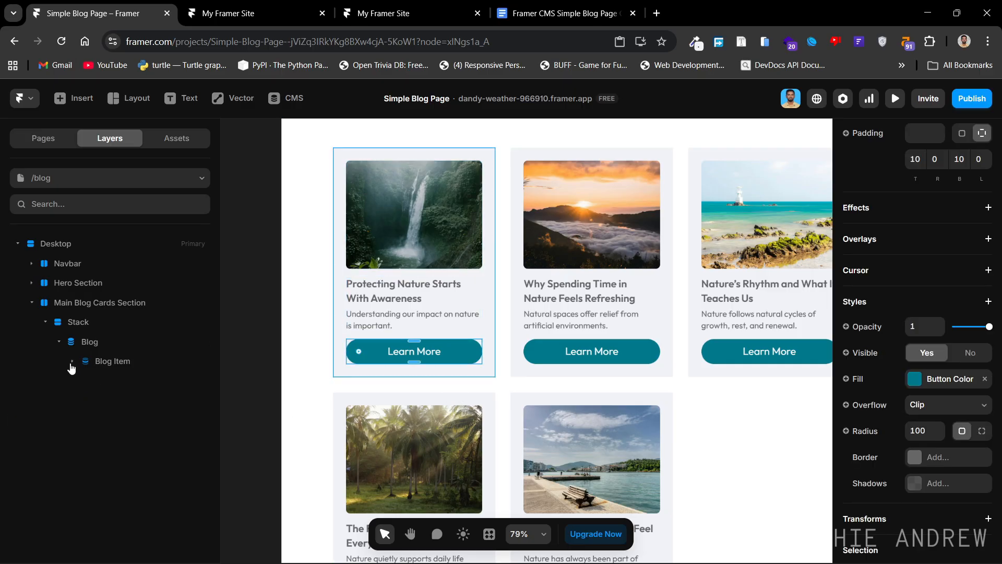
left_click(59, 342)
left_click(45, 321)
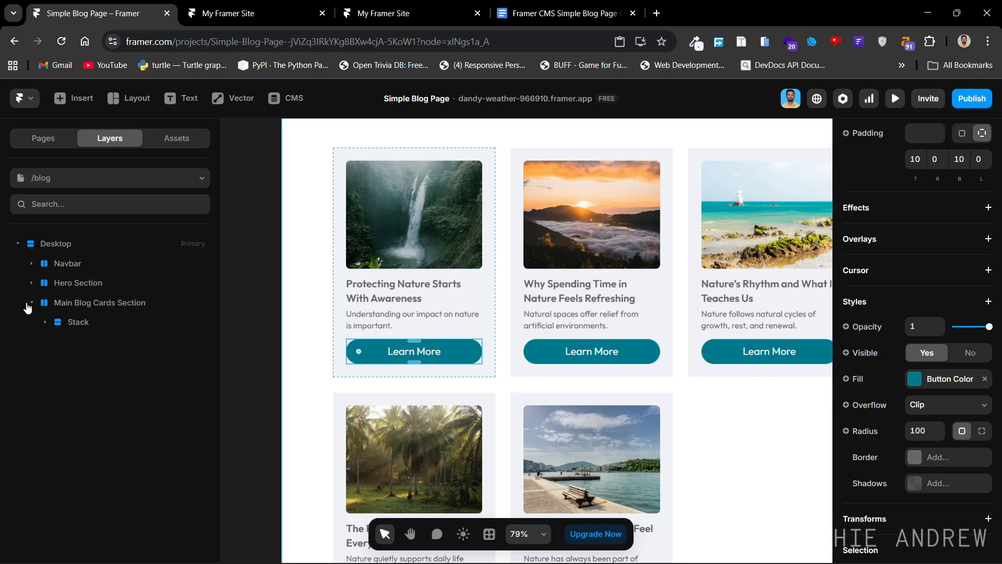
left_click(32, 302)
left_click_drag(604, 364, 573, 386)
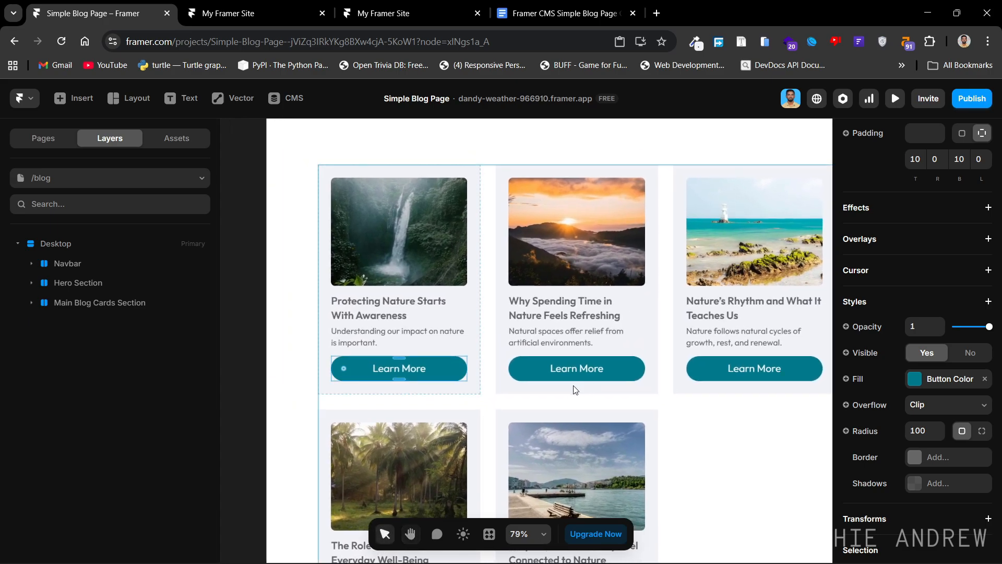
left_click(251, 376)
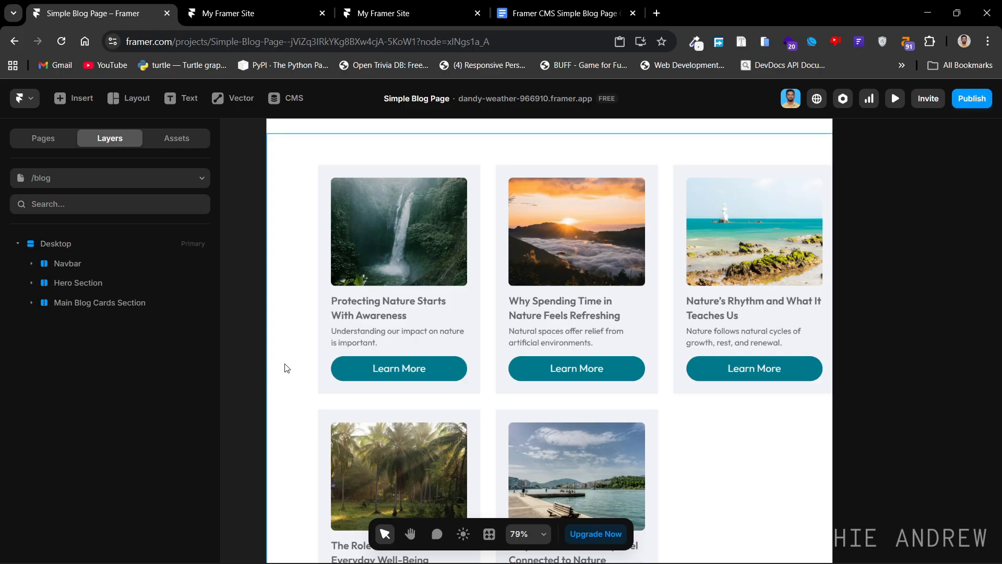
Link the first blog card's Learn More button stack to the /blog/:slug page.
left_click(357, 360)
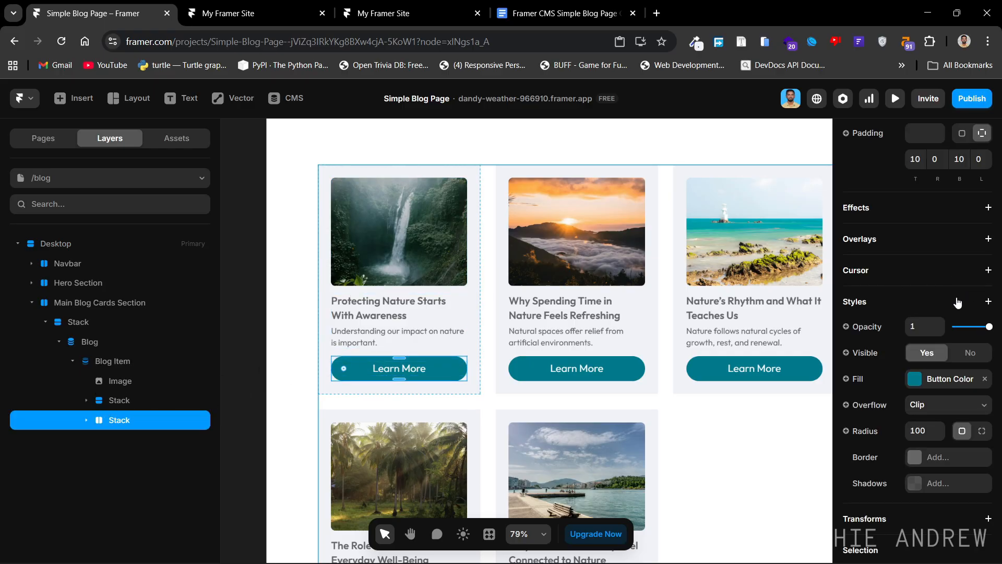
scroll(934, 323, "up", 5)
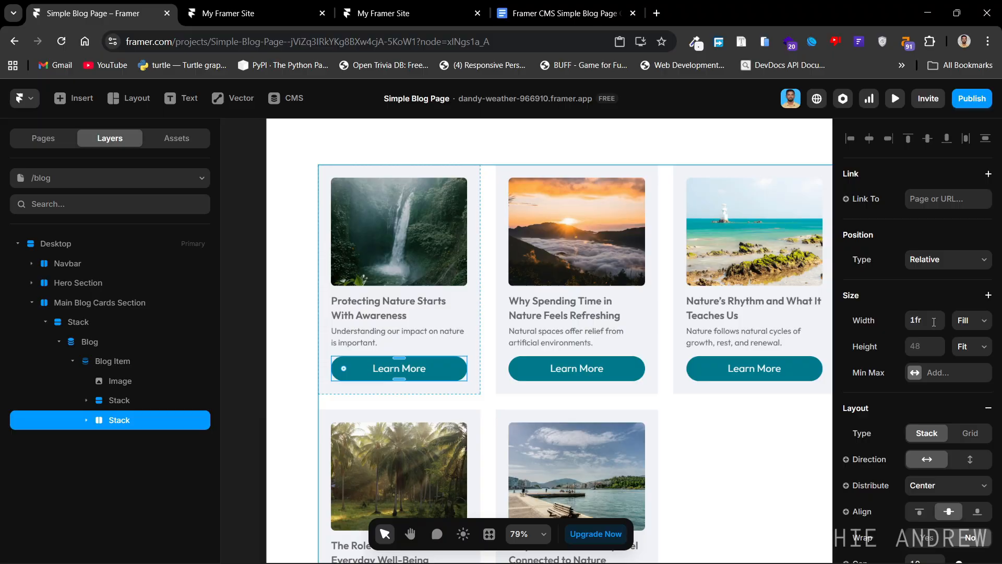
left_click(874, 201)
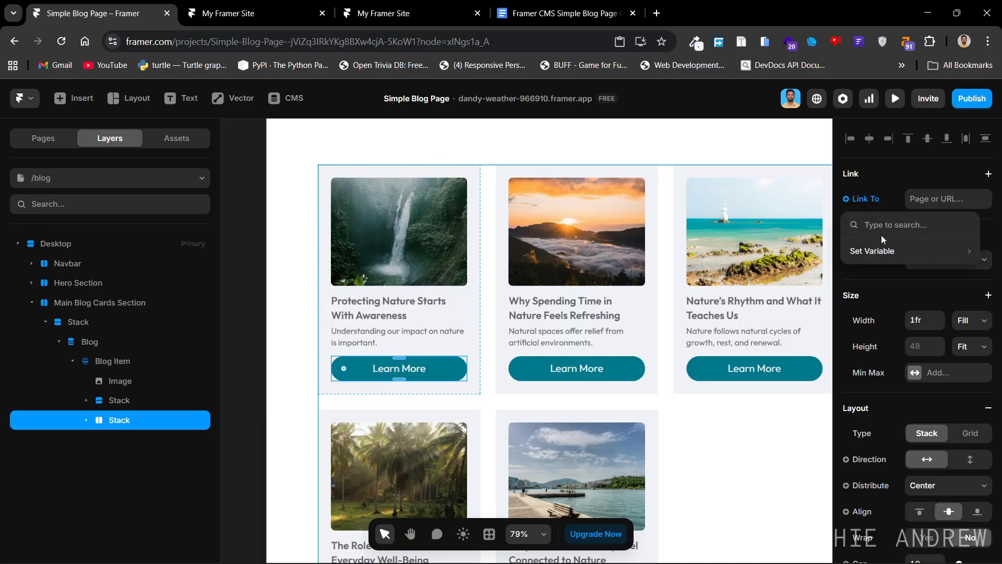
mouse_move(886, 252)
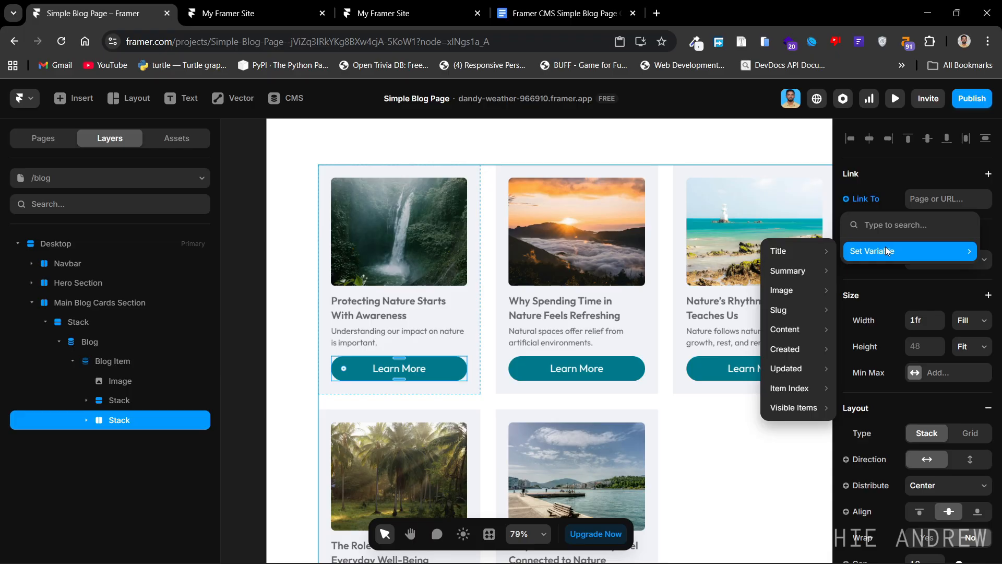
left_click(881, 174)
left_click(924, 198)
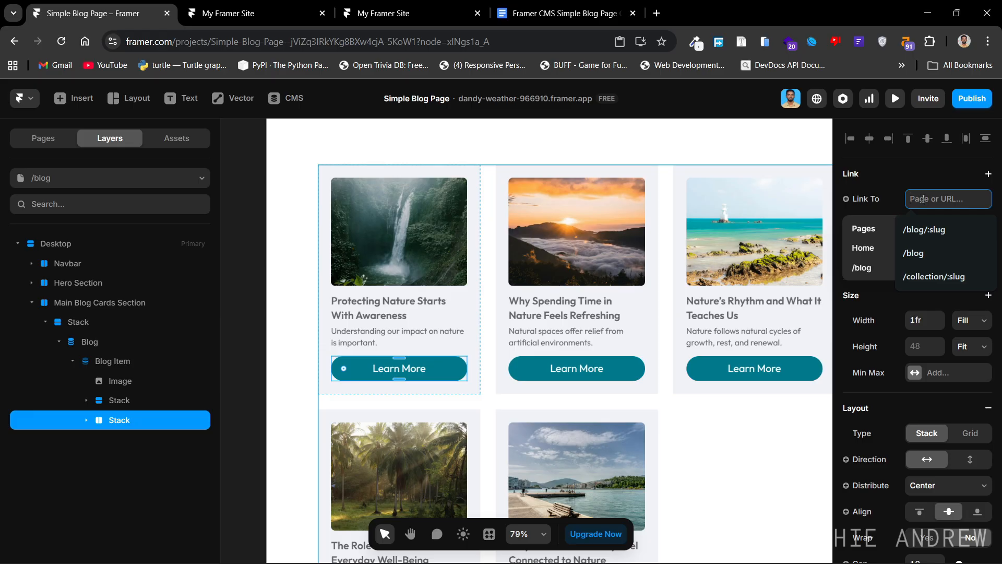
left_click(921, 225)
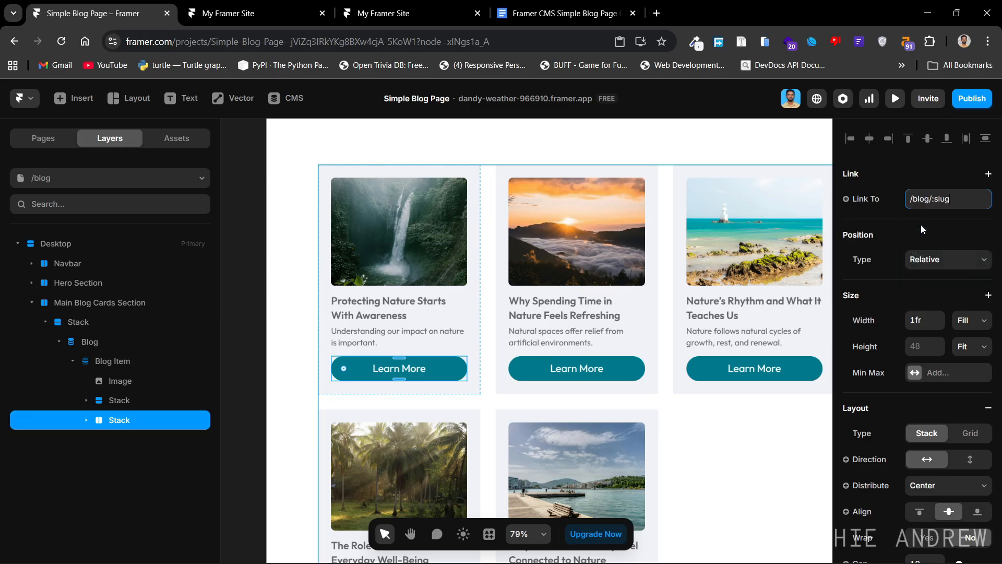
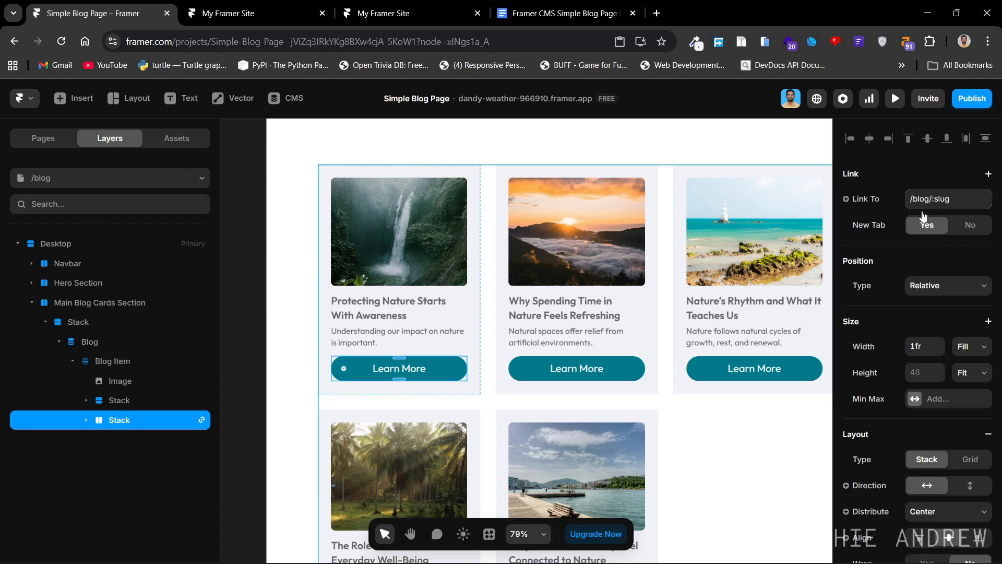
Collapse the layer tree and open the Blog collection's template page under /blog.
left_click(248, 256)
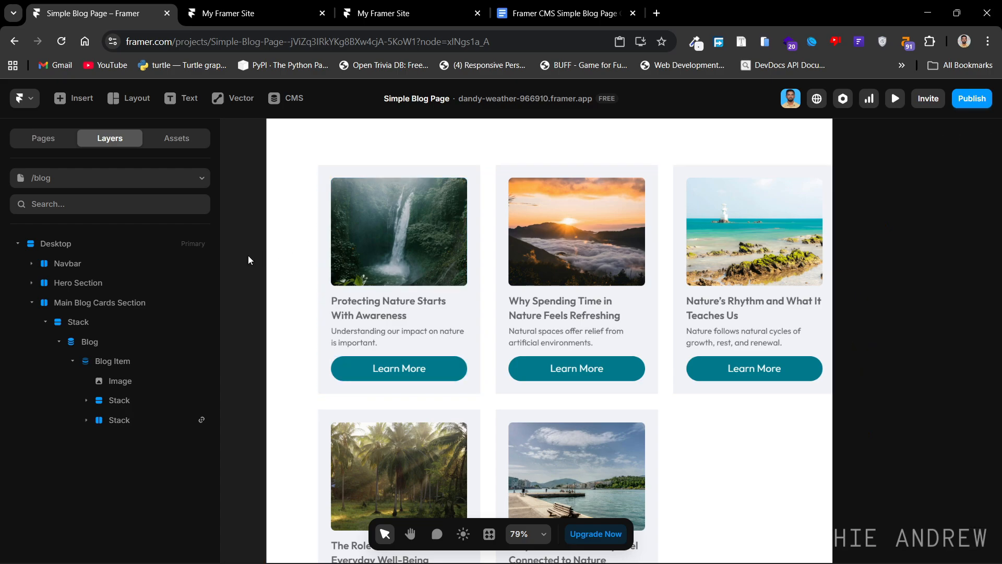
left_click(23, 244)
left_click(43, 140)
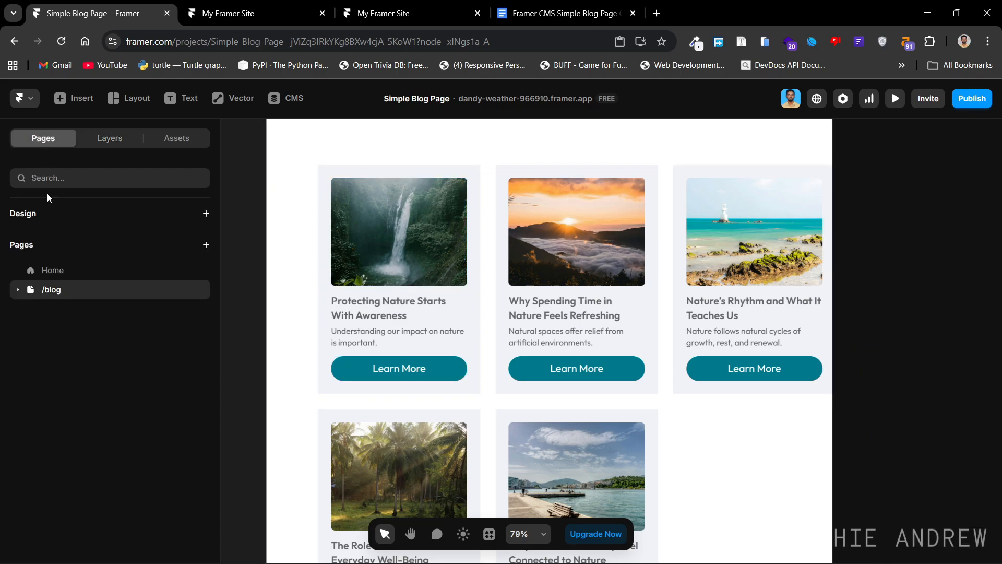
left_click(13, 290)
left_click(71, 309)
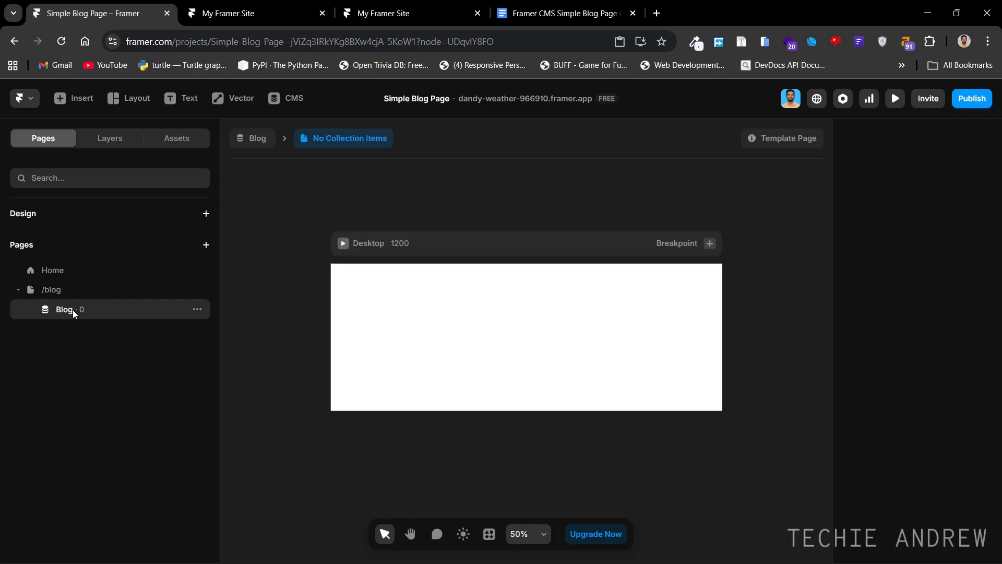
left_click_drag(305, 239, 334, 227)
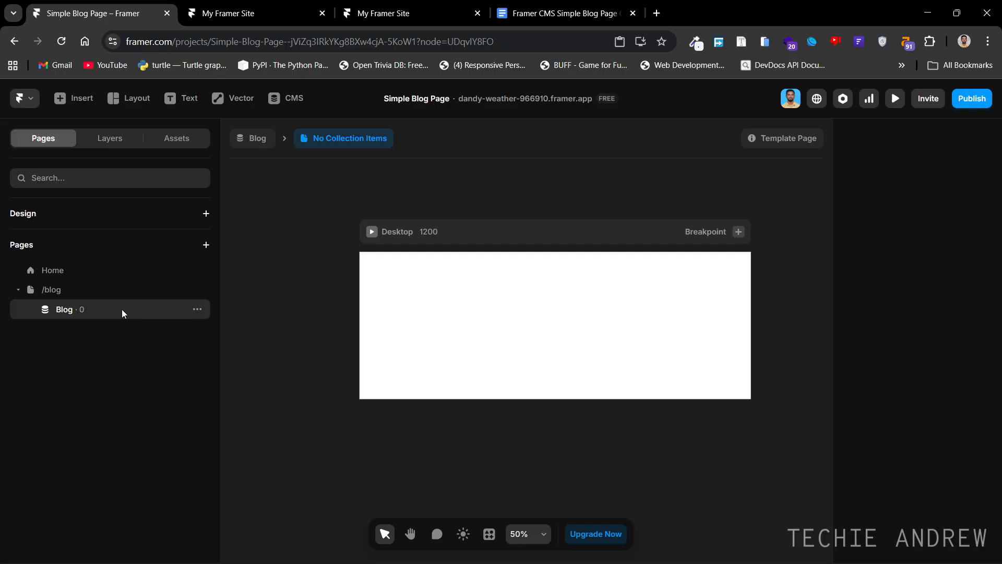
Check the Blog collection's items in the CMS and return to the /blog page.
left_click(292, 99)
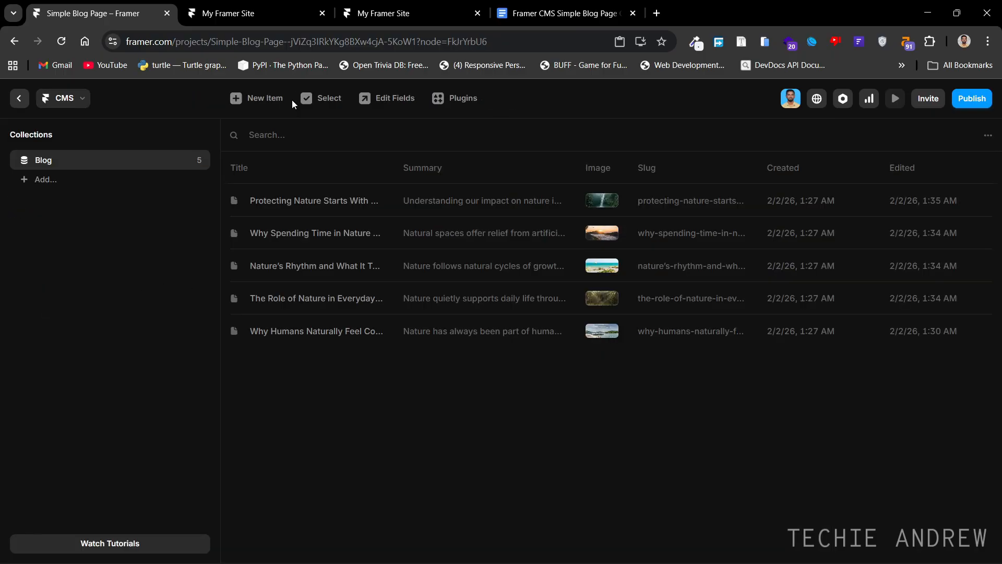
left_click(20, 99)
left_click(84, 289)
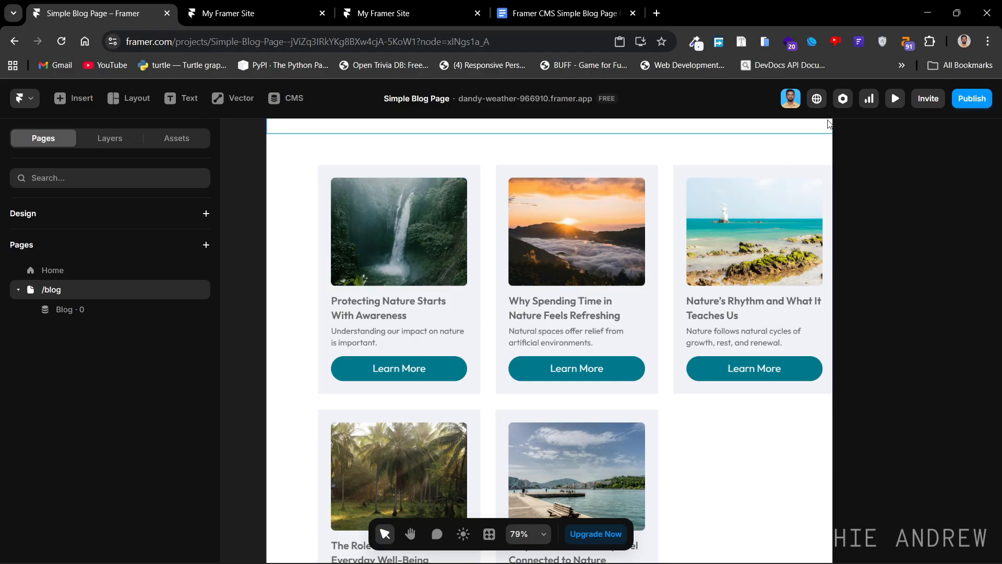
Select the Learn More button stack in the first blog card and check its link target.
left_click(472, 320)
scroll(866, 261, "up", 6)
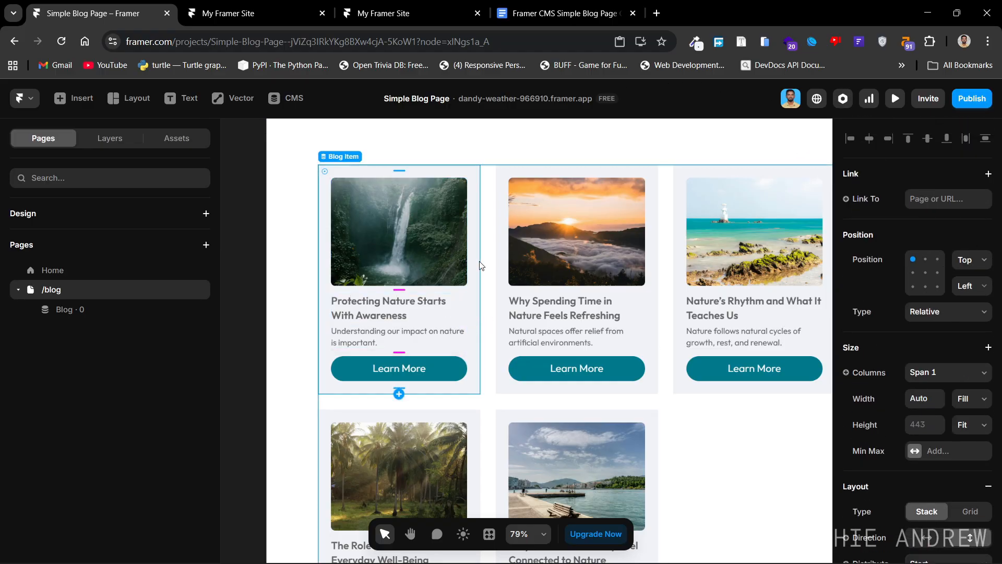
left_click(449, 367, "ctrl")
scroll(964, 235, "up", 8)
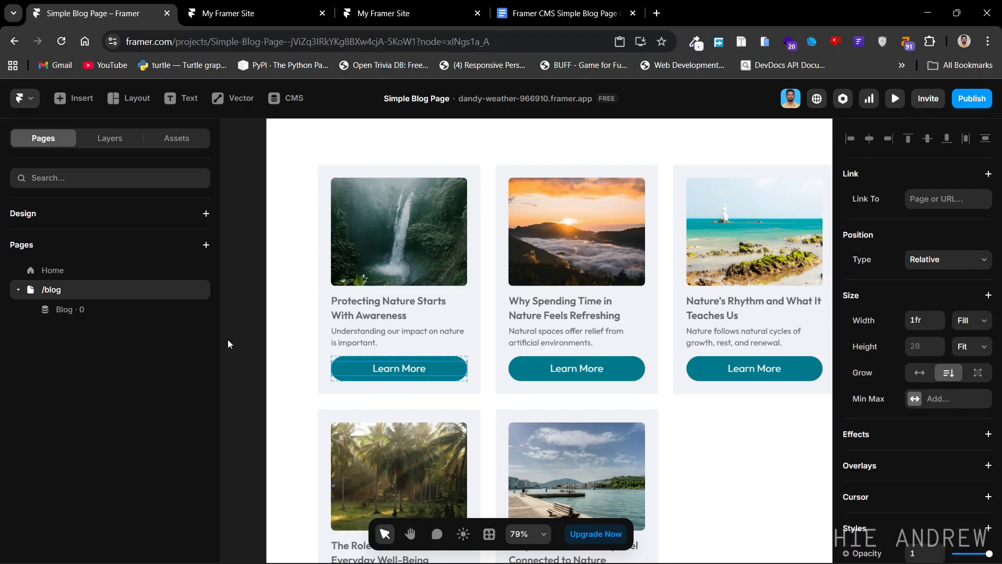
left_click(110, 138)
left_click(86, 420)
left_click(119, 419)
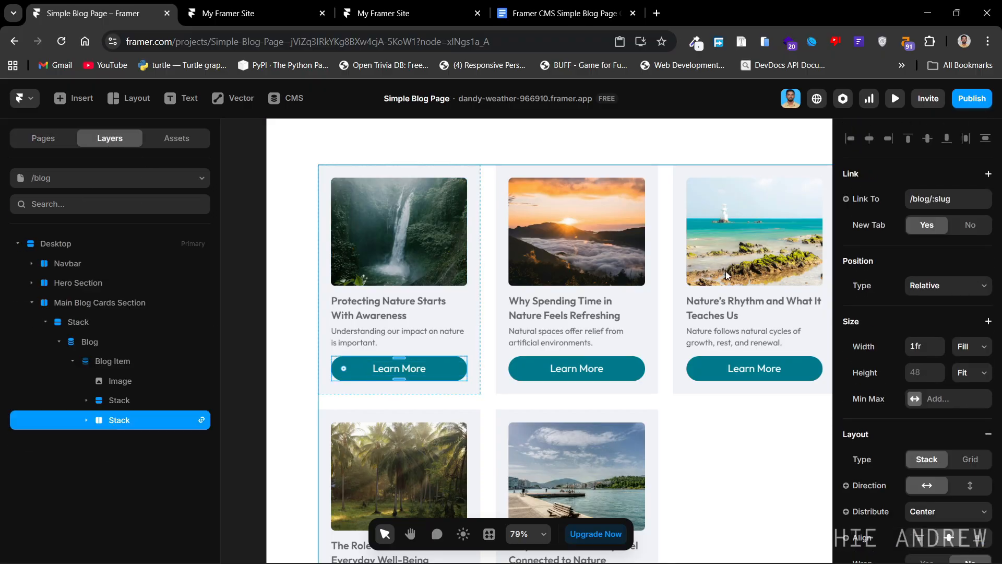
left_click(864, 201)
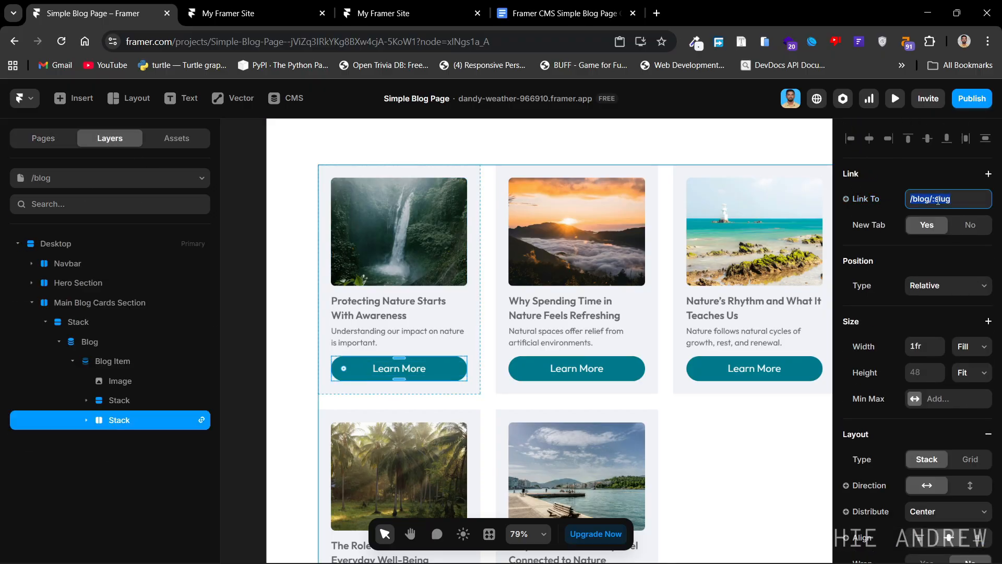
left_click(218, 218)
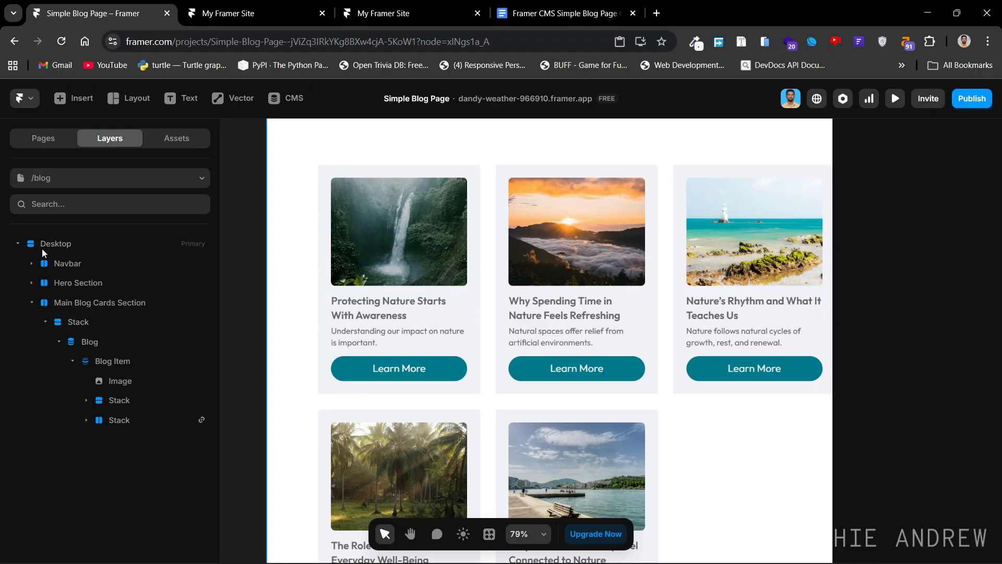
Delete the empty Blog collection template page nested under /blog.
left_click(18, 245)
left_click(36, 140)
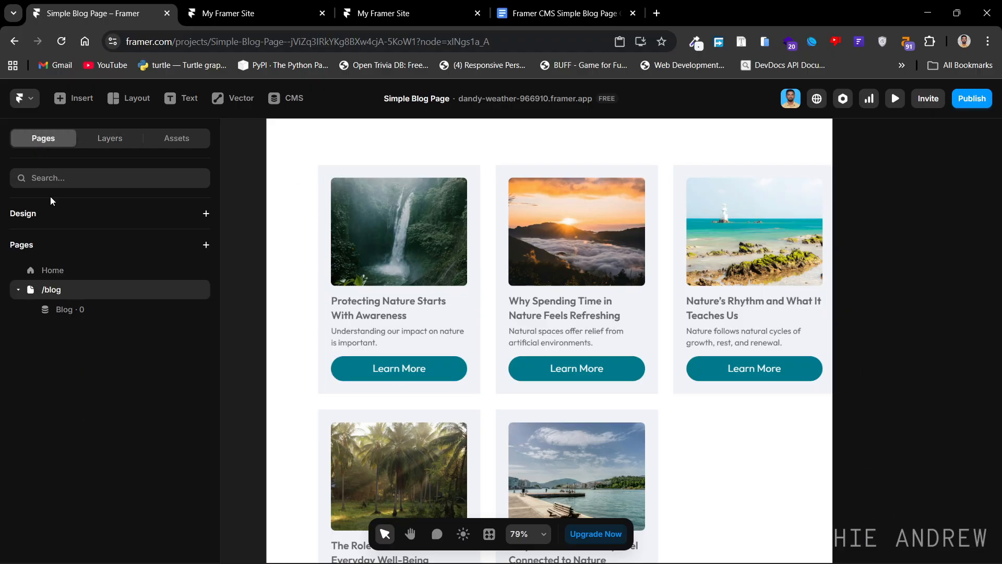
left_click(62, 309)
left_click(193, 313)
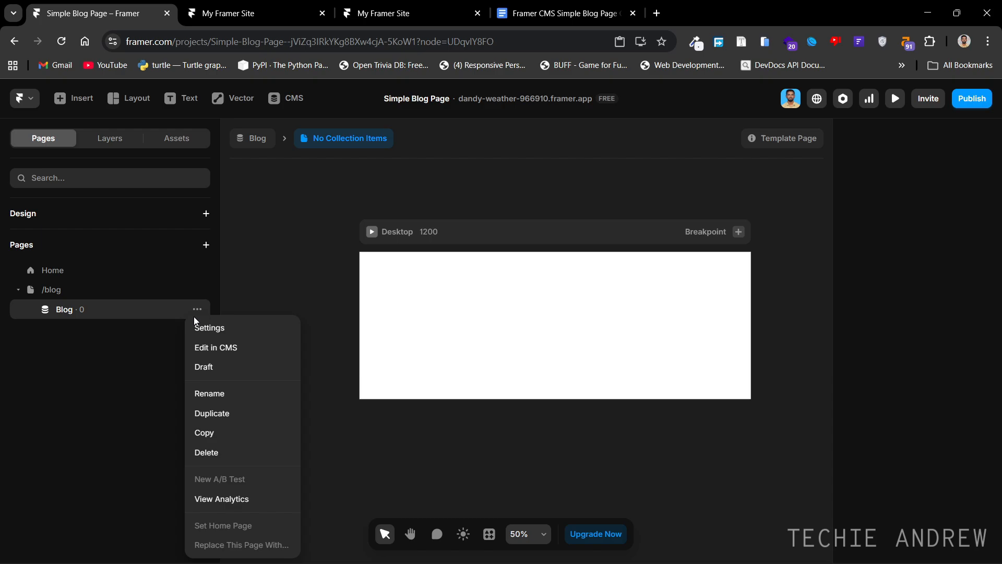
left_click(214, 348)
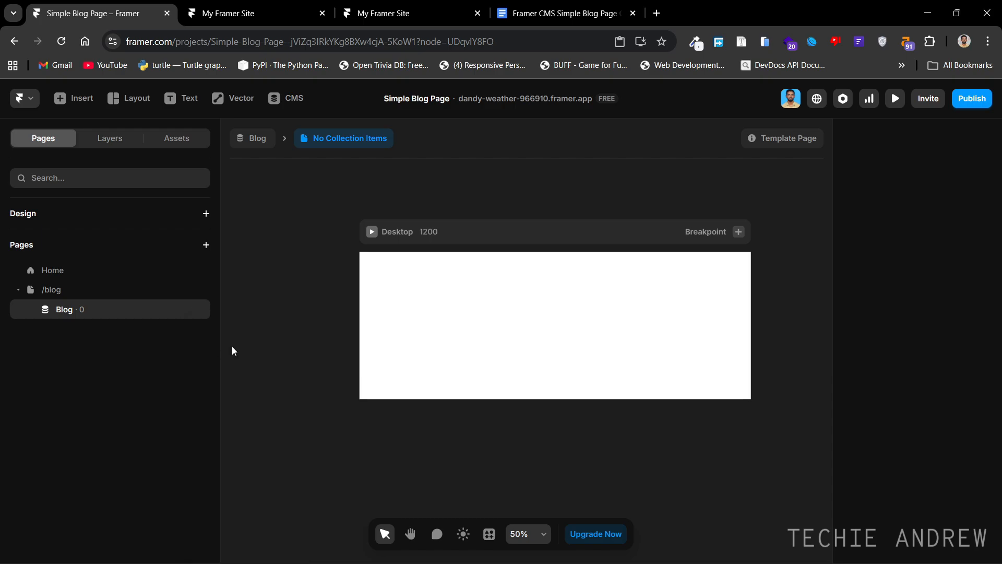
left_click(191, 309)
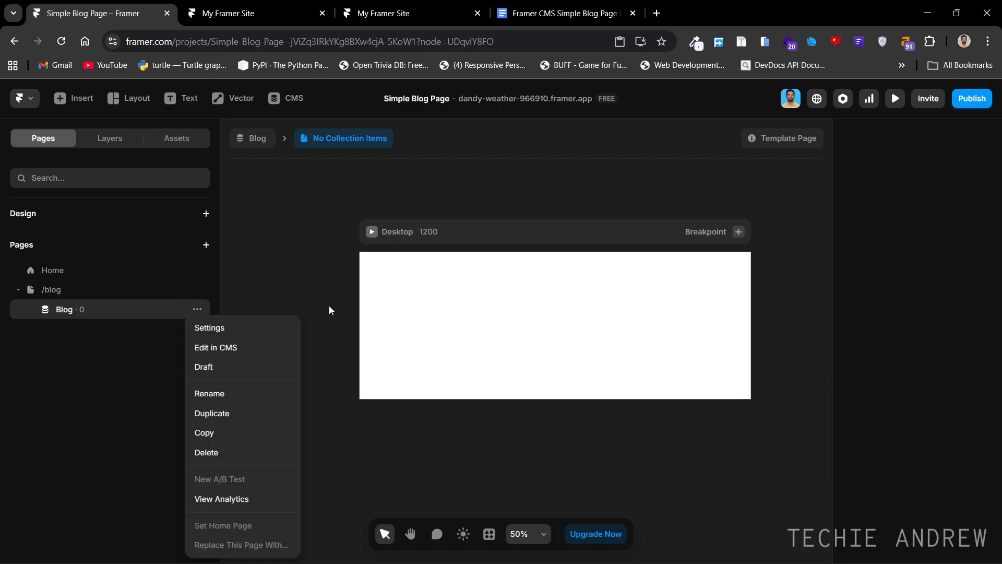
left_click(306, 291)
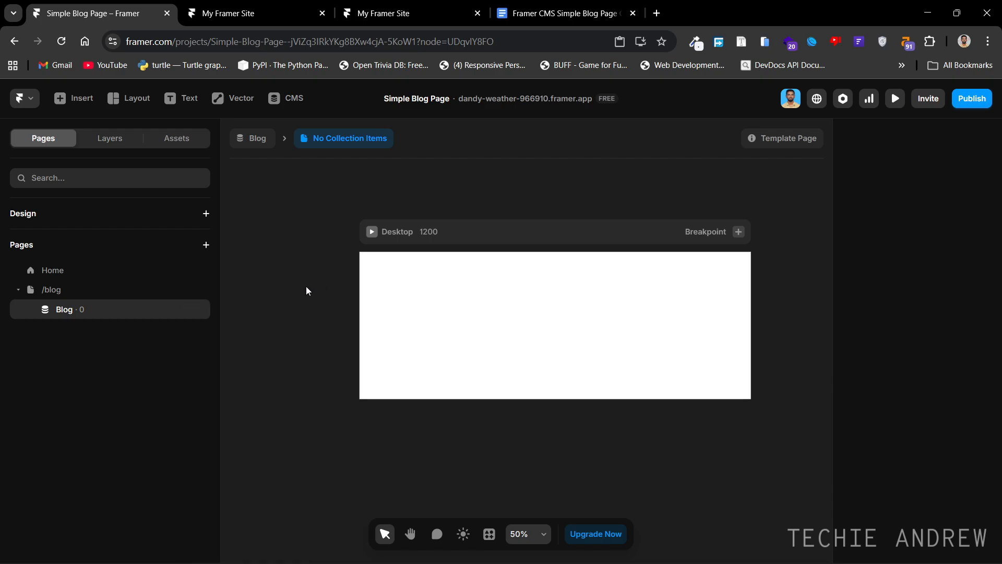
left_click(197, 309)
left_click(220, 452)
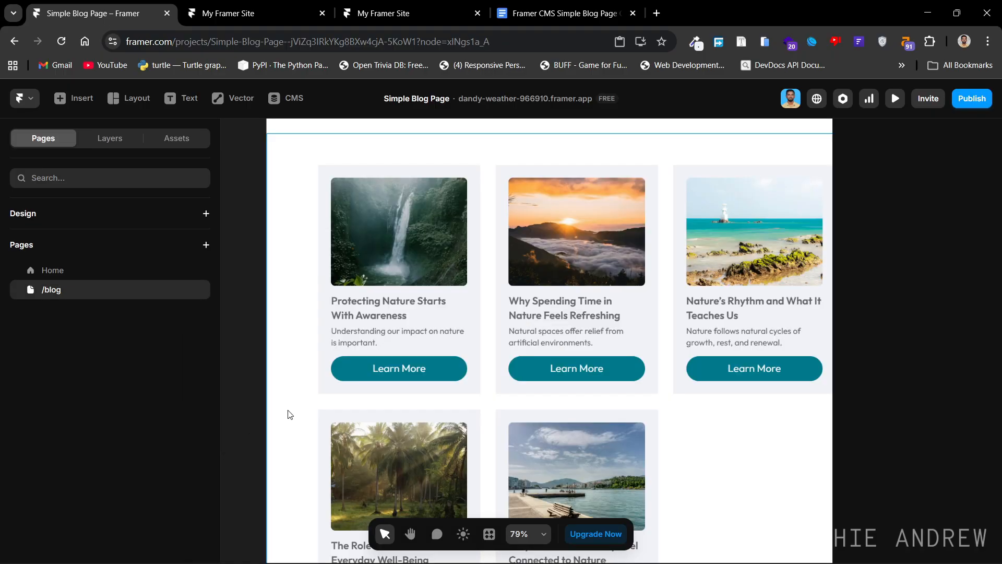
Create a new CMS detail page for the Blog collection at /blog/:slug and look over its generated layout.
left_click(197, 289)
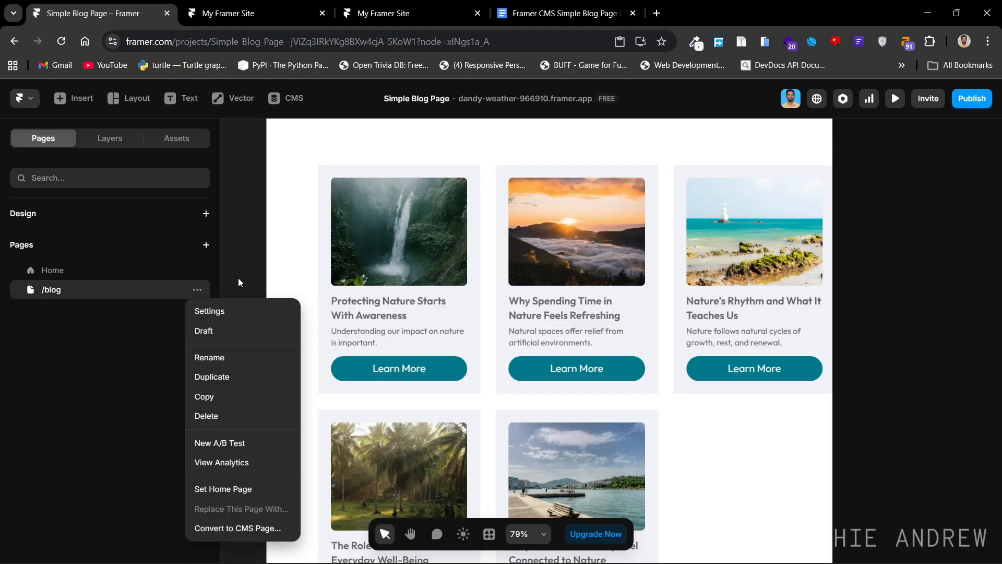
left_click(150, 302)
left_click(206, 244)
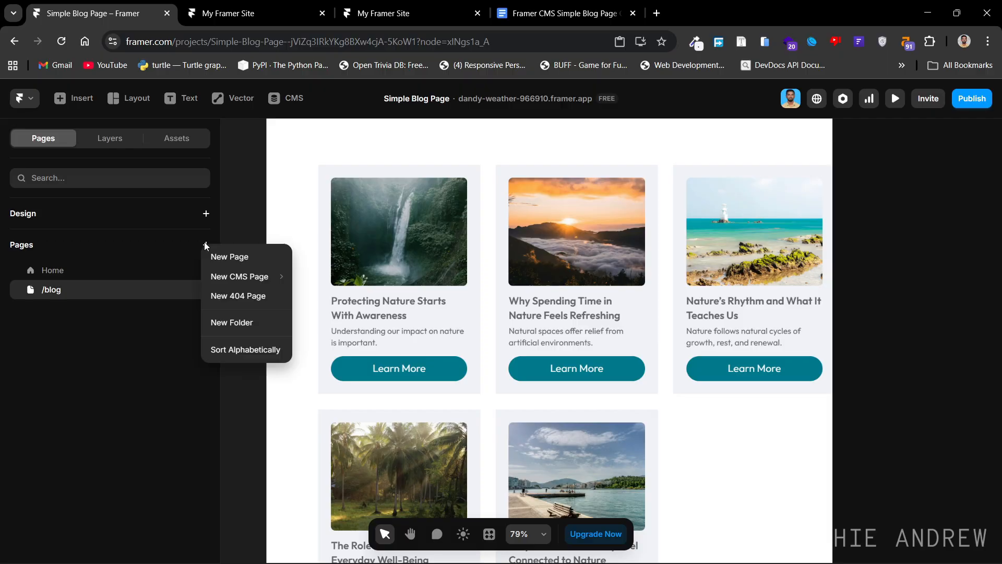
mouse_move(224, 276)
mouse_move(321, 276)
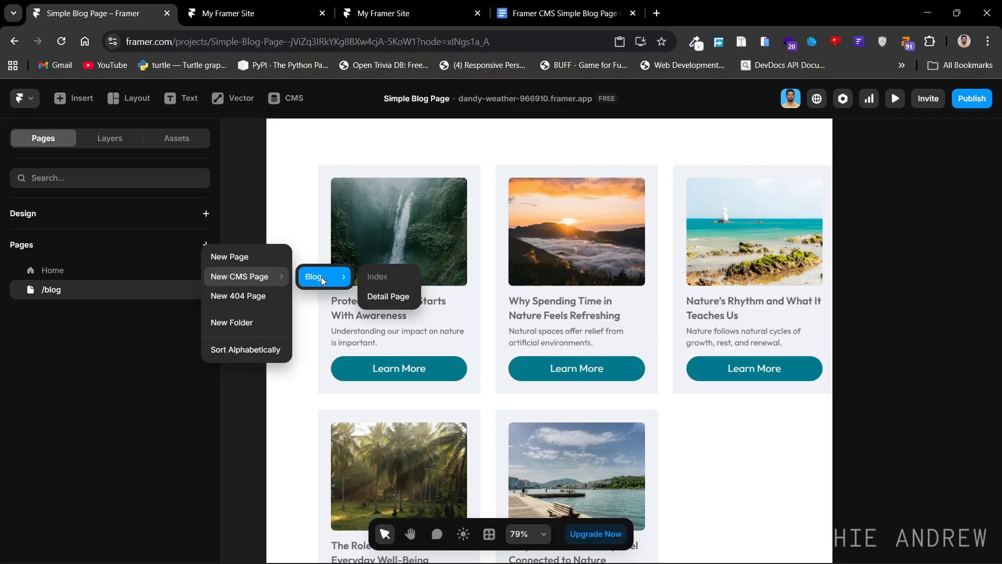
left_click(385, 296)
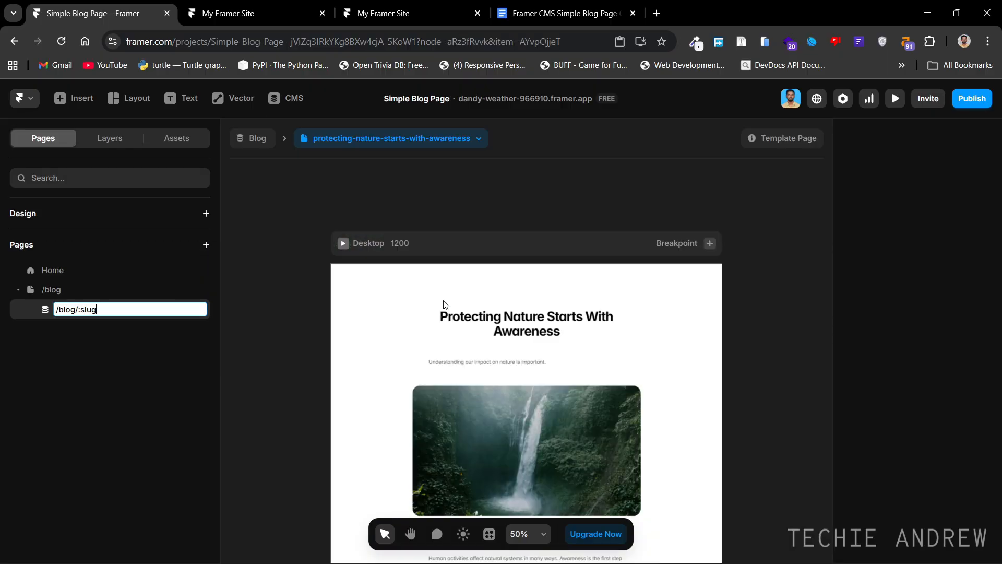
left_click_drag(770, 424, 751, 275)
mouse_move(731, 499)
left_mouse_down()
mouse_move(721, 303)
mouse_move(741, 493)
left_mouse_up()
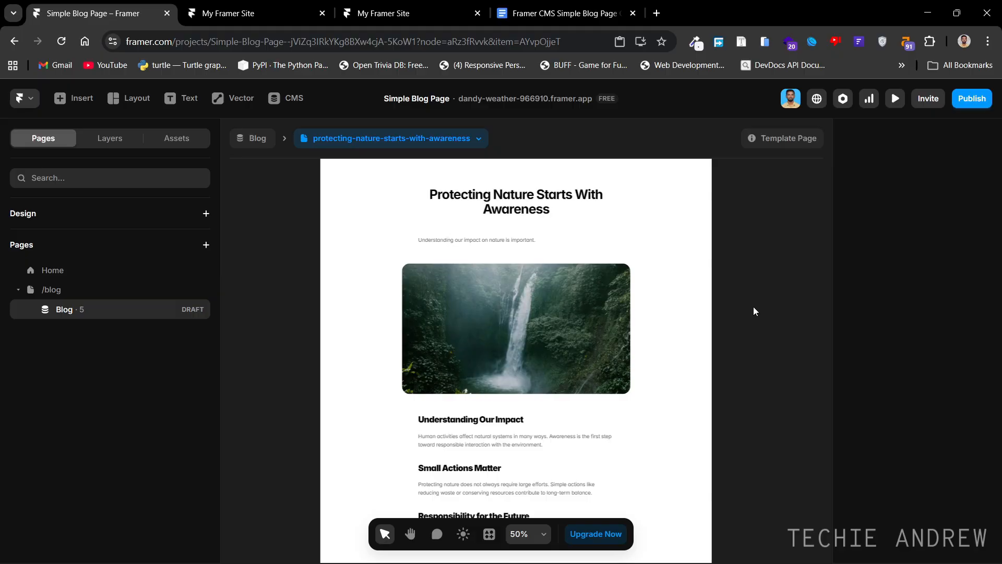
left_click_drag(754, 311, 748, 371)
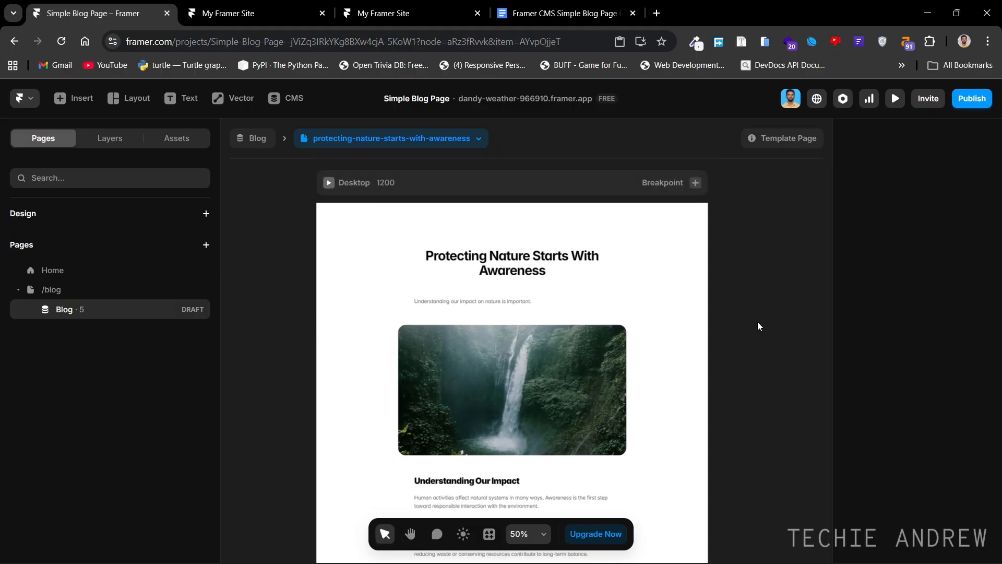
Turn off the draft status of the Blog detail page.
mouse_move(184, 307)
left_click(198, 310)
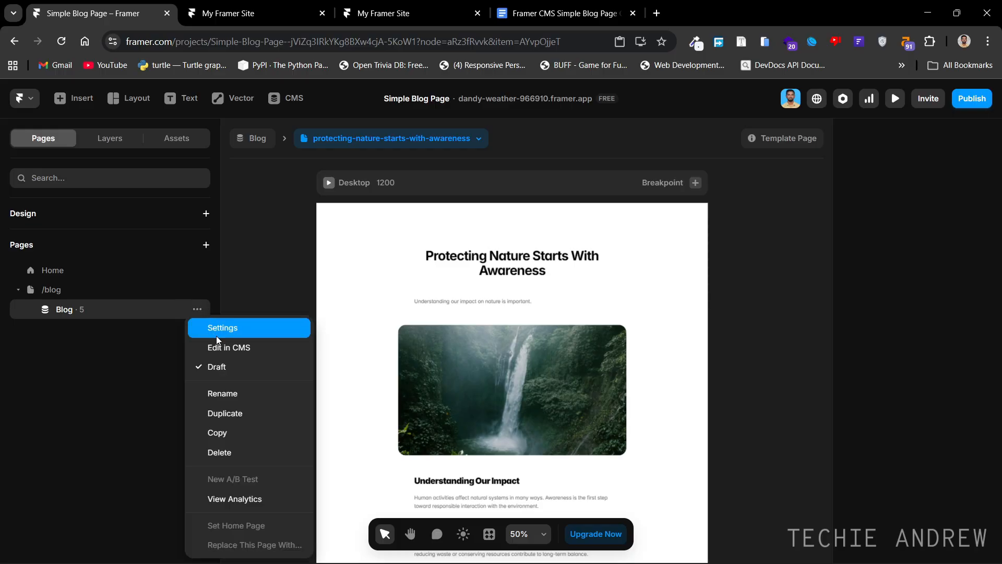
left_click(221, 364)
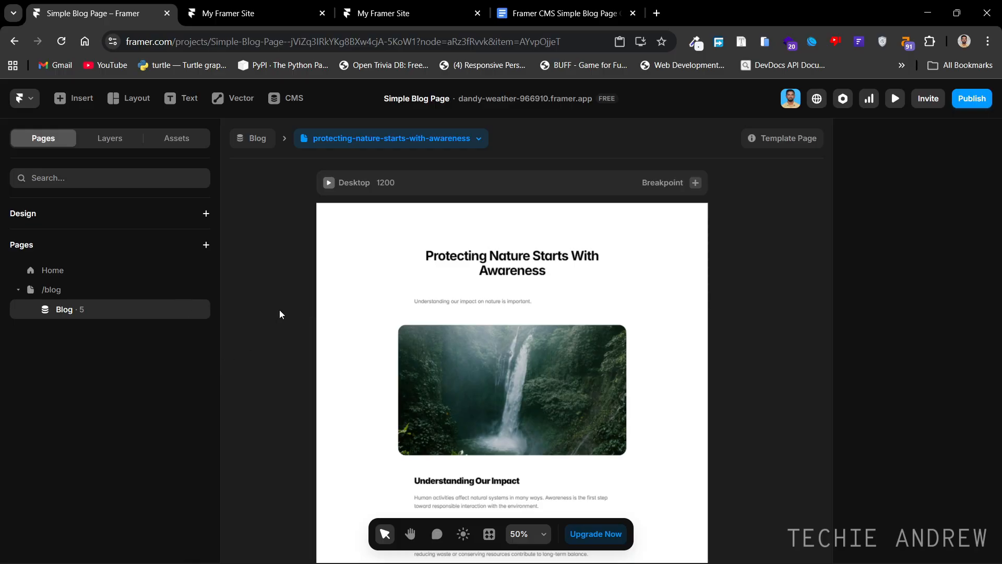
scroll(280, 314, "down", 1)
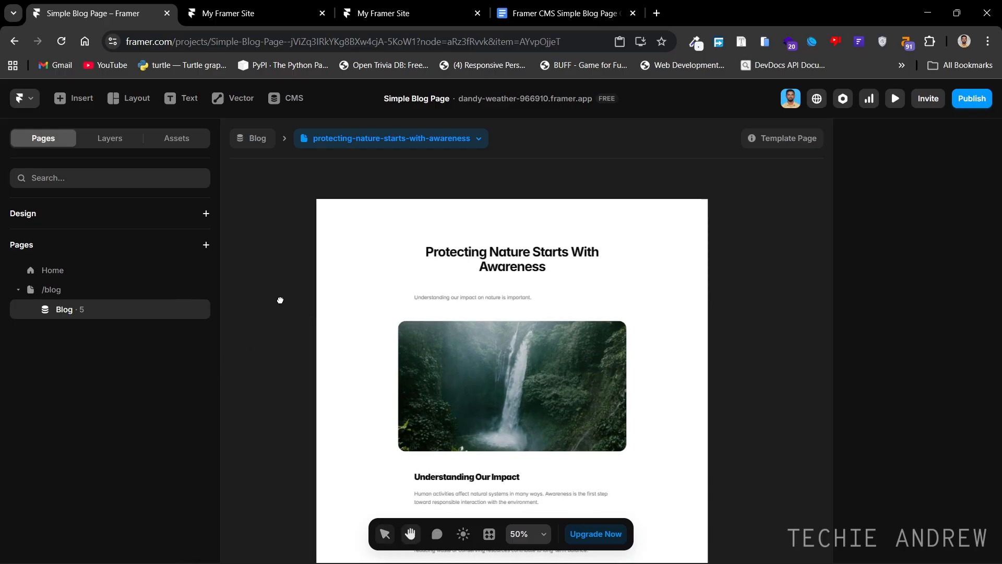
Return to the /blog page and clear the link from the first card's Learn More button stack.
left_click(126, 289)
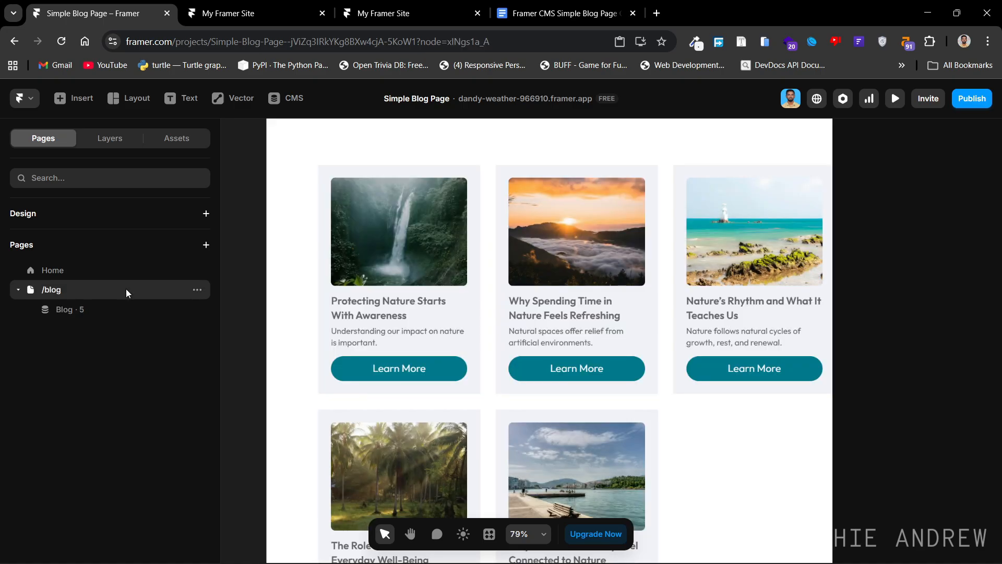
left_click(455, 360)
left_click(104, 141)
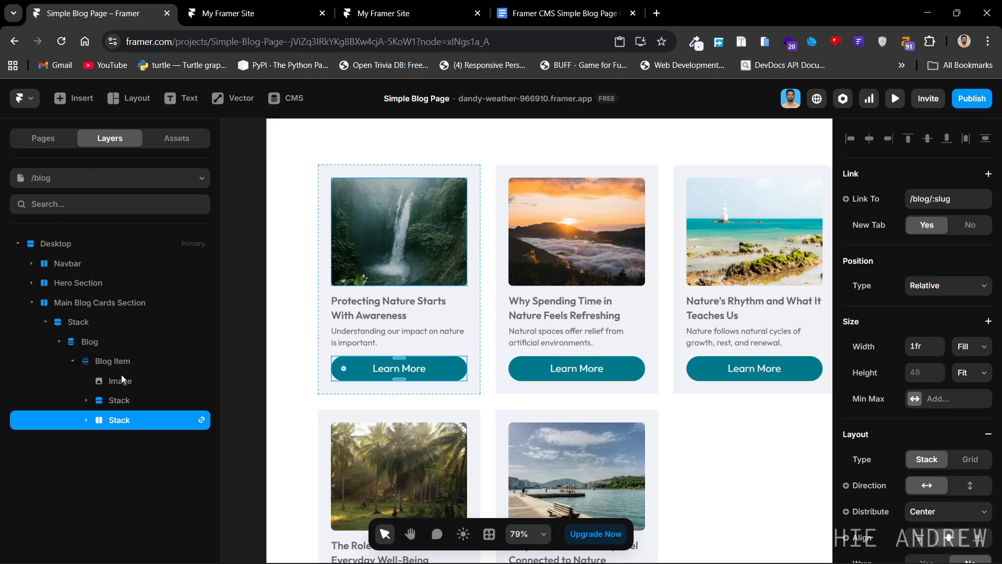
left_click(932, 204)
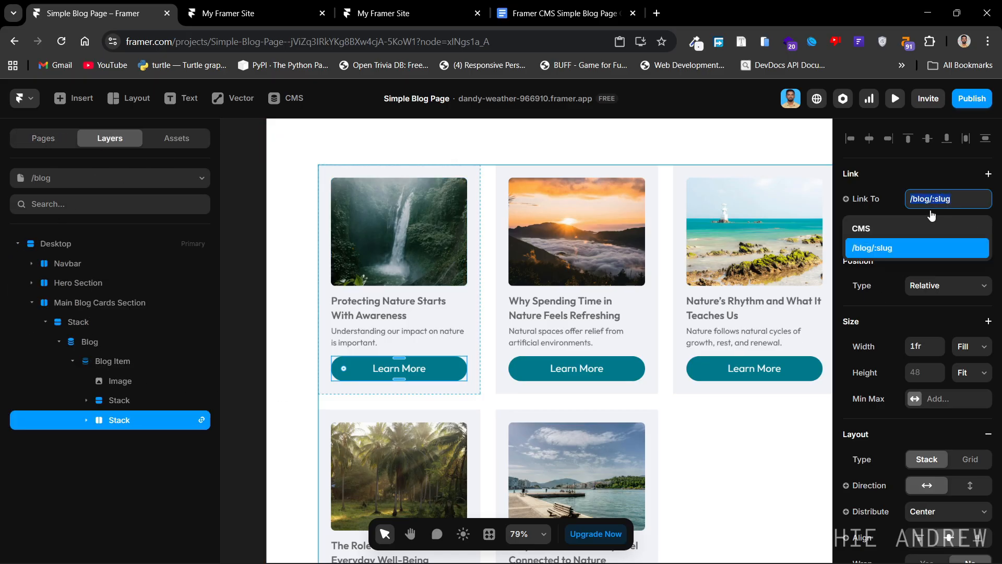
left_click(884, 247)
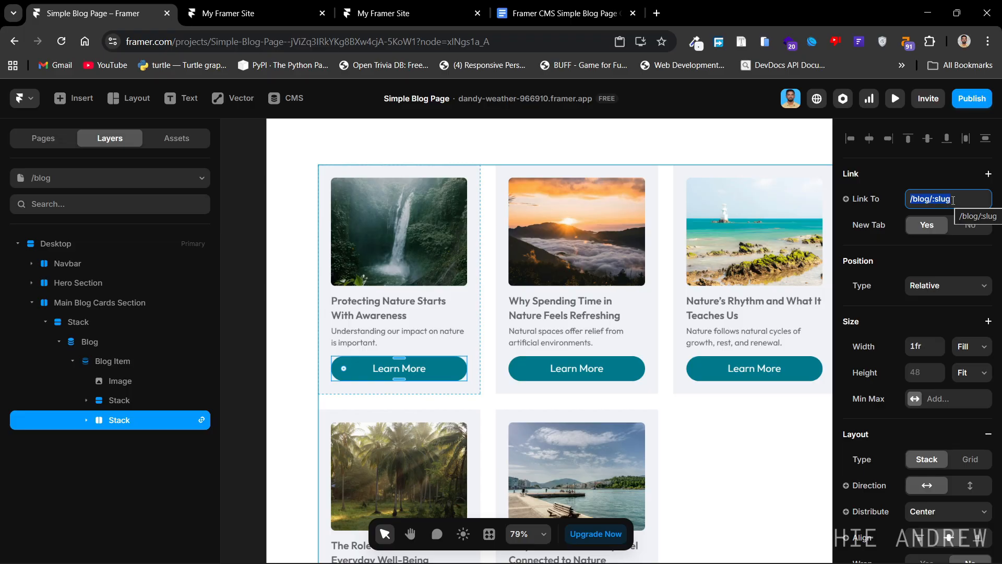
key("BackSpace")
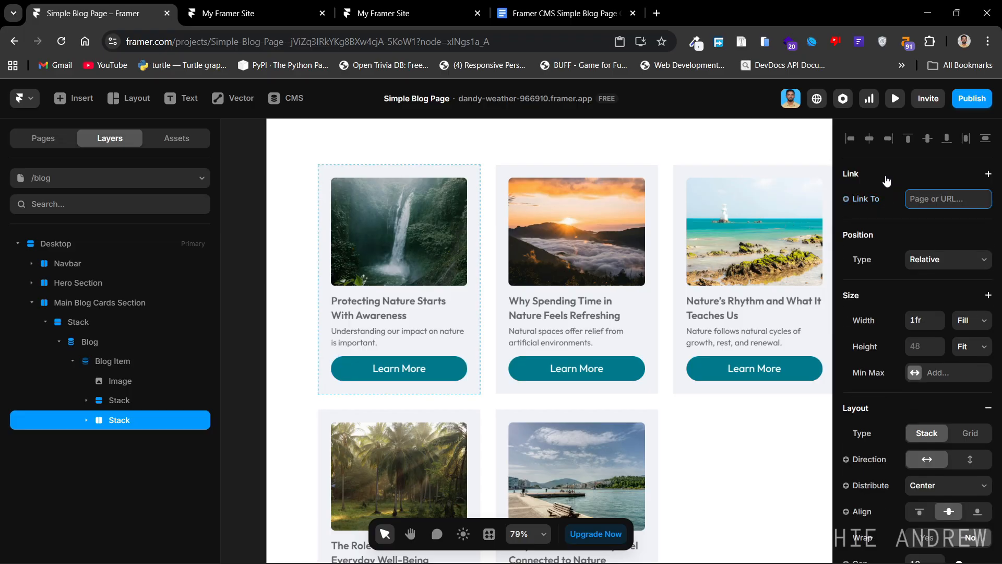
Link the first card's Learn More button stack to /blog/:slug and check that its slug uses the Blog item variable.
left_click(919, 194)
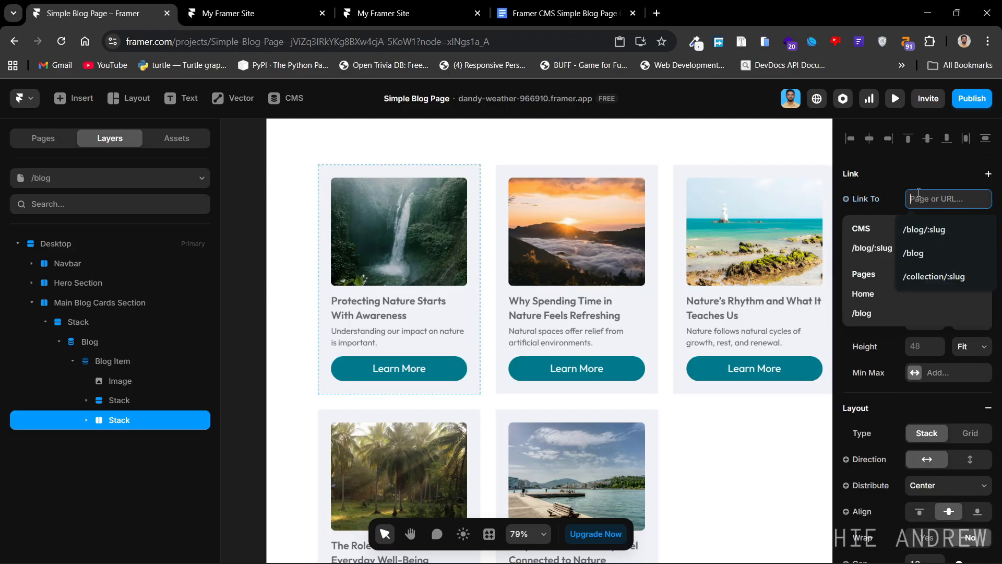
left_click(870, 247)
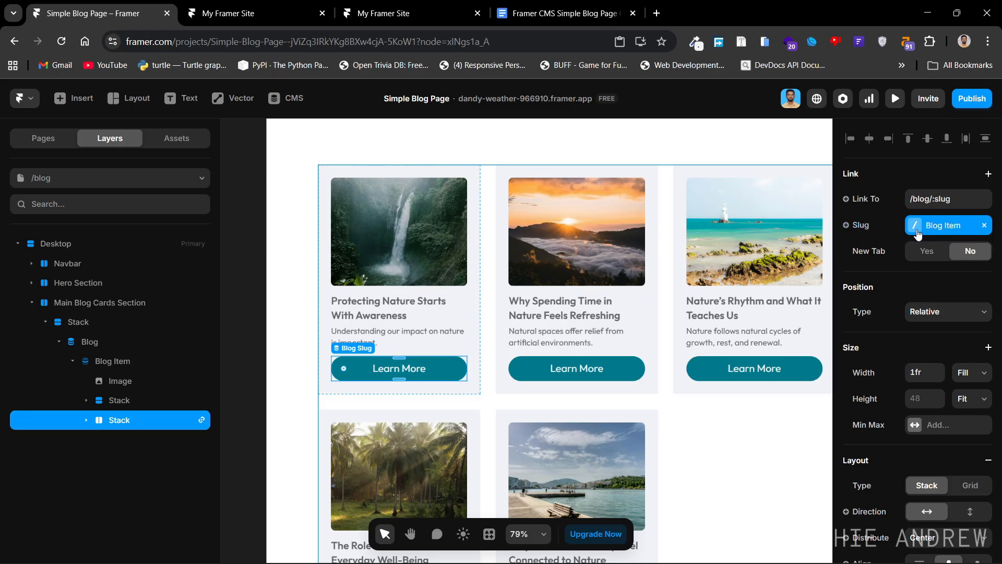
left_click(871, 229)
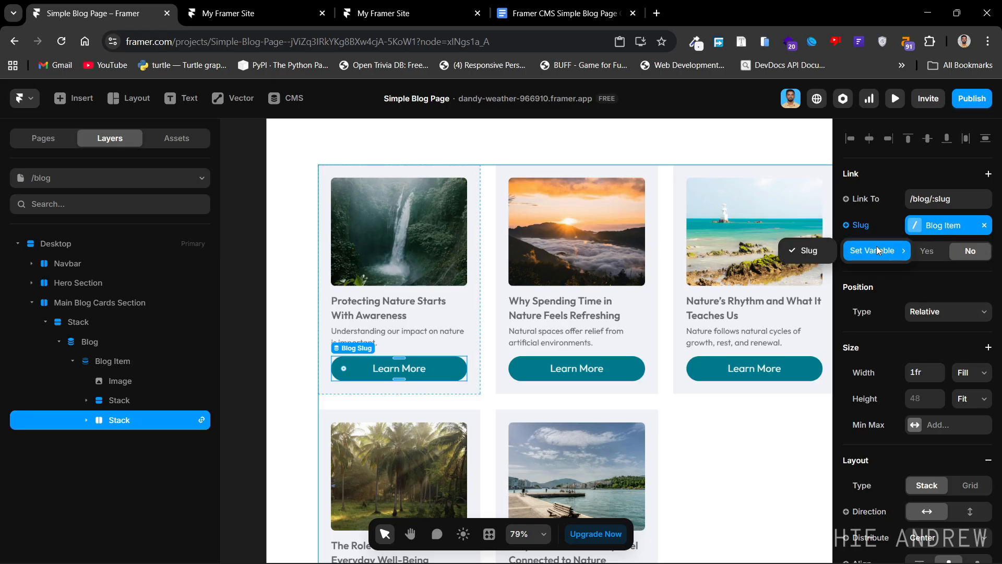
left_click(932, 268)
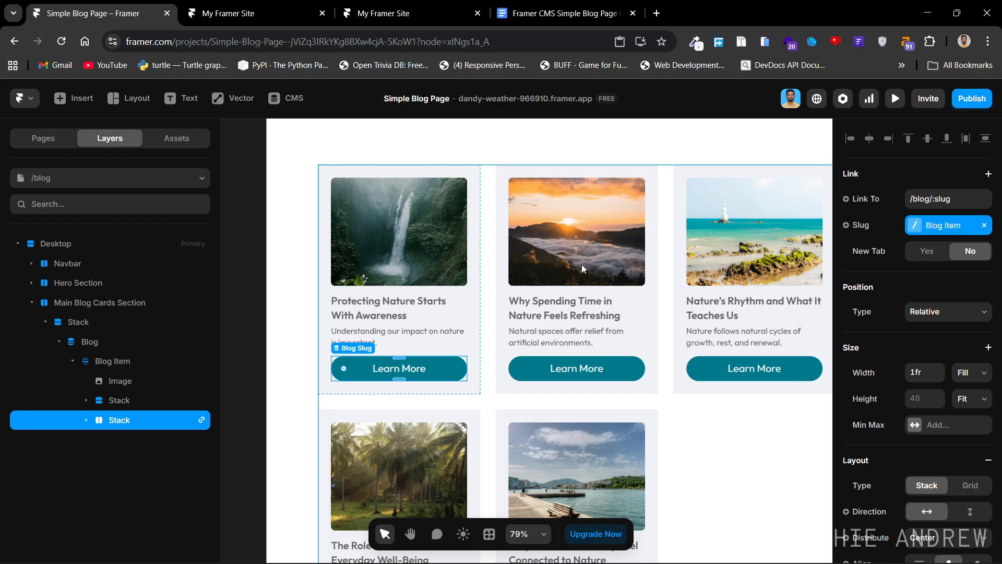
Review the blog cards on the canvas, collapse the layer tree and open the Blog detail page.
left_click_drag(583, 261, 548, 265)
scroll(547, 265, "down", 5)
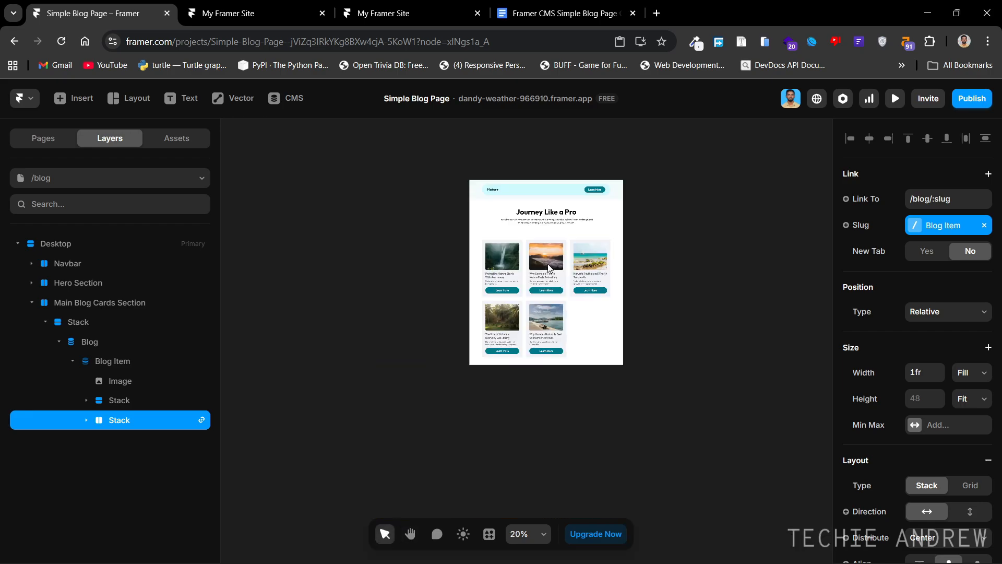
scroll(547, 265, "up", 5)
scroll(644, 277, "right", 2)
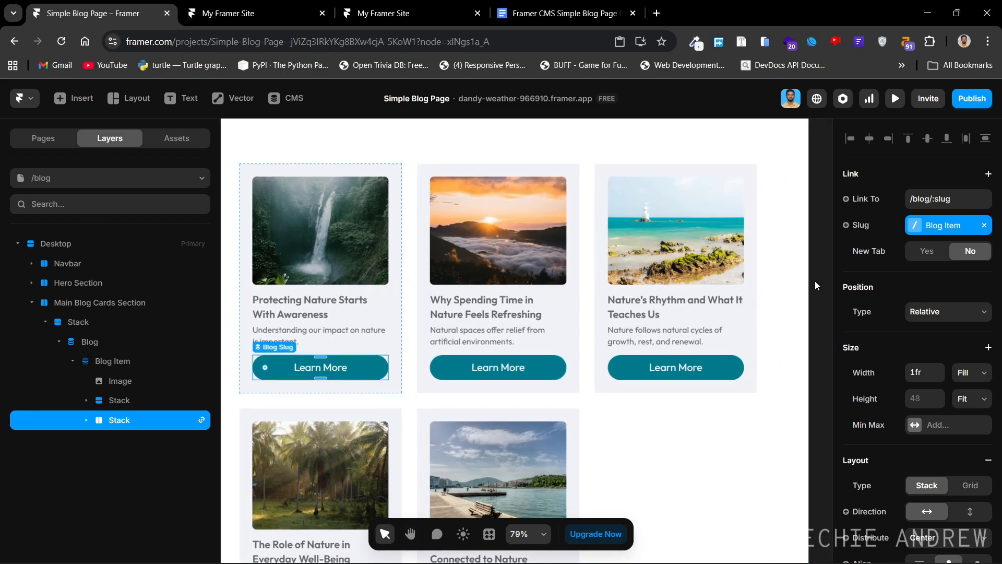
left_click(816, 281)
left_click(32, 302)
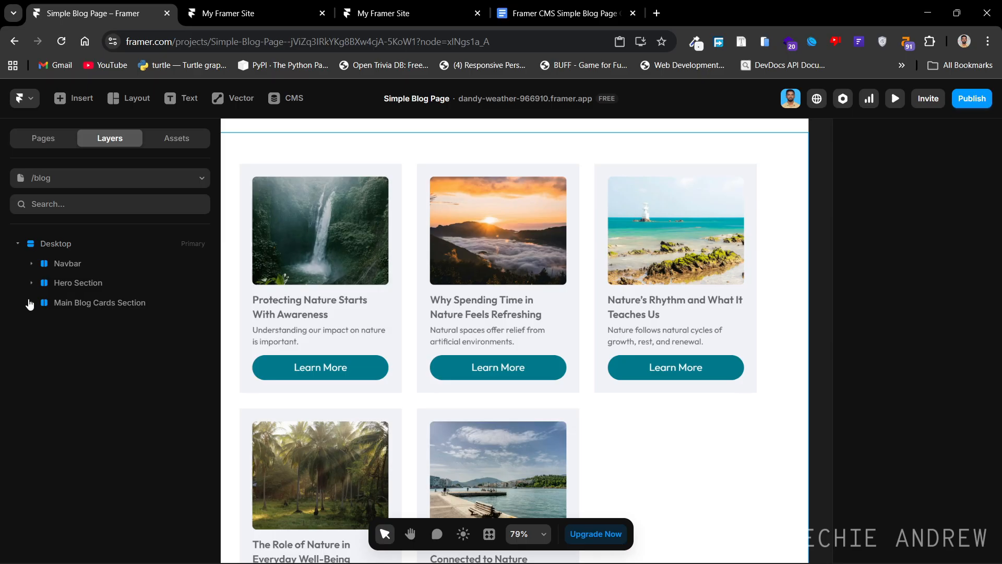
left_click(17, 244)
left_click(41, 137)
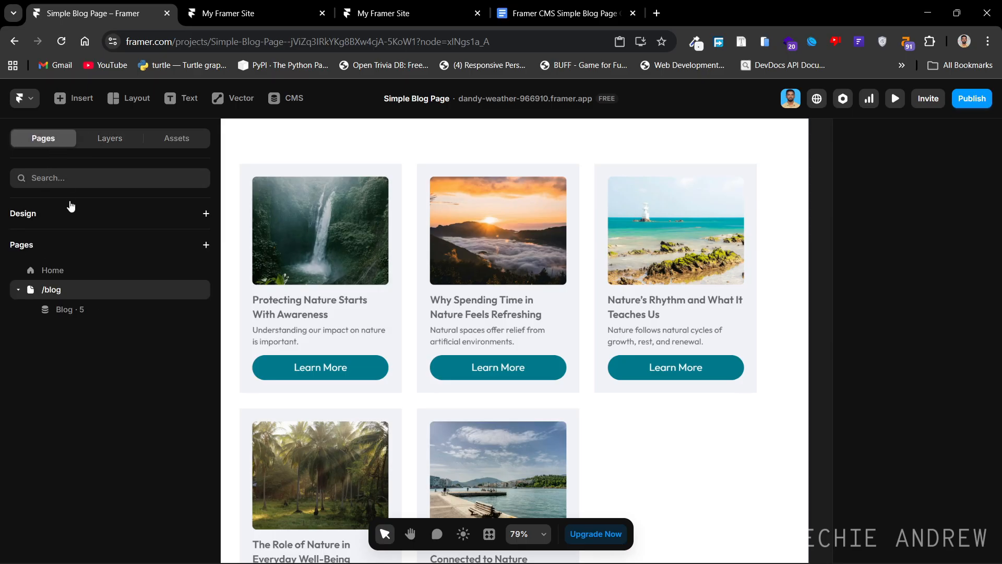
left_click(71, 309)
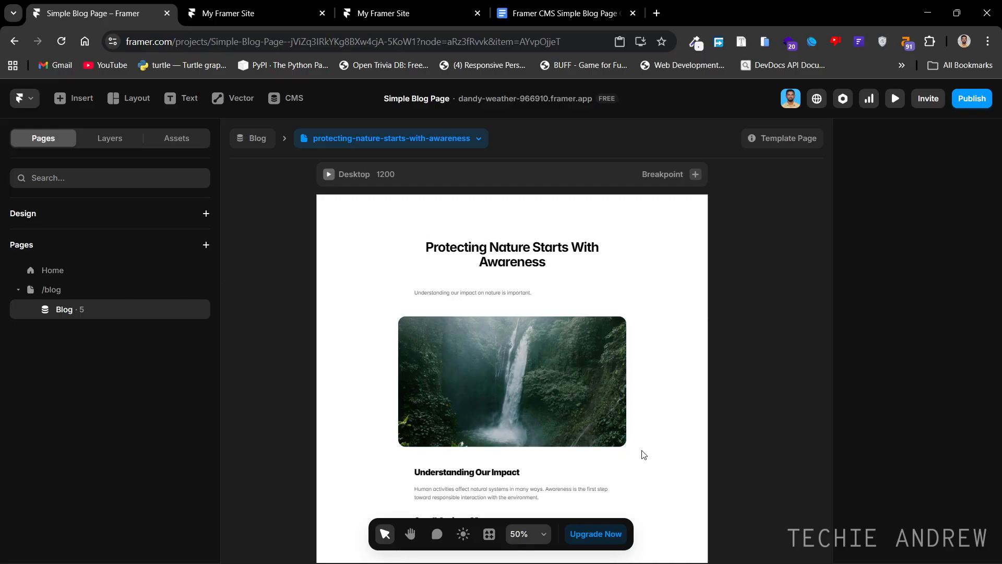
Examine the article content on the Blog detail page and the link settings of its next-post text.
scroll(642, 454, "down", 4)
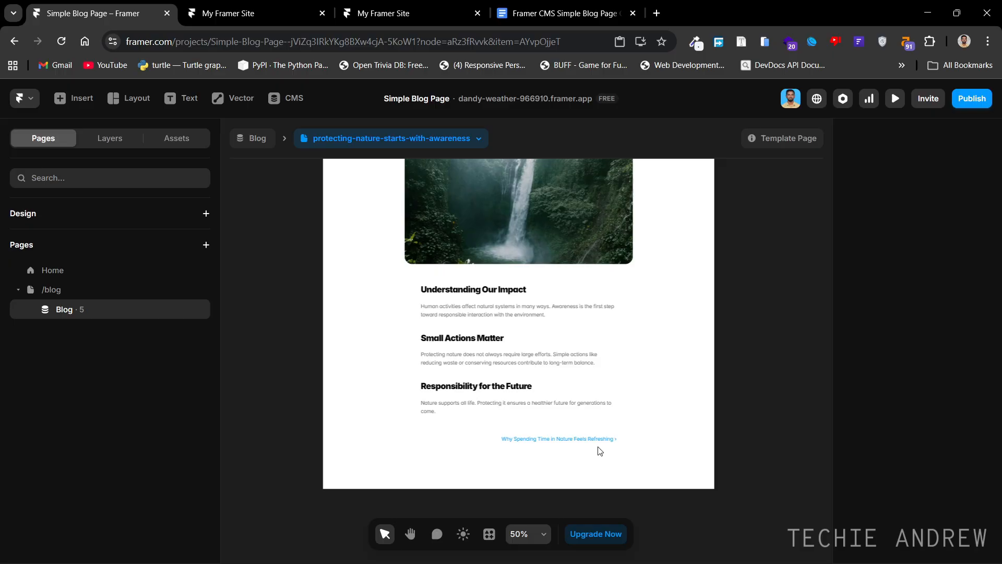
left_click_drag(620, 435, 668, 420)
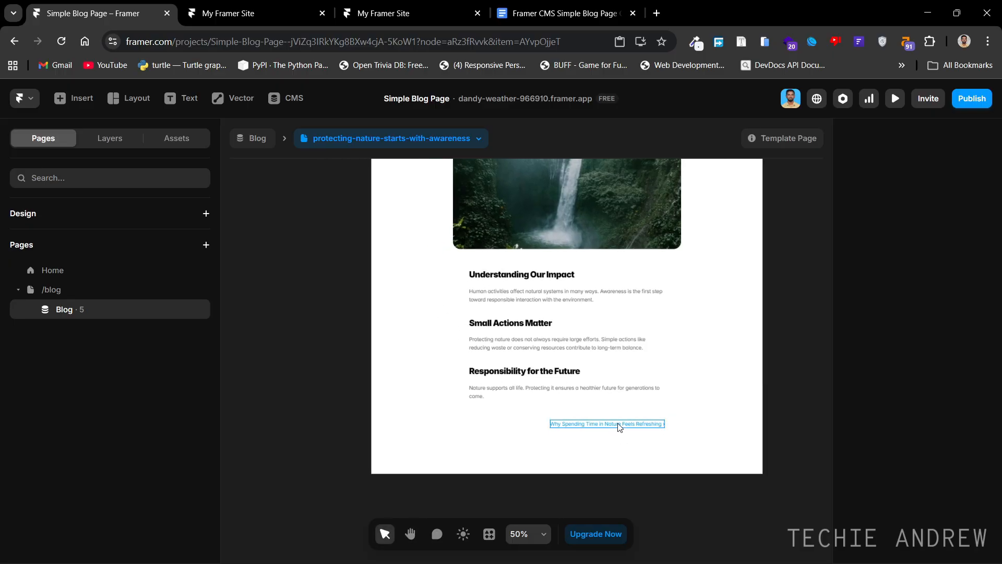
left_click(620, 426)
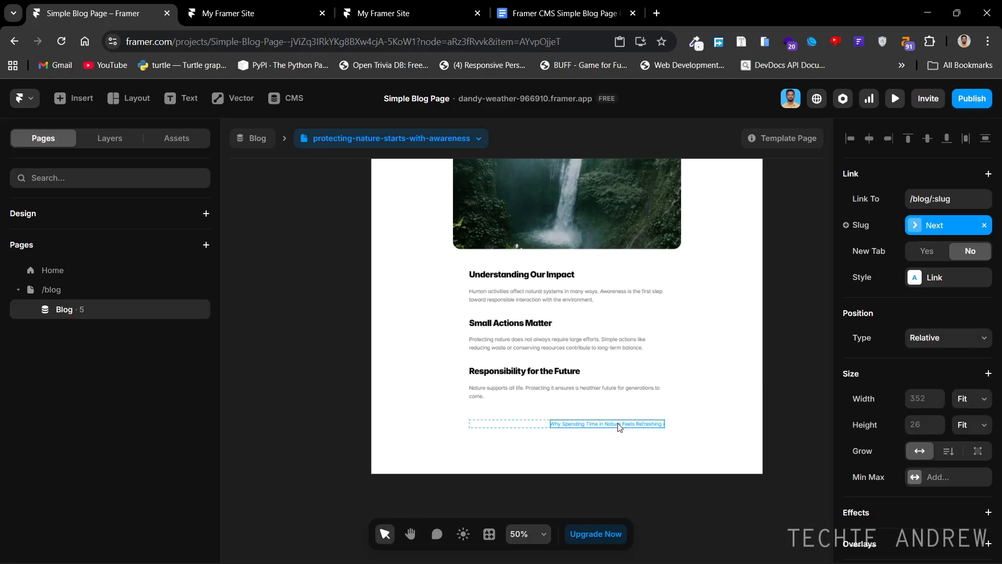
left_click(490, 425)
Switch to the published reference site, open the Protecting Nature Starts With Awareness post and look over its detail page layout.
left_click(248, 13)
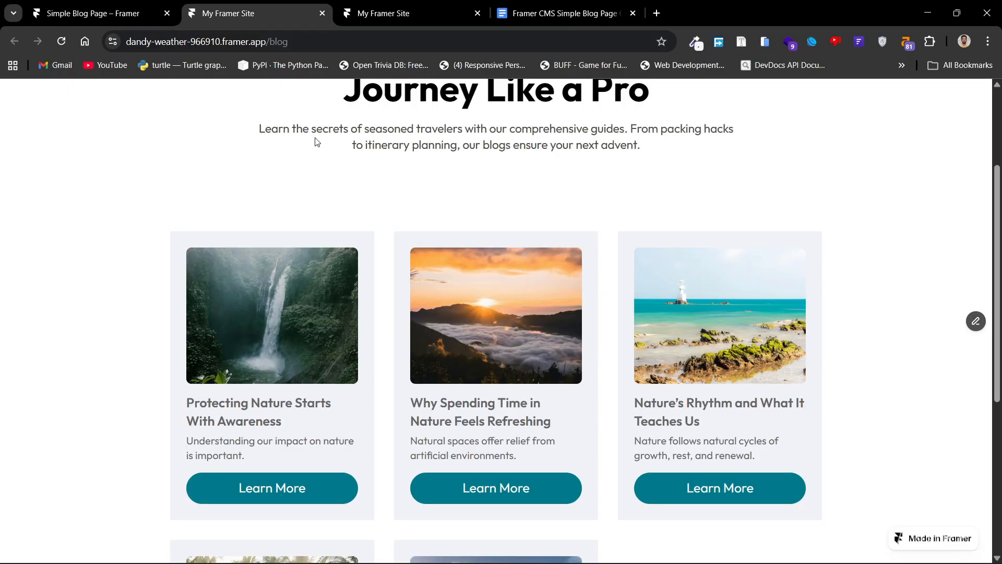
left_click(364, 15)
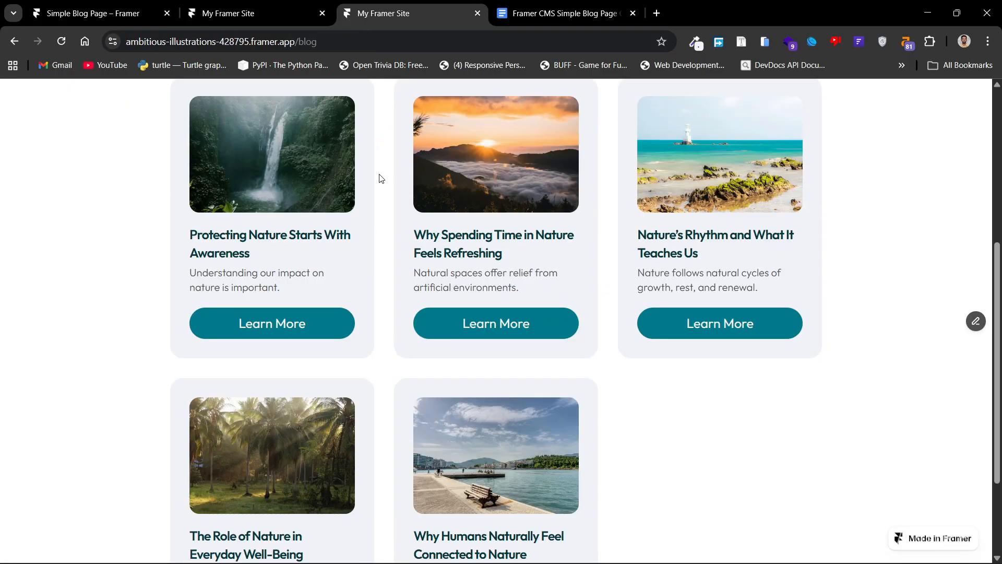
left_click(304, 325)
scroll(416, 308, "down", 5)
scroll(416, 309, "up", 5)
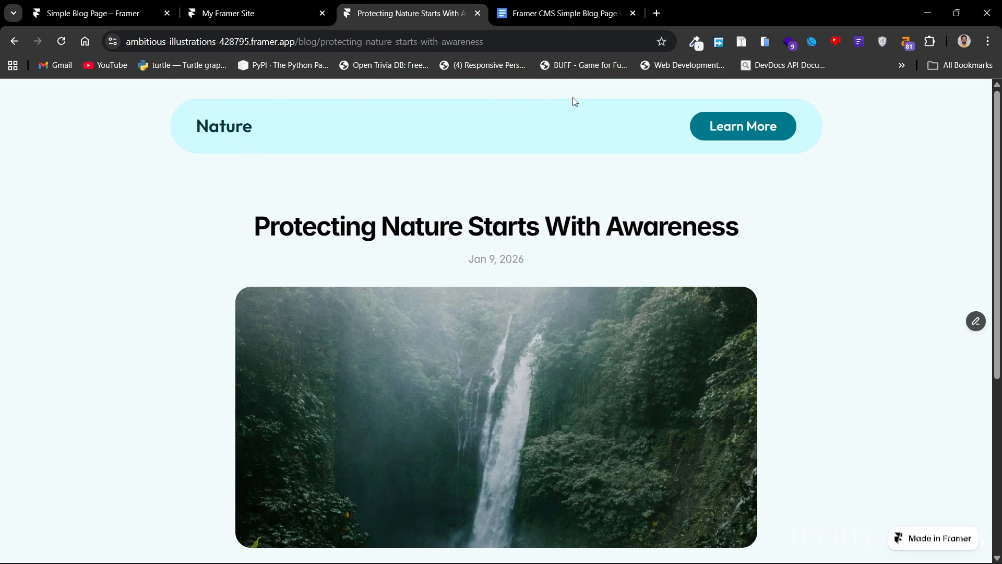
Examine the title, date, banner image and article sections on the reference post page.
left_click_drag(244, 229, 744, 207)
left_click_drag(455, 258, 527, 258)
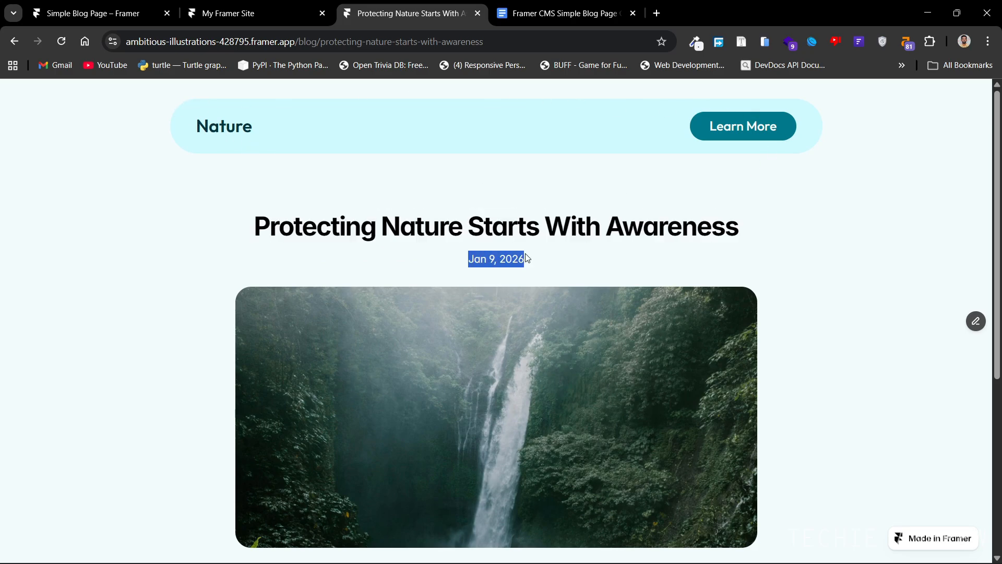
scroll(555, 252, "down", 3)
scroll(555, 254, "down", 3)
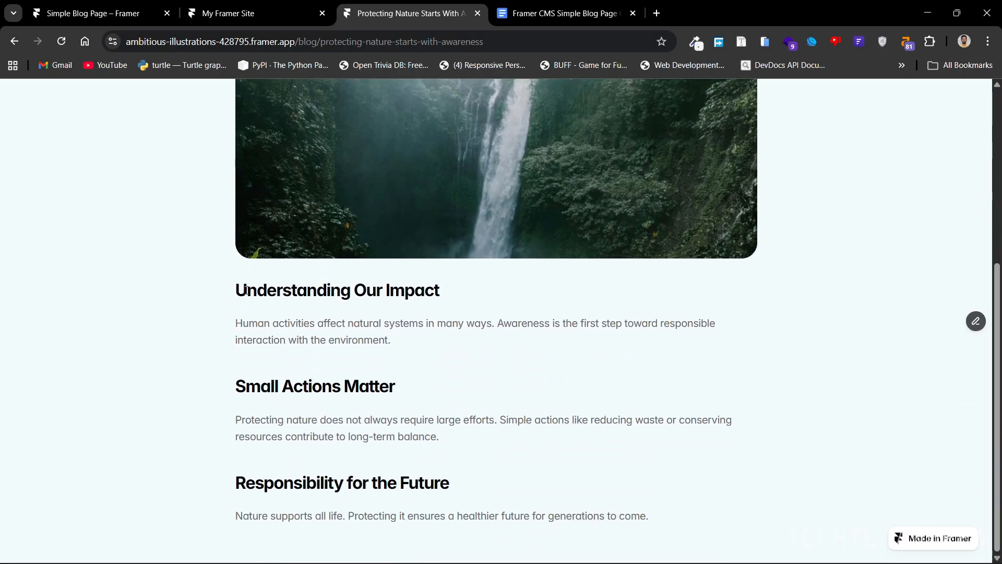
left_click_drag(246, 291, 677, 514)
left_click(688, 421)
scroll(457, 327, "up", 6)
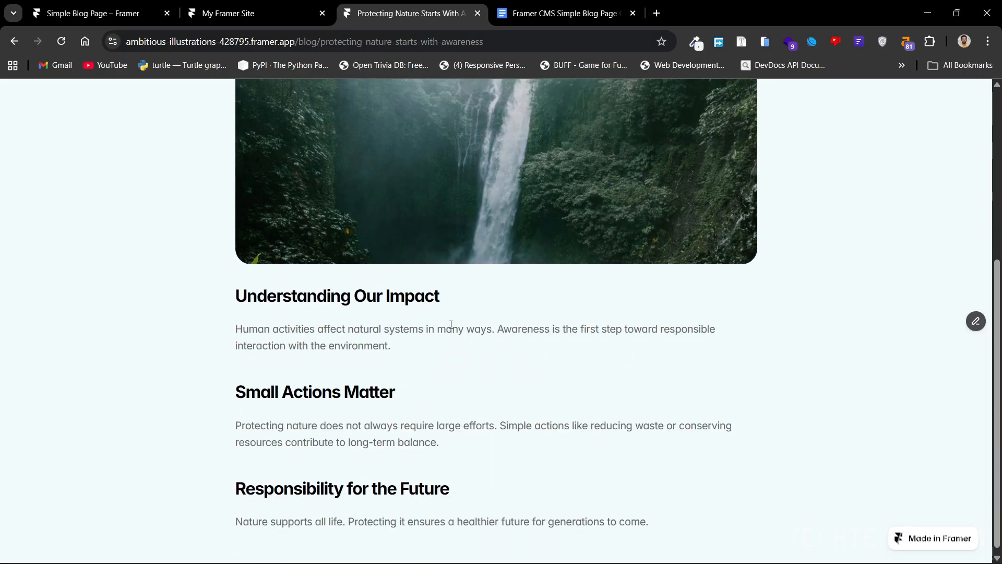
Switch back to the Simple Blog Page project and set the detail page's Desktop breakpoint gap to 0.
left_click(262, 15)
left_click(131, 5)
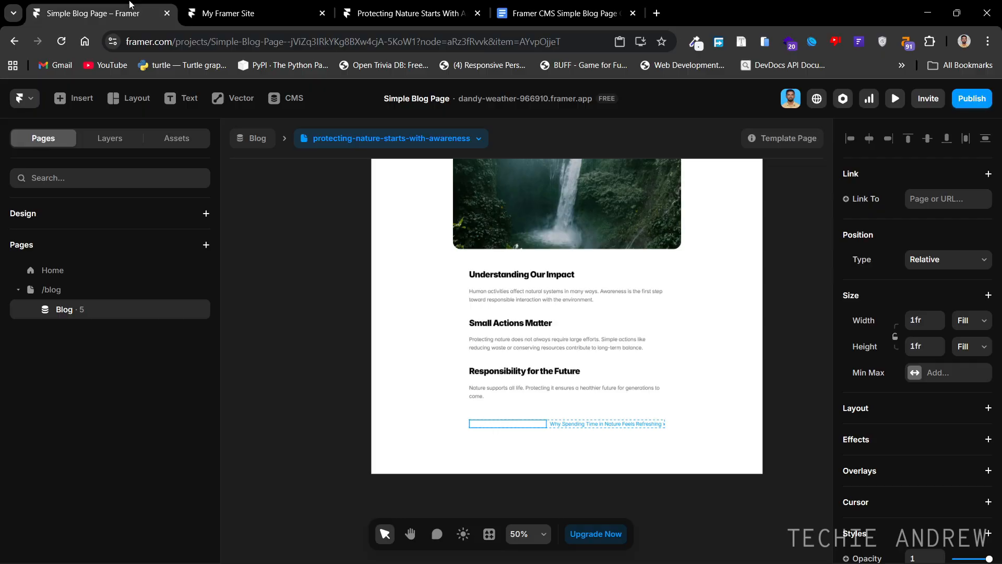
left_click(324, 231)
key("space")
left_click_drag(342, 262, 342, 389)
key("space")
left_click_drag(435, 293, 430, 354)
left_click(421, 200)
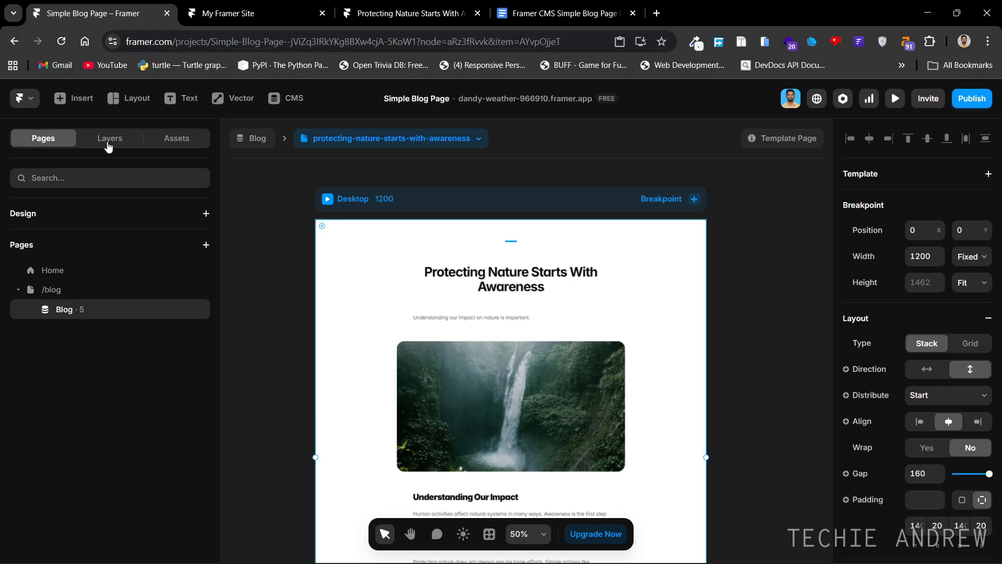
left_click(110, 140)
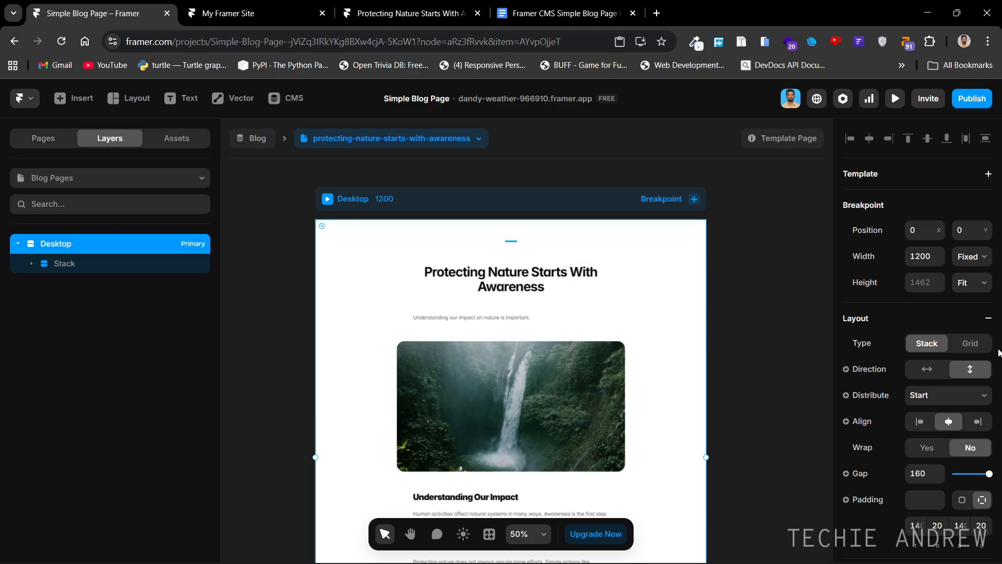
scroll(970, 347, "down", 5)
scroll(970, 346, "up", 3)
left_click_drag(990, 325, 893, 320)
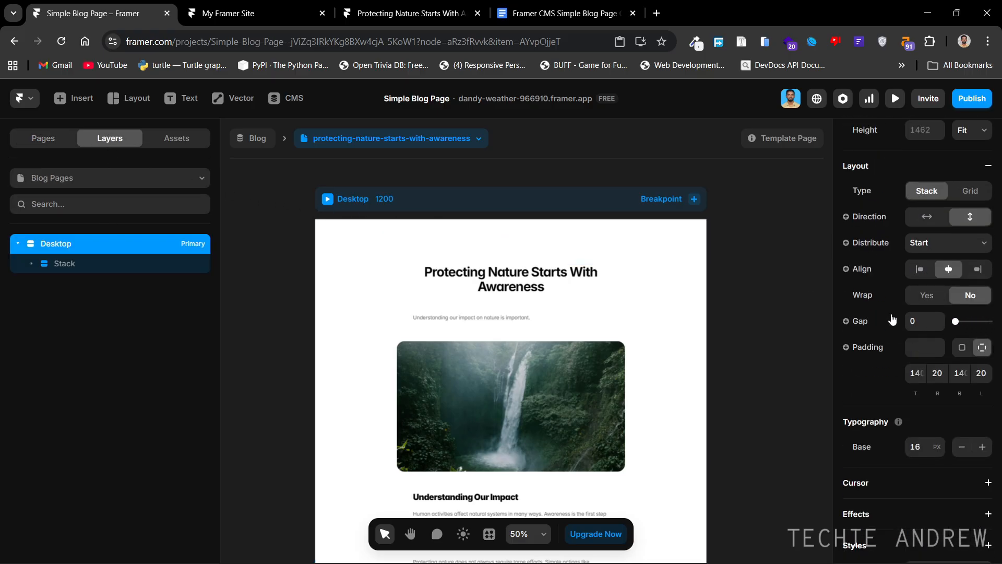
Set the Desktop breakpoint's padding to 0 on the top, right, bottom and left sides.
left_click(913, 375)
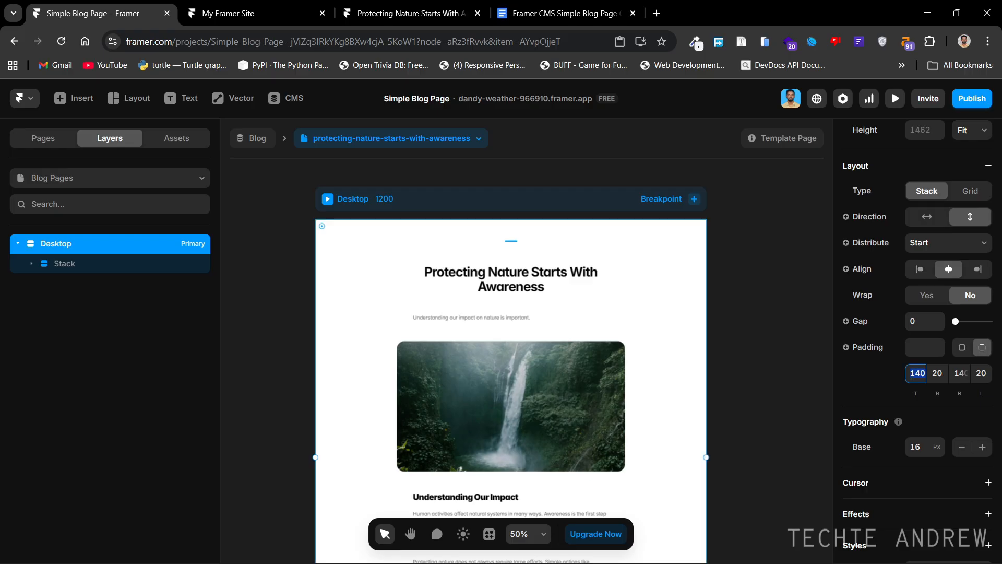
type("0")
key("Return")
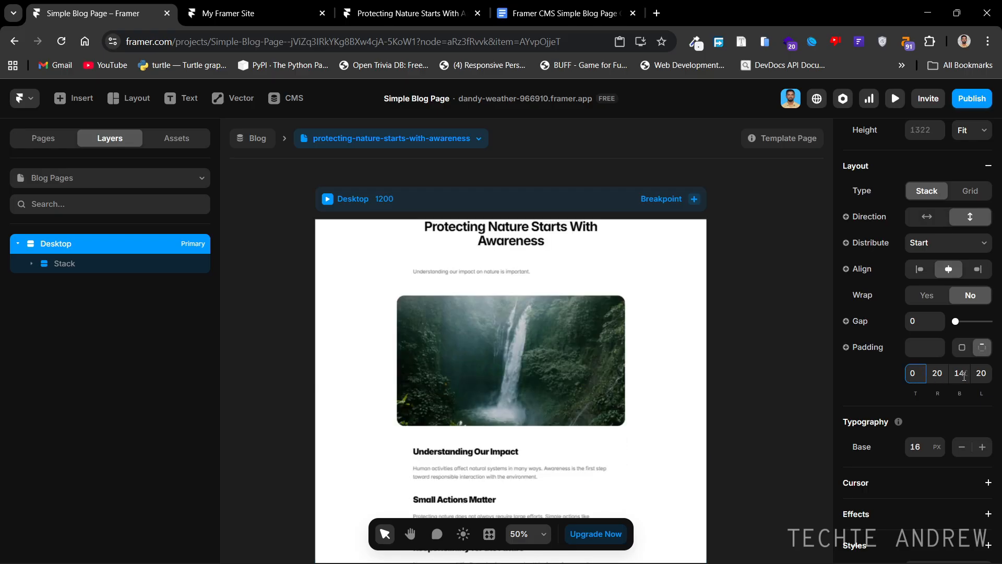
left_click(962, 373)
type("0")
left_click(936, 374)
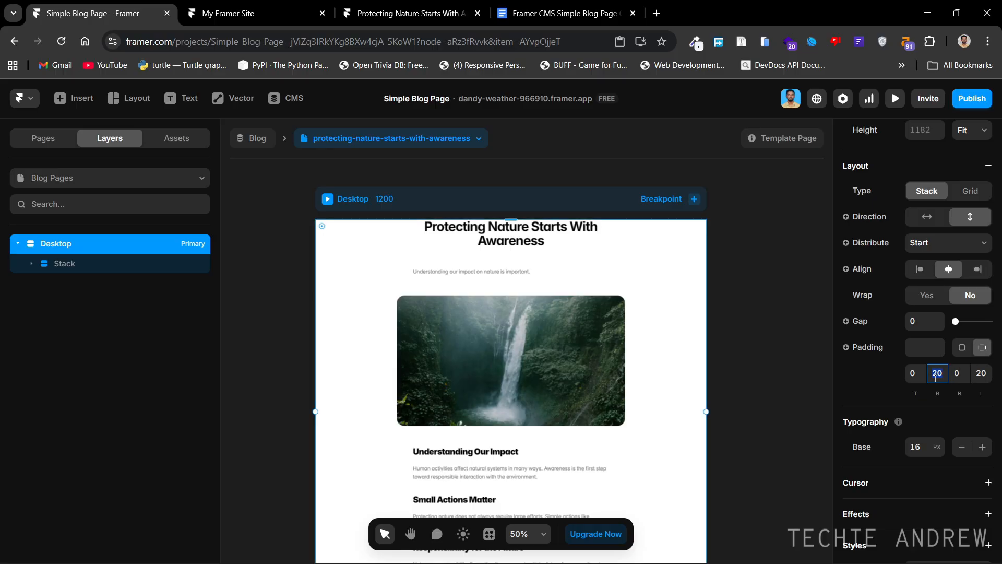
type("0")
left_click(981, 374)
type("0")
key("Return")
Delete the Summary text between the title and the banner image on the detail page.
scroll(773, 361, "up", 1)
scroll(772, 364, "down", 4)
scroll(766, 337, "up", 4)
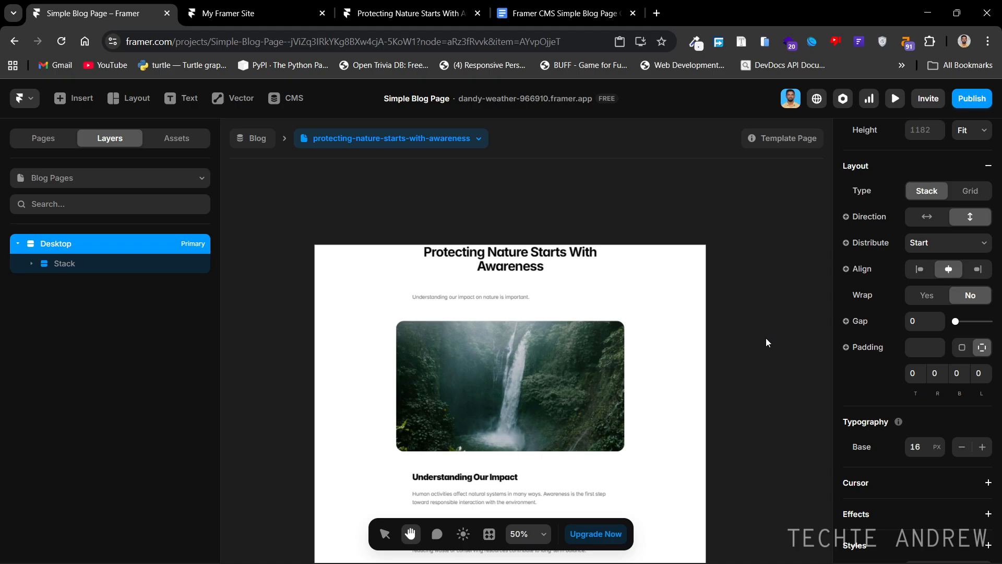
left_click(514, 296)
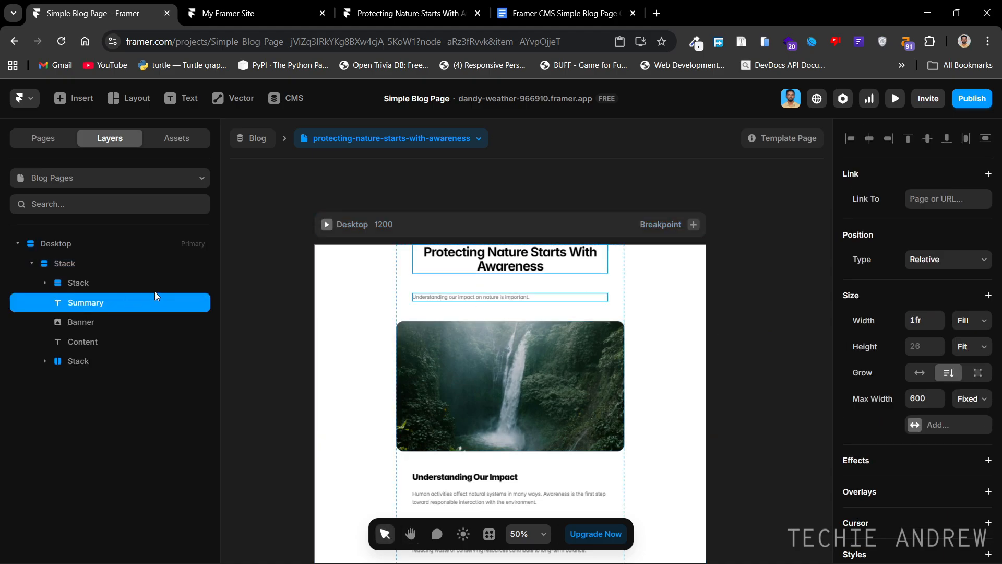
key("Delete")
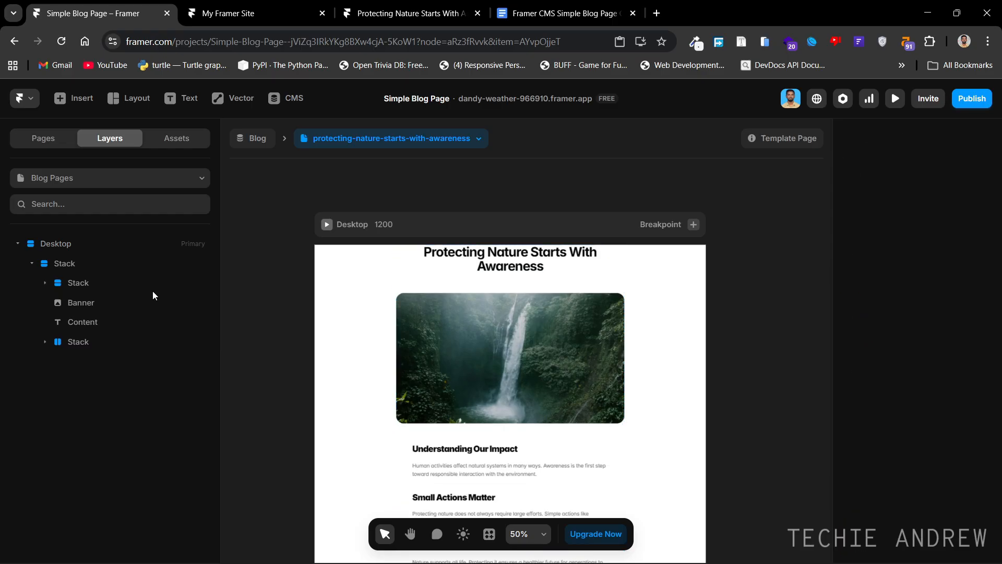
Change the main content stack's max width to the Fixed type with a value of 800.
left_click(556, 284)
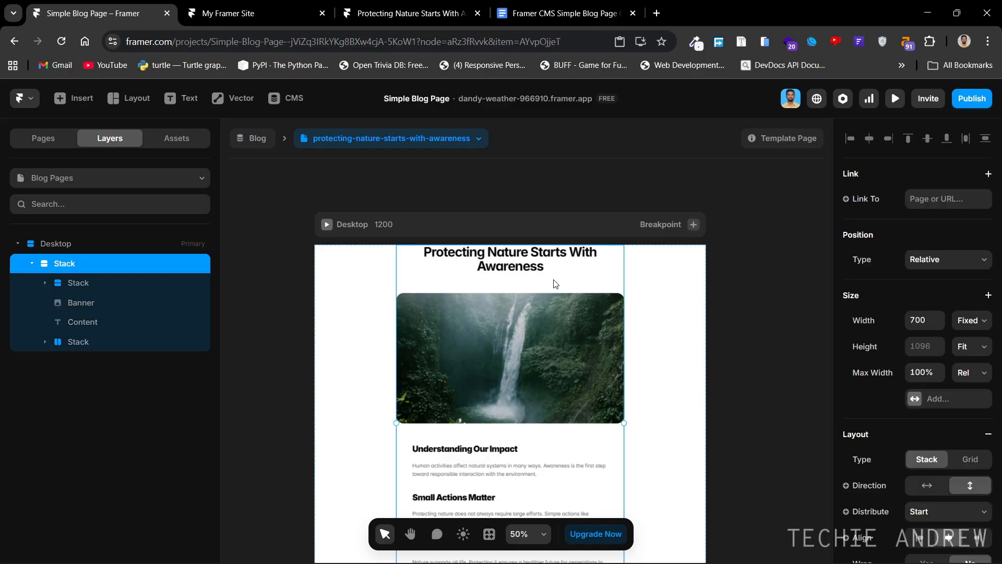
scroll(561, 277, "down", 1)
left_click(979, 376)
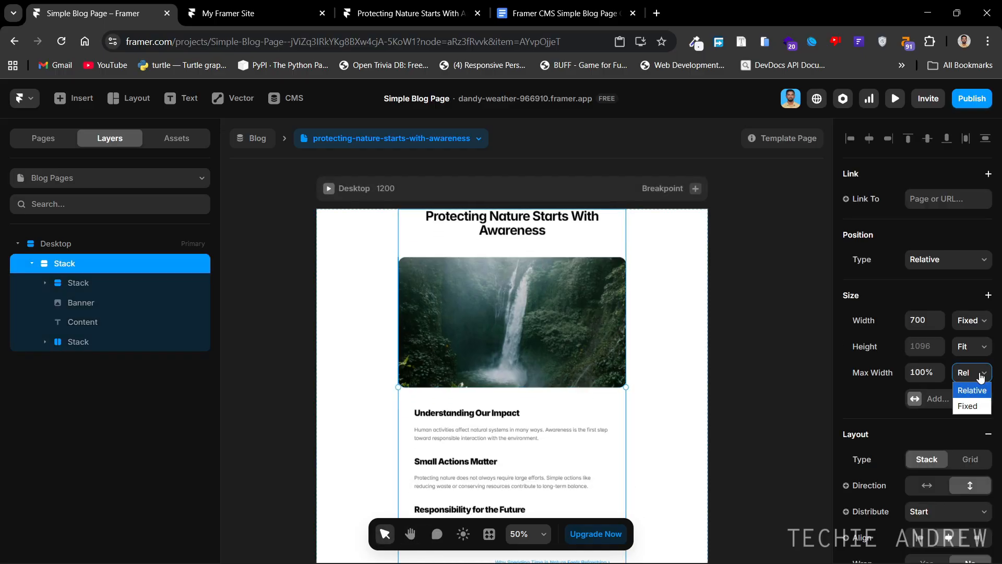
left_click(980, 378)
left_click(925, 321)
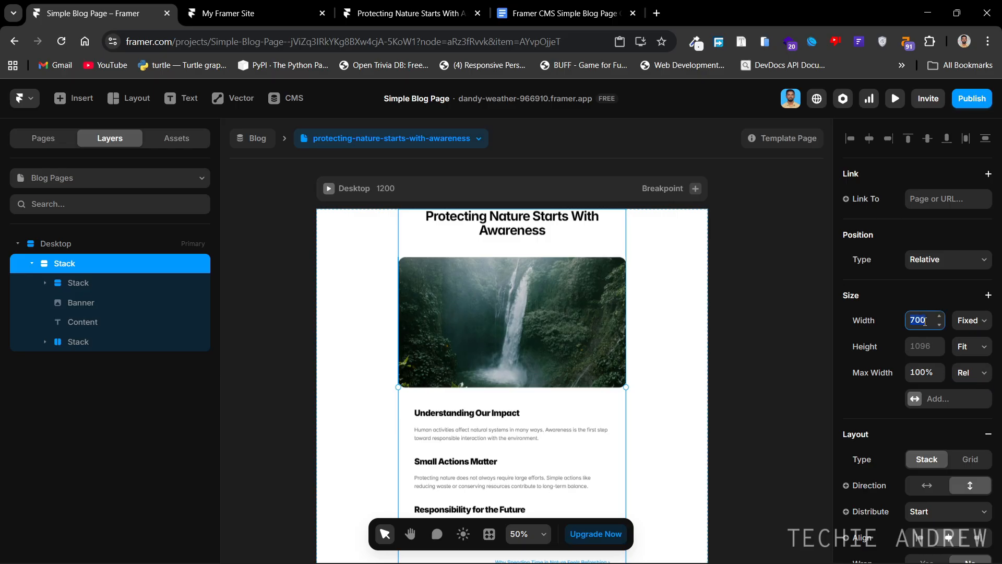
left_click(932, 377)
type("800%")
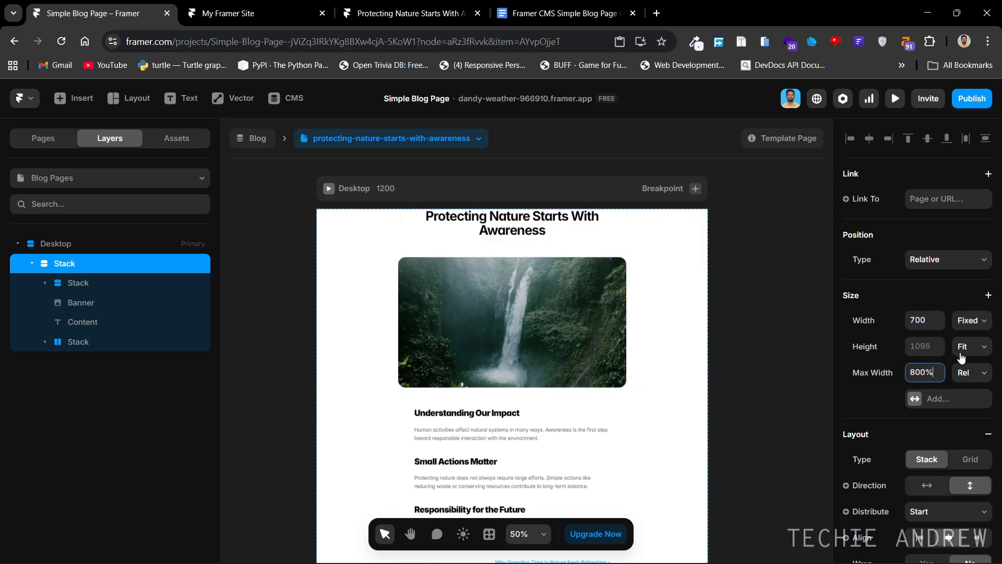
left_click(970, 372)
left_click(965, 405)
left_click(929, 374)
type("8")
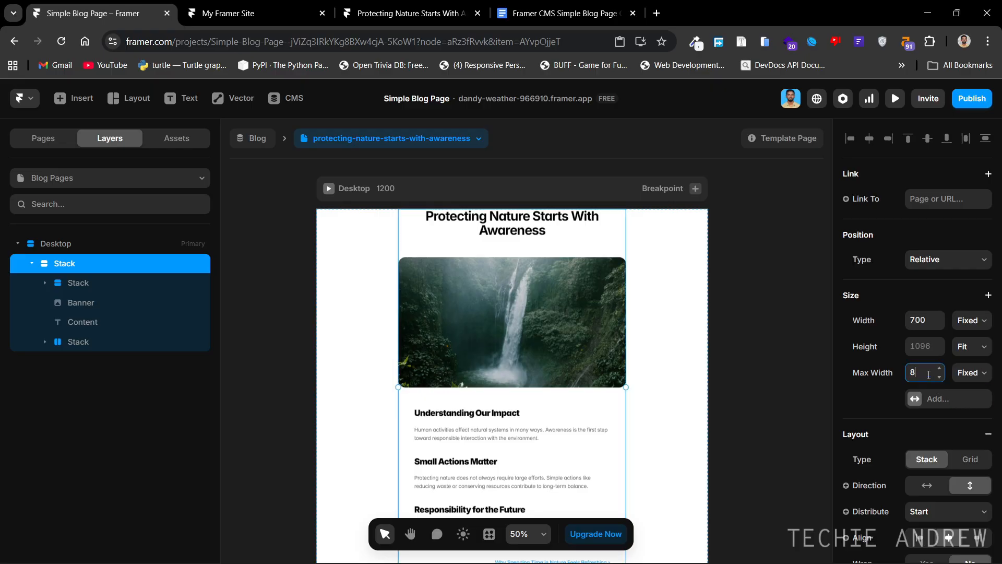
key("Return")
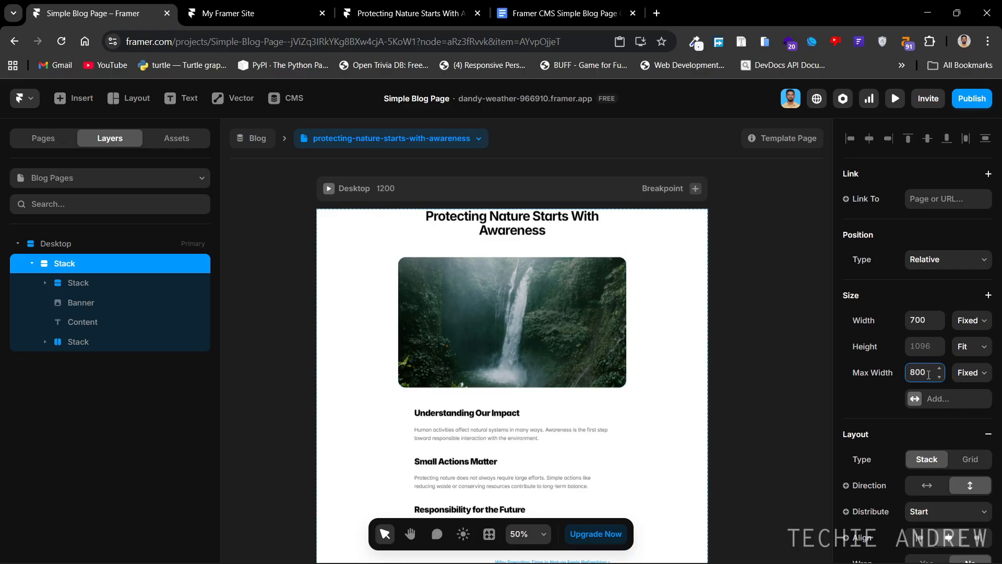
Set the main content stack's width to Fill.
left_click(884, 376)
left_click(968, 320)
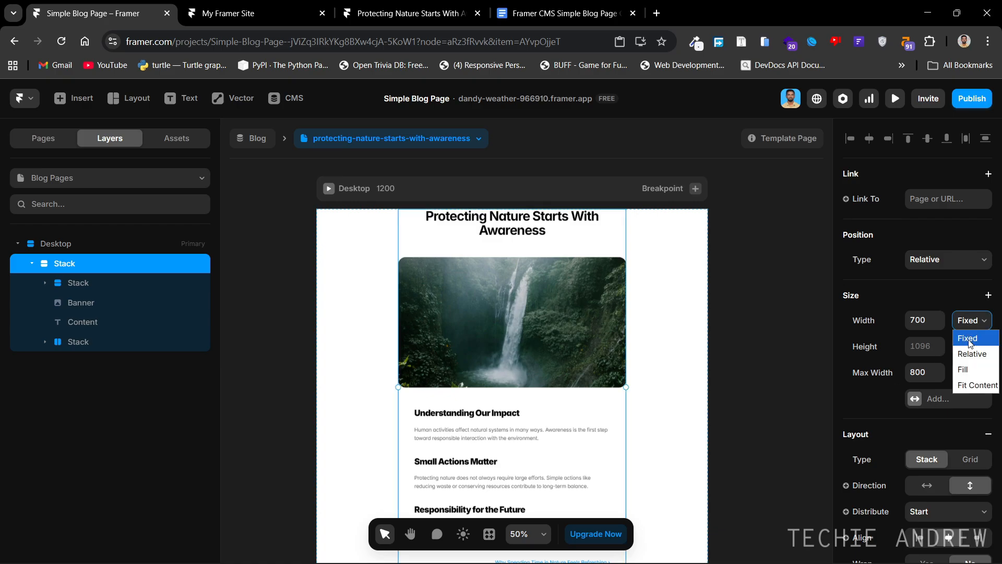
left_click(967, 370)
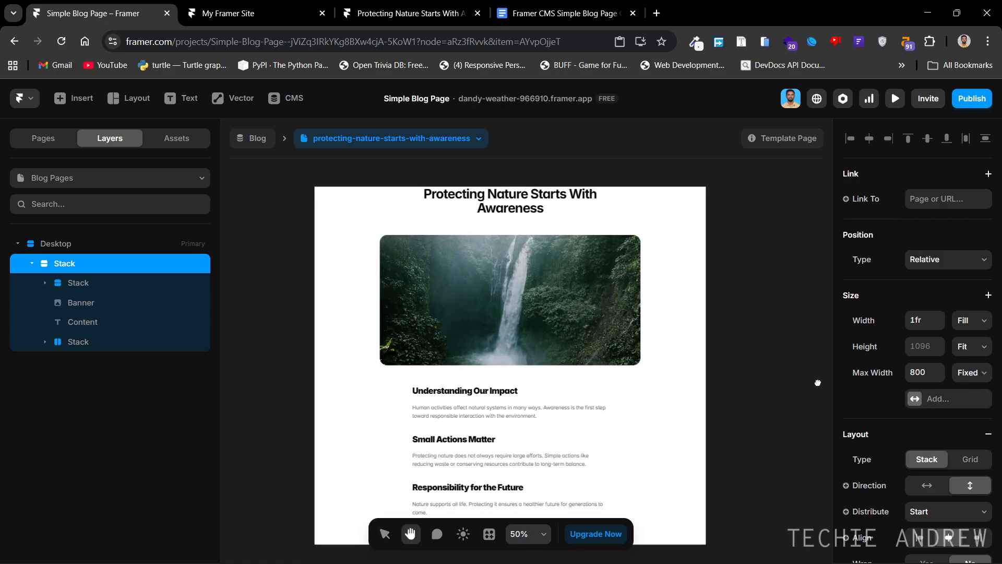
Remove the max width limit from the post's Title text.
scroll(675, 325, "down", 1)
left_click(574, 212)
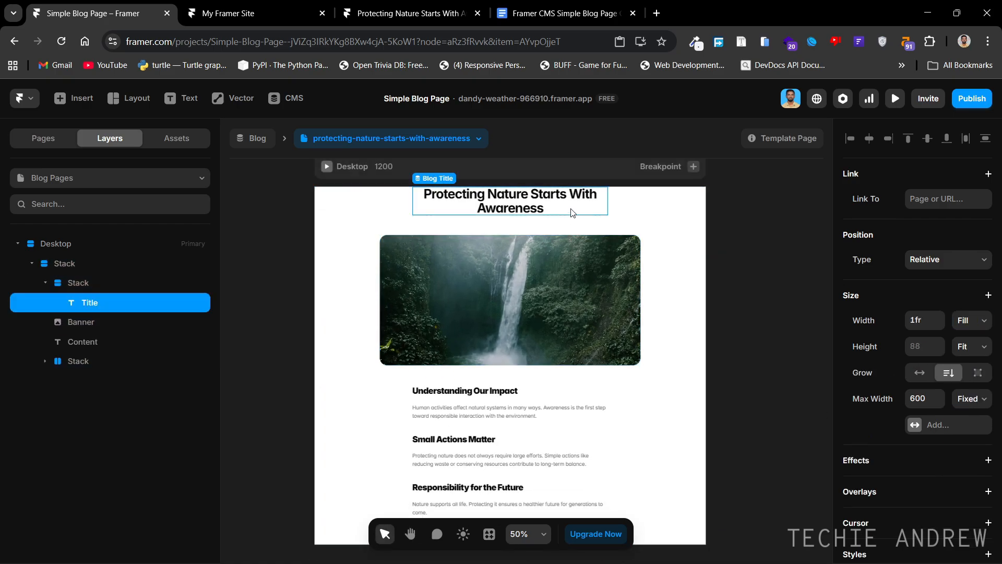
right_click(886, 400)
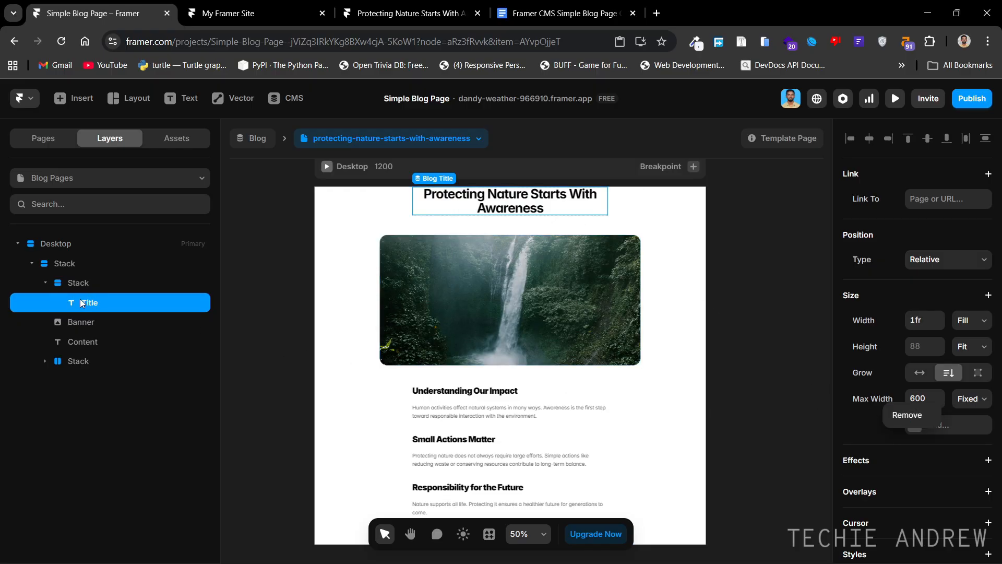
left_click(902, 418)
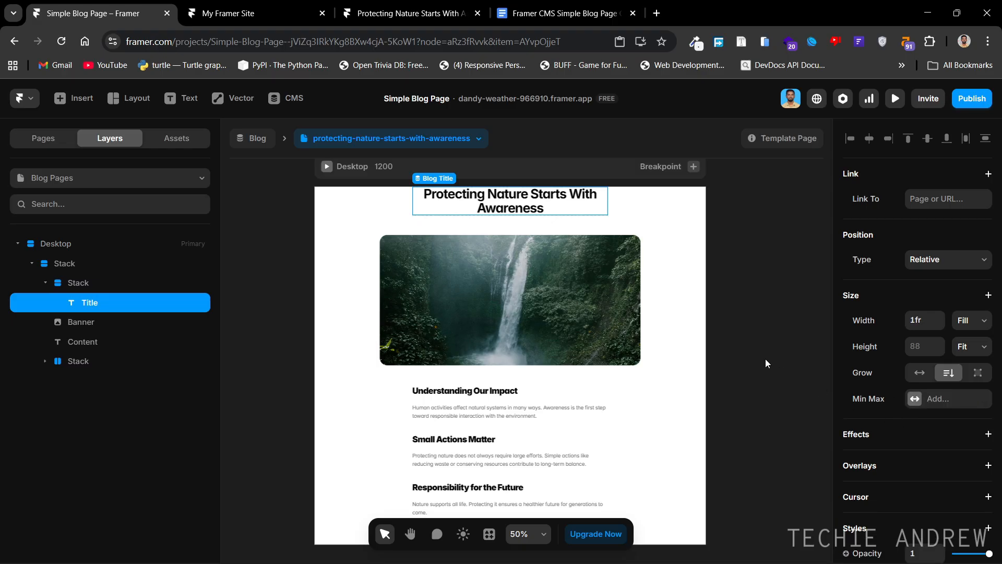
Set the width of the stack around the title to Fill and remove its max width.
left_click(116, 282)
left_click(973, 320)
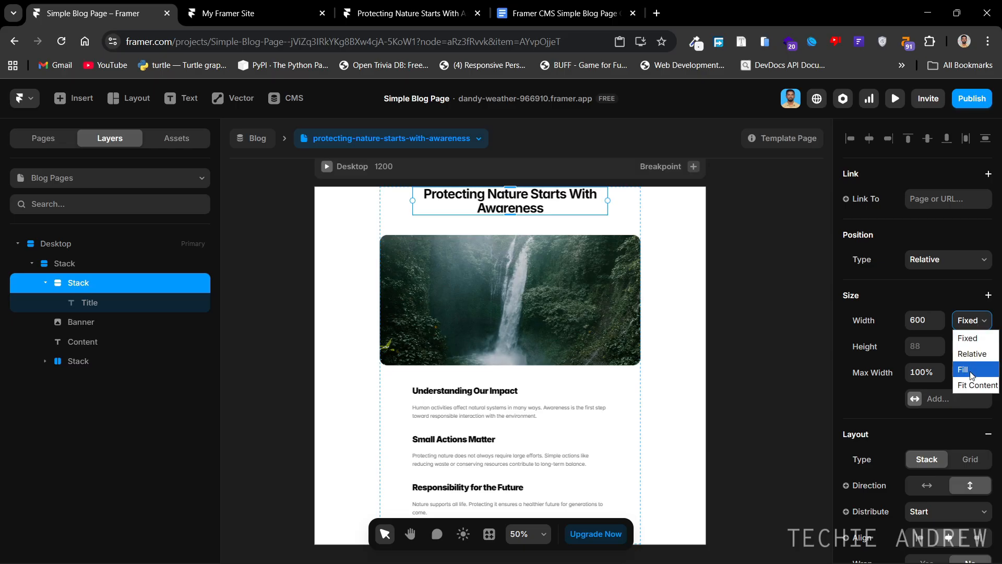
left_click(973, 372)
left_click(888, 373)
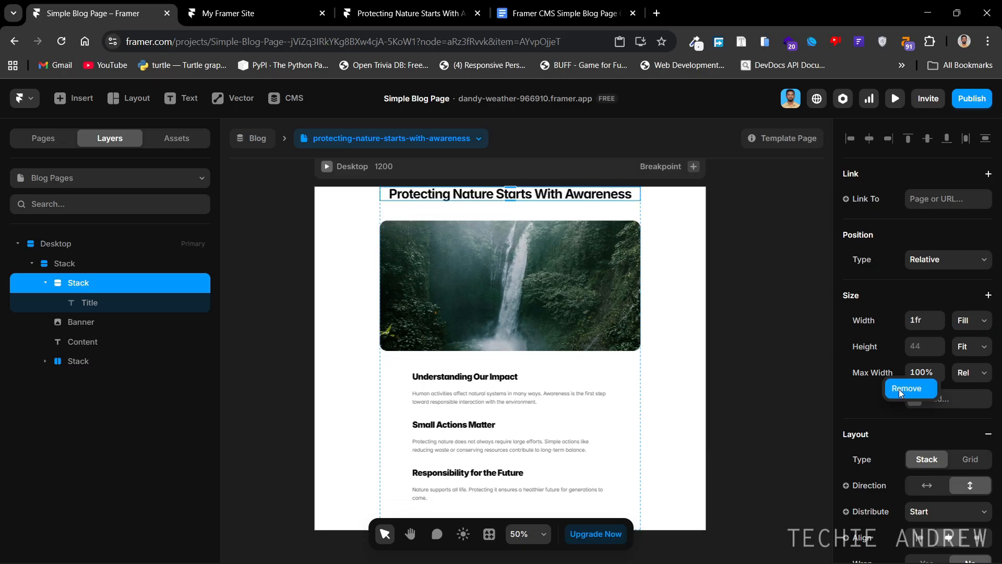
left_click(900, 390)
left_click(772, 350)
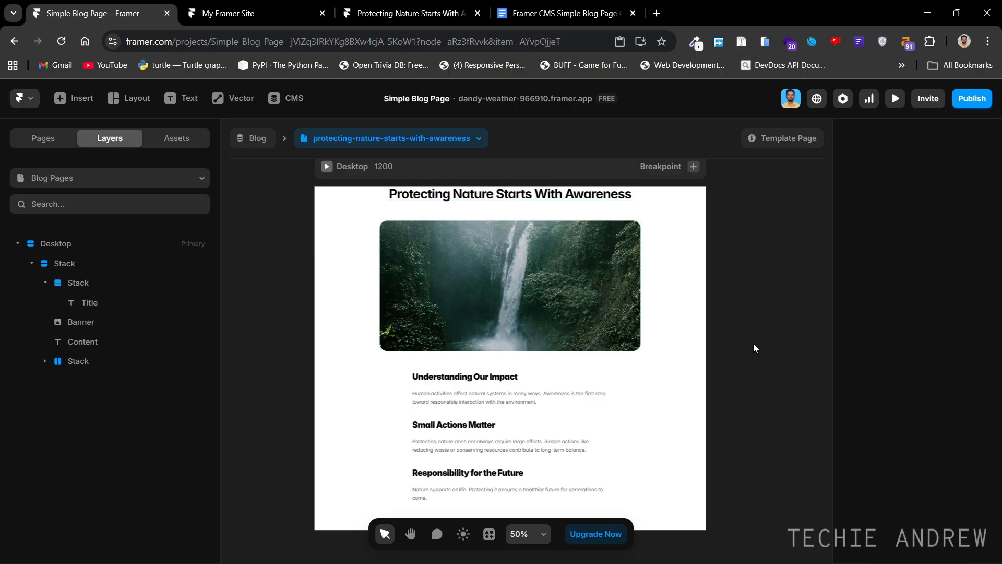
Delete the stack below the article content that holds the Previous, Spacer and Next layers.
left_click(638, 297)
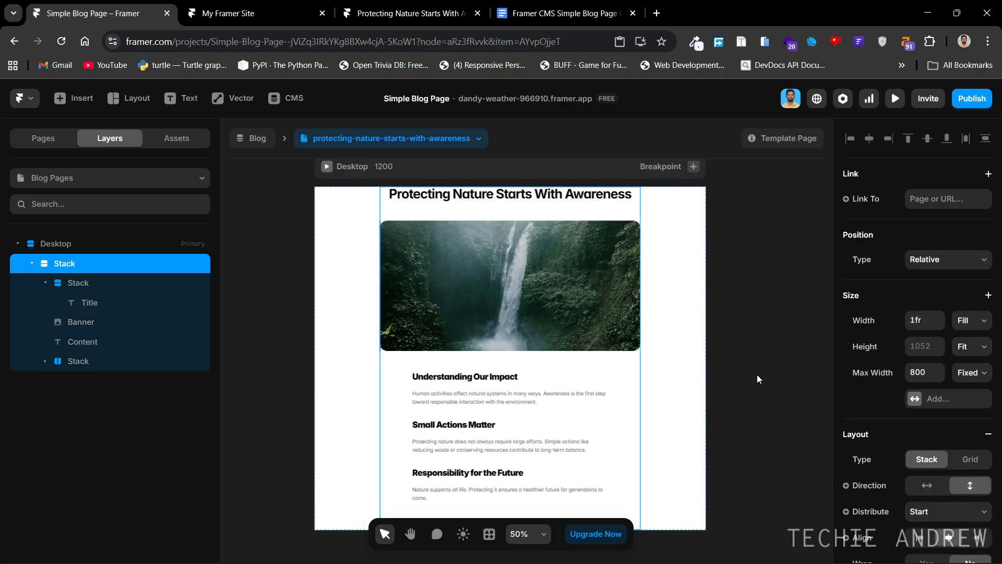
scroll(758, 376, "down", 3)
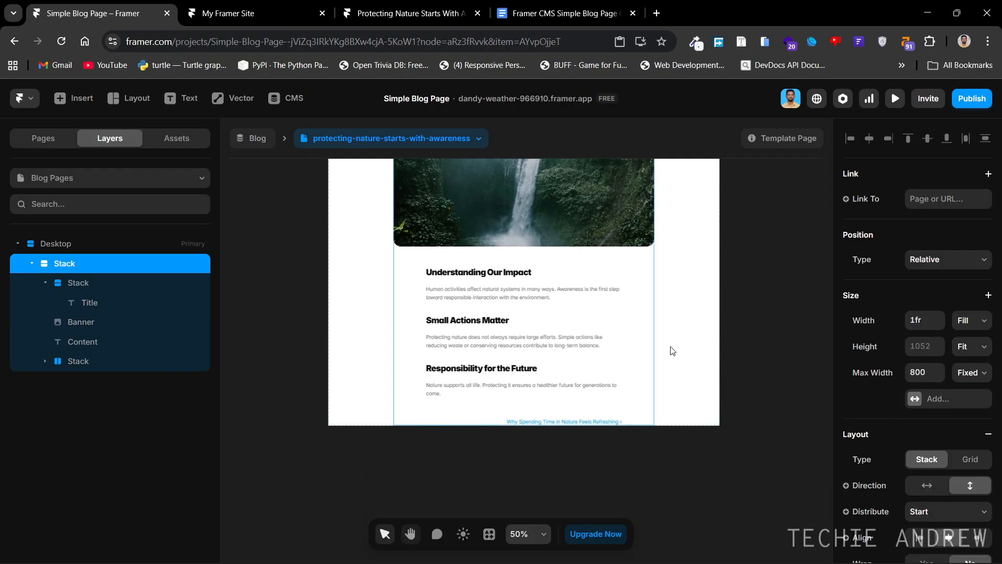
left_click(487, 424)
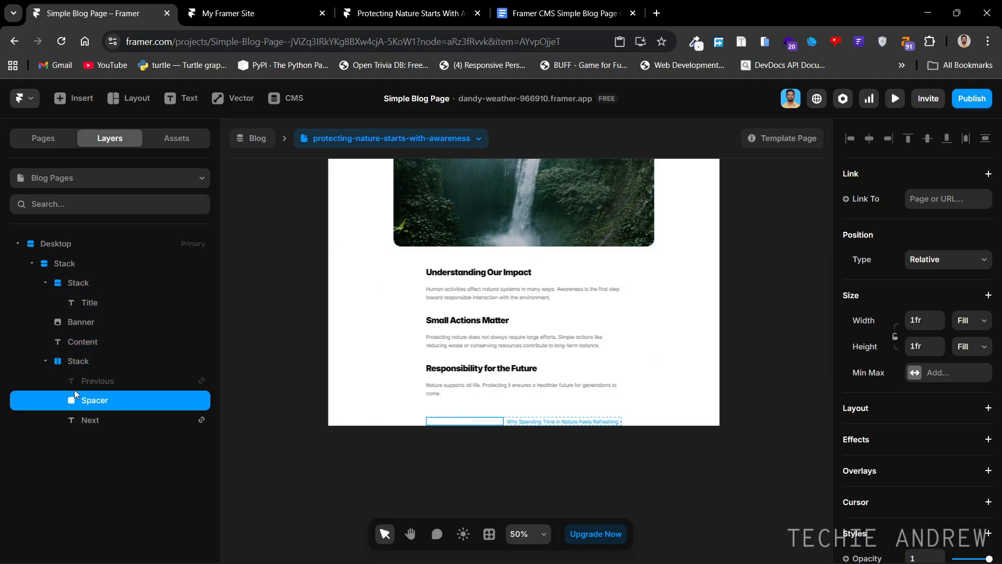
key("Escape")
left_click(75, 363)
key("Delete")
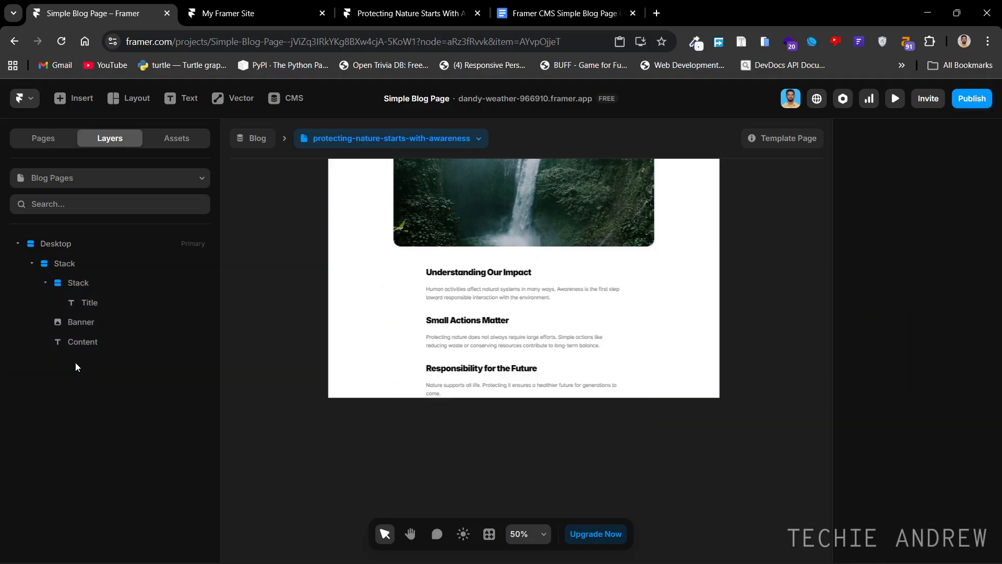
Set the bottom padding of the stack holding the title, banner and content to 60.
left_click(641, 337)
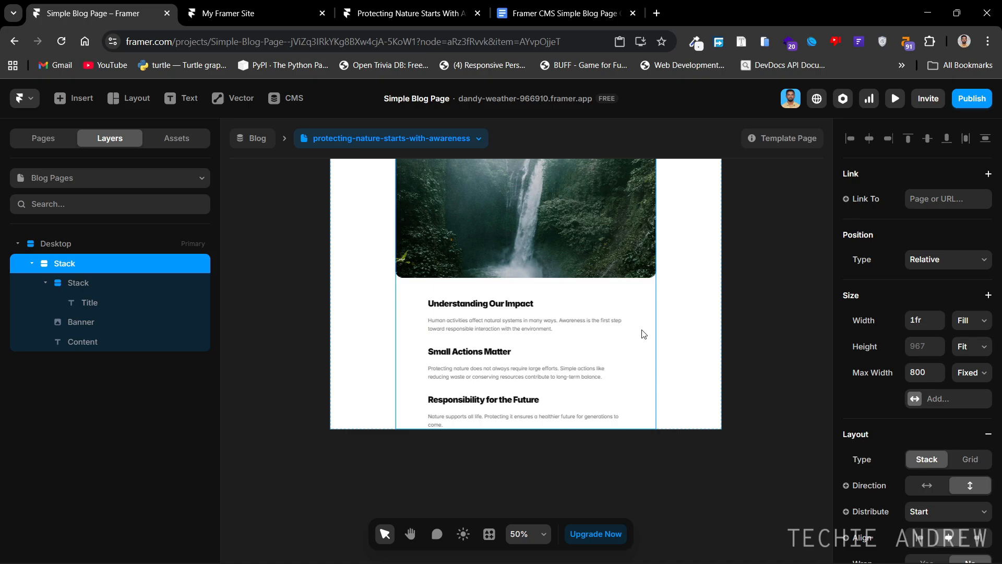
left_click(45, 283)
left_click(86, 283)
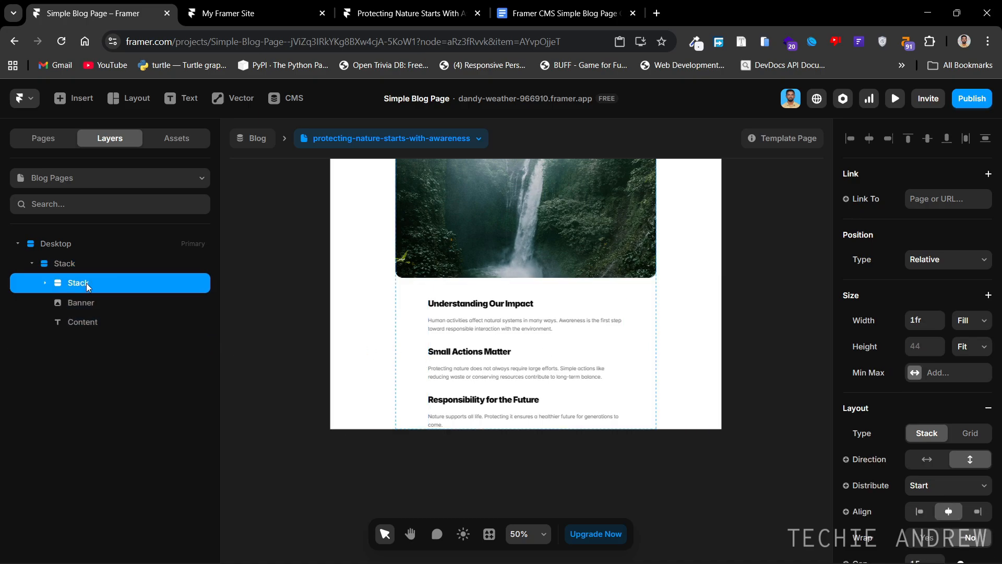
left_click(123, 263)
scroll(696, 410, "up", 3)
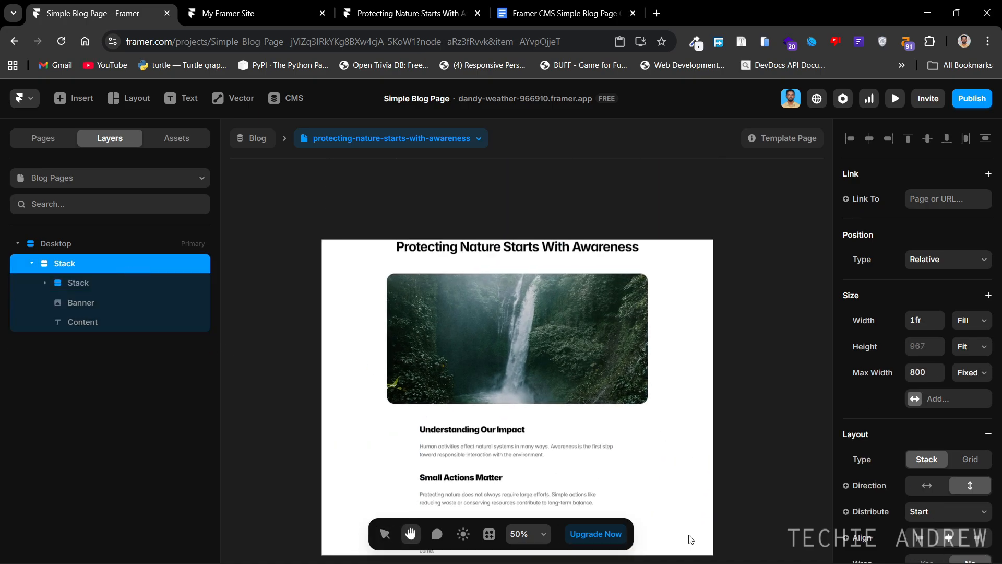
scroll(740, 507, "down", 3)
scroll(966, 428, "down", 3)
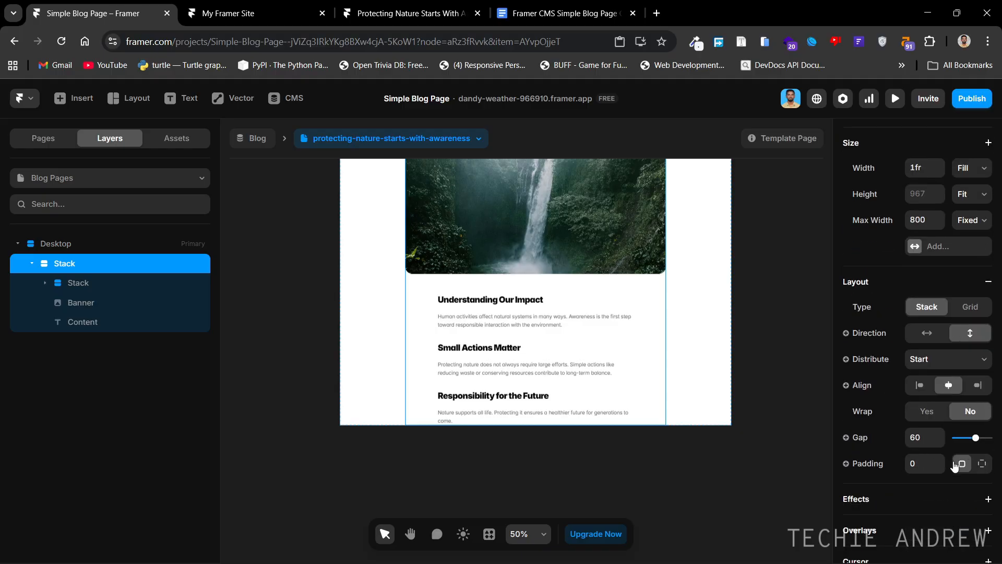
left_click(987, 464)
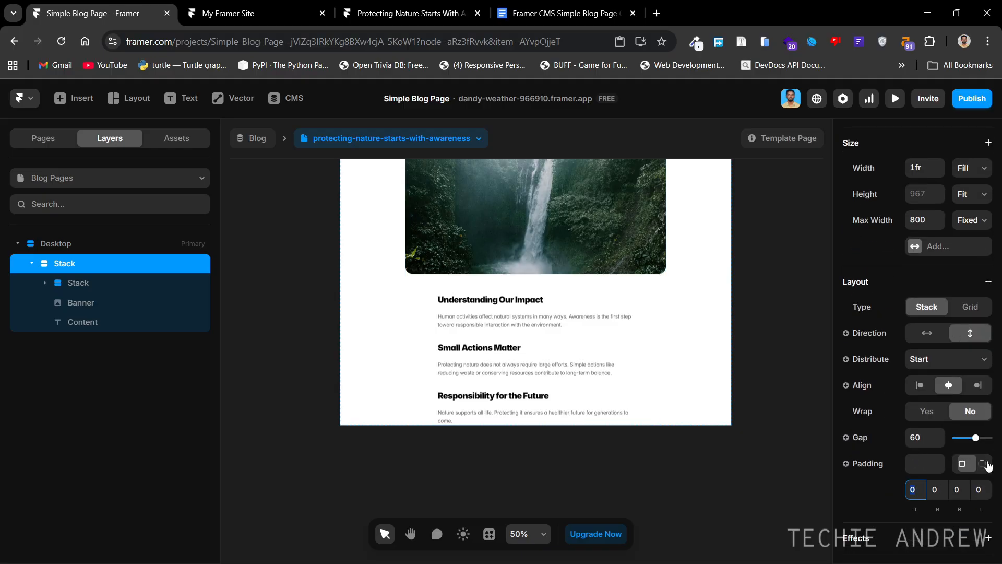
left_click(957, 488)
type("60")
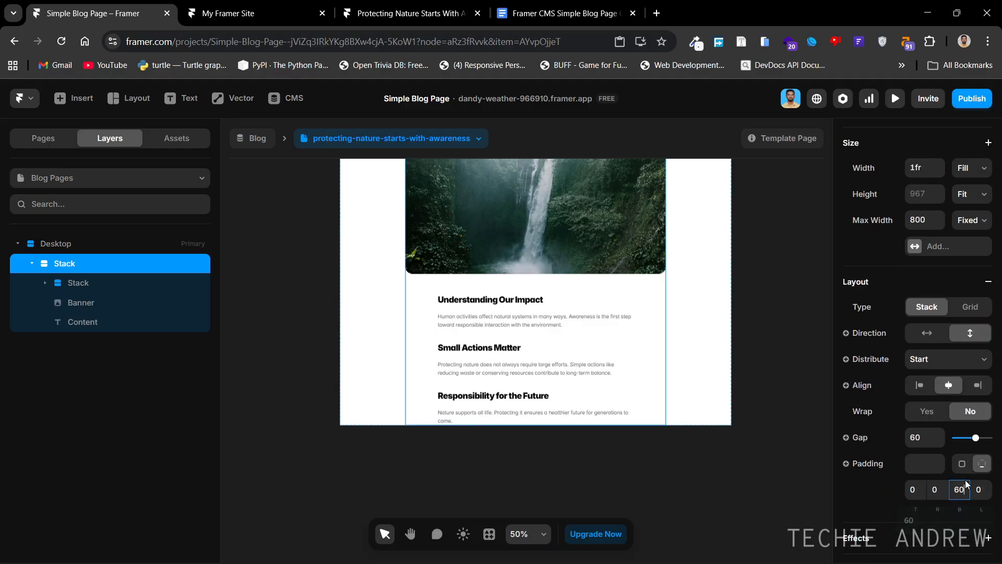
key("Return")
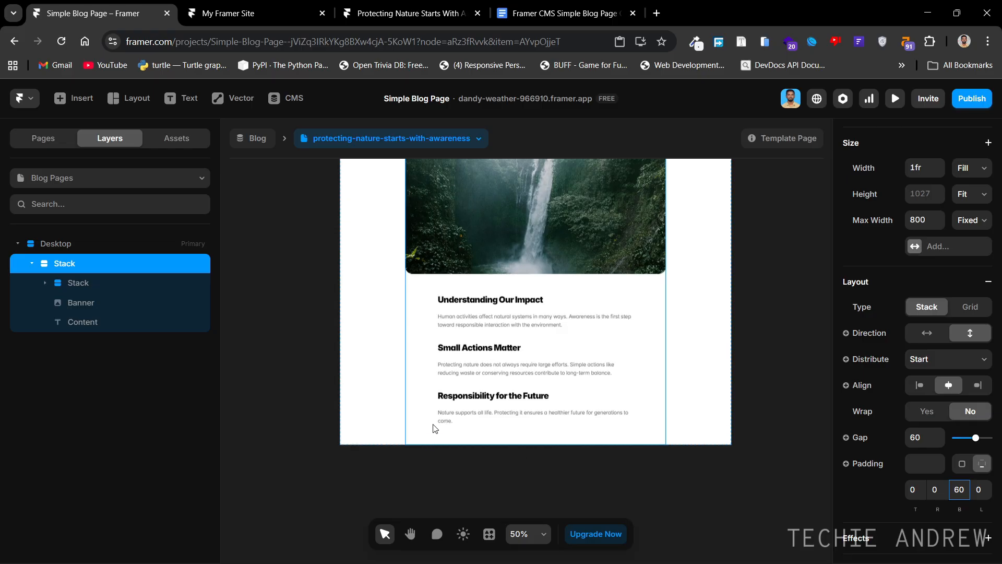
left_click_drag(773, 286, 754, 378)
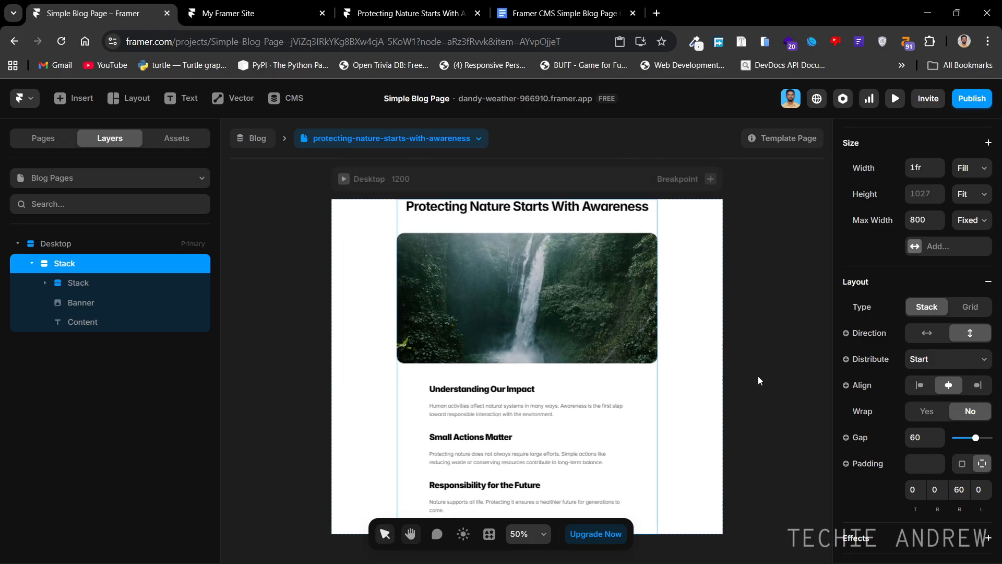
left_click(755, 359)
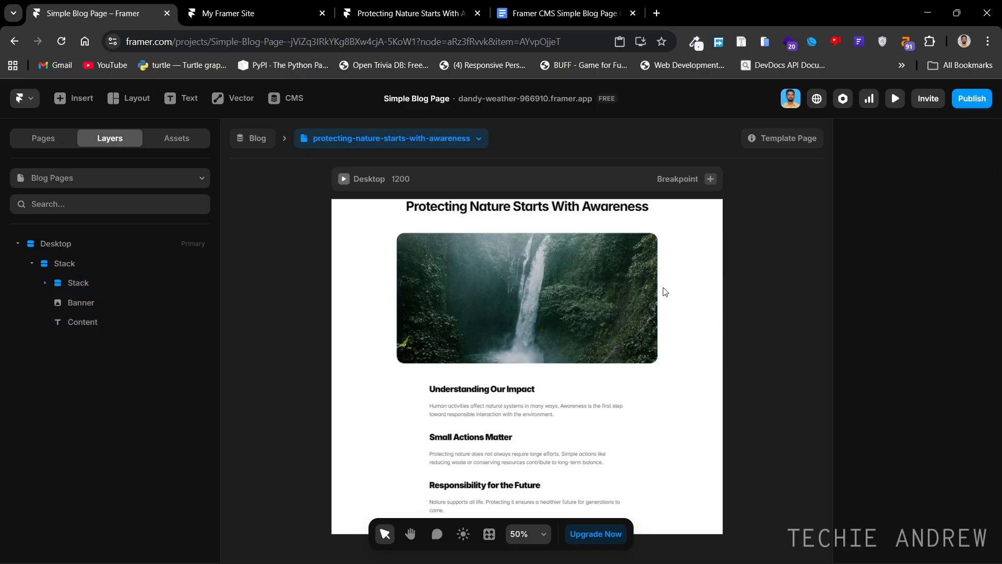
Check the reference article page, and copy the Navbar from the /blog page.
left_click(366, 7)
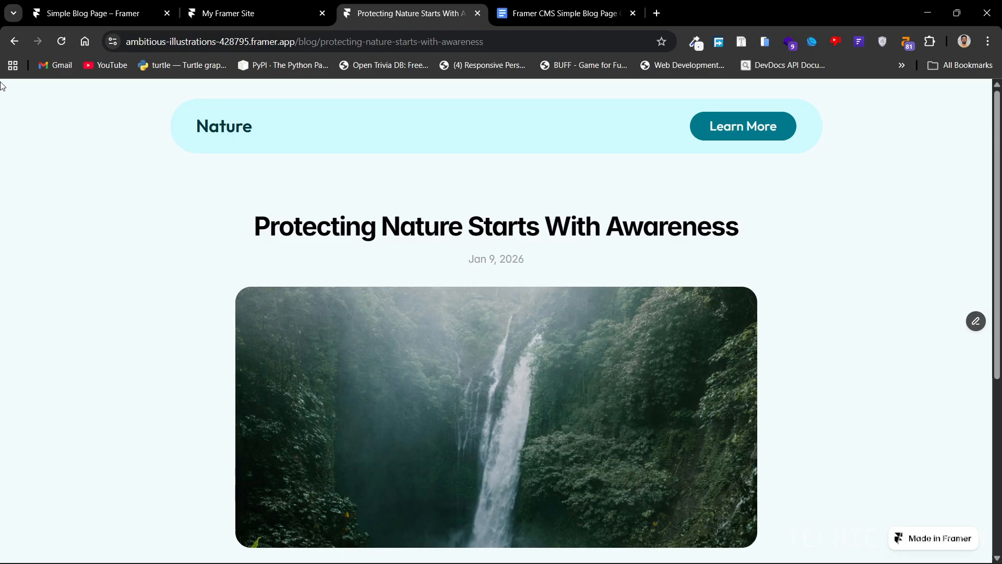
left_click(67, 16)
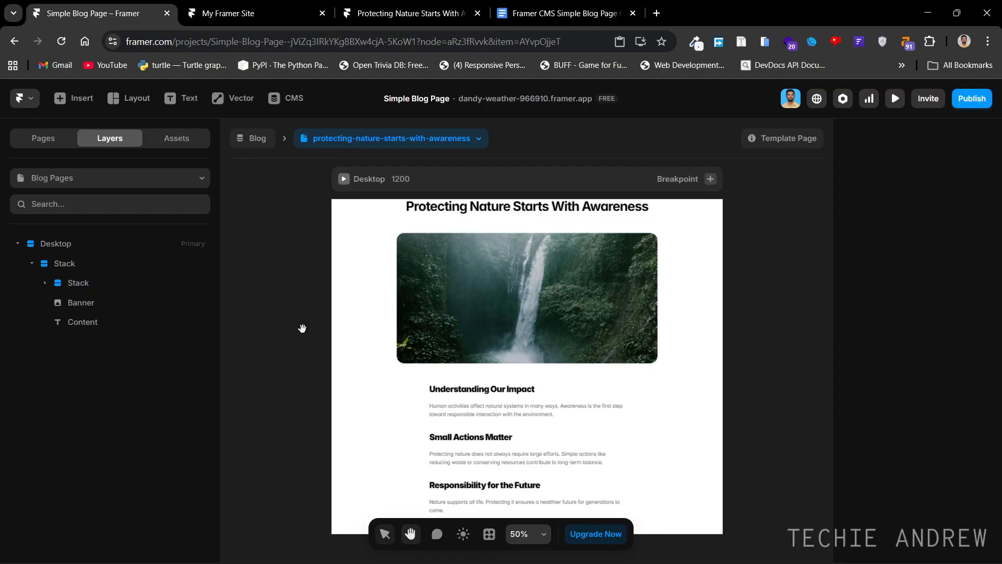
scroll(303, 319, "down", 1)
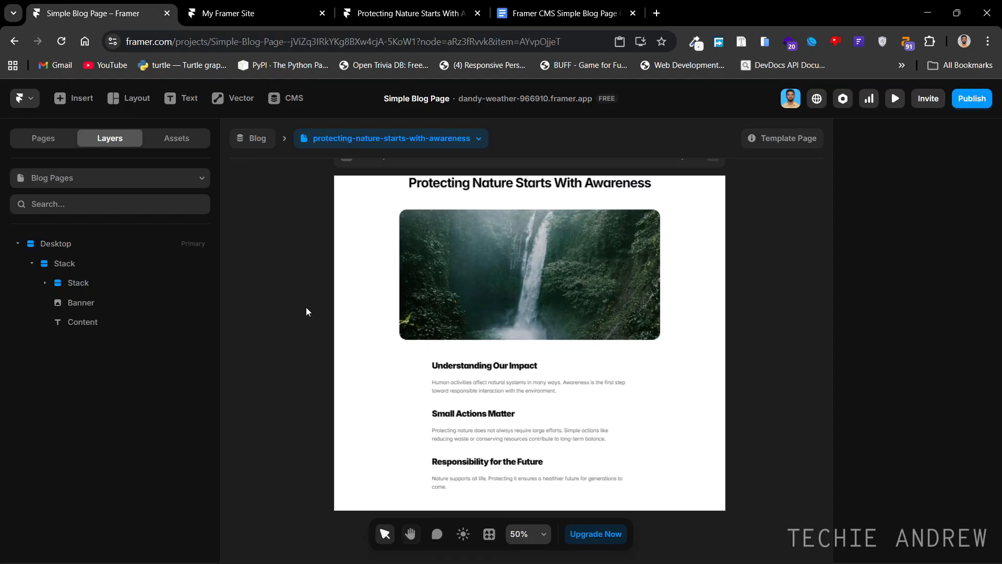
left_click(18, 243)
left_click(41, 138)
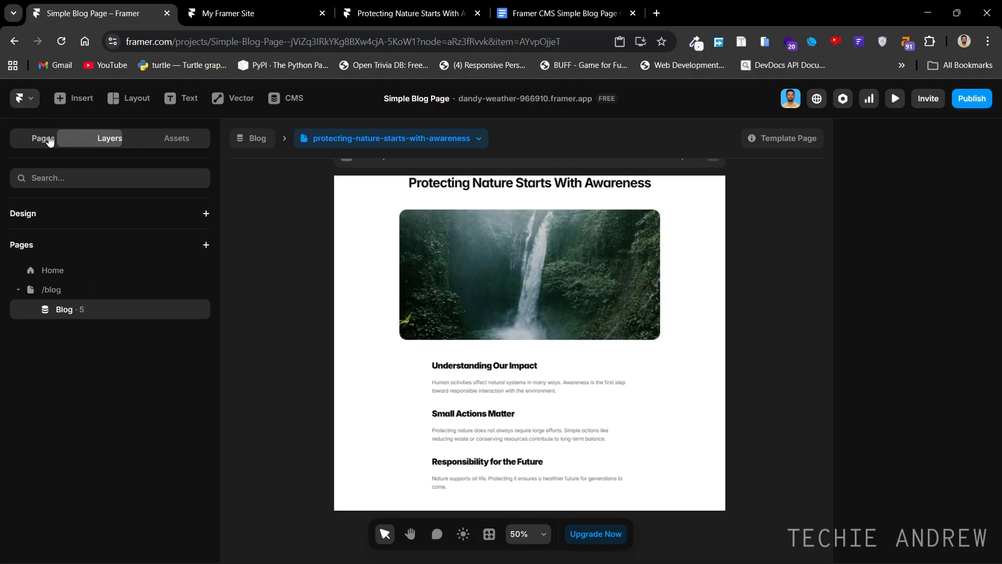
left_click(81, 290)
key("space")
scroll(473, 397, "up", 3)
scroll(476, 365, "up", 2)
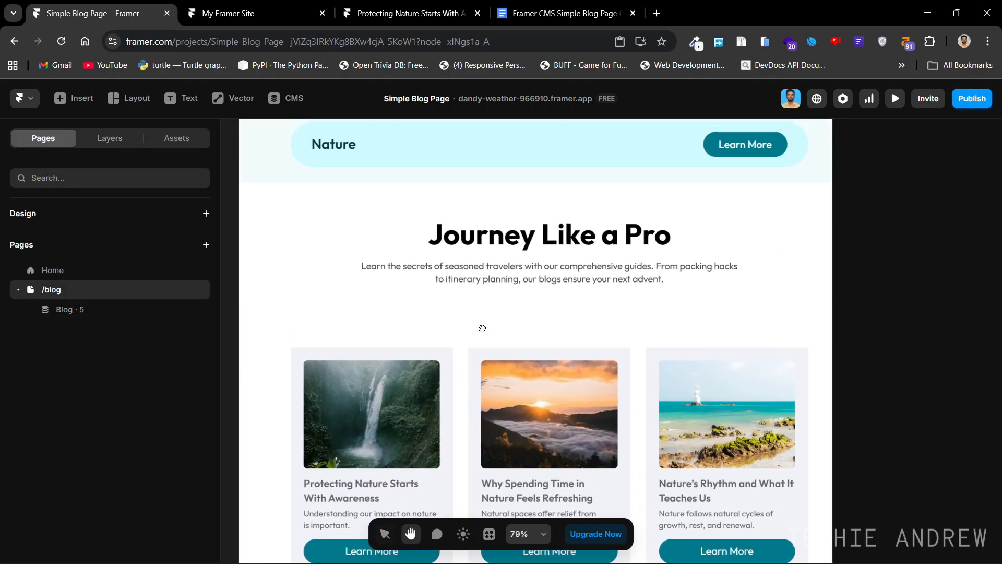
left_click(280, 206)
left_click(100, 138)
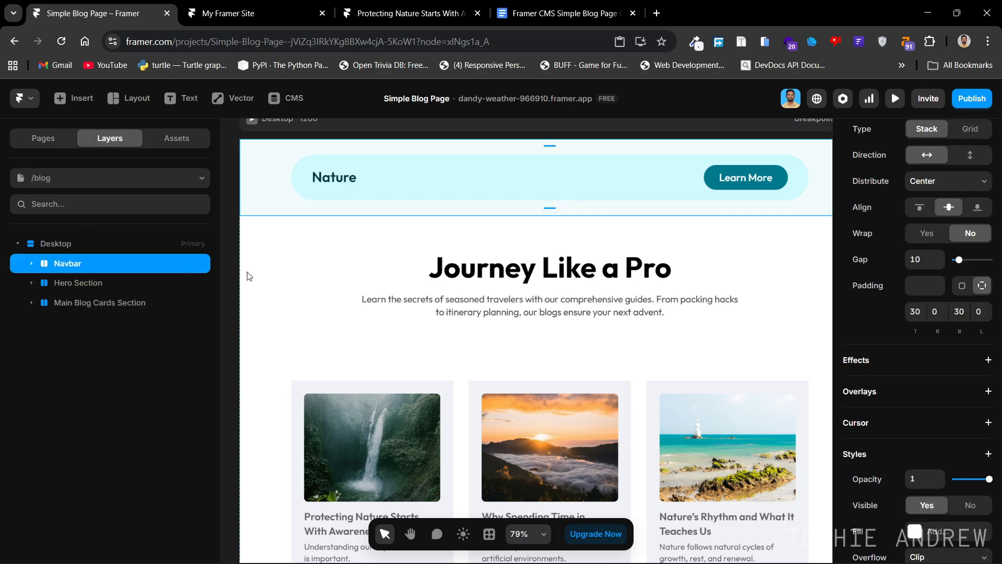
Paste the Navbar into the Desktop frame of the Blog detail page.
left_click(56, 141)
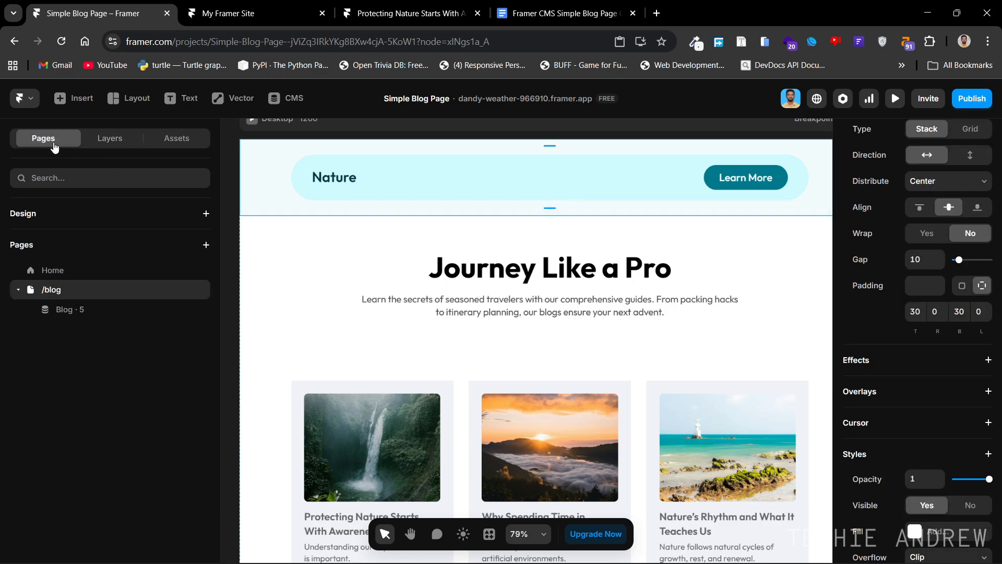
left_click(70, 309)
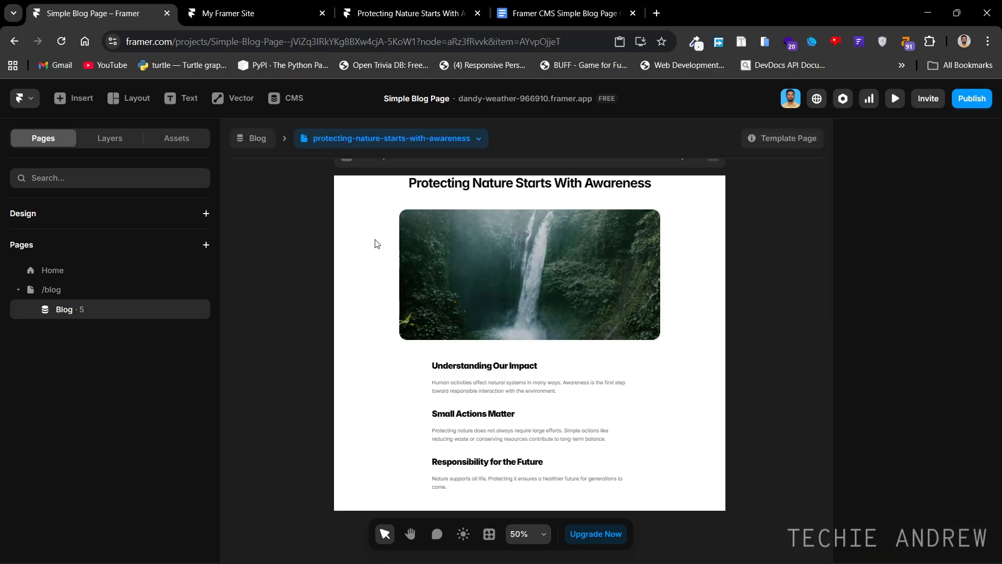
left_click(386, 247)
left_click(105, 138)
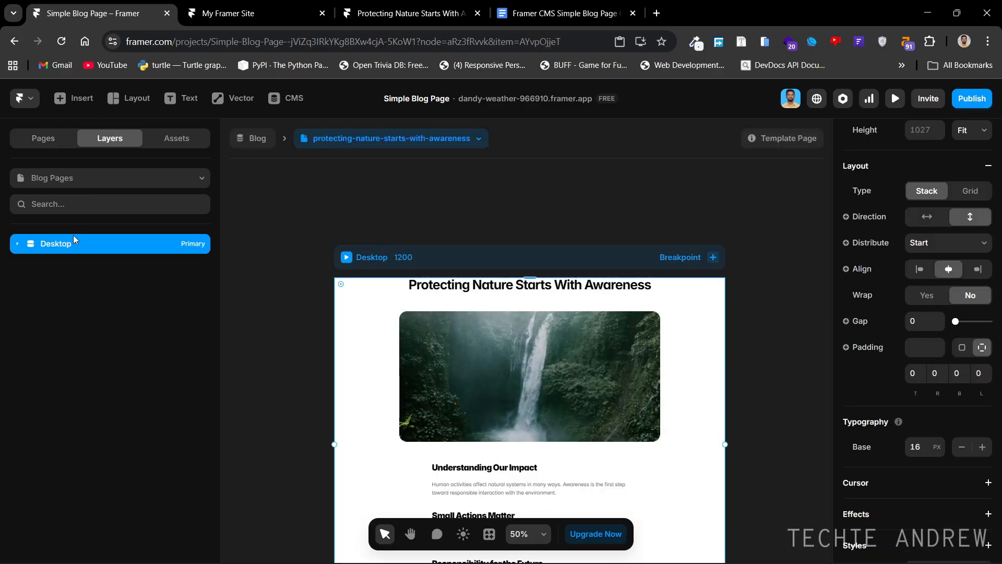
left_click(17, 244)
left_click(31, 263)
left_click(31, 263)
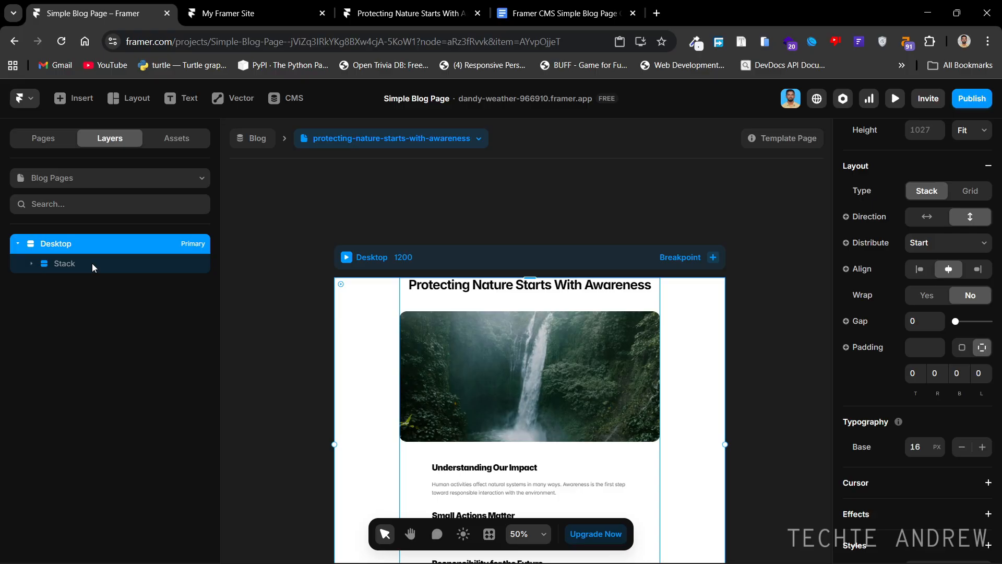
left_click(92, 263)
left_click(32, 263)
left_click(70, 242)
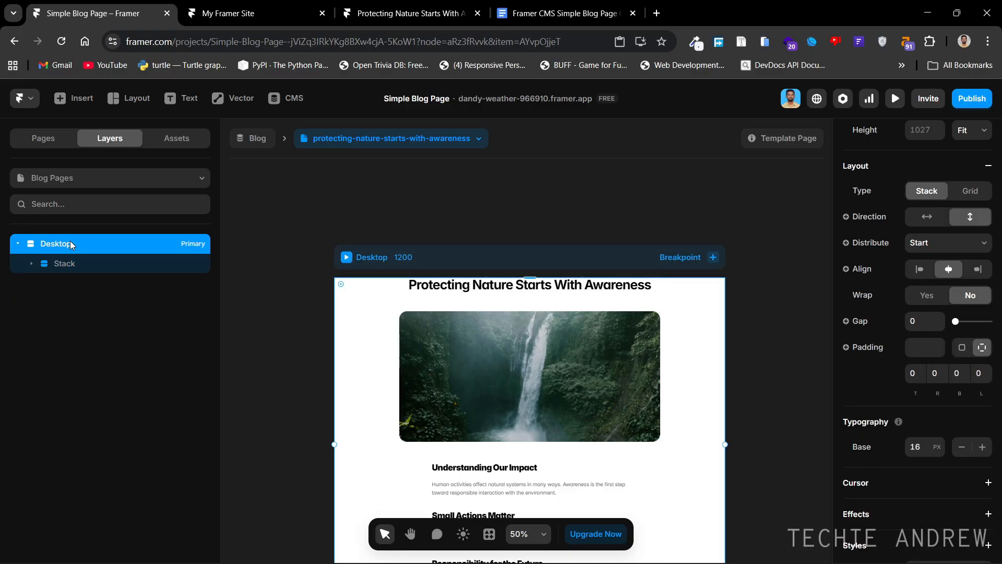
key("ctrl+v")
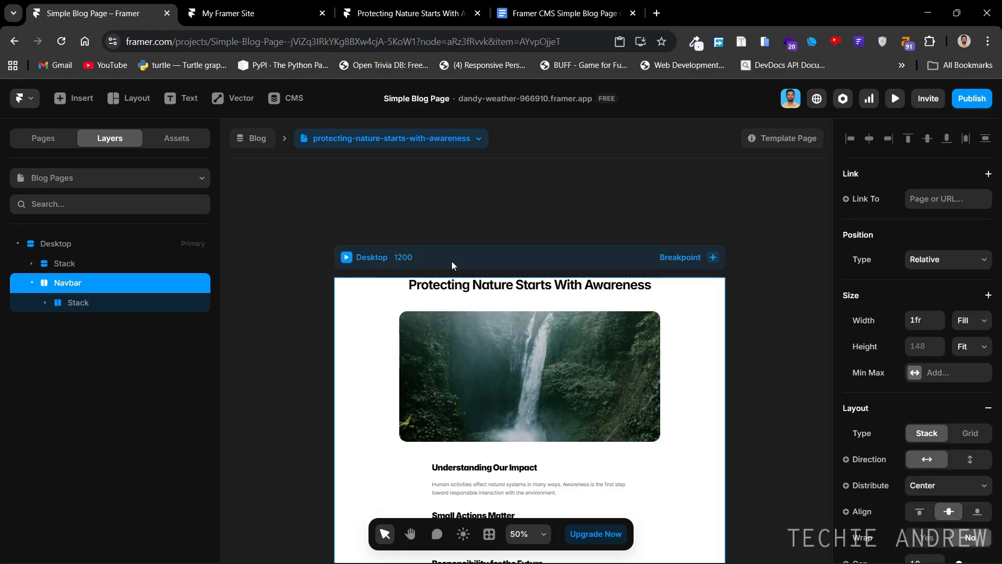
Move the Navbar above the content stack inside the detail page's Desktop frame.
left_click(32, 284)
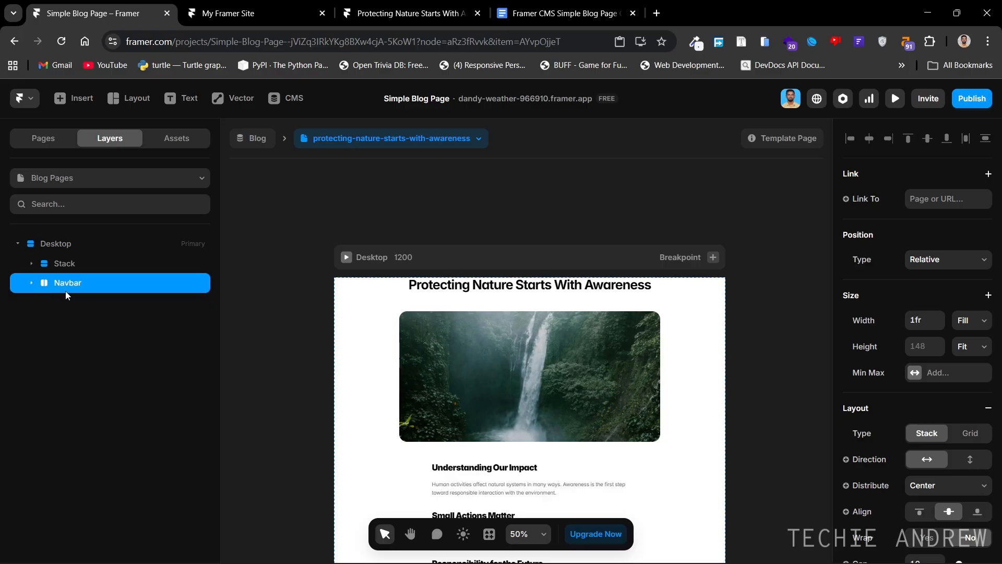
left_click_drag(70, 290, 67, 252)
scroll(601, 254, "up", 5)
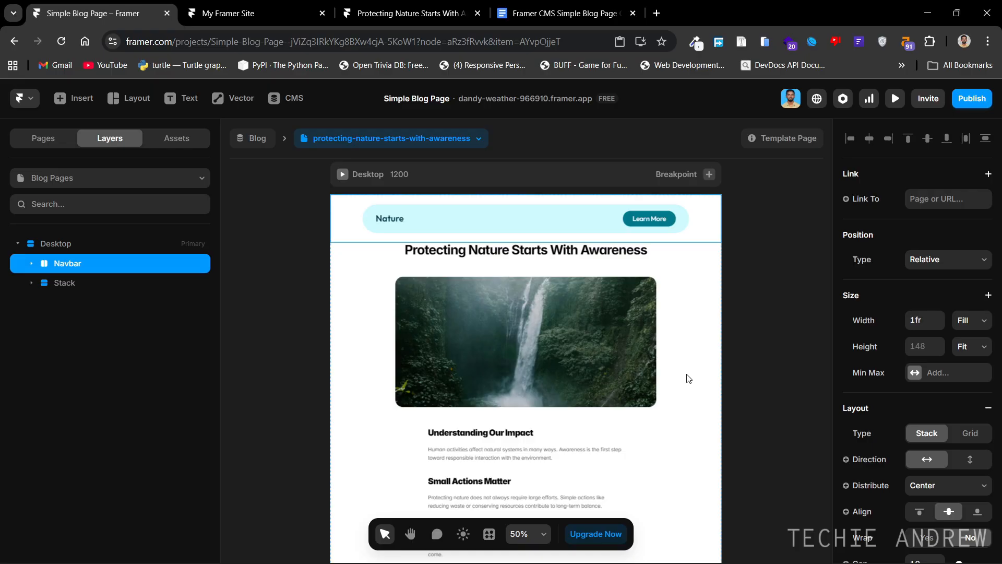
Set the top padding of the content stack below the Navbar to 60.
left_click(637, 256)
left_click(77, 282)
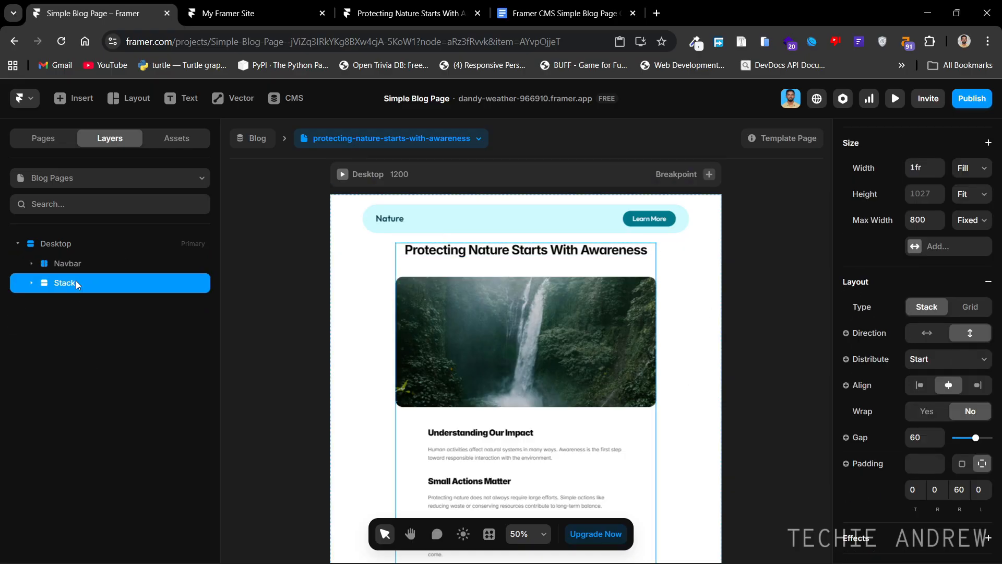
scroll(940, 366, "down", 3)
left_click(916, 338)
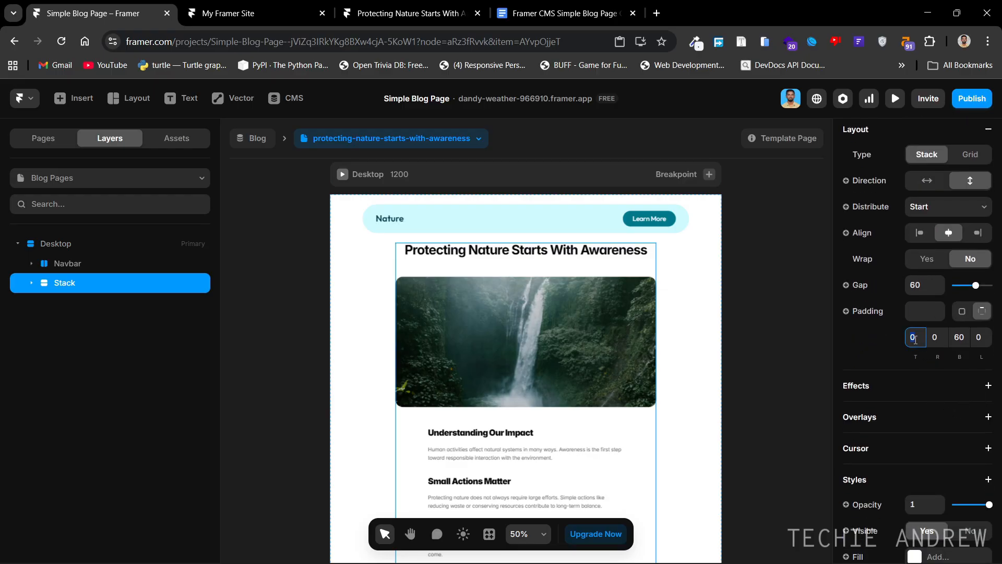
type("60")
key("Return")
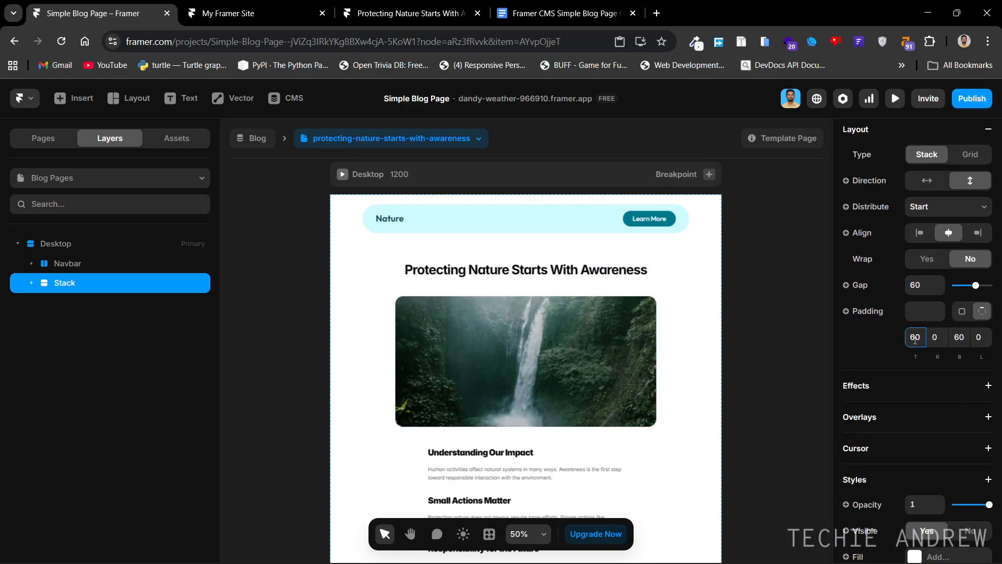
left_click(750, 305)
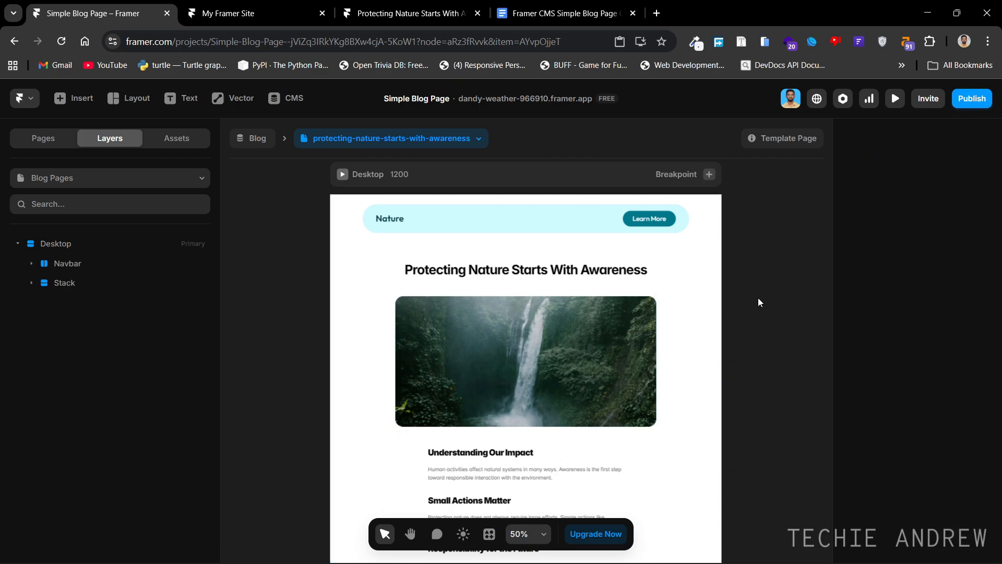
Examine the /blog page from its navbar and hero down to the last row of blog cards.
left_click(18, 146)
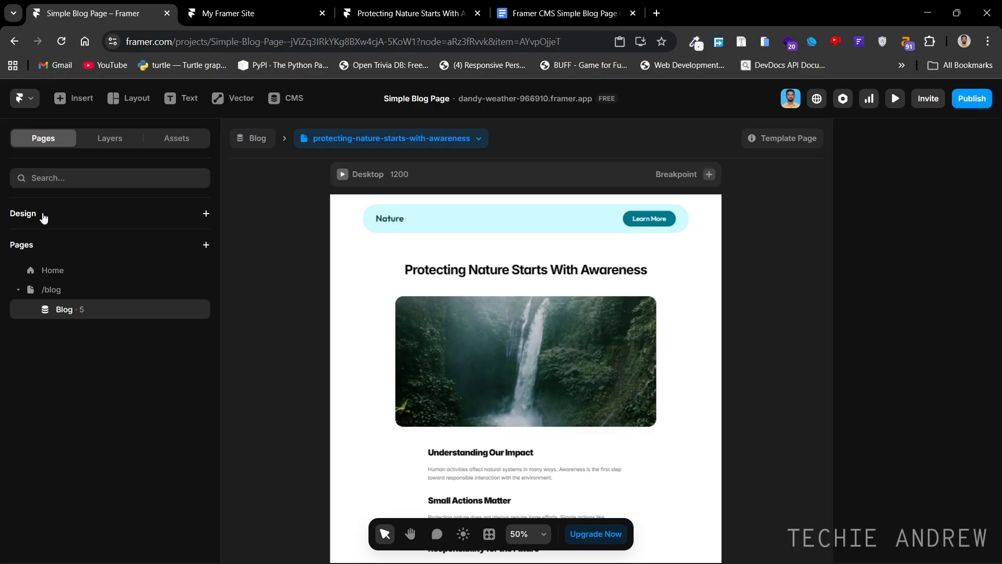
left_click(57, 290)
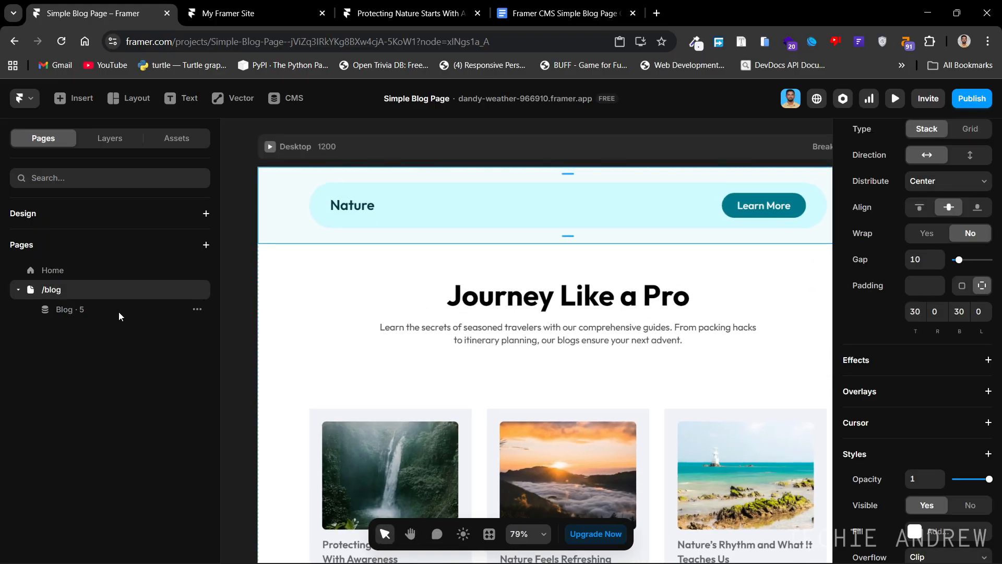
scroll(514, 362, "down", 5)
scroll(520, 370, "up", 5)
left_click_drag(521, 358, 524, 338)
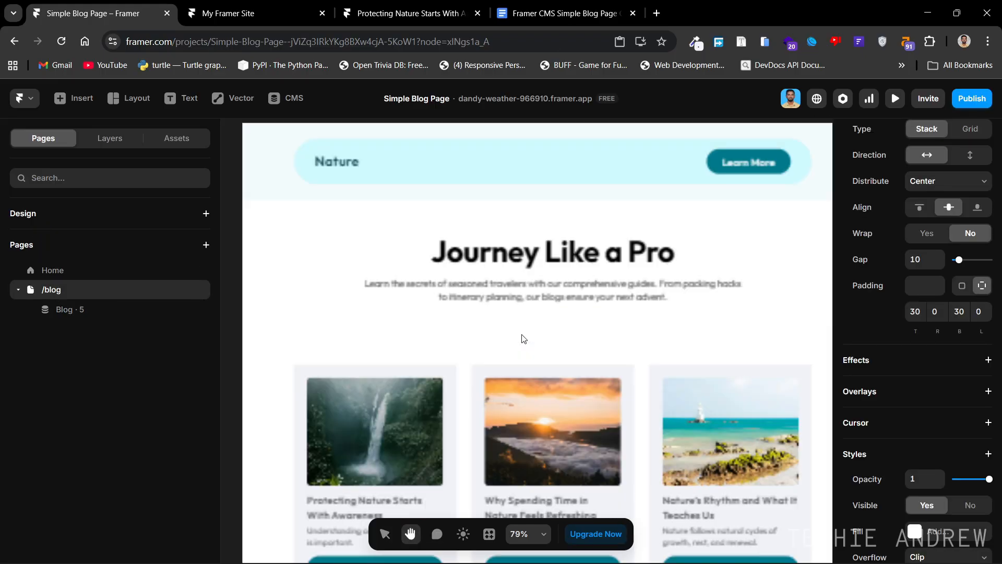
left_click_drag(557, 366, 574, 271)
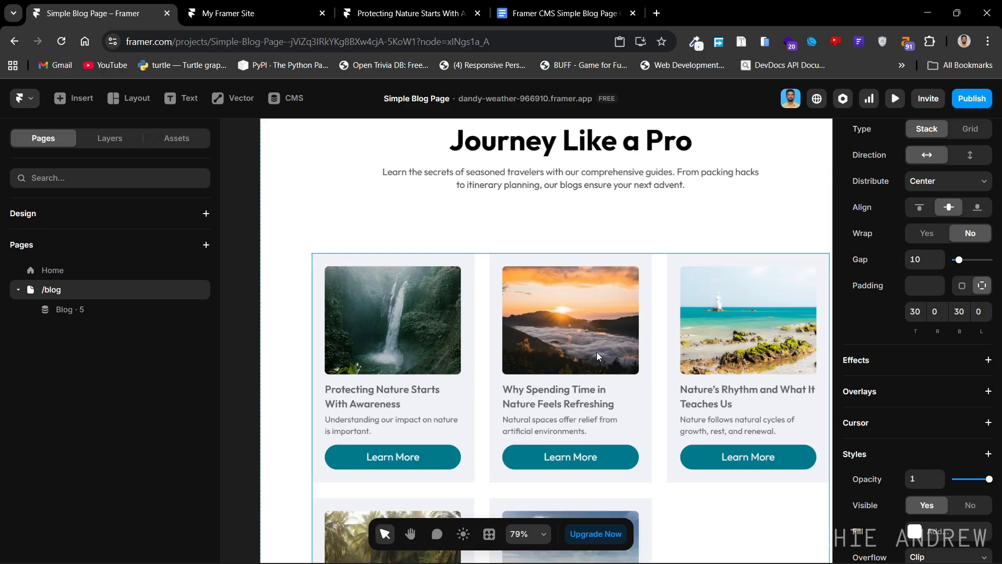
scroll(597, 351, "down", 4)
key("v")
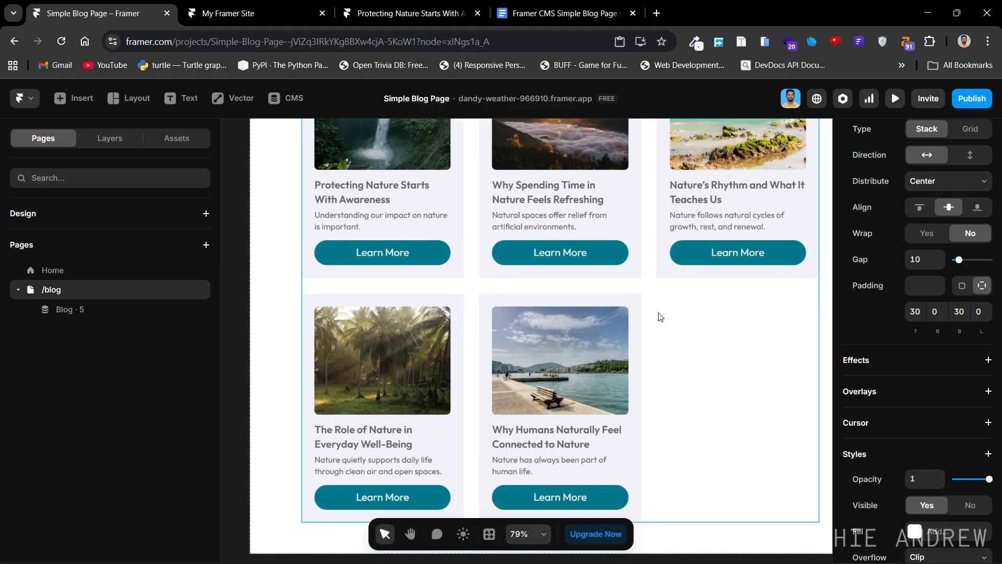
key("h")
left_click_drag(649, 284, 656, 251)
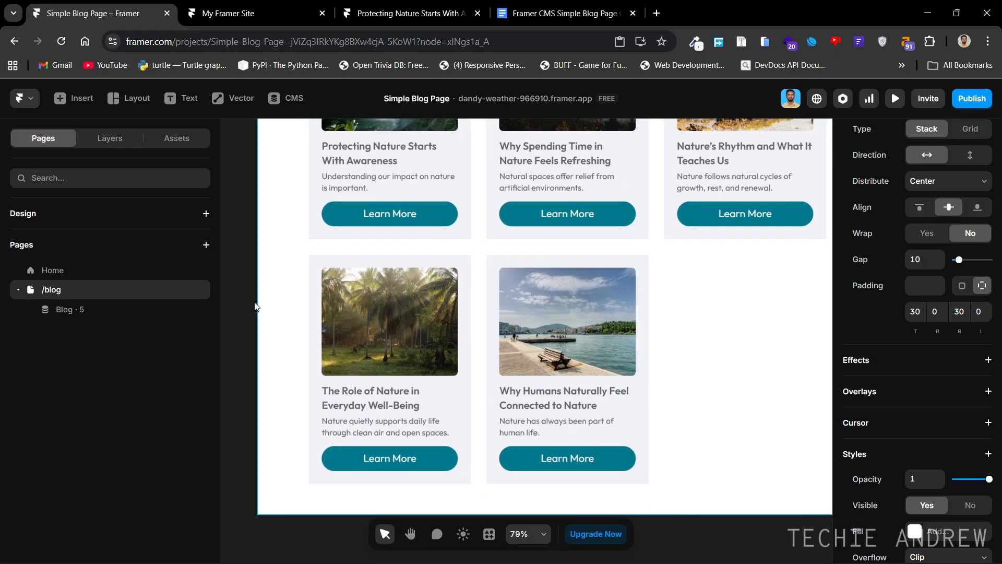
Link the Nature text in the Blog detail page's Navbar to the /blog page.
left_click(98, 311)
left_click_drag(696, 347, 684, 346)
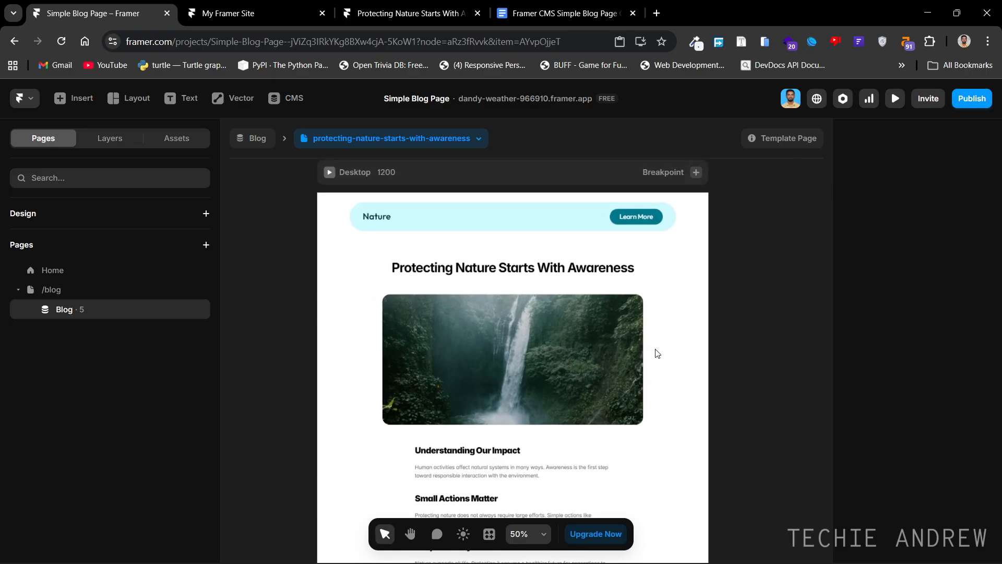
left_click(380, 221)
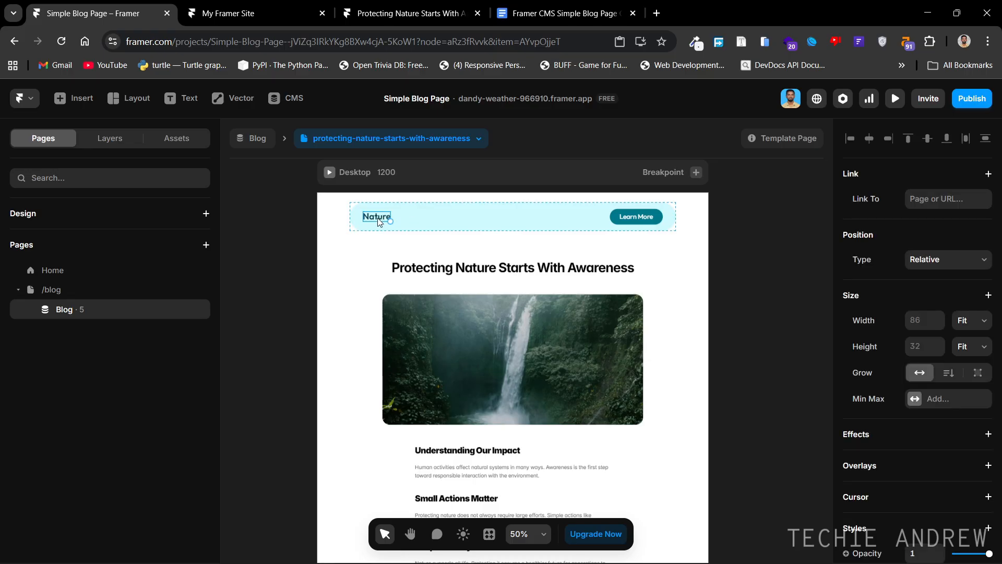
left_click(120, 140)
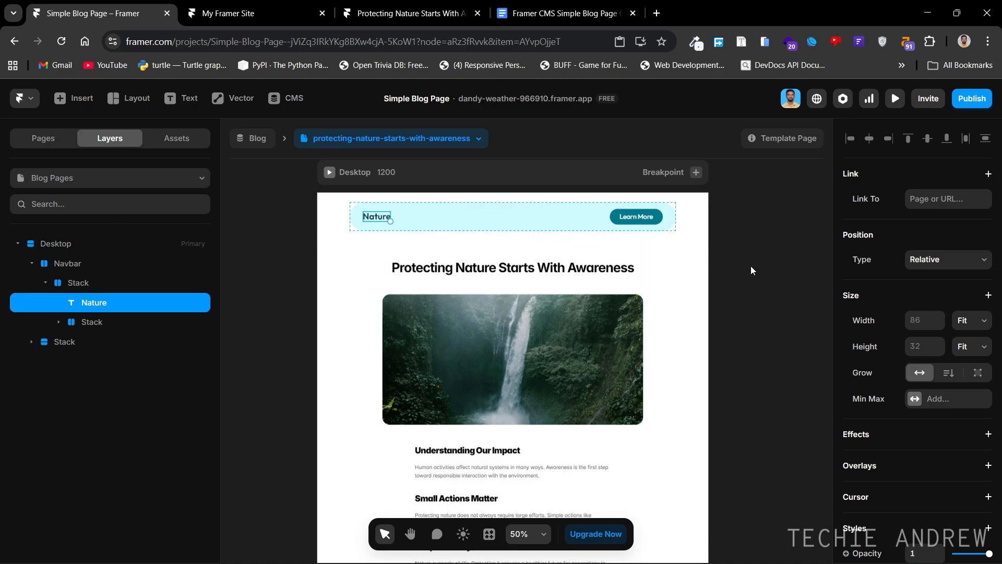
left_click(938, 201)
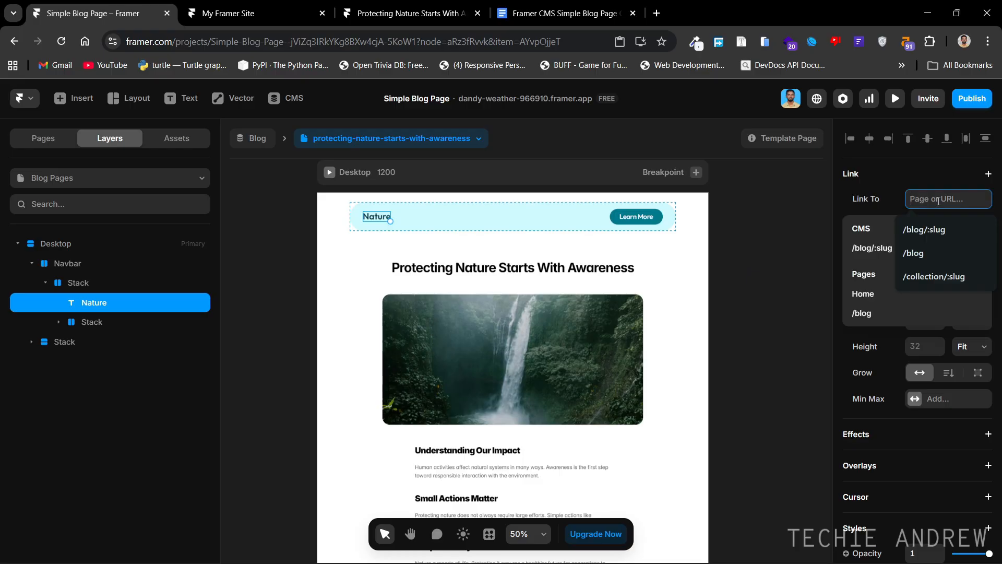
left_click(914, 253)
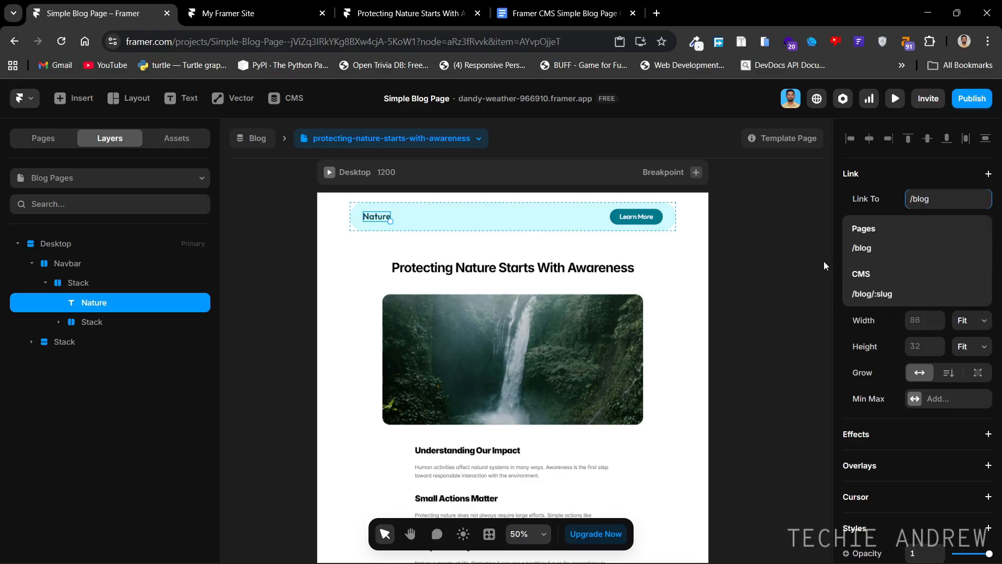
left_click(898, 250)
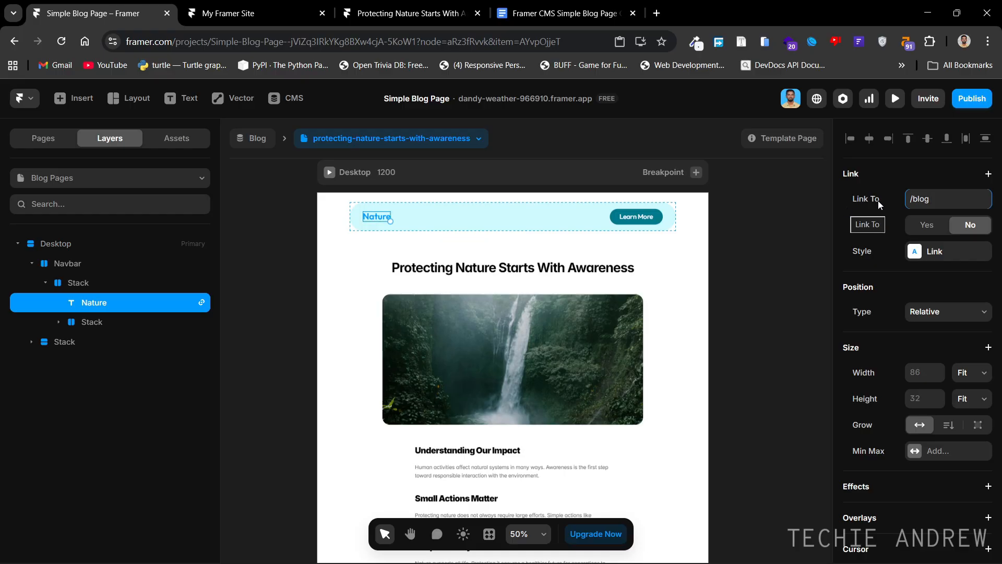
Remove the color from the Link style used by the Navbar's Nature text.
left_click(935, 250)
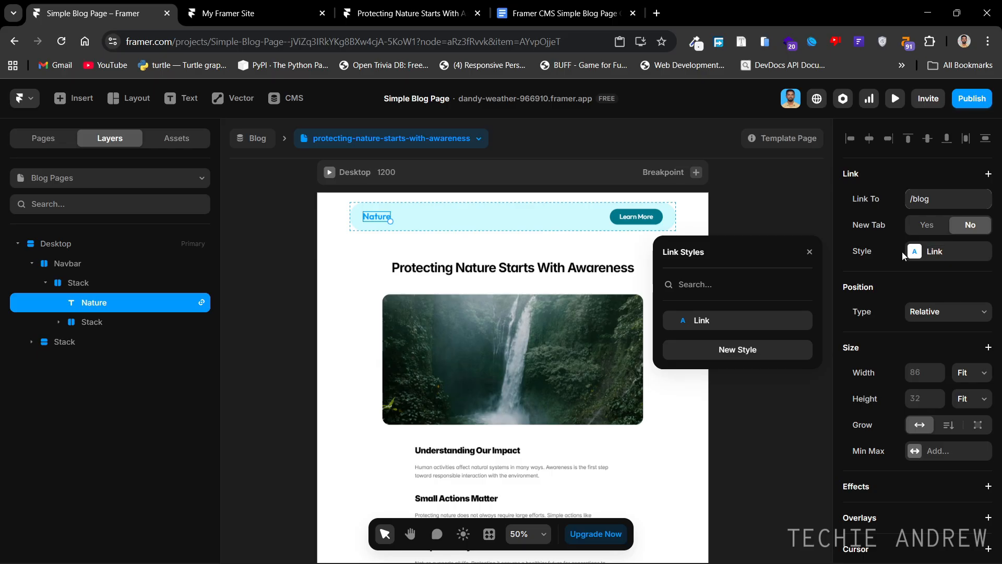
left_click(801, 321)
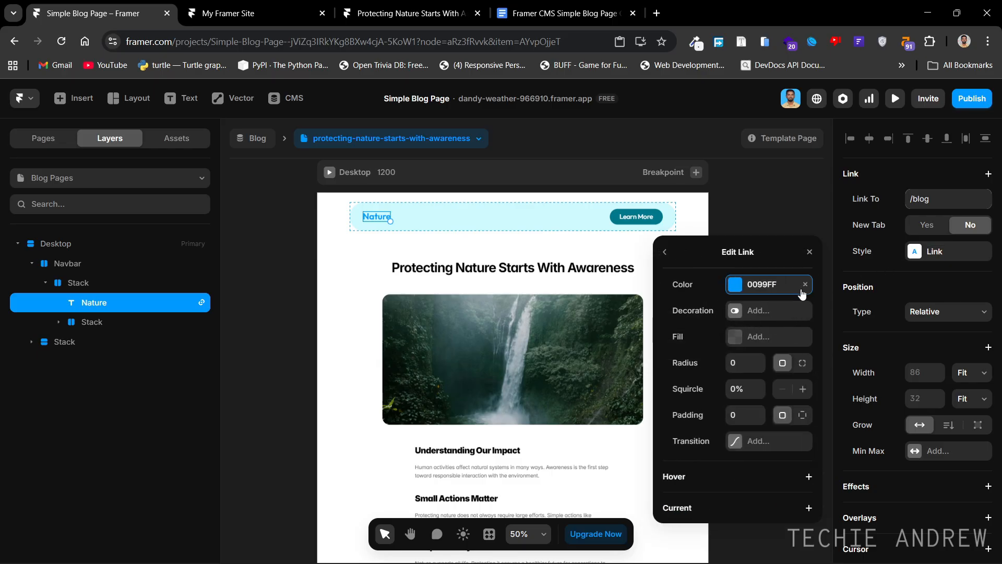
left_click(810, 252)
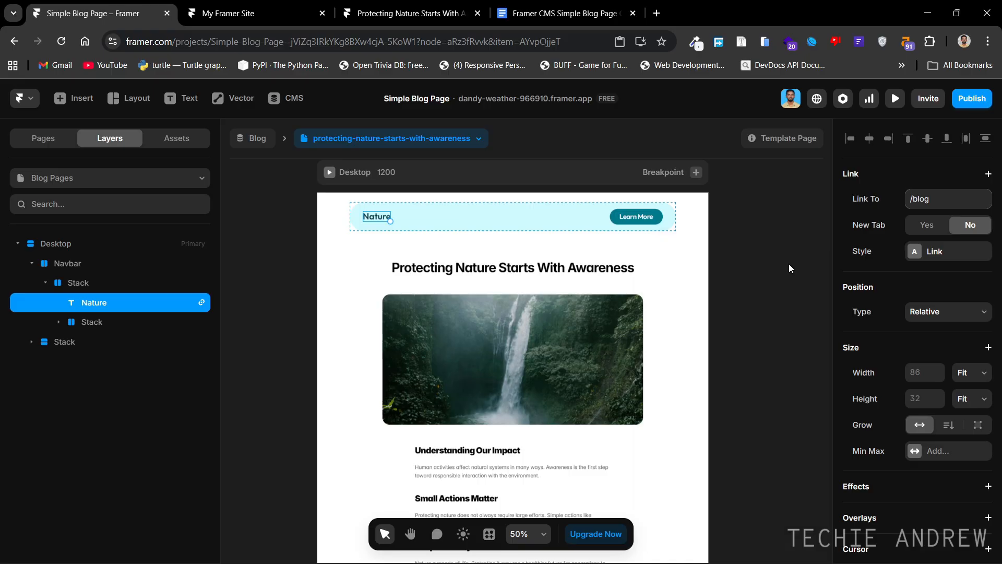
left_click(729, 385)
Publish the site update and collapse the Desktop frame's layer tree.
mouse_move(777, 406)
left_mouse_down()
mouse_move(769, 372)
mouse_move(773, 422)
left_mouse_up()
left_click(972, 100)
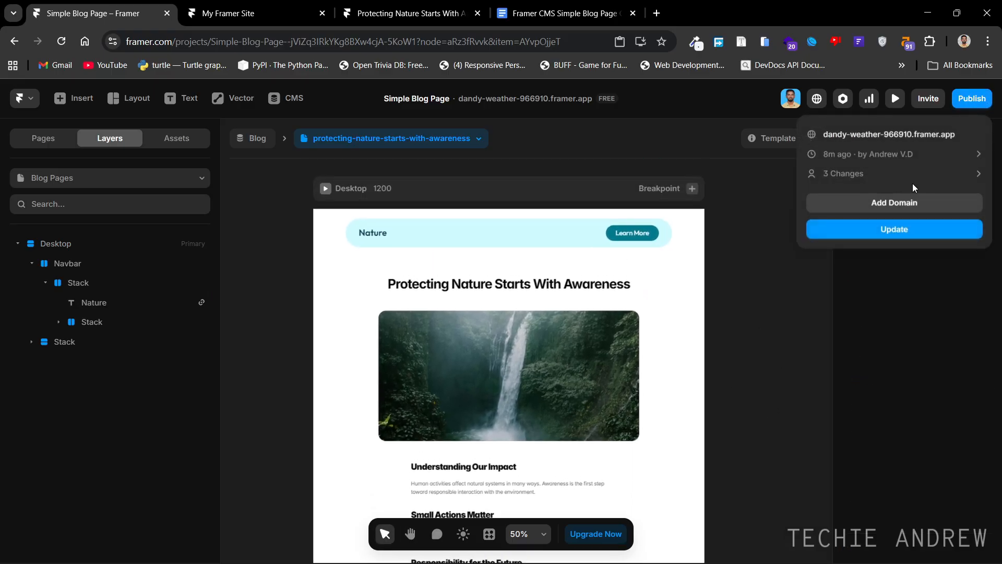
left_click(896, 229)
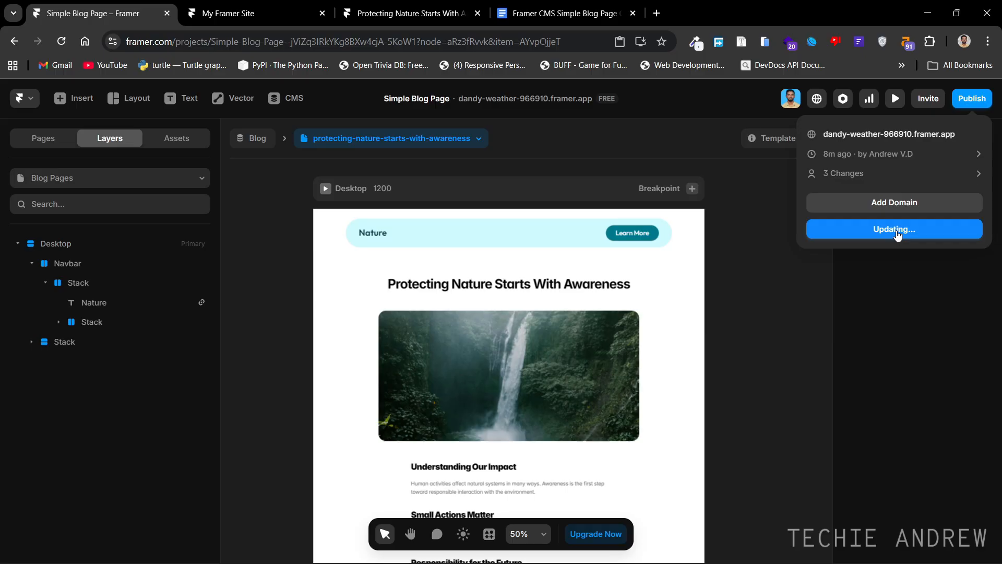
left_click(728, 330)
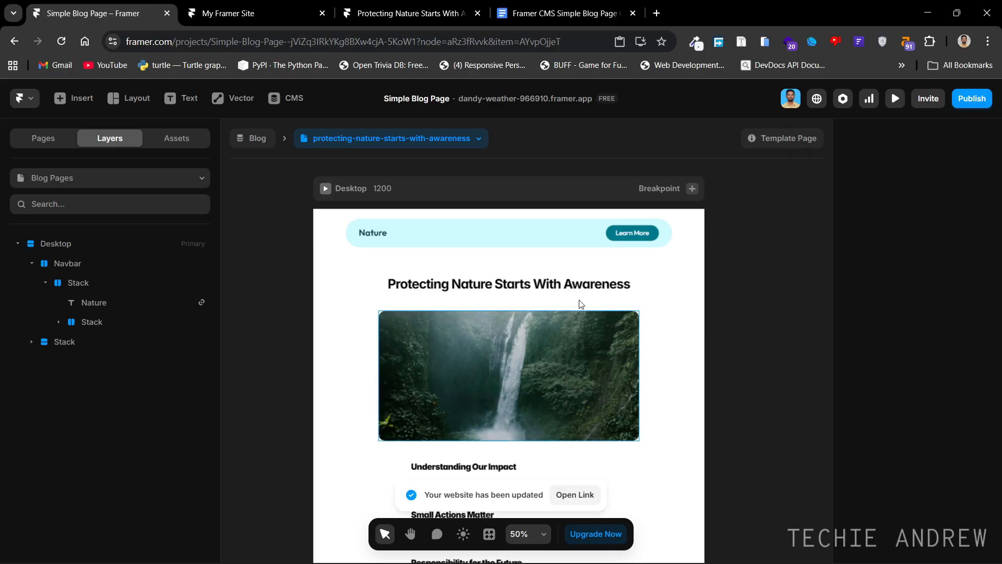
left_click(18, 244)
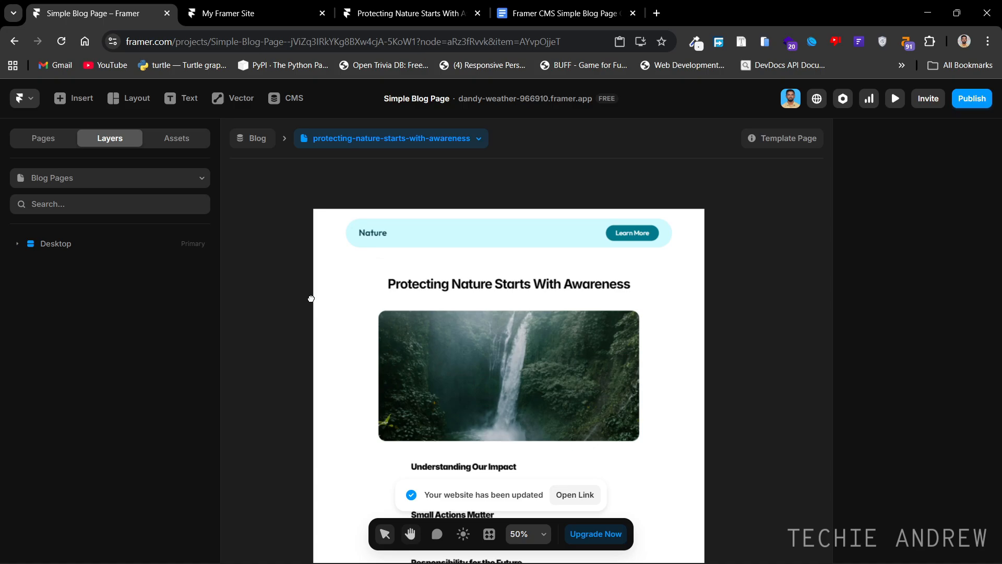
left_click_drag(312, 299, 328, 255)
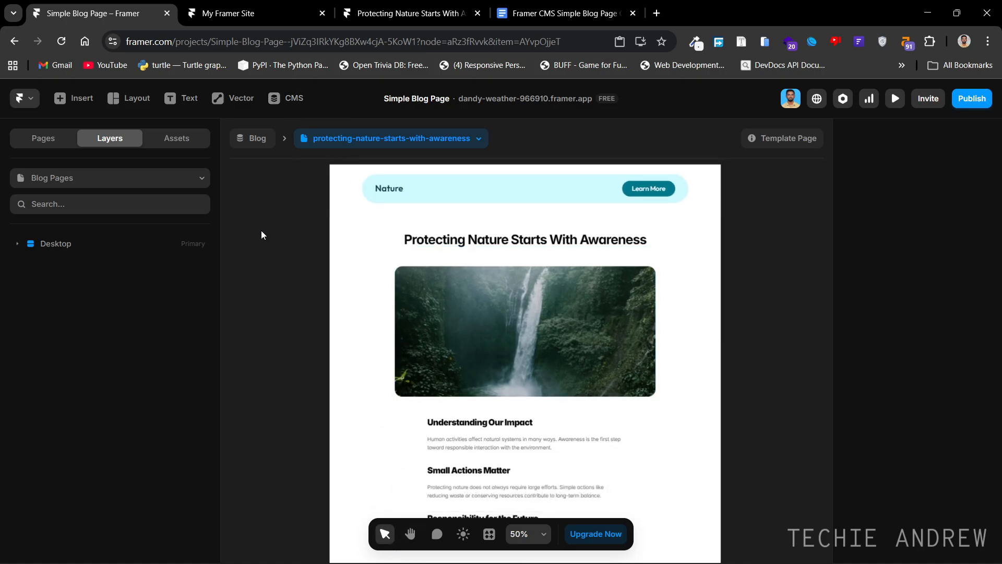
Add a Date field named Date to the Blog CMS collection.
left_click(285, 99)
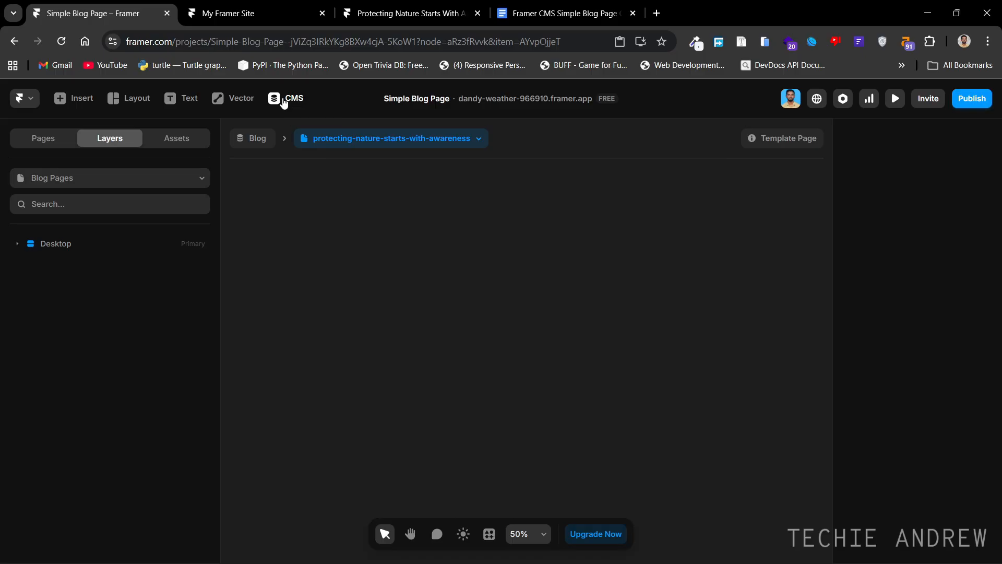
left_click(330, 334)
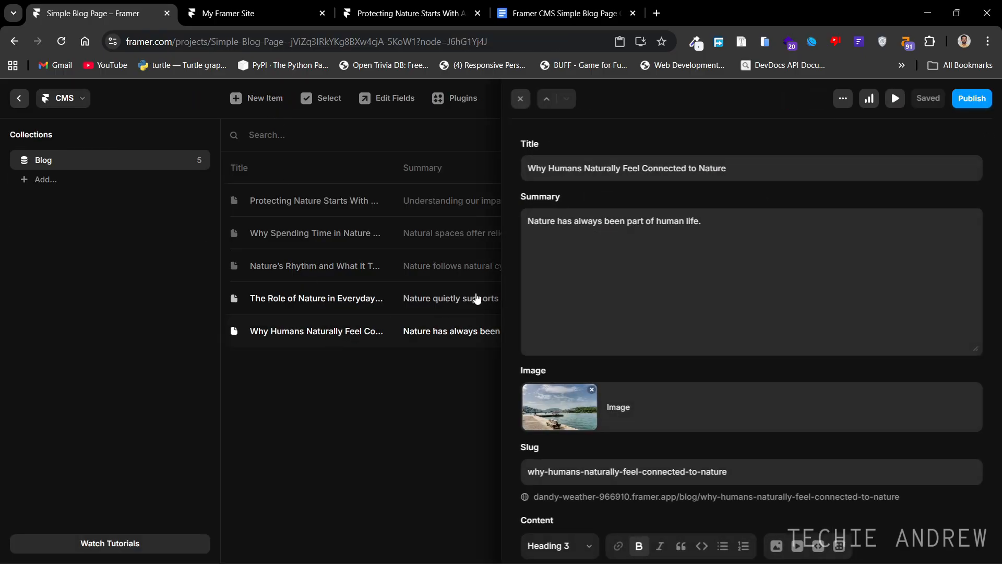
left_click(521, 99)
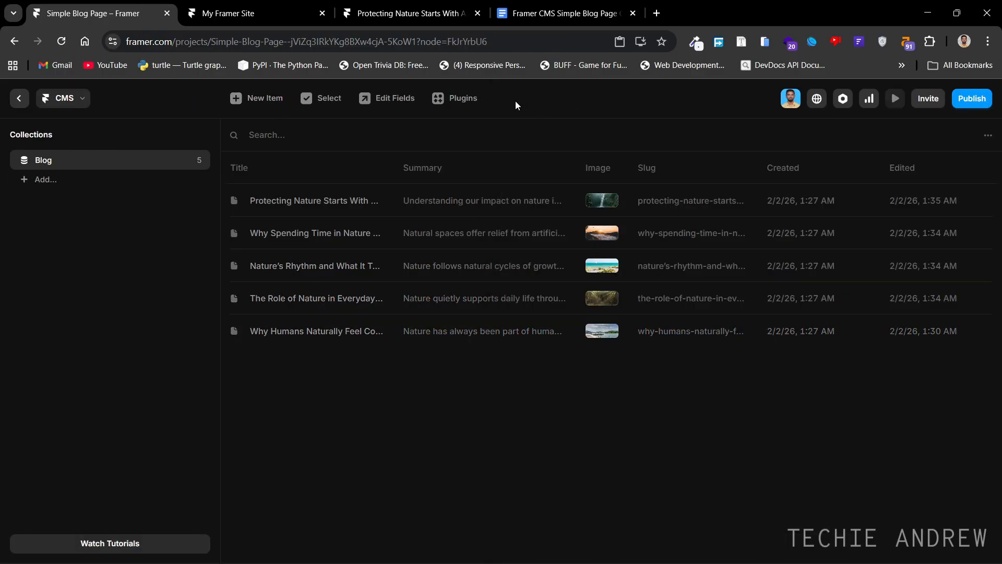
left_click(387, 99)
left_click(687, 179)
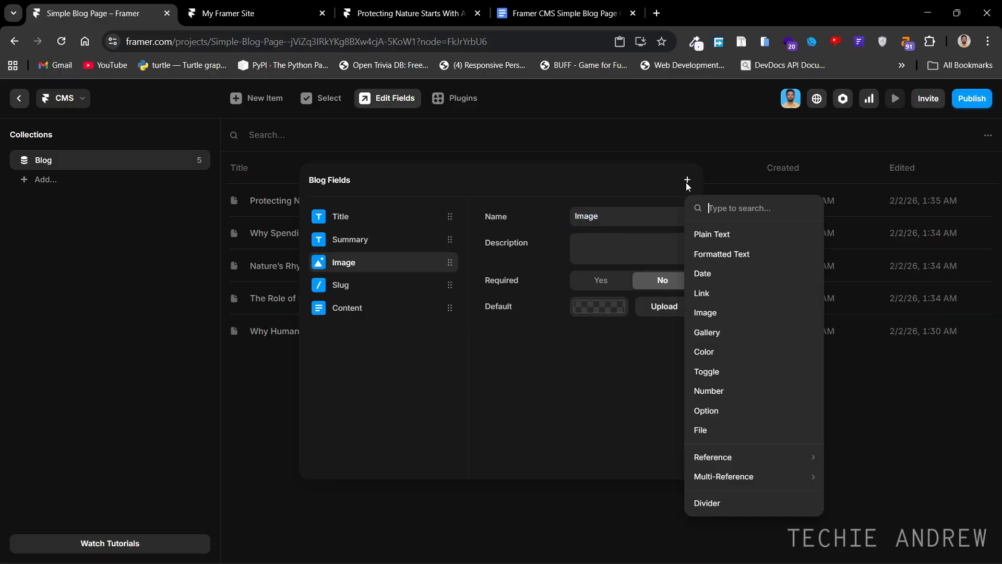
left_click(703, 274)
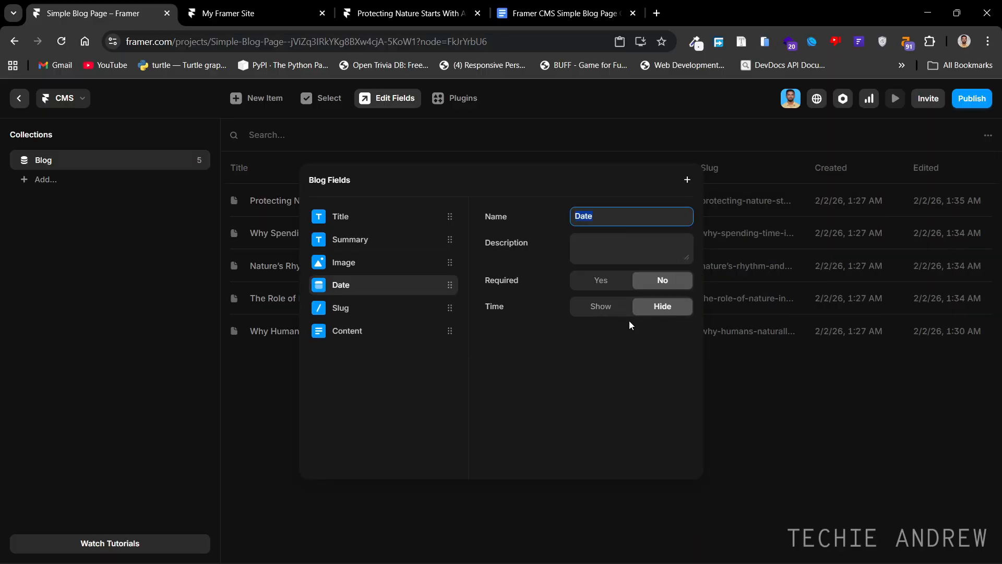
left_click(766, 405)
Set the date of the "Why Humans Naturally Feel Connected to Nature" item to 11-02-2026.
left_click(474, 333)
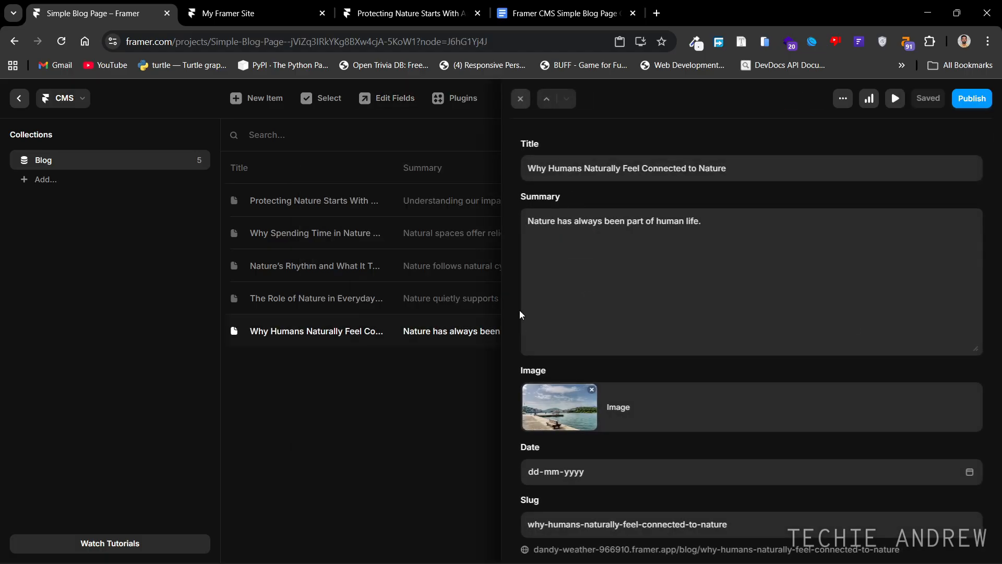
scroll(643, 280, "down", 3)
left_click(969, 319)
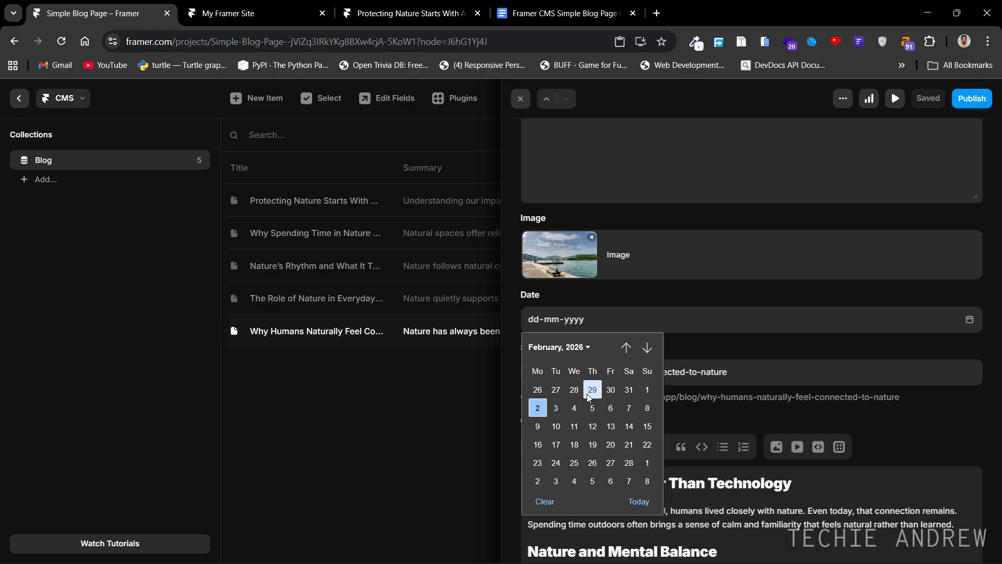
left_click(577, 426)
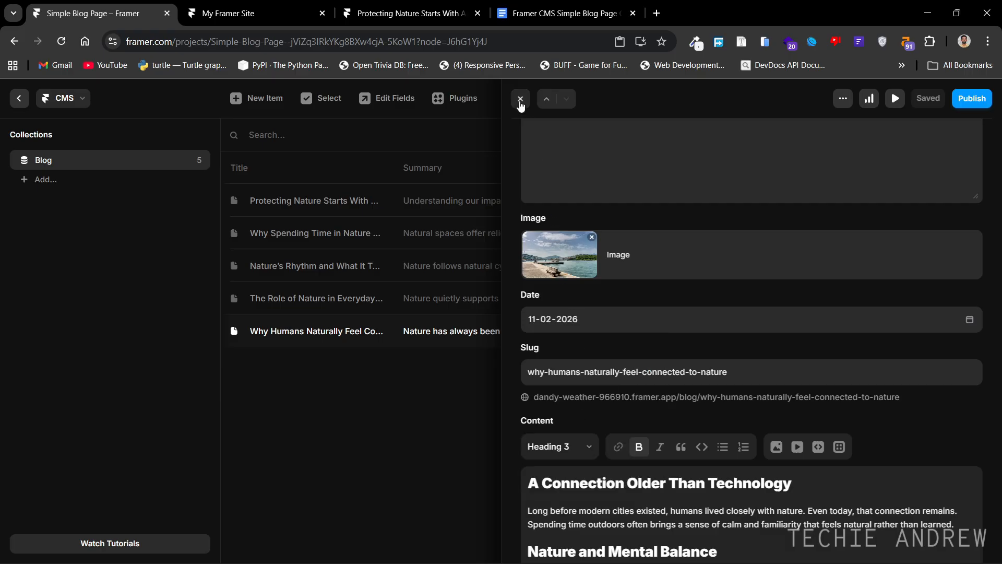
left_click(520, 99)
Change the date of the "Why Humans Naturally Feel Connected to Nature" item to 04-12-2025.
left_click(621, 331)
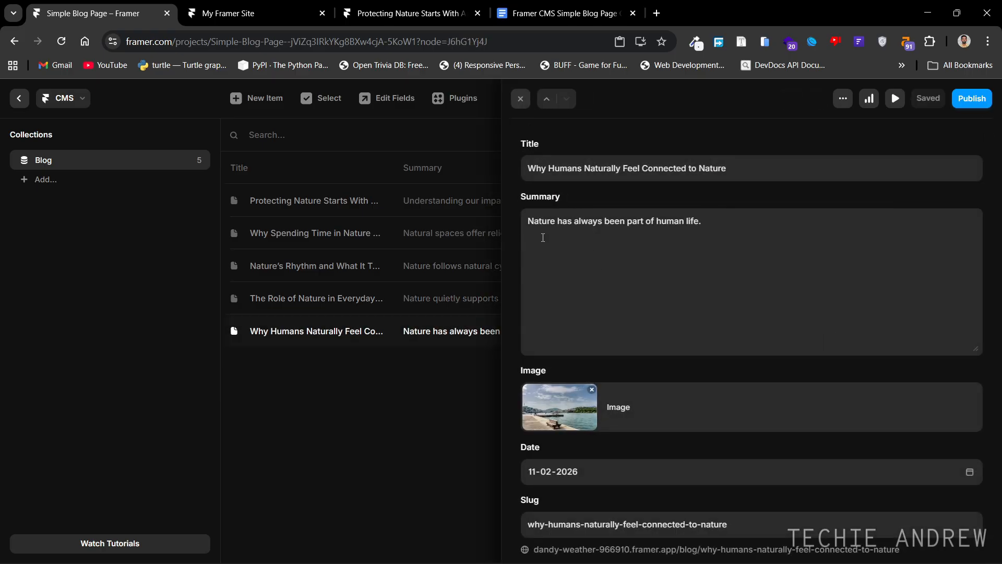
left_click(627, 473)
left_click(967, 472)
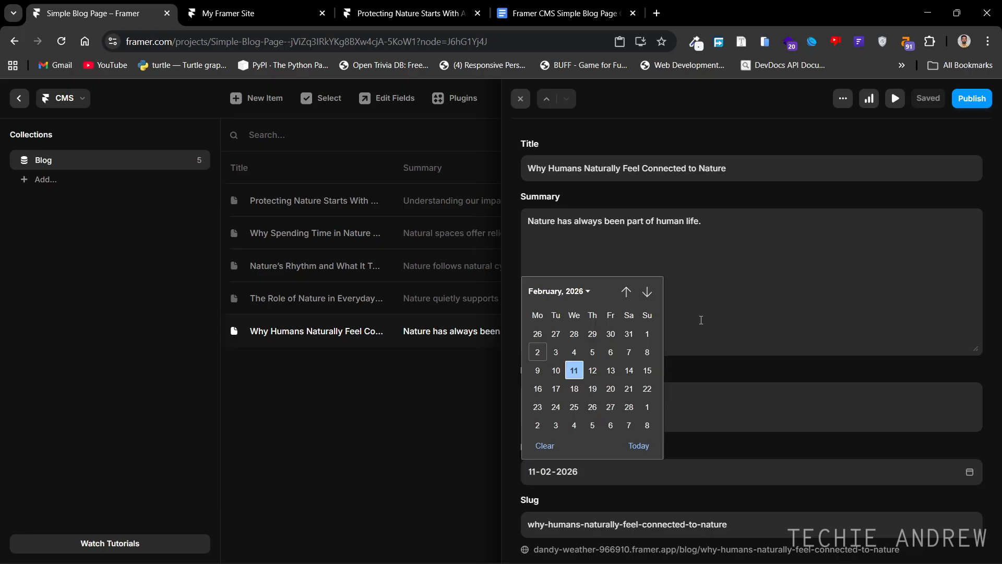
left_click(626, 291)
left_click(626, 291)
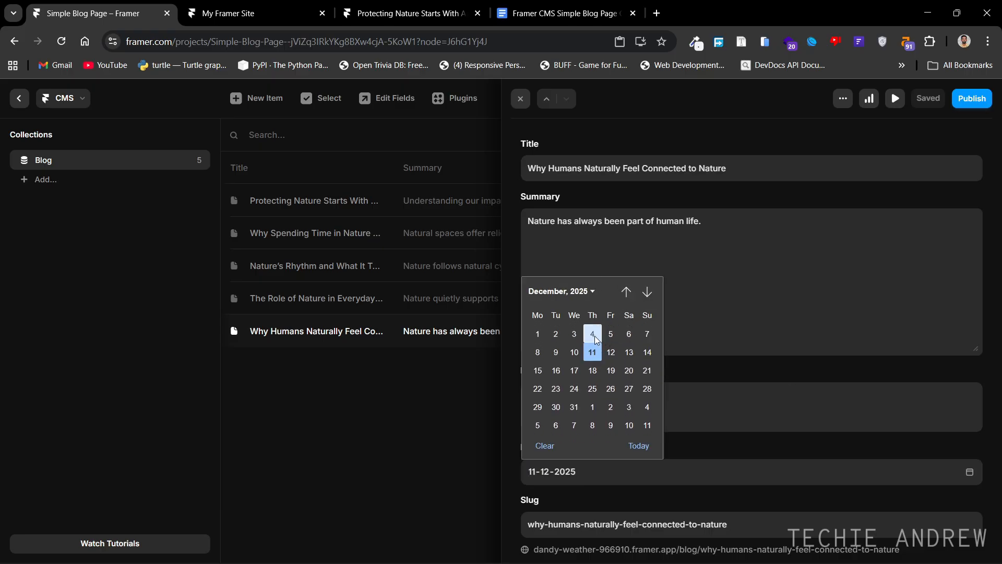
left_click(593, 334)
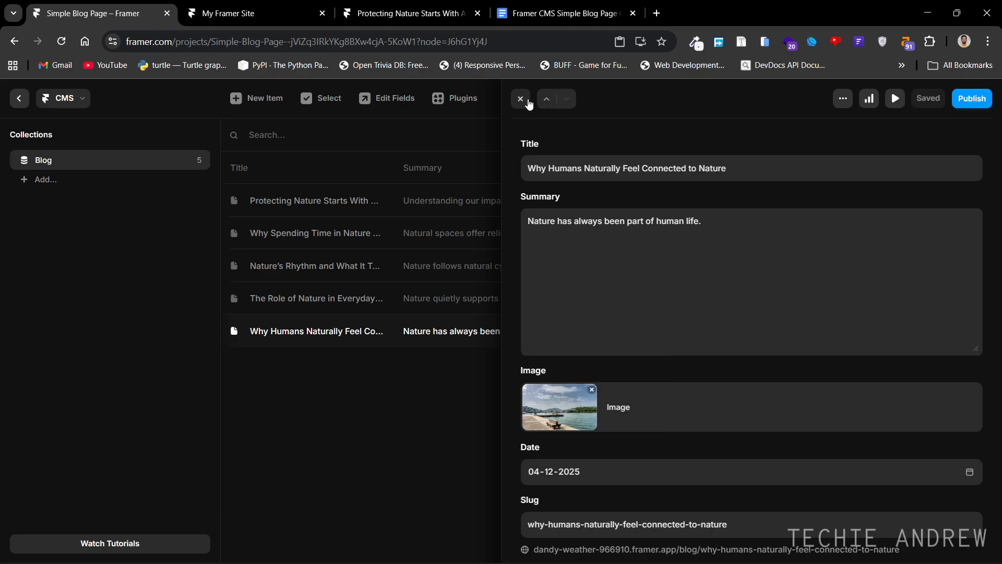
left_click(521, 99)
Set the date of the "The Role of Nature in Everyday Well-Being" item to 18-12-2025.
left_click(487, 296)
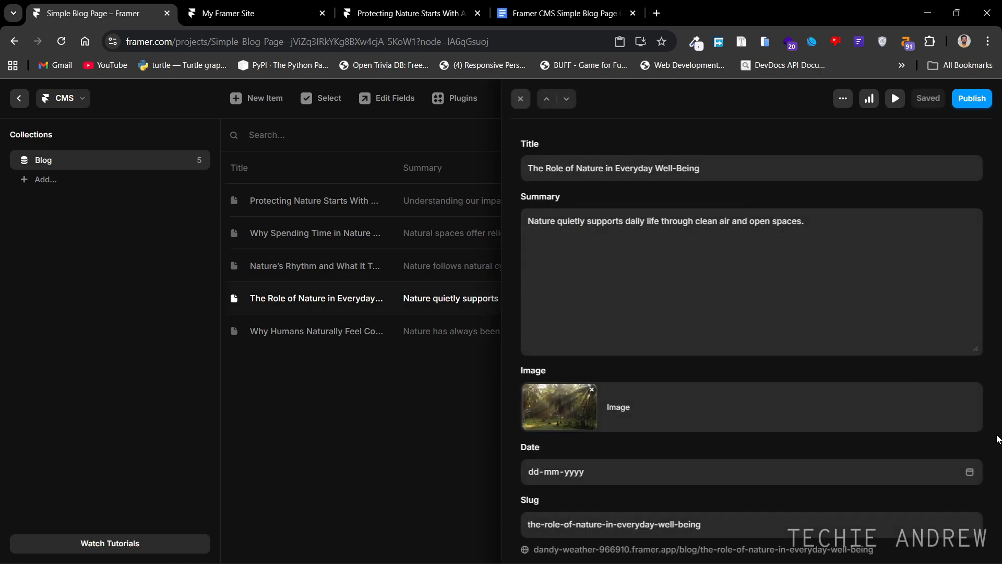
left_click(971, 474)
left_click(627, 293)
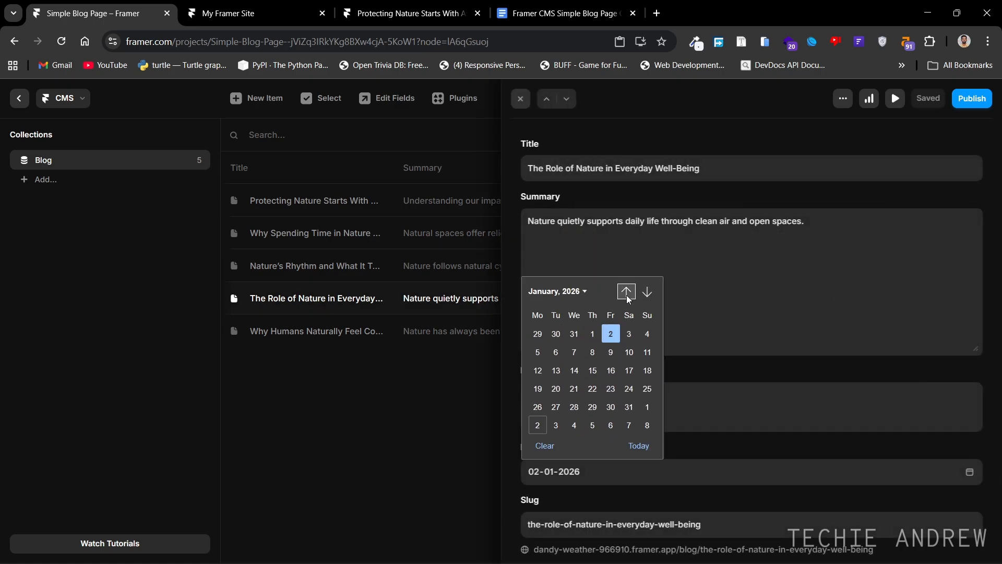
left_click(627, 291)
left_click(593, 371)
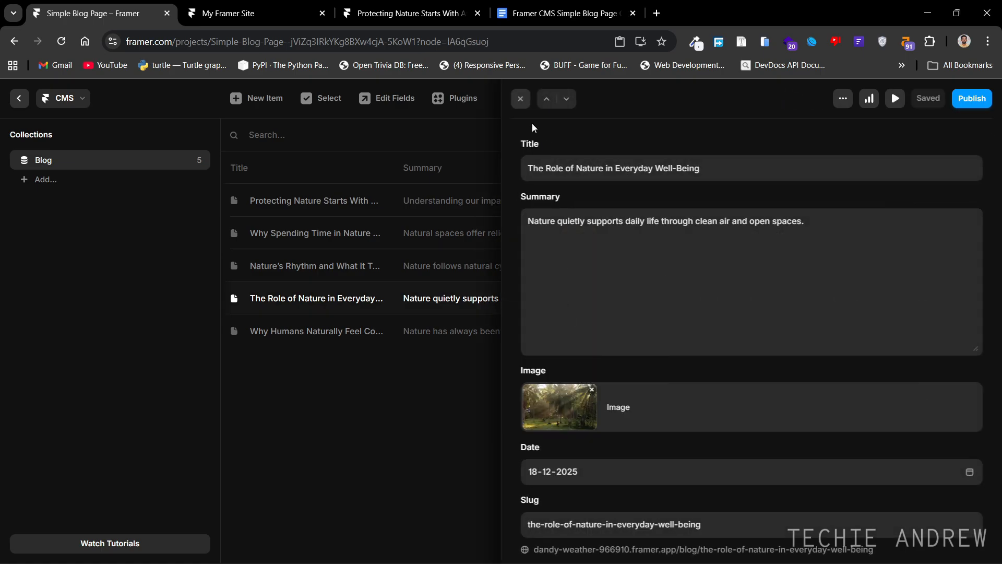
left_click(521, 98)
Set the date of the "Nature's Rhythm and What It Teaches Us" item to 31-12-2025.
left_click(528, 266)
left_click(965, 482)
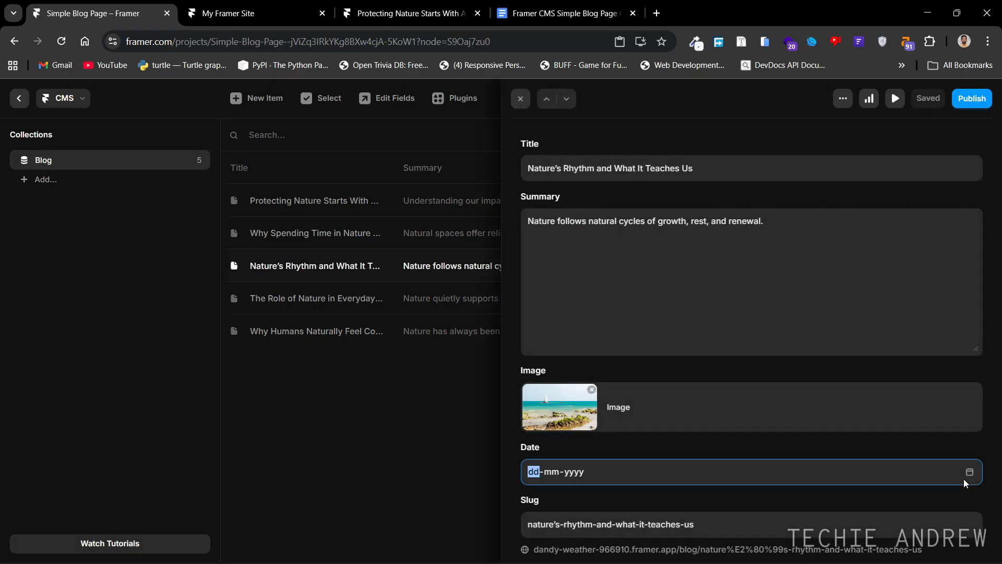
left_click(970, 472)
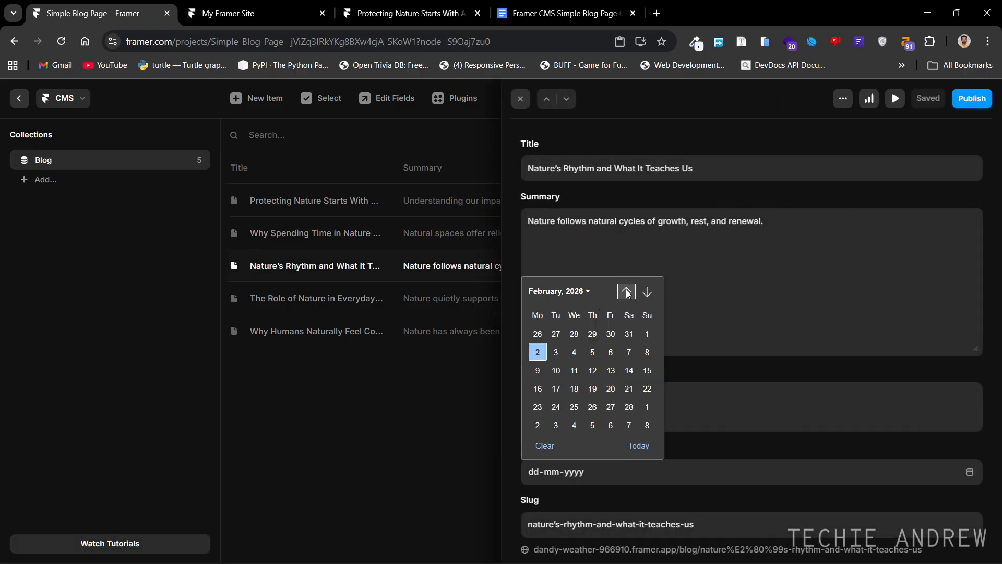
left_click(627, 291)
left_click(626, 292)
left_click(575, 407)
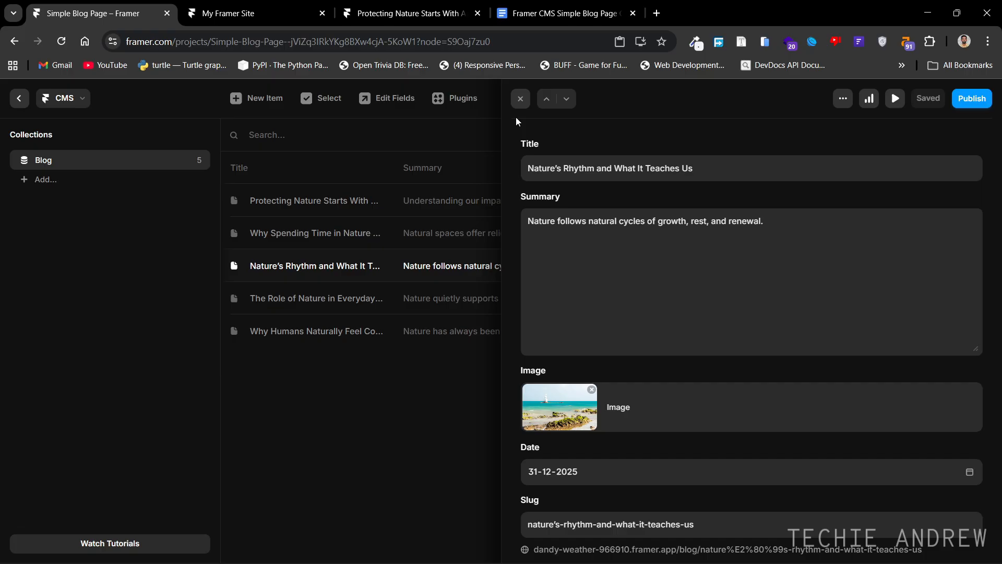
left_click(520, 99)
Set the date of the "Why Spending Time in Nature Feels Refreshing" item to 14-01-2026.
left_click(509, 233)
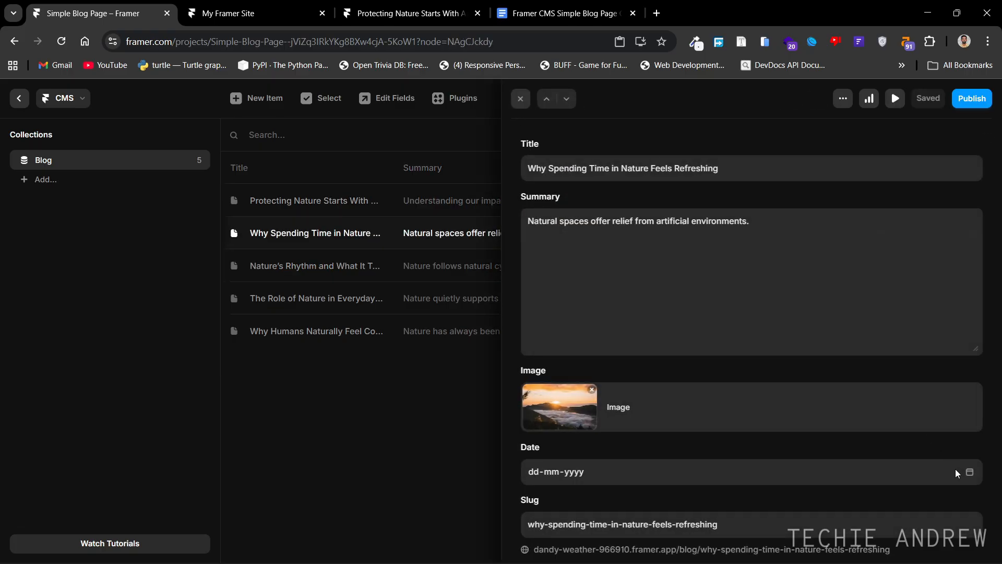
left_click(970, 472)
left_click(570, 292)
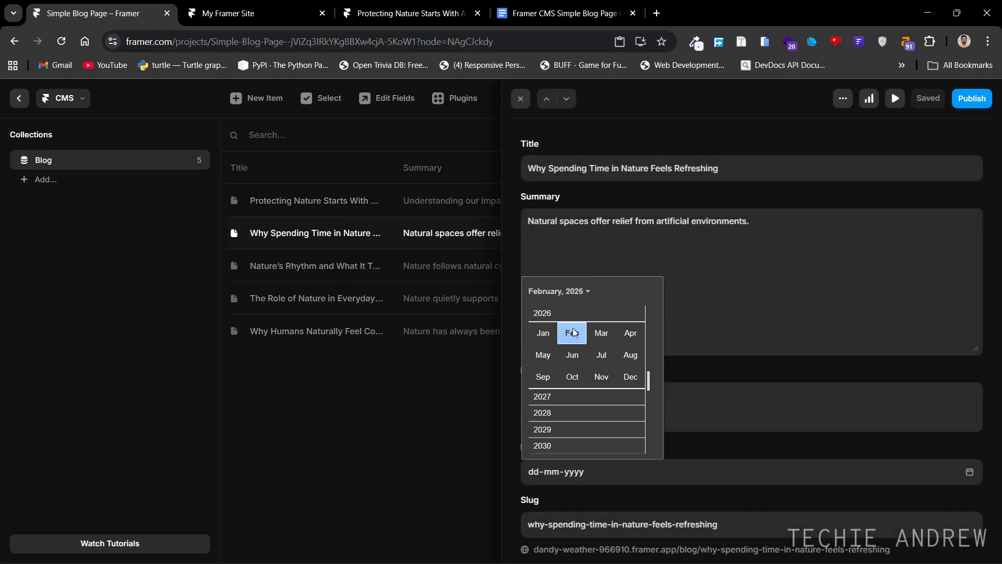
left_click(543, 333)
left_click(577, 369)
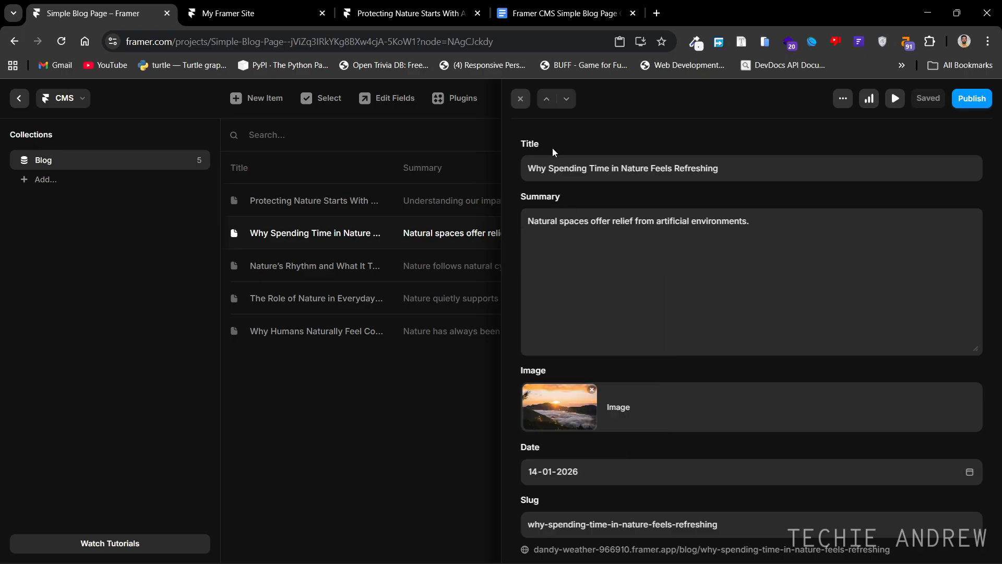
Set the date of the "Protecting Nature Starts With Awareness" item to 29-01-2026.
left_click(520, 98)
left_click(497, 202)
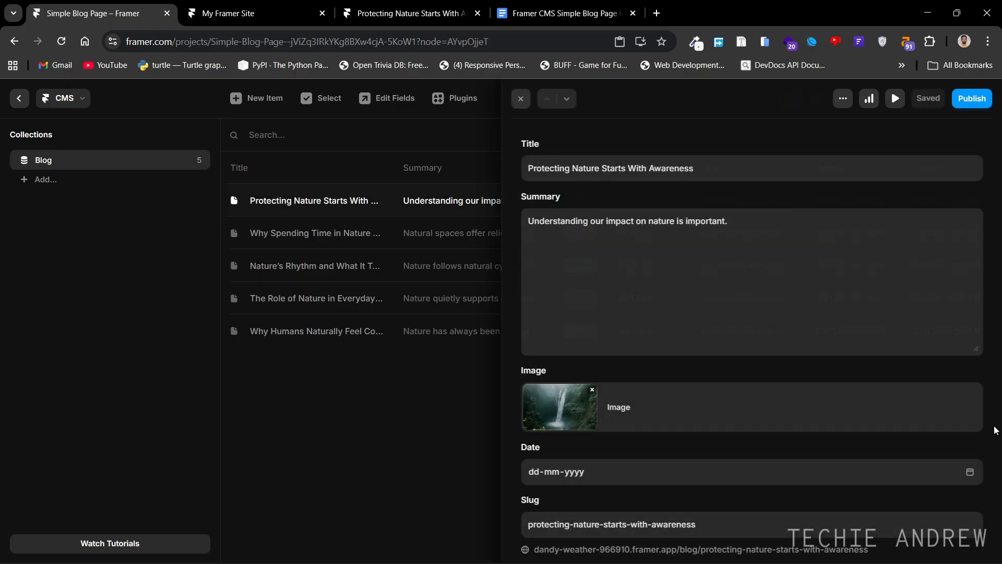
left_click(970, 472)
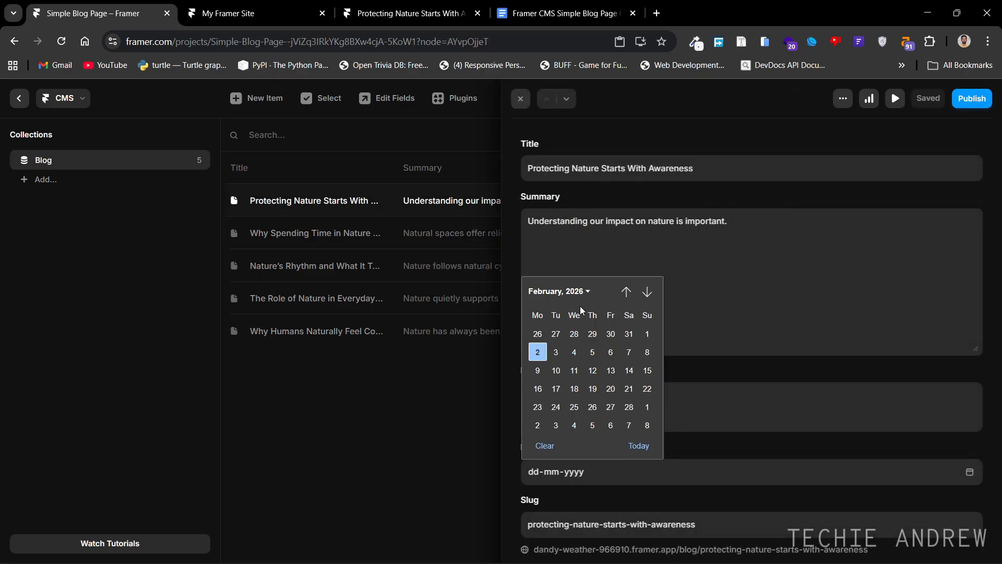
left_click(593, 334)
left_click(521, 98)
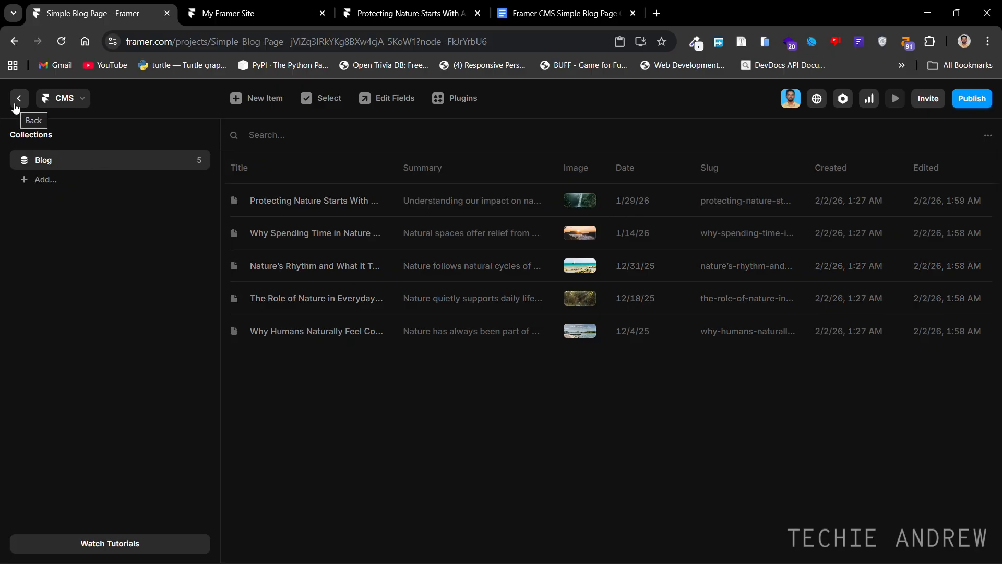
On the blog detail page, duplicate the blog title text and place the copy inside the title's stack, below the original title.
left_click(19, 98)
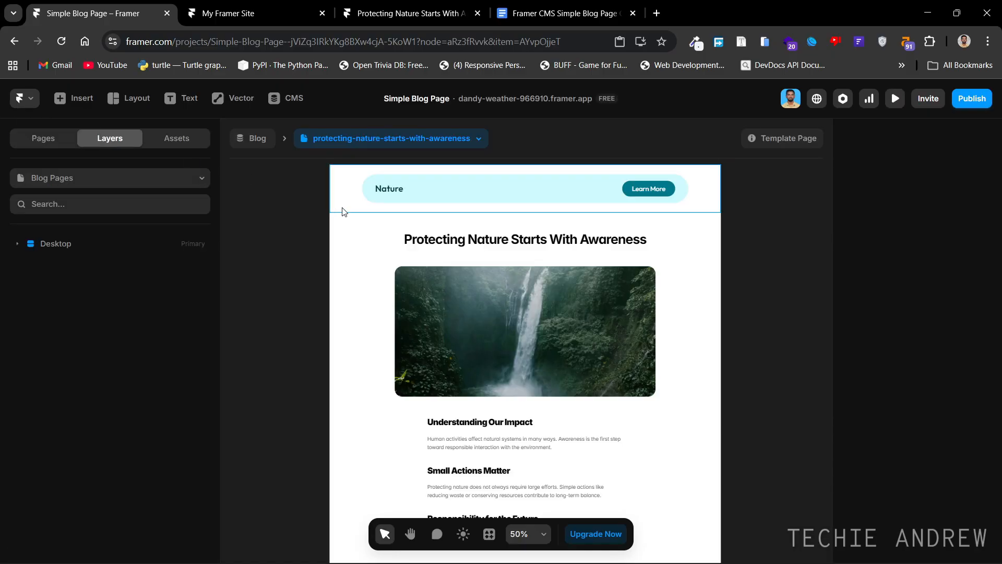
left_click(482, 244)
left_click(47, 359)
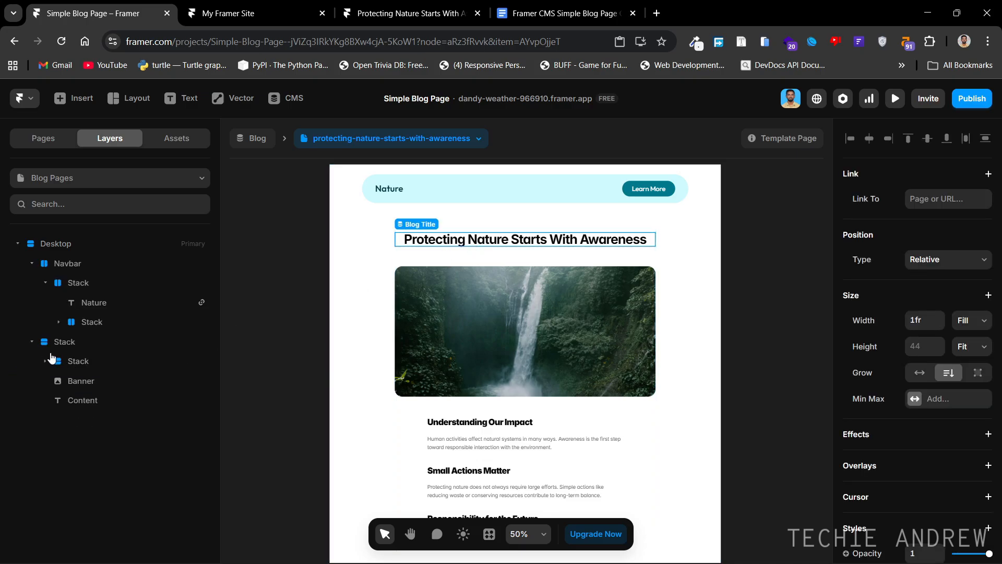
left_click(75, 341)
key("ctrl+v")
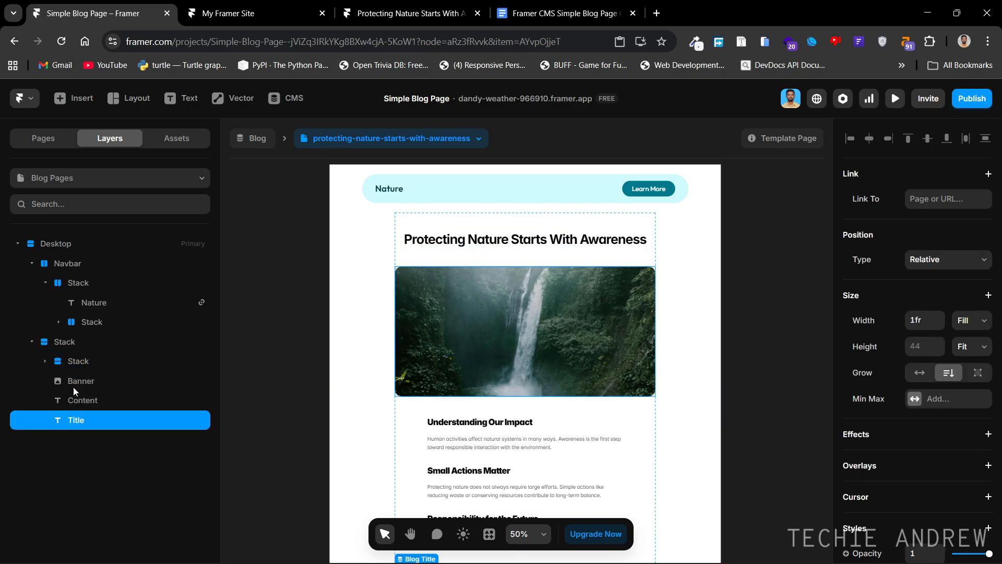
left_click_drag(80, 424, 90, 375)
left_click_drag(613, 243, 631, 465)
scroll(572, 300, "up", 5)
scroll(575, 304, "down", 5)
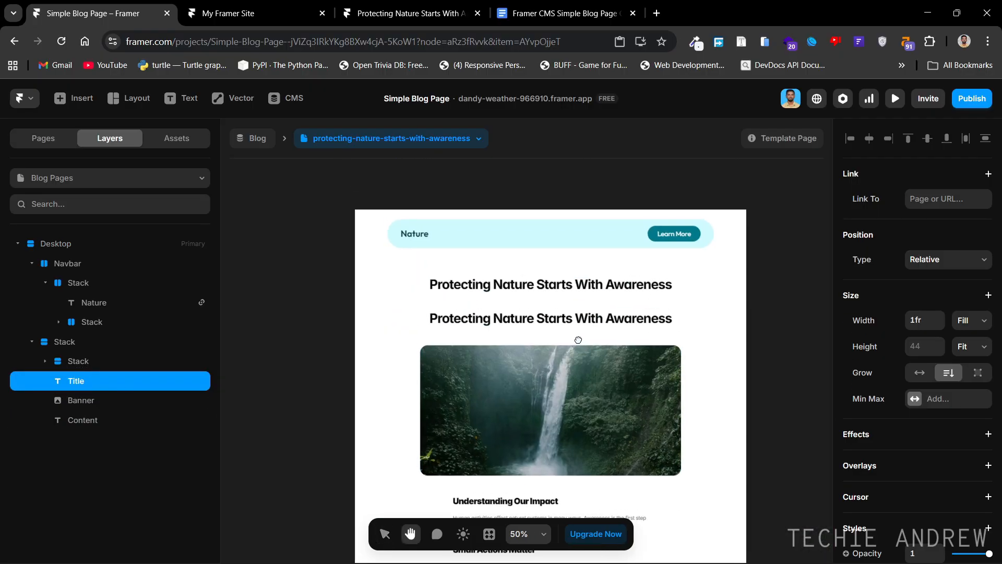
left_click(46, 361)
left_click_drag(75, 402, 96, 390)
left_click(103, 366)
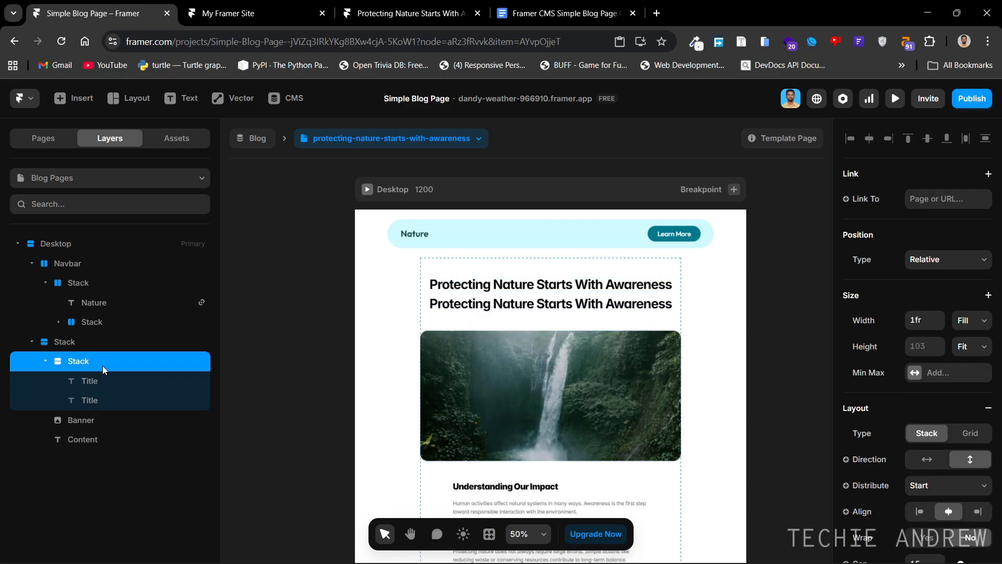
Remove the Heading 1 style from the duplicated title and set its font to Outfit.
left_click(101, 395)
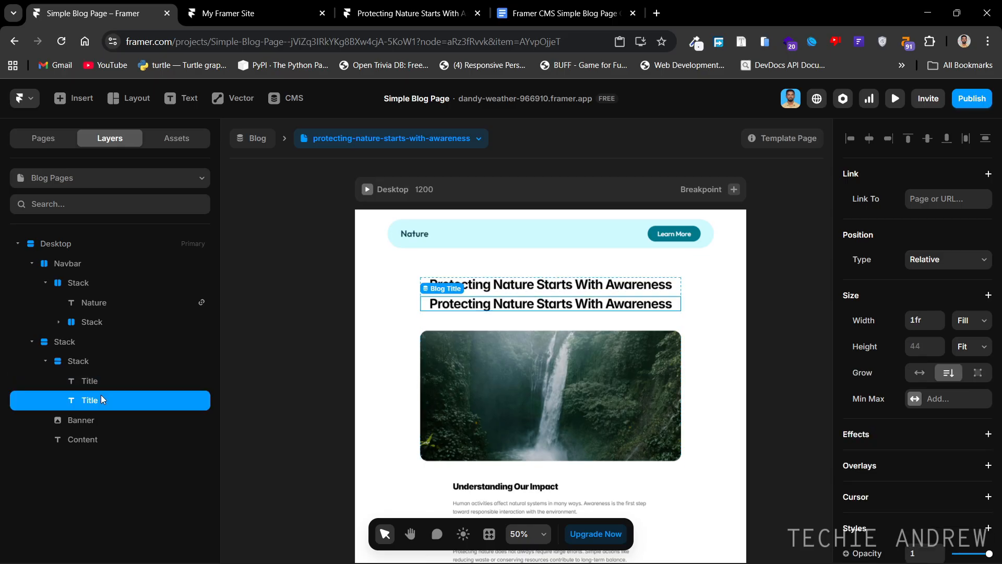
scroll(964, 416, "down", 6)
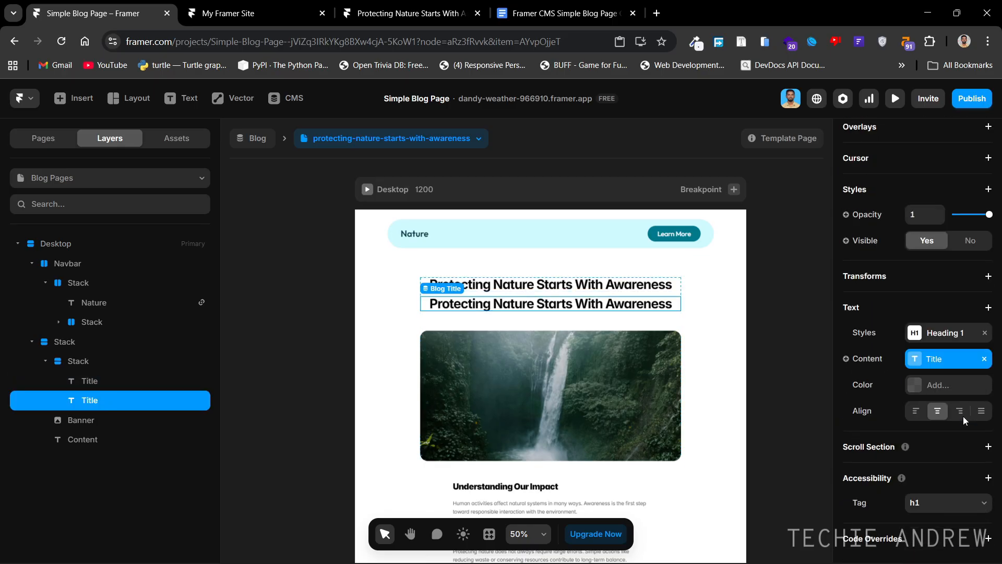
left_click(985, 333)
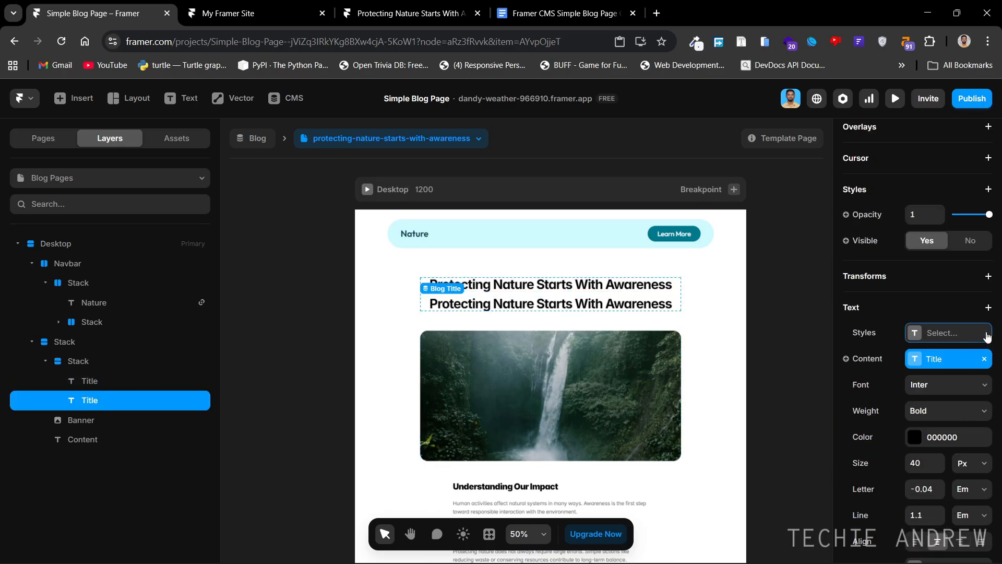
left_click(952, 388)
type("ou")
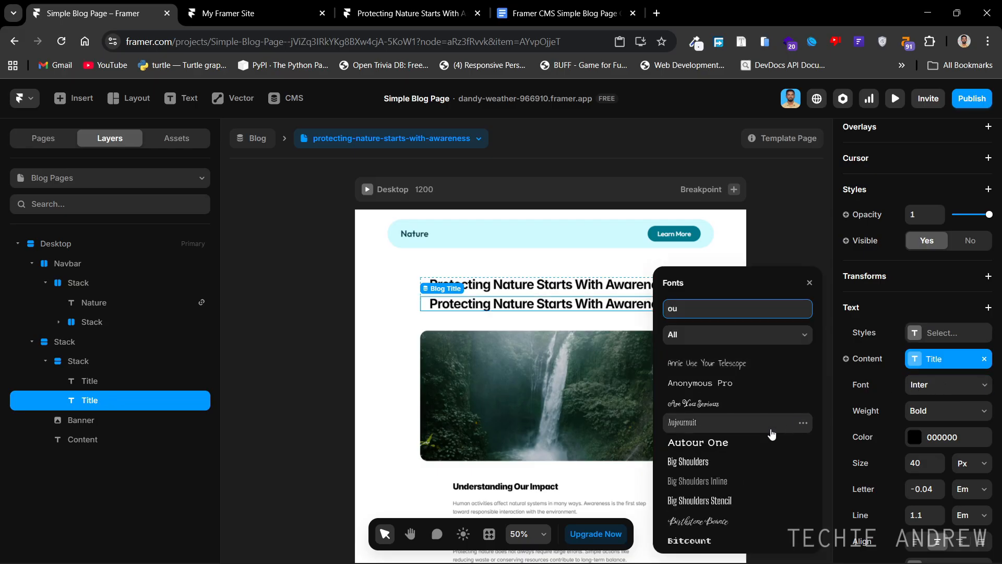
type("tf")
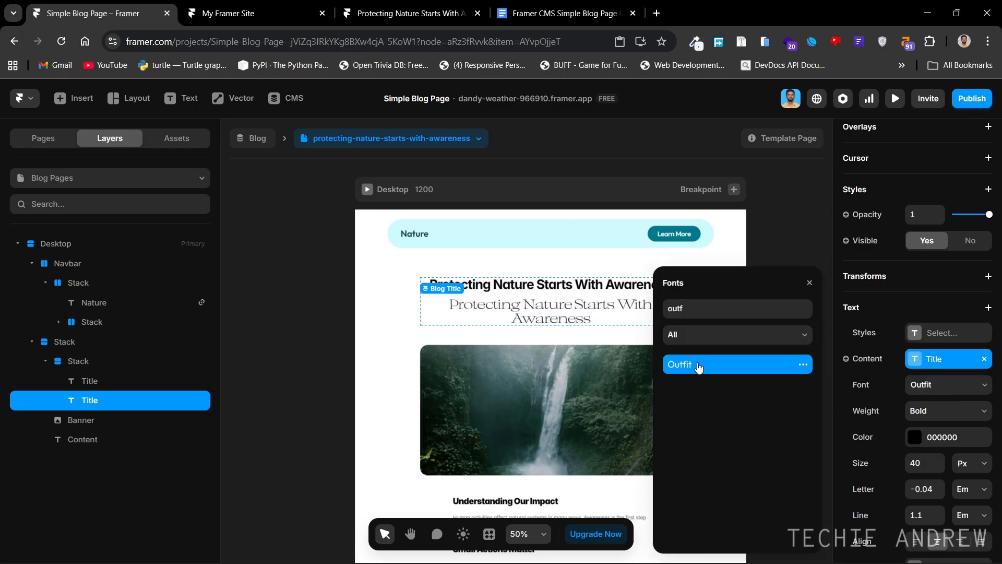
left_click(695, 364)
left_click(810, 283)
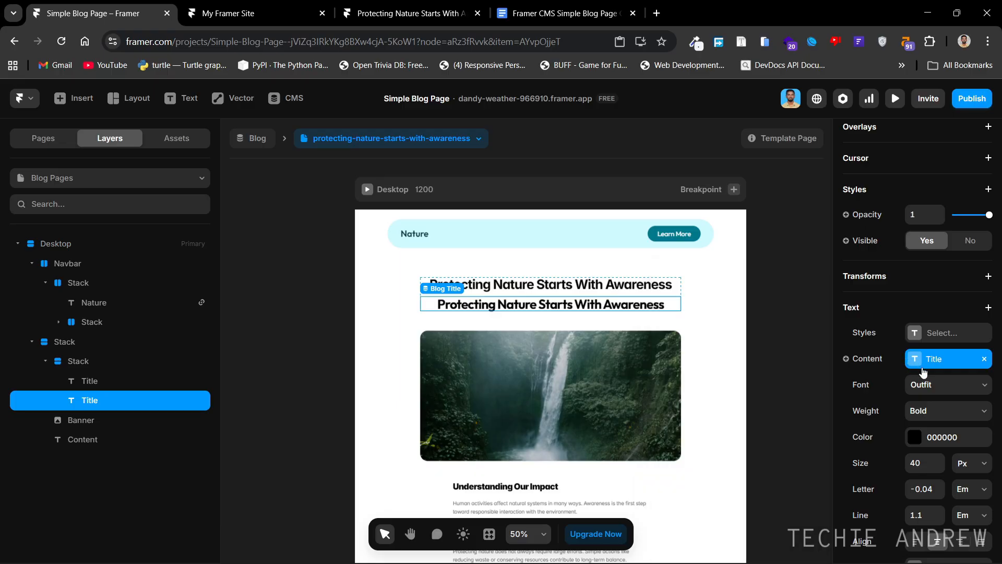
Set the duplicated title's weight to Regular and its color to the Text Color Para style.
left_click(945, 422)
left_click(938, 459)
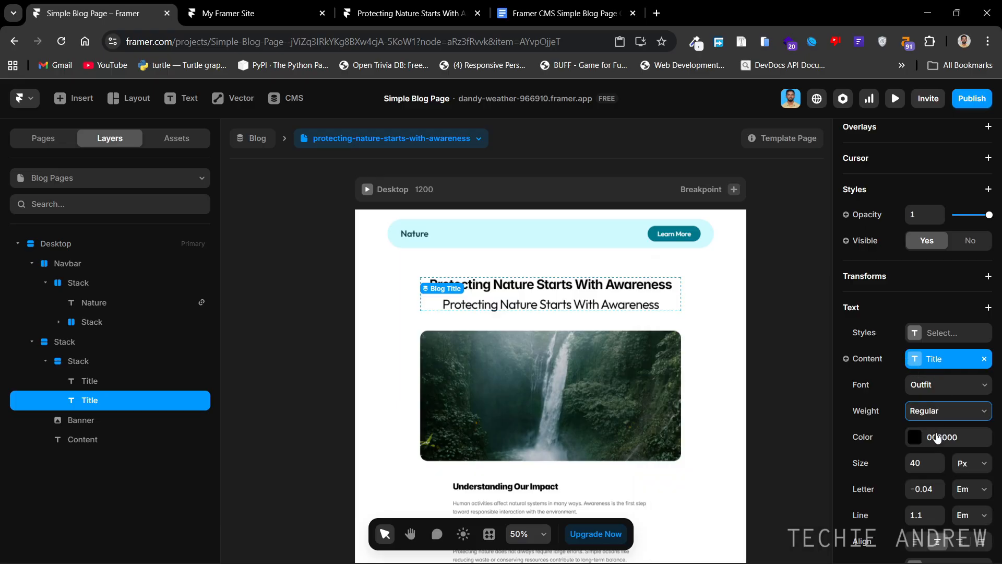
left_click(943, 437)
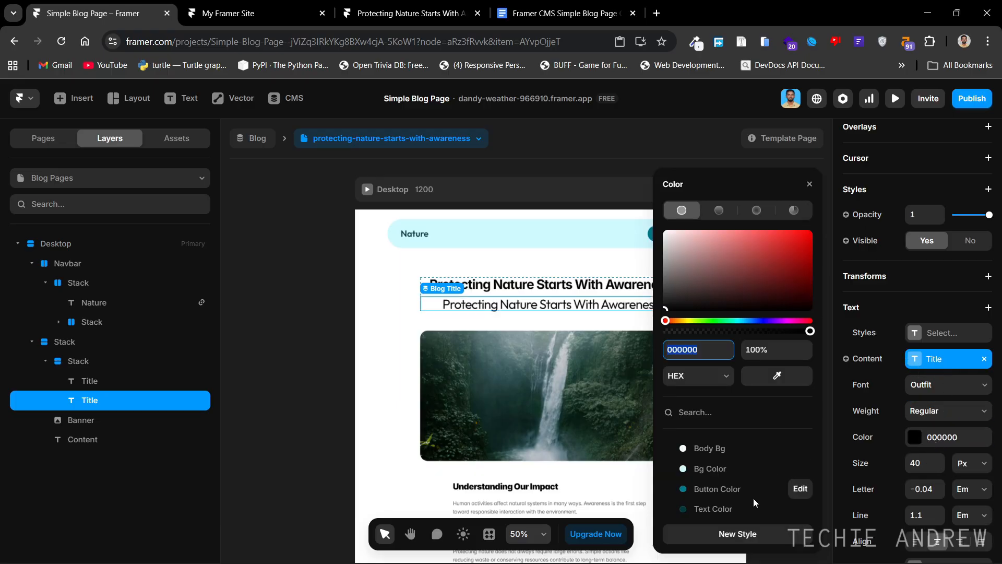
scroll(733, 506, "down", 1)
left_click(733, 502)
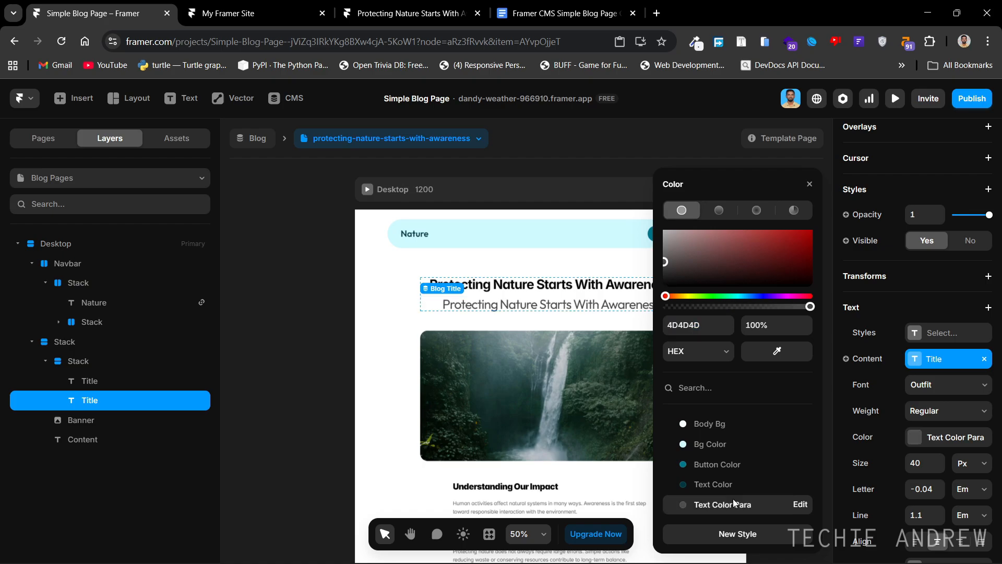
left_click(810, 184)
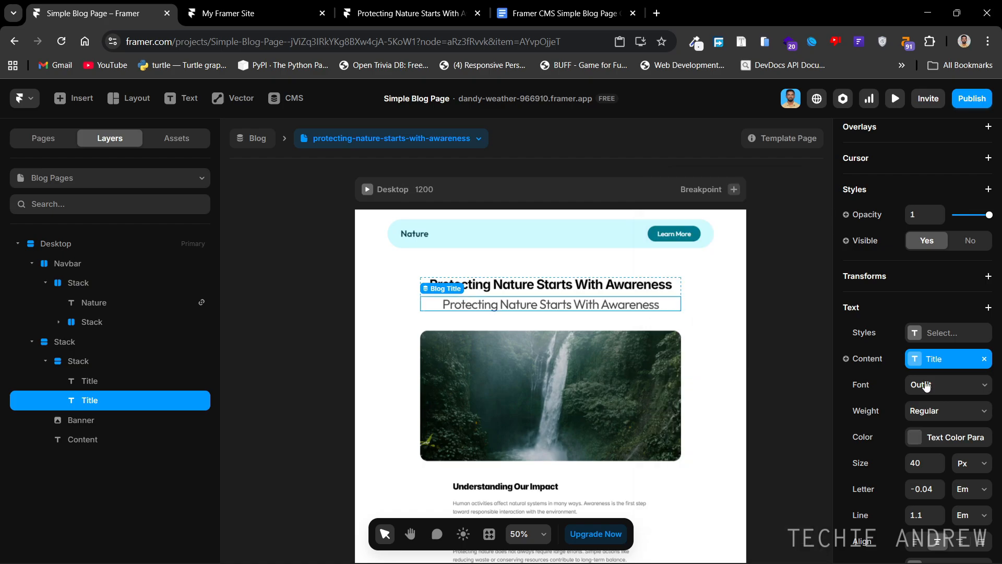
Set the duplicated title's font size to 18 px.
left_click(925, 464)
type("18")
key("Return")
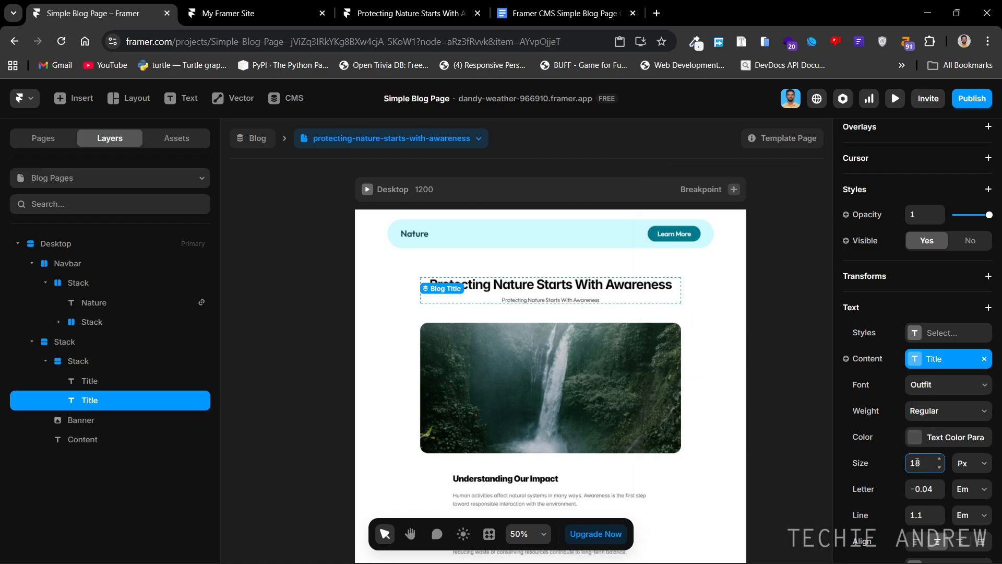
left_click(761, 308)
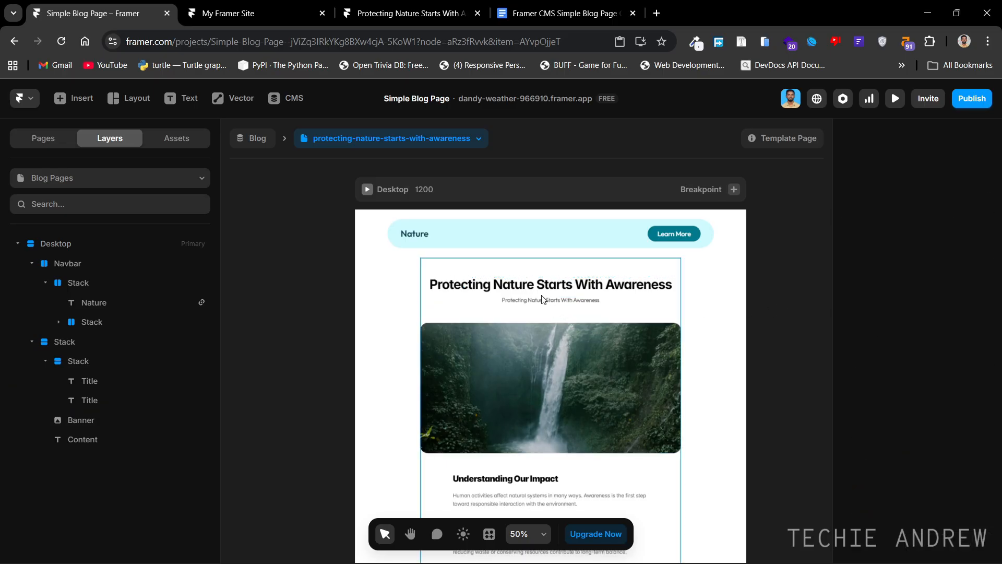
Replace the small text's Title variable with the CMS Date variable, using the Format transform.
scroll(545, 313, "up", 5)
scroll(552, 345, "up", 1)
scroll(553, 354, "down", 5)
left_click(553, 354)
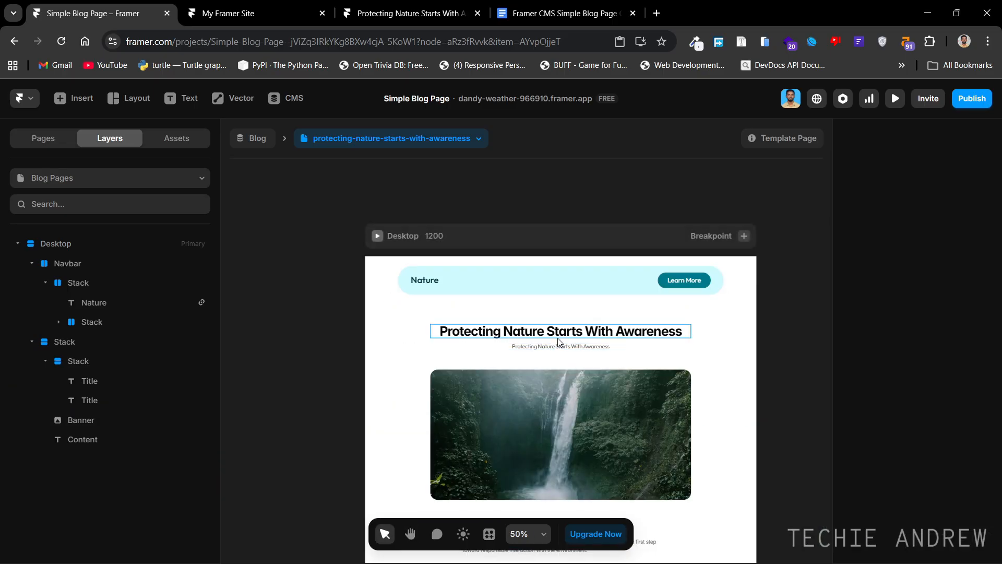
left_click(556, 355)
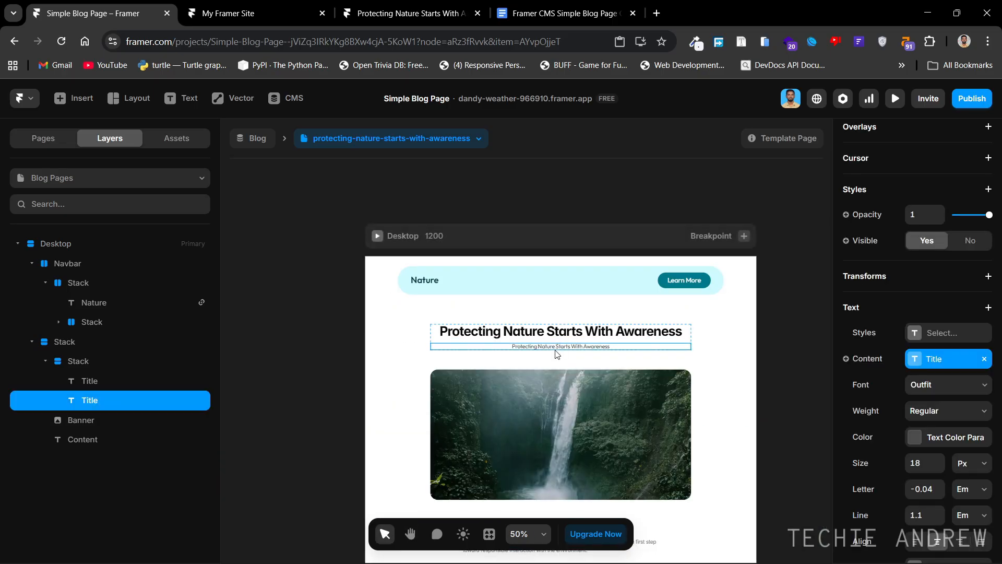
left_click(984, 359)
left_click(872, 360)
mouse_move(876, 411)
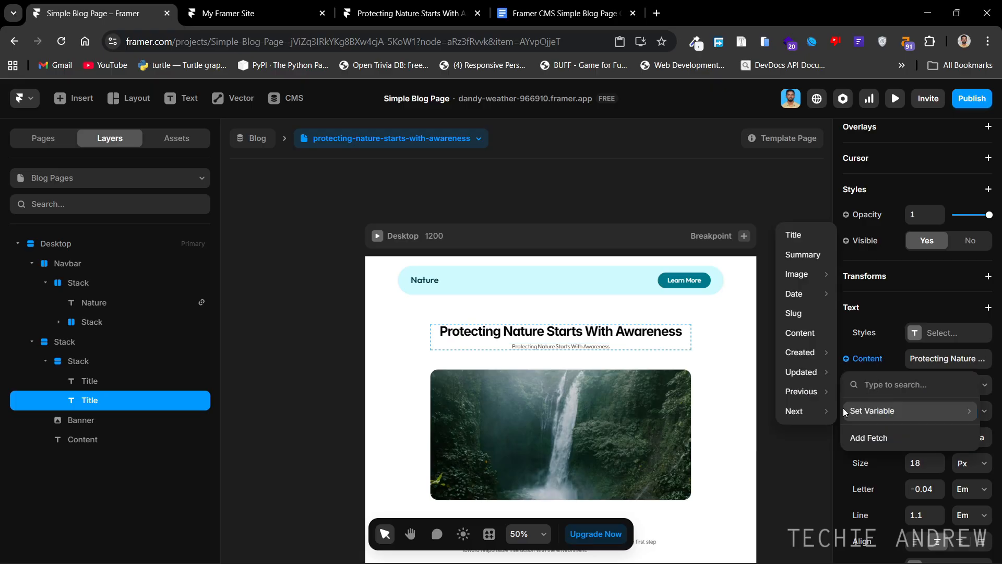
mouse_move(806, 295)
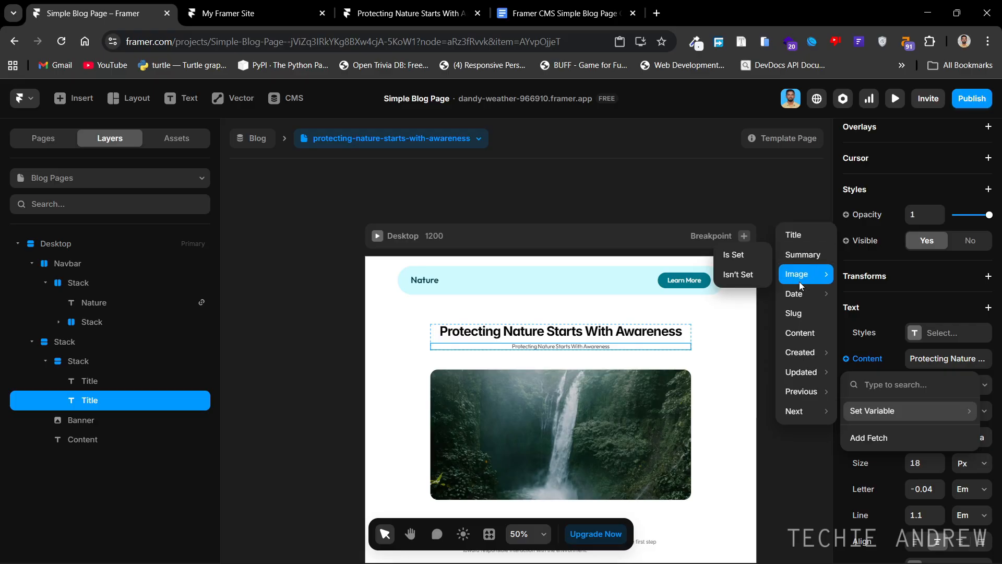
mouse_move(796, 294)
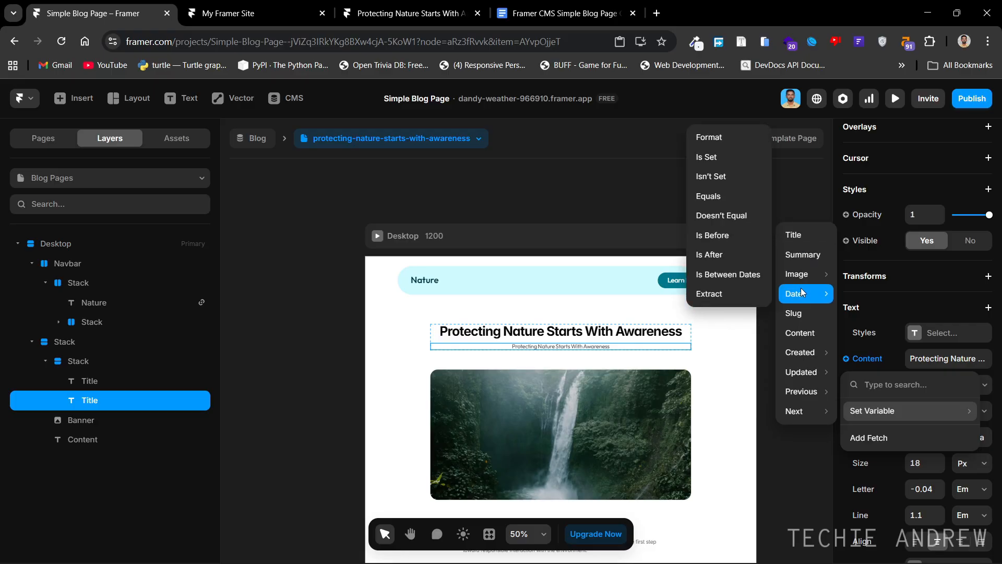
left_click(729, 139)
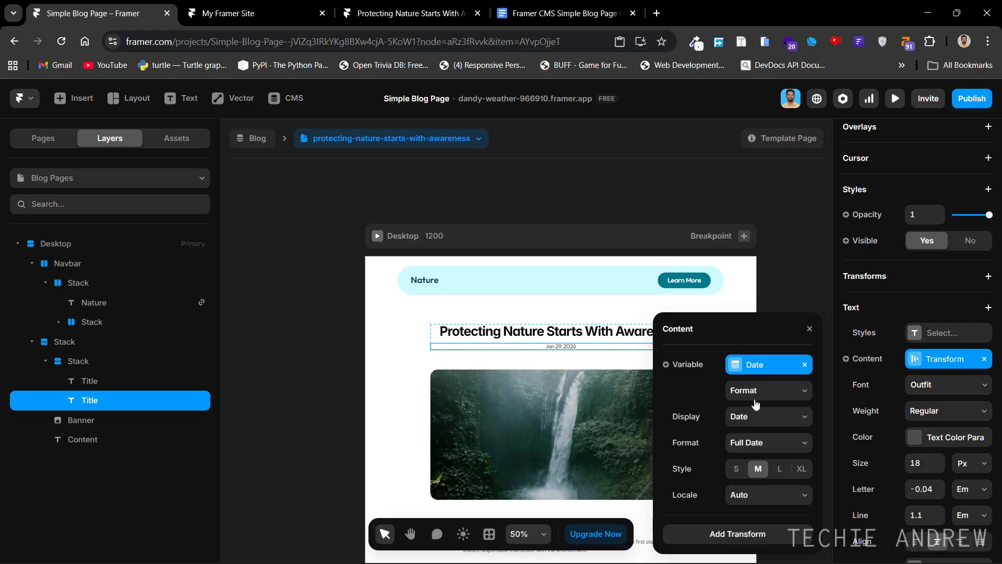
Review the display and transform options for the date text, keep the Date display, and close its content settings.
left_click(755, 420)
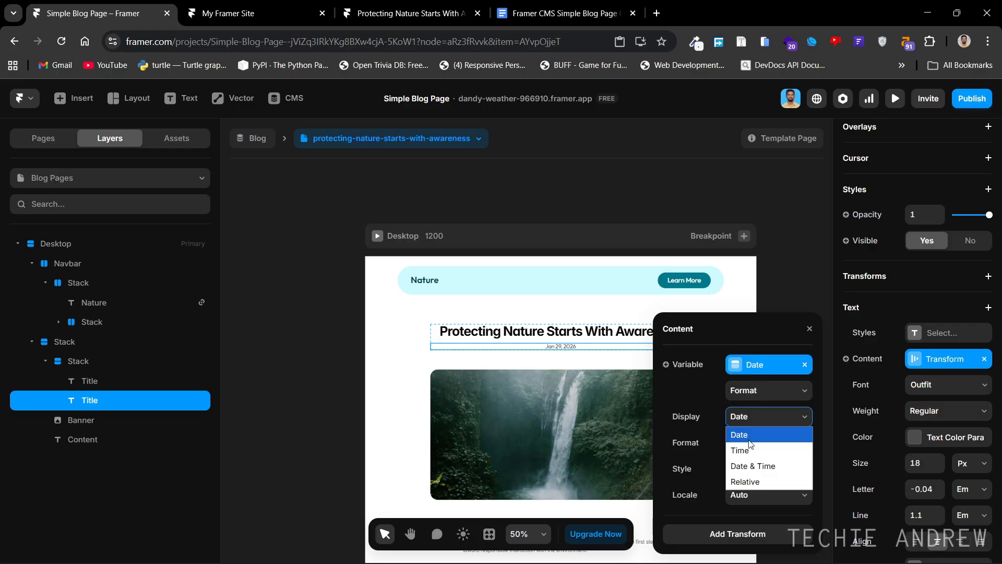
left_click(711, 434)
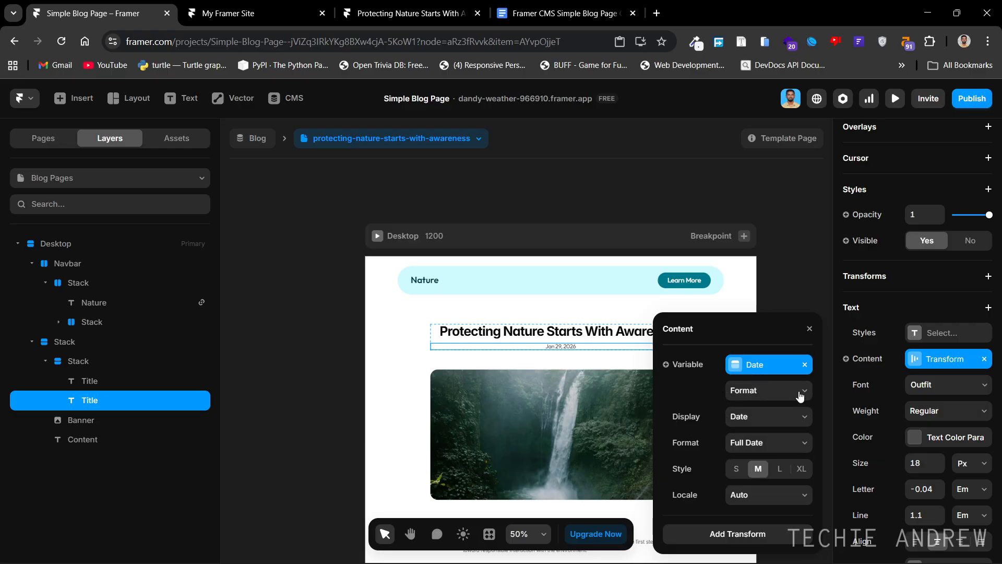
left_click(754, 401)
left_click(765, 400)
left_click(811, 329)
left_click(784, 409)
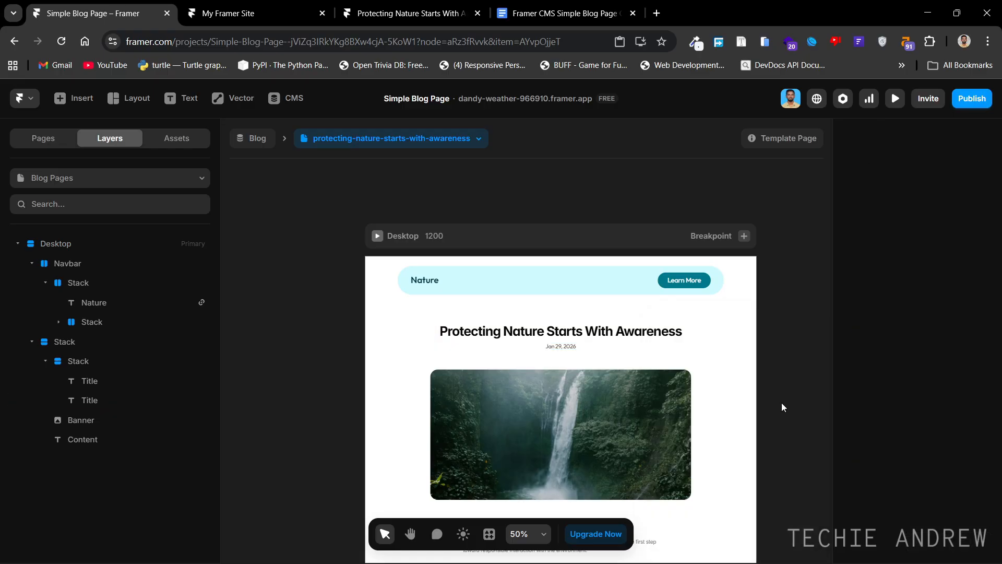
left_click_drag(553, 344, 568, 309)
scroll(567, 309, "up", 5)
scroll(575, 308, "down", 5)
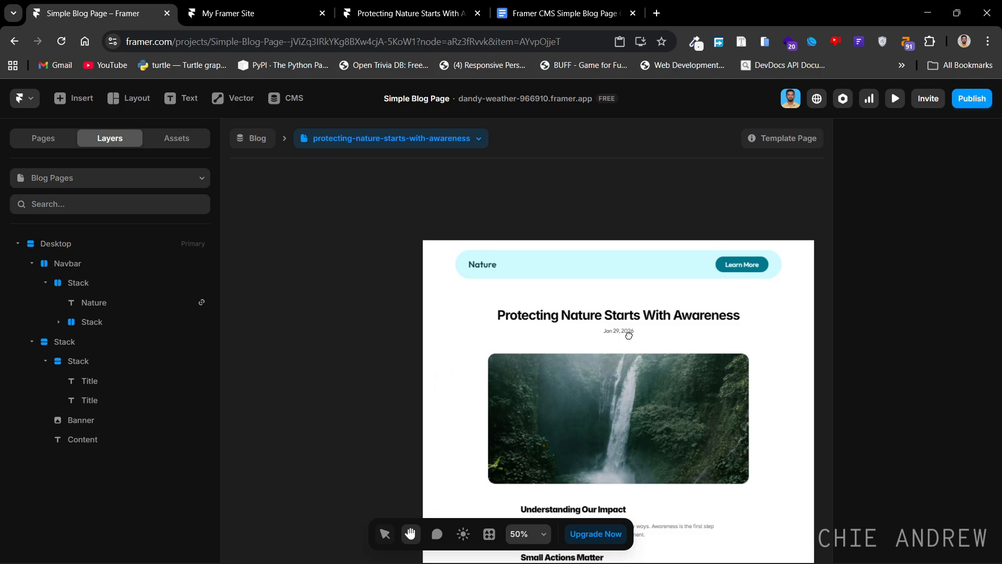
left_click(17, 245)
mouse_move(586, 363)
left_mouse_down()
mouse_move(589, 253)
mouse_move(580, 380)
left_mouse_up()
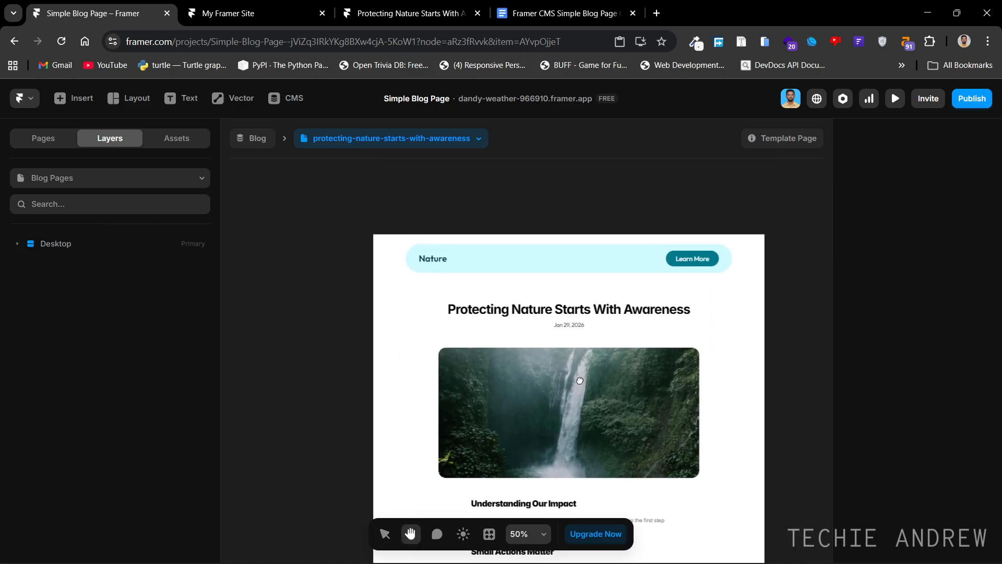
left_click_drag(580, 435, 561, 389)
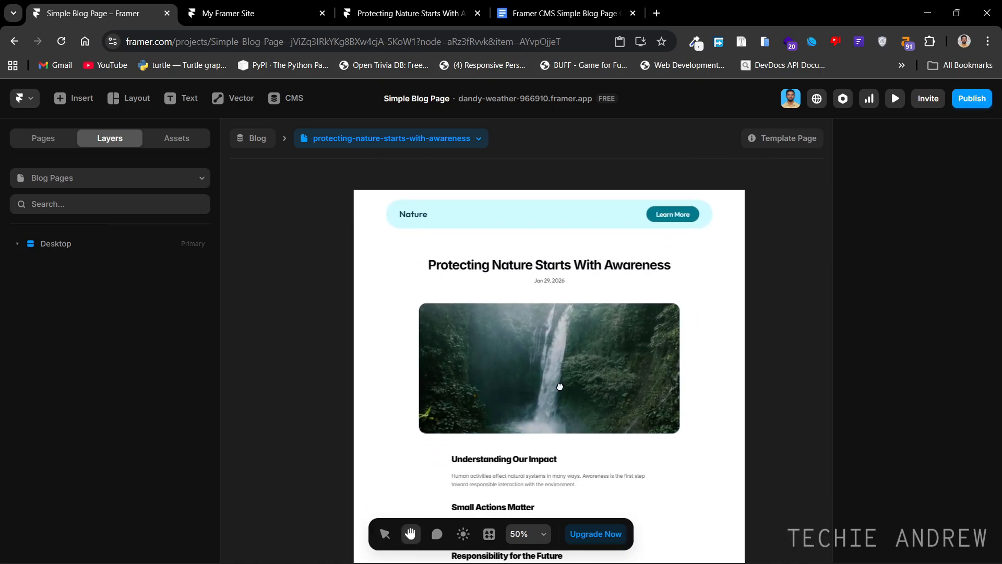
Check which CMS variable fills the banner image on the blog detail page, and collapse the layer tree.
left_click(544, 352)
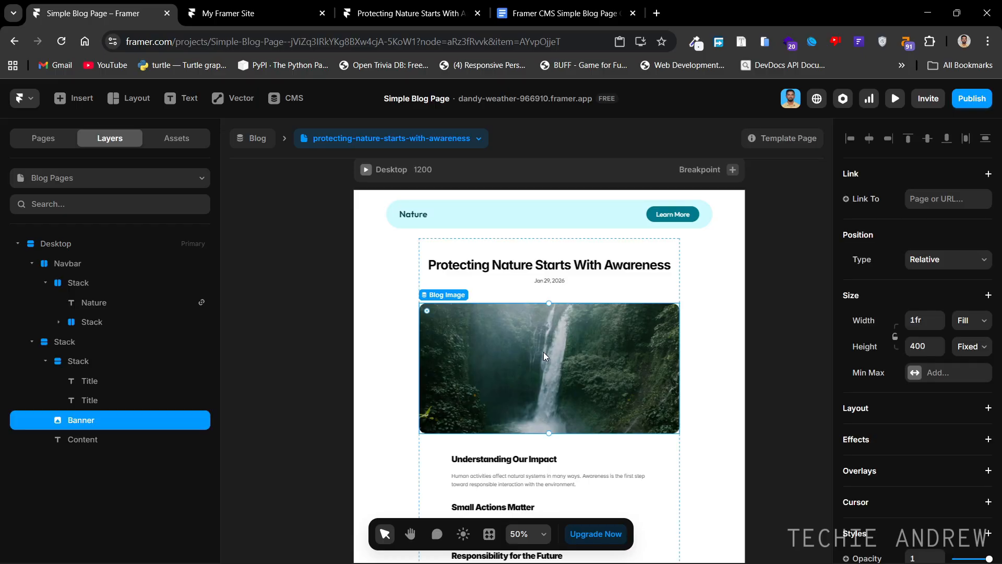
scroll(895, 359, "down", 5)
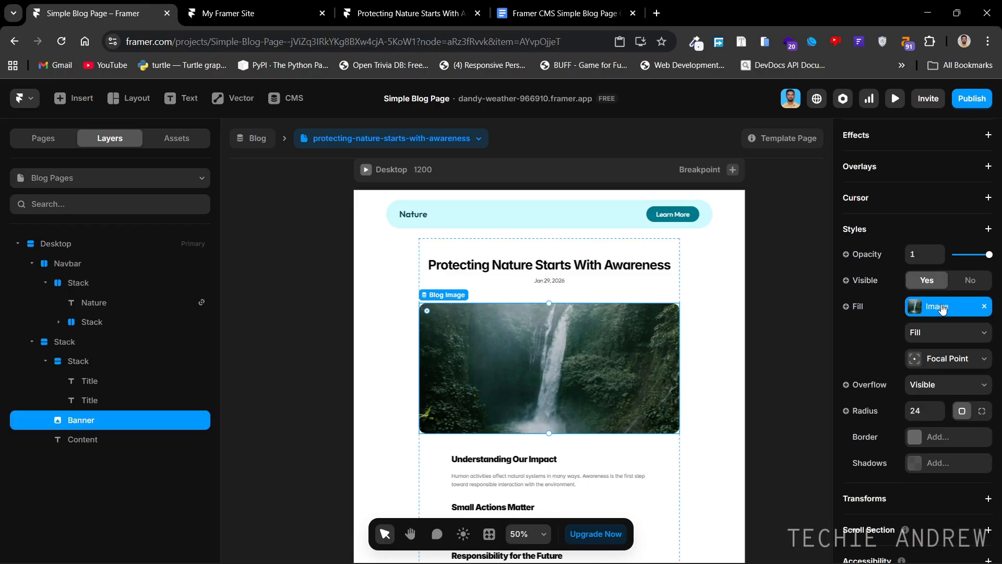
left_click(850, 307)
mouse_move(919, 358)
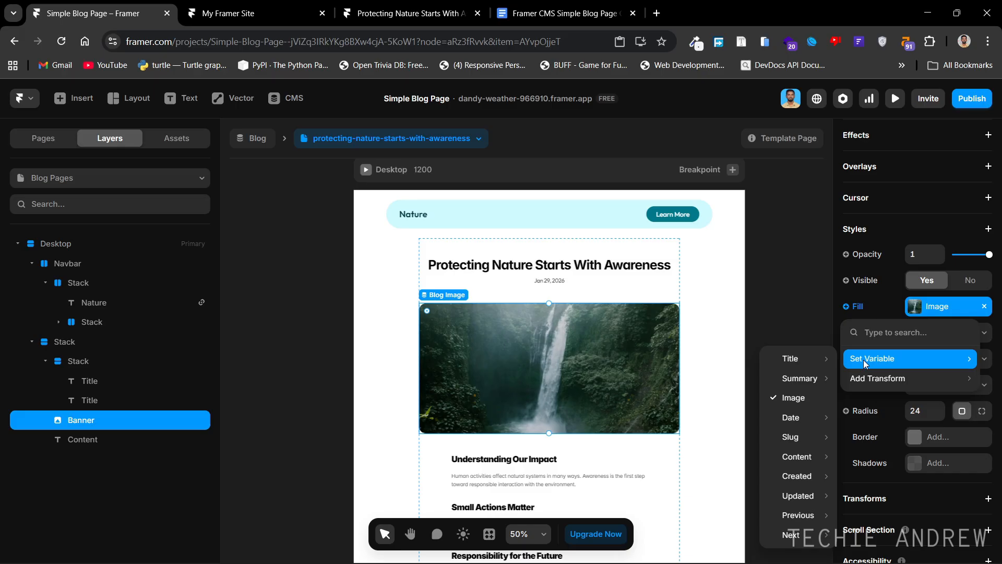
left_click(27, 347)
left_click(32, 341)
left_click(32, 263)
left_click(18, 243)
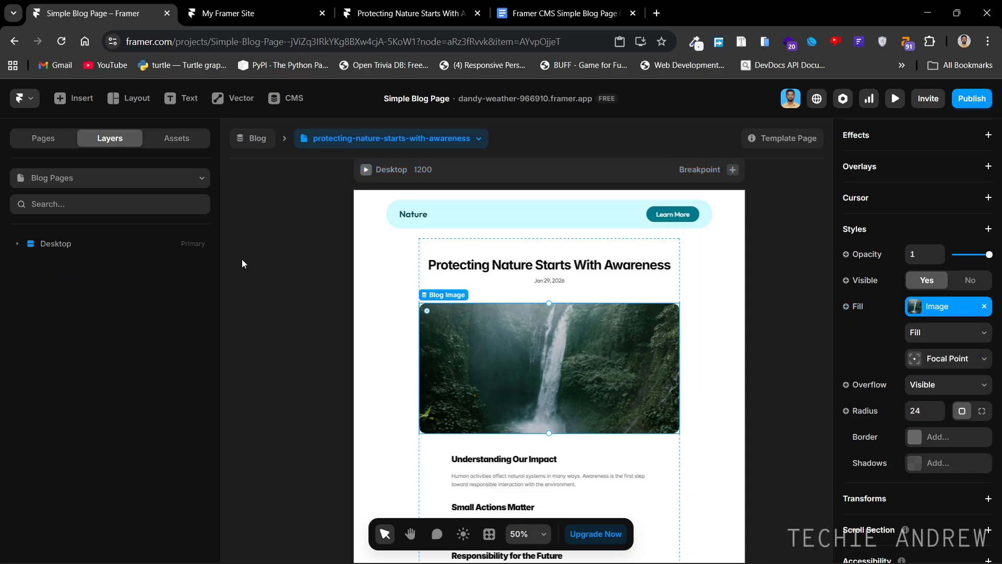
Check which CMS variable supplies the date text under the title, and close its content options.
left_click(564, 282)
left_click(846, 359)
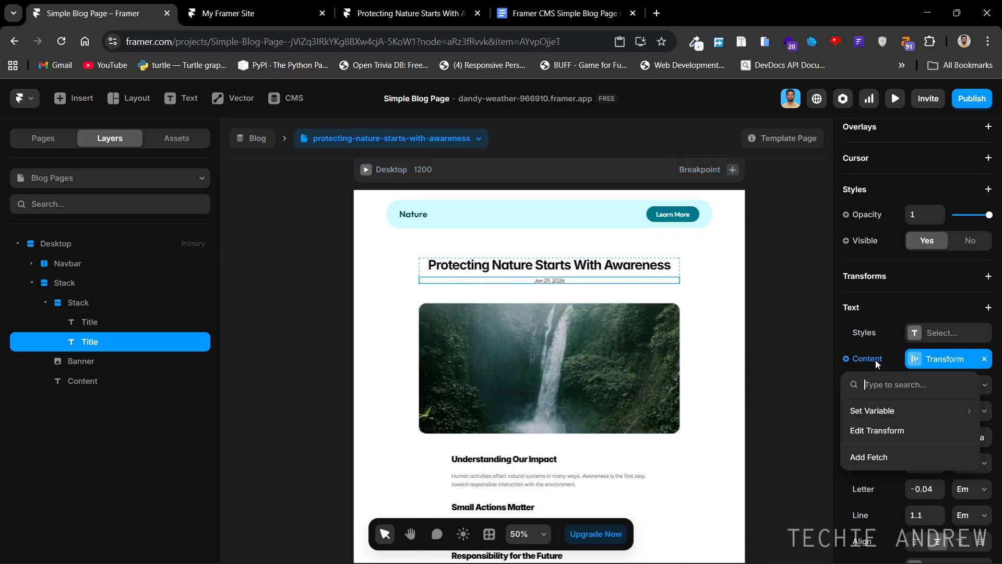
mouse_move(877, 409)
mouse_move(797, 296)
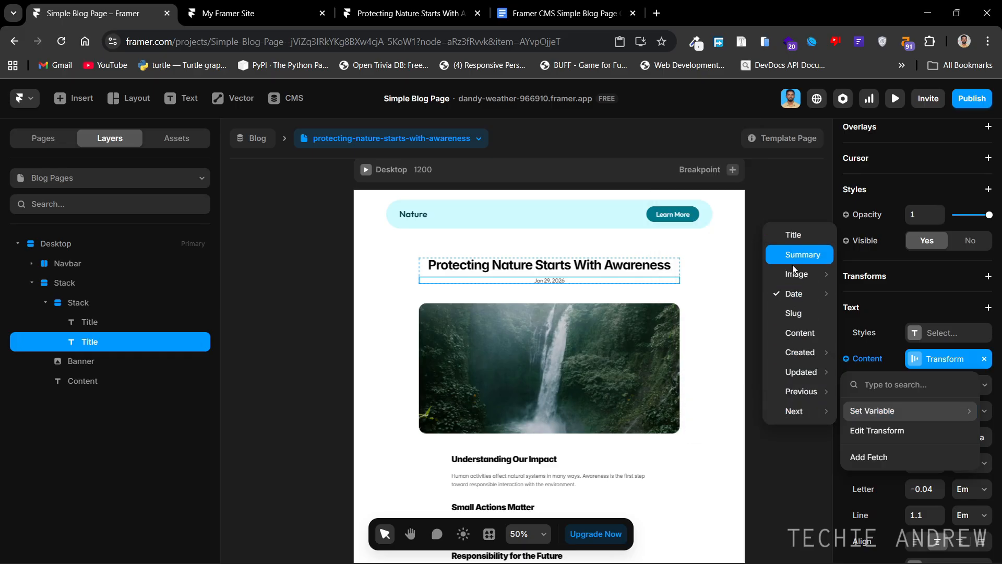
left_click(773, 459)
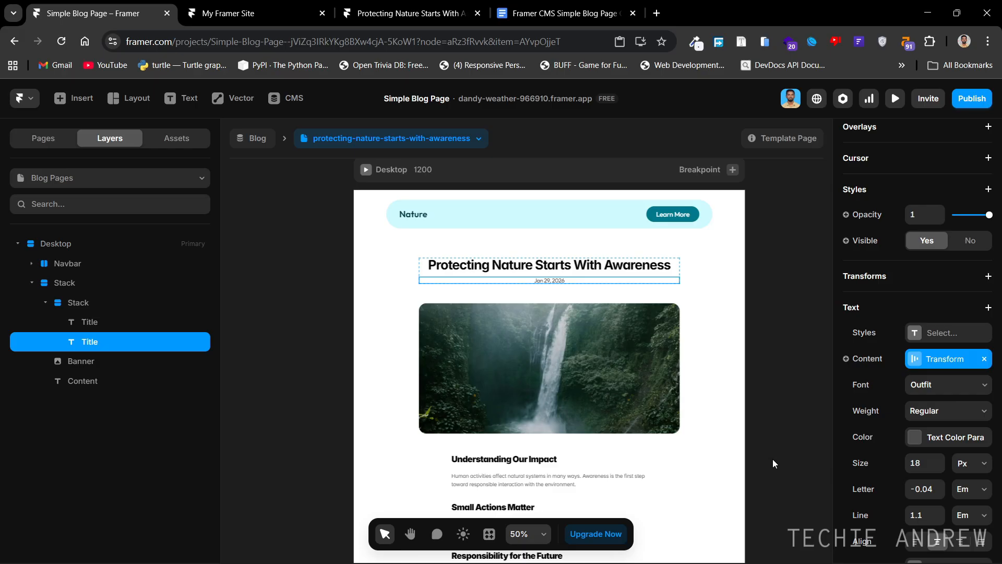
Review the blog content text's variable and its paragraph and heading styles, then deselect it and collapse the layer tree.
scroll(773, 459, "down", 3)
left_click(640, 361)
scroll(906, 370, "down", 3)
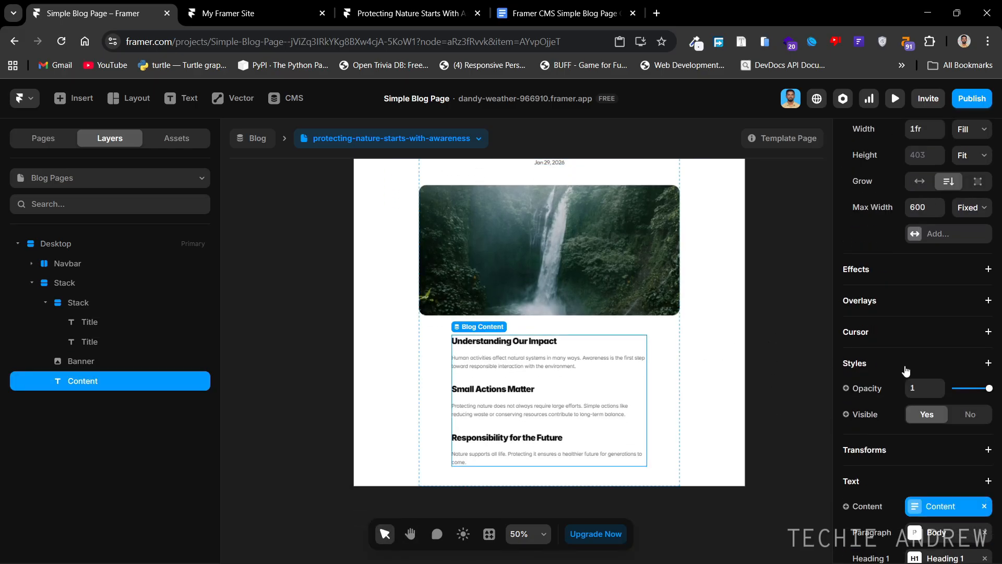
scroll(905, 369, "down", 3)
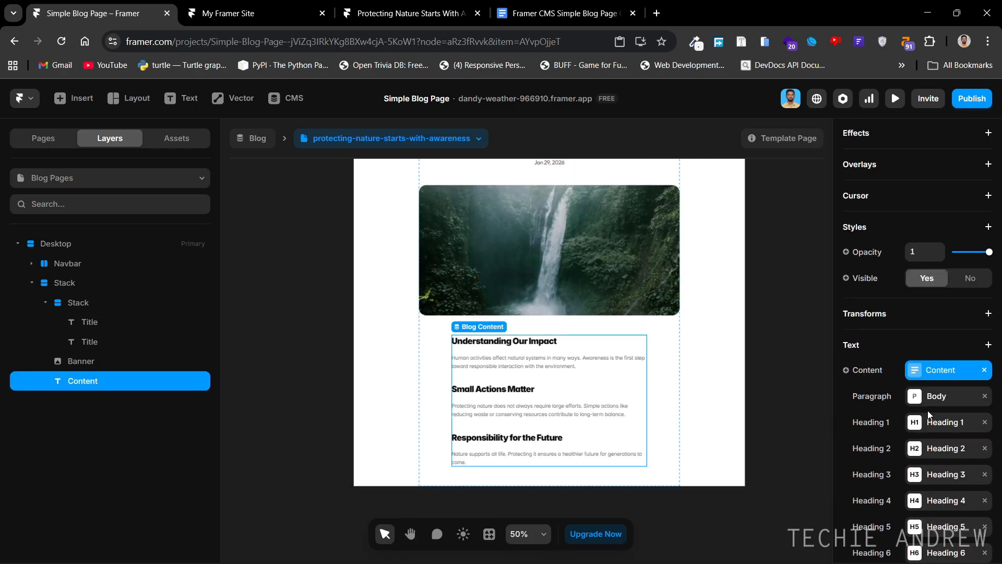
left_click(776, 385)
left_click(32, 283)
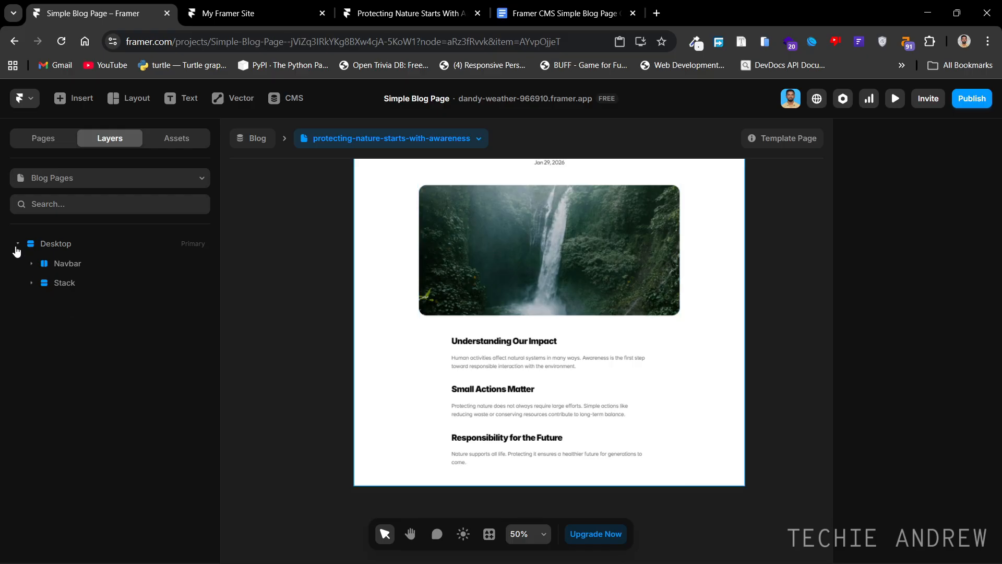
left_click(17, 244)
Publish the latest changes to the live website.
left_click(974, 102)
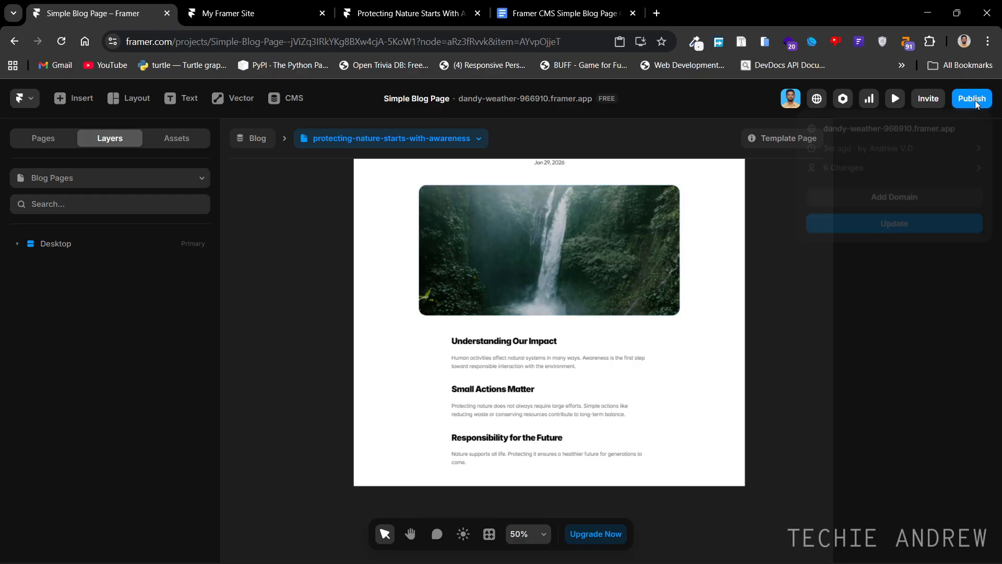
left_click(839, 233)
left_click(752, 293)
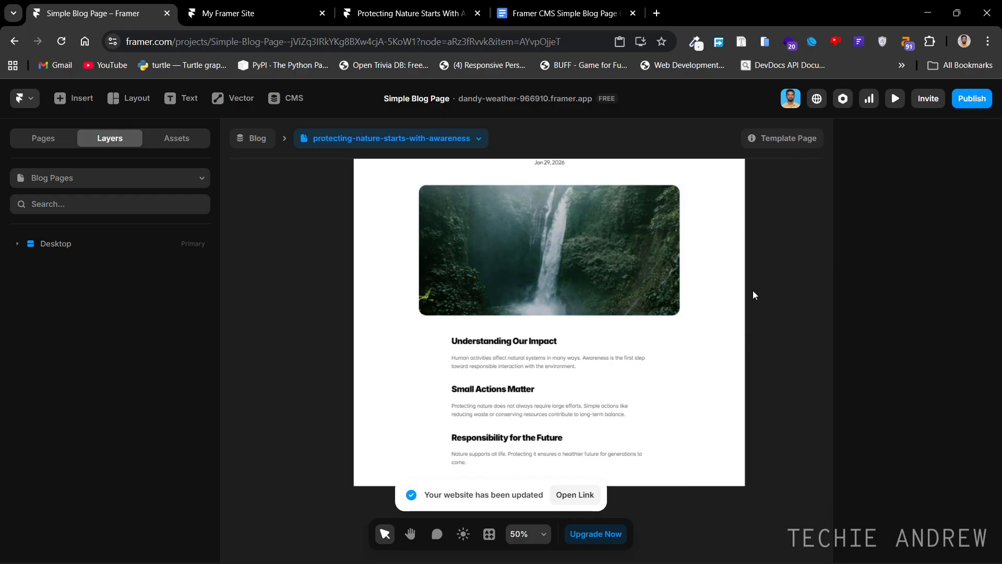
Switch to the published /blog page and open the "Protecting Nature Starts With Awareness" post from its card.
left_click(273, 21)
scroll(262, 216, "up", 3)
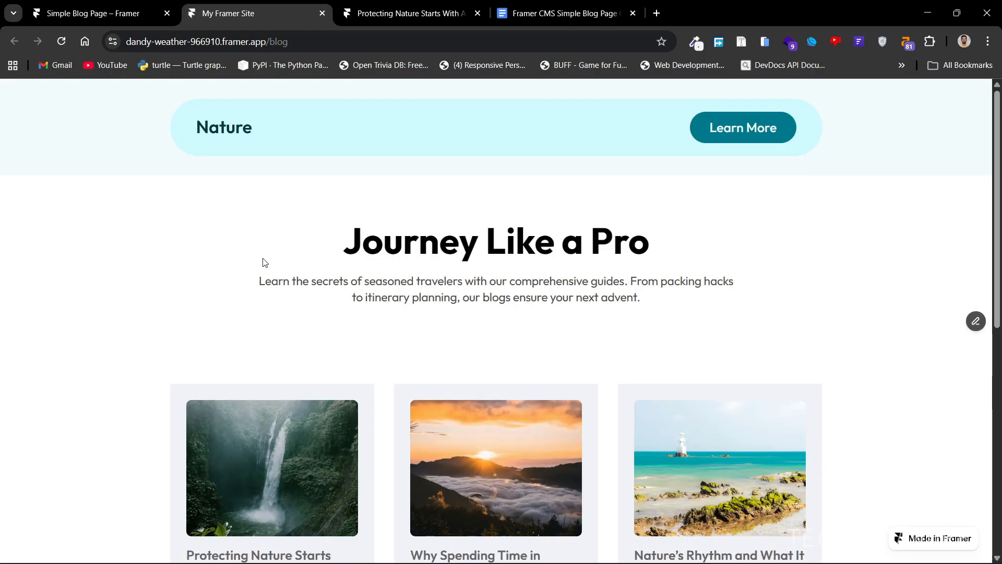
scroll(263, 260, "down", 6)
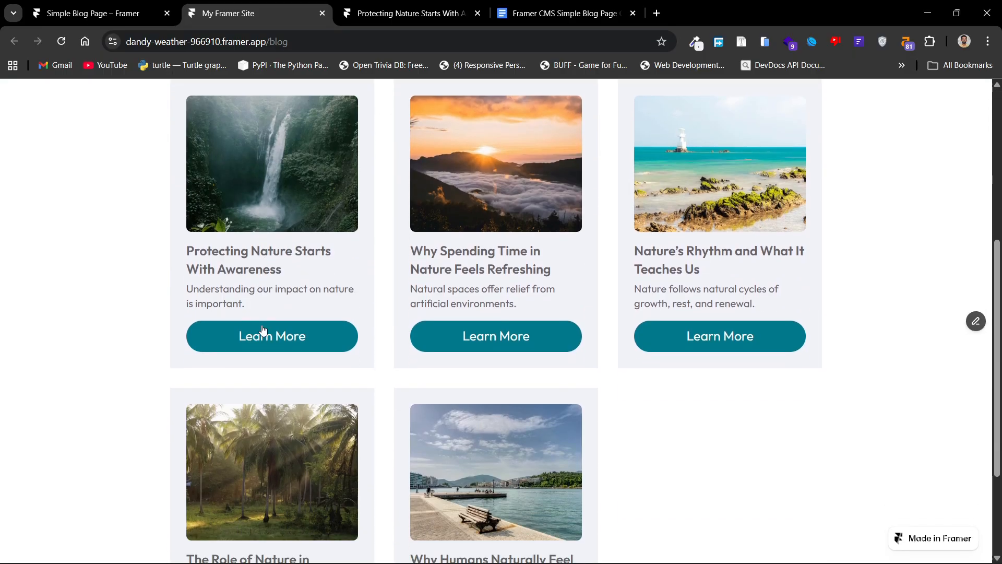
left_click(255, 336)
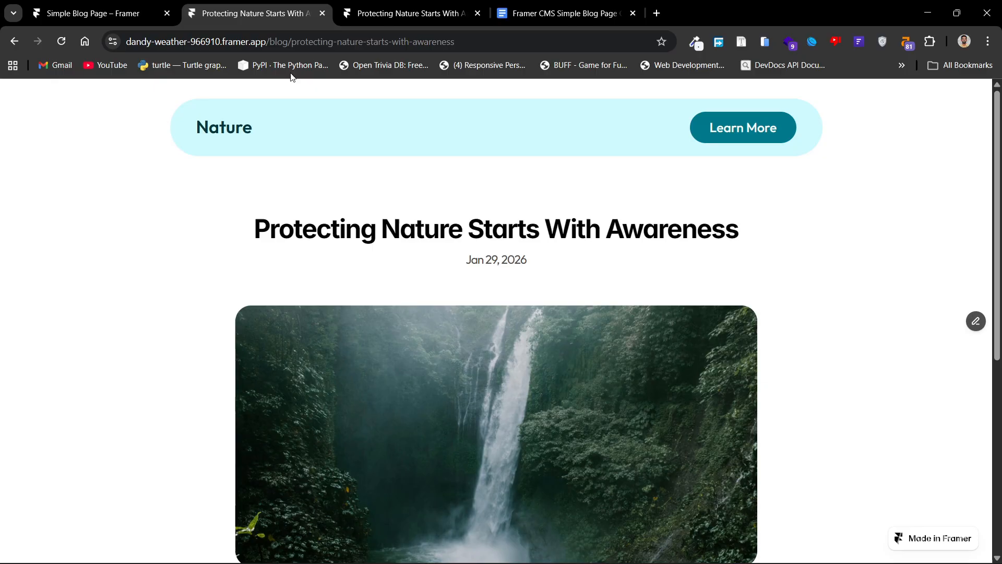
Examine the post's URL slug, title, date, banner and content on the published detail page.
left_click_drag(292, 48, 483, 49)
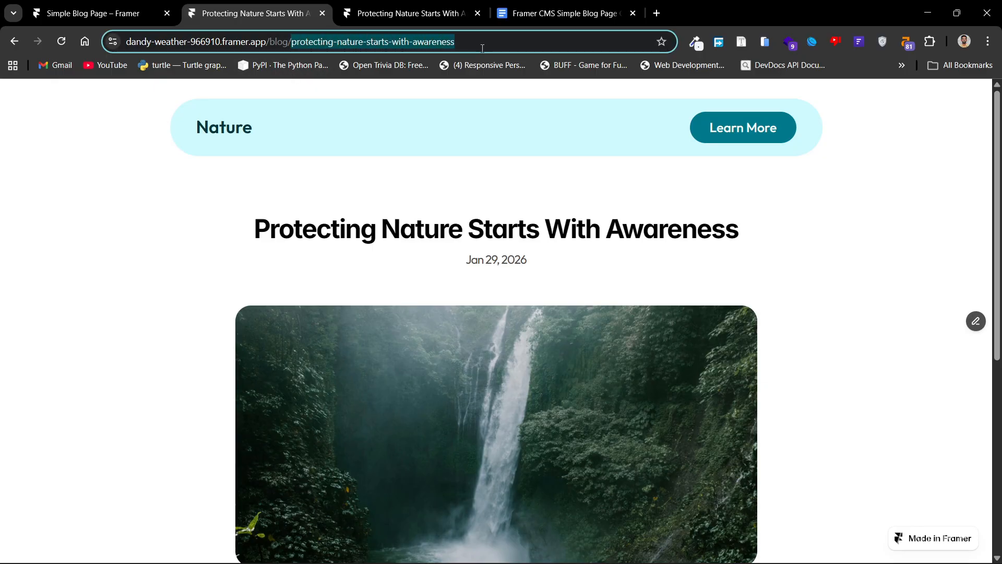
left_click(522, 42)
scroll(732, 264, "down", 6)
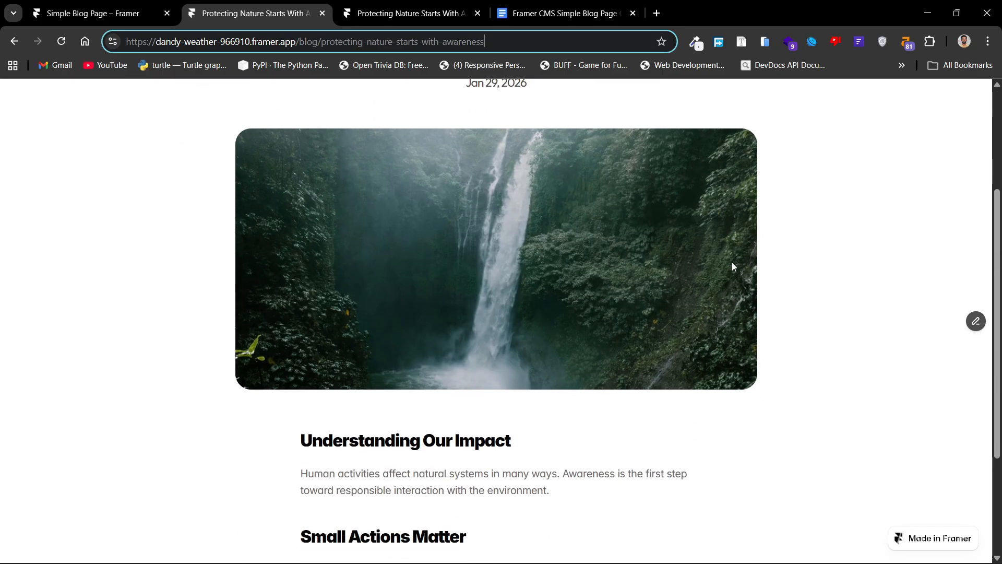
scroll(733, 267, "up", 6)
scroll(733, 267, "down", 6)
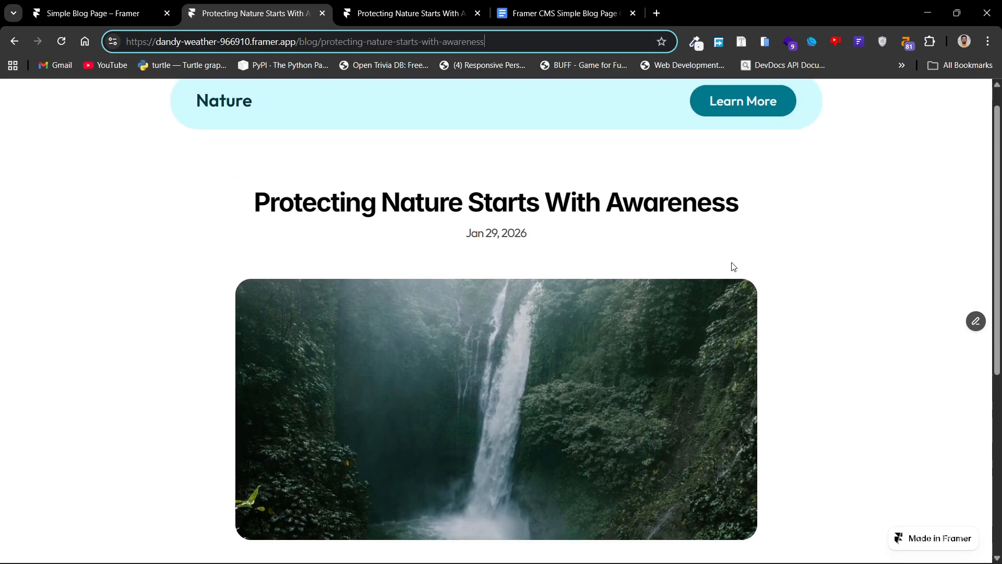
scroll(732, 268, "up", 6)
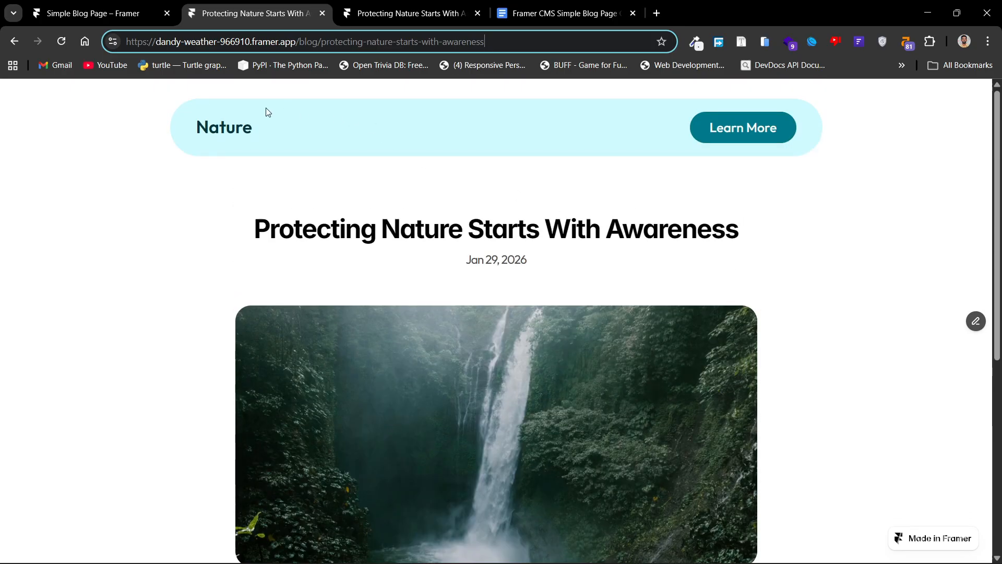
Return to the blog page through the navbar's Nature link, then open and review the "Why Spending Time in Nature Feels Refreshing" post.
left_click(233, 128)
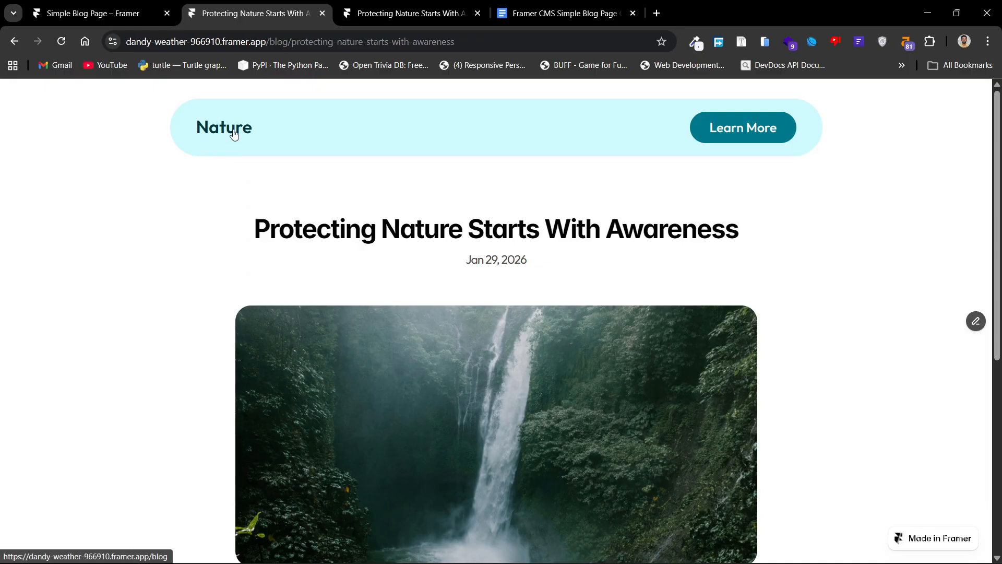
scroll(462, 237, "down", 5)
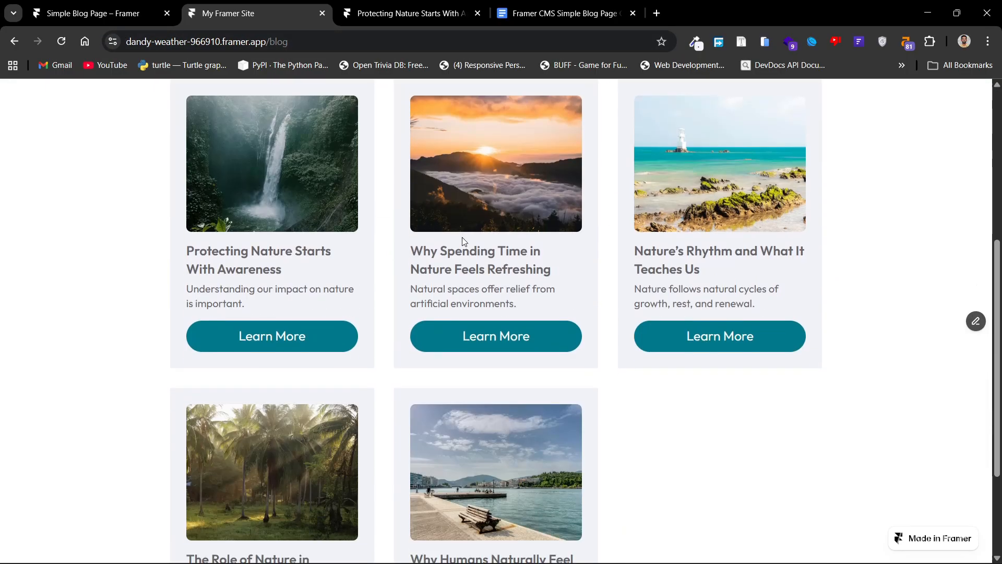
left_click(512, 334)
scroll(514, 333, "down", 5)
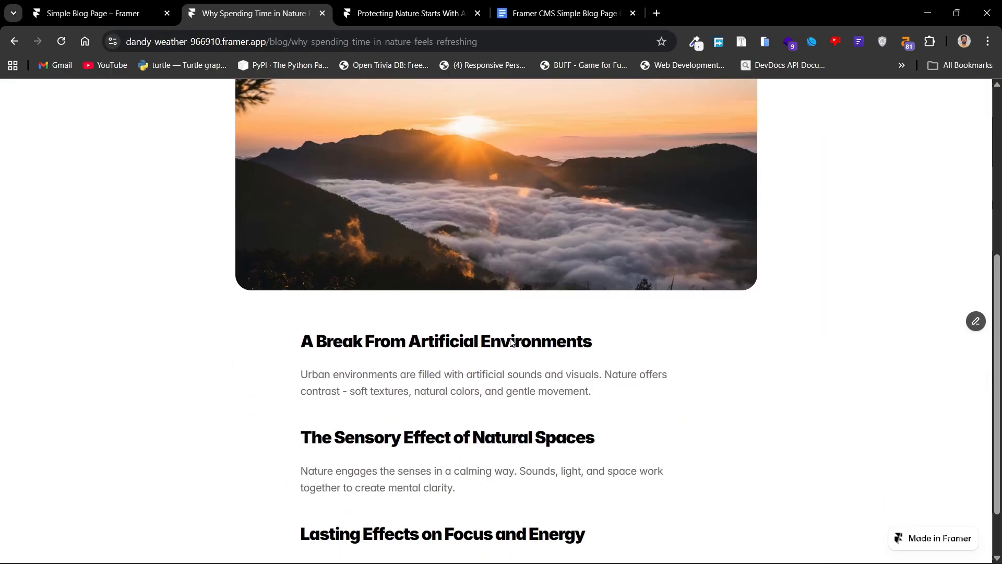
scroll(514, 329, "up", 8)
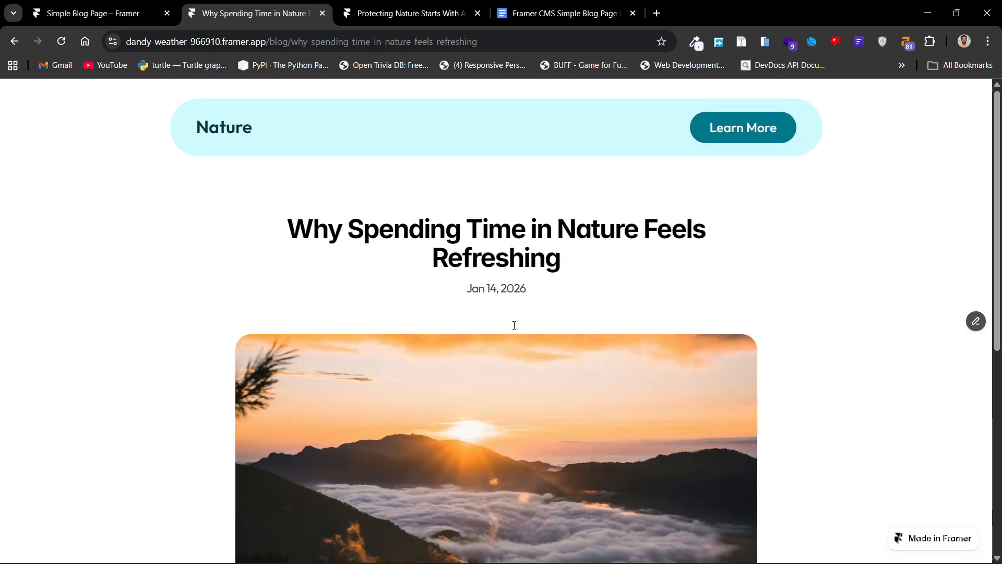
Go back to the blog page through the Nature link and open the "Nature's Rhythm and What It Teaches Us" post.
left_click(230, 131)
scroll(606, 331, "down", 3)
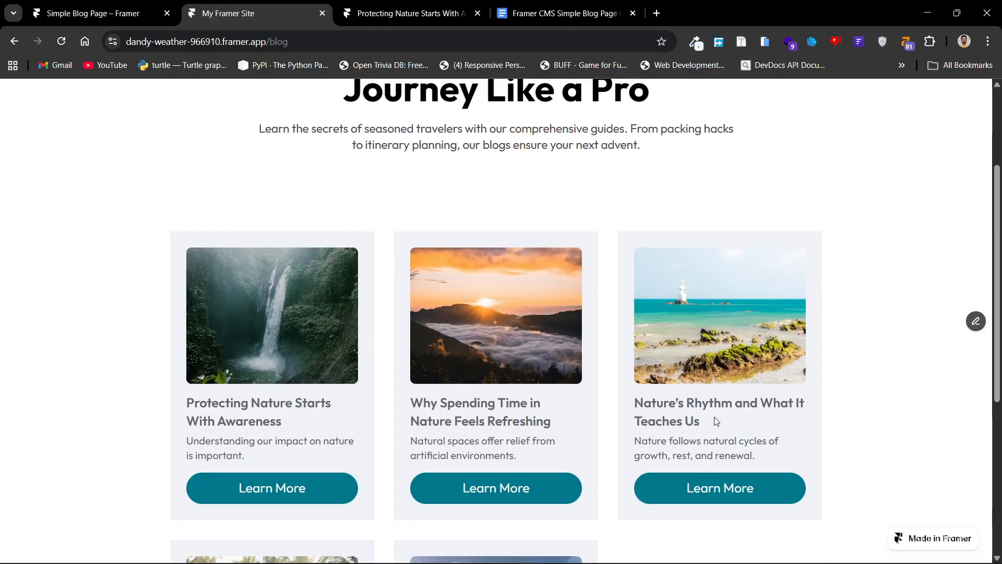
left_click(699, 491)
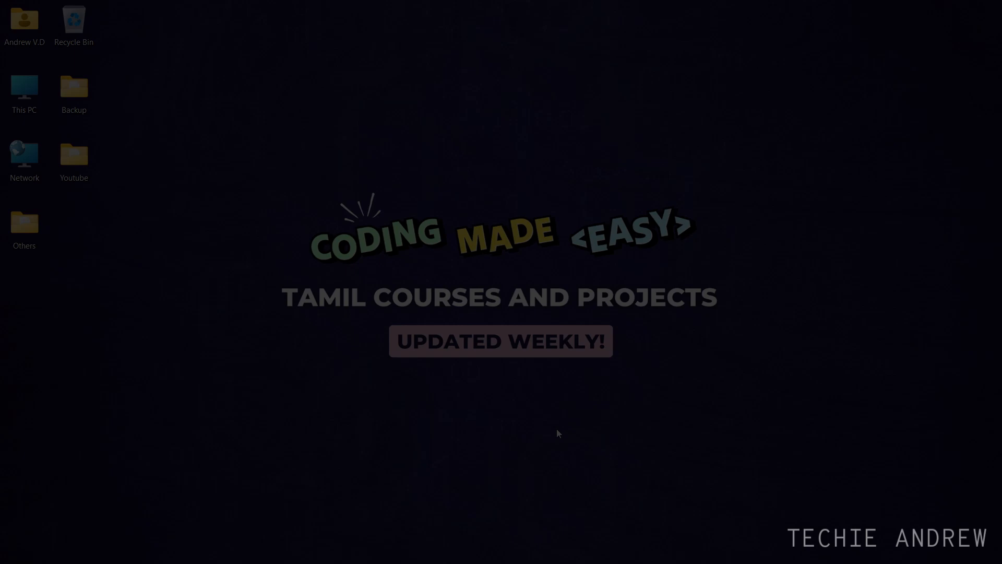